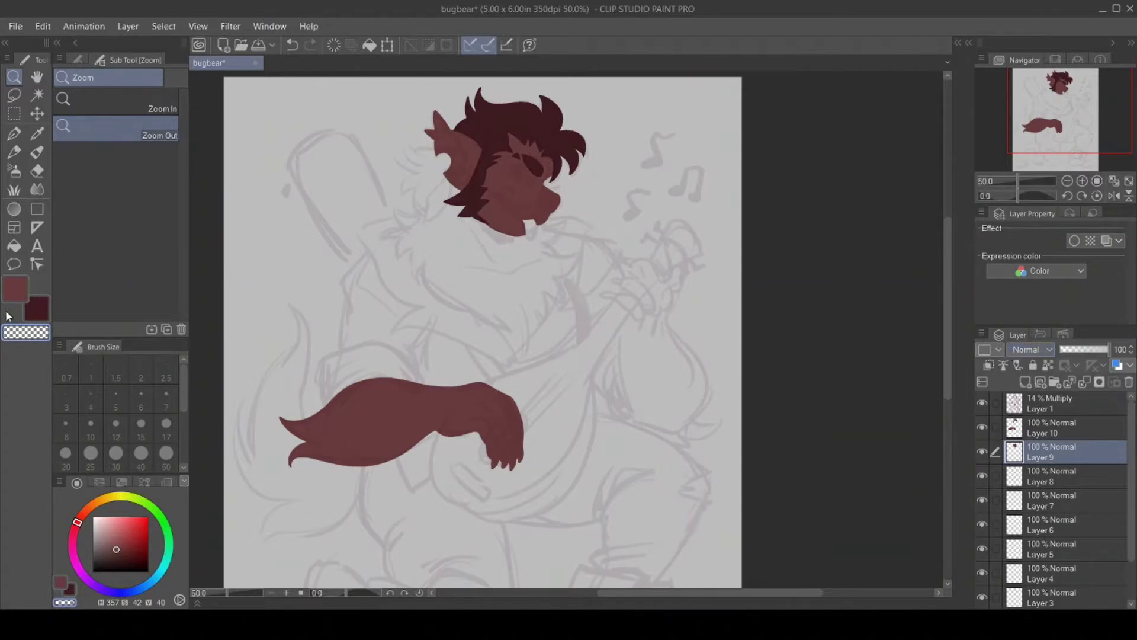
Outline the tongue hanging from the mouth in pink (H 357, S 41, V 75) on Layer 8 with the Textured pen and fill it.
click(8, 293)
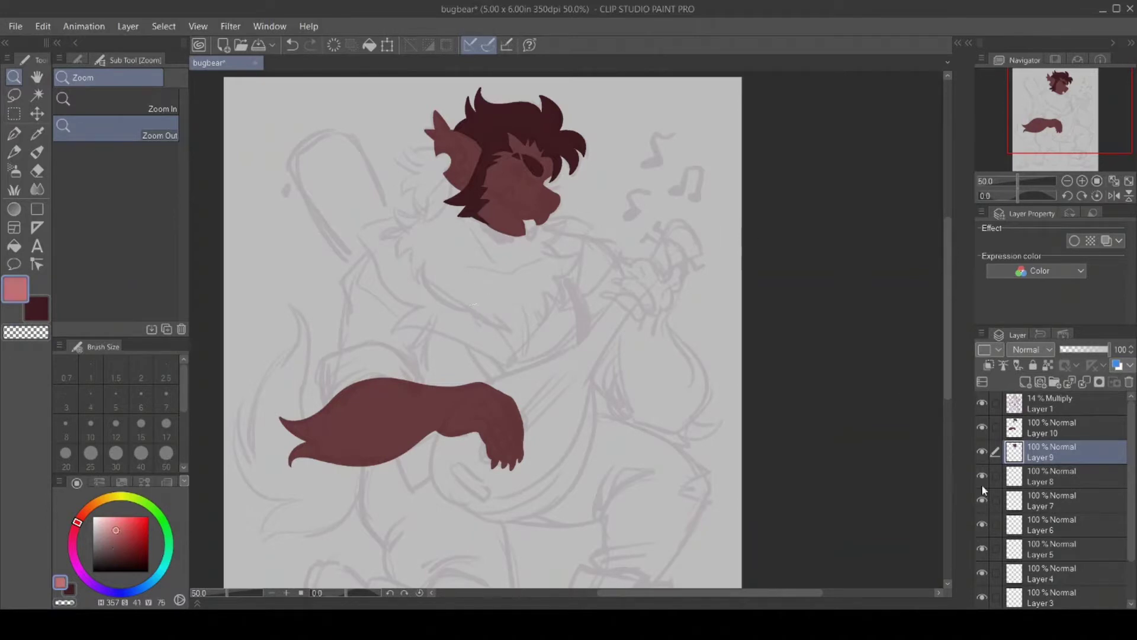
click(1039, 477)
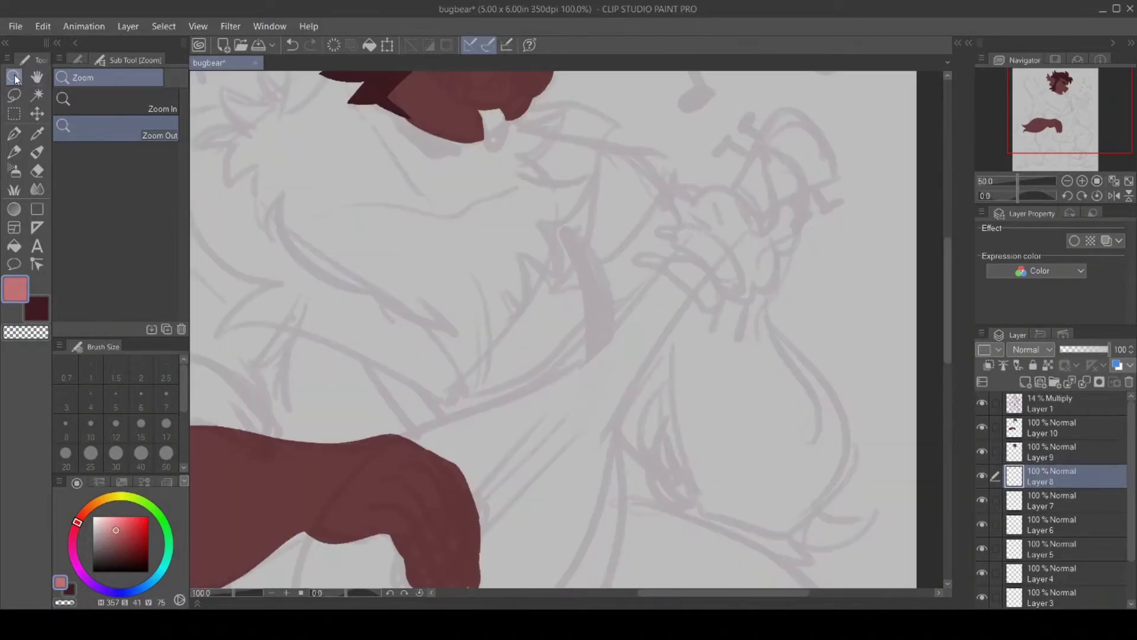
key(ctrl+plus)
click(14, 134)
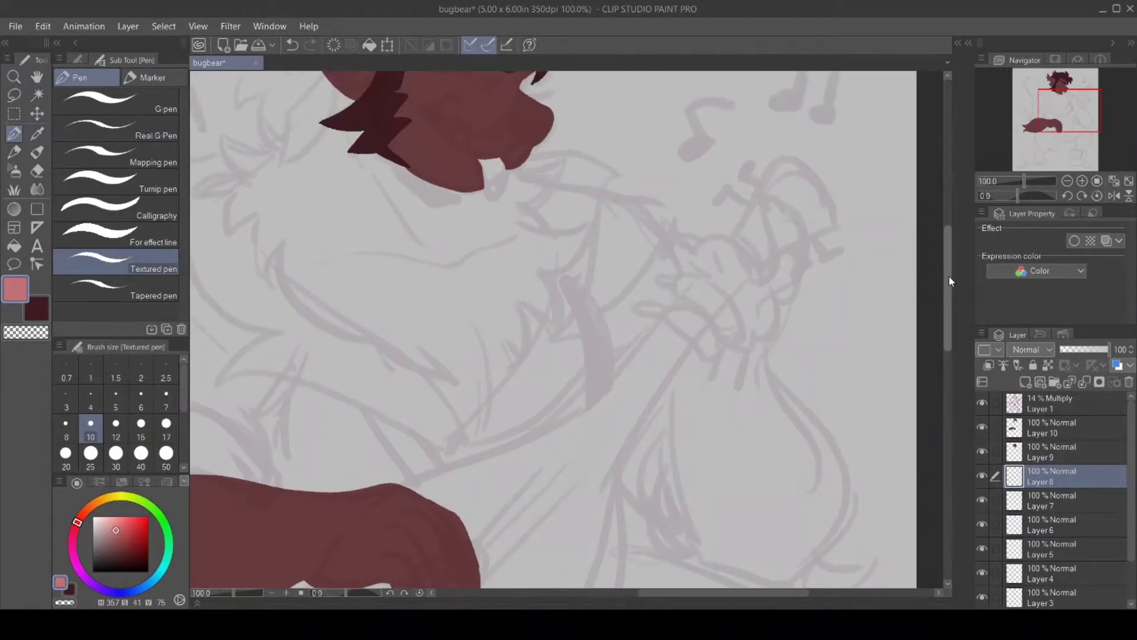
scroll(490, 229, up, 3)
mouse_move(478, 254)
mouse_down()
mouse_move(490, 302)
mouse_move(506, 274)
mouse_move(501, 256)
mouse_up()
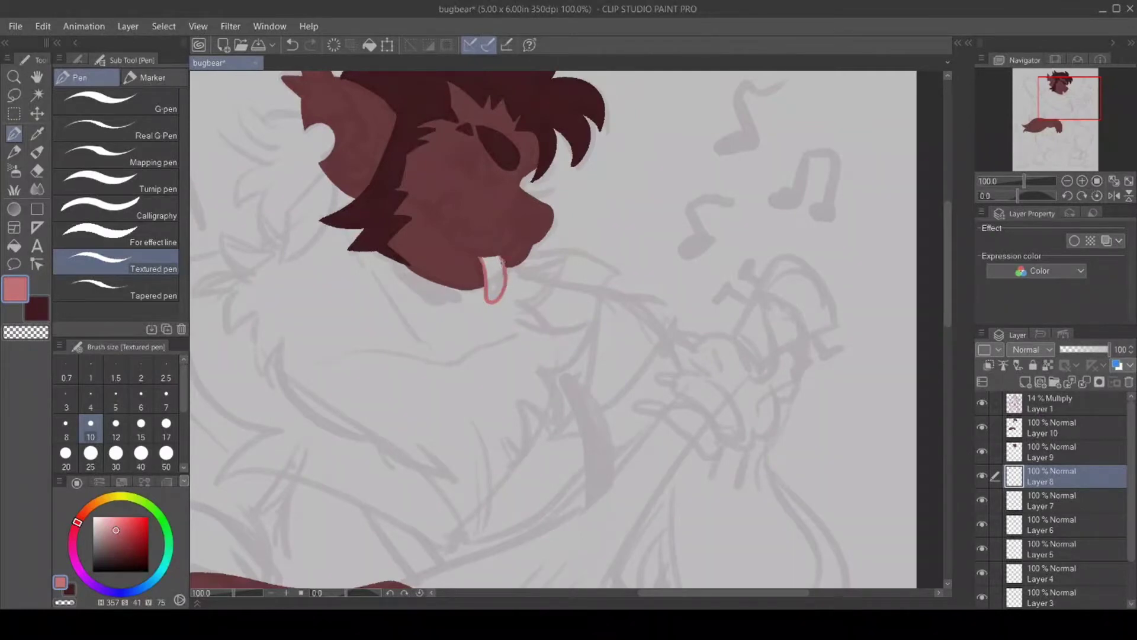
click(14, 245)
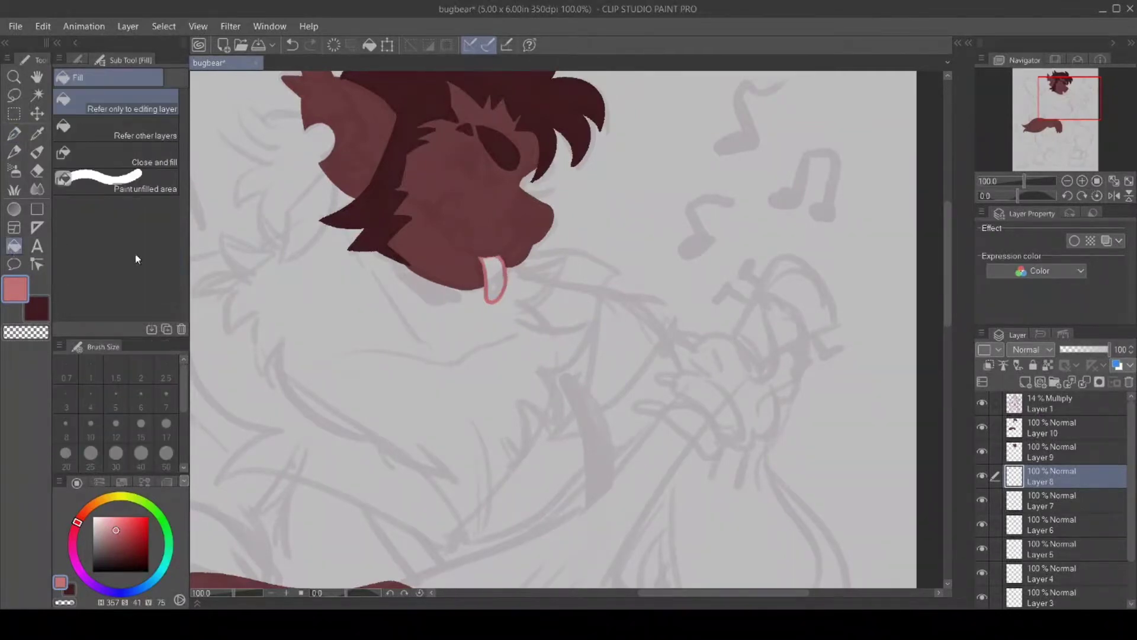
click(495, 279)
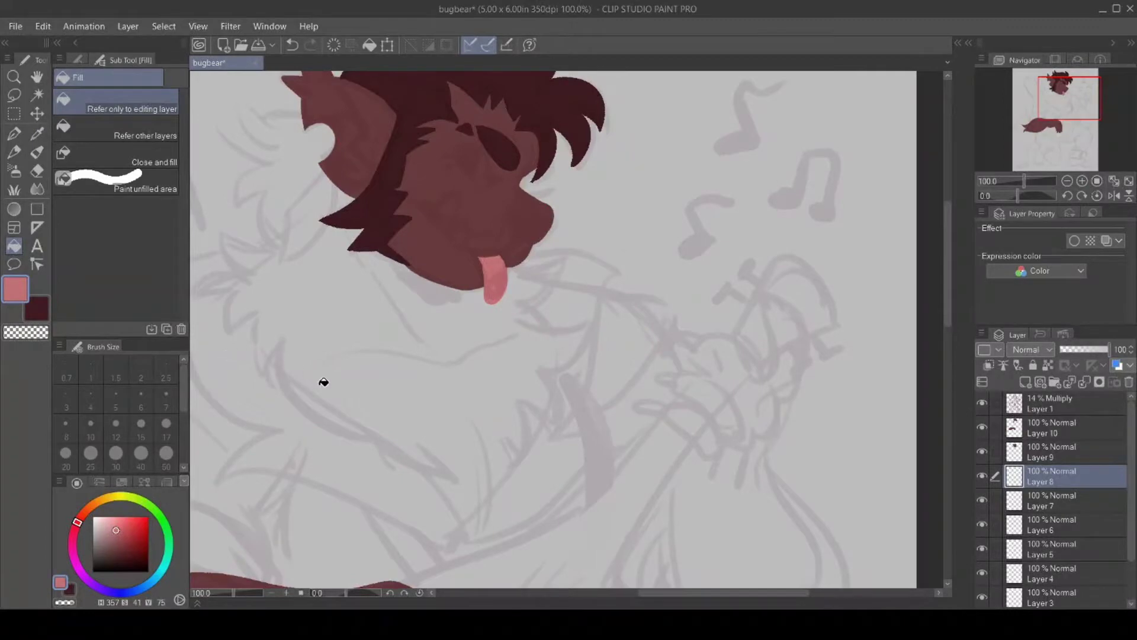
click(1012, 445)
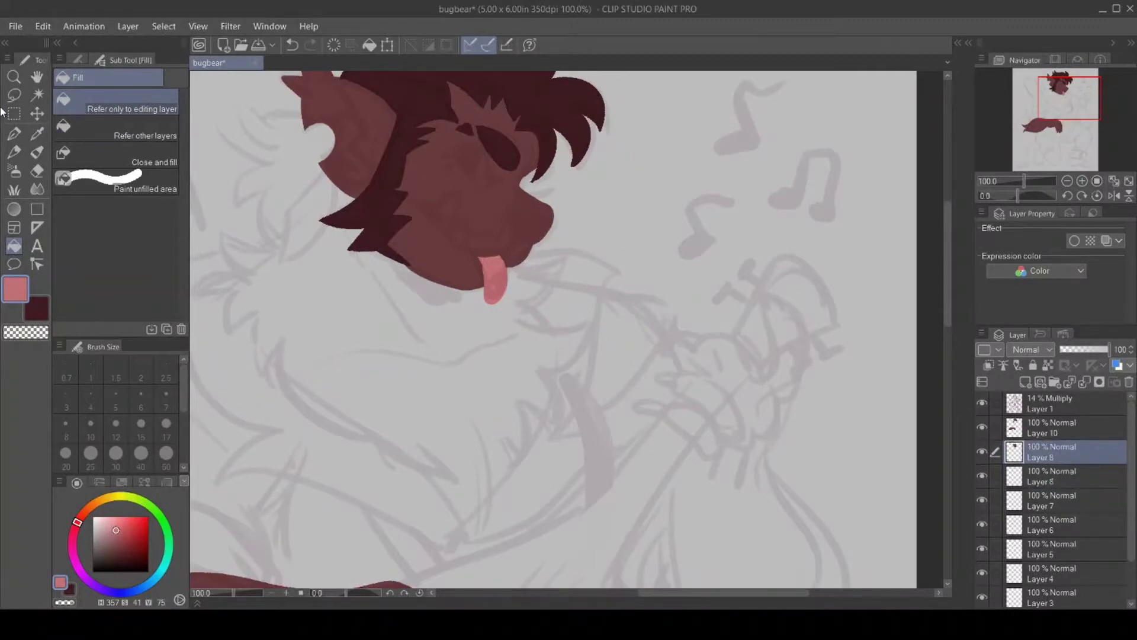
click(13, 133)
click(24, 332)
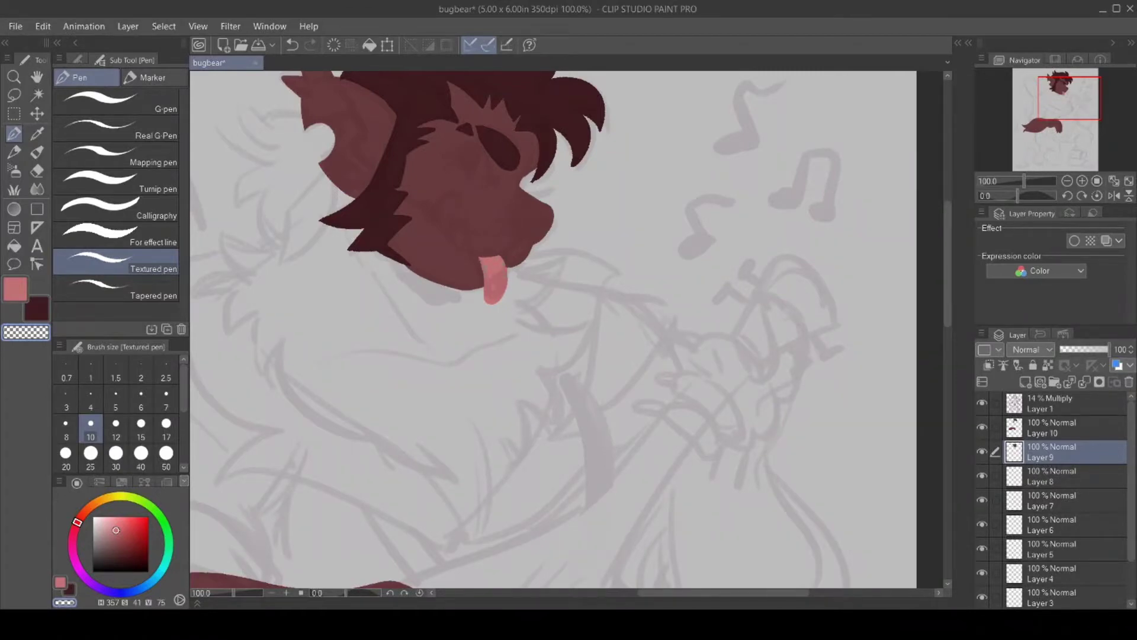
click(1043, 482)
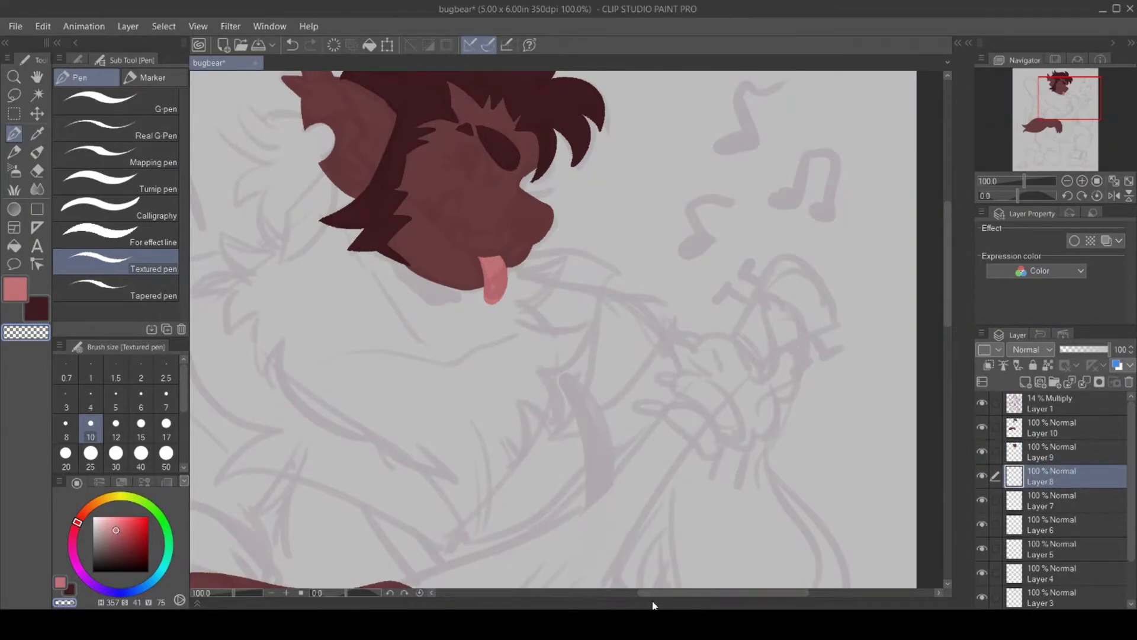
Outline the spiky mane below the head in dark maroon (H 352, S 56, V 22) on Layer 7, ending in a pointed tip.
drag(646, 595, 602, 596)
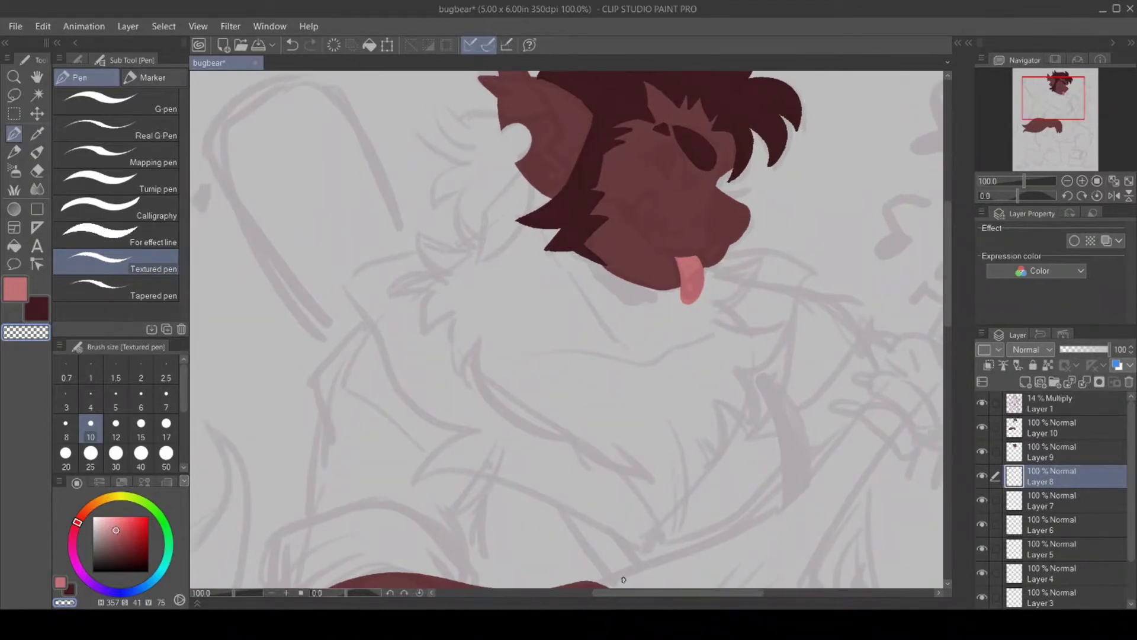
click(1049, 503)
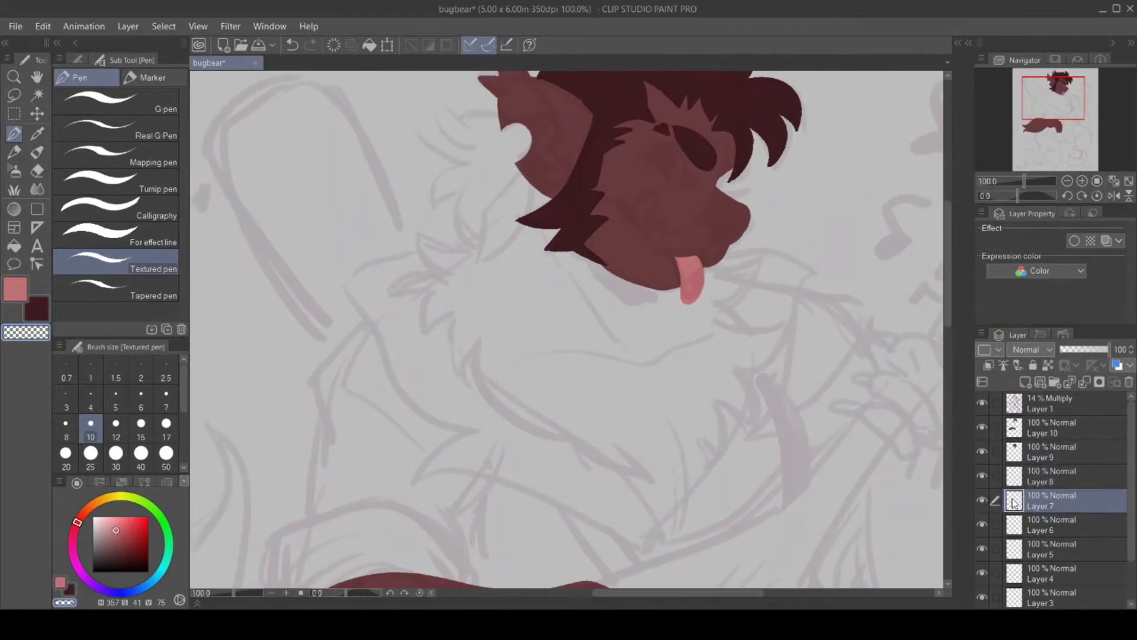
click(36, 133)
click(627, 177)
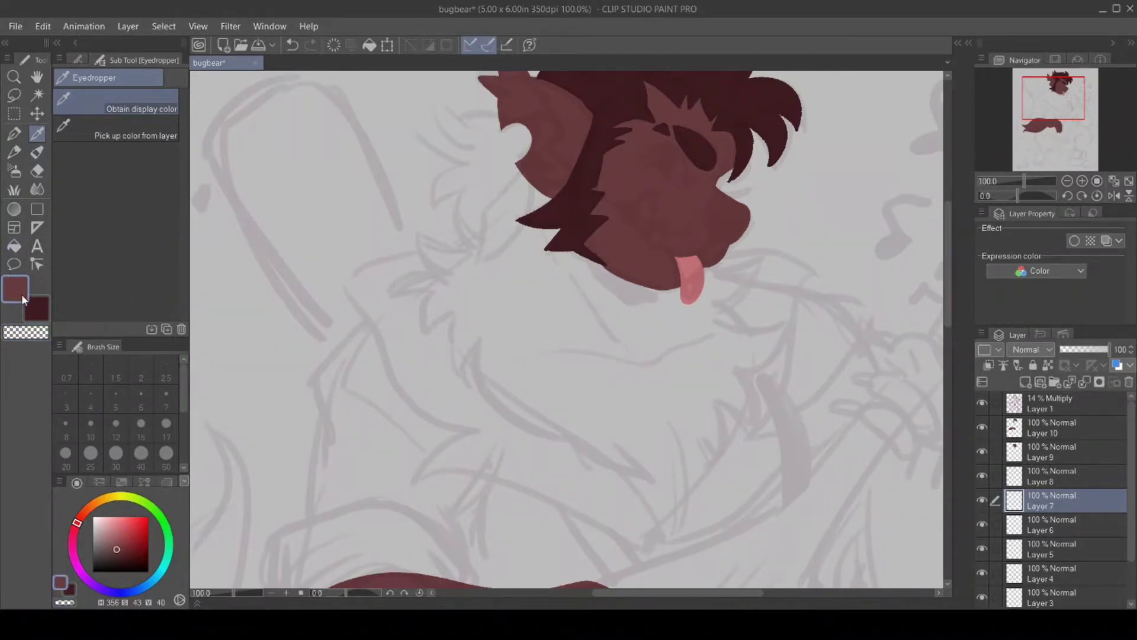
click(36, 319)
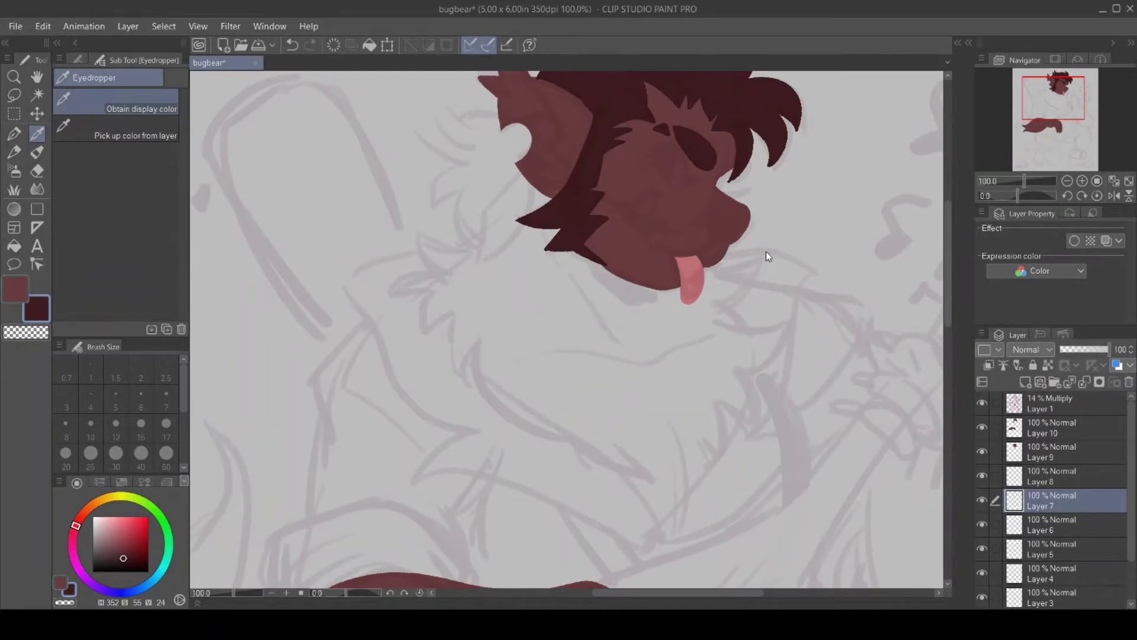
click(13, 134)
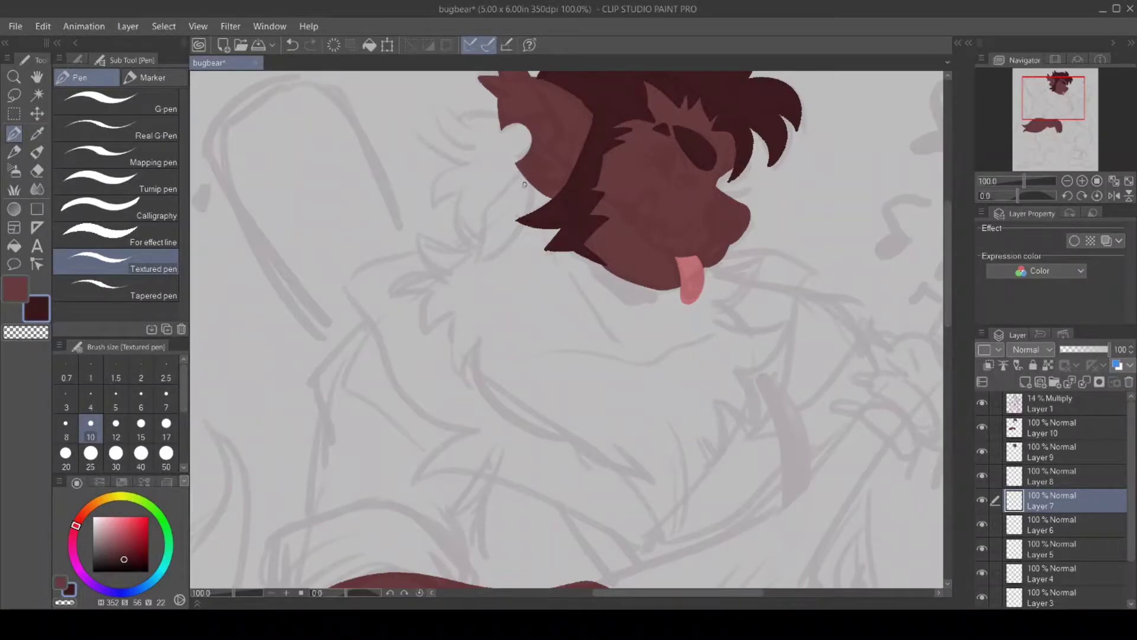
mouse_move(531, 175)
mouse_down()
mouse_move(452, 212)
mouse_move(468, 240)
mouse_move(412, 234)
mouse_move(429, 269)
mouse_move(388, 301)
mouse_move(426, 293)
mouse_move(422, 355)
mouse_move(448, 328)
mouse_move(459, 378)
mouse_move(468, 351)
mouse_move(553, 441)
mouse_move(614, 484)
mouse_move(618, 470)
mouse_up()
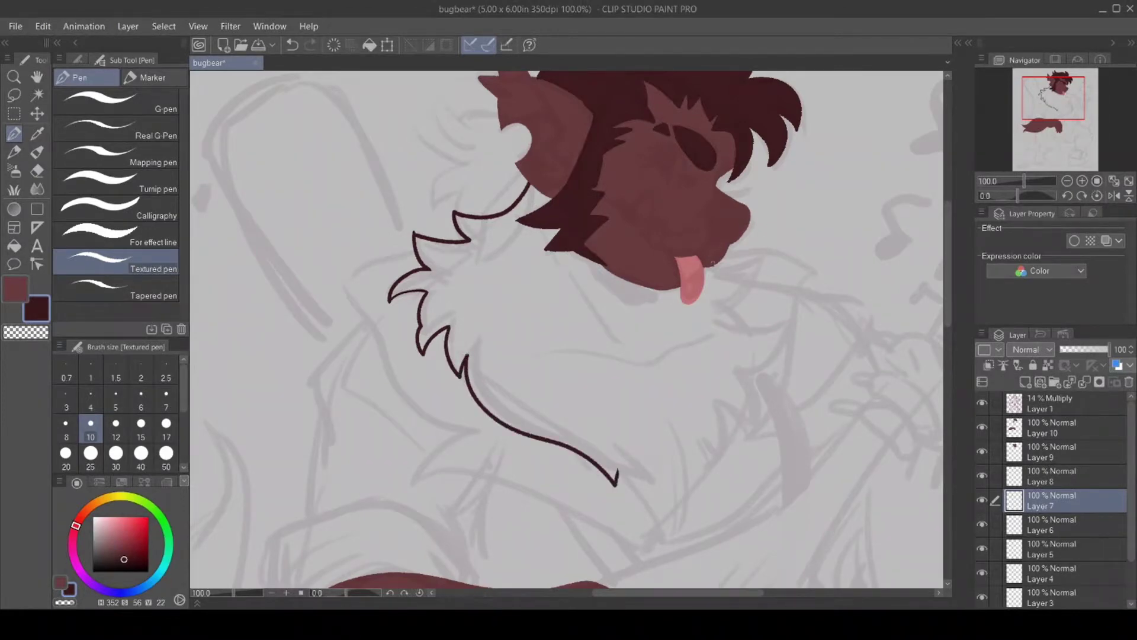
mouse_move(722, 264)
mouse_down()
mouse_move(761, 260)
mouse_move(720, 307)
mouse_move(772, 342)
mouse_move(753, 334)
mouse_move(785, 325)
mouse_move(736, 373)
mouse_move(755, 422)
mouse_move(744, 439)
mouse_move(738, 418)
mouse_move(735, 430)
mouse_move(716, 408)
mouse_move(715, 461)
mouse_move(703, 444)
mouse_move(680, 494)
mouse_up()
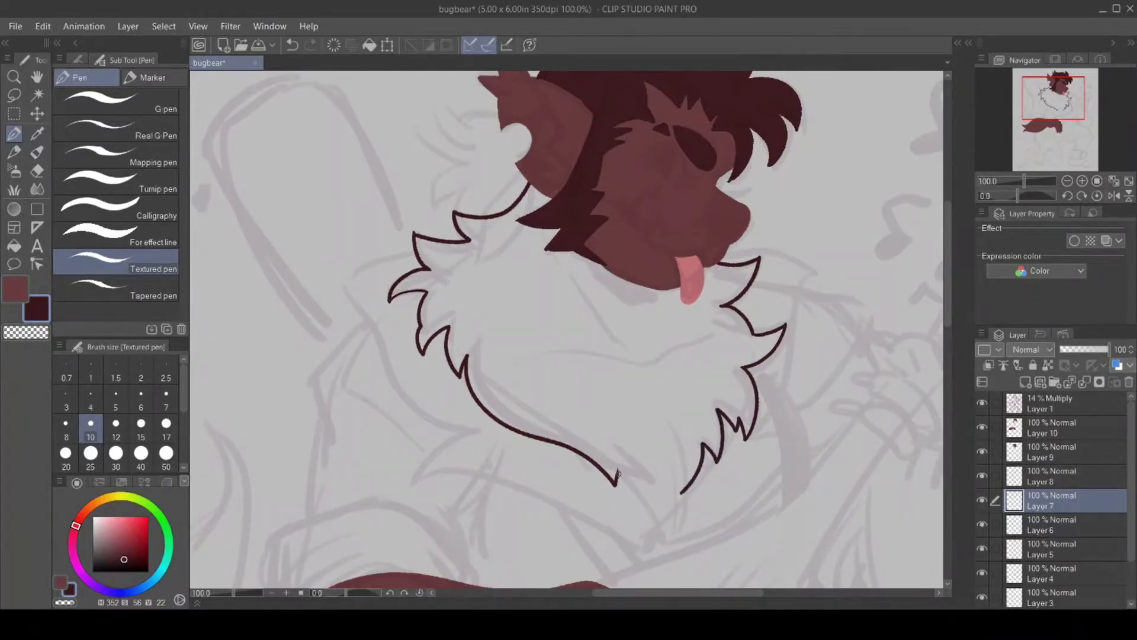
mouse_move(617, 469)
mouse_down()
mouse_move(655, 549)
mouse_move(682, 511)
mouse_move(681, 491)
mouse_up()
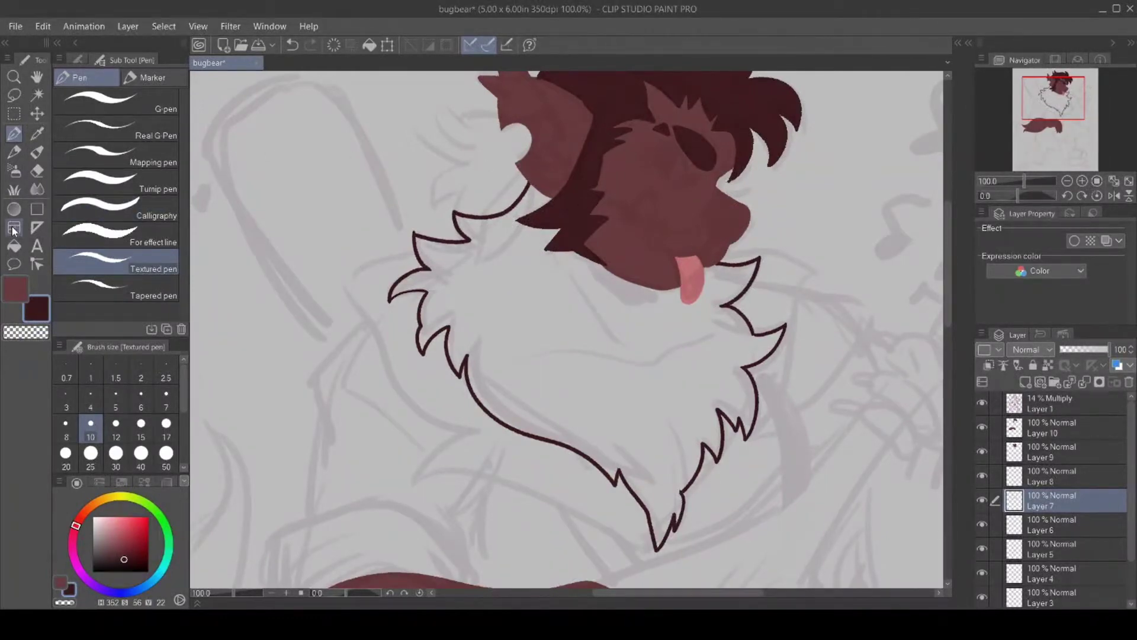
Fill the mane outline with dark maroon and touch up the tip of the fur tuft beside the tongue.
click(13, 245)
click(614, 419)
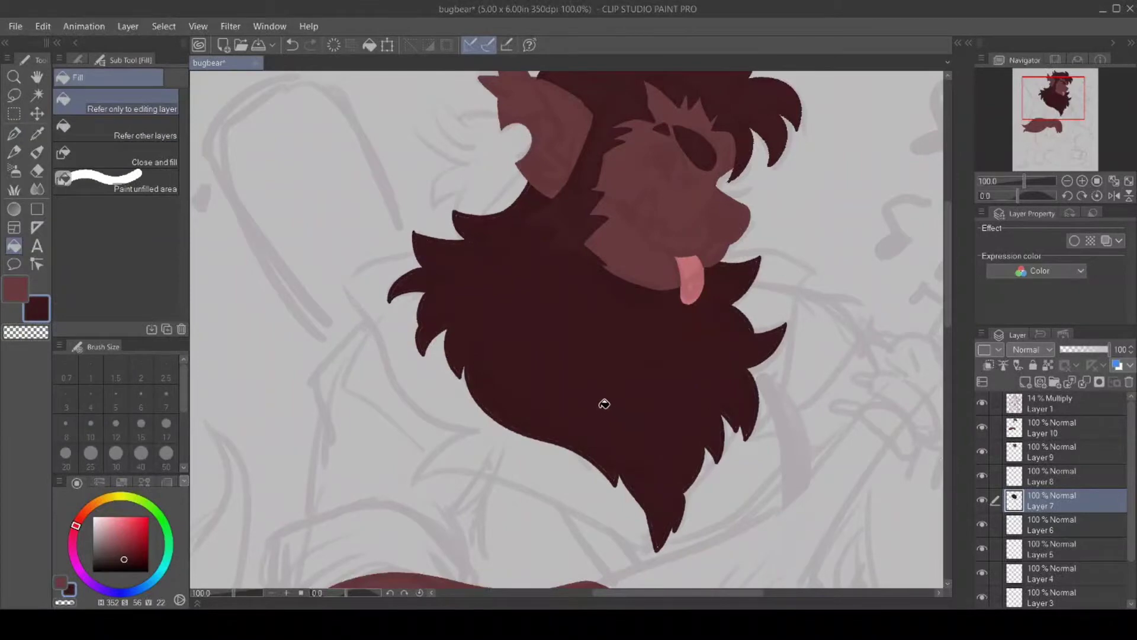
key(p)
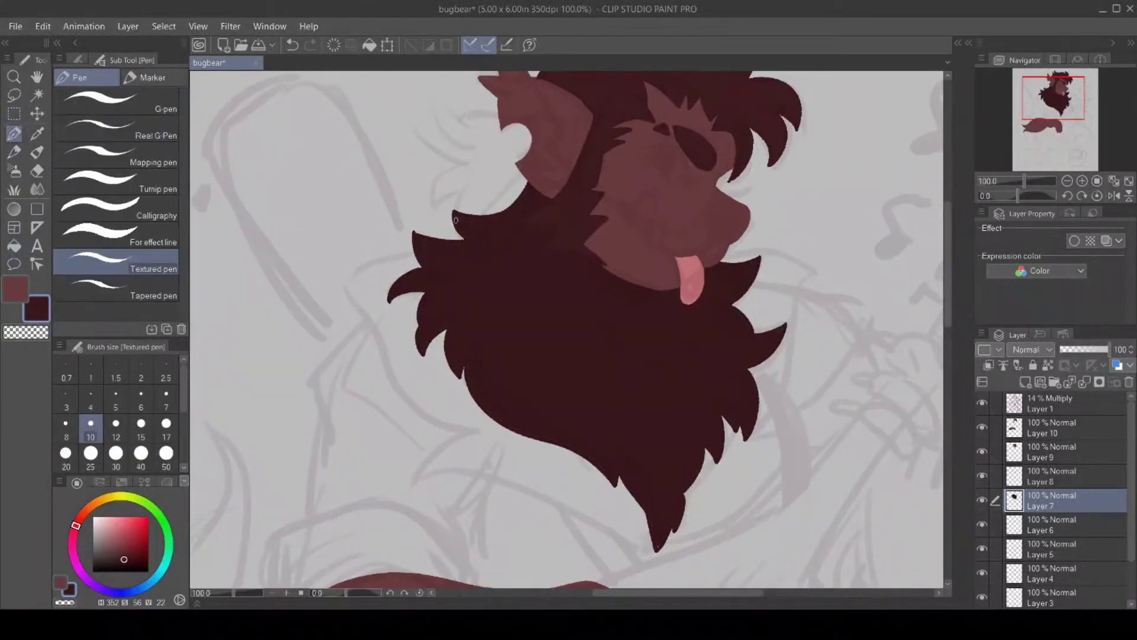
drag(754, 261, 758, 258)
Check the head and mane with the Layer 1 sketch hidden, and show the sketch again.
click(981, 402)
drag(945, 313, 947, 286)
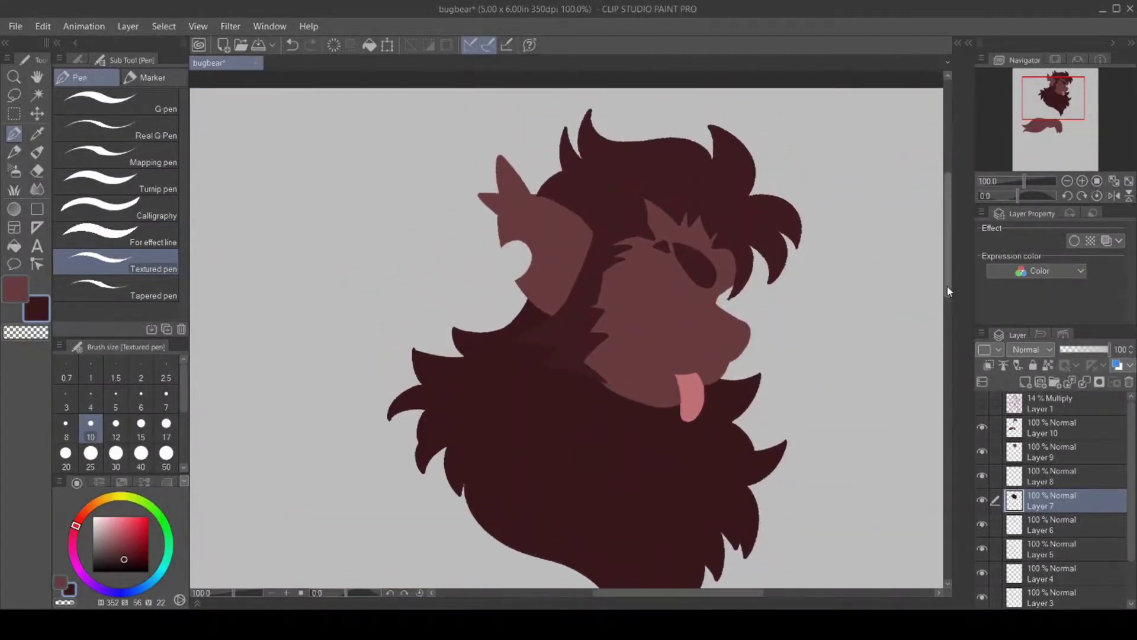
click(982, 403)
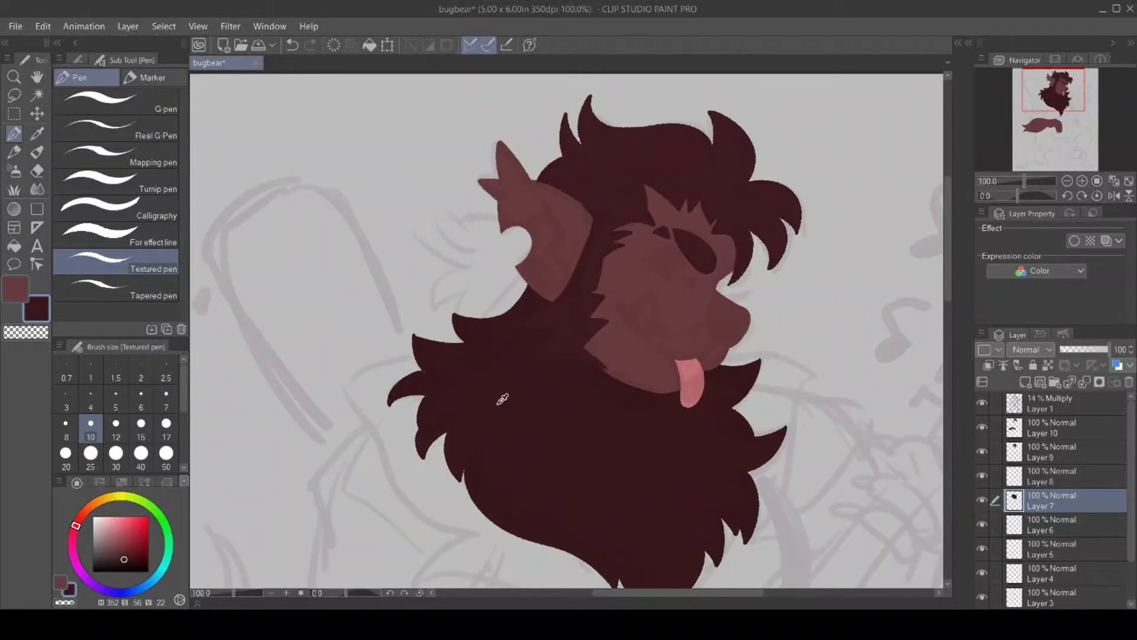
Outline, fill and touch up the fur tuft behind the ear on Layer 6 in darker maroon (H 352, S 60, V 16).
alt+click(760, 221)
click(13, 247)
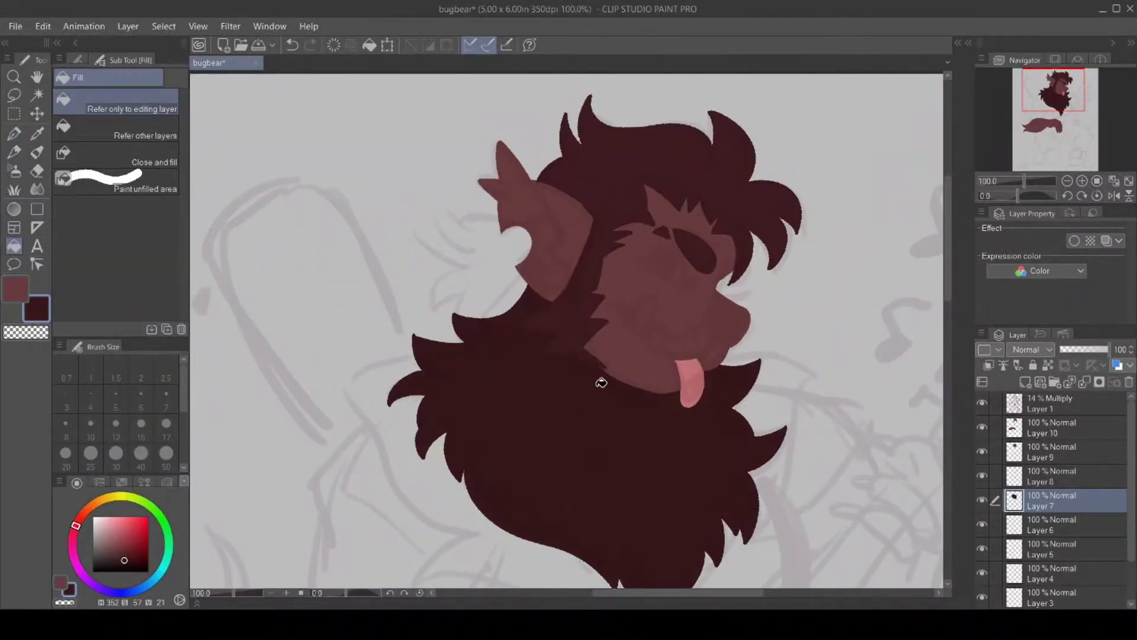
click(1053, 520)
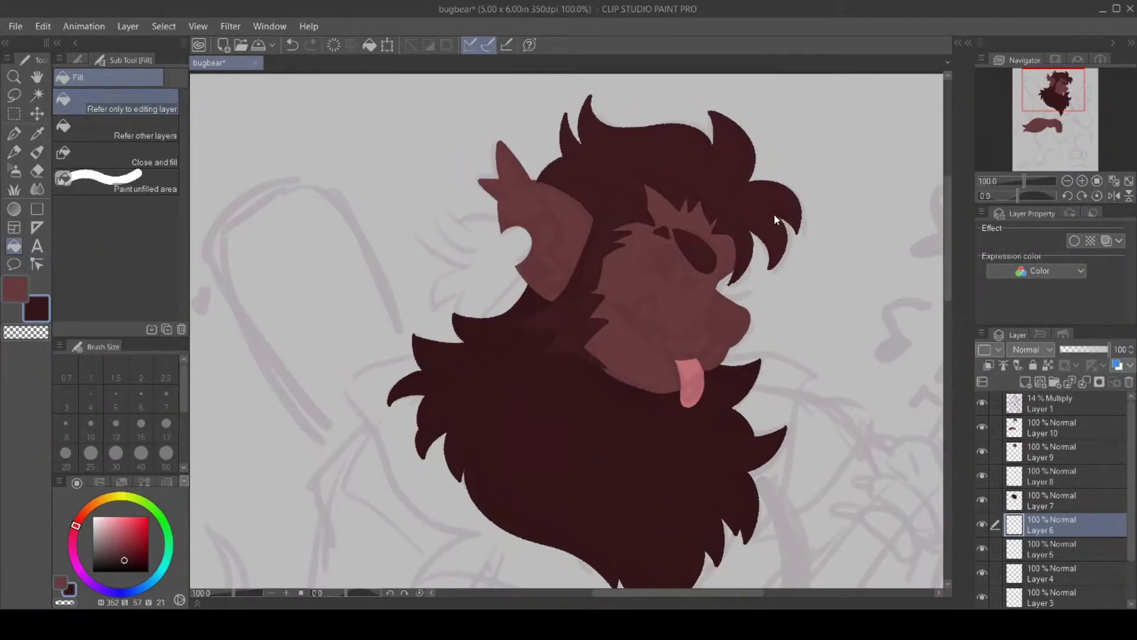
click(14, 133)
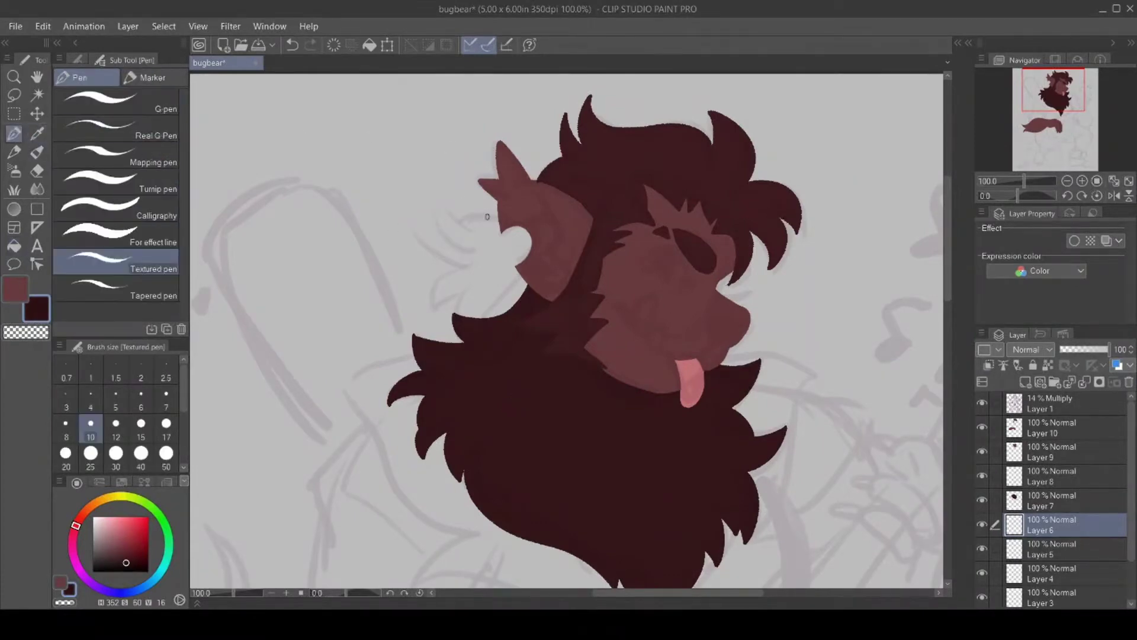
mouse_move(495, 208)
mouse_down()
mouse_move(457, 220)
mouse_move(440, 193)
mouse_move(445, 248)
mouse_move(414, 231)
mouse_move(461, 268)
mouse_move(431, 307)
mouse_move(464, 289)
mouse_move(460, 313)
mouse_up()
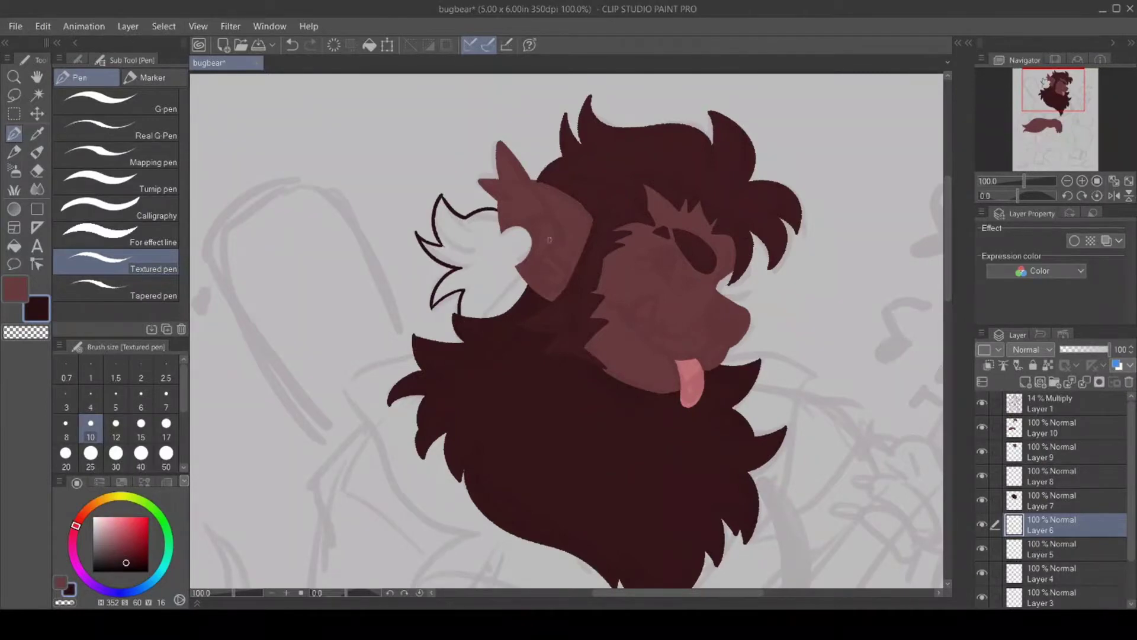
click(14, 246)
click(474, 280)
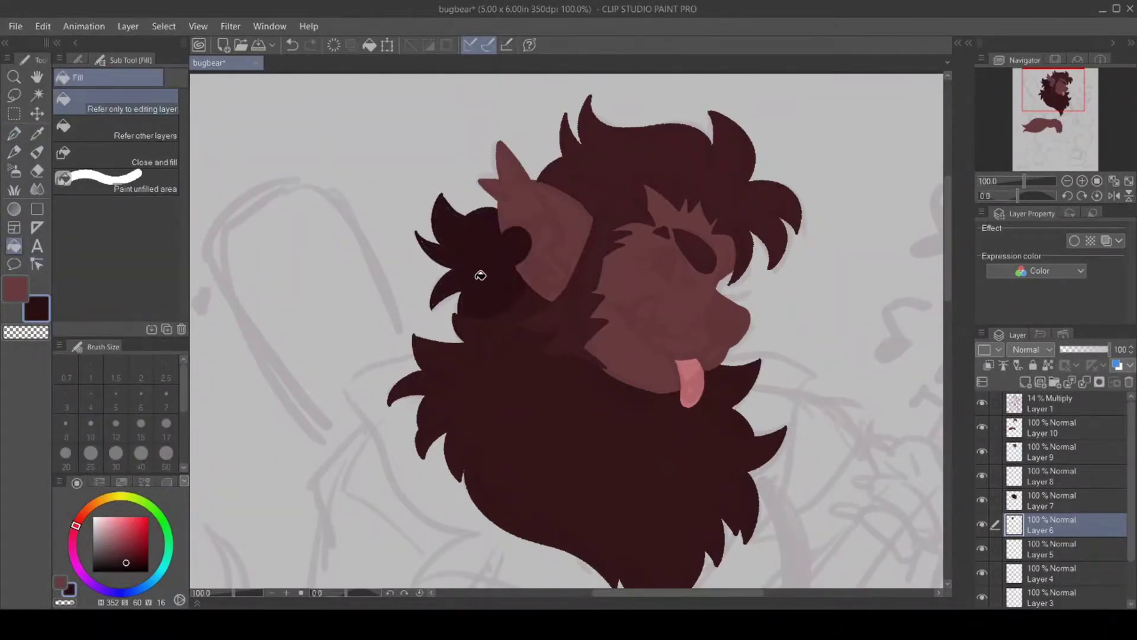
click(15, 133)
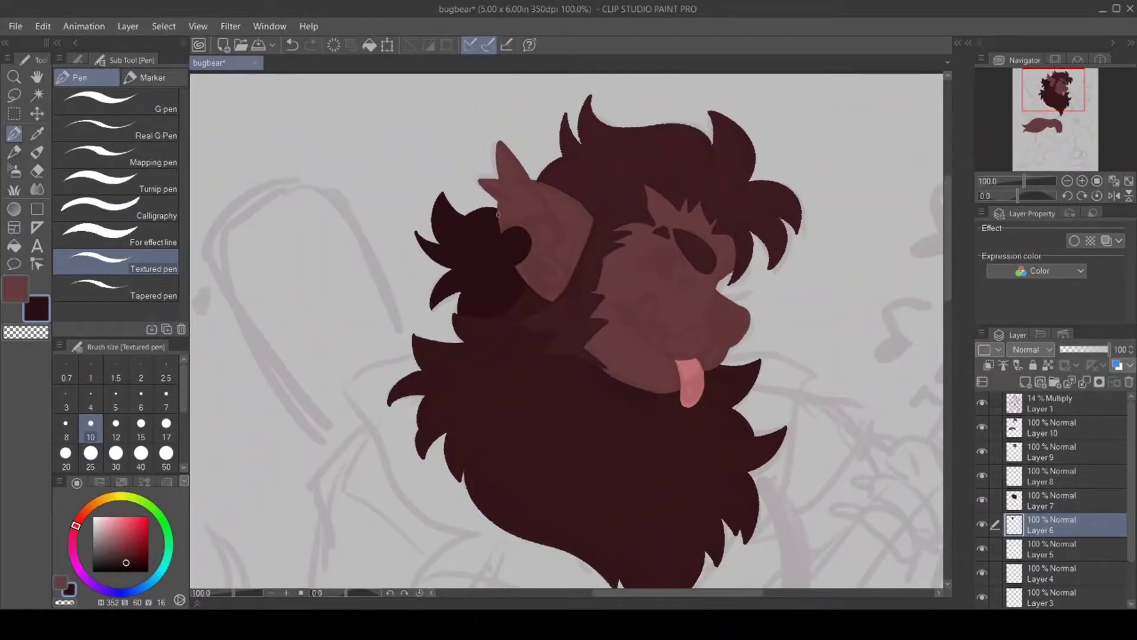
drag(496, 207, 477, 196)
Outline the wide pointed collar around the mane on Layer 5 in dark red (H 358, S 81, V 52).
click(14, 76)
alt+click(436, 495)
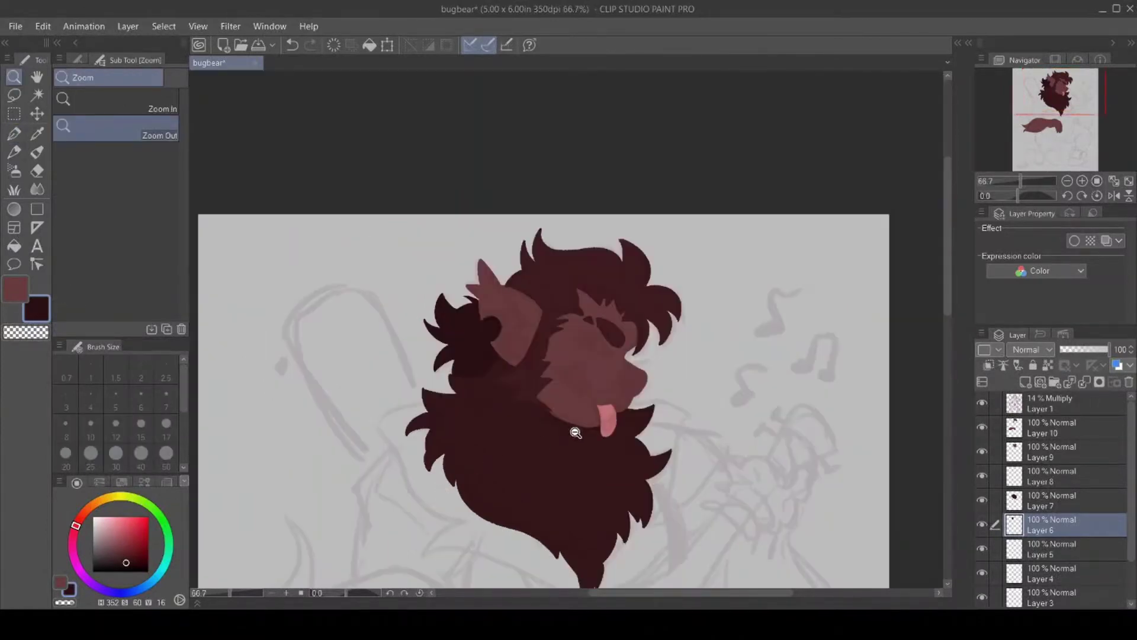
drag(947, 325, 946, 358)
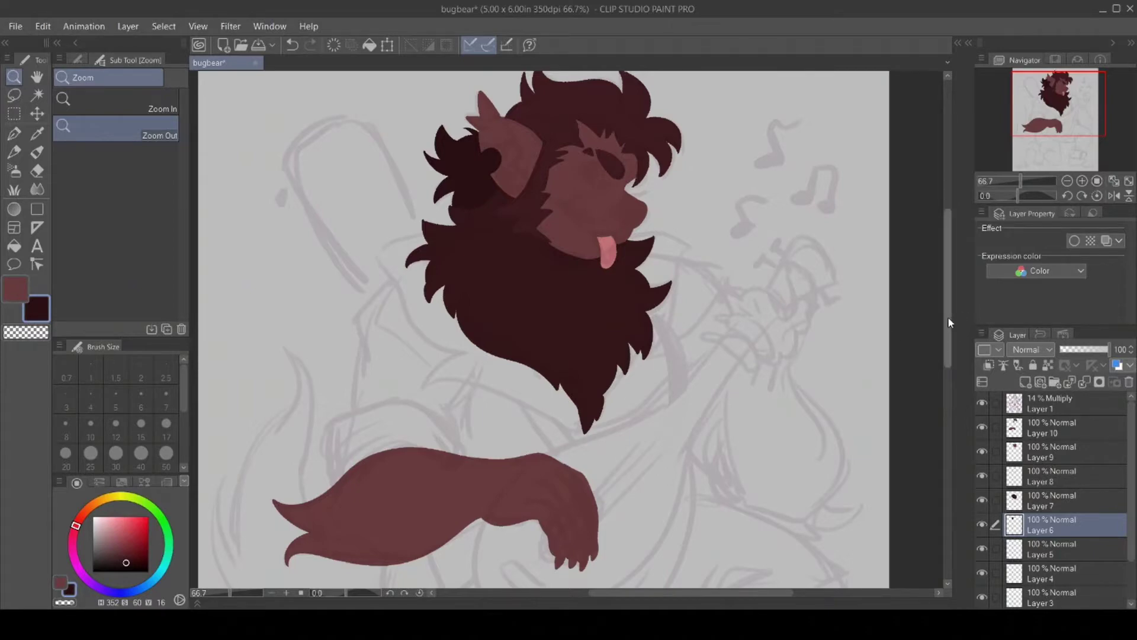
mouse_move(948, 317)
mouse_down()
mouse_move(944, 353)
mouse_move(955, 314)
mouse_up()
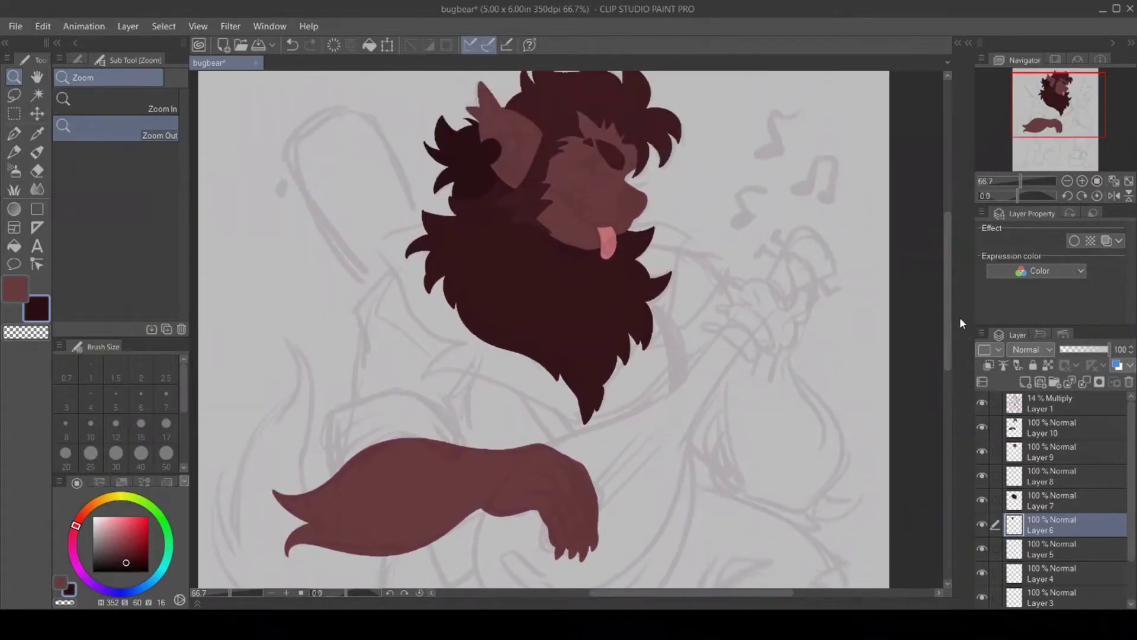
click(1036, 544)
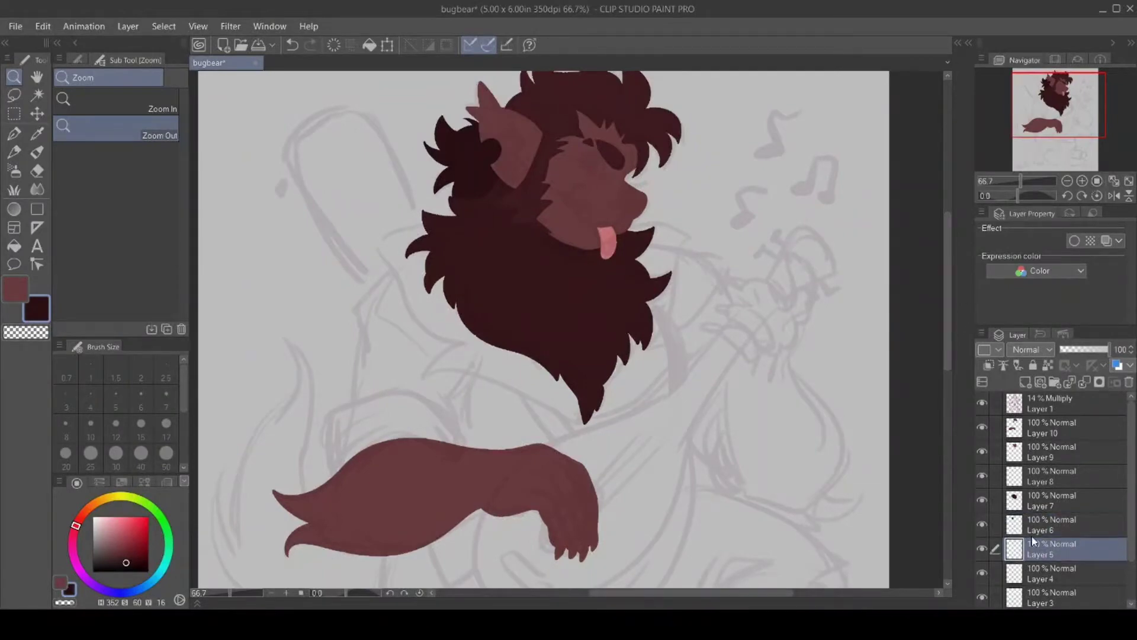
click(78, 521)
click(137, 542)
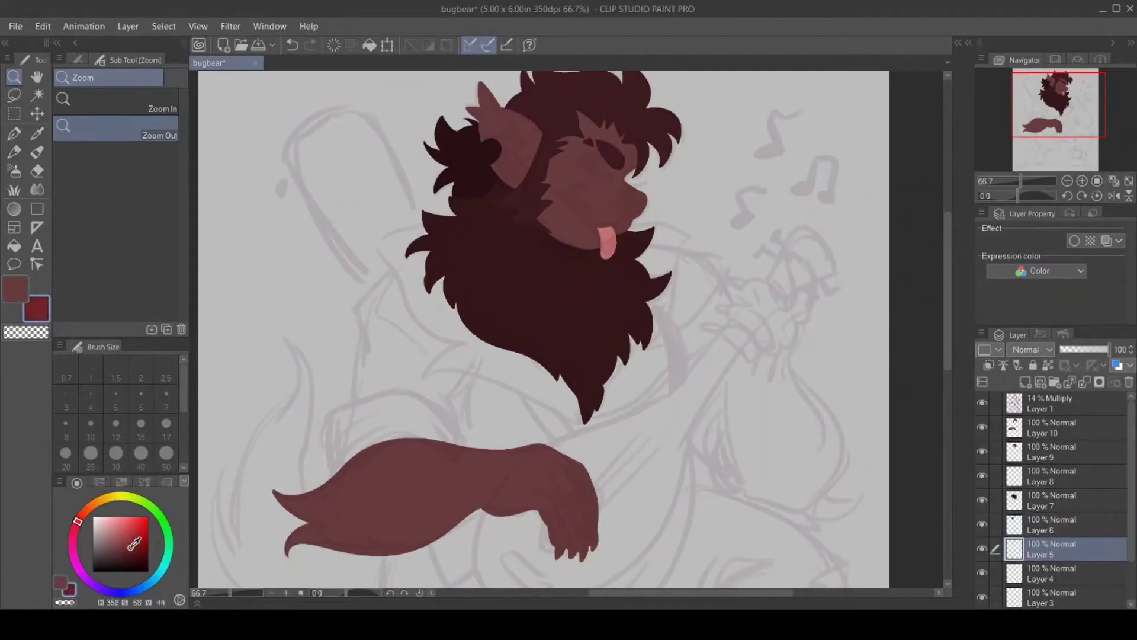
click(14, 134)
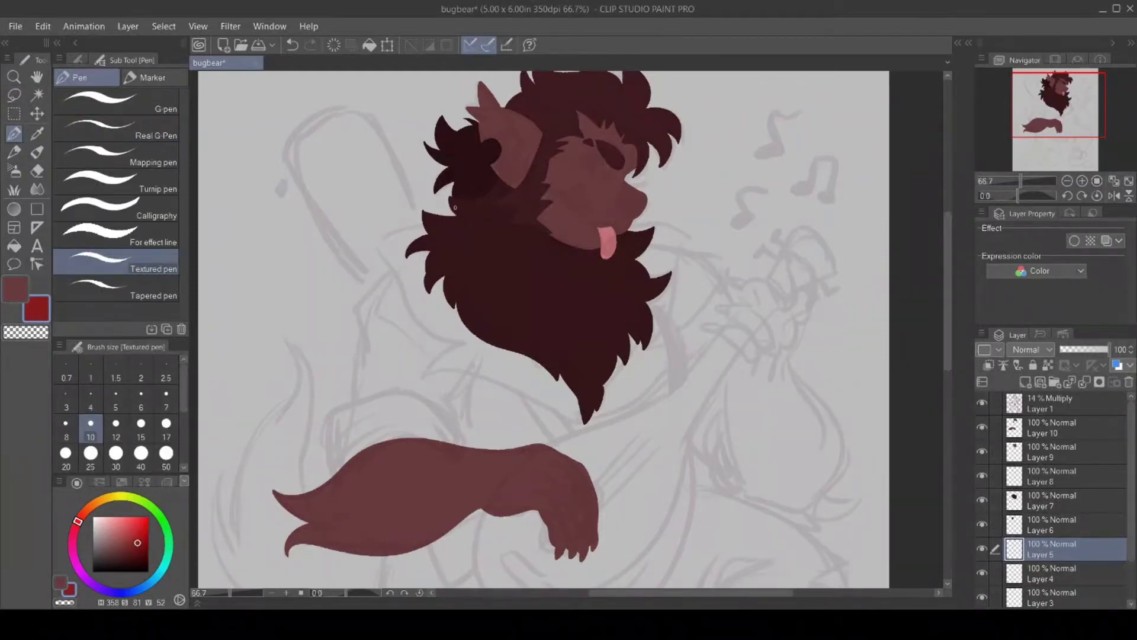
mouse_move(455, 208)
mouse_down()
mouse_move(370, 253)
mouse_move(381, 249)
mouse_move(370, 246)
mouse_move(453, 349)
mouse_move(439, 337)
mouse_move(422, 362)
mouse_move(561, 439)
mouse_up()
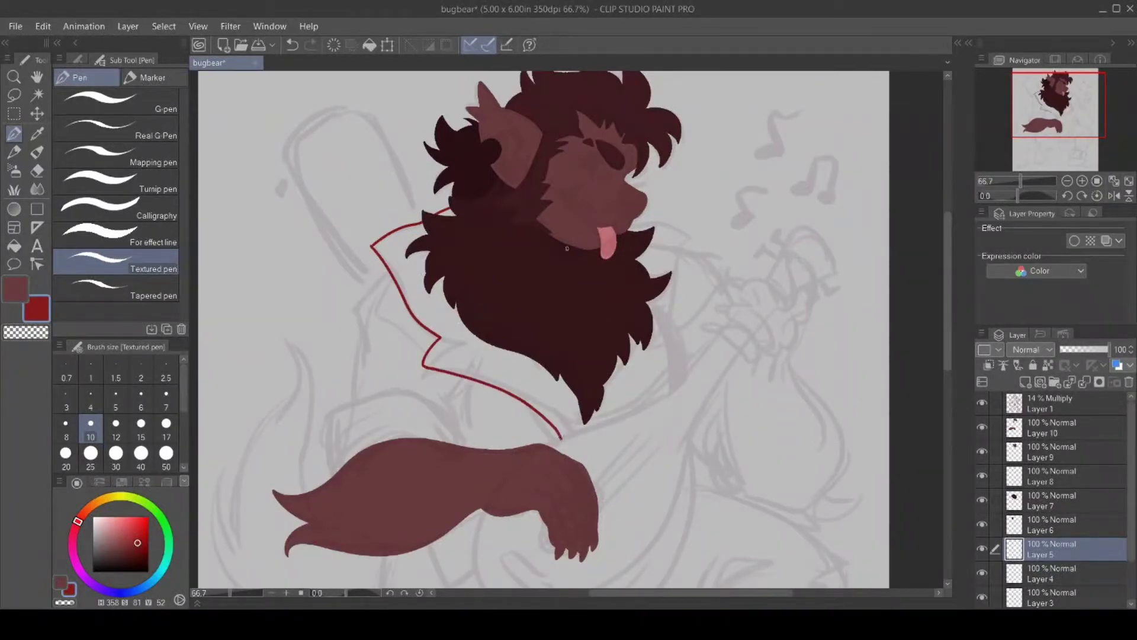
mouse_move(632, 219)
mouse_down()
mouse_move(675, 229)
mouse_move(693, 251)
mouse_move(648, 335)
mouse_move(685, 363)
mouse_move(635, 420)
mouse_move(569, 450)
mouse_move(562, 439)
mouse_up()
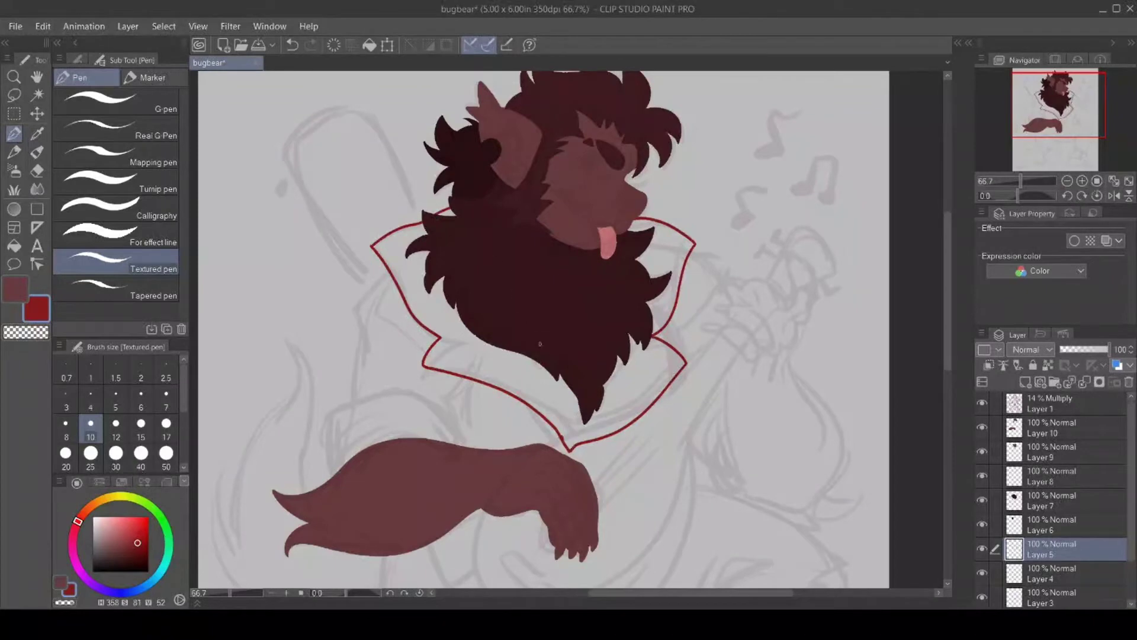
Fill the pointed collar outline on Layer 5 with dark red.
mouse_move(557, 368)
mouse_down()
mouse_move(571, 432)
mouse_move(599, 361)
mouse_up()
click(14, 245)
click(629, 380)
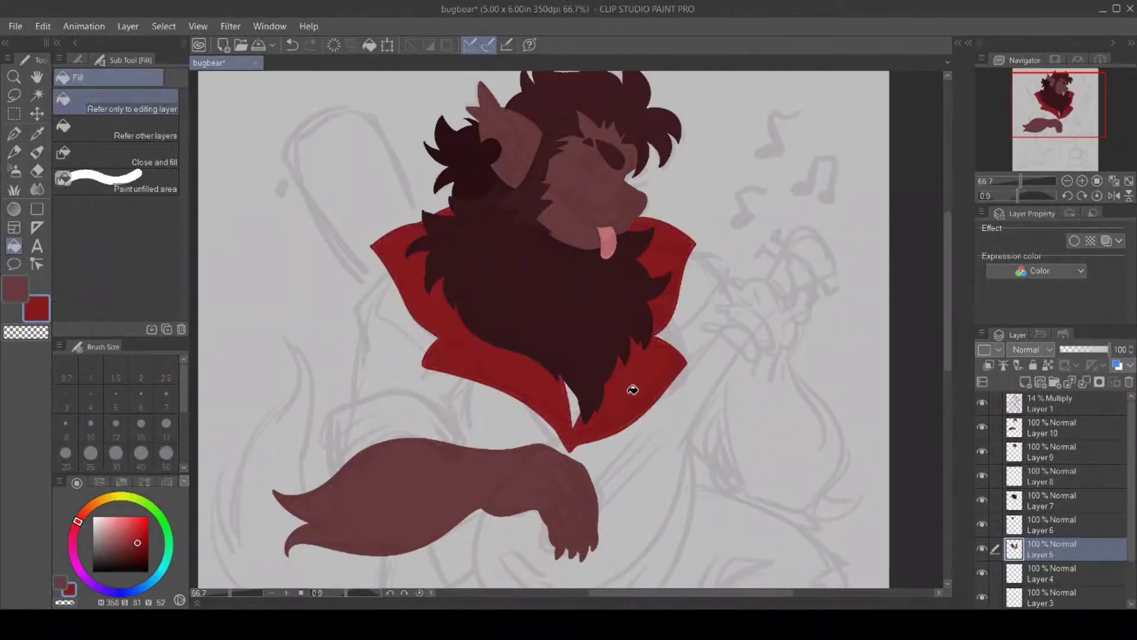
Outline the rolled sleeve cuff above the furry forearm on Layer 5 and fill it with the collar's dark red.
click(14, 133)
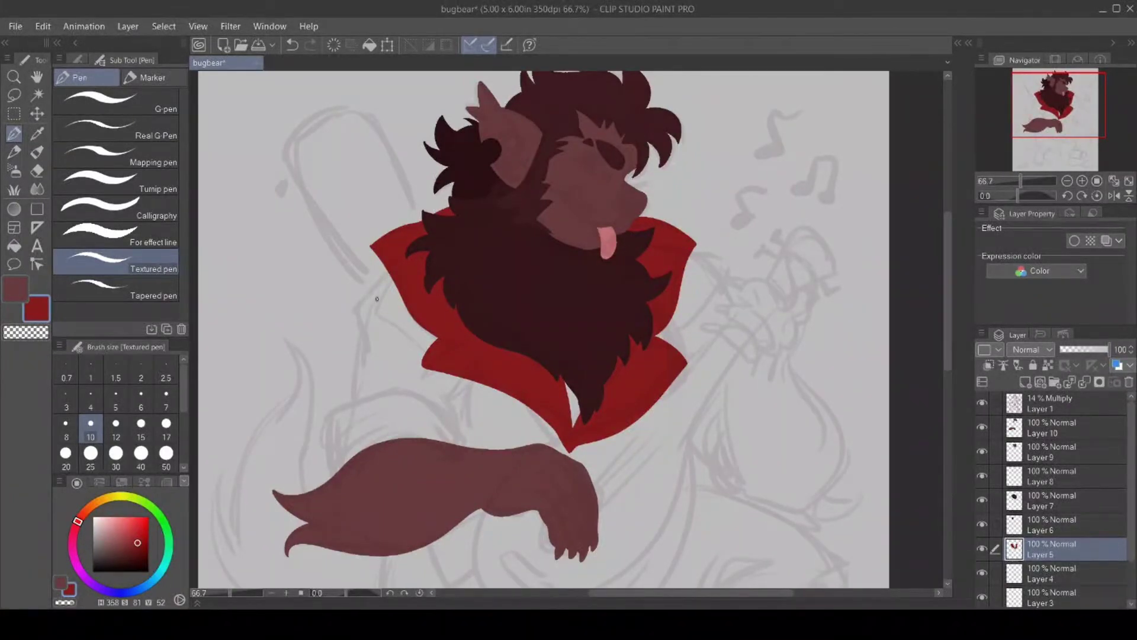
mouse_move(416, 394)
mouse_down()
mouse_move(369, 393)
mouse_move(331, 413)
mouse_move(326, 481)
mouse_up()
mouse_move(464, 445)
mouse_down()
mouse_move(459, 421)
mouse_move(417, 392)
mouse_up()
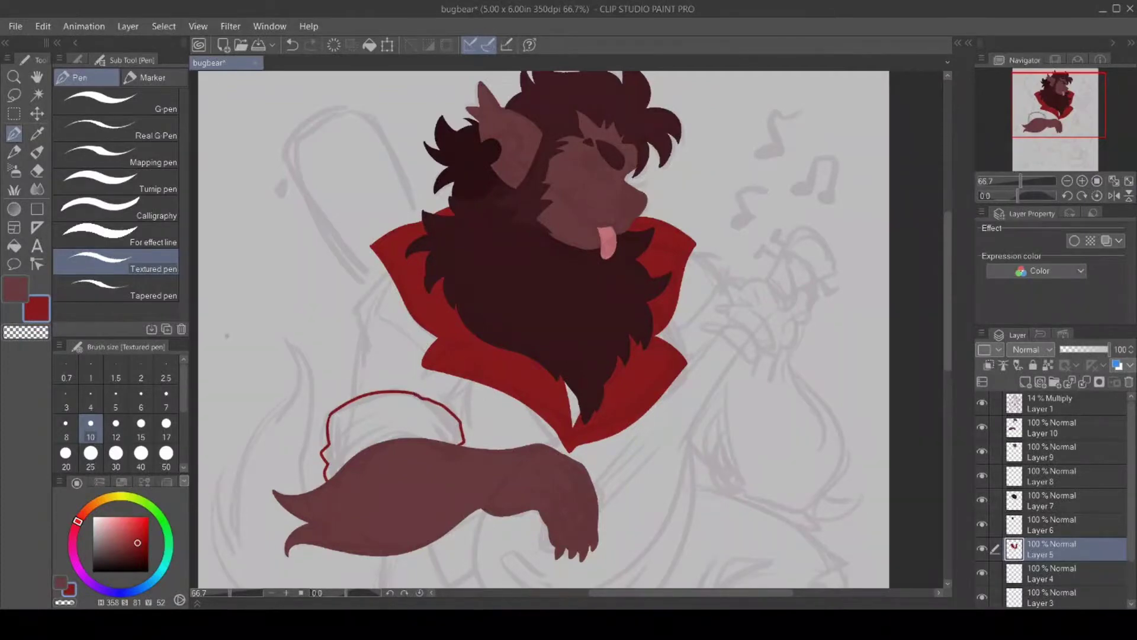
click(14, 246)
click(419, 421)
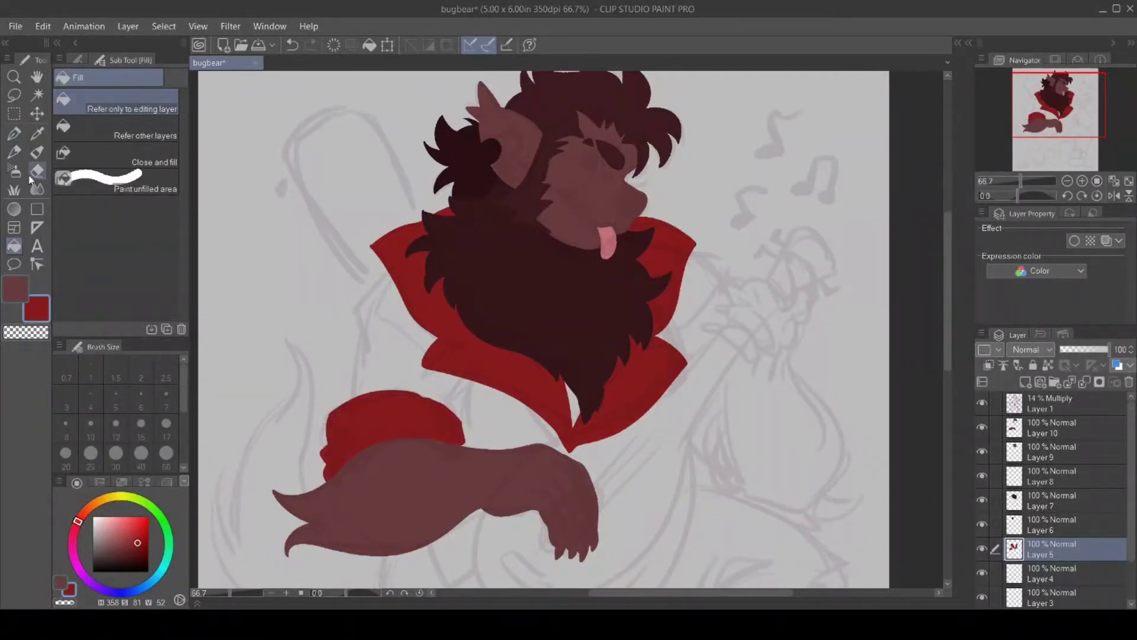
Refill the sleeve cuff and collar with a very dark crimson (H 349, S 84, V 26).
click(14, 133)
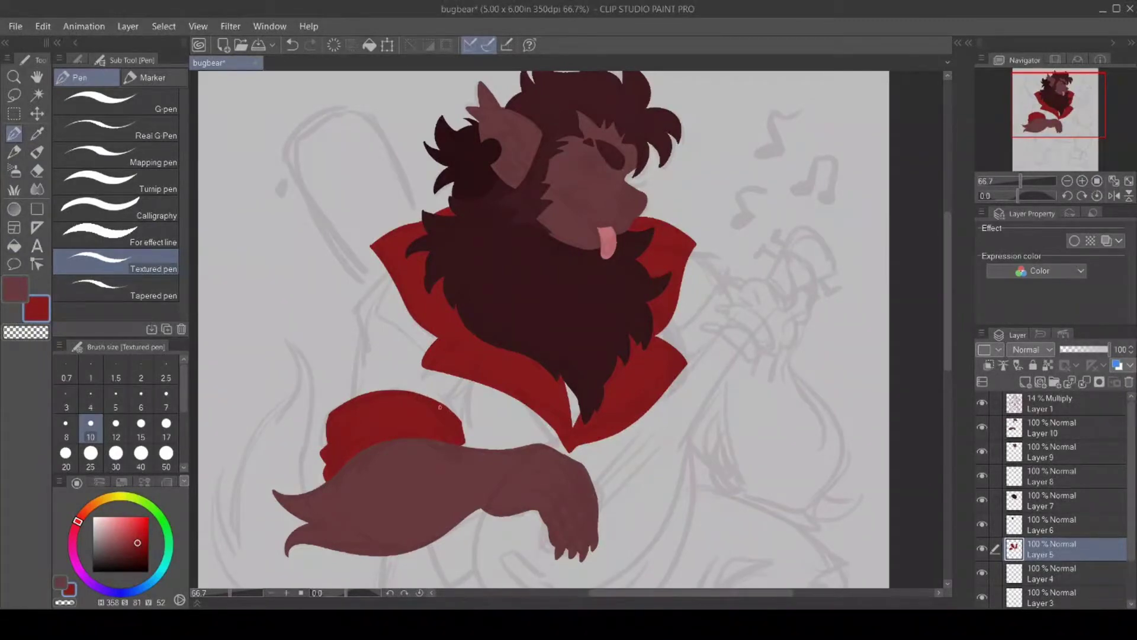
click(133, 556)
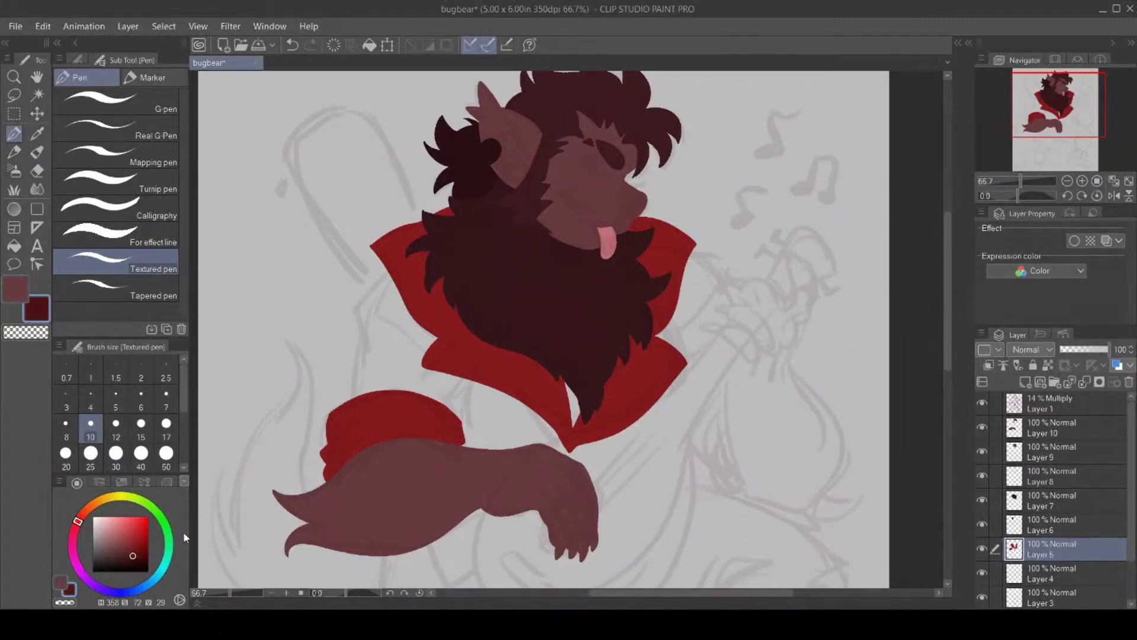
click(74, 528)
click(140, 556)
click(14, 248)
click(394, 411)
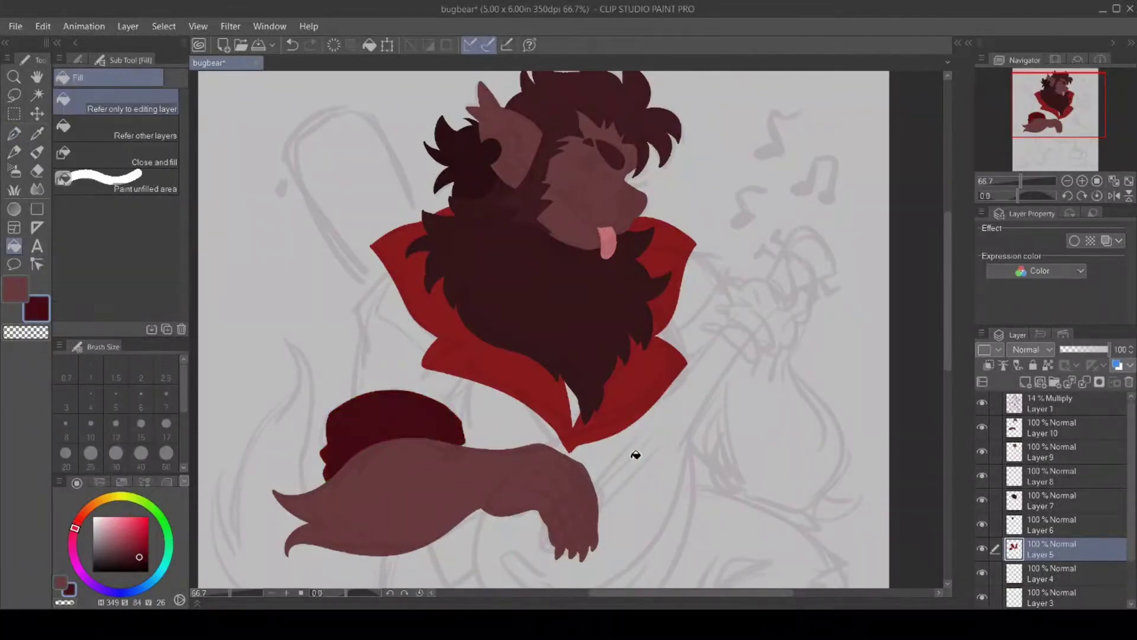
click(490, 343)
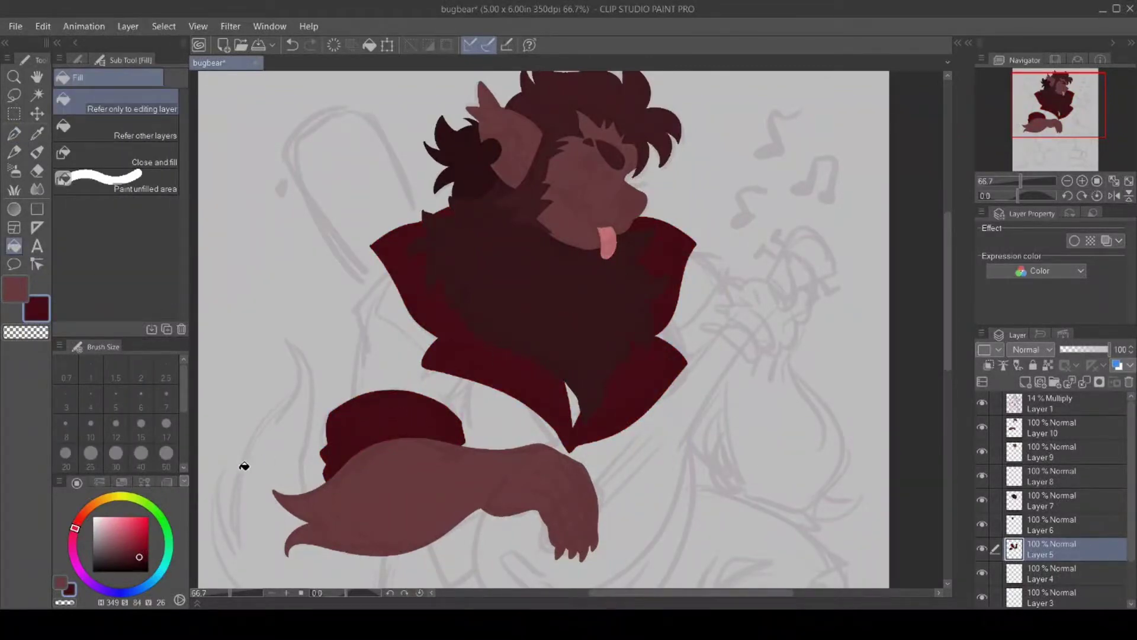
Refill the collar and cuff in lighter crimson (H 349, S 78, V 36) and check them with the Layer 1 sketch temporarily hidden.
click(142, 550)
click(137, 551)
click(476, 344)
click(374, 423)
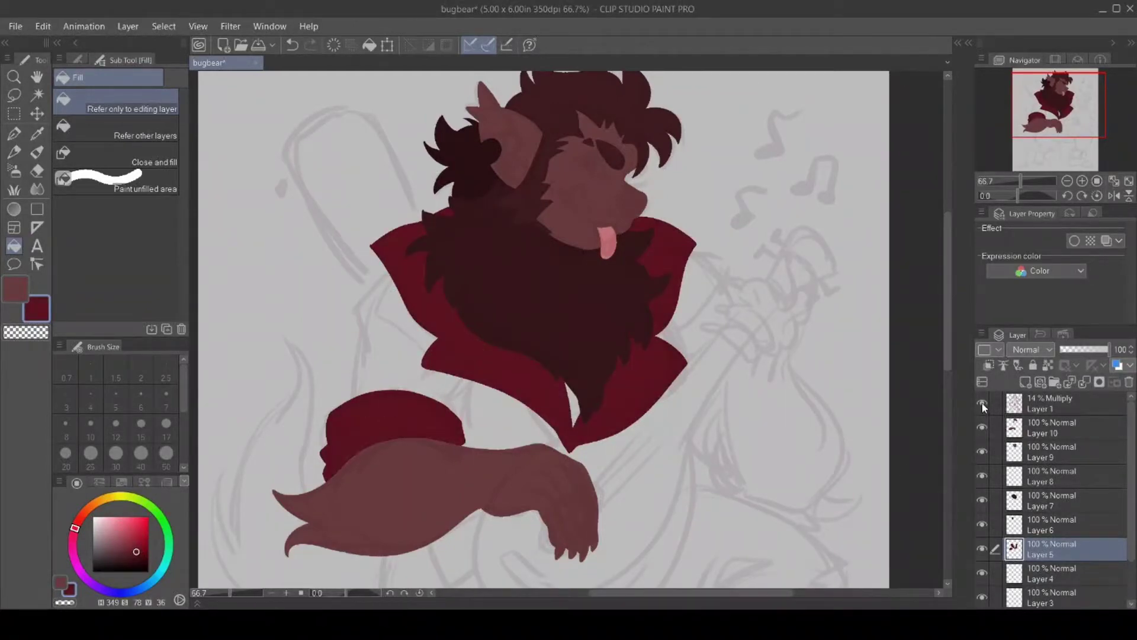
drag(981, 406, 980, 424)
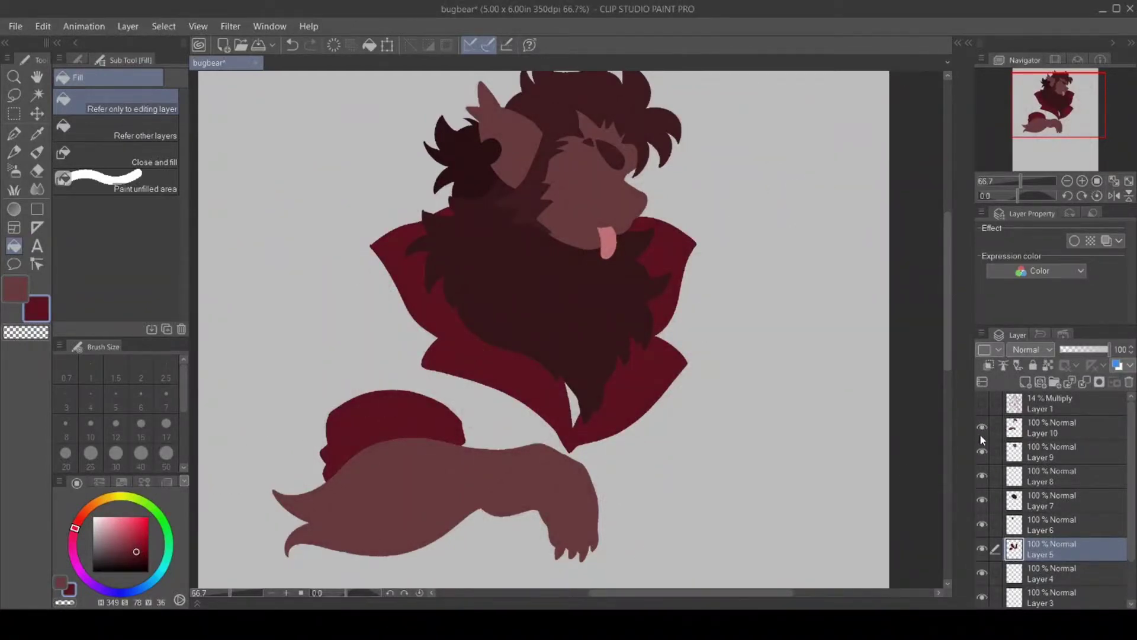
click(982, 403)
Outline the upper sleeve between collar and cuff on Layer 4 and fill it with dark crimson (H 349, S 80, V 33).
click(1037, 573)
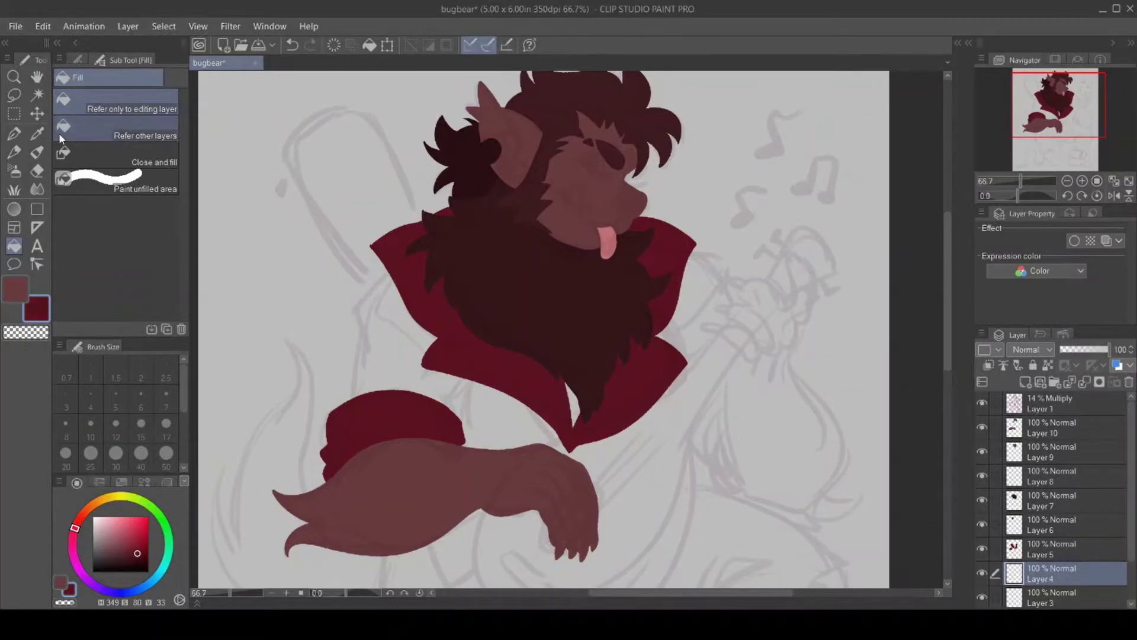
click(14, 133)
mouse_move(388, 273)
mouse_down()
mouse_move(354, 302)
mouse_move(363, 344)
mouse_move(361, 374)
mouse_move(344, 383)
mouse_move(351, 405)
mouse_up()
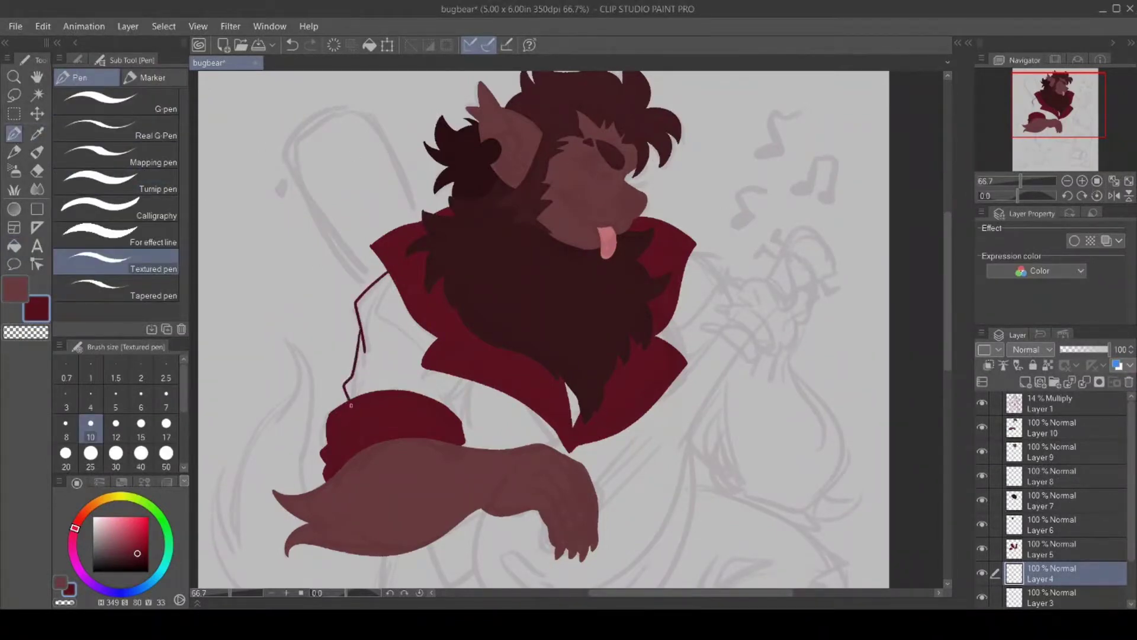
drag(461, 422, 478, 377)
click(14, 246)
click(384, 361)
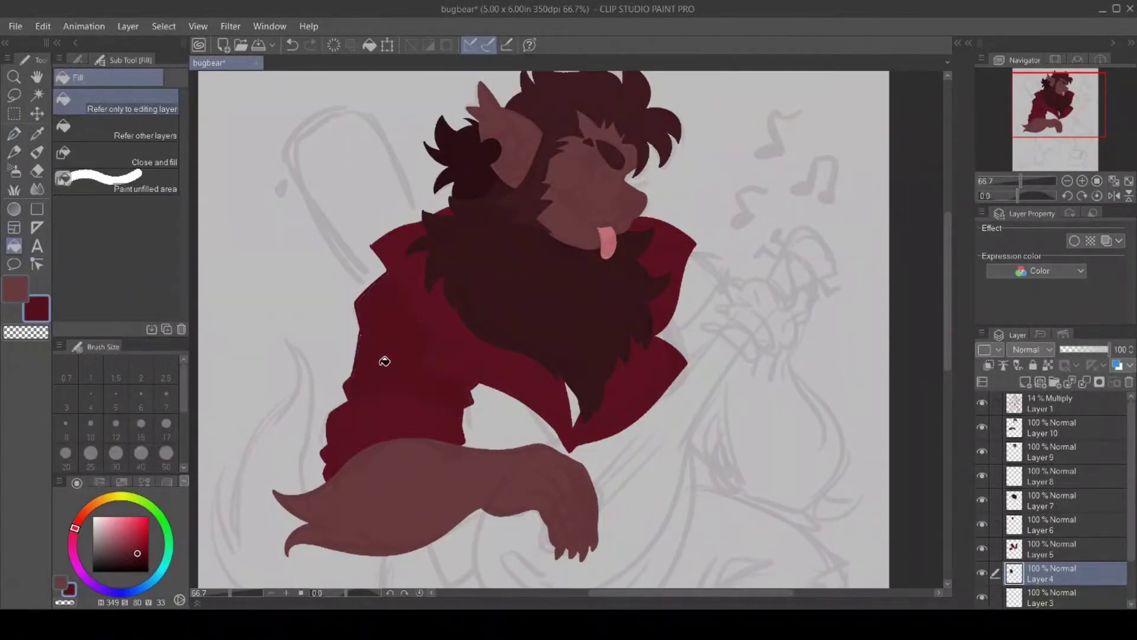
Make Layer 6 the drawing layer and set the Textured pen's colour to orange (H 12, S 61, V 68).
key(p)
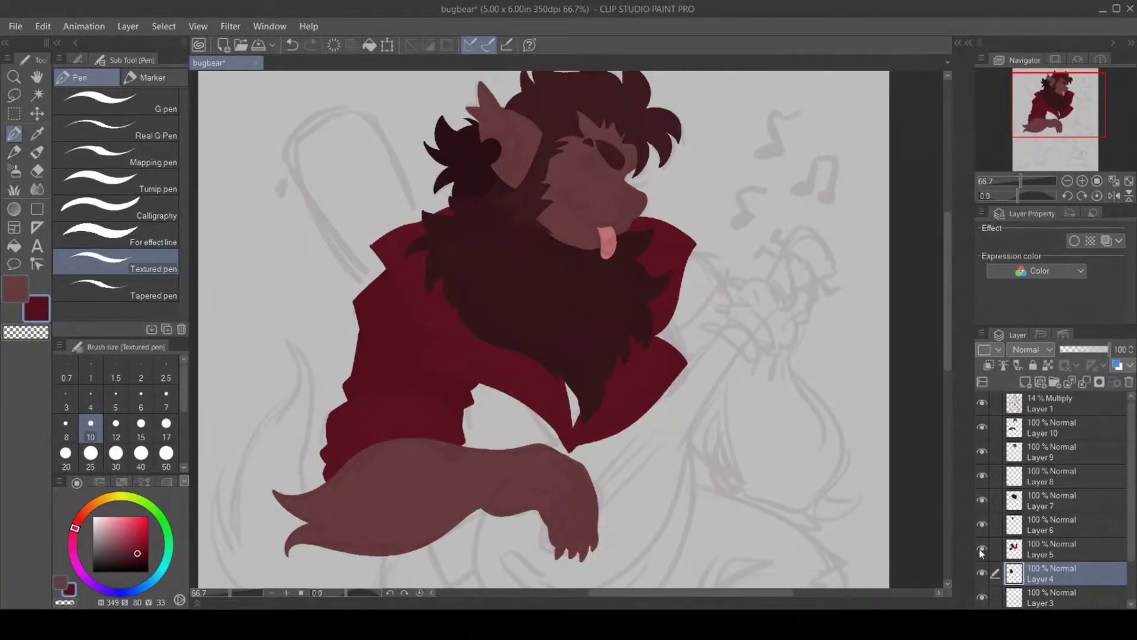
click(981, 525)
click(982, 525)
click(1060, 523)
mouse_move(75, 523)
mouse_down()
mouse_move(85, 510)
mouse_move(127, 534)
mouse_up()
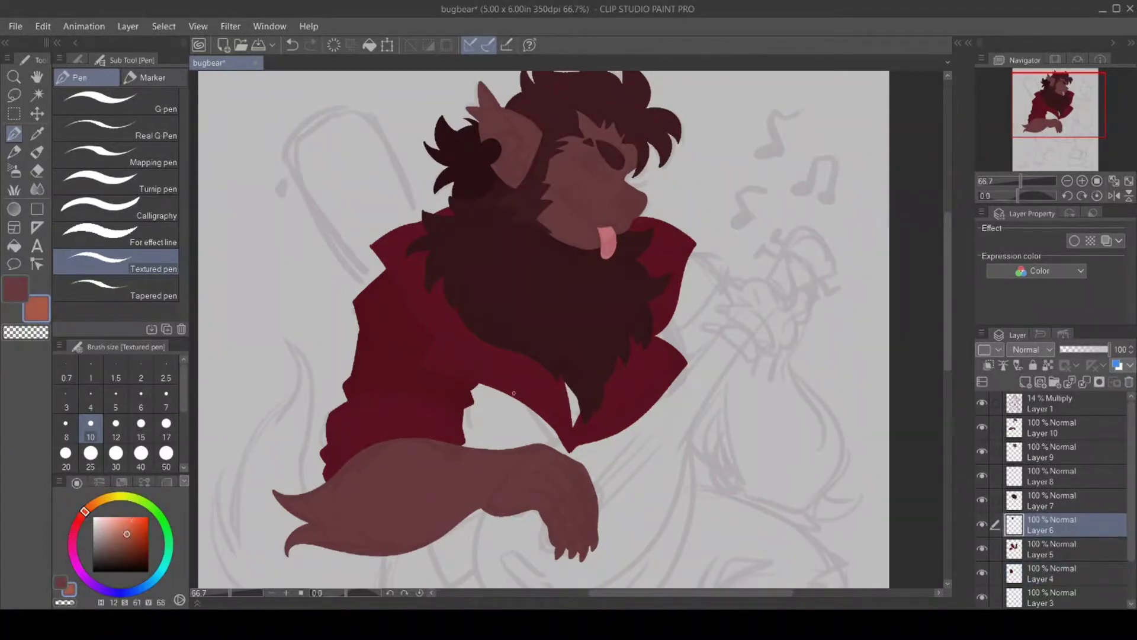
drag(948, 319, 936, 354)
drag(649, 276, 532, 325)
mouse_move(461, 403)
mouse_down()
mouse_move(486, 485)
mouse_move(573, 503)
mouse_move(652, 450)
mouse_move(688, 316)
mouse_move(792, 179)
mouse_up()
drag(649, 277, 761, 156)
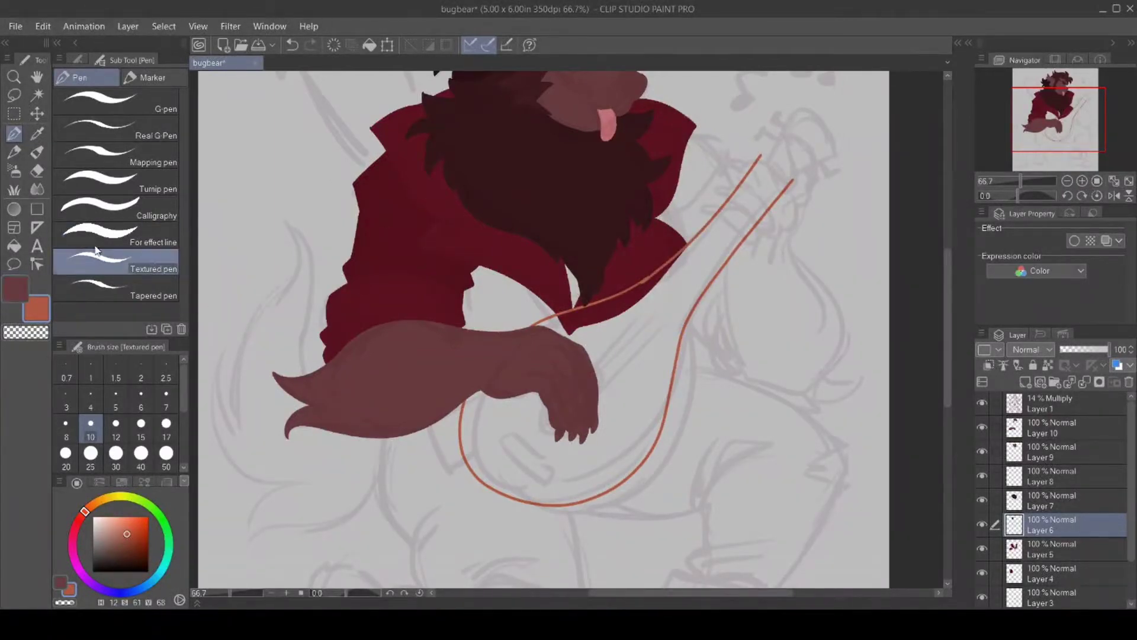
click(32, 113)
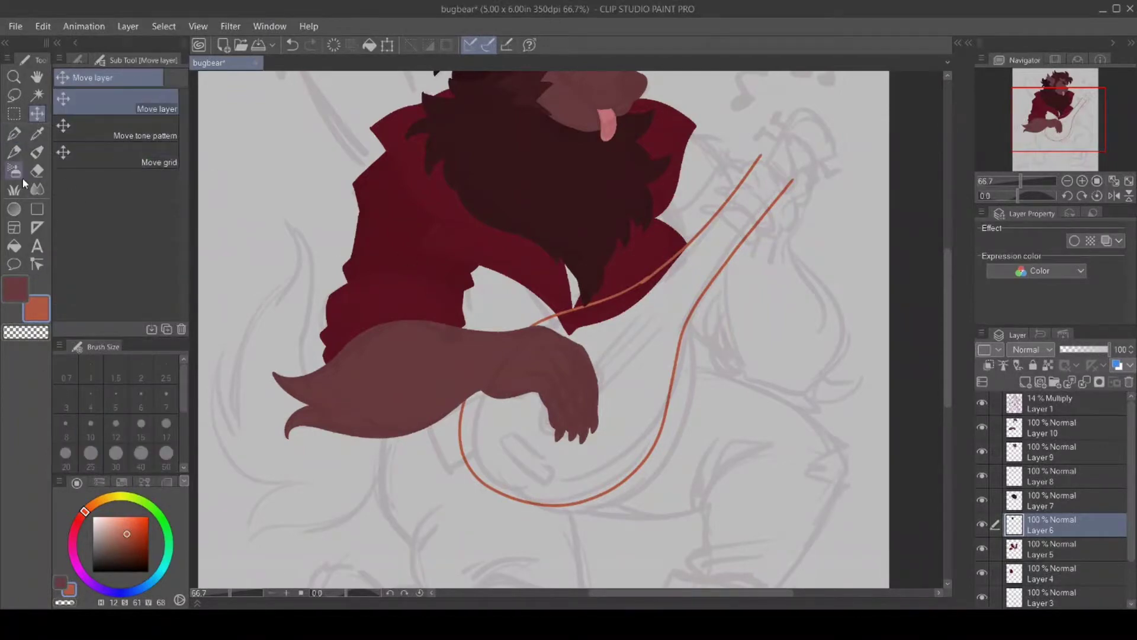
key(ctrl+z)
key(ctrl+z)
Outline the lute's flared head, neck and rounded body over the sketch on Layer 6 in orange.
click(14, 133)
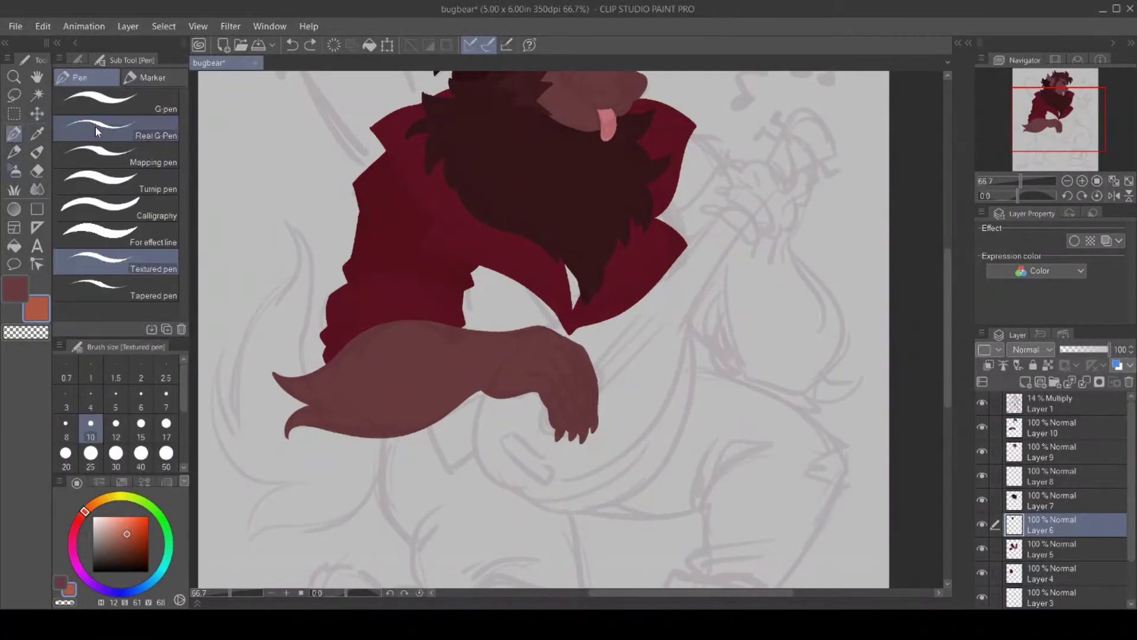
drag(796, 111, 836, 153)
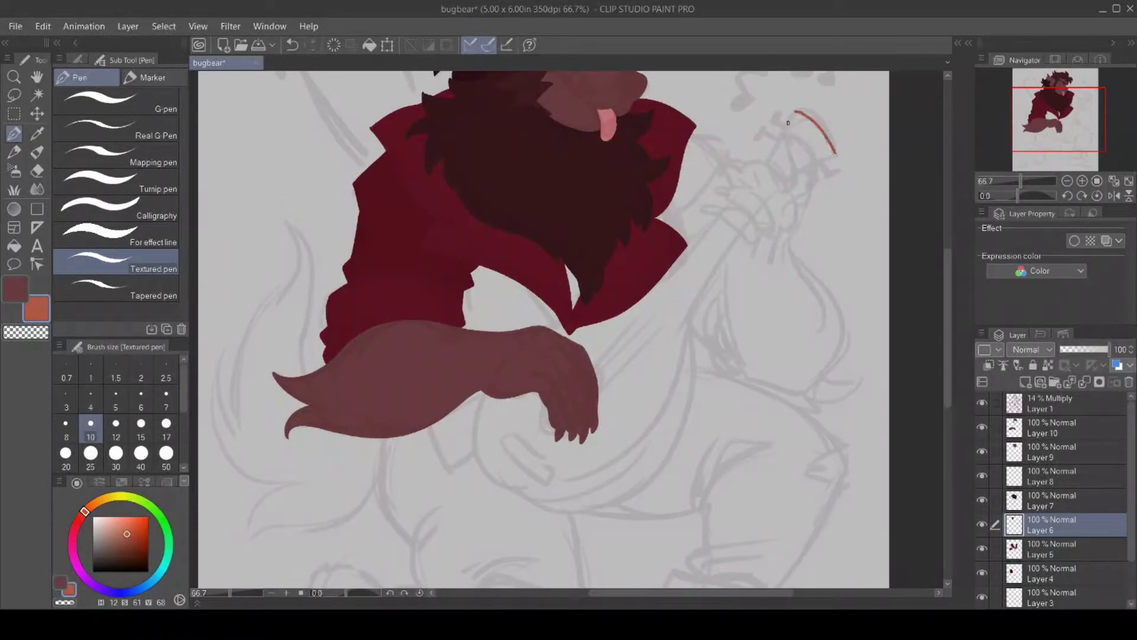
drag(796, 110, 760, 163)
mouse_move(836, 153)
mouse_down()
mouse_move(778, 184)
mouse_move(741, 231)
mouse_move(706, 289)
mouse_move(673, 389)
mouse_move(637, 446)
mouse_move(578, 490)
mouse_move(522, 496)
mouse_move(473, 462)
mouse_move(484, 396)
mouse_up()
mouse_move(548, 327)
mouse_down()
mouse_move(670, 272)
mouse_move(770, 179)
mouse_up()
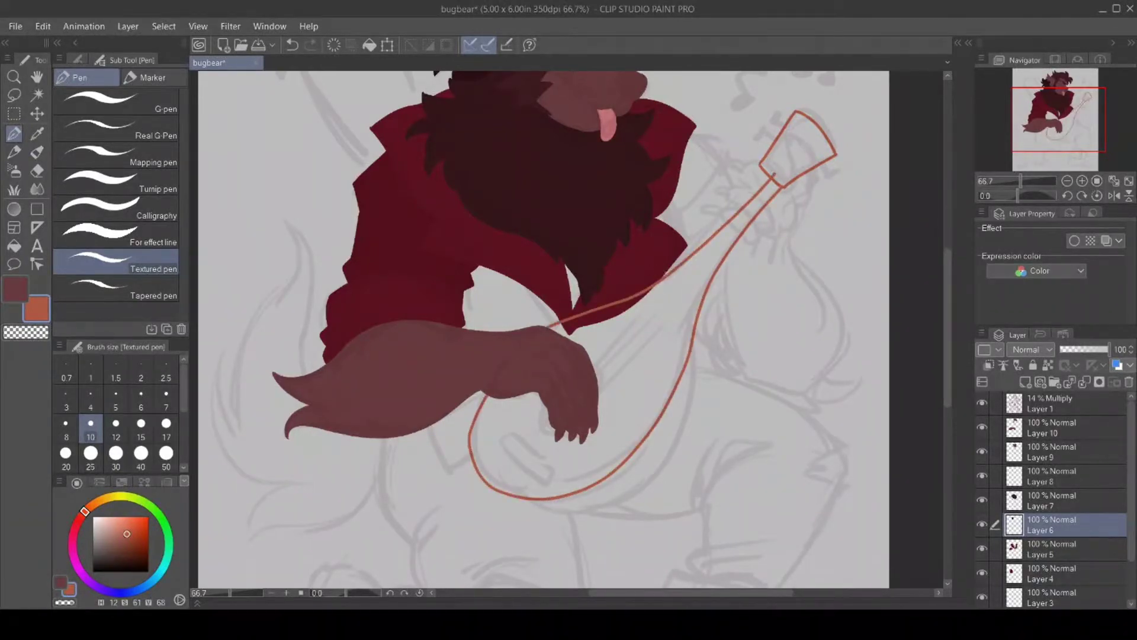
drag(681, 259, 768, 161)
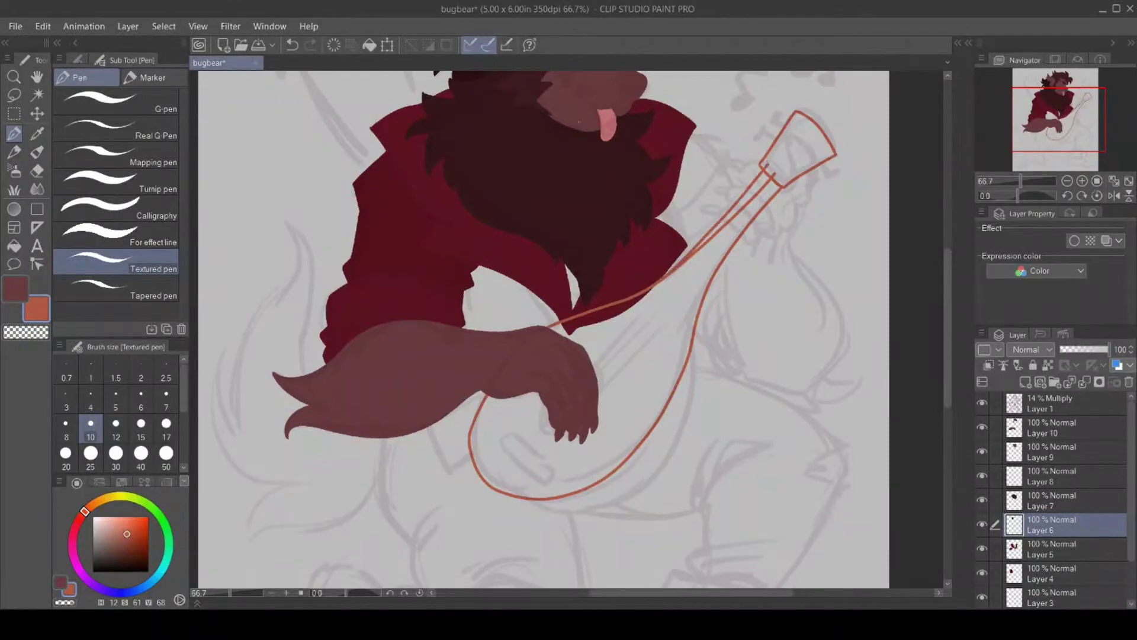
Fill the lute's body, neck and head with orange and touch up the body's edge below the forearm.
click(14, 245)
click(643, 354)
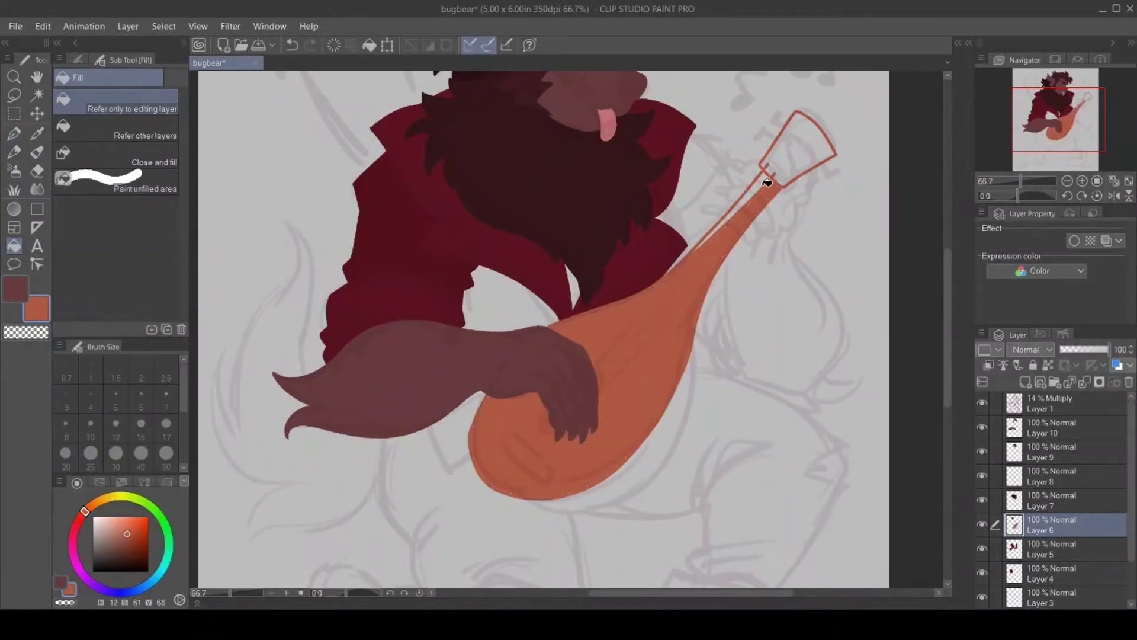
click(787, 163)
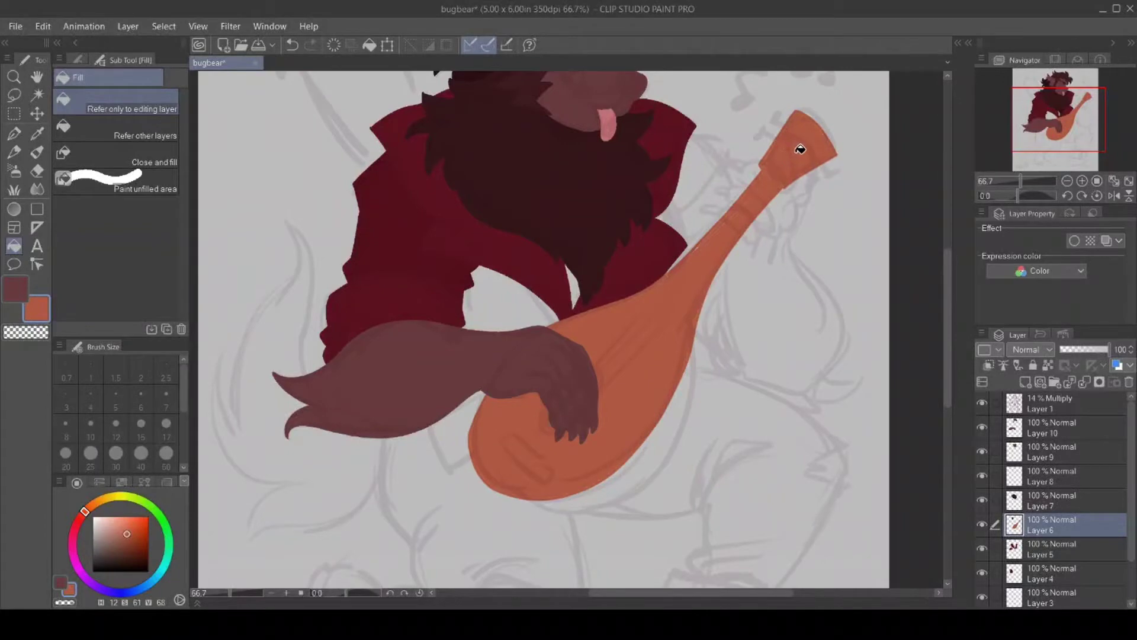
key(p)
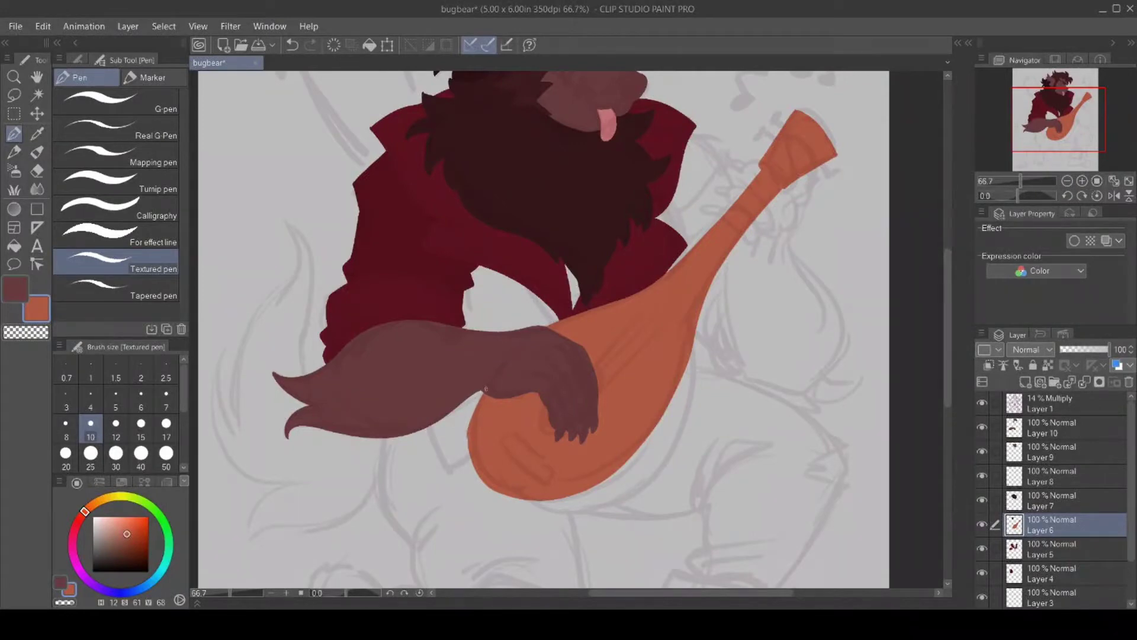
drag(467, 441, 475, 471)
Outline the lute's curved back along the lower edge of its body on Layer 5 in dark orange-brown (H 12, S 60, V 46).
click(1054, 548)
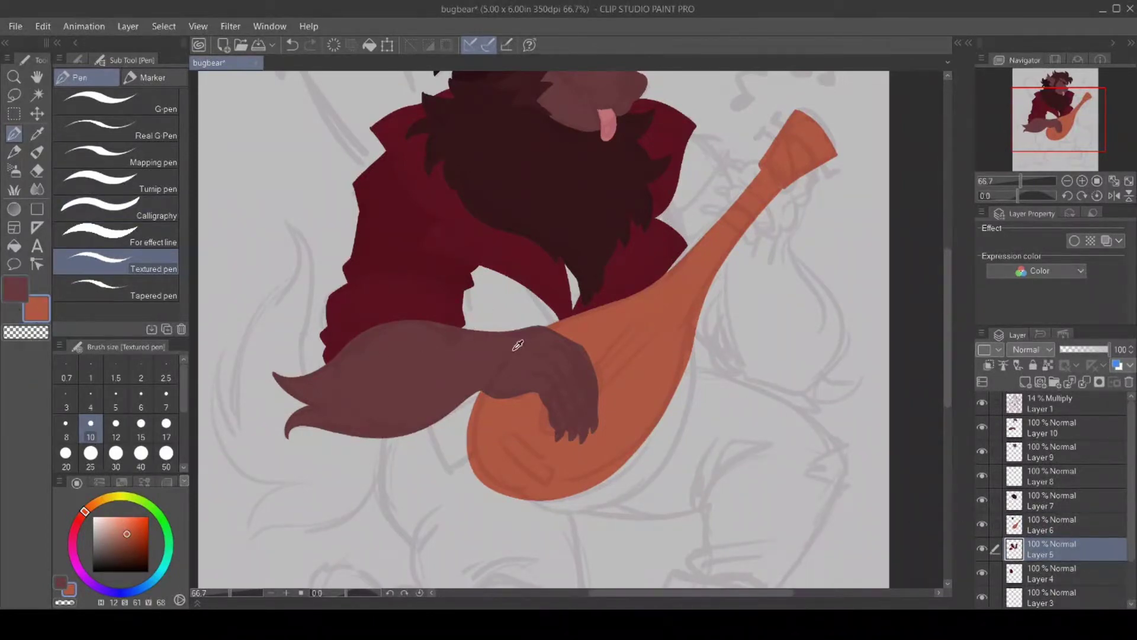
alt+click(745, 211)
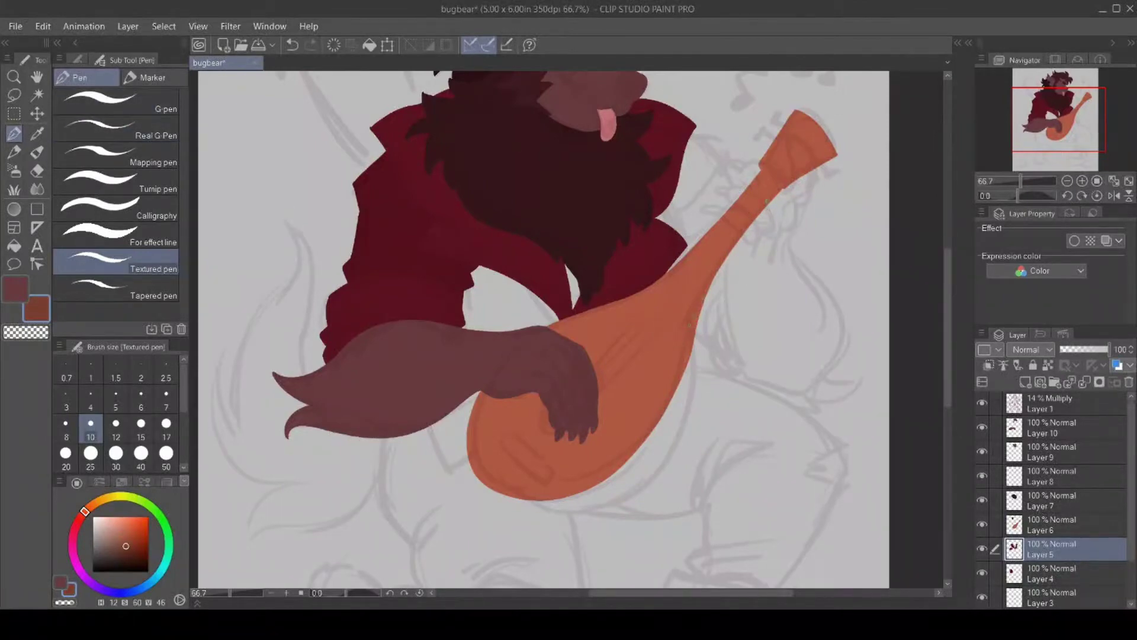
mouse_move(718, 269)
mouse_down()
mouse_move(661, 458)
mouse_move(601, 509)
mouse_move(520, 500)
mouse_up()
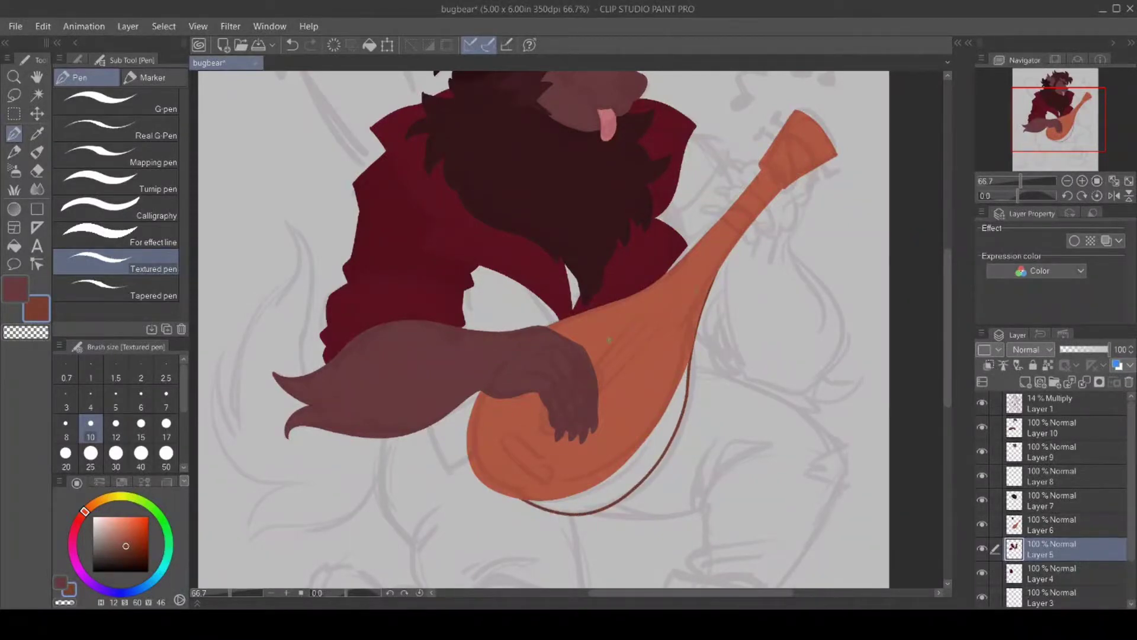
mouse_move(480, 477)
mouse_down()
mouse_move(516, 503)
mouse_move(604, 499)
mouse_up()
With Layer 6 hidden, close the outline of the lute's back, fill it with dusty maroon (H 356, S 43, V 40), and show Layer 6 again.
key(c)
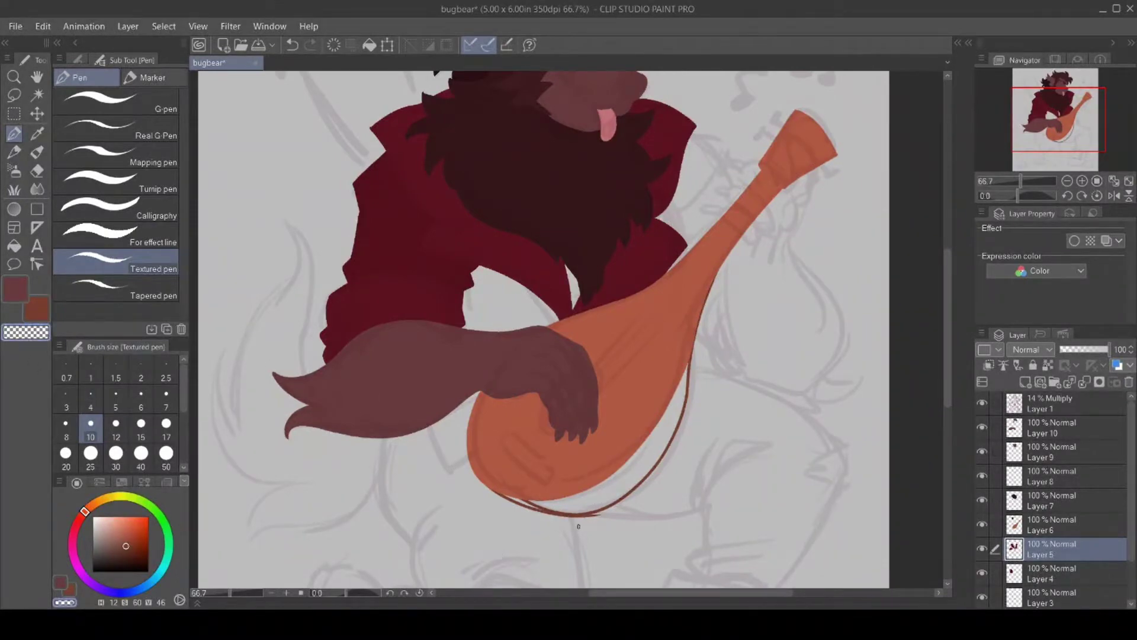
click(13, 290)
click(981, 524)
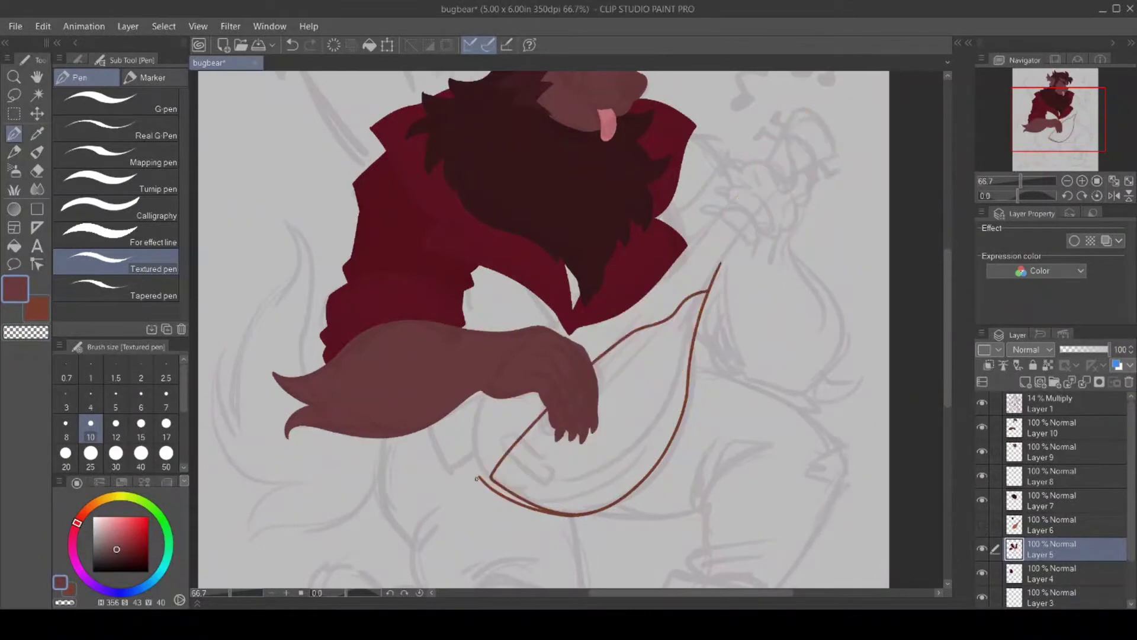
key(g)
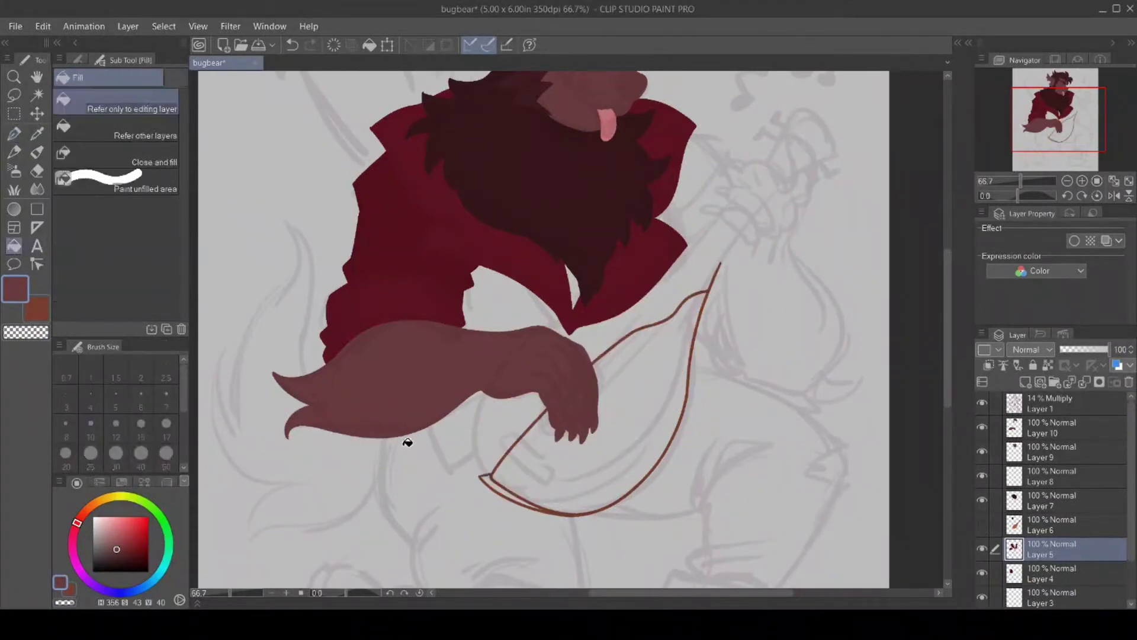
click(510, 472)
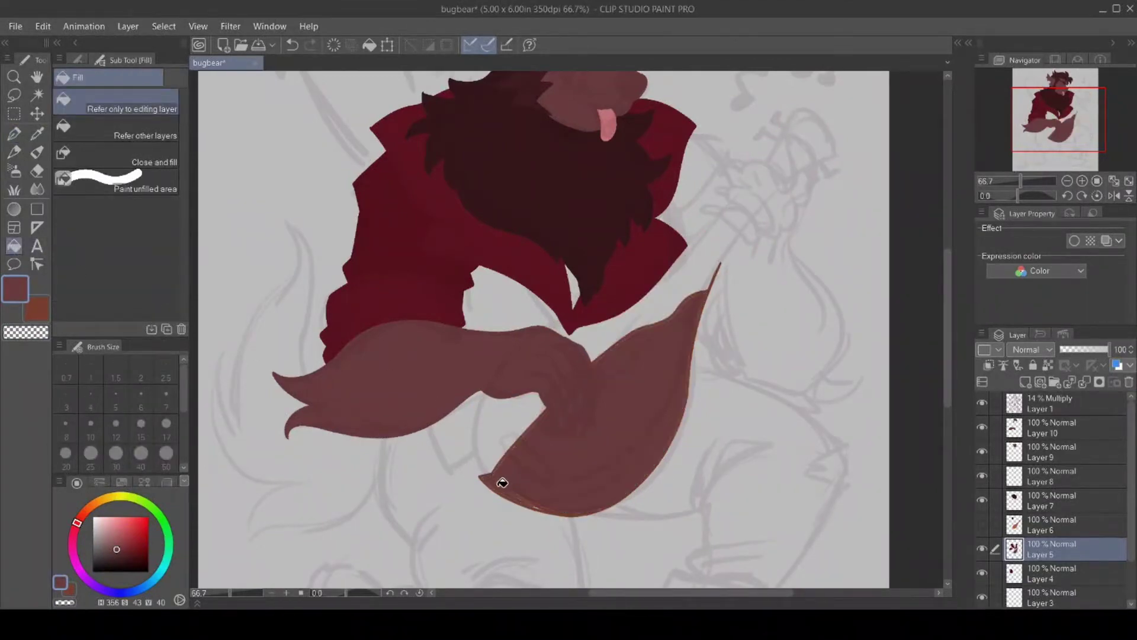
click(982, 524)
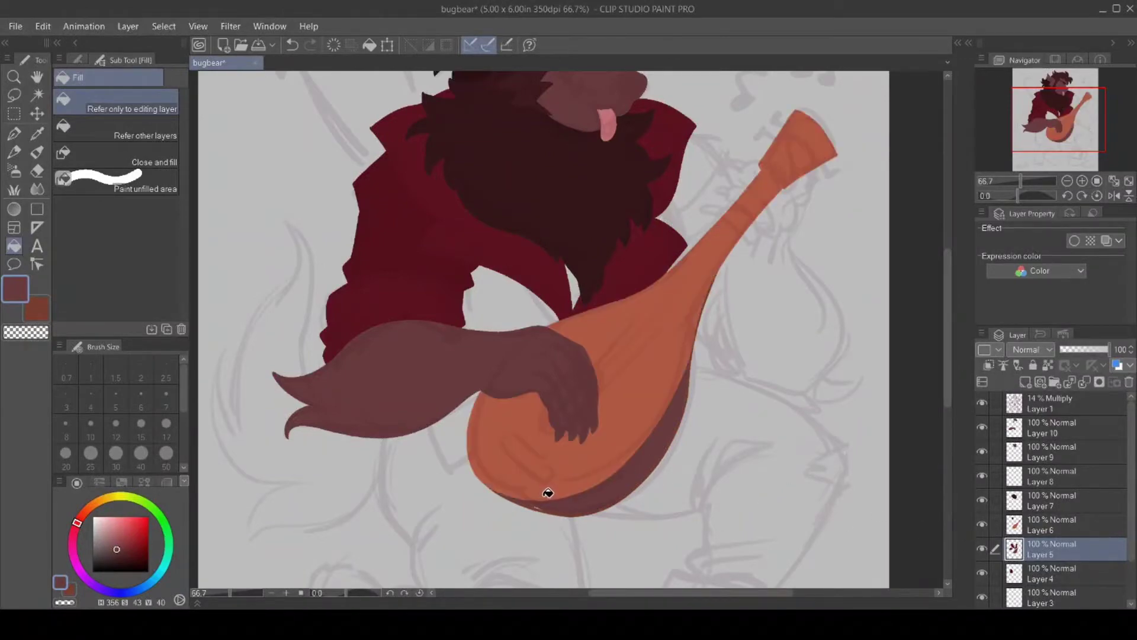
Hide the Layer 1 sketch and patch the small gap along the lower edge of the lute's back with dusty maroon on Layer 5.
click(982, 402)
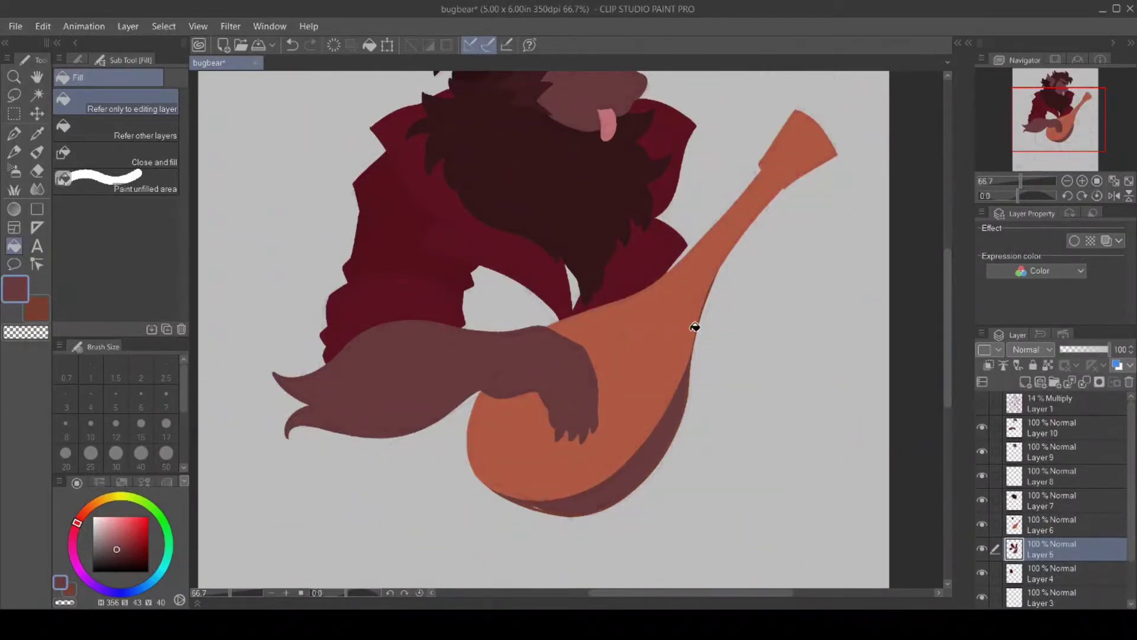
click(37, 133)
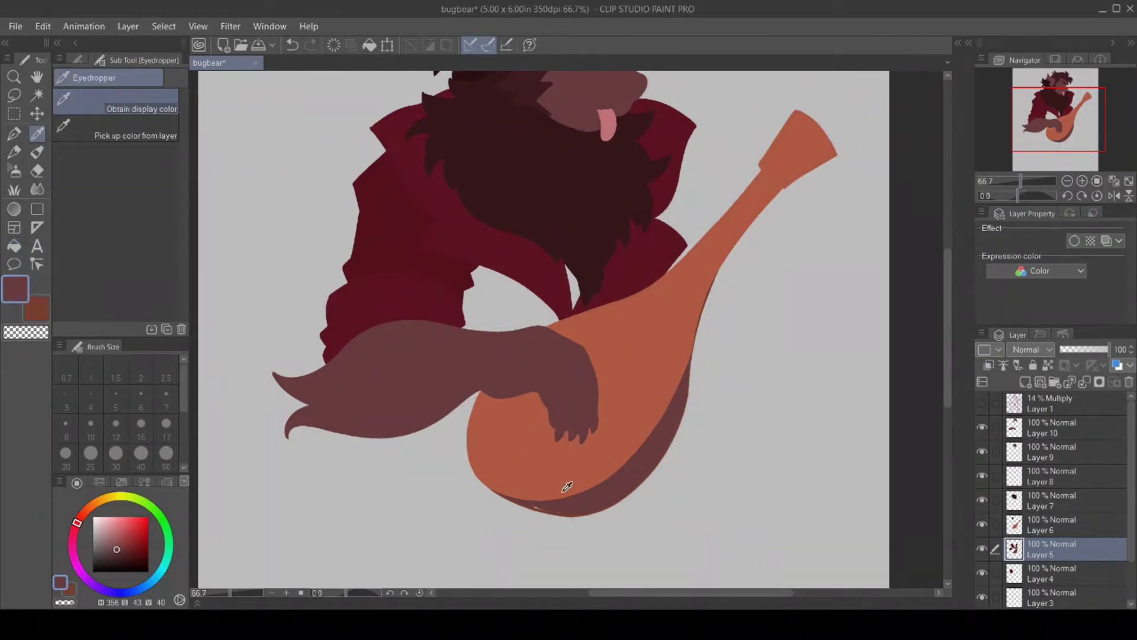
click(14, 245)
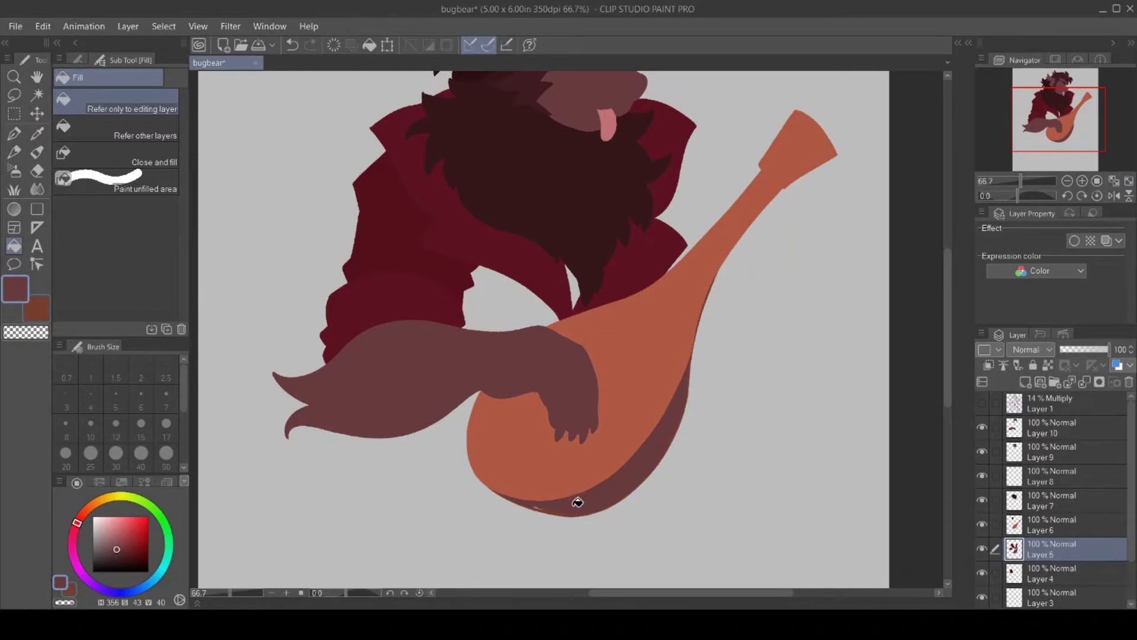
key(p)
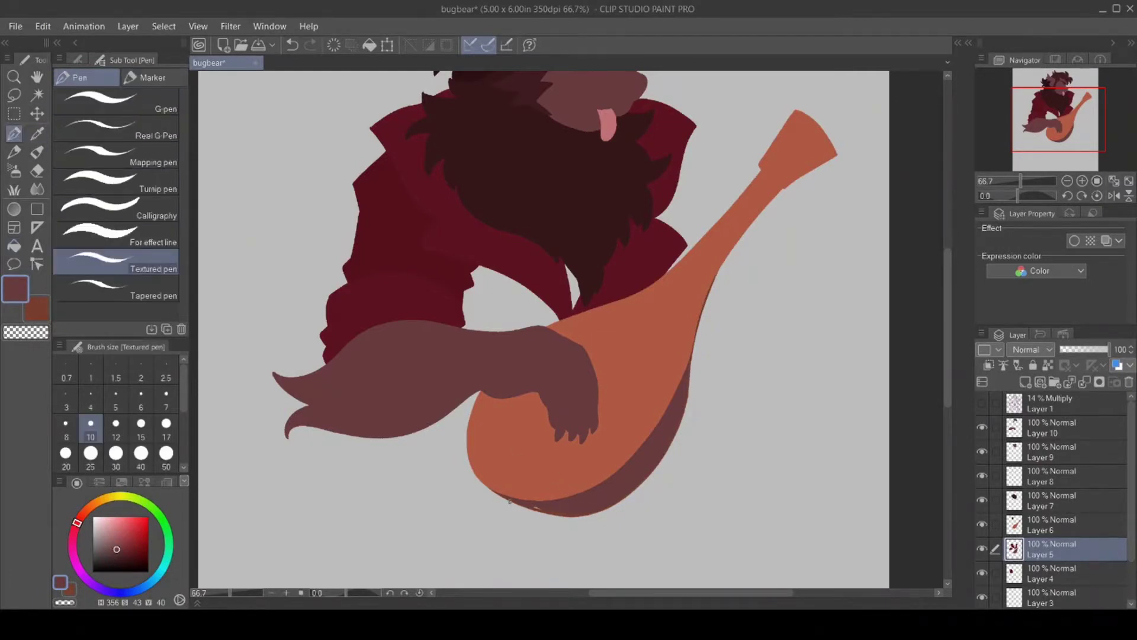
drag(532, 506, 546, 511)
key(ctrl+z)
drag(534, 506, 533, 505)
click(1054, 380)
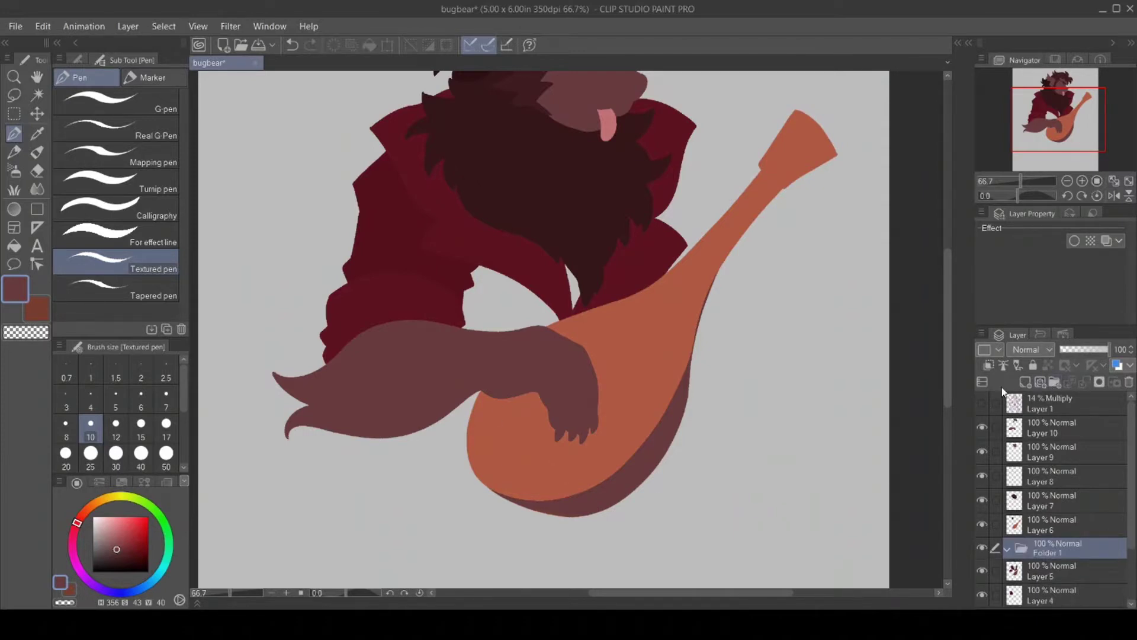
key(ctrl+z)
click(1048, 365)
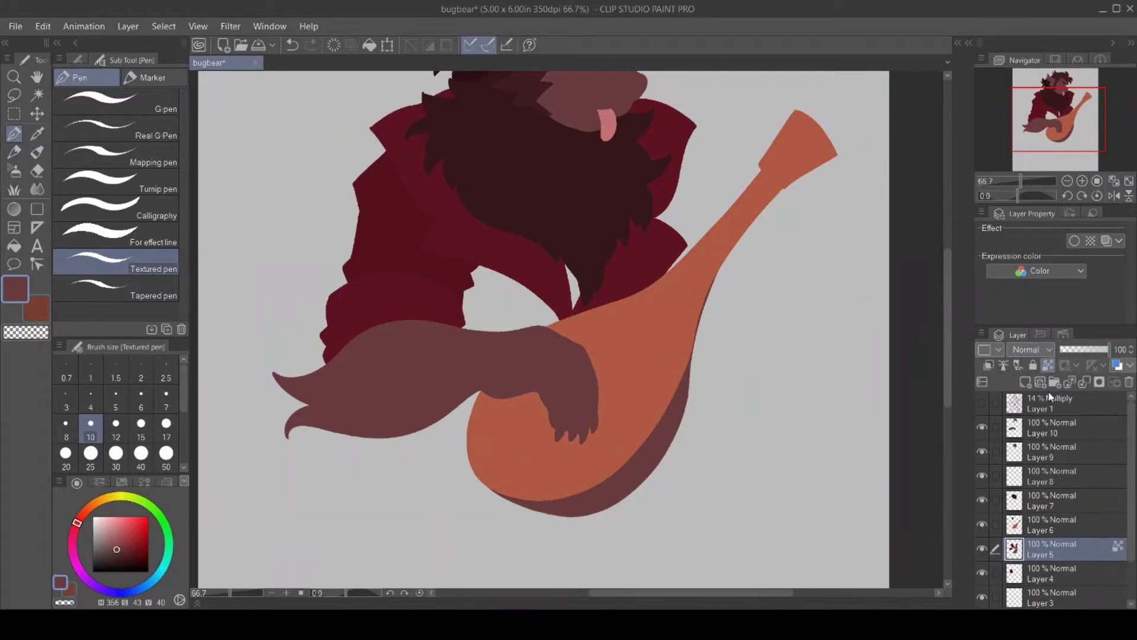
click(1048, 365)
Extend the lute's back up along the body's edge to the neck and recolour it dark orange-brown (H 12, S 60, V 46).
drag(706, 305, 689, 358)
drag(706, 291, 681, 386)
mouse_move(709, 290)
mouse_down()
mouse_move(673, 417)
mouse_move(695, 339)
mouse_up()
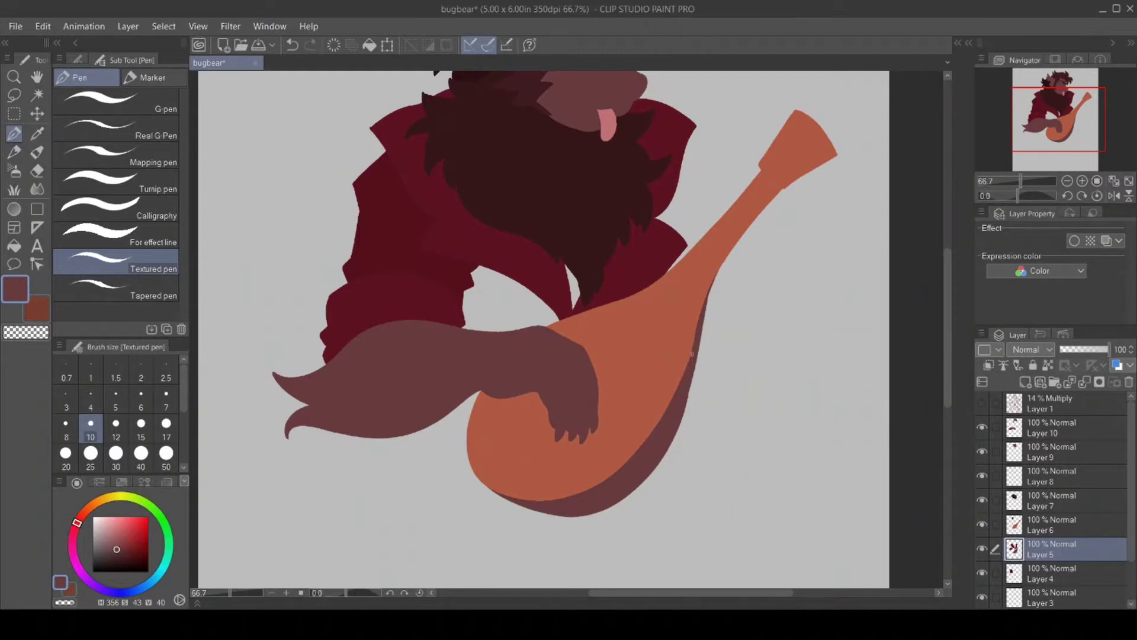
drag(694, 357, 665, 442)
click(38, 311)
click(14, 245)
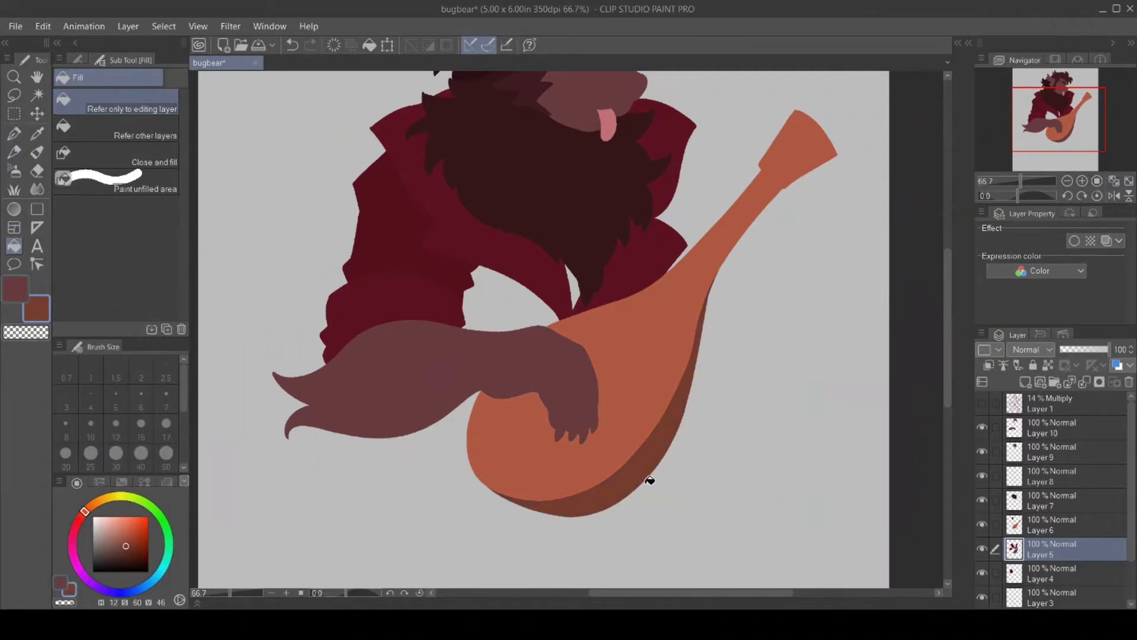
With the sketch shown, outline the shirt areas behind the forearm and lute on Layer 3 and fill them with dark red (H 349, S 82, V 29).
click(982, 402)
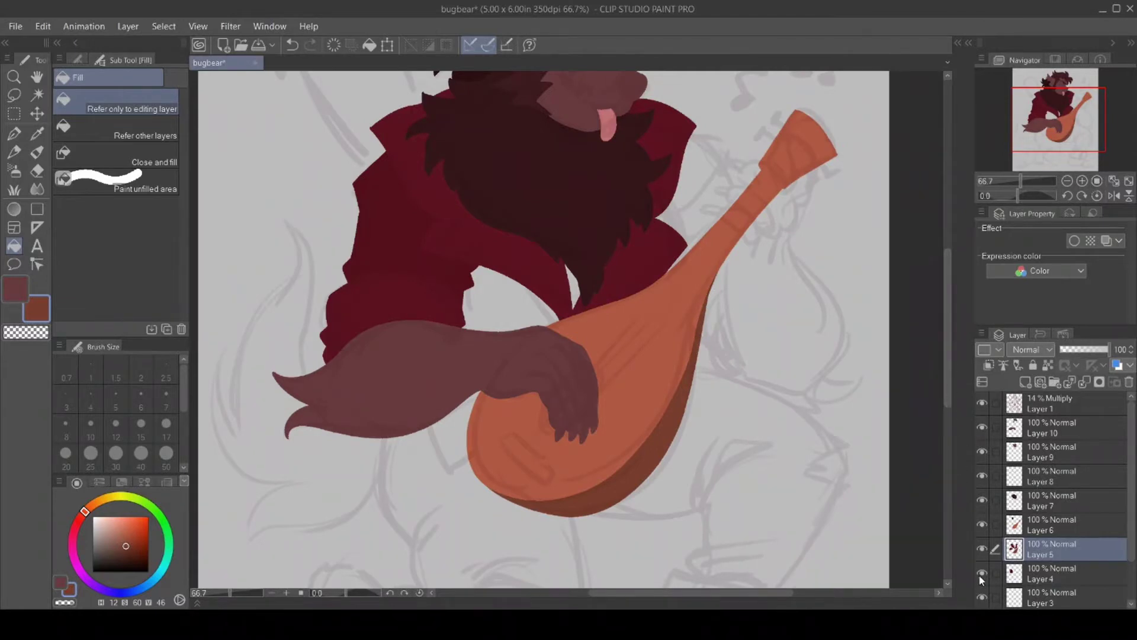
click(1054, 597)
click(37, 133)
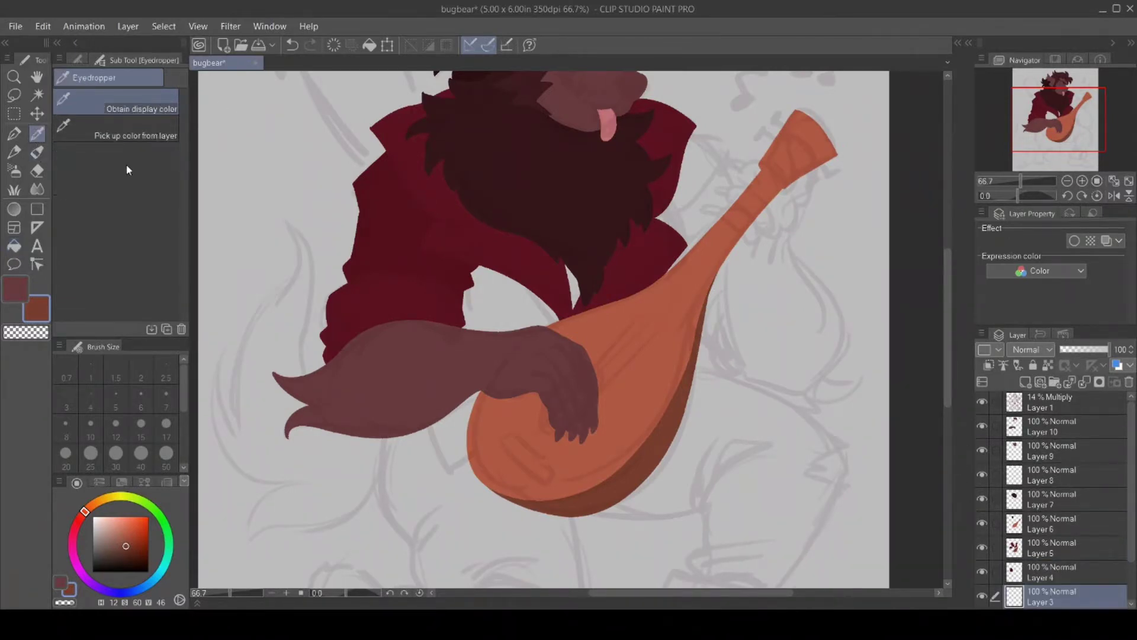
click(405, 251)
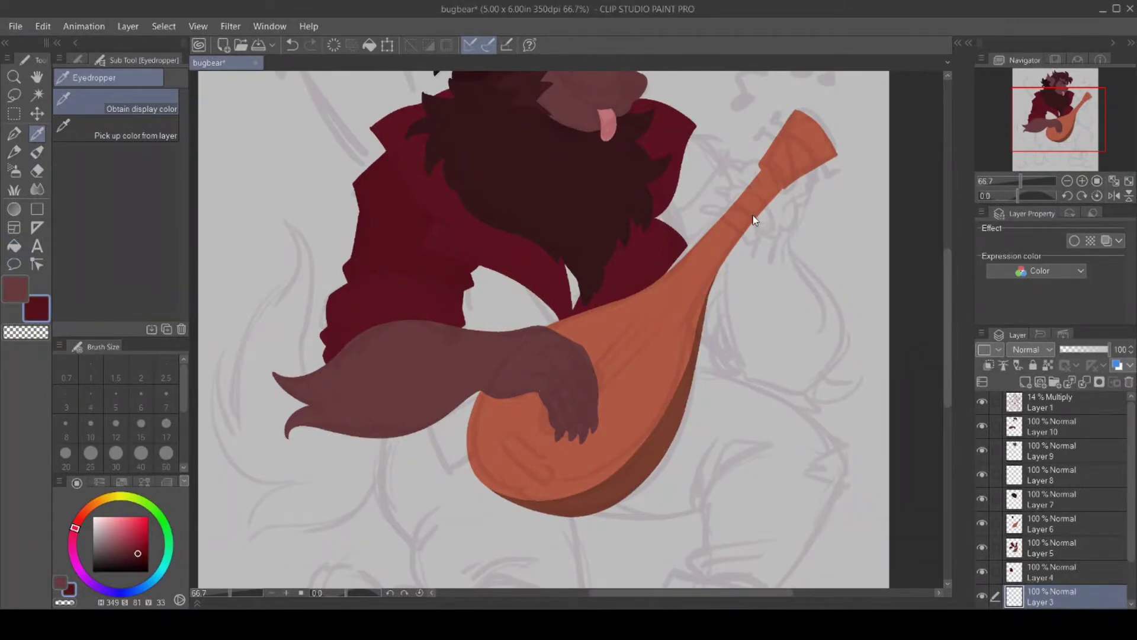
click(14, 133)
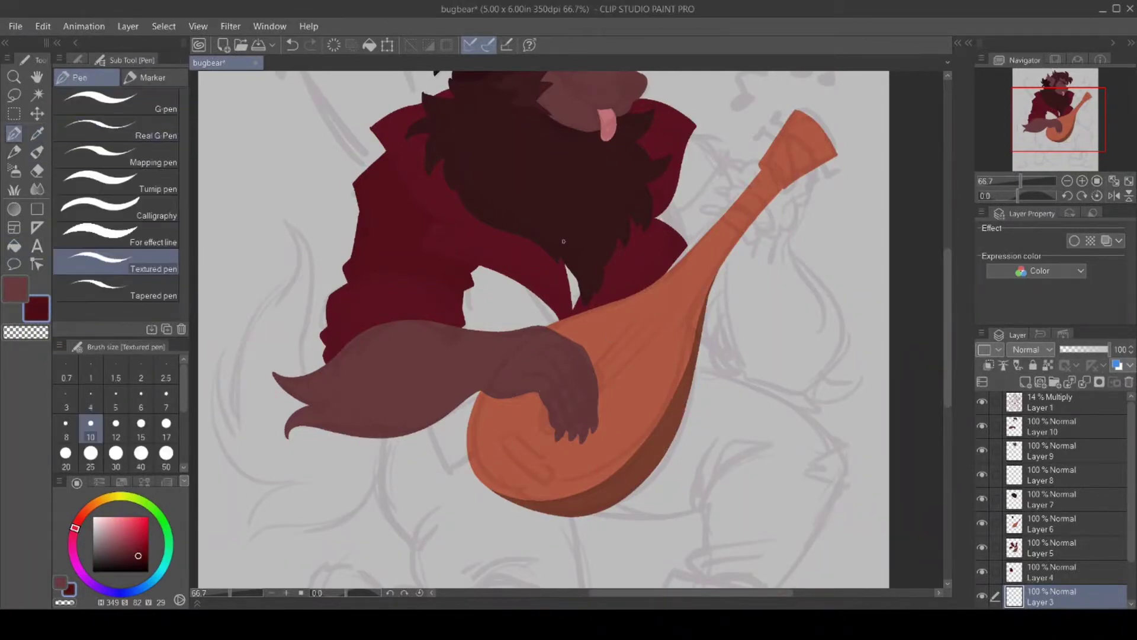
drag(672, 199, 689, 251)
mouse_move(467, 459)
mouse_down()
mouse_move(443, 484)
mouse_move(414, 428)
mouse_up()
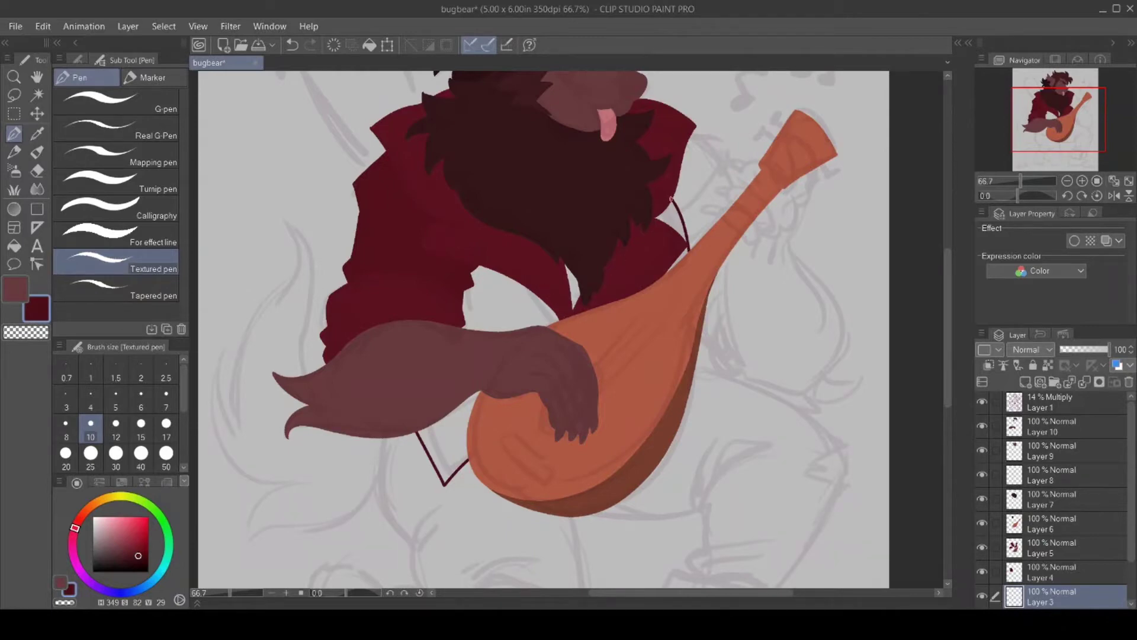
click(15, 245)
click(511, 312)
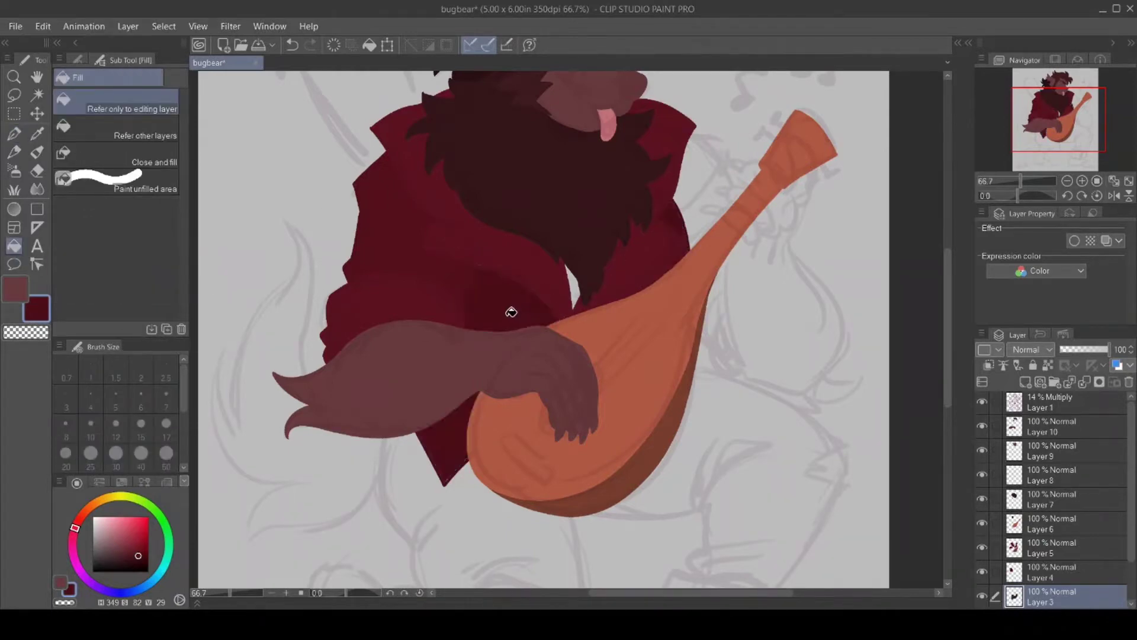
click(983, 403)
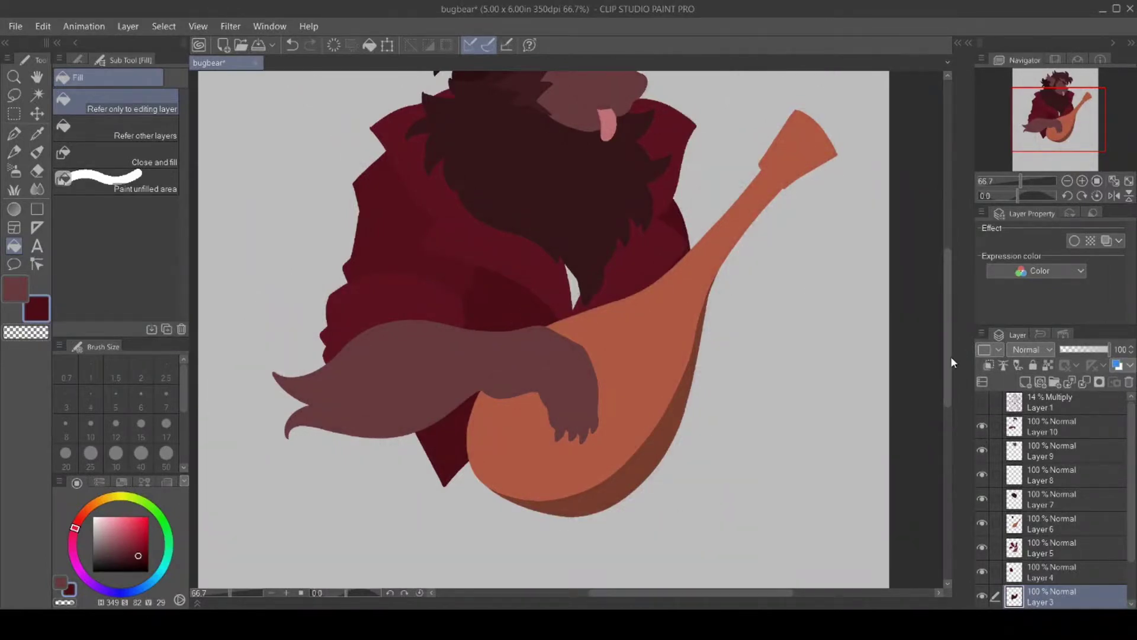
mouse_move(950, 356)
mouse_down()
mouse_move(951, 307)
mouse_move(947, 431)
mouse_move(962, 344)
mouse_up()
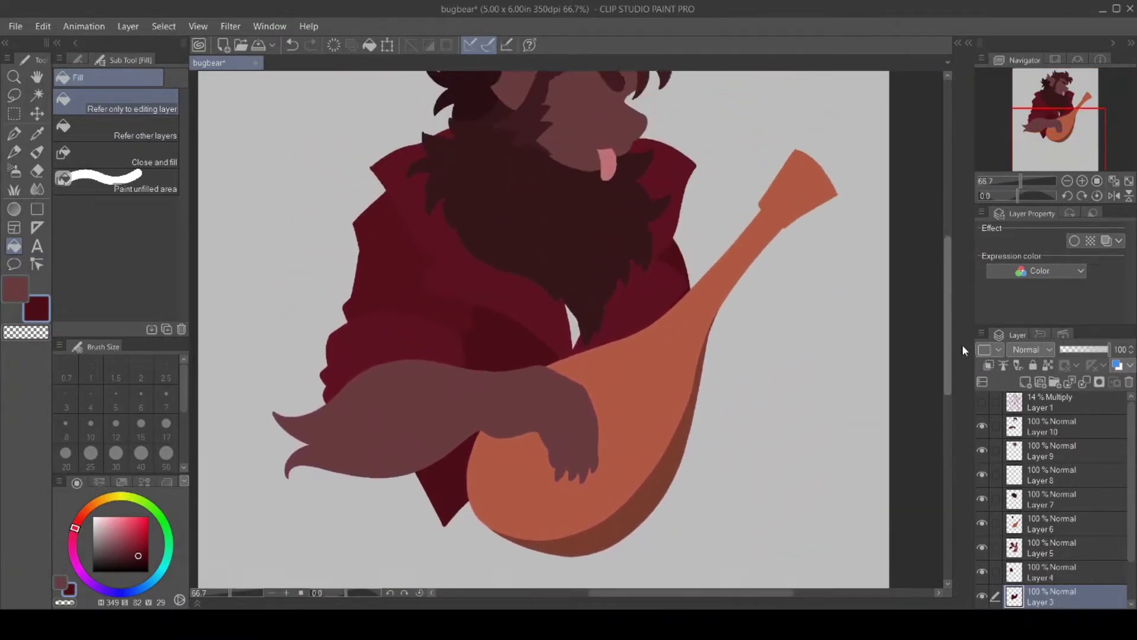
click(981, 402)
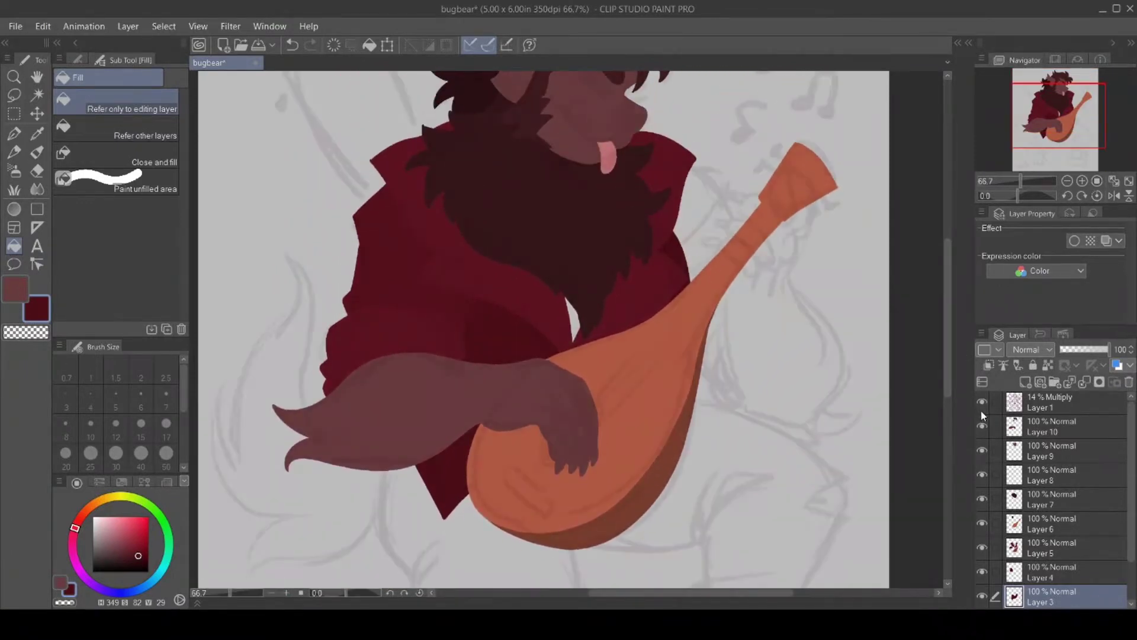
Make Layer 2 active and mix a dark slate blue (H 217, S 32, V 26) for the trousers.
scroll(1113, 545, down, 2)
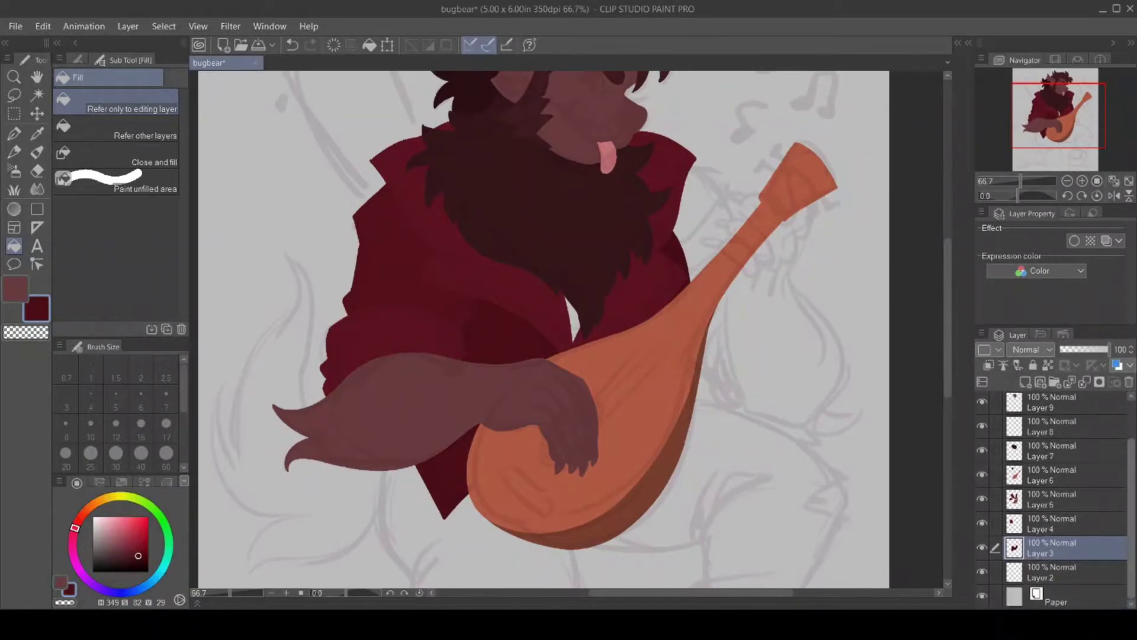
click(1048, 566)
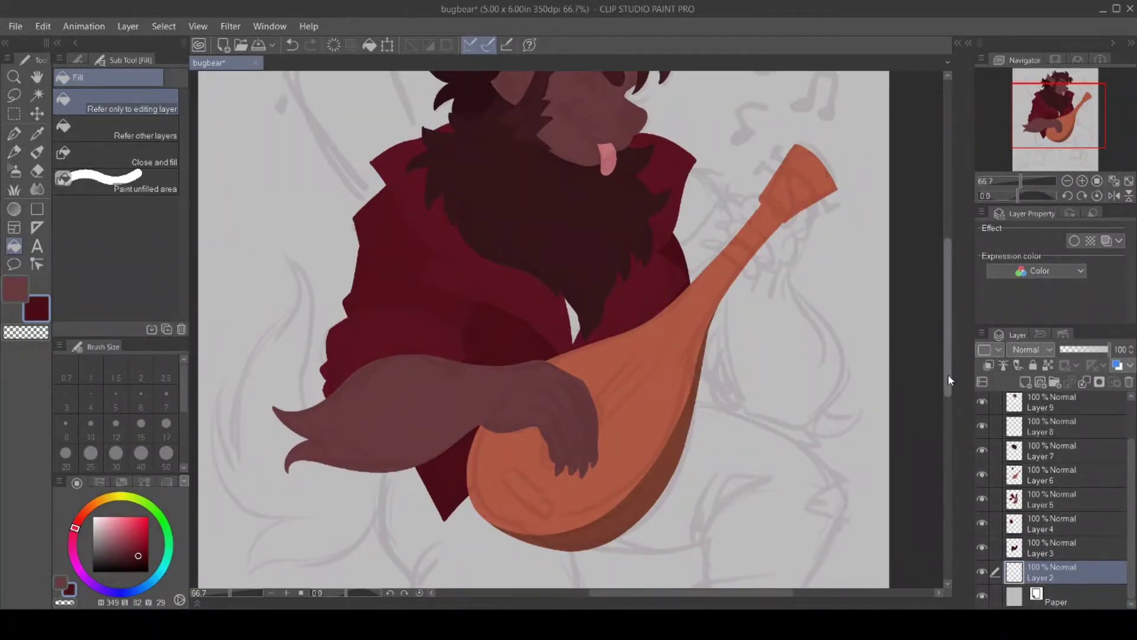
mouse_move(947, 374)
mouse_down()
mouse_move(950, 453)
mouse_move(960, 392)
mouse_up()
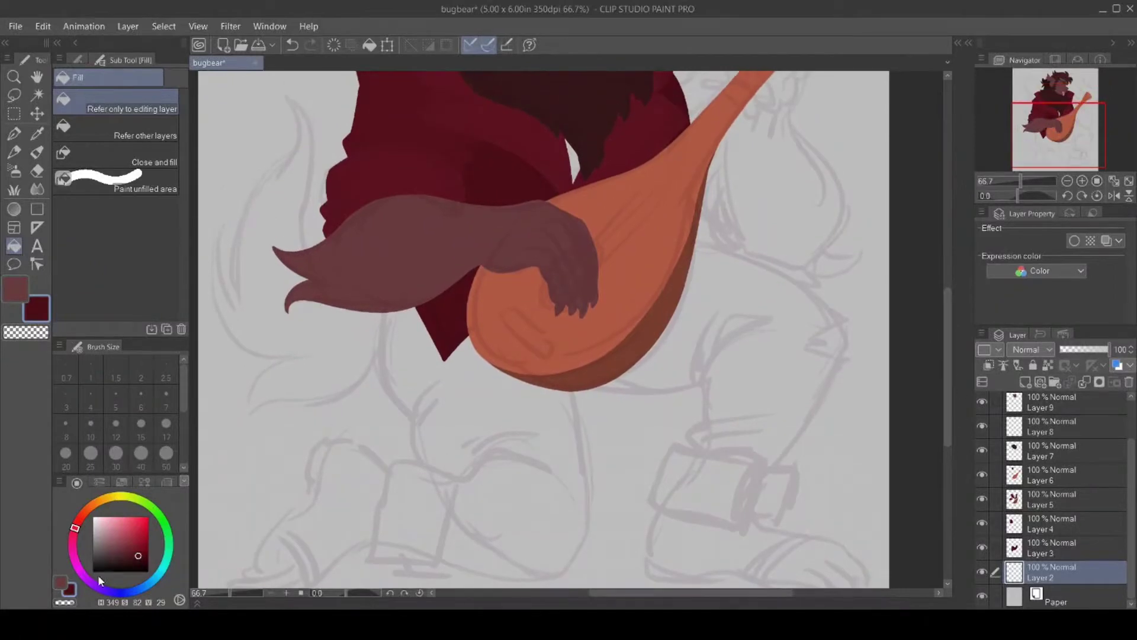
click(139, 588)
click(123, 550)
drag(123, 550, 111, 557)
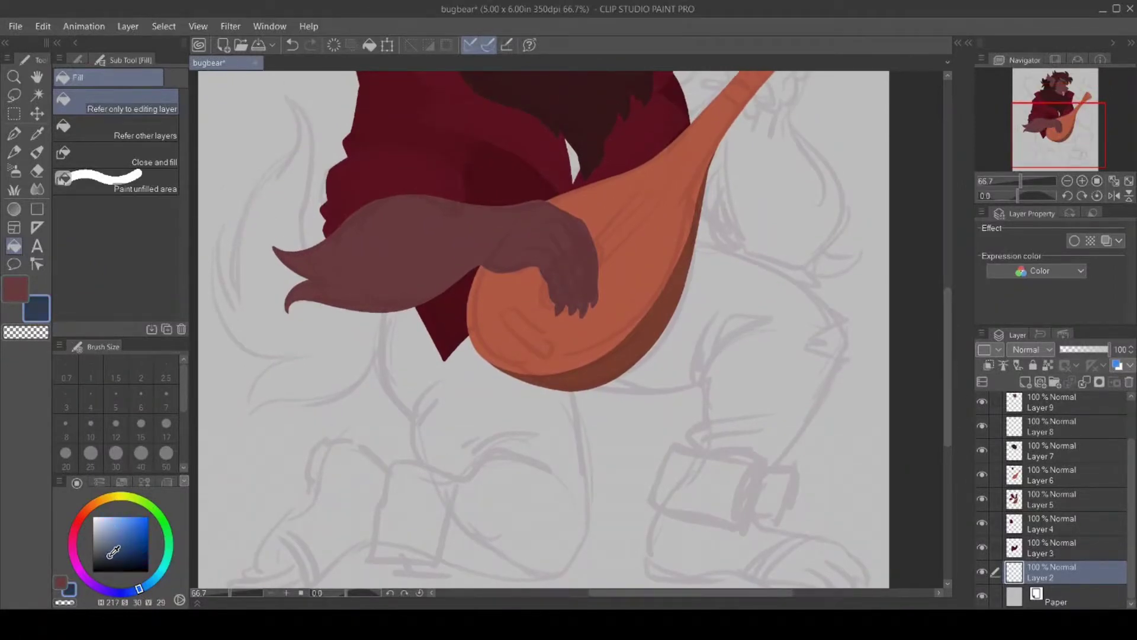
Outline the trouser knee below the lute's body on Layer 2 and fill it with the dark slate blue.
click(14, 133)
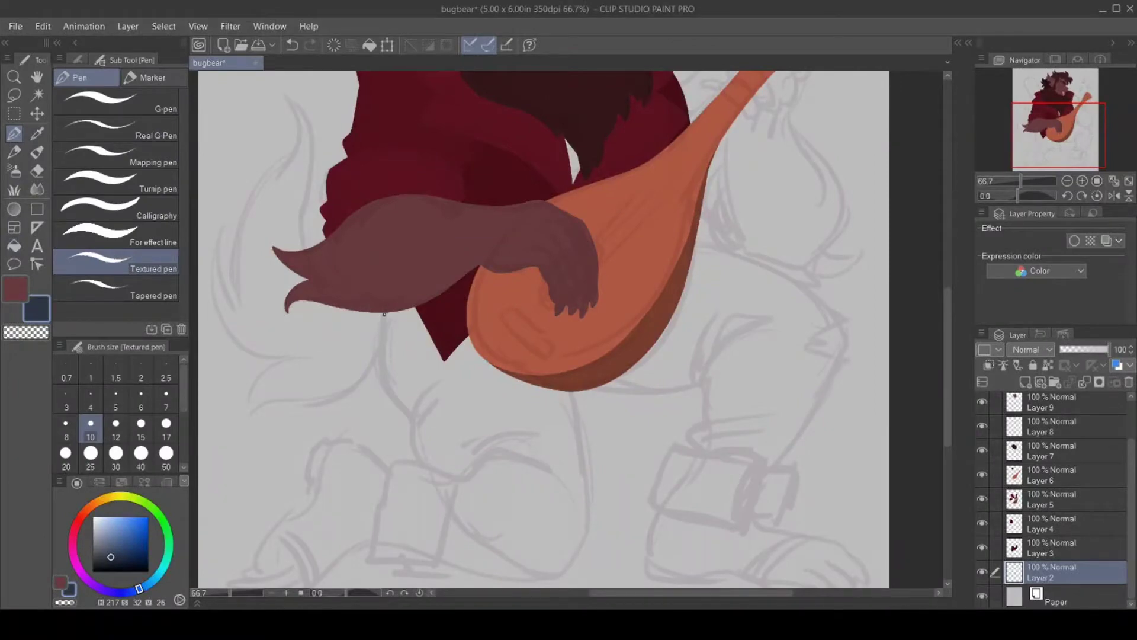
mouse_move(383, 313)
mouse_down()
mouse_move(380, 382)
mouse_move(417, 424)
mouse_move(408, 424)
mouse_move(424, 479)
mouse_up()
key(ctrl+z)
key(ctrl+z)
key(ctrl+z)
mouse_move(444, 482)
mouse_down()
mouse_move(490, 450)
mouse_move(538, 444)
mouse_move(591, 526)
mouse_move(559, 574)
mouse_move(525, 579)
mouse_move(422, 548)
mouse_move(424, 494)
mouse_move(446, 481)
mouse_up()
key(g)
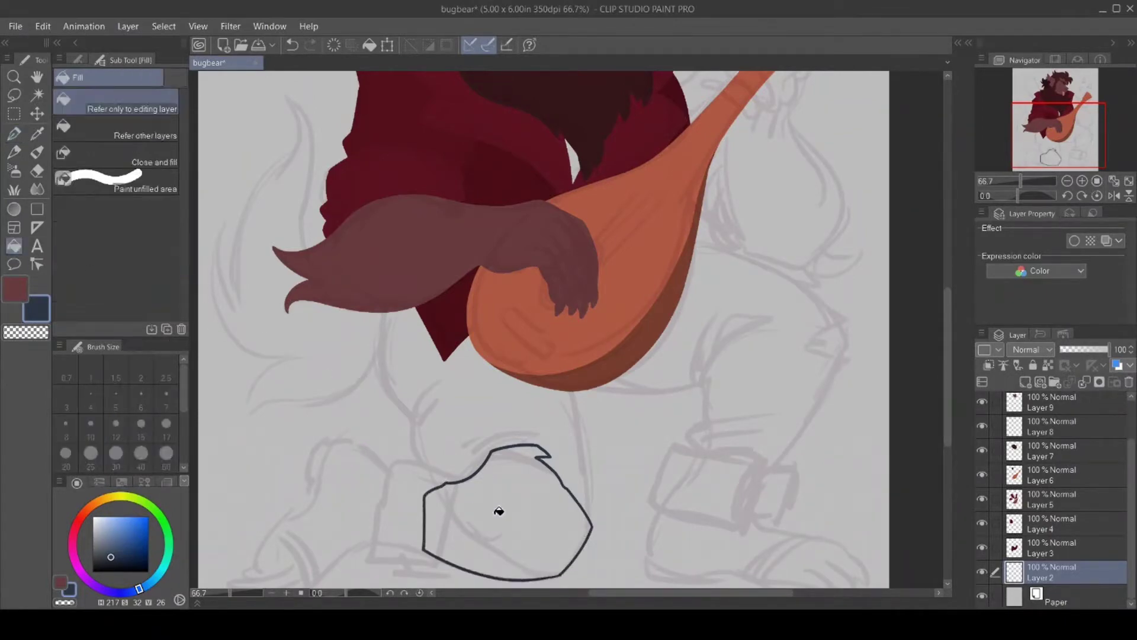
click(504, 533)
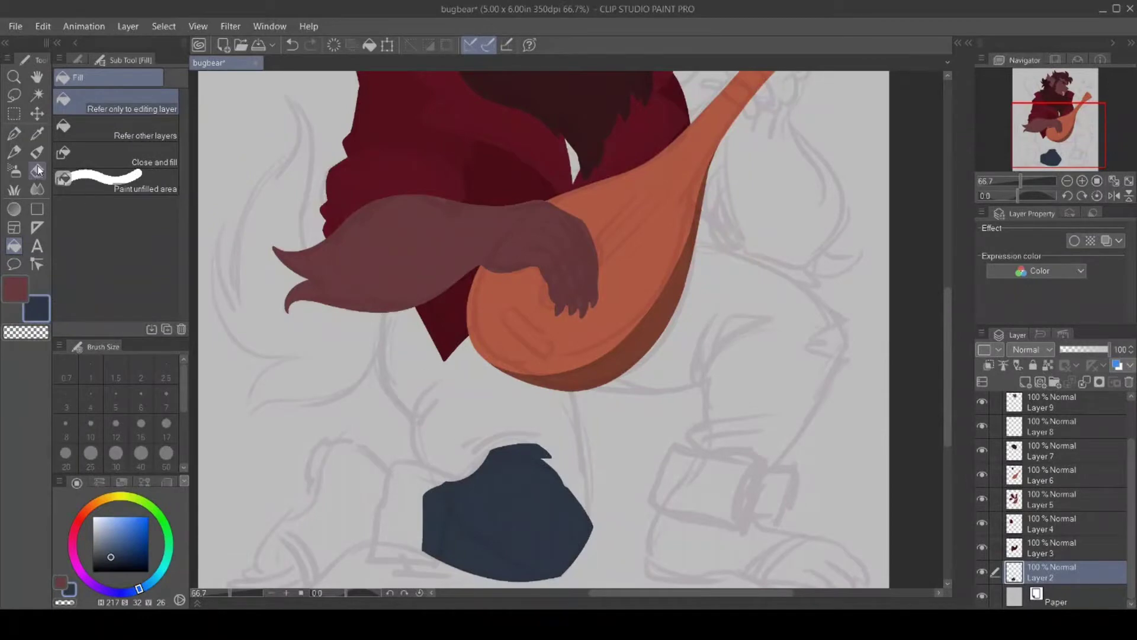
Outline the other leg's lower trouser section with jagged folds above the boot on Layer 2 and fill it with dark slate blue.
click(14, 133)
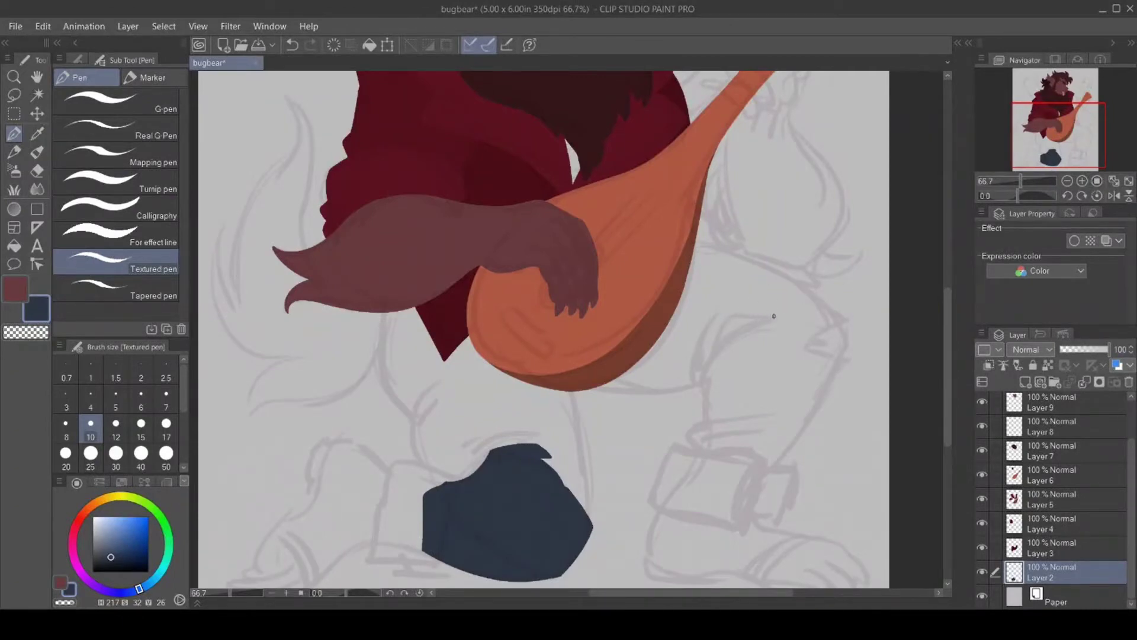
mouse_move(773, 315)
mouse_down()
mouse_move(710, 331)
mouse_move(722, 339)
mouse_move(736, 295)
mouse_move(706, 362)
mouse_move(701, 348)
mouse_move(692, 465)
mouse_move(761, 478)
mouse_move(849, 355)
mouse_move(804, 348)
mouse_move(847, 317)
mouse_move(822, 304)
mouse_move(774, 317)
mouse_up()
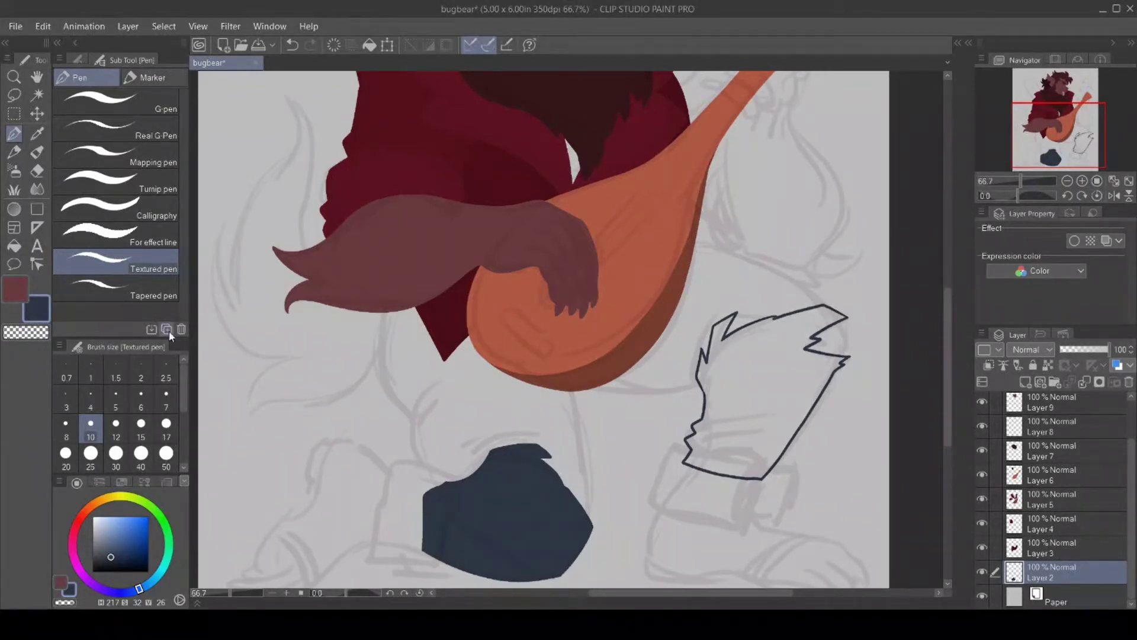
click(14, 245)
click(753, 420)
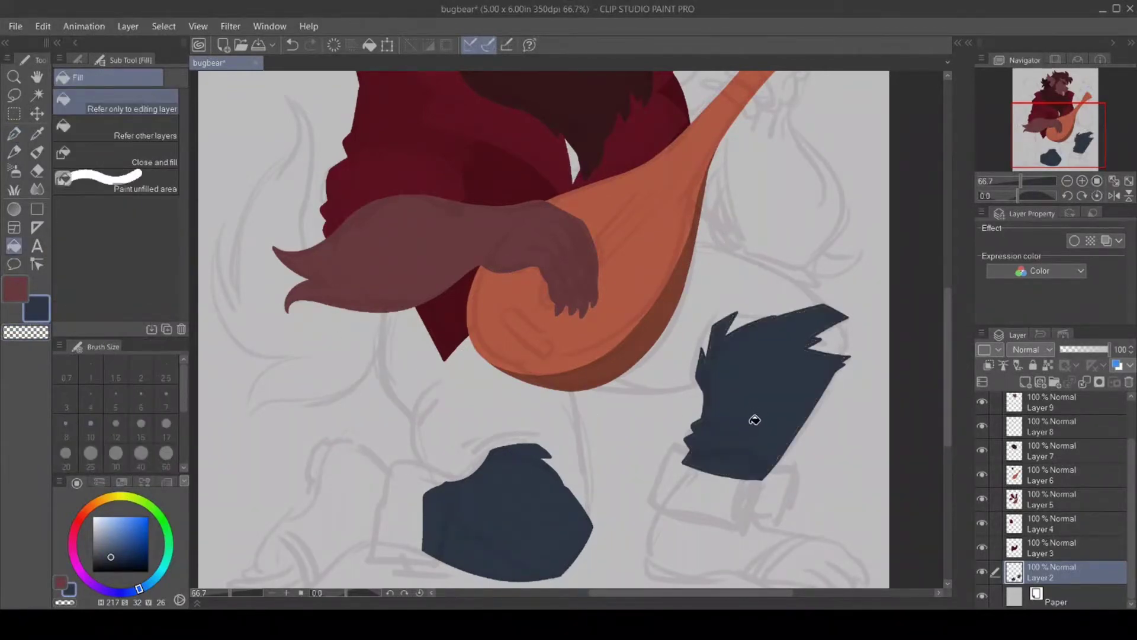
click(13, 135)
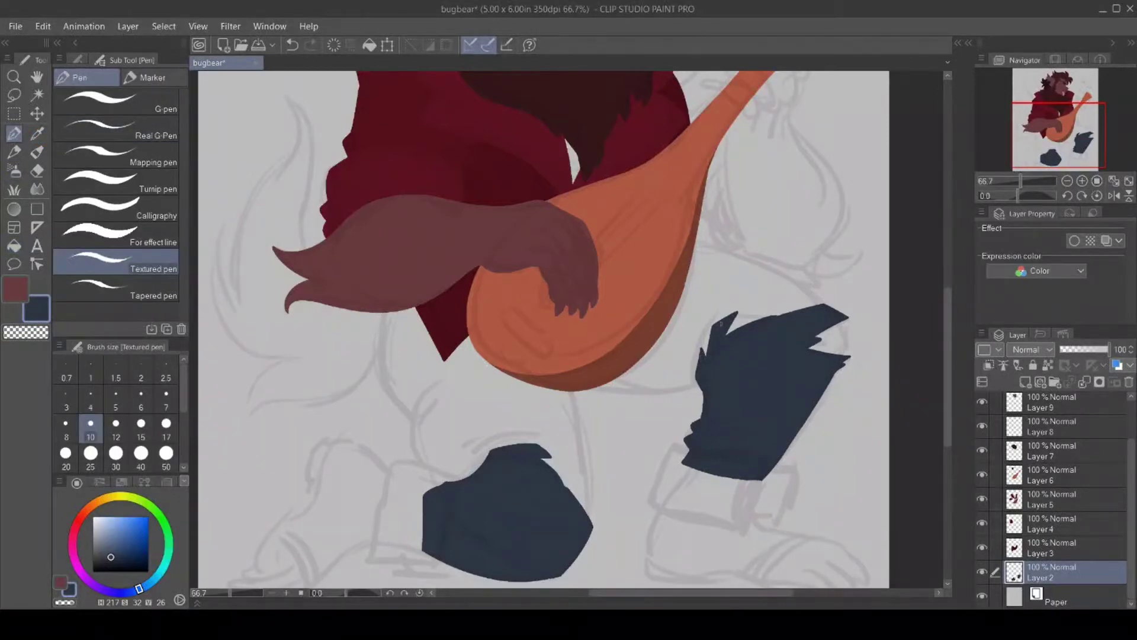
mouse_move(780, 314)
mouse_down()
mouse_move(721, 342)
mouse_move(745, 327)
mouse_up()
Add a layer between Paper and Layer 2 and outline both trouser thighs behind the lute in darker slate blue (H 217, S 34, V 23).
click(1073, 595)
click(1023, 381)
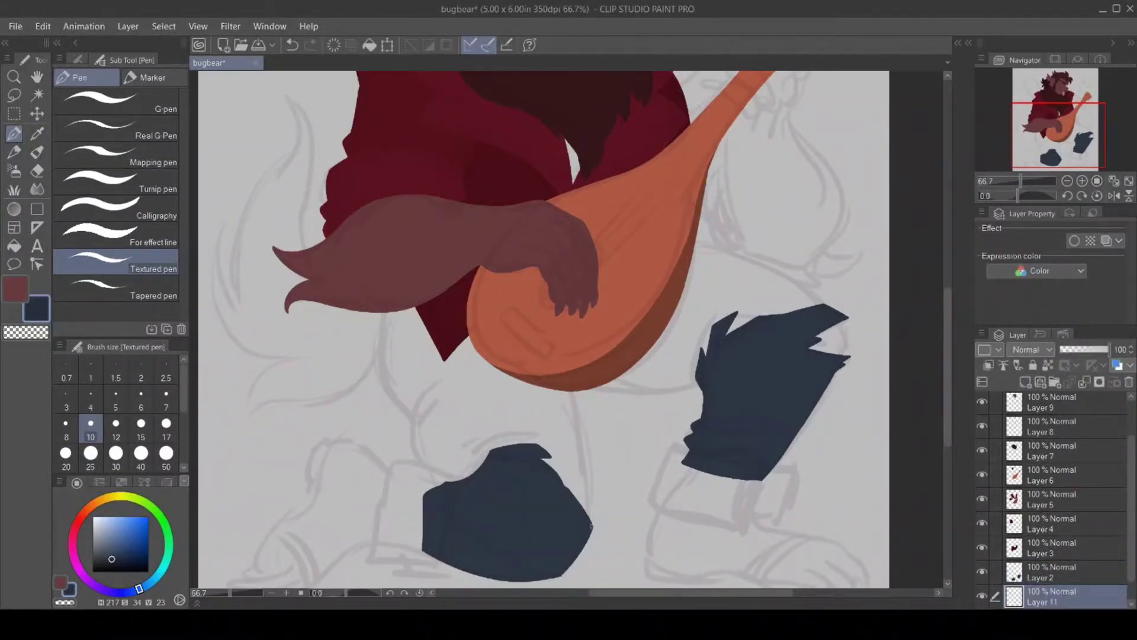
drag(591, 526, 573, 392)
drag(383, 310, 379, 374)
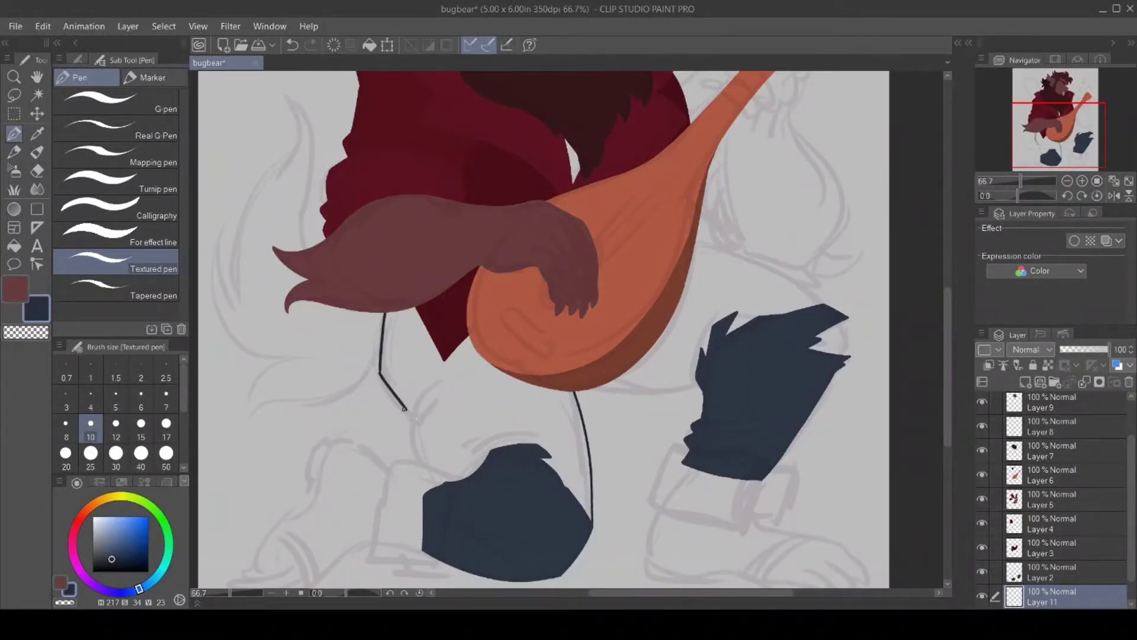
drag(412, 416, 431, 487)
mouse_move(577, 383)
mouse_down()
mouse_move(670, 390)
mouse_move(699, 380)
mouse_up()
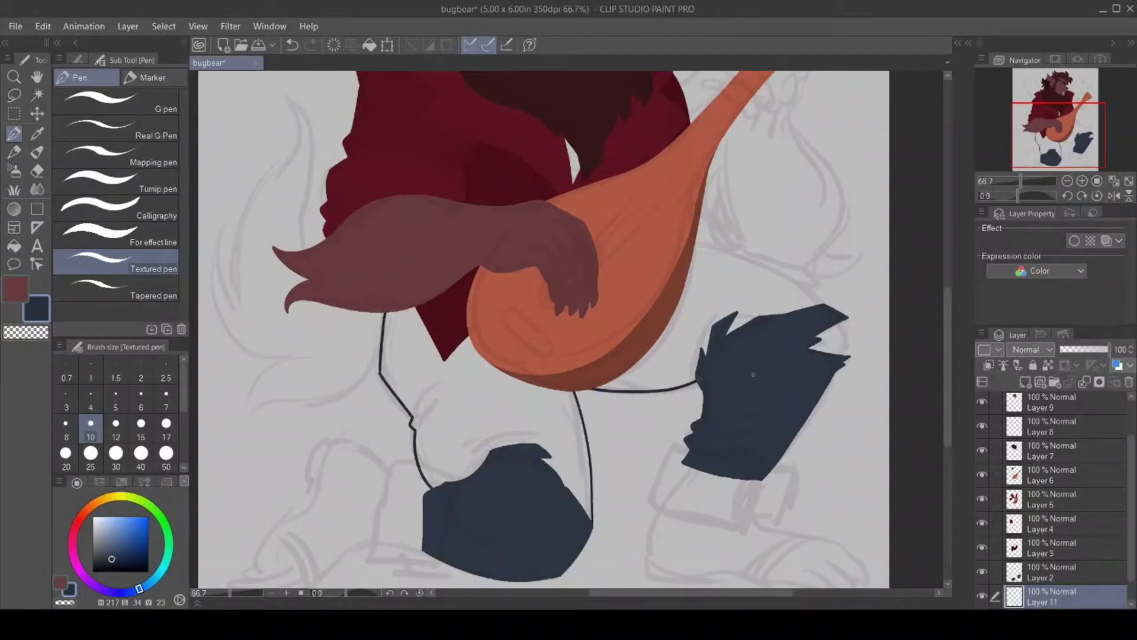
drag(821, 302, 695, 239)
Fill both outlined trouser thighs on Layer 11 with the darker slate blue and hide the Layer 1 sketch.
click(15, 245)
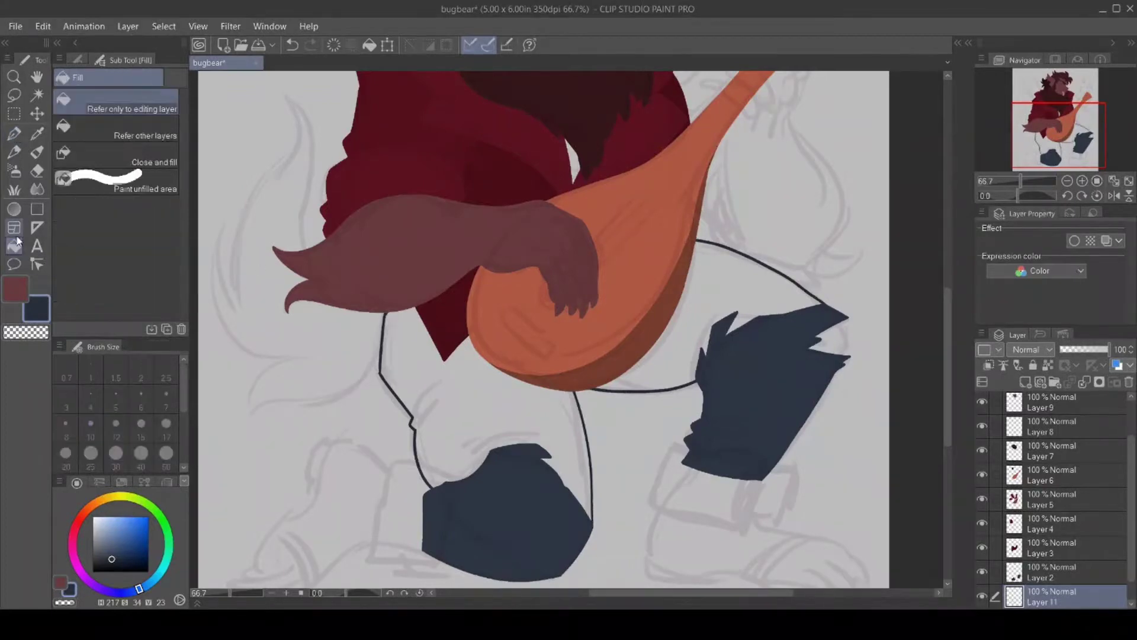
click(551, 419)
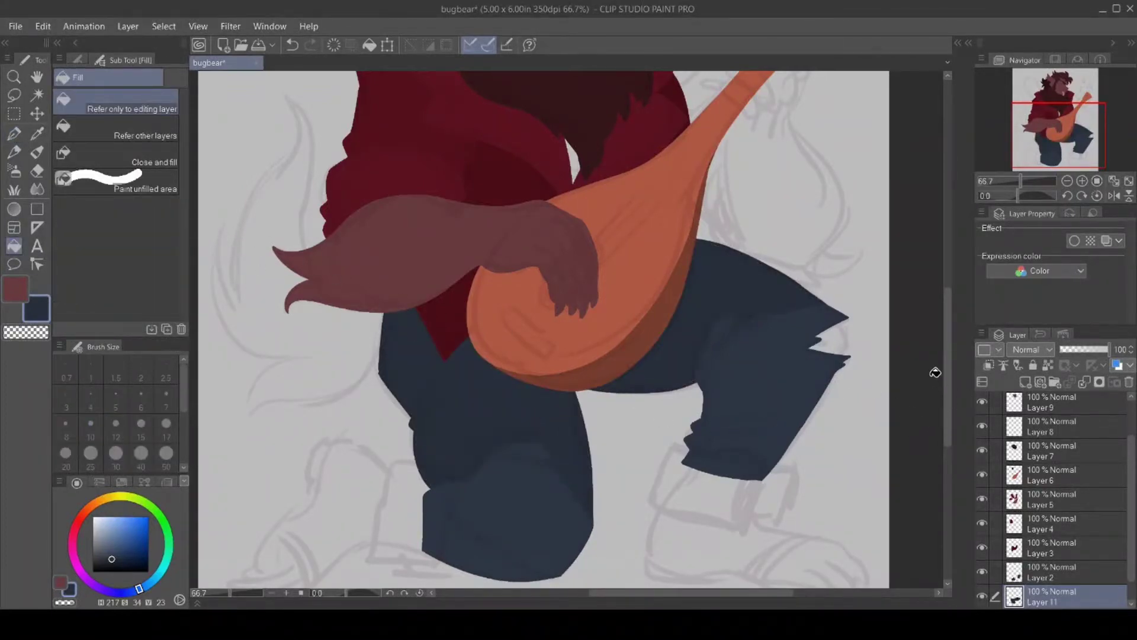
drag(945, 376, 944, 347)
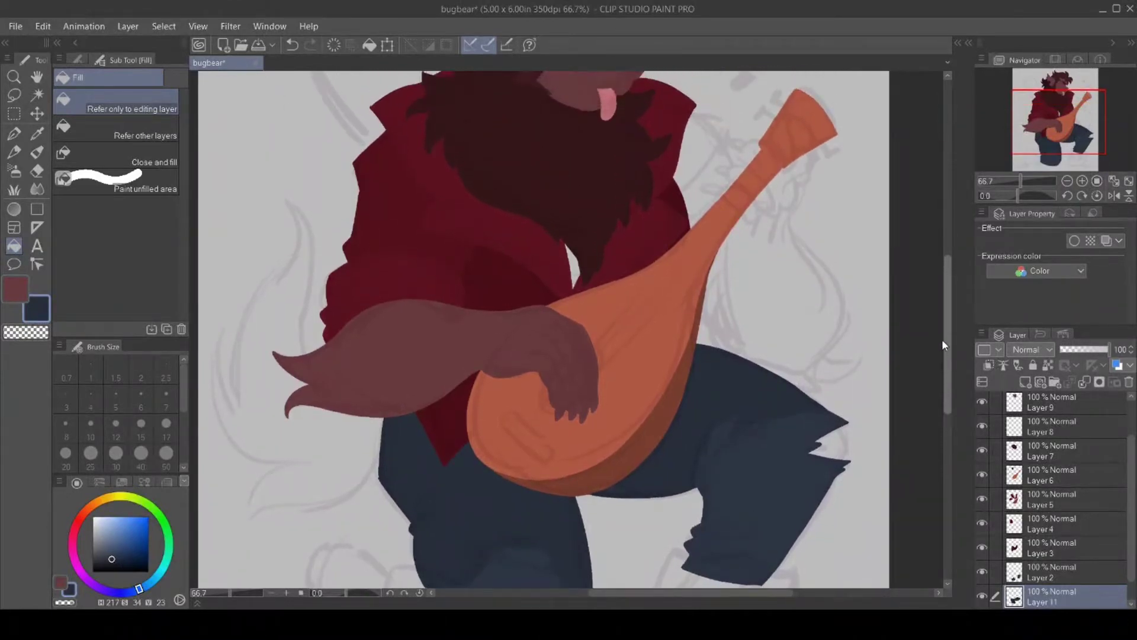
scroll(1068, 426, up, 2)
click(982, 403)
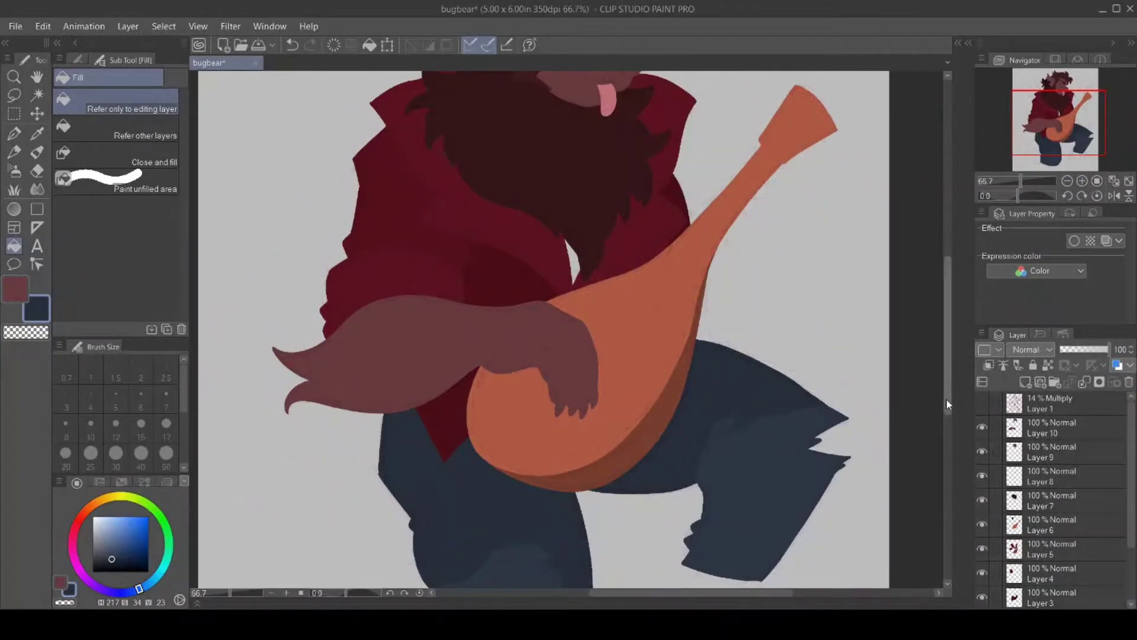
Lock Layer 2's transparent pixels and shade the knee and lower trouser sections with foreground-to-transparent gradients in the thighs' darker slate blue.
drag(946, 399, 938, 440)
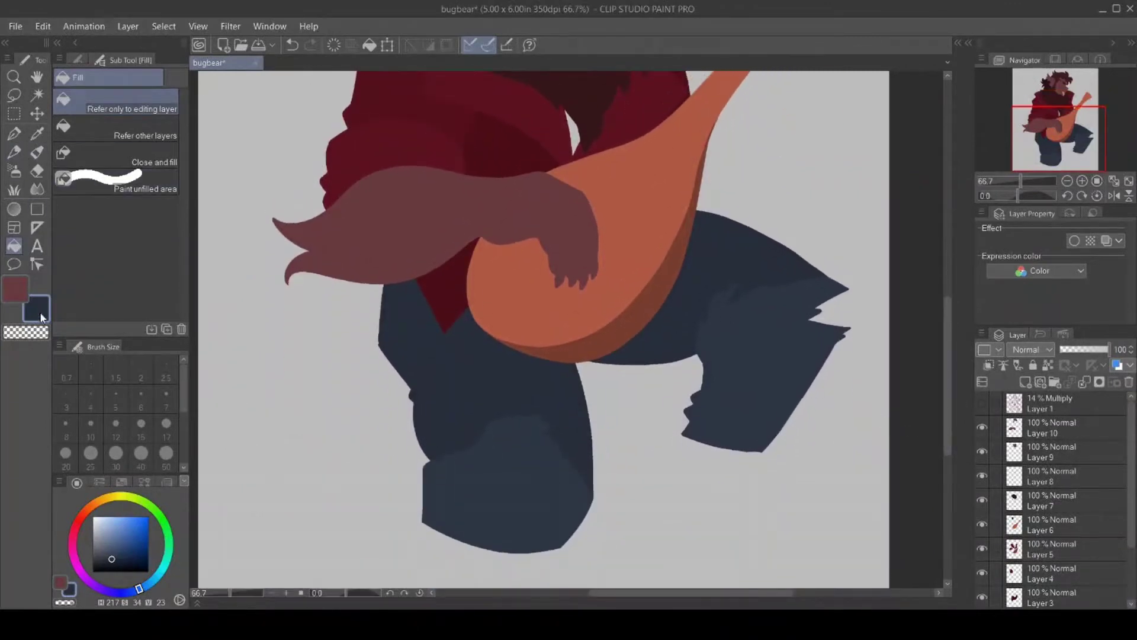
click(37, 133)
click(16, 296)
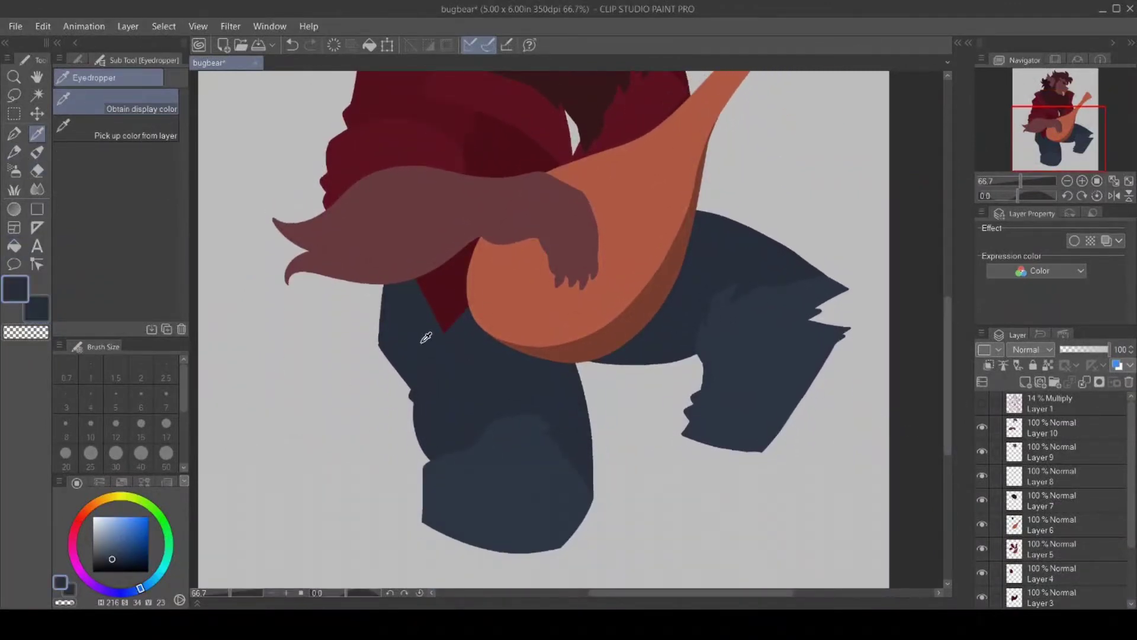
click(14, 209)
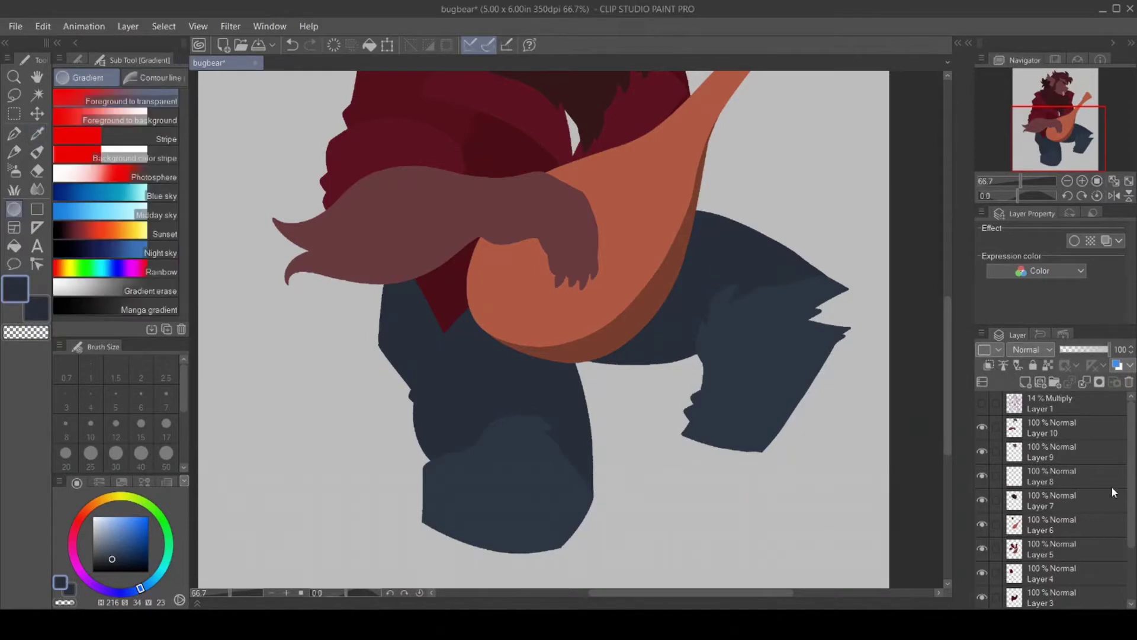
scroll(1061, 533, down, 3)
click(1066, 548)
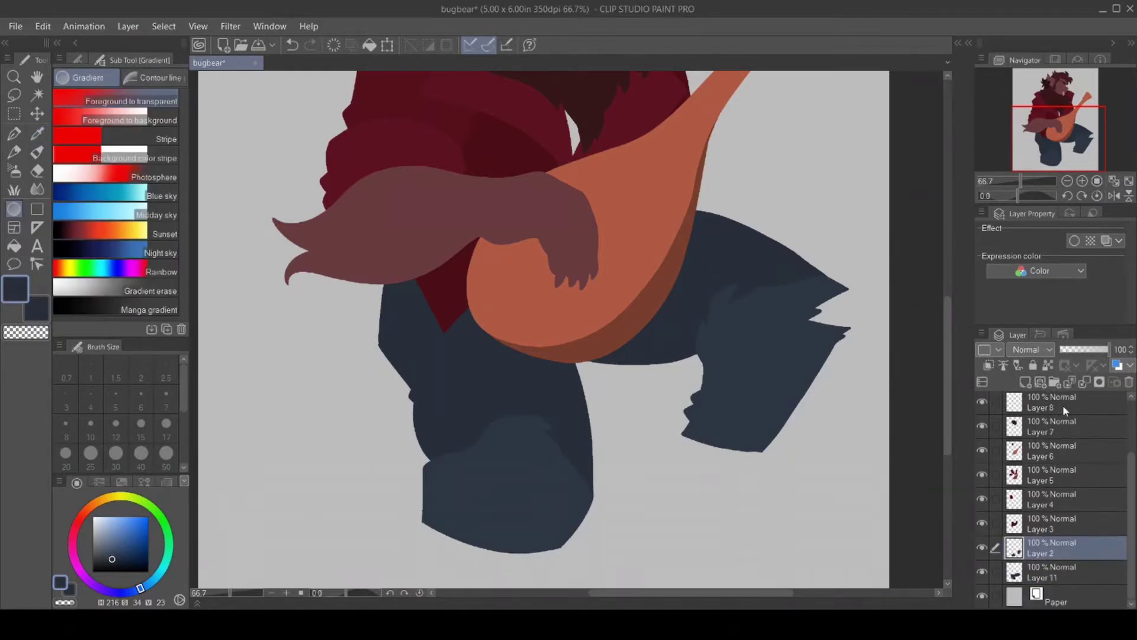
click(1048, 364)
drag(603, 476, 493, 528)
drag(587, 541, 682, 438)
drag(556, 457, 605, 419)
drag(572, 490, 660, 421)
drag(789, 281, 823, 236)
drag(748, 306, 846, 314)
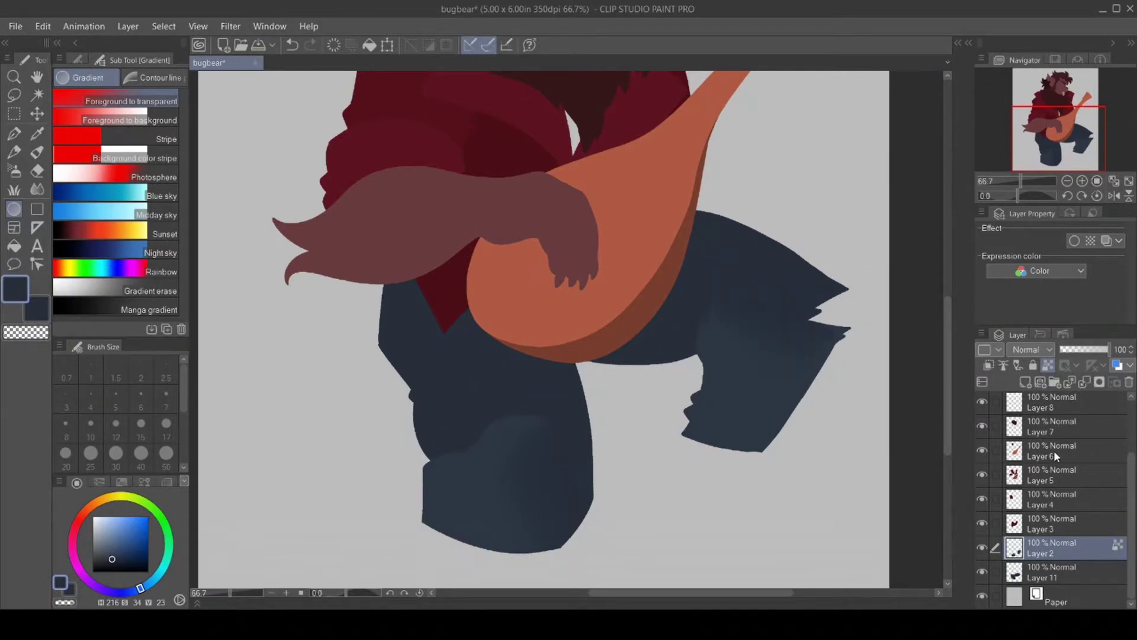
Show the Layer 1 sketch, then outline the hand gripping the lute's neck on Layer 7 and fill it with the arm's brown.
drag(1133, 499, 1132, 454)
drag(947, 341, 944, 272)
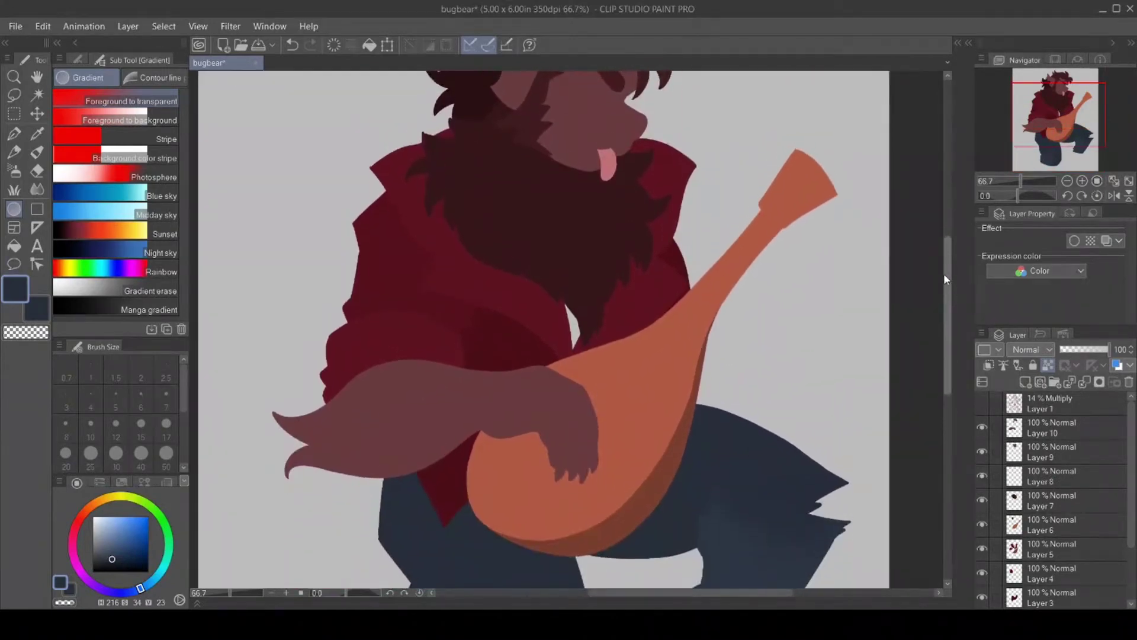
click(981, 405)
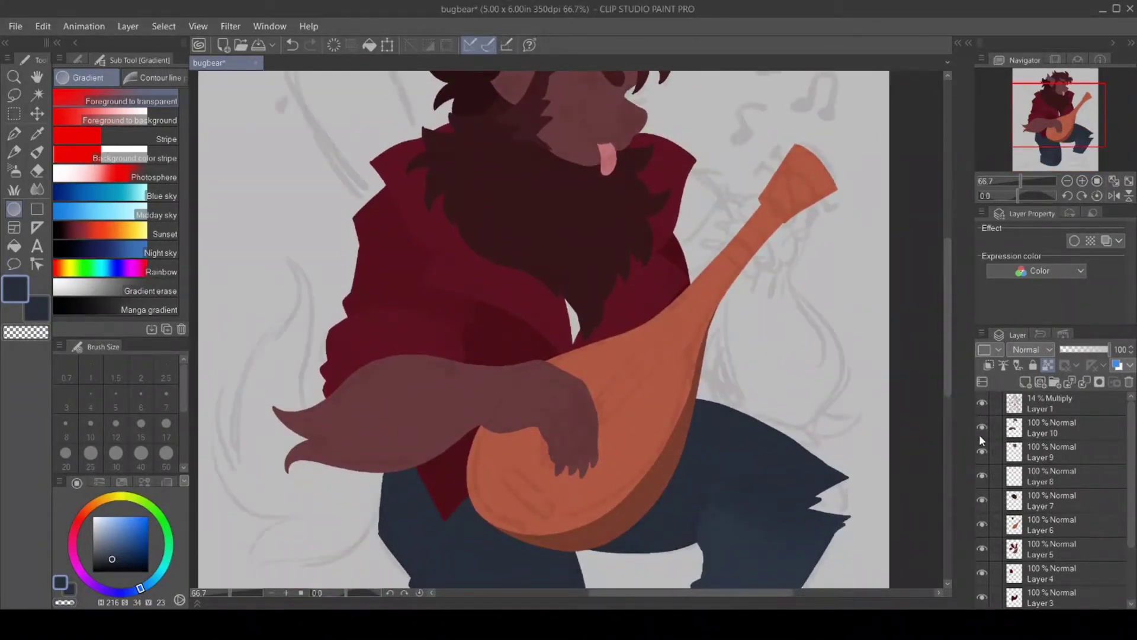
click(1046, 501)
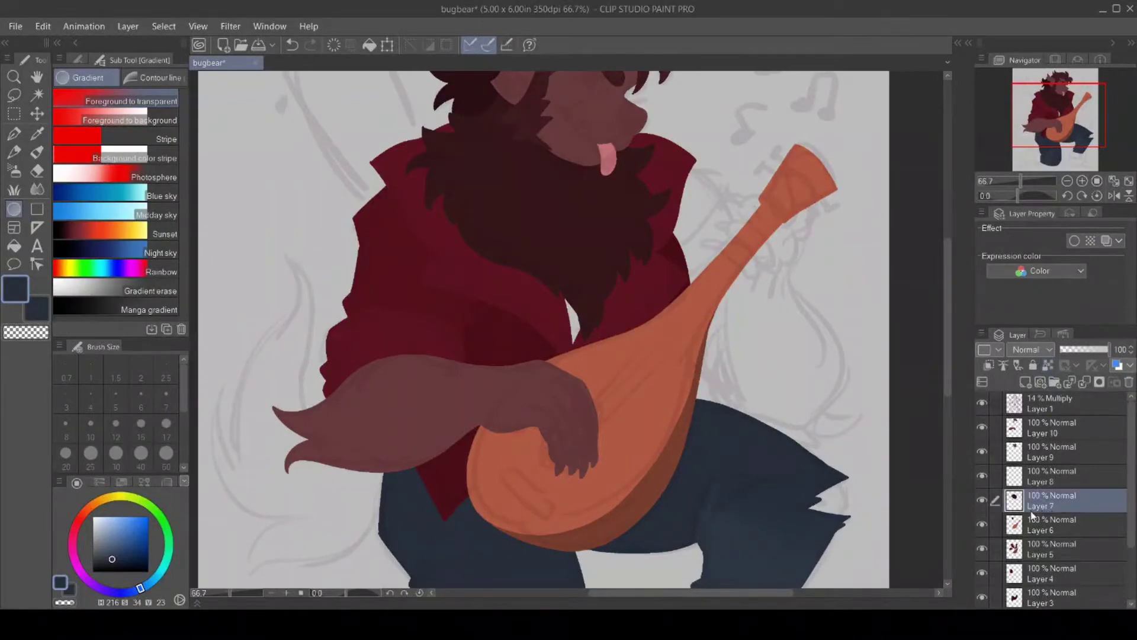
click(37, 133)
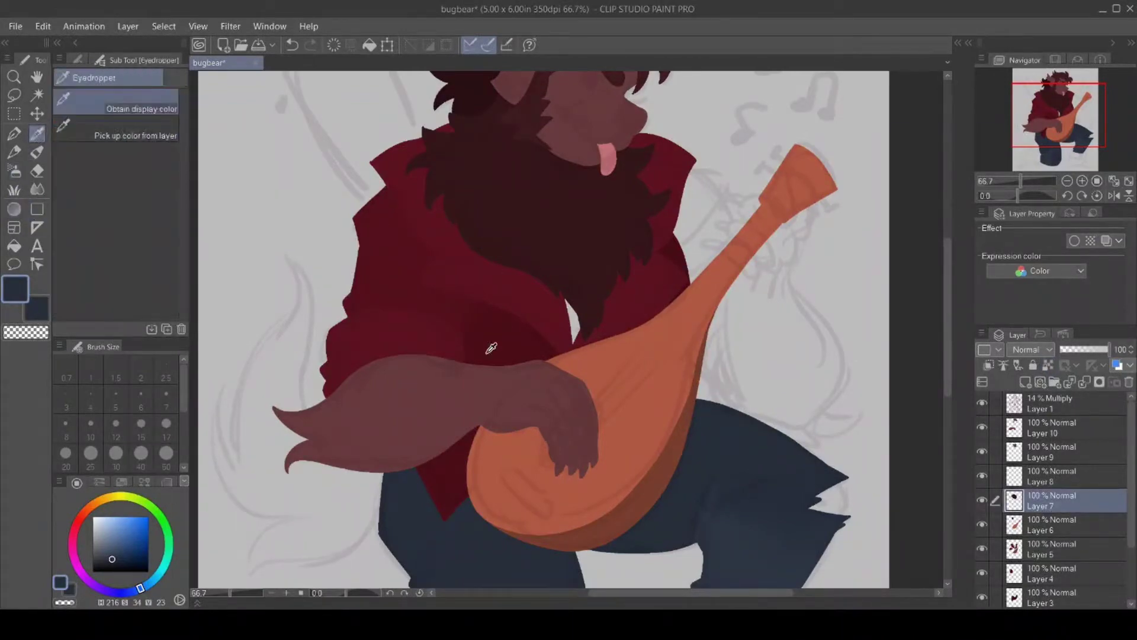
click(416, 410)
click(14, 133)
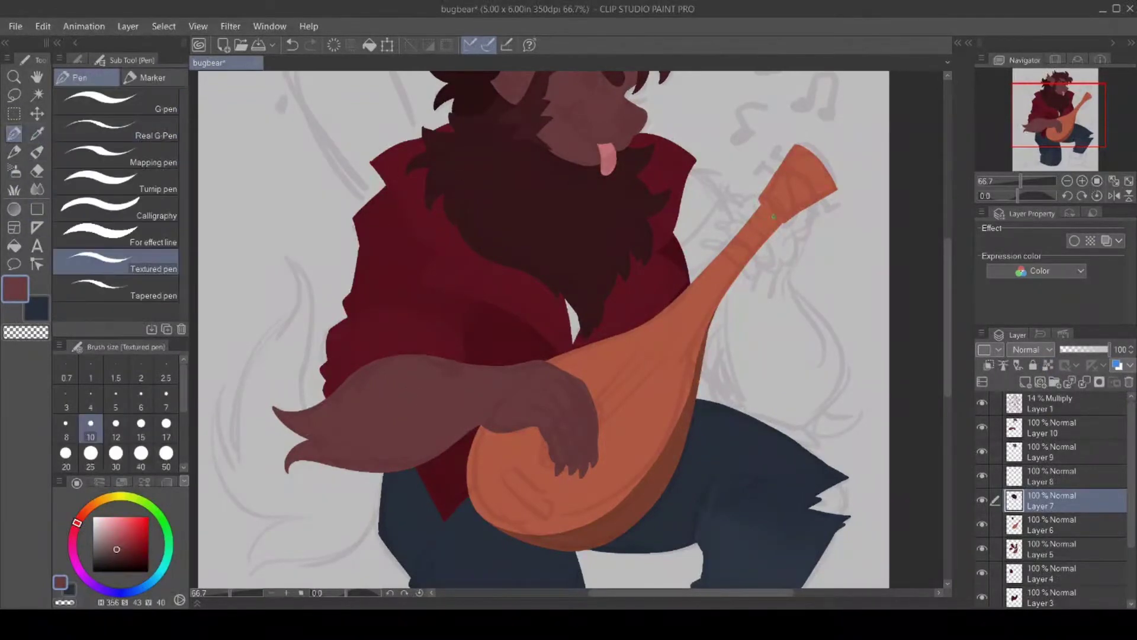
mouse_move(798, 239)
mouse_down()
mouse_move(813, 236)
mouse_move(818, 208)
mouse_move(804, 174)
mouse_move(790, 176)
mouse_move(794, 219)
mouse_move(741, 204)
mouse_move(726, 211)
mouse_move(750, 221)
mouse_move(719, 227)
mouse_move(735, 238)
mouse_move(714, 254)
mouse_move(750, 285)
mouse_move(797, 262)
mouse_move(801, 241)
mouse_up()
key(g)
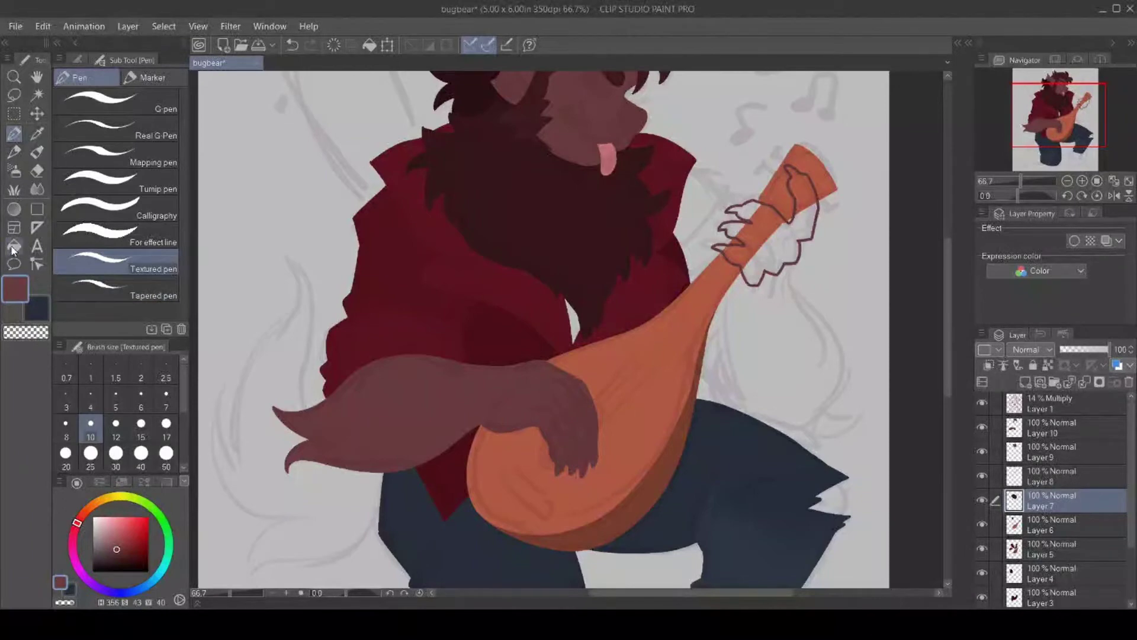
click(779, 245)
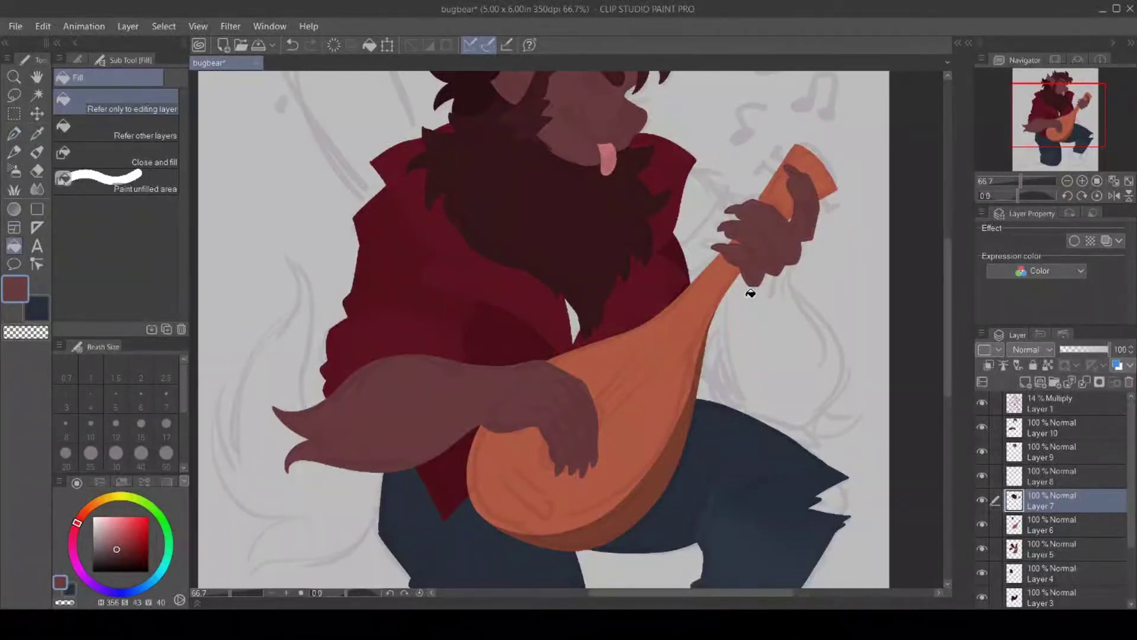
Outline the raised forearm with its elbow fur and the finger behind the lute's neck on Layer 5, and fill them with darker brown (H 356, S 44, V 36).
click(15, 134)
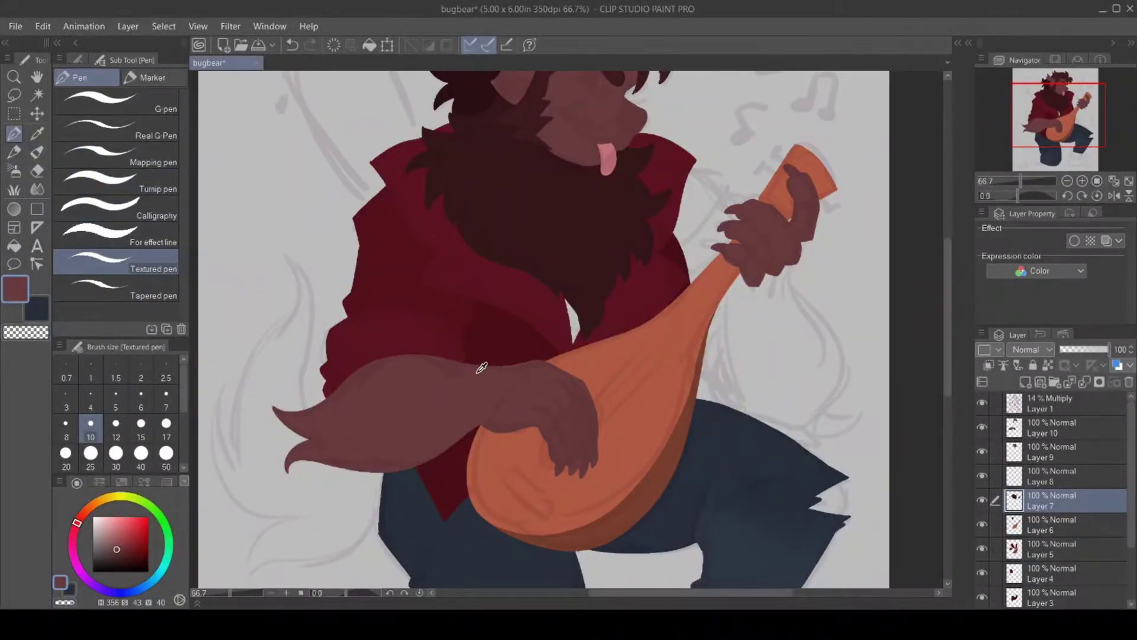
alt+click(751, 217)
click(1043, 547)
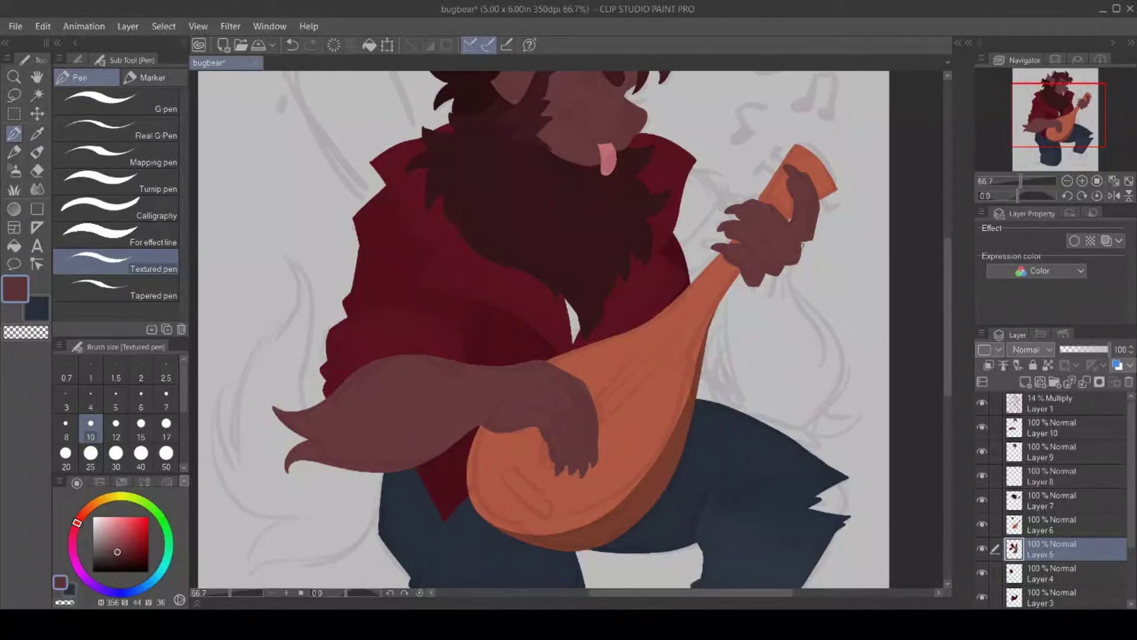
mouse_move(802, 247)
mouse_down()
mouse_move(790, 276)
mouse_move(798, 305)
mouse_move(791, 298)
mouse_move(821, 323)
mouse_move(842, 389)
mouse_move(835, 418)
mouse_move(819, 412)
mouse_move(863, 419)
mouse_move(805, 446)
mouse_up()
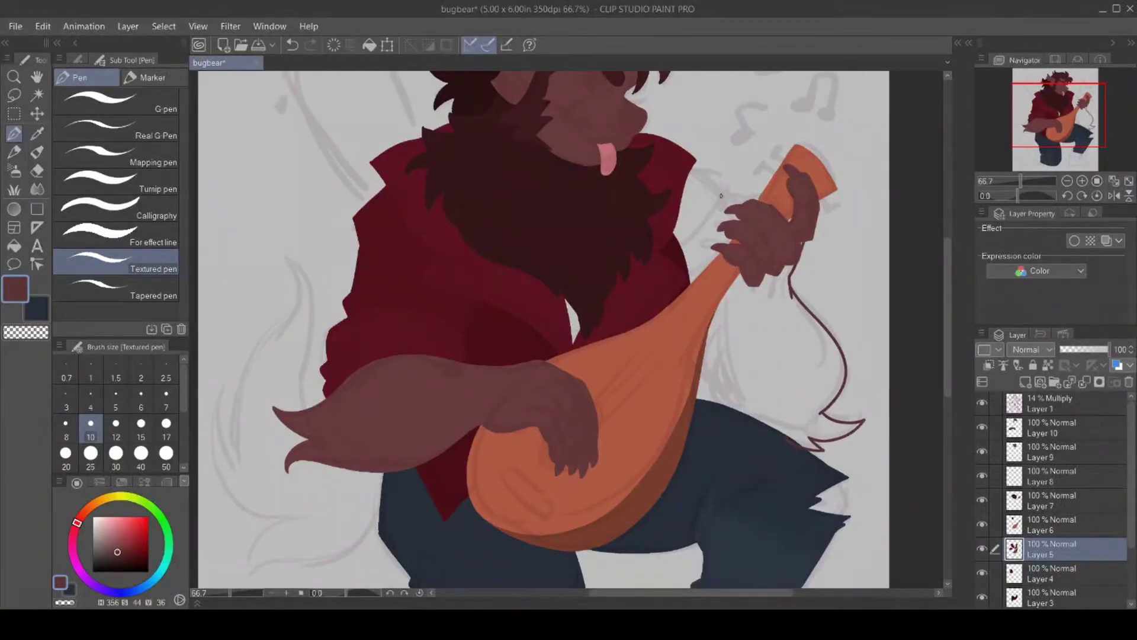
mouse_move(761, 203)
mouse_down()
mouse_move(752, 184)
mouse_move(736, 201)
mouse_move(739, 189)
mouse_up()
mouse_move(723, 300)
mouse_down()
mouse_move(748, 429)
mouse_move(803, 450)
mouse_up()
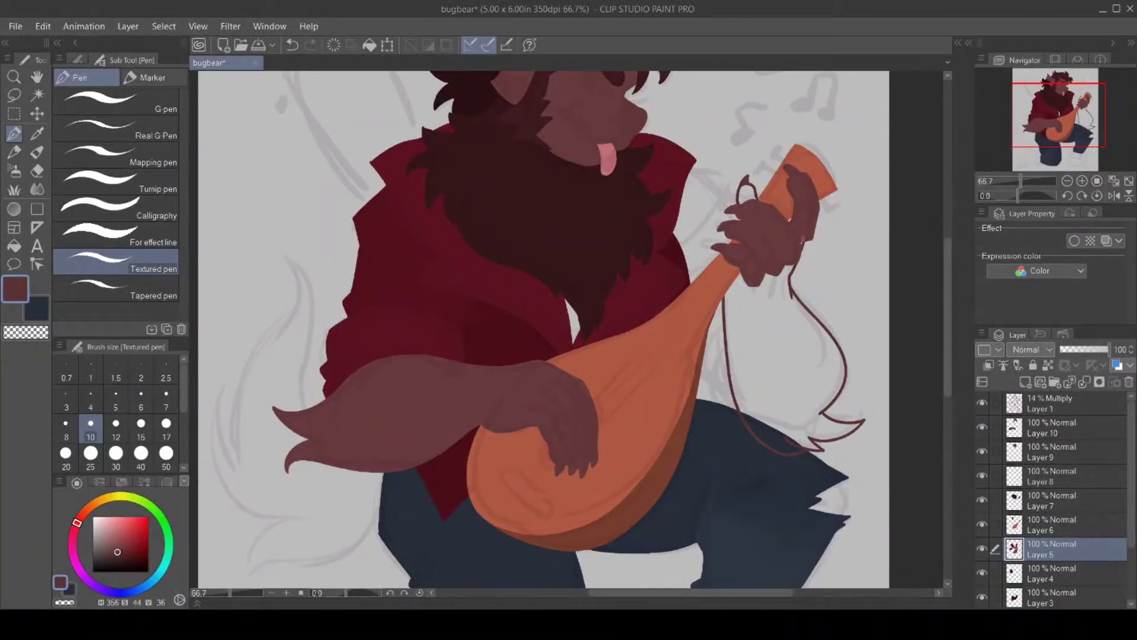
click(14, 246)
click(748, 384)
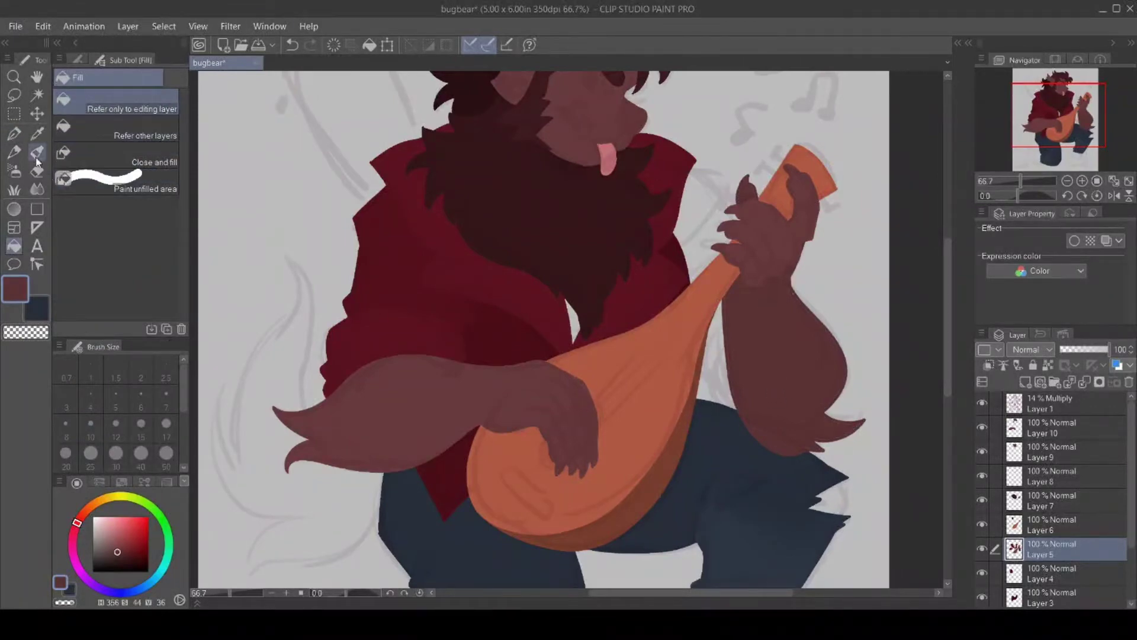
Refine the fur edge under the raised forearm's elbow on Layer 5 by erasing with the transparent colour.
click(11, 136)
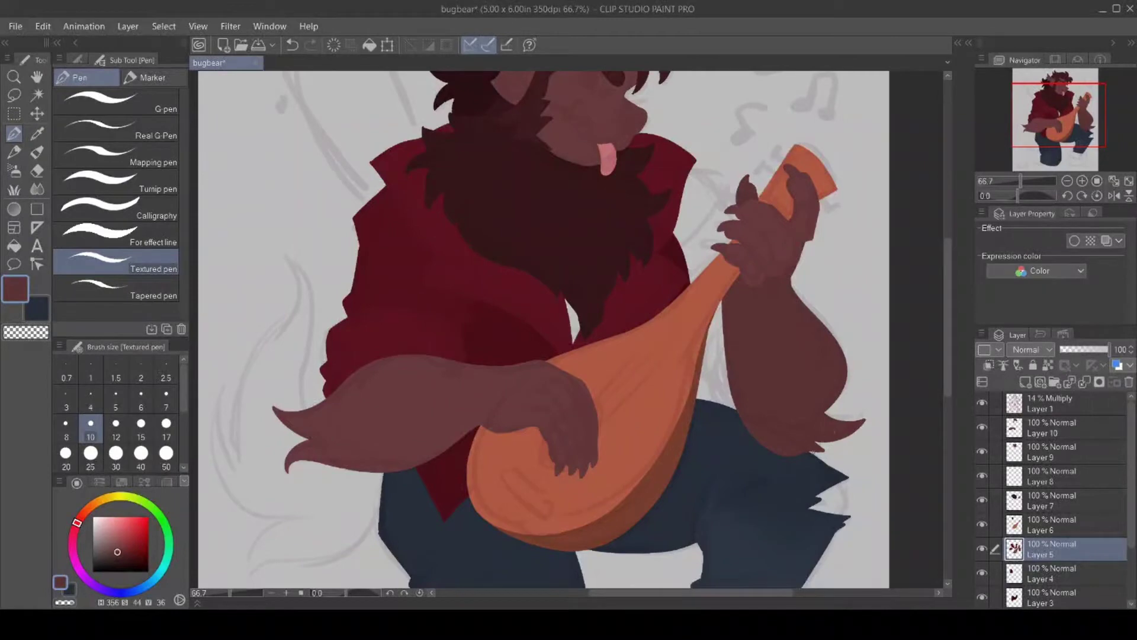
key(c)
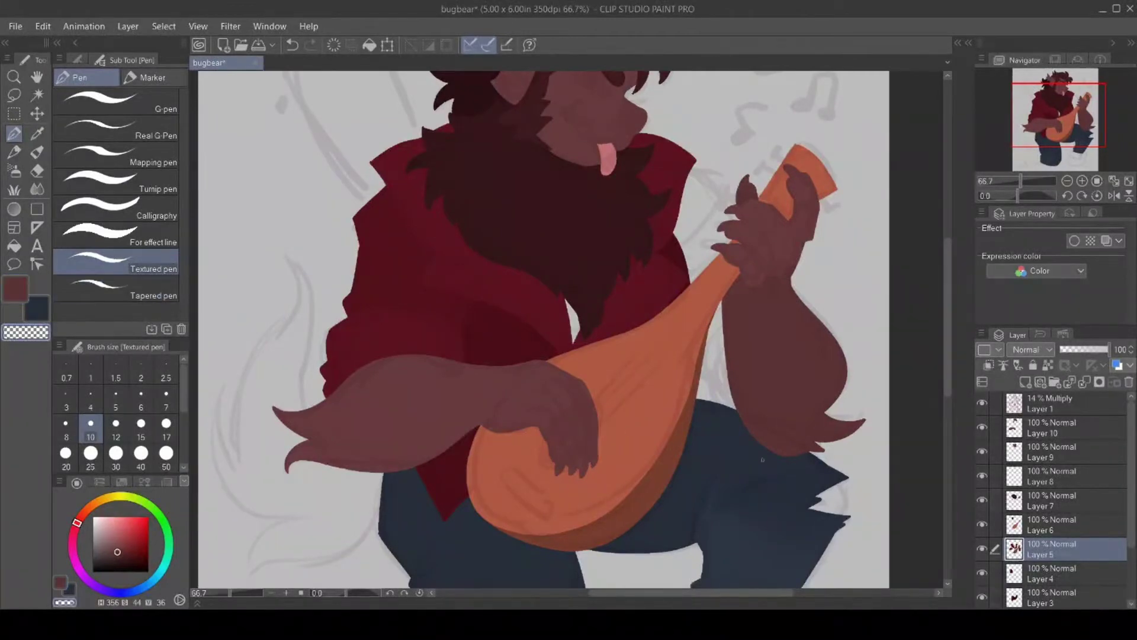
drag(742, 432, 819, 446)
drag(825, 451, 766, 451)
Outline the strip of shirt between the lute and the raised forearm on Layer 4, fill it with the sampled dark red and touch up its edge.
mouse_move(951, 358)
mouse_down()
mouse_move(947, 432)
mouse_move(957, 356)
mouse_up()
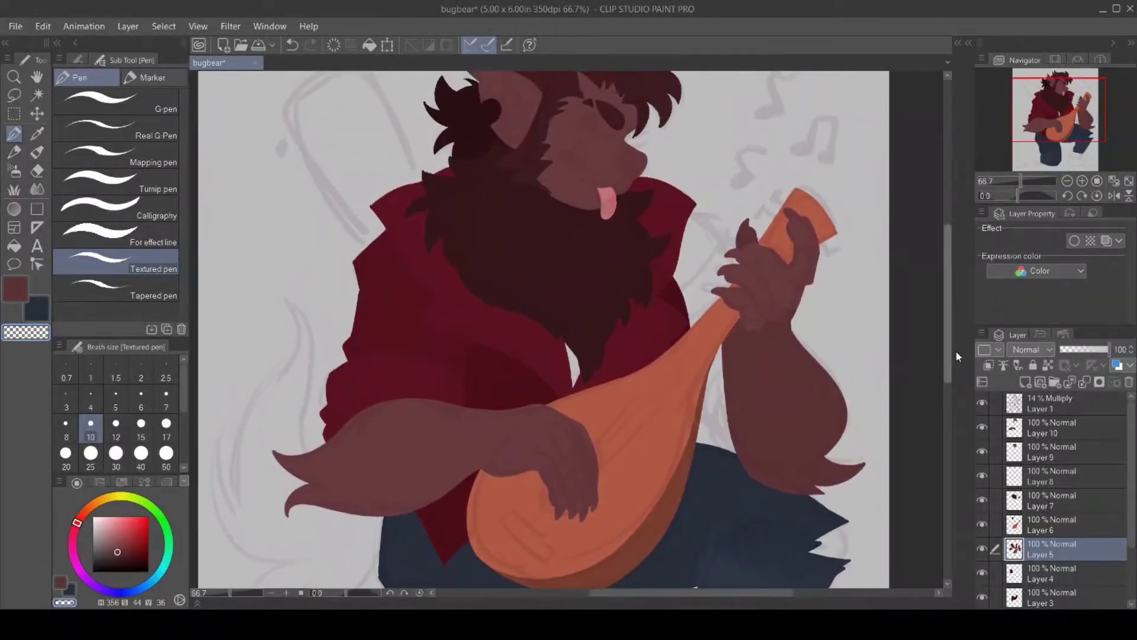
click(982, 573)
click(982, 574)
click(1064, 572)
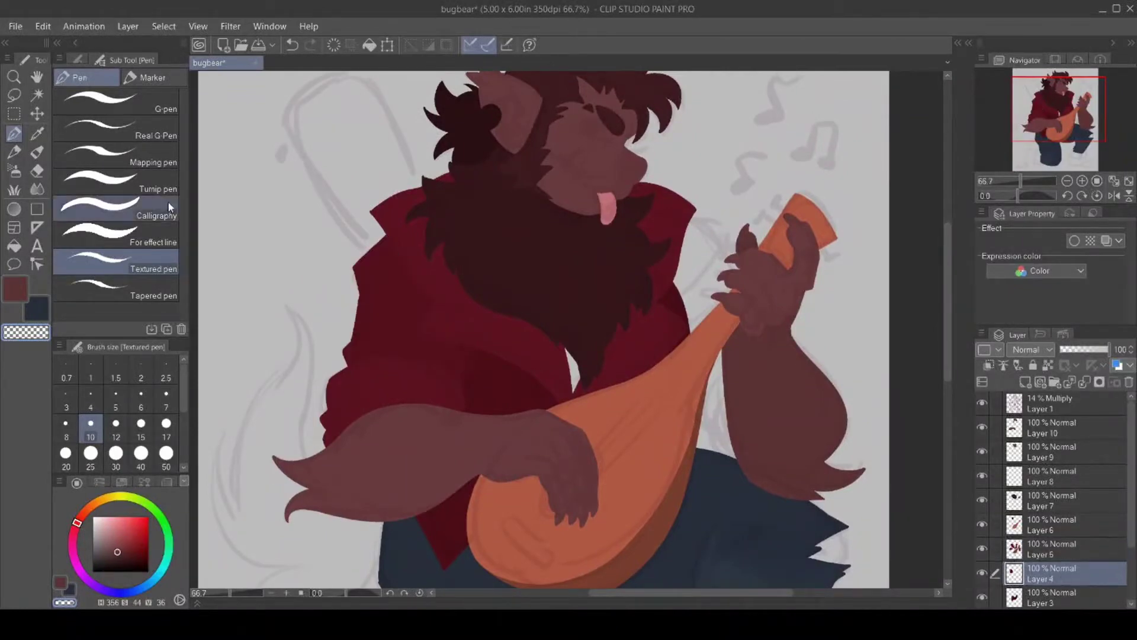
click(37, 133)
click(489, 390)
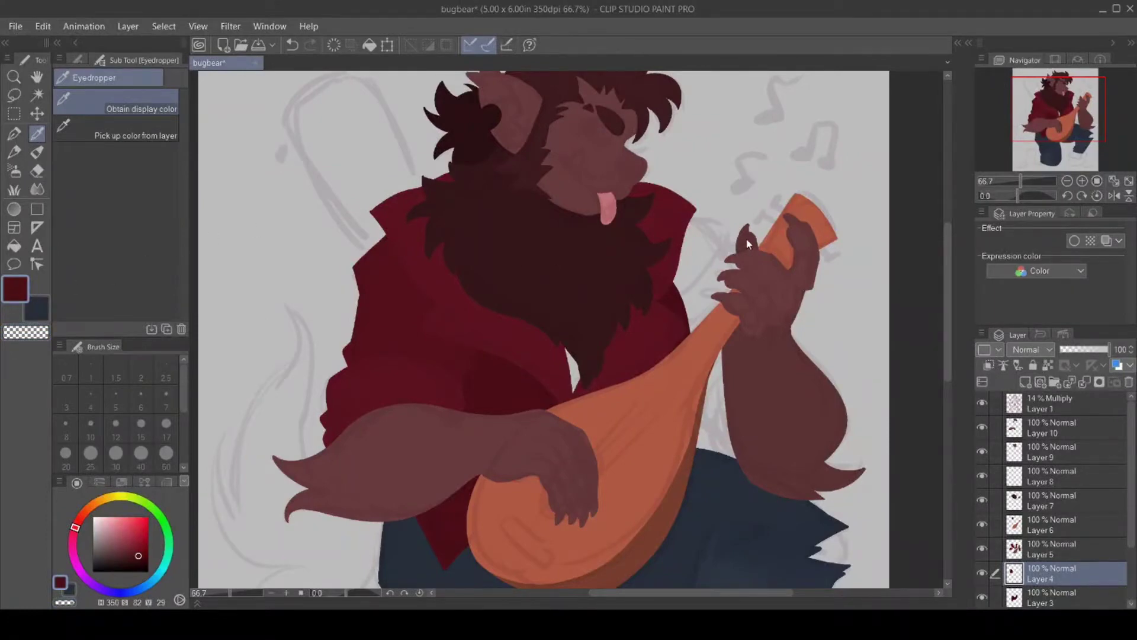
click(14, 133)
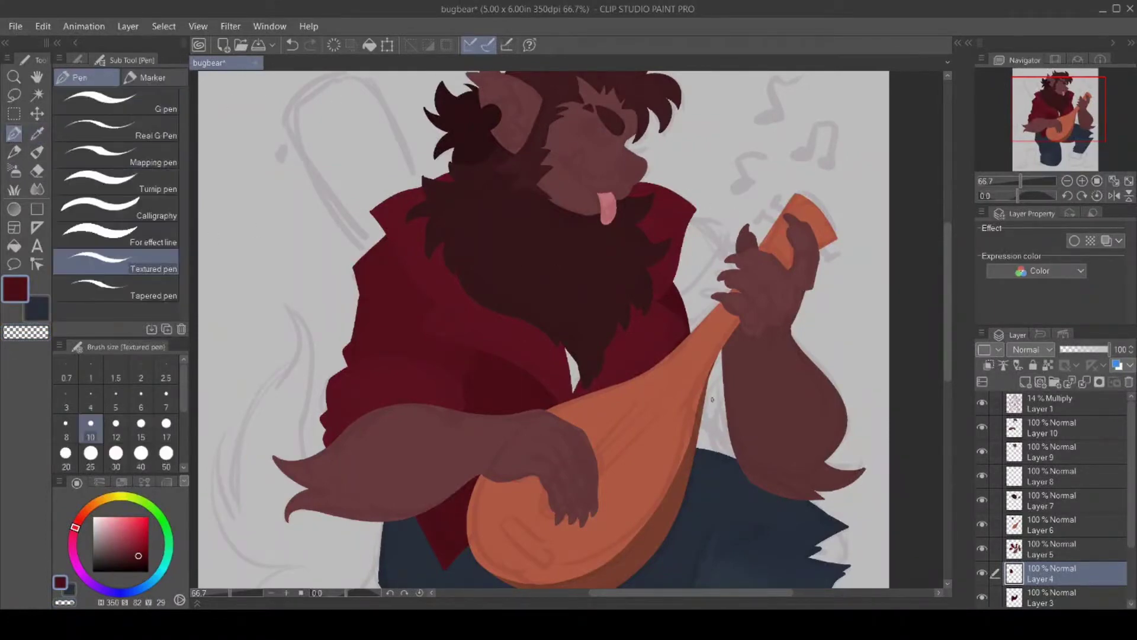
mouse_move(723, 370)
mouse_down()
mouse_move(703, 398)
mouse_move(711, 454)
mouse_up()
key(g)
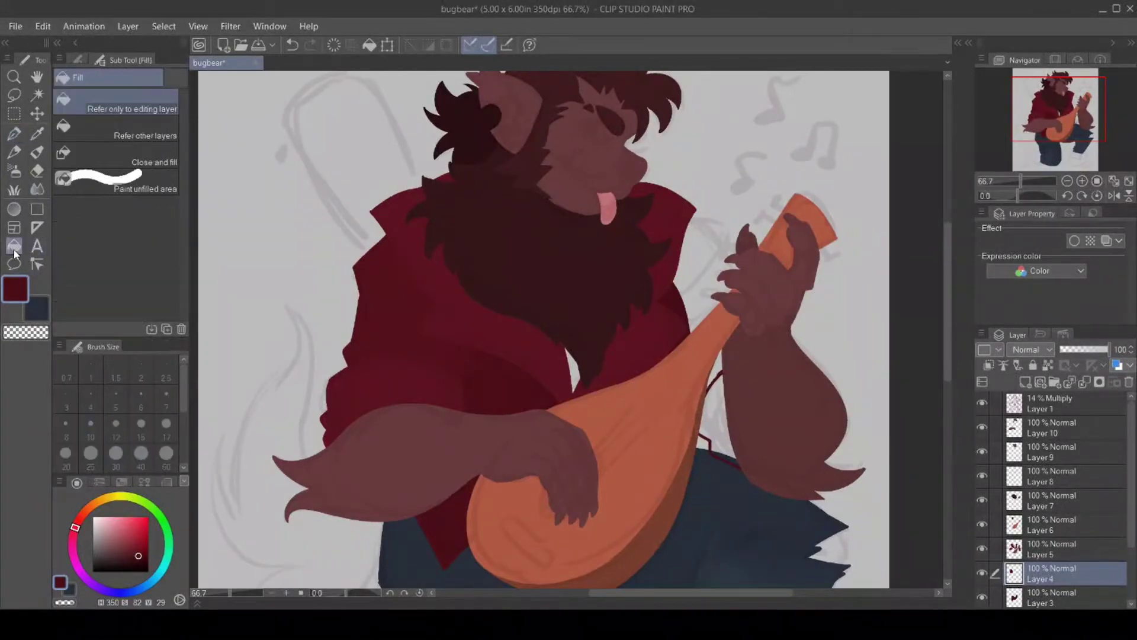
click(724, 428)
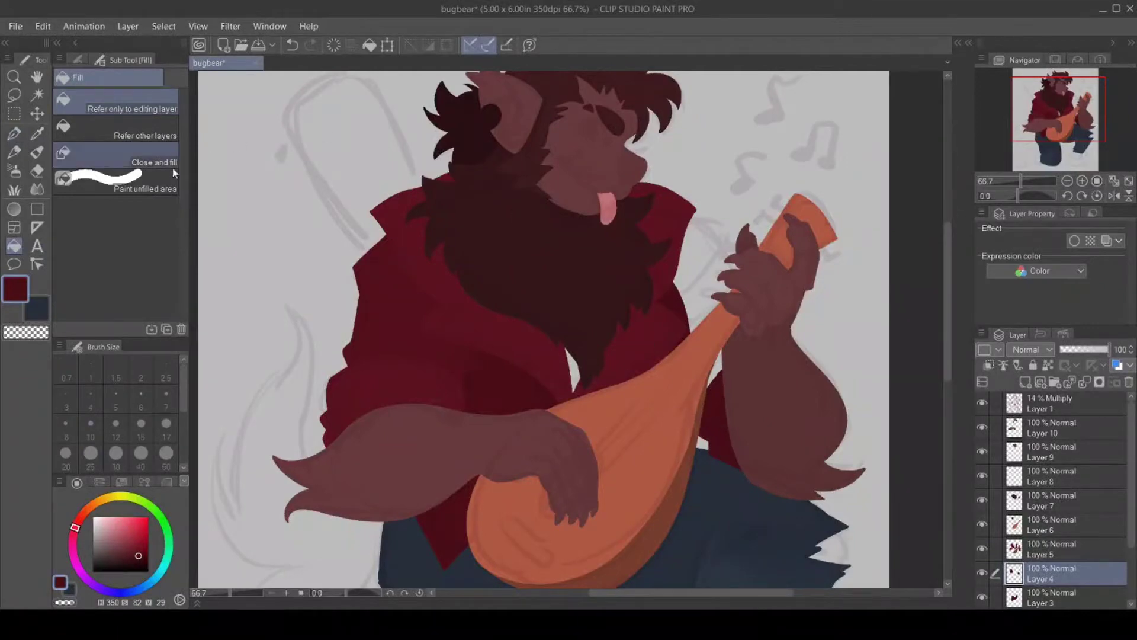
click(13, 134)
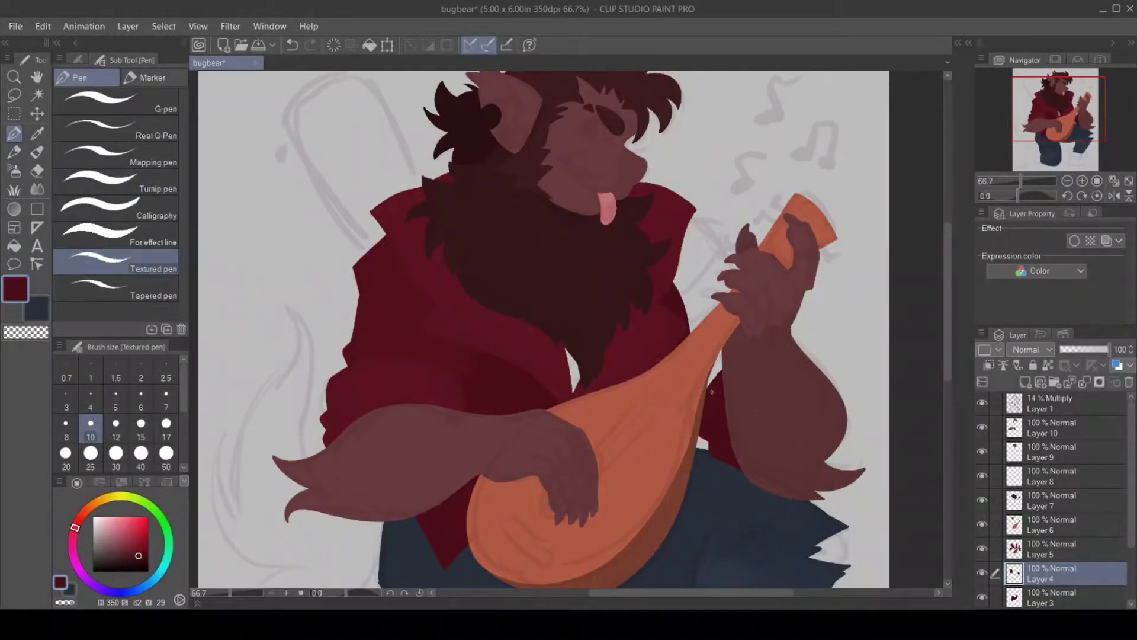
drag(711, 386, 720, 368)
Unlock Layer 2's transparent pixels, then outline the far sleeve behind the gripping hand and fill it with darker red (H 350, S 84, V 25).
click(1053, 595)
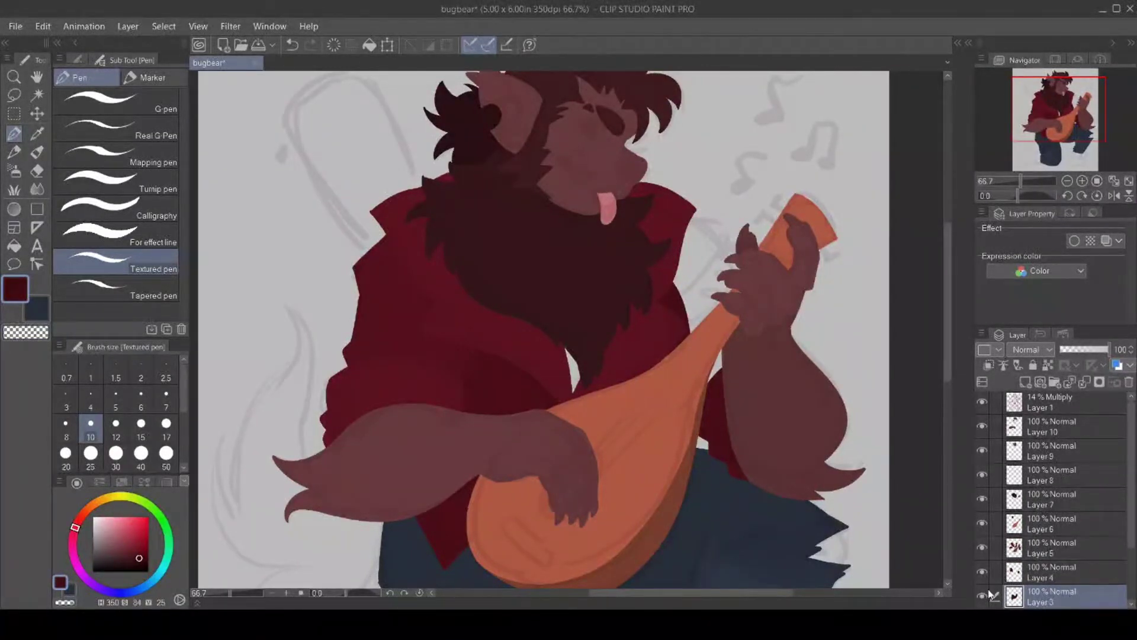
scroll(1133, 541, down, 2)
click(1054, 561)
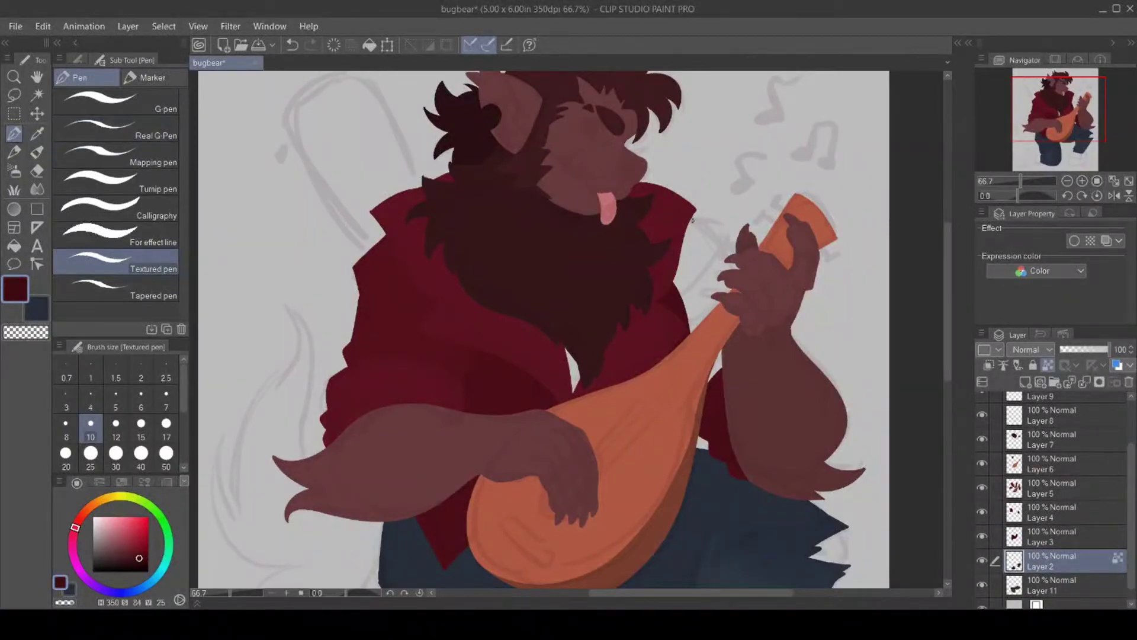
click(1049, 364)
mouse_move(692, 215)
mouse_down()
mouse_move(720, 228)
mouse_move(732, 256)
mouse_up()
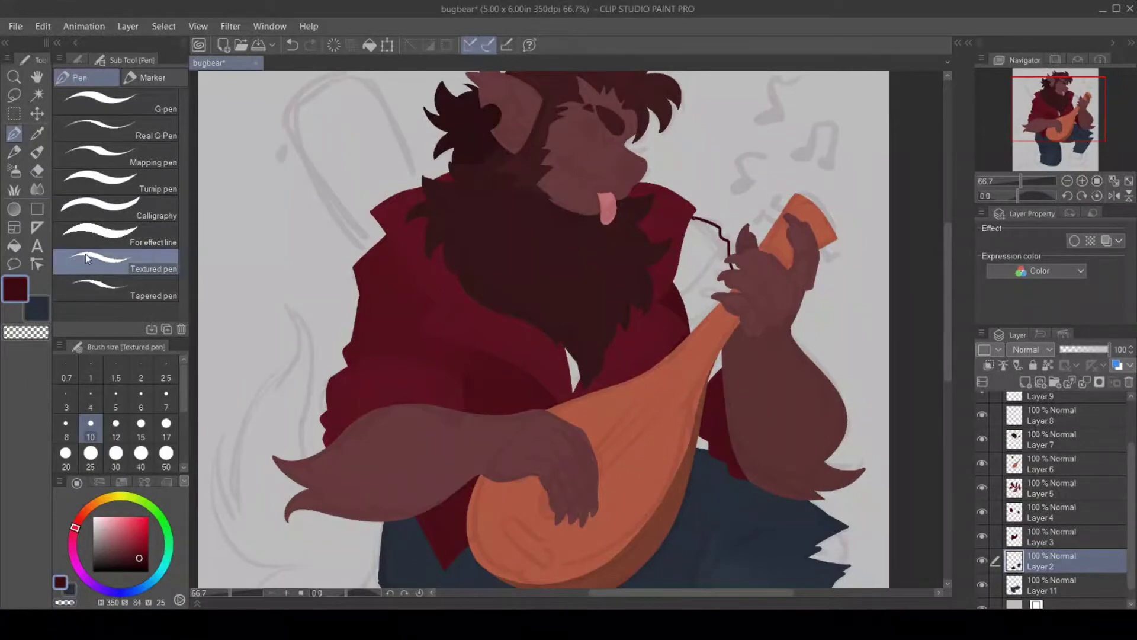
click(14, 246)
click(707, 276)
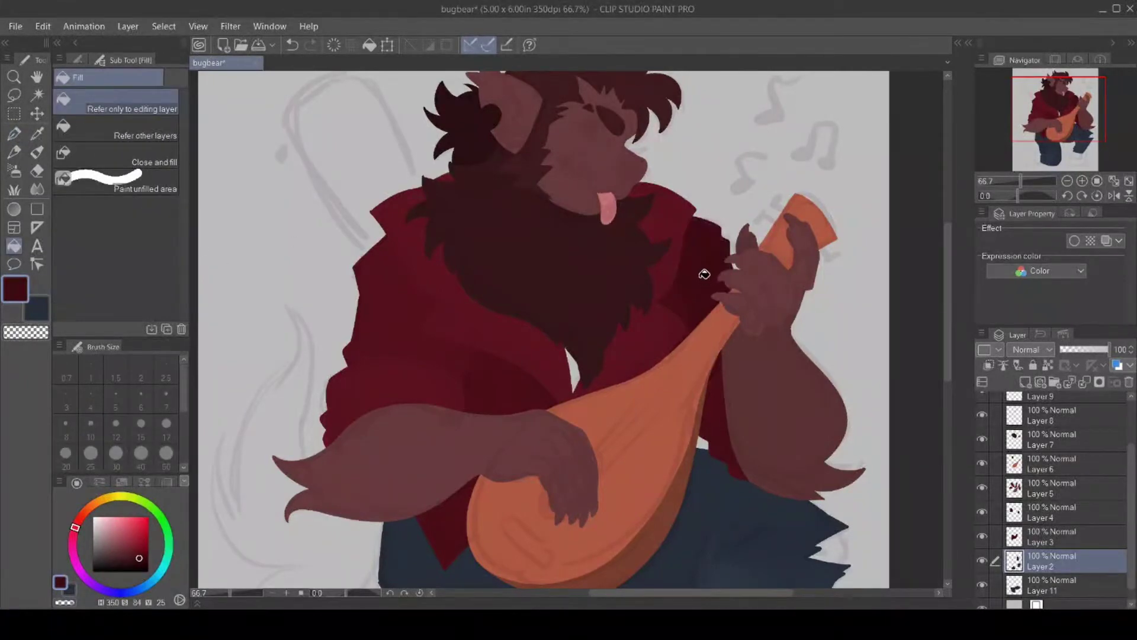
click(14, 133)
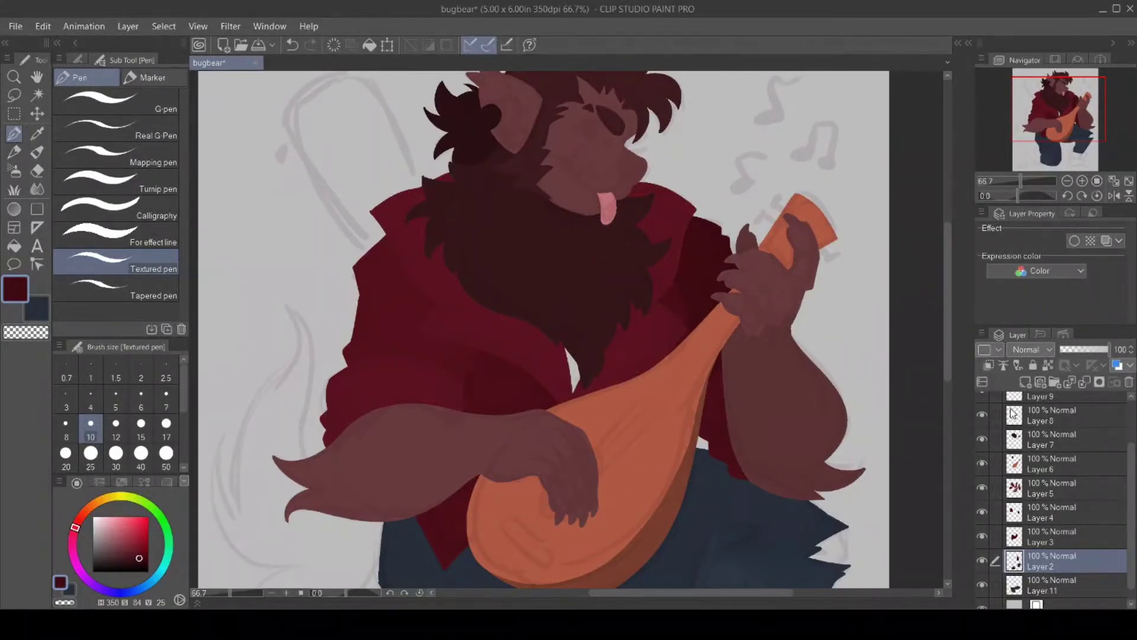
Hide the Layer 1 sketch and examine the figure's flat colours at 50% zoom.
scroll(971, 406, up, 2)
click(981, 404)
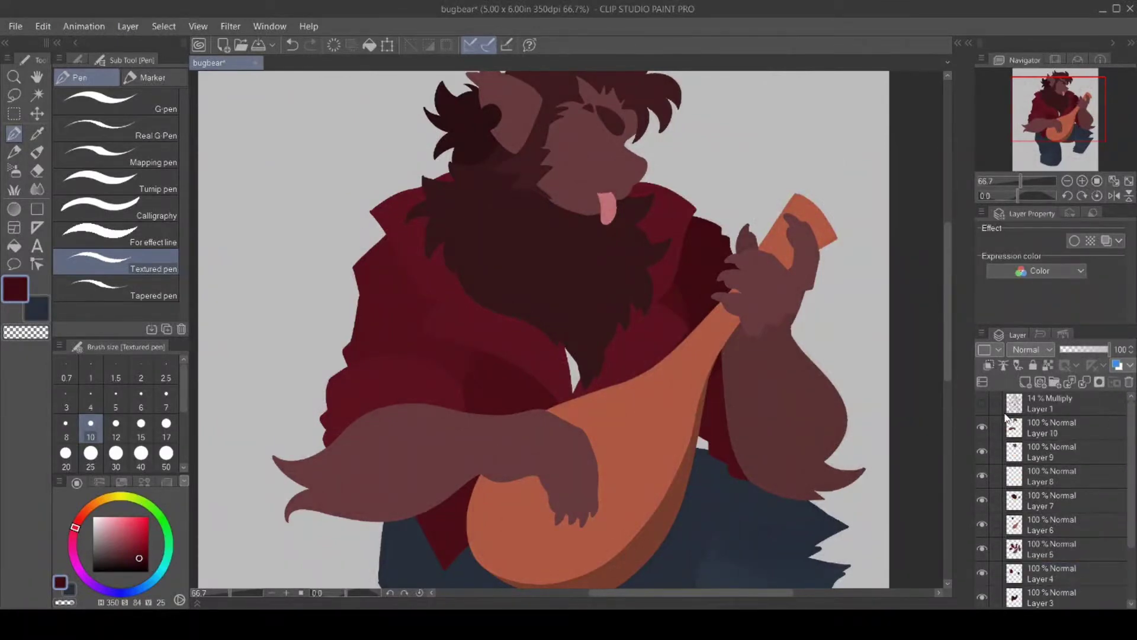
click(13, 76)
click(690, 504)
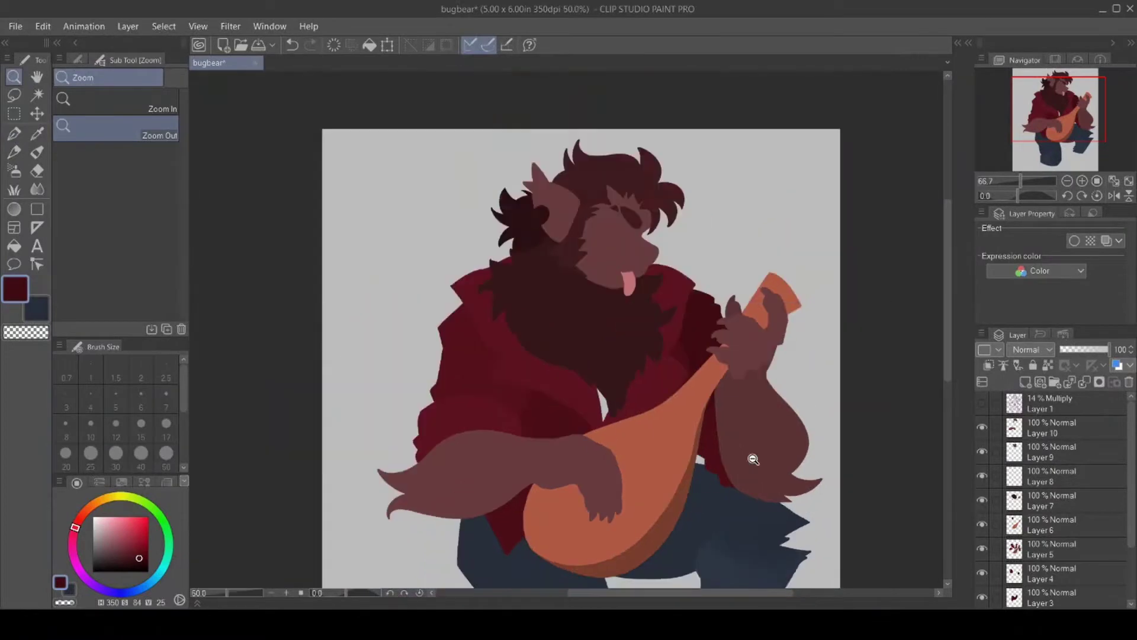
drag(948, 362, 959, 384)
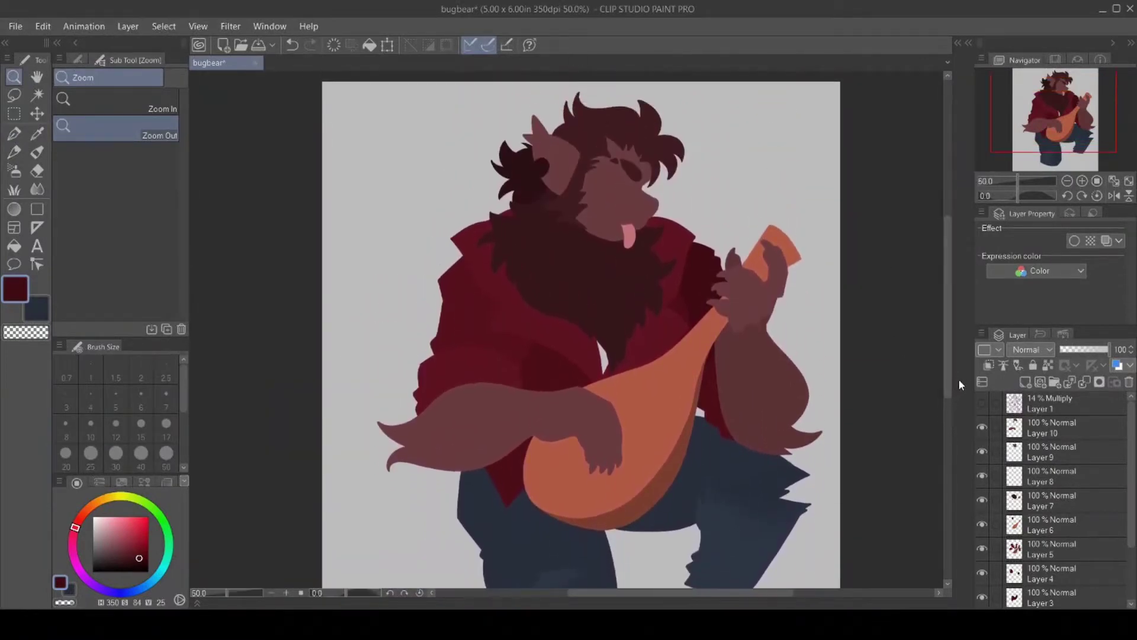
Show the Layer 1 sketch again and add a new layer directly above the Paper layer.
click(981, 407)
drag(946, 395, 944, 450)
drag(1132, 532, 1098, 594)
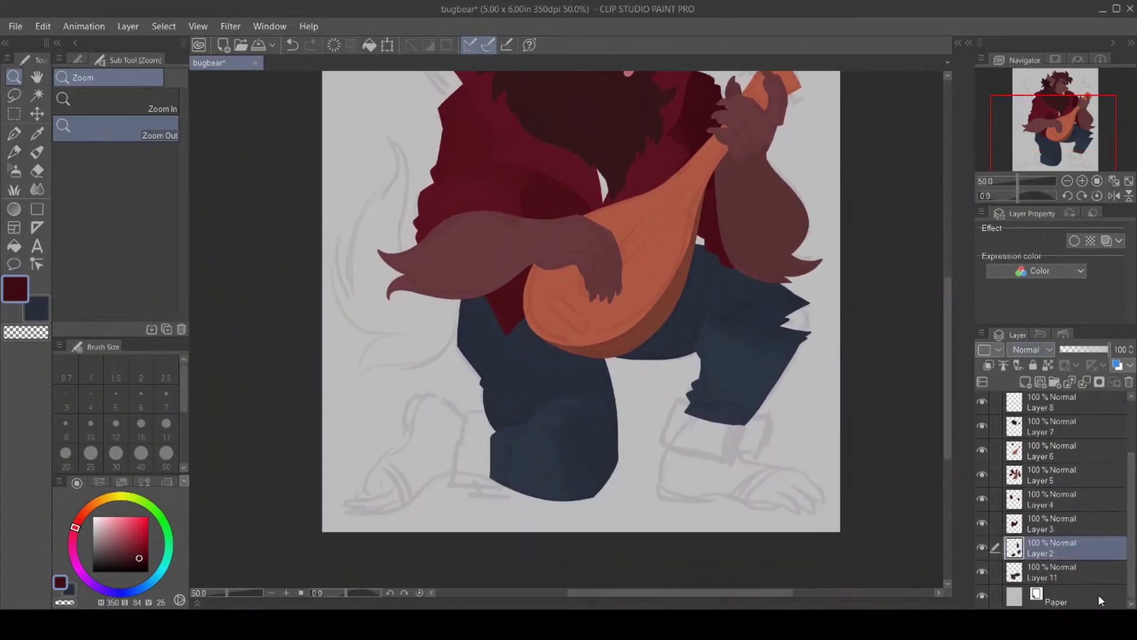
click(1098, 595)
click(1025, 382)
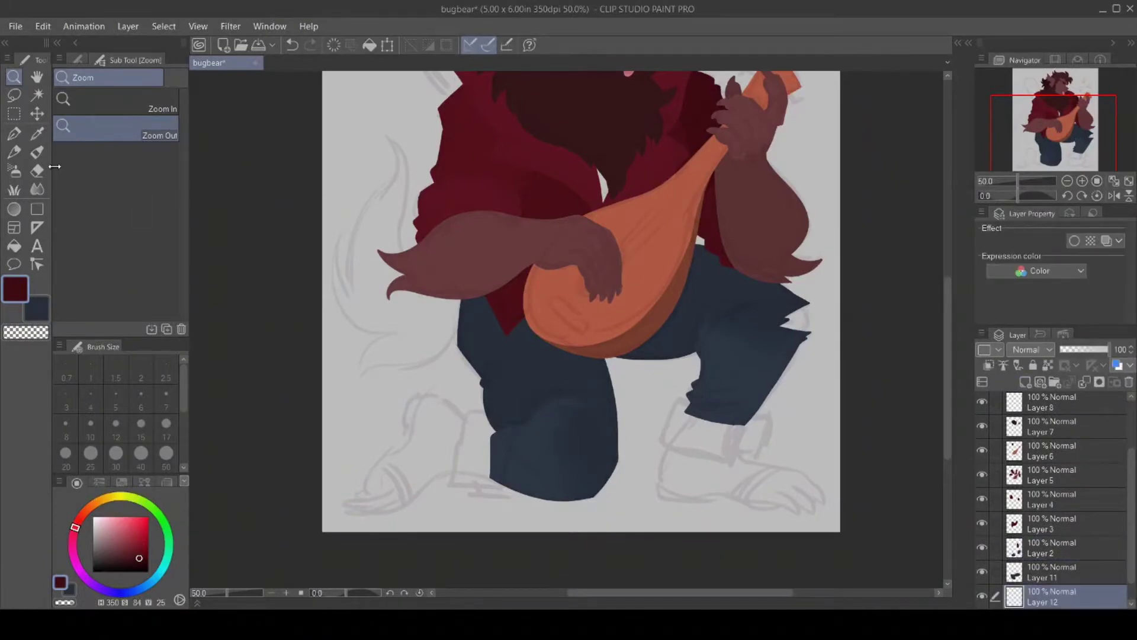
Sample the raised forearm's brown (H 357, S 44, V 36), then outline the fur tuft in the torn trouser knee and fill it.
click(37, 134)
click(756, 217)
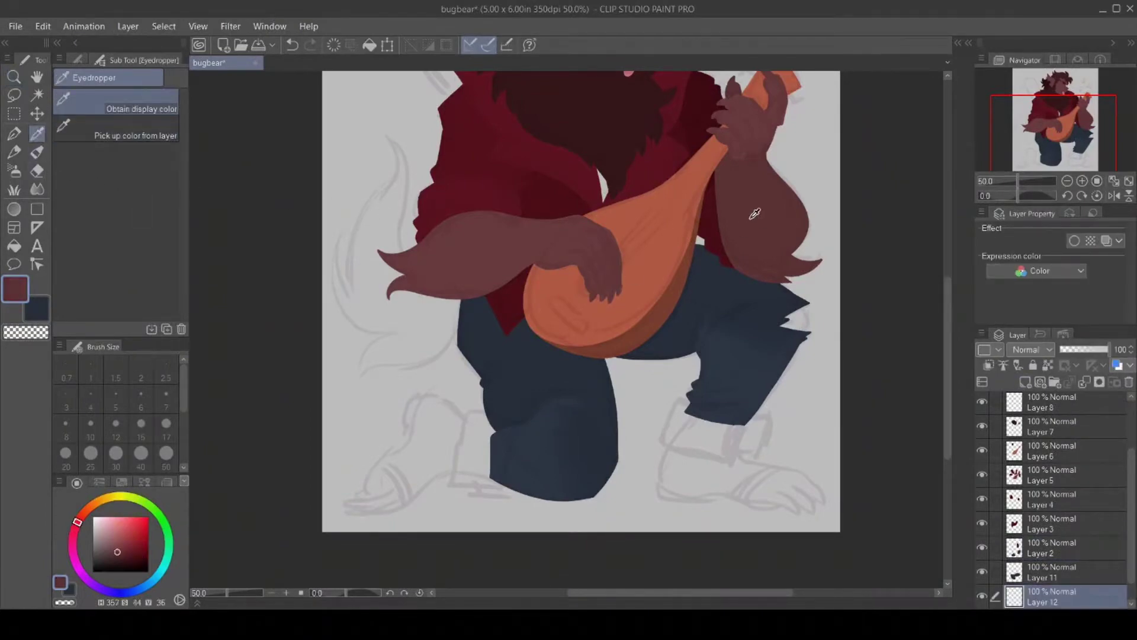
click(14, 133)
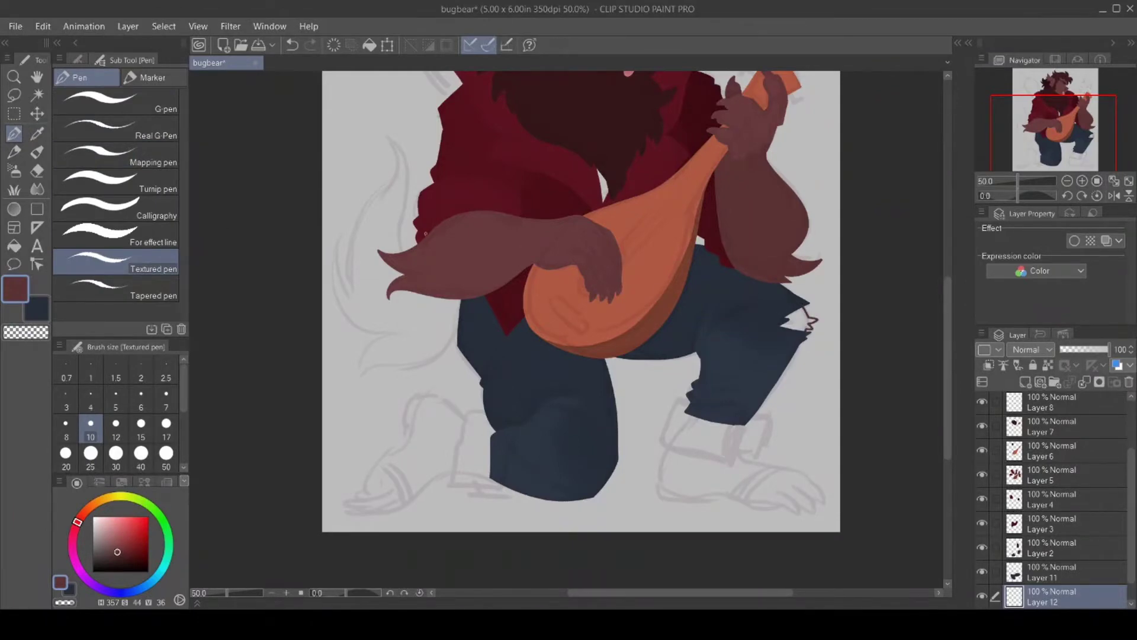
click(14, 245)
click(799, 317)
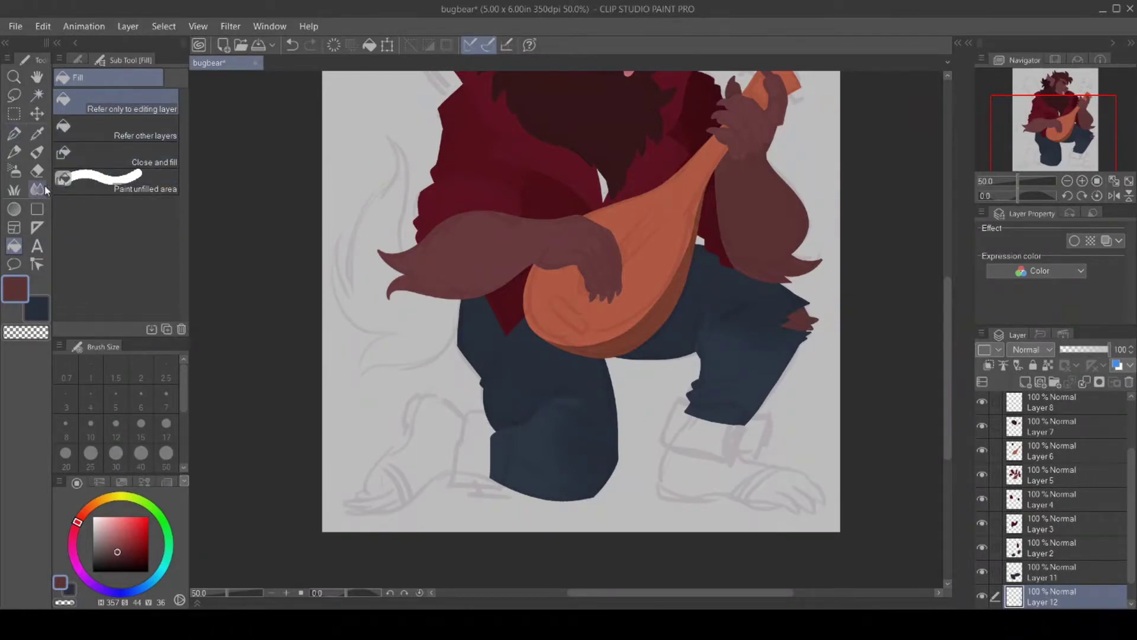
Outline the kneeling leg's back foot with its clawed toes over the sketch in the sampled brown, using the Textured pen at size 10.
click(11, 79)
click(533, 332)
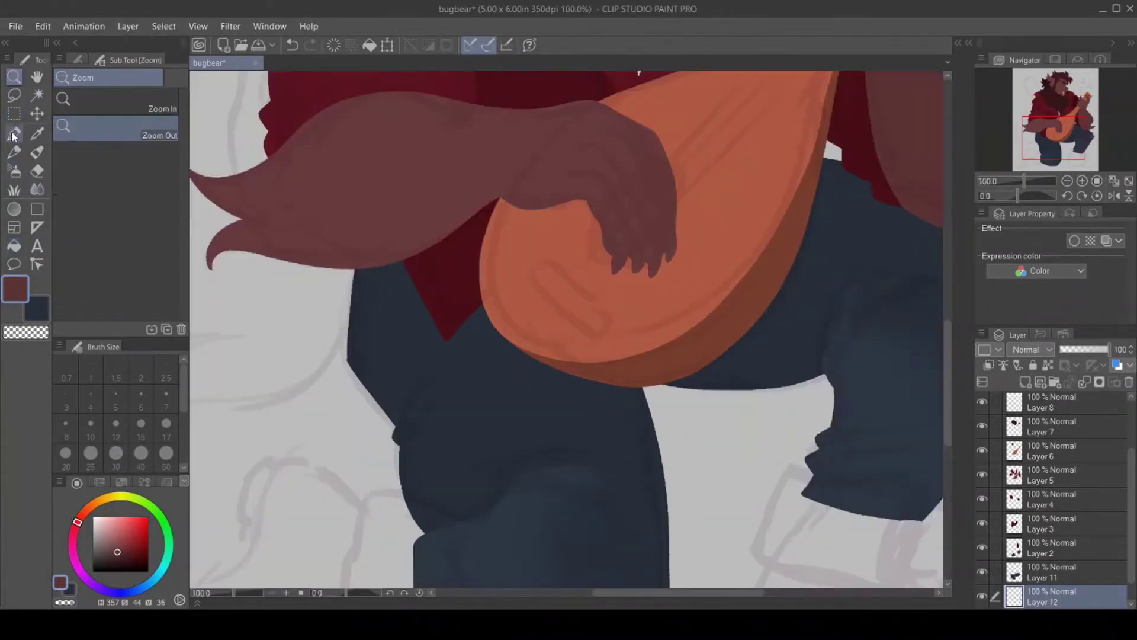
key(p)
drag(664, 593, 609, 588)
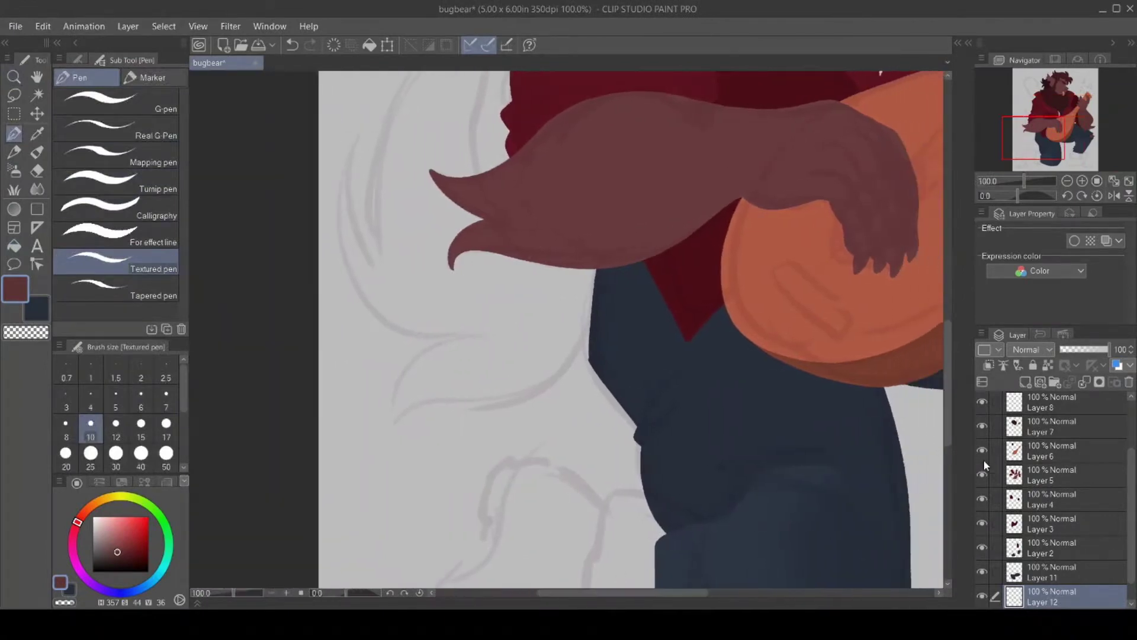
drag(949, 382, 947, 424)
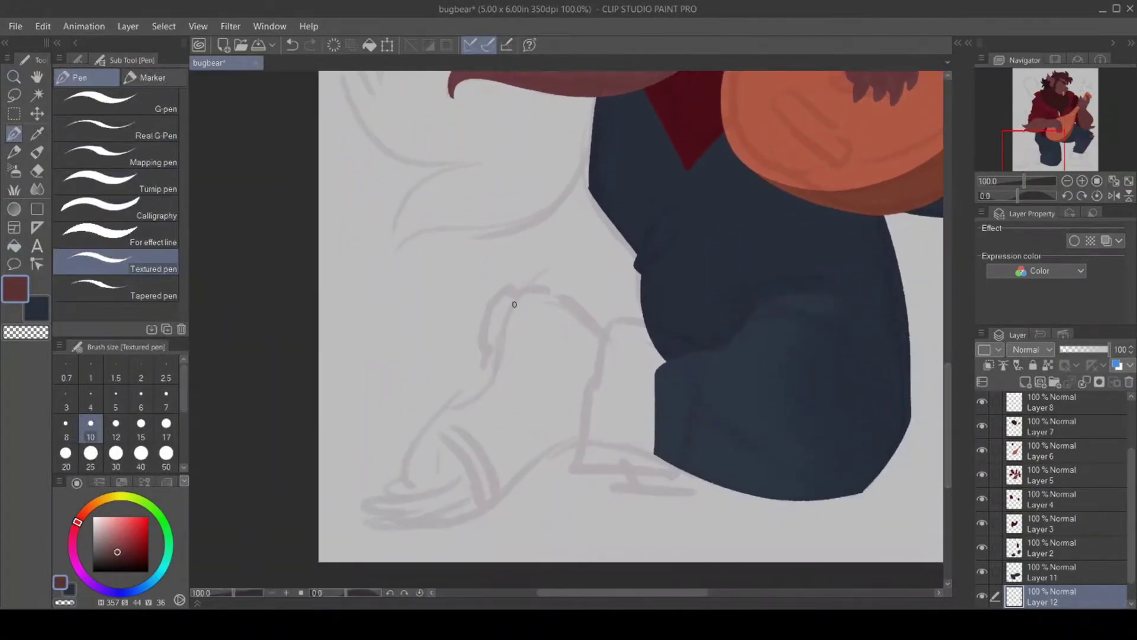
mouse_move(522, 291)
mouse_down()
mouse_move(555, 293)
mouse_move(606, 338)
mouse_move(646, 354)
mouse_up()
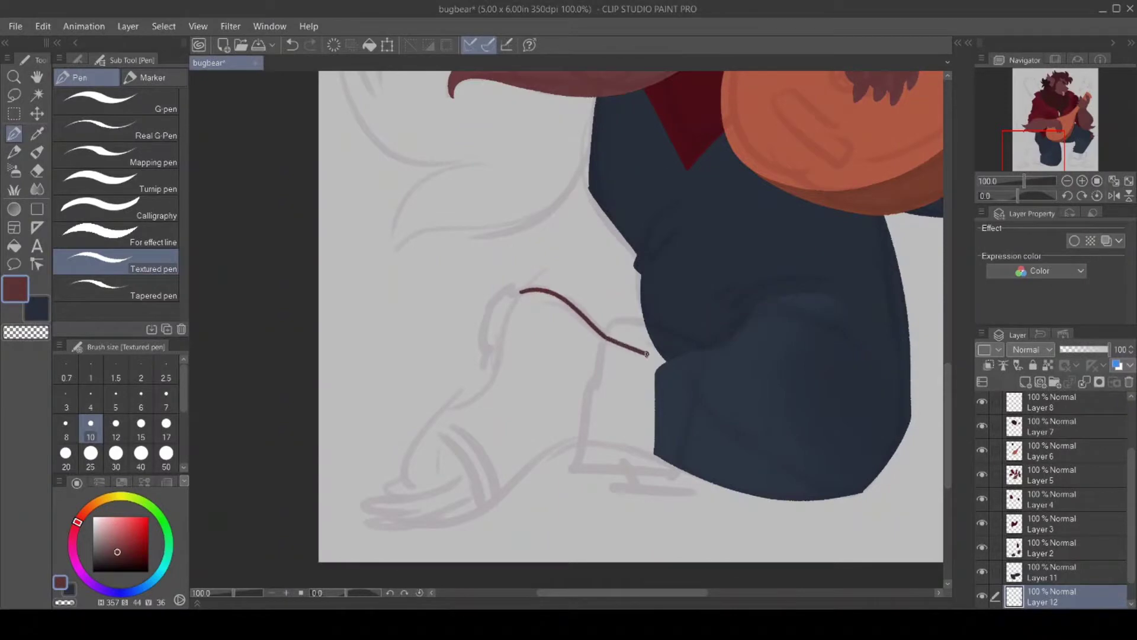
mouse_move(519, 292)
mouse_down()
mouse_move(490, 376)
mouse_move(416, 449)
mouse_move(409, 475)
mouse_move(379, 486)
mouse_move(395, 495)
mouse_move(363, 500)
mouse_move(393, 517)
mouse_move(366, 522)
mouse_move(435, 529)
mouse_move(480, 511)
mouse_move(542, 450)
mouse_move(613, 438)
mouse_move(646, 356)
mouse_up()
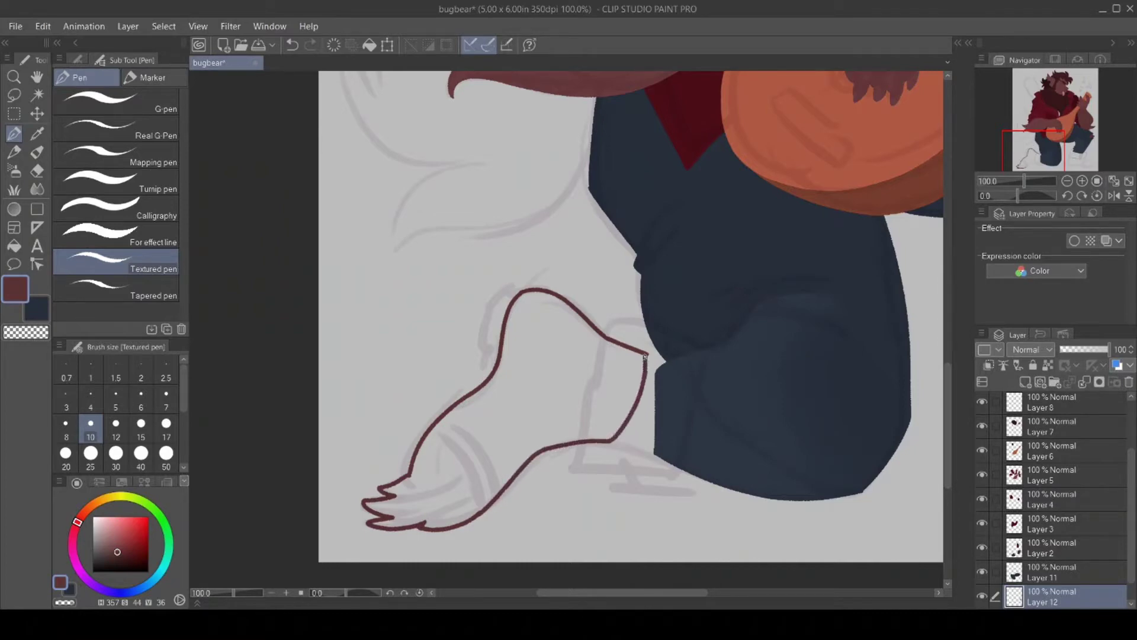
Outline the front foot with its clawed toes over the sketch, then fill both feet with the brown.
drag(642, 594, 770, 592)
mouse_move(457, 379)
mouse_down()
mouse_move(435, 467)
mouse_move(453, 485)
mouse_move(437, 473)
mouse_move(627, 519)
mouse_move(695, 516)
mouse_move(679, 509)
mouse_move(712, 527)
mouse_move(740, 496)
mouse_move(746, 459)
mouse_move(618, 415)
mouse_move(601, 375)
mouse_move(571, 358)
mouse_move(460, 378)
mouse_up()
click(13, 245)
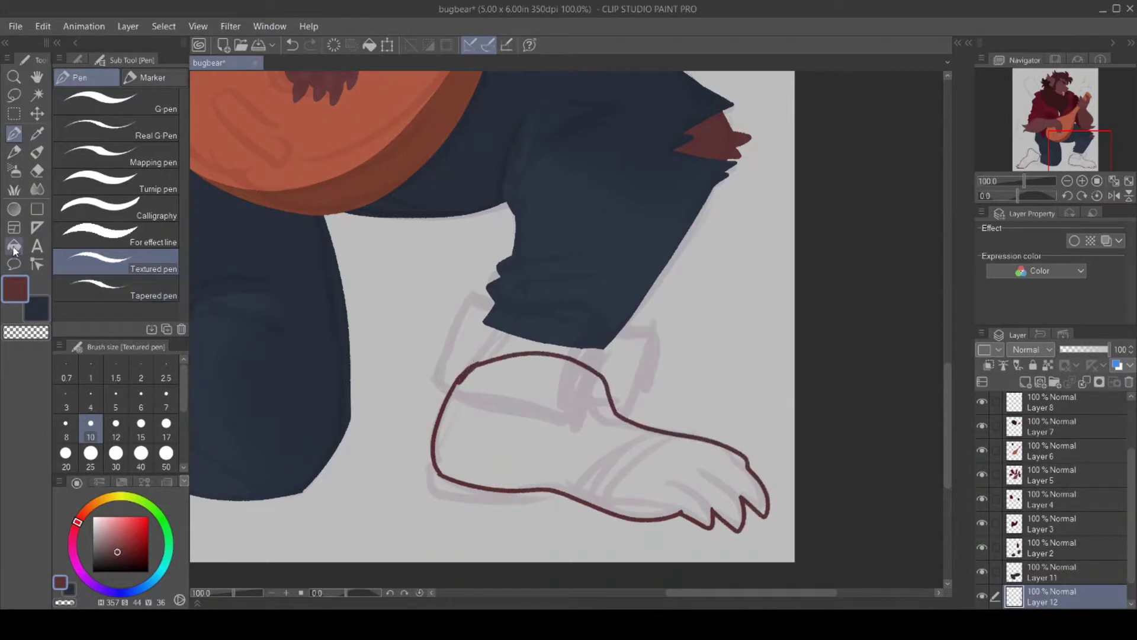
click(534, 438)
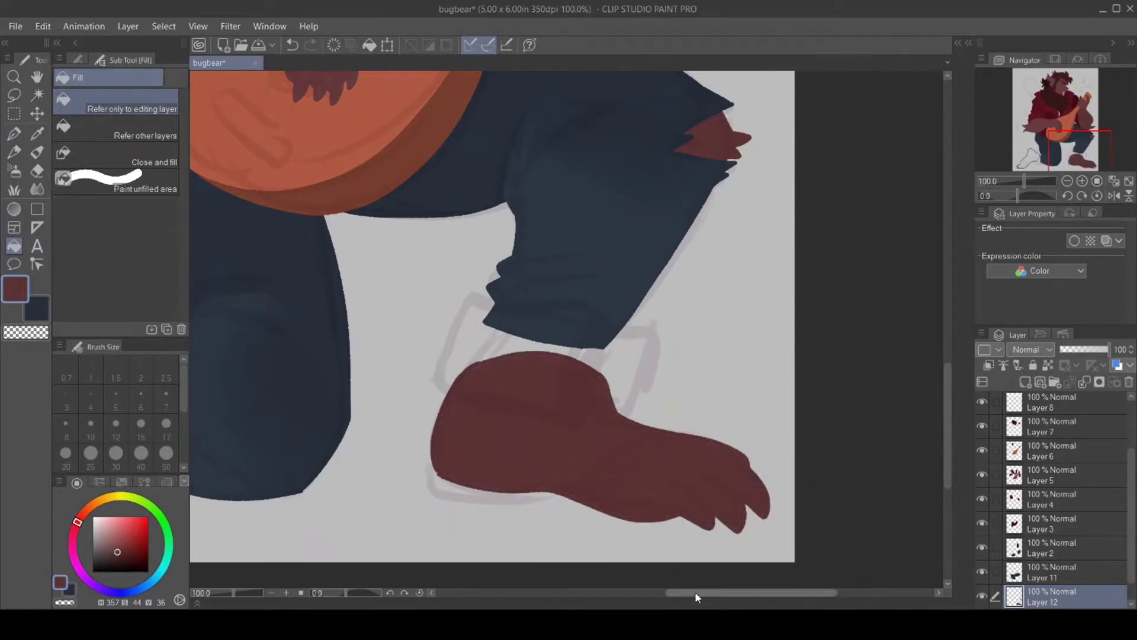
drag(696, 595, 603, 576)
click(416, 418)
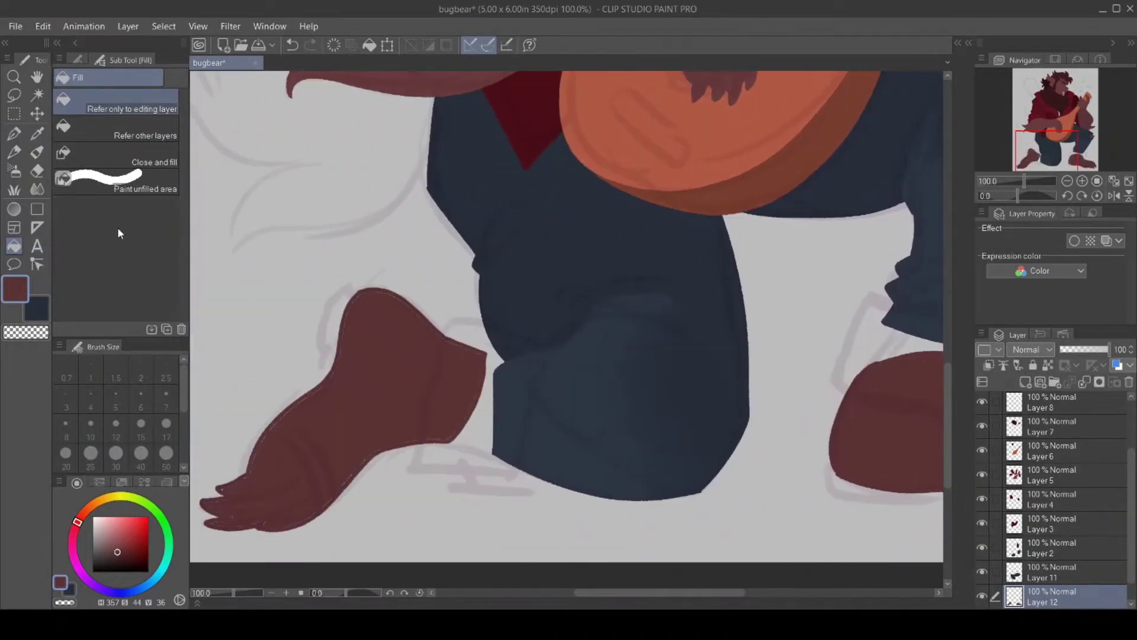
Add a new layer above the feet on Layer 12 and set the secondary drawing colour to near-black brown (H 357, S 14, V 16).
click(13, 133)
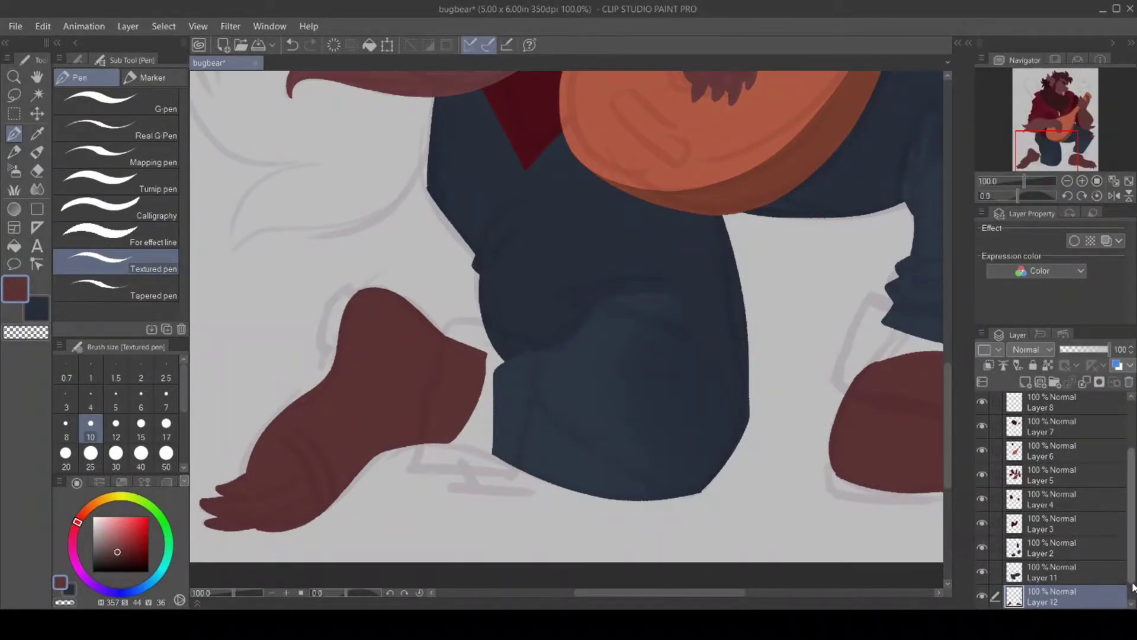
scroll(1130, 521, down, 1)
click(1024, 381)
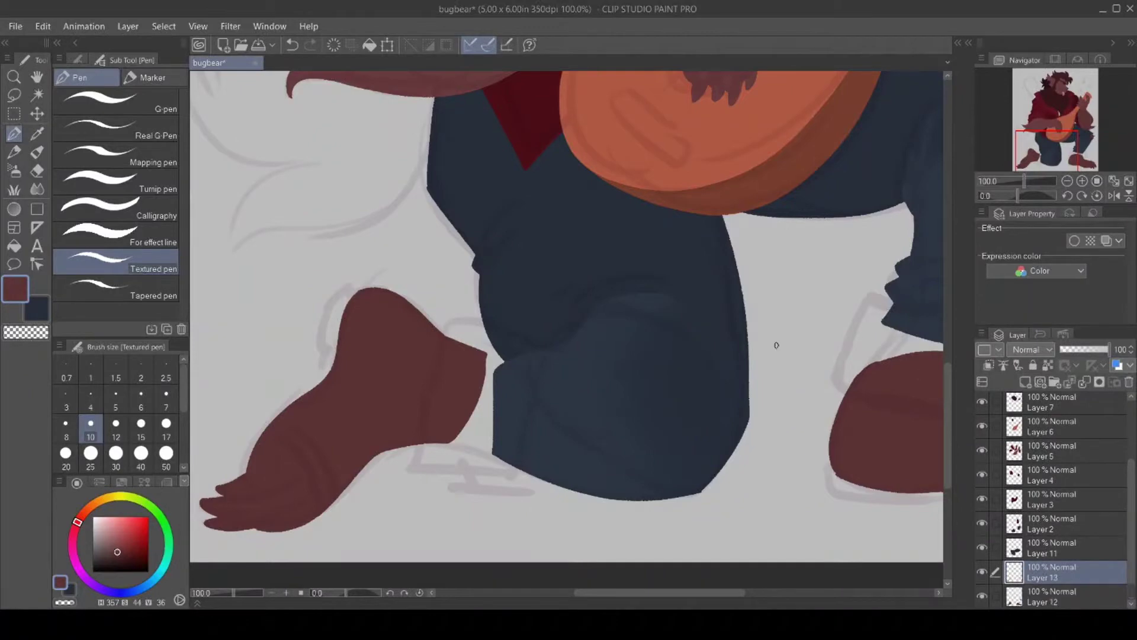
key(x)
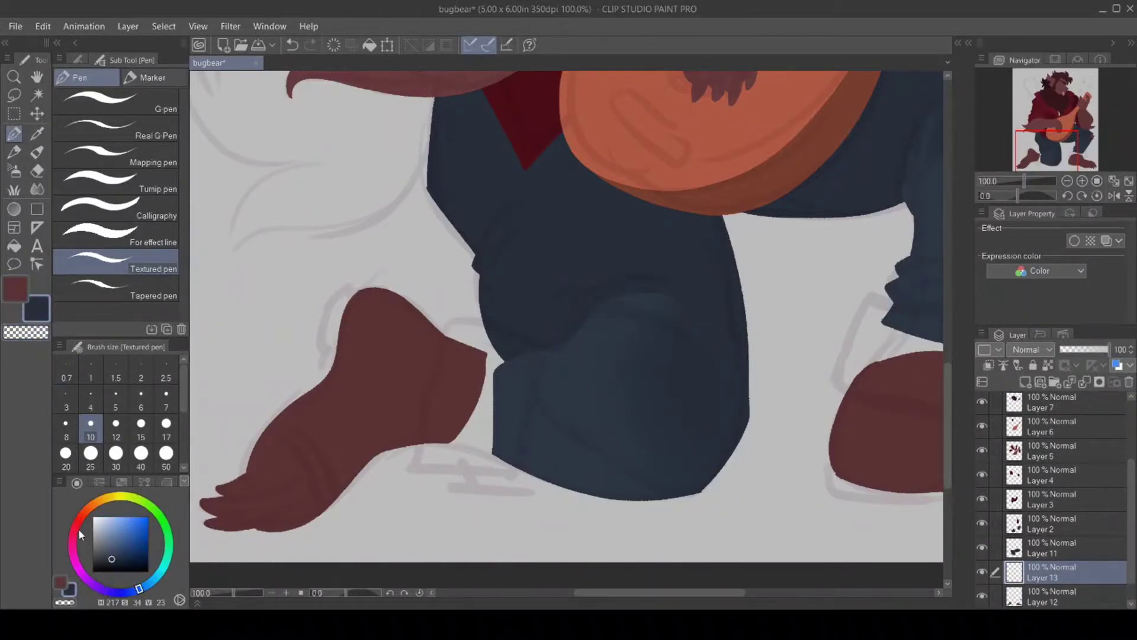
drag(115, 554, 102, 562)
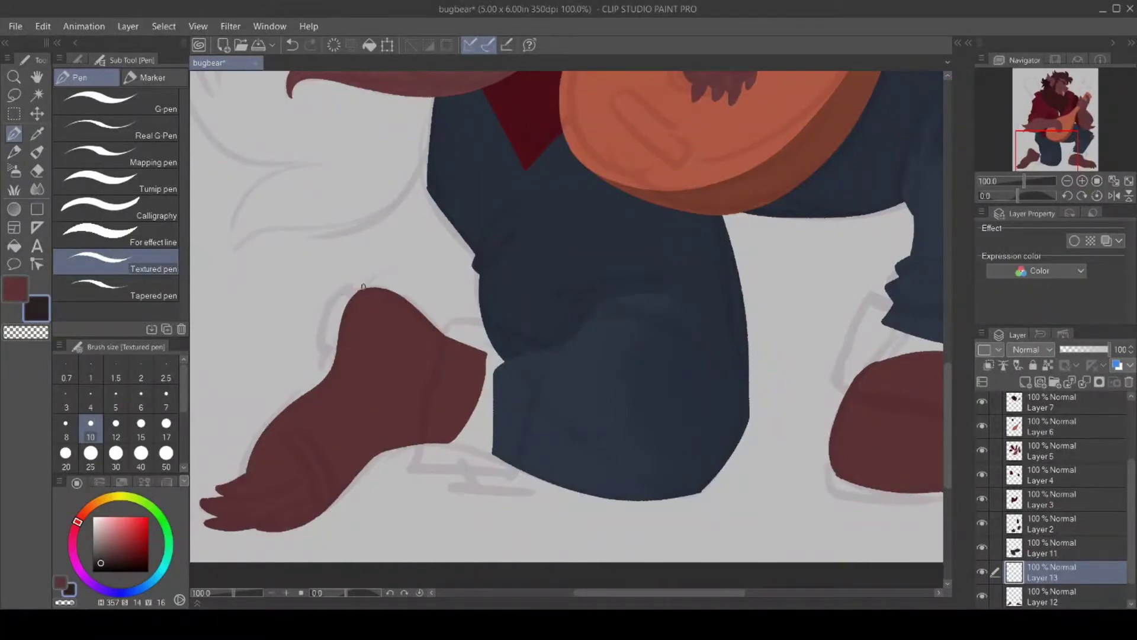
Outline the toeless shoe around the kneeling leg's back foot, fill it with the near-black brown and touch up its edge.
mouse_move(356, 287)
mouse_down()
mouse_move(381, 286)
mouse_move(453, 330)
mouse_up()
mouse_move(355, 287)
mouse_down()
mouse_move(330, 299)
mouse_move(318, 346)
mouse_move(327, 349)
mouse_move(311, 380)
mouse_move(261, 425)
mouse_move(305, 463)
mouse_move(321, 512)
mouse_up()
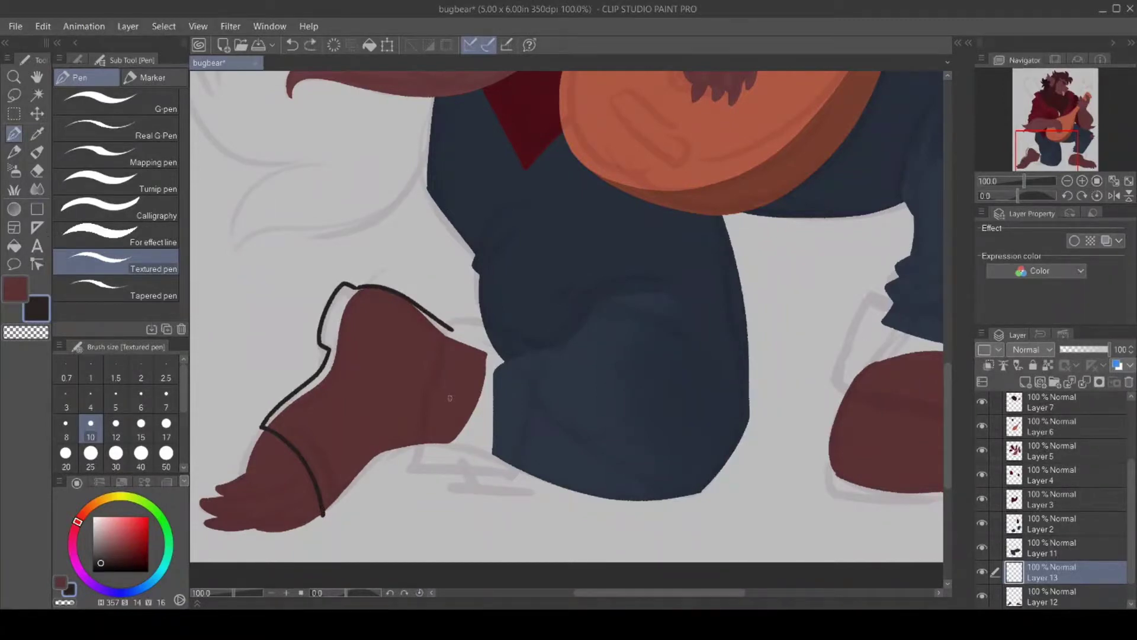
mouse_move(323, 513)
mouse_down()
mouse_move(394, 452)
mouse_move(439, 446)
mouse_move(462, 355)
mouse_move(450, 326)
mouse_up()
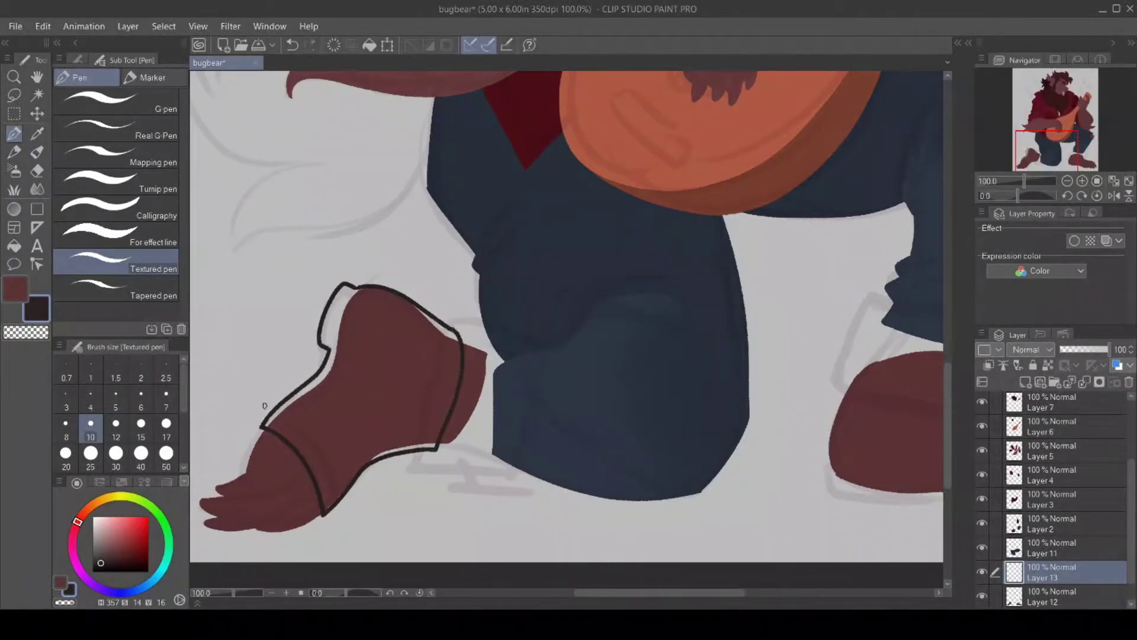
click(14, 245)
click(408, 387)
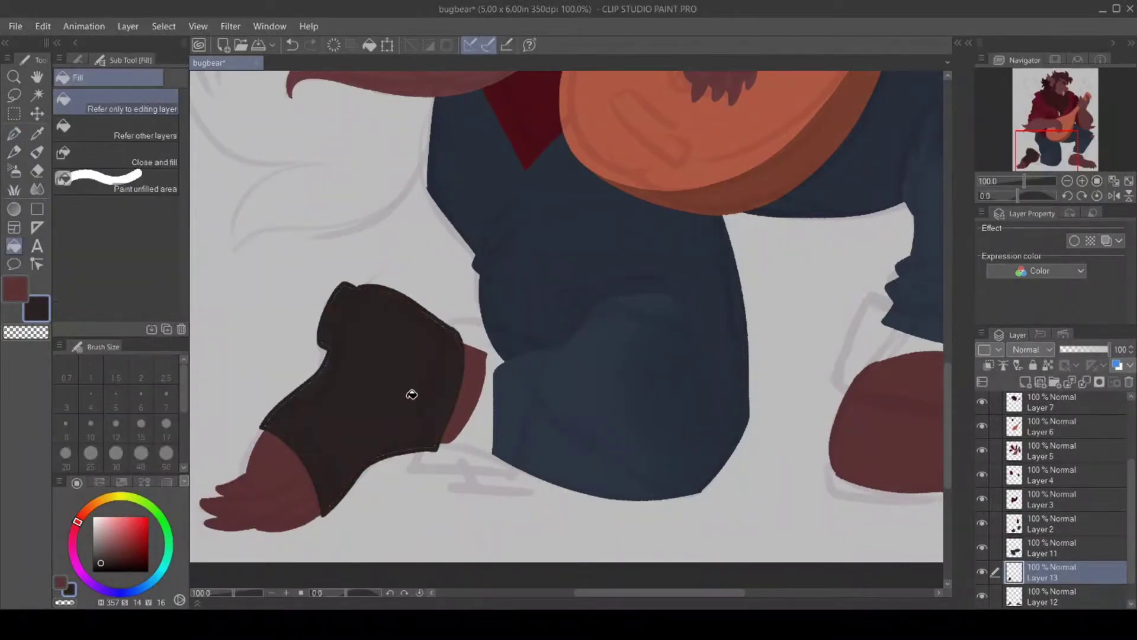
key(p)
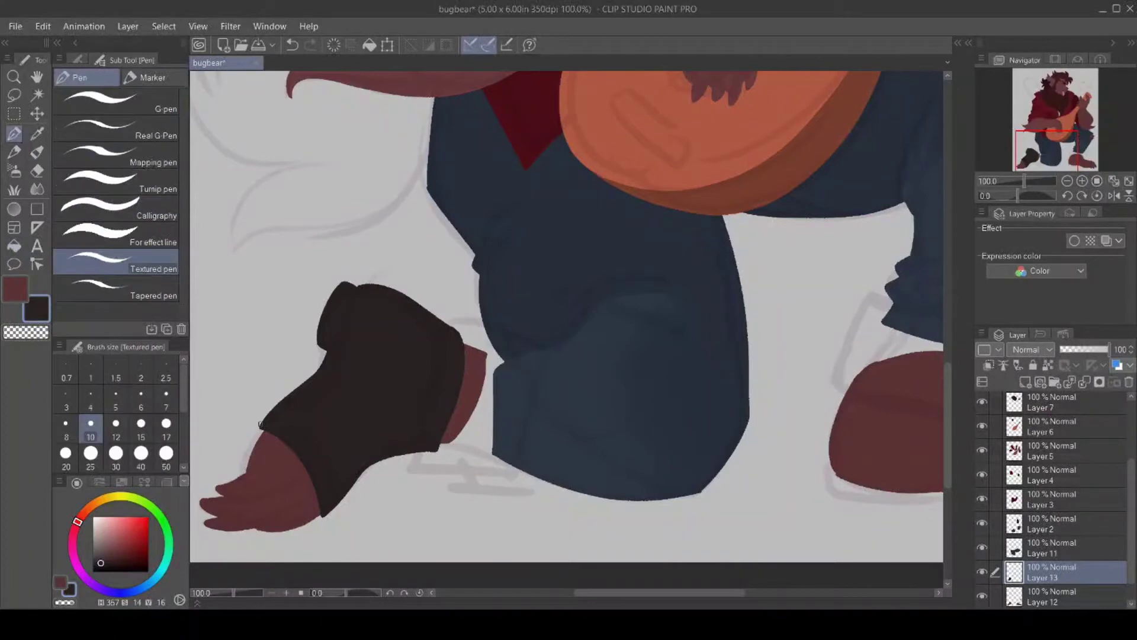
Outline the heeled toeless shoe around the front foot, fill it with near-black brown and refine its edge by the toes.
drag(664, 602, 747, 578)
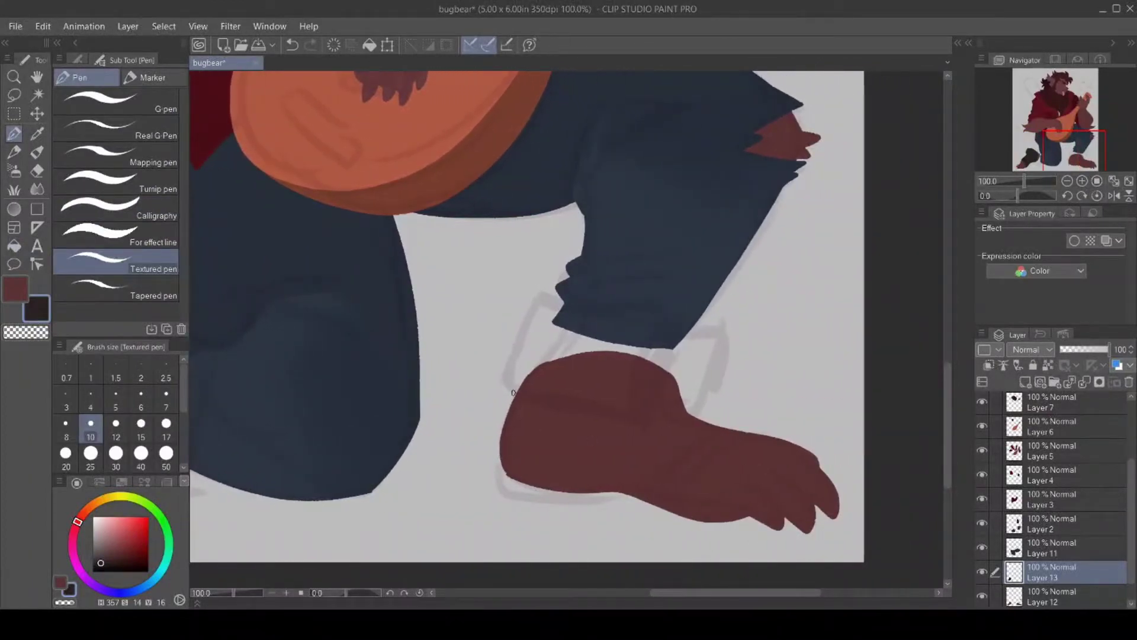
mouse_move(514, 391)
mouse_down()
mouse_move(494, 461)
mouse_move(509, 496)
mouse_move(588, 505)
mouse_move(589, 494)
mouse_move(674, 515)
mouse_move(691, 476)
mouse_move(748, 434)
mouse_move(677, 404)
mouse_move(669, 342)
mouse_up()
drag(555, 326, 515, 386)
click(14, 245)
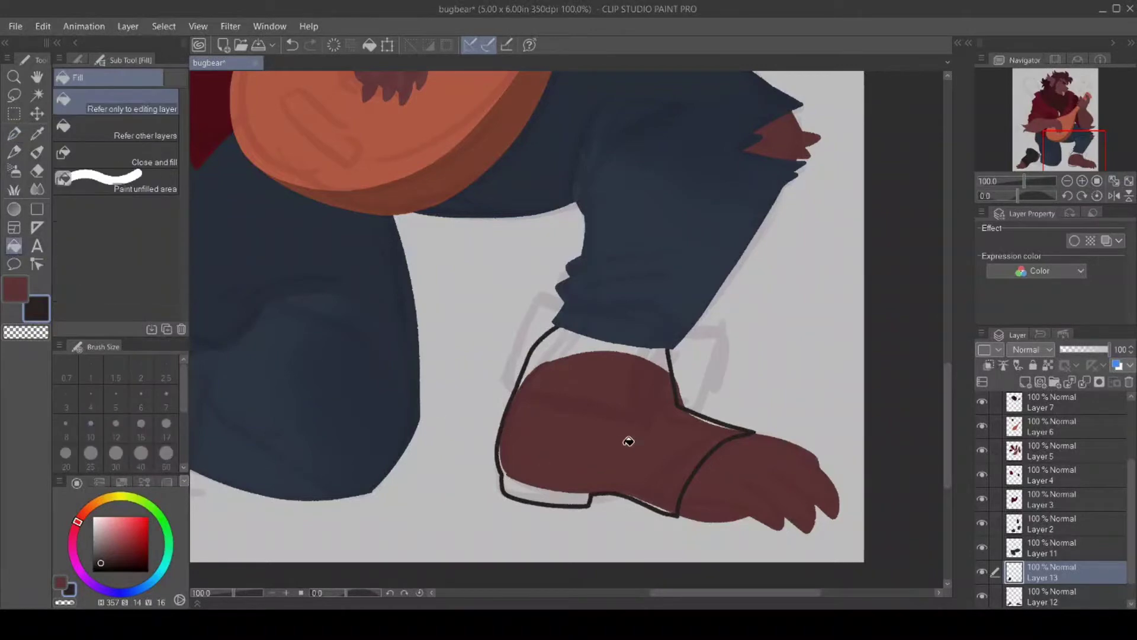
click(632, 439)
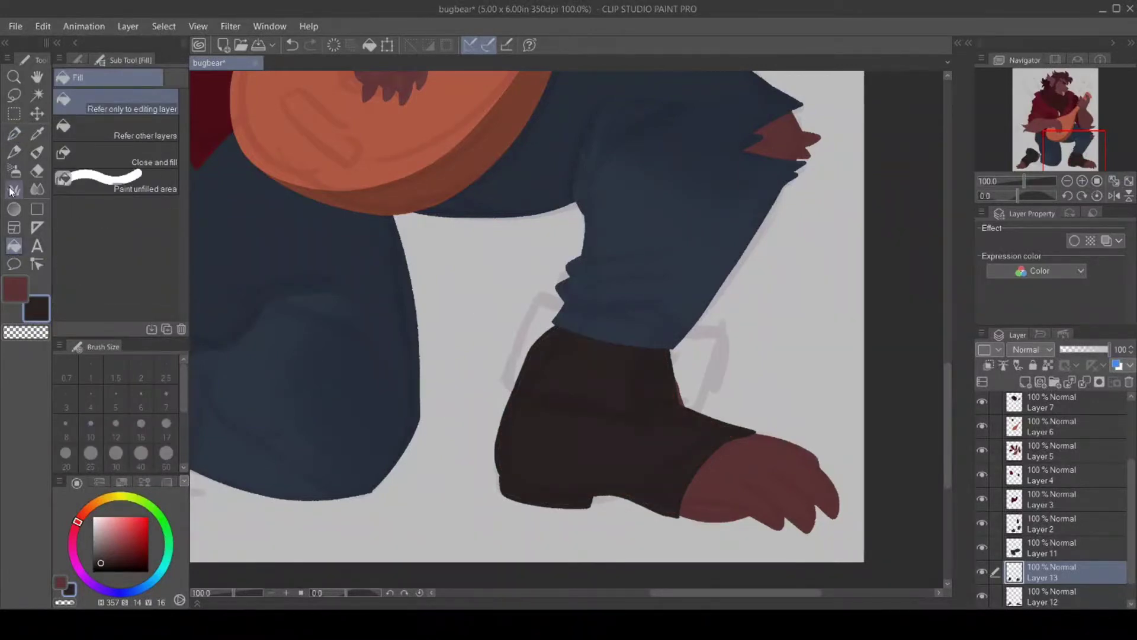
click(14, 133)
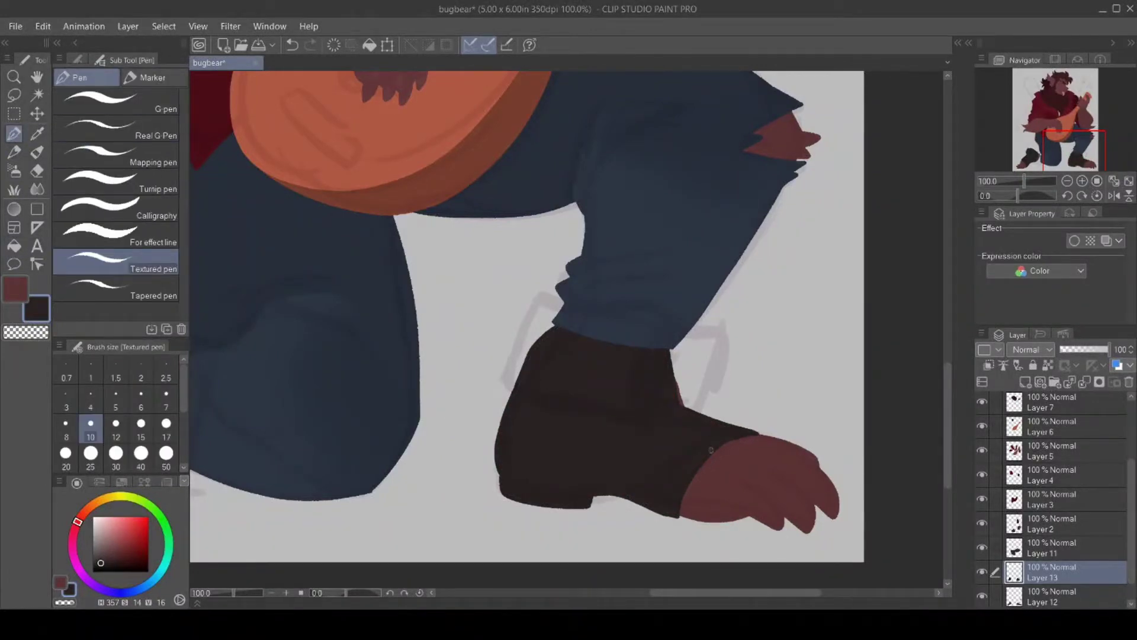
mouse_move(701, 468)
mouse_down()
mouse_move(685, 515)
mouse_move(684, 489)
mouse_move(675, 513)
mouse_move(684, 517)
mouse_up()
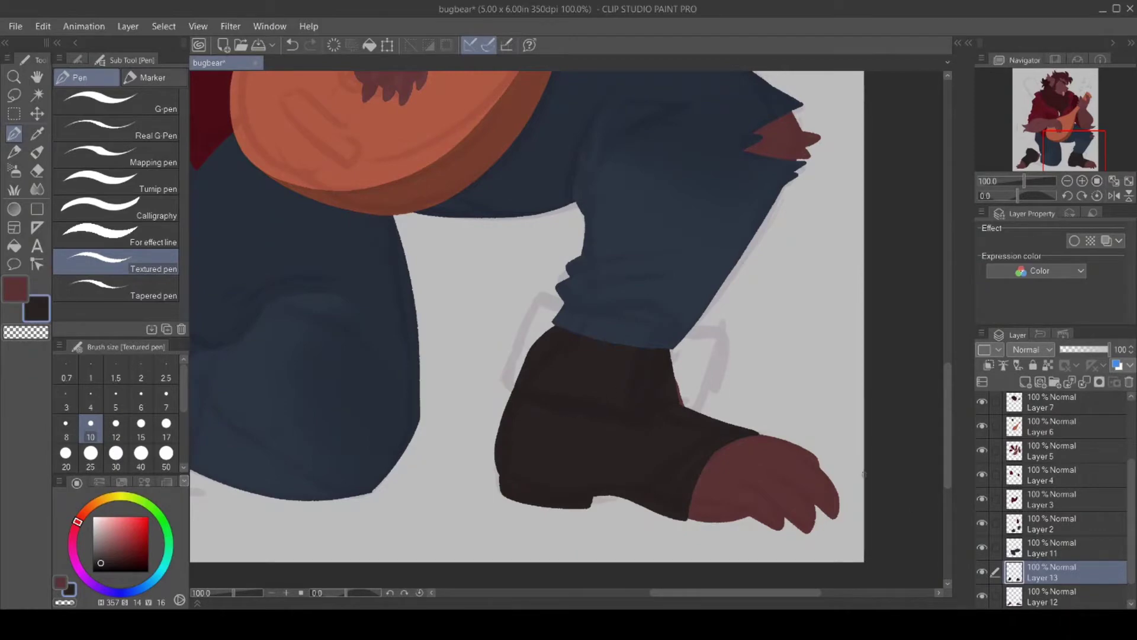
On Layer 3, outline the cuff around the front ankle and fill it with dark red sampled from the shirt (H 349, S 81, V 33).
click(1030, 502)
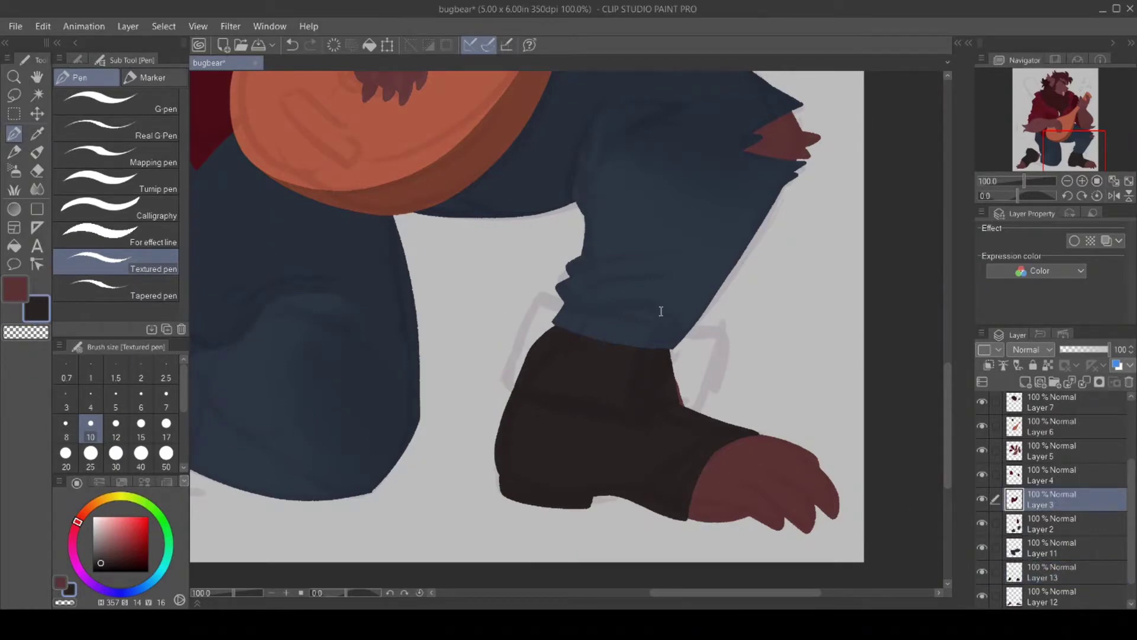
drag(945, 365, 953, 255)
click(35, 136)
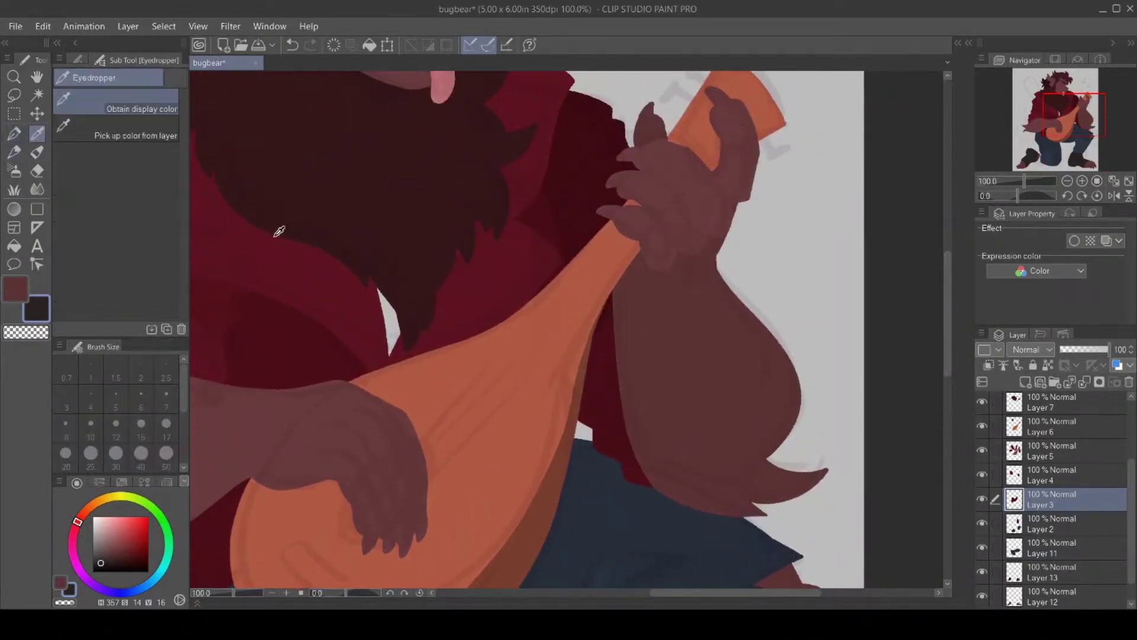
click(210, 281)
click(14, 134)
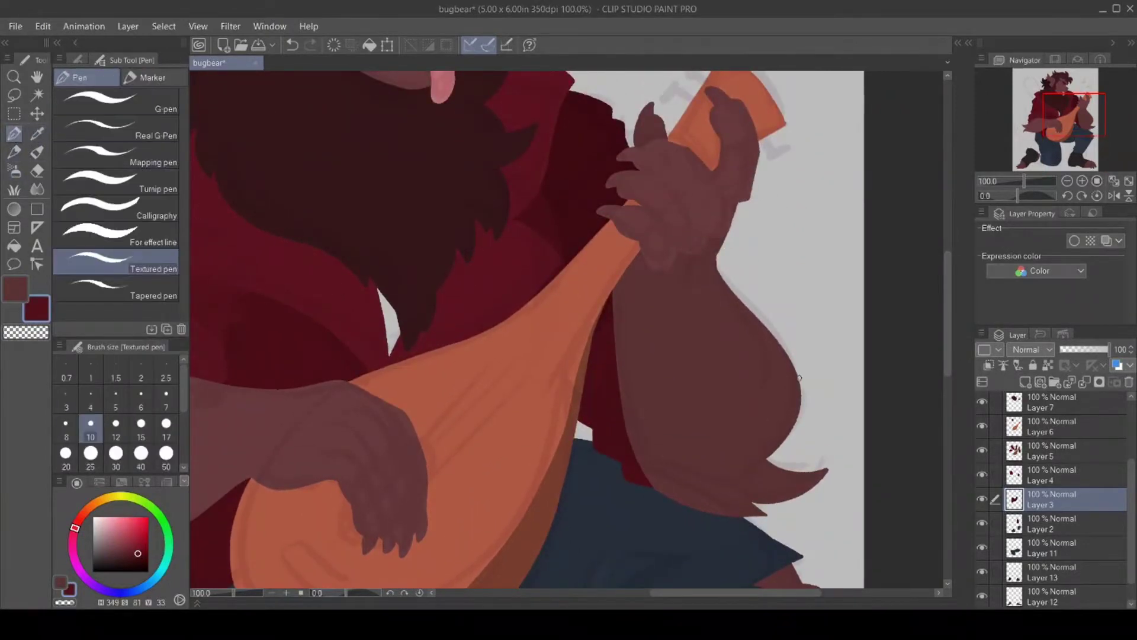
drag(946, 335, 952, 461)
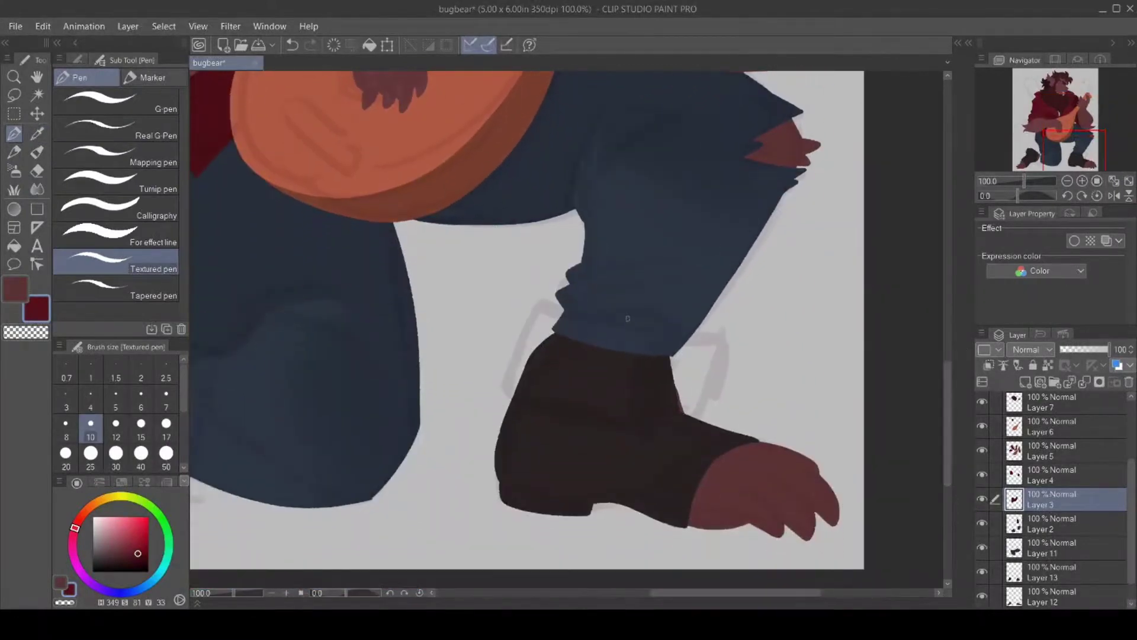
mouse_move(674, 330)
mouse_down()
mouse_move(613, 329)
mouse_move(540, 305)
mouse_move(502, 397)
mouse_move(527, 413)
mouse_move(637, 433)
mouse_move(653, 369)
mouse_up()
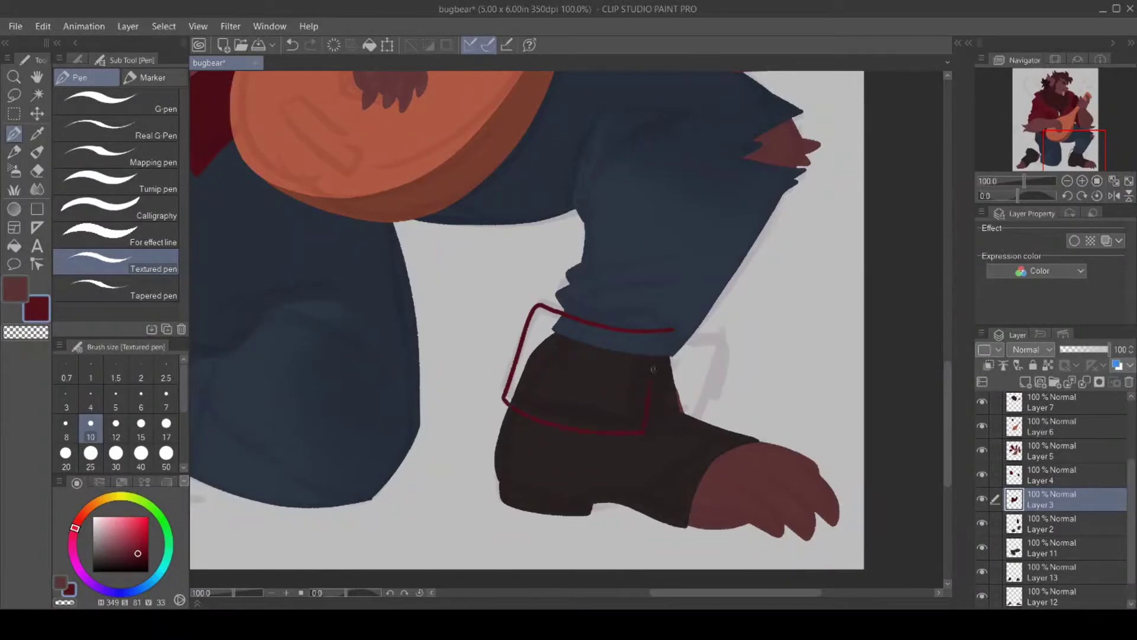
click(15, 245)
click(584, 362)
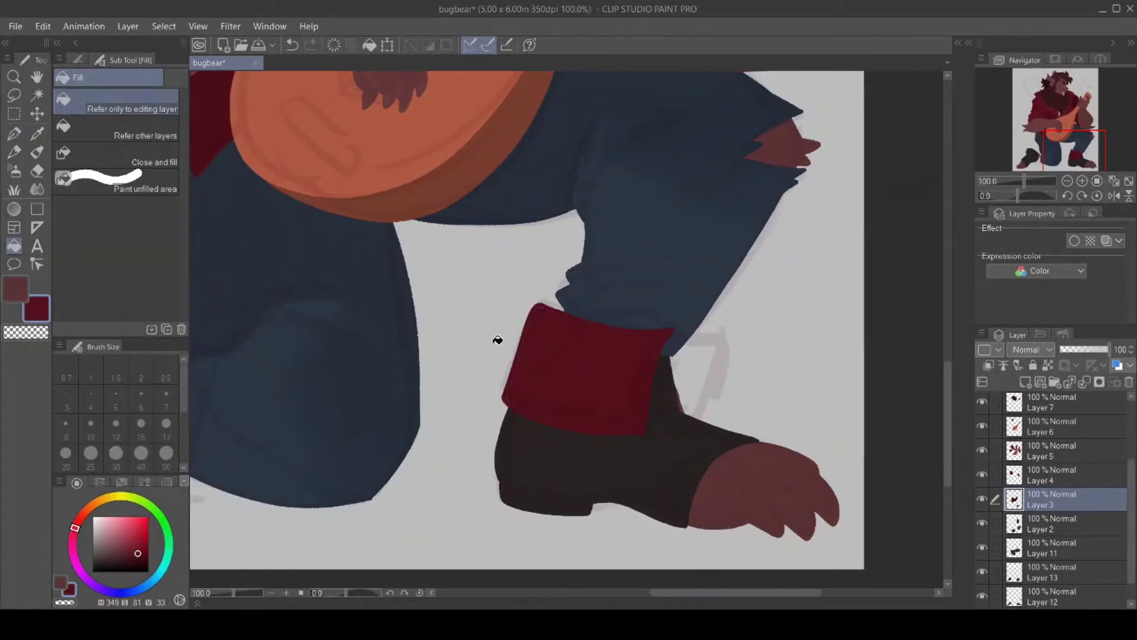
Try to start the outline of the kneeling leg's ankle cuff in dark red on Layer 3, and undo the stroke.
drag(677, 594, 592, 594)
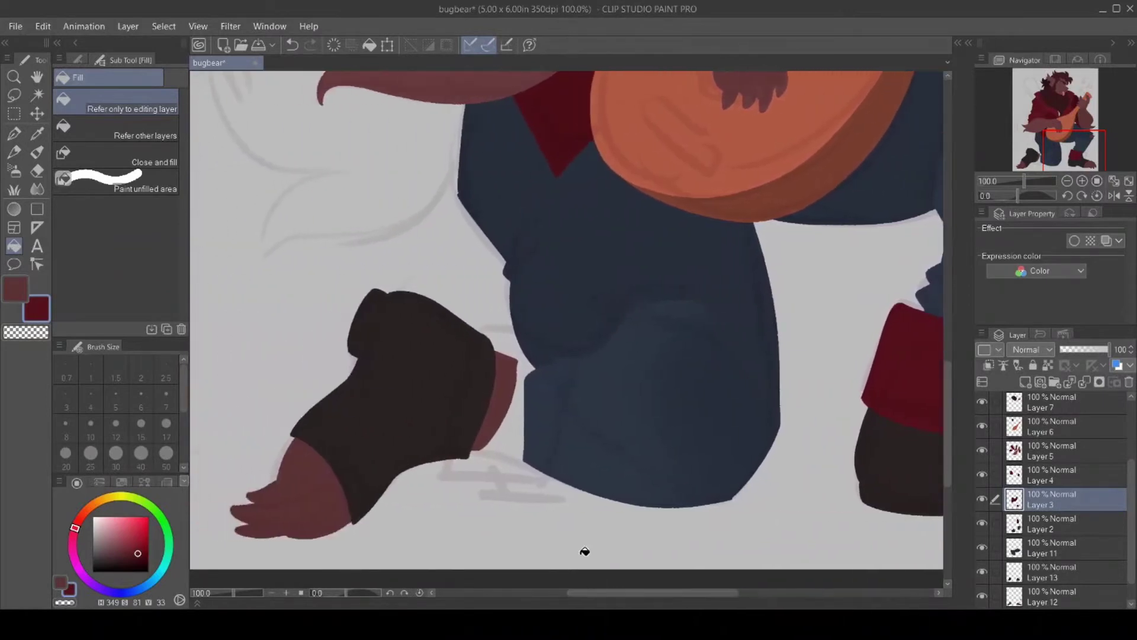
key(p)
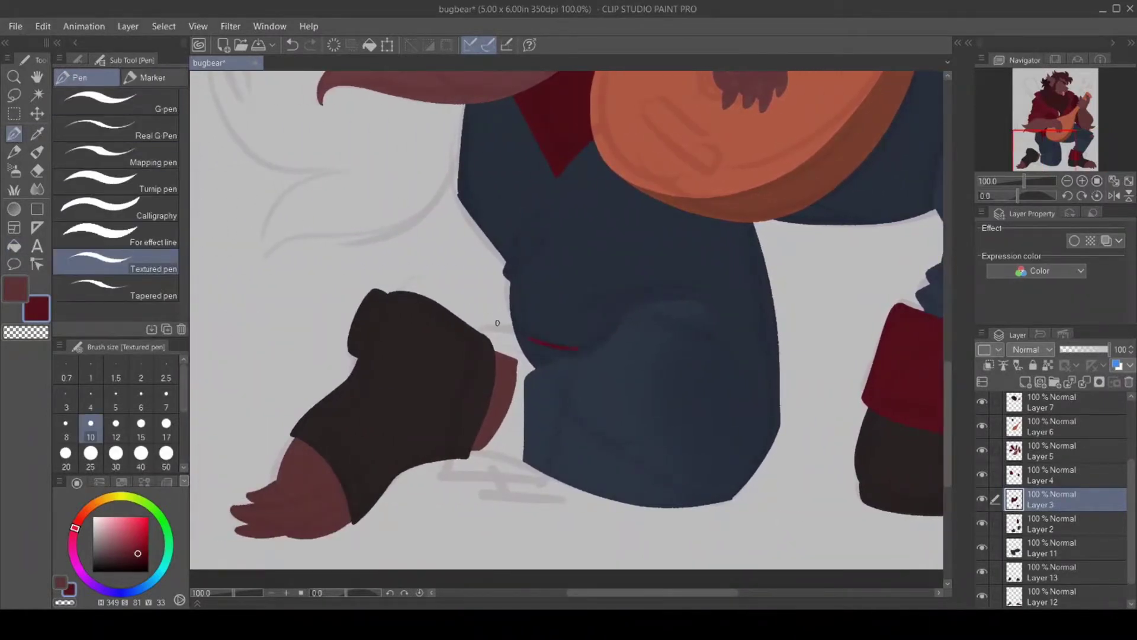
drag(515, 335, 464, 321)
key(ctrl+z)
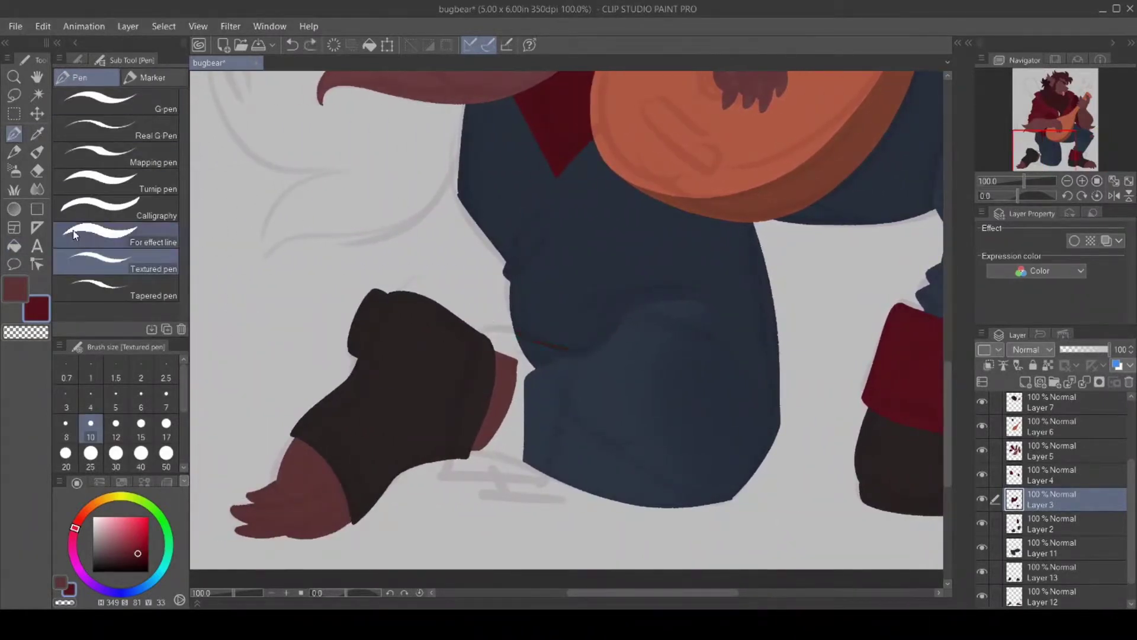
On Layer 3, outline the cuff around the kneeling leg's ankle and fill it with the dark red.
drag(515, 335, 489, 330)
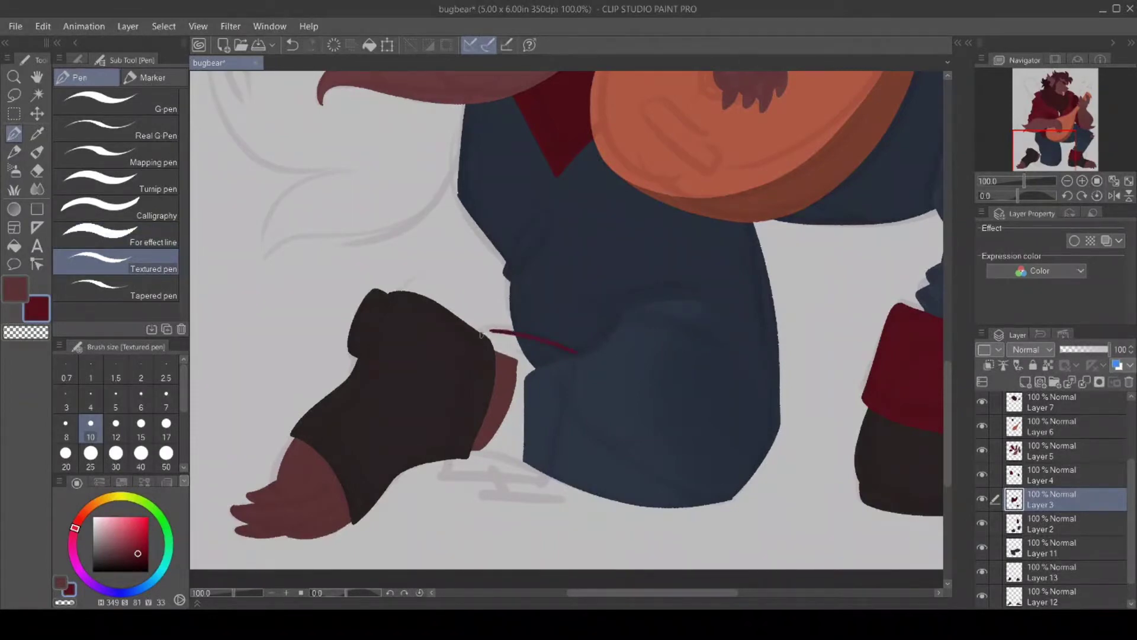
mouse_move(462, 421)
mouse_down()
mouse_move(450, 478)
mouse_move(552, 488)
mouse_move(570, 368)
mouse_up()
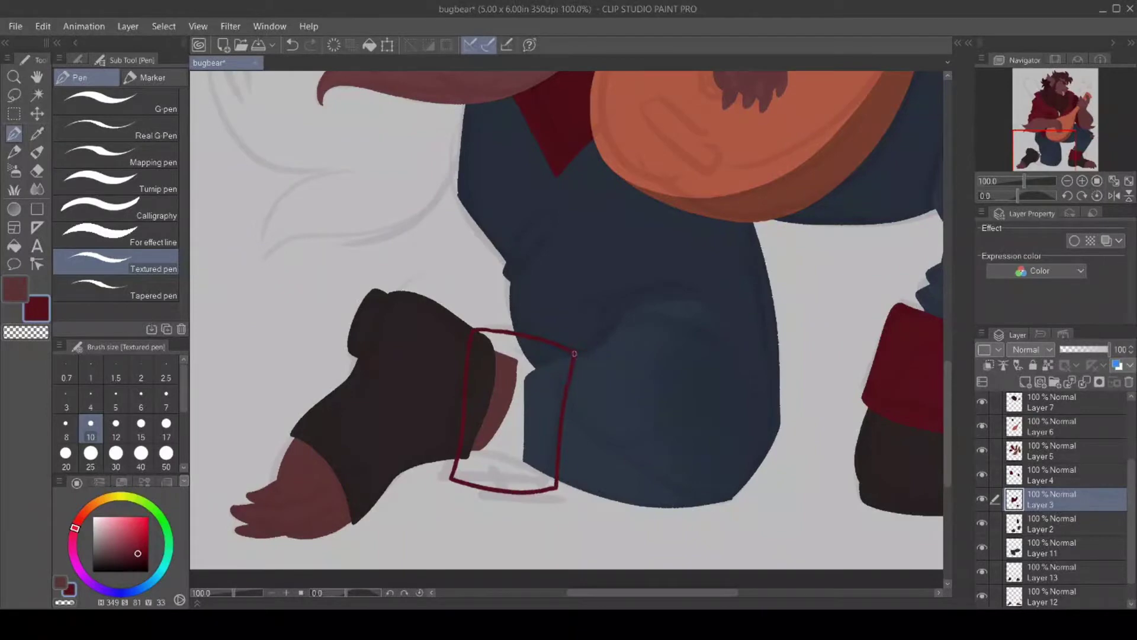
click(14, 245)
click(500, 421)
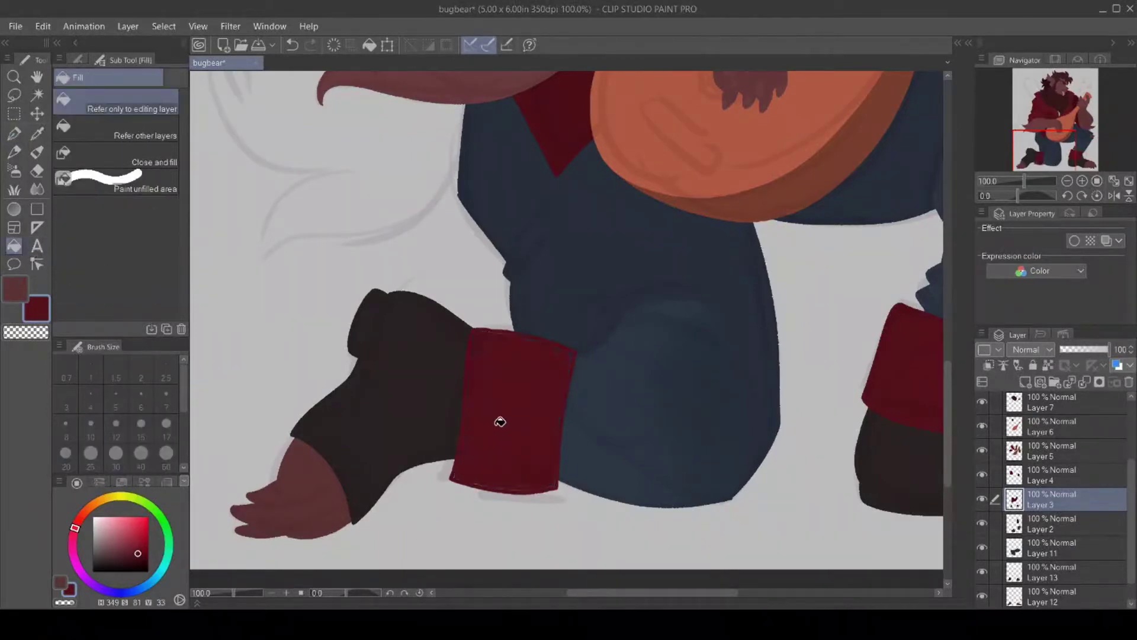
Sample a deeper red (H 350, S 82, V 29) and erase the stray foot colour beside the front shoe's ankle on Layer 12.
drag(635, 592, 656, 595)
click(37, 133)
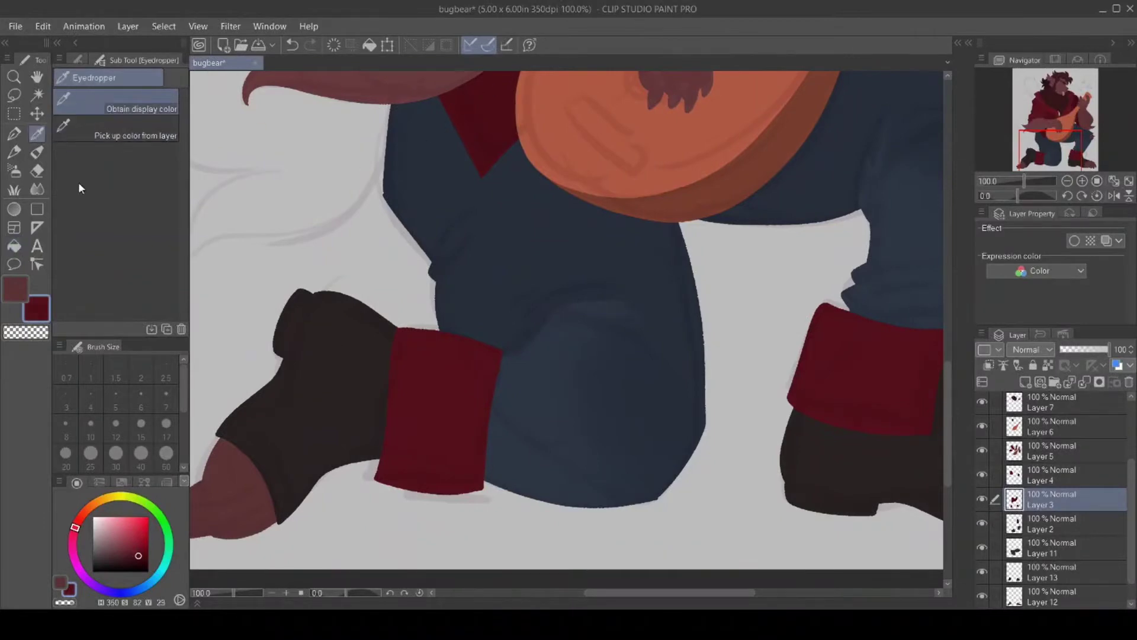
key(p)
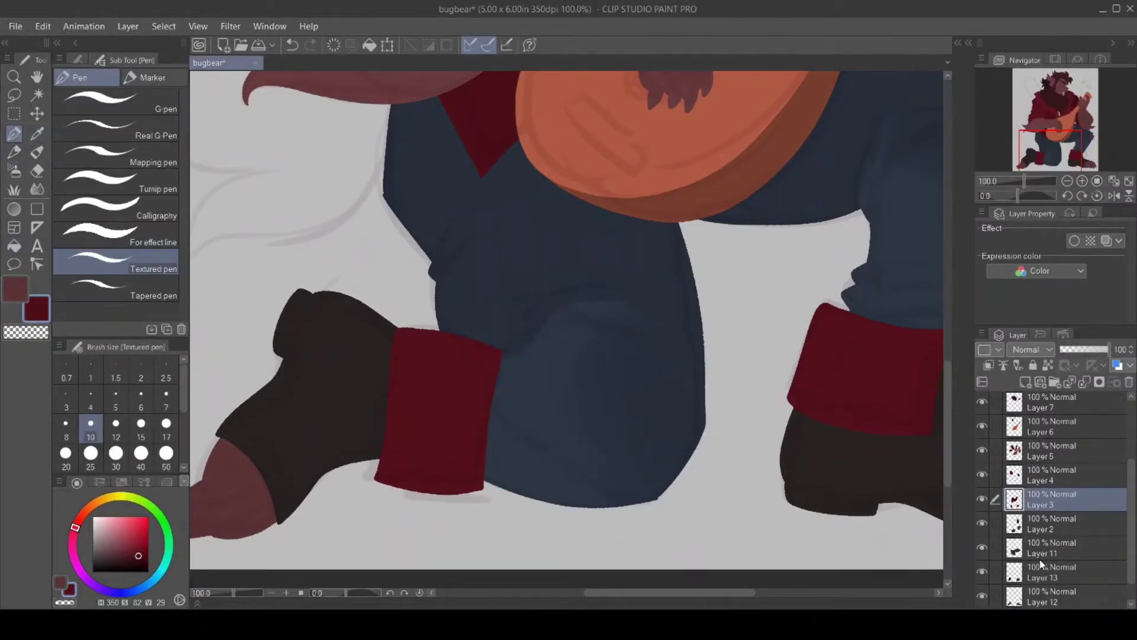
drag(728, 593, 780, 591)
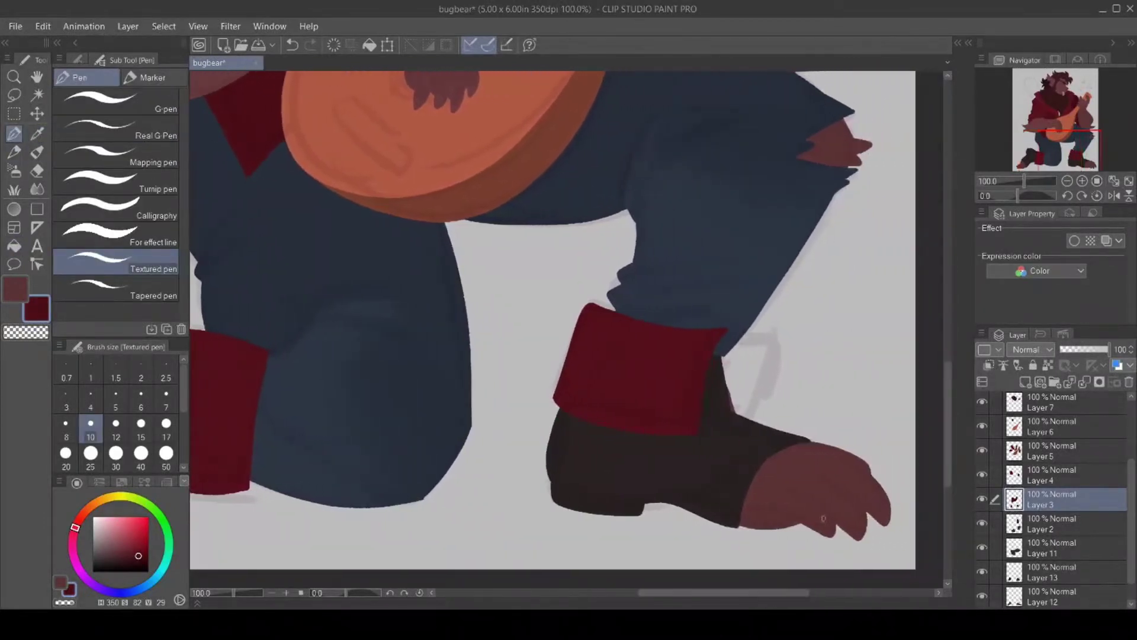
click(1042, 597)
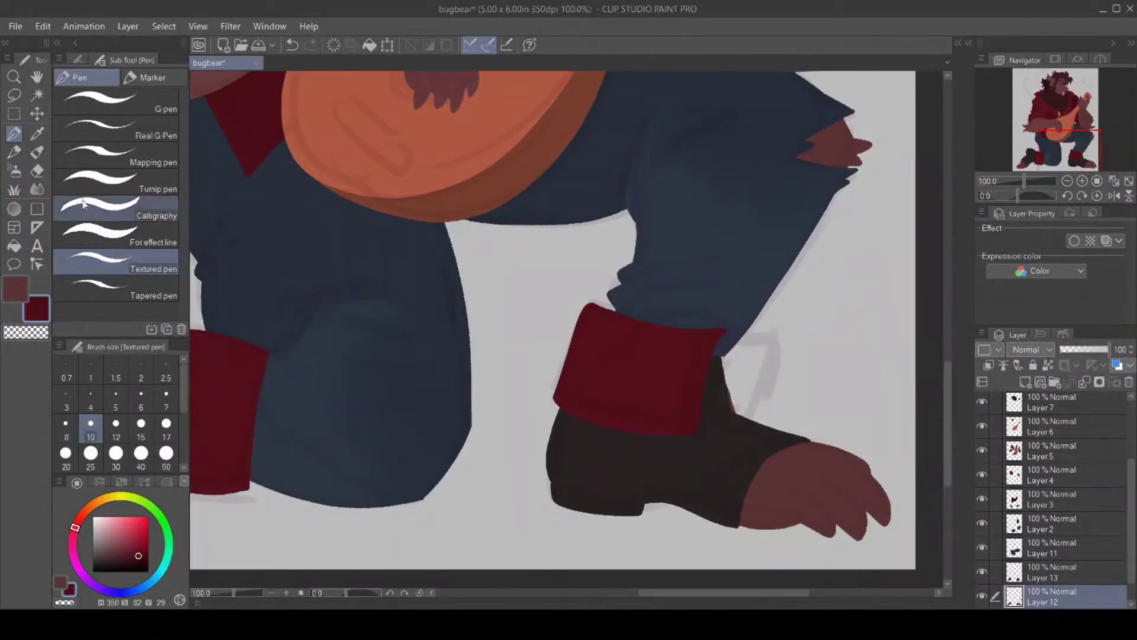
click(37, 171)
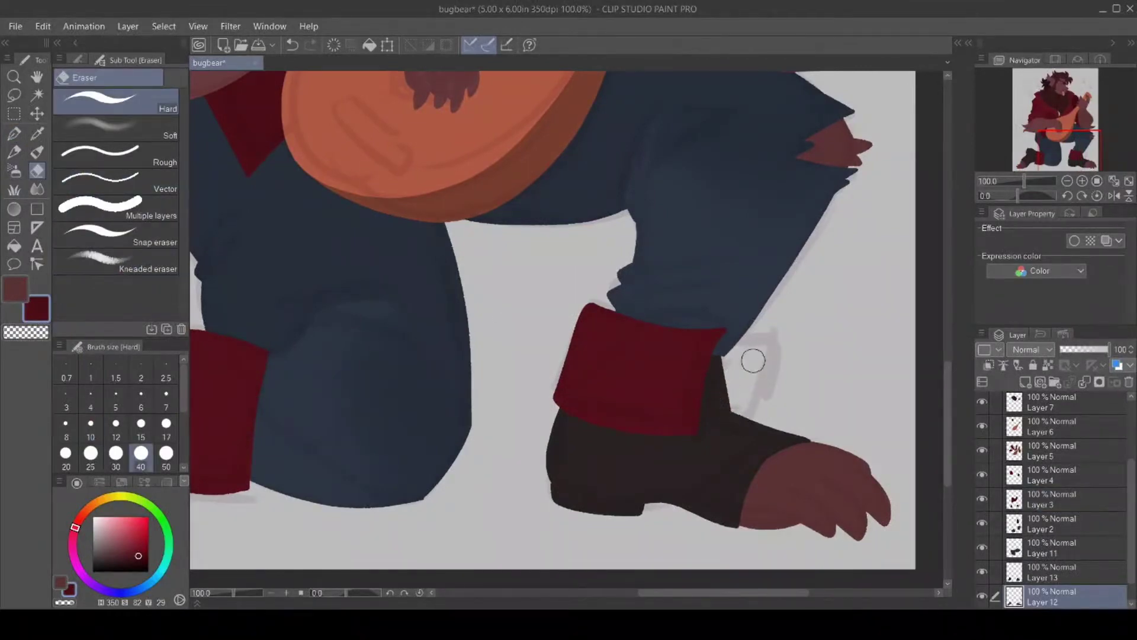
On a new layer just above Paper, outline the far side of the front ankle cuff and fill it with the deeper red.
scroll(1134, 562, down, 1)
click(1091, 598)
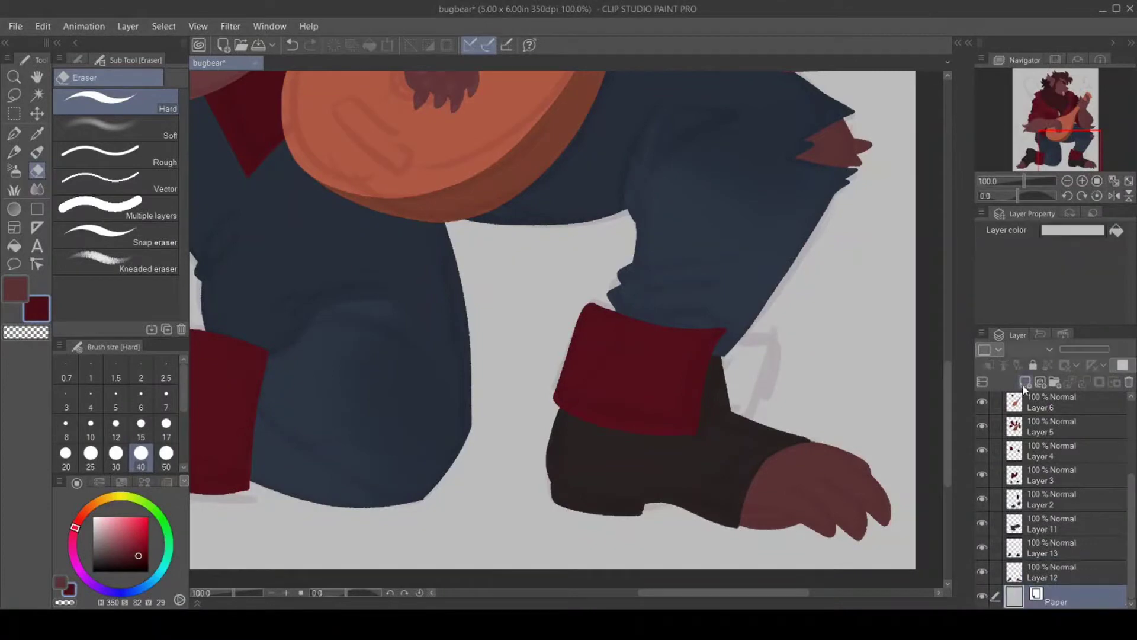
key(p)
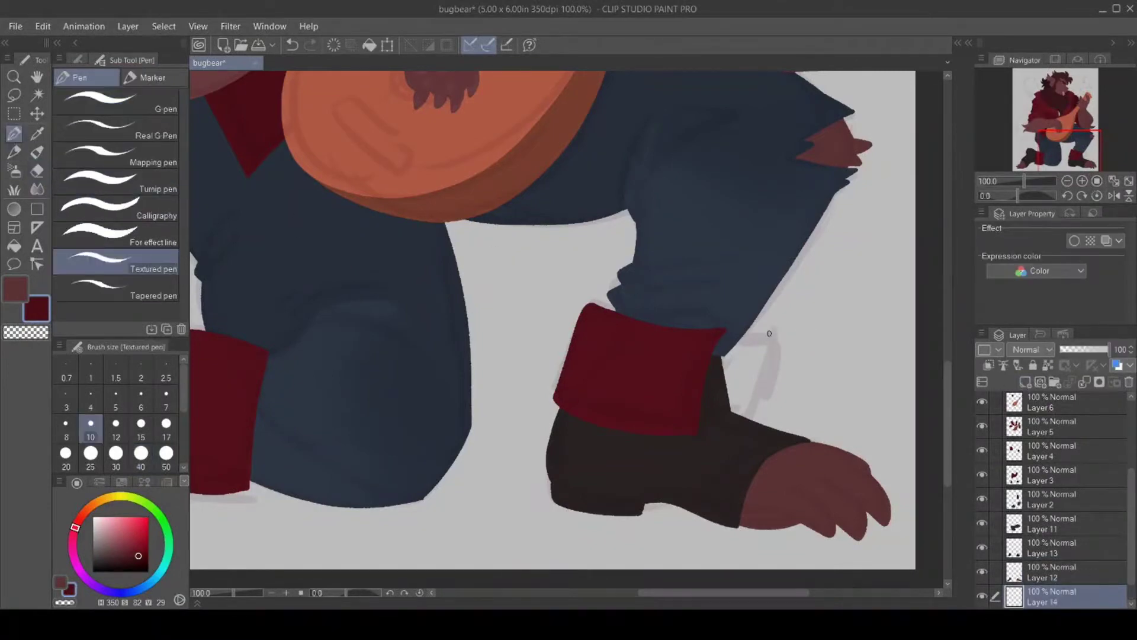
mouse_move(741, 332)
mouse_down()
mouse_move(753, 333)
mouse_move(756, 408)
mouse_move(735, 410)
mouse_up()
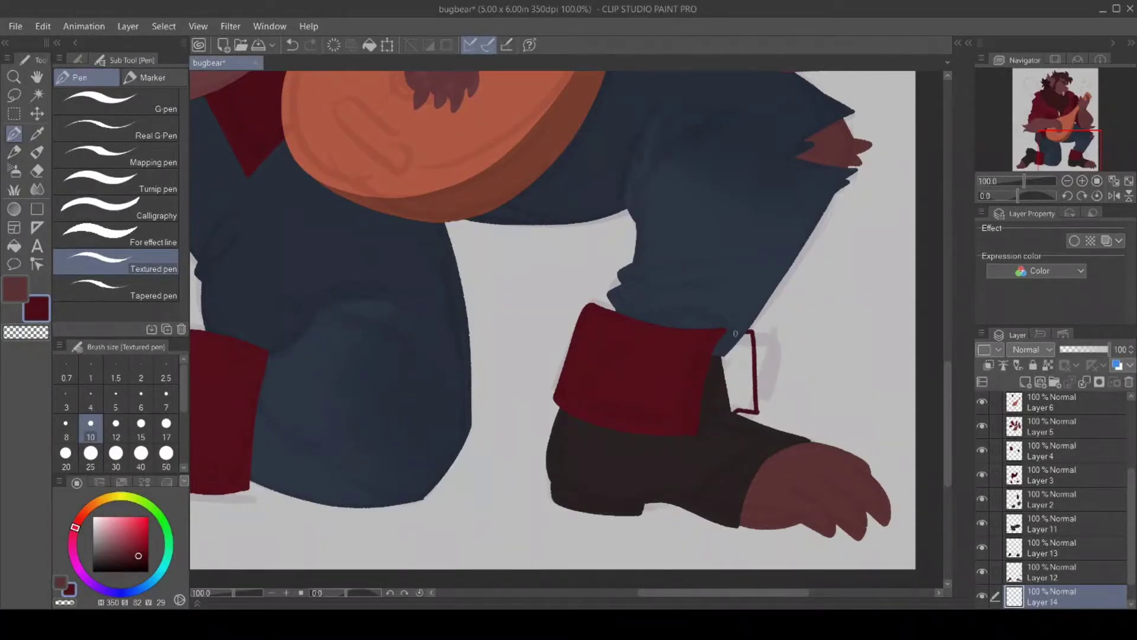
click(737, 375)
On Layer 14, outline the far edge beneath the kneeling leg's cuff and fill it with the deeper red.
drag(715, 584, 662, 586)
click(14, 133)
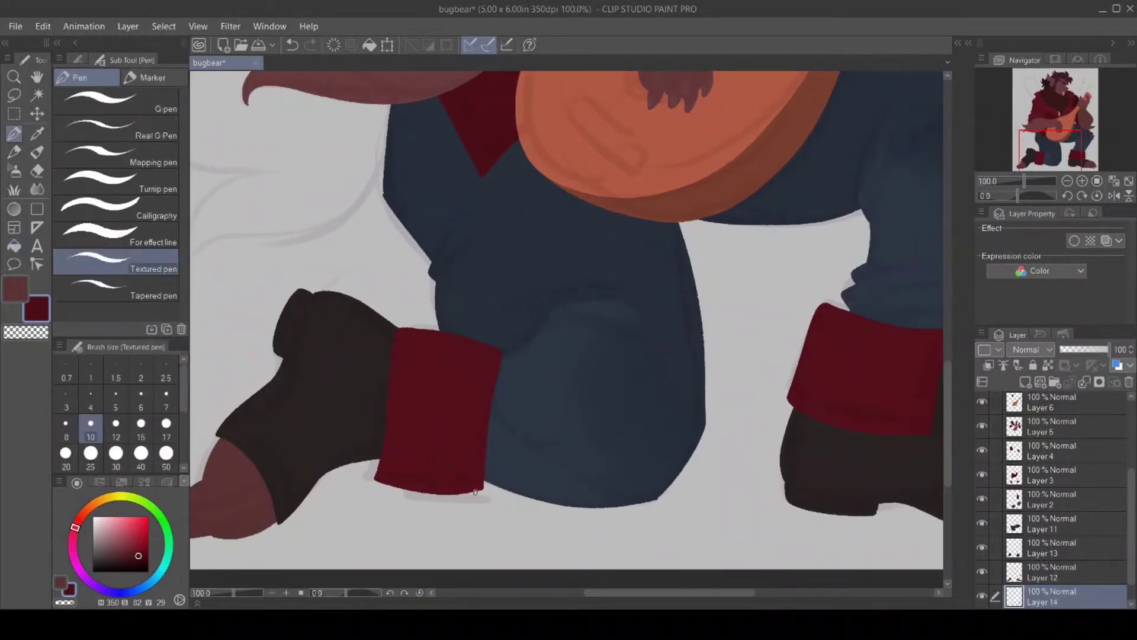
mouse_move(489, 485)
mouse_down()
mouse_move(487, 501)
mouse_move(392, 505)
mouse_move(385, 483)
mouse_up()
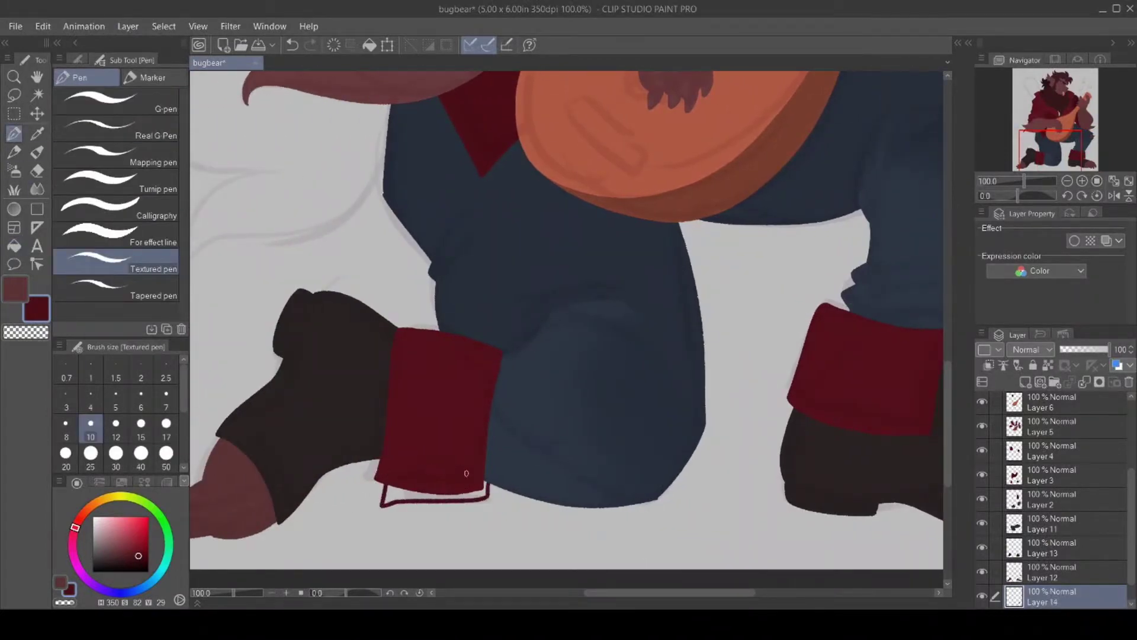
click(14, 246)
click(396, 489)
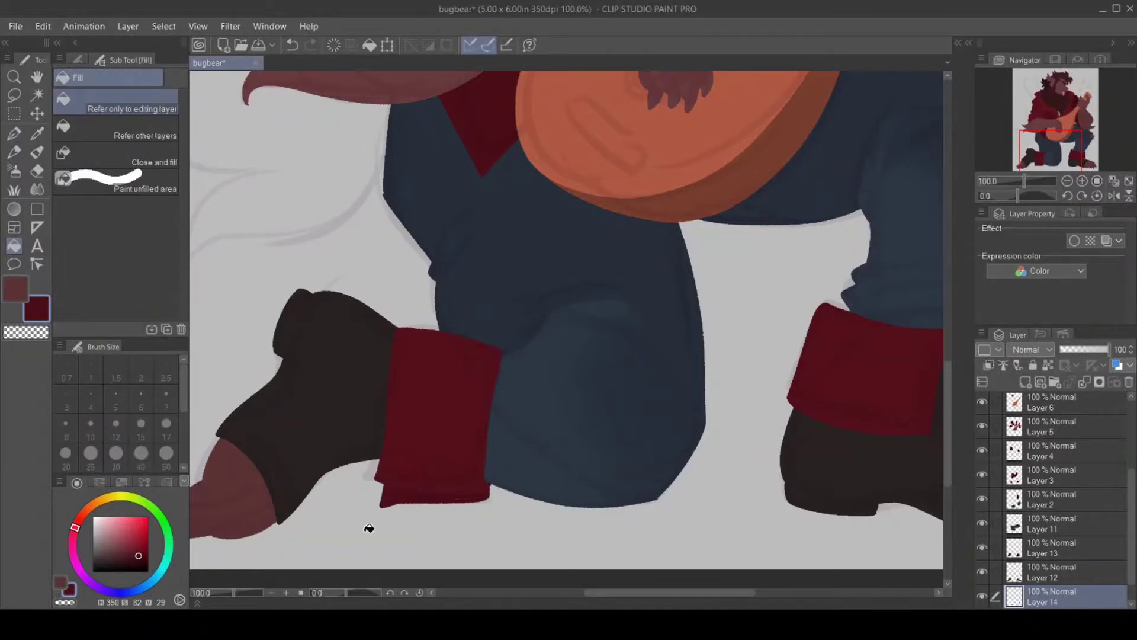
Make Layer 11 active and sample a near-black brown (H 0, S 14, V 20) from the front shoe for the pen.
drag(716, 592, 770, 594)
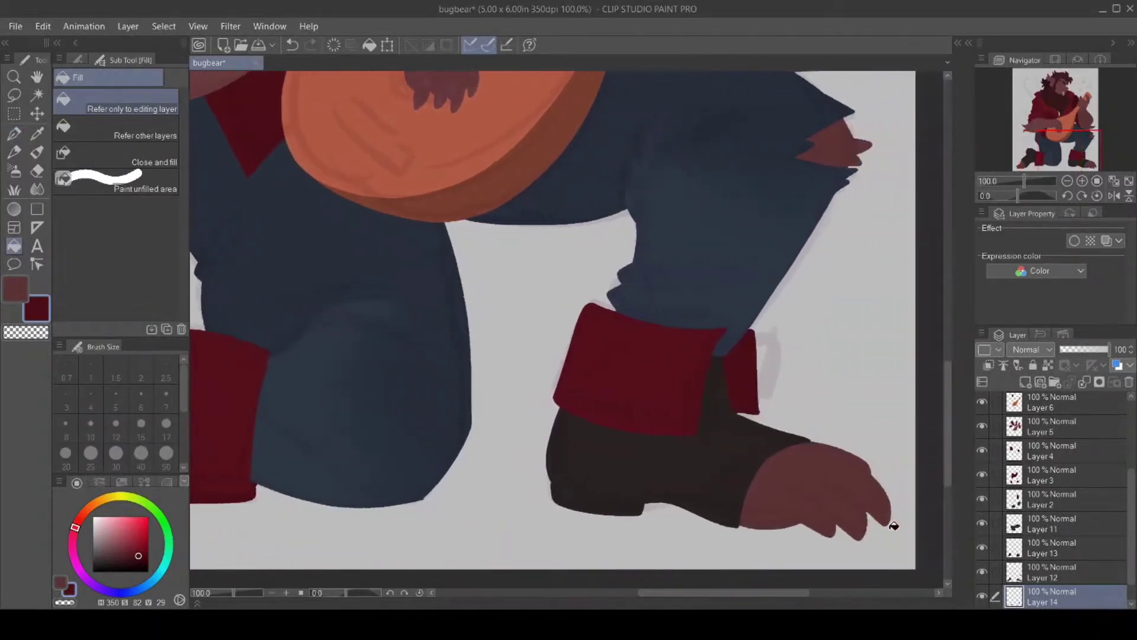
click(1065, 546)
click(1042, 527)
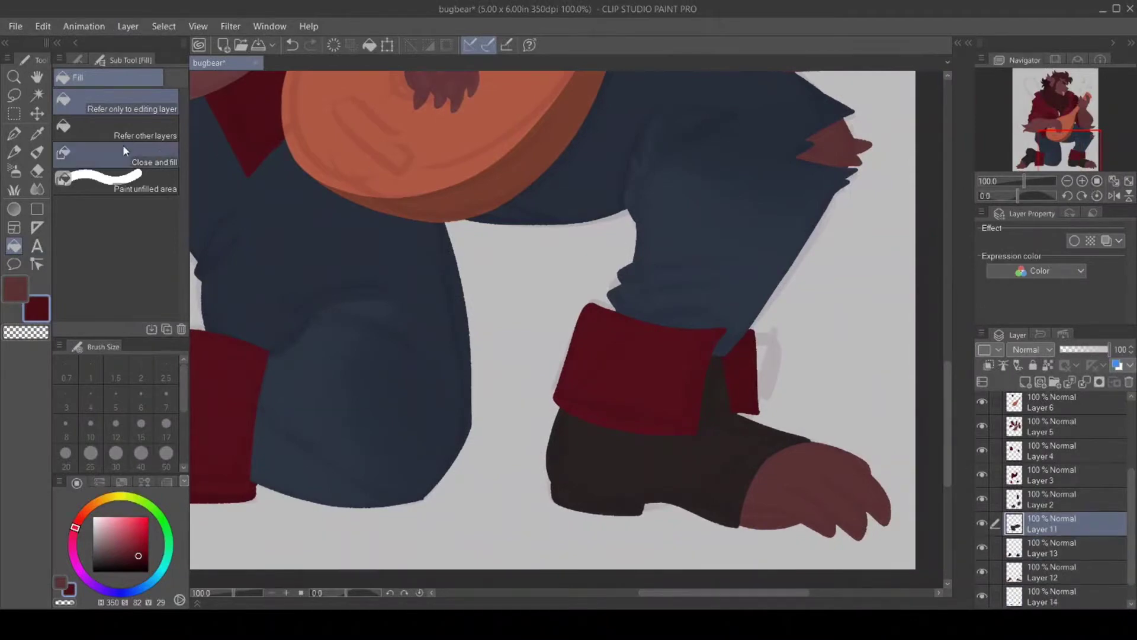
key(i)
click(684, 456)
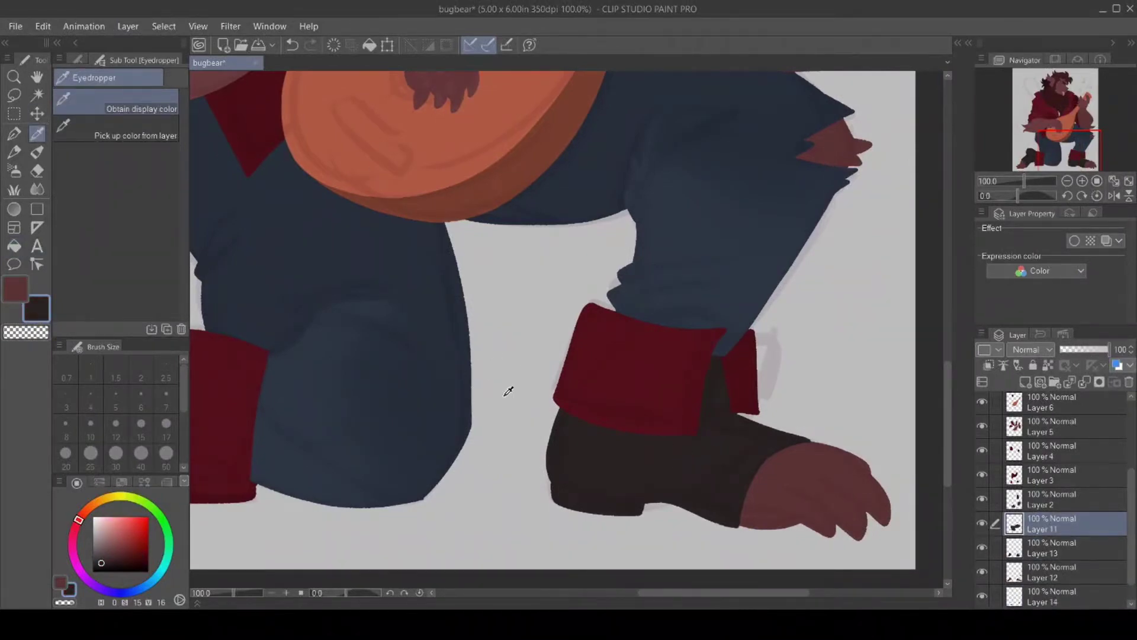
click(712, 371)
key(p)
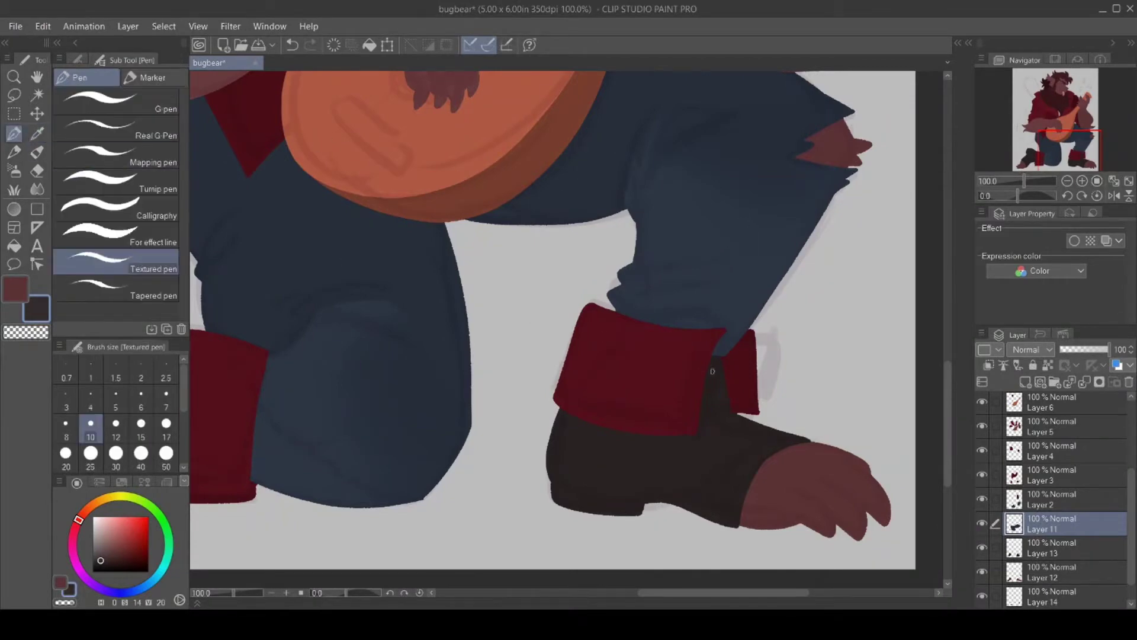
drag(737, 356, 751, 327)
drag(718, 419, 735, 362)
key(ctrl+z)
key(ctrl+z)
click(982, 474)
click(981, 474)
On a new layer above Layer 2, outline the inside opening of the front ankle cuff and fill it with the near-black brown.
click(1019, 496)
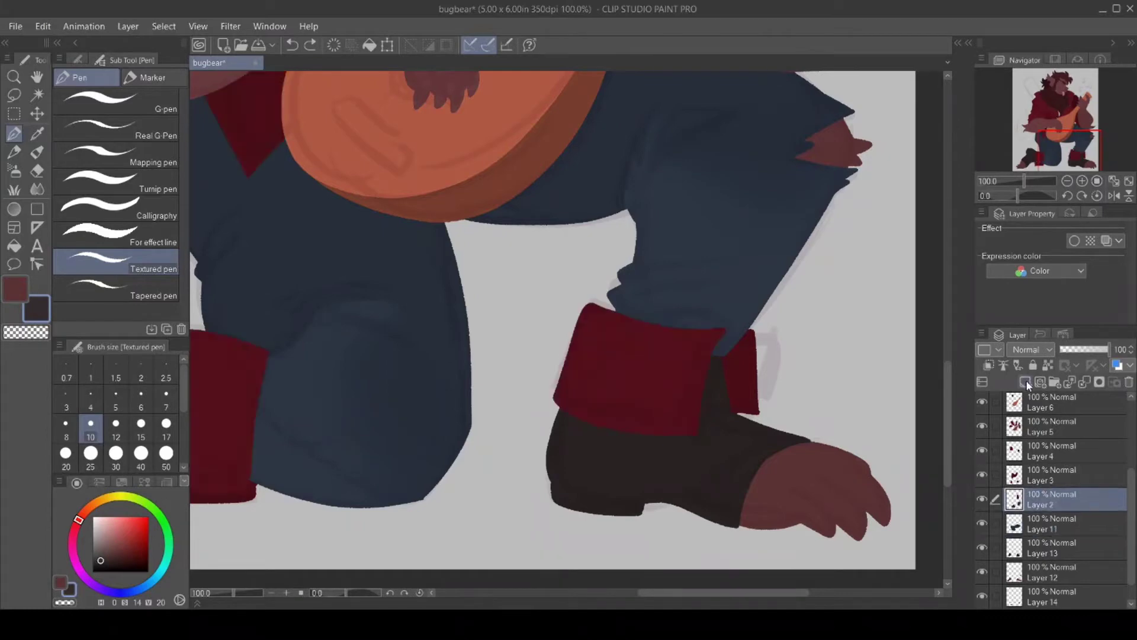
click(1025, 382)
drag(710, 309, 712, 413)
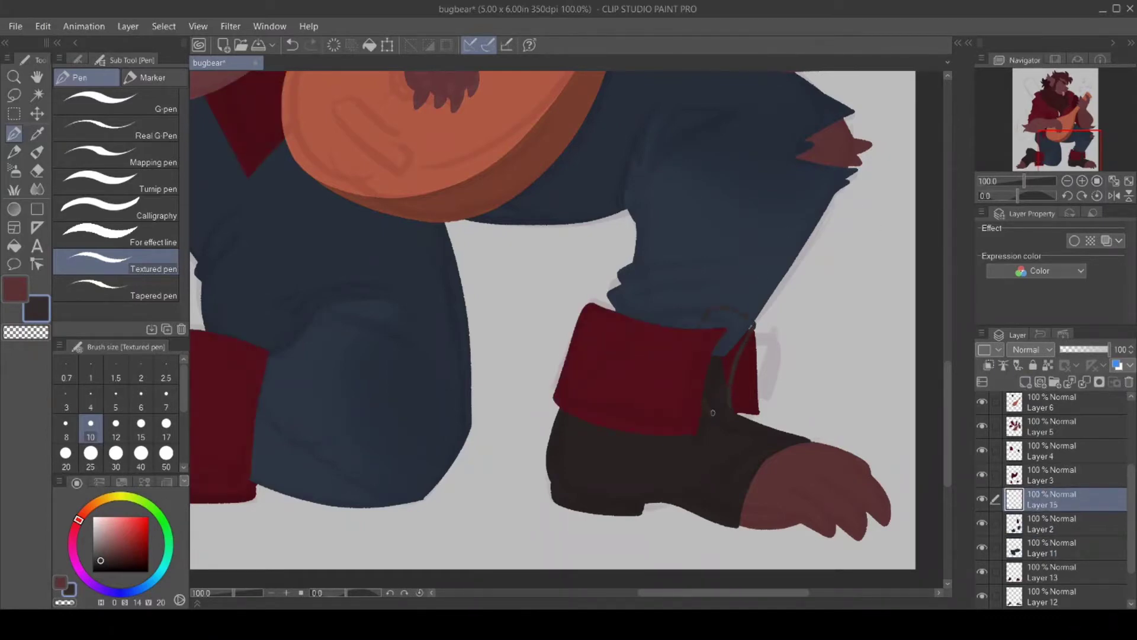
click(14, 246)
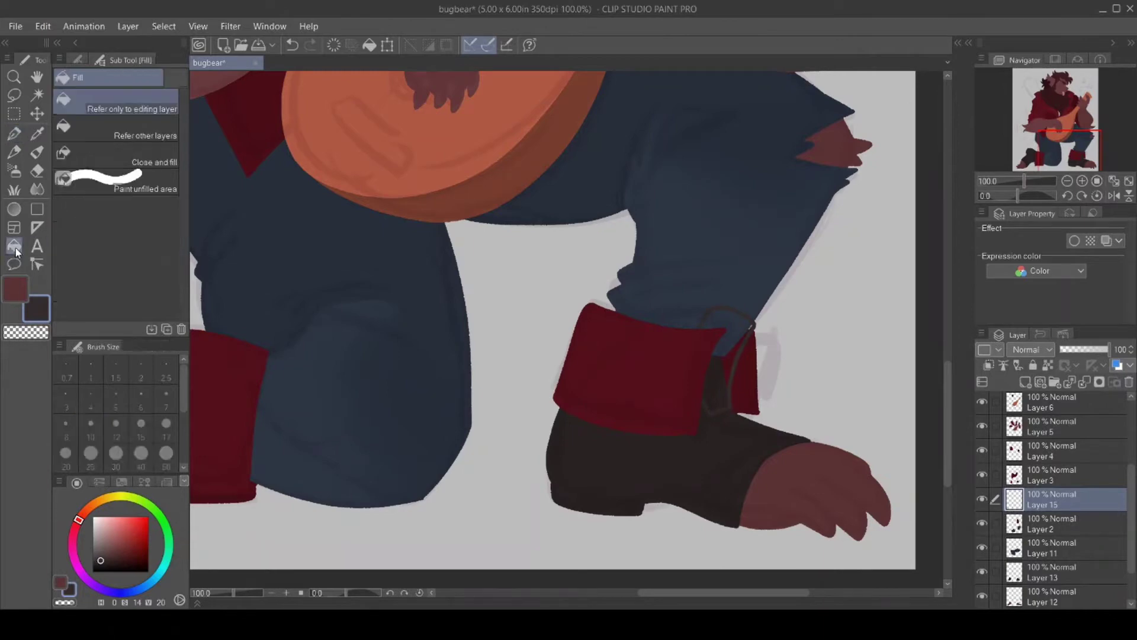
click(736, 349)
click(706, 367)
On Layer 15, paint the inside opening of the kneeling leg's cuff where it meets the trousers in near-black brown.
drag(741, 594, 642, 593)
click(15, 134)
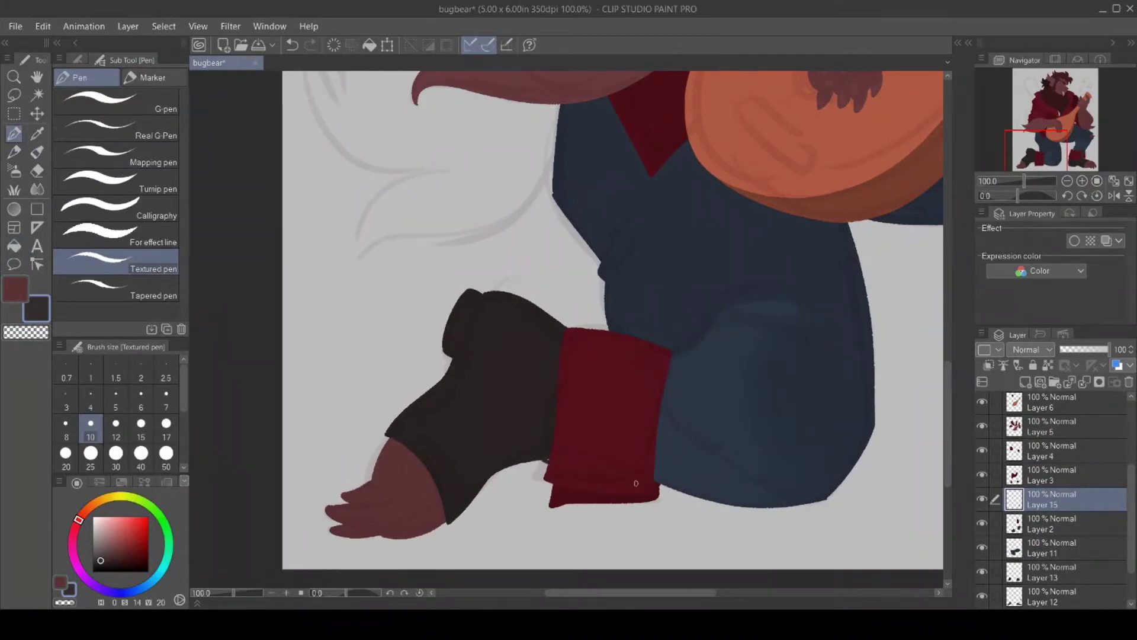
drag(654, 497, 668, 487)
click(14, 246)
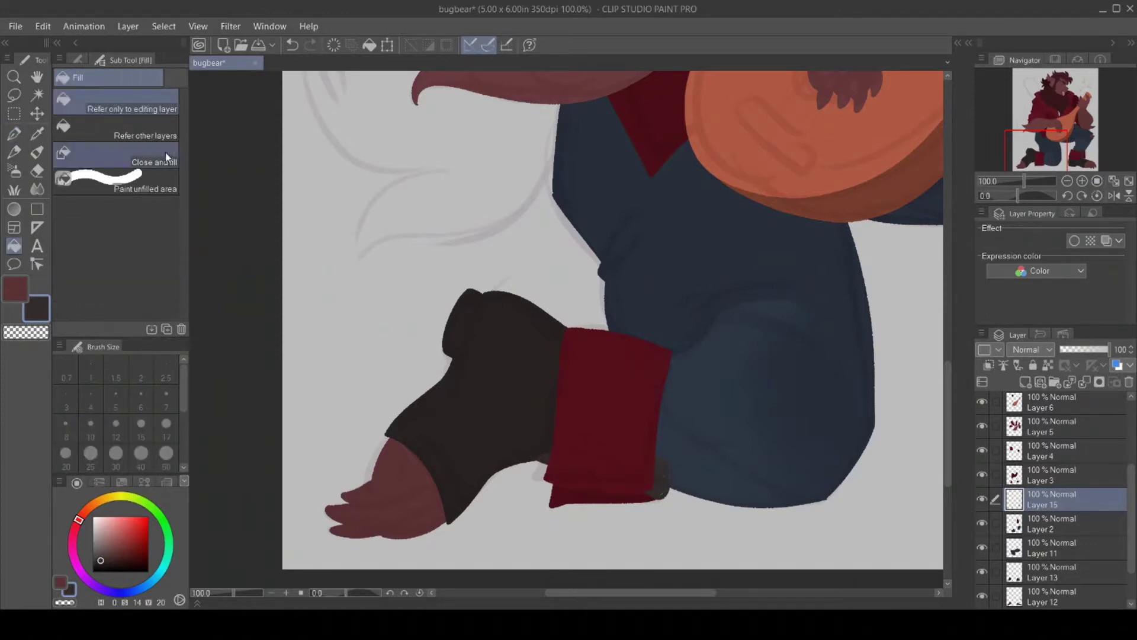
Hide the sketch layer, sample the darkest hair brown (H 353, S 61, V 16) beside the ear, and show the sketch again.
click(13, 77)
click(482, 450)
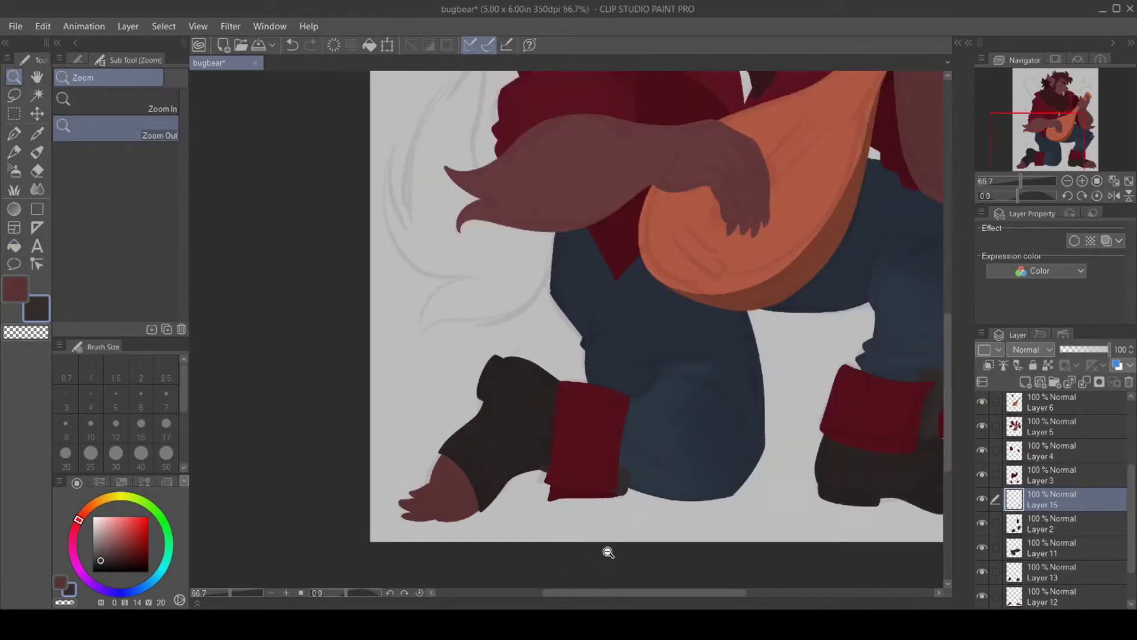
click(607, 548)
drag(654, 592, 682, 592)
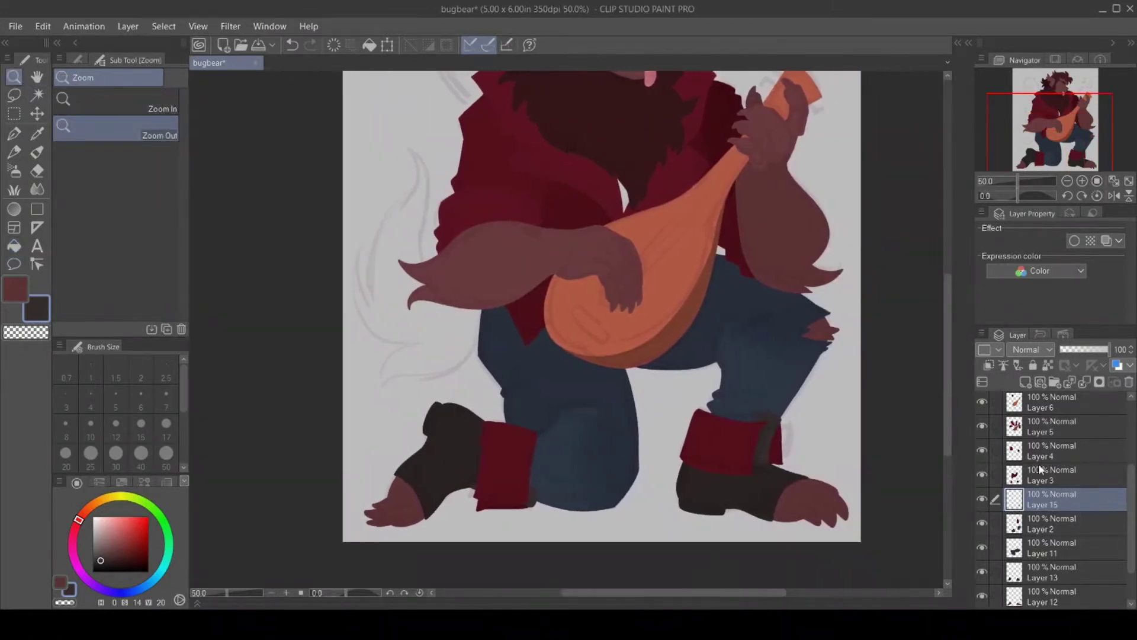
scroll(995, 403, up, 3)
click(981, 404)
drag(950, 408, 951, 346)
click(35, 134)
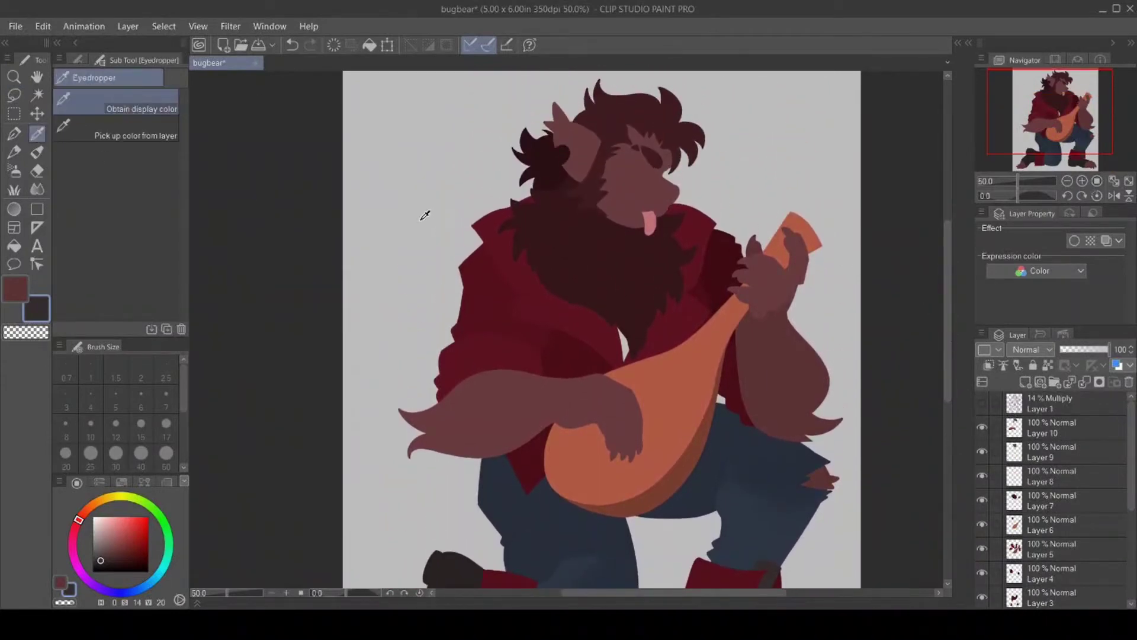
click(560, 152)
click(982, 405)
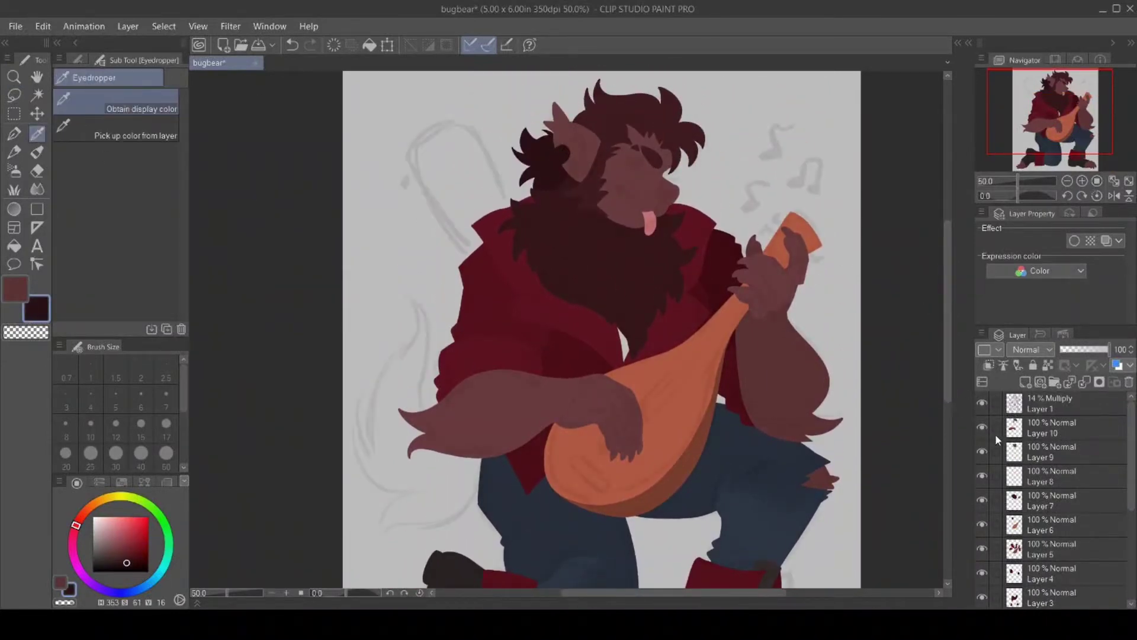
On Layer 12, outline the curved tail with its pointed fur tufts behind the body and fill it with the dark hair brown.
drag(1131, 471, 1128, 574)
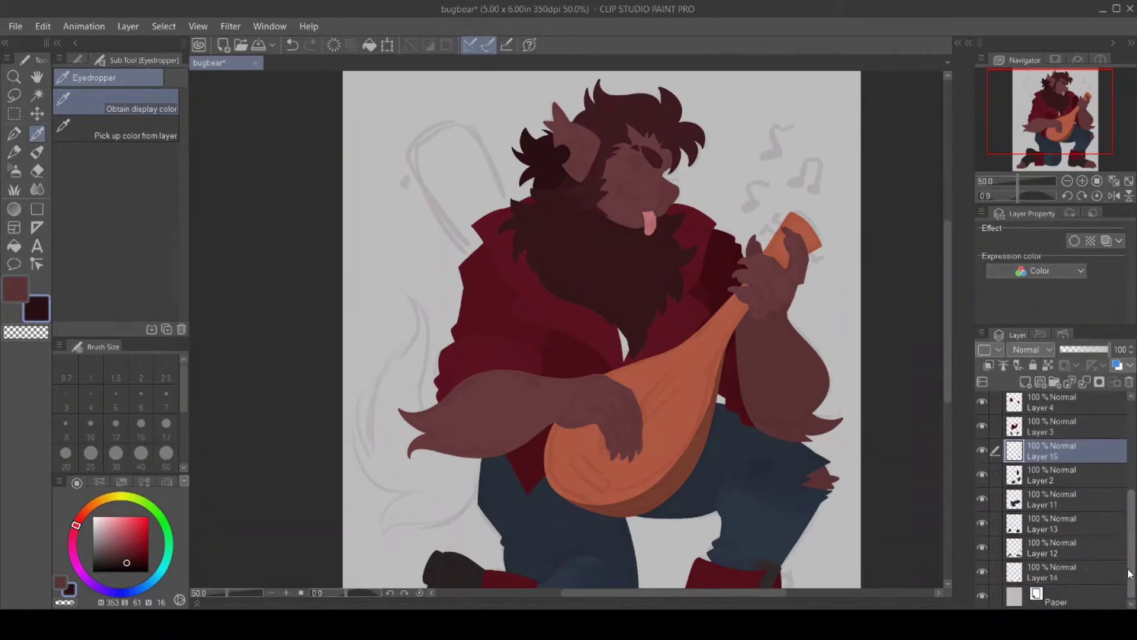
click(1048, 549)
key(p)
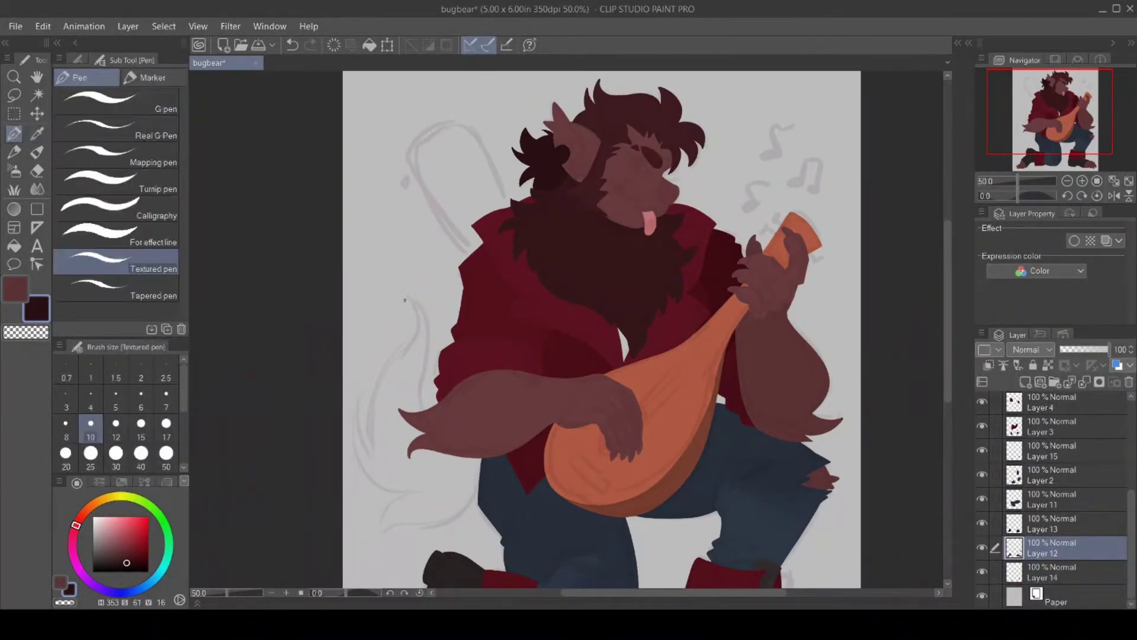
mouse_move(406, 294)
mouse_down()
mouse_move(430, 330)
mouse_move(420, 383)
mouse_move(423, 409)
mouse_up()
mouse_move(407, 294)
mouse_down()
mouse_move(398, 351)
mouse_move(408, 342)
mouse_move(375, 373)
mouse_move(371, 447)
mouse_up()
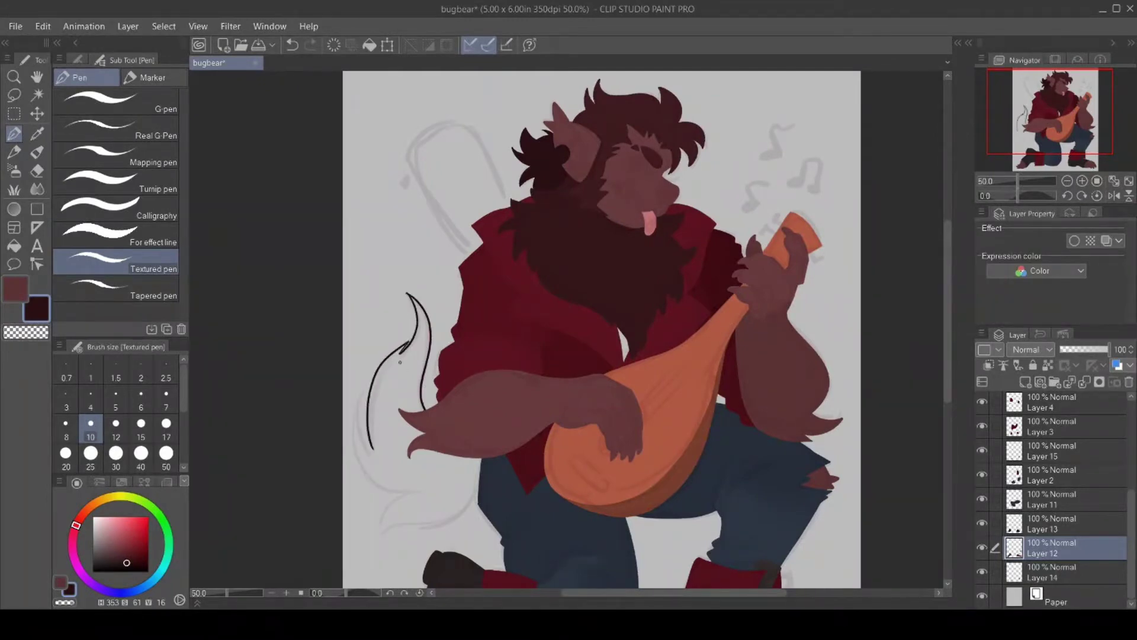
drag(362, 392, 367, 441)
mouse_move(363, 391)
mouse_down()
mouse_move(348, 442)
mouse_move(399, 492)
mouse_move(384, 508)
mouse_move(382, 542)
mouse_move(391, 525)
mouse_move(479, 493)
mouse_up()
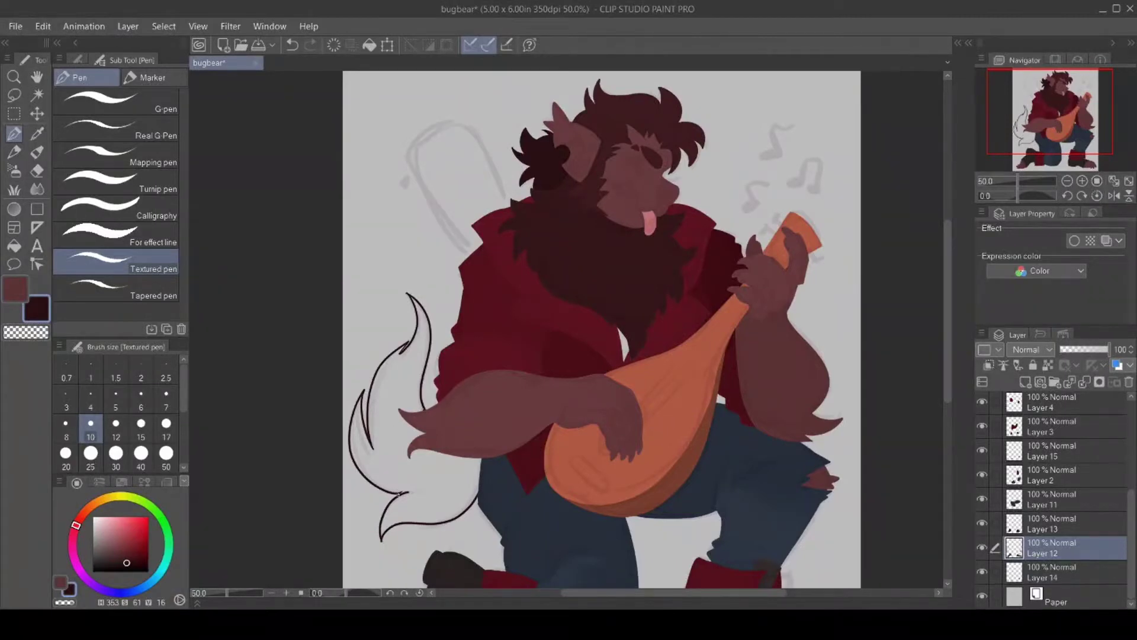
click(14, 245)
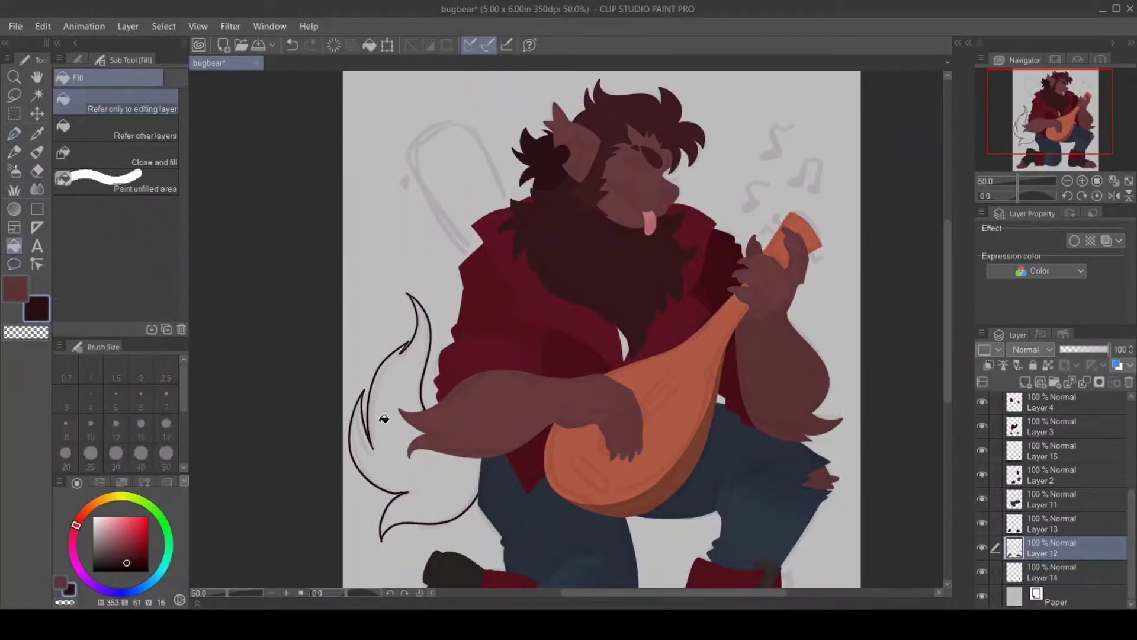
click(390, 429)
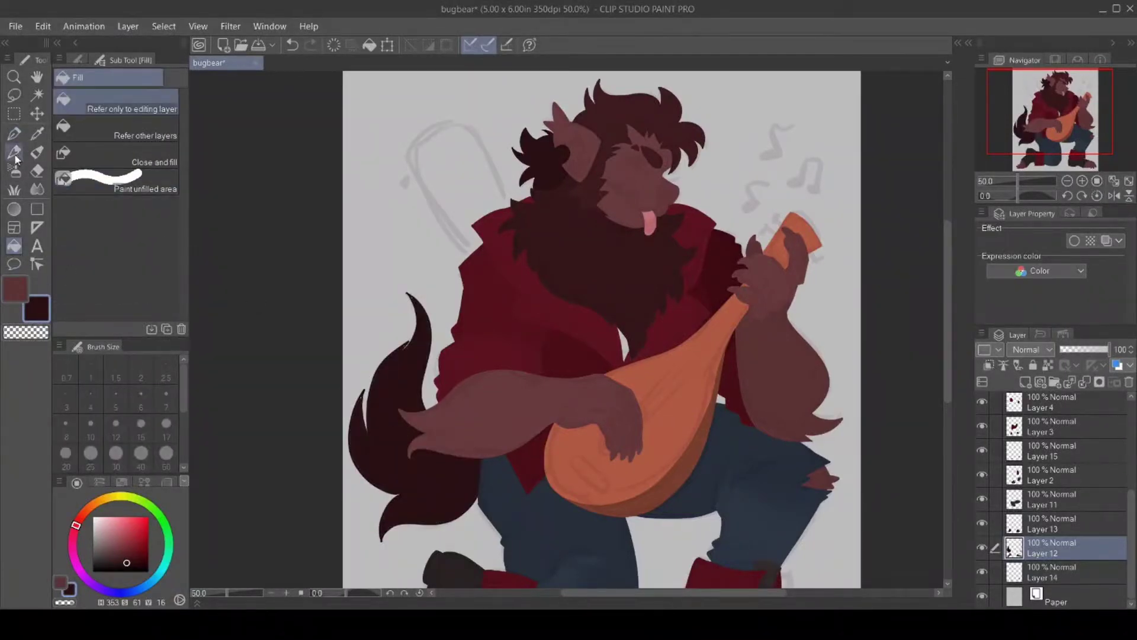
On Layer 12, outline the instrument case behind the shoulder in near-black (S 0, V 9) and fill it.
click(14, 134)
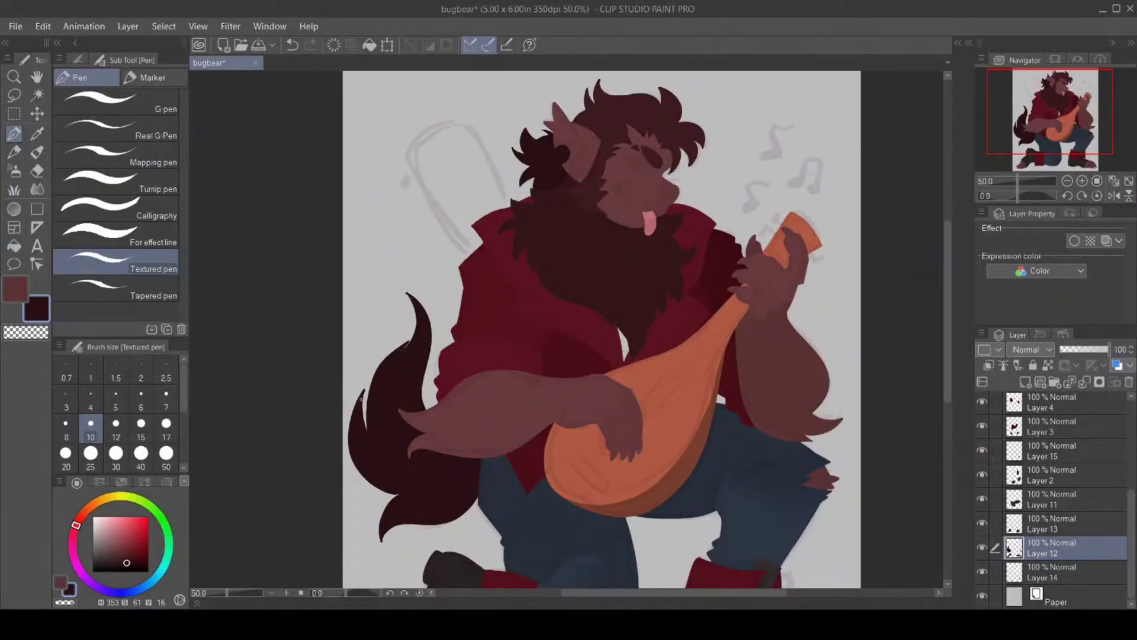
click(26, 332)
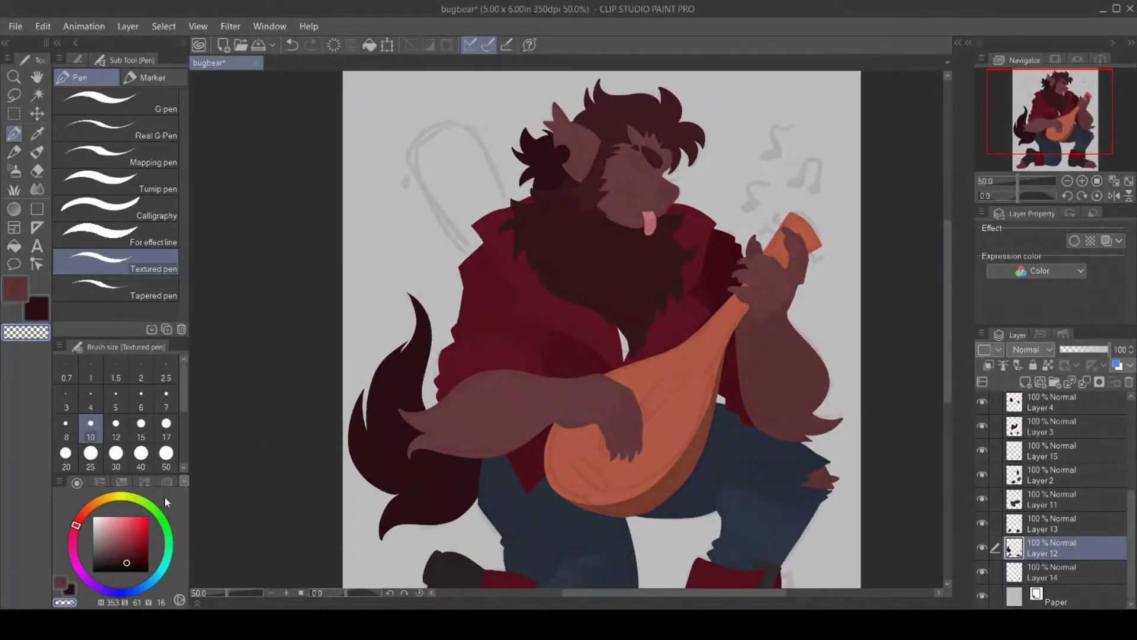
click(93, 564)
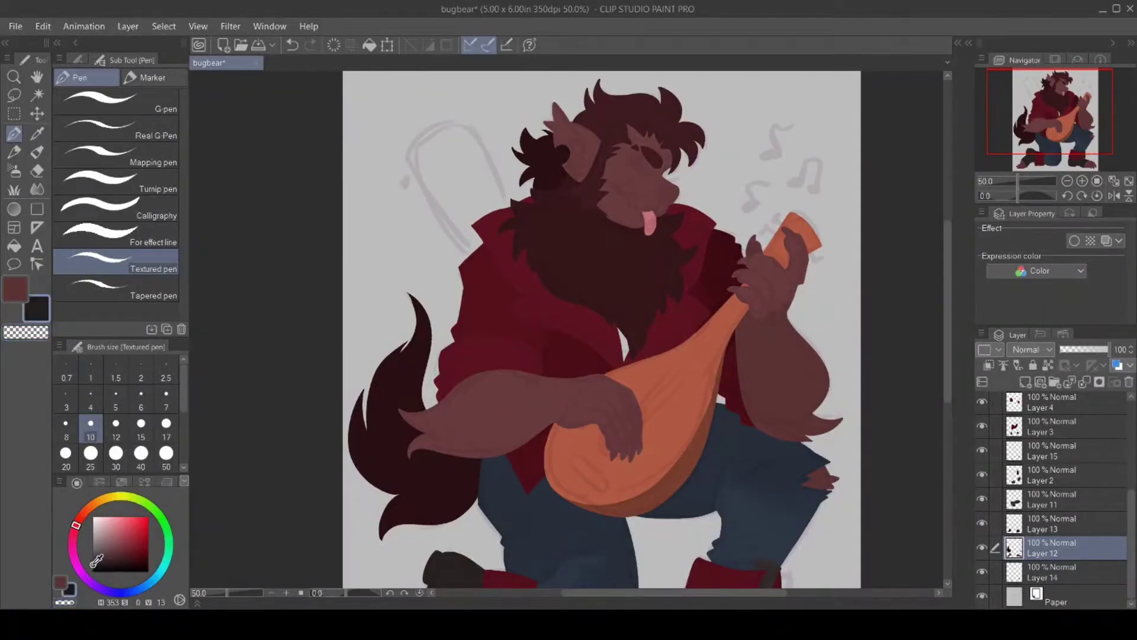
click(93, 567)
mouse_move(451, 121)
mouse_down()
mouse_move(409, 141)
mouse_move(410, 165)
mouse_move(471, 254)
mouse_up()
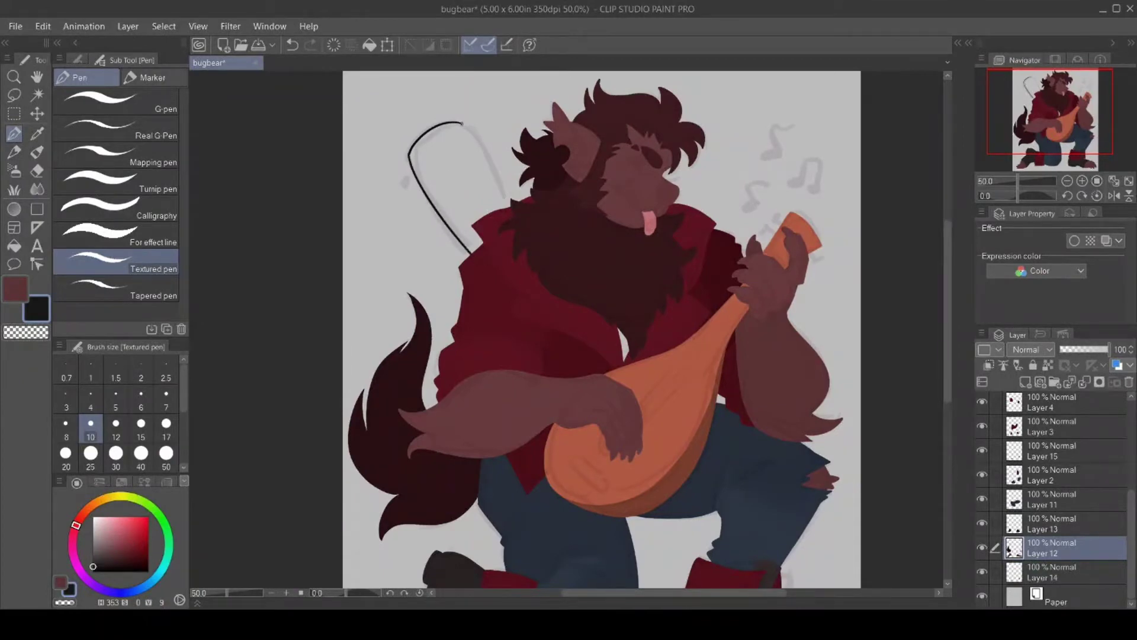
drag(461, 124, 504, 210)
click(13, 246)
click(475, 186)
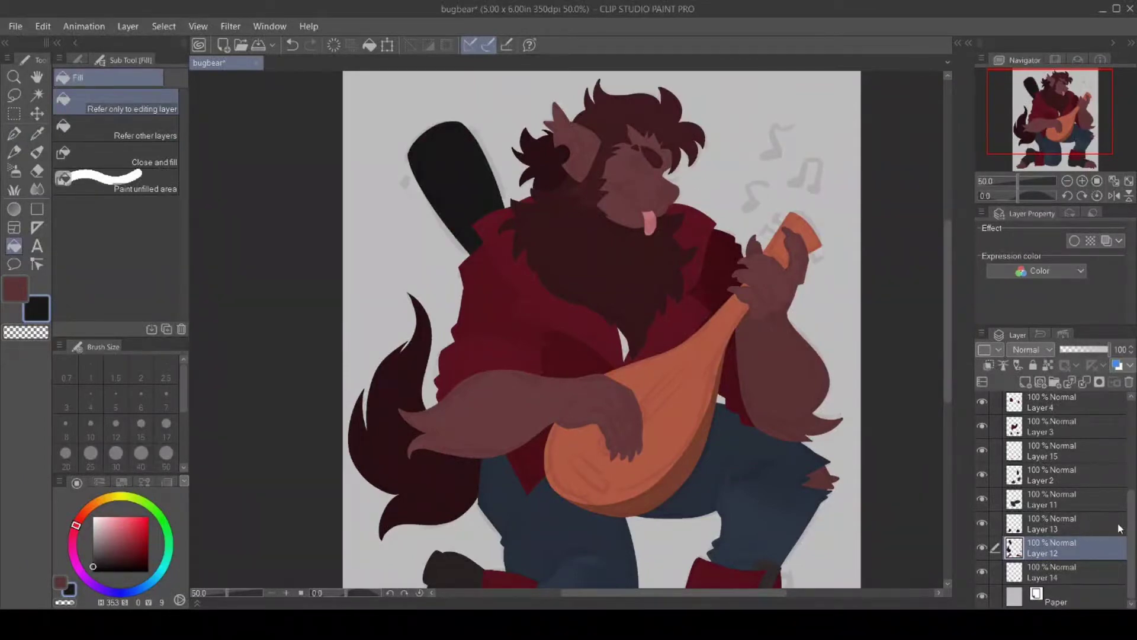
On a new layer above Layer 4, outline the case's strap running diagonally across the chest and fill it with near-black (V 12).
scroll(1131, 525, up, 2)
click(982, 466)
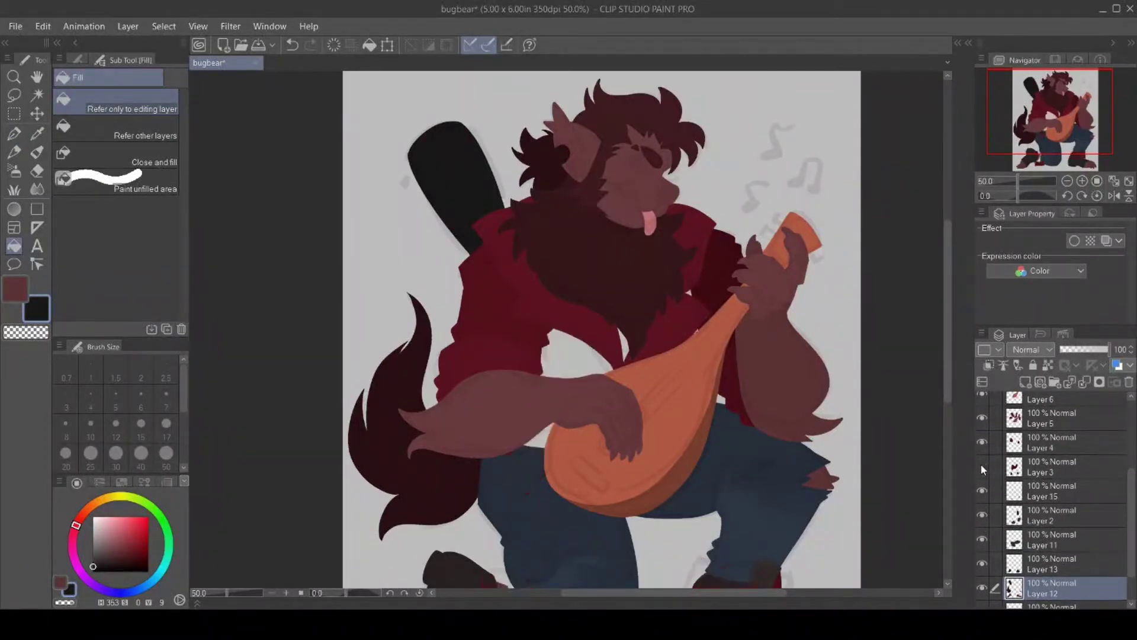
click(982, 466)
click(982, 442)
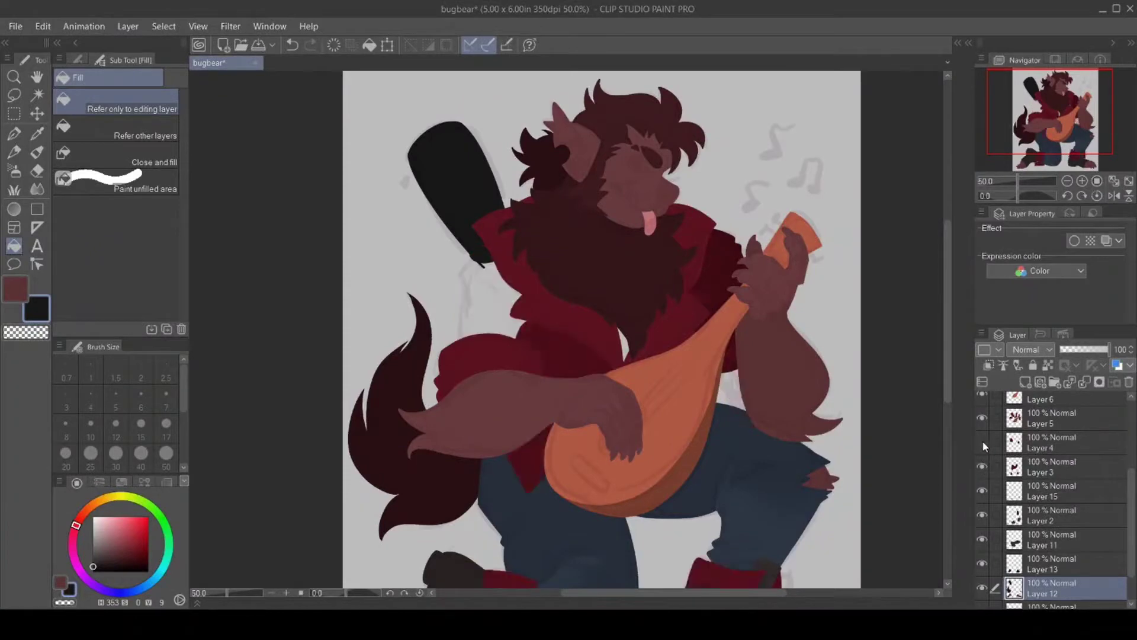
click(982, 442)
click(1043, 443)
click(1025, 381)
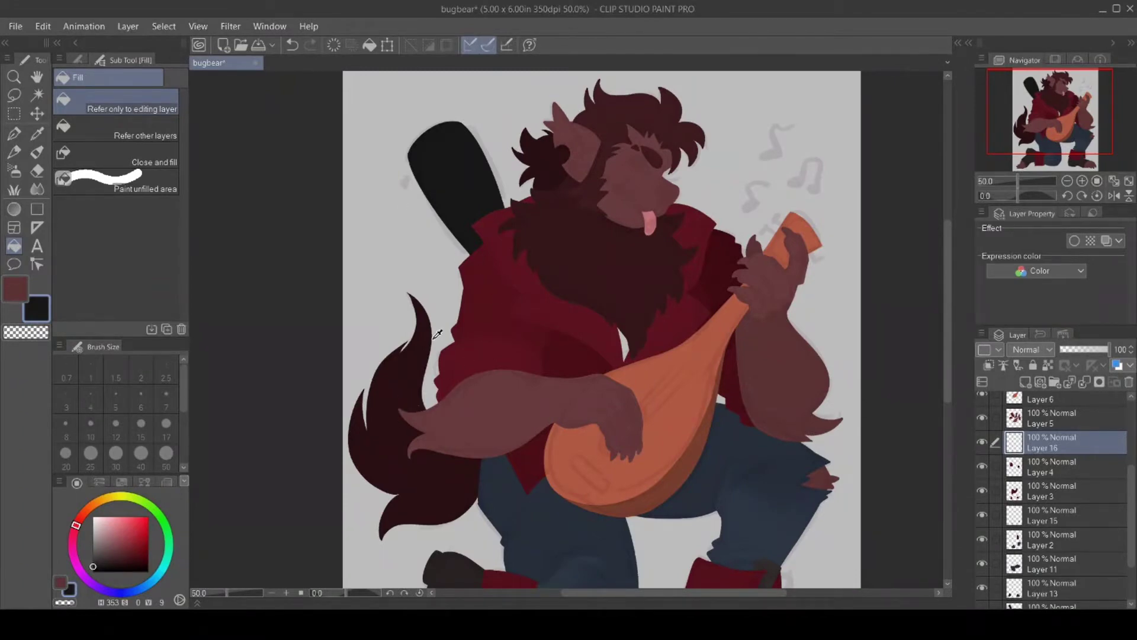
click(13, 133)
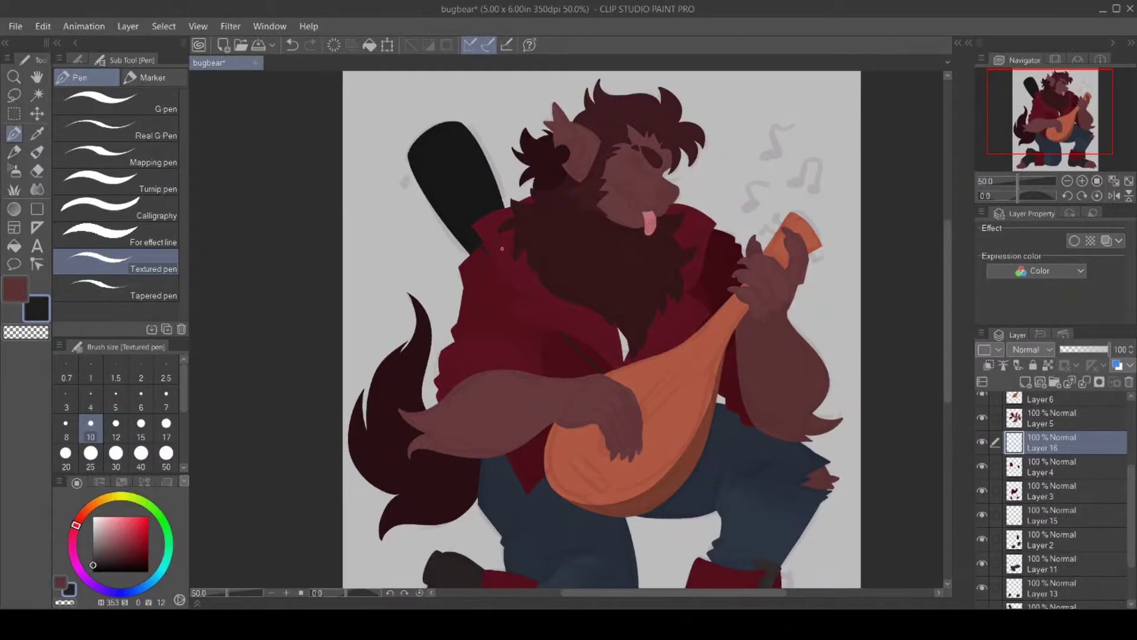
click(14, 245)
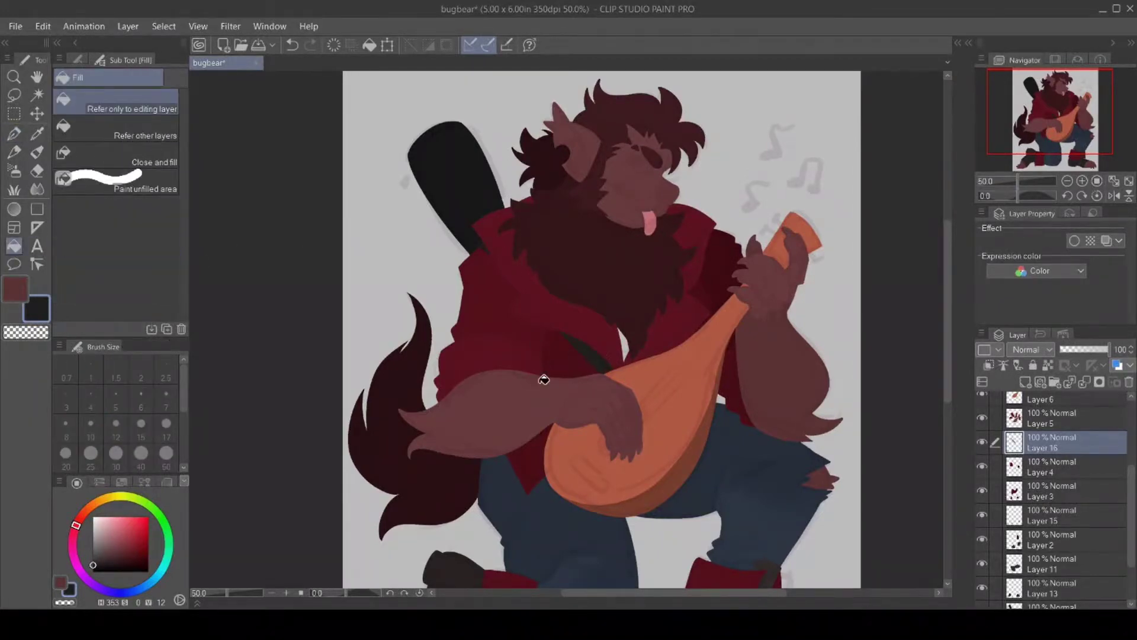
On Layer 12, add the small clasp beside the case in grey (V 61) and, with transparent pixels locked, a thin highlight along the case's outer edge.
click(13, 134)
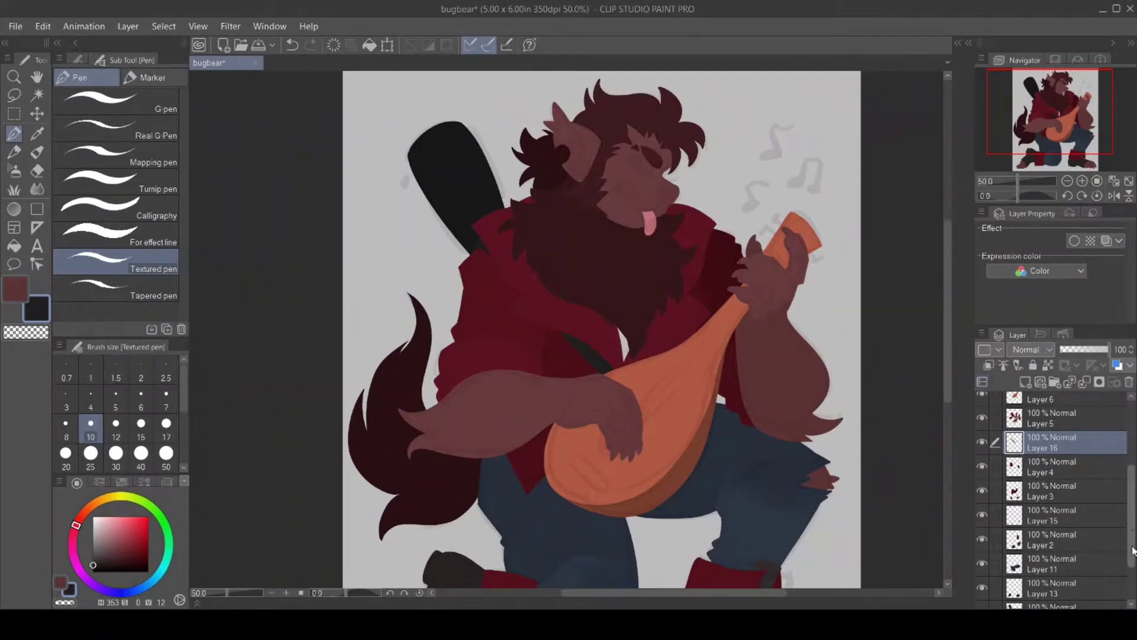
scroll(1073, 563, down, 3)
click(1060, 547)
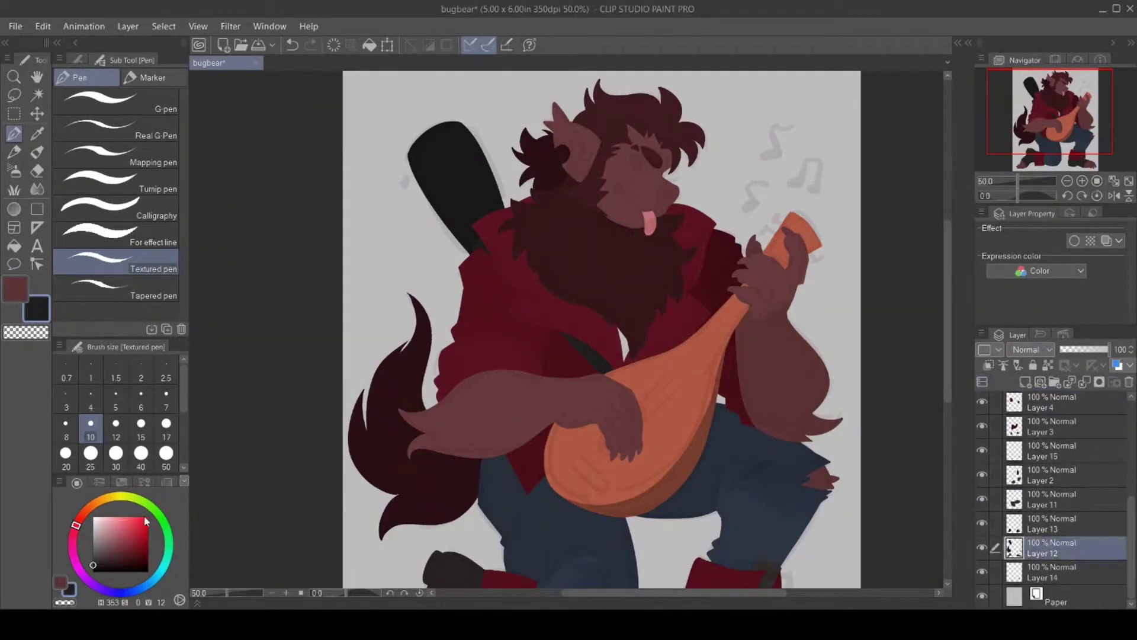
click(93, 538)
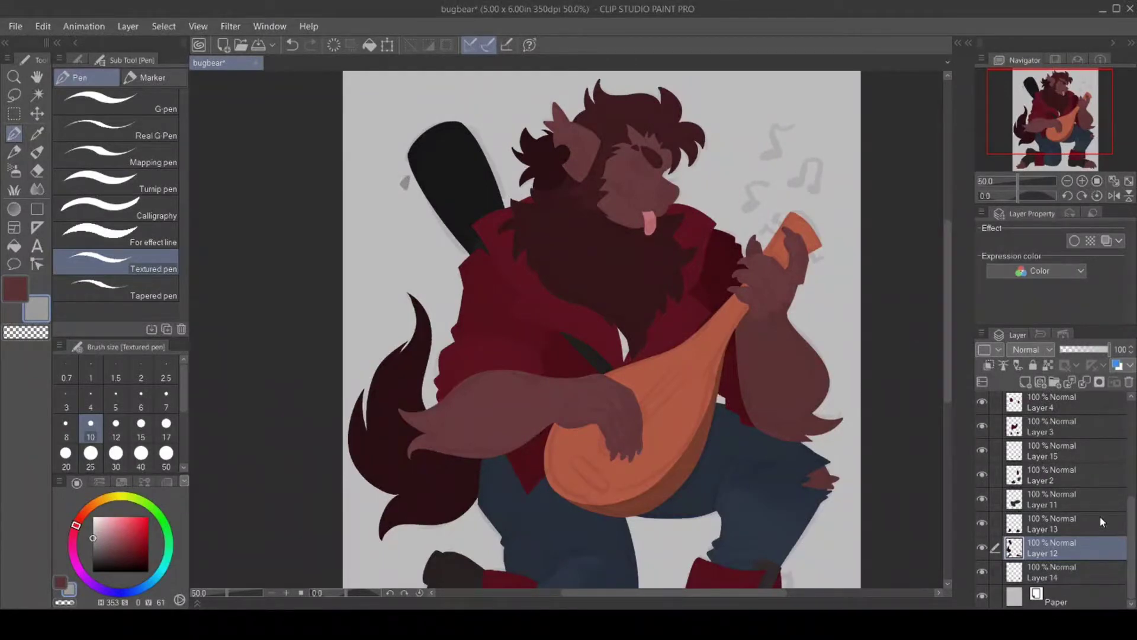
click(1048, 365)
mouse_move(450, 122)
mouse_down()
mouse_move(414, 154)
mouse_move(456, 229)
mouse_up()
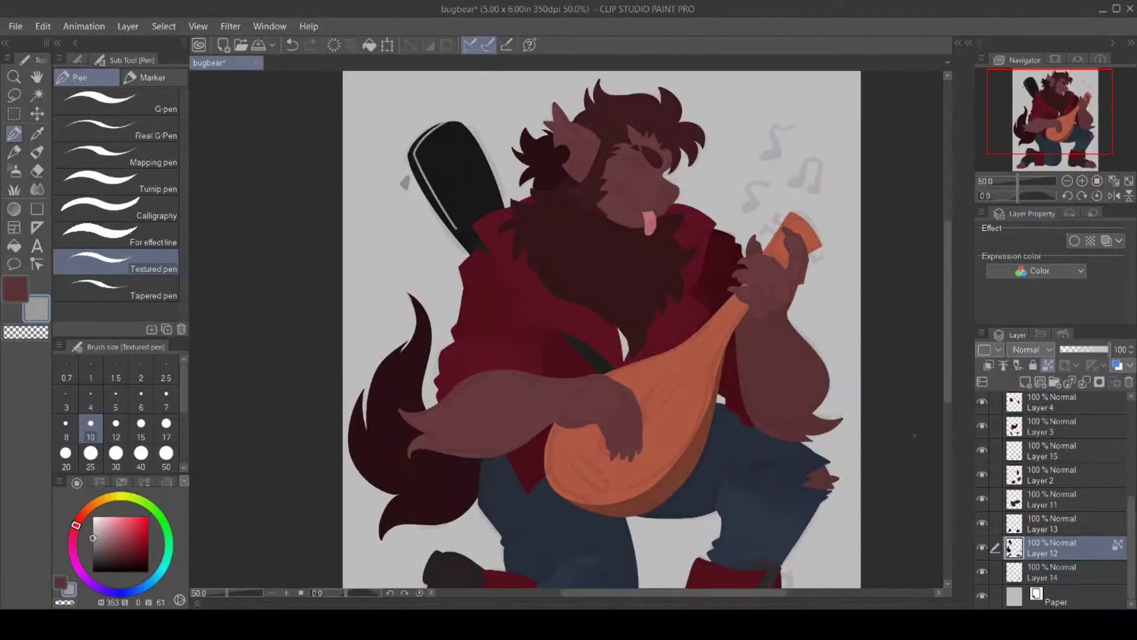
Hide the sketch on Layer 1 and check the flat colours on the figure's lower half.
scroll(1094, 438, up, 5)
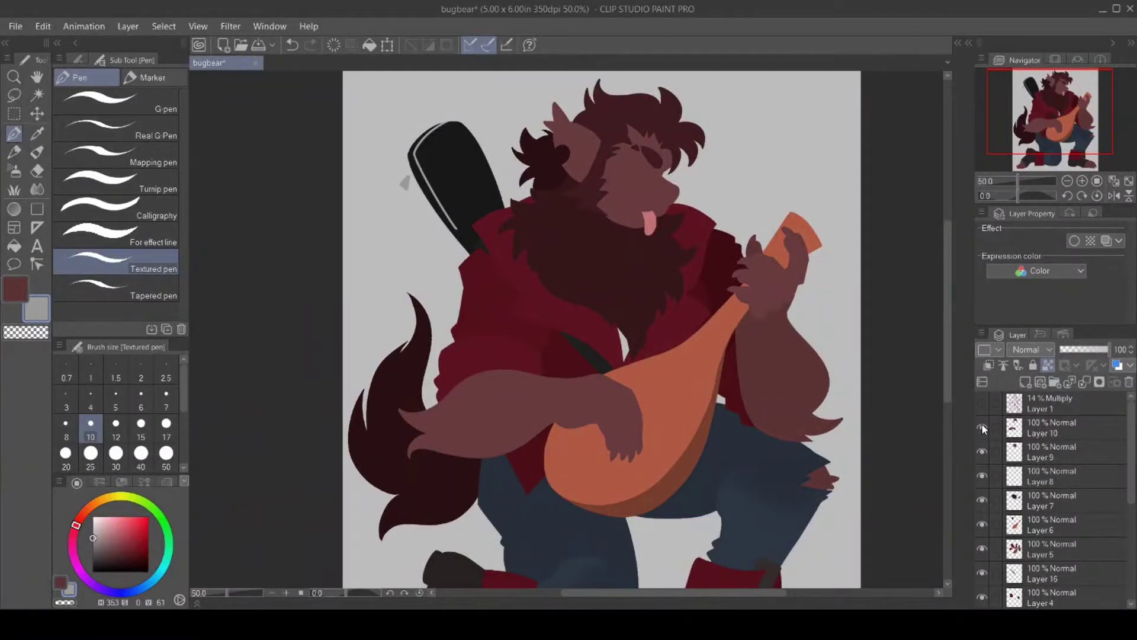
drag(947, 378, 946, 428)
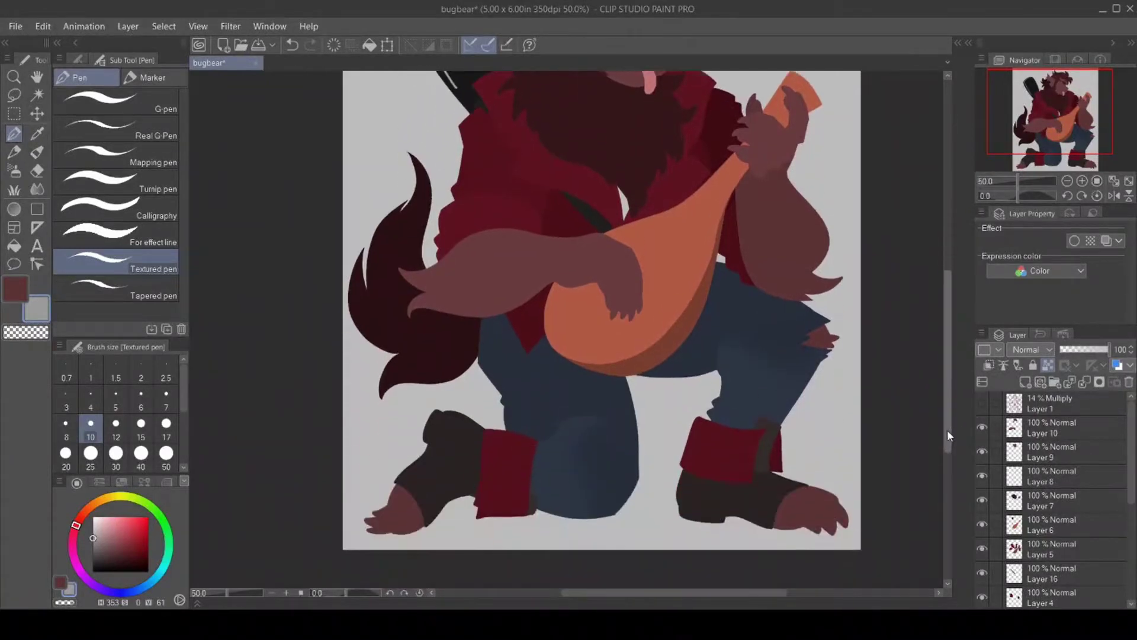
scroll(947, 433, up, 1)
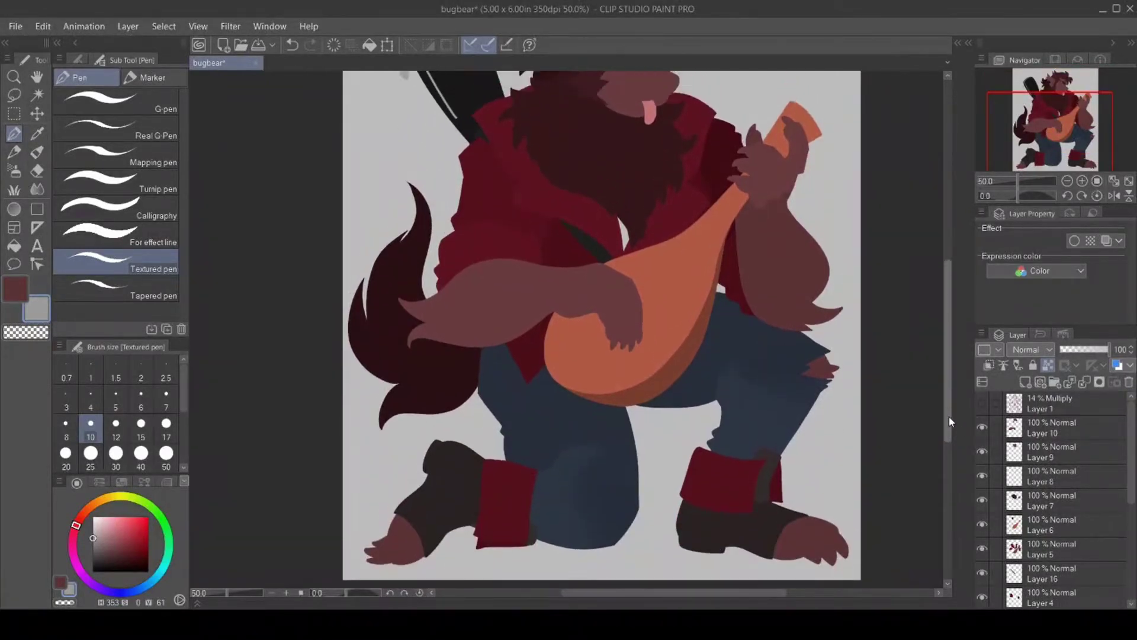
Lock Layer 15's transparent pixels and shade the ankle cuff opening with a gradient in the sampled shoe brown (H 0, S 15, V 16).
drag(1133, 498, 1134, 561)
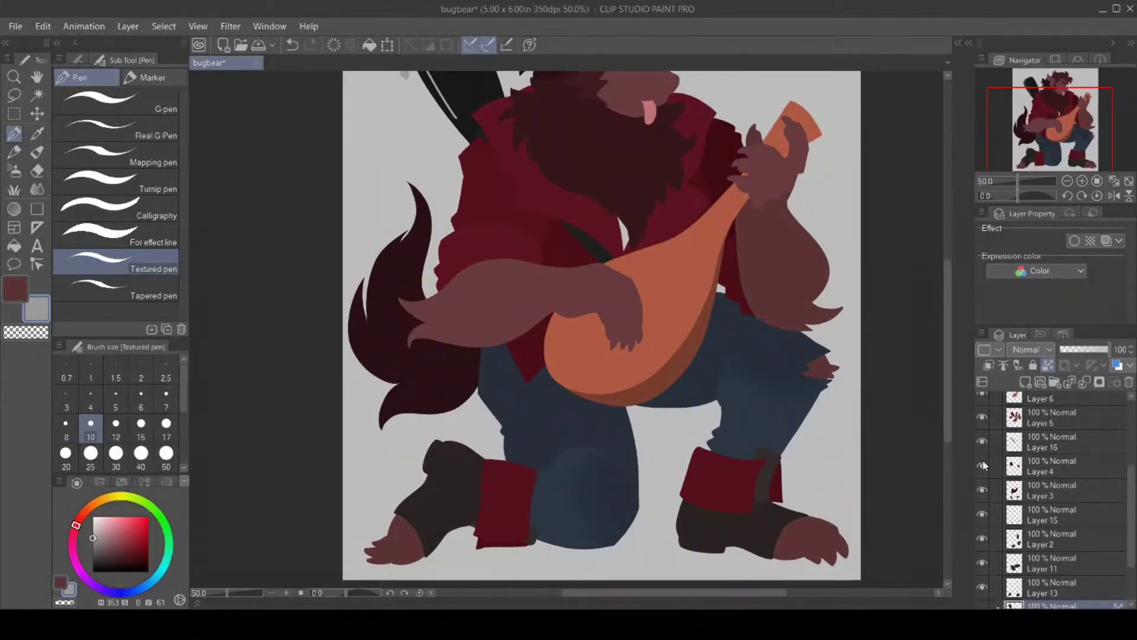
click(982, 441)
click(982, 513)
click(981, 511)
click(1054, 512)
click(36, 134)
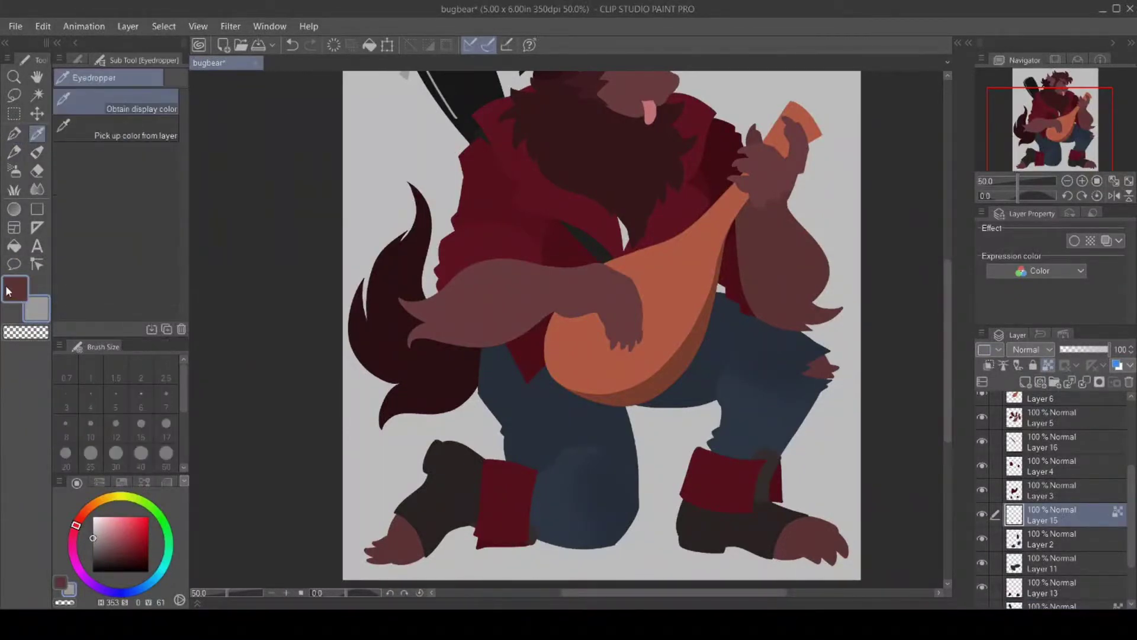
click(472, 485)
click(14, 208)
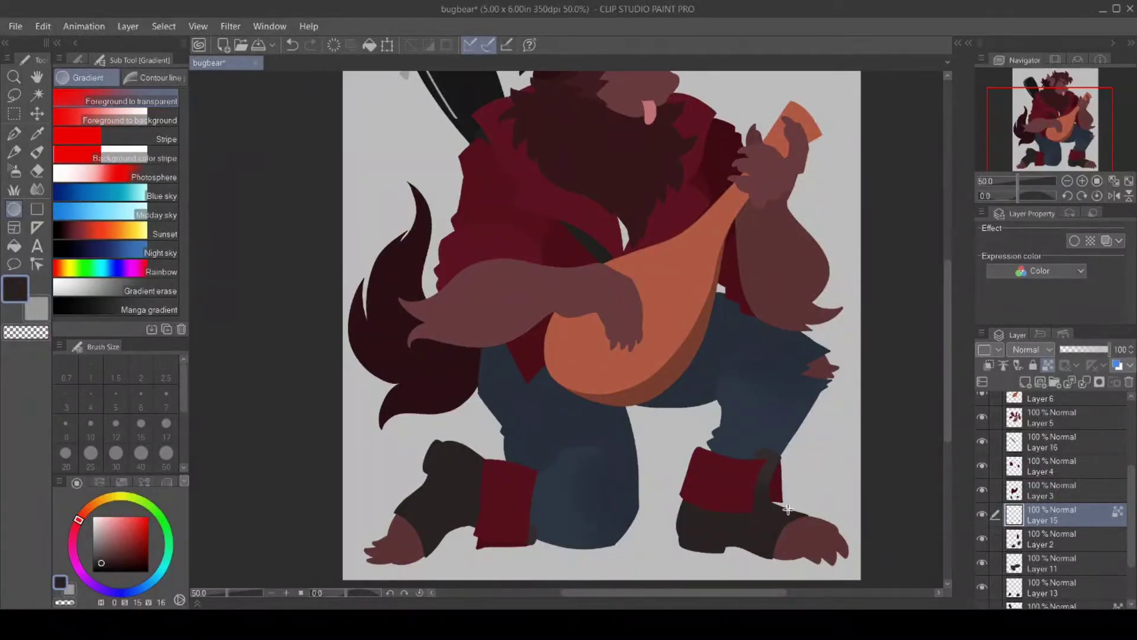
On a new layer above Layer 15, draw zigzag laces on both shoes in grey (S 7, V 38).
click(1025, 382)
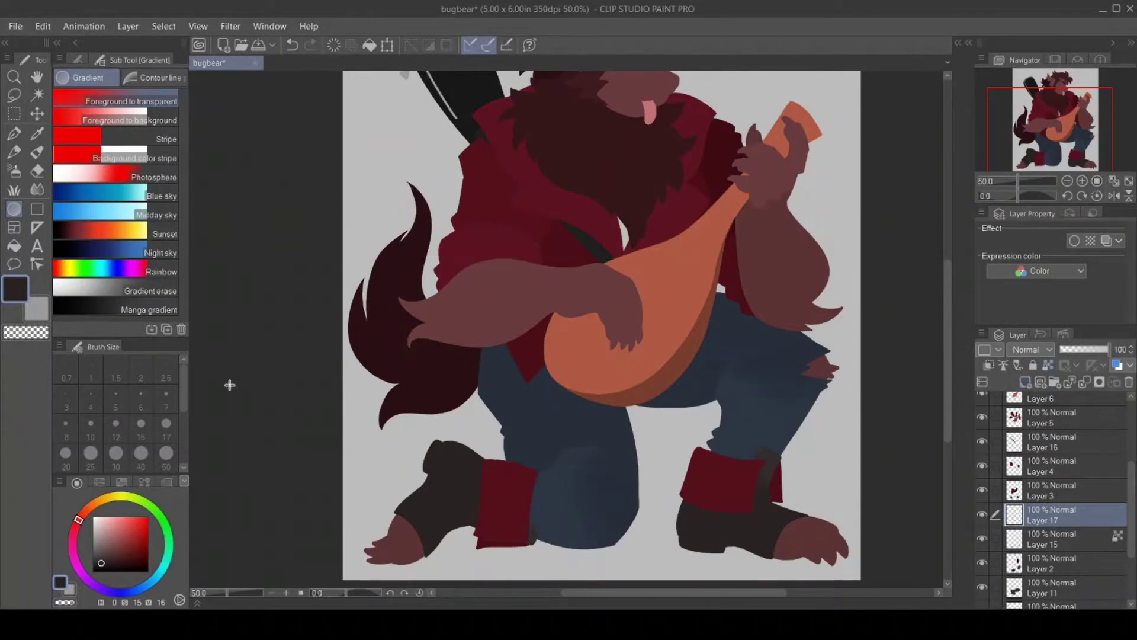
click(93, 547)
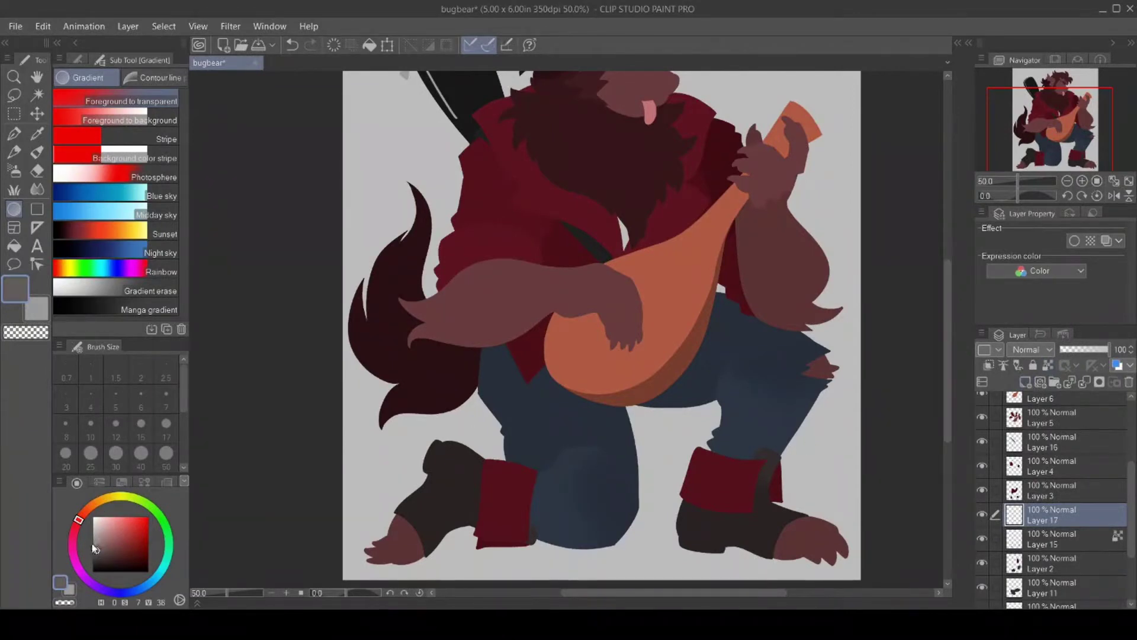
click(16, 137)
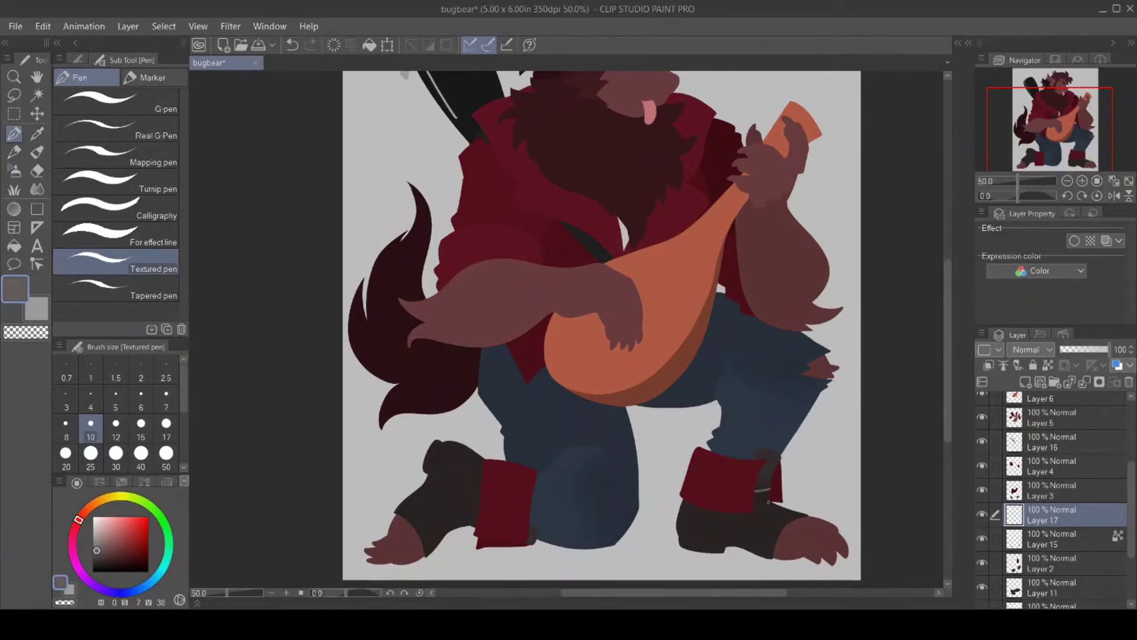
mouse_move(772, 499)
mouse_down()
mouse_move(754, 503)
mouse_move(780, 503)
mouse_move(767, 523)
mouse_move(780, 511)
mouse_up()
drag(772, 518, 786, 506)
mouse_move(464, 529)
mouse_down()
mouse_move(468, 517)
mouse_move(475, 529)
mouse_up()
Make Layer 14 the active layer and sample the brown skin colour (H 357, S 44, V 36) from the hand on the lute's neck.
mouse_move(945, 431)
mouse_down()
mouse_move(945, 450)
mouse_move(964, 377)
mouse_move(963, 414)
mouse_up()
scroll(1105, 542, down, 3)
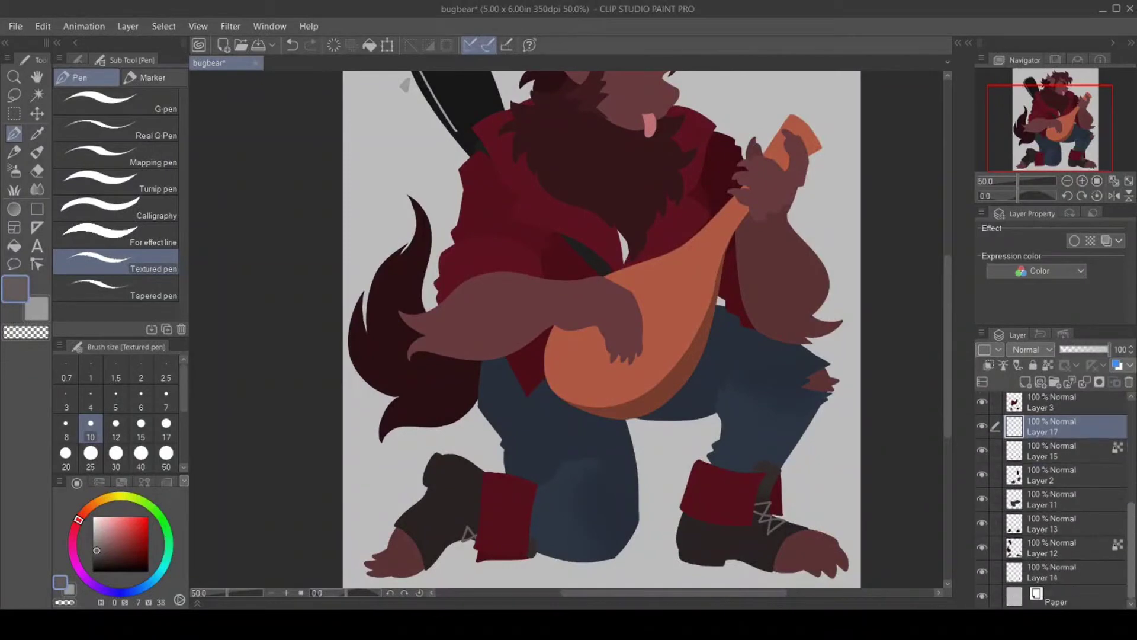
click(1057, 569)
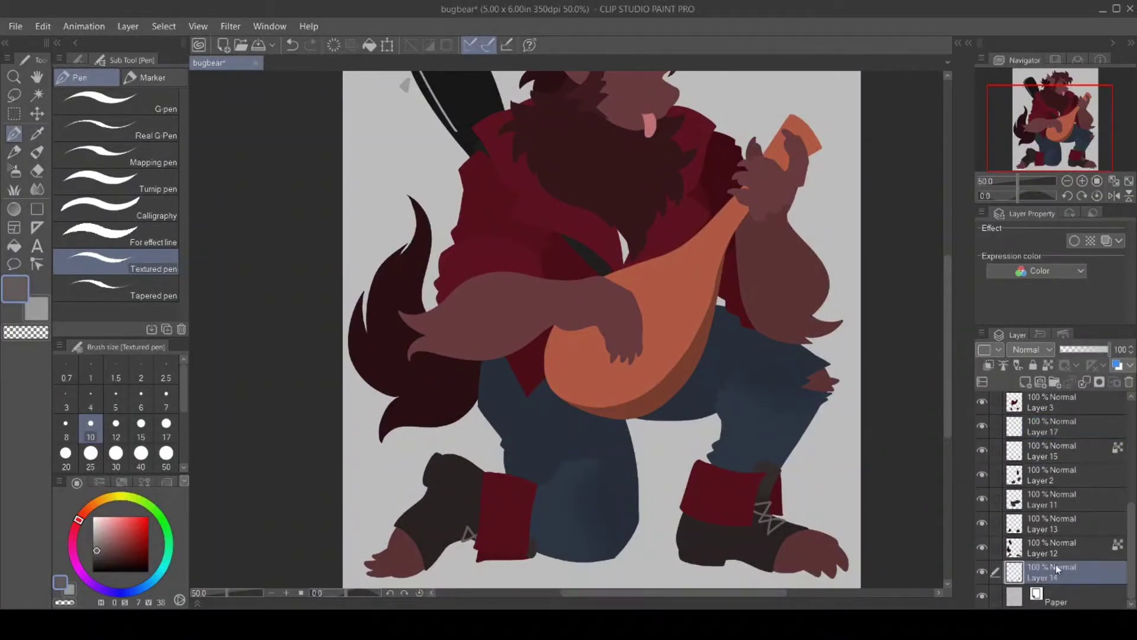
click(37, 133)
click(733, 174)
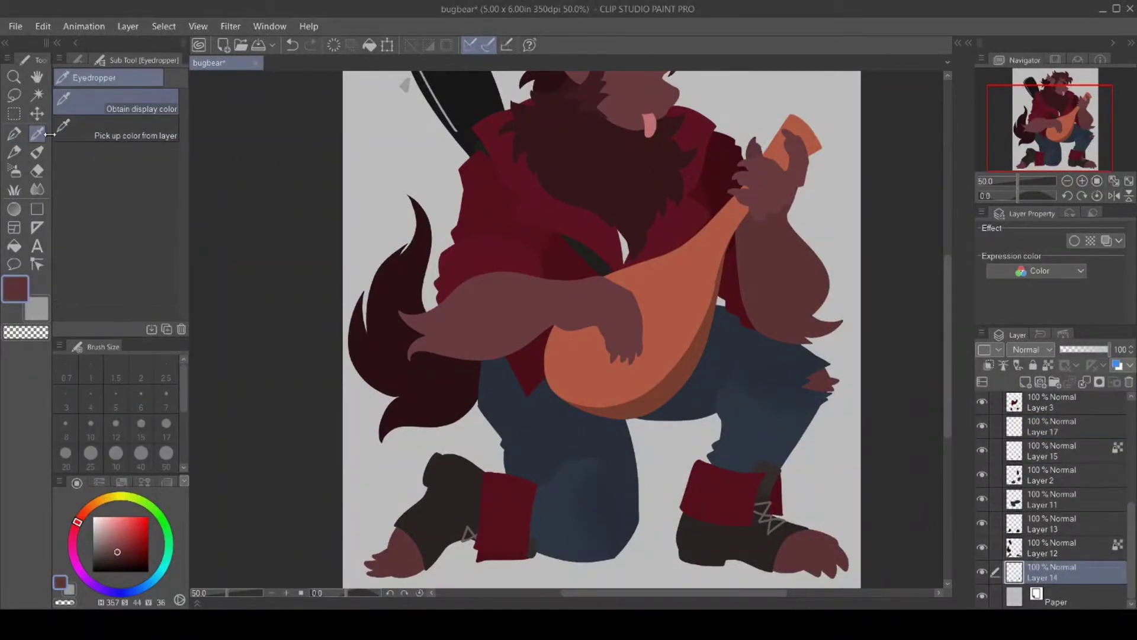
click(14, 134)
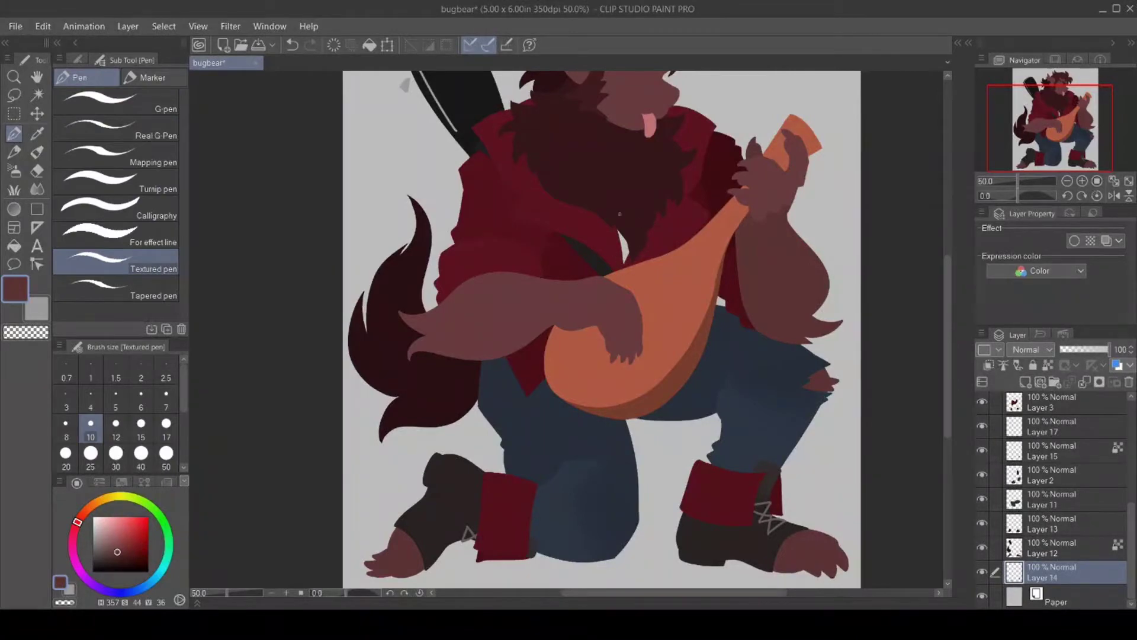
key(g)
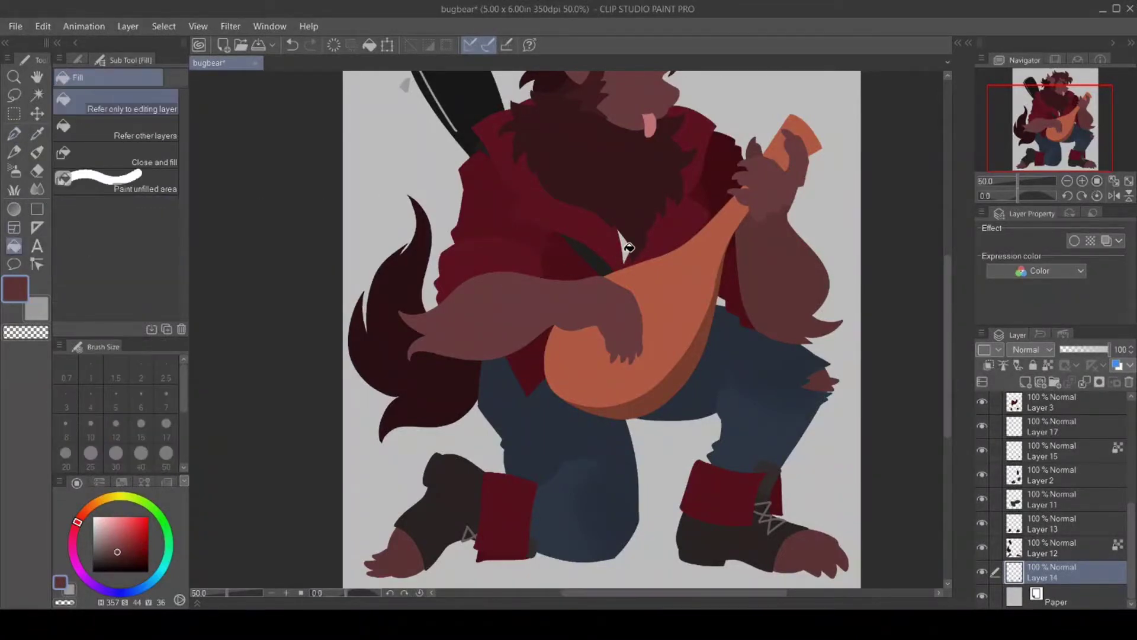
click(631, 245)
key(ctrl+z)
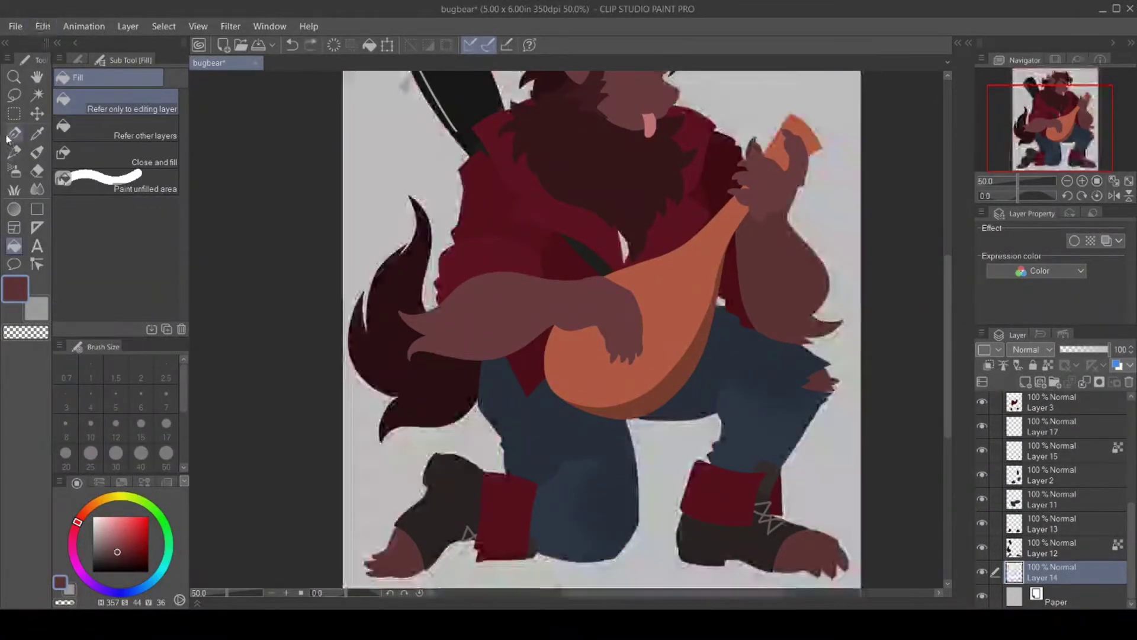
With Layers 3 and 5 hidden, outline the chest skin below the beard on Layer 14, fill it with the brown, and show both layers again.
key(p)
click(982, 401)
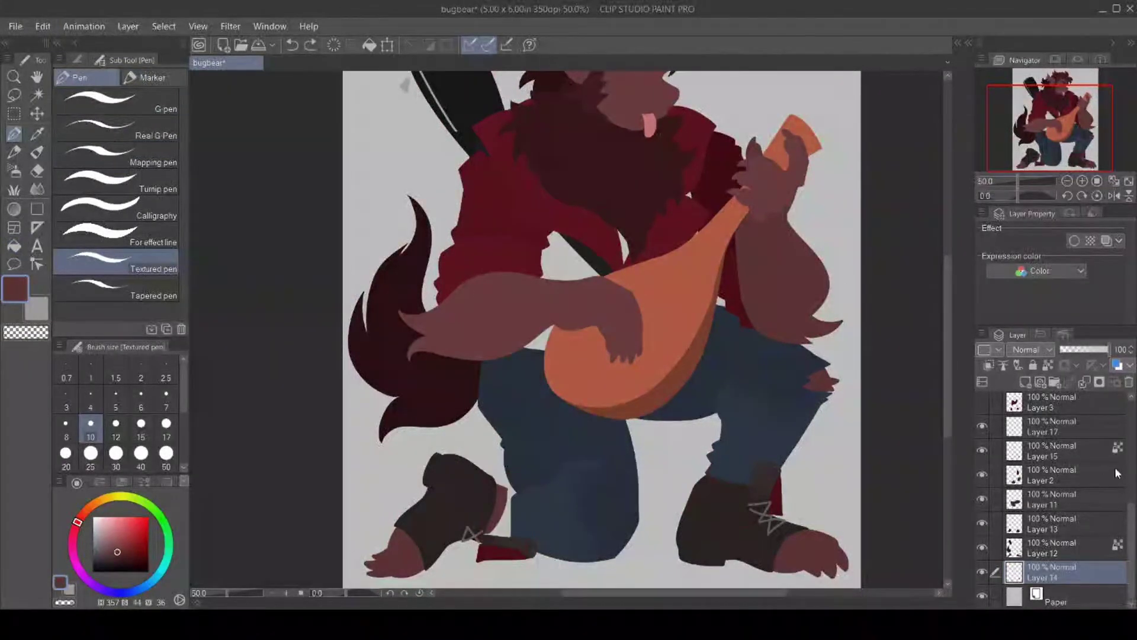
scroll(1133, 520, up, 4)
click(982, 433)
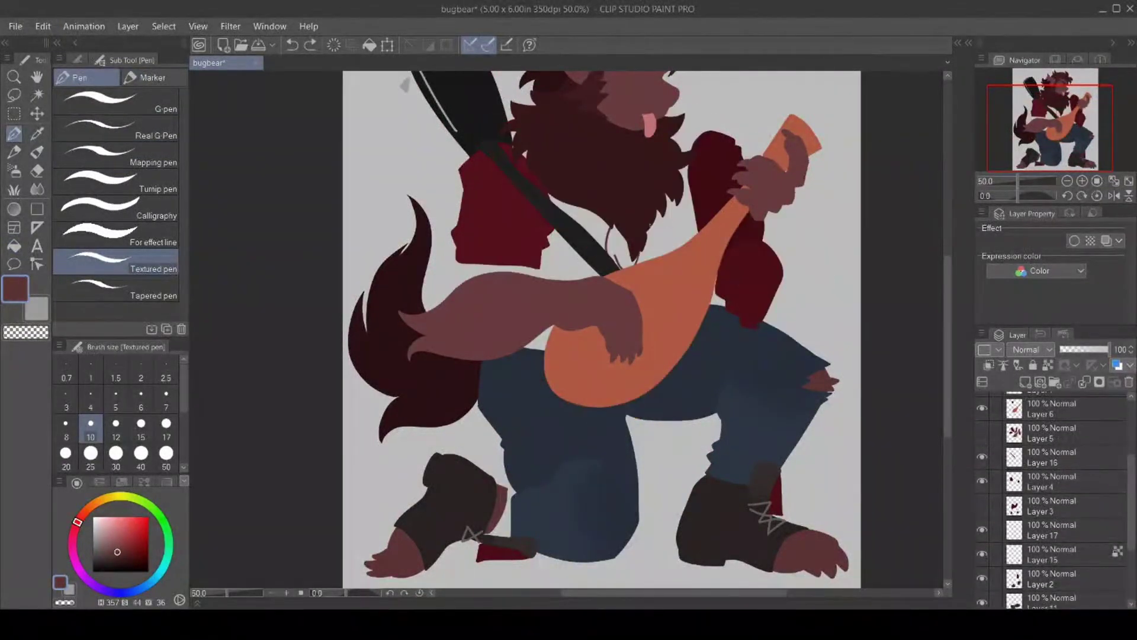
click(13, 245)
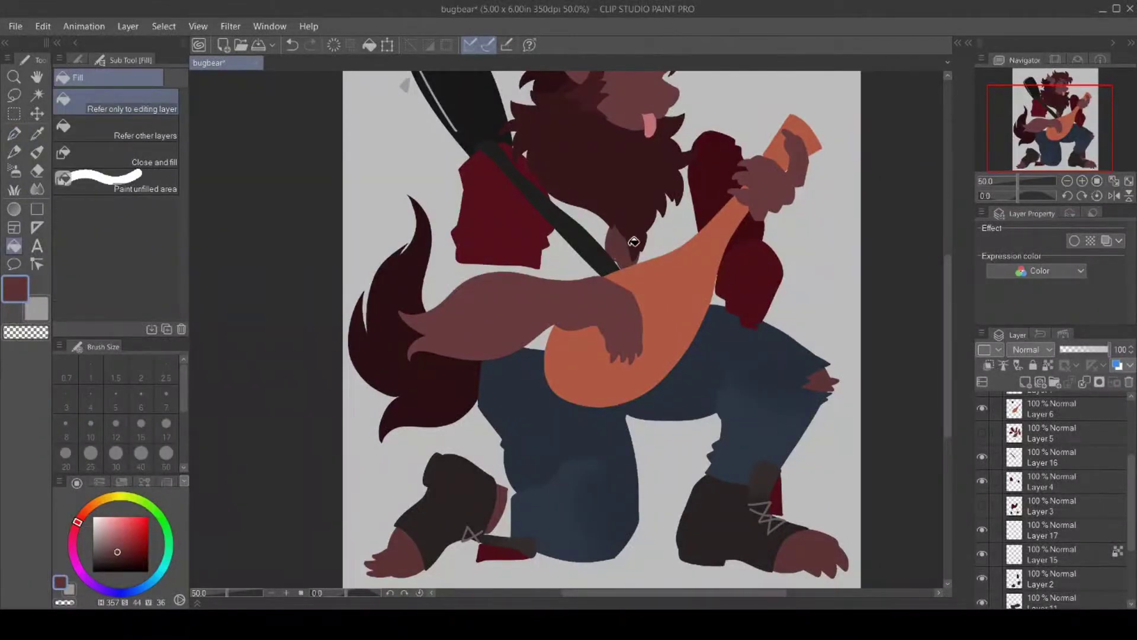
click(981, 432)
click(981, 504)
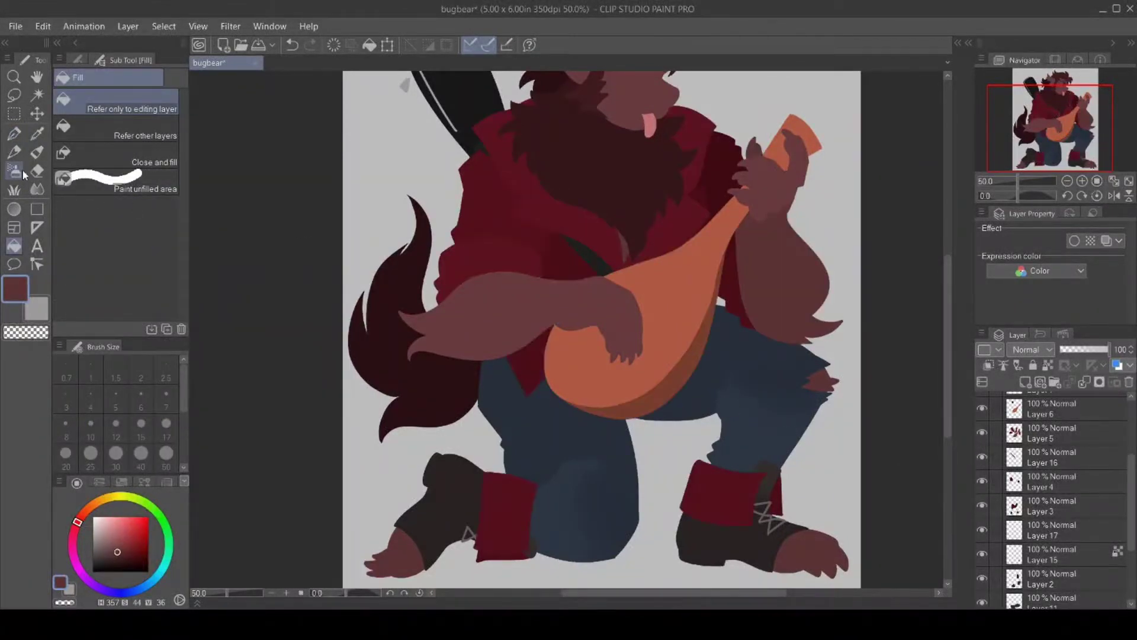
click(13, 133)
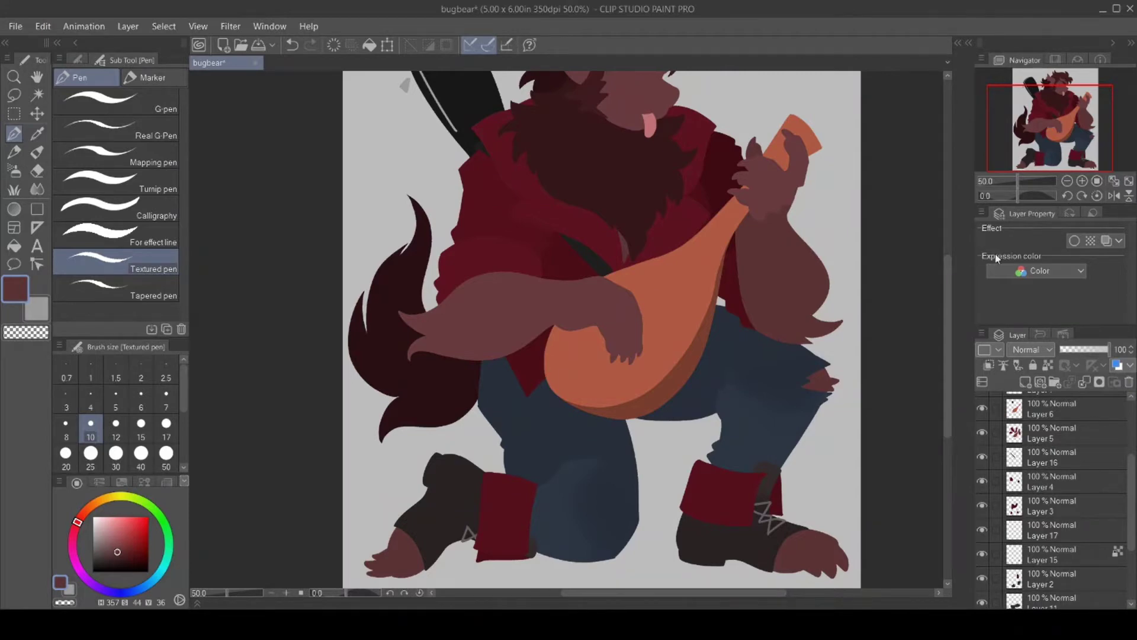
mouse_move(947, 330)
mouse_down()
mouse_move(954, 288)
mouse_move(933, 335)
mouse_up()
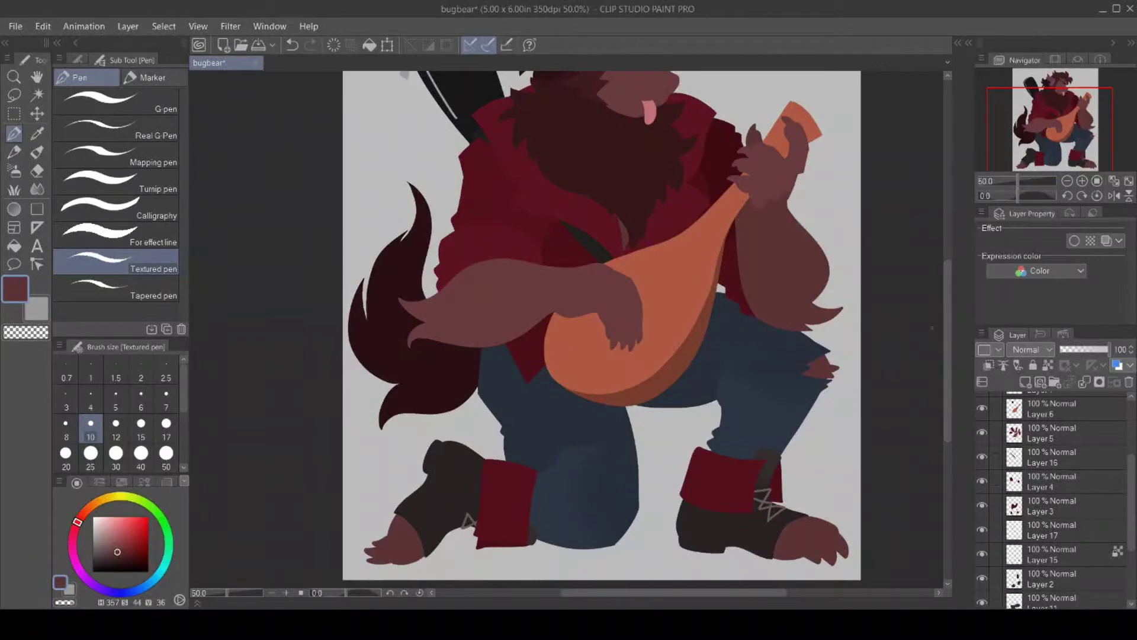
Make Layer 5 active in the bugbear illustration and auto-select its painted shirt pieces, referring to the editing layer only.
scroll(1096, 450, up, 3)
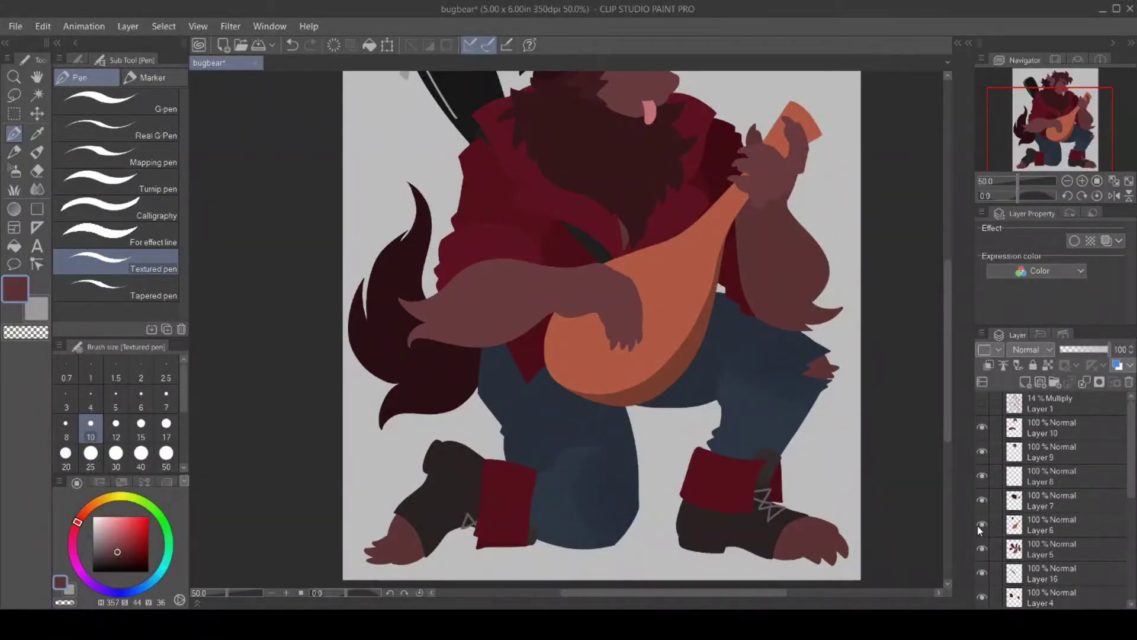
click(980, 546)
click(981, 547)
click(1041, 552)
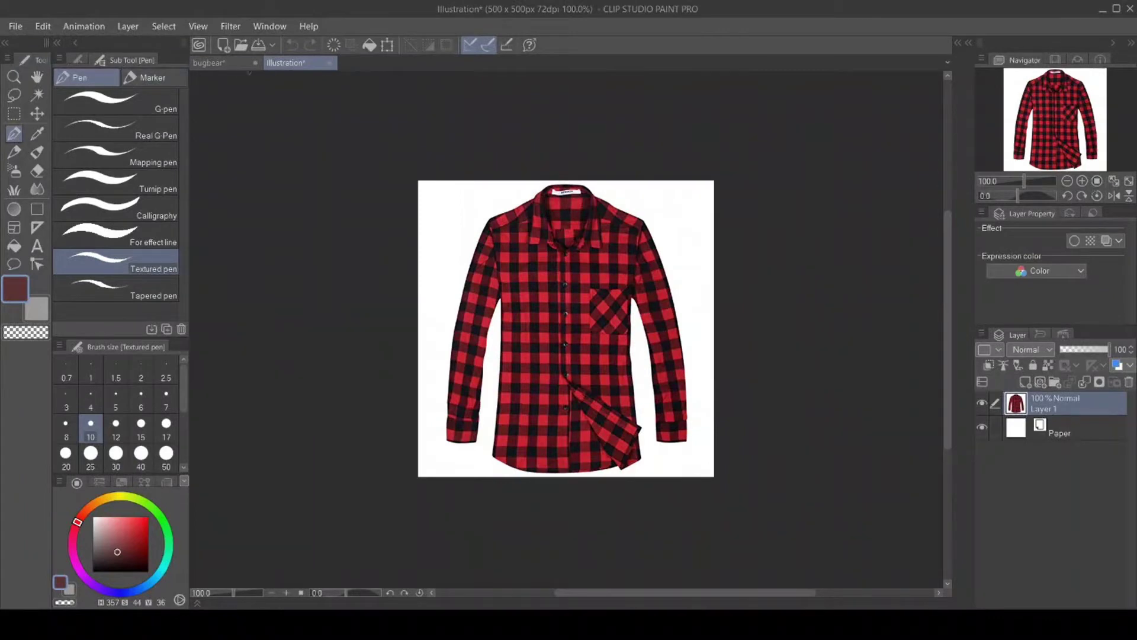
click(231, 65)
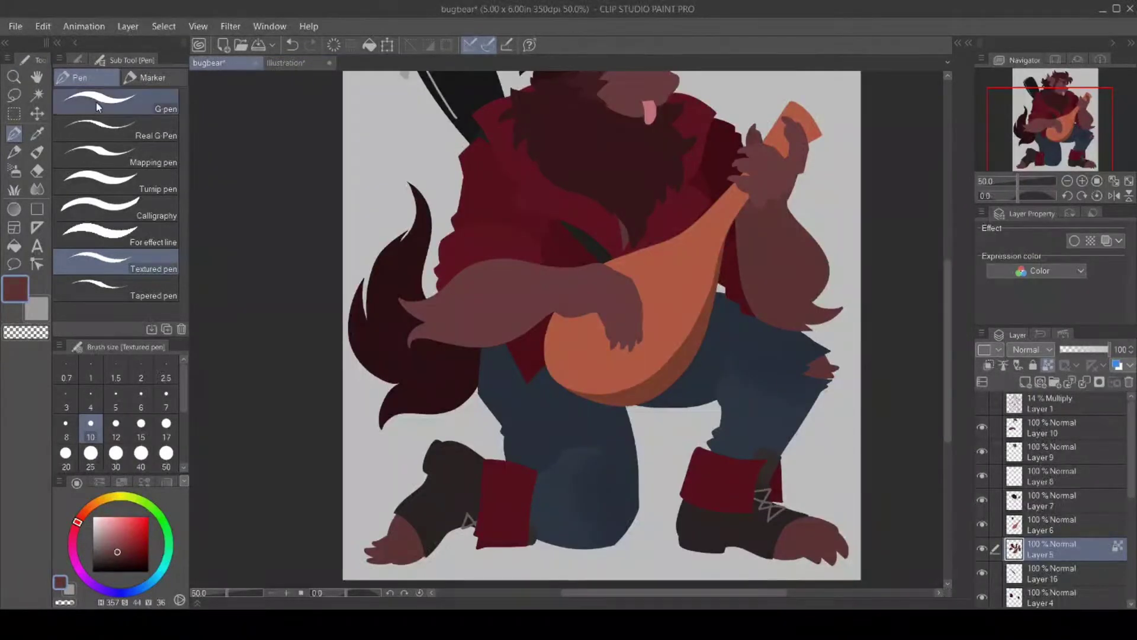
click(38, 95)
click(442, 190)
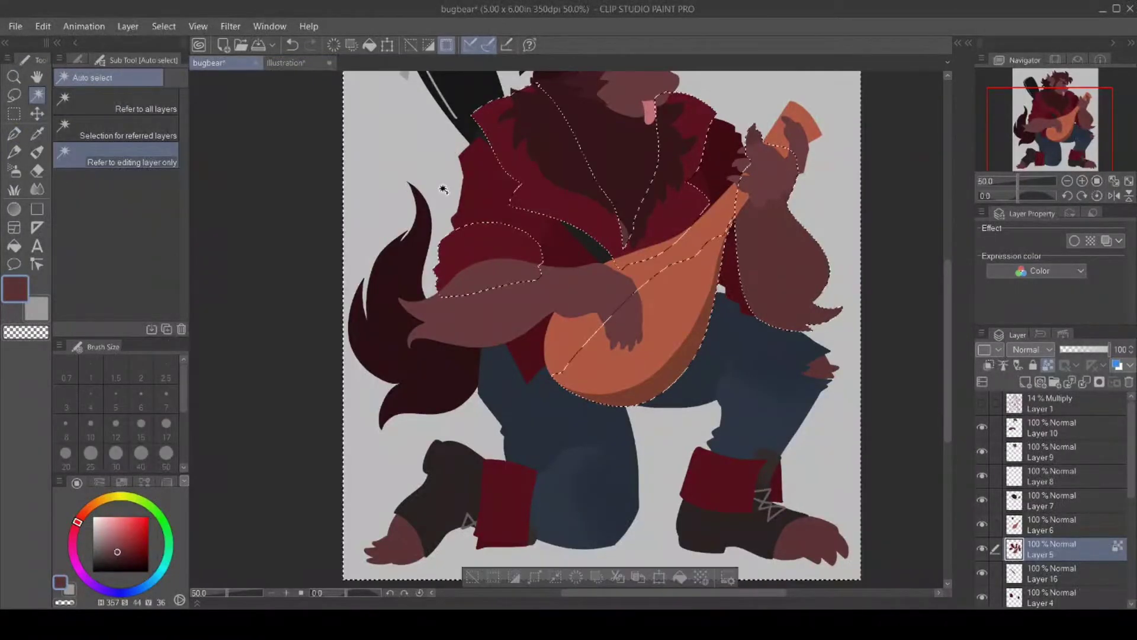
alt+click(424, 419)
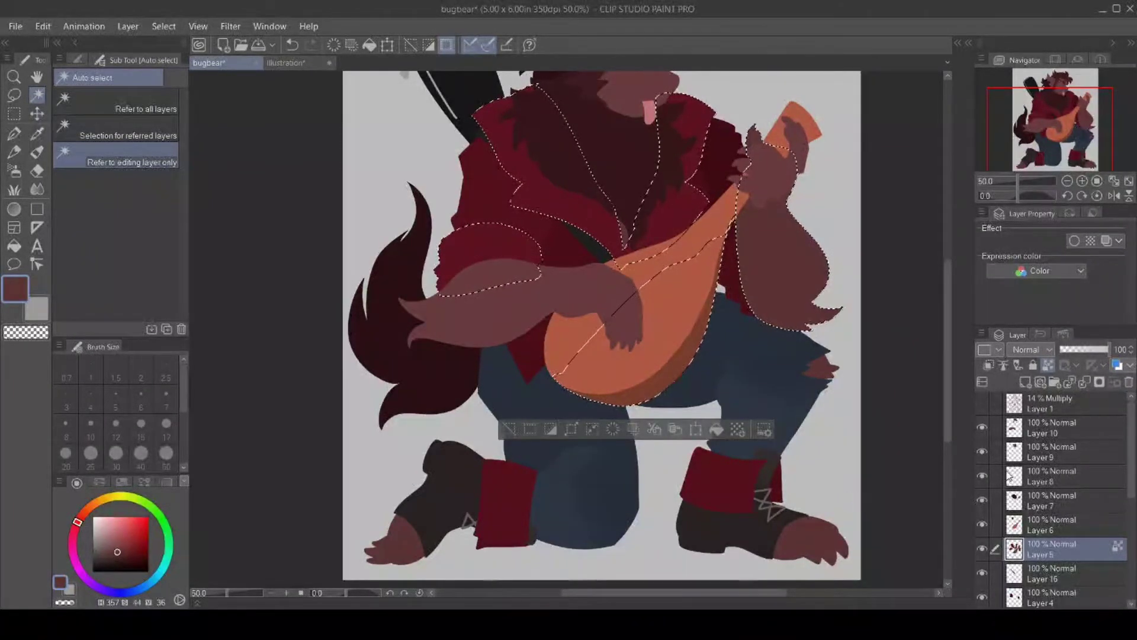
On a new layer above Layer 5, paint horizontal stripes across the selected shirt in dark brown (S 14, V 20) with the size 50 Textured pen.
click(1025, 382)
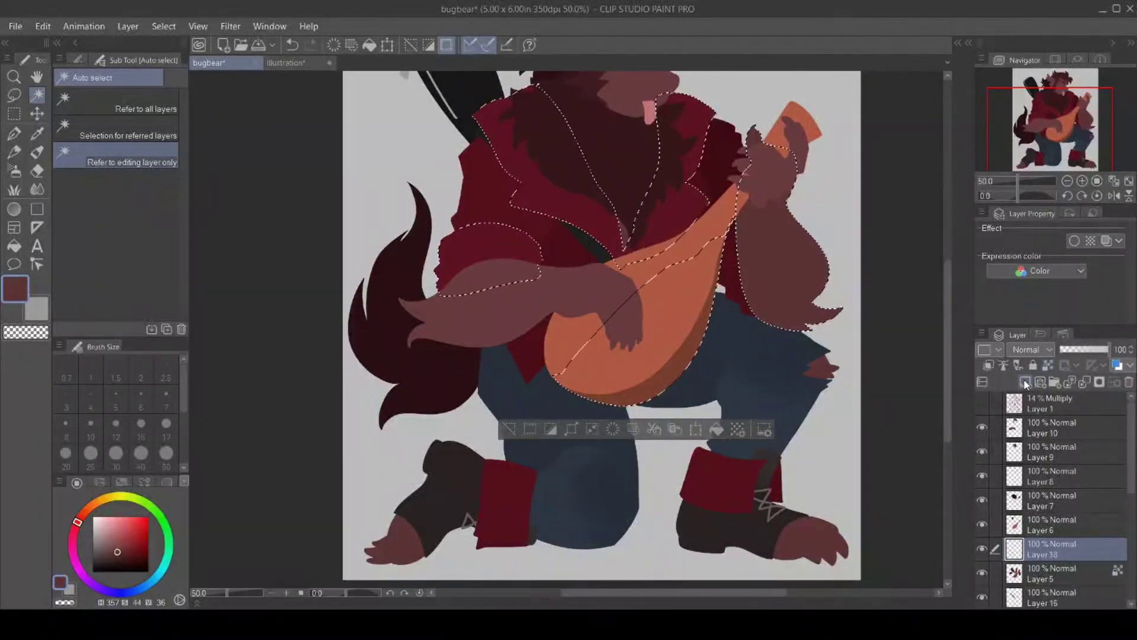
scroll(951, 387, up, 3)
scroll(952, 388, up, 3)
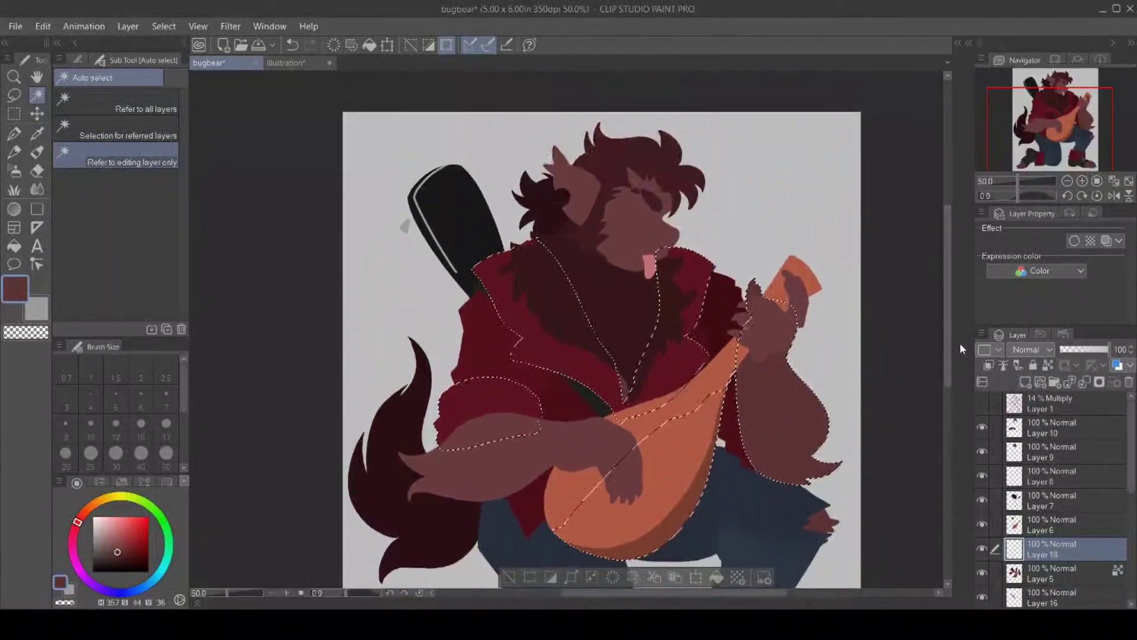
click(101, 560)
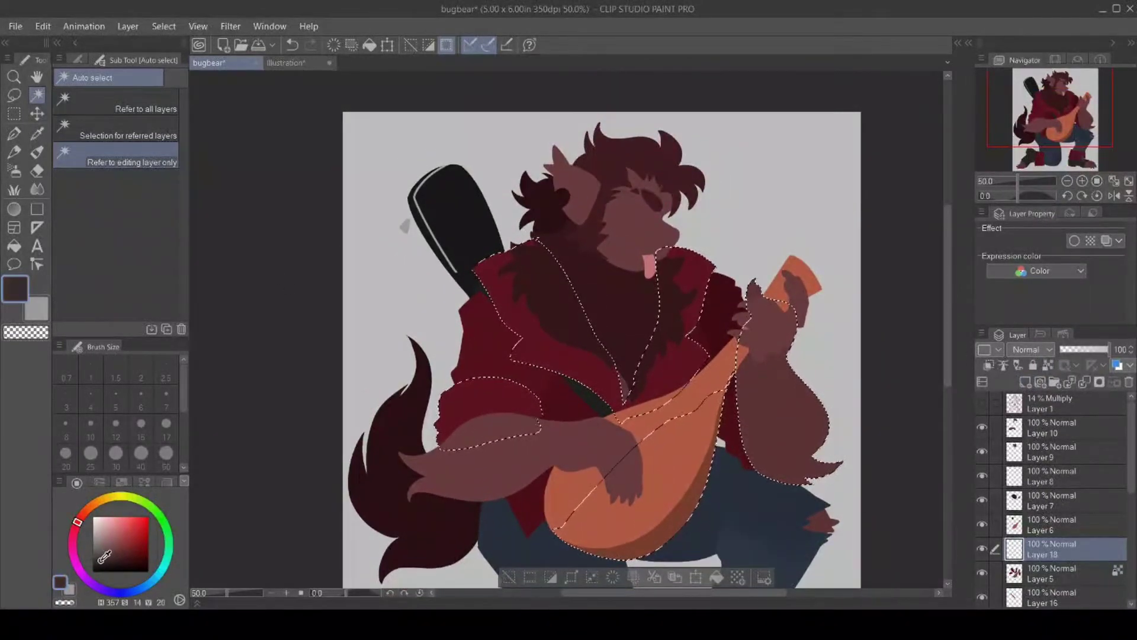
key(p)
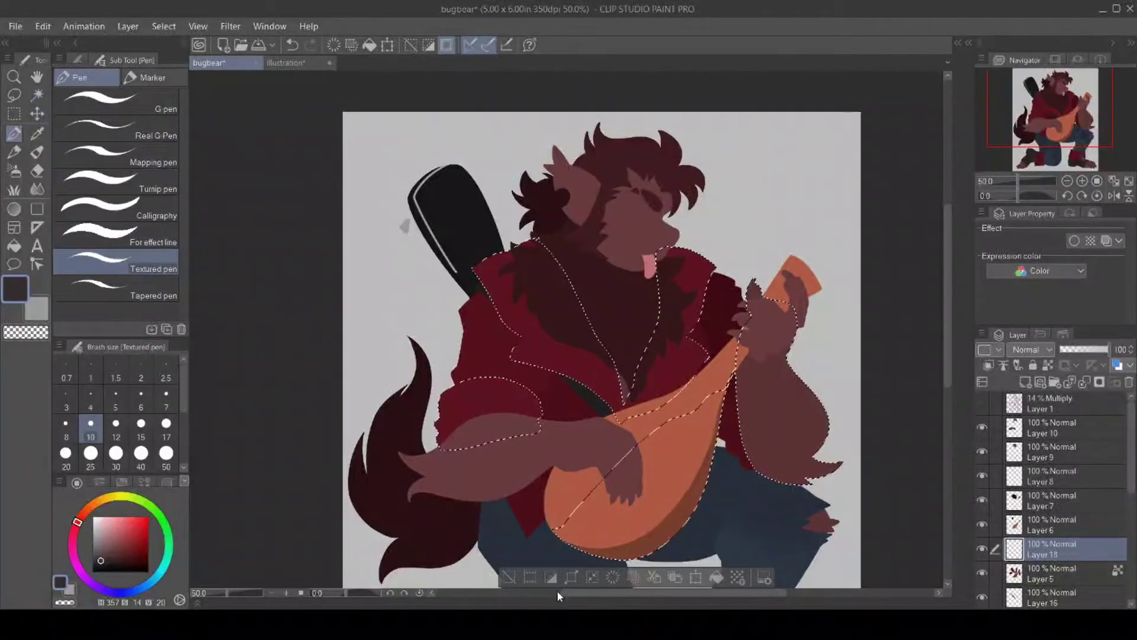
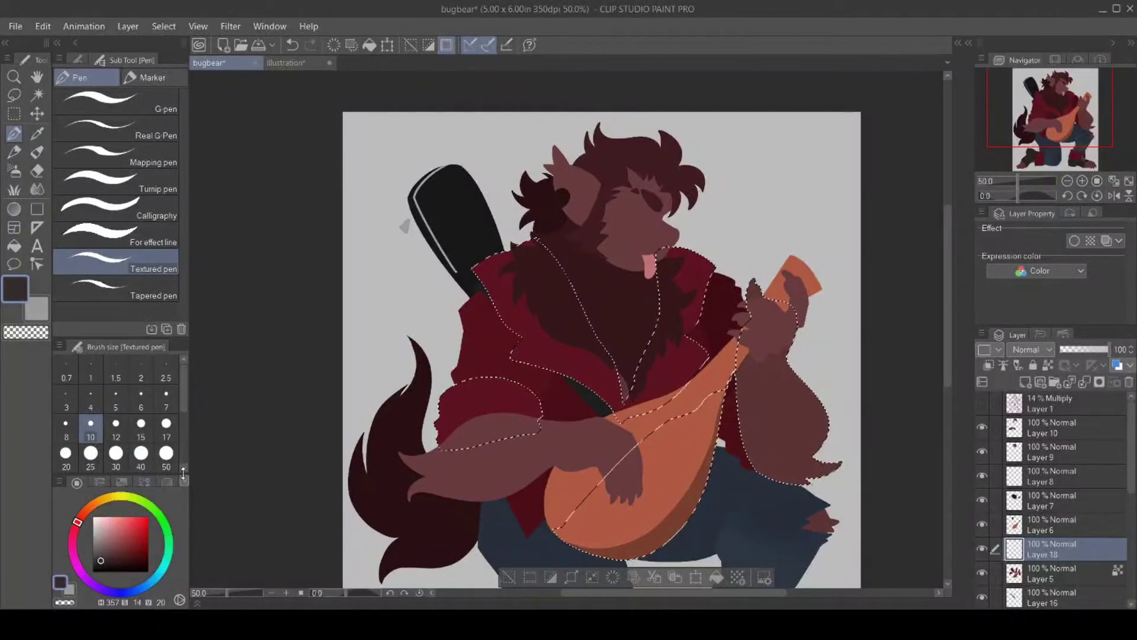
click(166, 453)
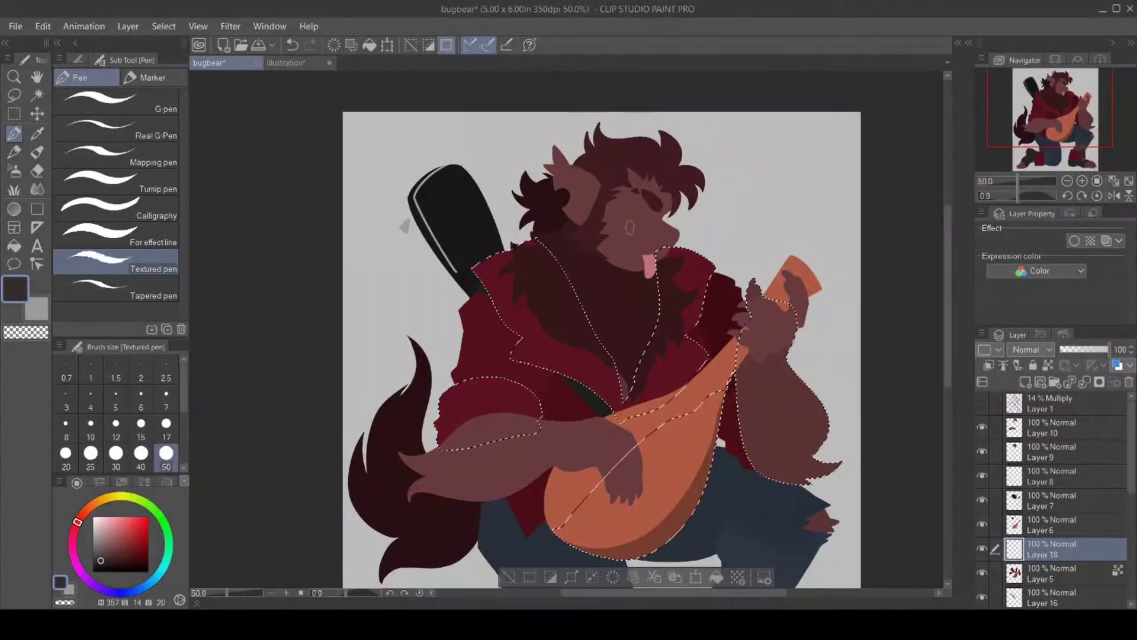
click(14, 113)
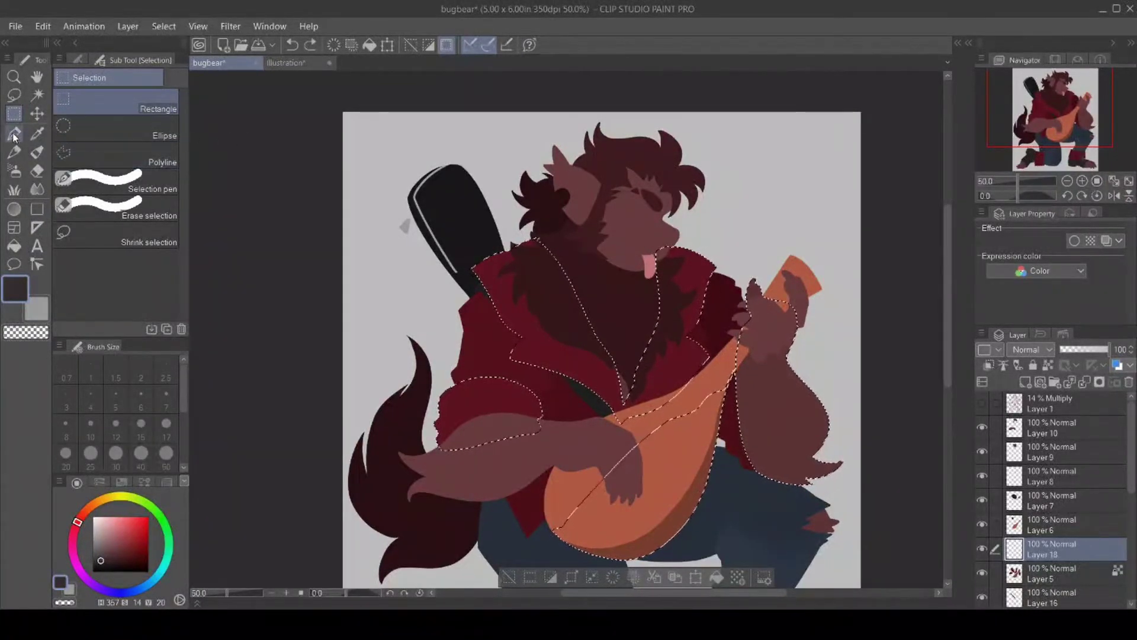
key(p)
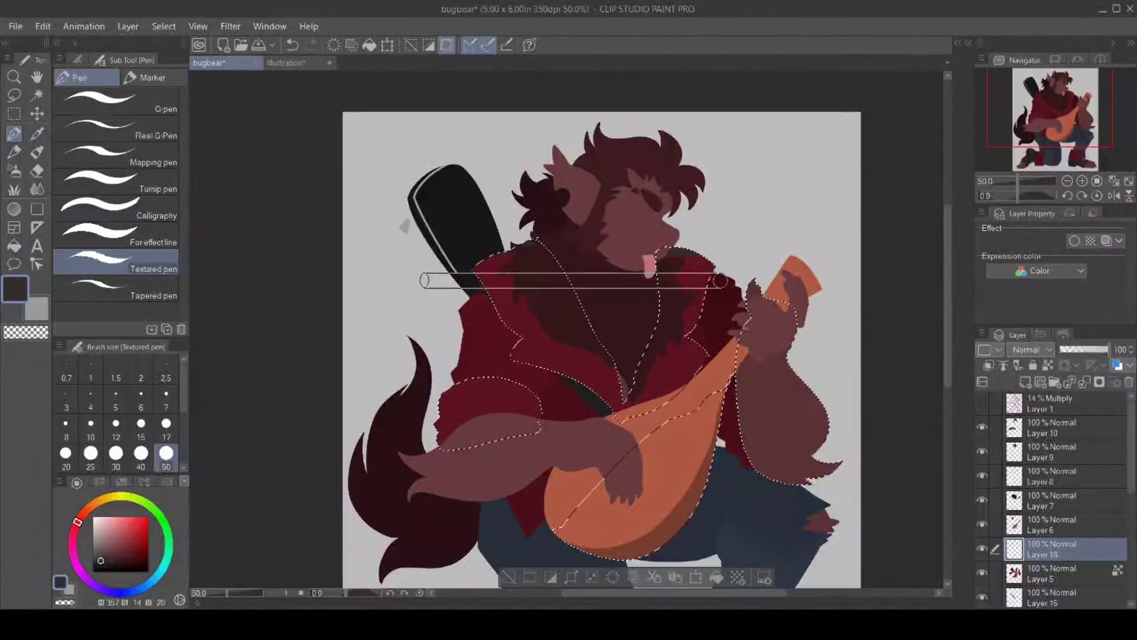
drag(720, 280, 720, 281)
drag(633, 329, 435, 319)
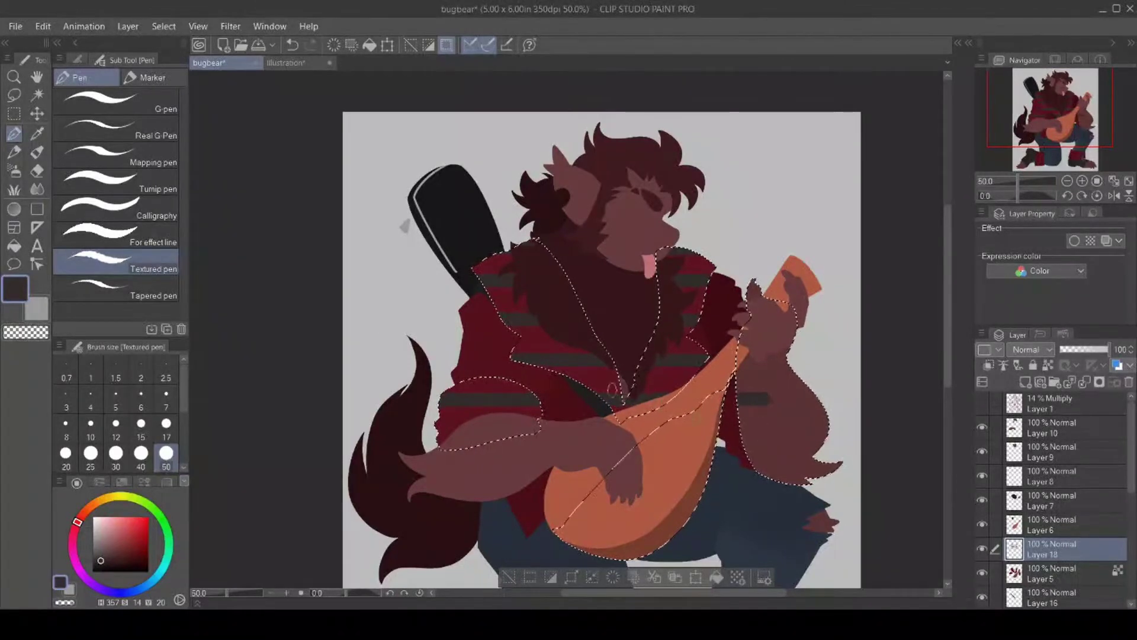
key(e)
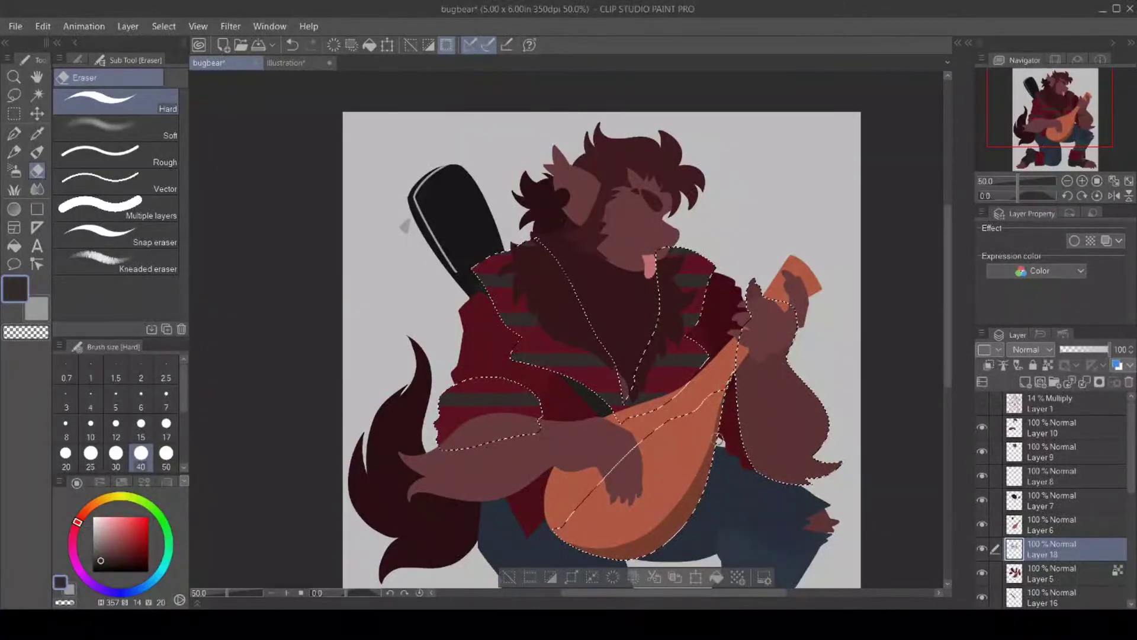
key(p)
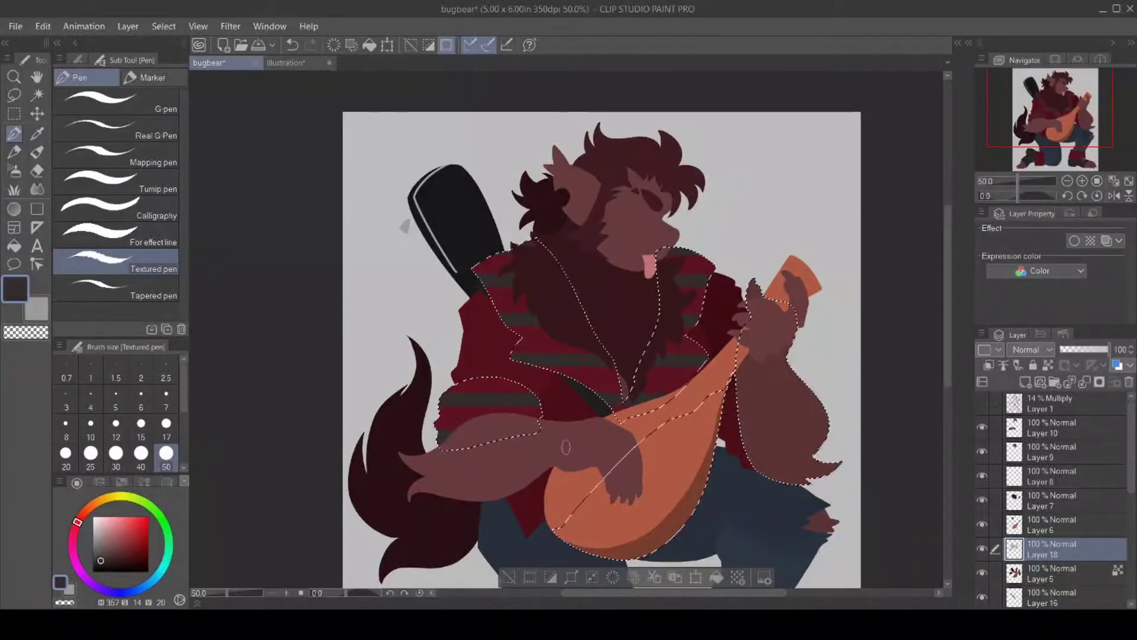
Set the horizontal stripe layer to Multiply blending at 55% opacity.
drag(1100, 350, 1093, 352)
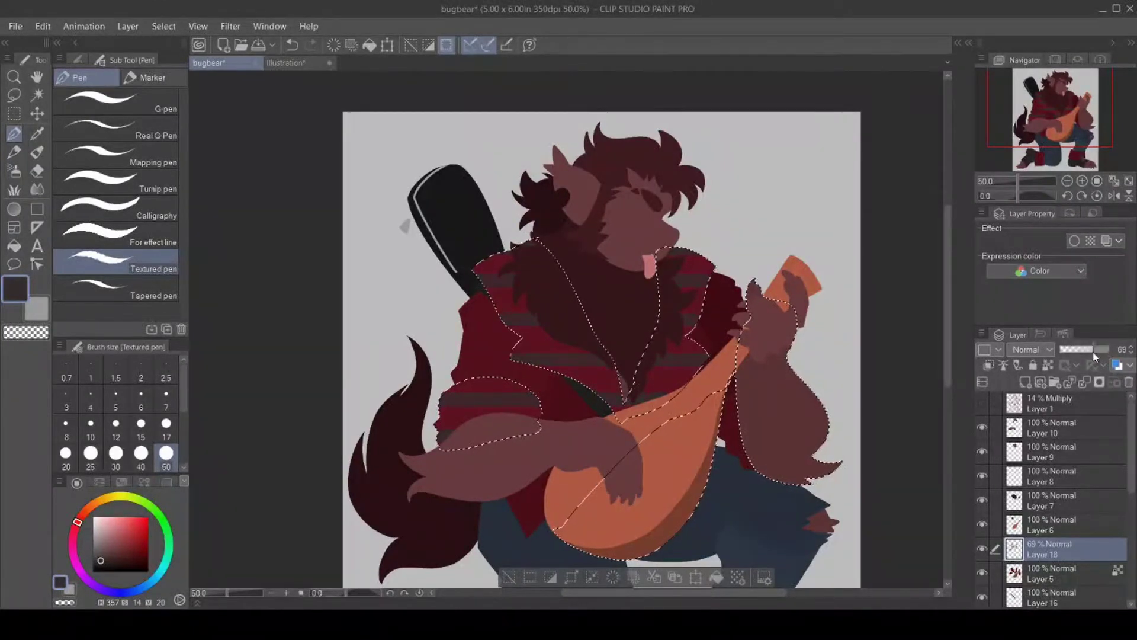
key(alt+shift+m)
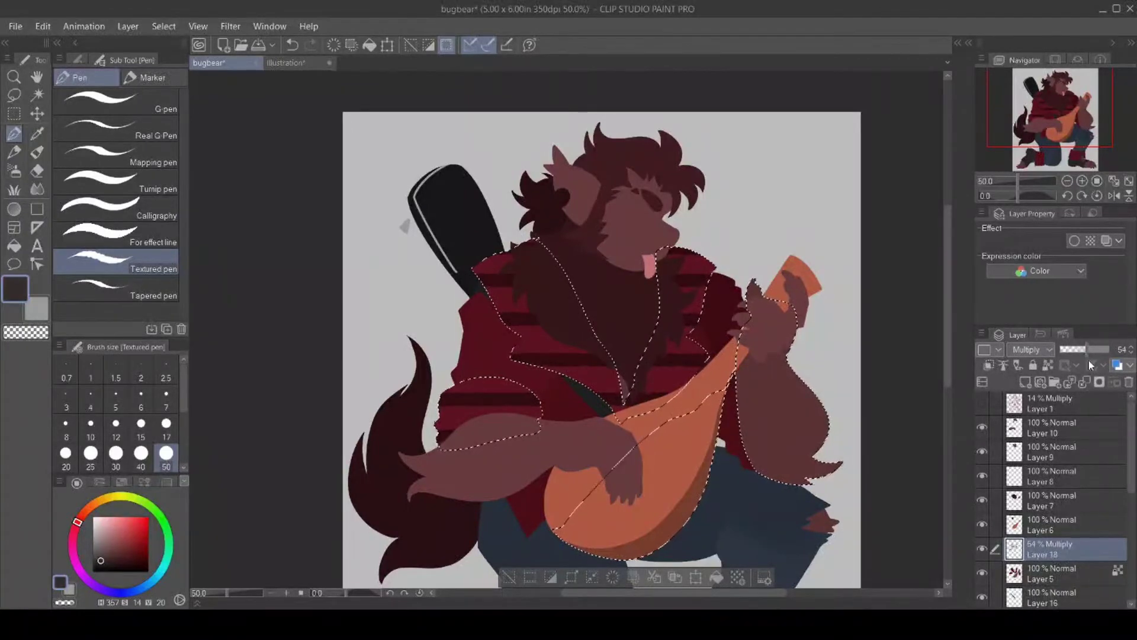
click(1131, 353)
Add a new Multiply layer above the horizontal stripes, check the plaid shirt reference, and set the colour to near-black (S 11, V 9).
click(1025, 381)
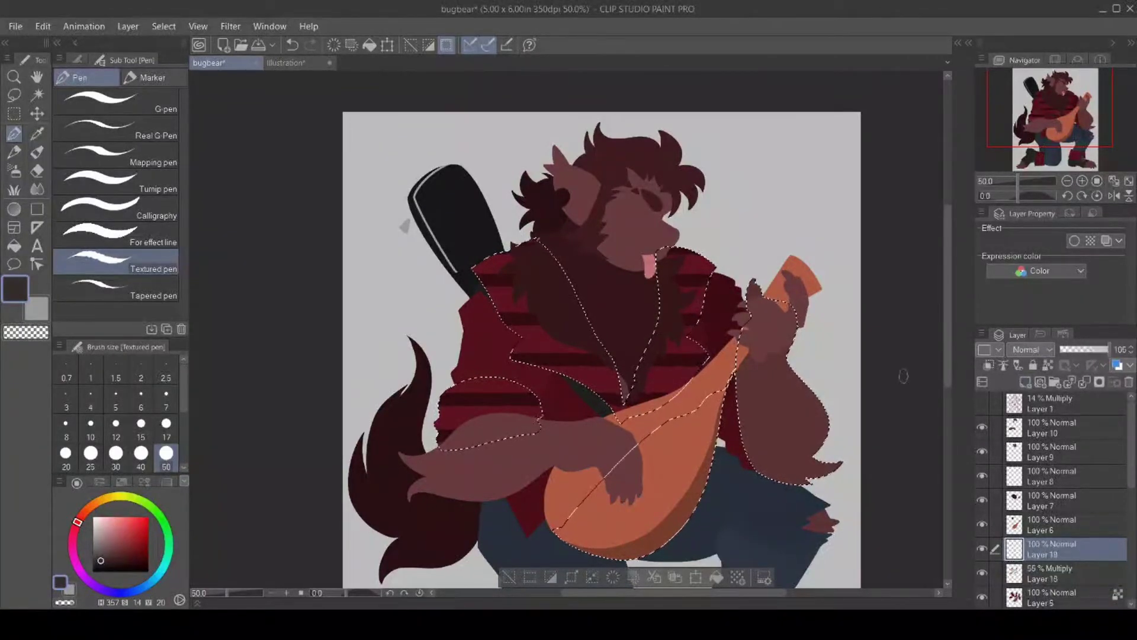
key(alt+shift+m)
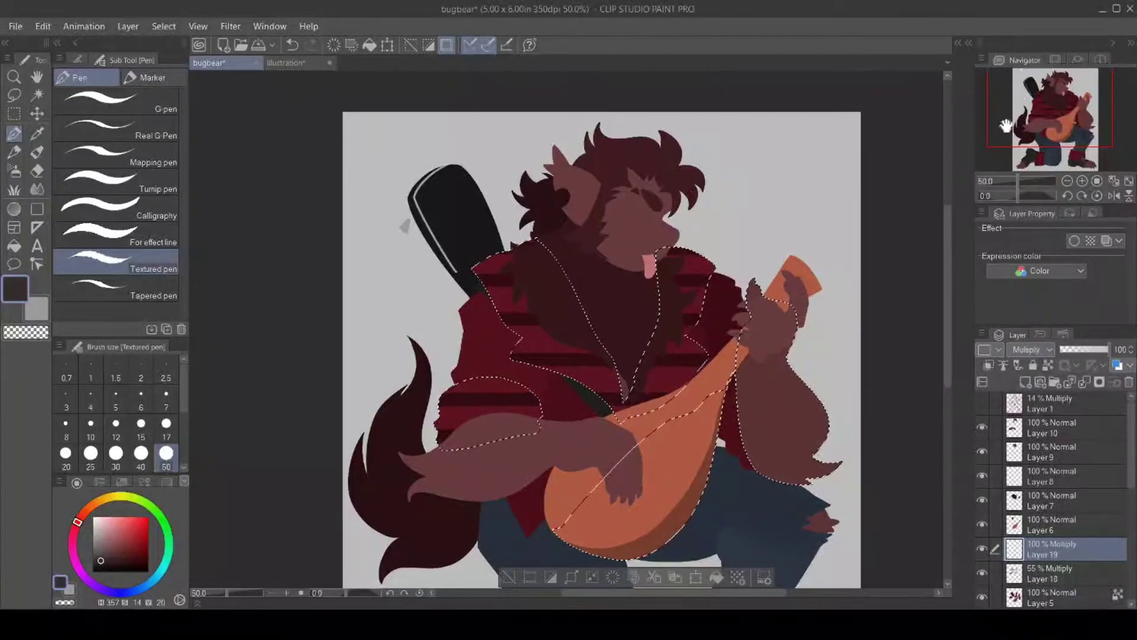
click(289, 62)
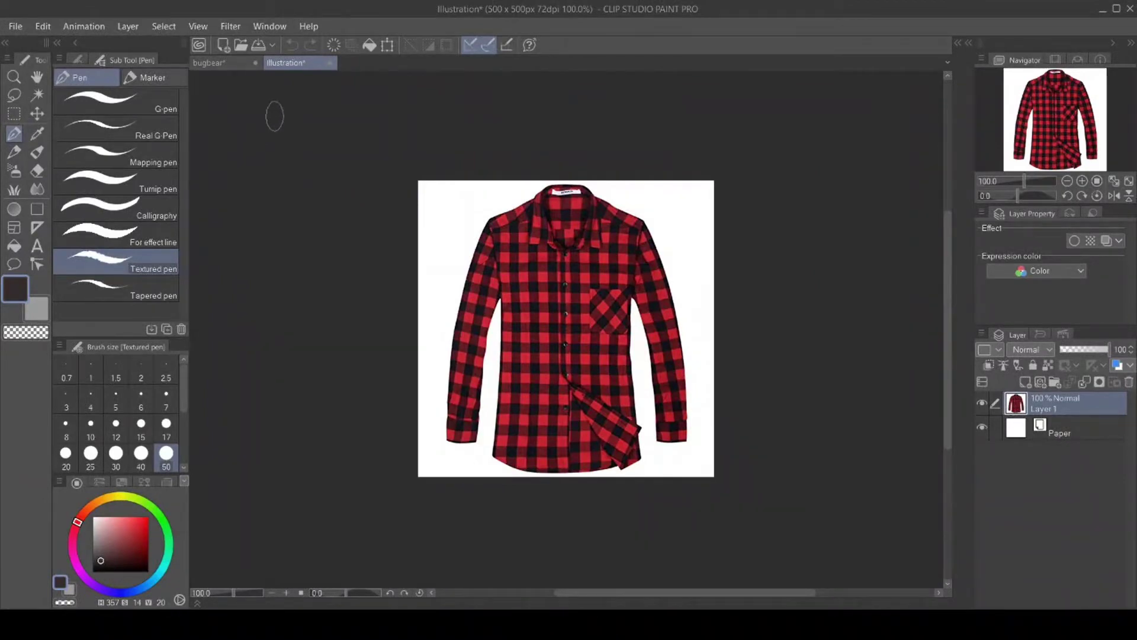
click(99, 566)
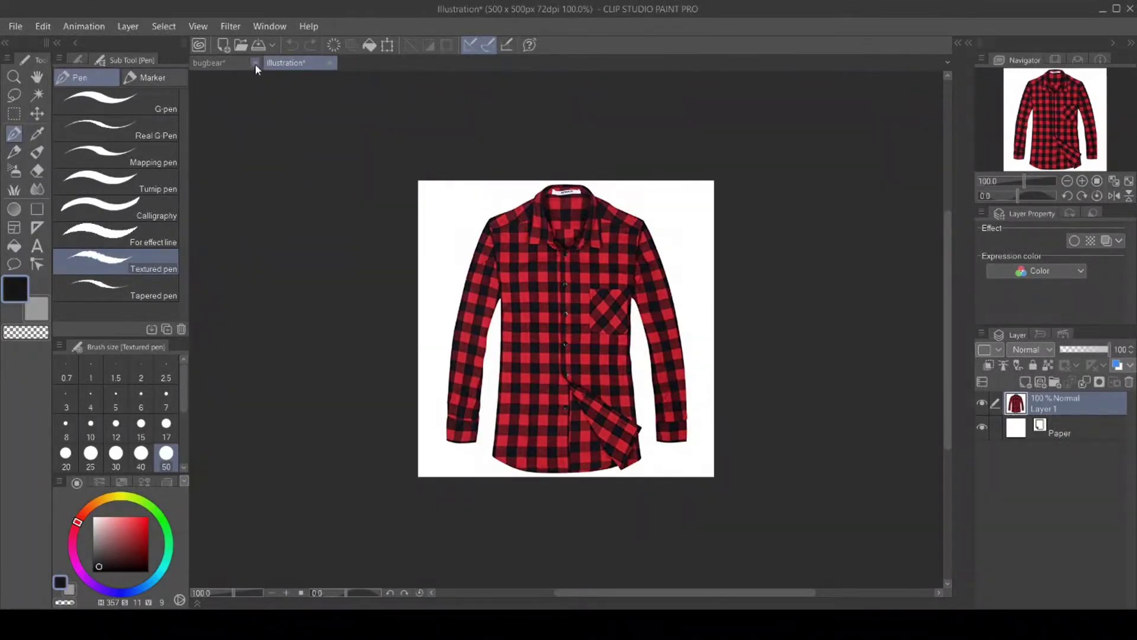
click(222, 62)
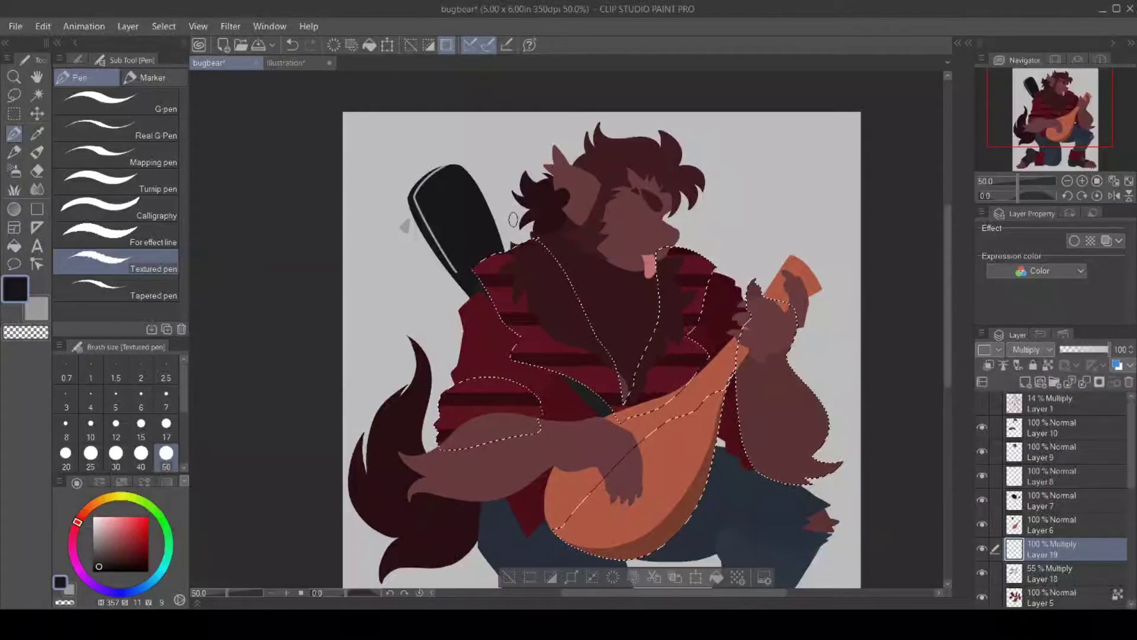
Paint evenly spaced vertical near-black stripes on Layer 19 across the selected sleeve and both shirt fronts to form the plaid.
drag(514, 221, 514, 551)
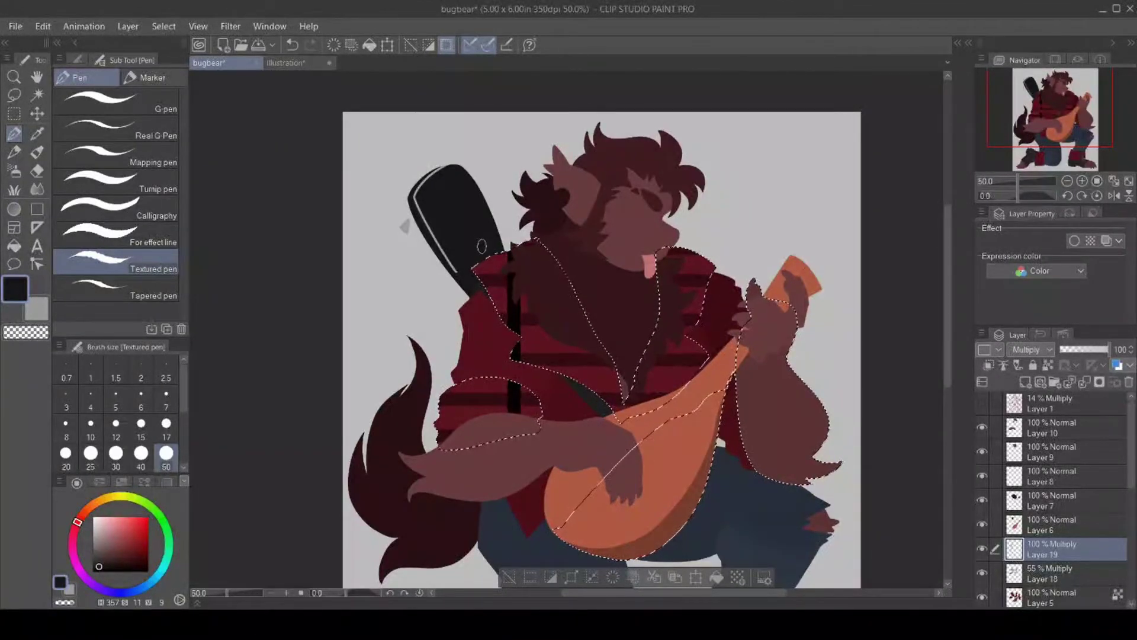
drag(481, 246, 481, 514)
drag(453, 361, 449, 510)
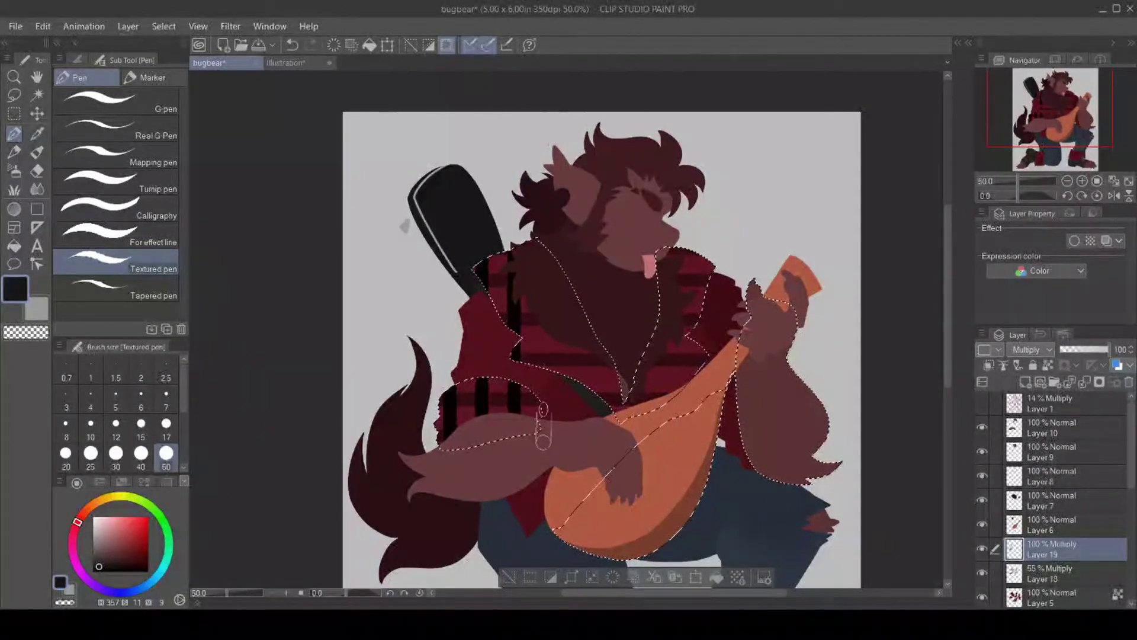
drag(545, 212, 545, 215)
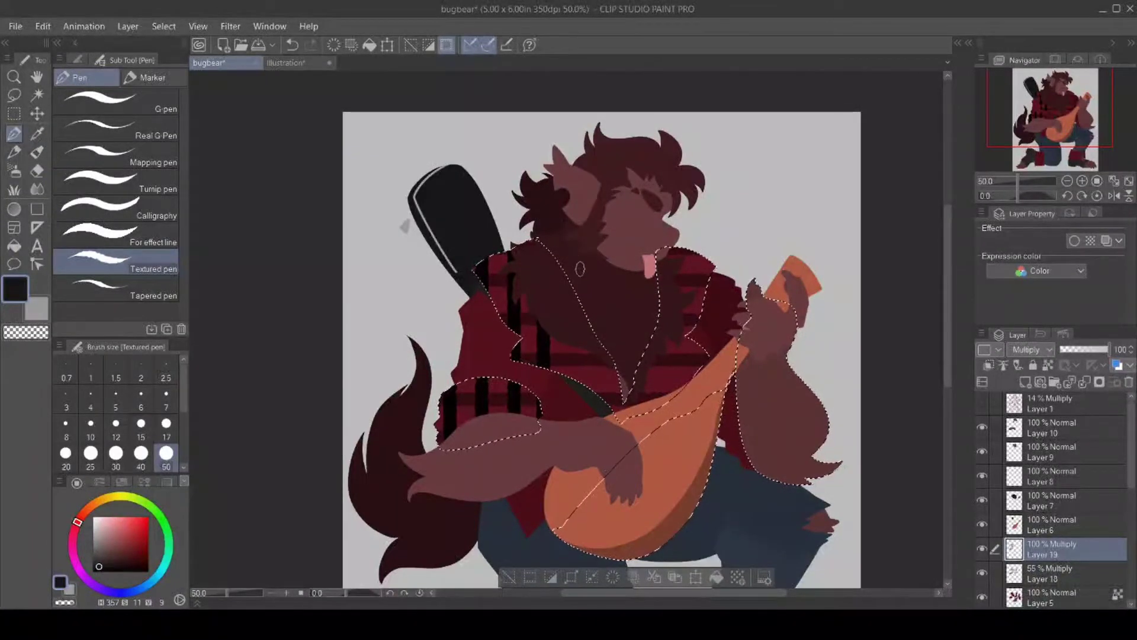
drag(577, 271, 572, 277)
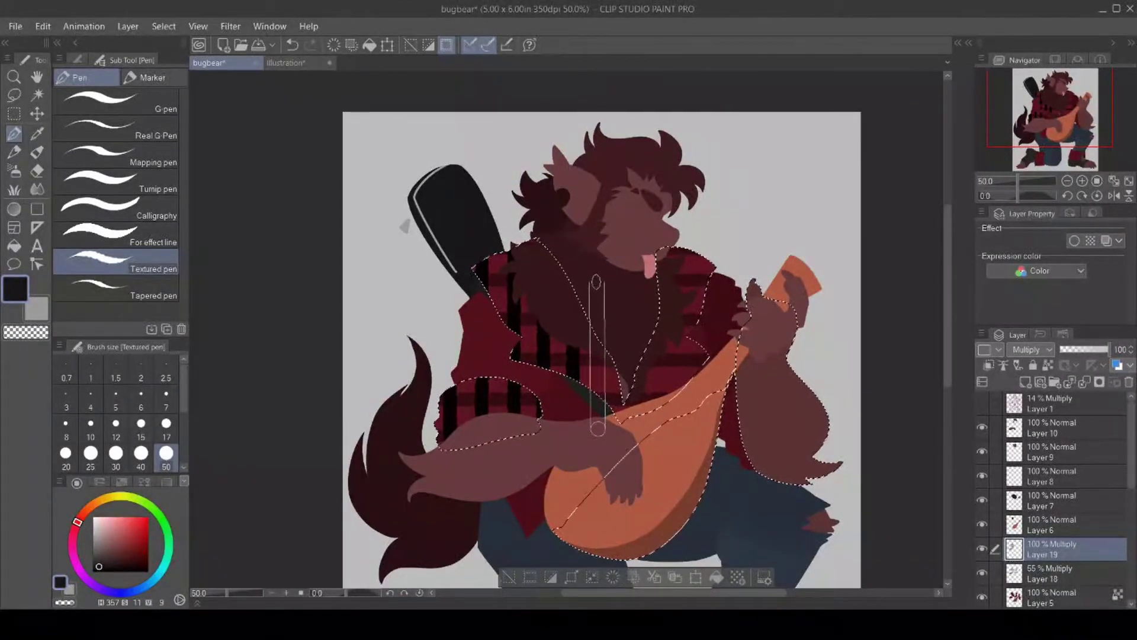
key(ctrl+z)
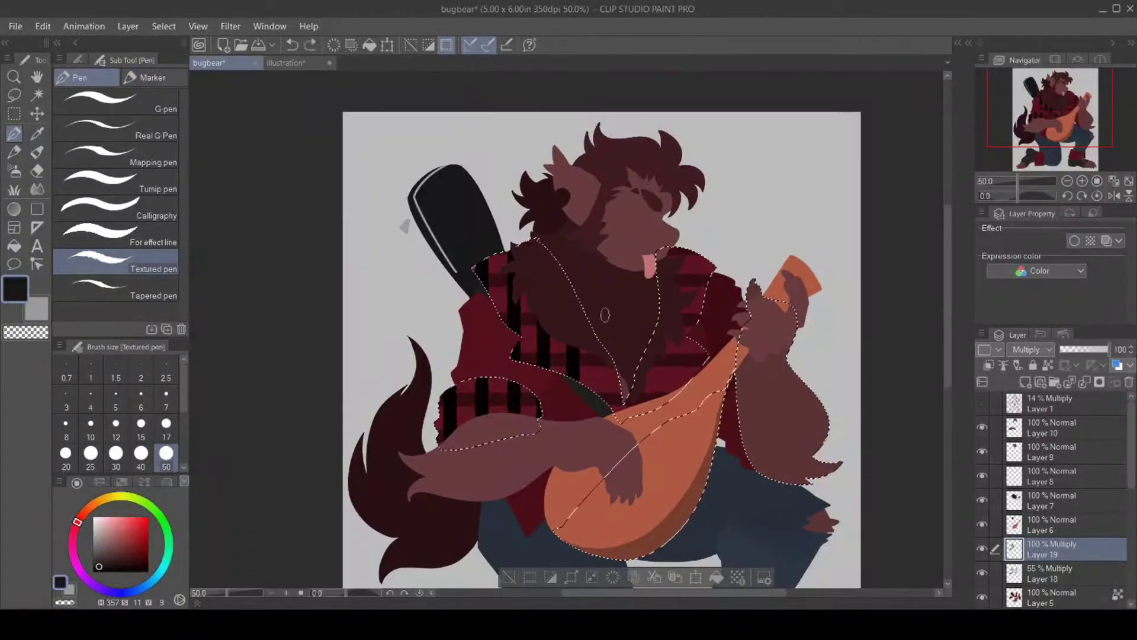
click(601, 335)
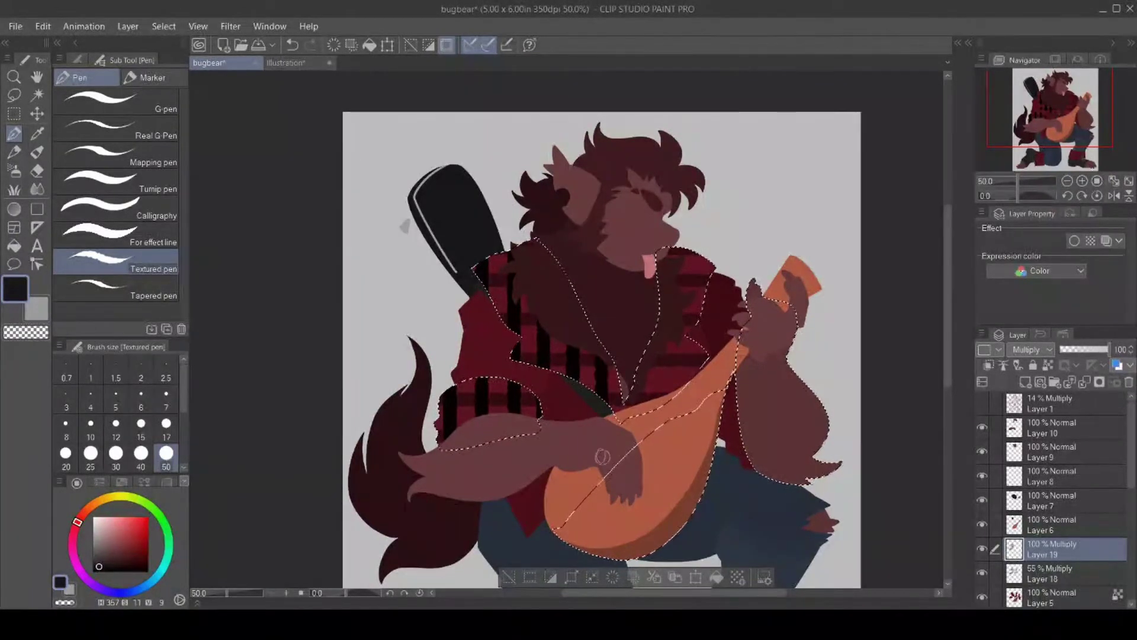
click(637, 317)
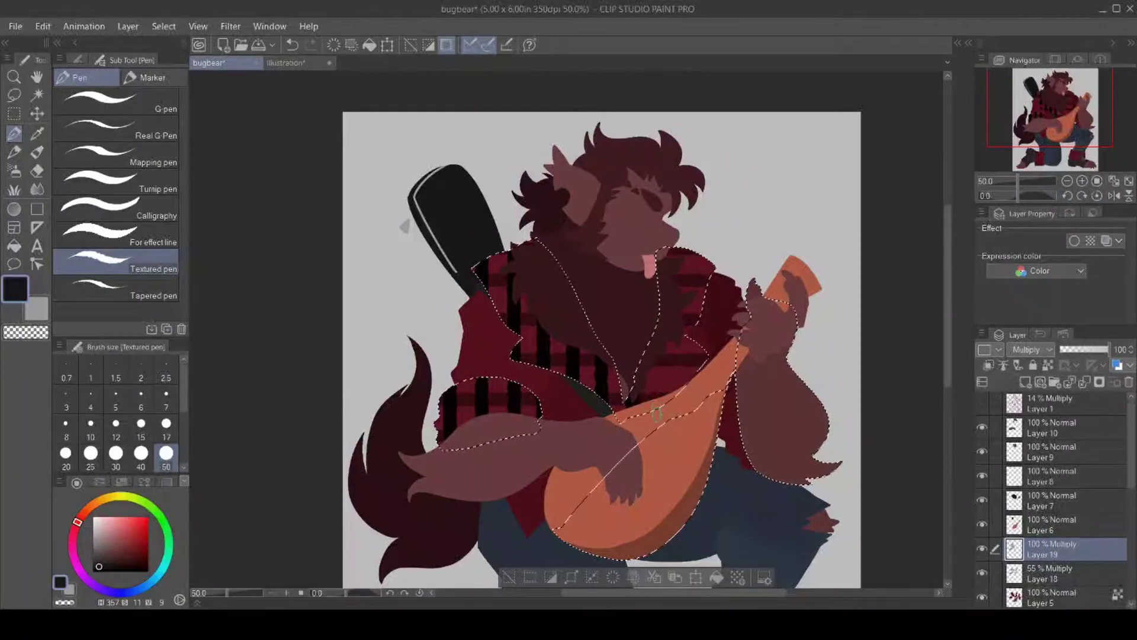
click(658, 218)
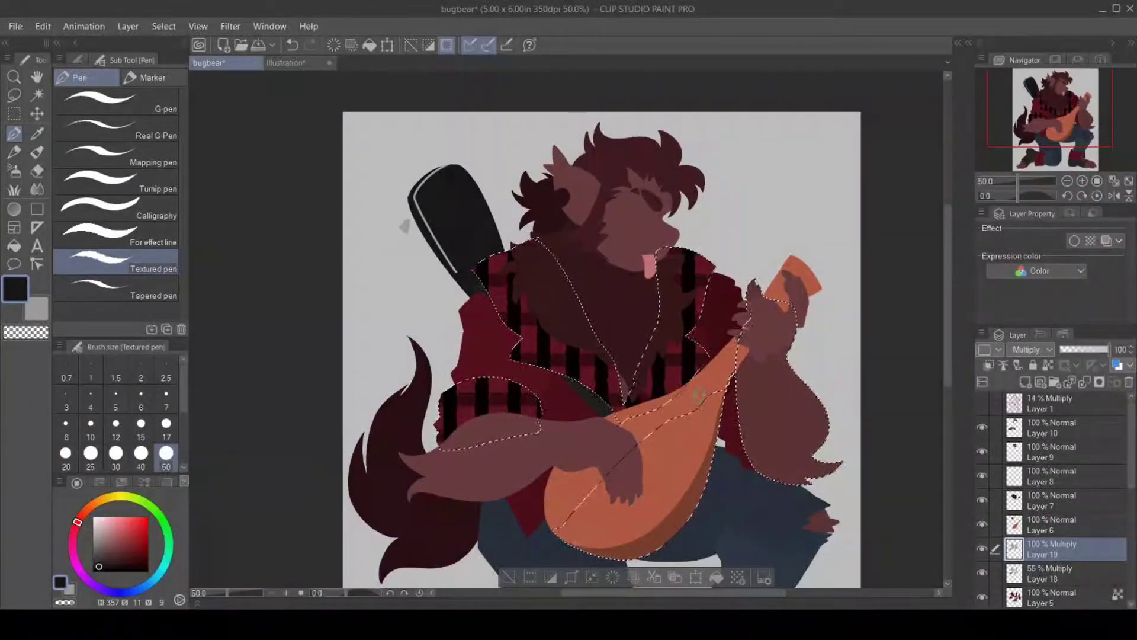
Clear the selection, lower the vertical stripe layer to 75% opacity, and merge it down into Layer 18.
click(508, 577)
drag(1100, 352, 1096, 352)
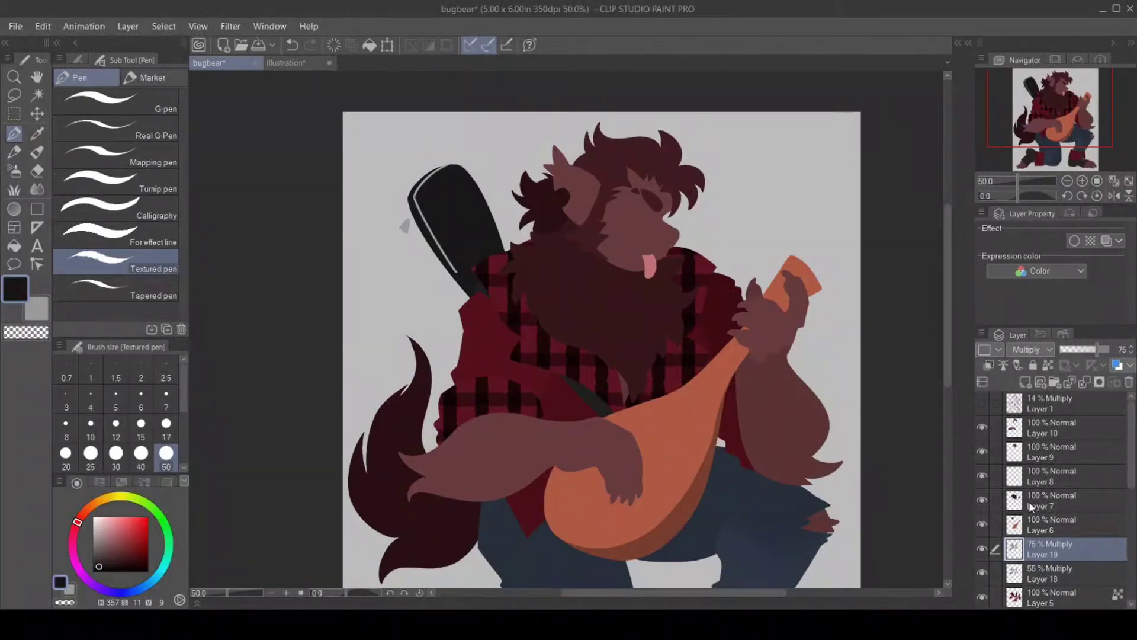
key(ctrl+e)
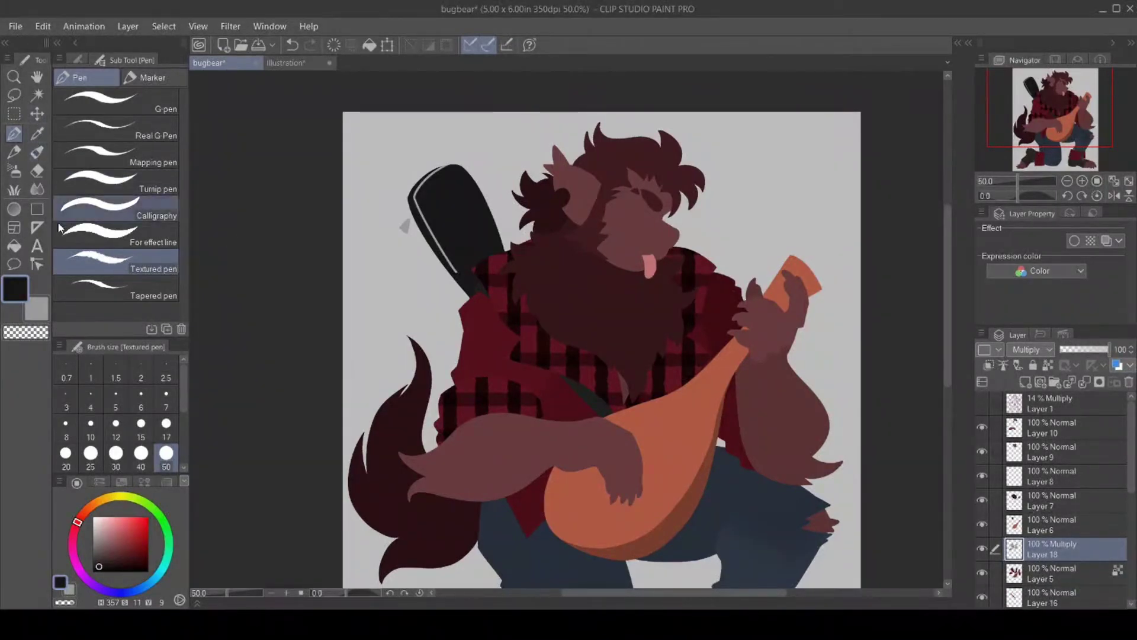
click(15, 246)
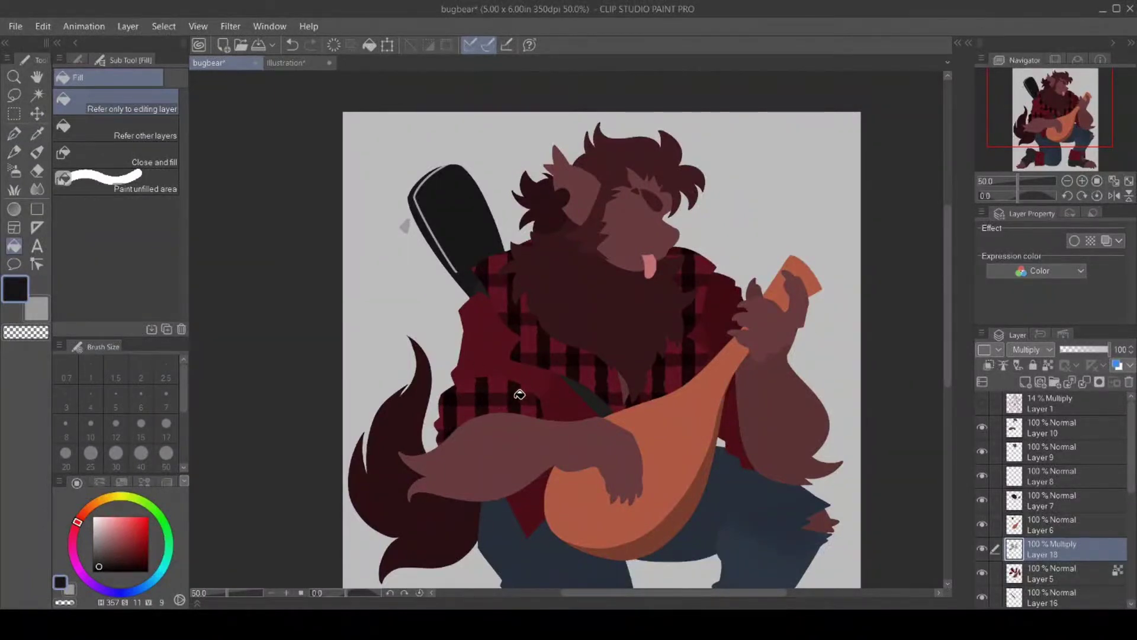
click(1048, 365)
click(1043, 367)
scroll(1130, 533, down, 4)
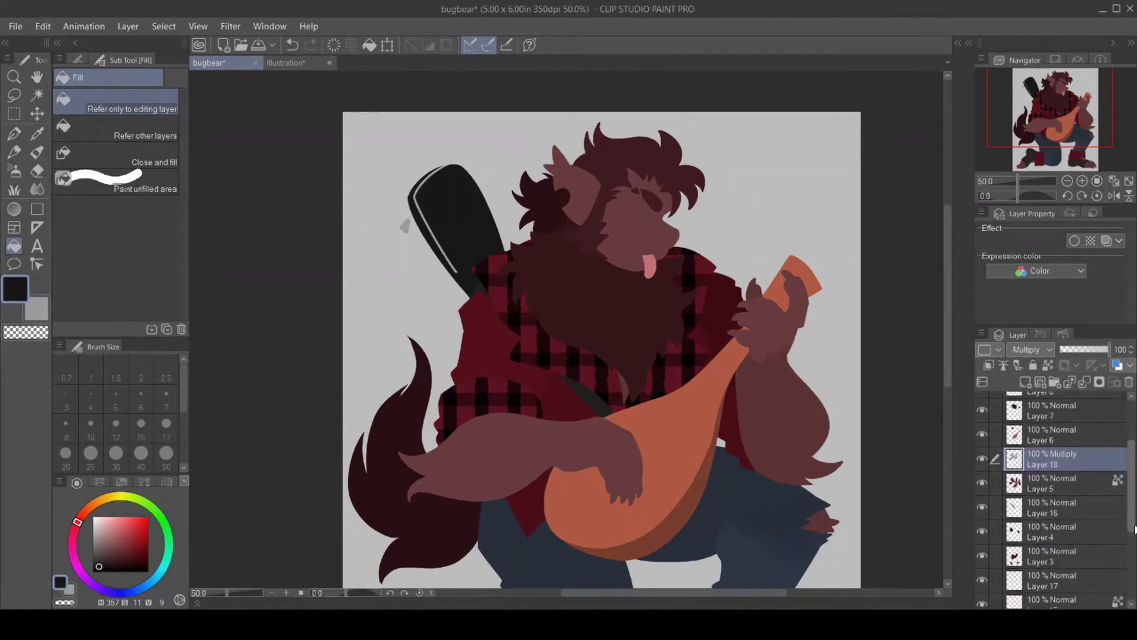
Select the painted shirt shapes on Layer 4 by auto-selecting the empty area around them and inverting the selection.
click(982, 520)
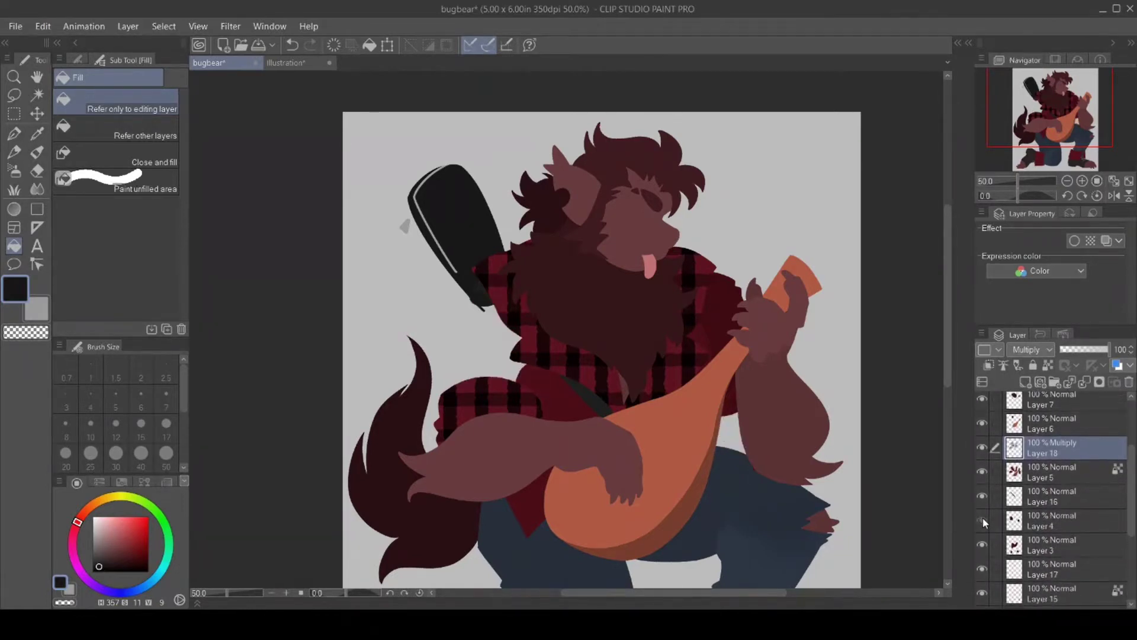
click(982, 518)
click(1043, 521)
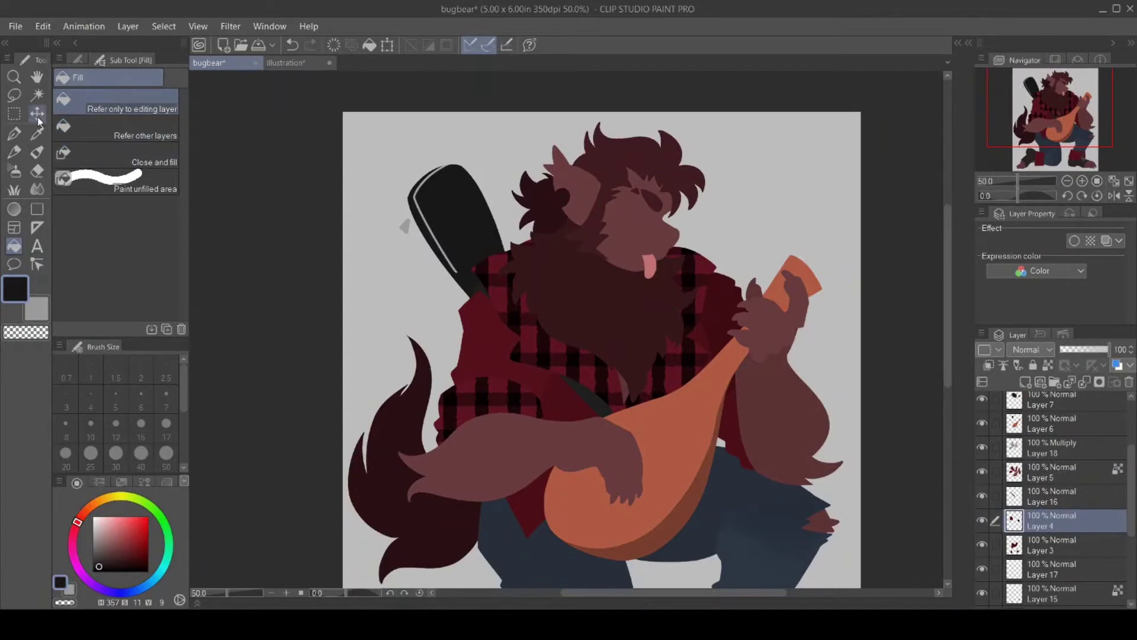
click(37, 95)
click(474, 278)
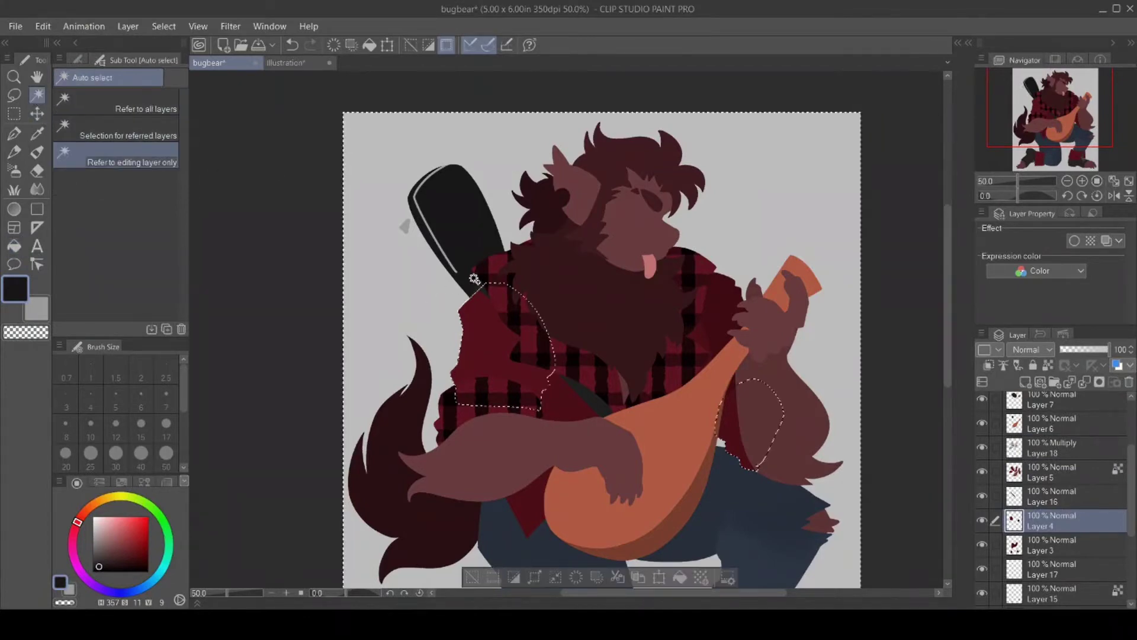
click(514, 577)
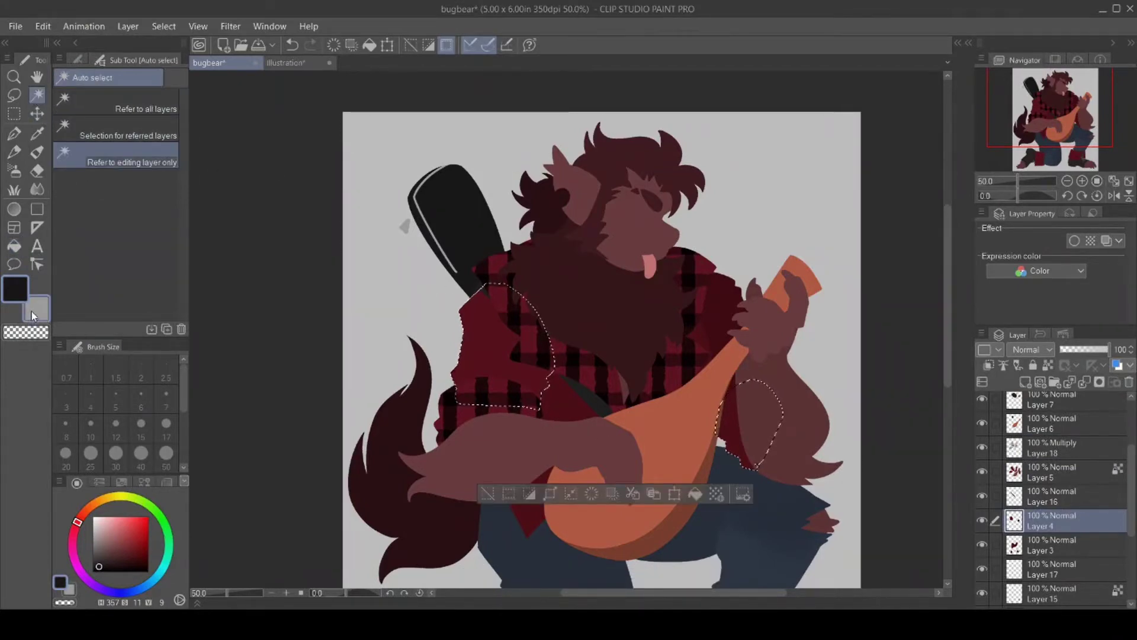
Set the secondary colour to a softer near-black (H 0, S 16, V 14) and choose the Textured pen.
click(37, 133)
click(483, 346)
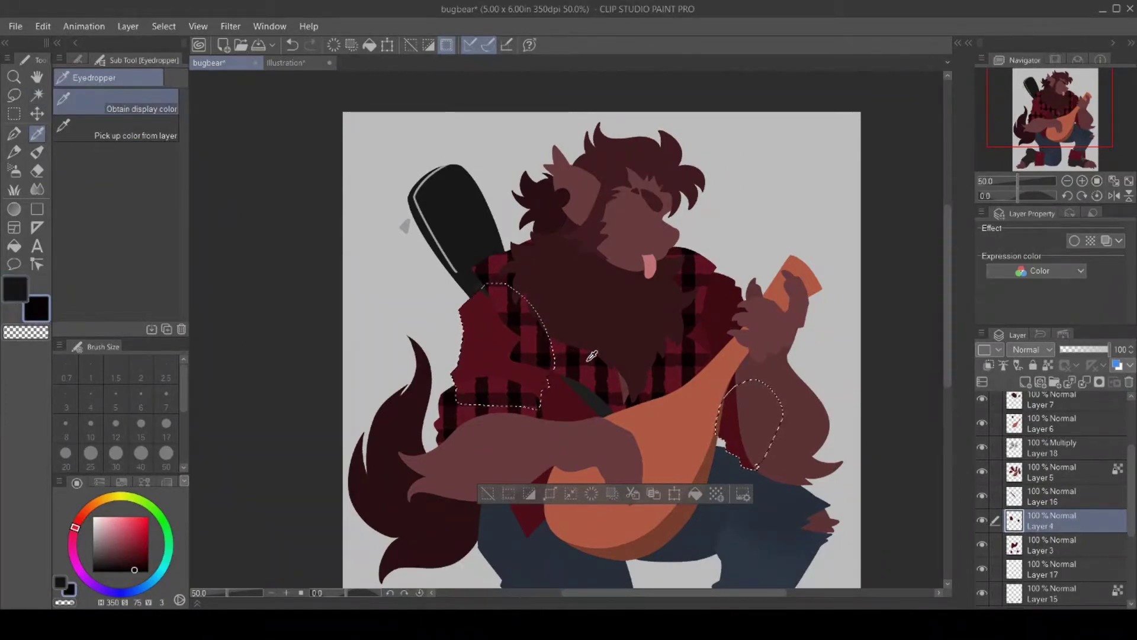
click(33, 314)
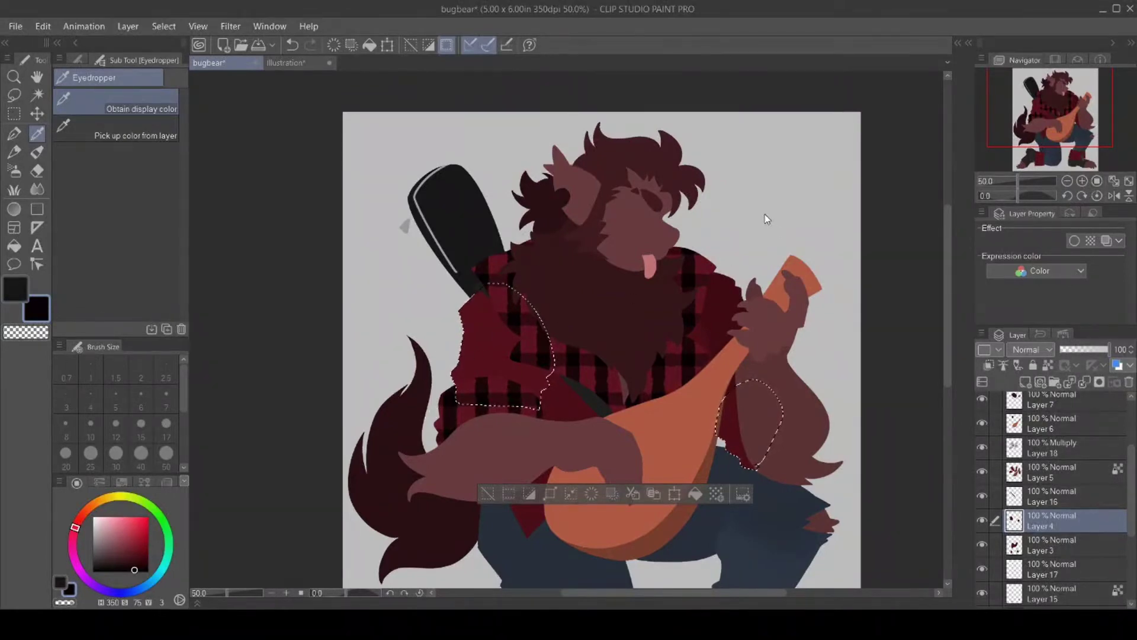
click(624, 292)
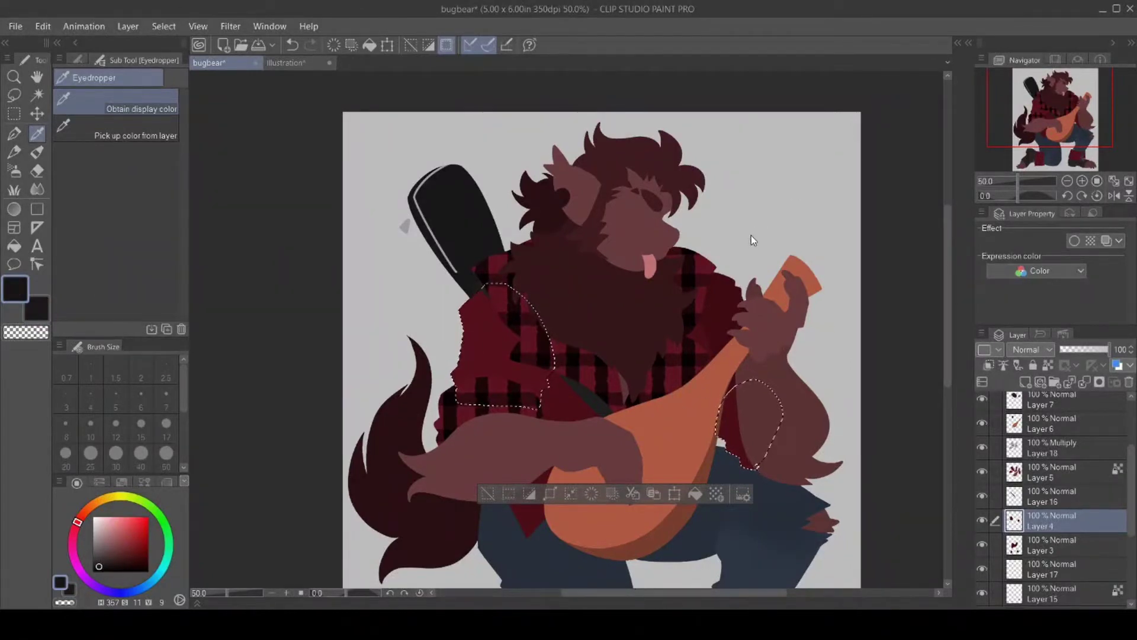
click(43, 312)
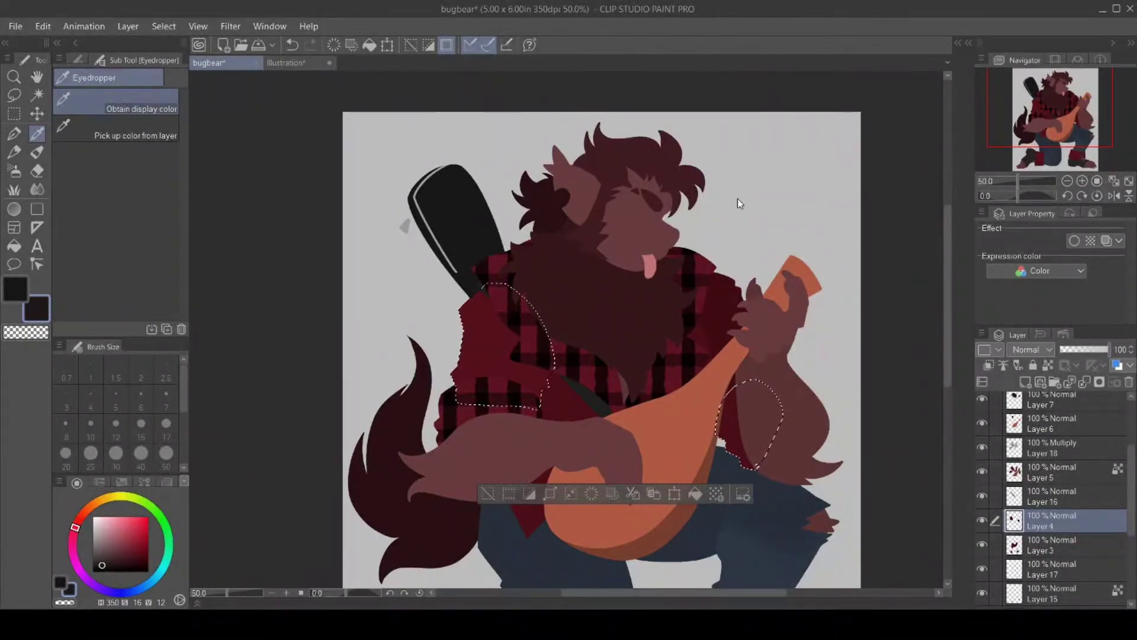
click(735, 270)
click(14, 132)
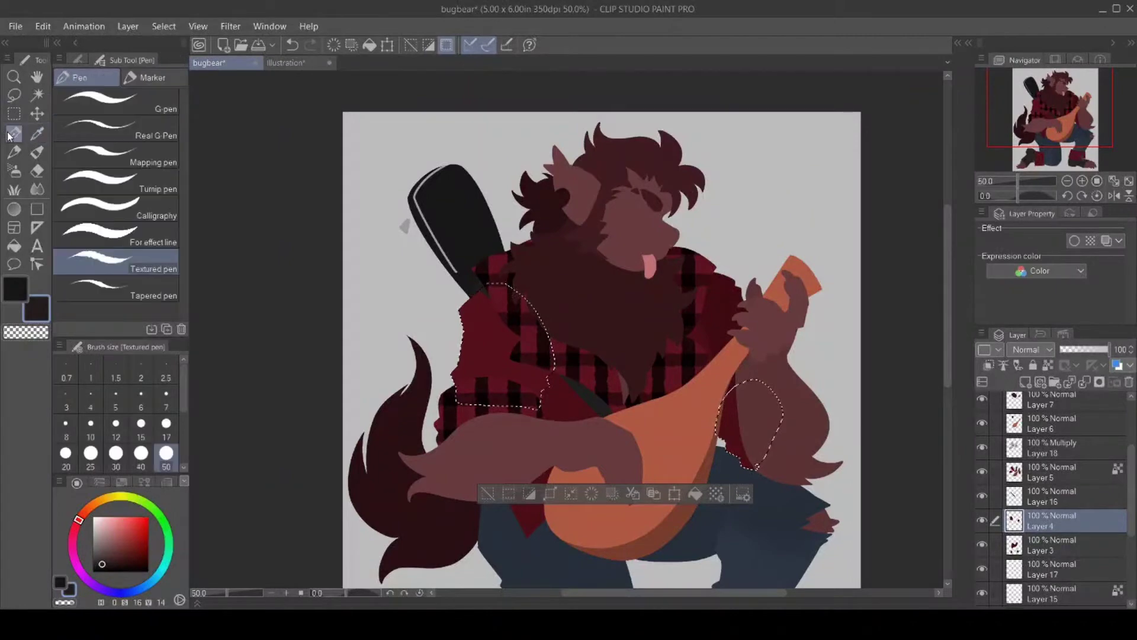
Paint vertical near-black stripes across the selected upper sleeve on a new layer above Layer 4, set to Multiply at 55% opacity.
click(1024, 383)
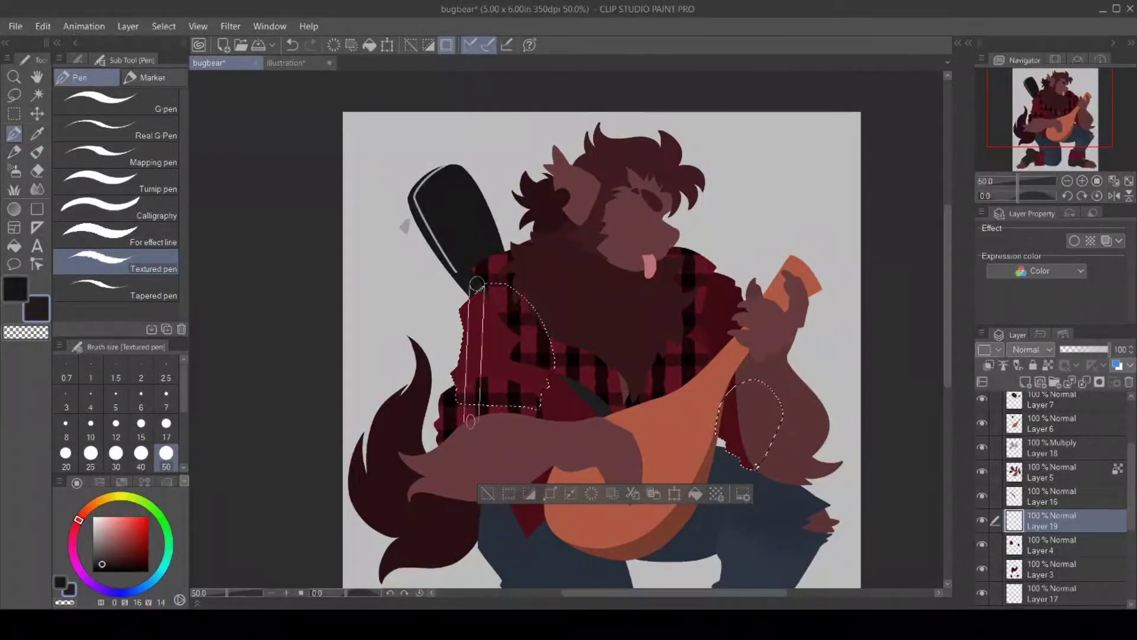
drag(477, 283, 475, 421)
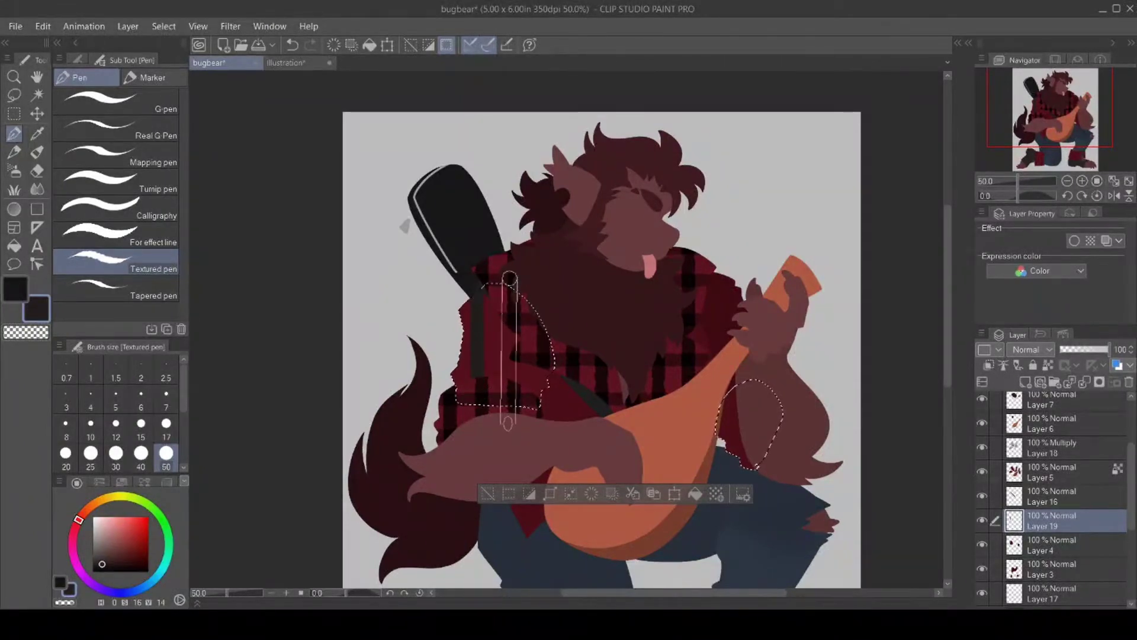
shift+click(509, 424)
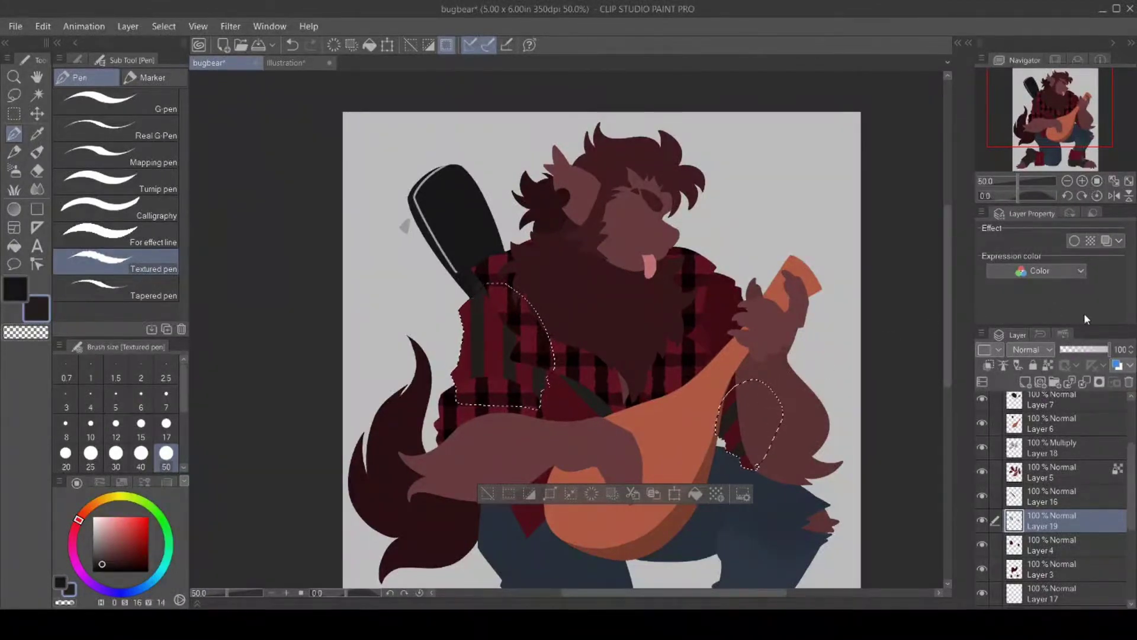
scroll(1036, 353, down, 2)
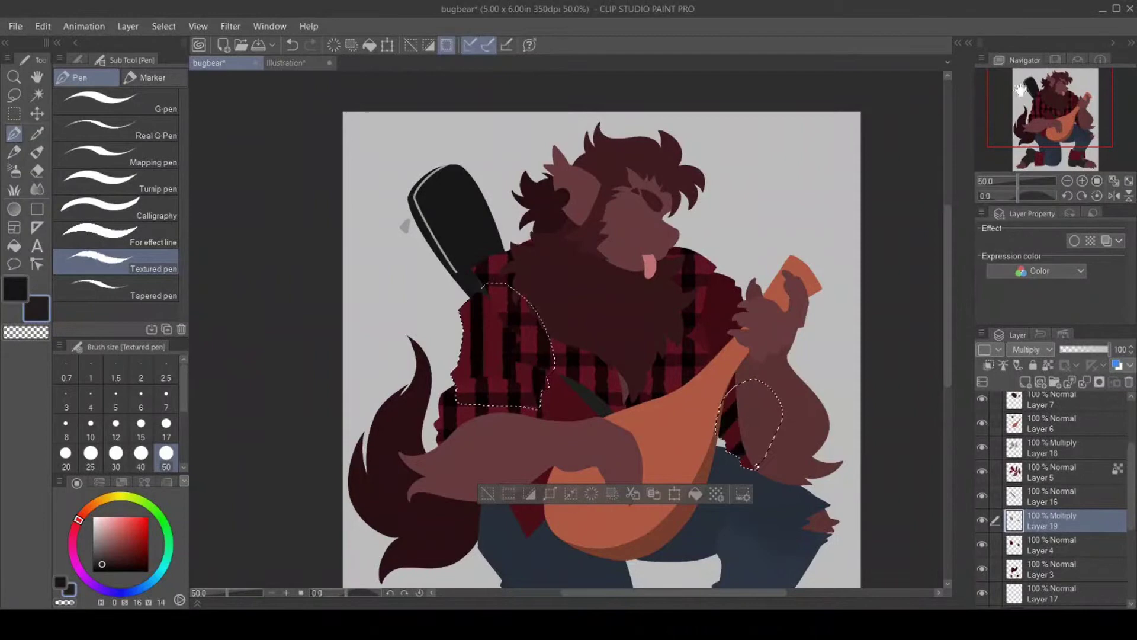
click(1087, 349)
click(1131, 352)
click(1131, 353)
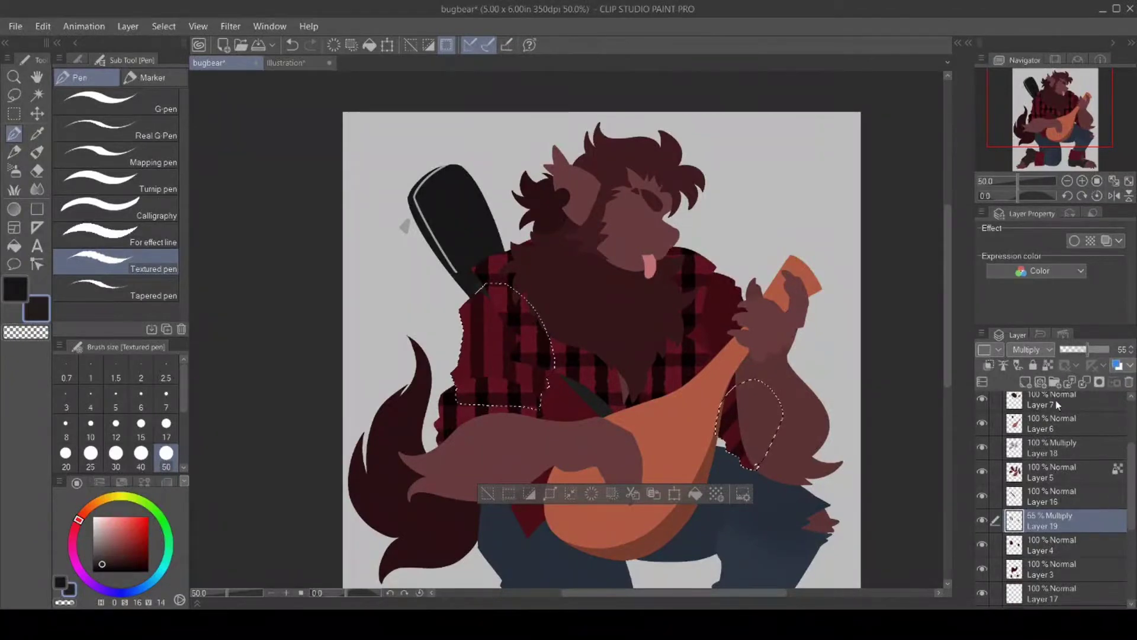
Add another Multiply layer at 75% opacity and paint horizontal stripes over the selected sleeve in near-black (S 11, V 9).
click(1025, 382)
click(1097, 350)
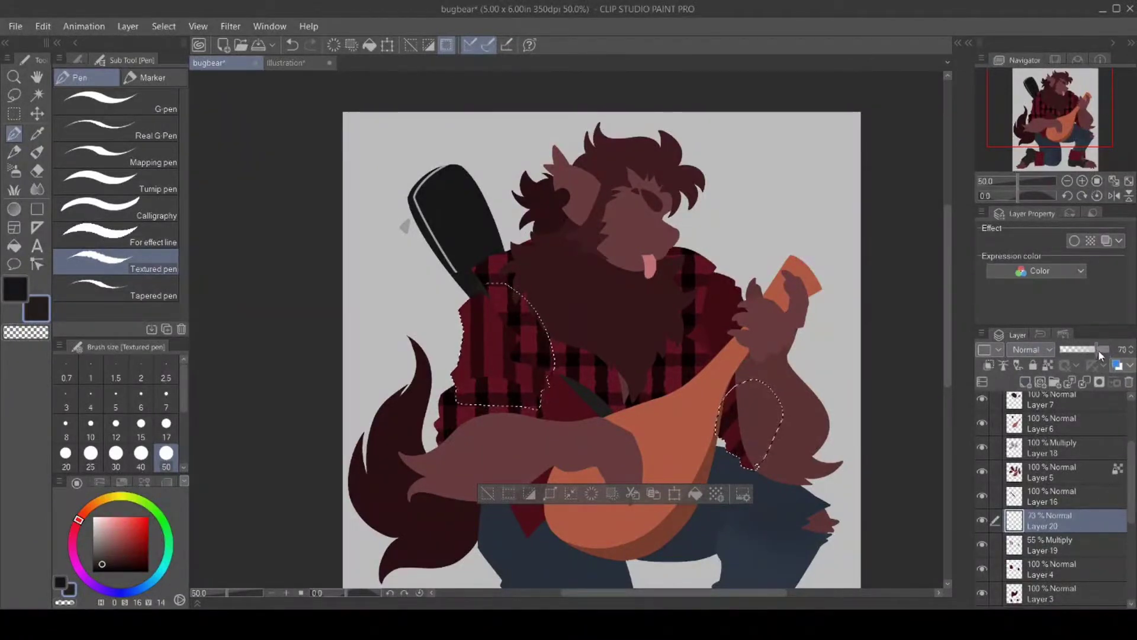
click(1131, 347)
click(1131, 347)
click(15, 289)
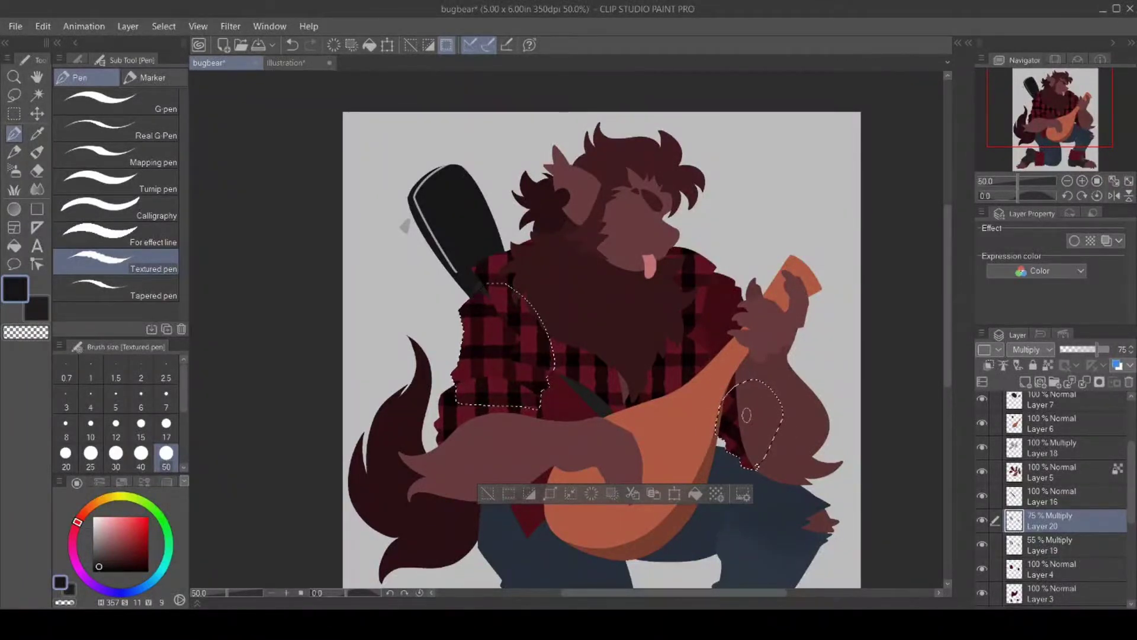
Clear the selection and merge the sleeve's horizontal stripe layer down into Layer 19.
key(ctrl+d)
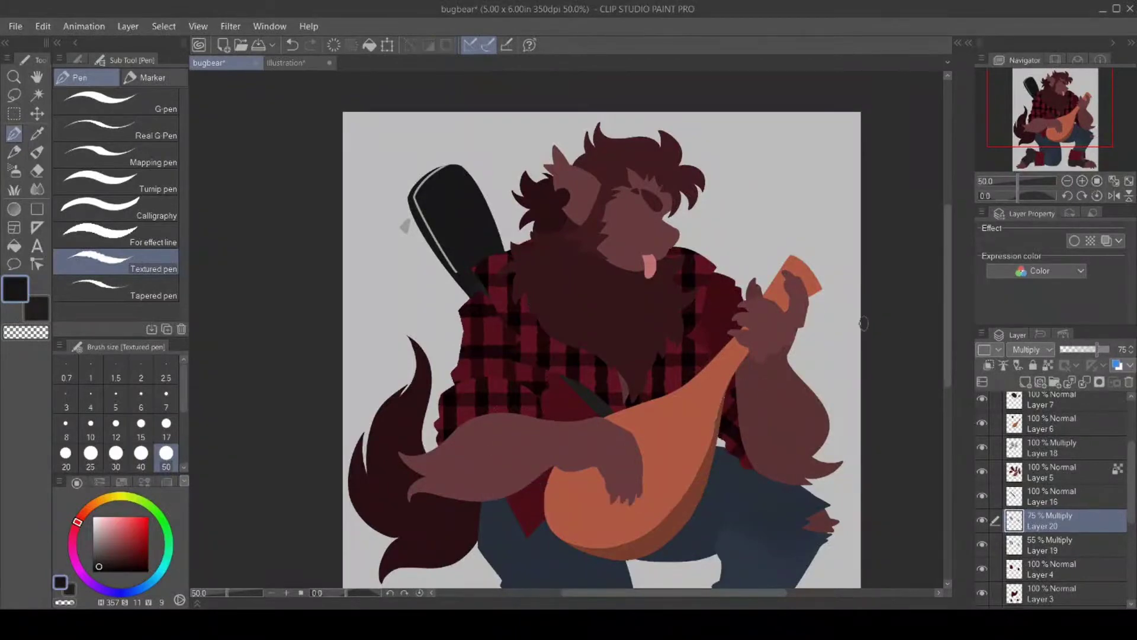
key(ctrl+e)
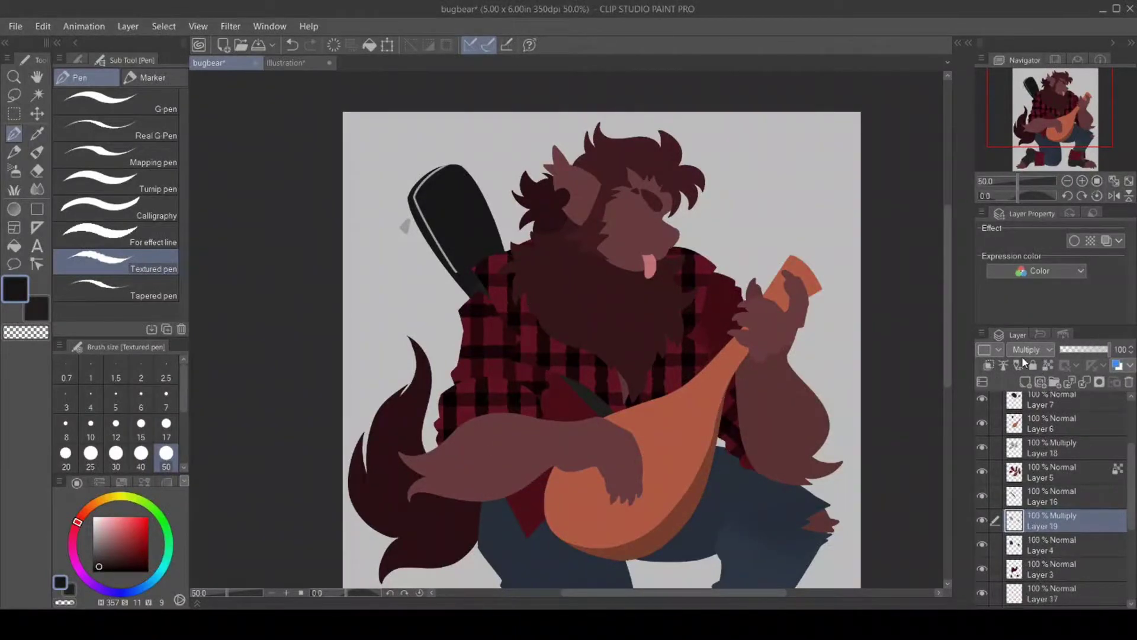
click(18, 251)
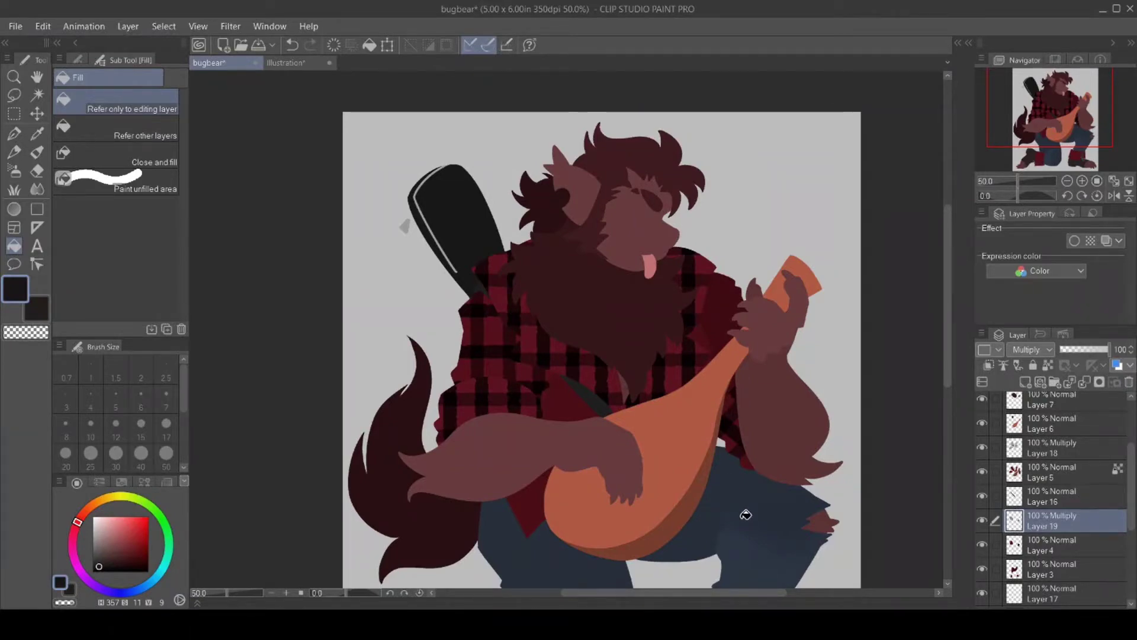
Select the lower shirt shape on Layer 3 by auto-selecting the empty area around it and inverting the selection.
click(1064, 575)
key(w)
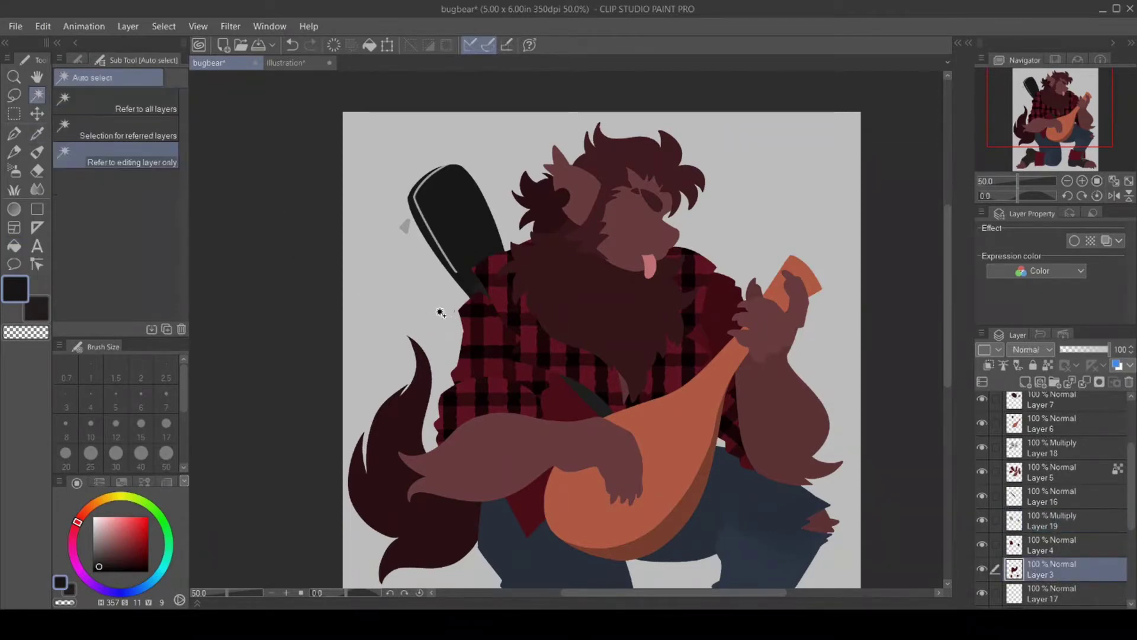
click(440, 312)
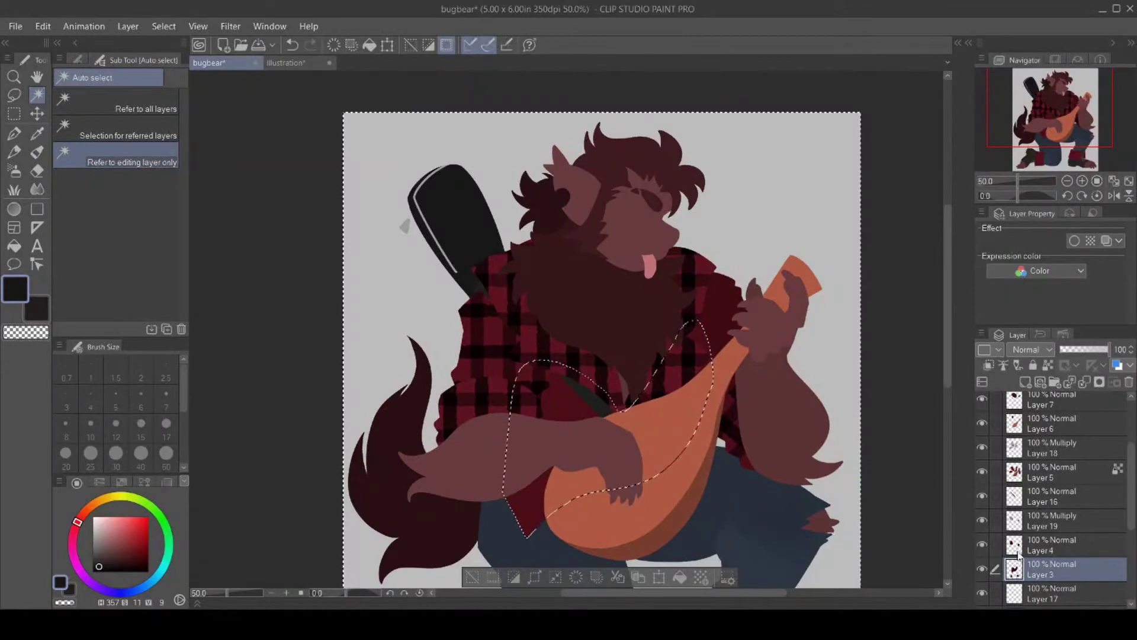
click(982, 545)
click(982, 546)
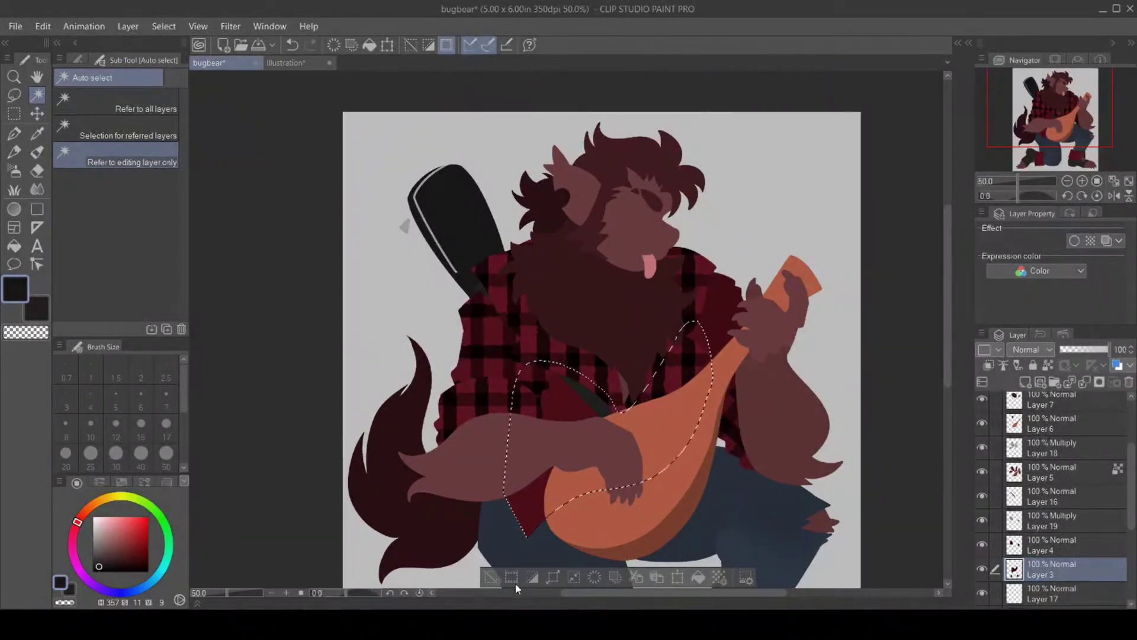
Add a Multiply layer at 55% opacity above Layer 3 and paint vertical stripes across the lower shirt in the secondary near-black.
click(1023, 382)
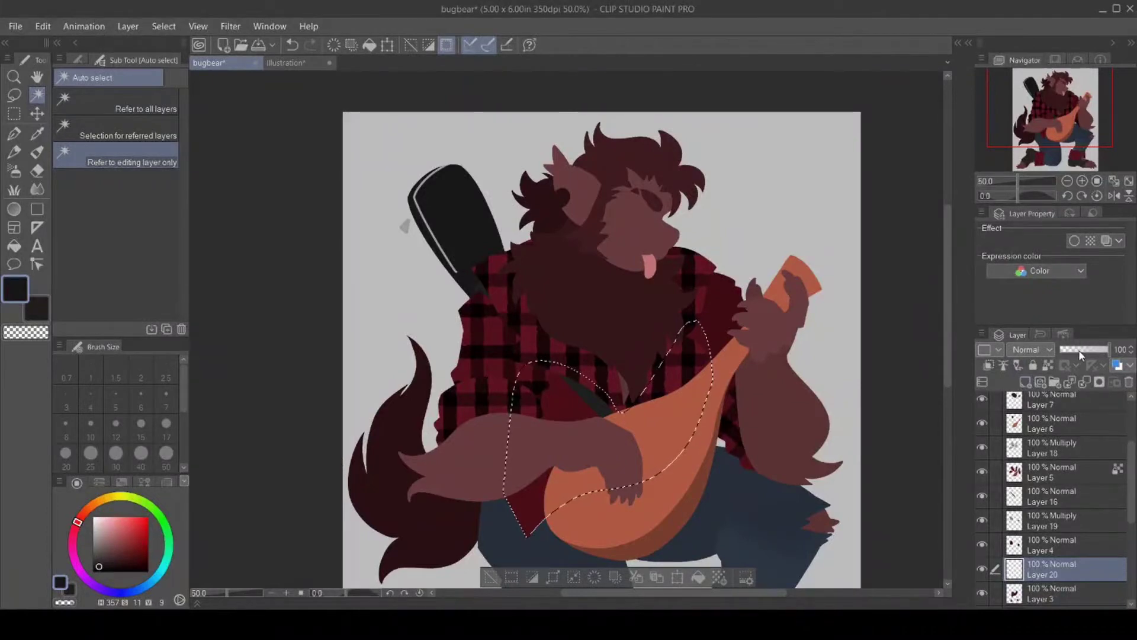
drag(1099, 352, 1087, 350)
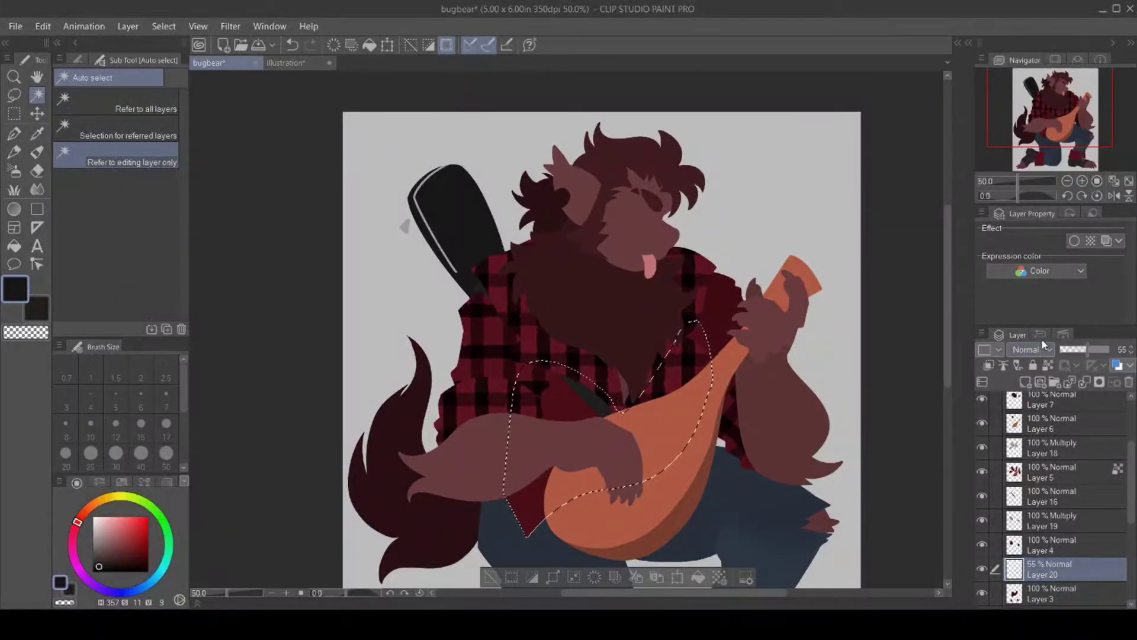
click(1031, 350)
click(1035, 52)
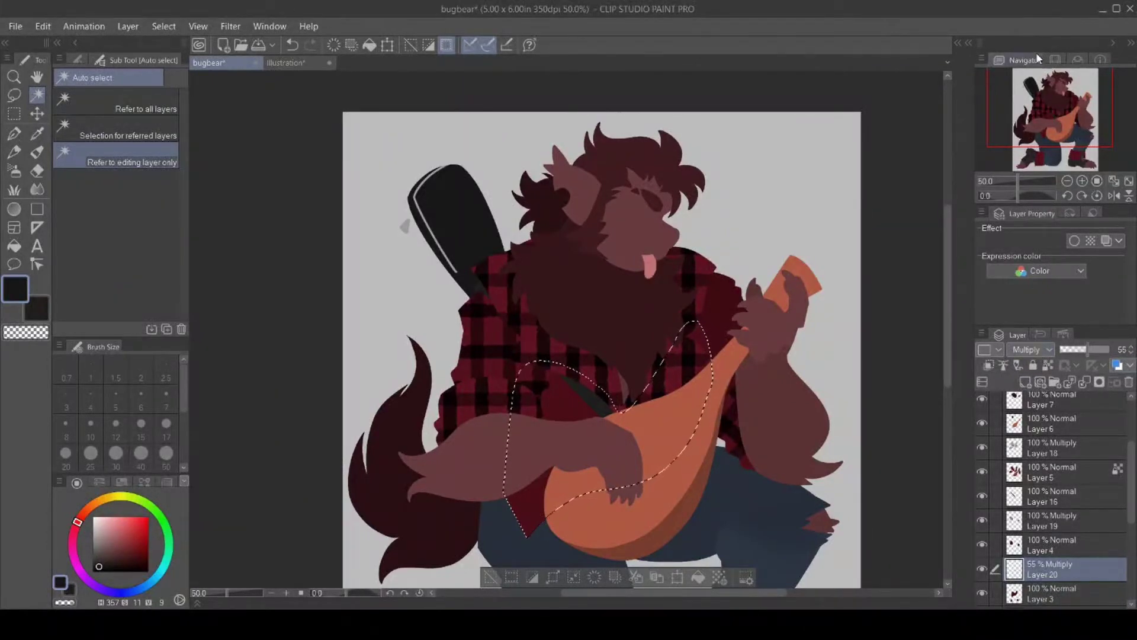
click(30, 309)
click(14, 133)
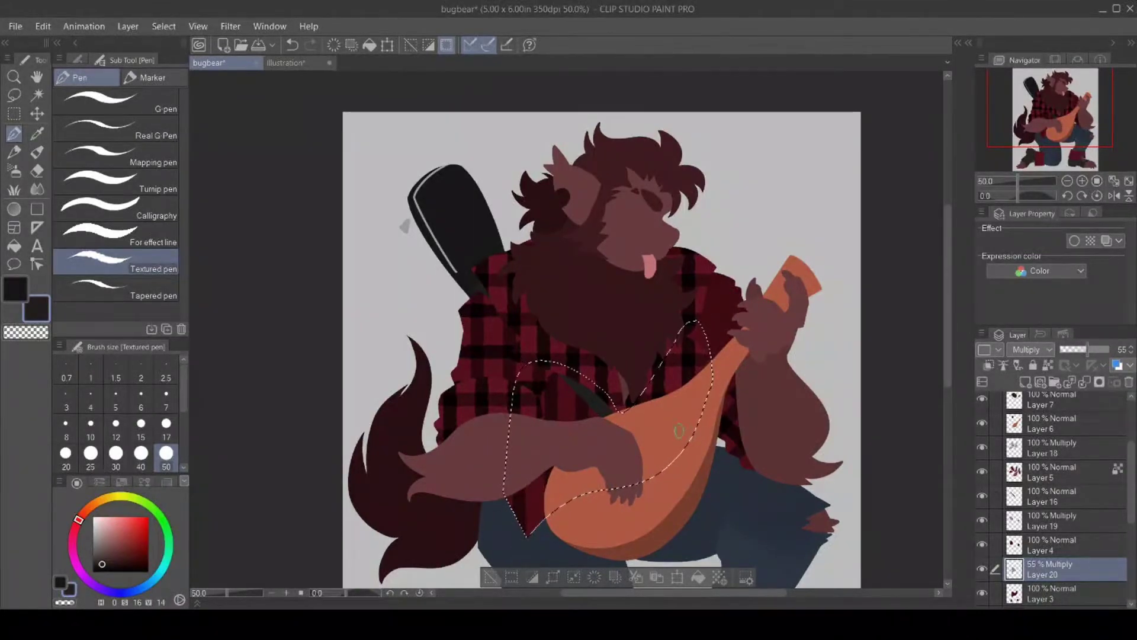
Add a Multiply layer at 75% opacity above Layer 20 and paint horizontal stripes across the lower shirt in near-black (S 11, V 9).
key(x)
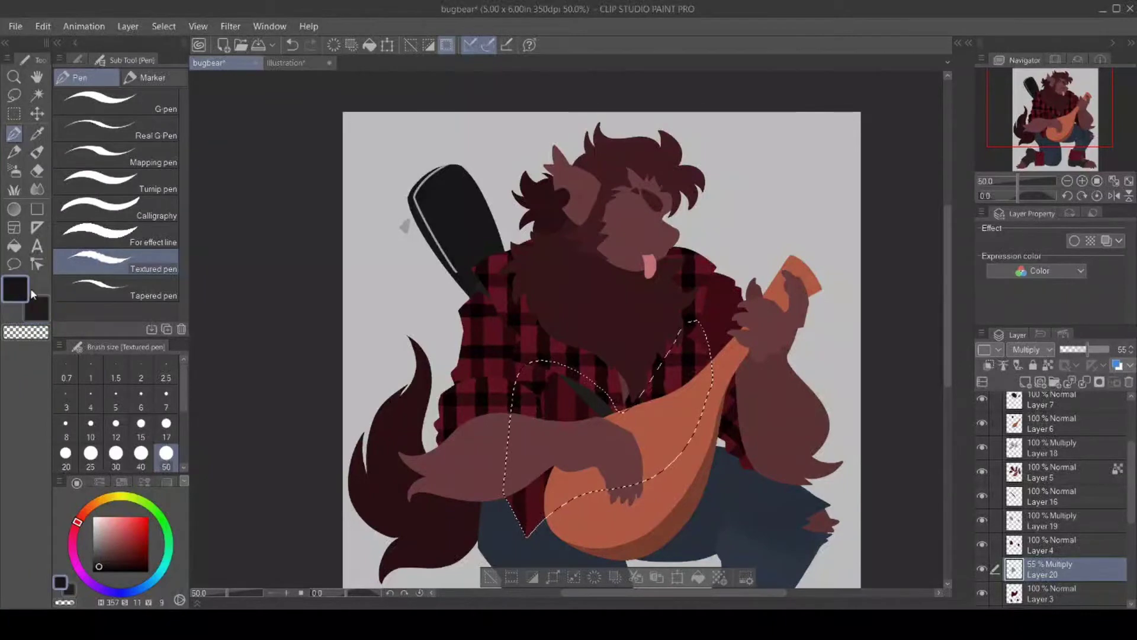
click(1026, 382)
drag(1109, 349, 1092, 349)
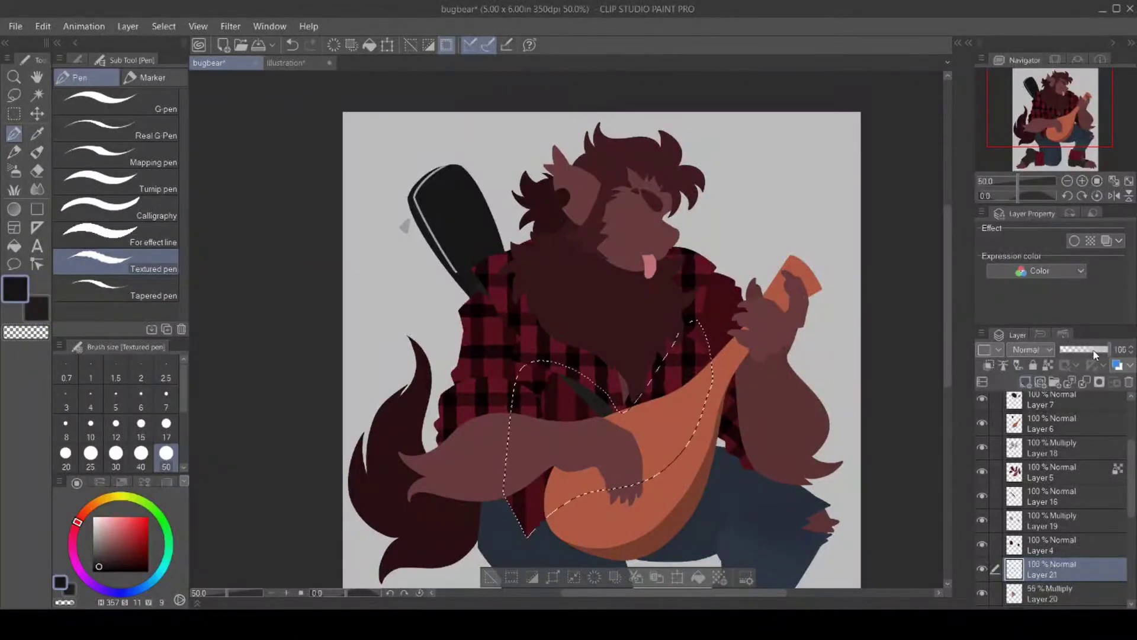
click(1131, 347)
click(1132, 347)
click(1030, 349)
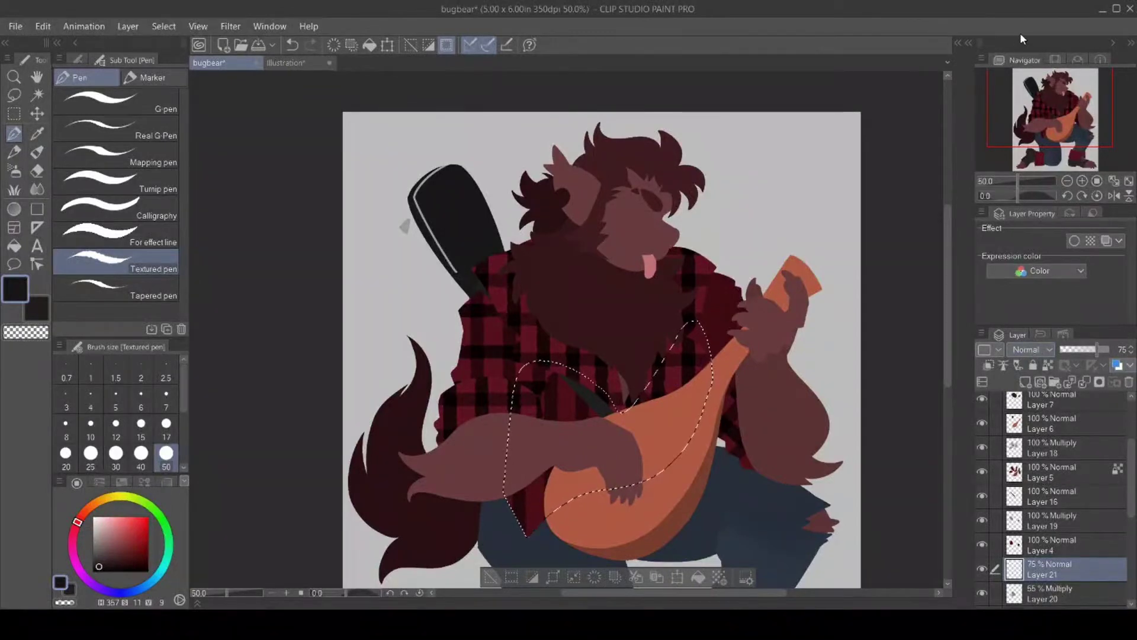
click(1031, 379)
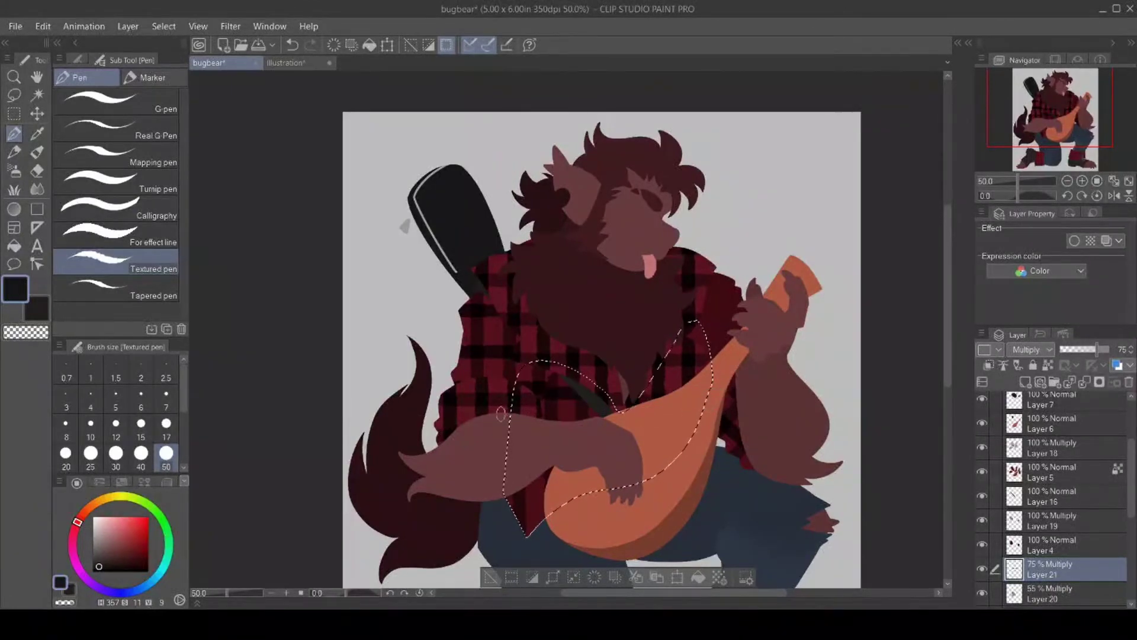
drag(503, 425, 741, 422)
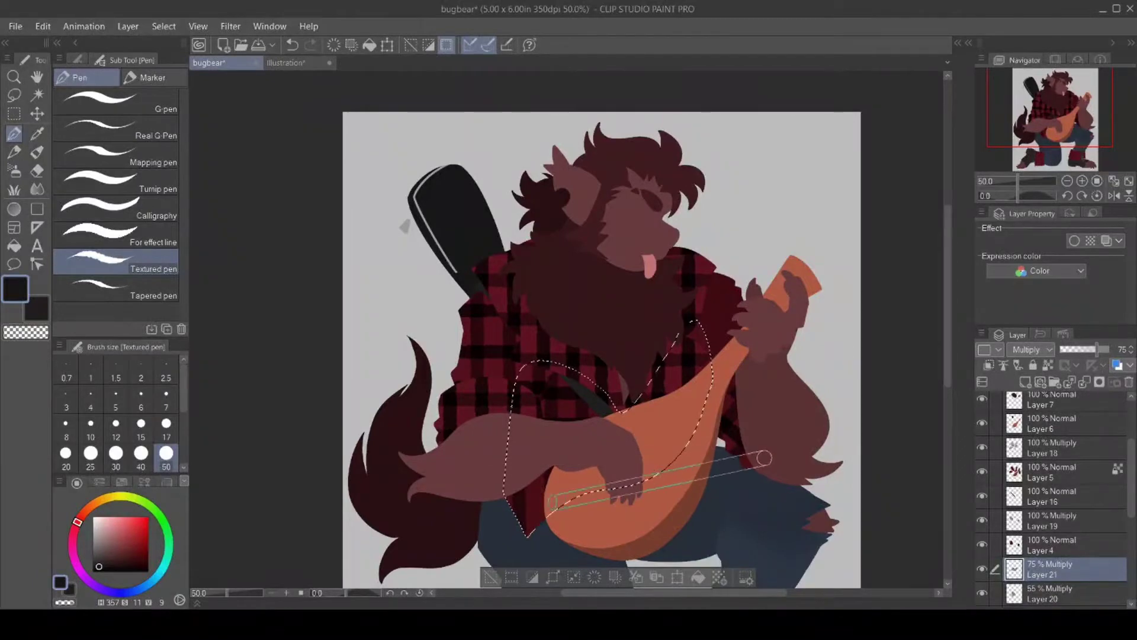
drag(497, 489, 691, 487)
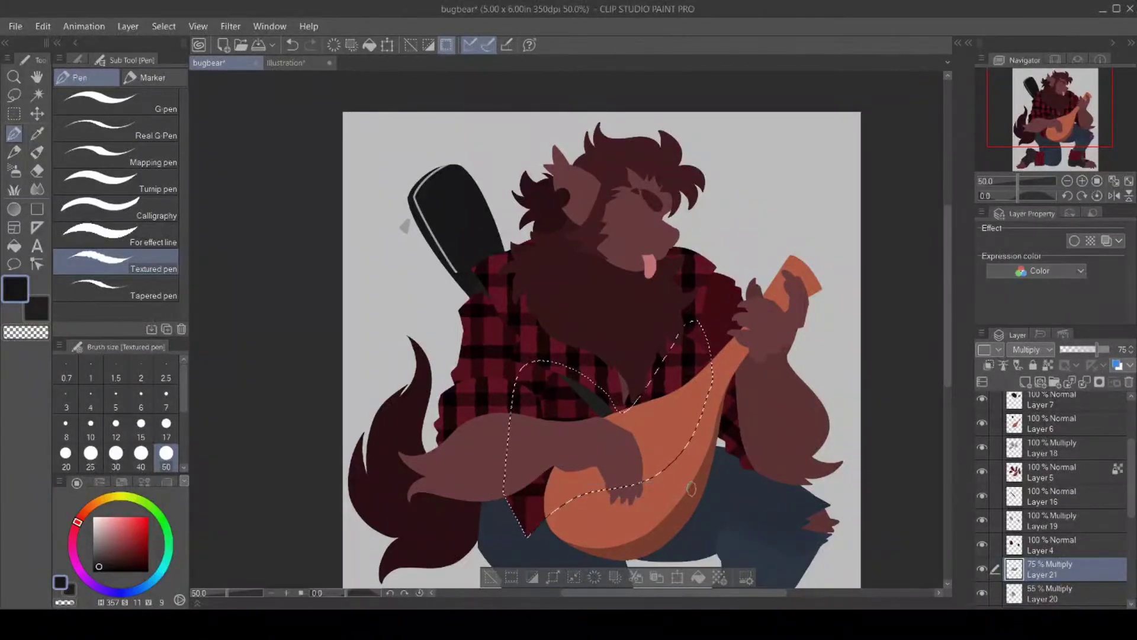
drag(592, 523, 502, 522)
Clear the selection and merge the lower shirt's horizontal stripe layer down into Layer 20.
click(491, 577)
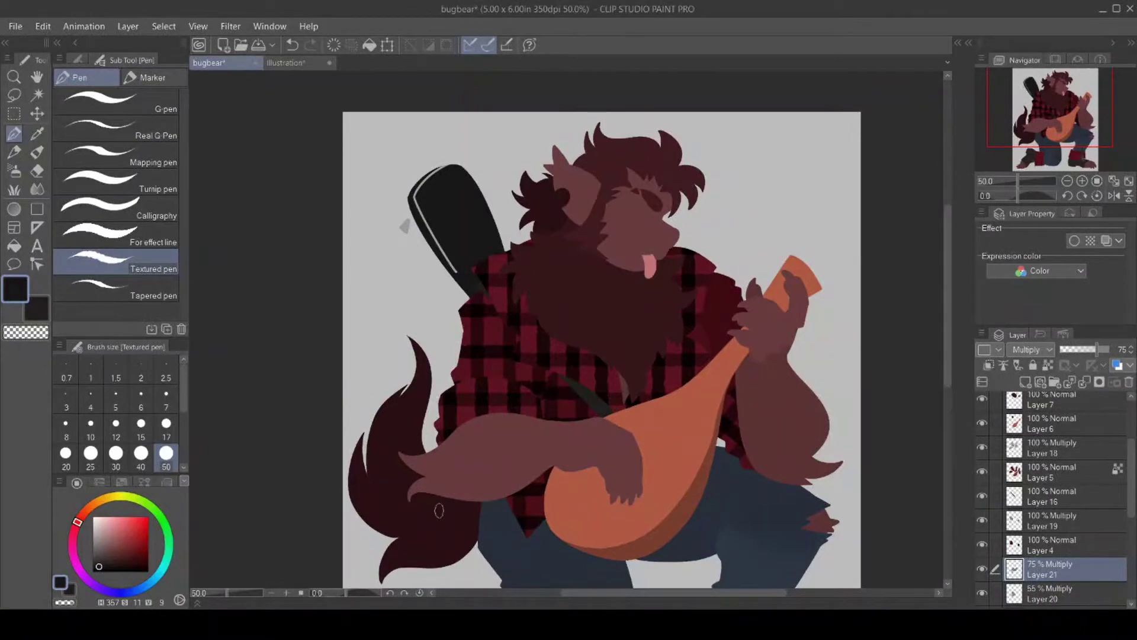
key(ctrl+e)
click(14, 246)
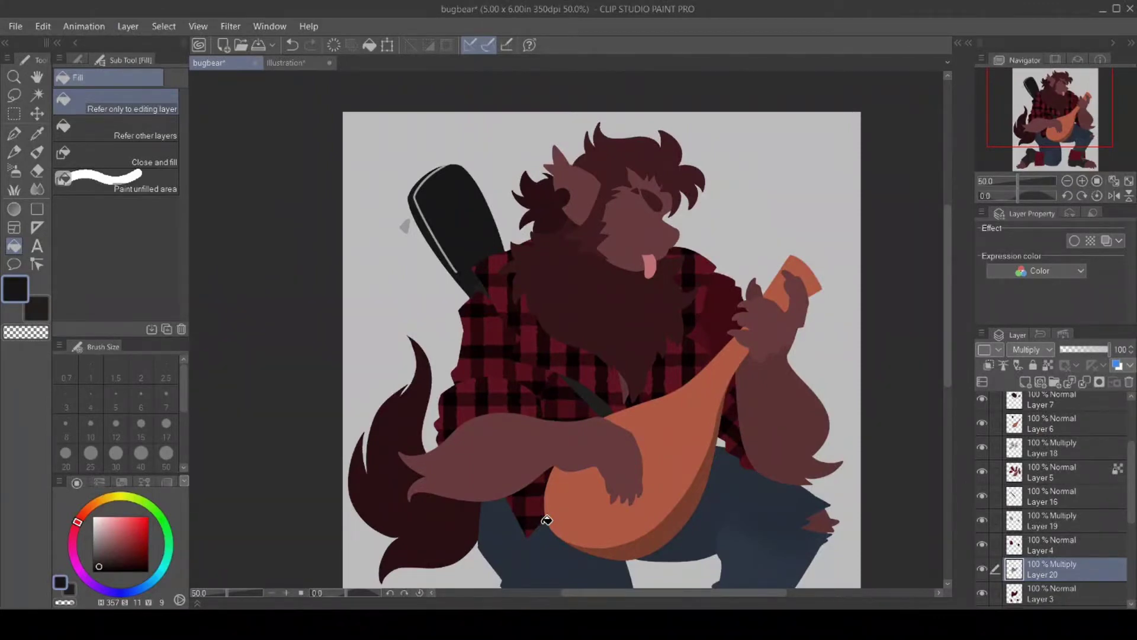
scroll(1021, 499, down, 5)
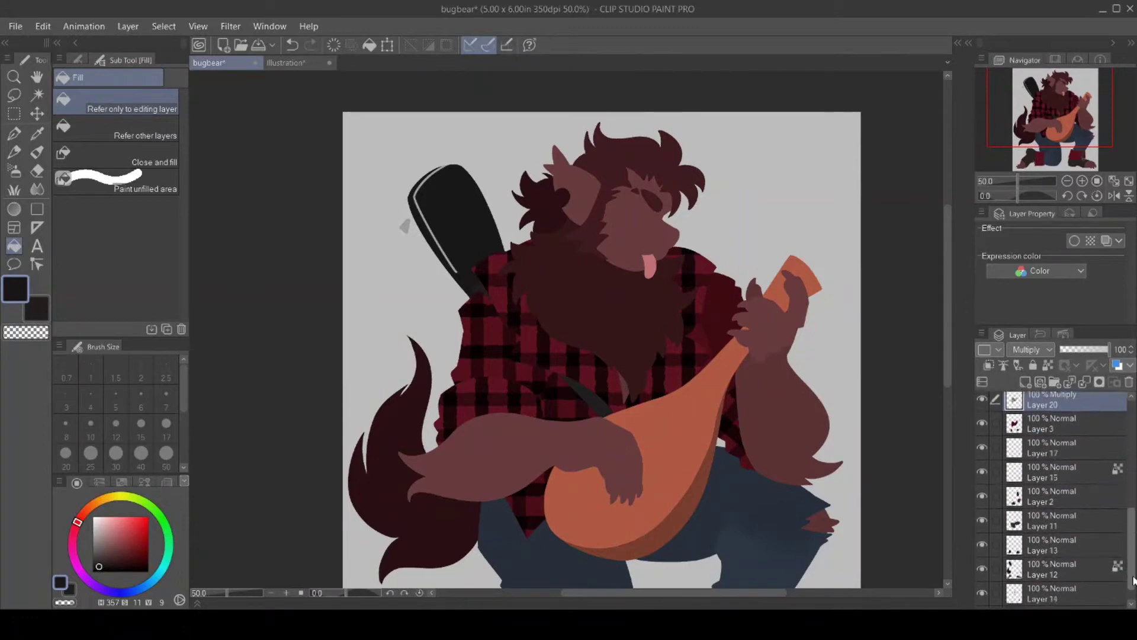
Select the raised arm's sleeve on Layer 2 by auto-selecting the empty area around the layer's shapes and inverting the selection.
click(978, 473)
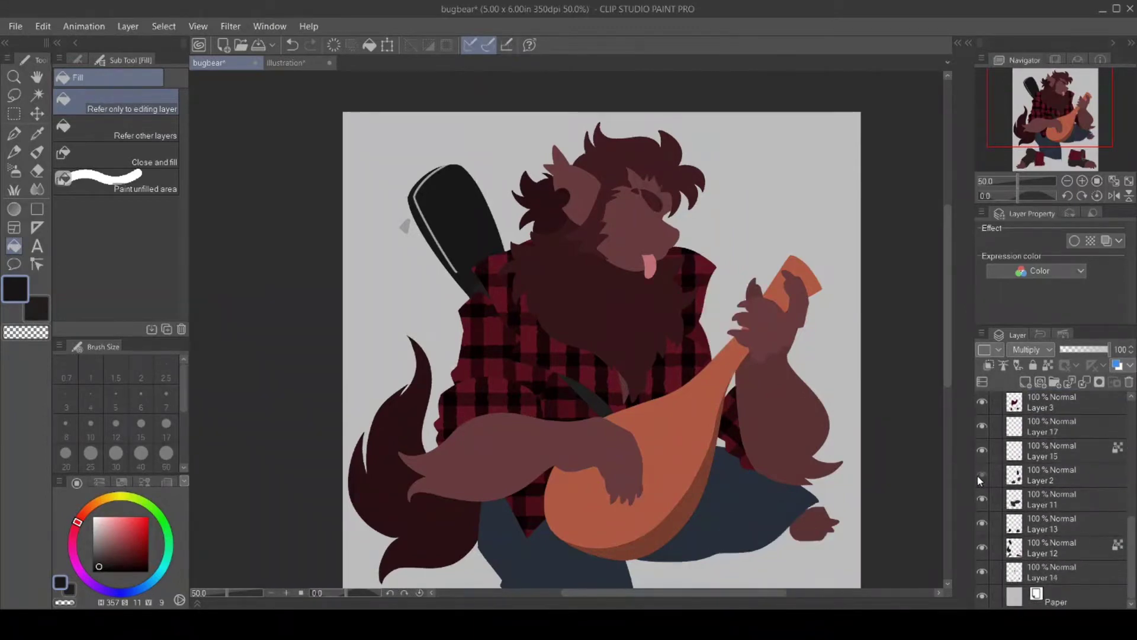
click(976, 474)
click(1049, 475)
click(36, 95)
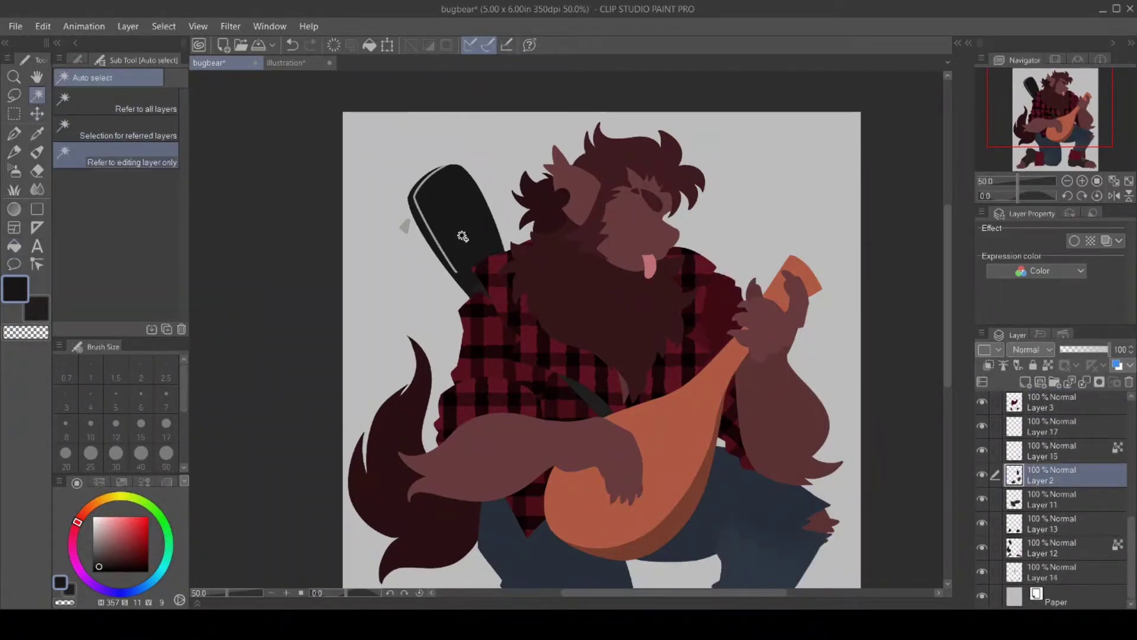
click(746, 320)
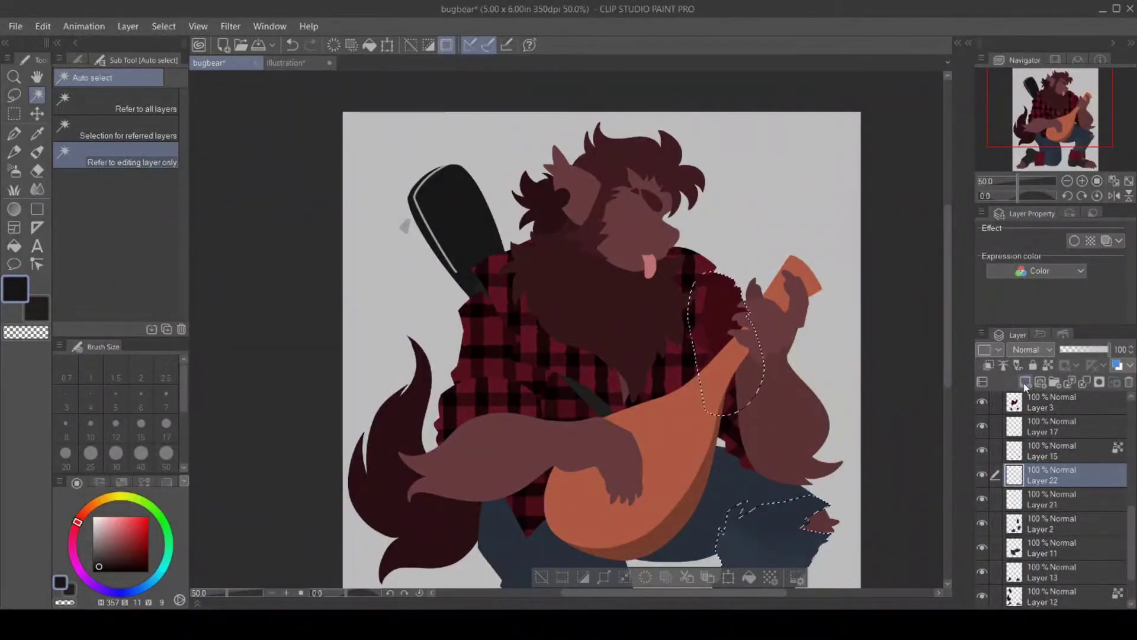
Set new Layer 21 above Layer 2 to Multiply at 55% opacity and new Layer 22 to Multiply at 75% opacity.
click(1057, 499)
click(1087, 352)
click(1131, 347)
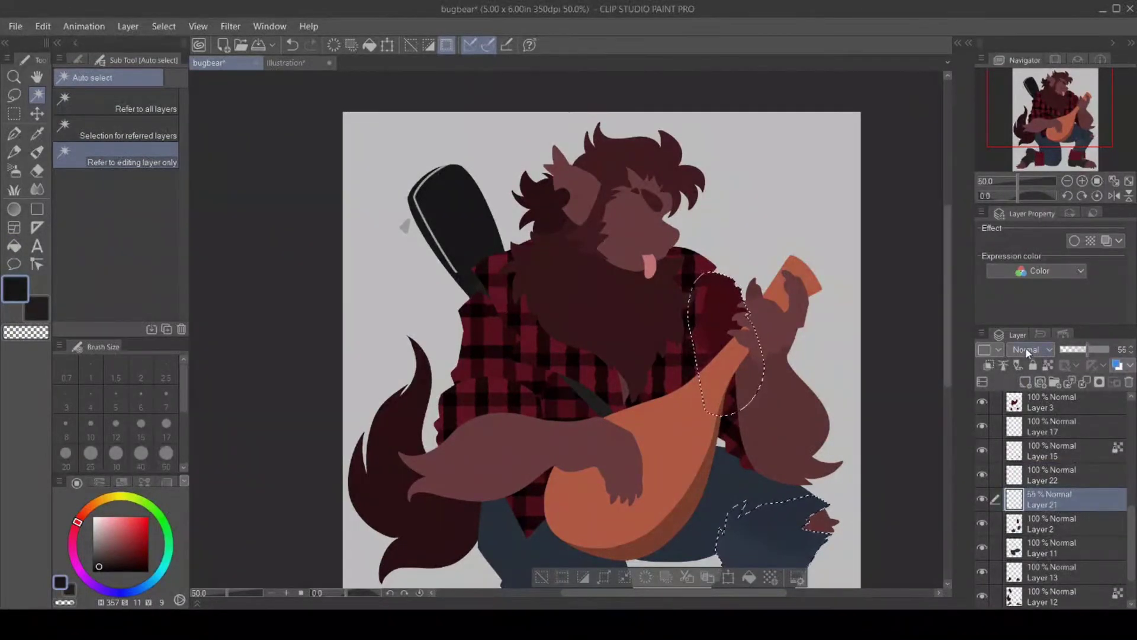
click(1025, 347)
click(1033, 382)
click(1054, 478)
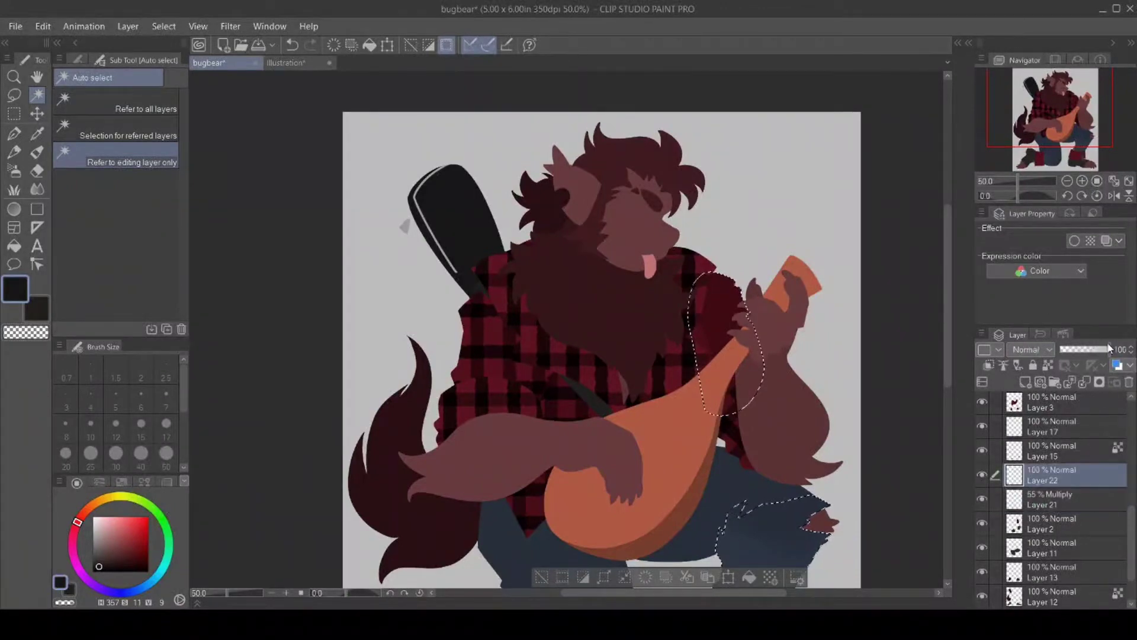
click(1095, 349)
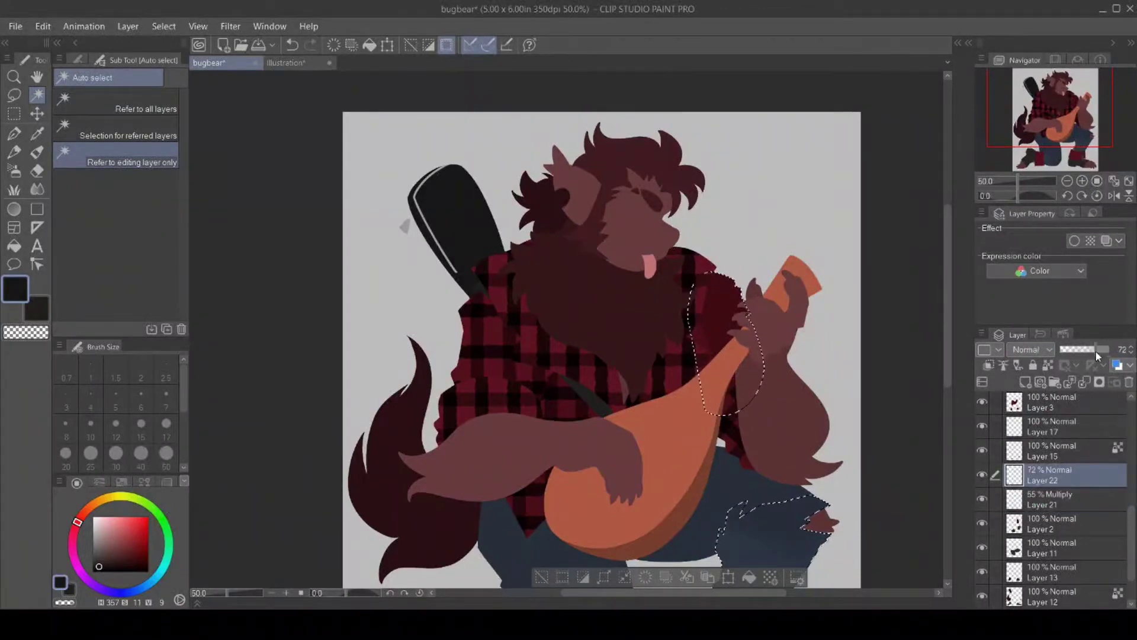
click(1132, 347)
scroll(1031, 350, down, 2)
Paint the first set of plaid stripes across the raised arm's sleeve on Layer 21 with the Textured pen in the secondary near-black.
click(1060, 503)
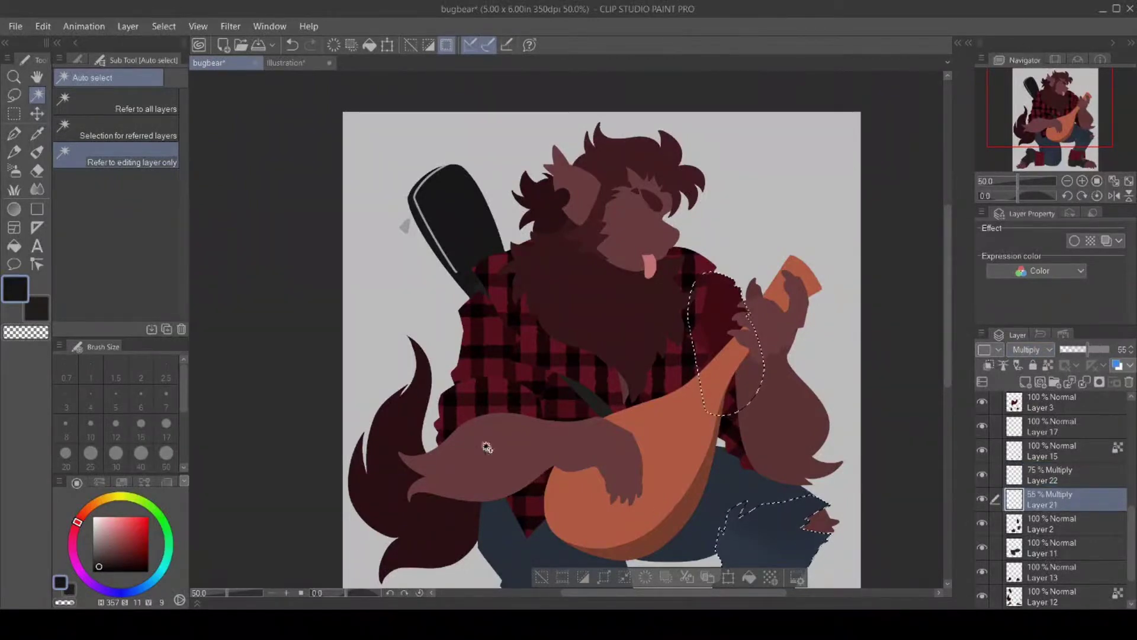
click(41, 317)
click(13, 133)
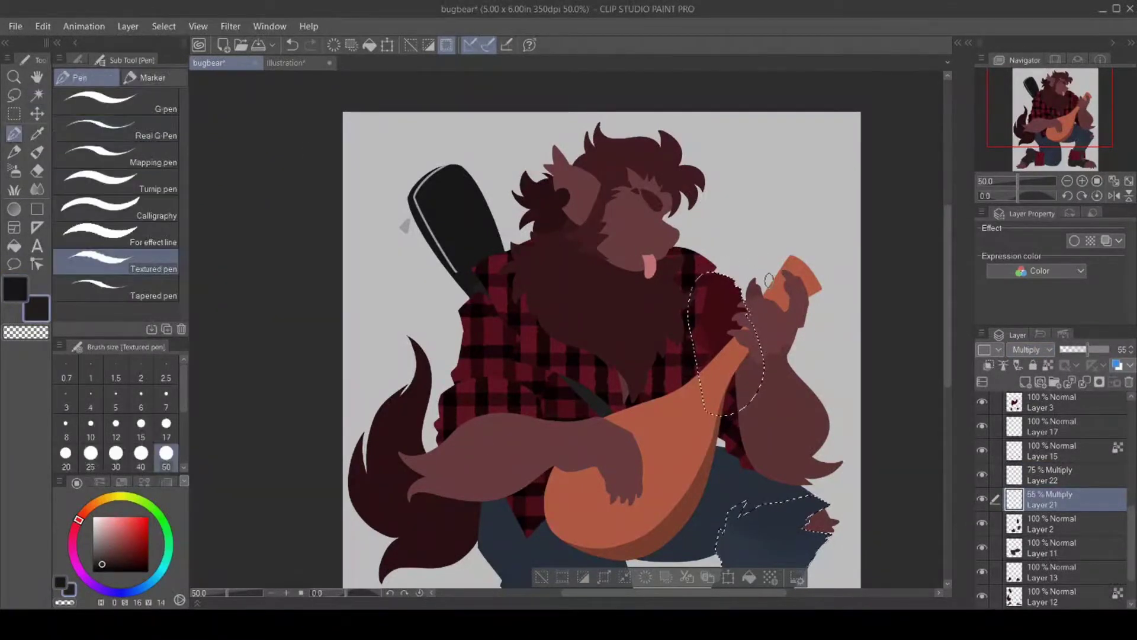
drag(696, 276, 694, 274)
key(ctrl+z)
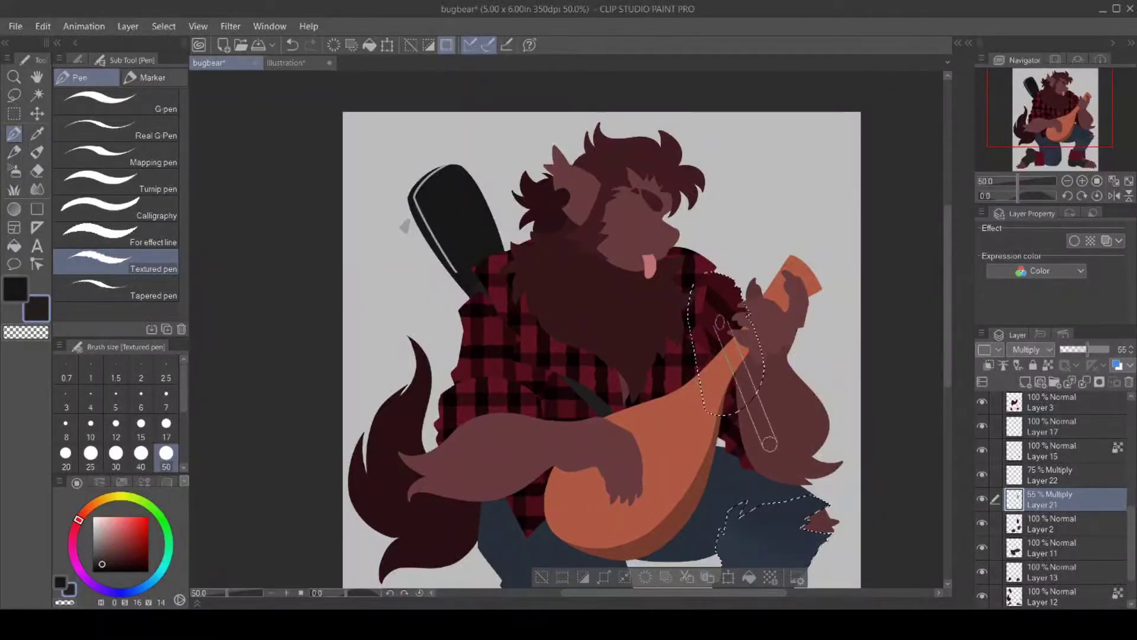
Paint crossing stripes on the sleeve in near-black (S 11, V 9) on Layer 22, then deselect and merge it into Layer 21.
click(16, 292)
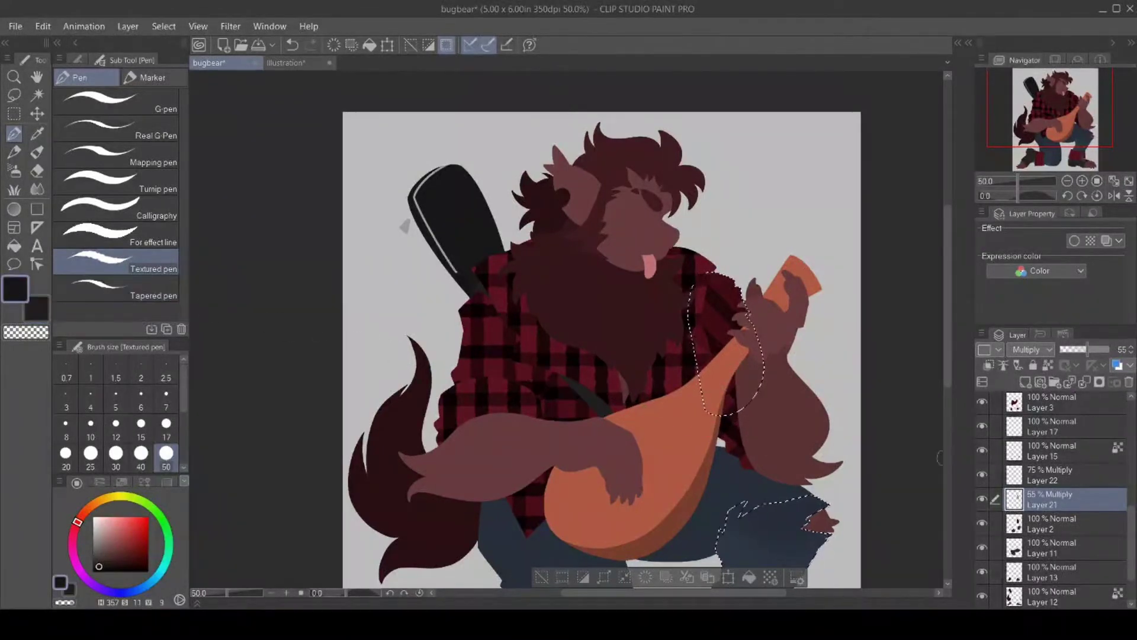
click(1050, 475)
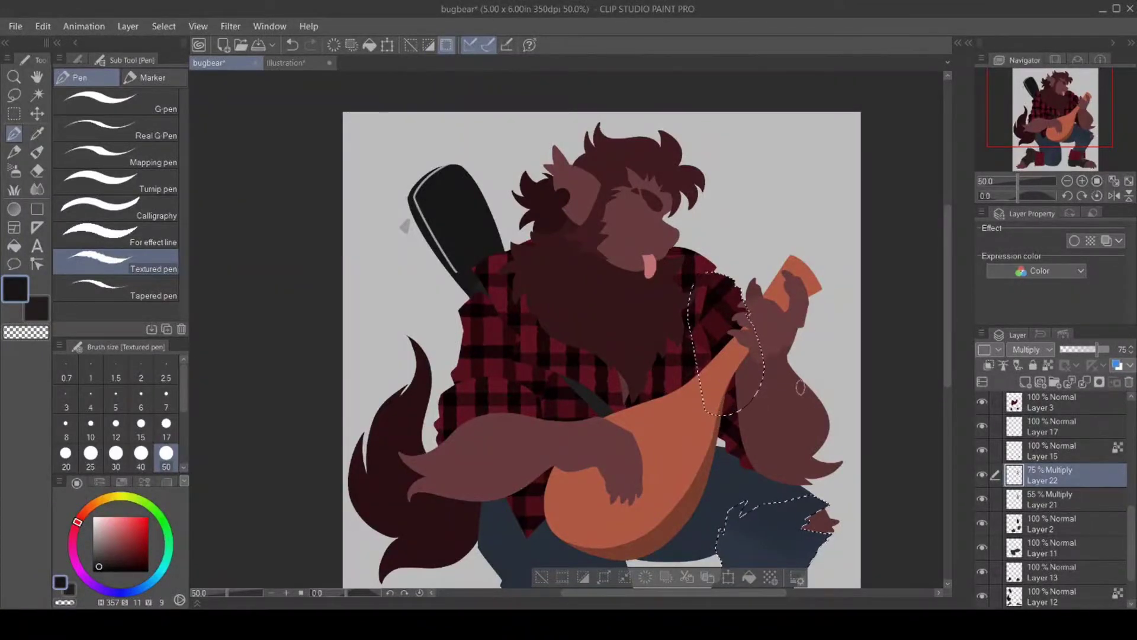
key(ctrl+d)
key(ctrl+e)
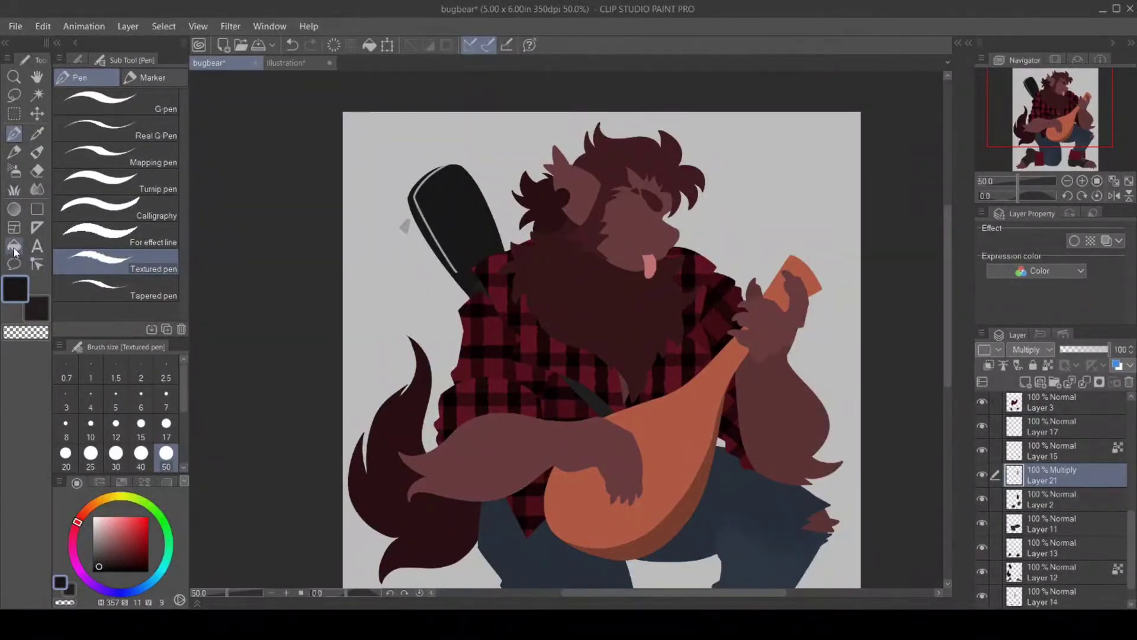
click(14, 248)
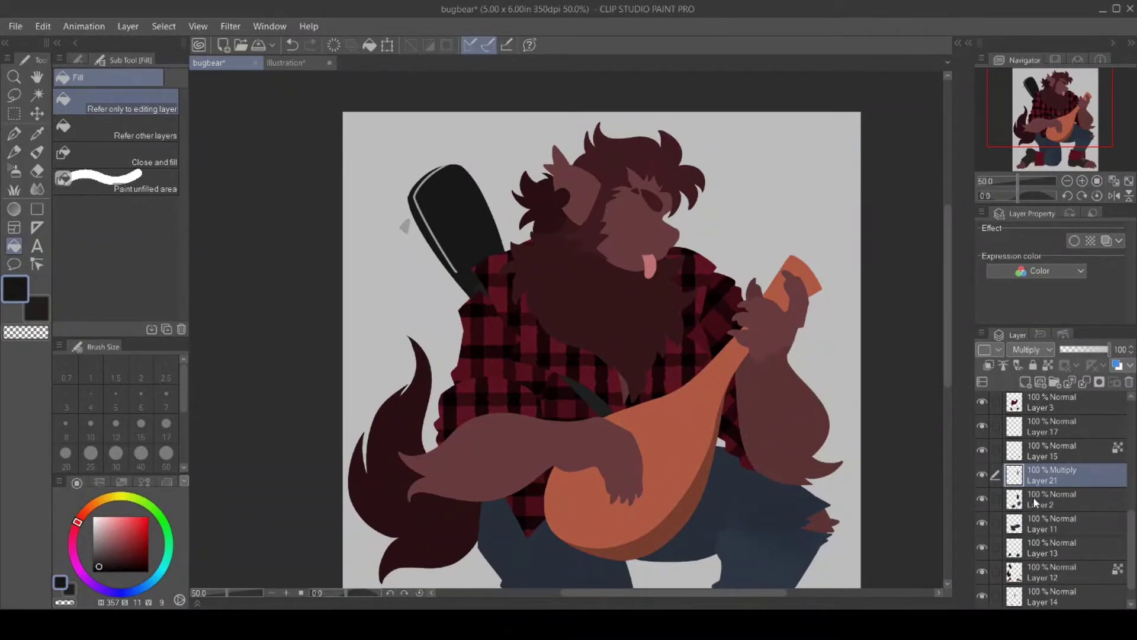
Select the lower shirt shape on Layer 3 again by auto-selecting the empty area and inverting the selection.
click(981, 404)
click(981, 402)
click(1062, 399)
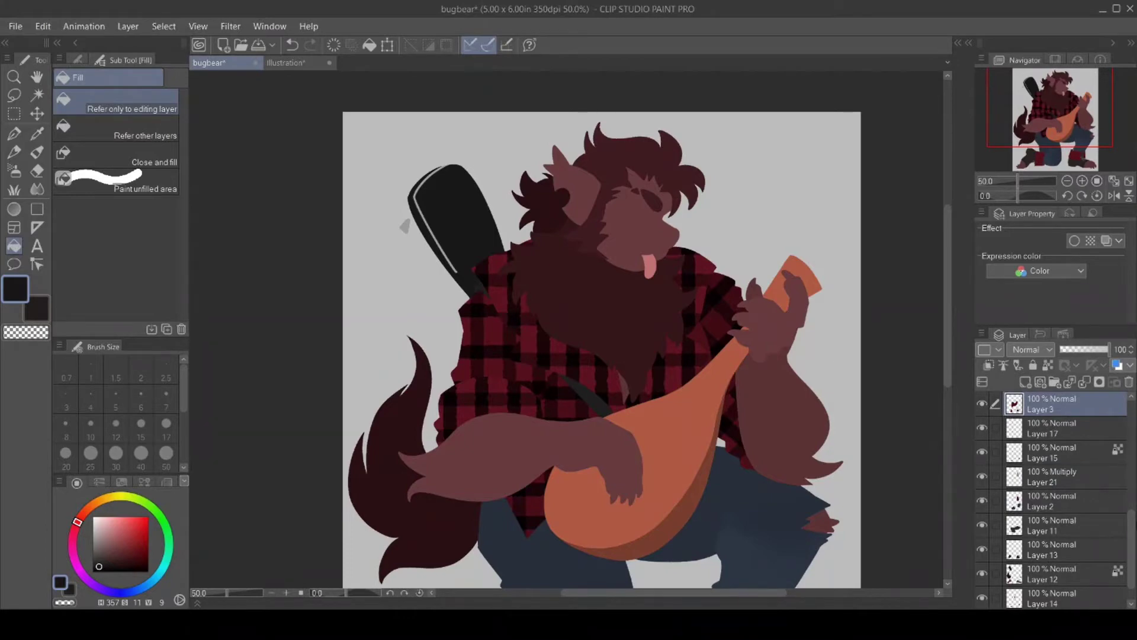
scroll(1131, 521, up, 3)
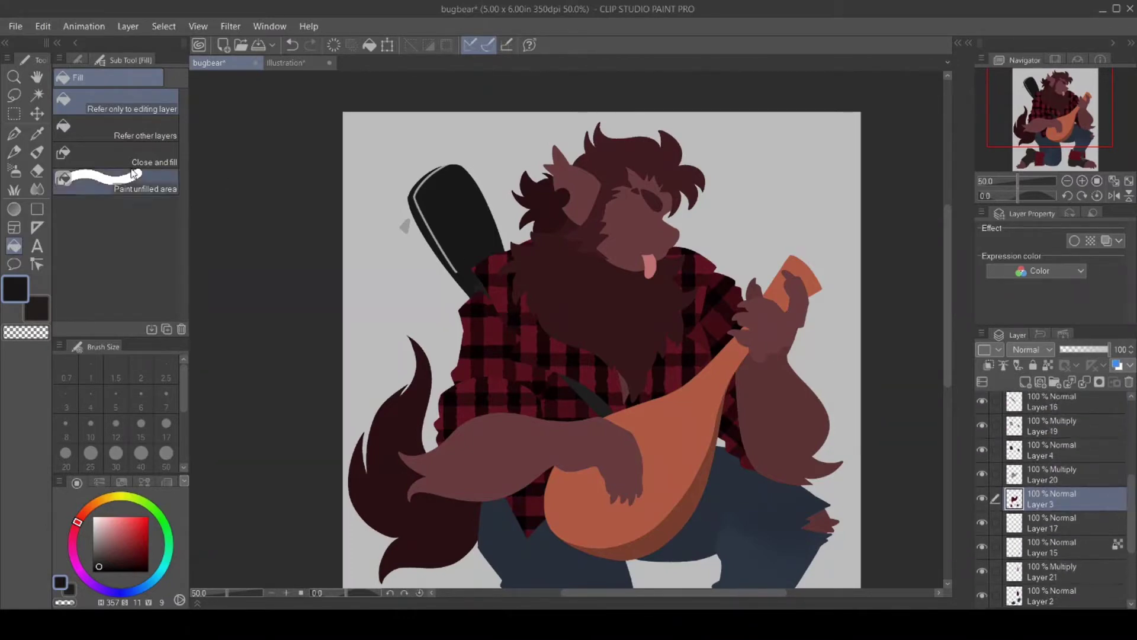
click(37, 95)
click(718, 395)
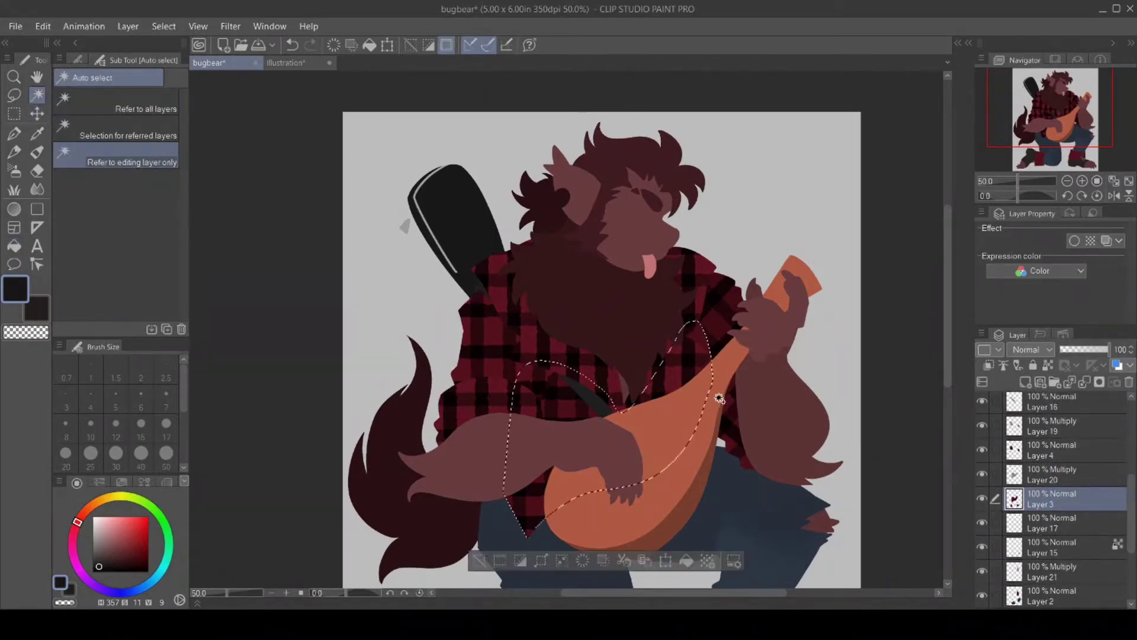
Add a Multiply layer at 55% opacity above Layer 3 and switch to the Textured pen in the secondary near-black.
click(1025, 382)
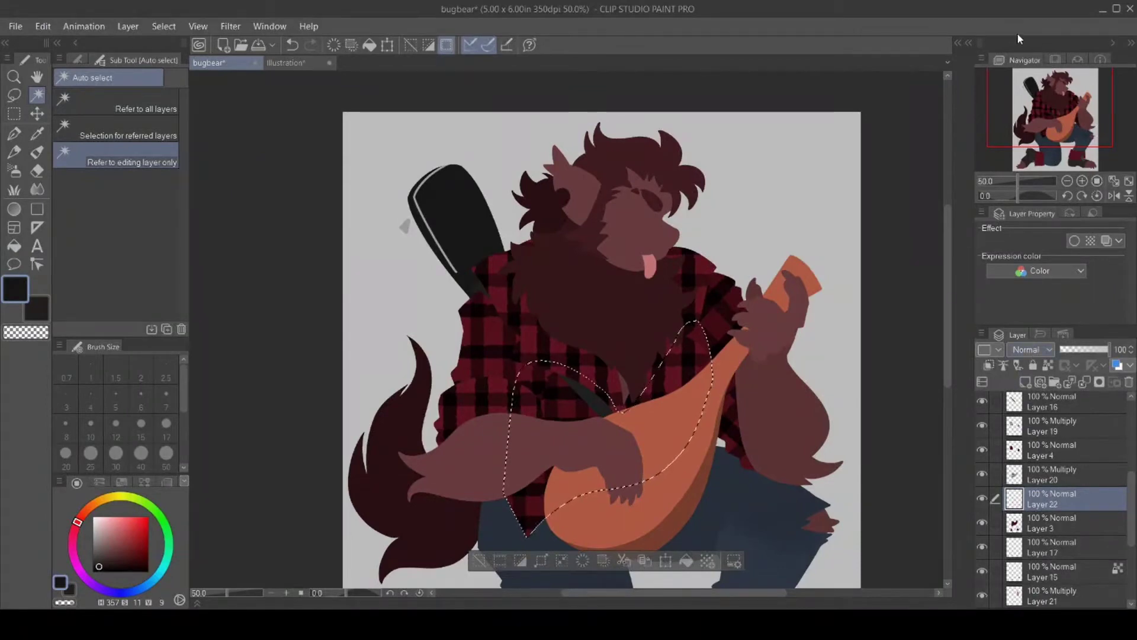
click(1031, 349)
click(1031, 374)
drag(1109, 350, 1088, 349)
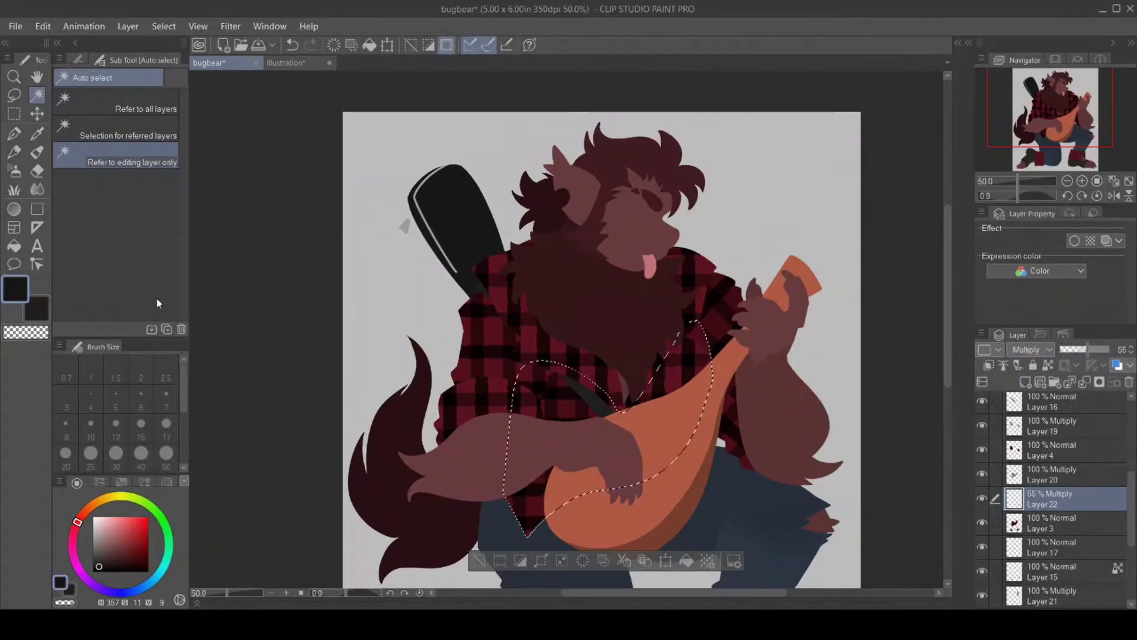
click(36, 309)
click(15, 132)
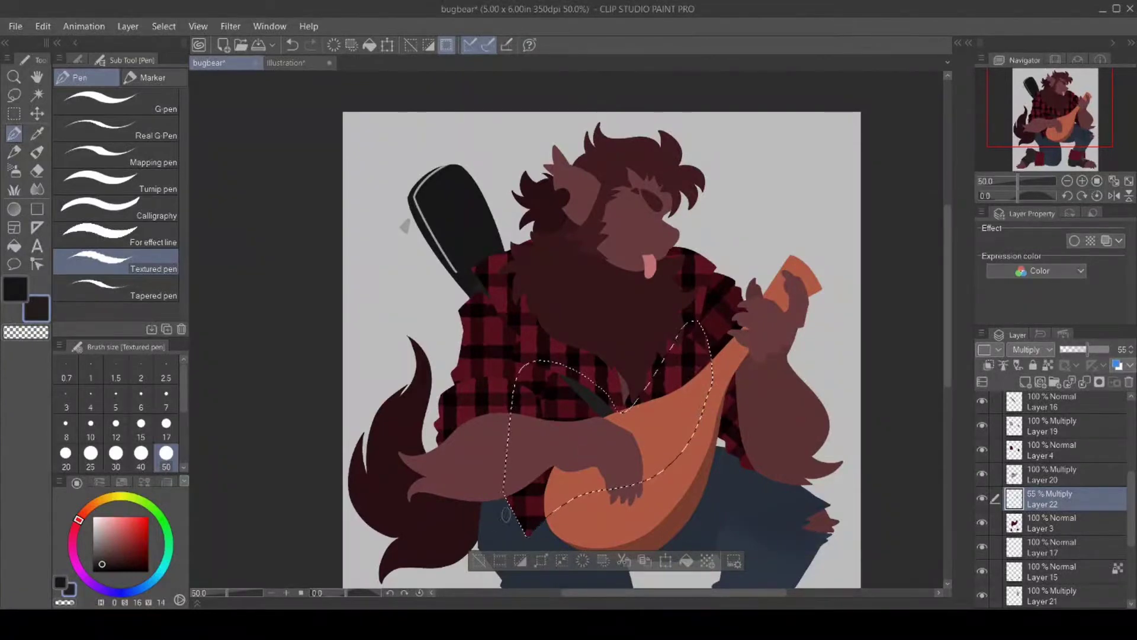
Add another Multiply layer above Layer 22 at 75% opacity.
click(1025, 382)
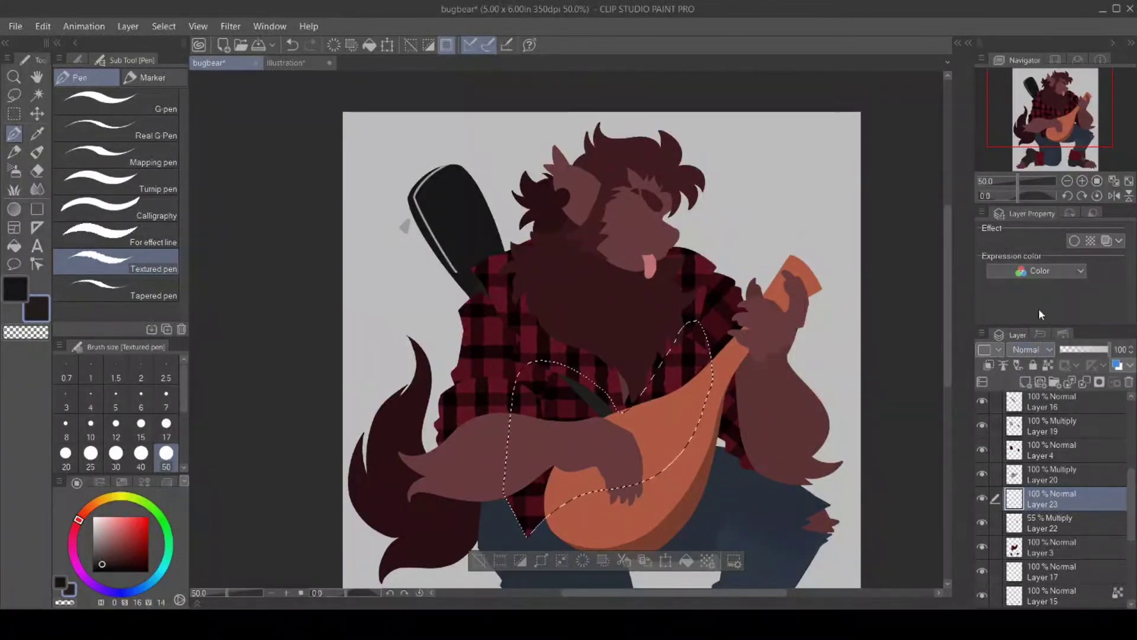
scroll(1031, 349, down, 2)
drag(1108, 350, 1094, 349)
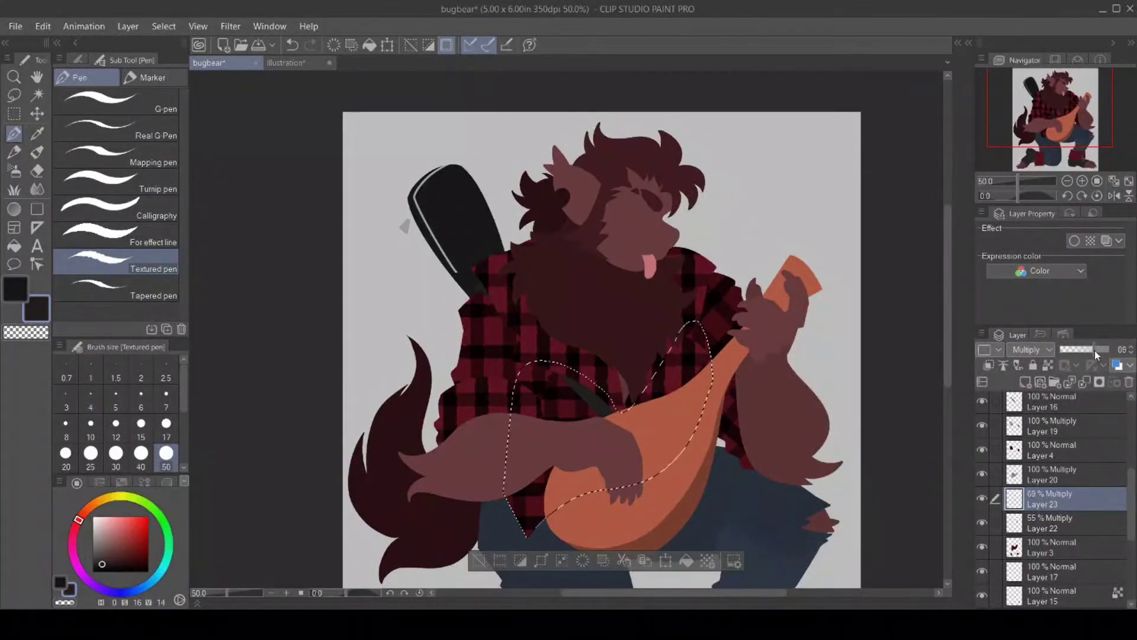
click(1131, 348)
Clear the lower shirt selection and merge Layer 23 down into Layer 22.
click(479, 560)
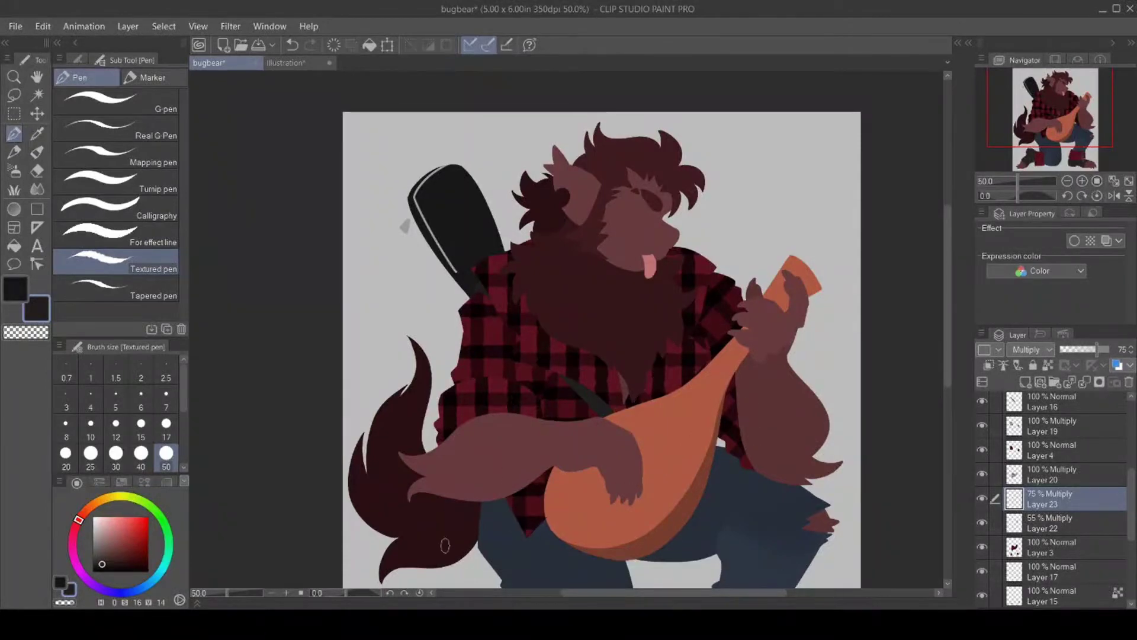
key(ctrl+e)
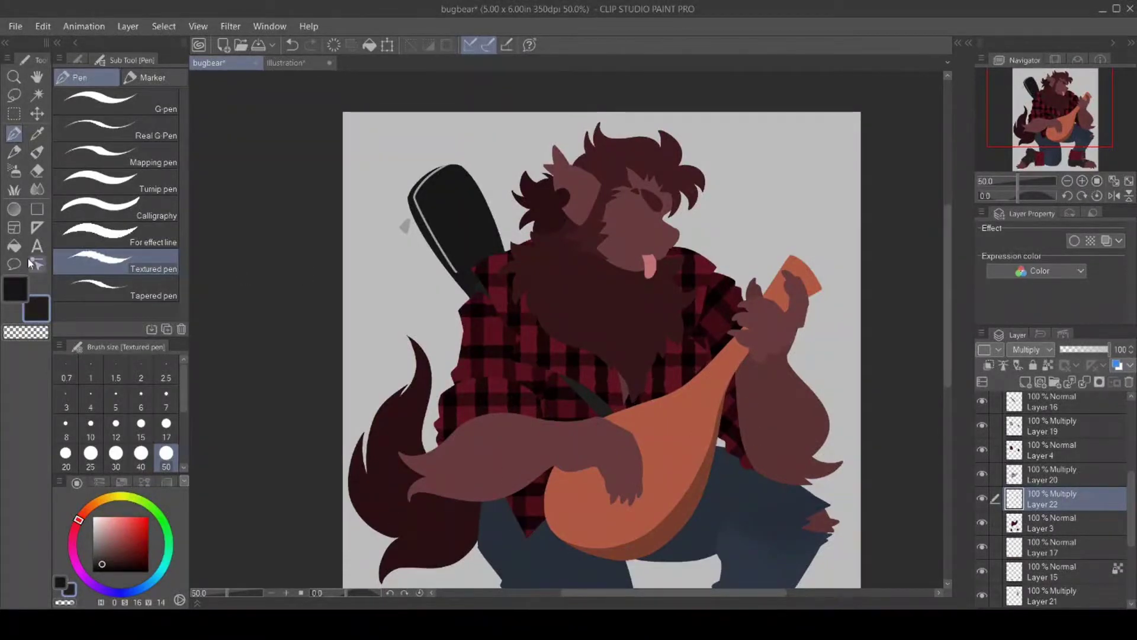
click(14, 246)
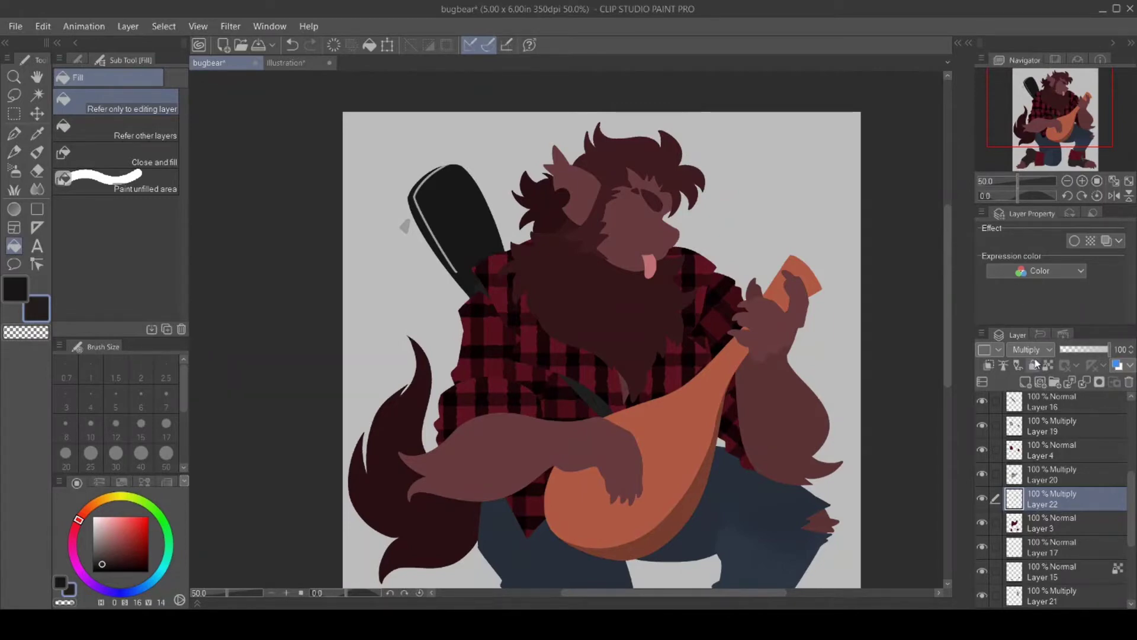
Compare the flat colours around the head and the black case with the sketch on Layer 1, and hide the sketch again.
scroll(1119, 512, up, 5)
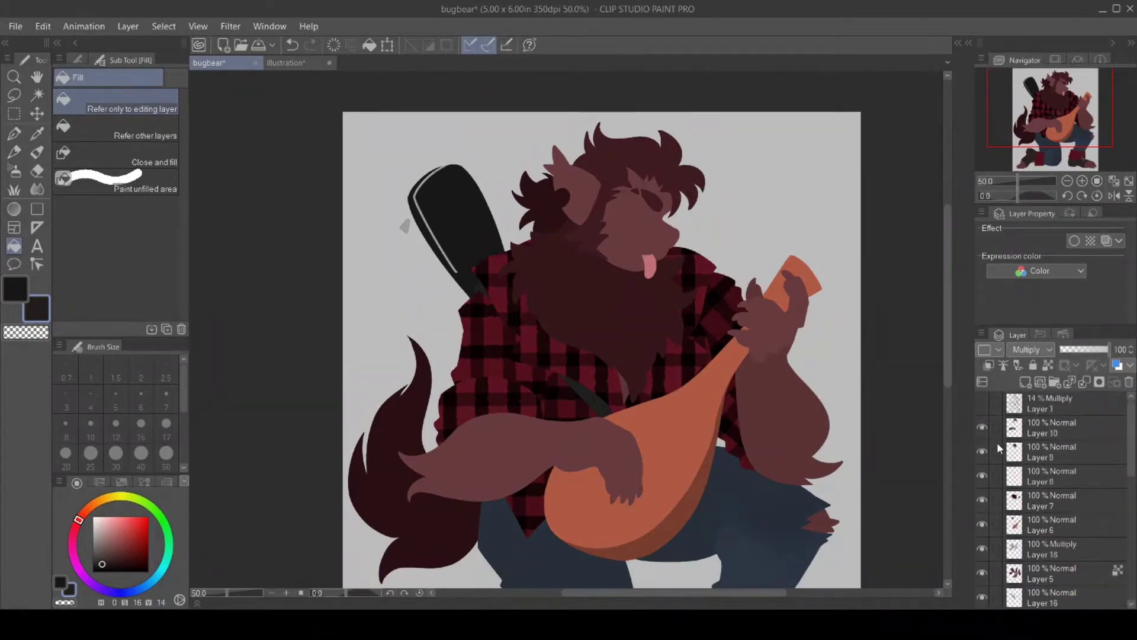
click(981, 452)
click(982, 452)
click(1043, 435)
click(982, 403)
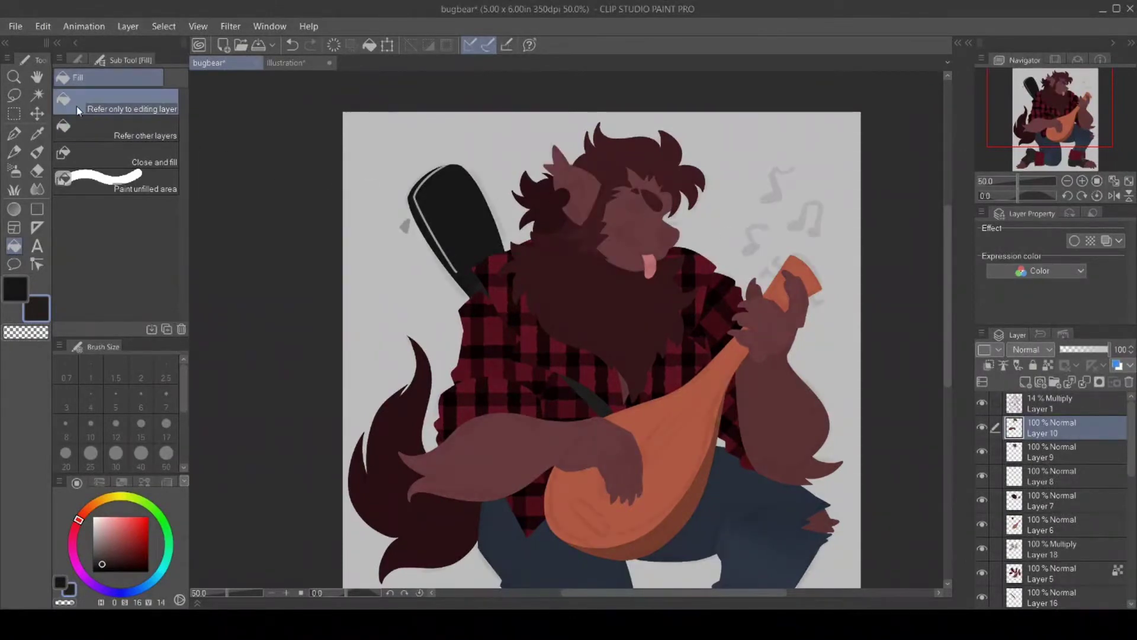
click(14, 77)
key(ctrl+alt+0)
click(18, 137)
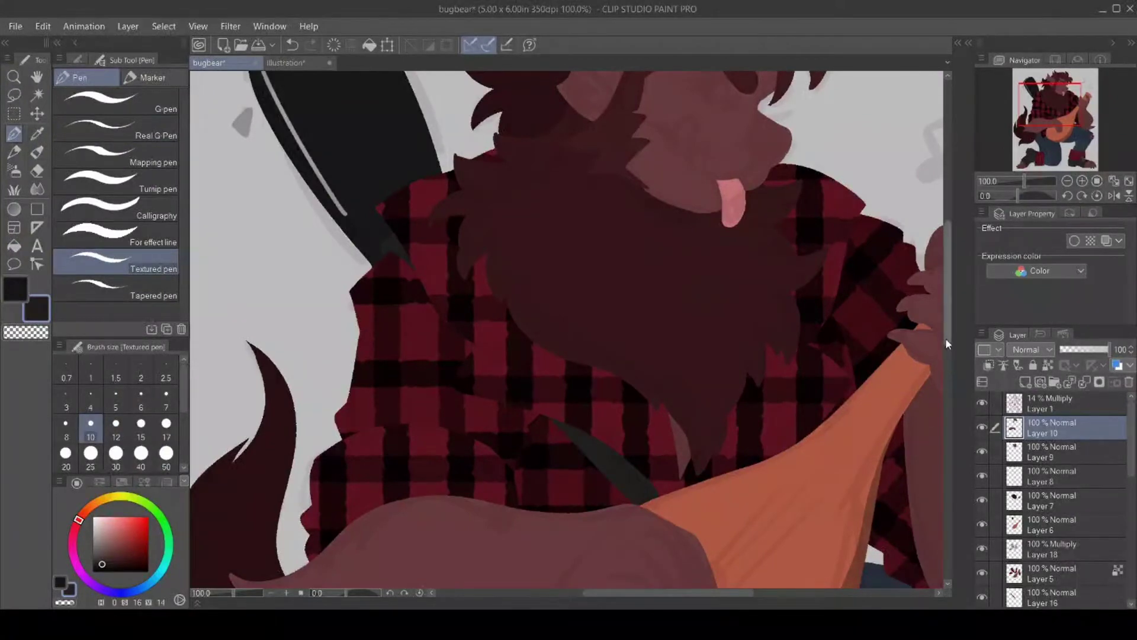
drag(945, 336, 954, 294)
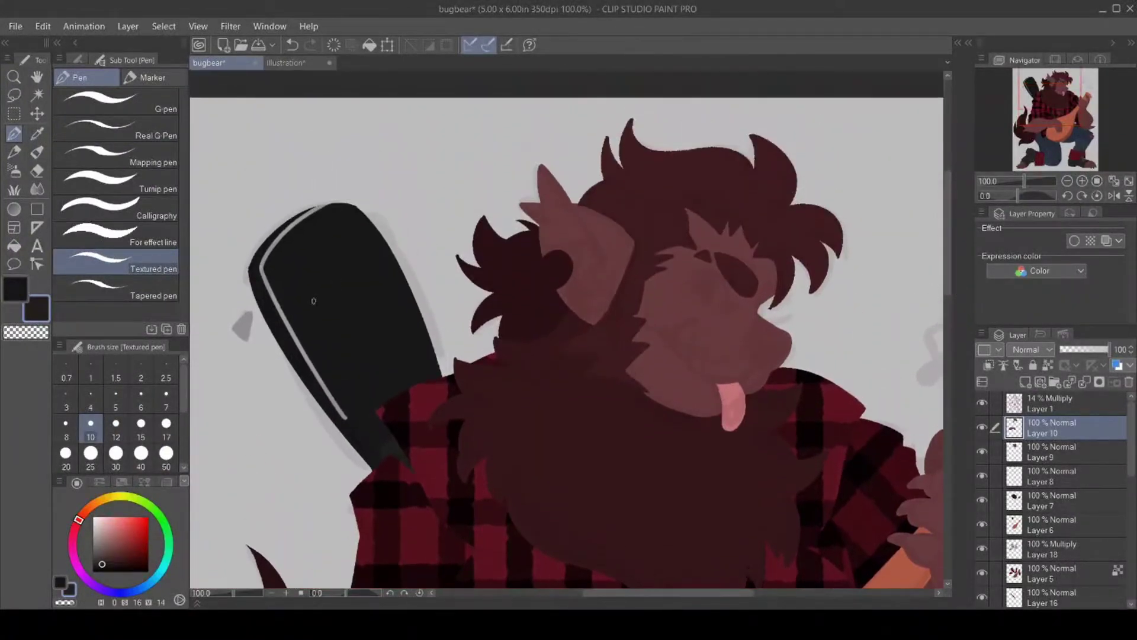
key(/)
click(489, 396)
drag(1132, 441, 1132, 502)
click(981, 403)
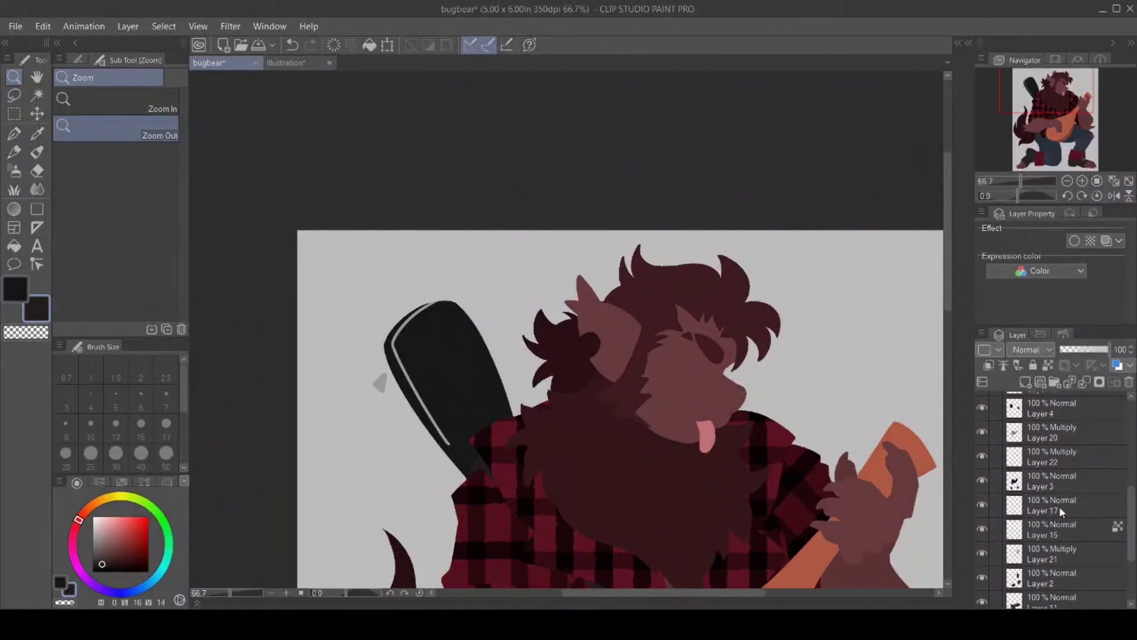
Select the red cuffs above the feet on Layer 3 by auto-selecting the empty area and inverting the selection.
drag(947, 300, 959, 481)
drag(738, 593, 780, 591)
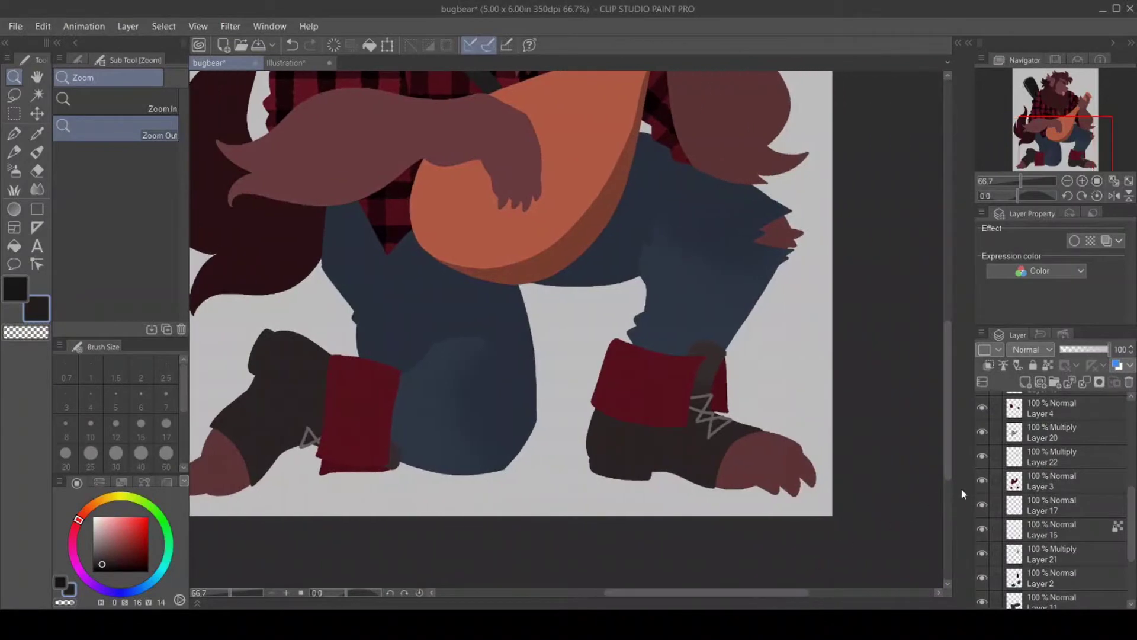
click(982, 480)
click(984, 480)
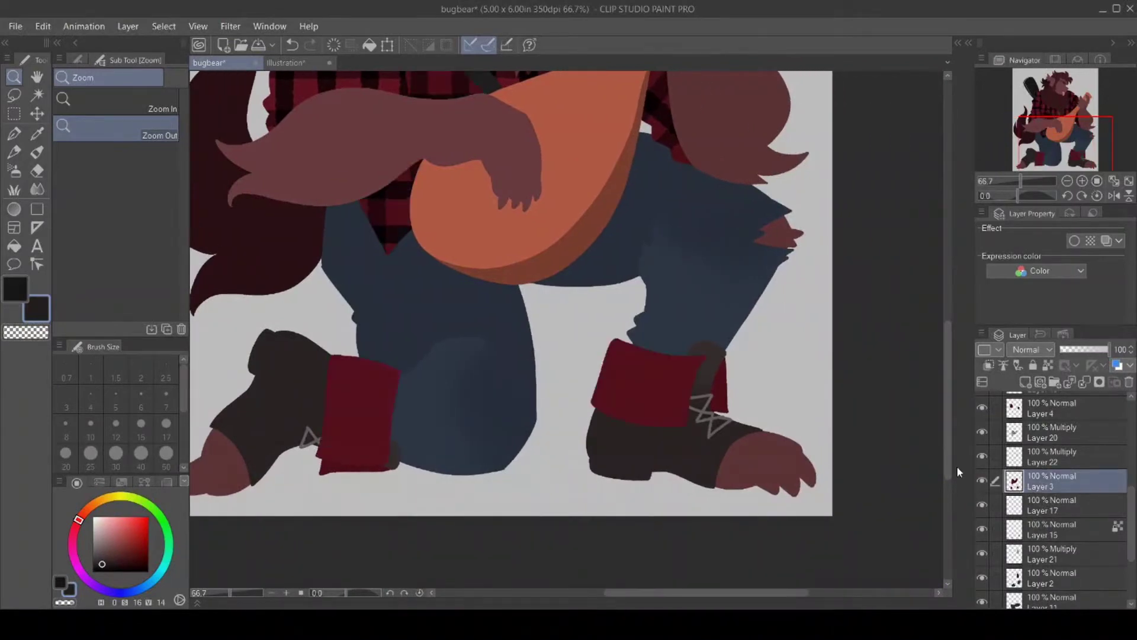
click(36, 95)
click(554, 465)
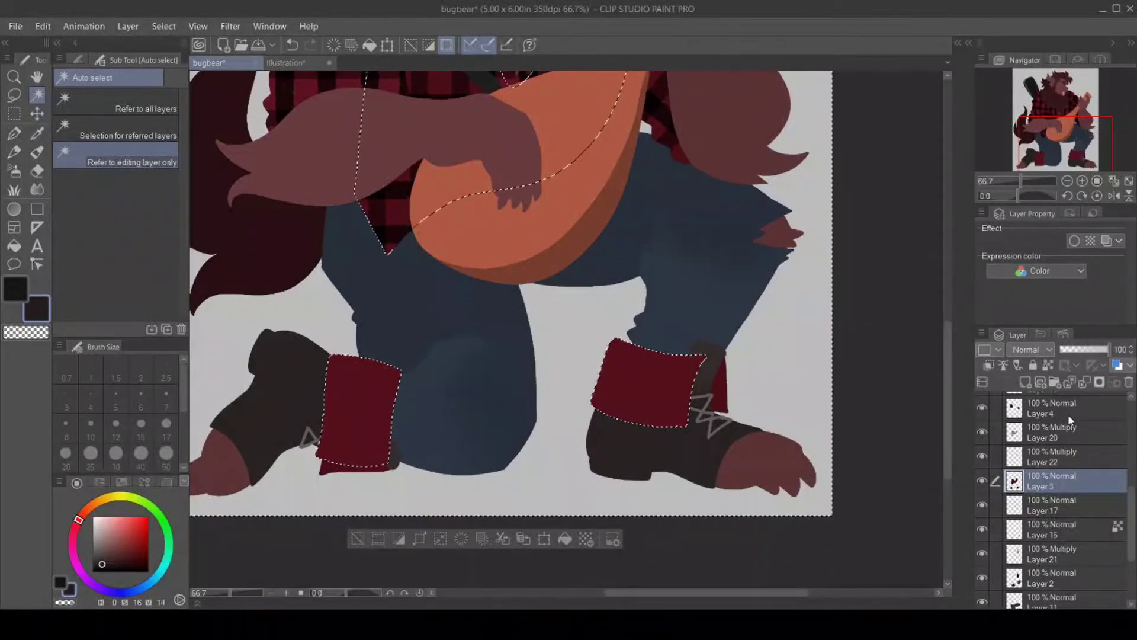
click(637, 414)
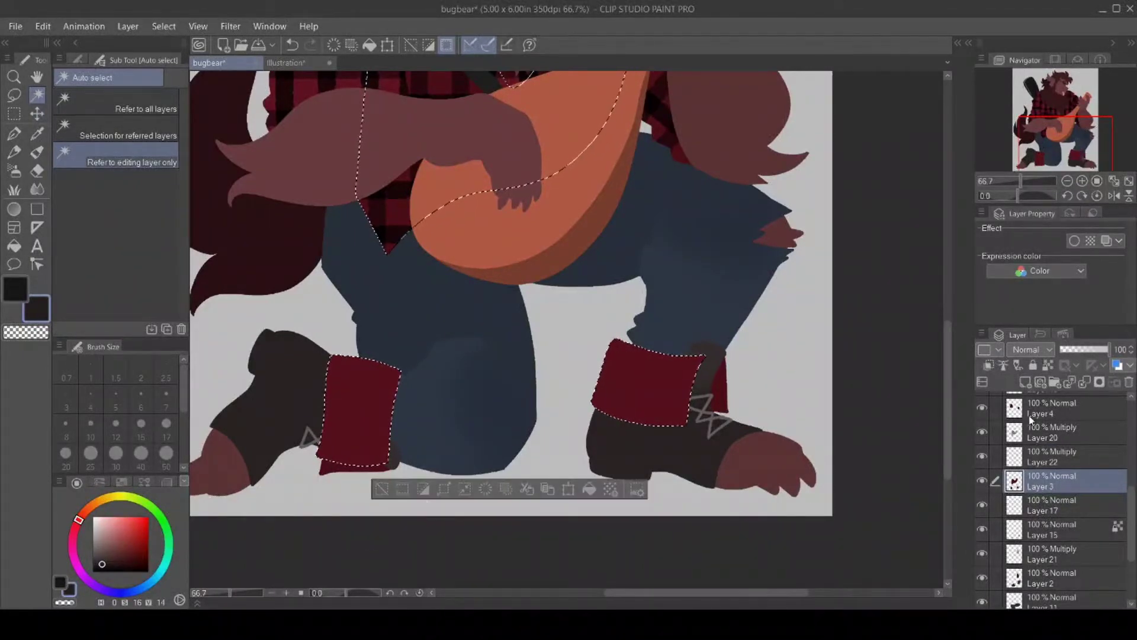
Add a Multiply layer at 55% opacity directly above Layer 3.
click(1025, 381)
click(1030, 349)
click(1033, 367)
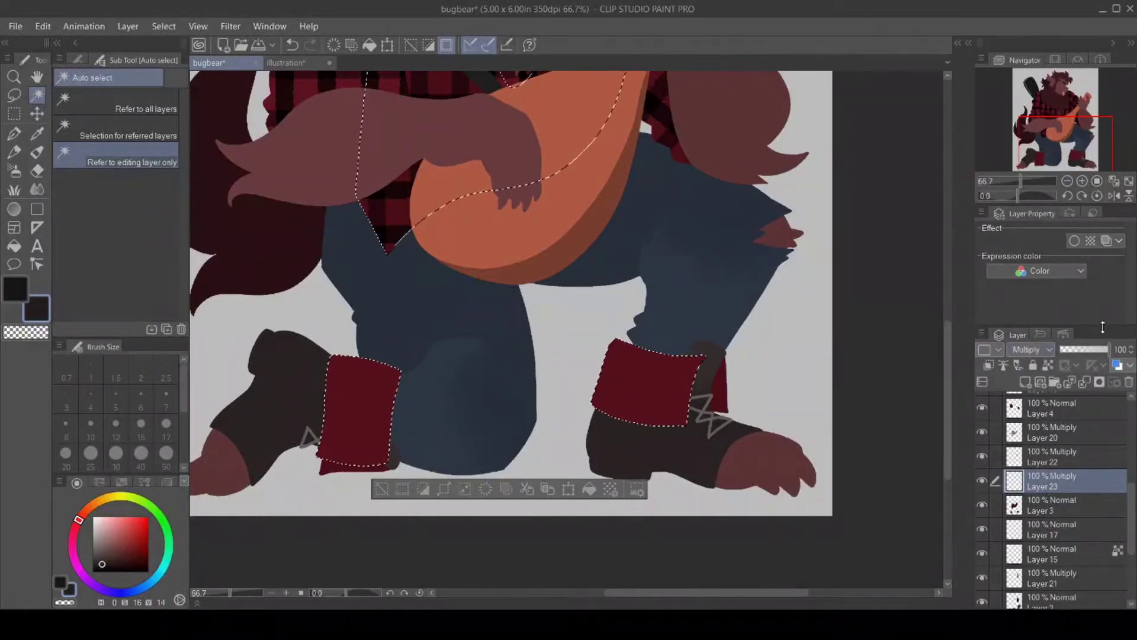
click(1087, 353)
Paint dark parallel stripes across both selected outer cuffs with the Textured pen at size 30, vertical on the front foot and horizontal on the rear one.
click(21, 135)
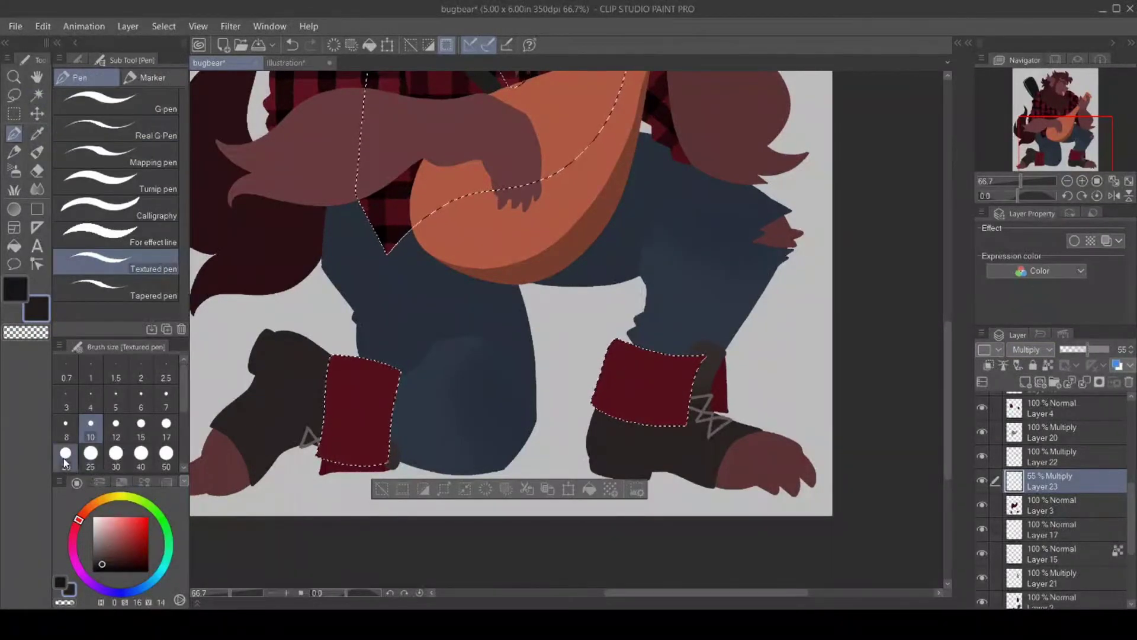
click(66, 455)
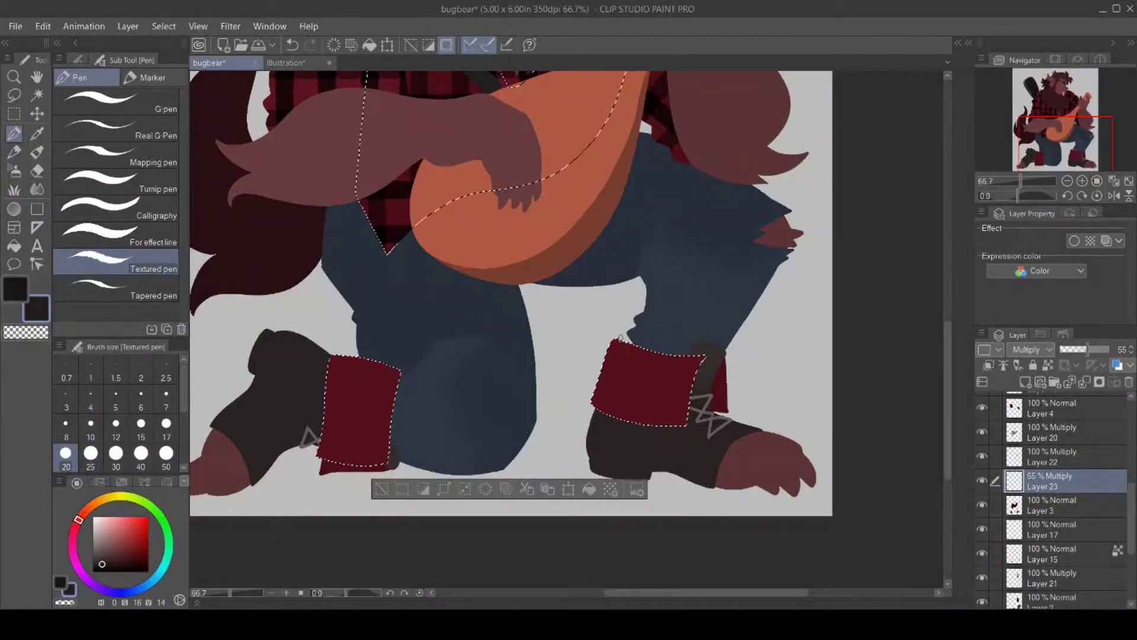
click(116, 454)
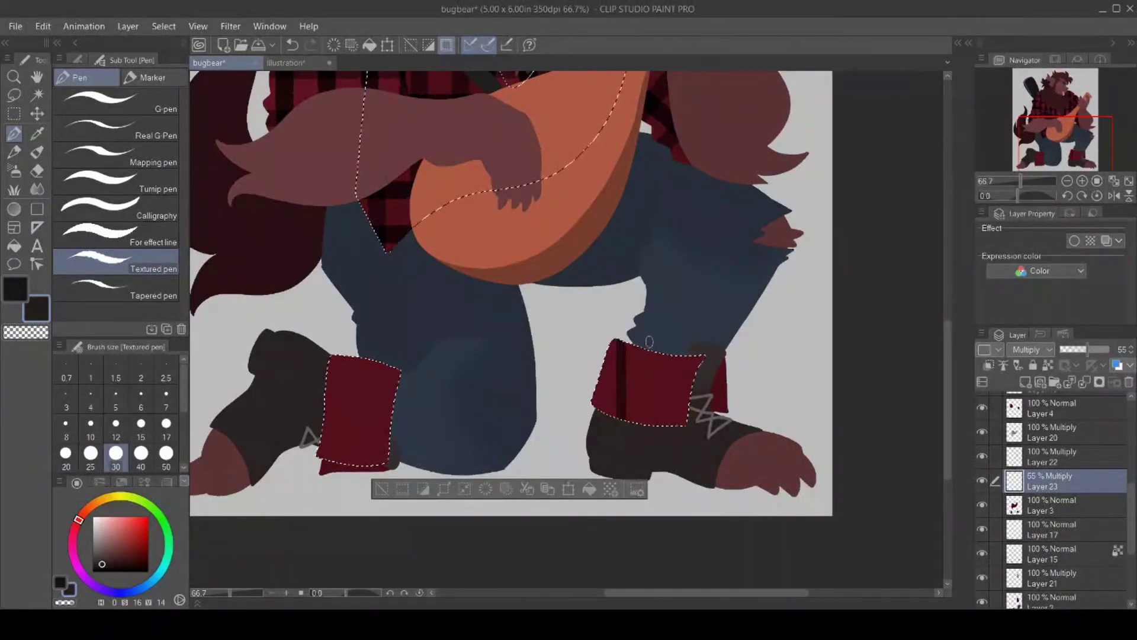
drag(651, 396, 646, 455)
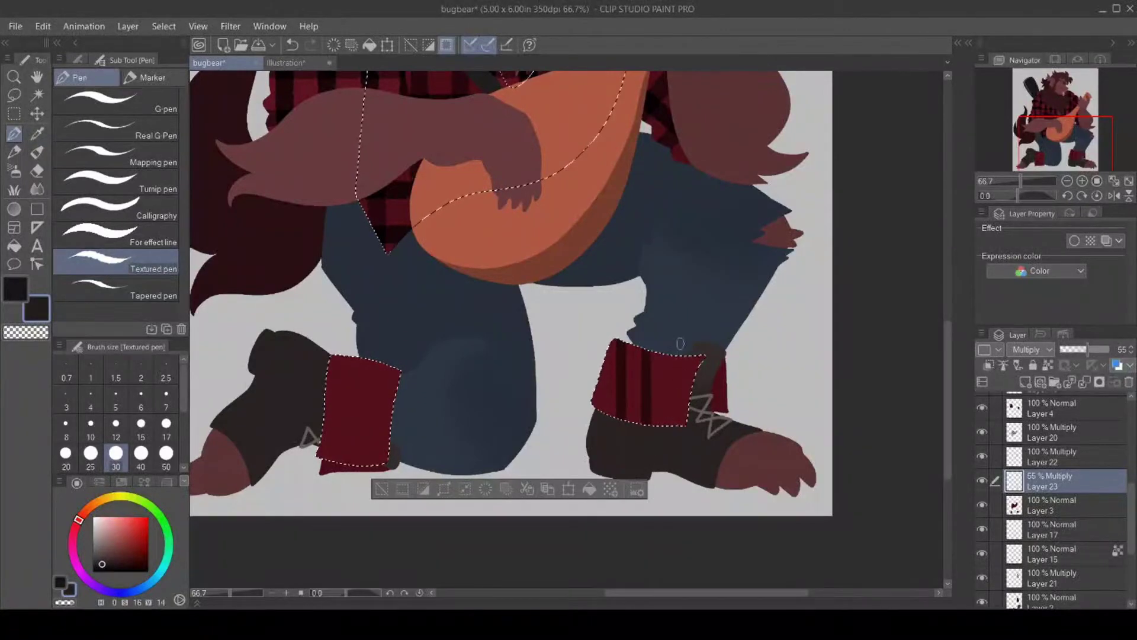
drag(676, 449, 671, 457)
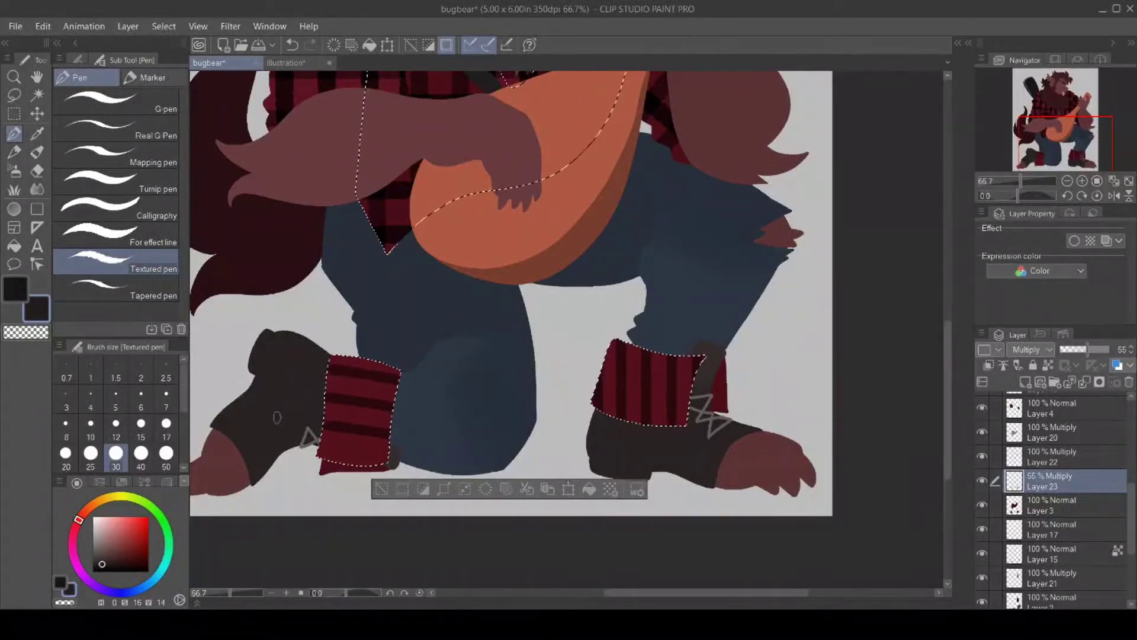
drag(278, 422, 386, 449)
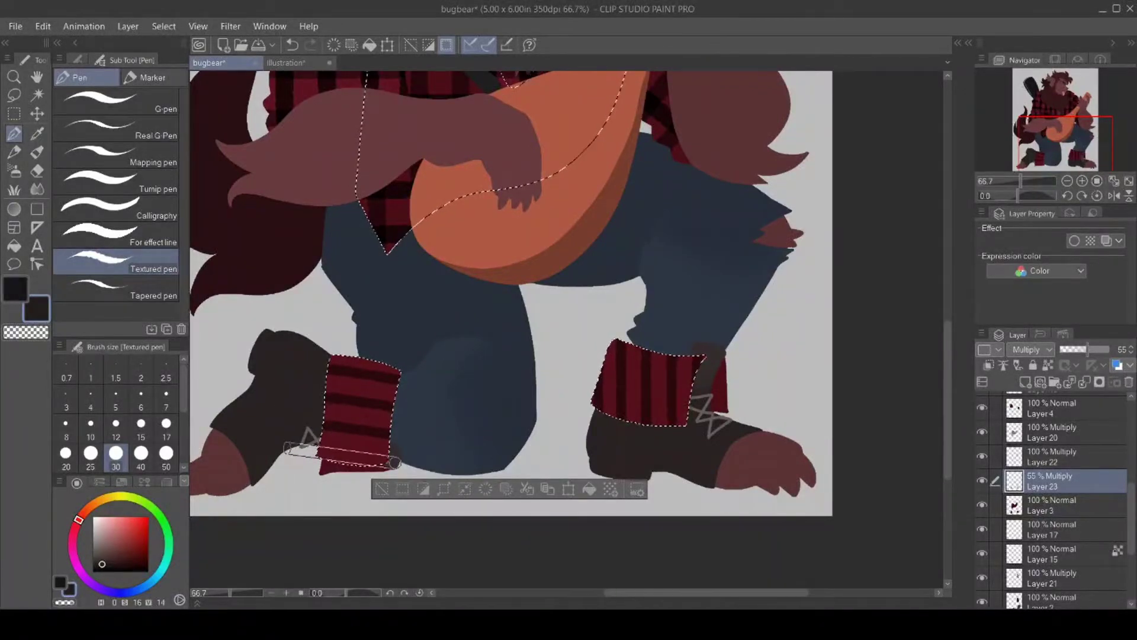
Add another Multiply layer above Layer 23 at 75% opacity.
click(1025, 382)
click(1032, 350)
click(1032, 379)
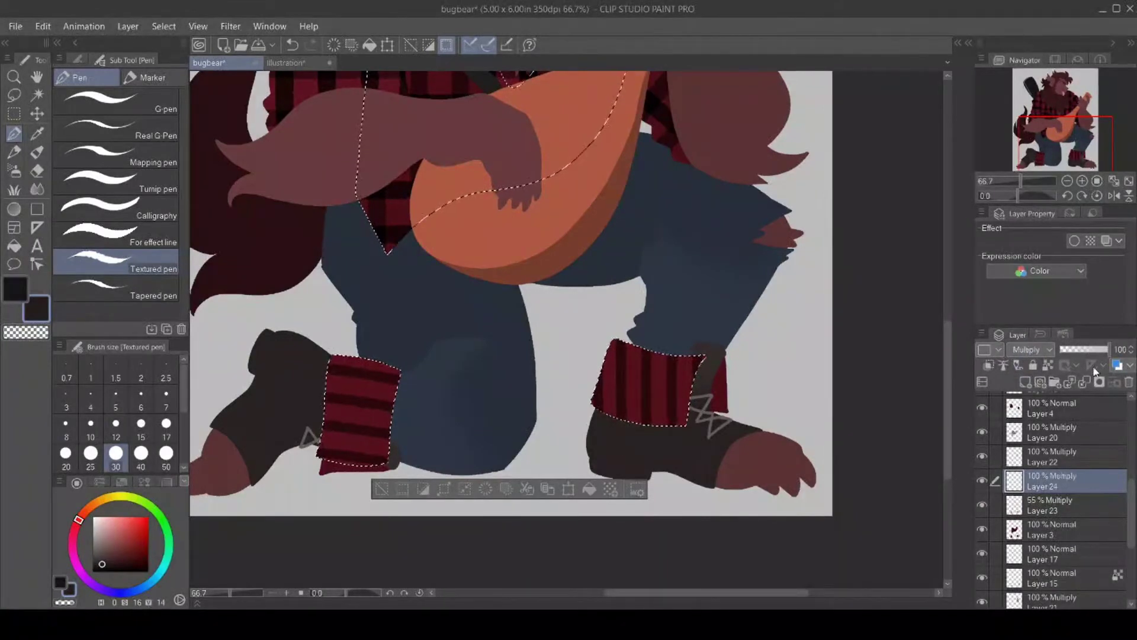
drag(1108, 349, 1097, 351)
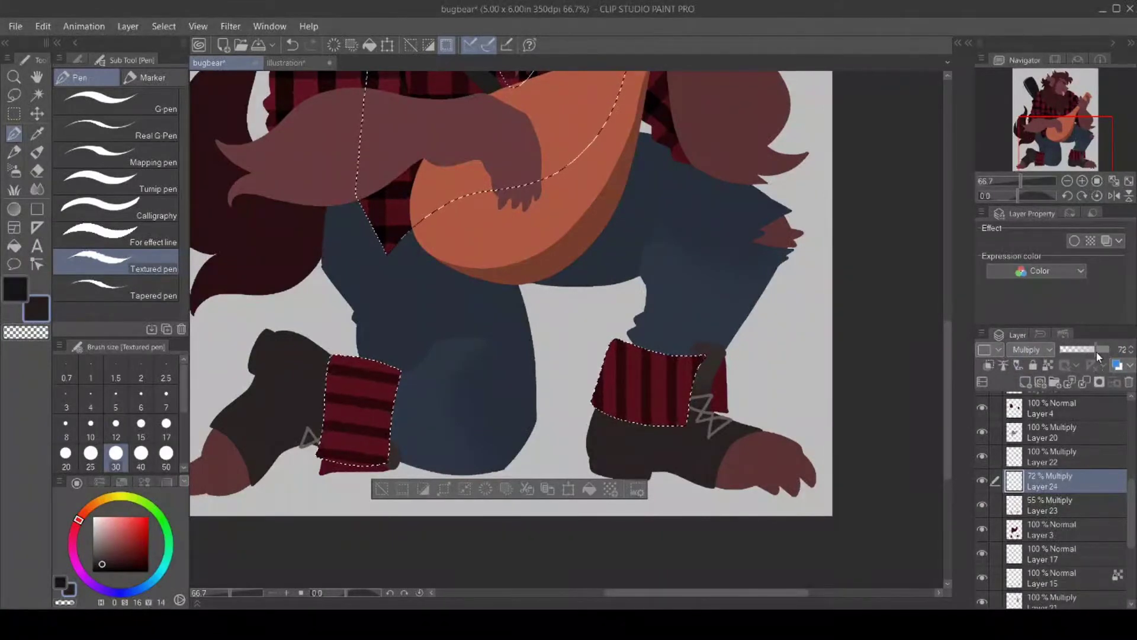
click(1131, 347)
Paint the crossing plaid stripes over both cuffs in the near-black main colour, then deselect and merge the layer down into Layer 23.
click(20, 298)
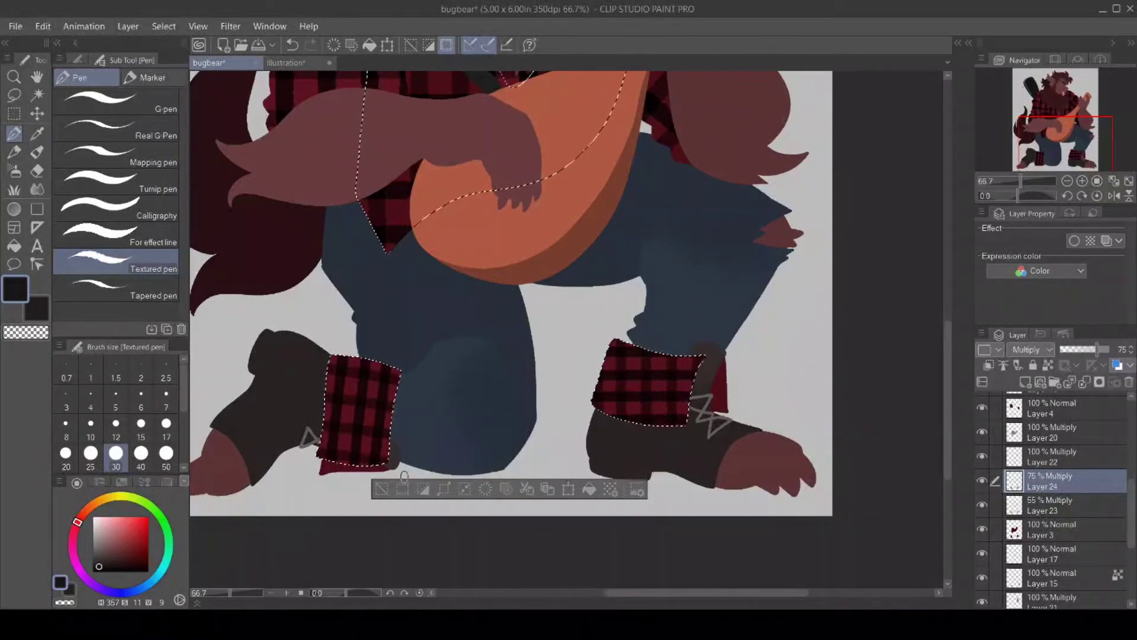
key(ctrl+d)
key(ctrl+e)
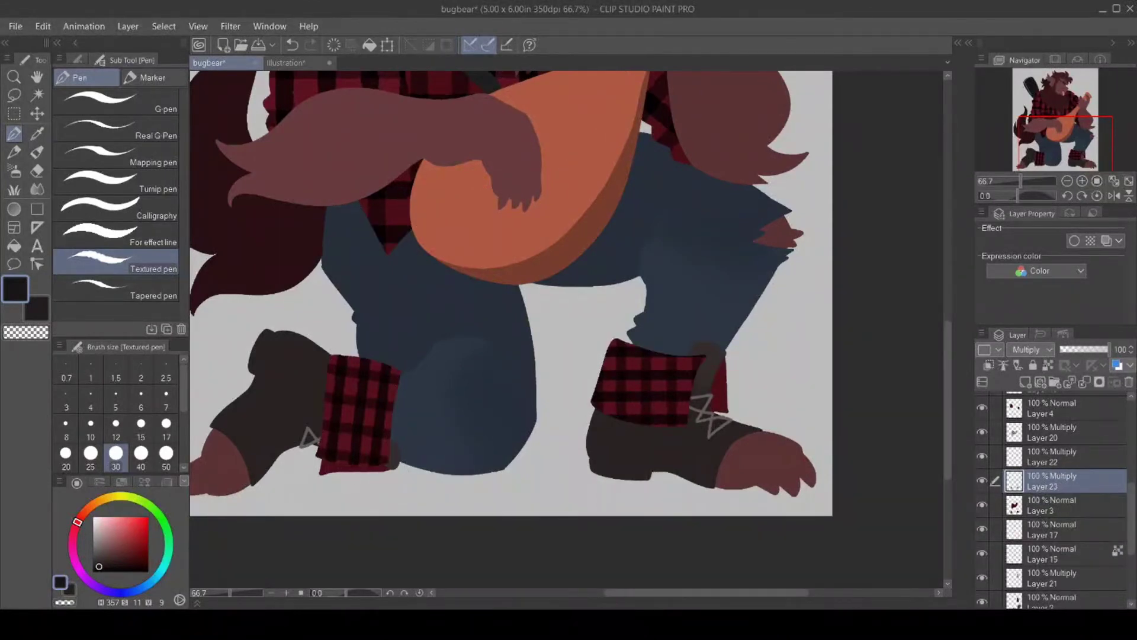
Identify the inner cuffs by toggling Layer 14's visibility, and select them there by auto-selecting the empty area and inverting the selection.
key(g)
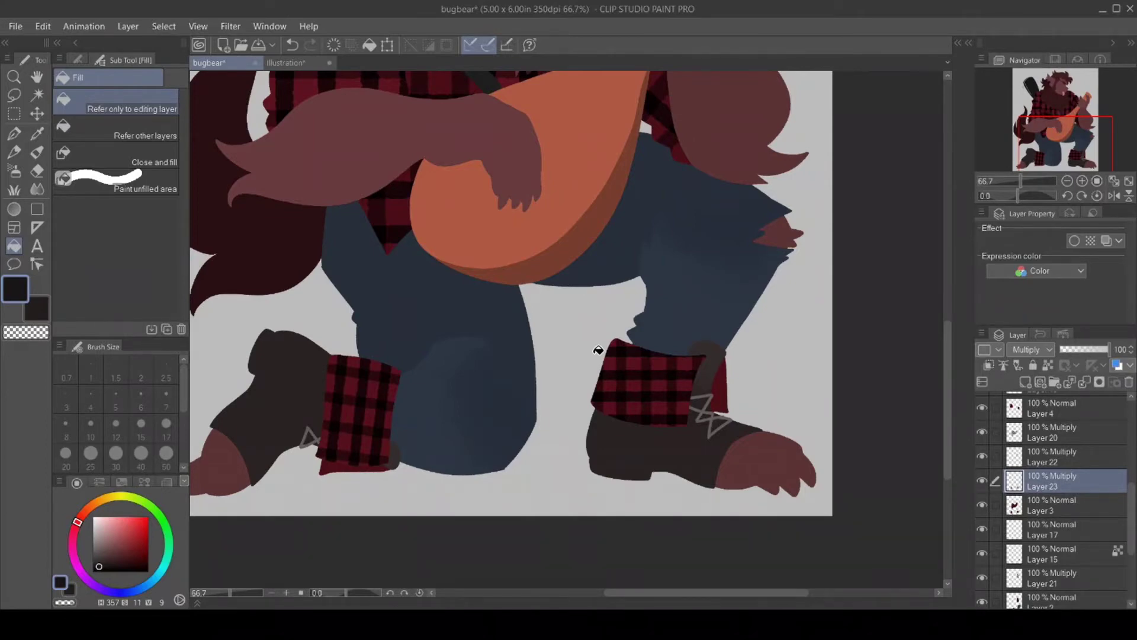
drag(1133, 515, 1134, 531)
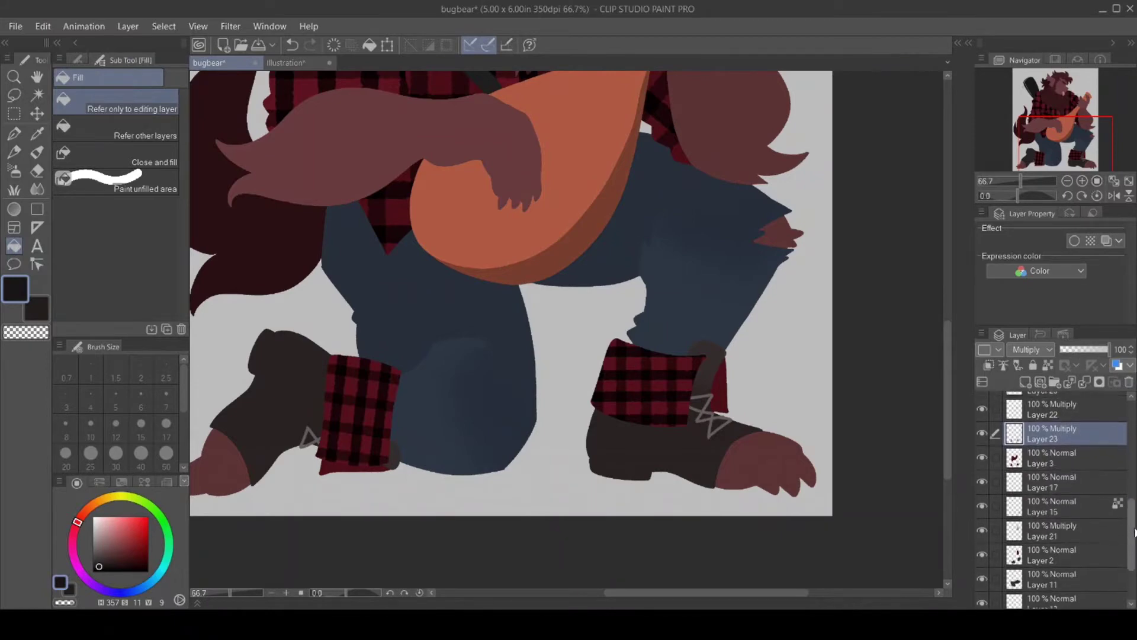
scroll(992, 521, down, 2)
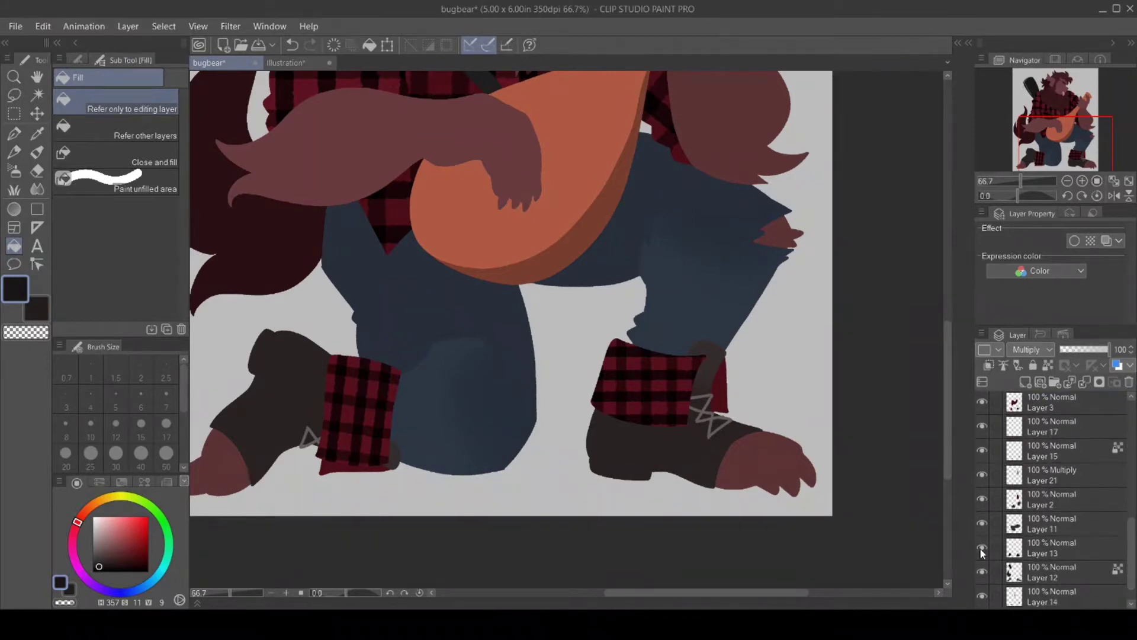
click(982, 599)
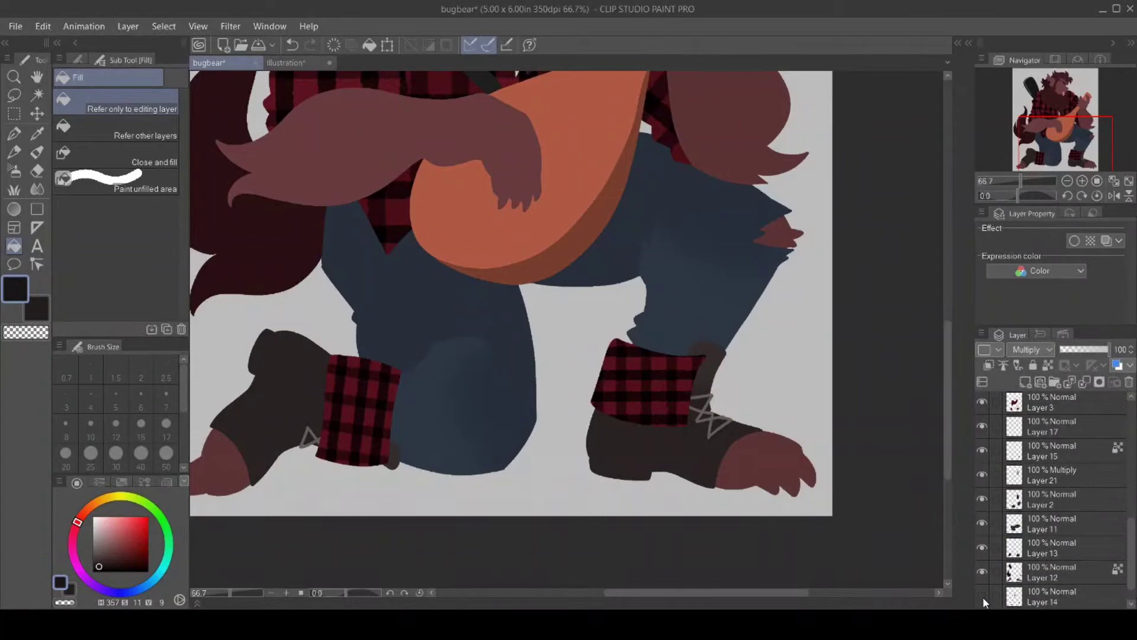
click(1056, 595)
click(37, 95)
click(578, 400)
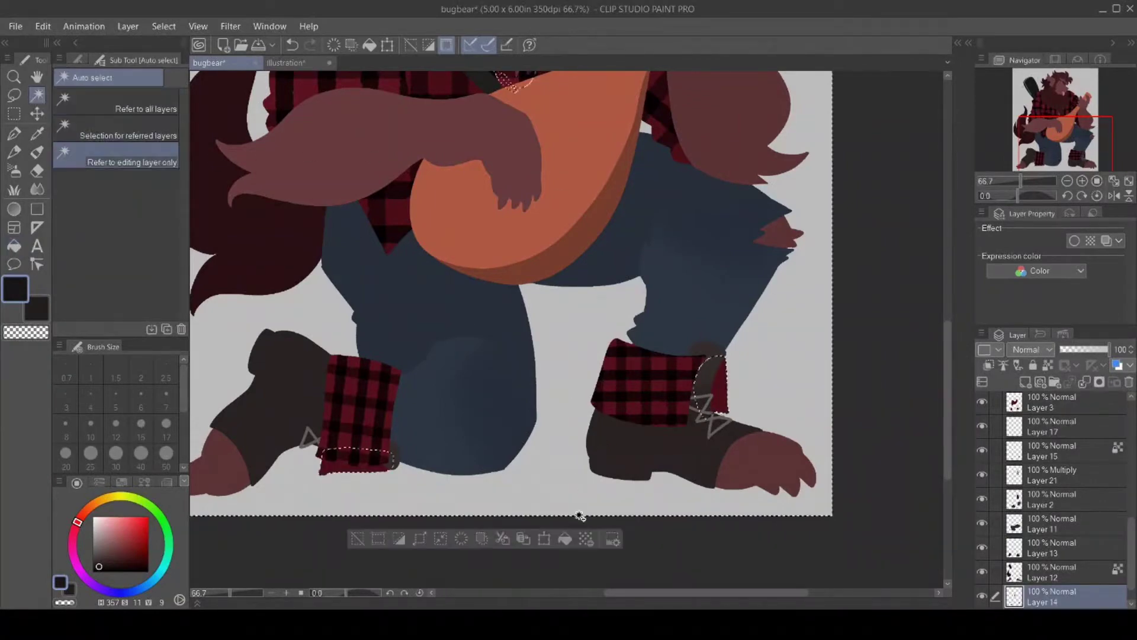
Add two Multiply layers above Layer 14, the upper Layer 25 at 75% opacity and the lower Layer 24 at 55%.
click(1025, 382)
scroll(1054, 503, down, 3)
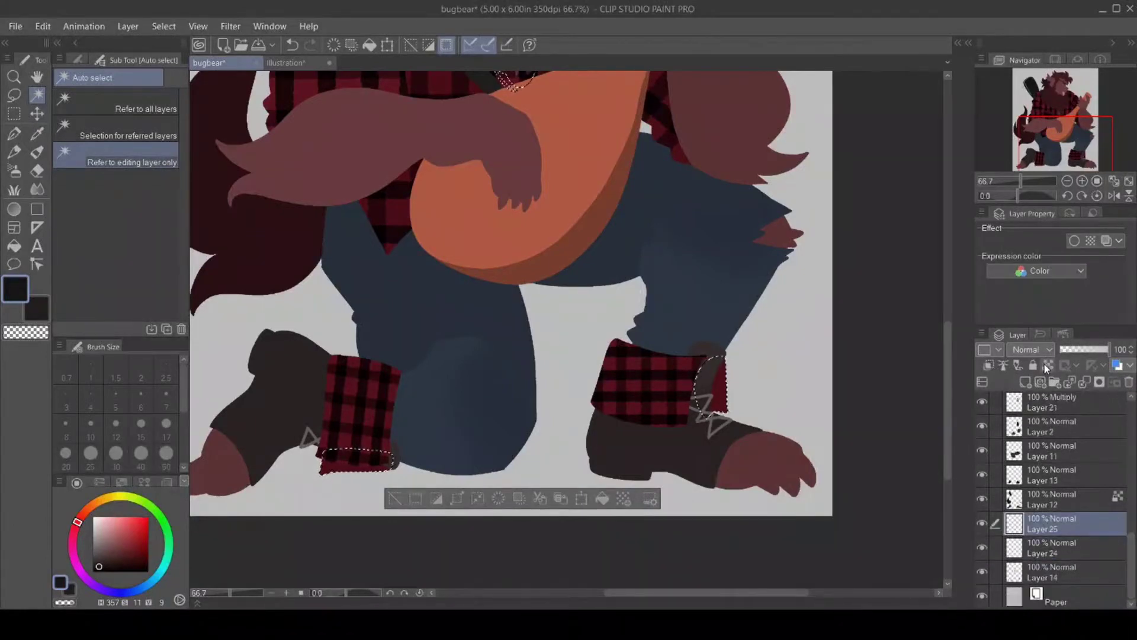
click(1031, 349)
click(1080, 369)
click(1096, 353)
click(1073, 547)
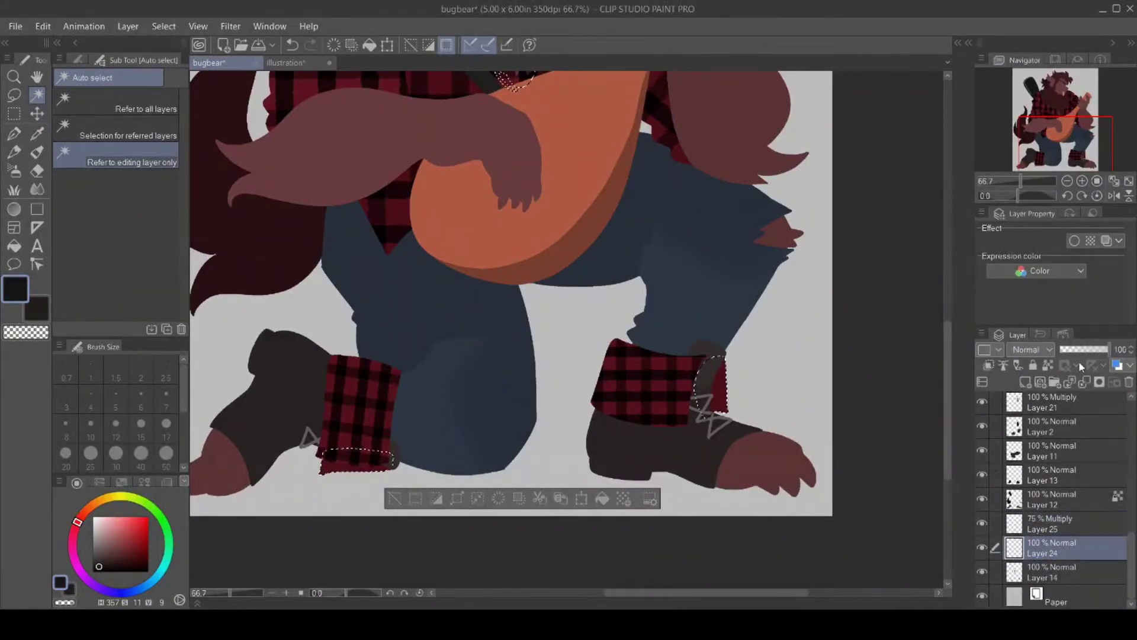
click(1087, 349)
Paint crossing plaid stripes on the inner cuffs, one direction on Layer 24 and the other on Layer 25, and merge Layer 25 down after deselecting.
click(36, 308)
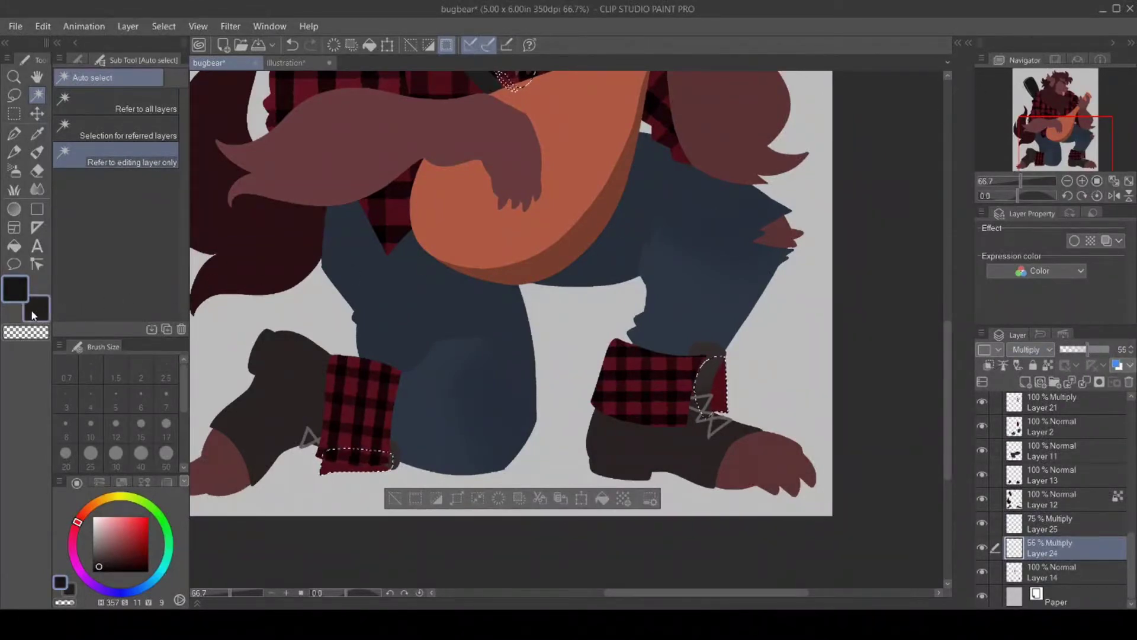
click(14, 134)
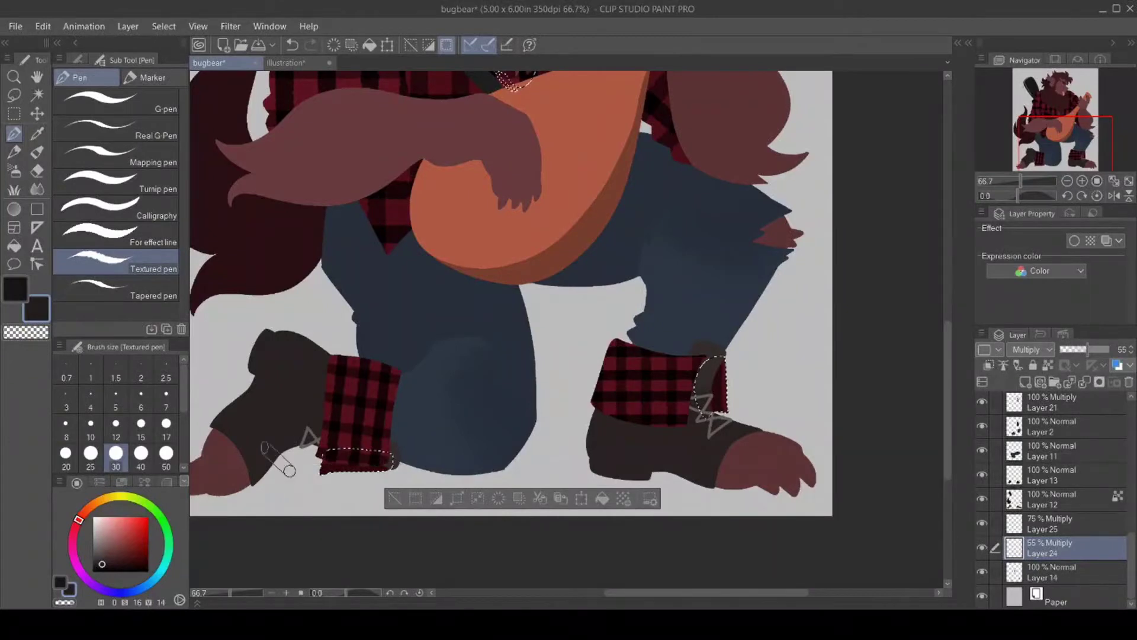
click(15, 289)
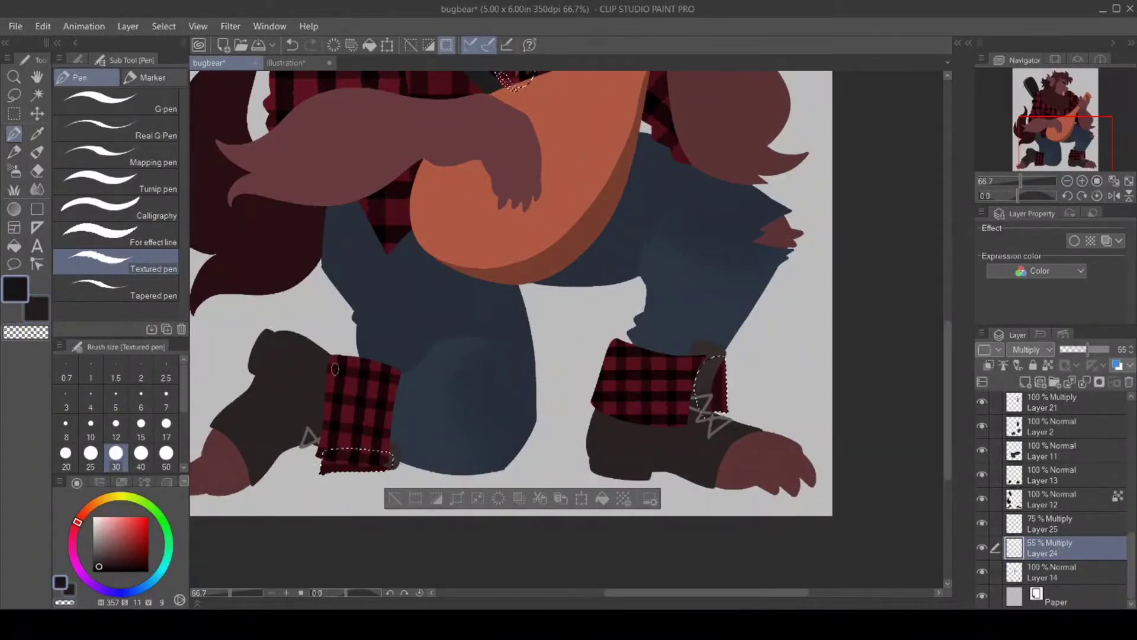
click(1042, 524)
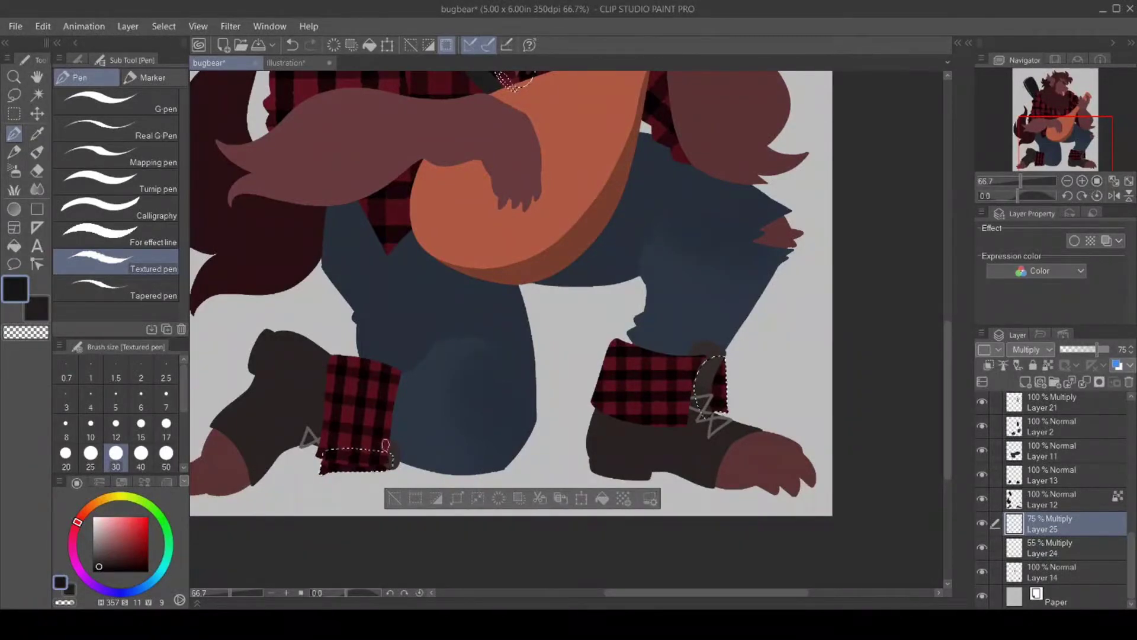
click(392, 502)
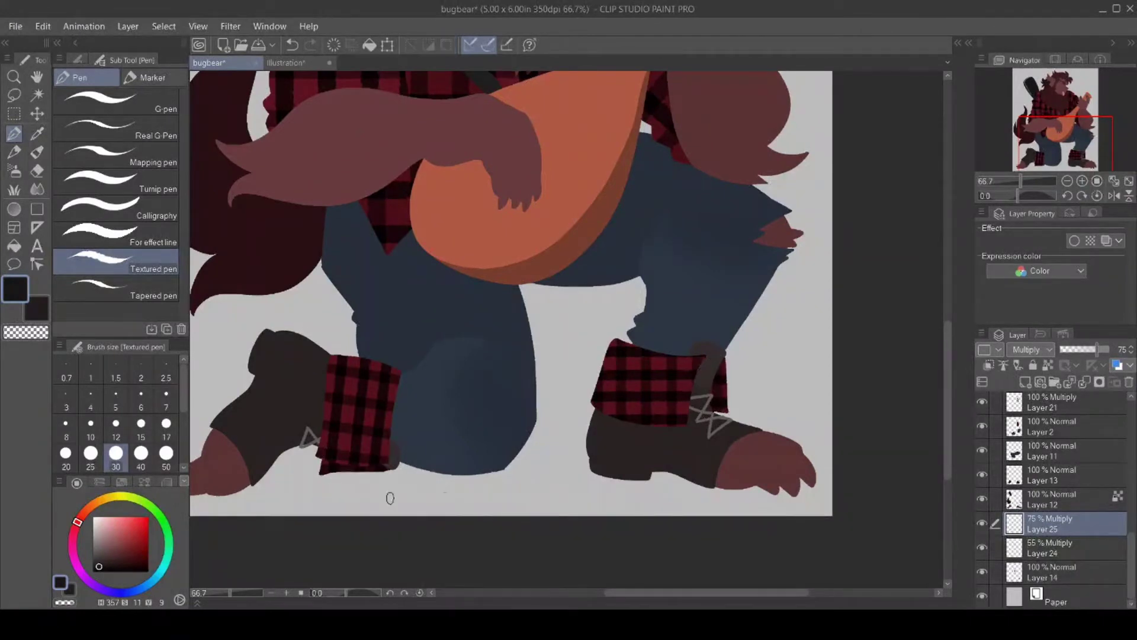
key(ctrl+e)
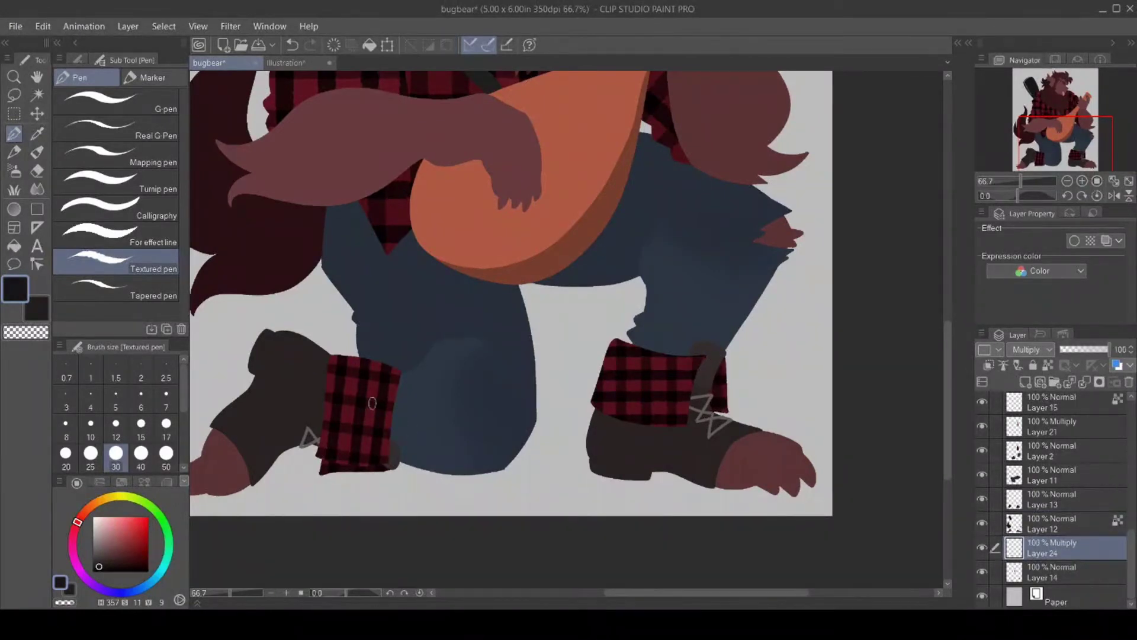
Mix a dark brown secondary colour with saturation 31 and brightness 23, and ready the Textured pen at size 12 on Layer 12 at the front shoe.
key(g)
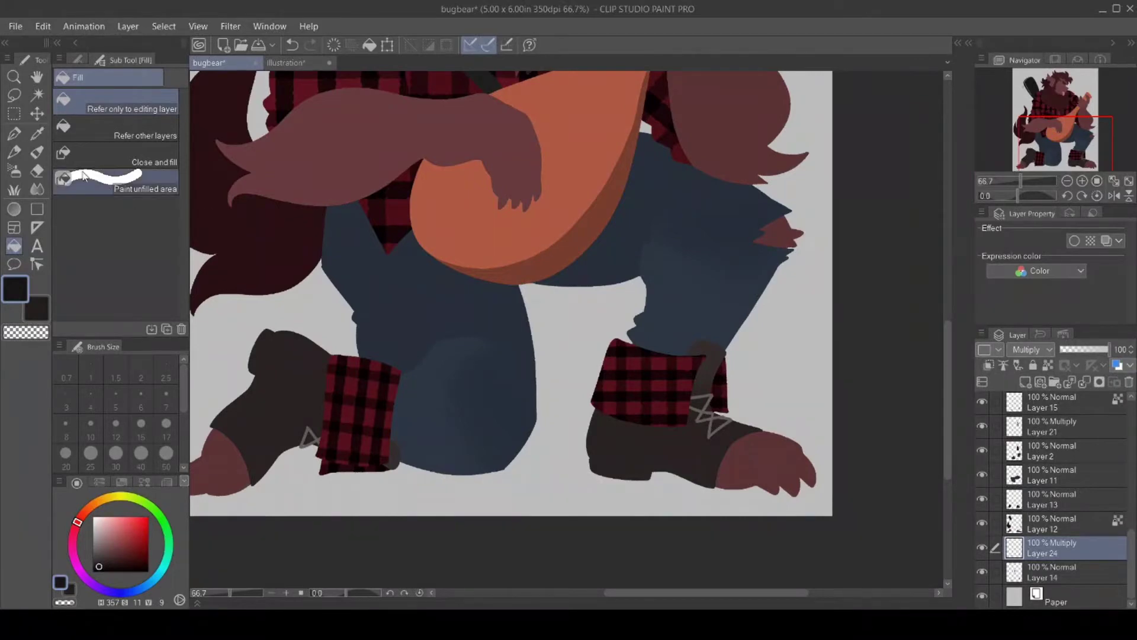
key(/)
click(536, 481)
click(527, 502)
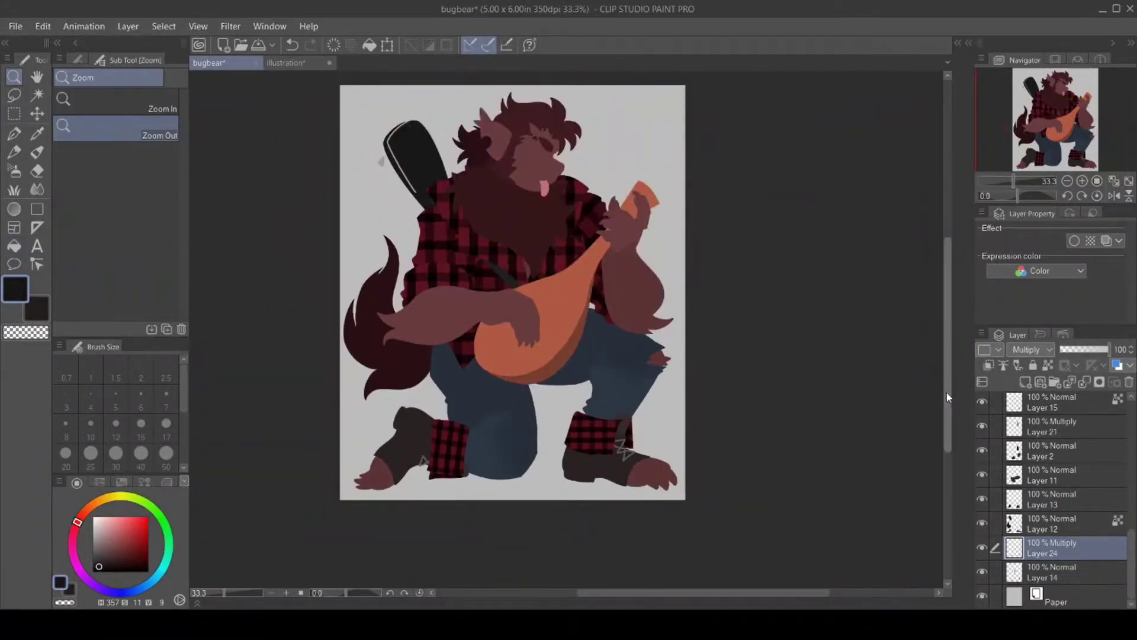
drag(946, 391, 951, 374)
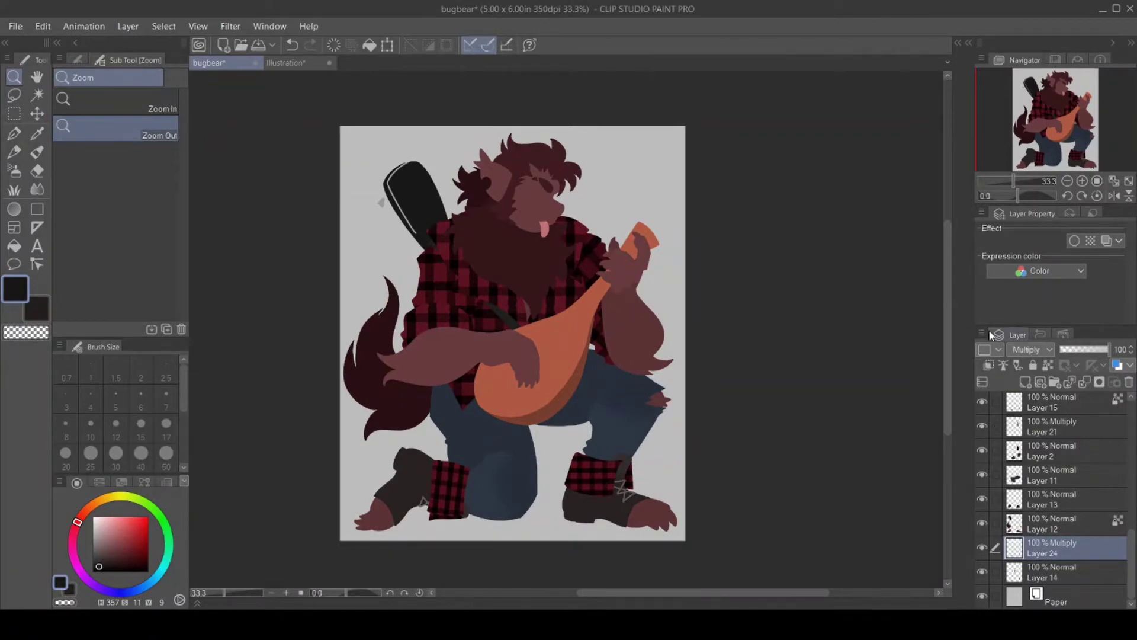
click(39, 318)
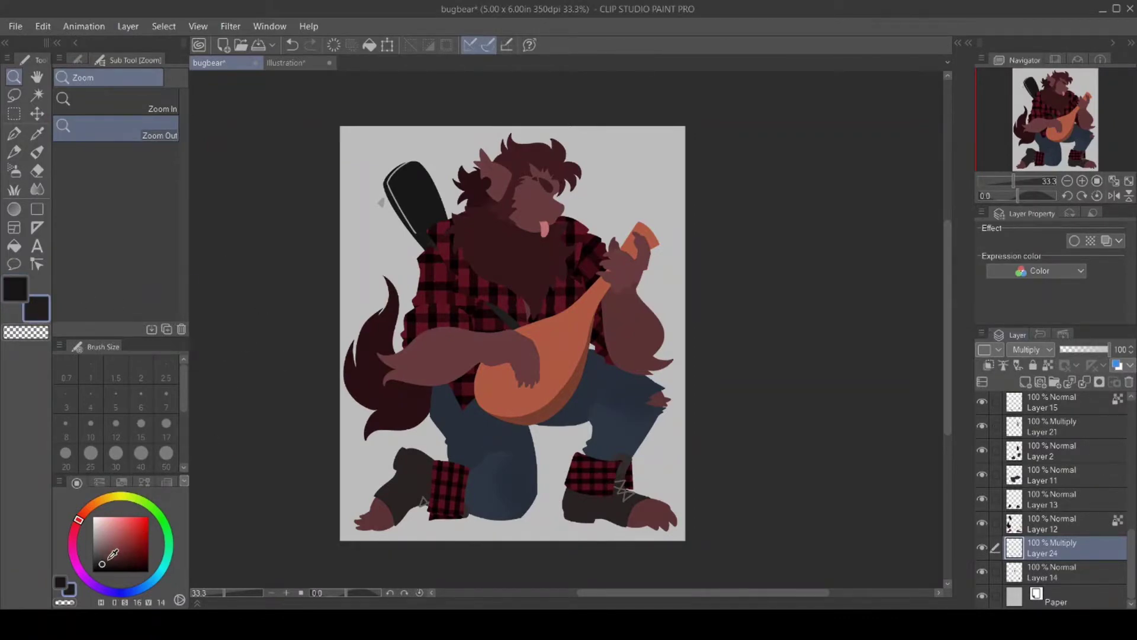
drag(111, 557, 110, 559)
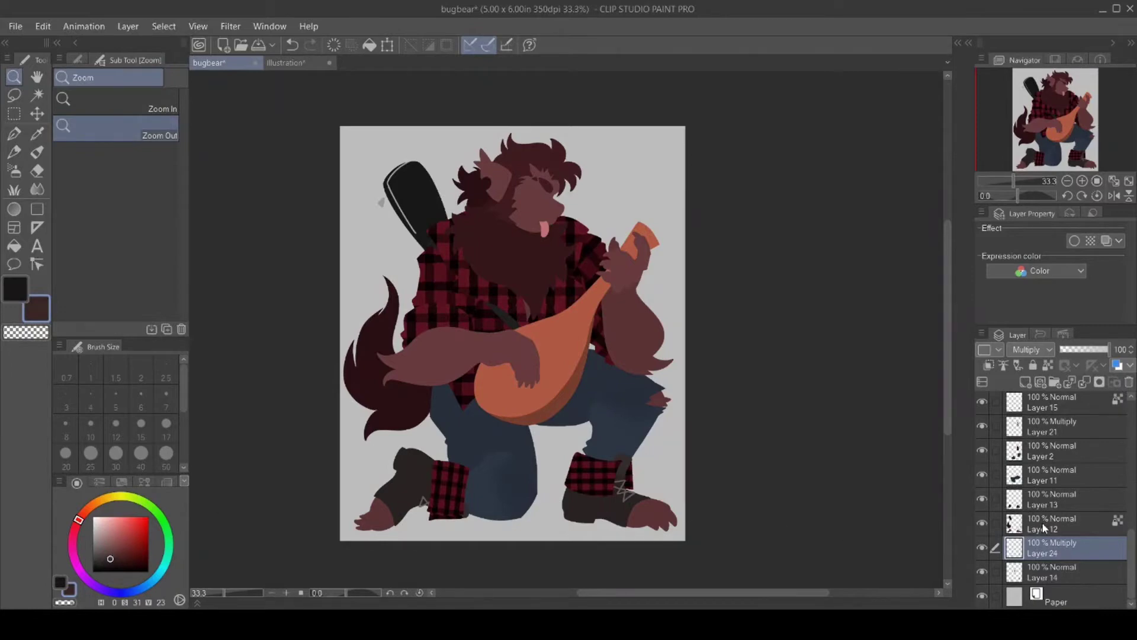
click(1018, 525)
key(ctrl+alt+0)
click(14, 133)
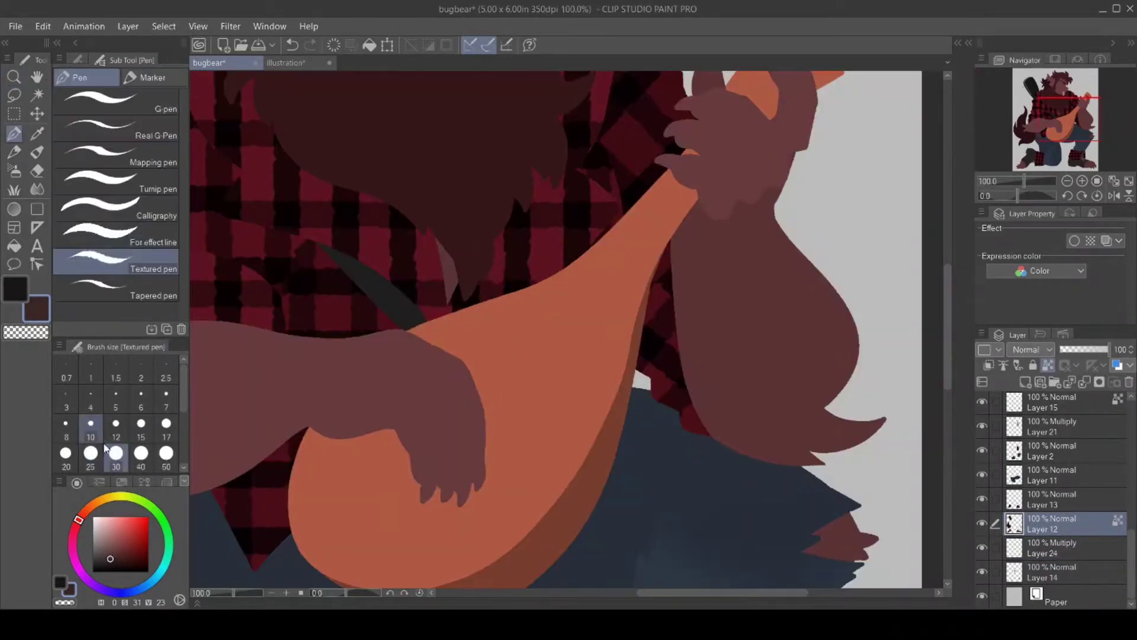
scroll(951, 426, down, 10)
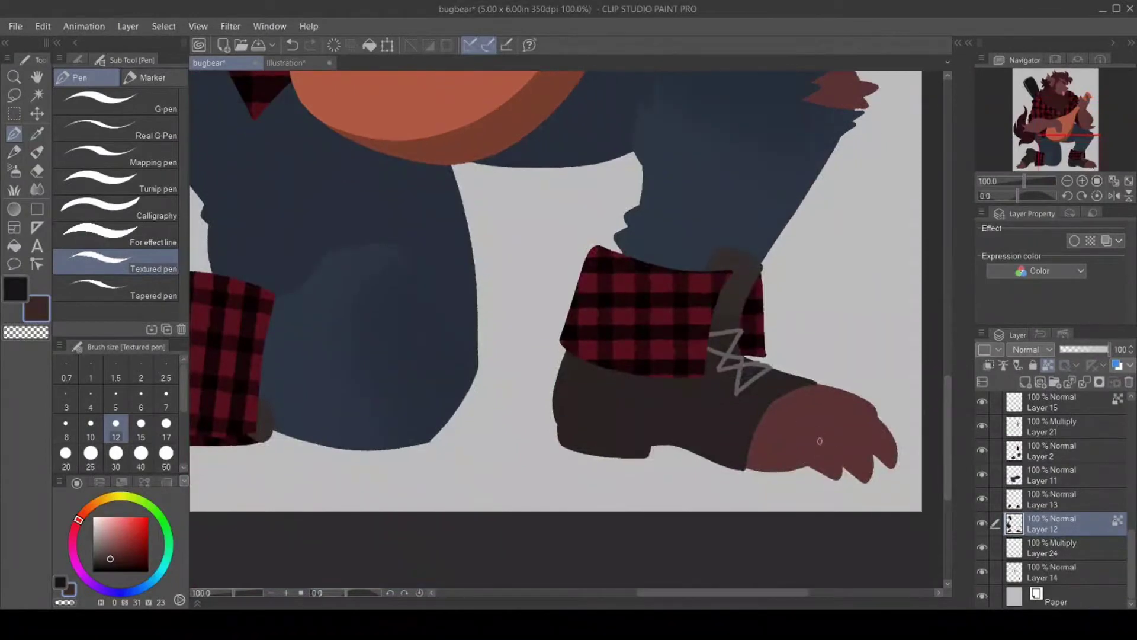
Outline the three toe claws of the front foot on Layer 12 with the dark brown Textured pen and fill them.
drag(820, 441, 799, 453)
mouse_move(830, 464)
mouse_down()
mouse_move(874, 459)
mouse_move(857, 438)
mouse_move(875, 471)
mouse_move(856, 421)
mouse_up()
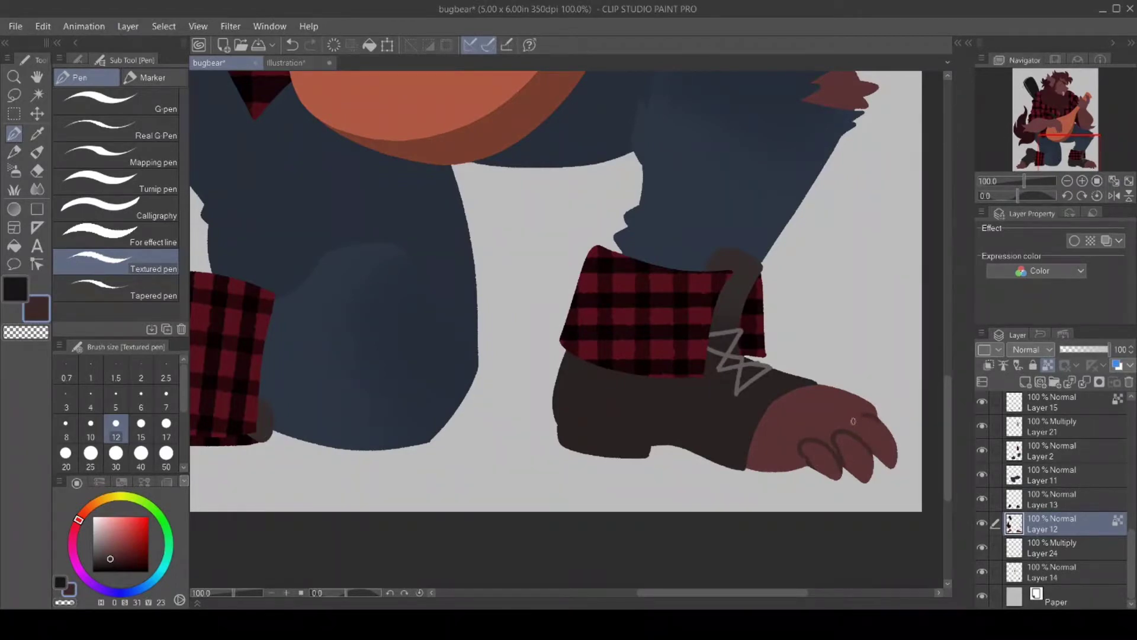
key(g)
click(831, 448)
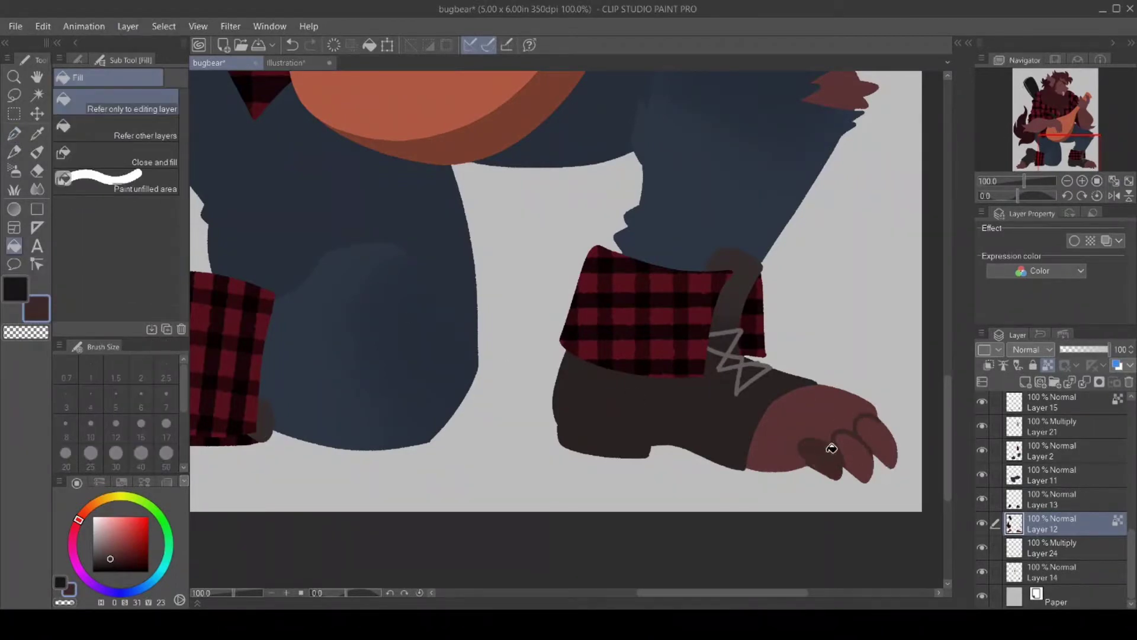
click(846, 455)
click(873, 443)
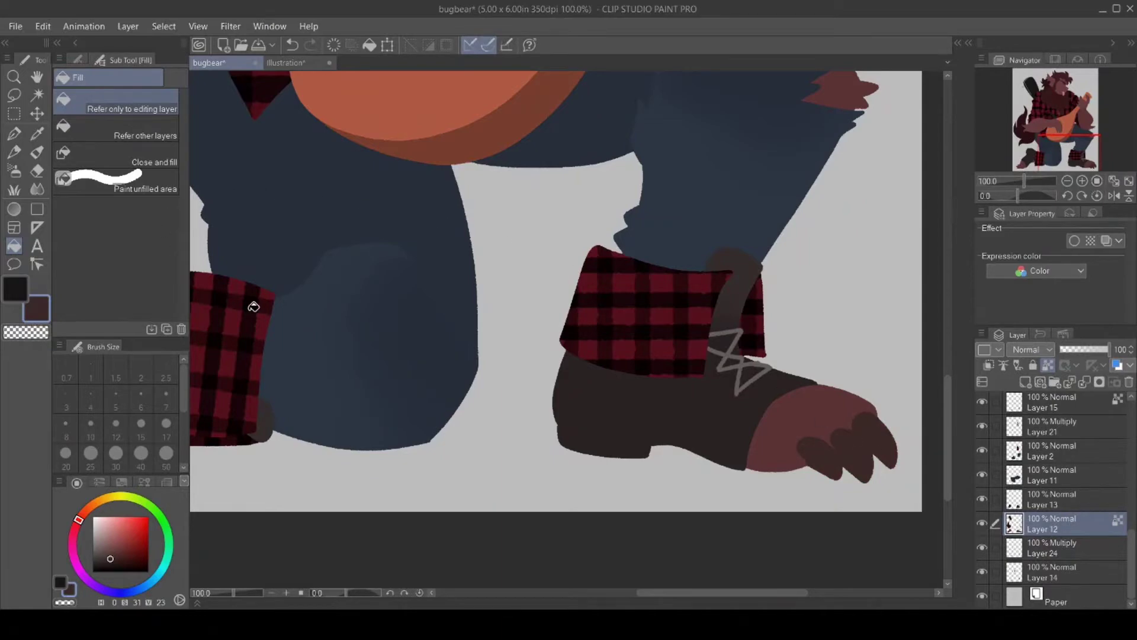
Outline the toe claws of the kneeling leg's foot in the same dark brown and fill them.
drag(780, 592, 672, 592)
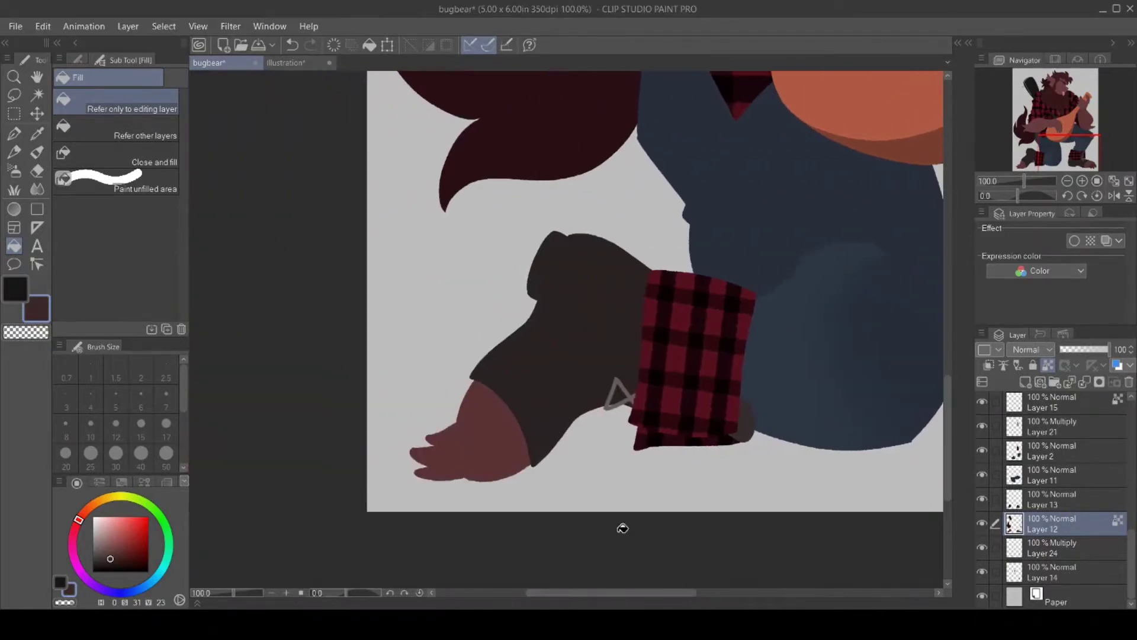
click(13, 133)
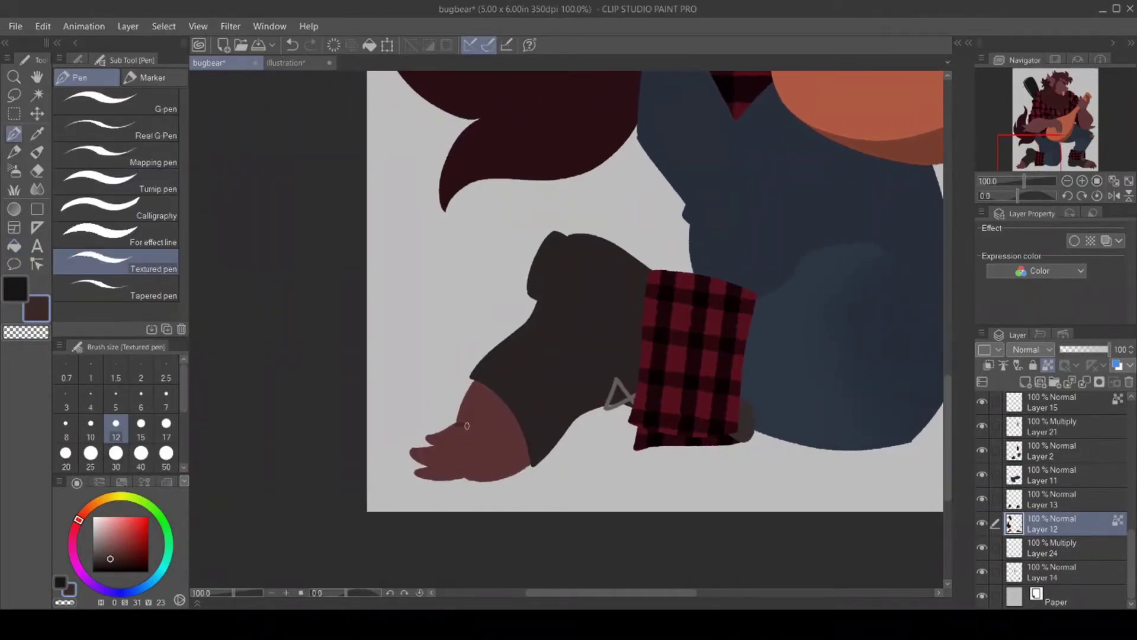
mouse_move(467, 425)
mouse_down()
mouse_move(456, 444)
mouse_move(474, 461)
mouse_move(465, 475)
mouse_up()
click(14, 246)
click(455, 458)
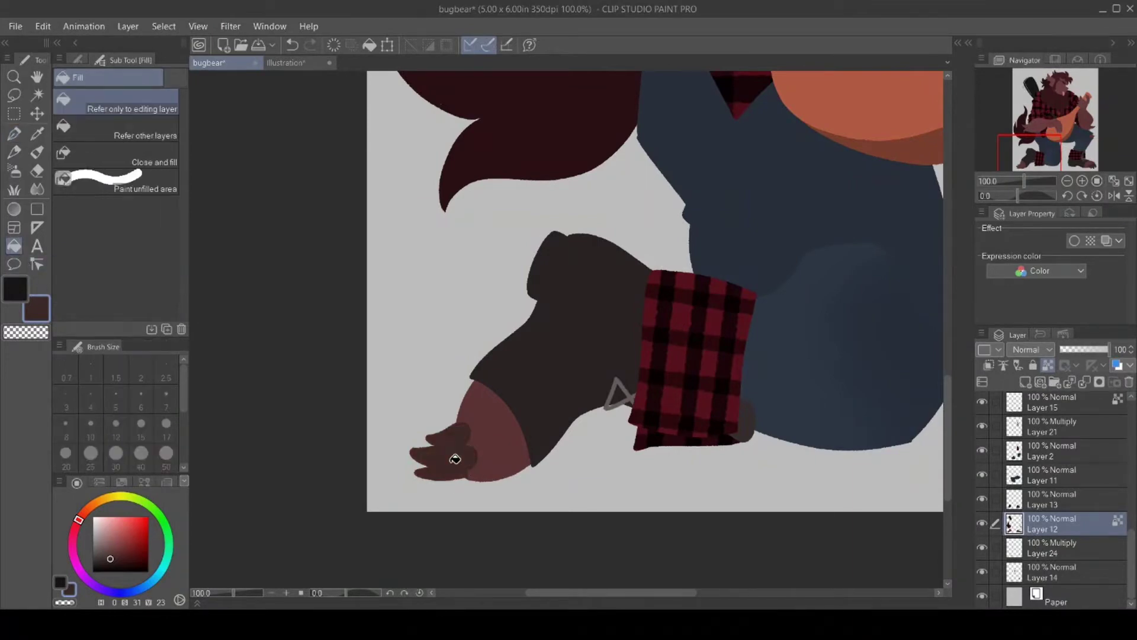
Outline the four claws of the strumming hand over the lute body in dark brown on Layer 10 and fill each one.
click(14, 77)
click(593, 504)
click(587, 521)
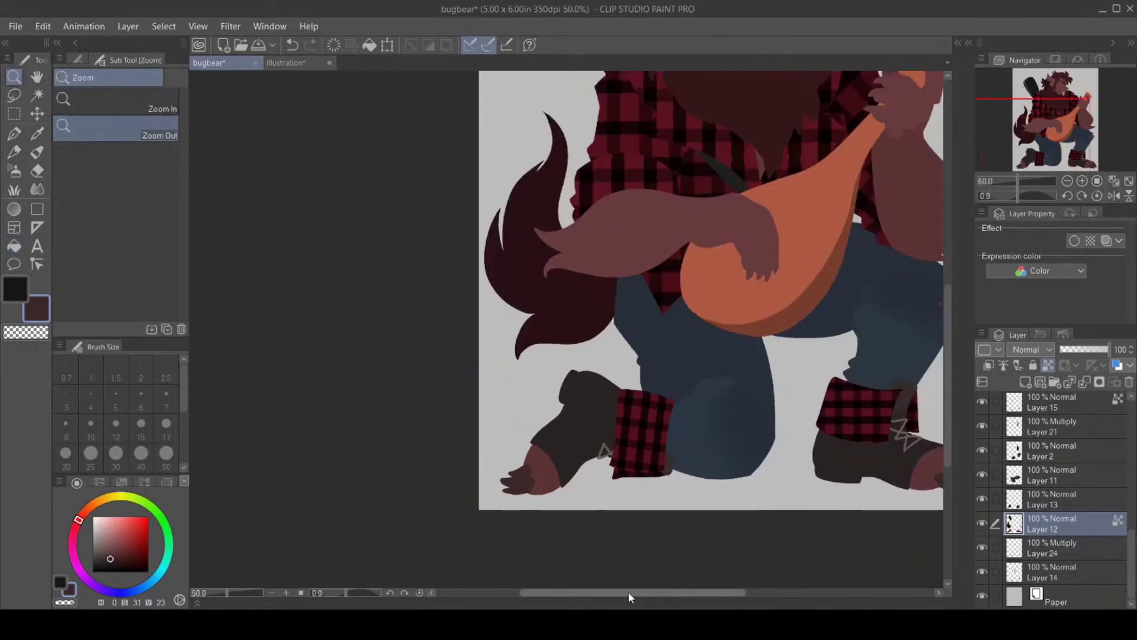
drag(633, 592, 692, 594)
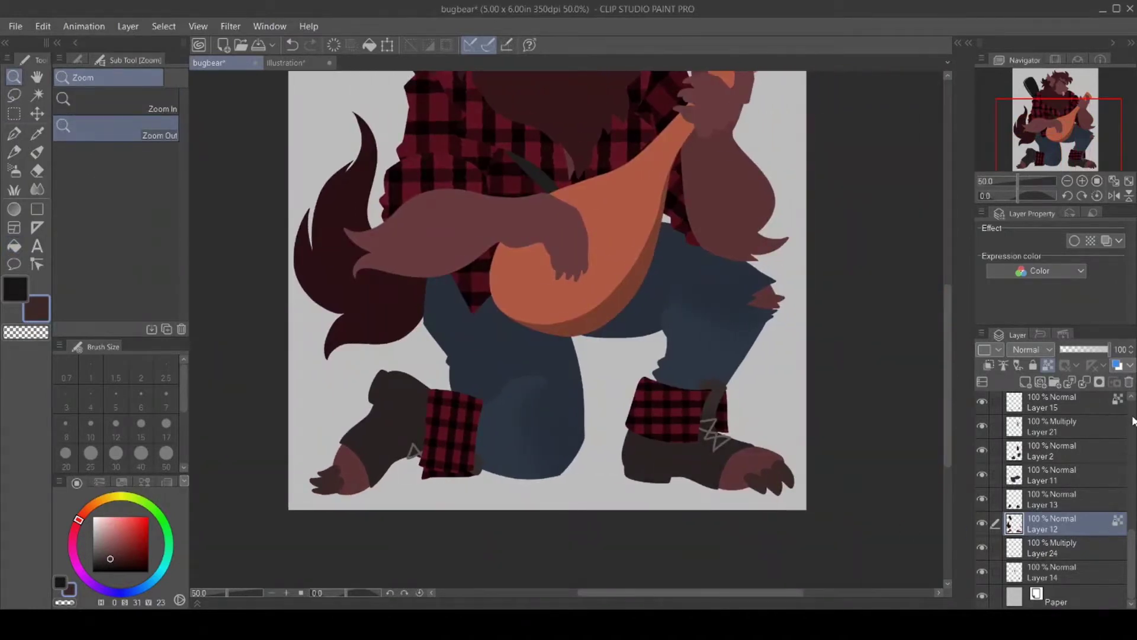
scroll(1036, 415, up, 5)
click(1052, 431)
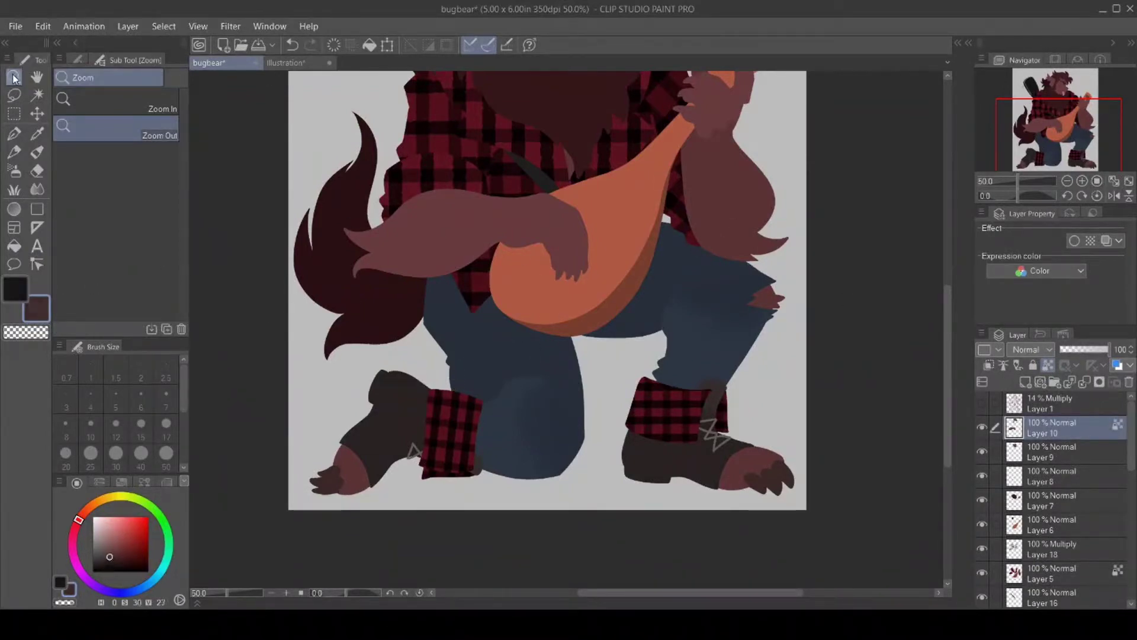
key(ctrl+plus)
key(p)
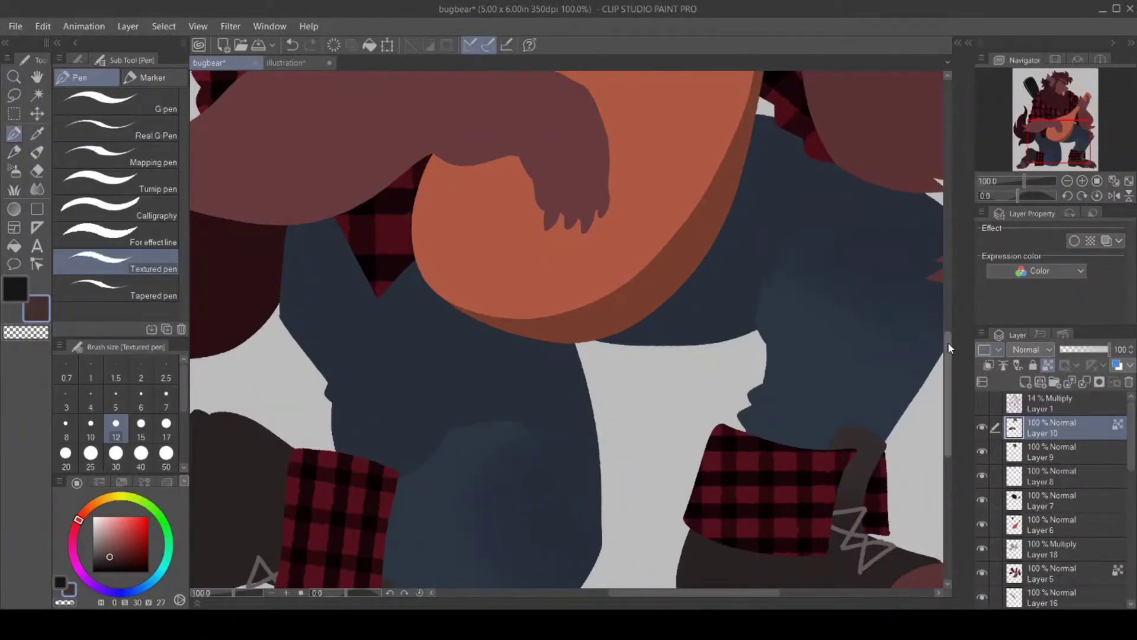
scroll(751, 212, up, 3)
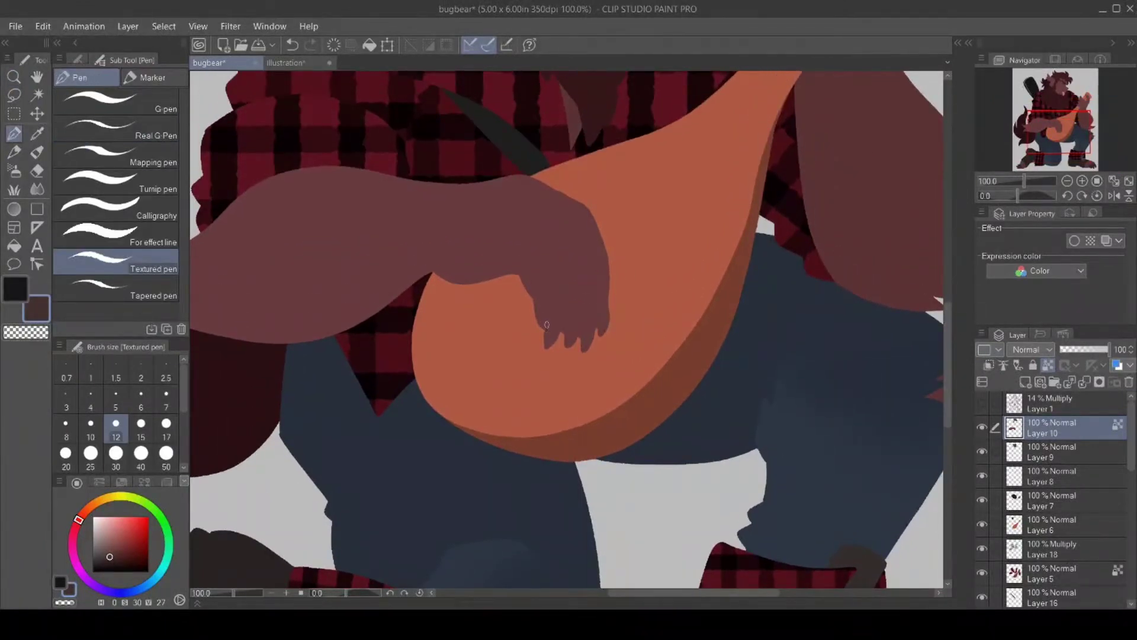
drag(547, 325, 593, 324)
key(g)
click(553, 327)
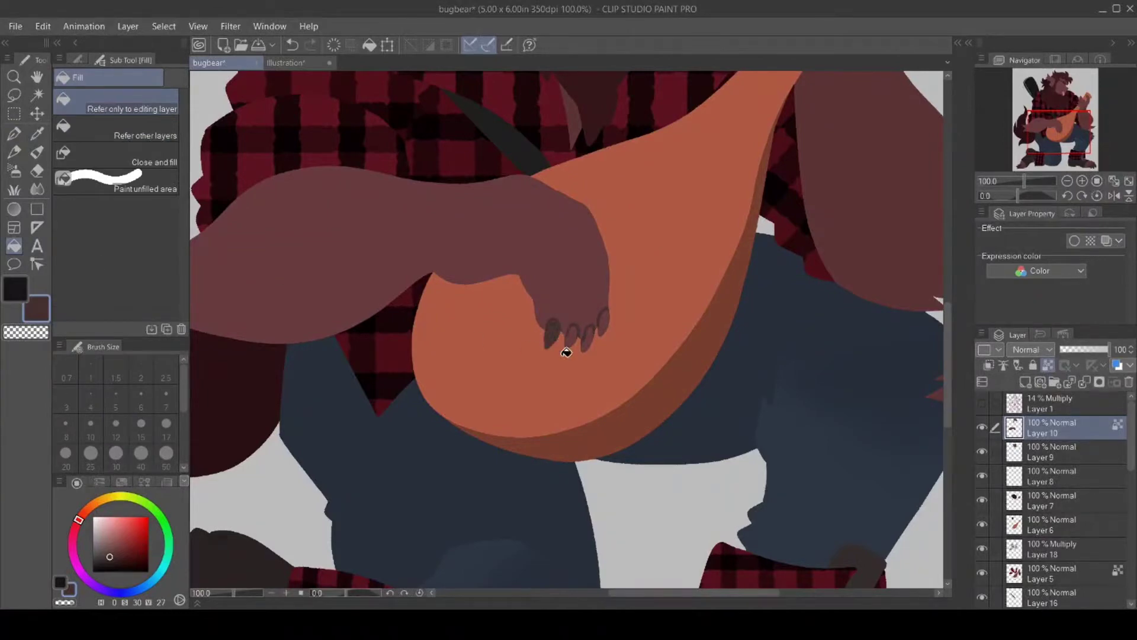
click(574, 333)
click(589, 335)
click(604, 323)
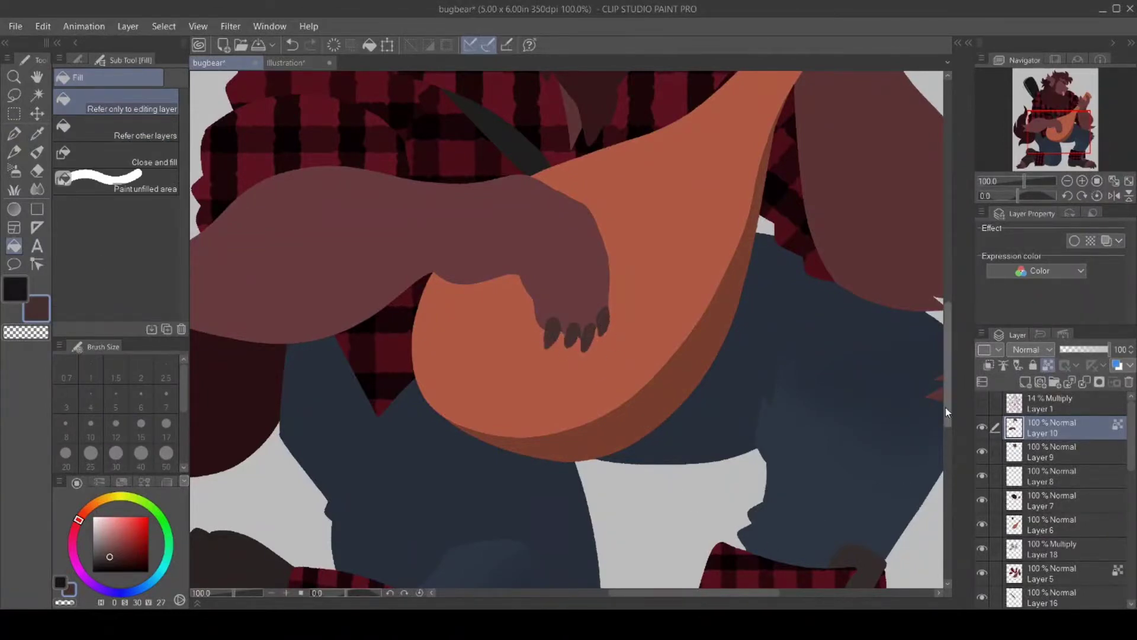
Lock the transparent pixels of Layer 7, then outline and fill the dark brown claws of the hand holding the lute's neck.
drag(945, 407, 945, 328)
drag(745, 593, 801, 596)
click(1048, 500)
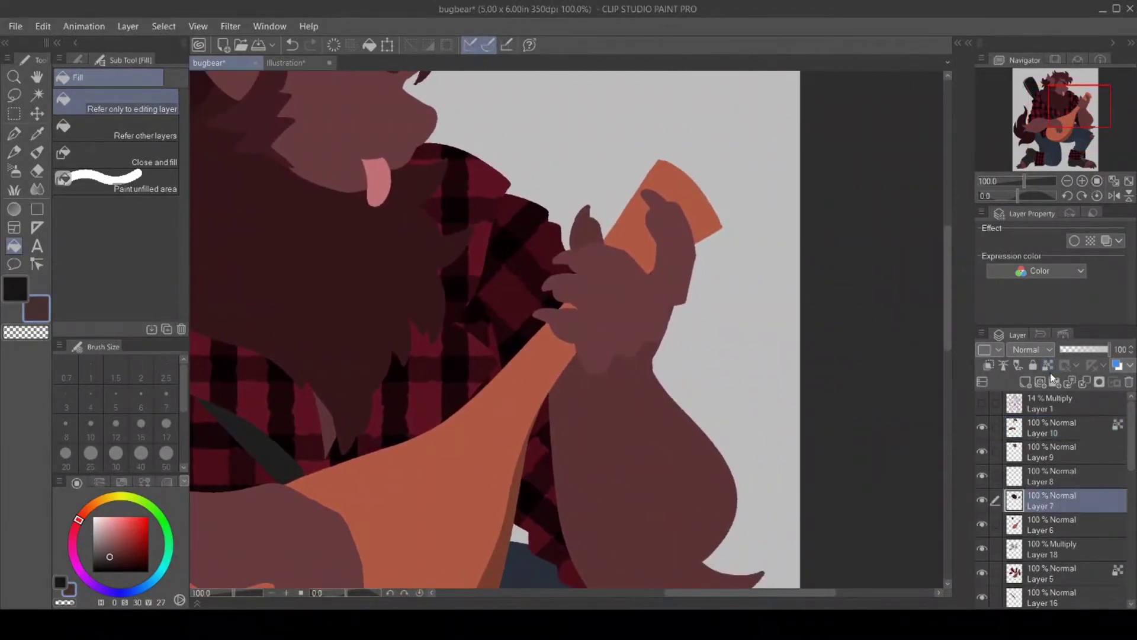
click(1048, 365)
key(p)
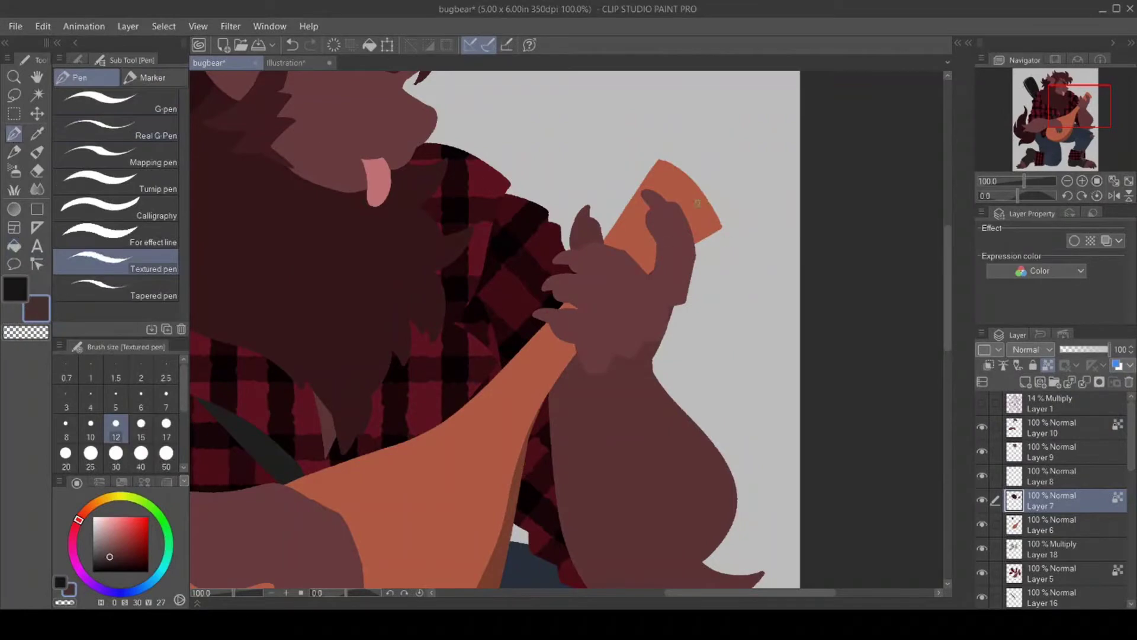
drag(653, 210, 658, 196)
mouse_move(563, 264)
mouse_down()
mouse_move(582, 261)
mouse_move(579, 248)
mouse_move(561, 272)
mouse_up()
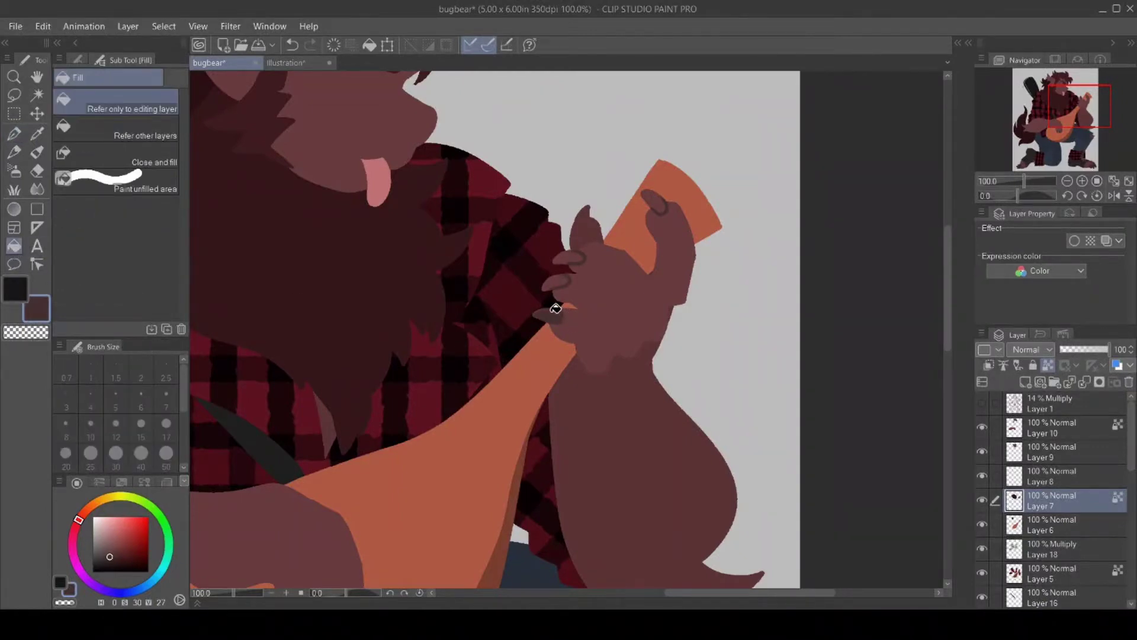
click(567, 253)
click(655, 197)
Select Layer 10 with its transparent pixels unlocked and show the sketch on Layer 1.
click(13, 77)
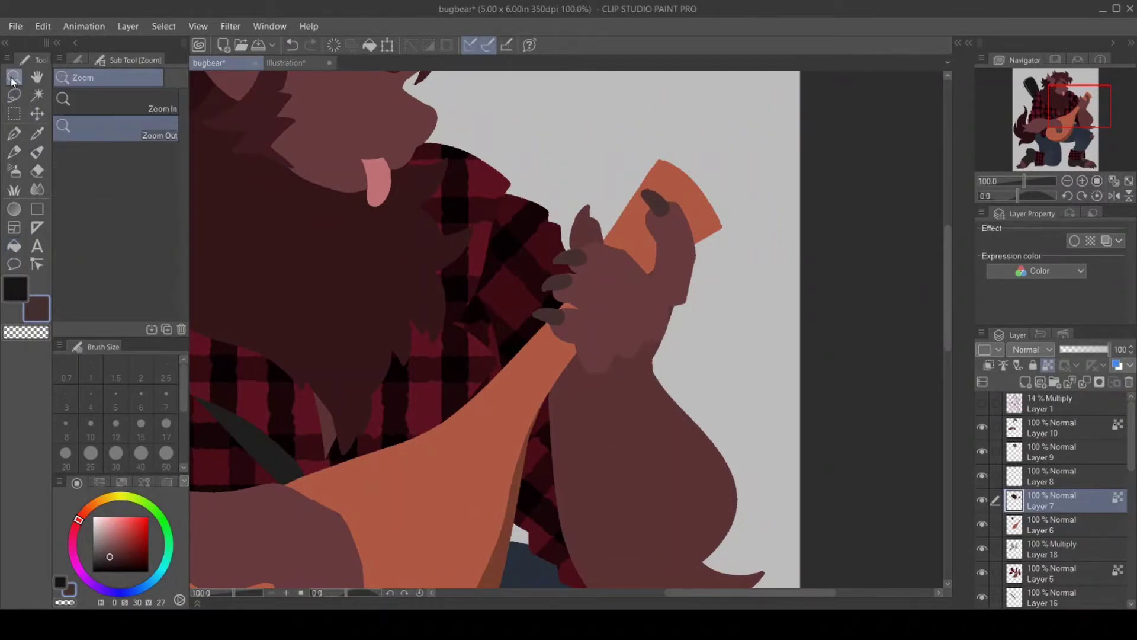
click(478, 457)
scroll(704, 586, left, 5)
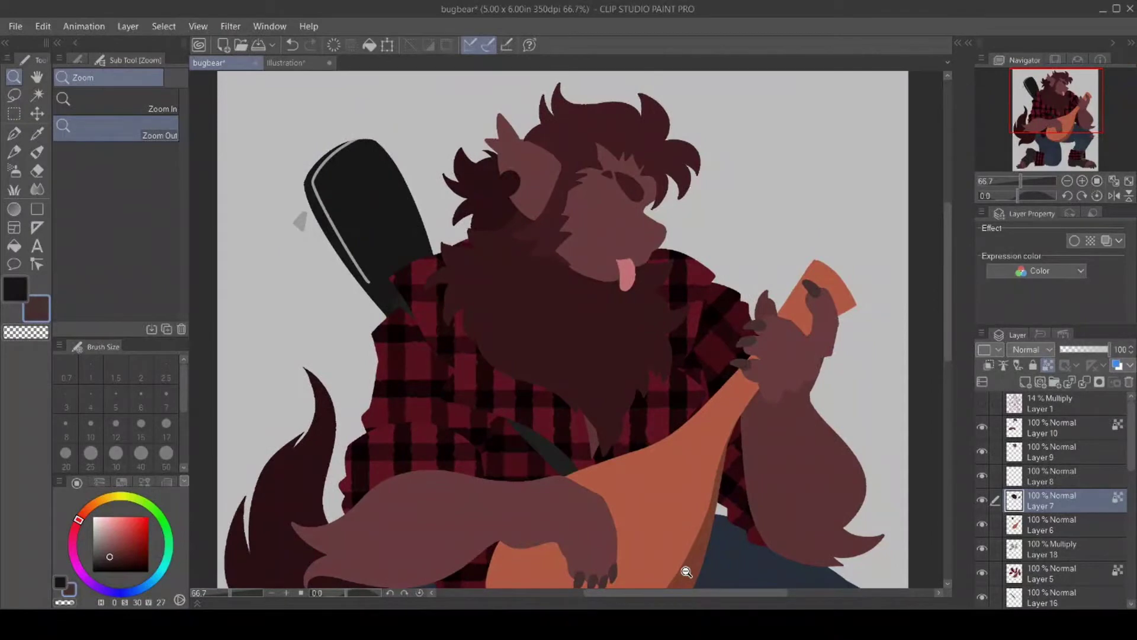
click(1045, 433)
click(982, 405)
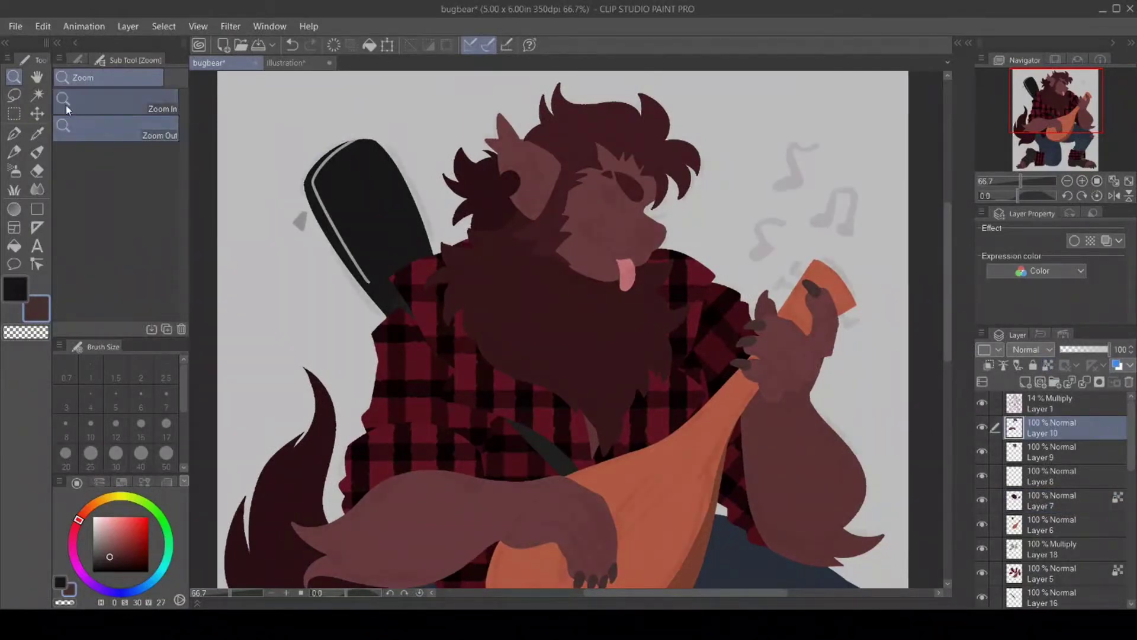
Sample the dark brown of the front foot's claws as the drawing colour.
drag(947, 318, 943, 471)
click(37, 133)
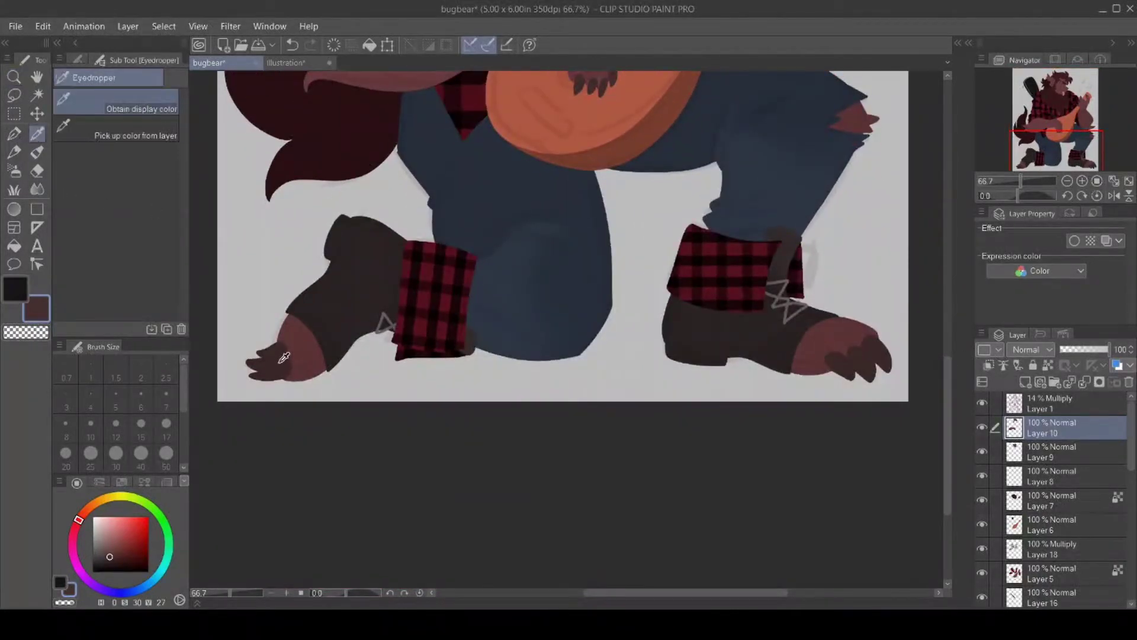
click(865, 357)
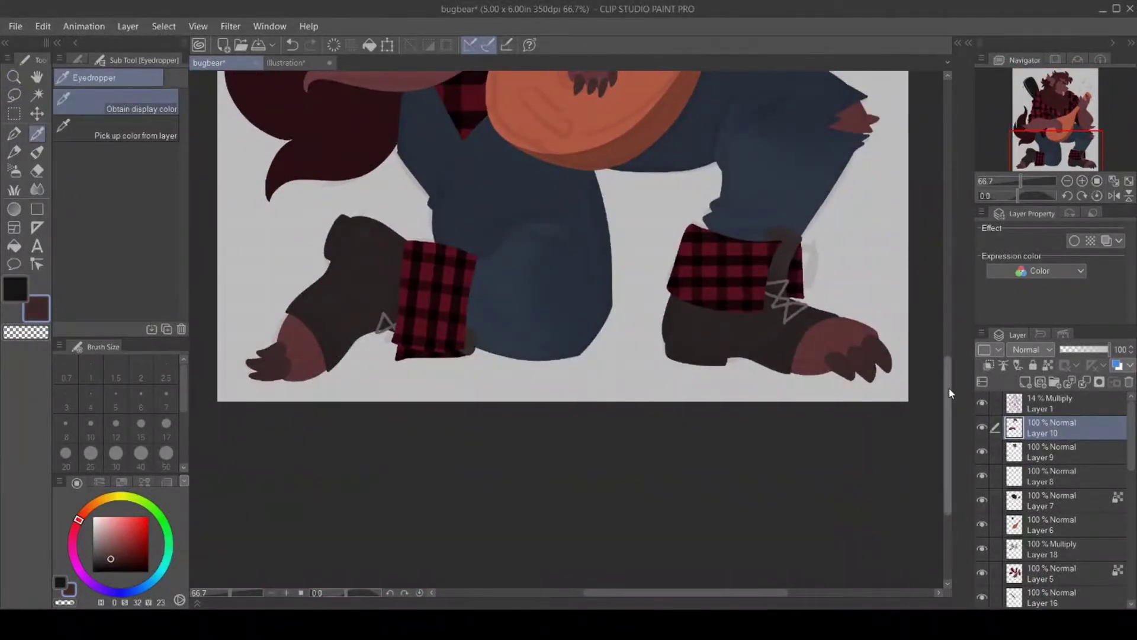
drag(948, 433, 950, 219)
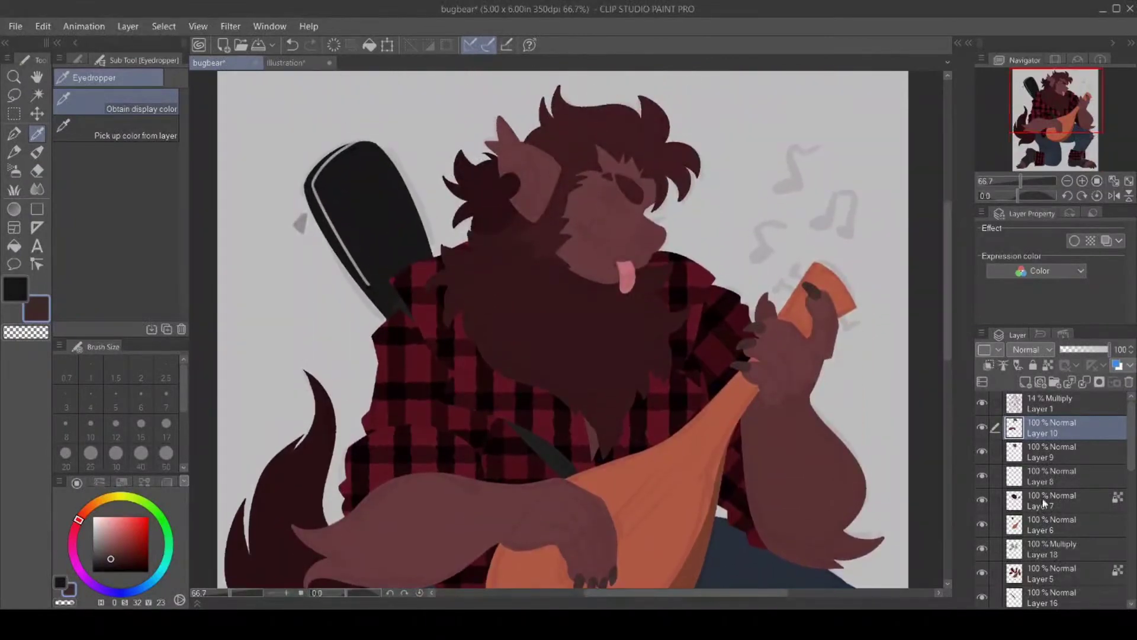
Toggle the visibility of Layer 5 to check what it contains and make it the active layer.
click(983, 574)
click(983, 574)
click(1059, 568)
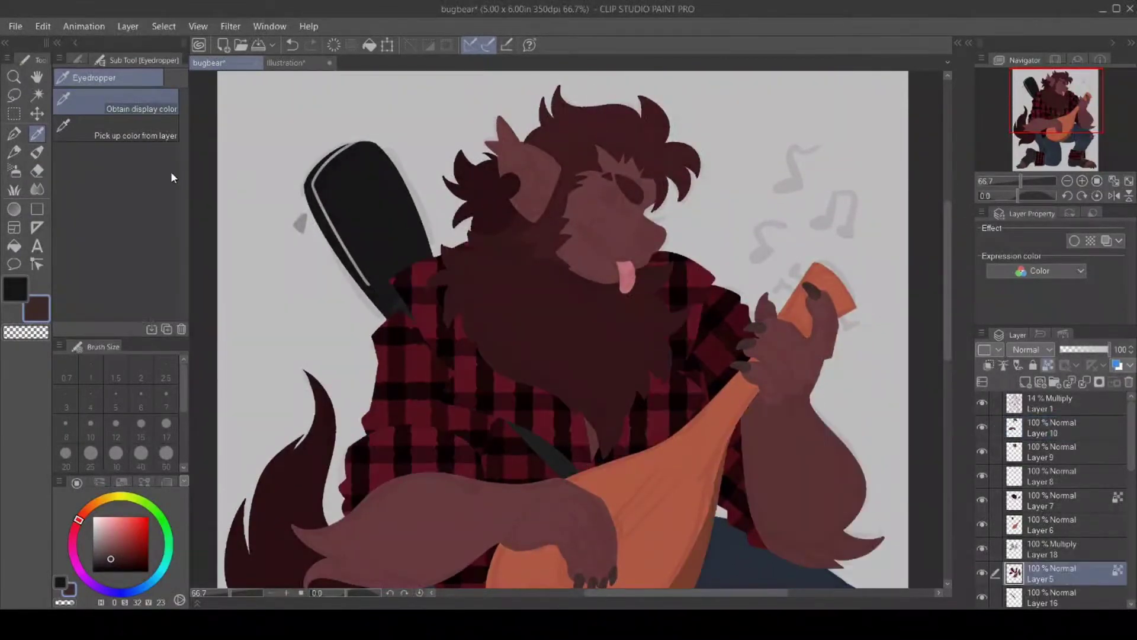
key(p)
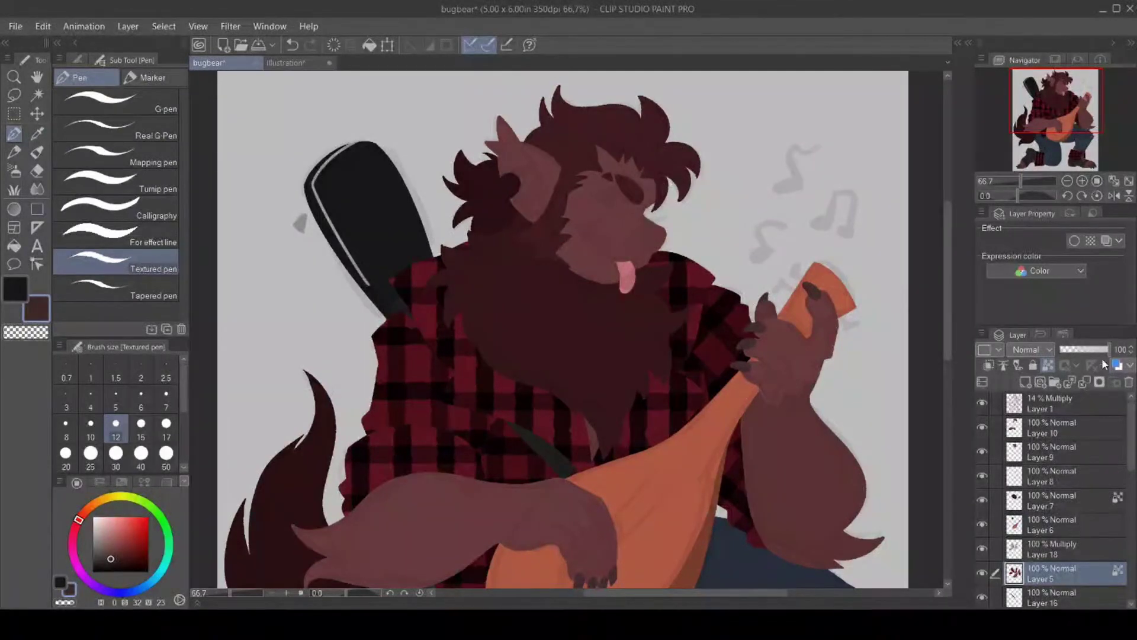
Outline the nose at the tip of the muzzle in near-black on Layer 10 with the Textured pen and fill it.
click(1062, 432)
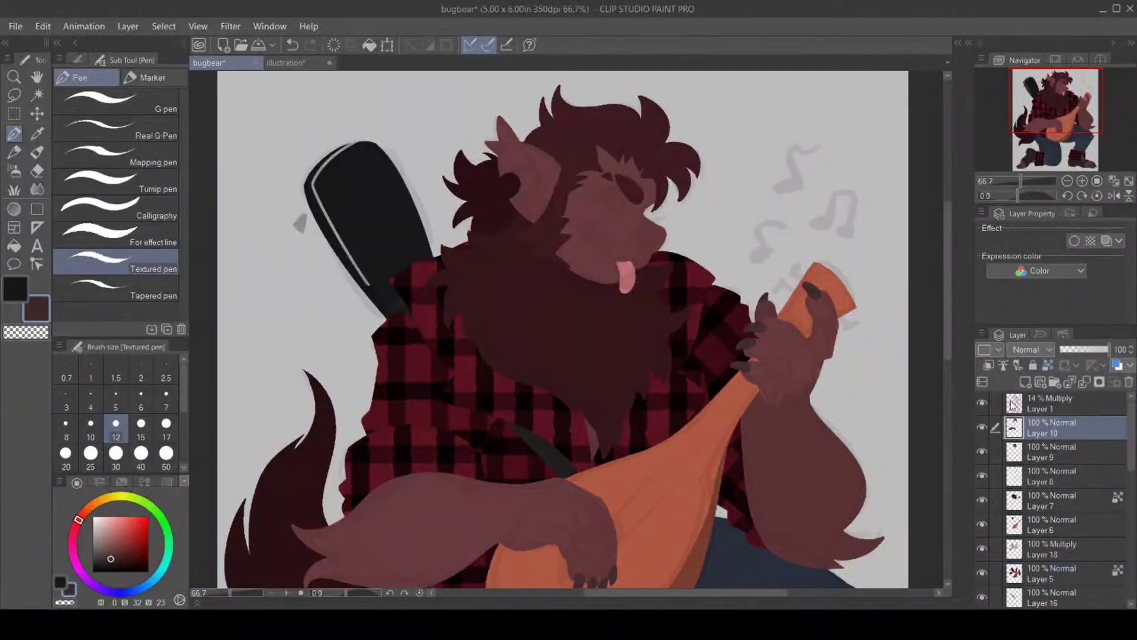
click(13, 77)
click(681, 198)
click(681, 199)
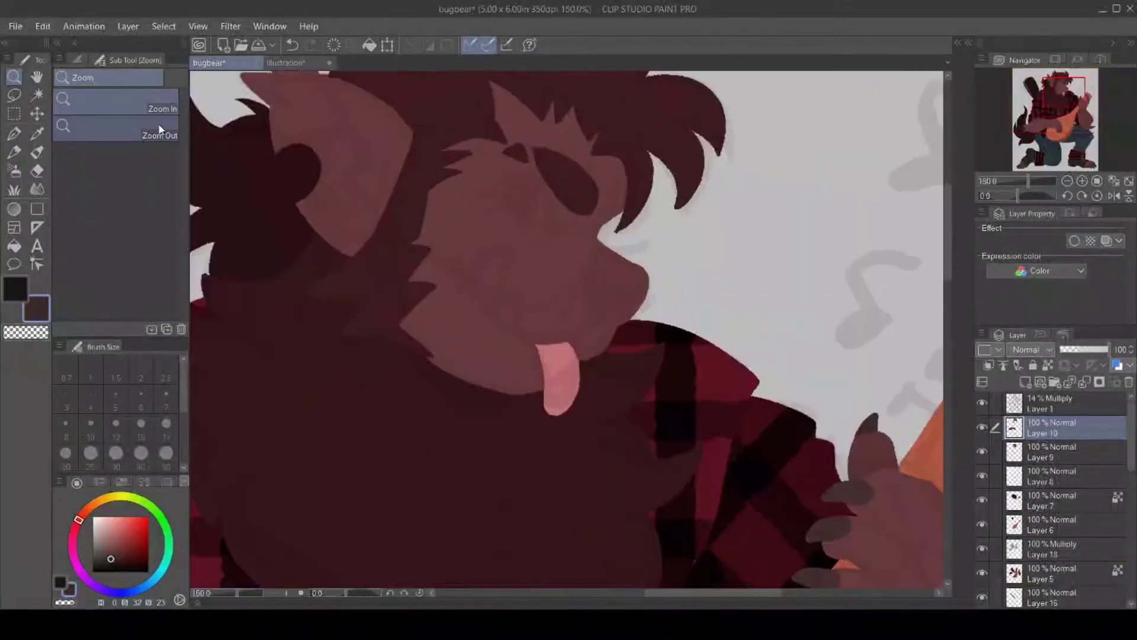
click(14, 133)
click(15, 289)
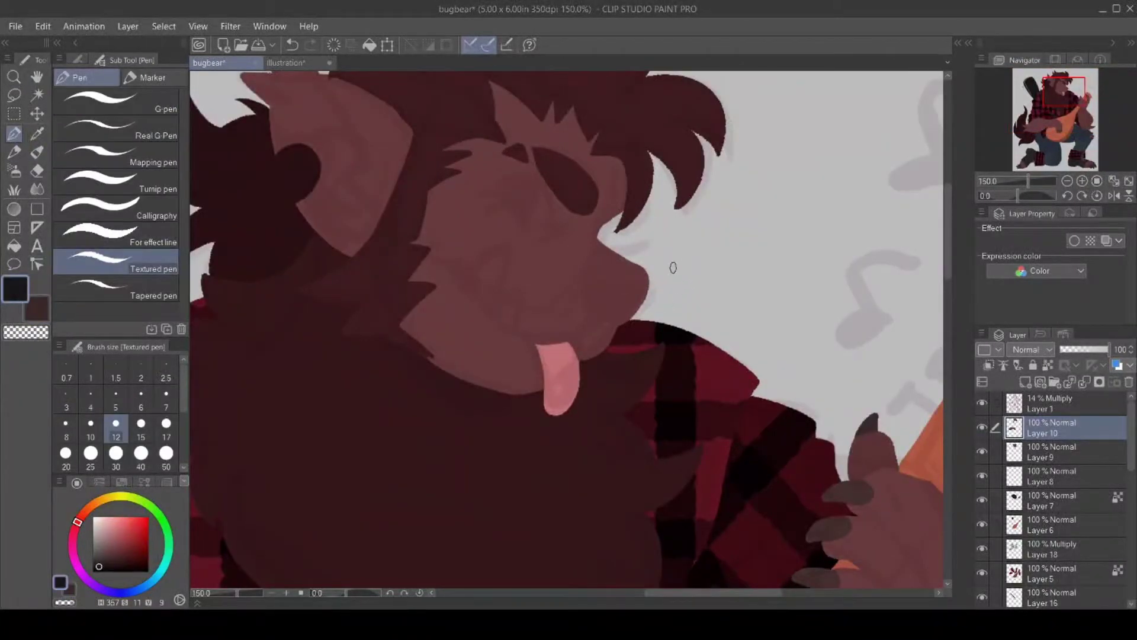
mouse_move(588, 270)
mouse_down()
mouse_move(647, 266)
mouse_move(656, 280)
mouse_move(619, 325)
mouse_up()
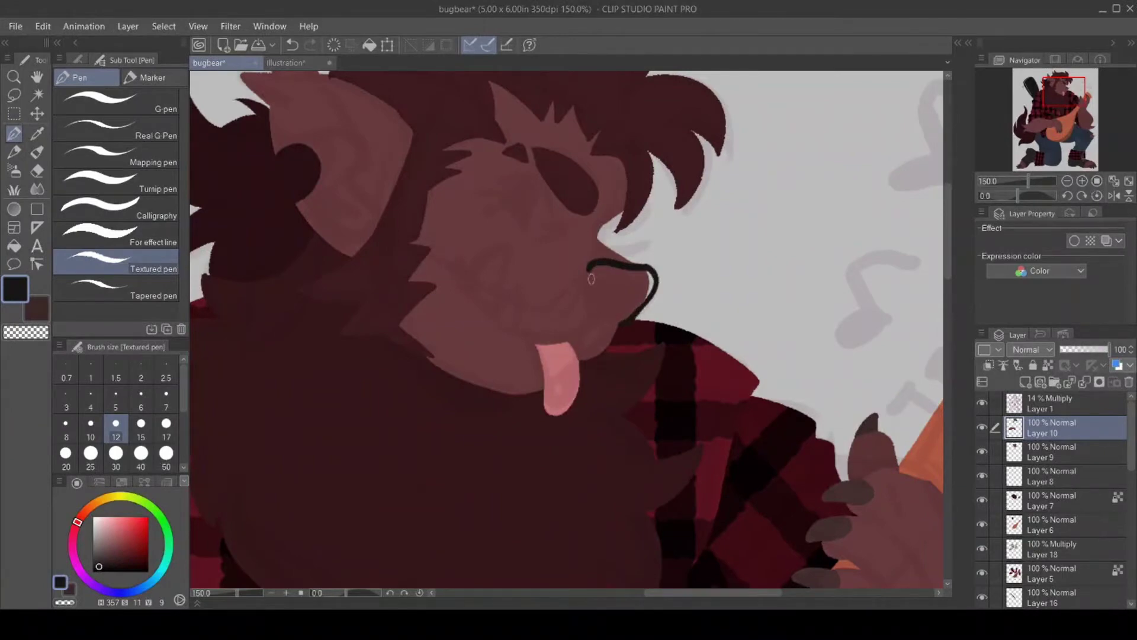
mouse_move(590, 267)
mouse_down()
mouse_move(591, 310)
mouse_move(601, 327)
mouse_move(623, 325)
mouse_up()
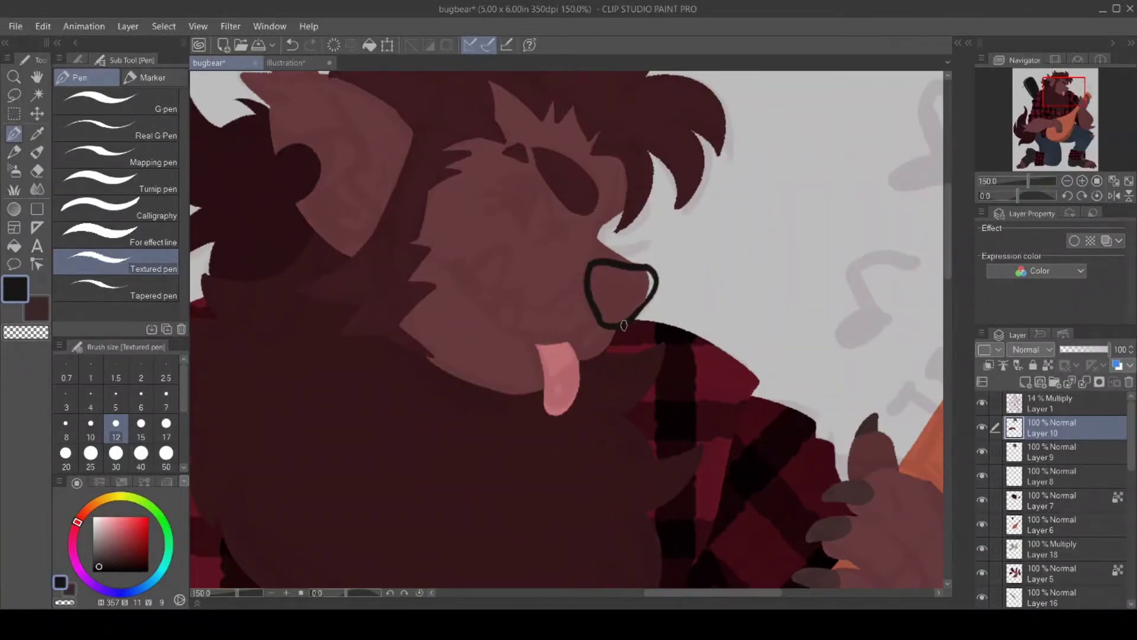
click(14, 246)
click(616, 288)
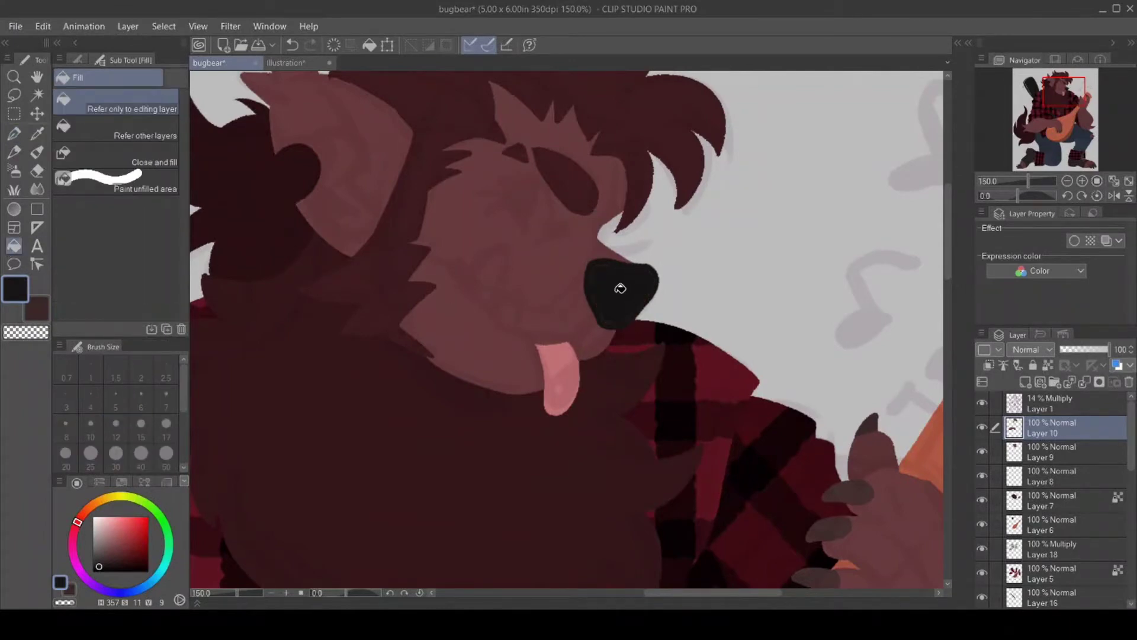
Draw a small teardrop-shaped tusk beside the tongue in cream (hue 45, saturation 14, value 84) and fill it.
click(13, 133)
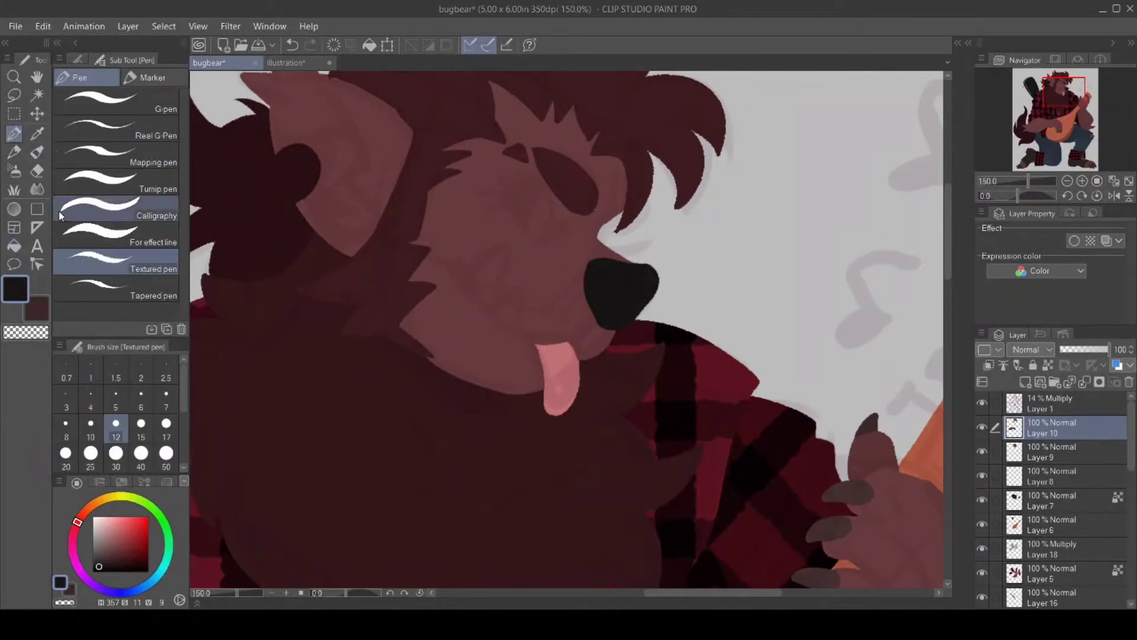
click(108, 499)
click(100, 525)
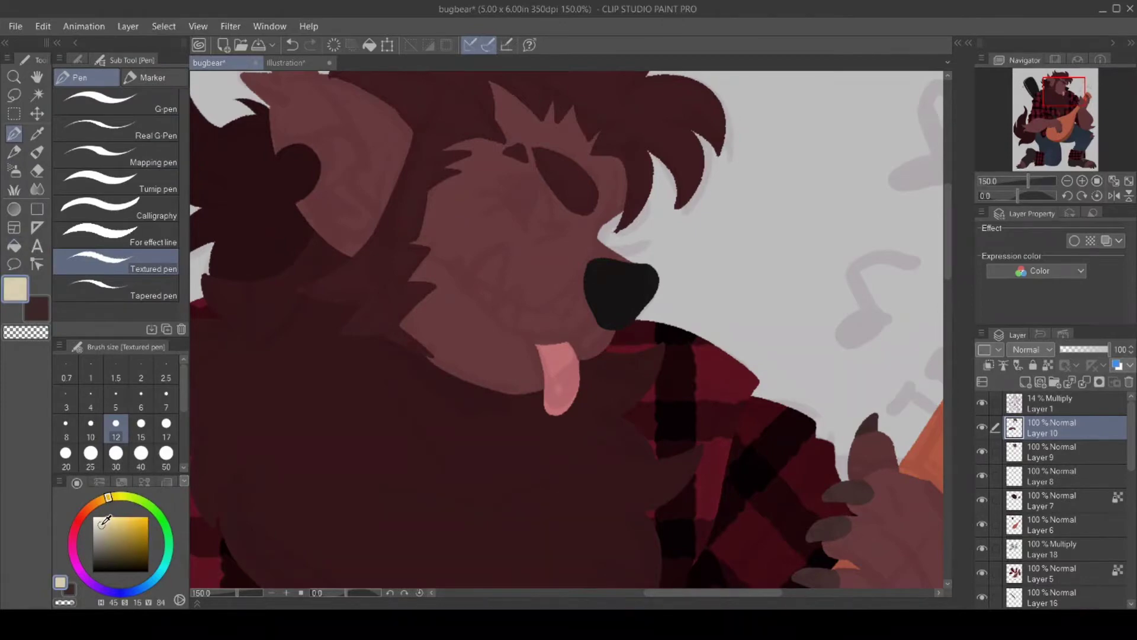
mouse_move(491, 314)
mouse_down()
mouse_move(493, 327)
mouse_move(516, 319)
mouse_move(520, 283)
mouse_move(490, 311)
mouse_move(496, 328)
mouse_up()
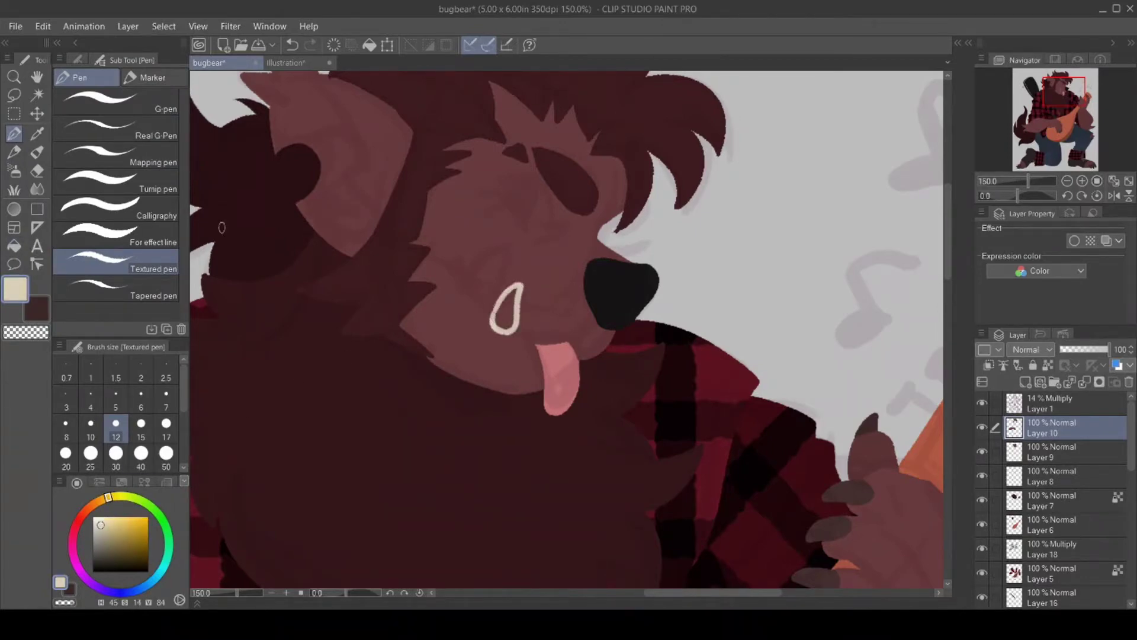
click(14, 248)
click(509, 311)
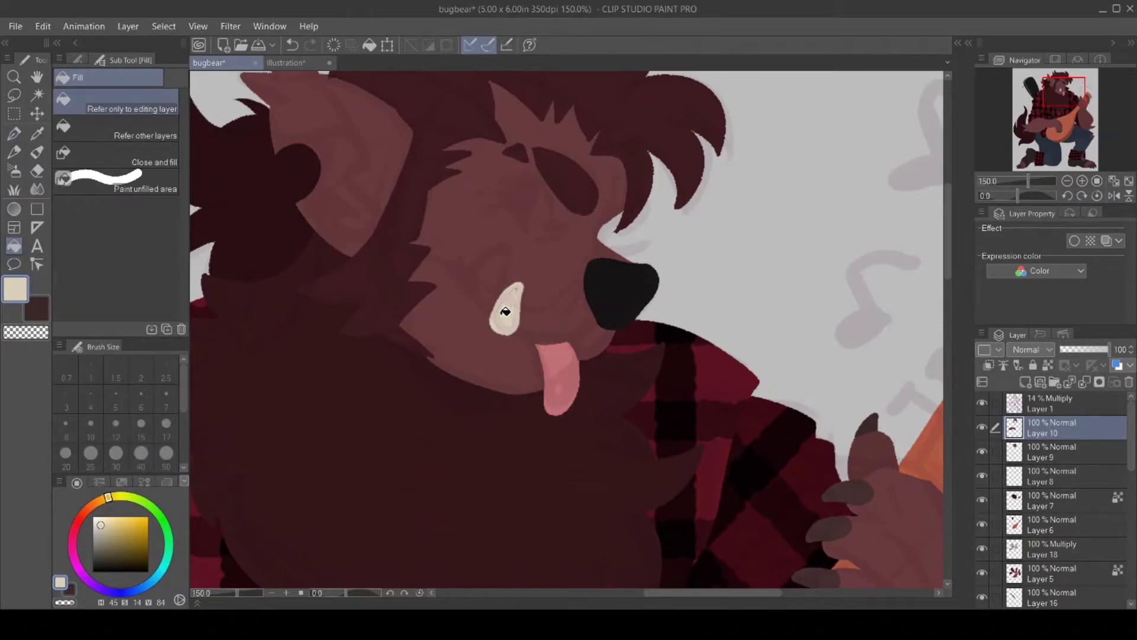
click(14, 133)
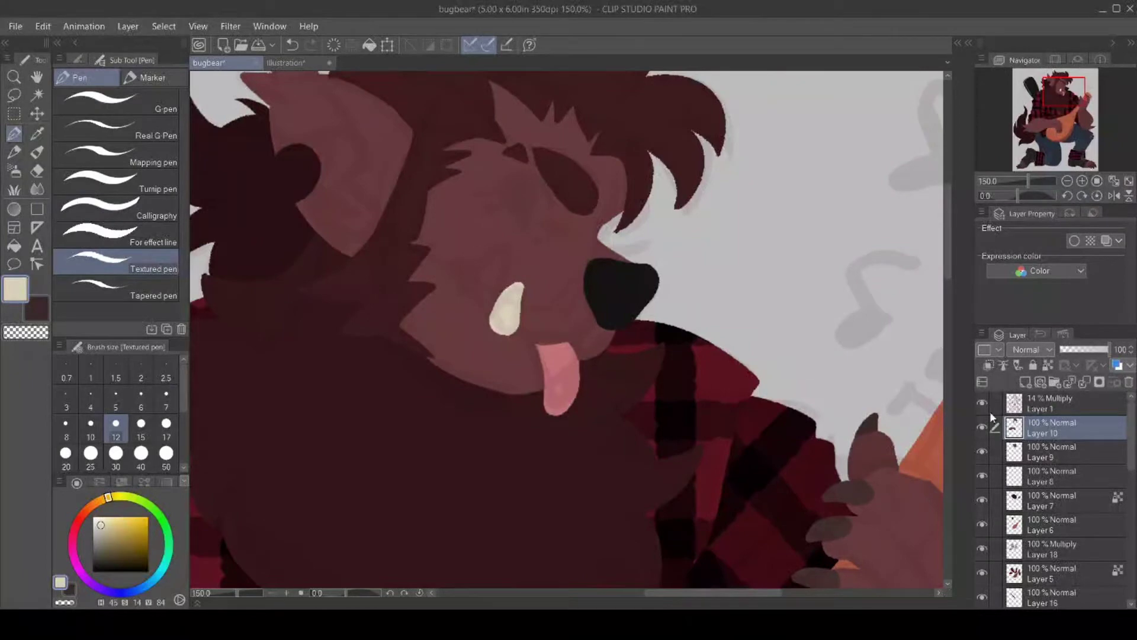
On a new layer above Layer 9, outline a larger tusk behind the first in darker cream (hue 45, saturation 17, value 80) and fill it.
click(1074, 463)
click(1025, 382)
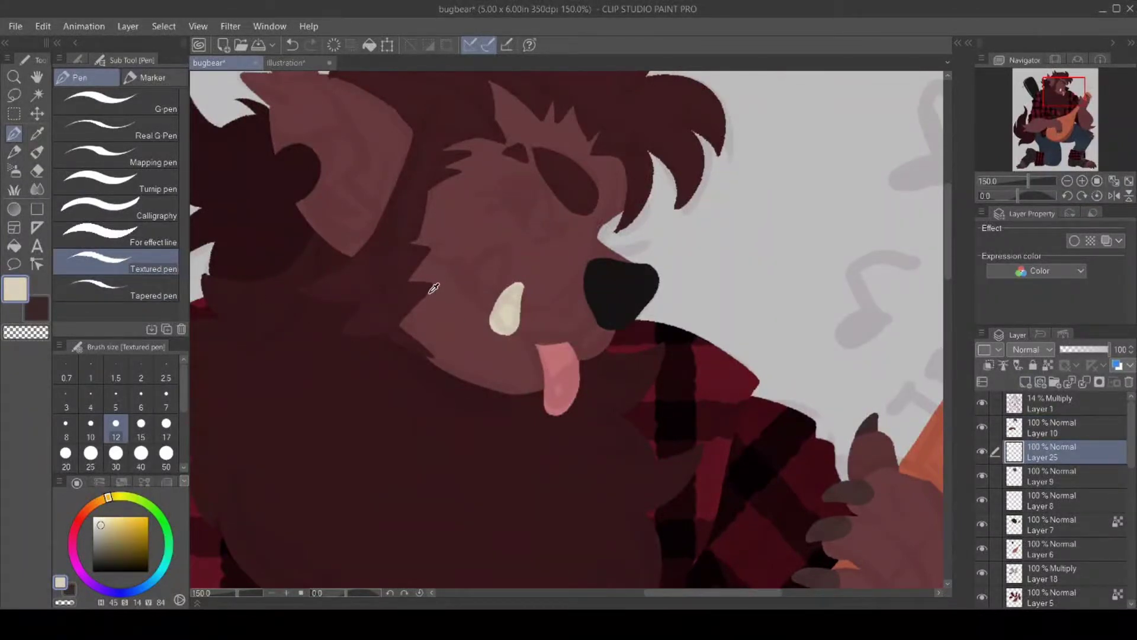
alt+click(773, 228)
mouse_move(497, 294)
mouse_down()
mouse_move(510, 246)
mouse_move(466, 291)
mouse_move(489, 306)
mouse_up()
key(g)
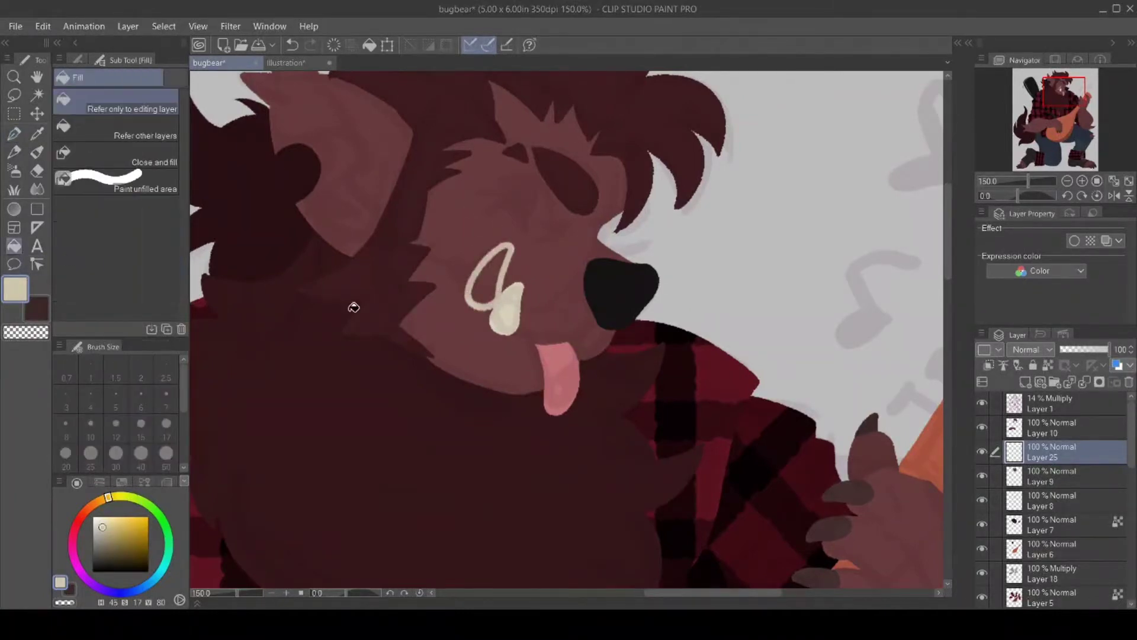
click(488, 284)
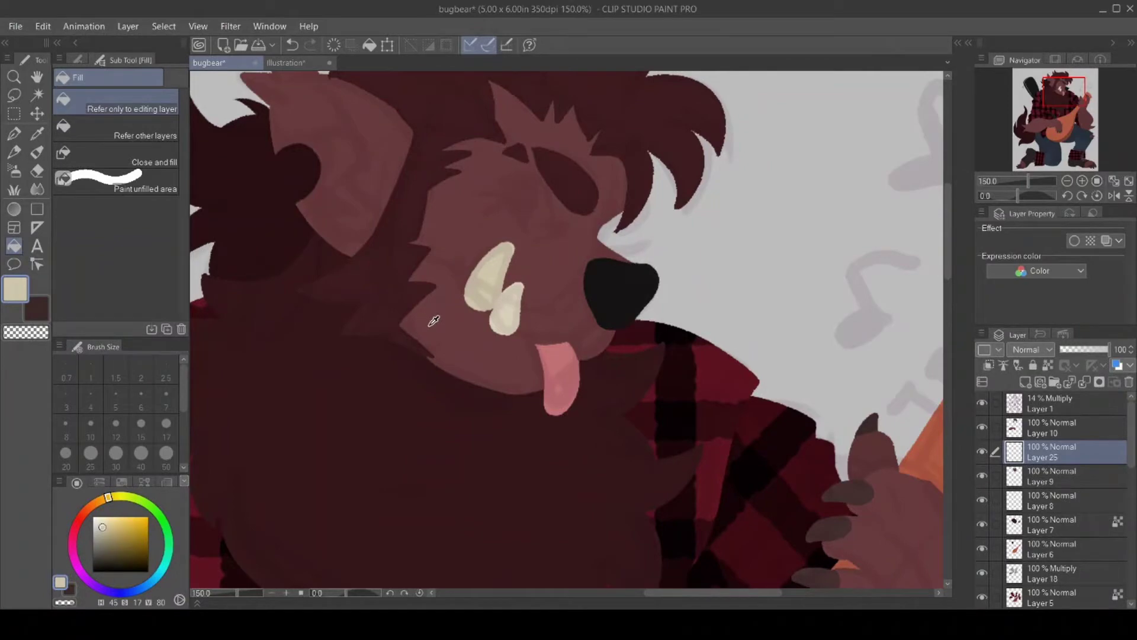
On another new layer above Layer 9, paint a small third tusk behind the large one in grey-beige (hue 45, saturation 17, value 62).
click(1026, 381)
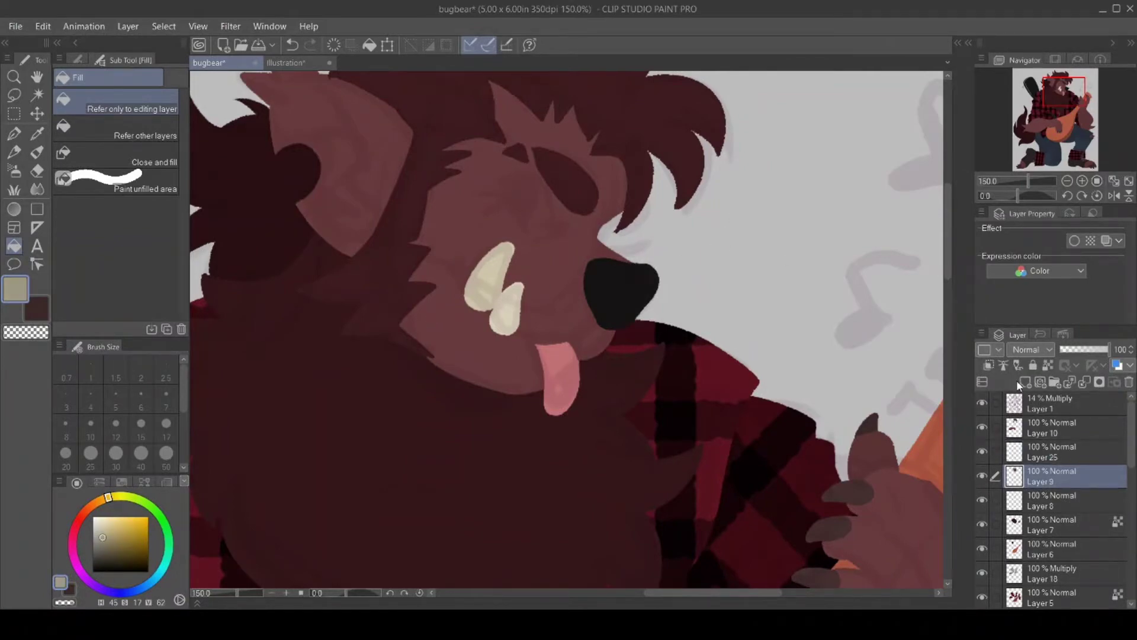
click(13, 133)
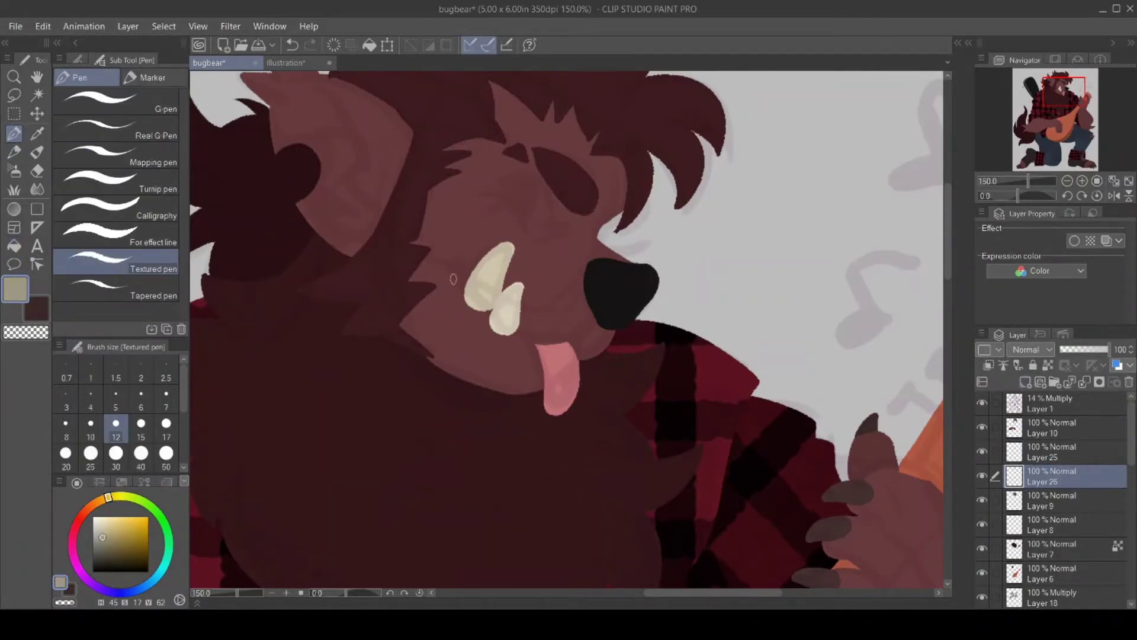
drag(454, 271, 467, 273)
On Layer 9, draw the mouth corner, mouth line and small brow creases in dark brown (hue 356, saturation 50, value 31) at pen size 8.
click(1074, 502)
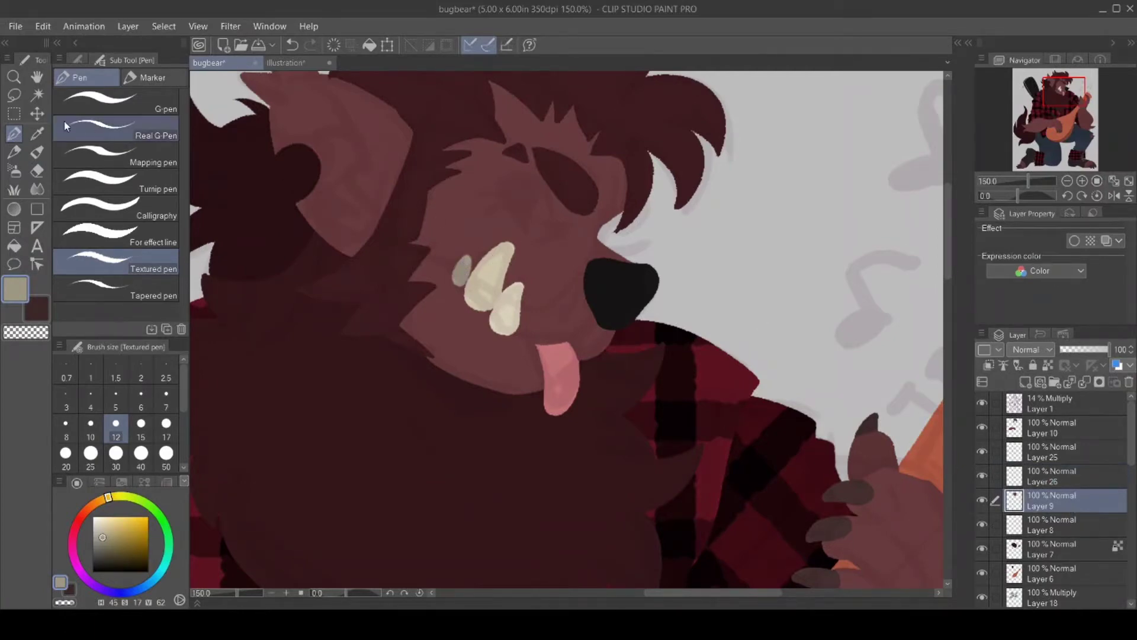
click(37, 133)
click(373, 115)
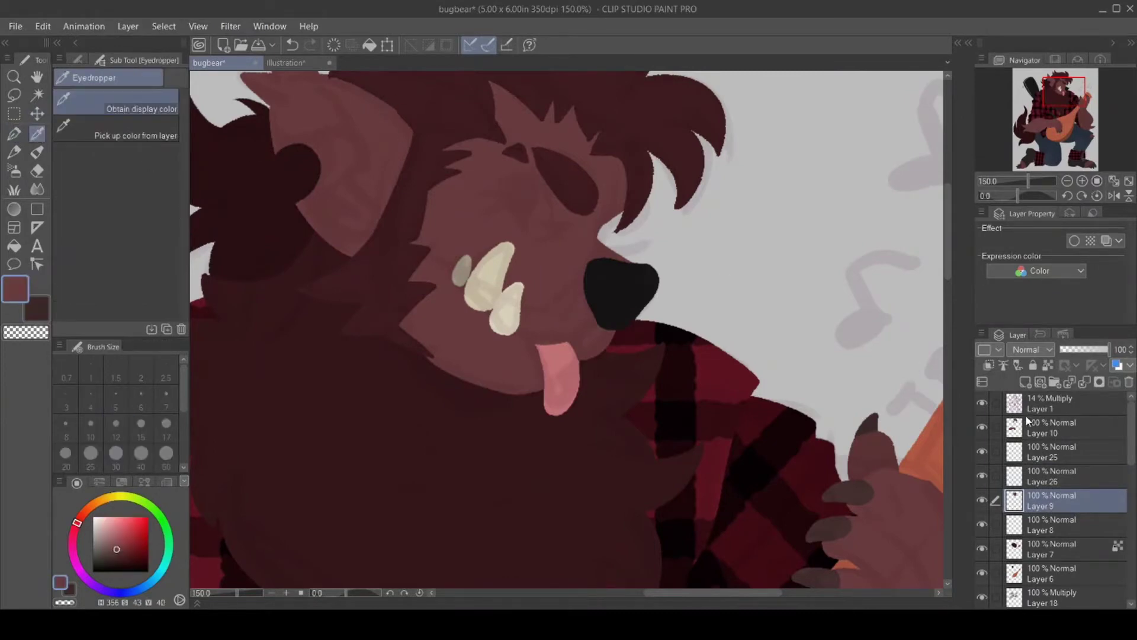
click(981, 403)
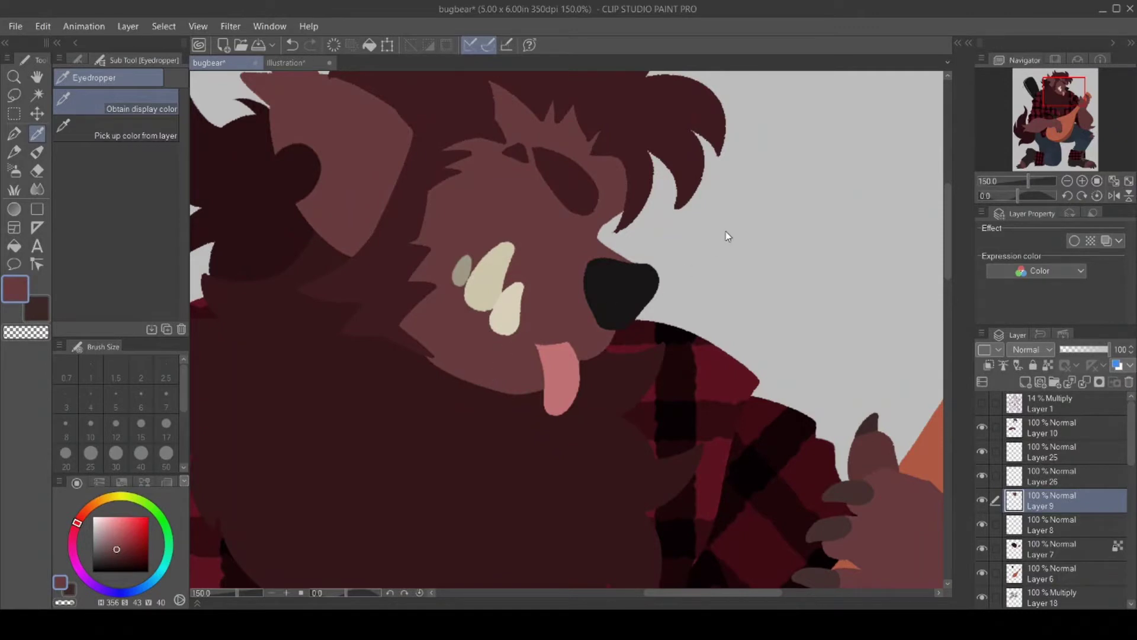
click(788, 415)
click(982, 403)
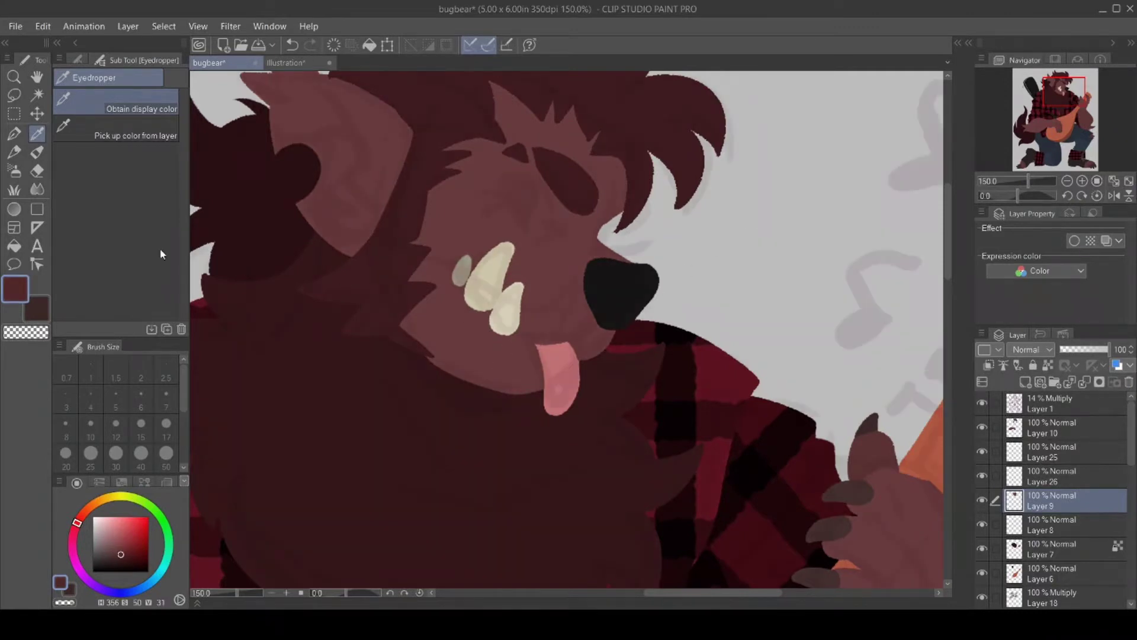
click(15, 136)
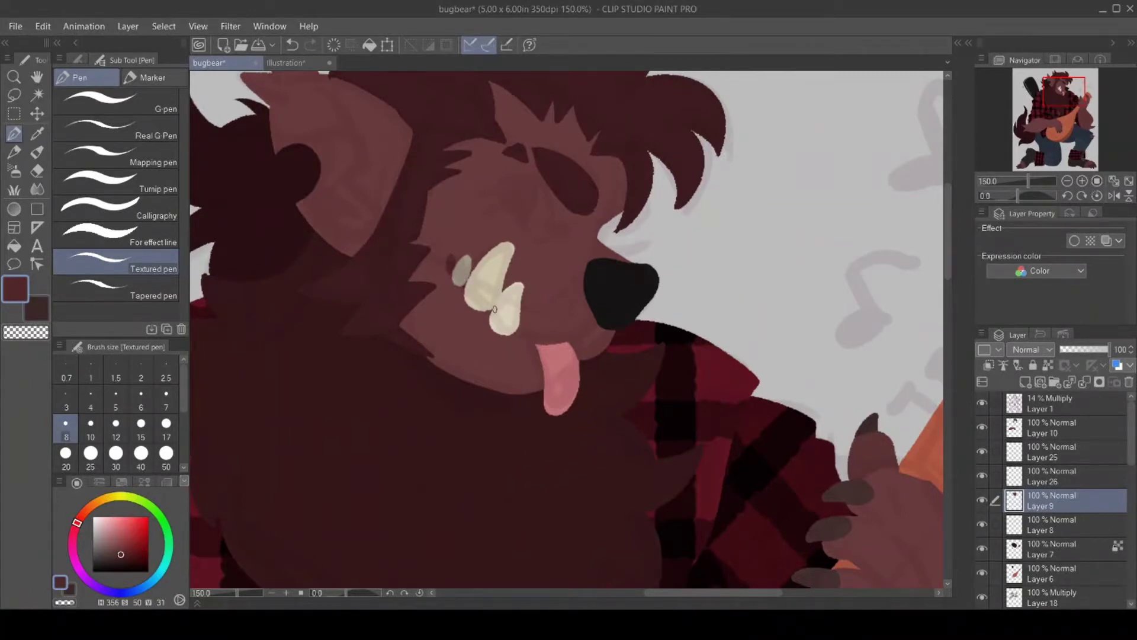
drag(526, 341, 548, 348)
click(982, 404)
drag(604, 207, 591, 216)
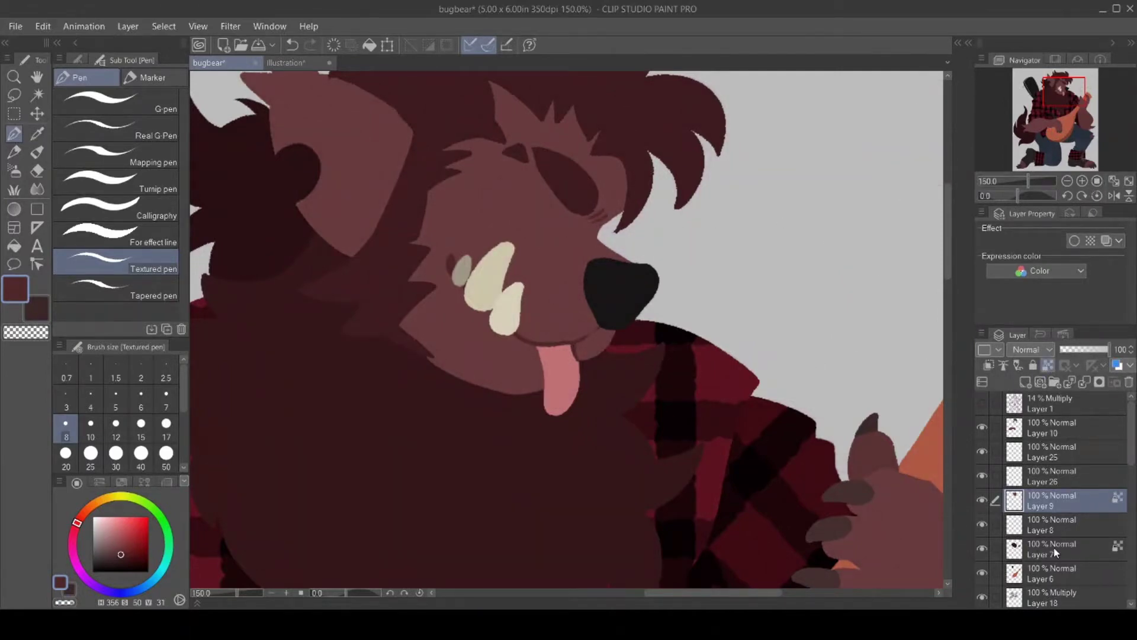
Unlock transparent pixels on Layer 7 and add a small stroke at the brow's outer end in the beard's sampled dark brown.
click(1060, 555)
click(36, 309)
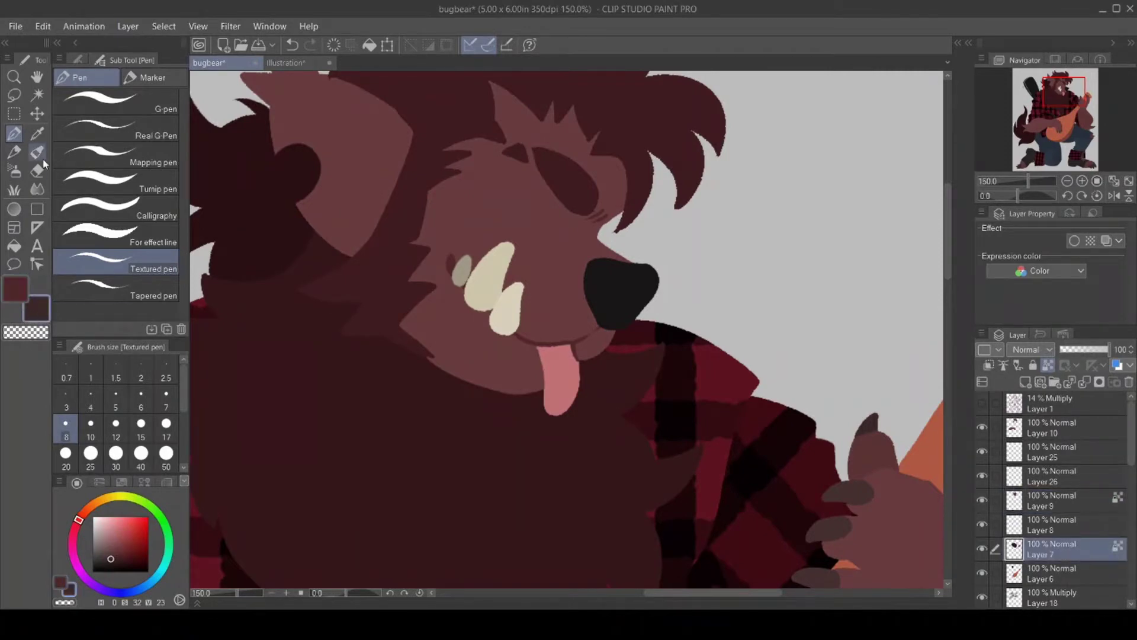
click(37, 134)
click(313, 391)
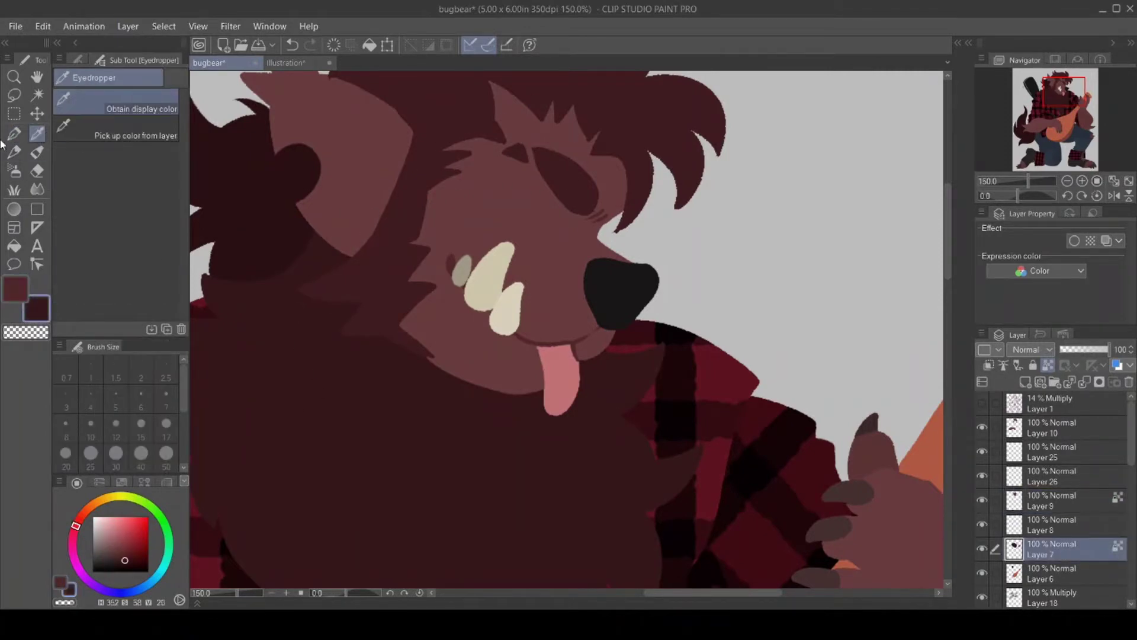
click(14, 133)
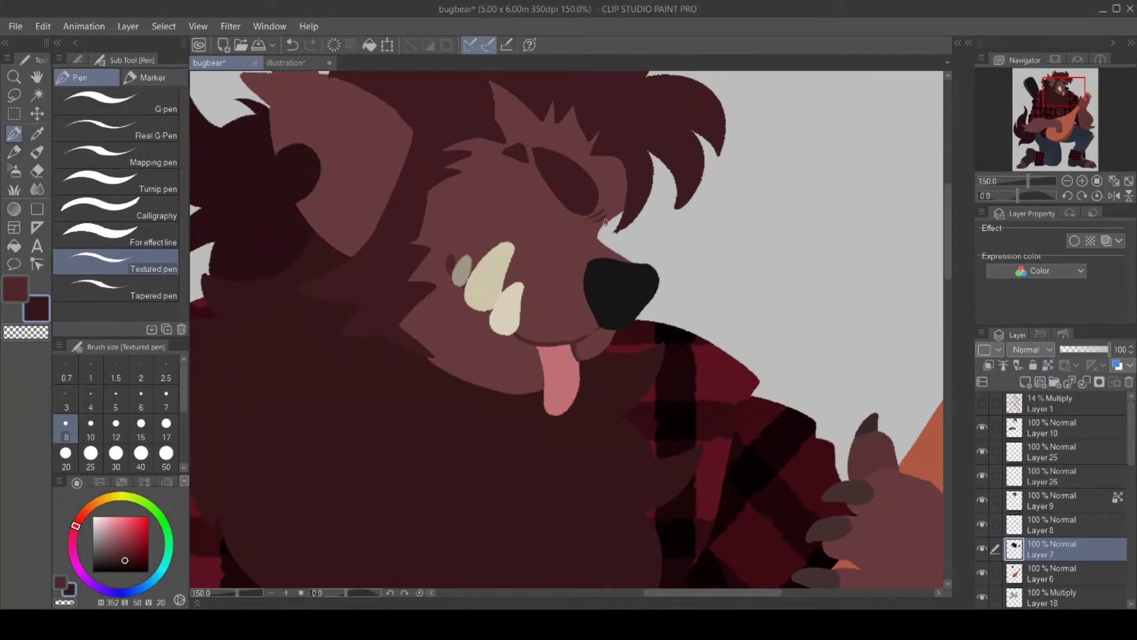
drag(623, 211, 603, 221)
On Layer 9, draw the crease under the eye and the whisker dots on the muzzle and chin in dark reddish brown.
click(1046, 508)
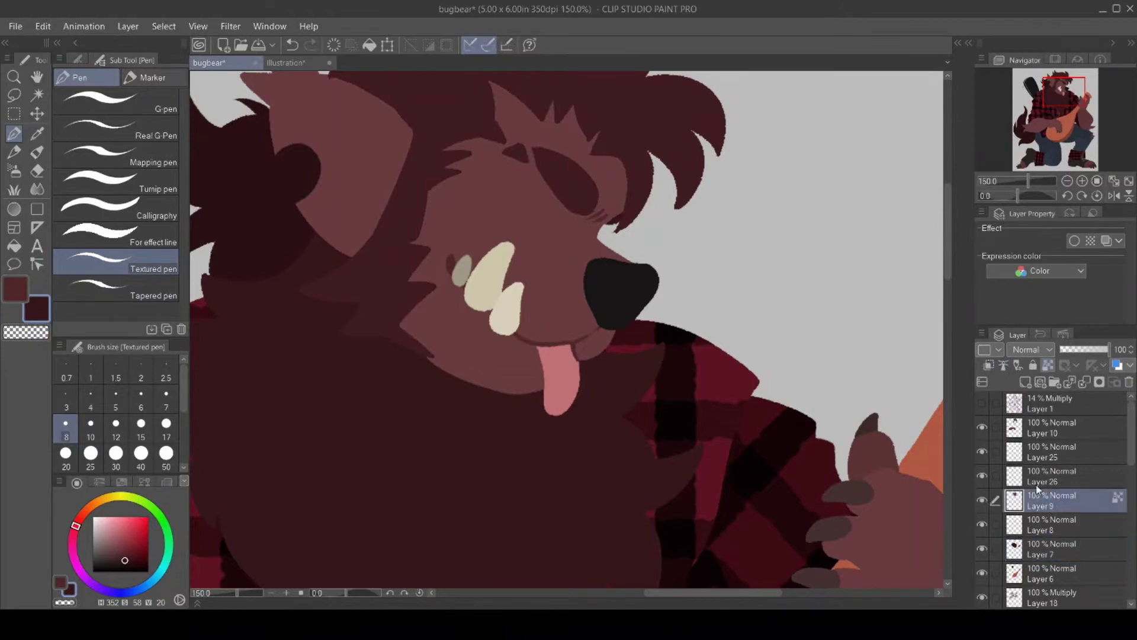
click(981, 406)
click(11, 292)
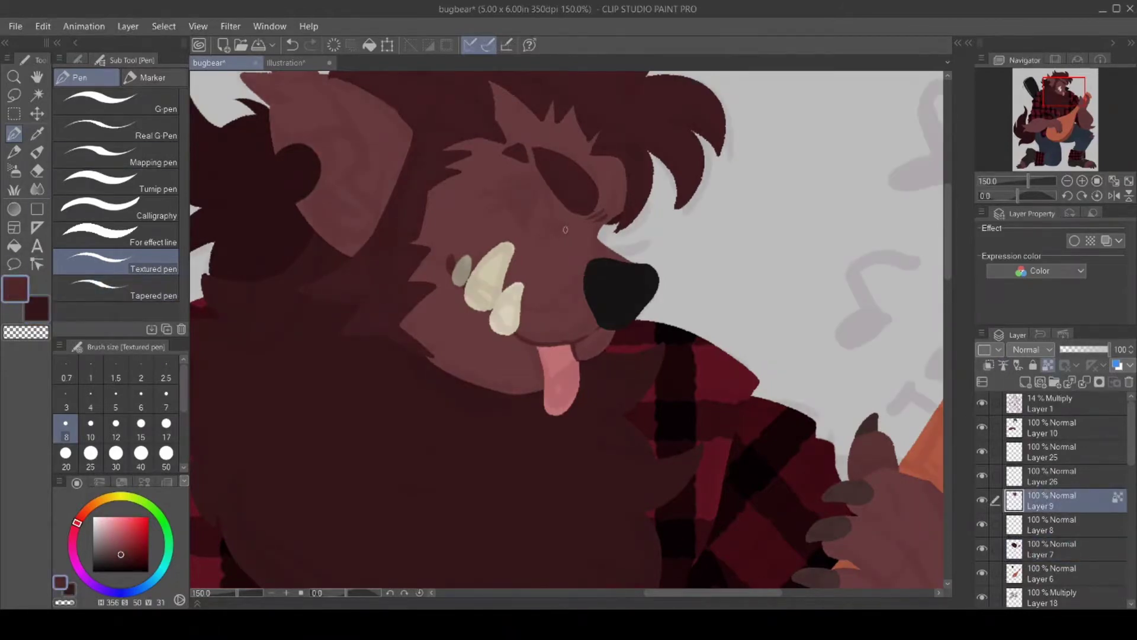
drag(565, 235, 536, 241)
Draw a jagged fur line down the ear and fill the ear's outer area with the same dark reddish brown.
drag(948, 273, 950, 255)
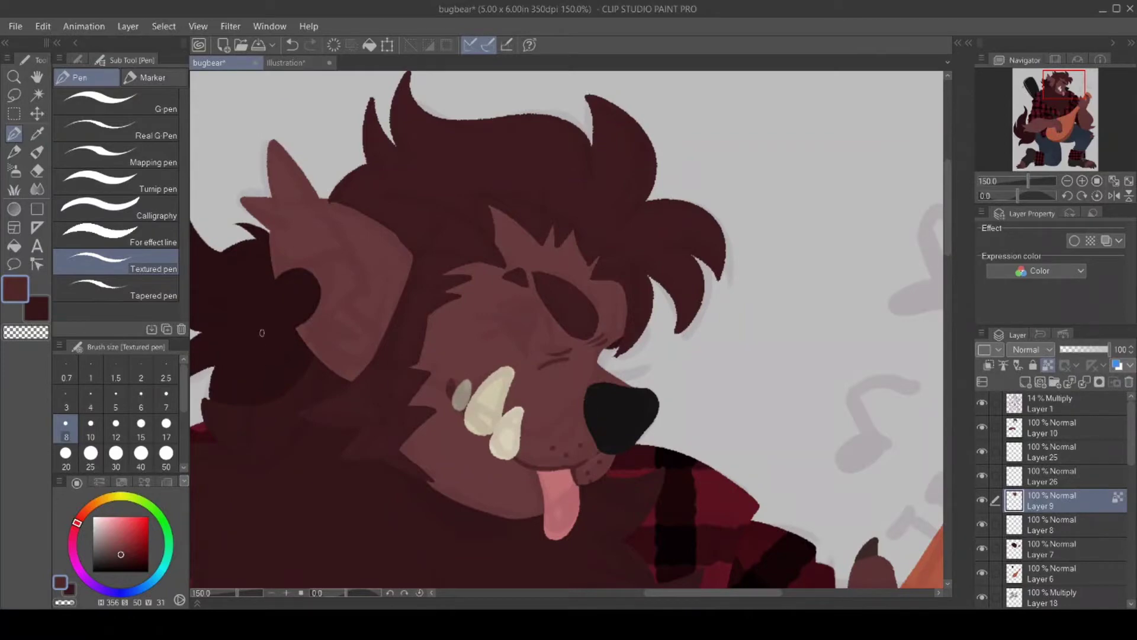
mouse_move(259, 211)
mouse_down()
mouse_move(286, 212)
mouse_move(290, 178)
mouse_move(361, 295)
mouse_move(358, 340)
mouse_move(392, 352)
mouse_up()
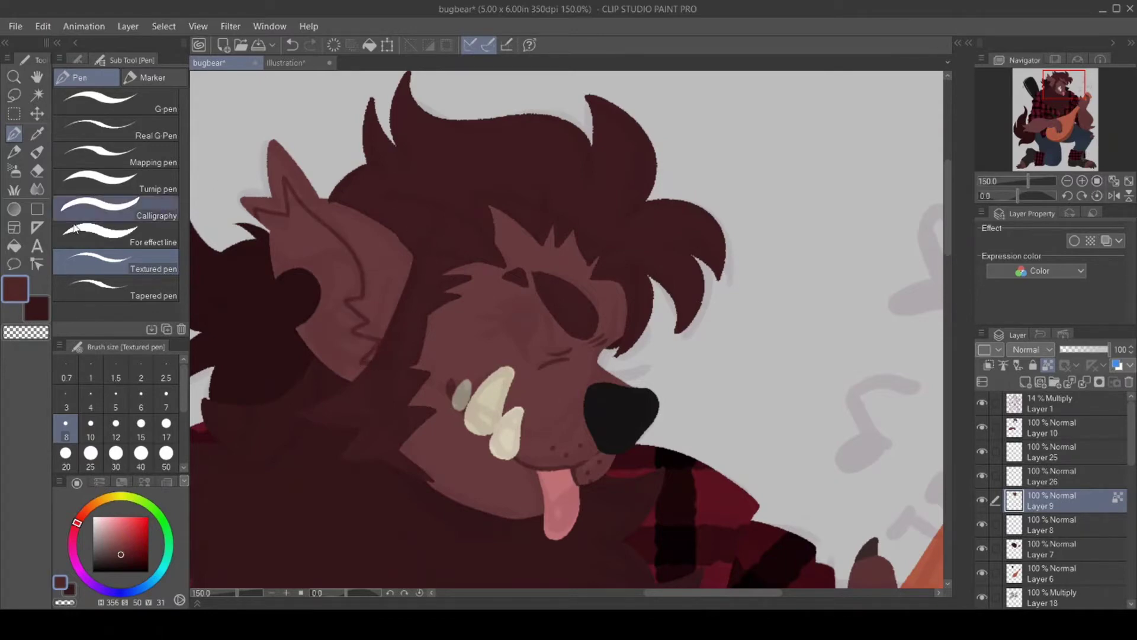
key(g)
click(382, 250)
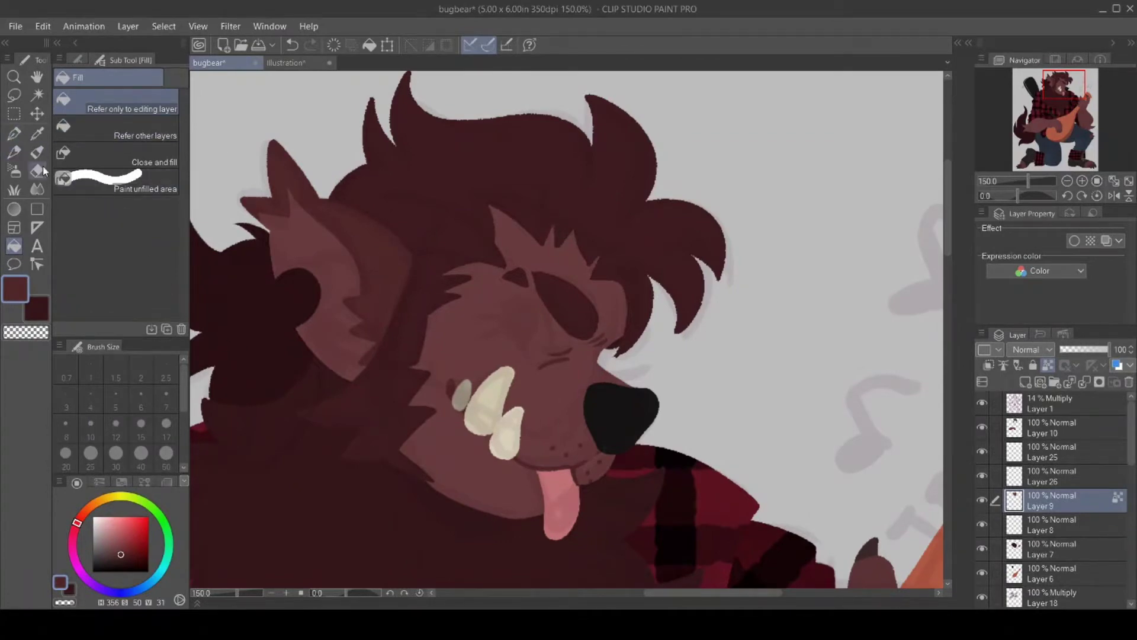
Fill the inner ear with the pink sampled from the tongue and extend its upper point with the Textured pen.
click(36, 134)
click(562, 479)
key(p)
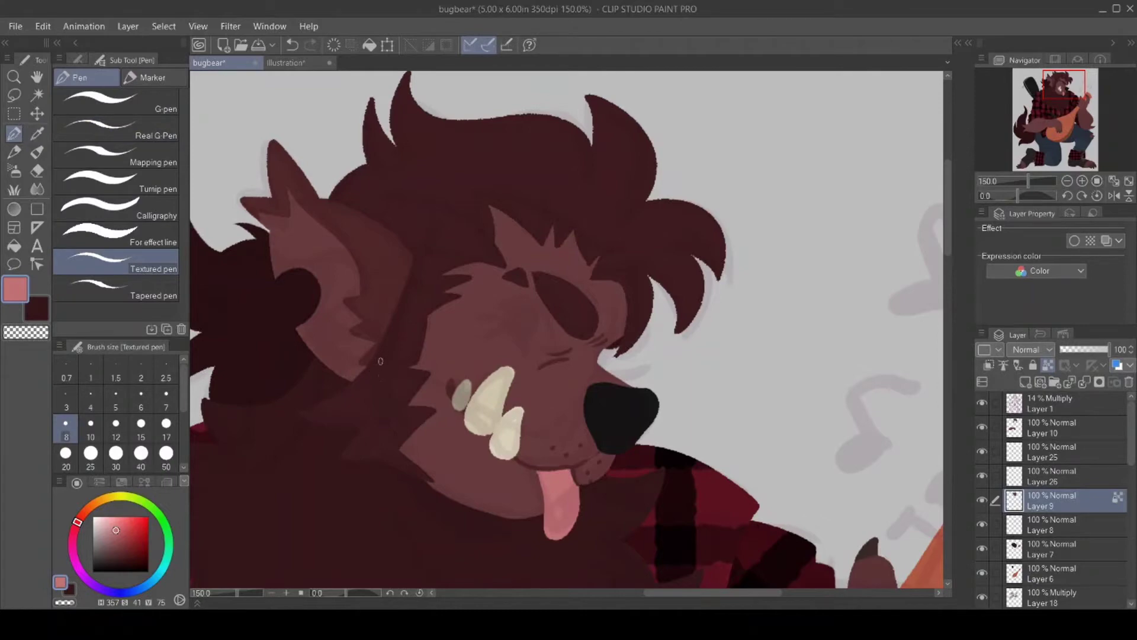
click(14, 245)
click(325, 249)
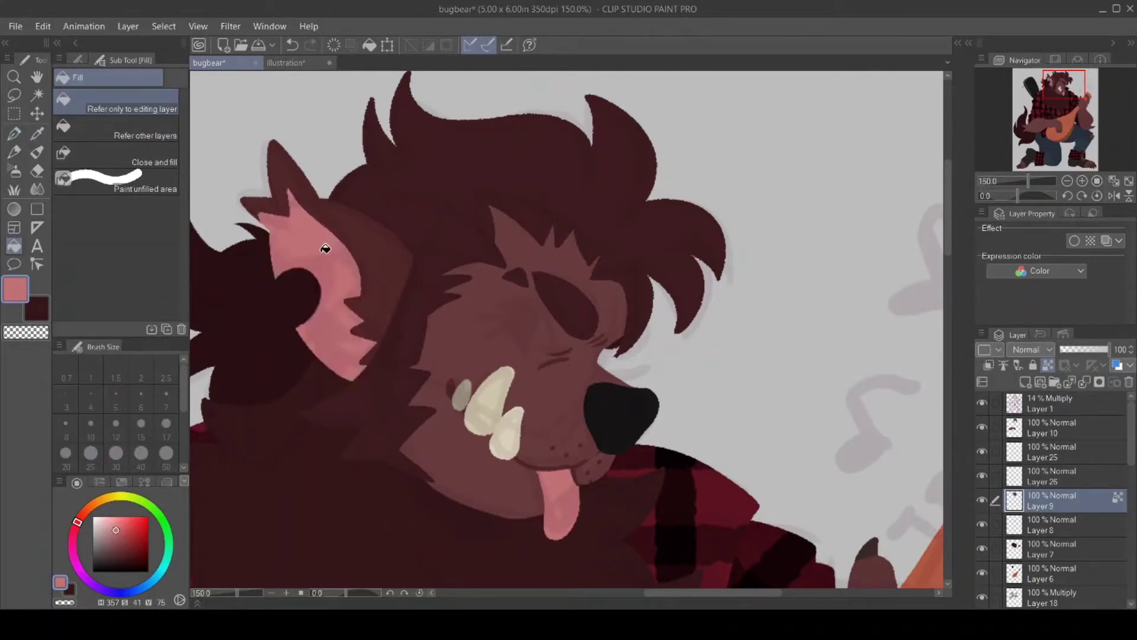
key(p)
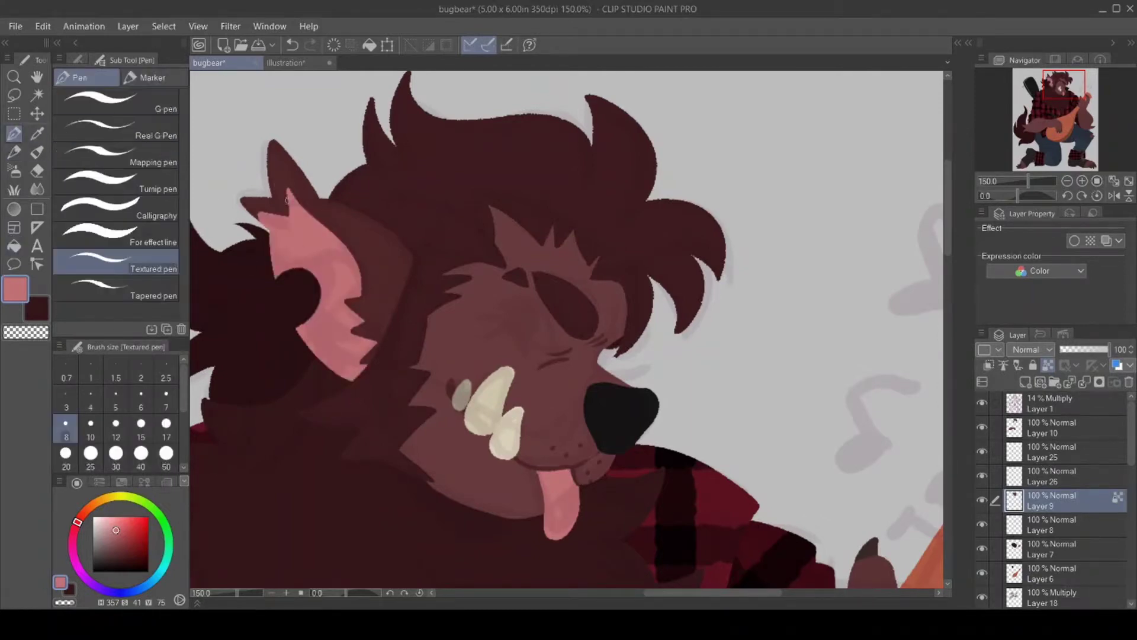
drag(287, 200, 289, 230)
Select the pink inner ear, shade its lower inner part with deeper pink (hue 357, saturation 51, value 65), and clear the selection.
click(37, 95)
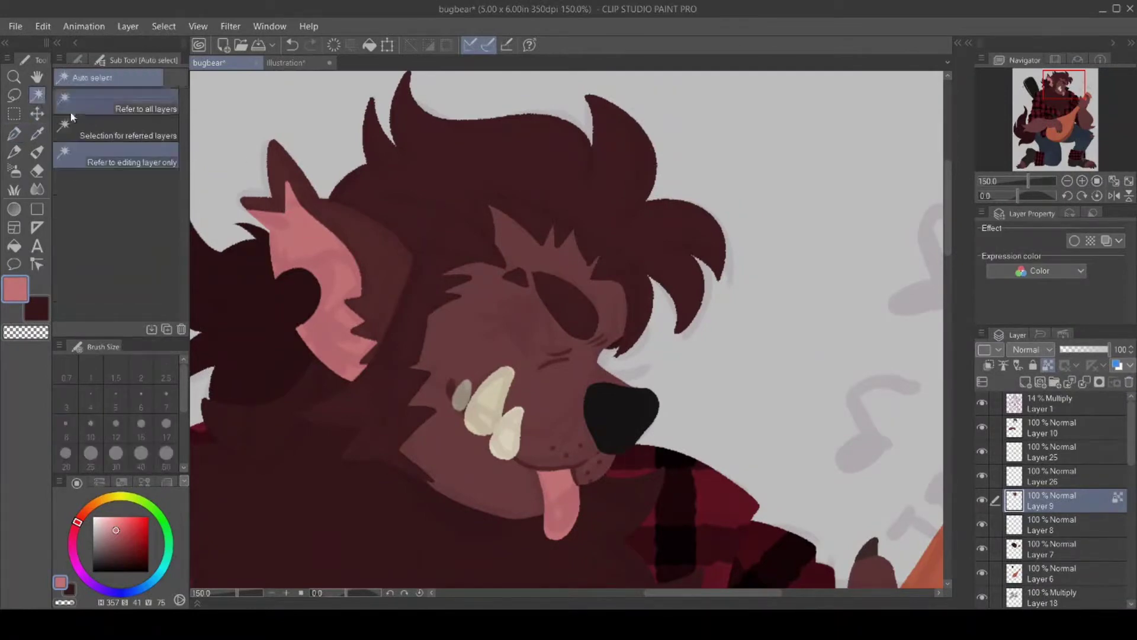
click(308, 253)
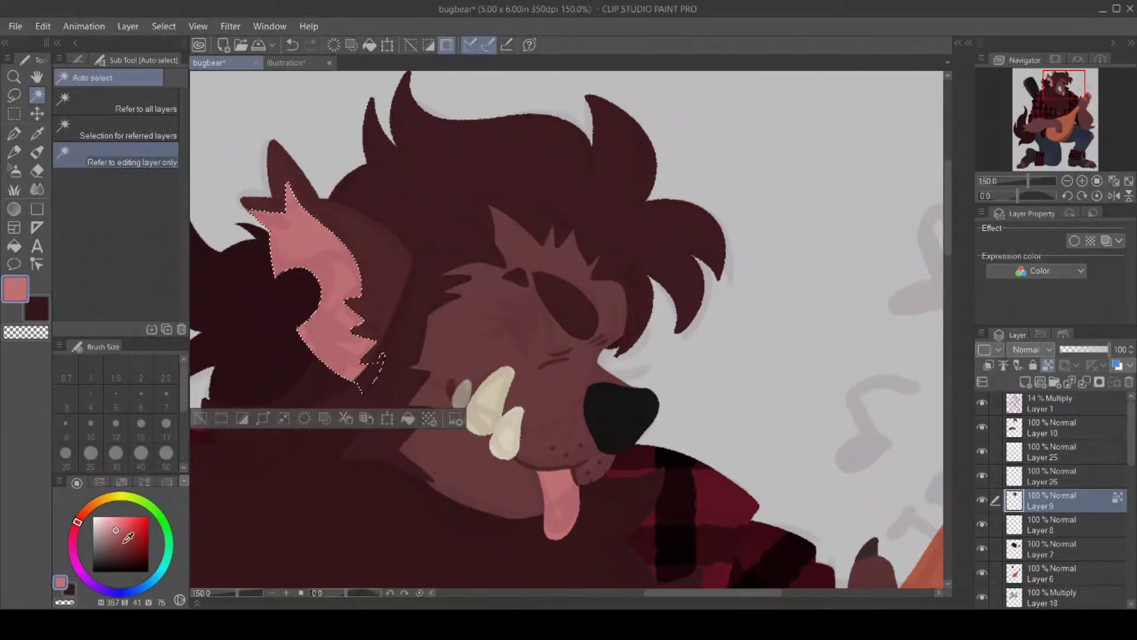
click(121, 535)
click(14, 134)
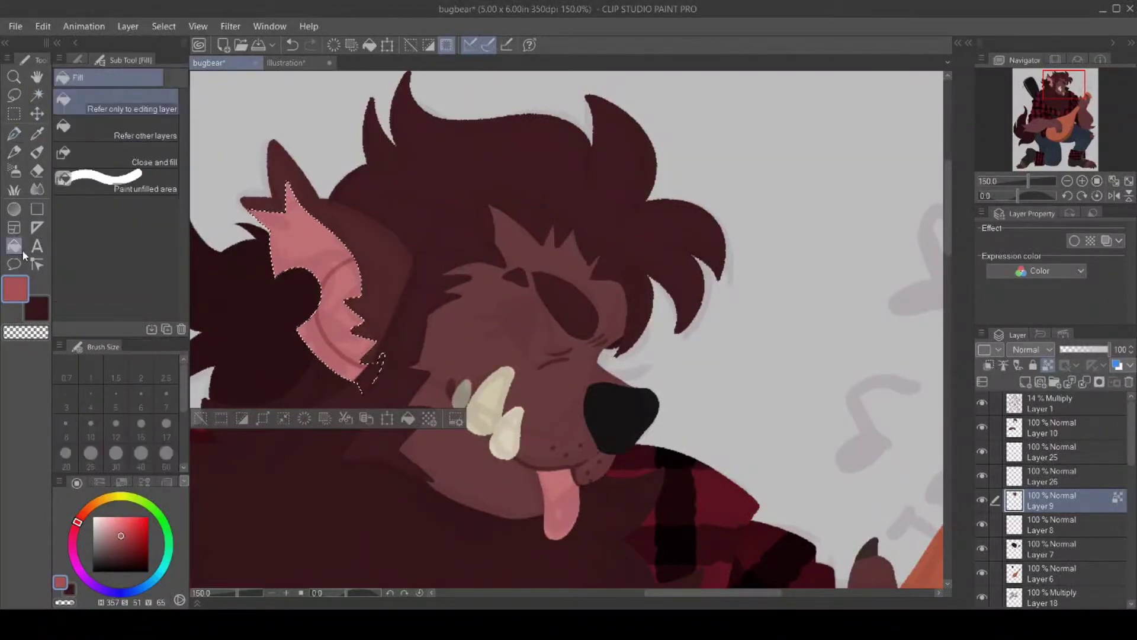
key(g)
click(363, 280)
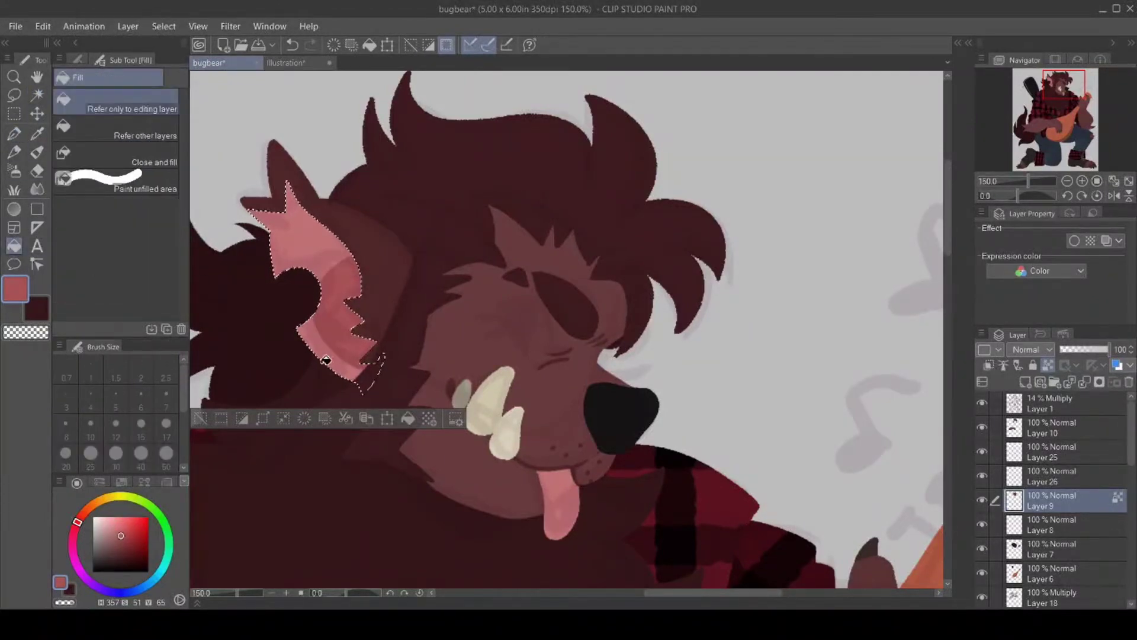
click(199, 419)
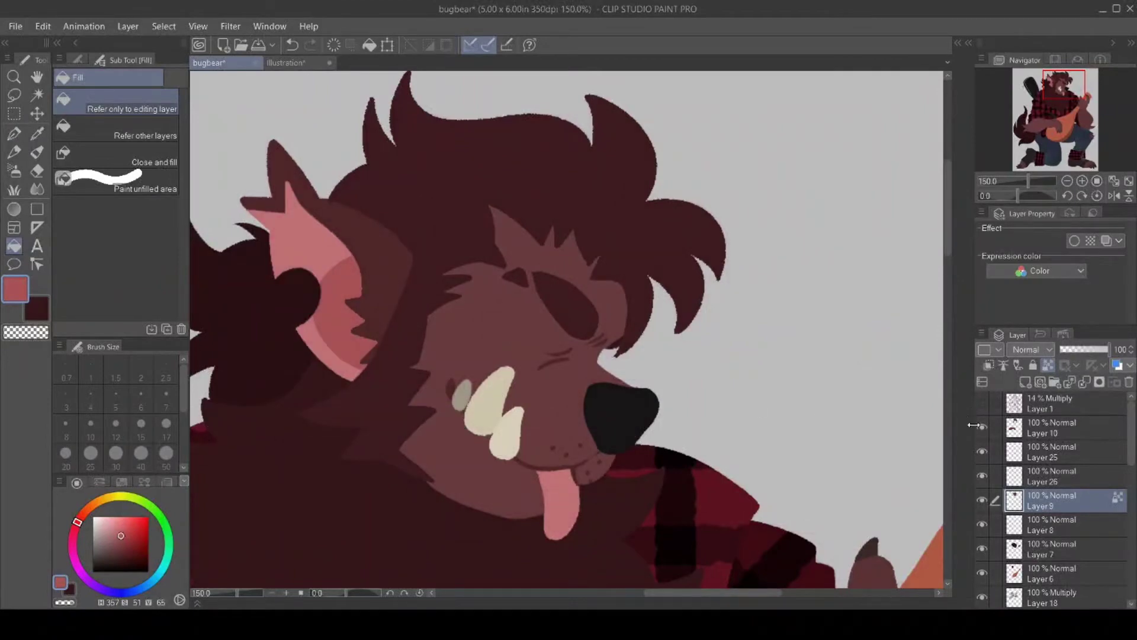
On a new layer above Layer 9, outline the eye under the brow in light orange (hue 26, saturation 57, value 85) and fill it.
click(982, 403)
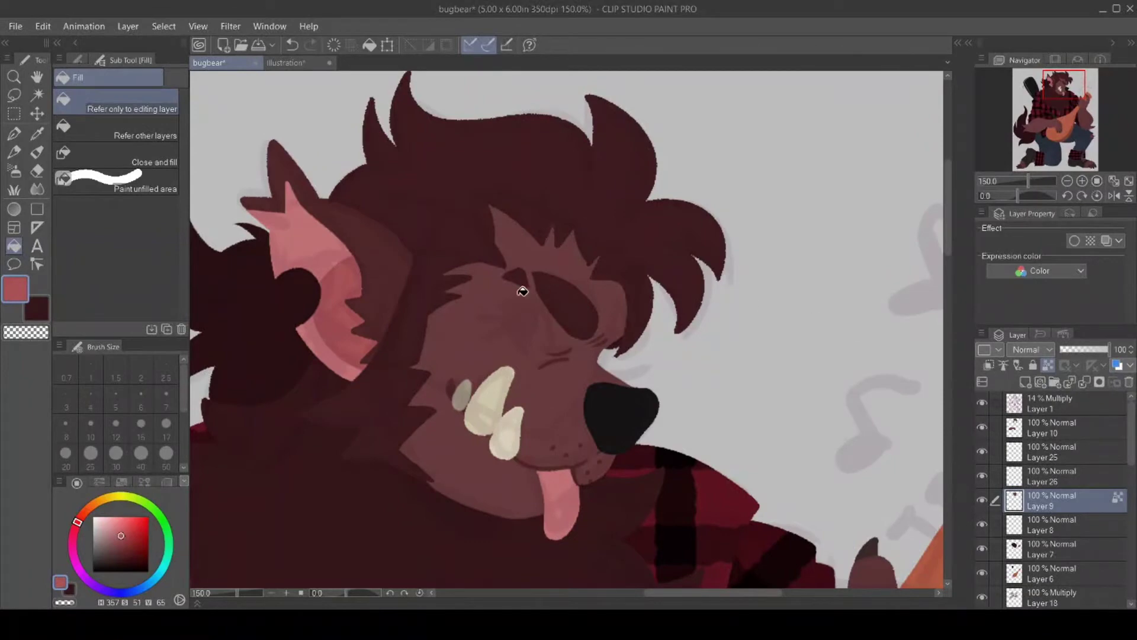
click(1026, 381)
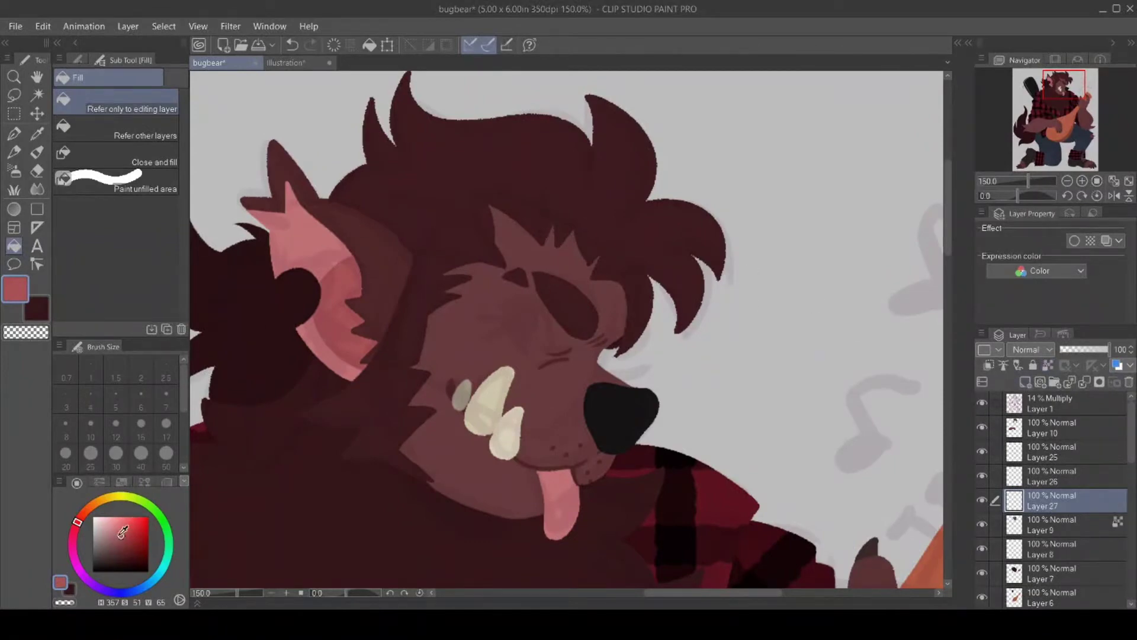
drag(104, 499, 95, 503)
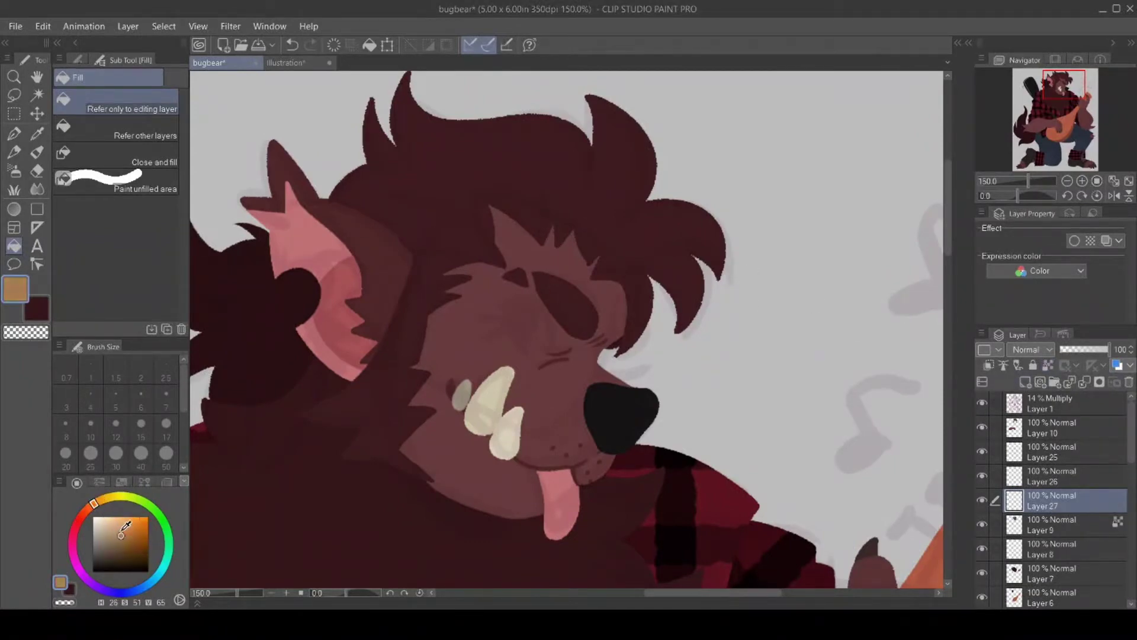
click(124, 526)
click(14, 133)
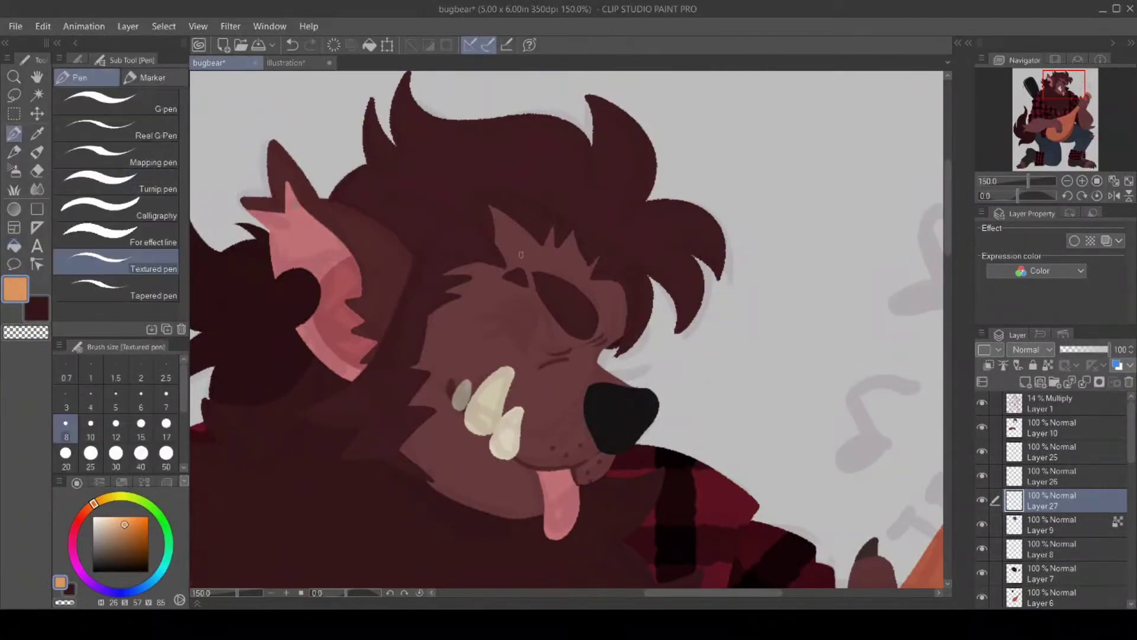
mouse_move(502, 304)
mouse_down()
mouse_move(538, 308)
mouse_move(548, 347)
mouse_up()
drag(499, 309, 529, 347)
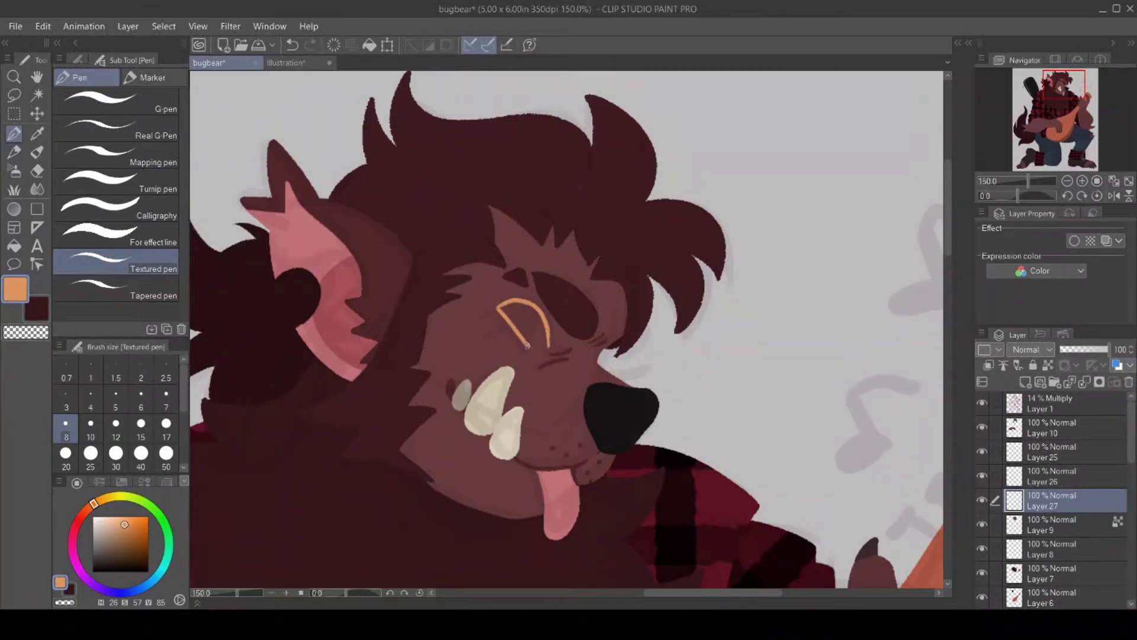
click(14, 246)
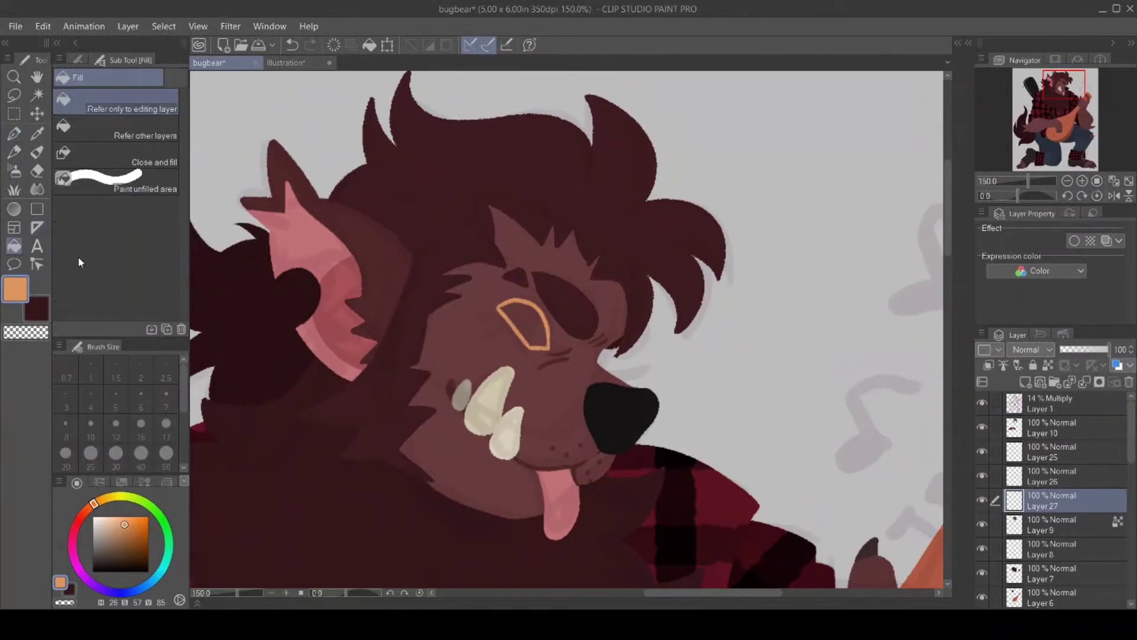
click(527, 315)
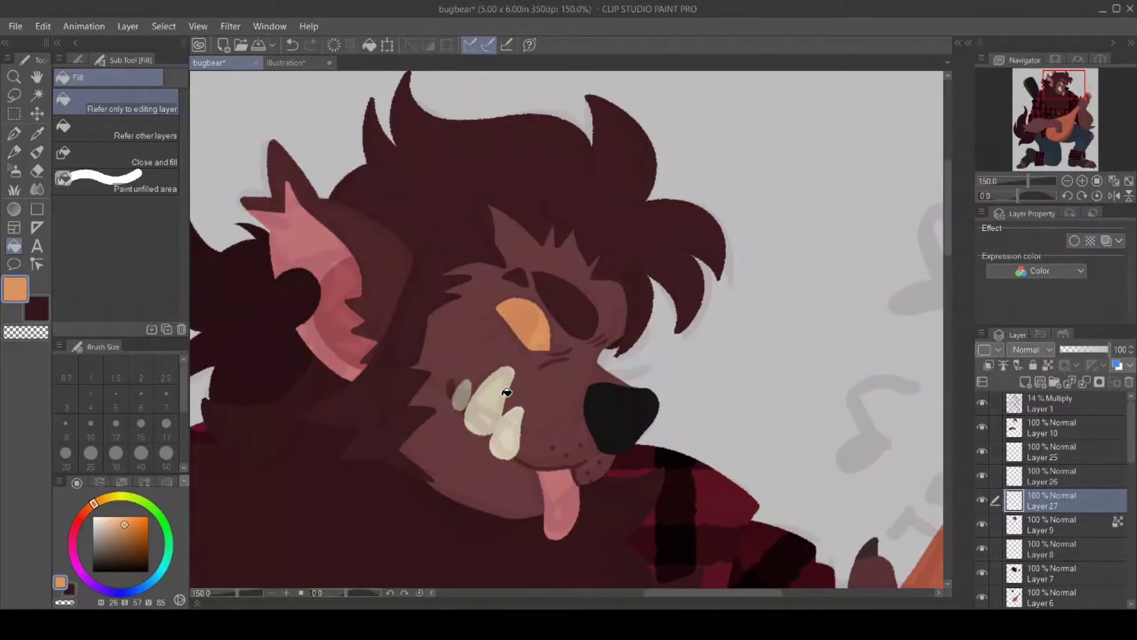
Select the light orange eye and paint a round brown-orange iris (hue 21, saturation 78, value 52) inside it on Layer 27.
click(89, 507)
click(136, 543)
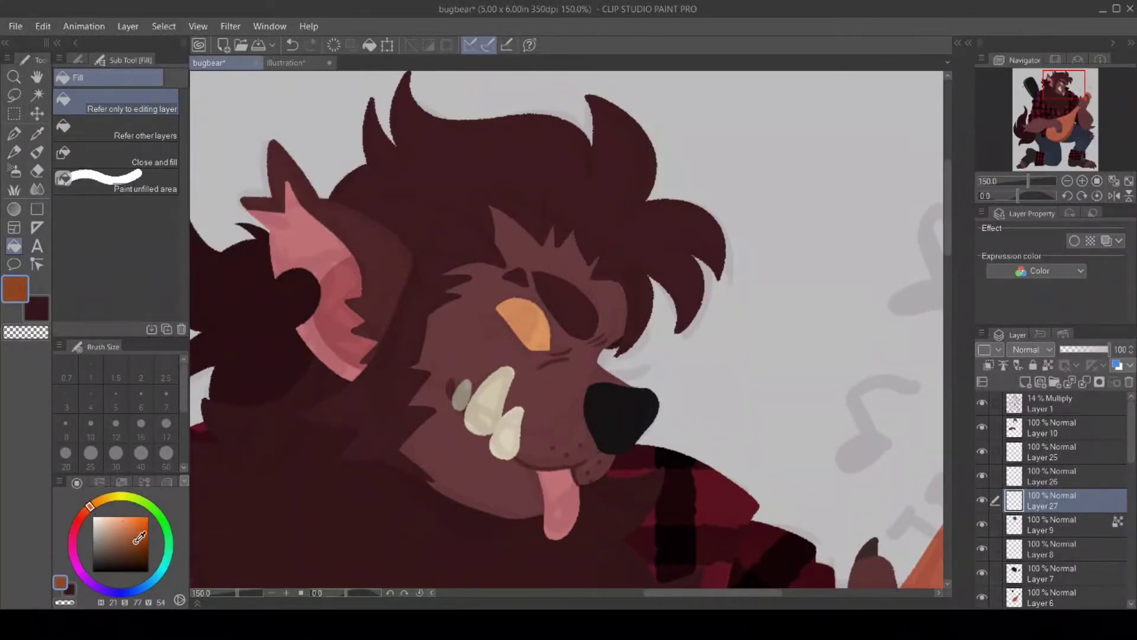
click(37, 95)
click(488, 320)
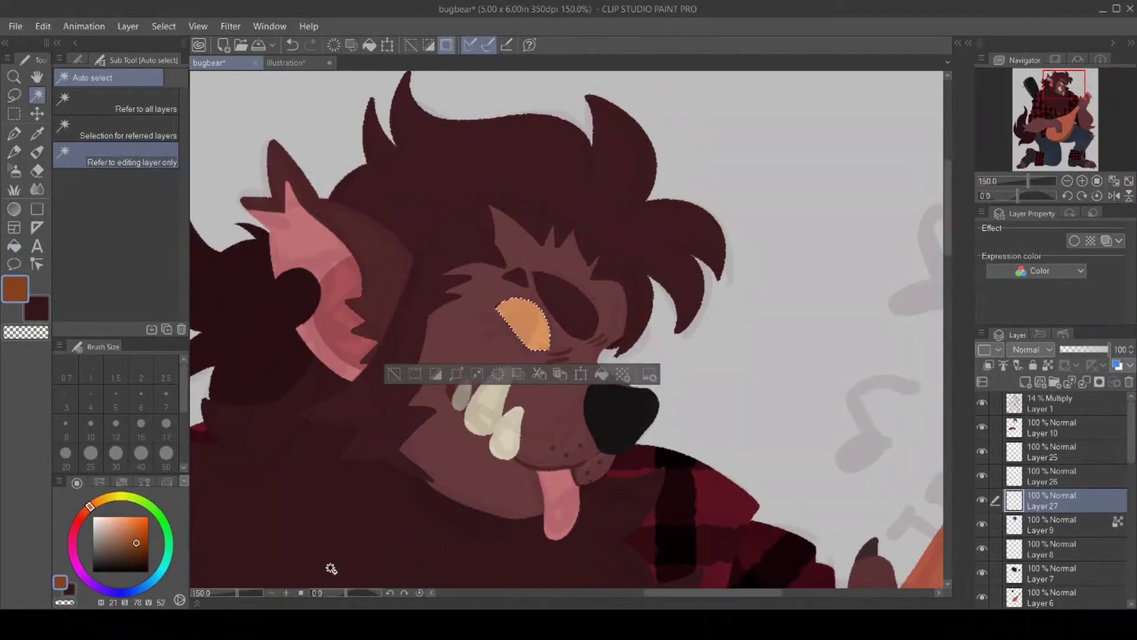
click(14, 133)
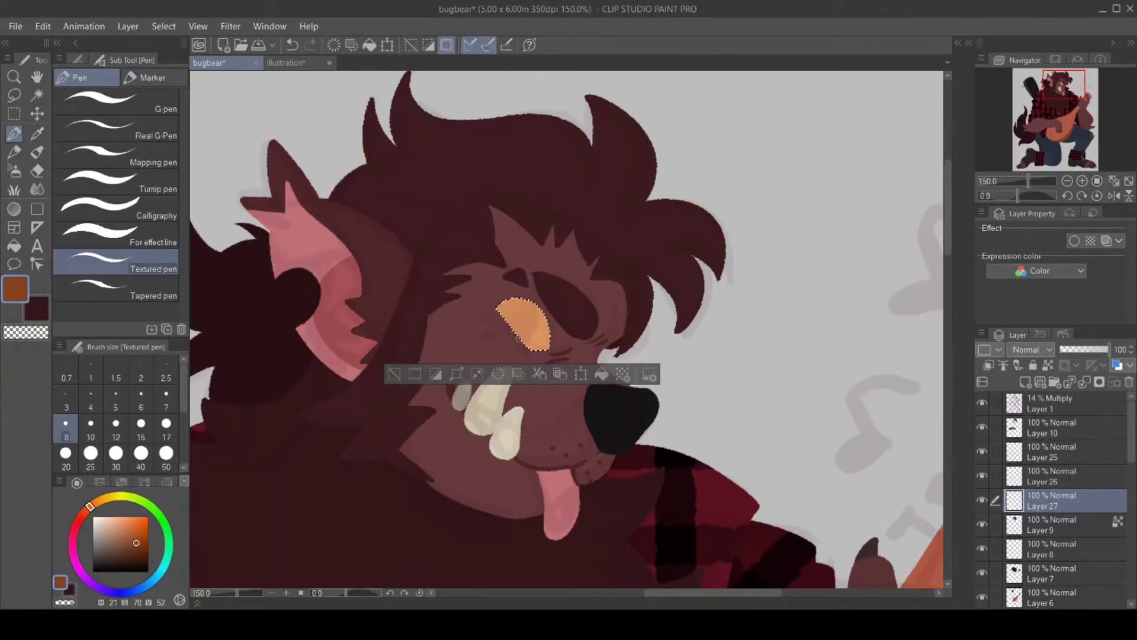
click(14, 246)
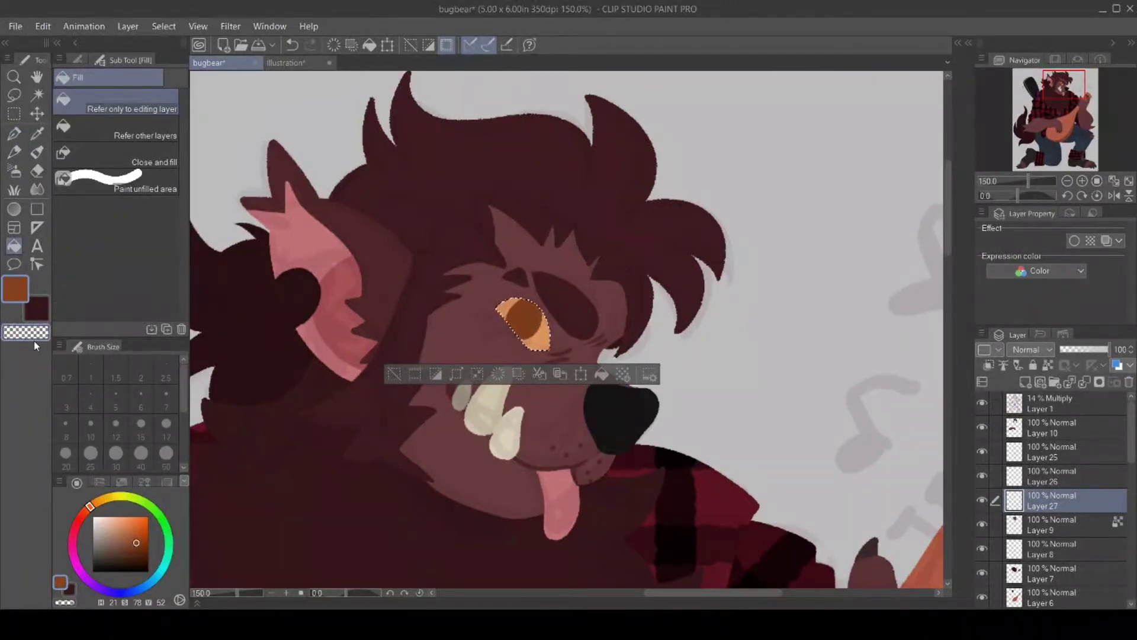
Draw a slanted white highlight in the iris with the Textured pen and clear the selection.
click(93, 516)
click(15, 134)
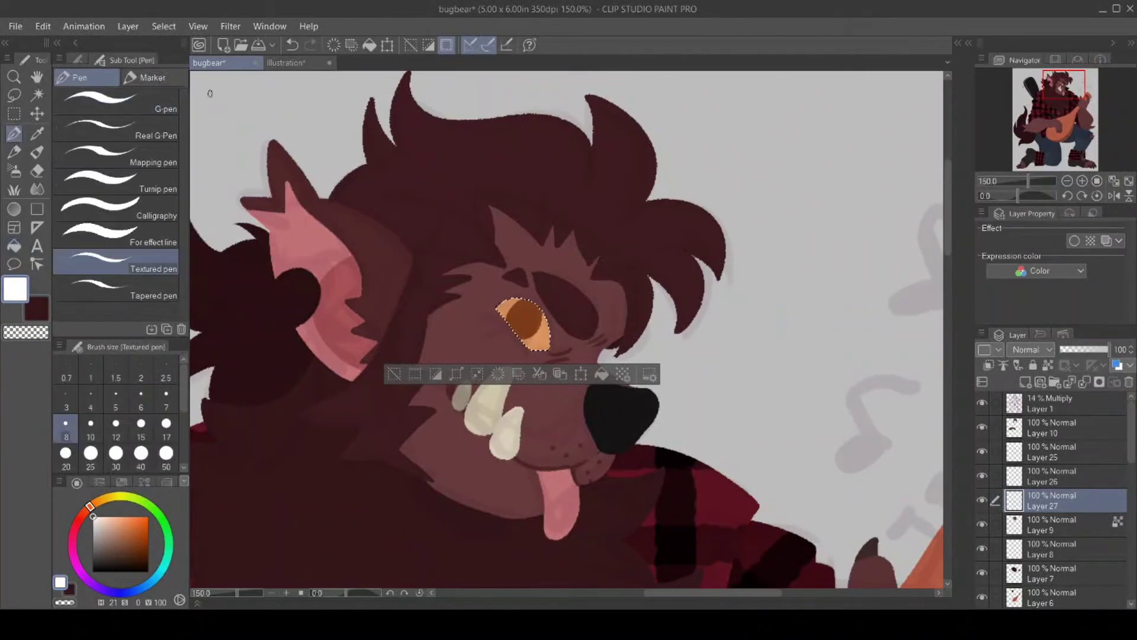
drag(527, 313, 519, 325)
click(394, 374)
On a new layer above Layer 27, outline the eye with lashes in near-black (hue 352, saturation 16, value 9) and refine the upper lid.
click(37, 318)
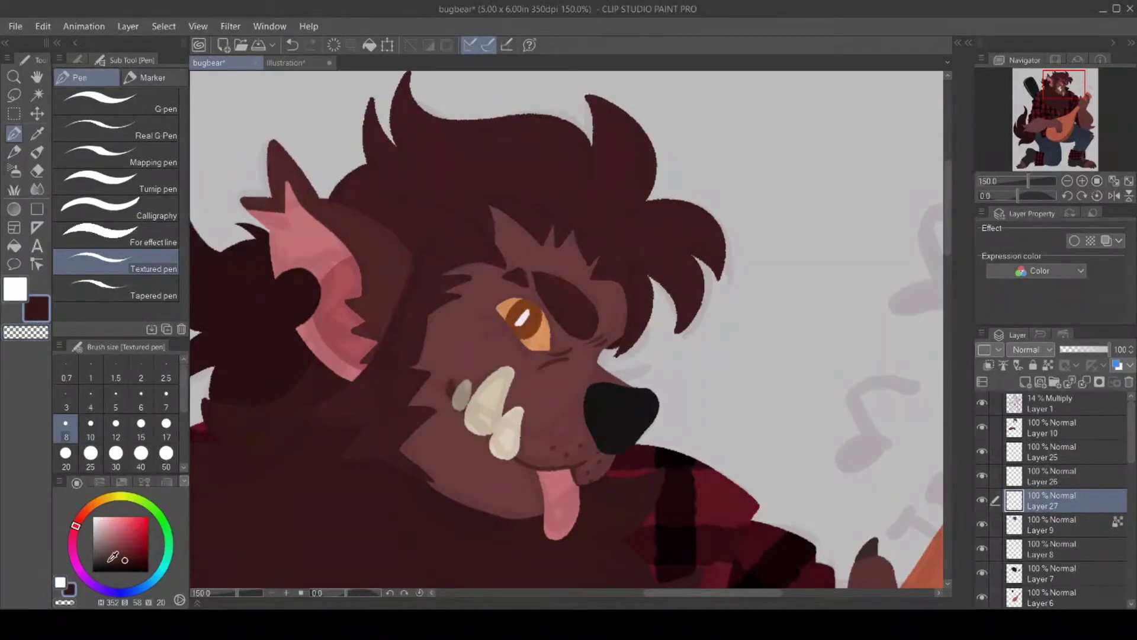
drag(110, 559, 102, 566)
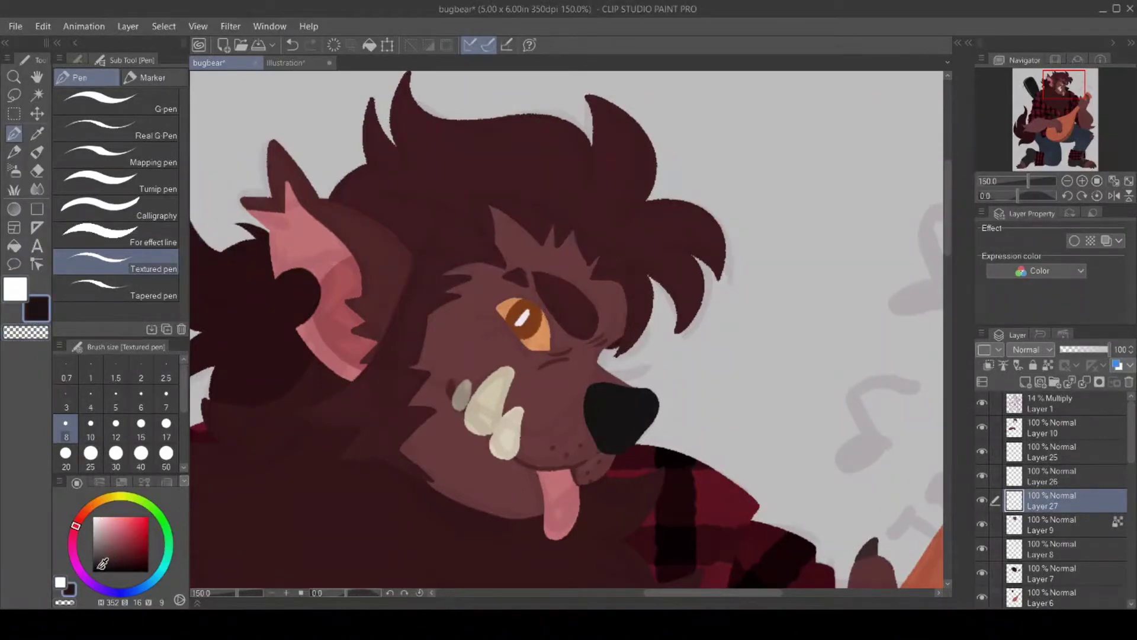
click(1024, 382)
mouse_move(496, 308)
mouse_down()
mouse_move(519, 338)
mouse_move(478, 313)
mouse_move(501, 324)
mouse_move(508, 298)
mouse_move(543, 309)
mouse_move(549, 351)
mouse_up()
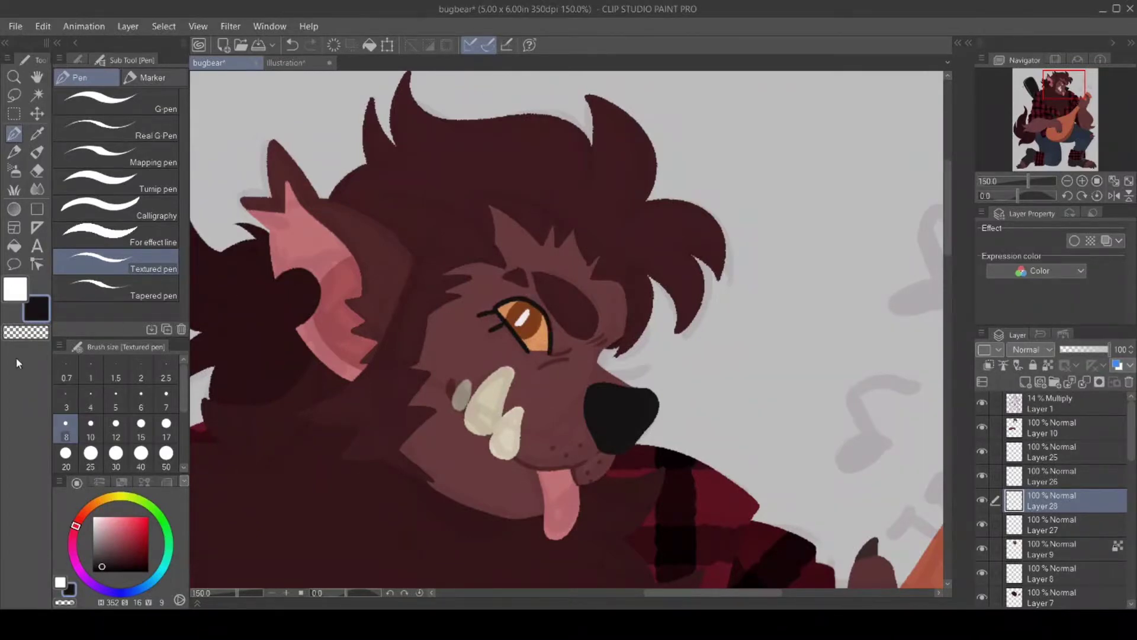
click(23, 332)
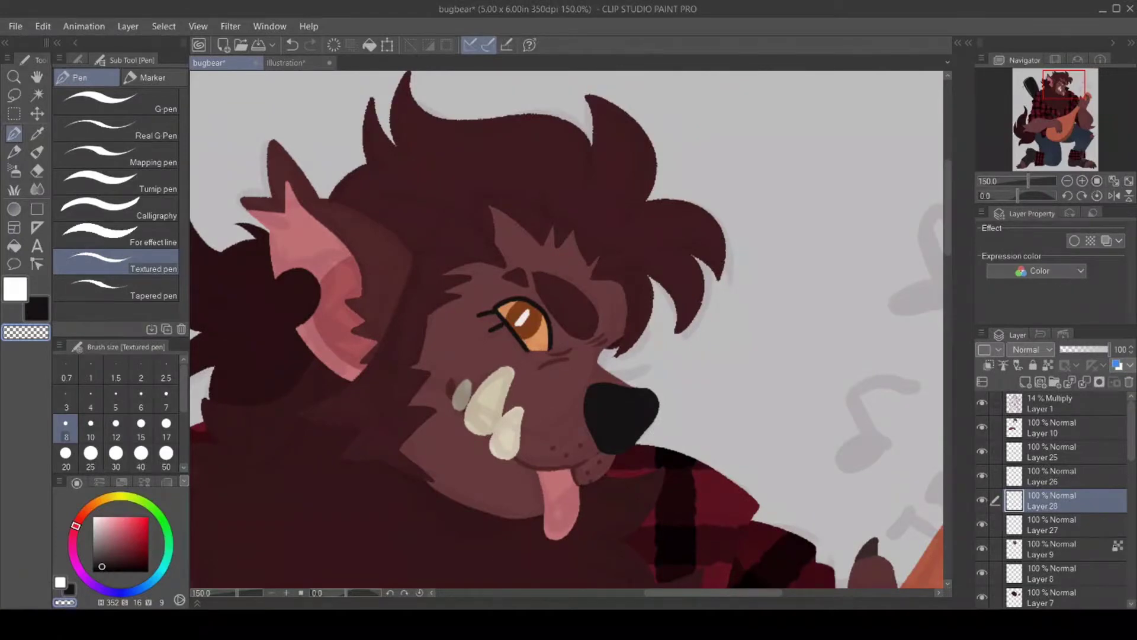
click(38, 314)
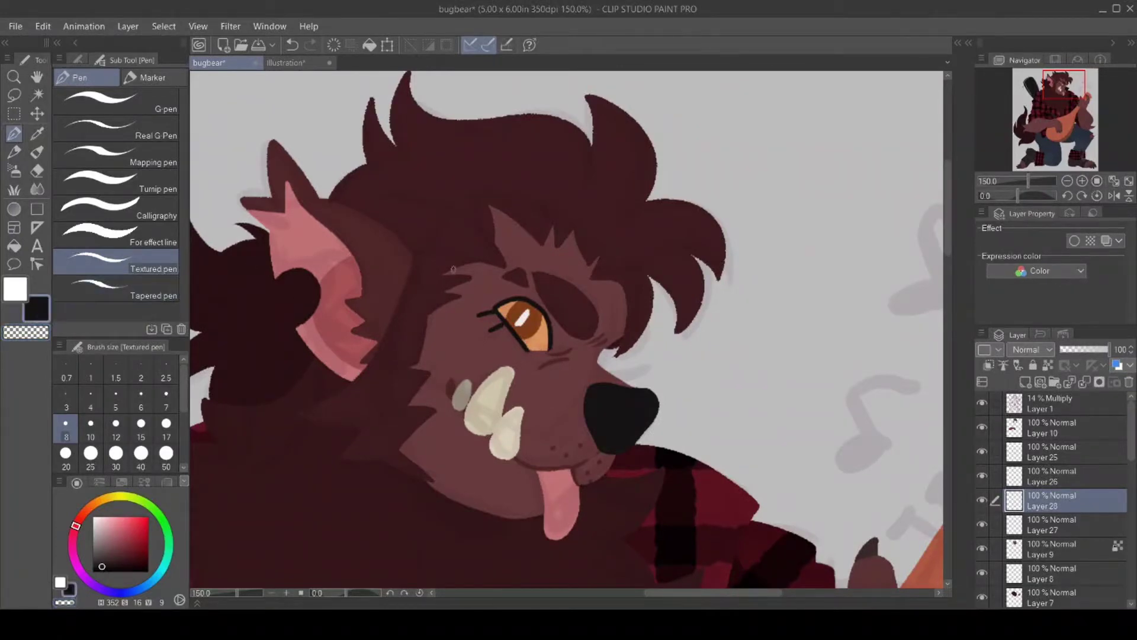
drag(518, 299, 494, 310)
Draw a thin scar across the brow above the eye on Layer 9 in pale ear pink (hue 357, saturation 19, value 75).
click(37, 133)
click(308, 230)
drag(117, 529, 104, 530)
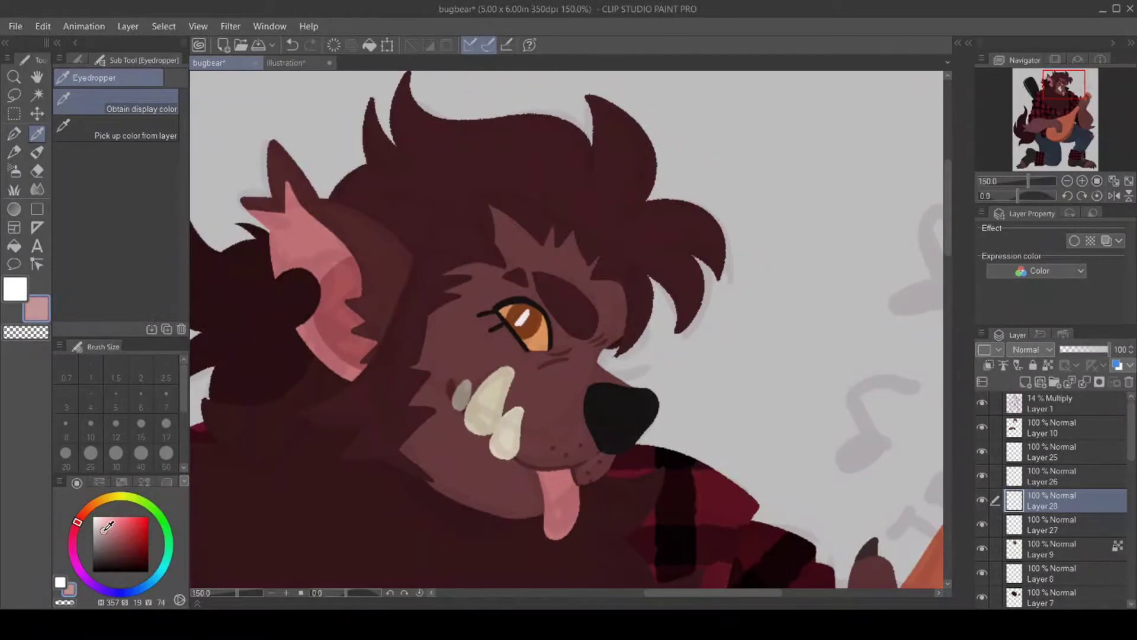
click(13, 133)
click(1068, 543)
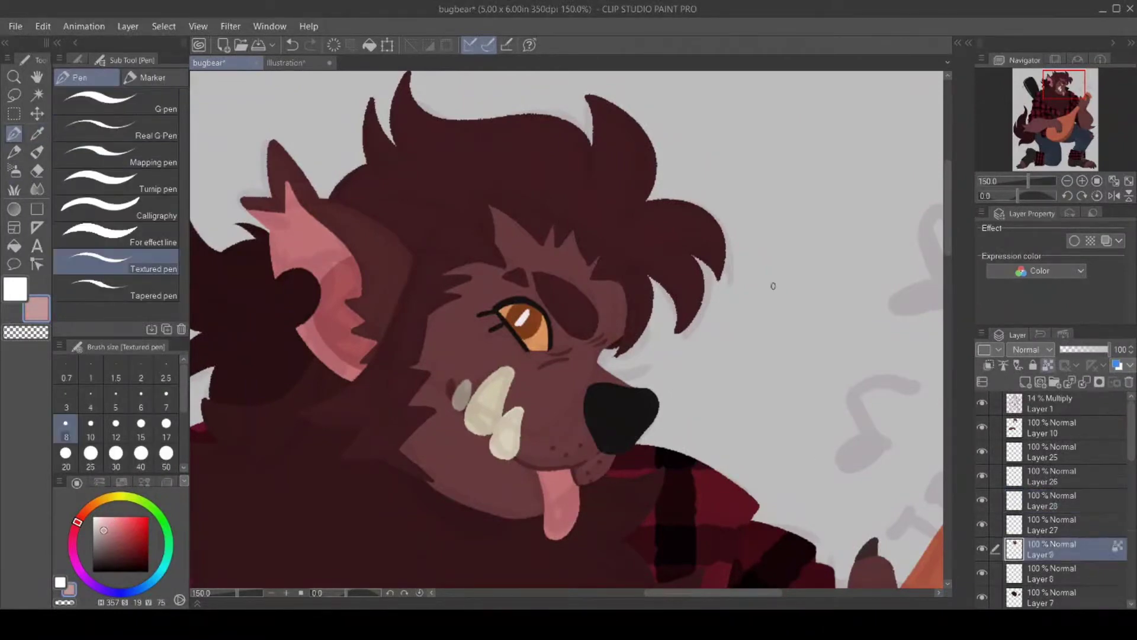
drag(534, 293, 521, 246)
Sample the deeper pink from the inner ear and draw a crease on the tongue on Layer 8.
key(i)
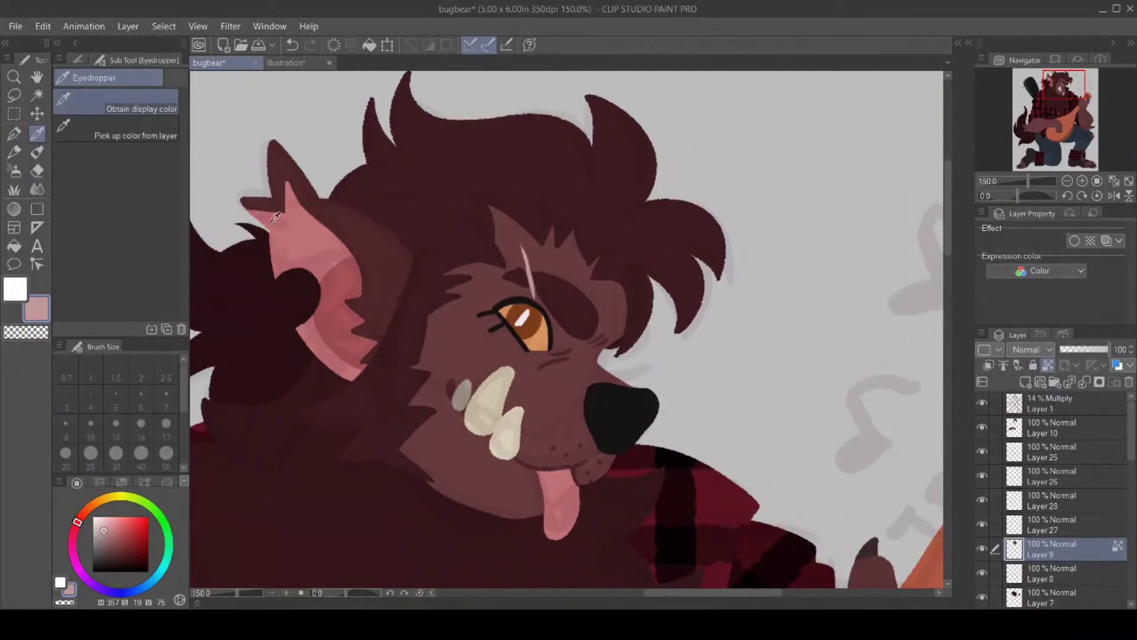
click(350, 274)
click(1082, 573)
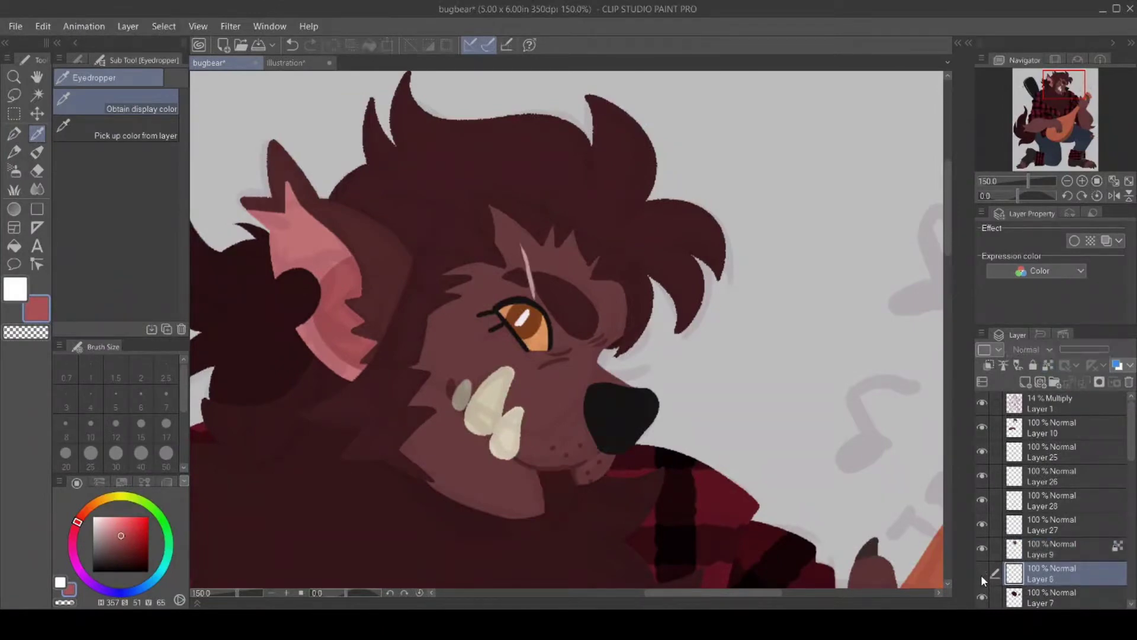
click(14, 133)
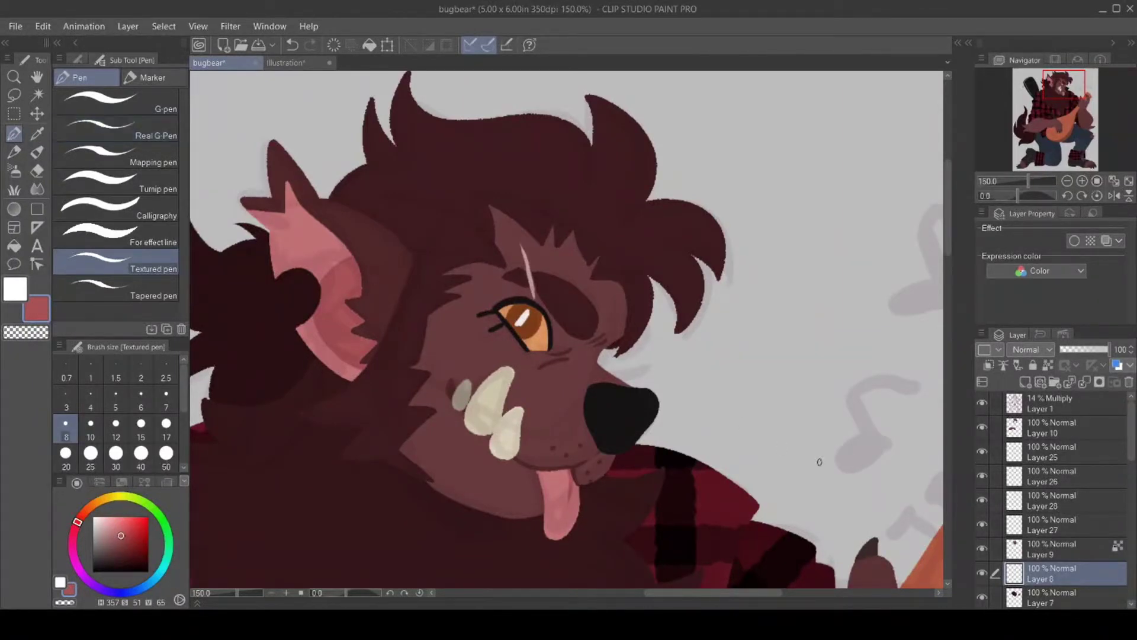
Hide the sketch on Layer 1 and trim the tusk edges with transparent colour on Layers 25, 26 and 10.
click(983, 451)
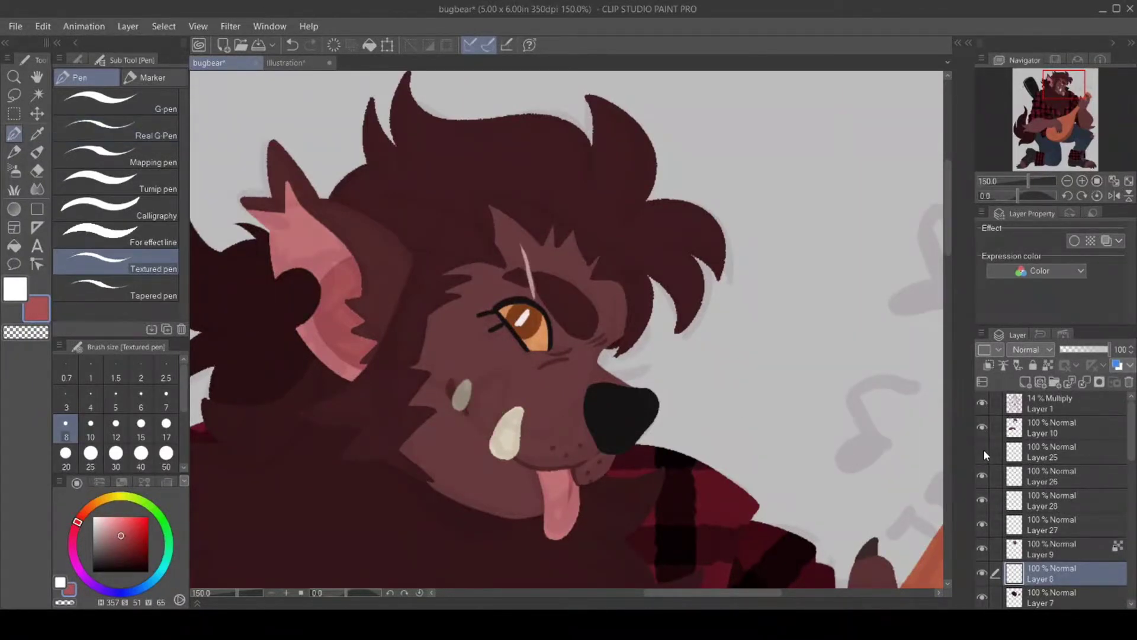
click(983, 450)
click(1047, 457)
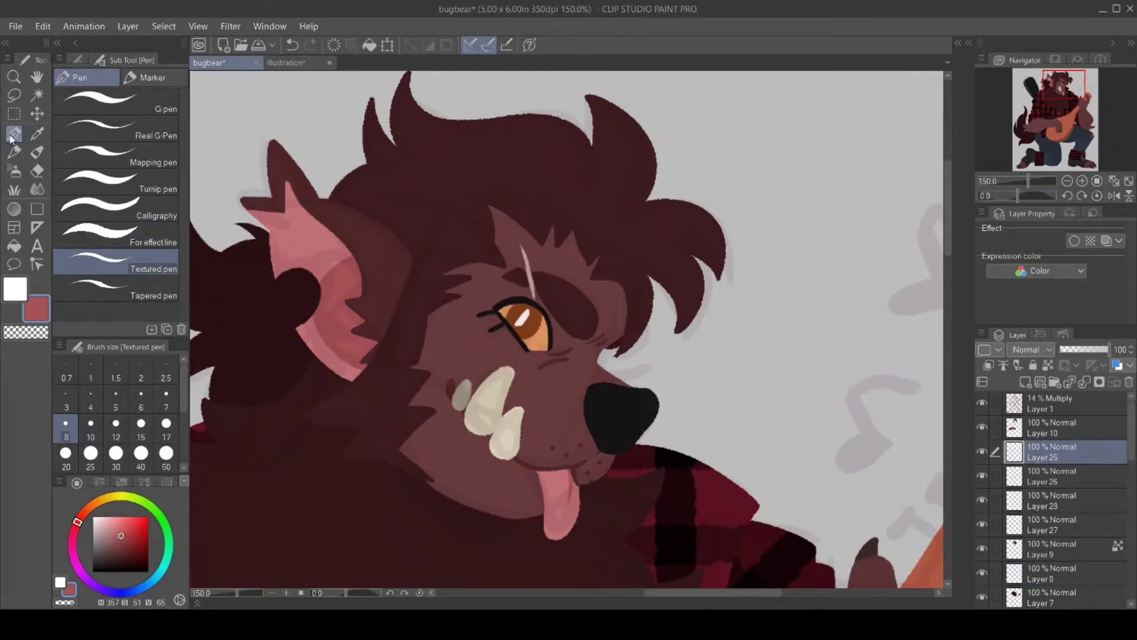
click(26, 332)
click(981, 403)
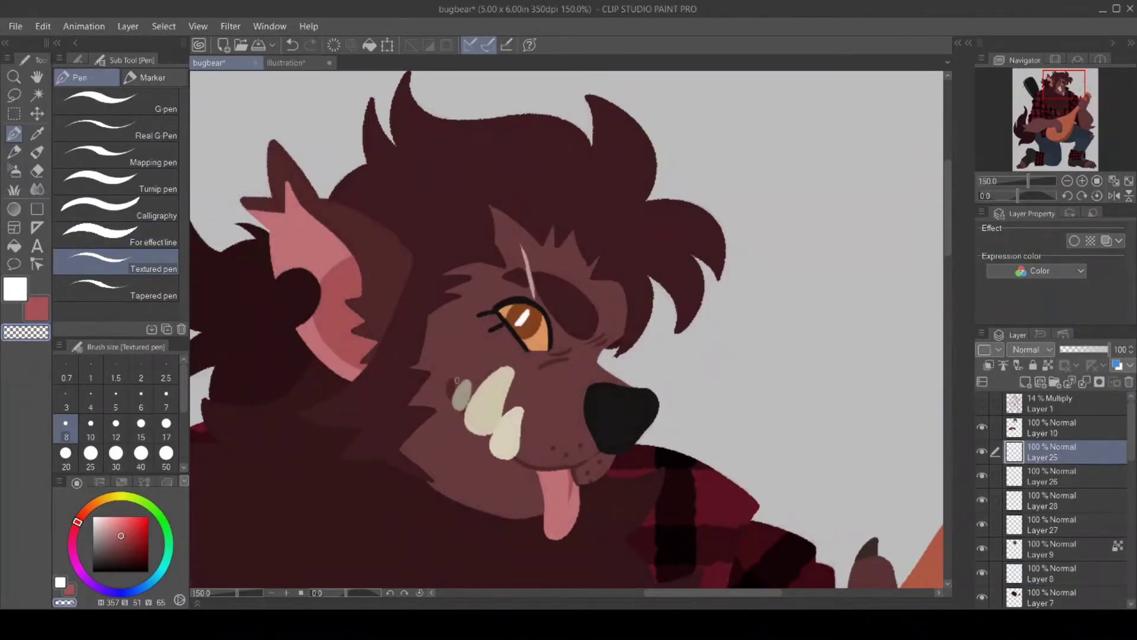
drag(458, 414, 472, 437)
click(1066, 476)
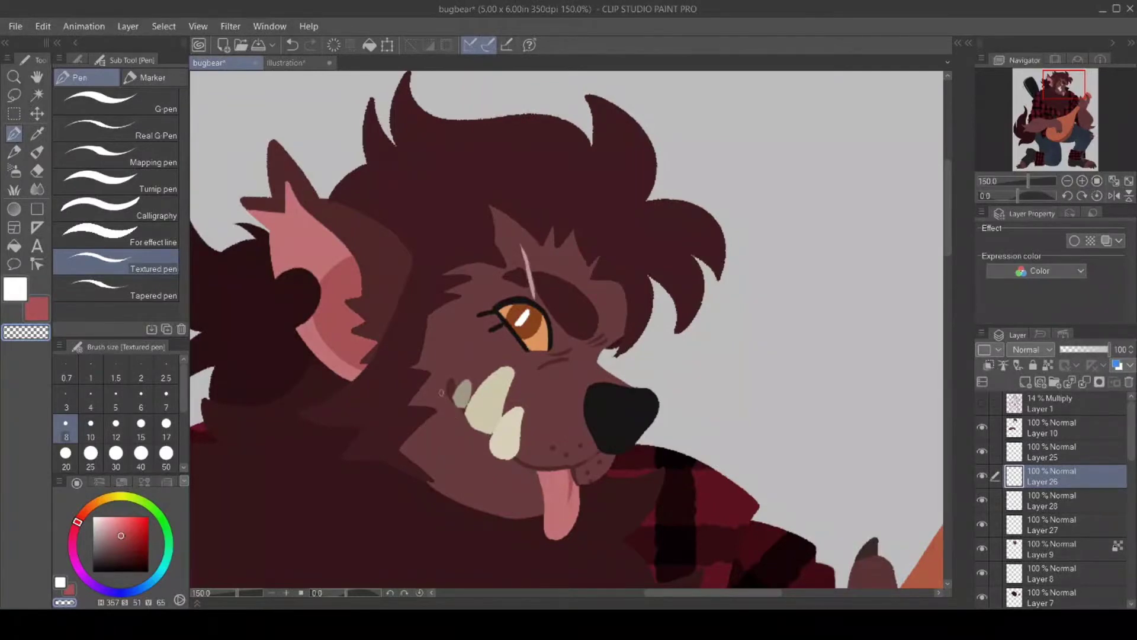
click(1033, 425)
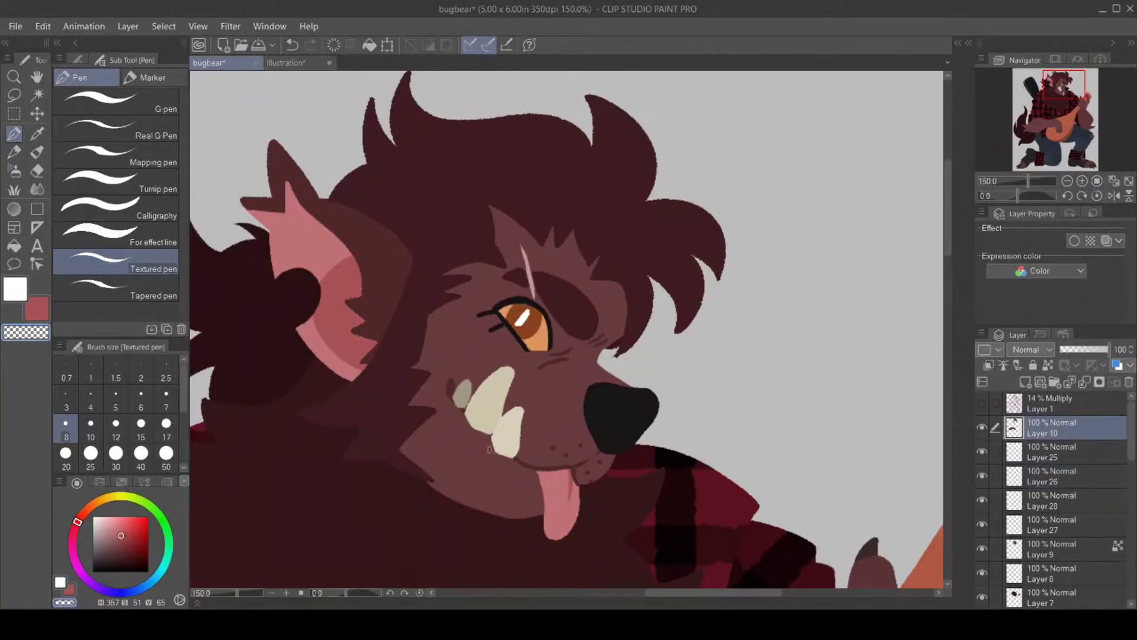
Draw the mouth line beneath the tusks on Layer 9 in dark reddish brown sampled from the lip, tidying it with the sampled face brown.
key(i)
click(577, 464)
key(p)
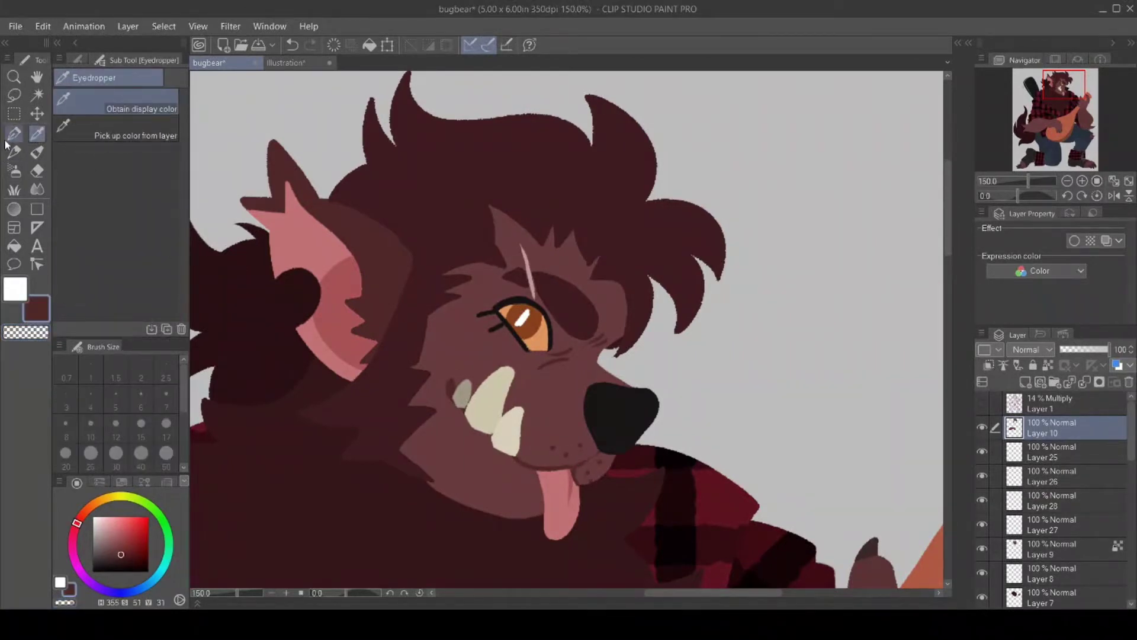
click(1057, 555)
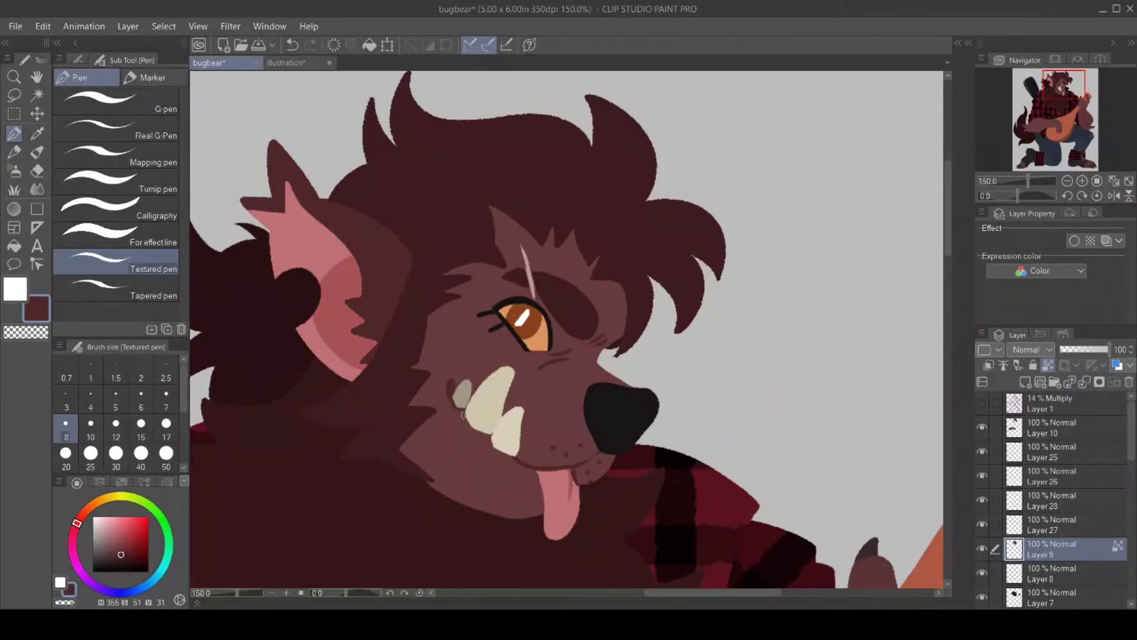
drag(463, 414, 502, 451)
click(37, 133)
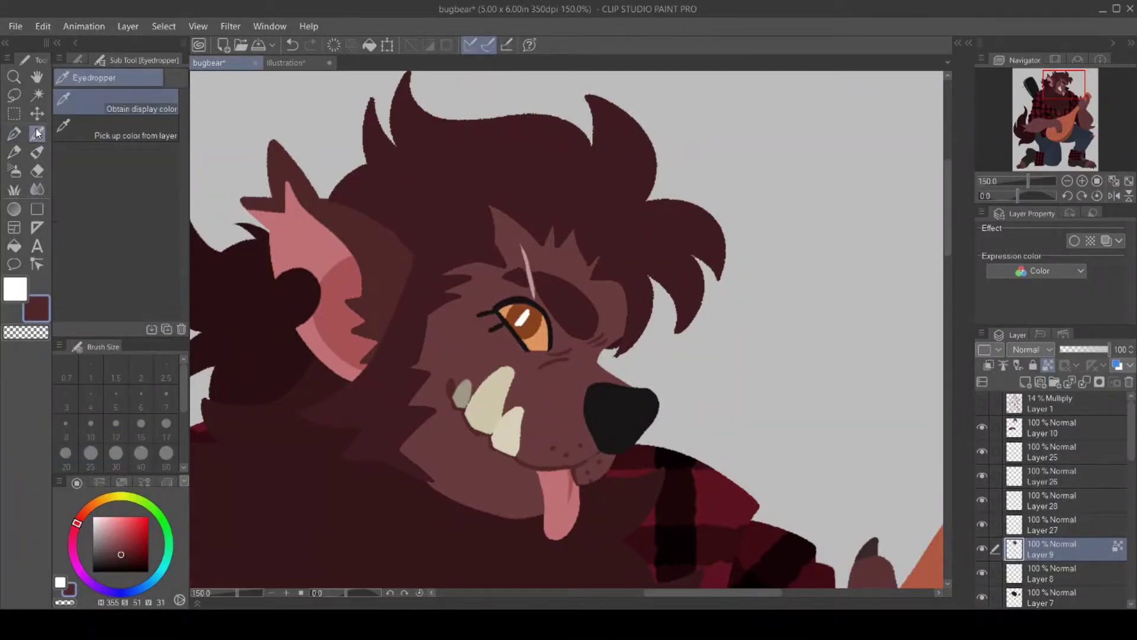
click(444, 453)
key(p)
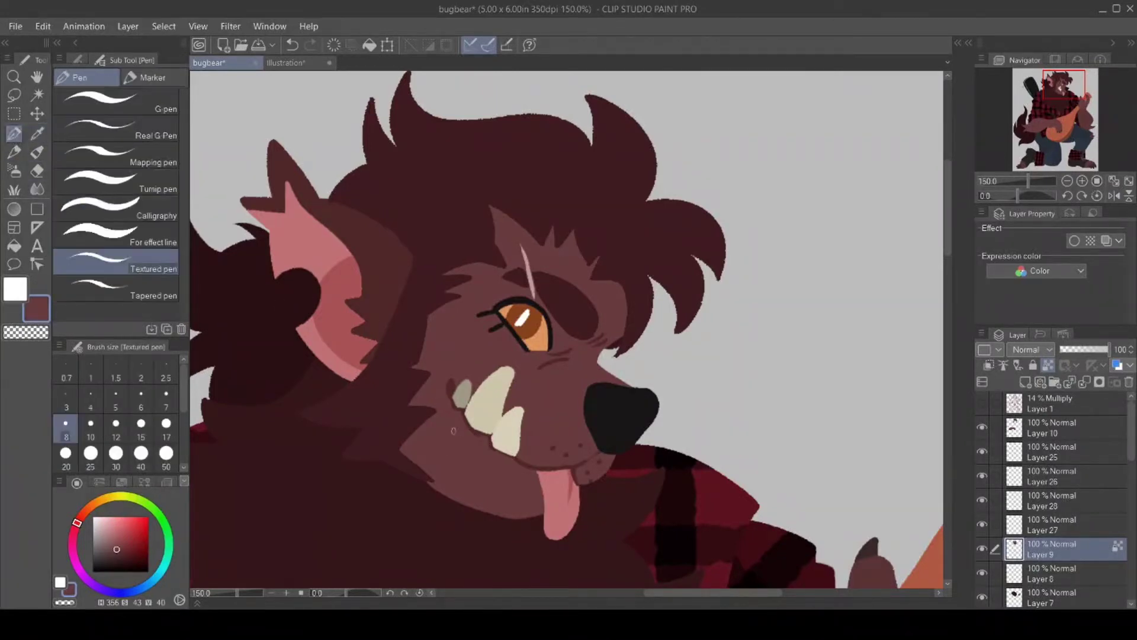
Lock Layer 10's transparent pixels and draw the nostril and creases on the nose in darker black (hue 0, saturation 10, value 4).
key(i)
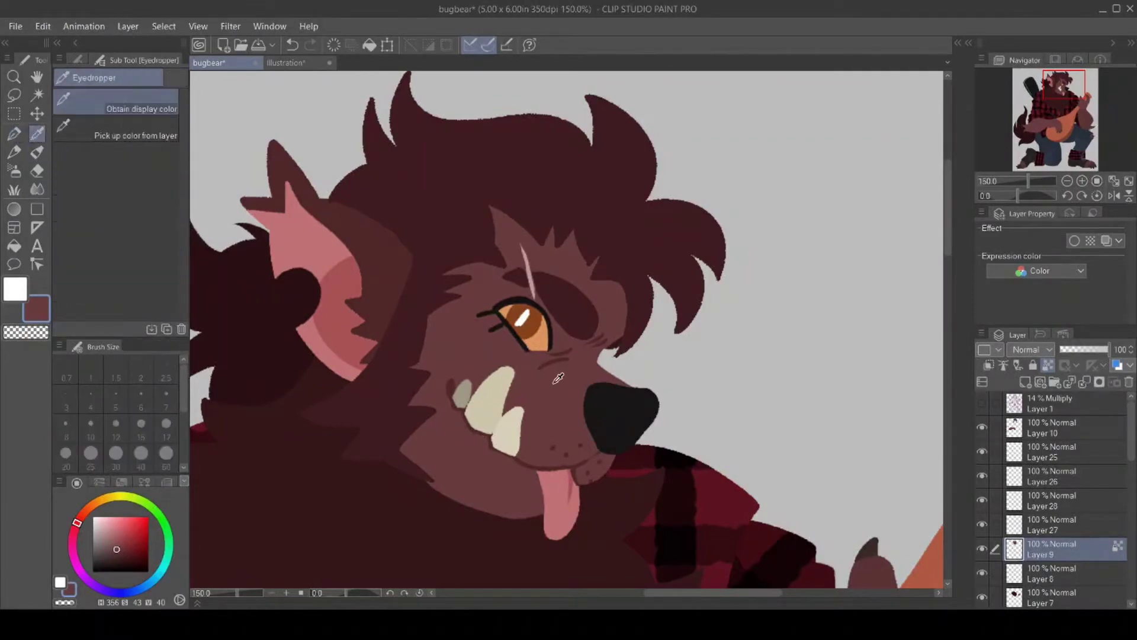
click(589, 422)
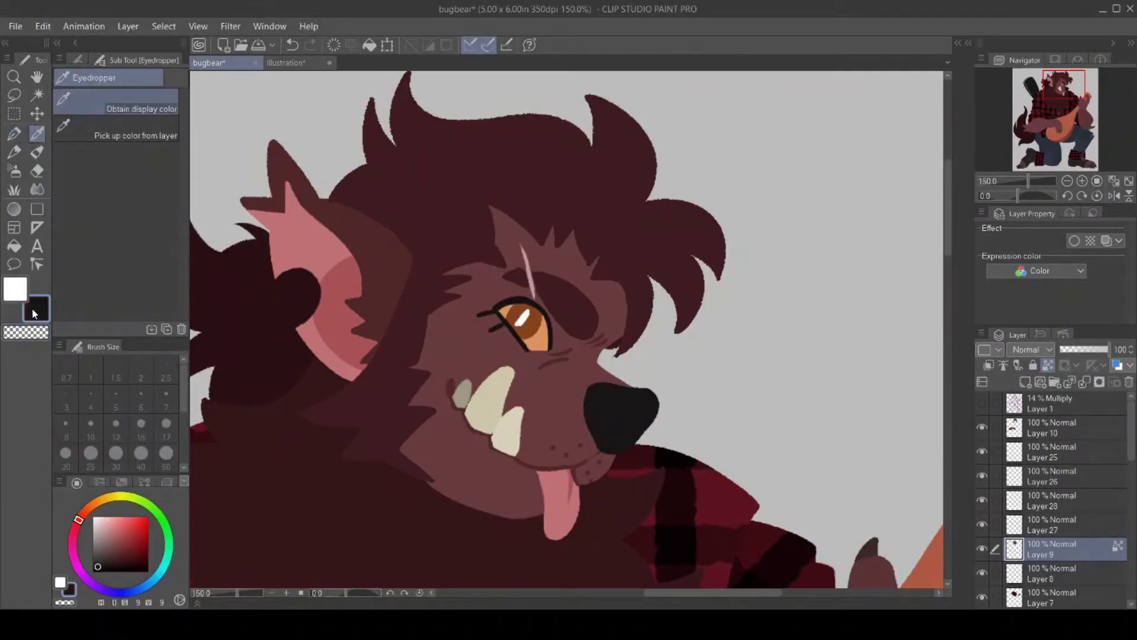
click(518, 340)
click(1082, 429)
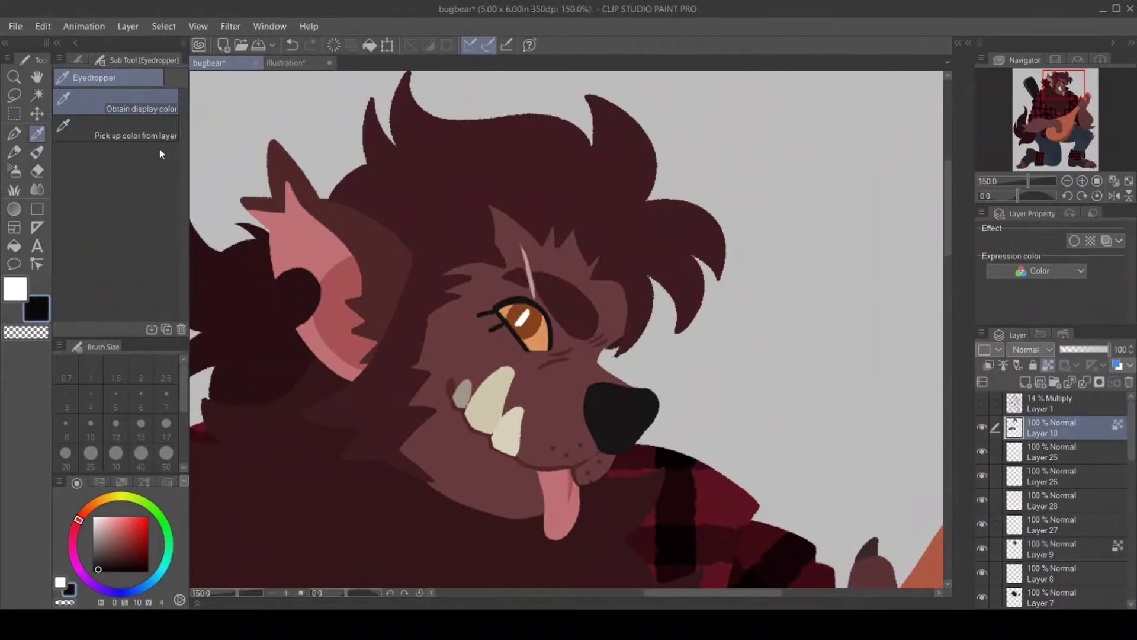
click(12, 135)
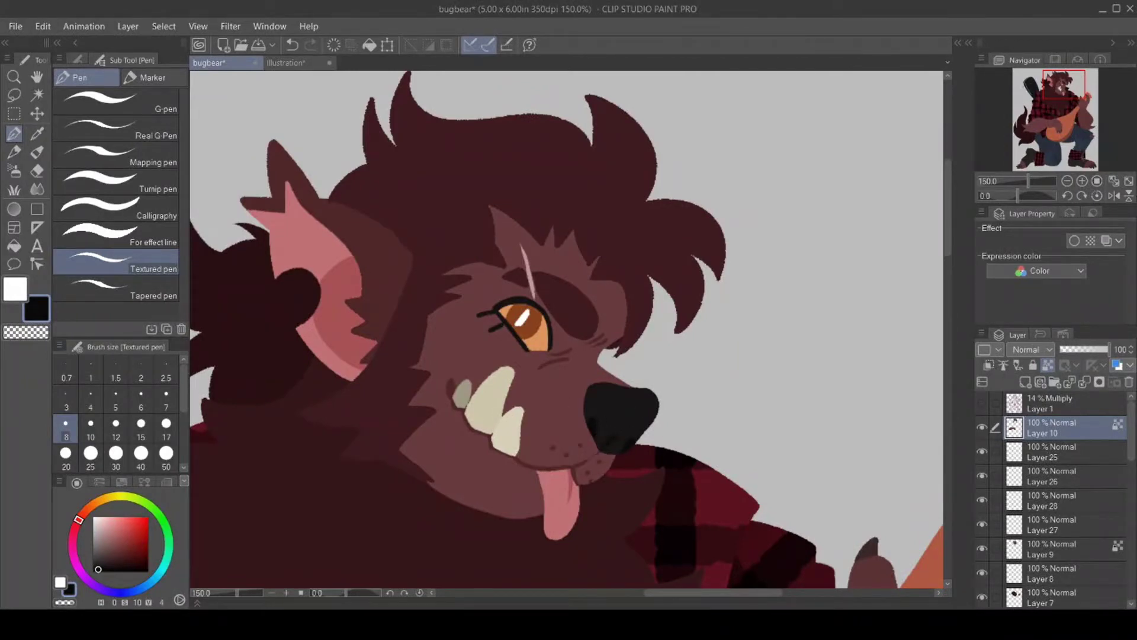
Toggle Layer 7's visibility to identify the chest fur, then select that layer and lock its transparent pixels.
click(14, 76)
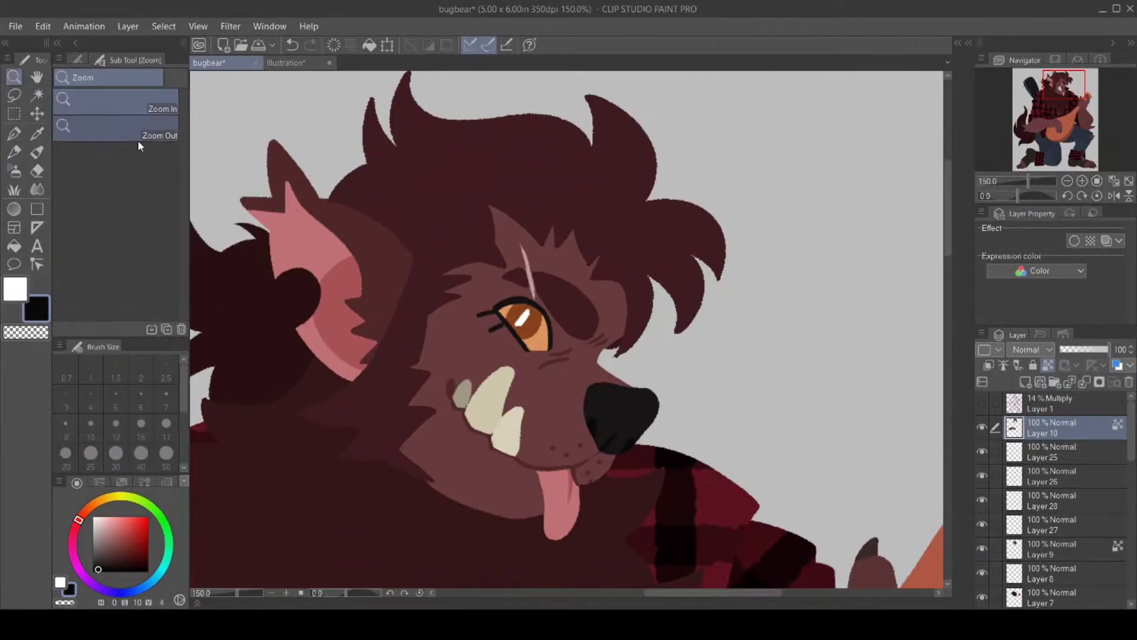
click(404, 407)
click(401, 501)
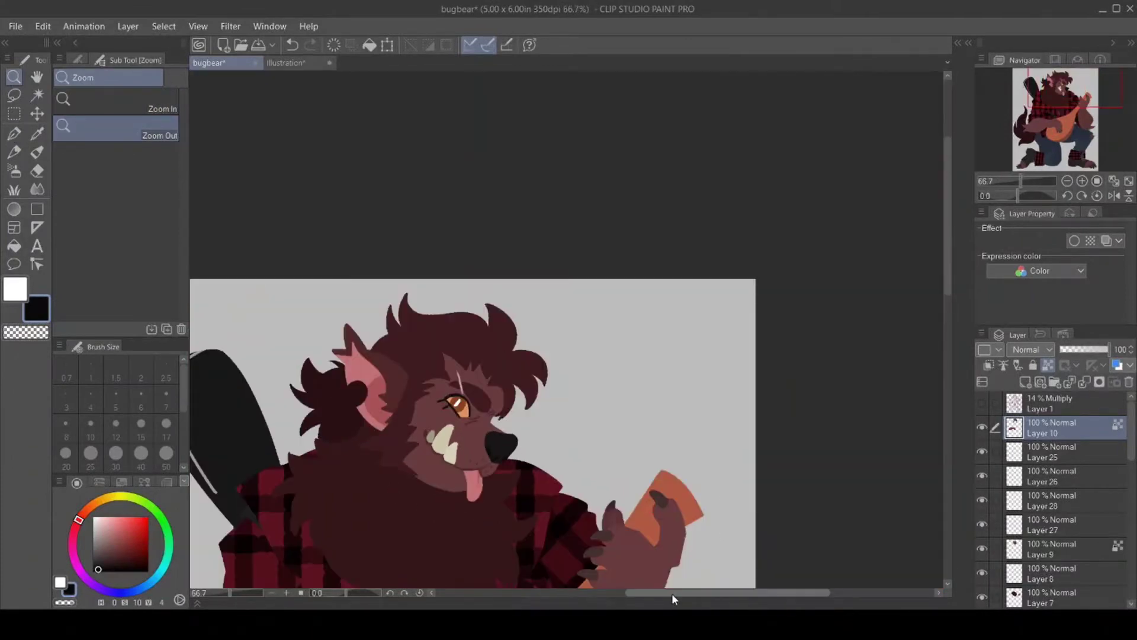
drag(672, 592, 631, 592)
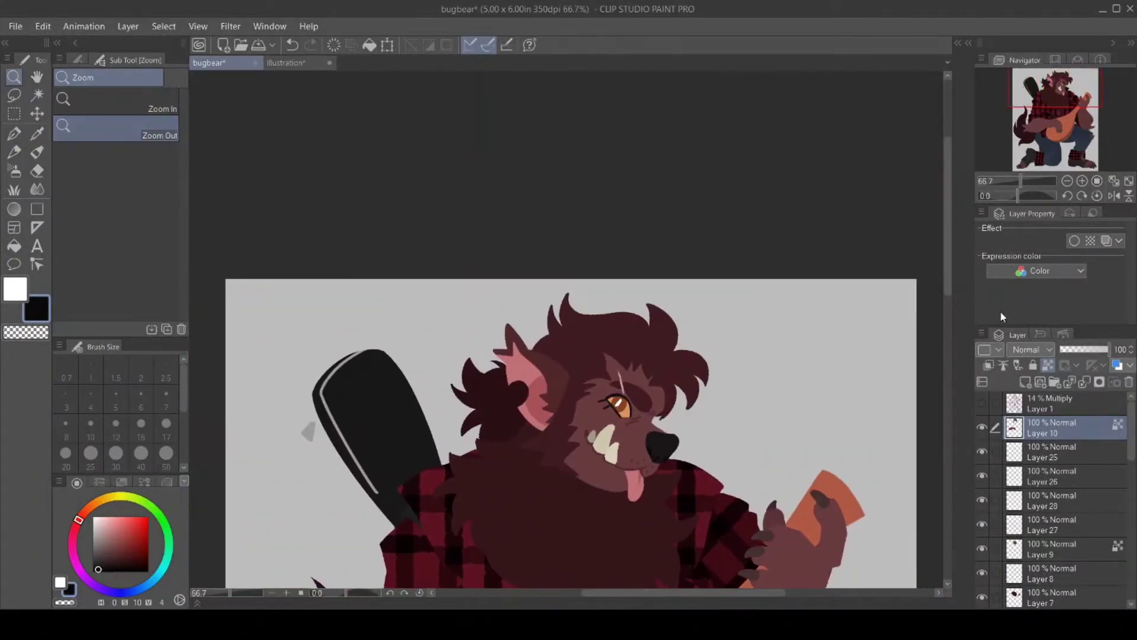
drag(944, 270, 979, 380)
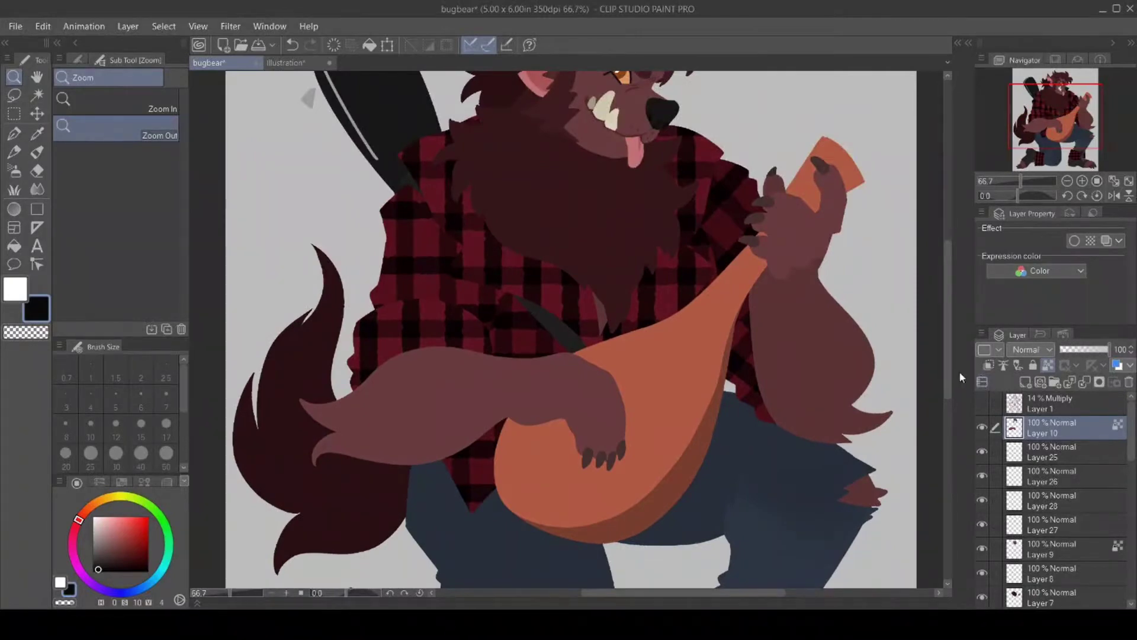
scroll(947, 367, up, 3)
scroll(1124, 461, down, 5)
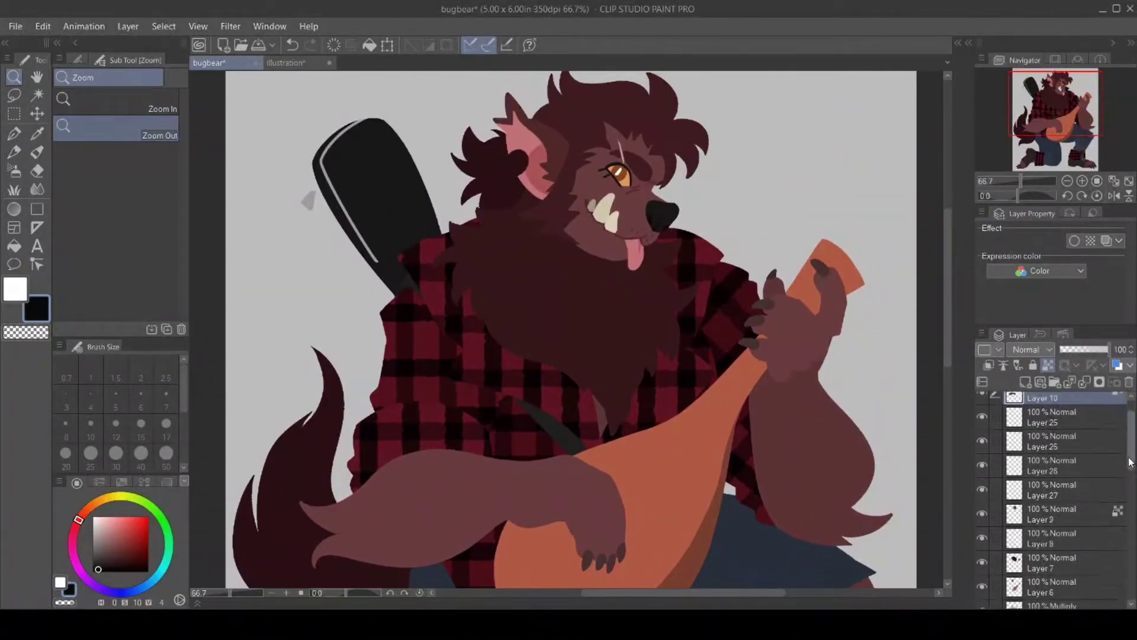
click(981, 454)
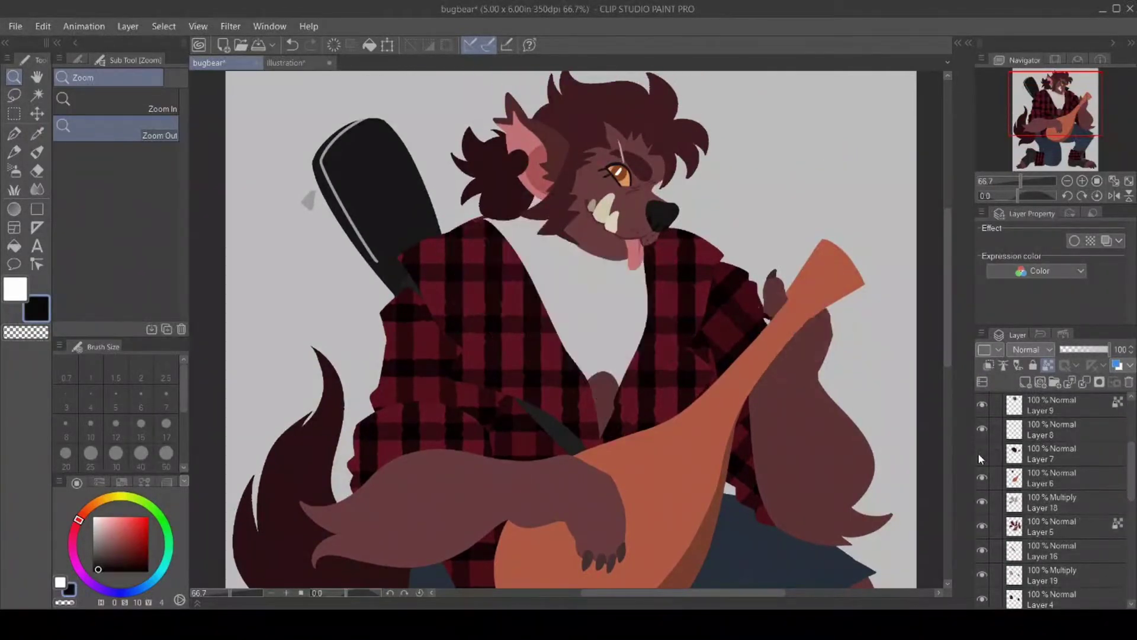
click(982, 454)
click(1048, 454)
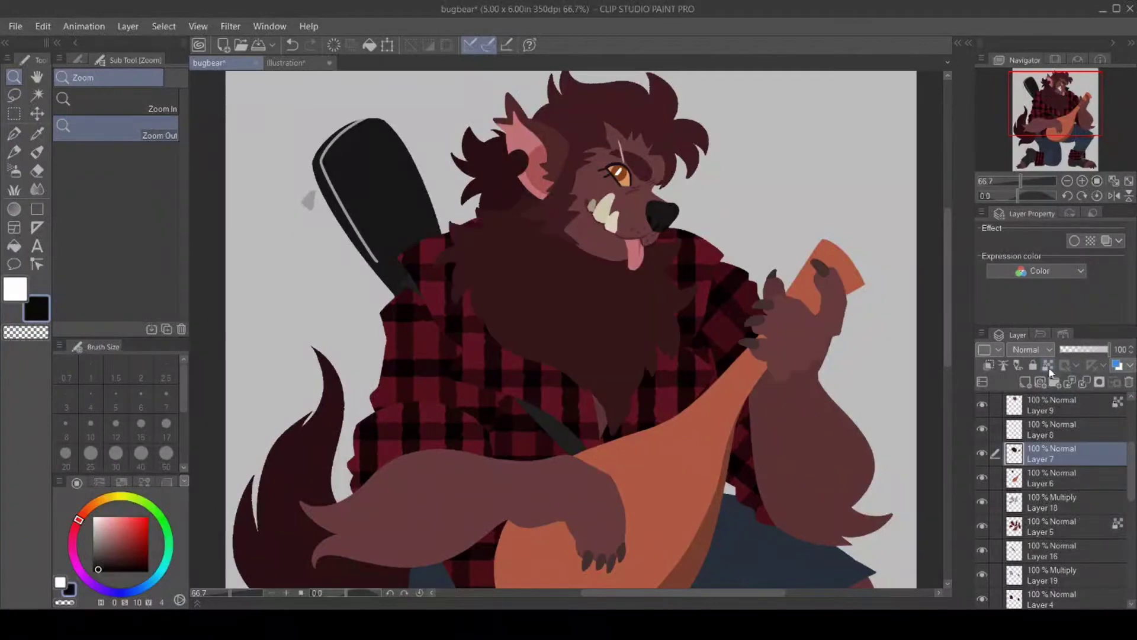
Sample the darker brown from the hair bun and draw fur strands across the chest on Layer 7 with the Textured pen.
click(36, 134)
click(506, 170)
click(15, 133)
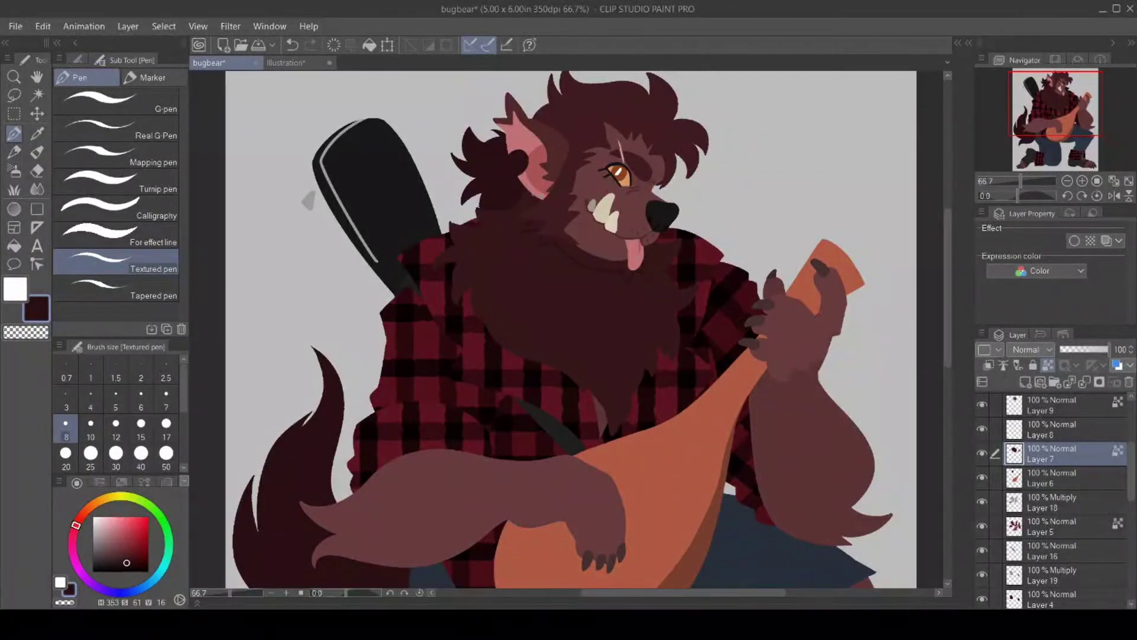
click(13, 246)
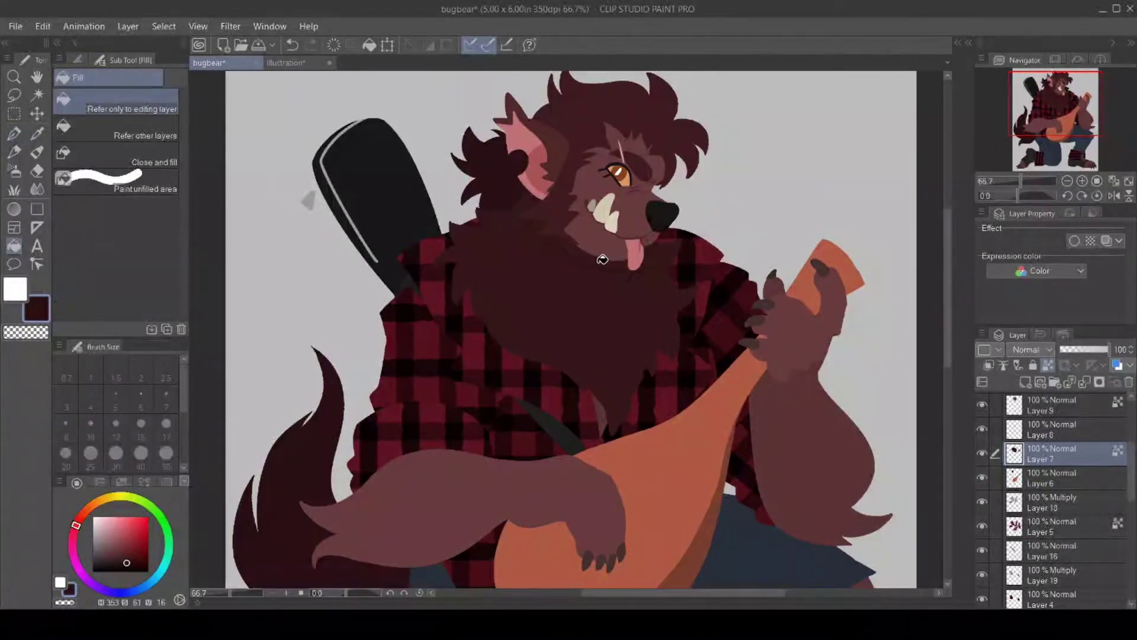
click(14, 133)
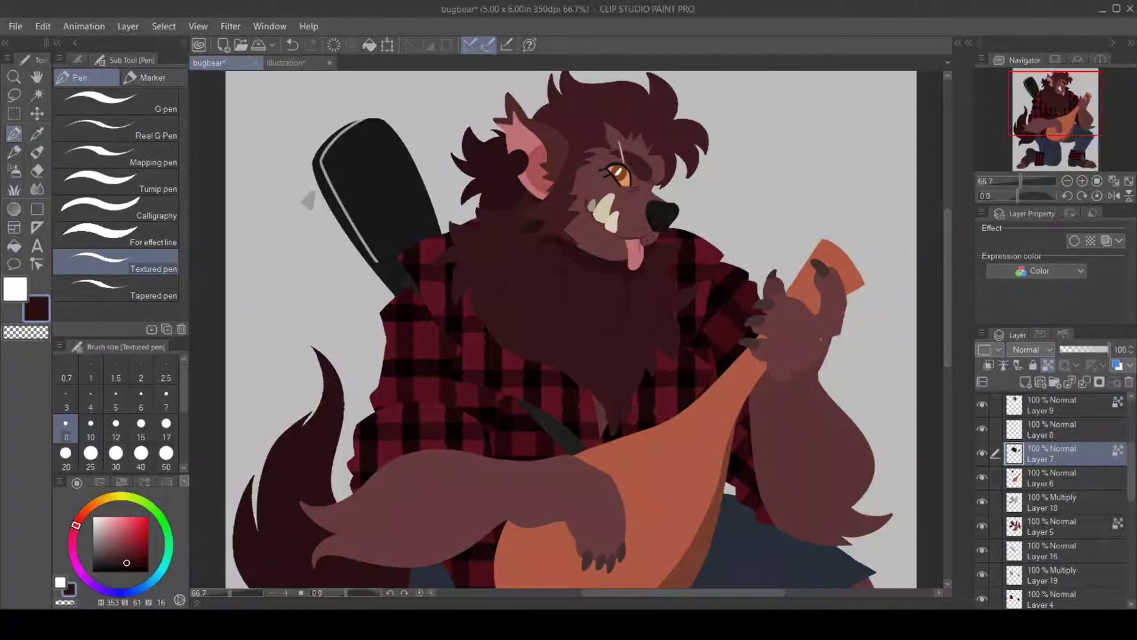
Sample dark reddish brown from the ear and draw finger lines on the hand gripping the neck on Layer 7 and the strumming hand on Layer 10.
click(37, 134)
click(559, 144)
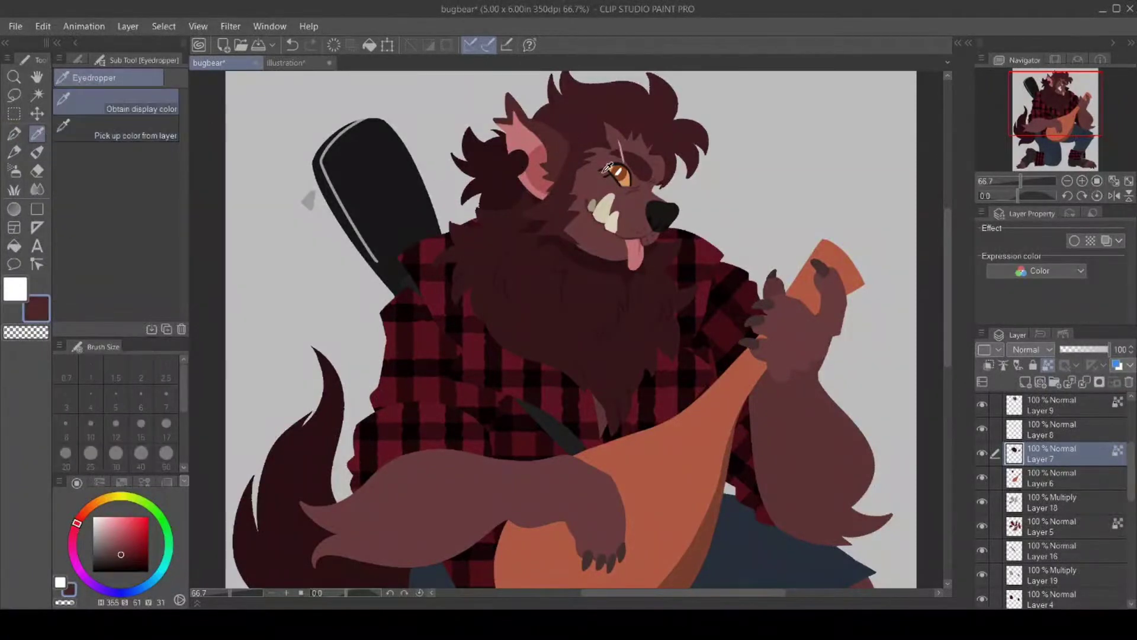
click(981, 454)
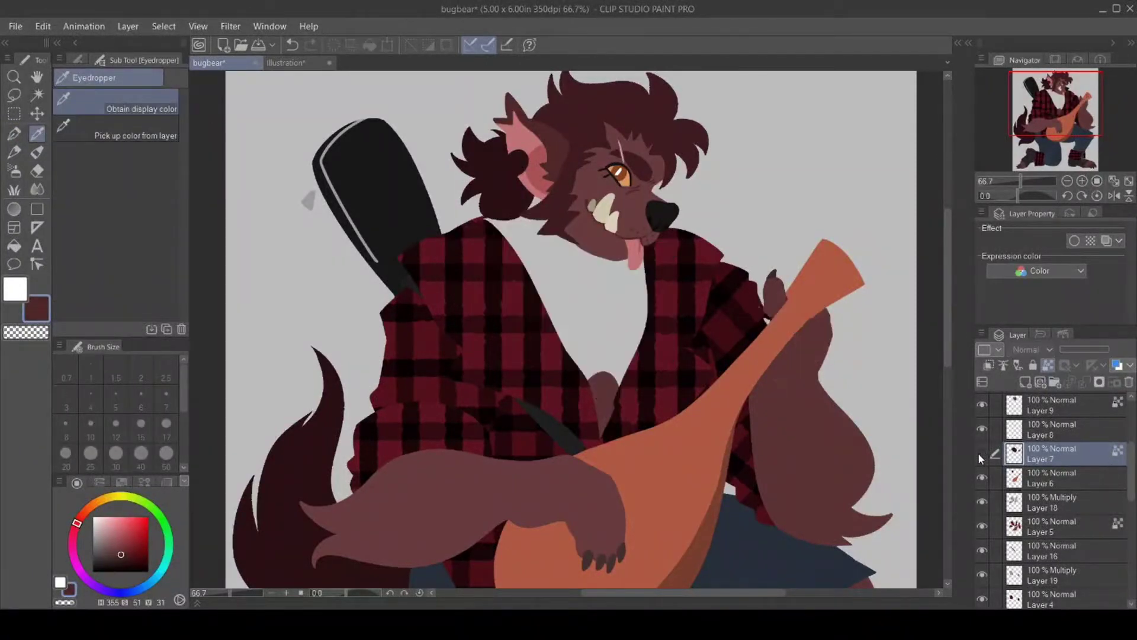
click(981, 454)
click(14, 133)
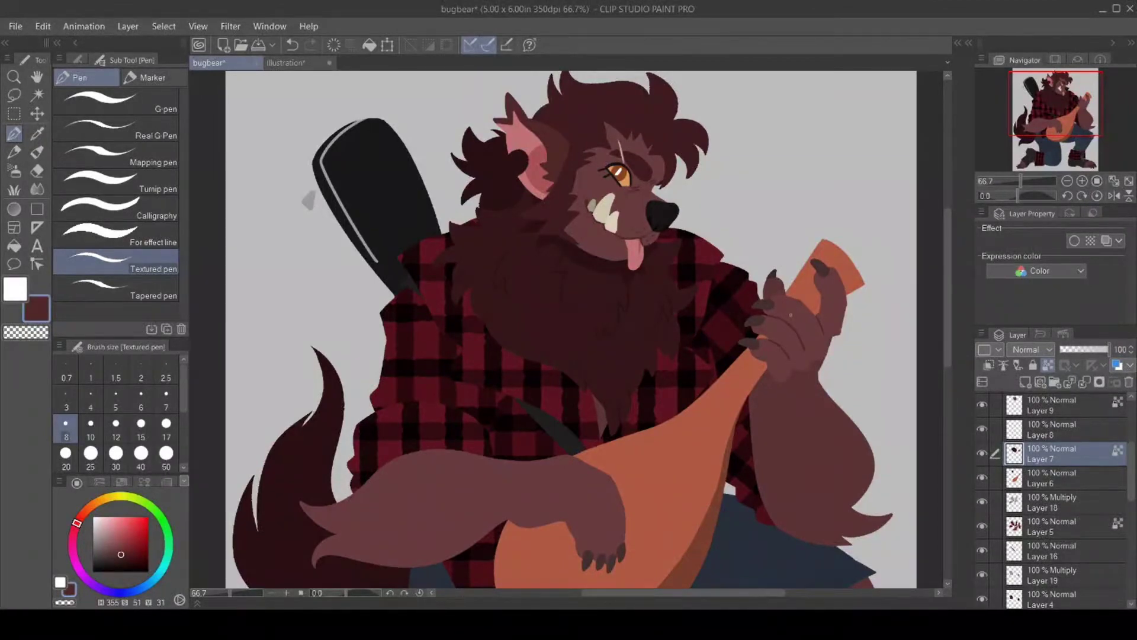
scroll(1054, 474, up, 3)
click(1045, 428)
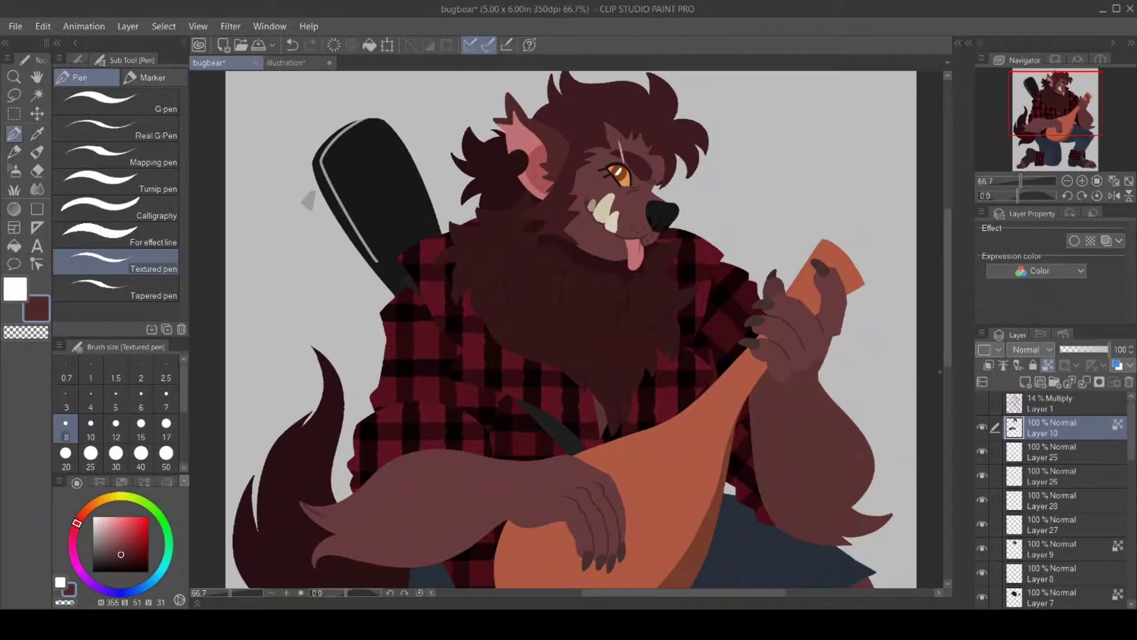
Toggle Layer 5's visibility to identify it, then select it and draw short fur lines at the elbow of the arm holding the neck.
scroll(944, 347, down, 5)
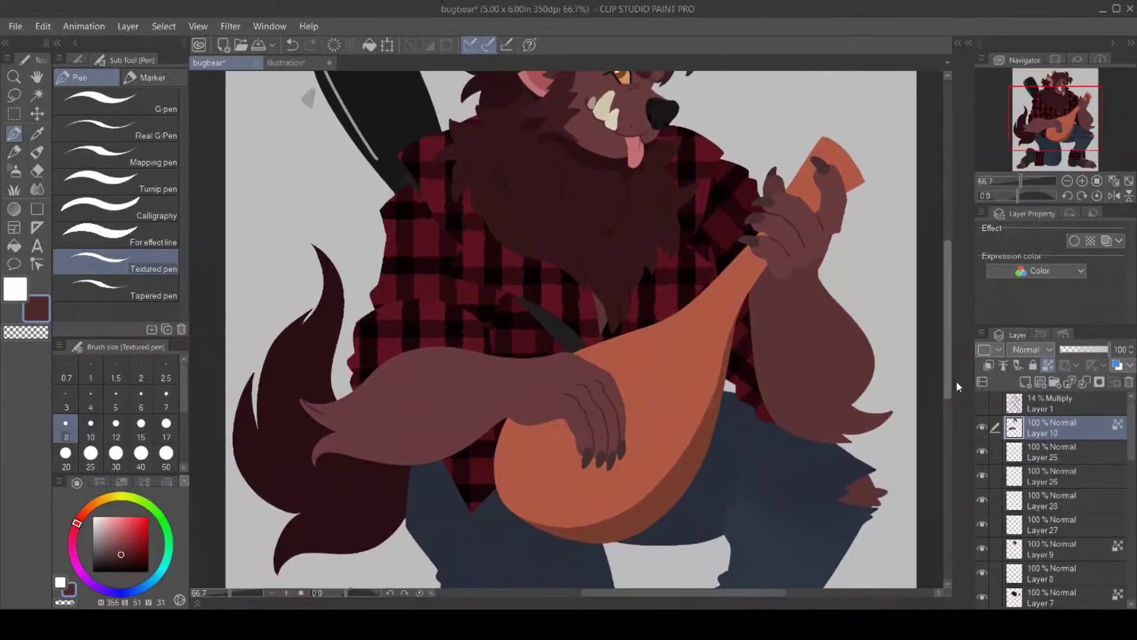
drag(1130, 456, 1126, 515)
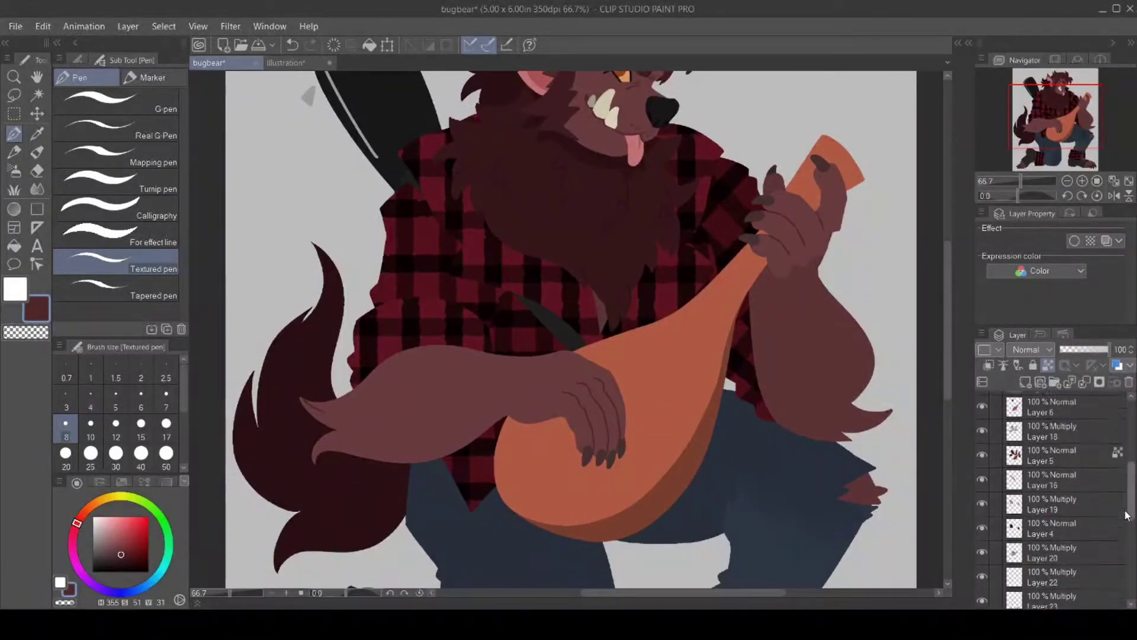
scroll(988, 489, up, 1)
click(982, 487)
click(981, 486)
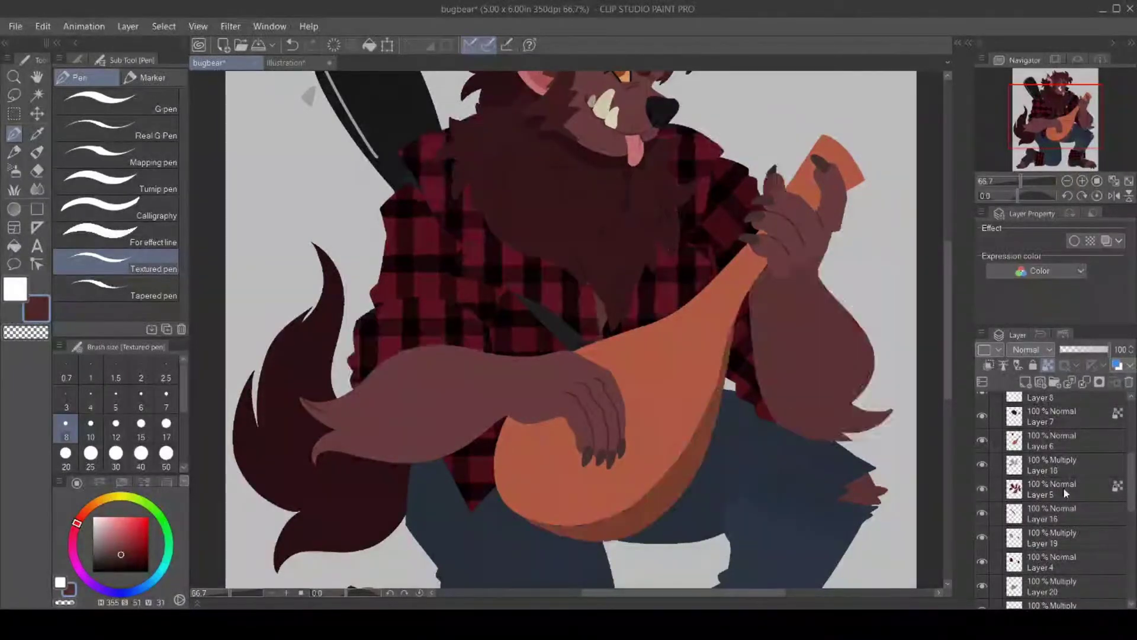
click(1063, 489)
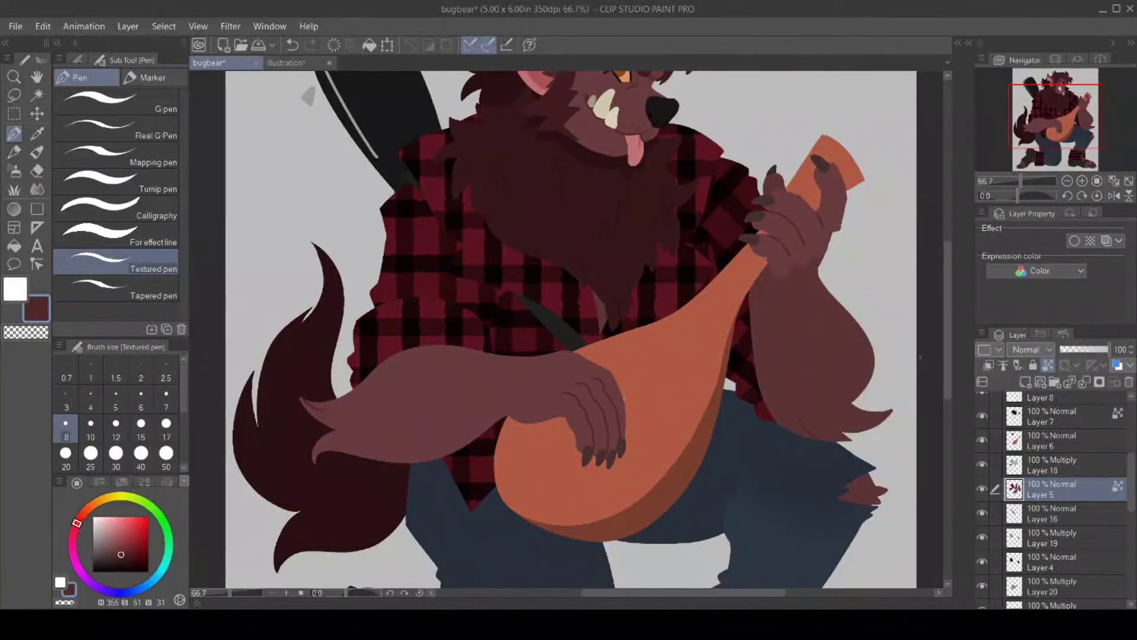
Paint a lighter brown patch (hue 7, saturation 32, value 57) under the strumming forearm on Layer 10 with the Thin Gouache brush at size 50.
drag(944, 361, 950, 330)
scroll(1061, 426, up, 5)
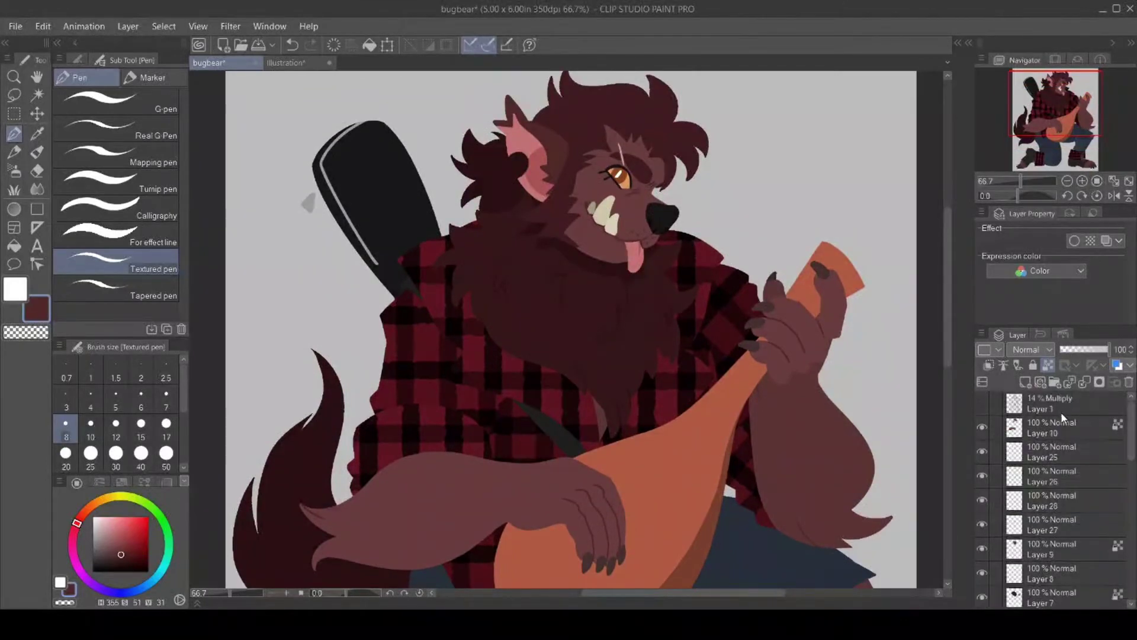
click(1052, 427)
click(37, 134)
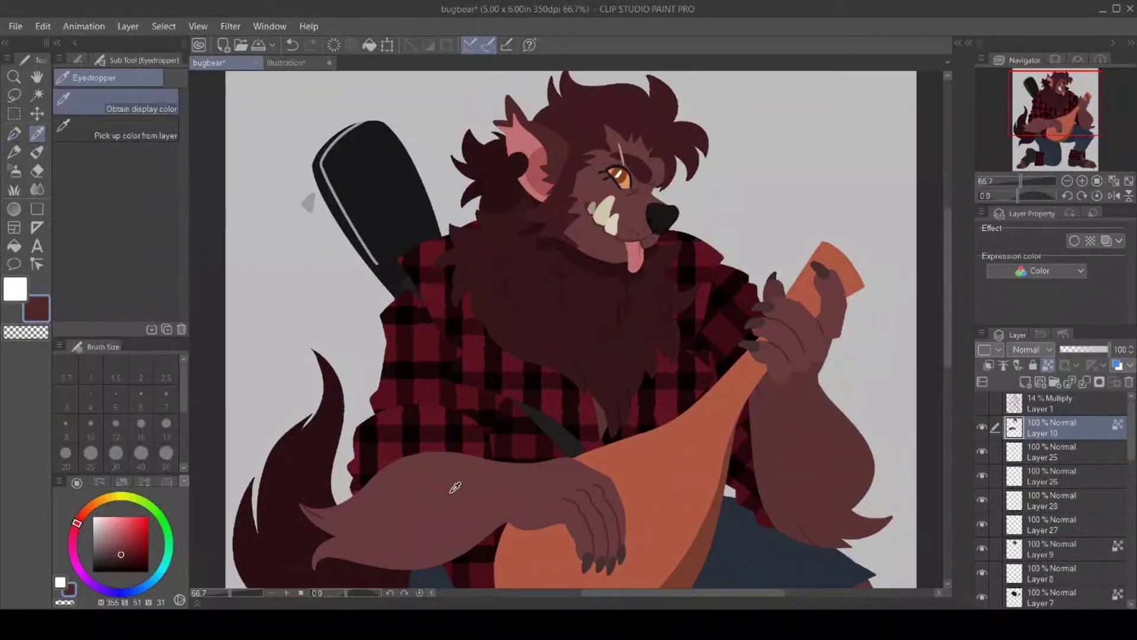
click(455, 487)
drag(79, 520, 82, 514)
drag(134, 542, 110, 540)
click(37, 152)
click(137, 250)
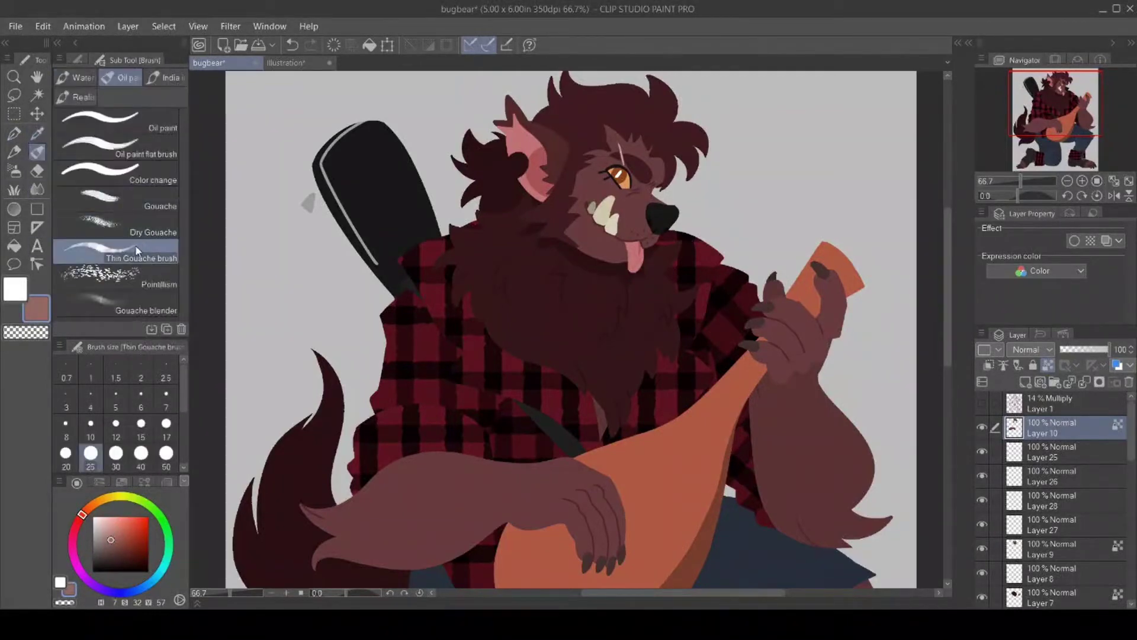
click(166, 453)
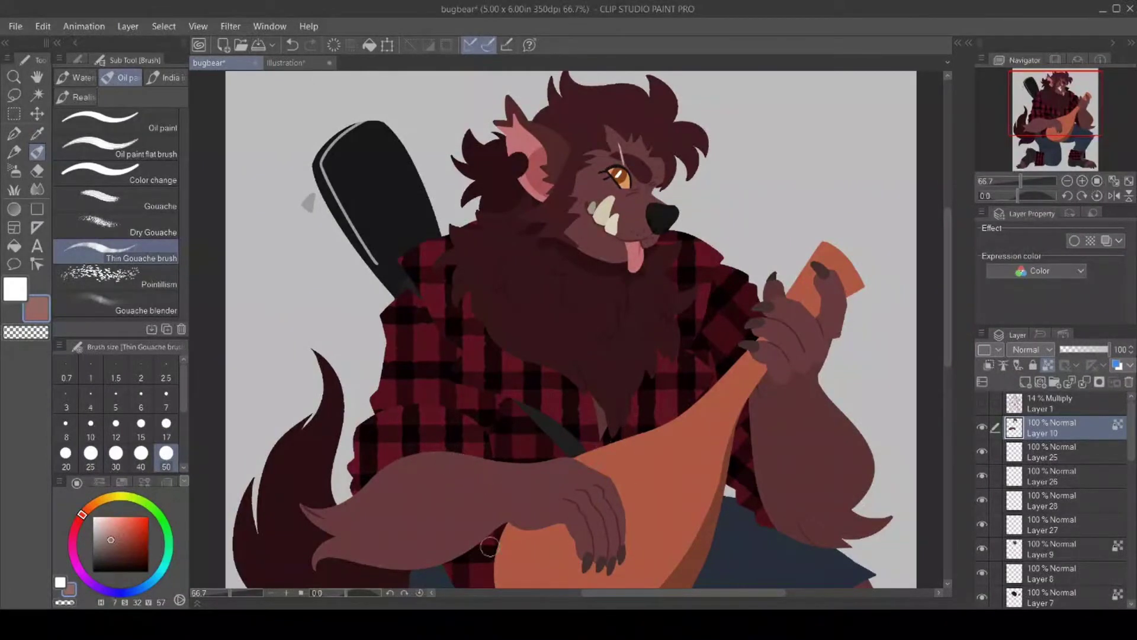
mouse_move(312, 571)
mouse_down()
mouse_move(351, 549)
mouse_move(472, 569)
mouse_move(441, 544)
mouse_move(464, 557)
mouse_move(490, 539)
mouse_move(441, 566)
mouse_move(318, 561)
mouse_move(377, 554)
mouse_move(299, 569)
mouse_move(314, 556)
mouse_move(498, 538)
mouse_up()
key(ctrl+z)
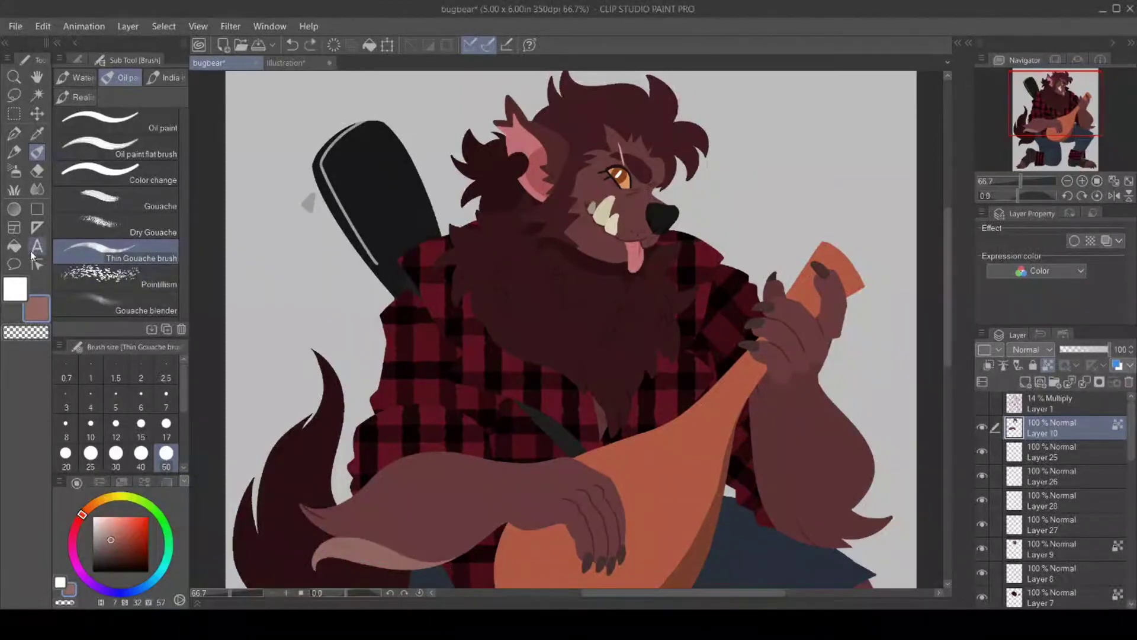
Soften the light patch under the strumming forearm and lighten the hand's lower edge with the Dry Gouache brush at size 50.
click(116, 225)
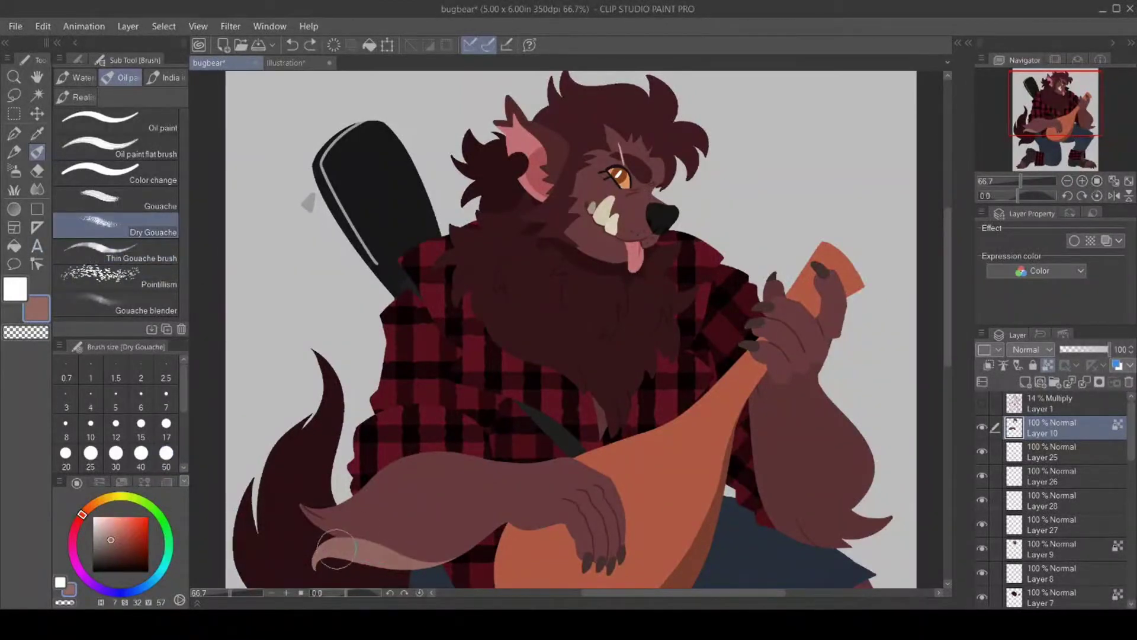
click(140, 453)
click(167, 453)
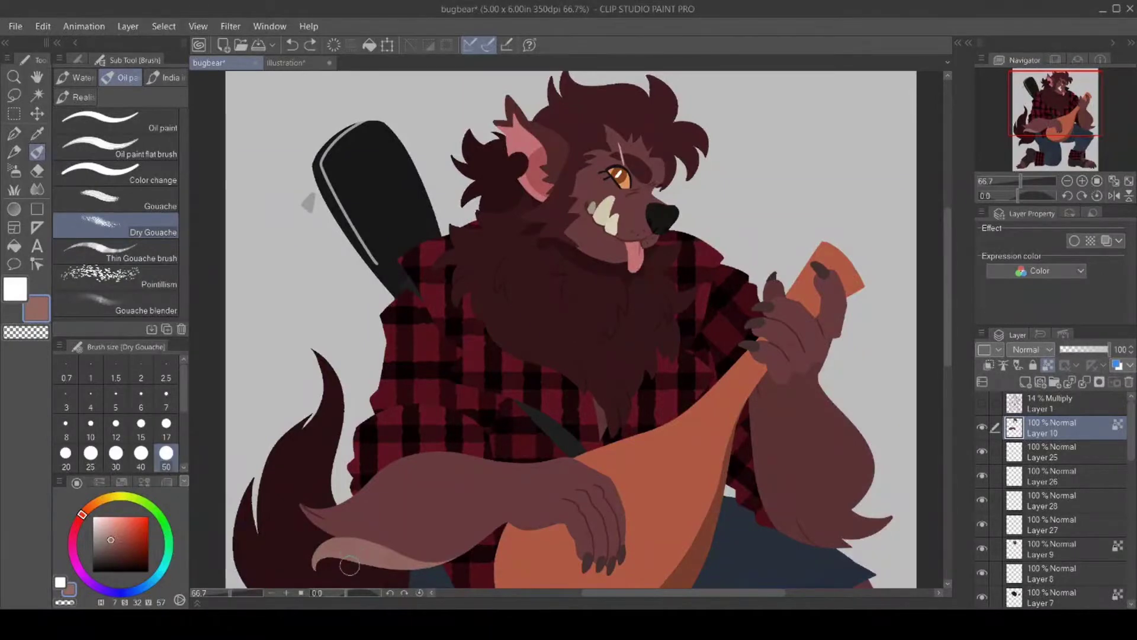
mouse_move(350, 565)
mouse_down()
mouse_move(297, 525)
mouse_move(344, 546)
mouse_move(310, 526)
mouse_move(358, 538)
mouse_move(394, 576)
mouse_move(324, 538)
mouse_up()
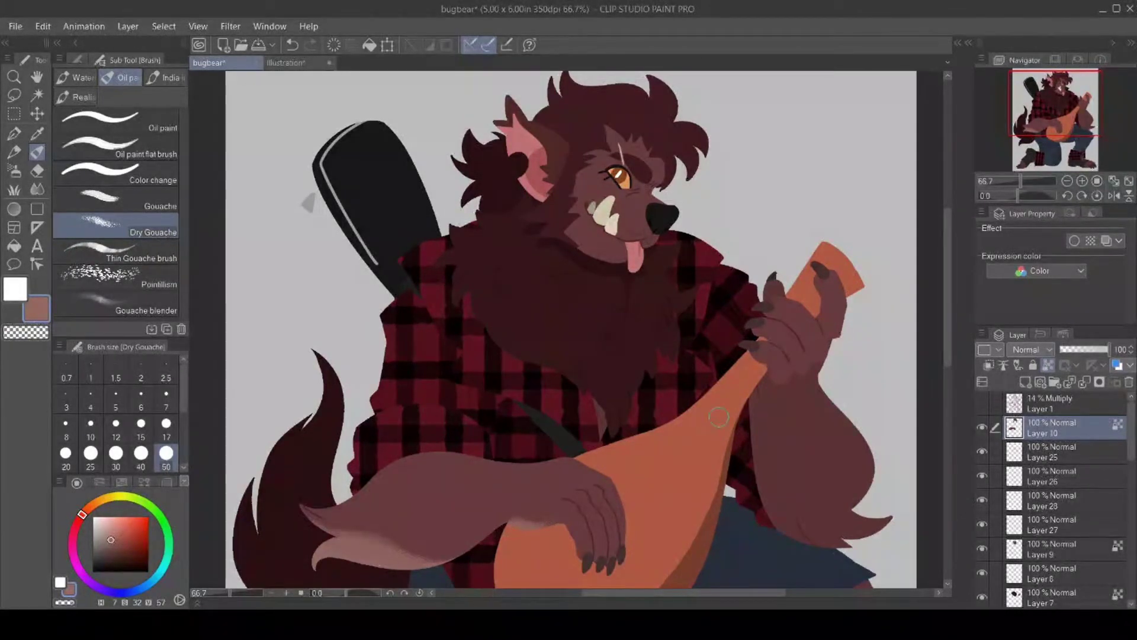
Shade the fingers and palm edge of the hand gripping the neck on Layer 7 with the lighter brown Dry Gouache brush.
scroll(1131, 444, down, 1)
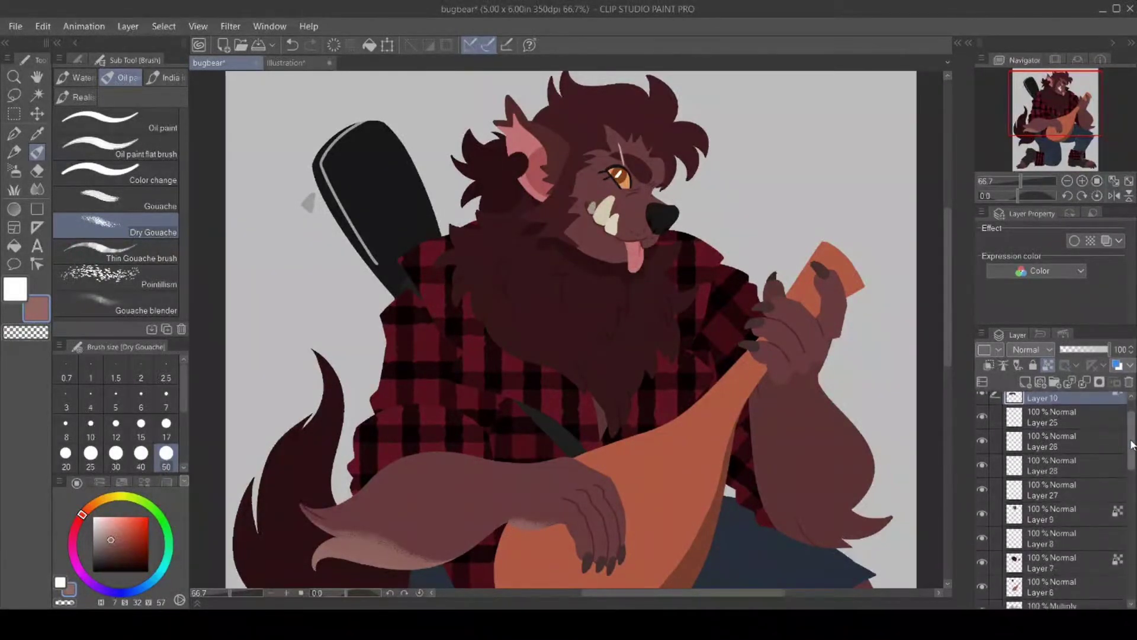
drag(1131, 445, 1131, 460)
click(1051, 495)
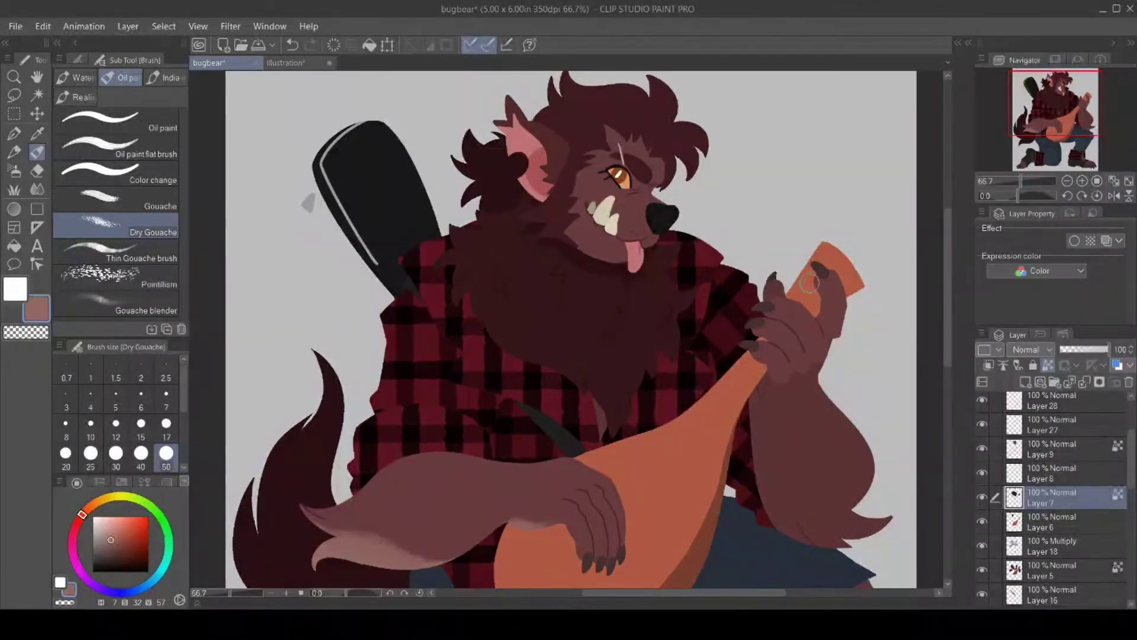
mouse_move(809, 283)
mouse_down()
mouse_move(815, 313)
mouse_move(807, 286)
mouse_up()
Paint a lighter brown strip (hue 7, saturation 35, value 53) down the inner forearm holding the neck on Layer 5 with Thin Gouache.
click(994, 570)
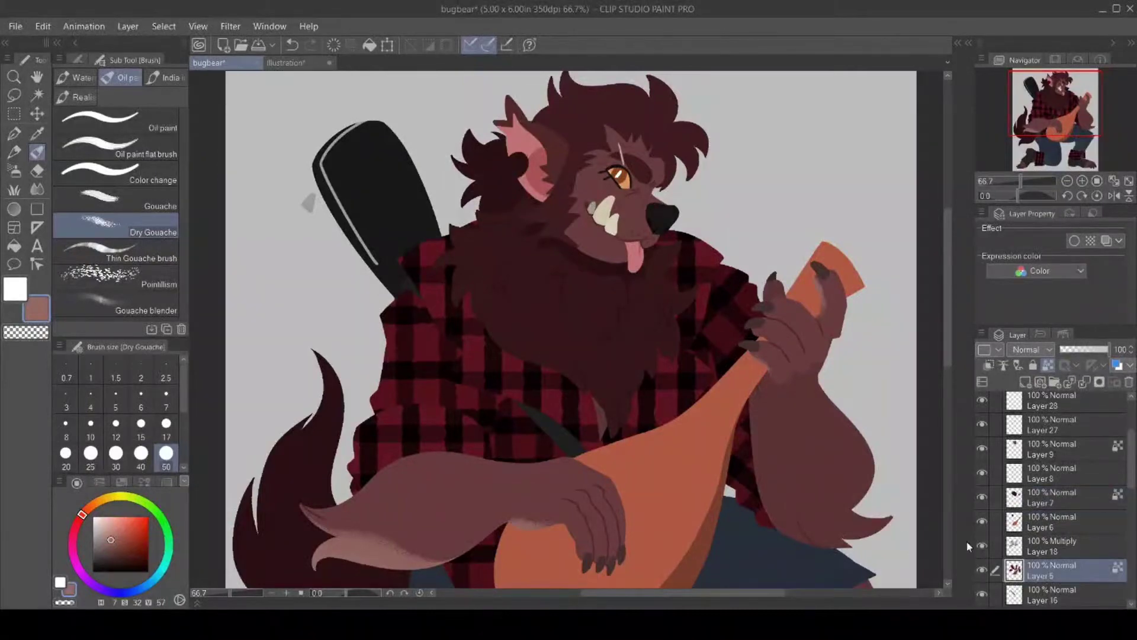
alt+click(462, 335)
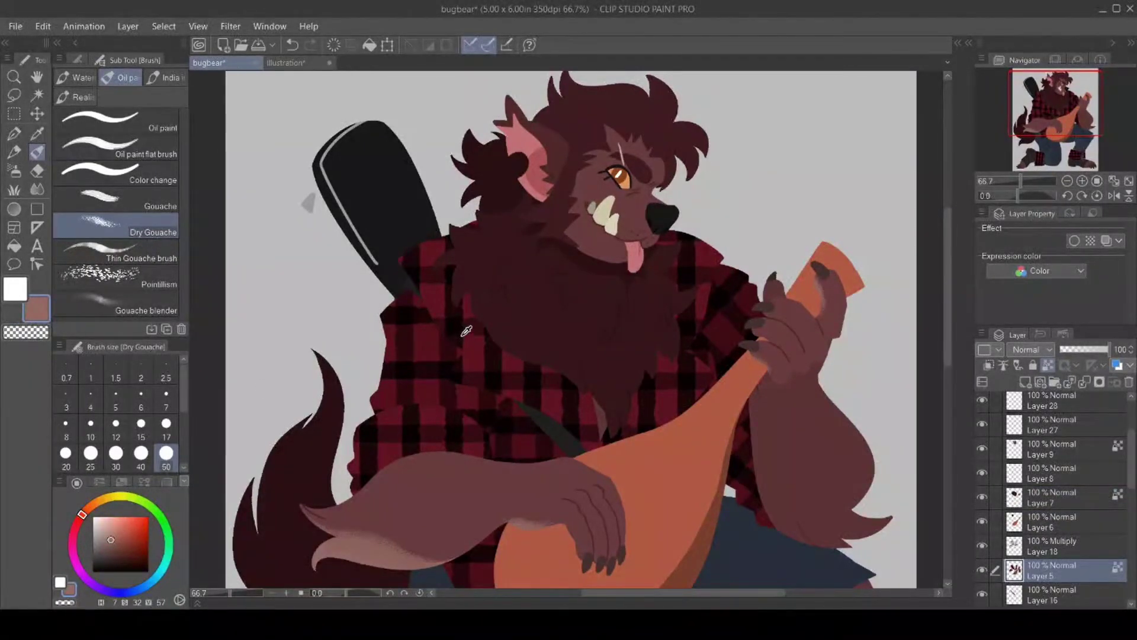
click(84, 255)
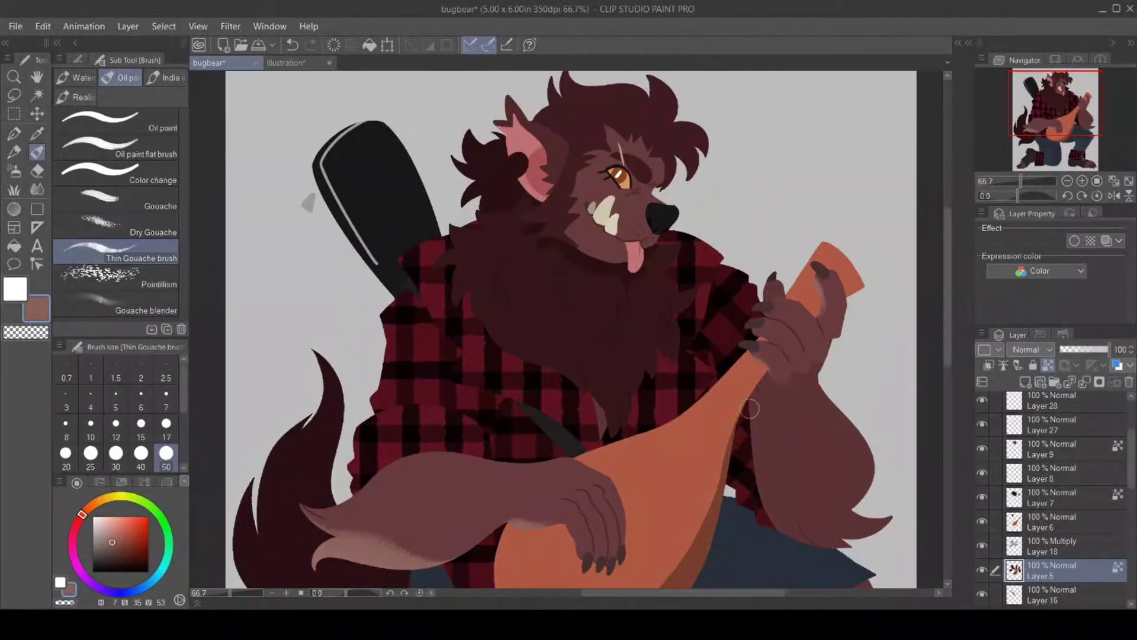
mouse_move(749, 408)
mouse_down()
mouse_move(761, 368)
mouse_move(752, 462)
mouse_move(756, 379)
mouse_move(769, 500)
mouse_move(753, 374)
mouse_move(747, 433)
mouse_move(761, 511)
mouse_move(759, 495)
mouse_move(866, 555)
mouse_move(840, 555)
mouse_move(755, 481)
mouse_move(792, 527)
mouse_move(763, 459)
mouse_move(761, 369)
mouse_move(787, 497)
mouse_move(756, 417)
mouse_move(789, 496)
mouse_move(767, 505)
mouse_up()
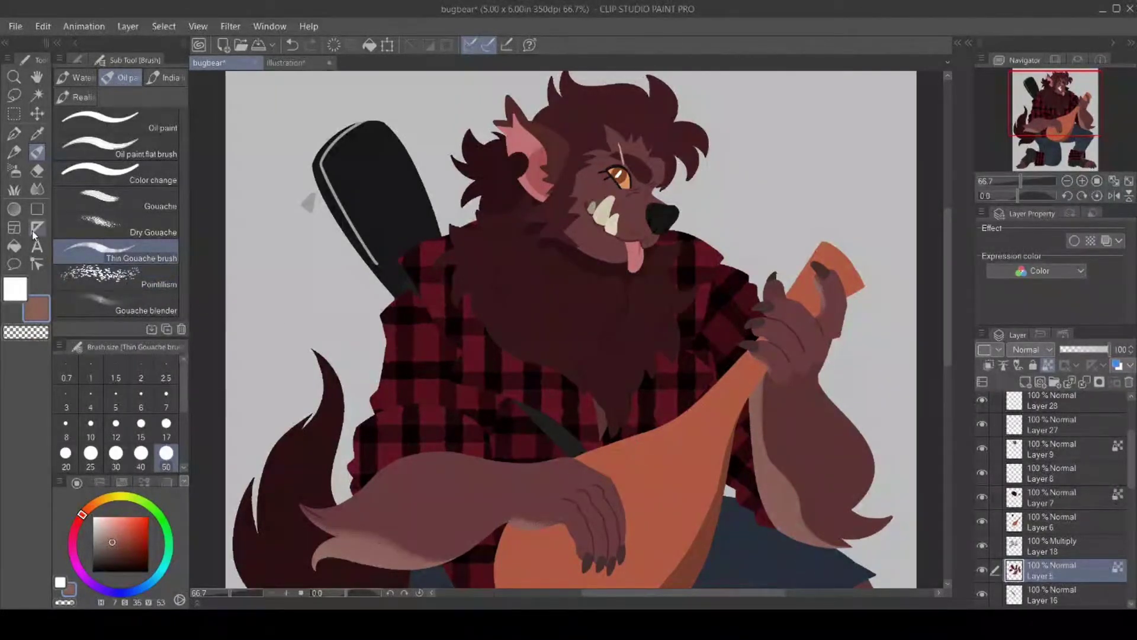
Blend the edge of the inner forearm's light strip and lighten the digit behind the neck with the Dry Gouache brush on Layer 5.
click(116, 225)
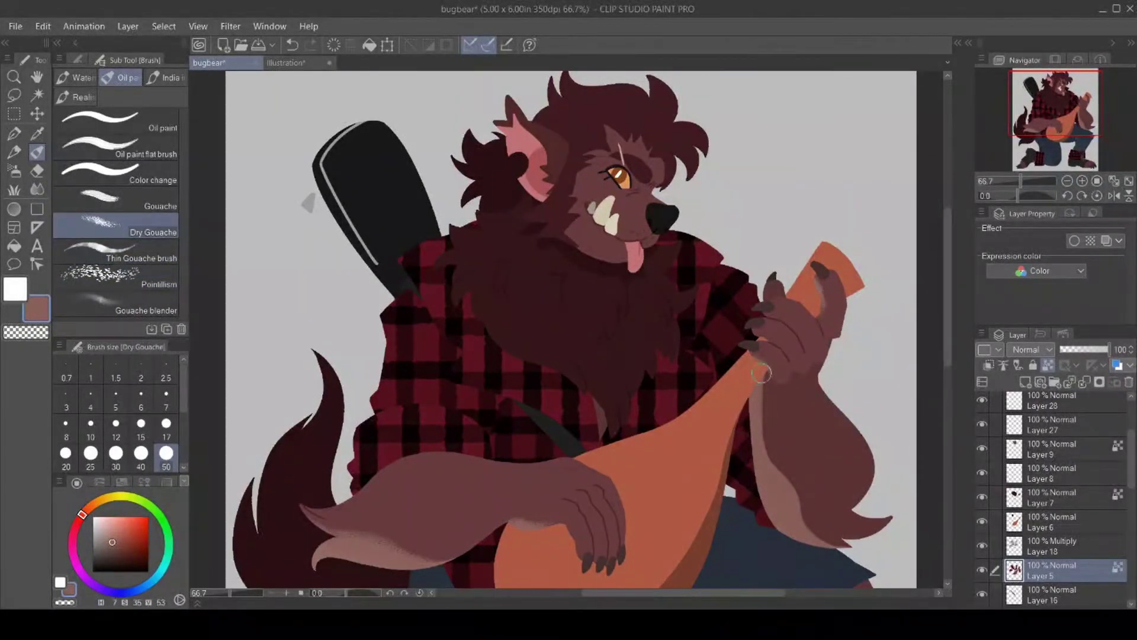
mouse_move(762, 373)
mouse_down()
mouse_move(771, 472)
mouse_move(758, 379)
mouse_move(777, 461)
mouse_move(757, 416)
mouse_move(799, 504)
mouse_move(762, 446)
mouse_move(792, 532)
mouse_move(759, 457)
mouse_move(798, 537)
mouse_move(781, 485)
mouse_up()
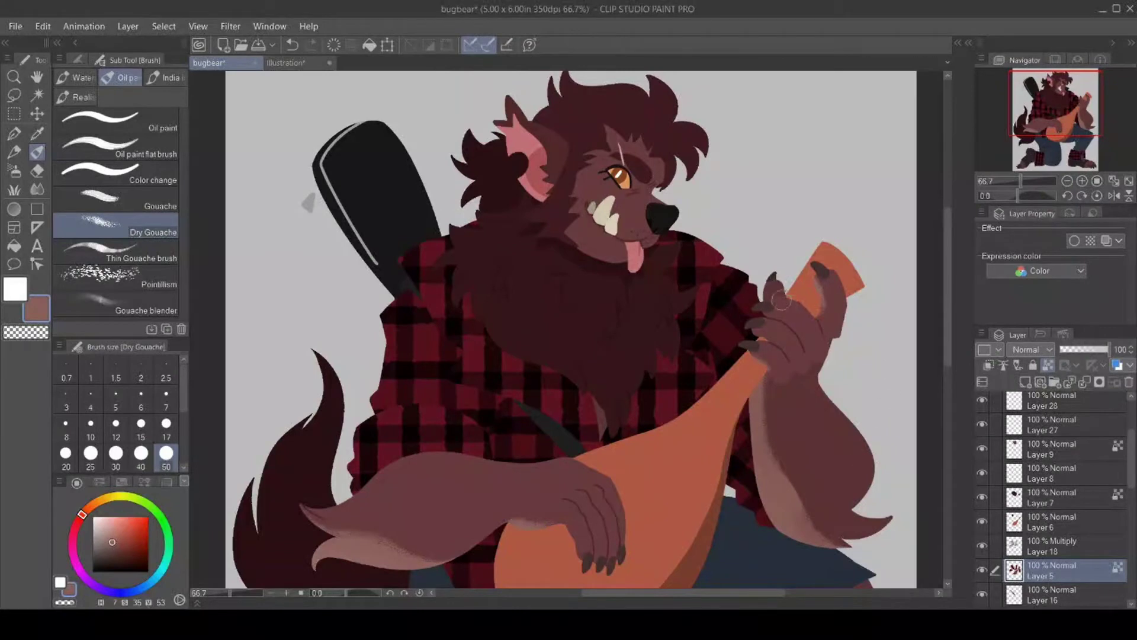
drag(781, 301, 775, 290)
Trim the inner edge of the forearm holding the neck on Layer 5, using the Textured pen with transparent colour at size 8.
click(25, 331)
click(13, 133)
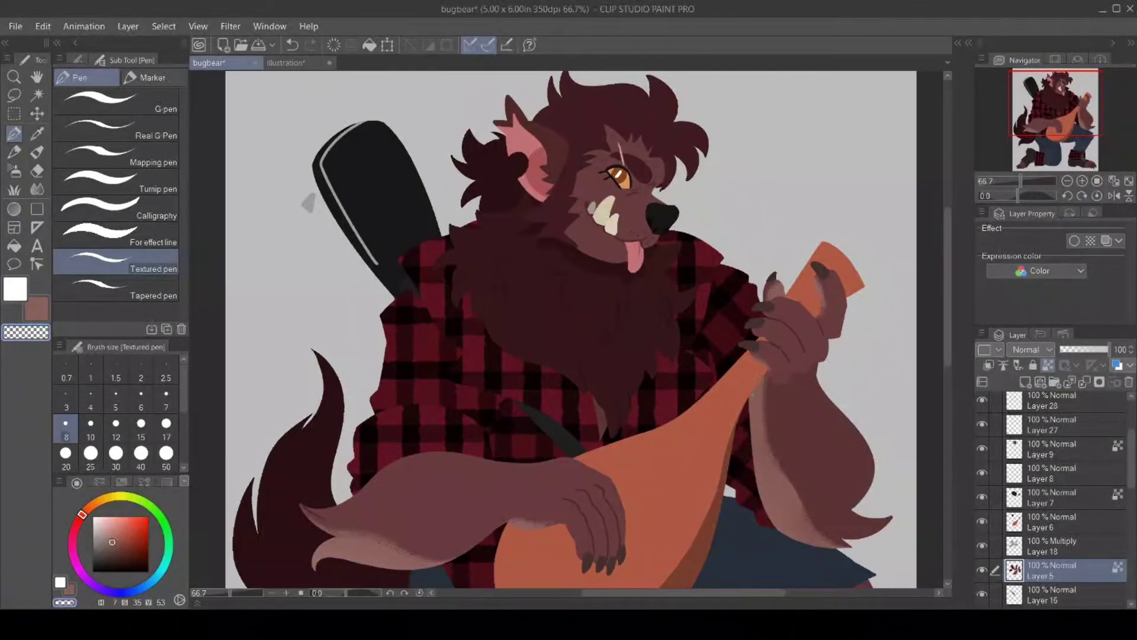
drag(753, 395, 747, 448)
drag(748, 410, 751, 390)
drag(753, 430, 751, 390)
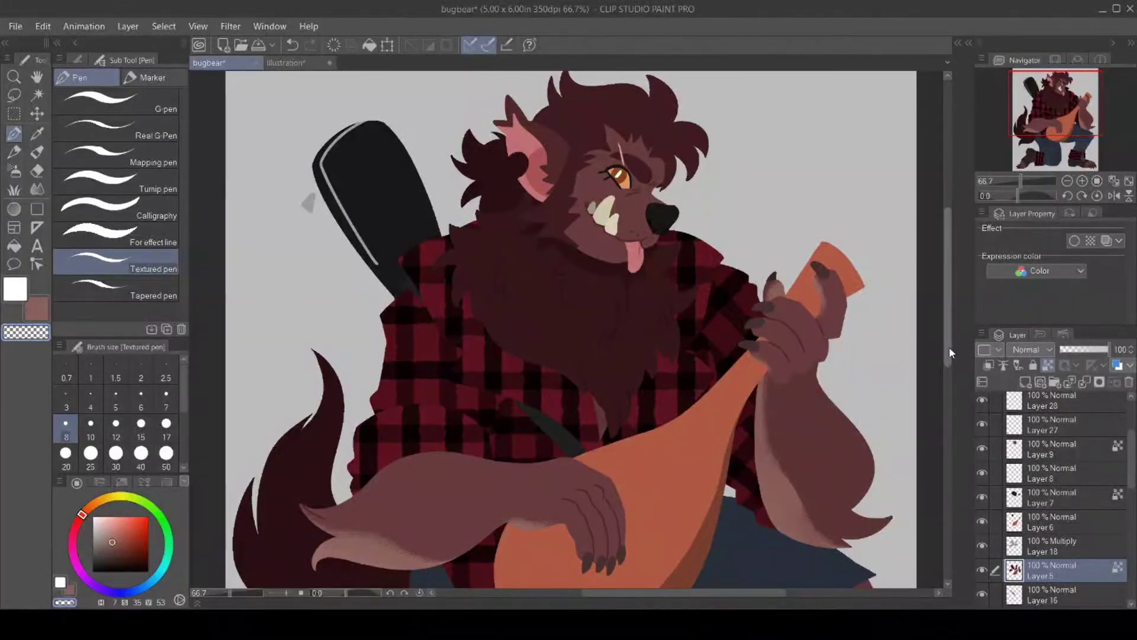
Draw near-black seam, sole and tongue outlines (hue 0, saturation 17, value 9) on both boots with the Textured pen on Layers 13 and 15.
scroll(948, 346, down, 1)
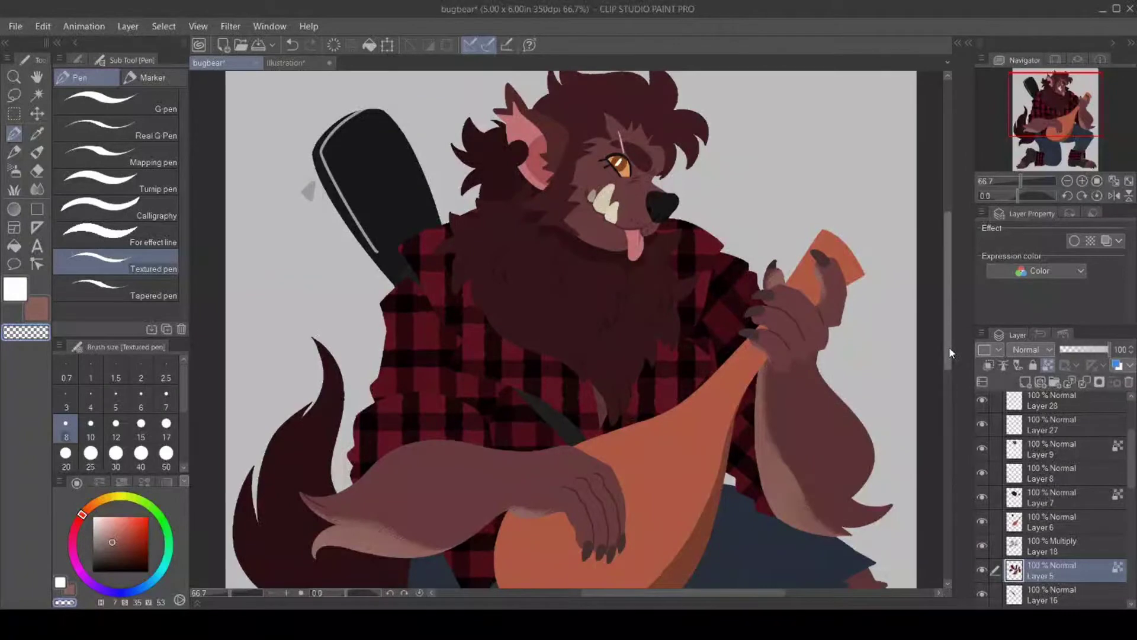
drag(948, 346, 936, 448)
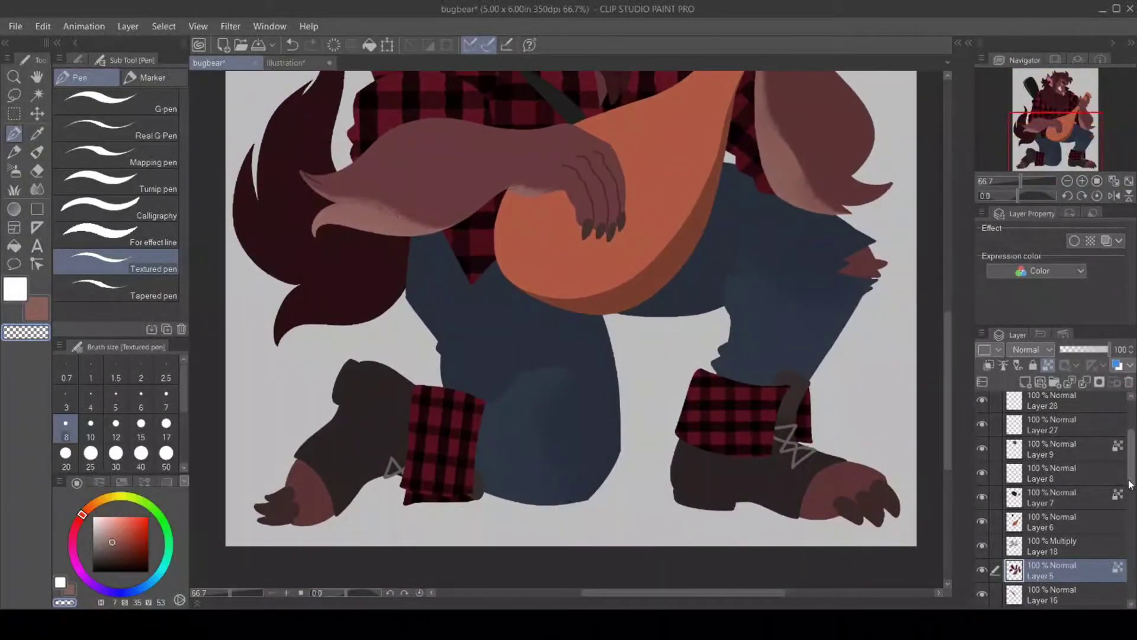
drag(1129, 483, 1129, 569)
click(982, 591)
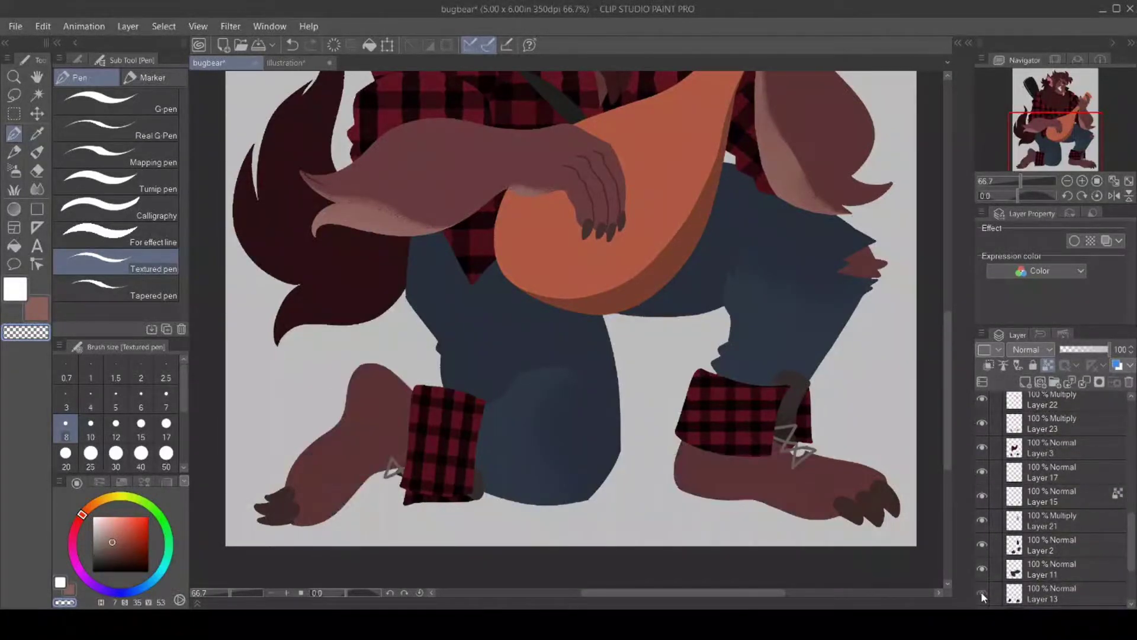
click(982, 591)
click(1058, 594)
key(i)
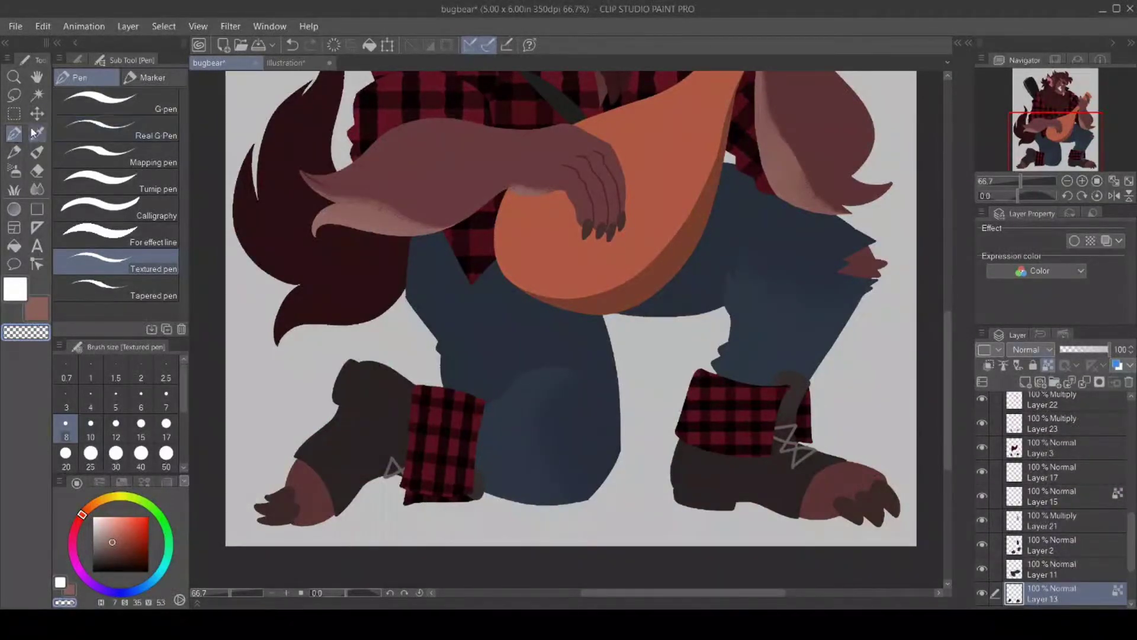
click(376, 421)
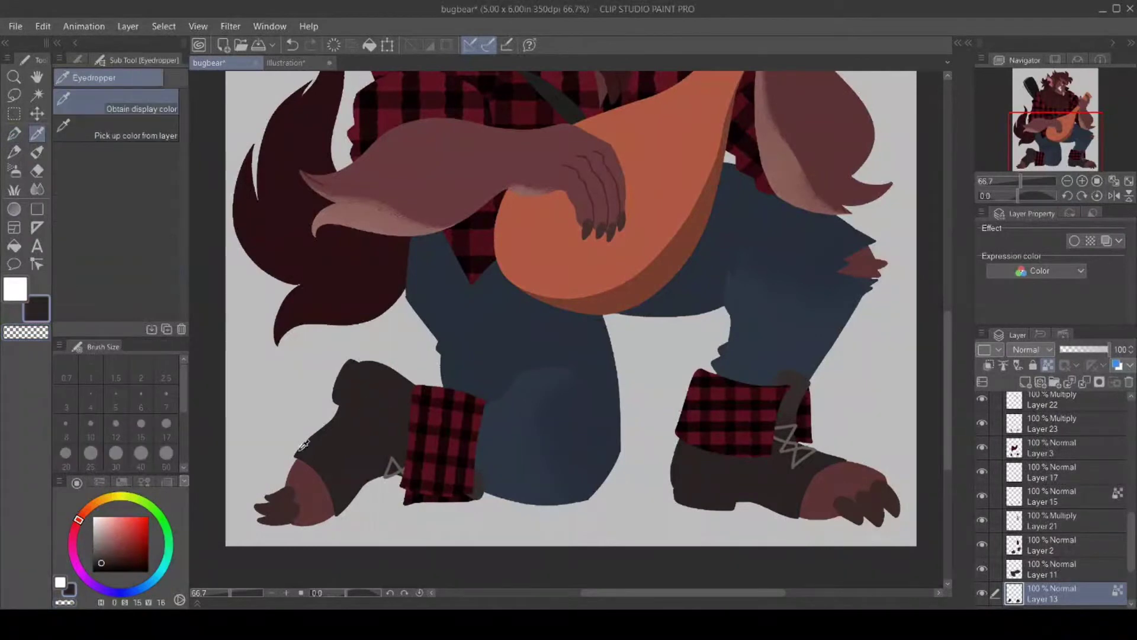
click(102, 566)
click(15, 133)
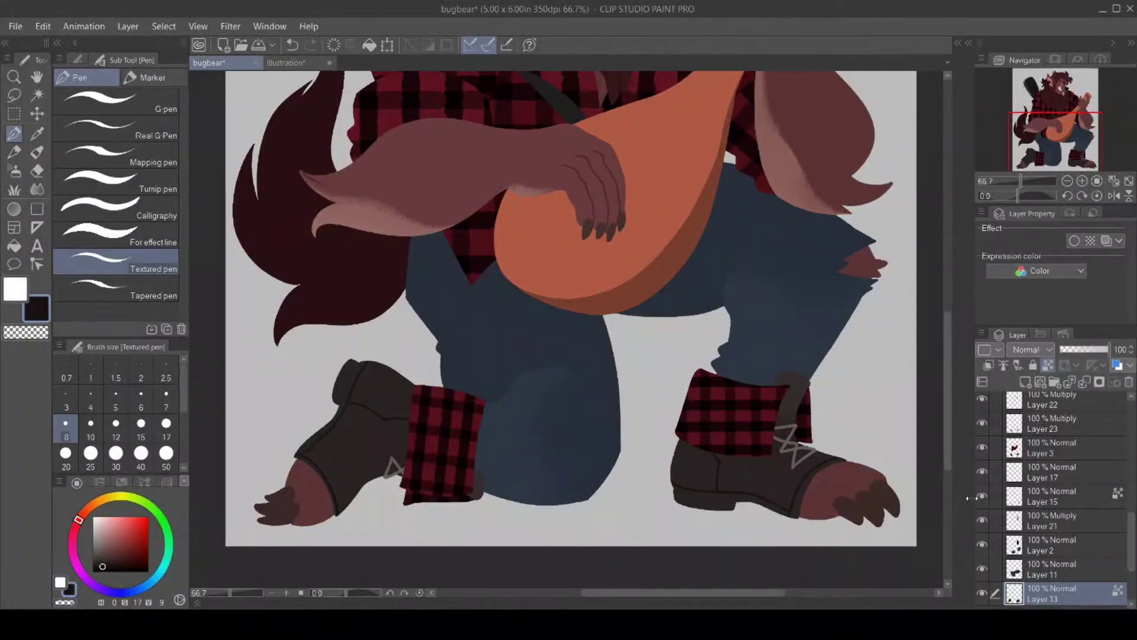
click(1034, 495)
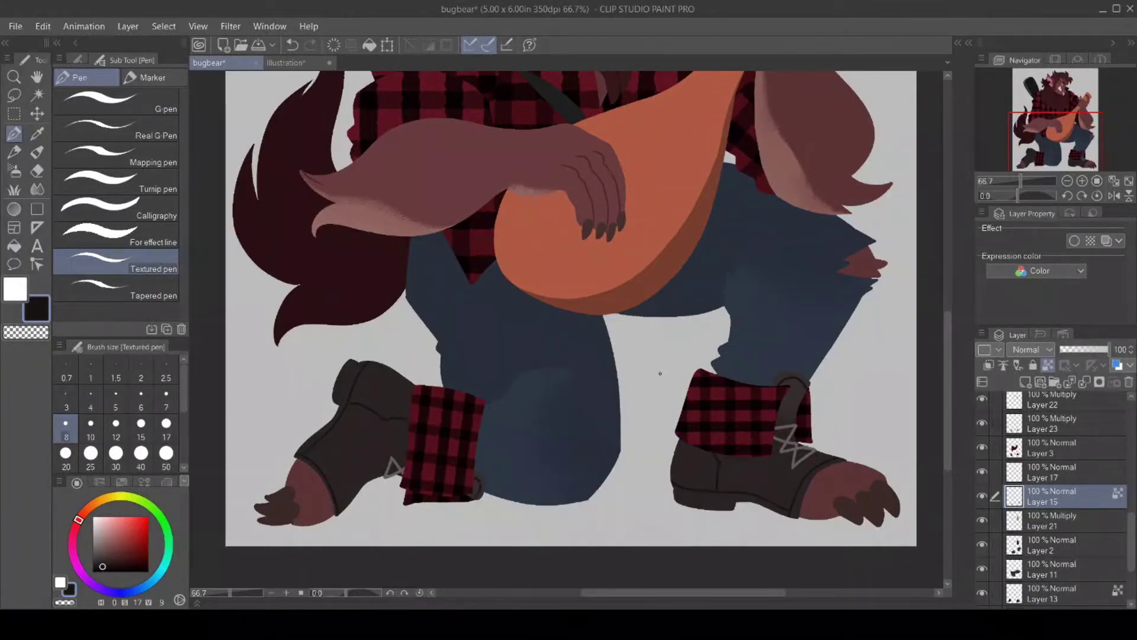
click(1058, 588)
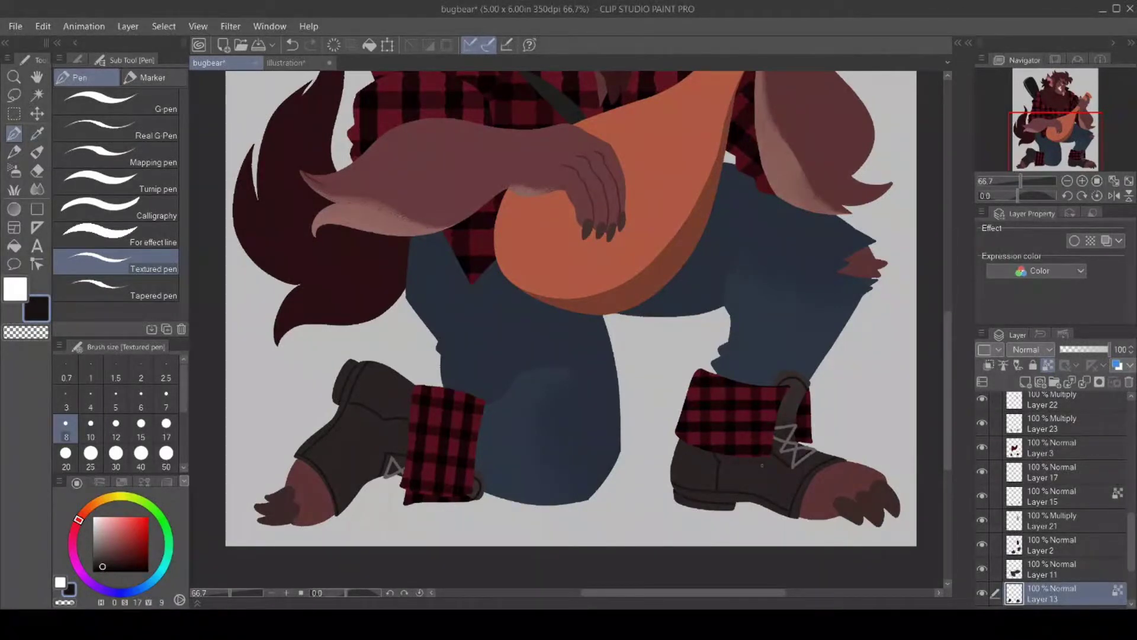
Draw toe lines on both feet on Layer 12 with the Textured pen in dark reddish brown (hue 355, saturation 51, value 31).
click(16, 292)
click(37, 133)
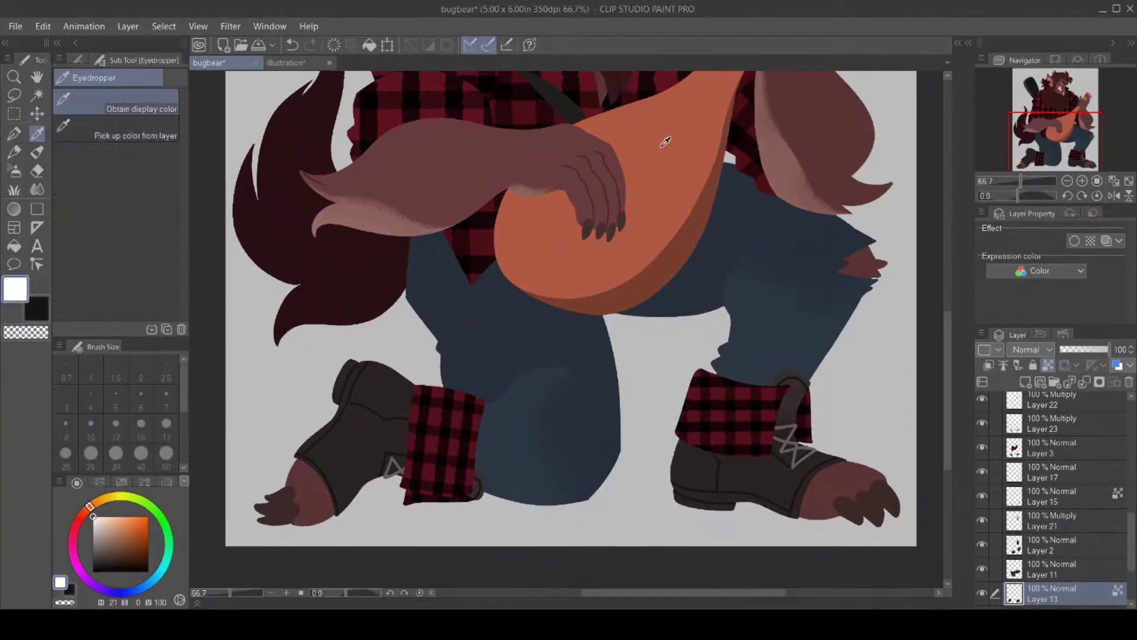
drag(946, 336, 948, 225)
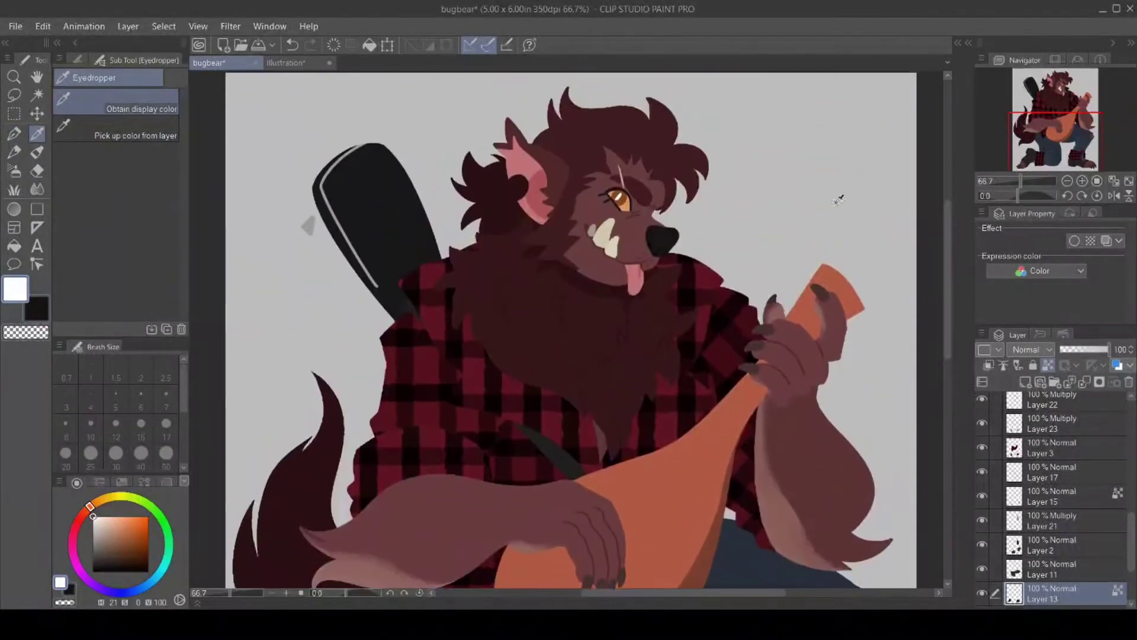
click(550, 158)
drag(946, 312, 1100, 531)
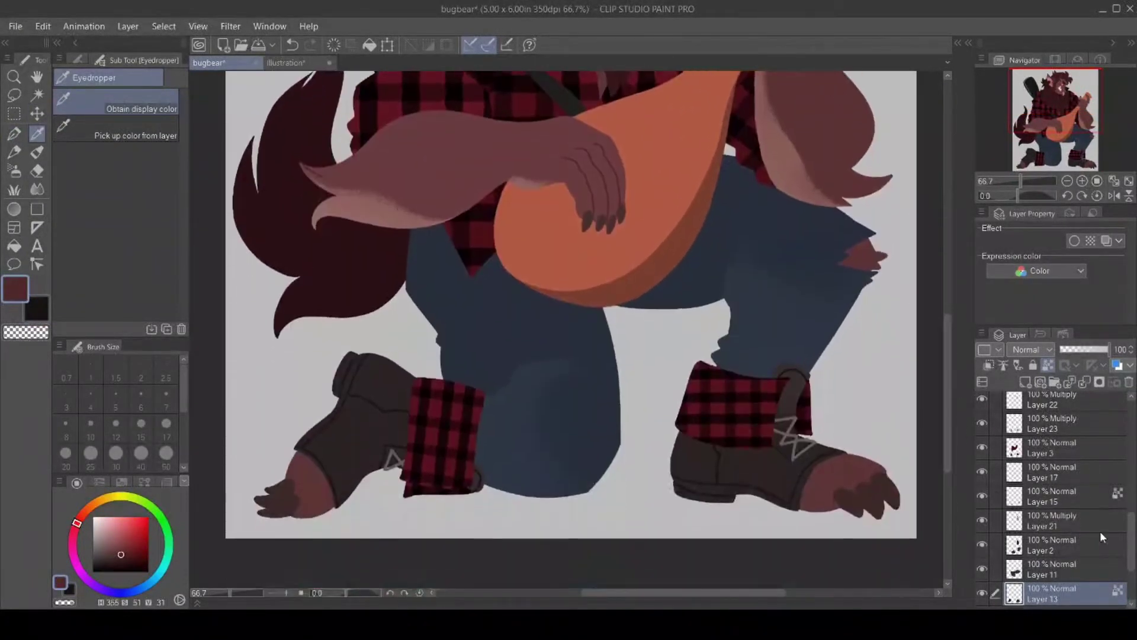
scroll(1132, 594, down, 2)
click(1052, 525)
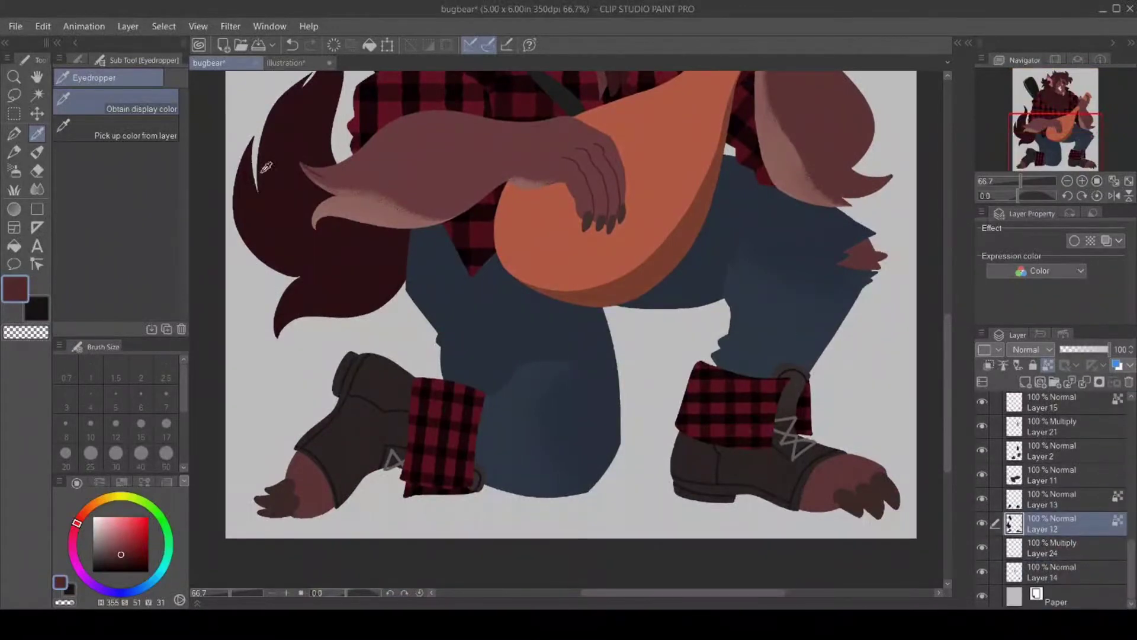
click(14, 133)
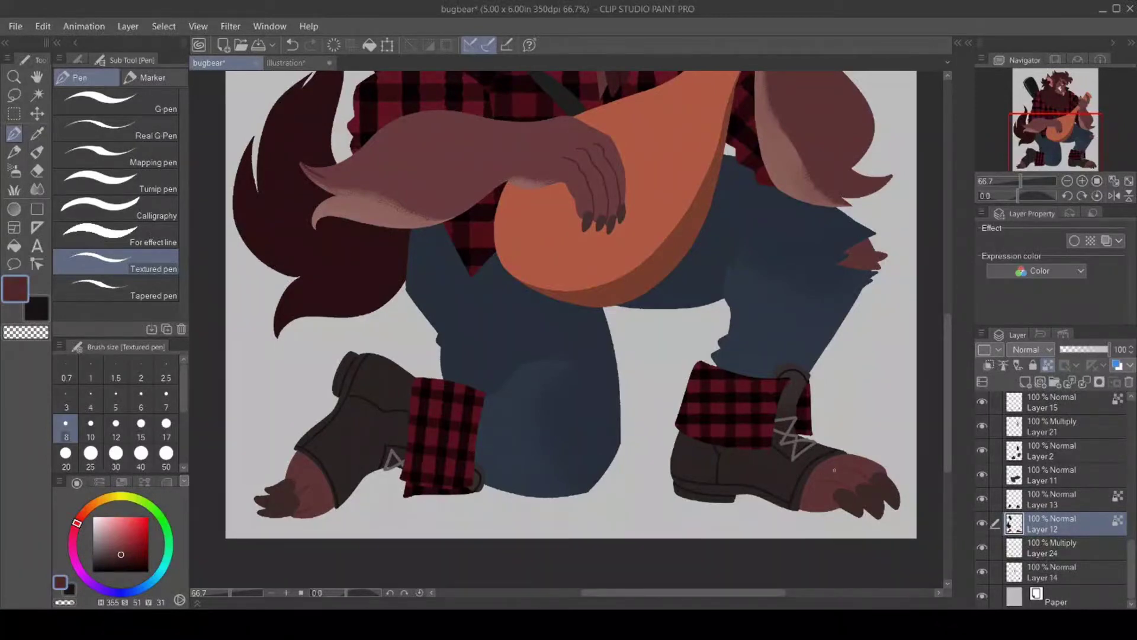
Lighten the edges of both feet with the Thin Gouache brush at size 50 in the forearm's light brown (hue 8, saturation 35, value 53).
click(36, 133)
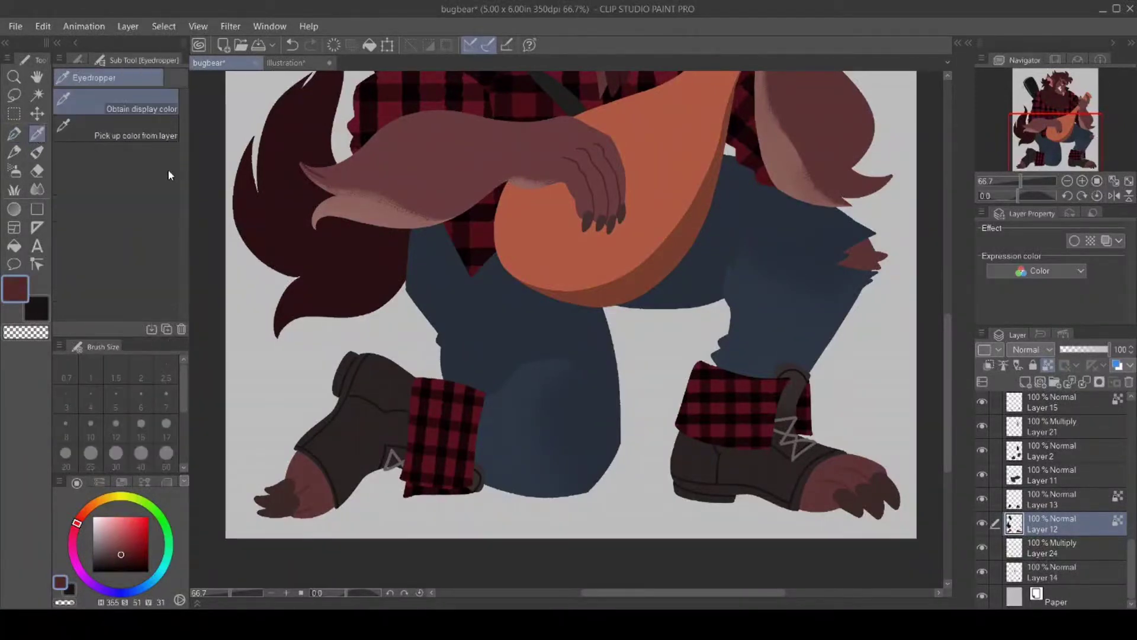
click(773, 155)
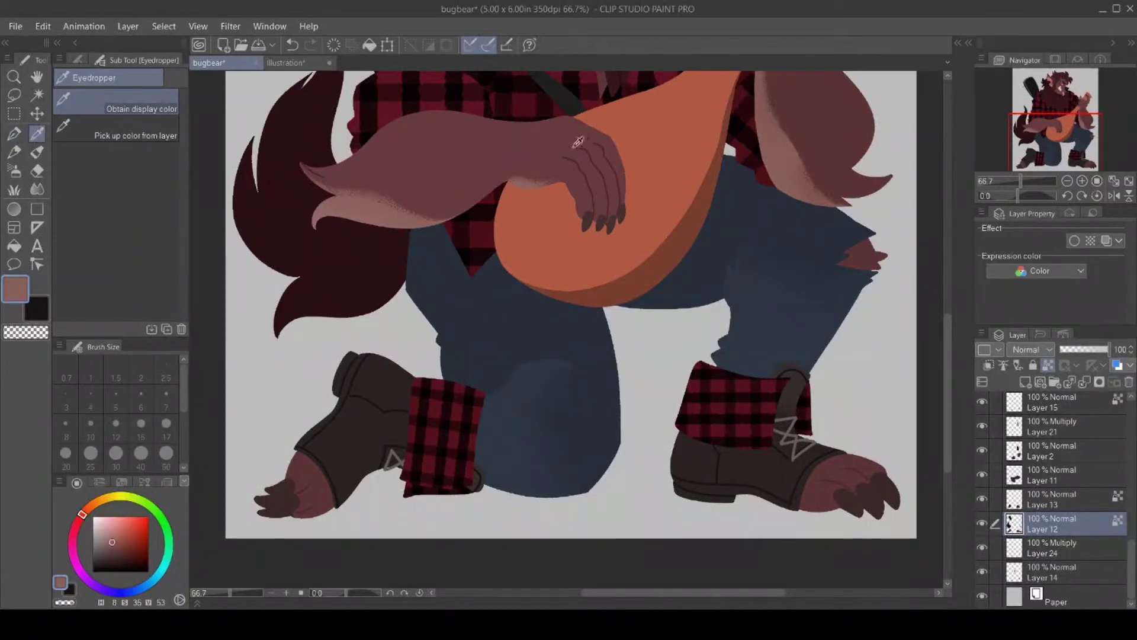
click(36, 152)
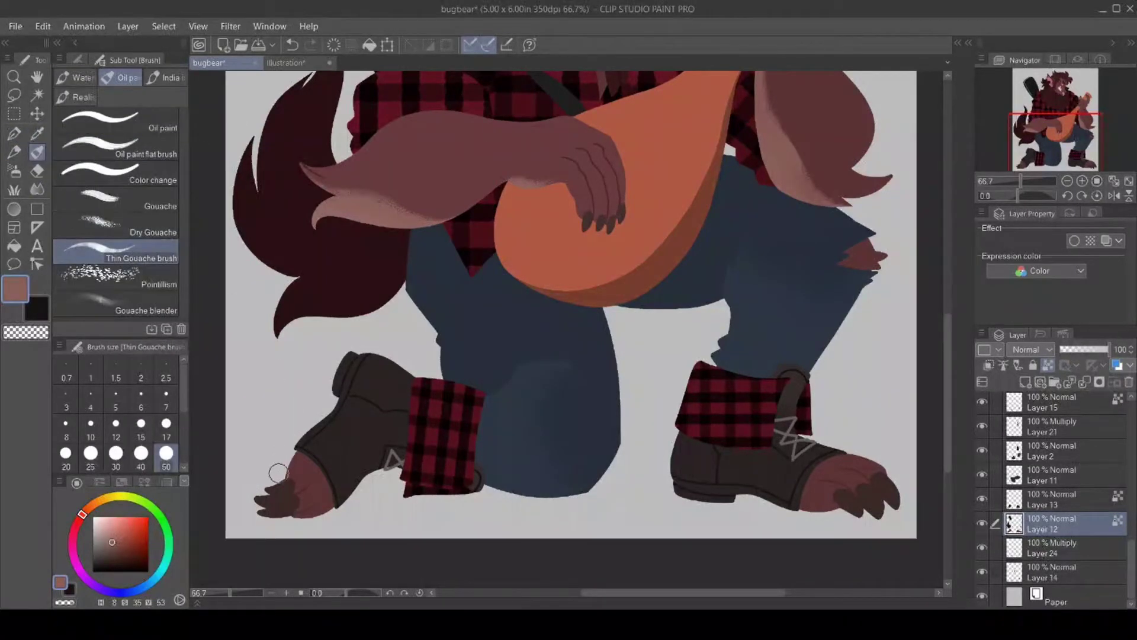
mouse_move(279, 472)
mouse_down()
mouse_move(287, 459)
mouse_move(274, 472)
mouse_move(296, 468)
mouse_up()
drag(782, 507, 836, 512)
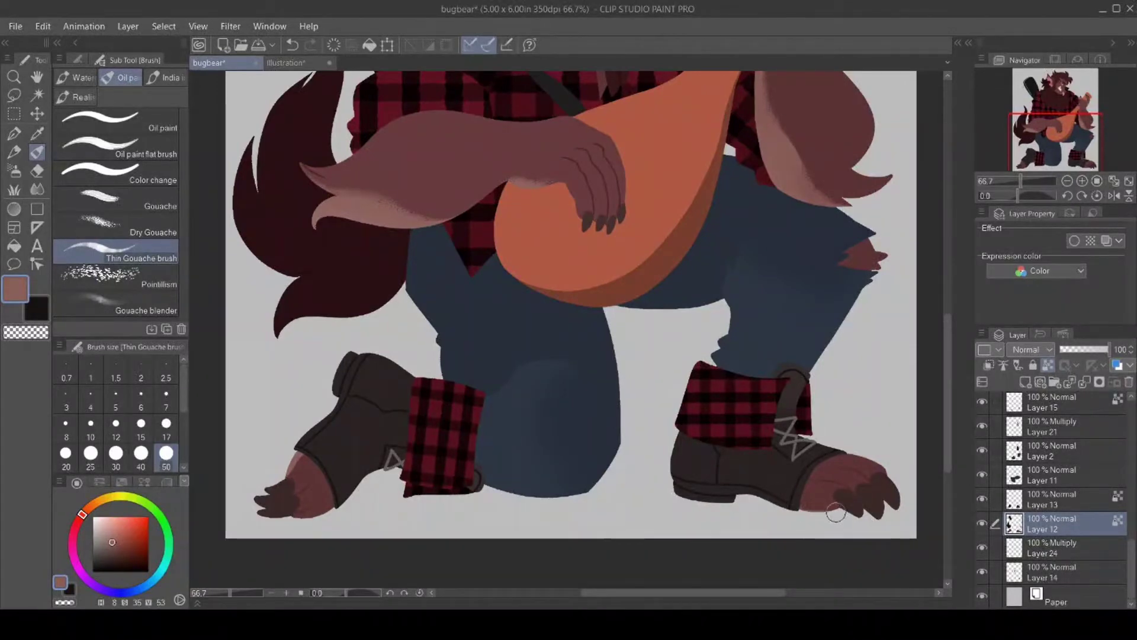
Soften the light brown edges on both feet with the Dry Gouache brush at size 50.
click(109, 228)
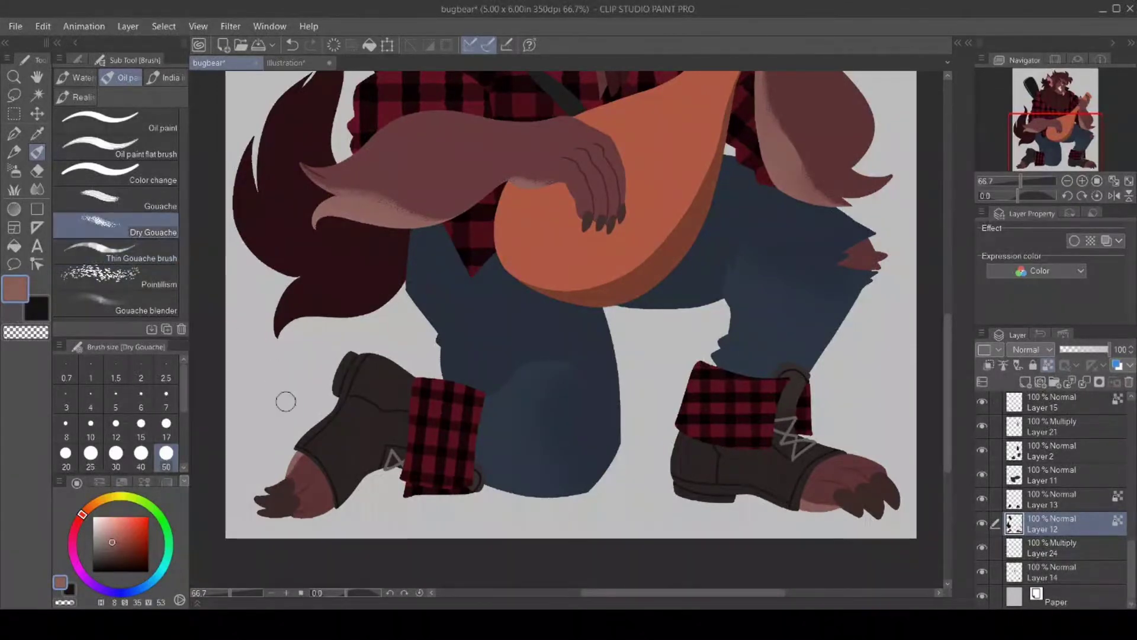
drag(287, 467, 287, 468)
drag(764, 495, 842, 520)
Outline the toe claws on both feet with the Textured pen in a darker brown (hue 0, saturation 32, value 15).
key(i)
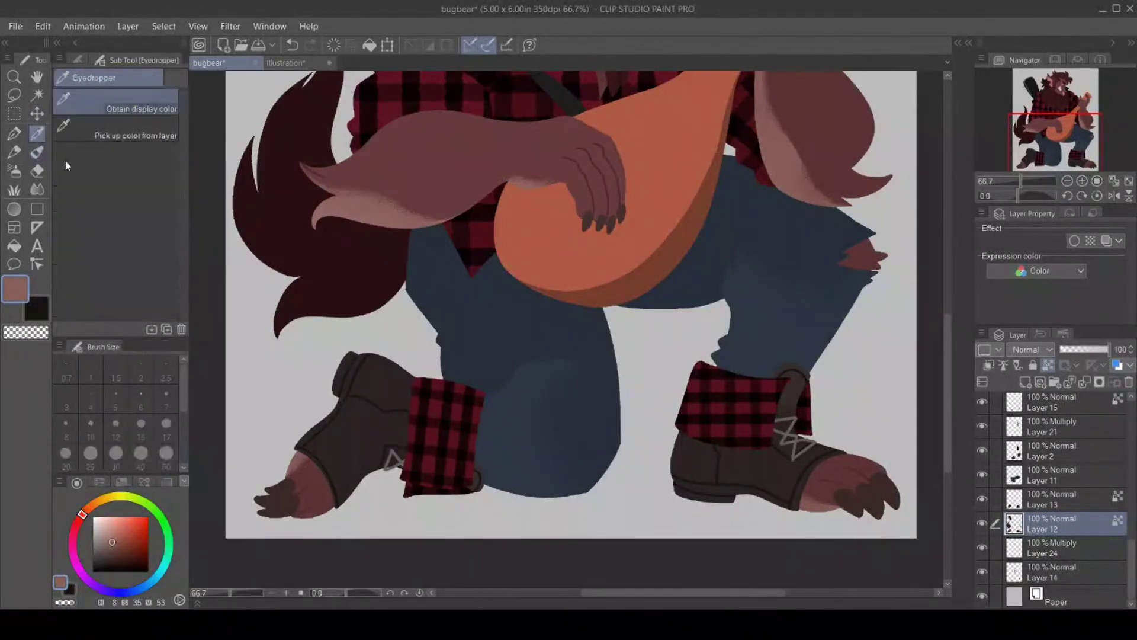
click(290, 485)
click(110, 563)
key(p)
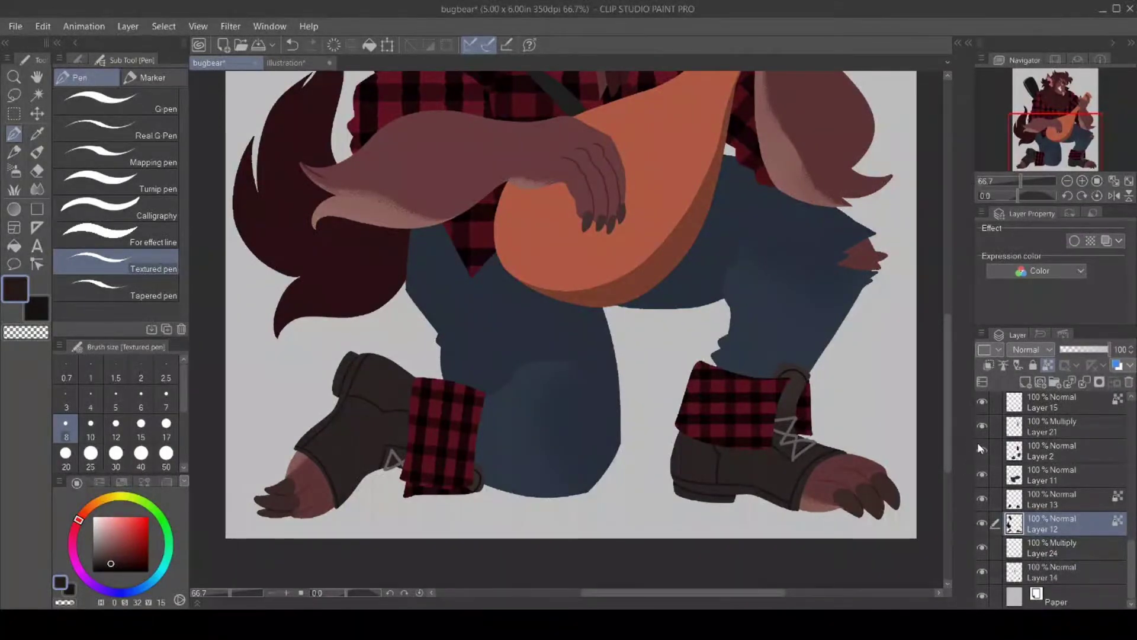
Paint greyish-blue highlights (hue 216, saturation 23, value 31) on both thighs of the jeans on Layer 11 with Dry Gouache at size 100.
click(1048, 474)
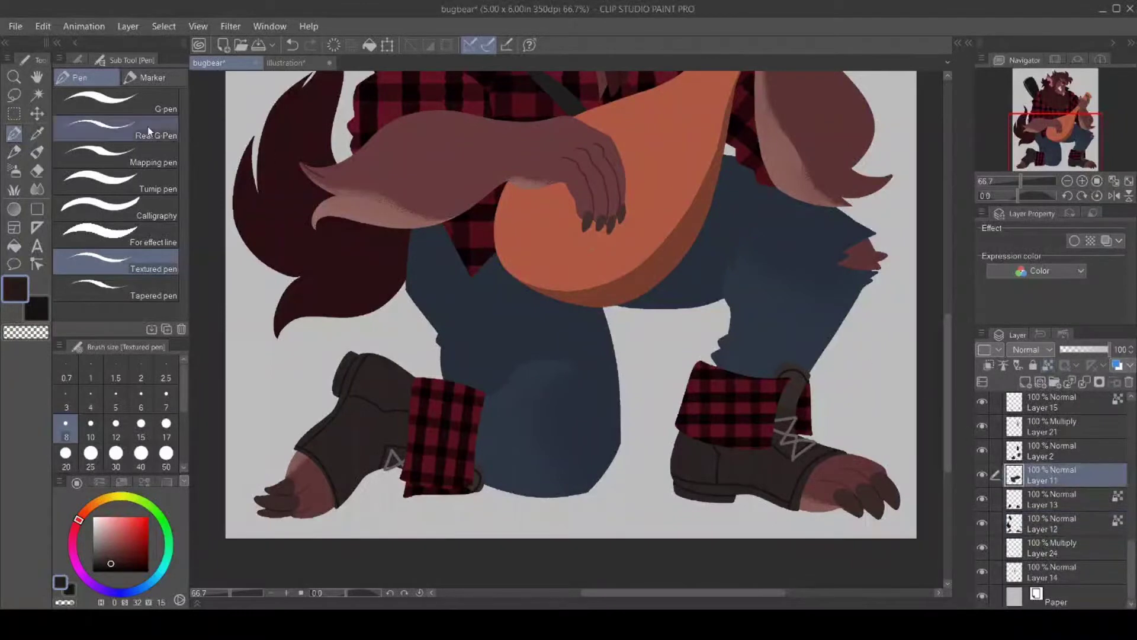
click(37, 133)
click(453, 290)
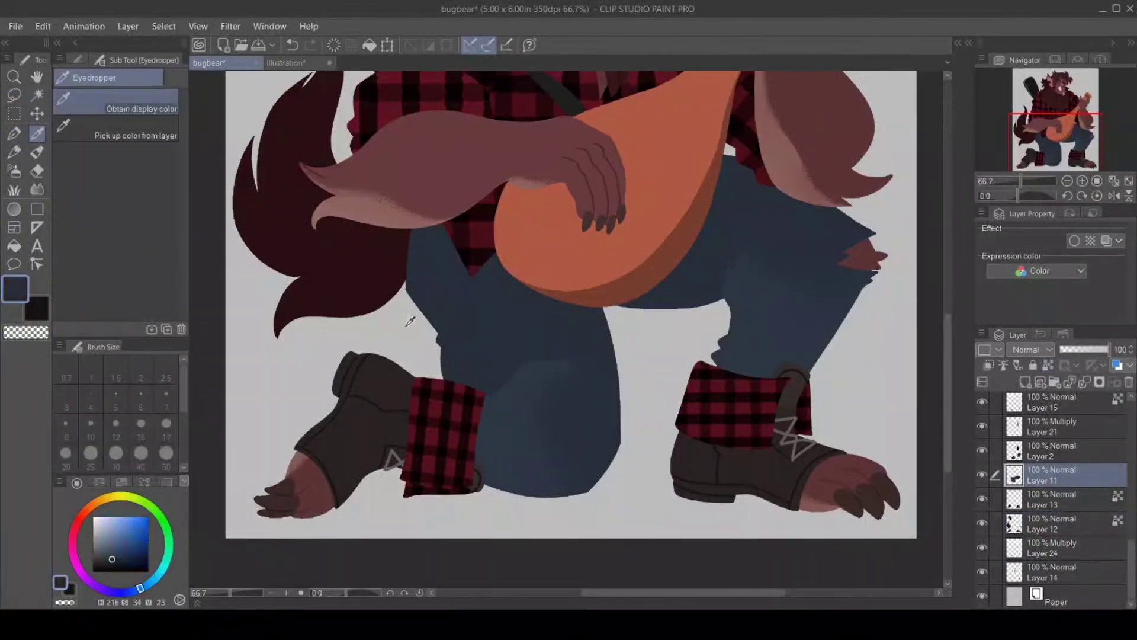
click(106, 553)
click(37, 151)
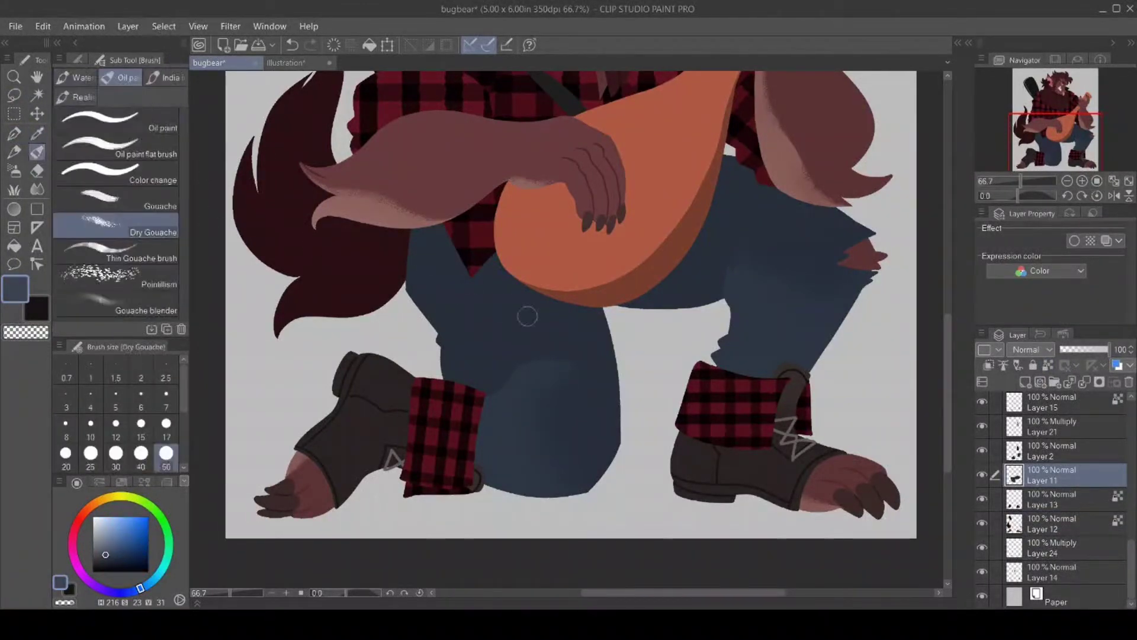
scroll(132, 462, down, 1)
click(141, 453)
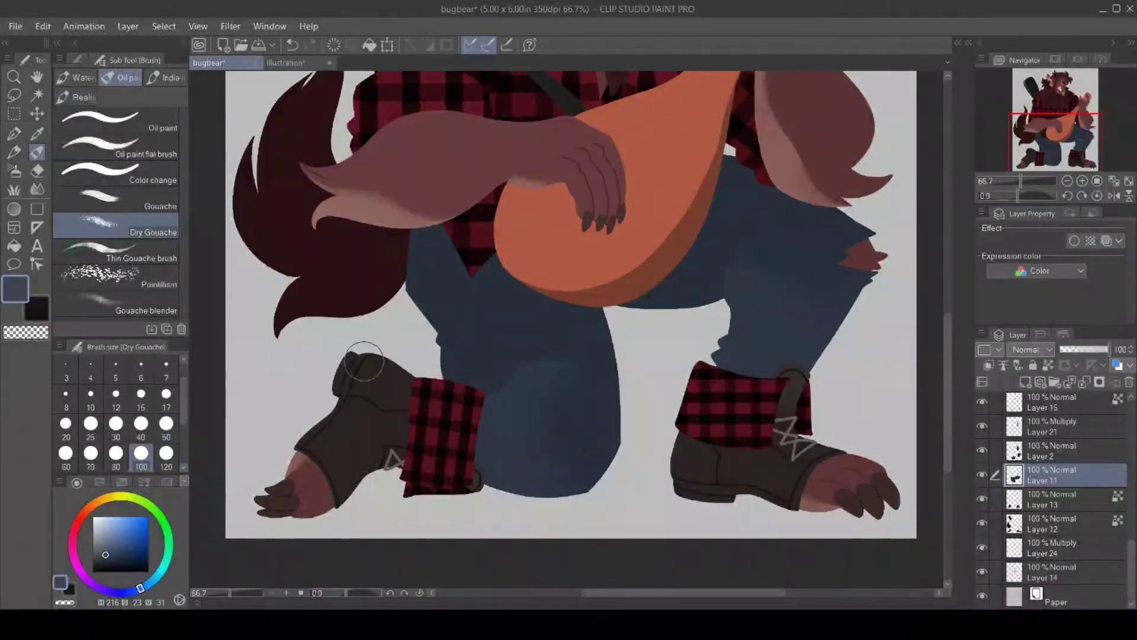
mouse_move(564, 342)
mouse_down()
mouse_move(529, 337)
mouse_move(509, 272)
mouse_move(507, 350)
mouse_up()
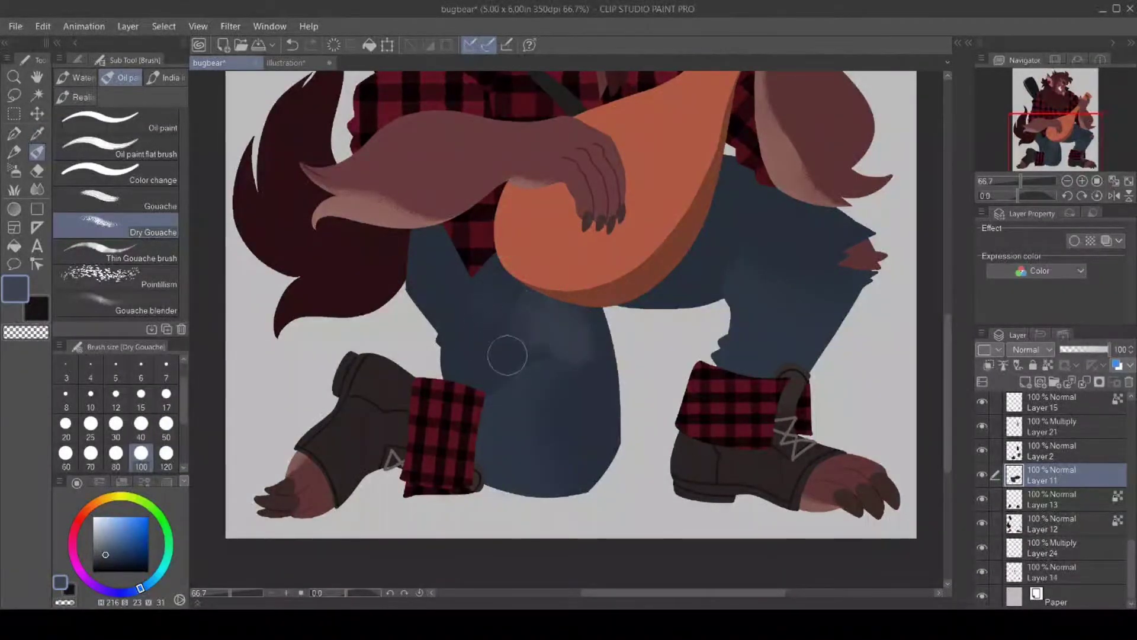
mouse_move(745, 206)
mouse_down()
mouse_move(739, 182)
mouse_move(735, 194)
mouse_move(746, 207)
mouse_move(760, 175)
mouse_move(794, 210)
mouse_up()
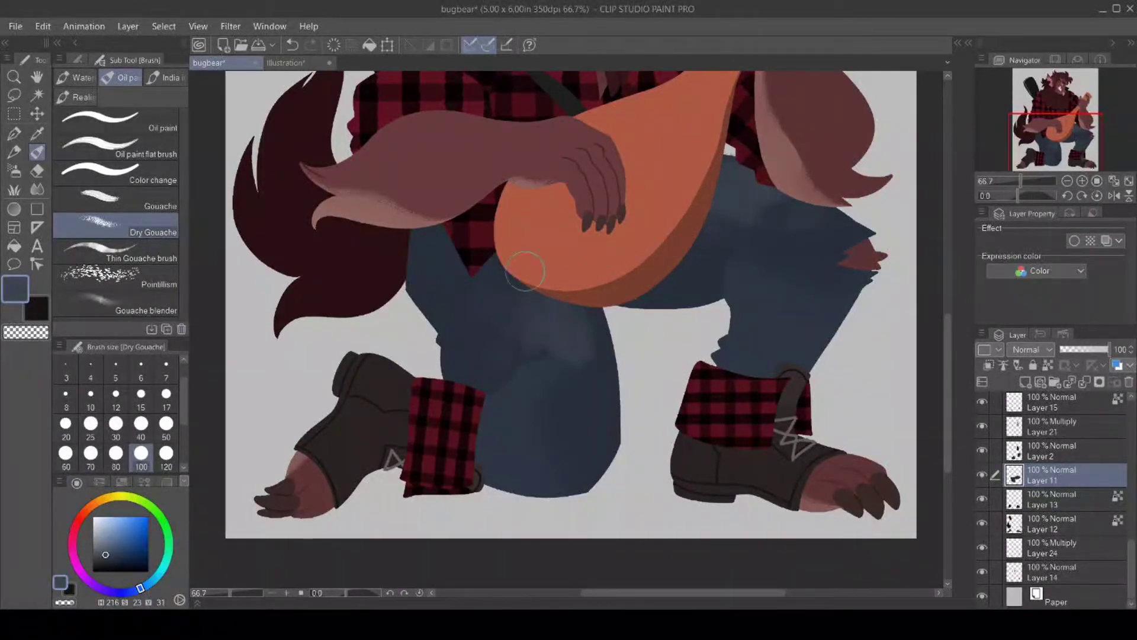
click(26, 331)
drag(525, 320, 538, 337)
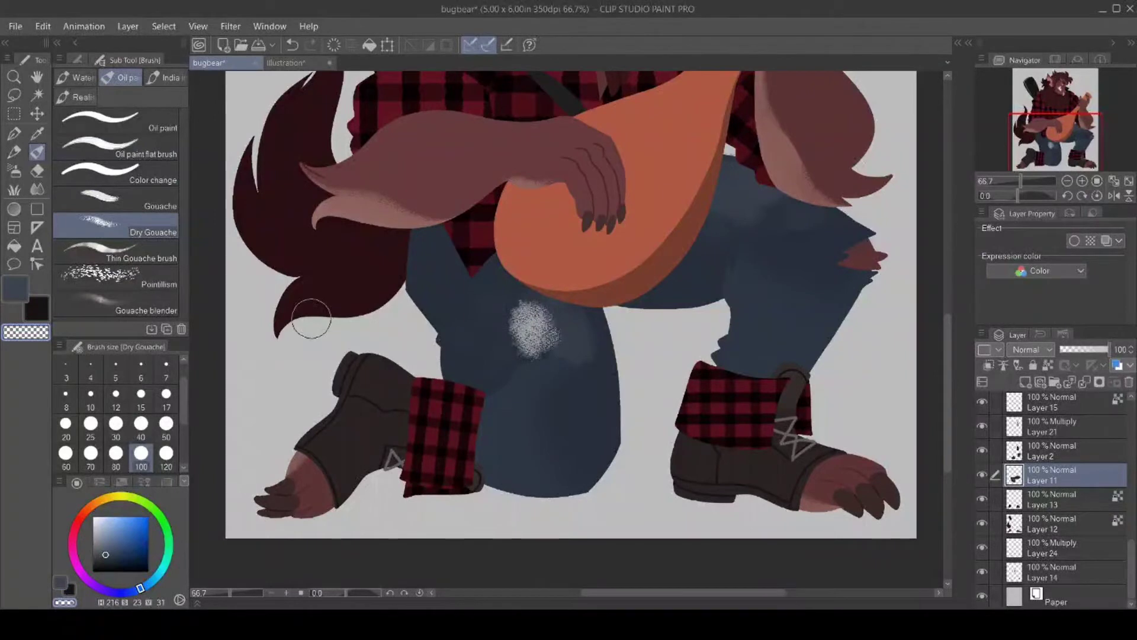
key(ctrl+z)
Blend the thigh highlights back into the jeans with the Dry Gouache brush in the darker blue (hue 216, saturation 34, value 23).
key(i)
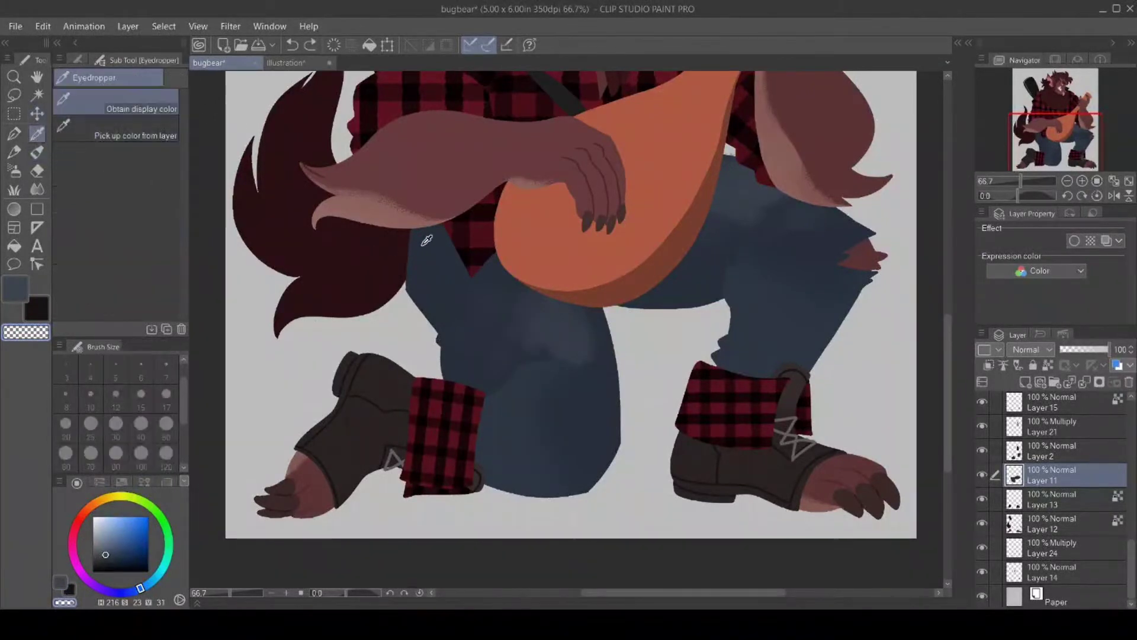
key(b)
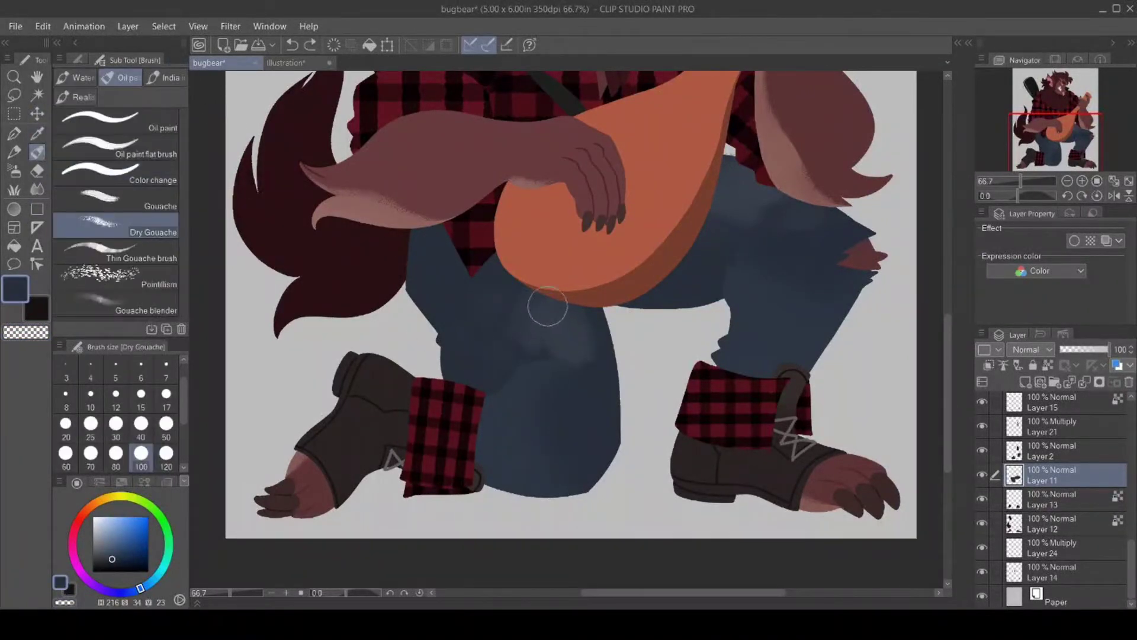
drag(542, 299, 592, 348)
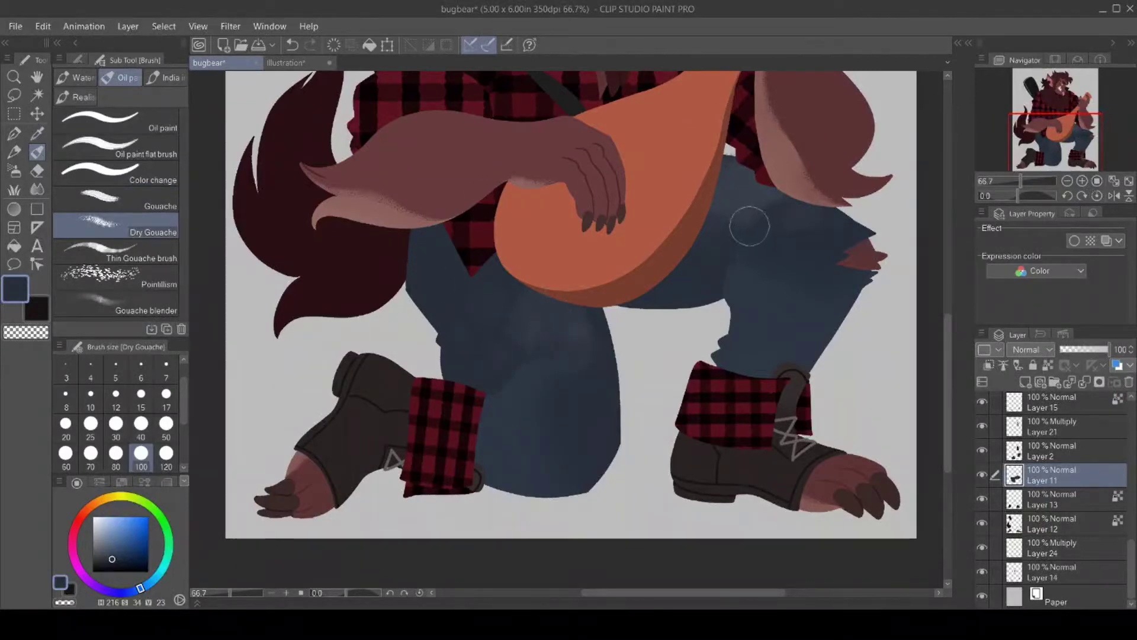
drag(750, 221, 716, 206)
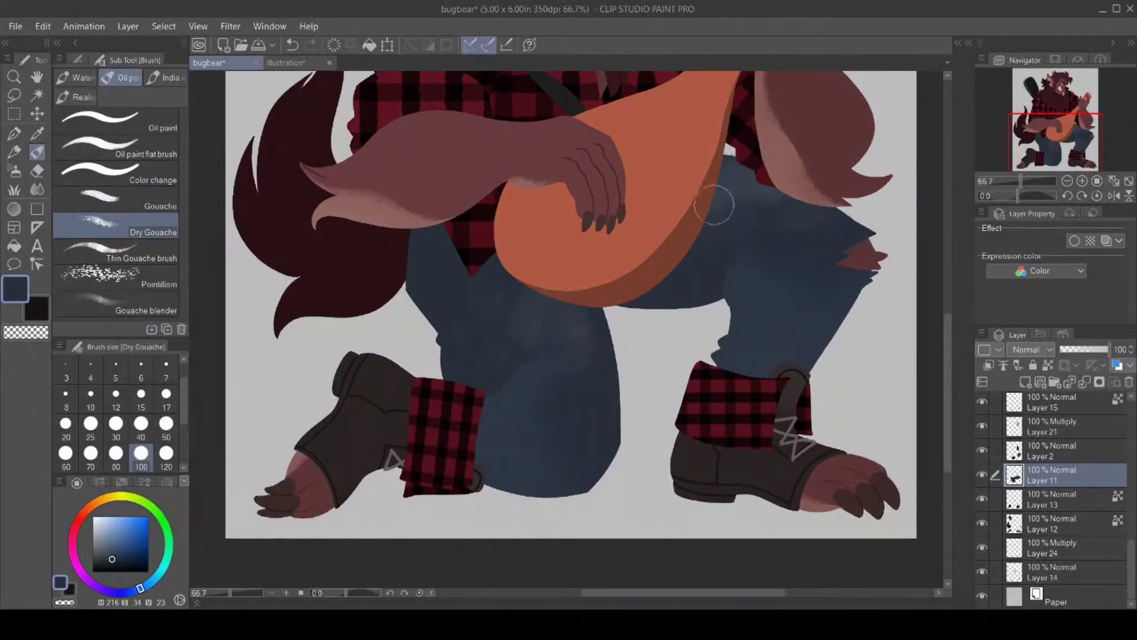
Lock transparent pixels on Layer 2 and paint greyish-blue highlights (hue 215, saturation 21, value 33) on both lower jean legs with Dry Gouache at size 100.
click(37, 133)
click(486, 443)
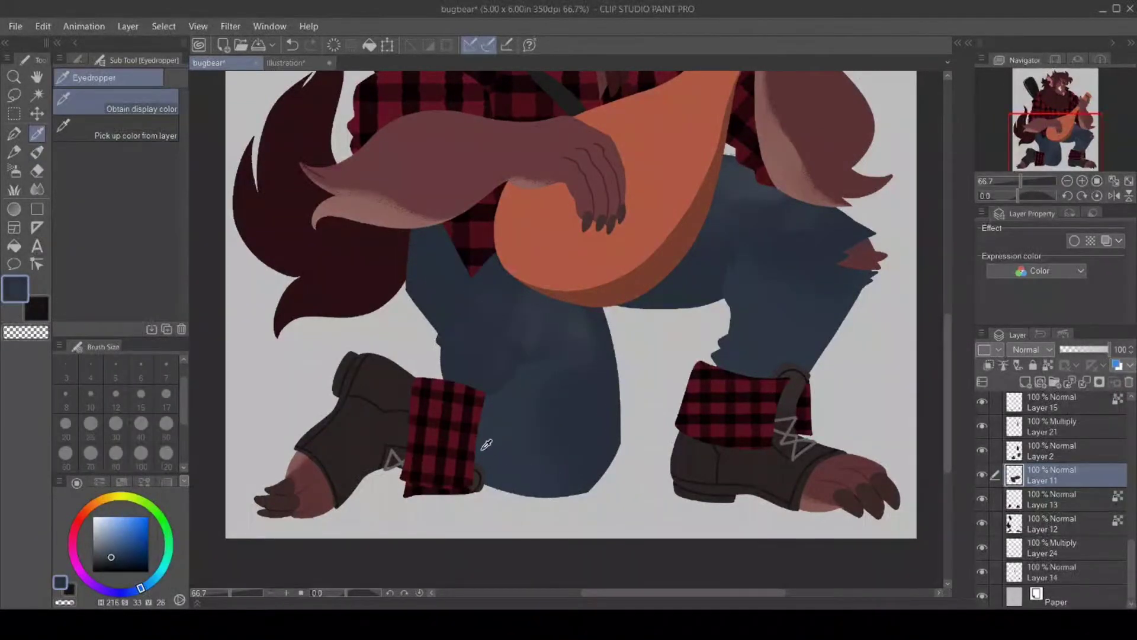
click(105, 555)
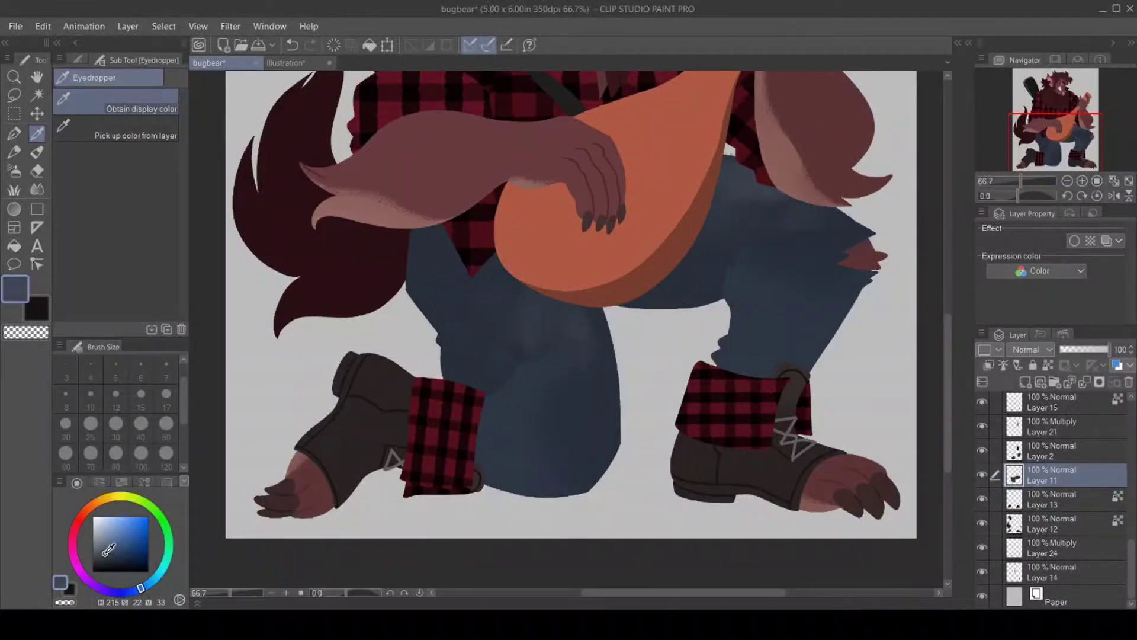
key(b)
click(1060, 451)
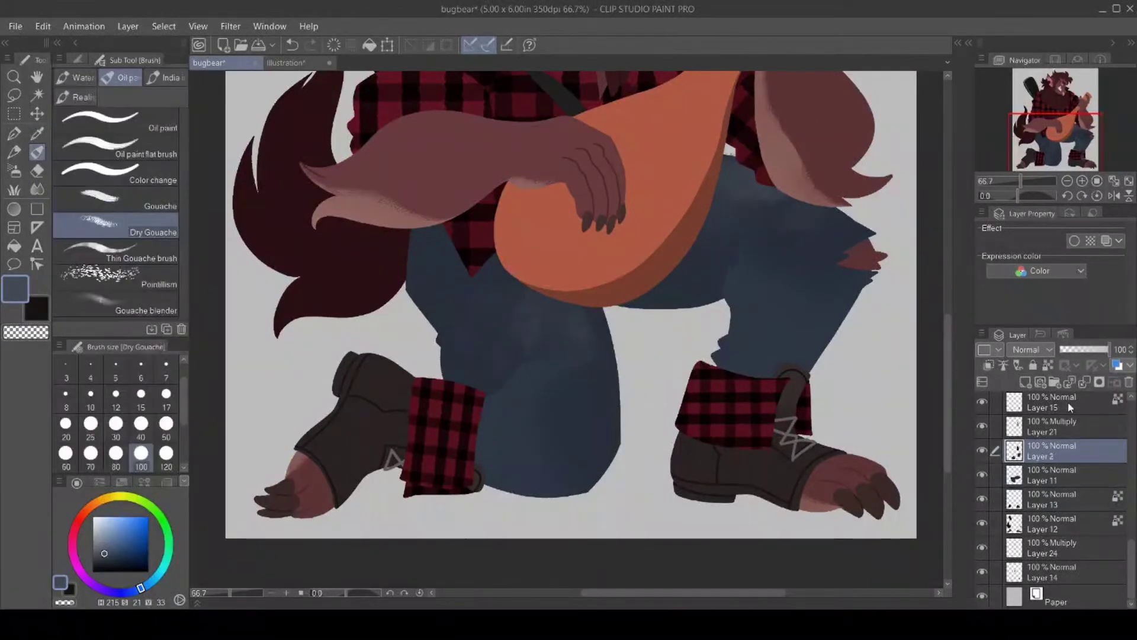
click(1048, 365)
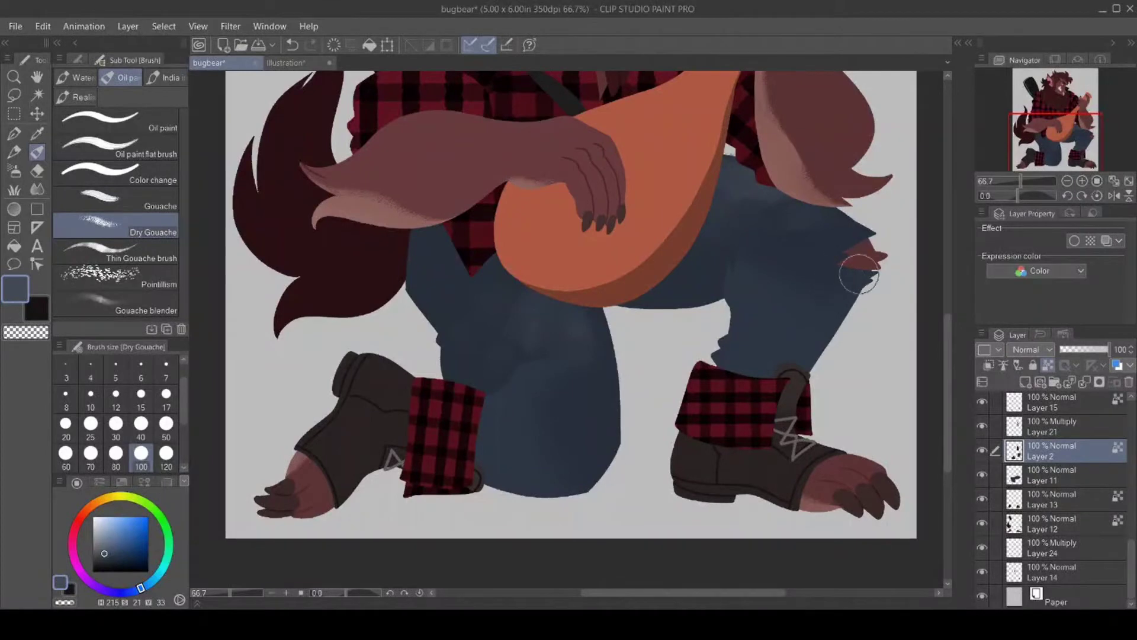
mouse_move(859, 274)
mouse_down()
mouse_move(823, 311)
mouse_move(835, 330)
mouse_move(818, 237)
mouse_move(850, 249)
mouse_move(854, 232)
mouse_move(817, 241)
mouse_move(807, 264)
mouse_up()
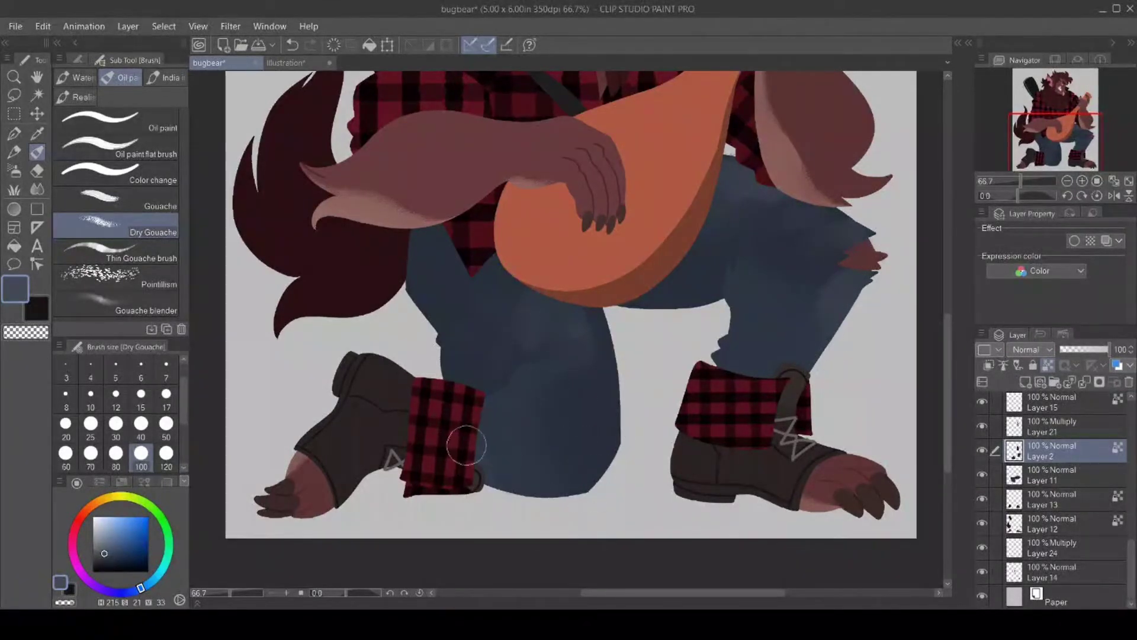
mouse_move(466, 445)
mouse_down()
mouse_move(553, 487)
mouse_move(613, 370)
mouse_up()
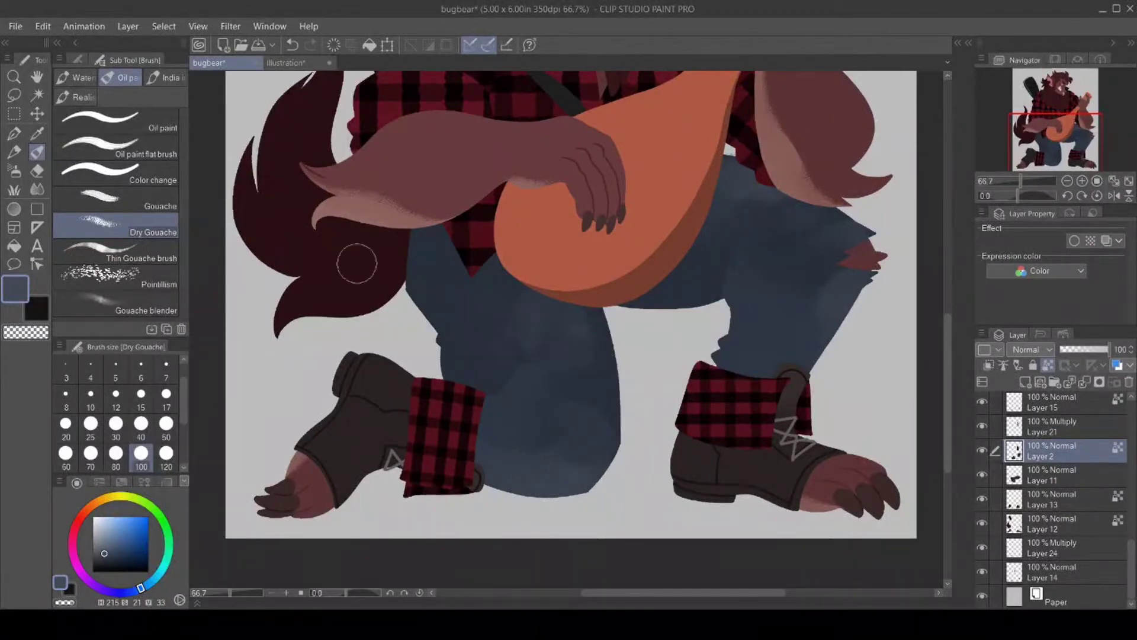
Blend the highlights on the kneeling lower leg into the jeans with Dry Gouache in the sampled darker blue (hue 215, saturation 33, value 26).
key(i)
click(492, 419)
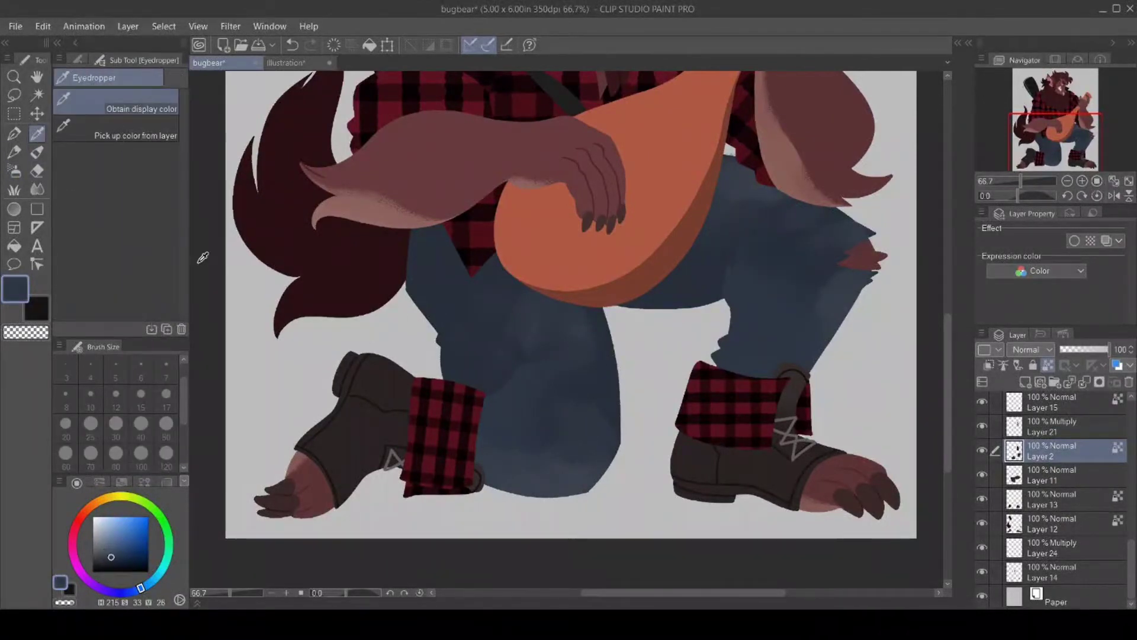
click(37, 153)
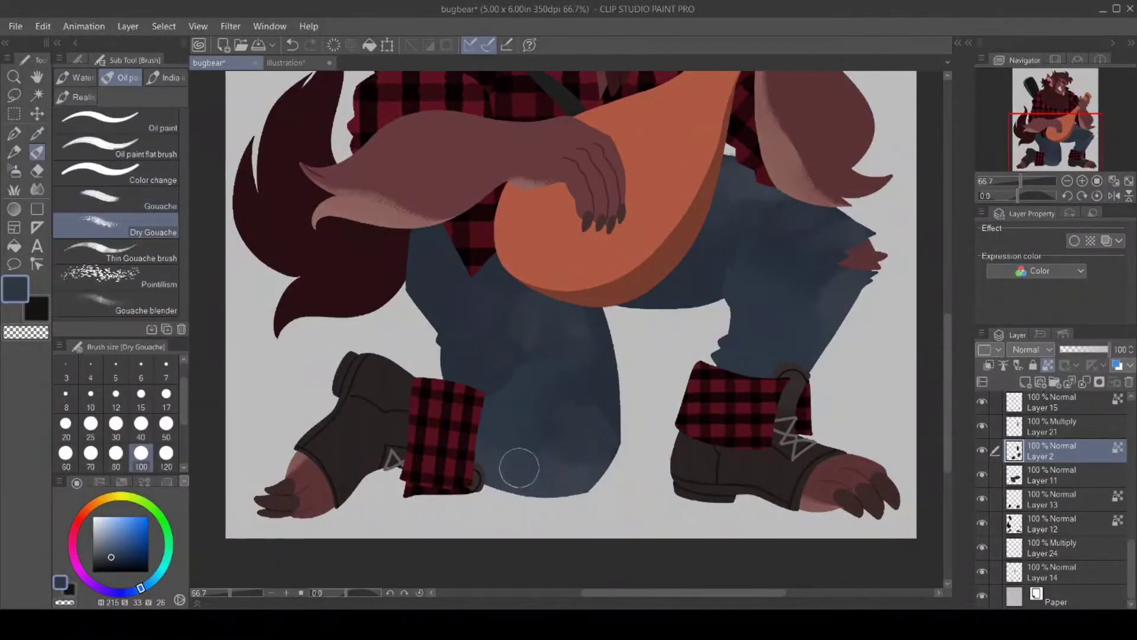
drag(568, 479, 563, 493)
Draw navy seam and crease lines (hue 216, saturation 39, value 16) on the thighs on Layer 11 with the Textured pen at size 8.
key(i)
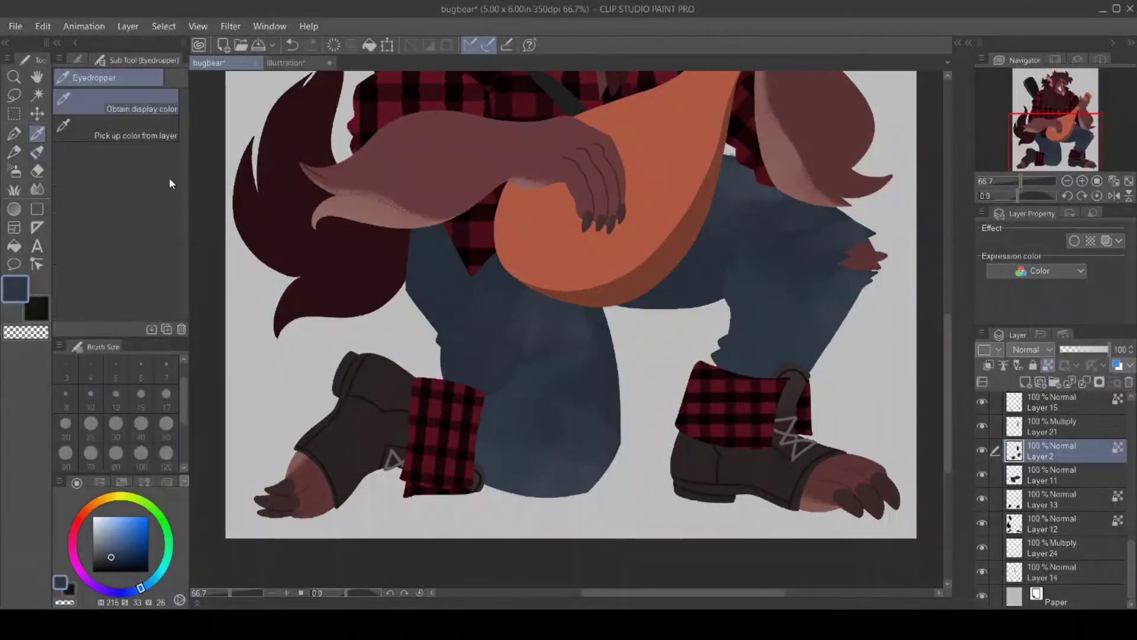
click(114, 562)
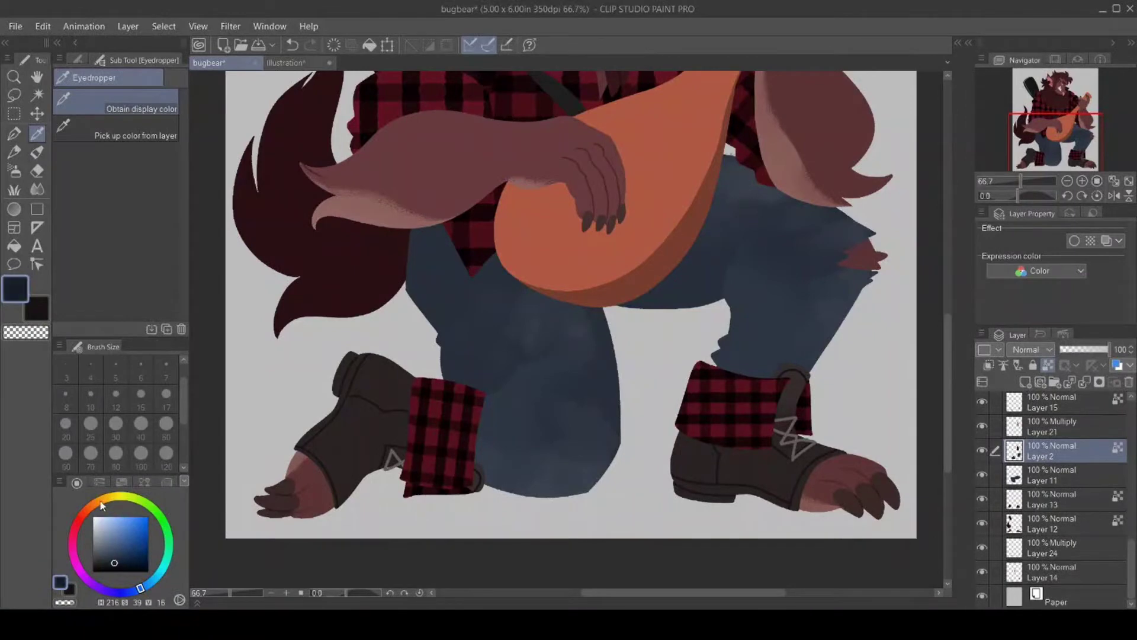
click(11, 135)
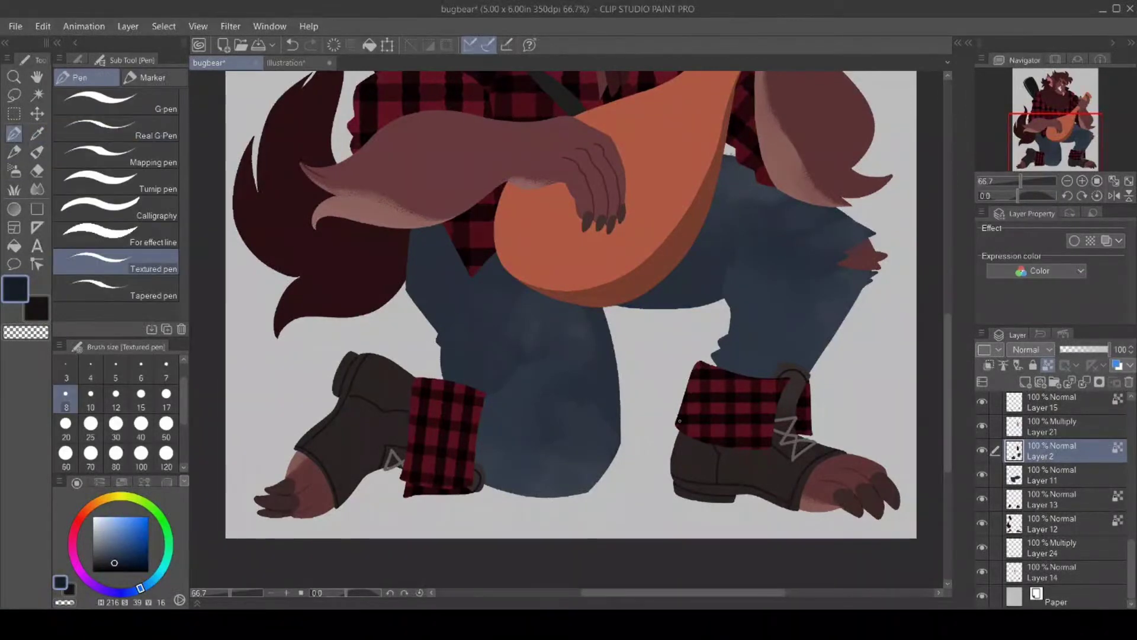
click(1078, 476)
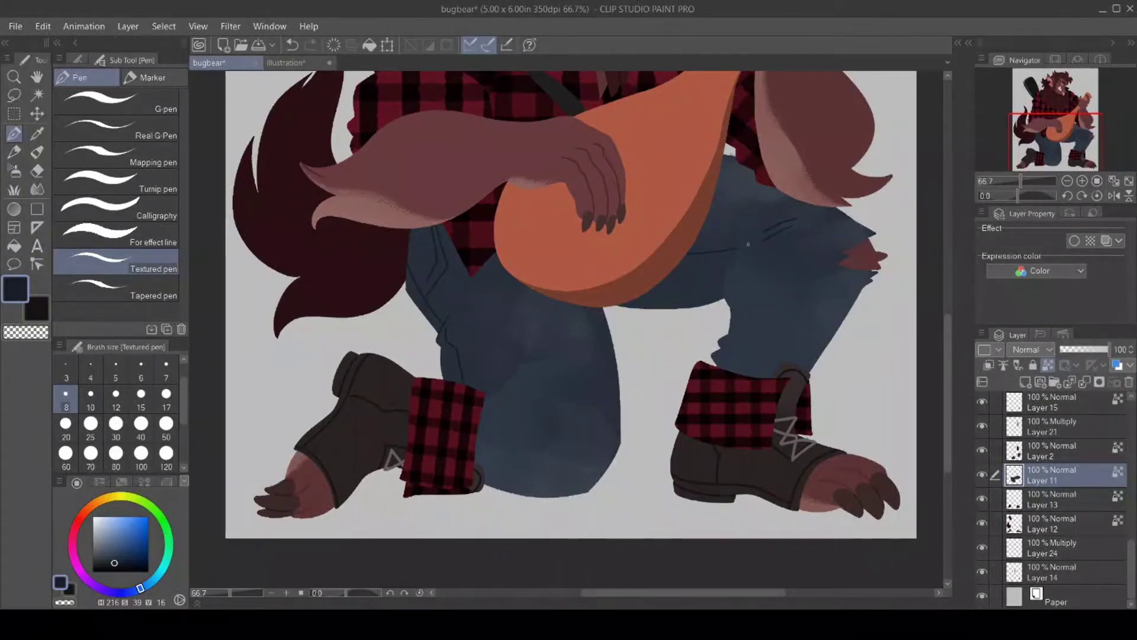
Add navy fold lines around both knees of the jeans on Layer 2 and Layer 11 with the Textured pen at size 8.
click(1046, 450)
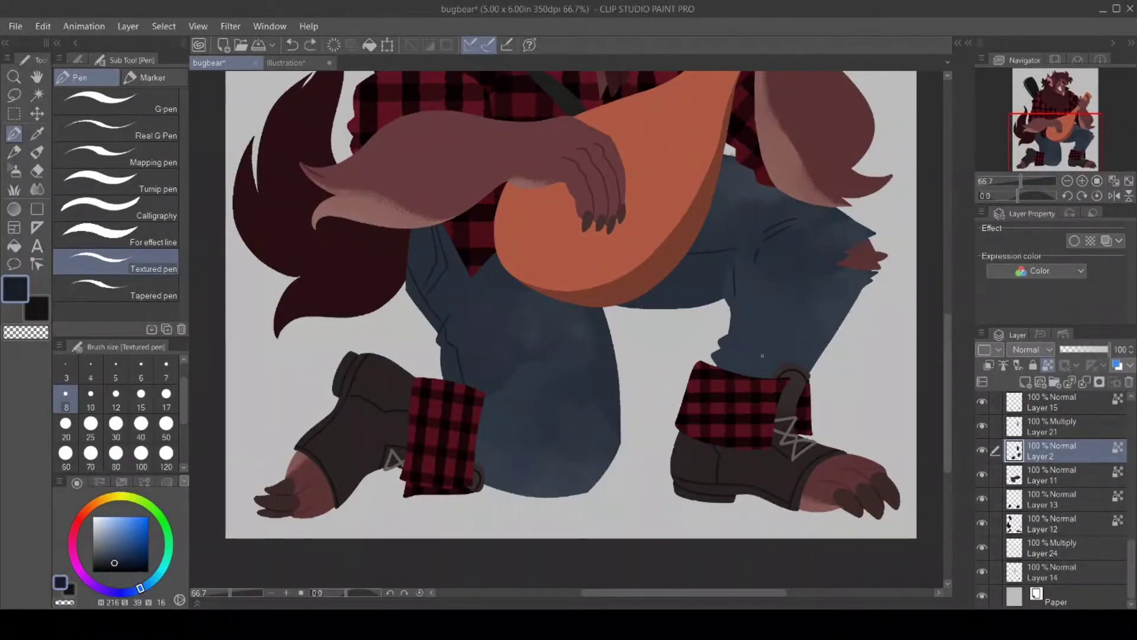
click(1059, 480)
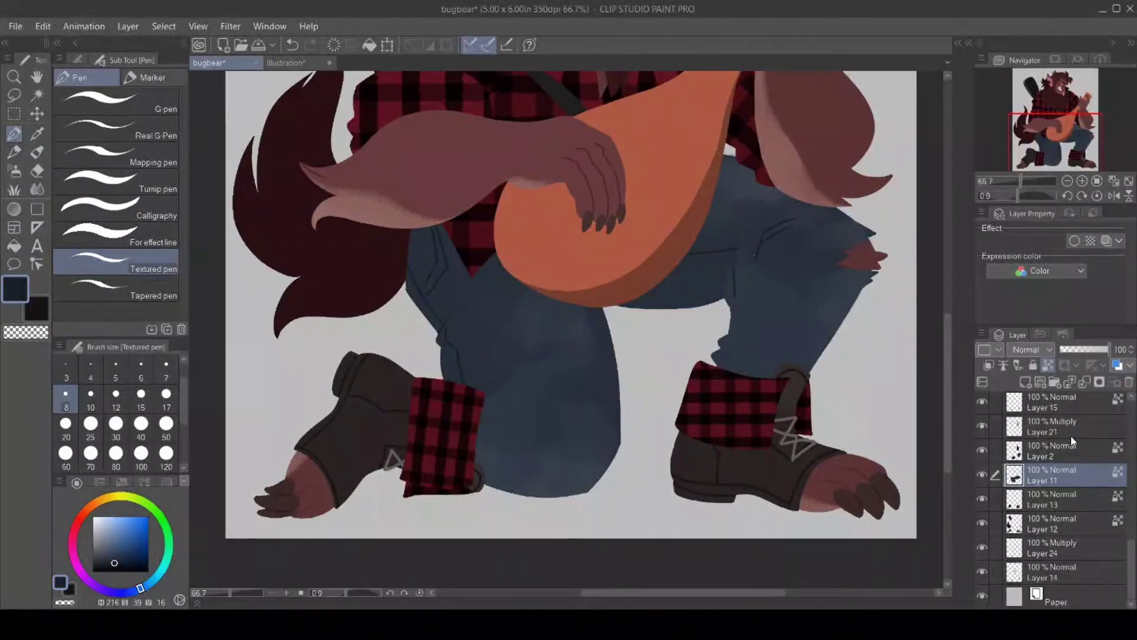
click(1054, 455)
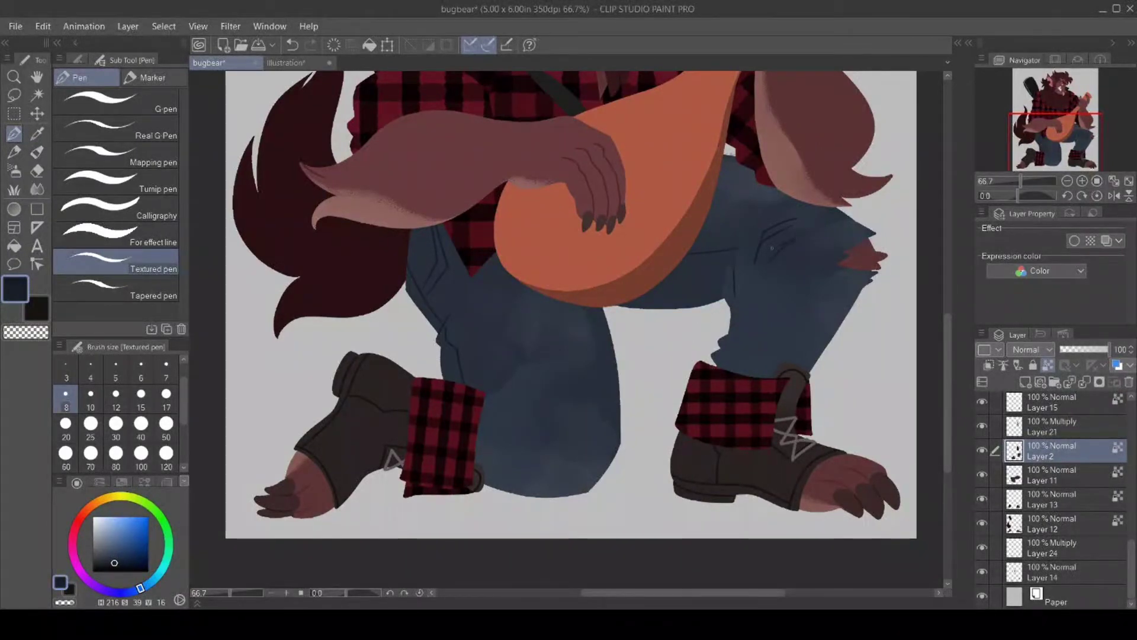
key(ctrl+z)
click(981, 474)
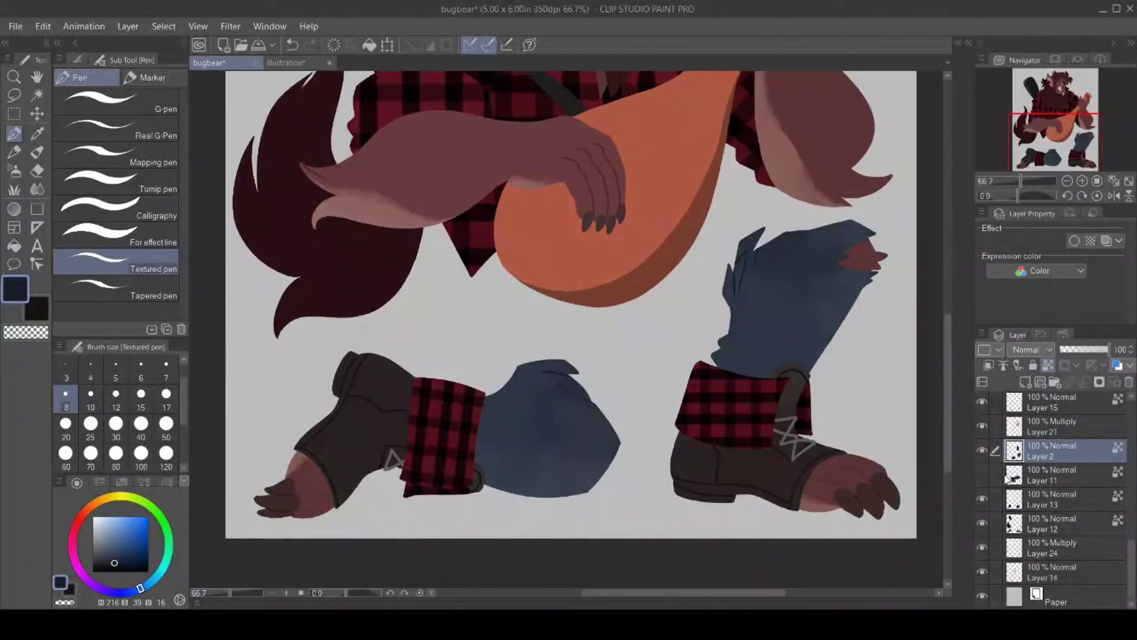
click(982, 474)
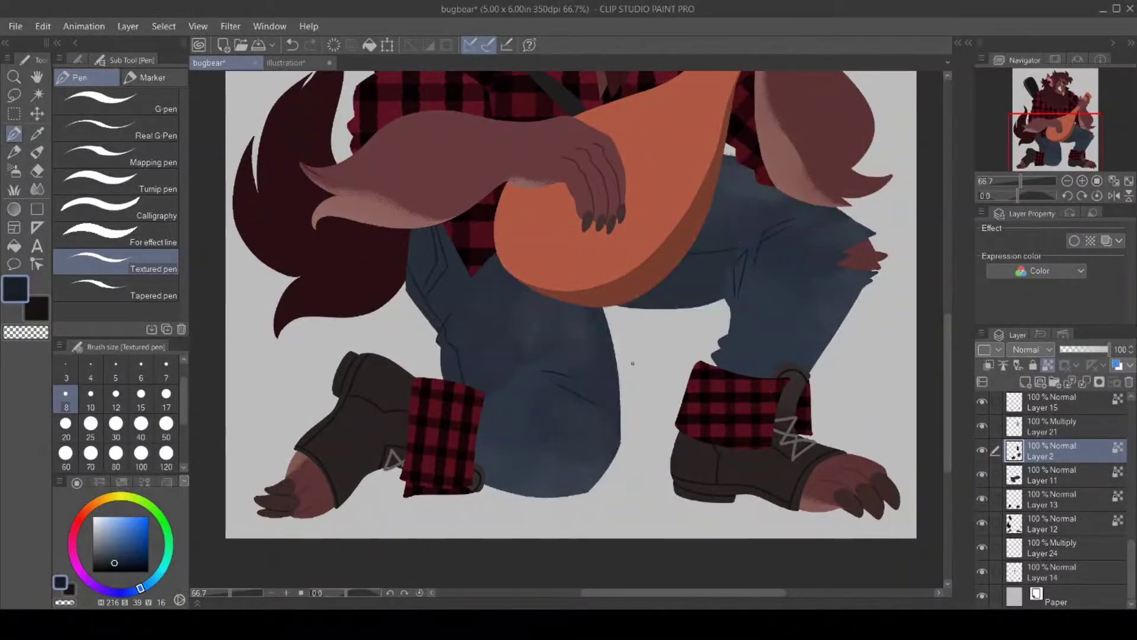
click(1057, 481)
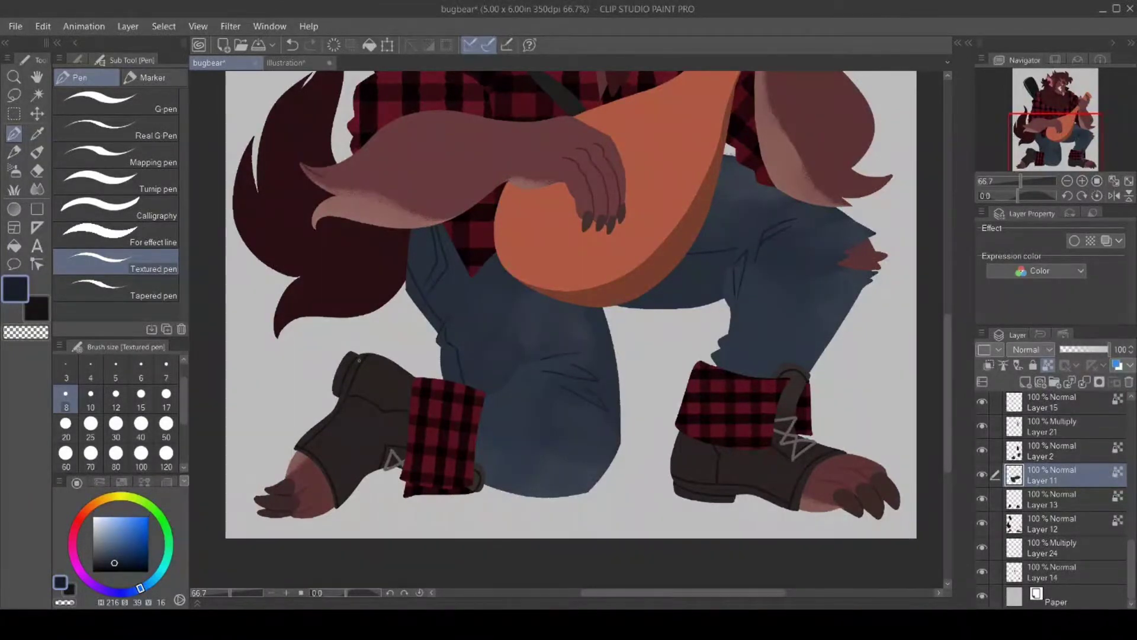
Draw fur lines on the tail on Layer 12 with the Textured pen in a very dark maroon (hue 353, saturation 64, value 9).
click(14, 77)
click(711, 473)
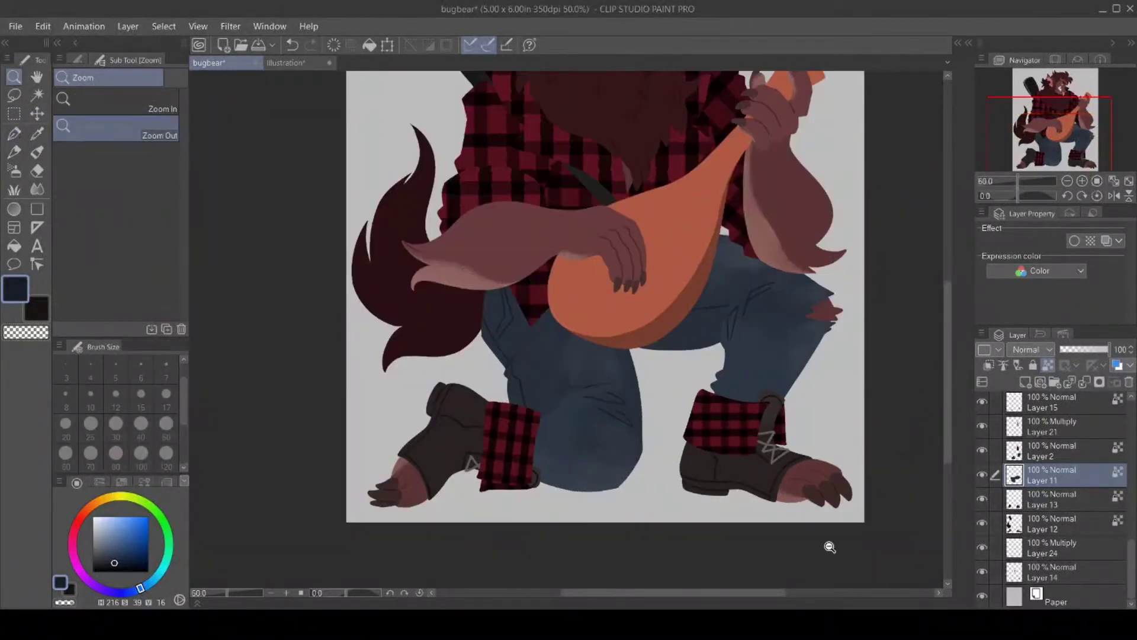
scroll(826, 521, right, 2)
drag(946, 444, 944, 413)
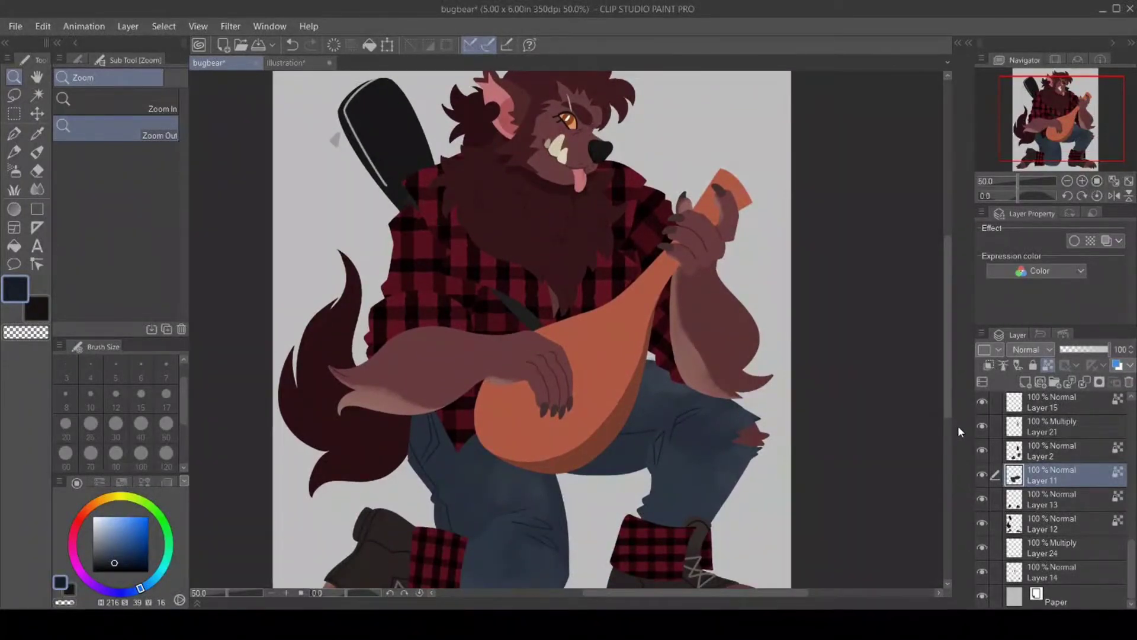
click(37, 134)
click(366, 474)
click(128, 566)
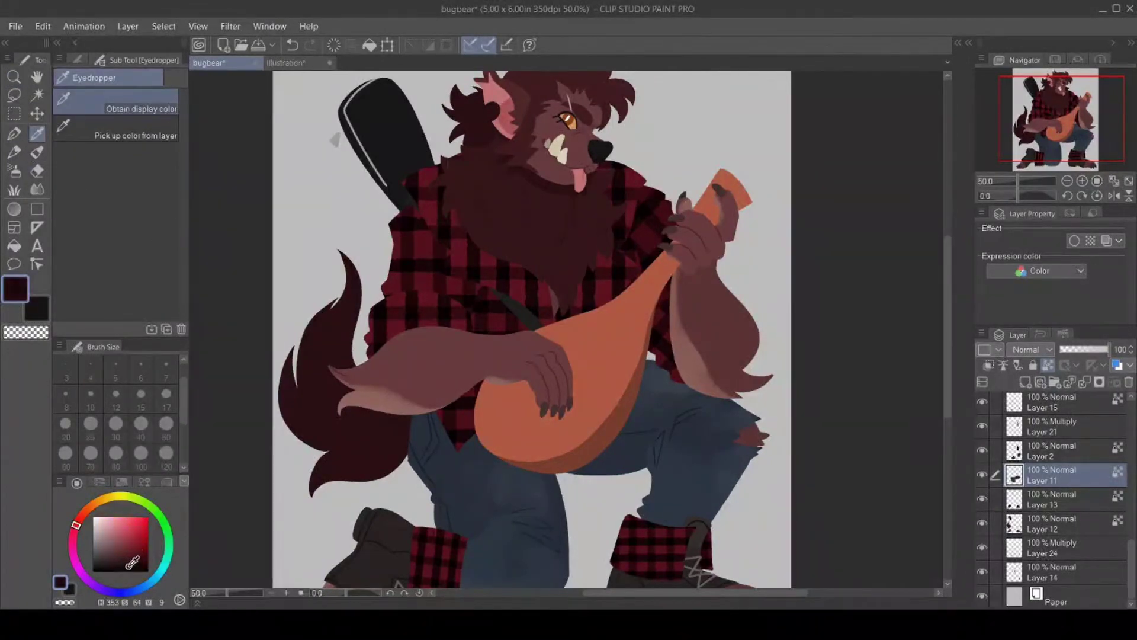
click(15, 133)
click(1077, 529)
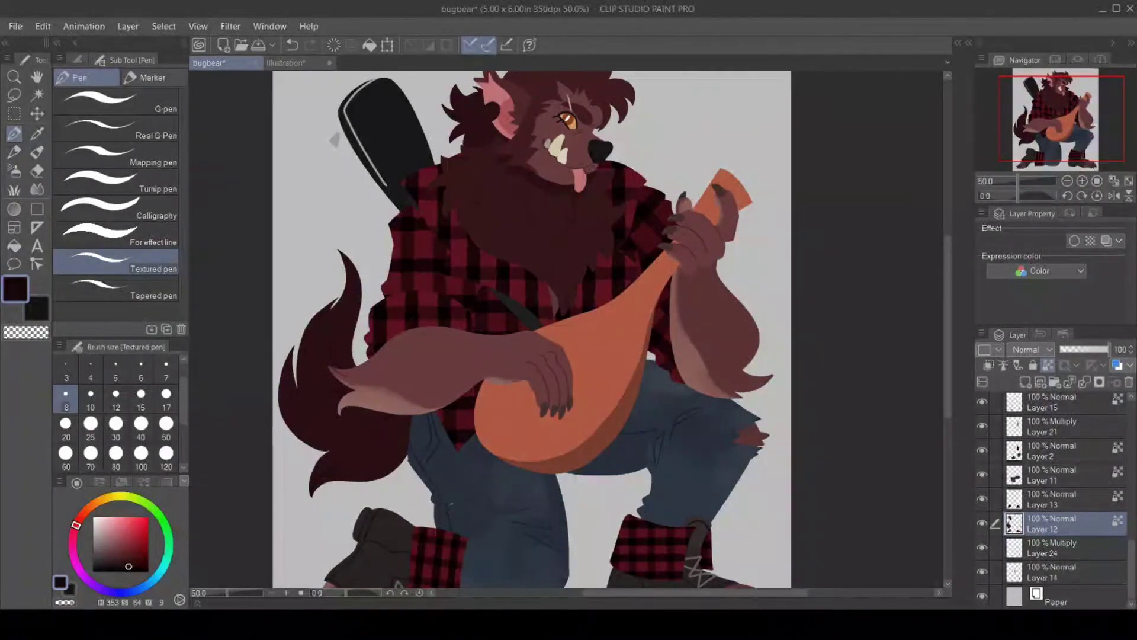
Check what Layer 6 contains by toggling its visibility, and lock its transparent pixels.
drag(947, 403, 951, 356)
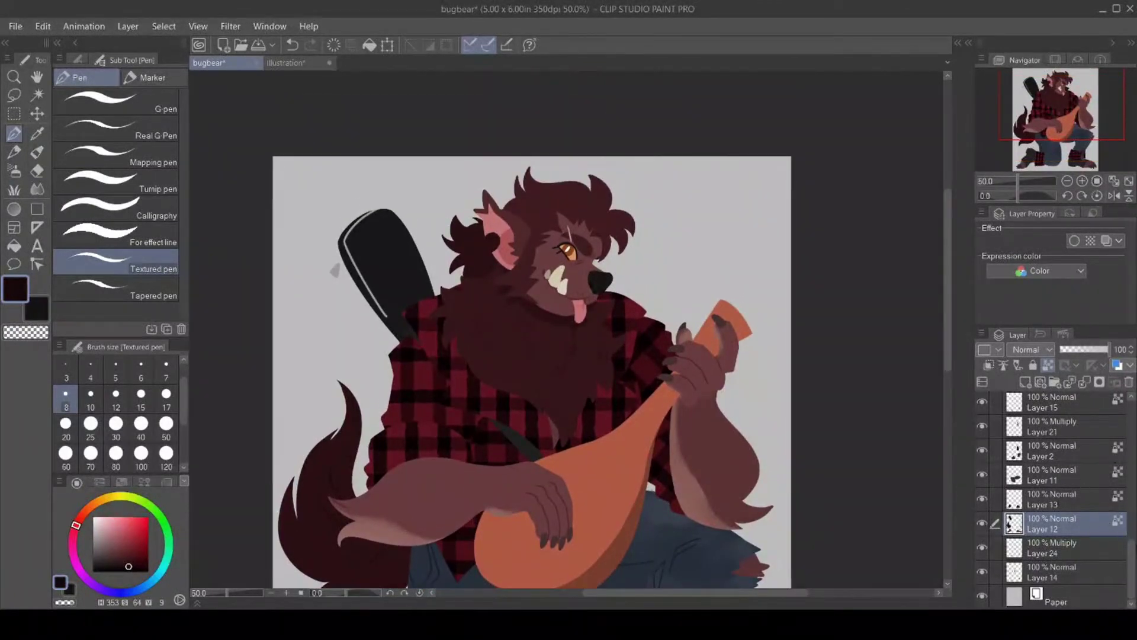
drag(1133, 557, 1134, 447)
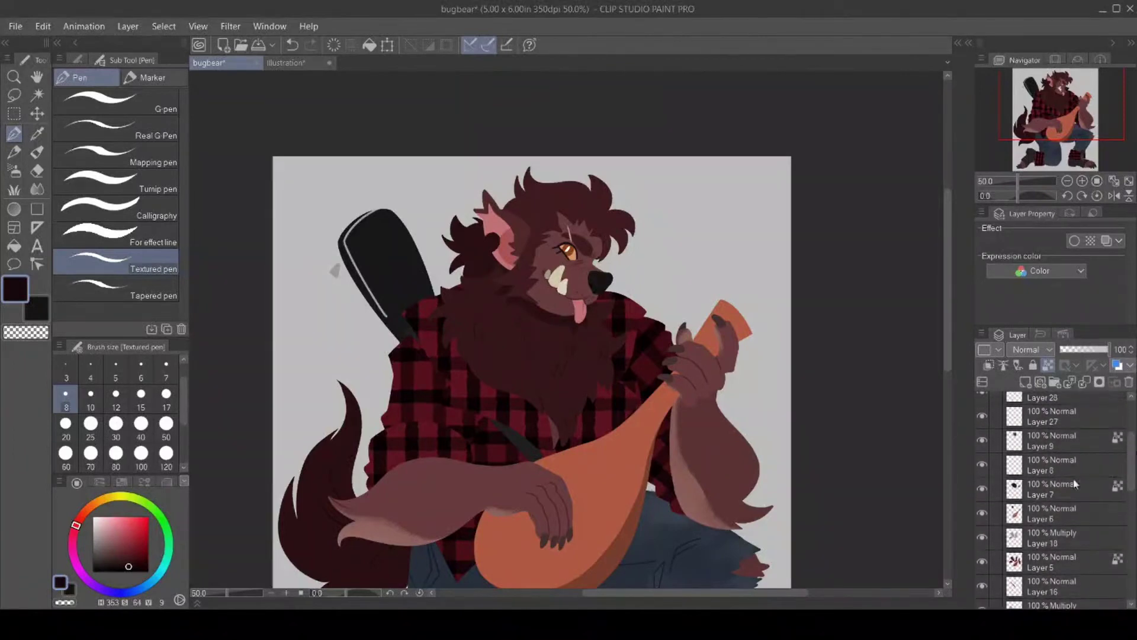
click(982, 512)
click(982, 512)
click(1042, 512)
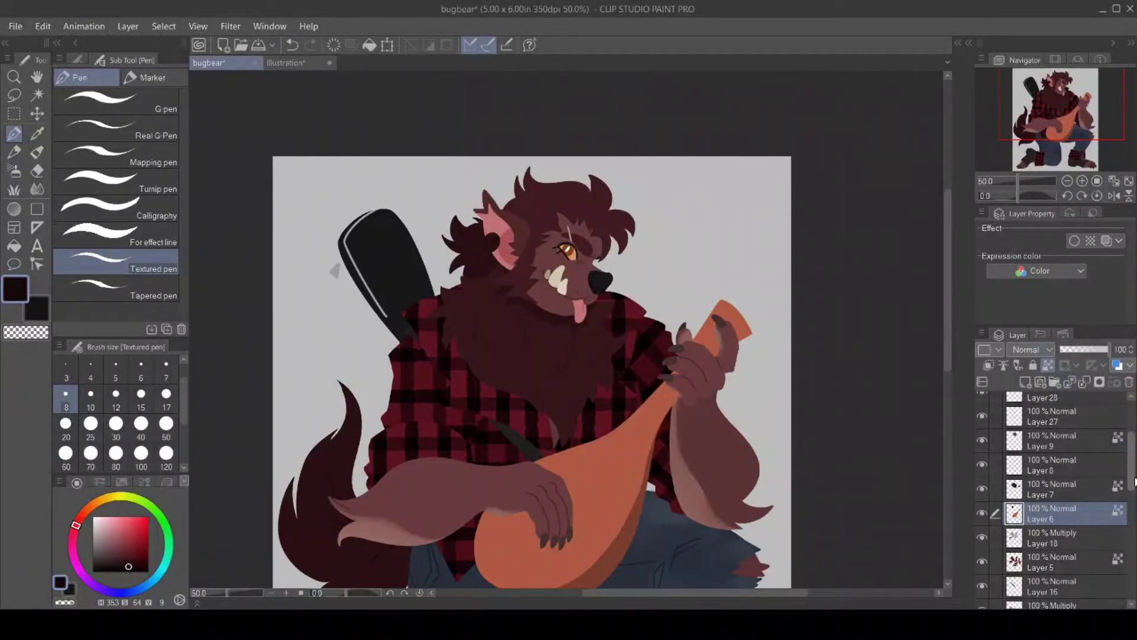
Draw dark maroon strand lines (hue 353, saturation 61, value 16) in the head hair on Layer 10 with the Textured pen at size 8.
drag(1133, 471, 1134, 457)
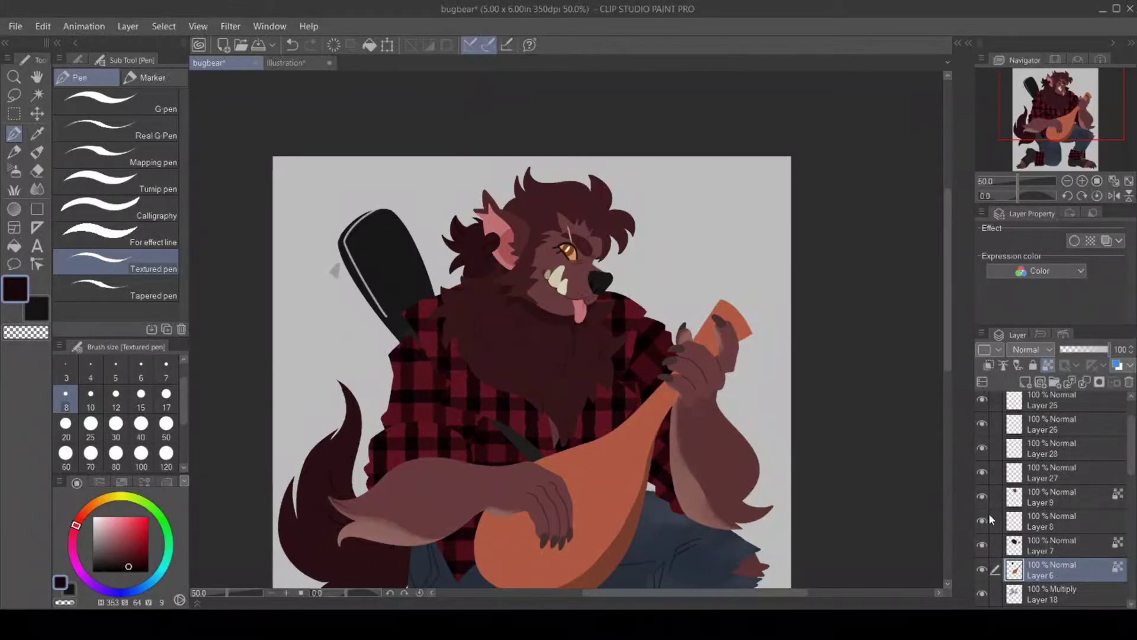
scroll(1010, 418, up, 2)
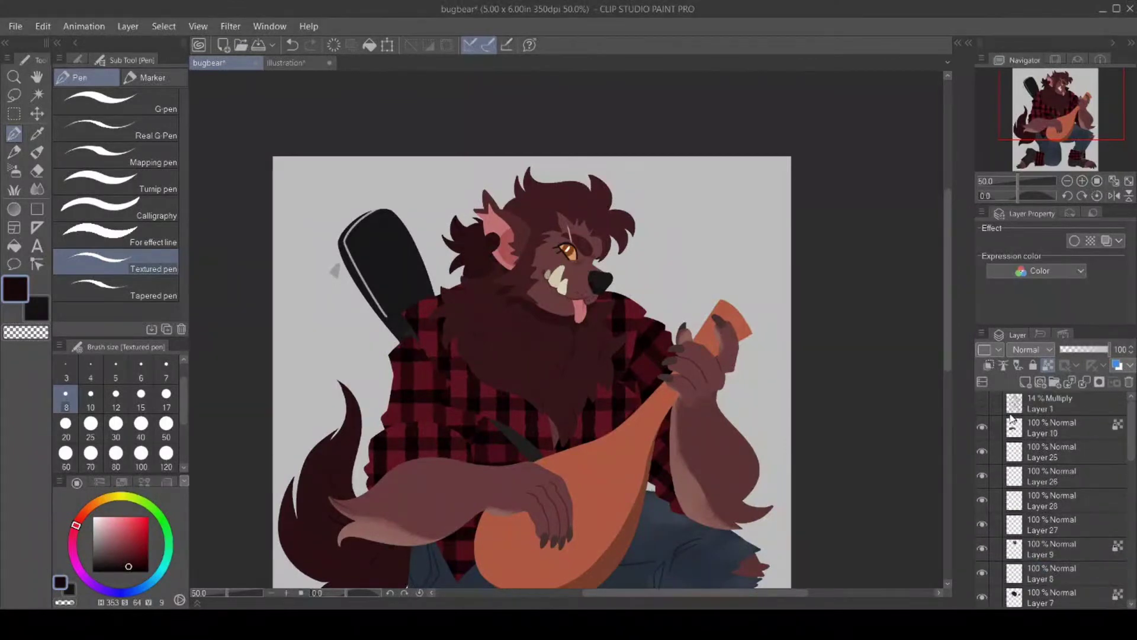
click(1011, 421)
key(i)
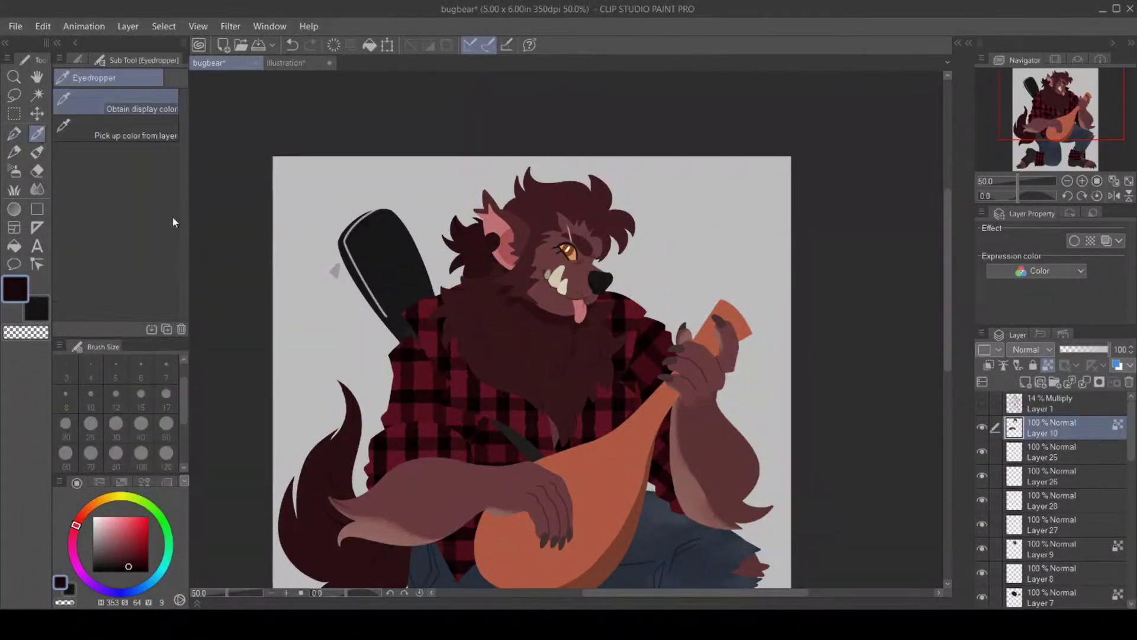
click(555, 310)
key(ctrl+equal)
click(14, 133)
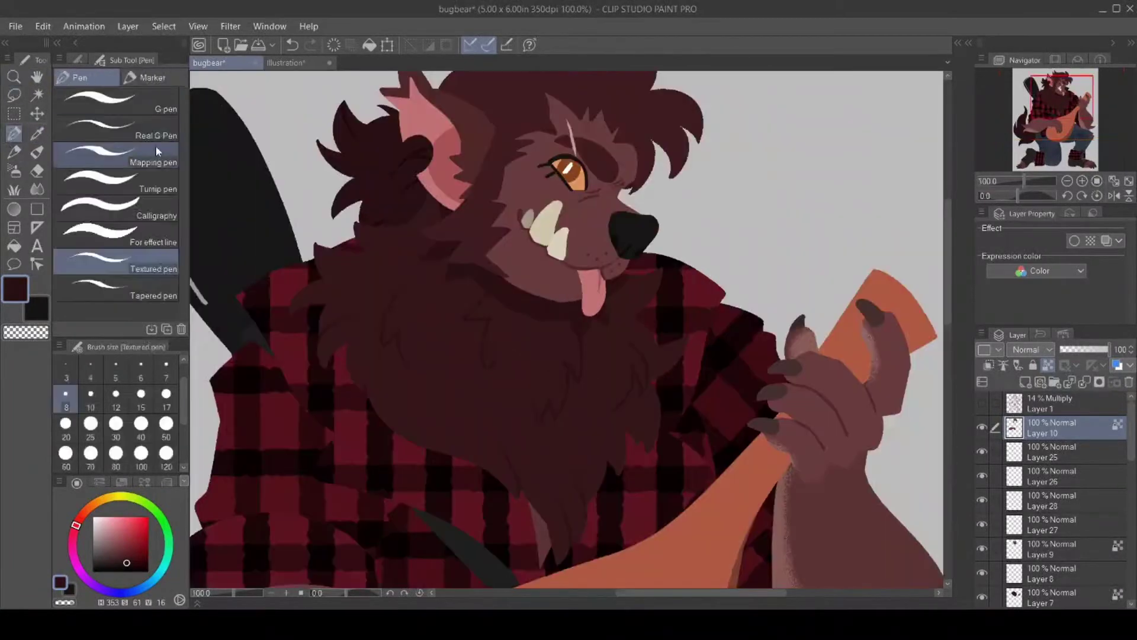
drag(950, 309, 953, 286)
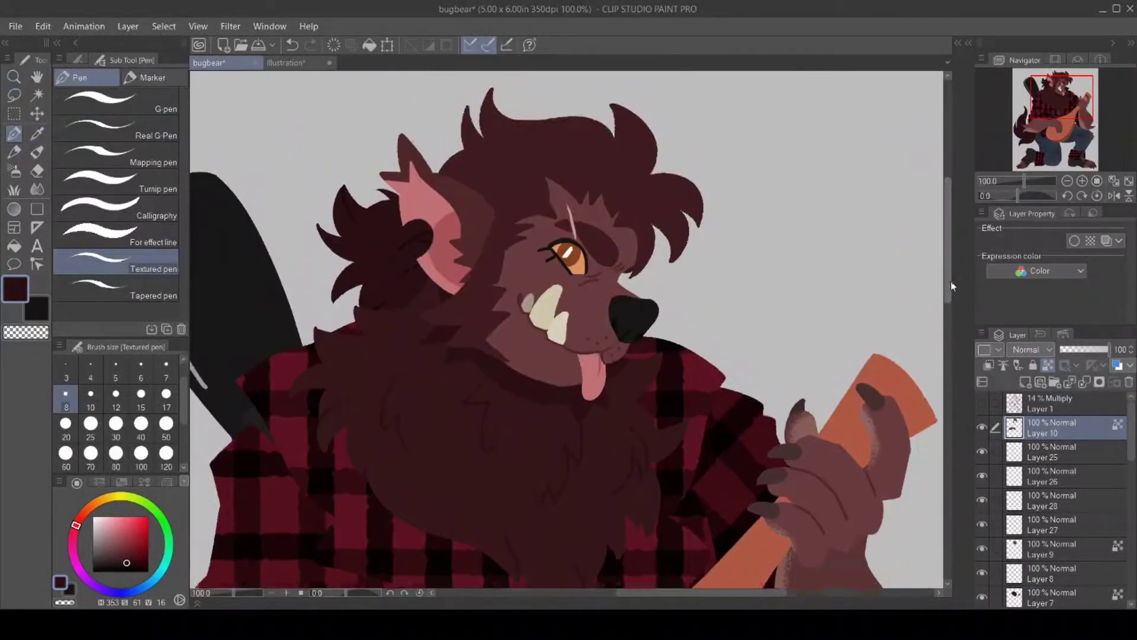
click(981, 404)
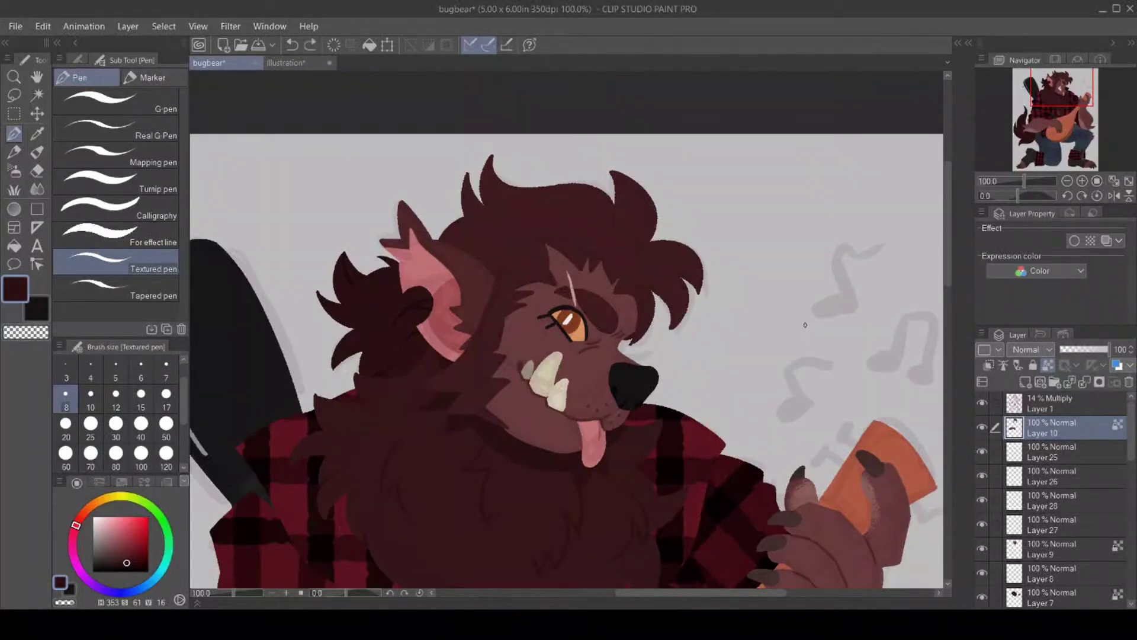
click(981, 404)
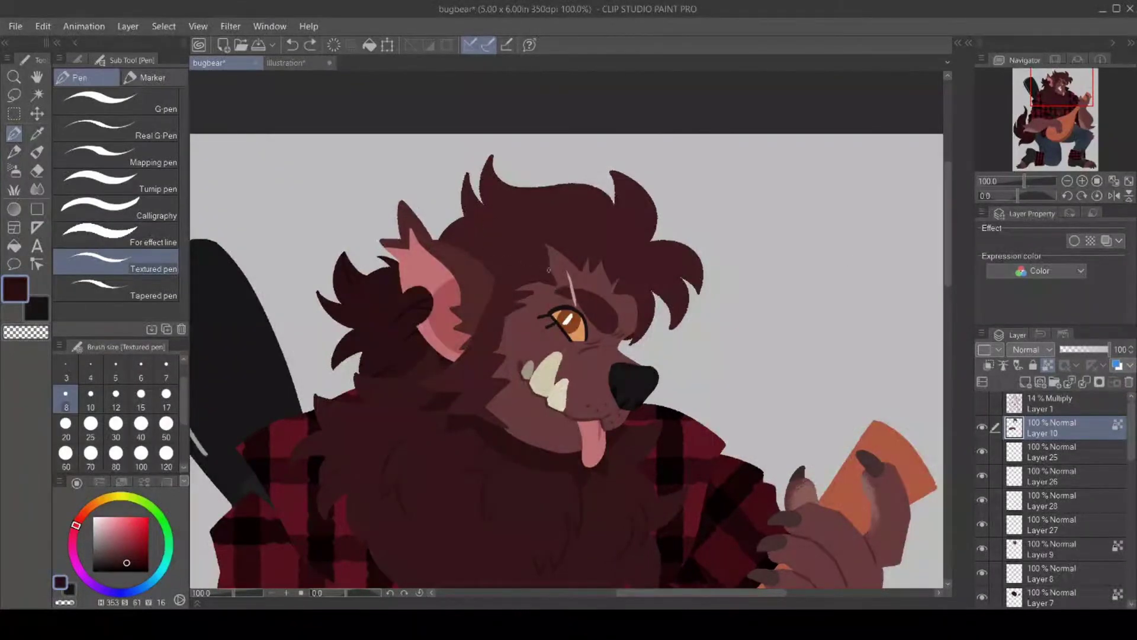
drag(548, 270, 488, 258)
Select Layer 6 and sample the dark brown of the lute's shaded side (hue 13, saturation 60, value 46).
click(14, 76)
click(496, 523)
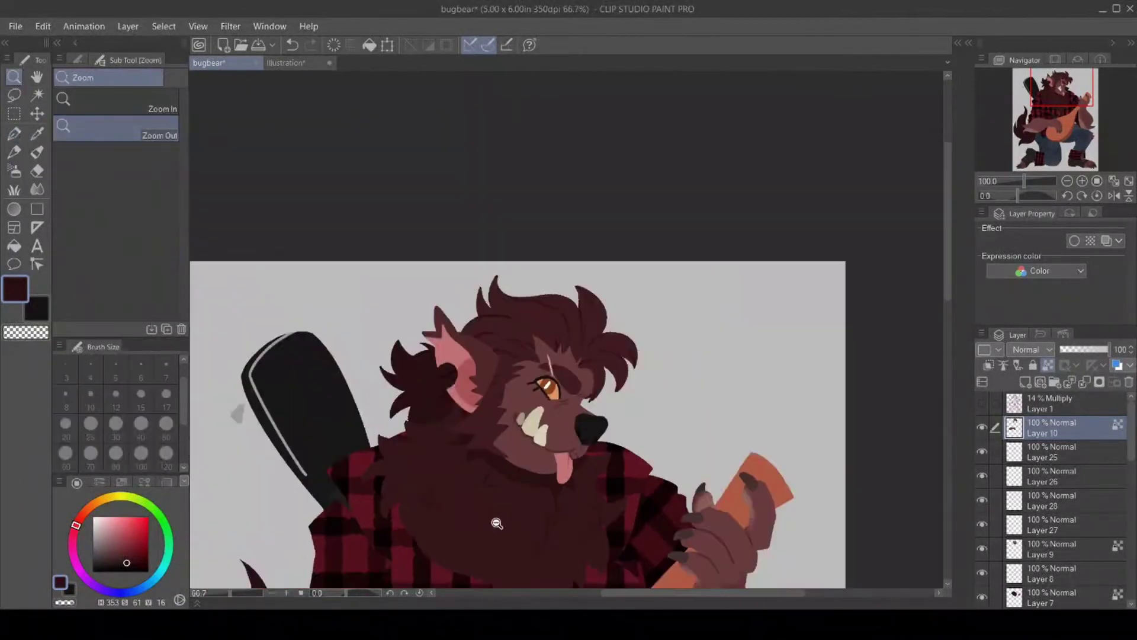
click(496, 523)
drag(947, 319, 938, 416)
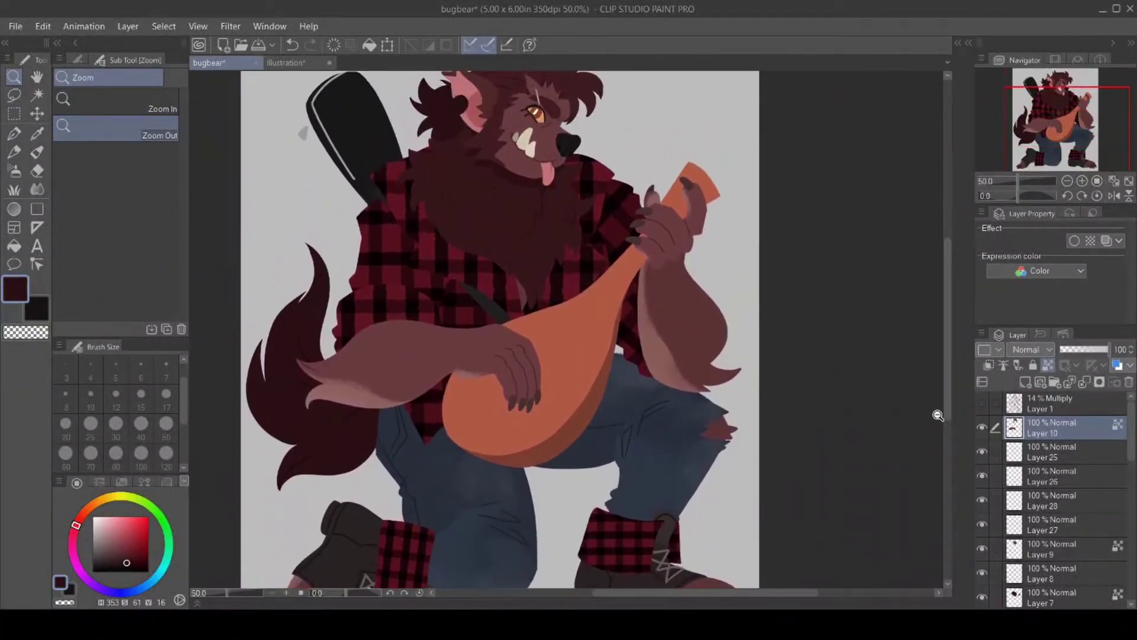
drag(1131, 450, 1131, 503)
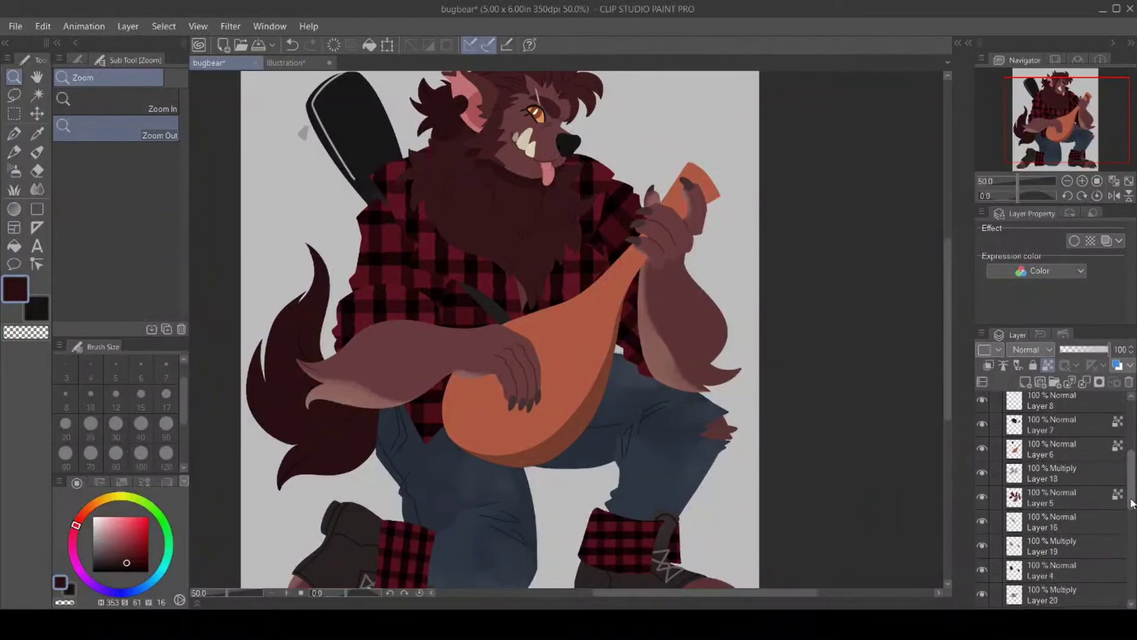
click(1053, 451)
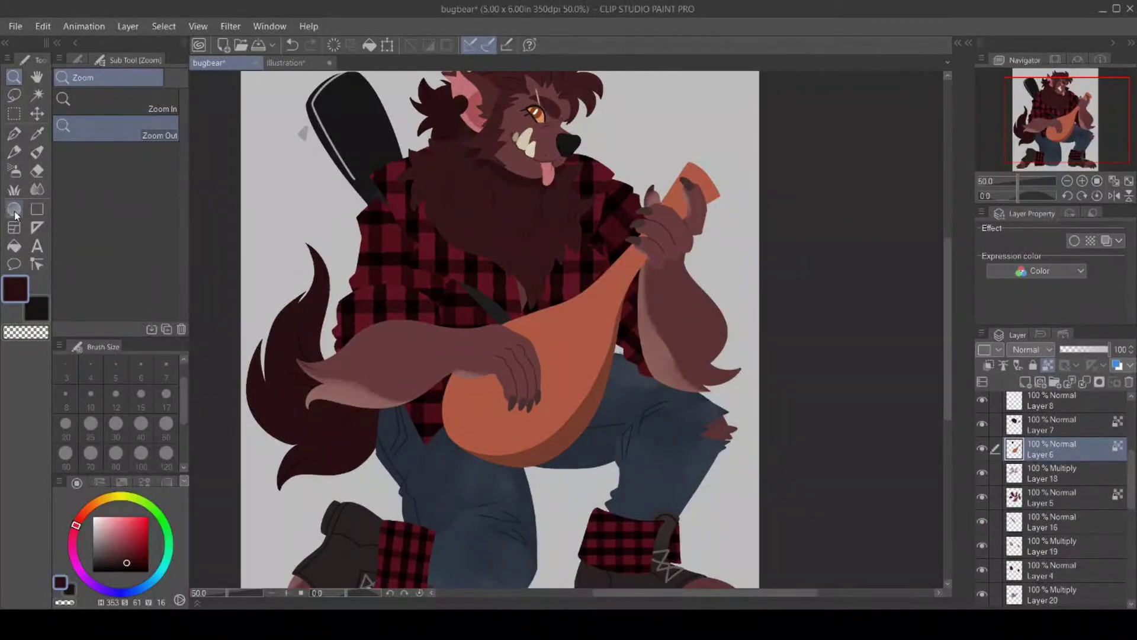
click(36, 133)
click(574, 430)
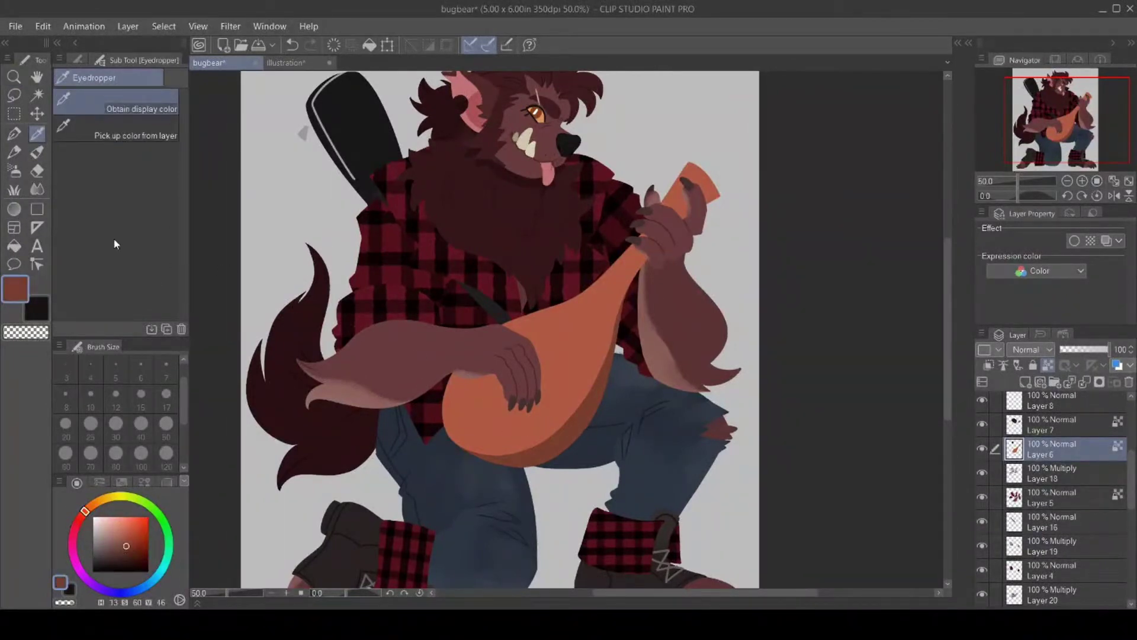
Add a layer above Layer 6, draw a filled elliptical sound hole on the lute, and move it partly beneath the strumming hand.
key(g)
key(u)
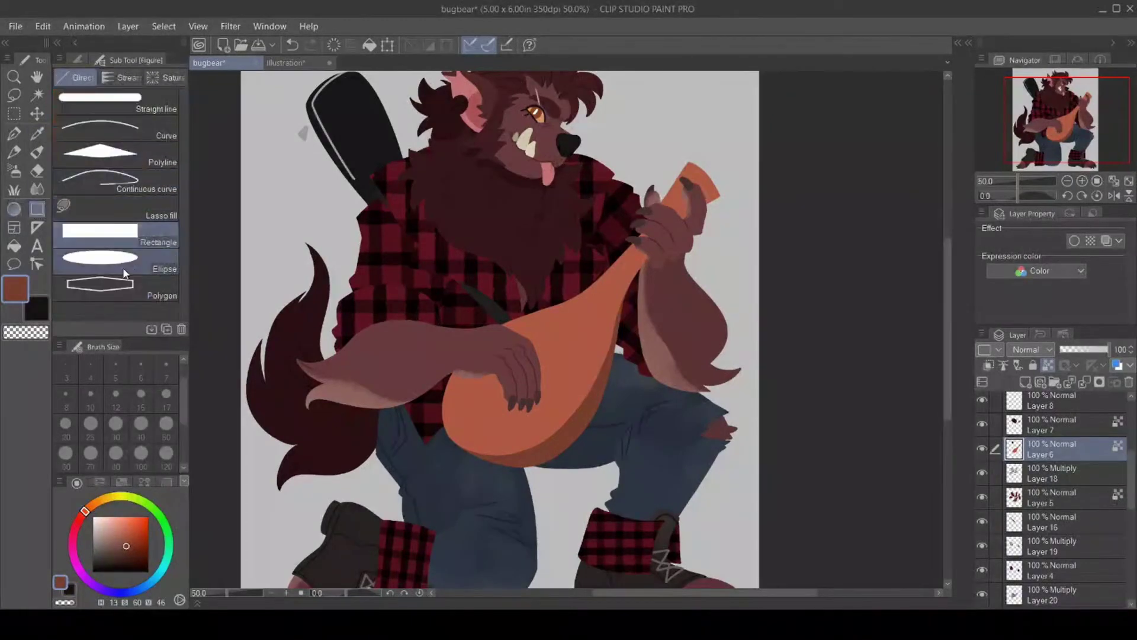
click(124, 269)
click(1025, 382)
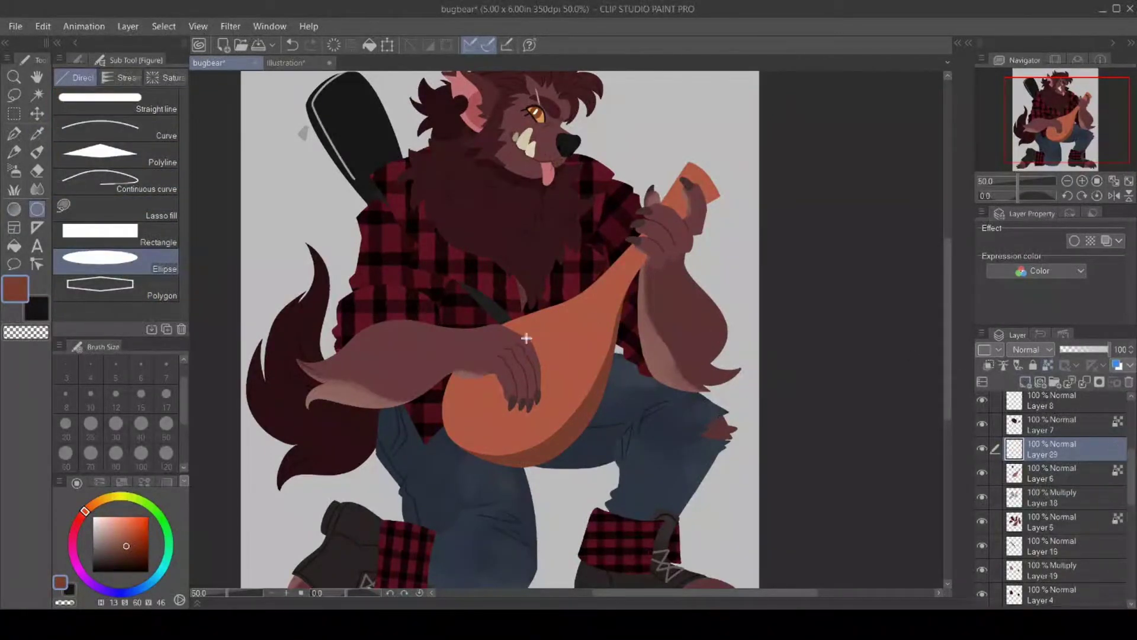
drag(570, 327, 599, 382)
click(581, 392)
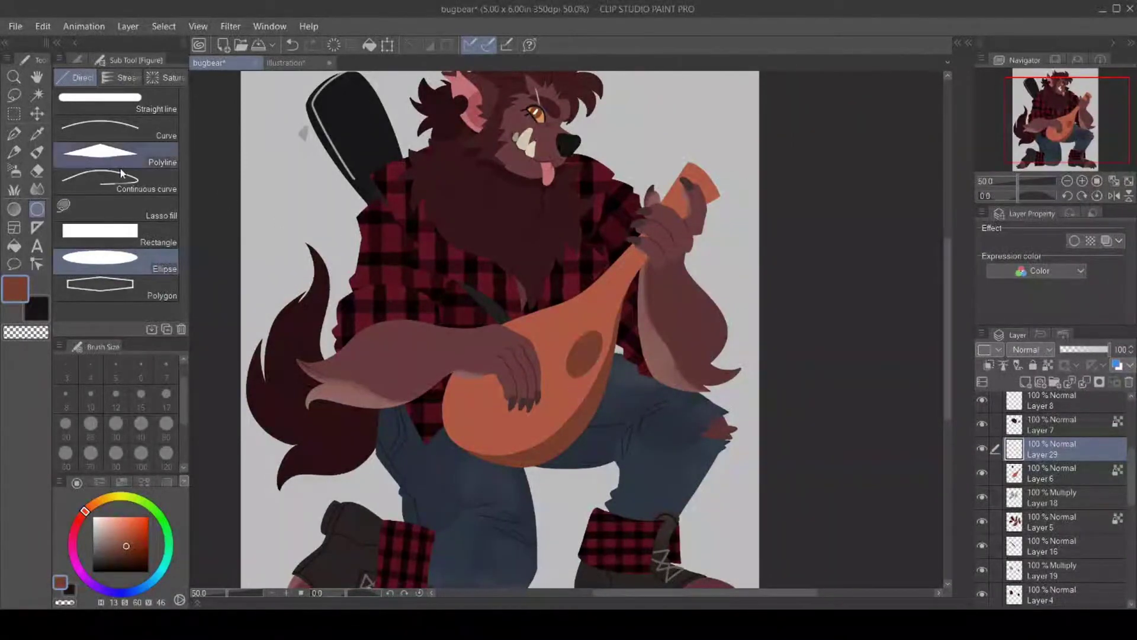
click(37, 113)
drag(594, 351, 518, 399)
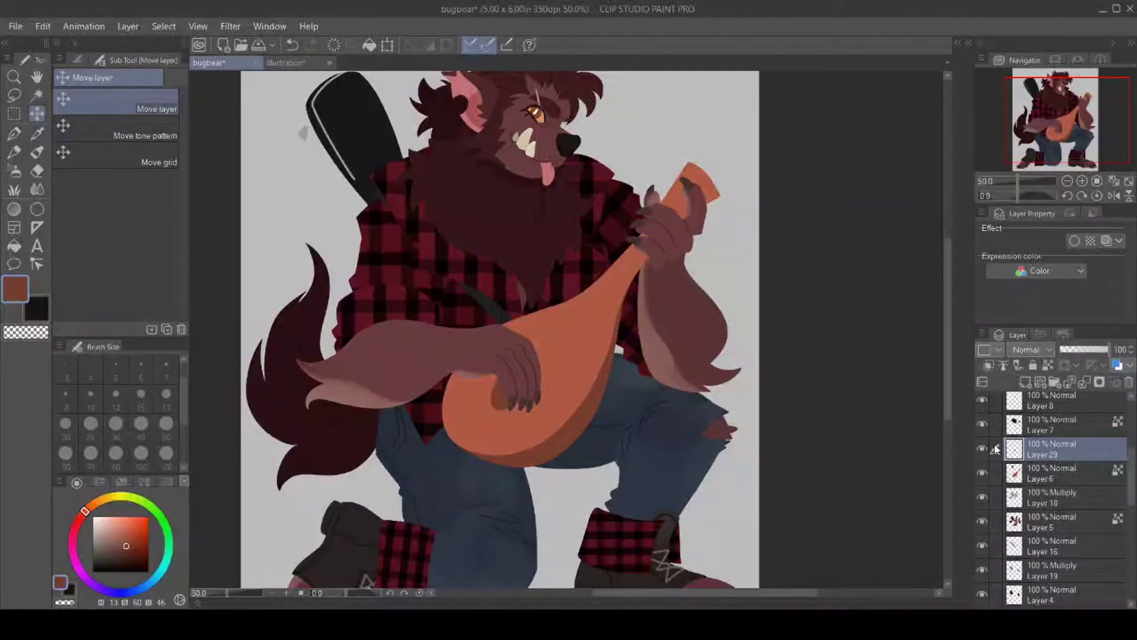
Compare the lute with the Layer 1 sketch by briefly toggling the sketch's visibility.
scroll(1060, 485, up, 5)
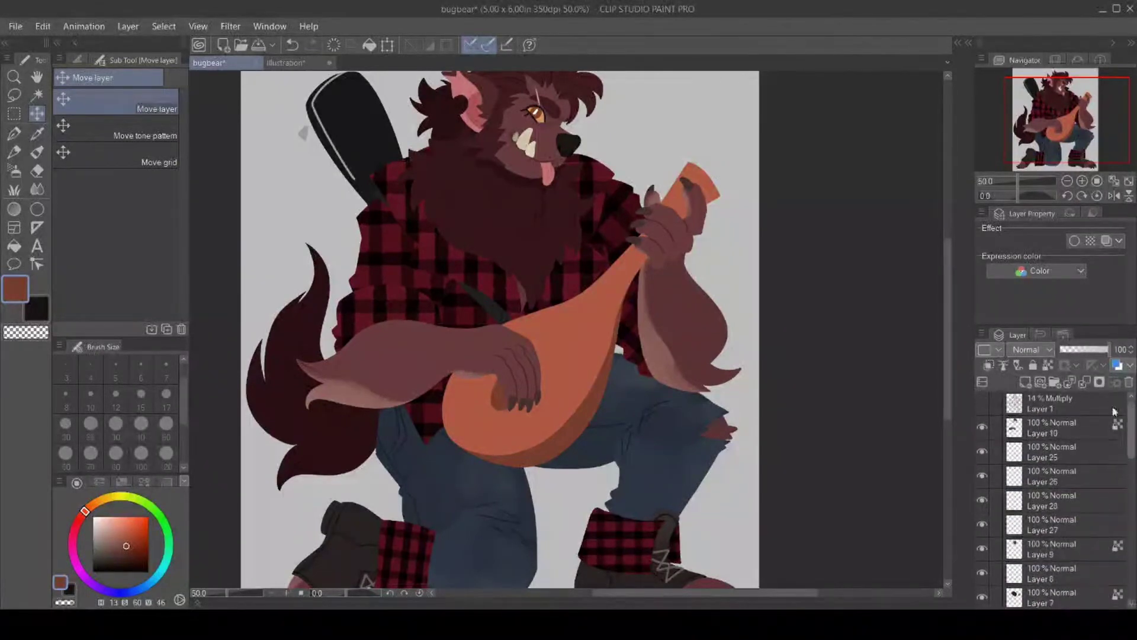
click(981, 404)
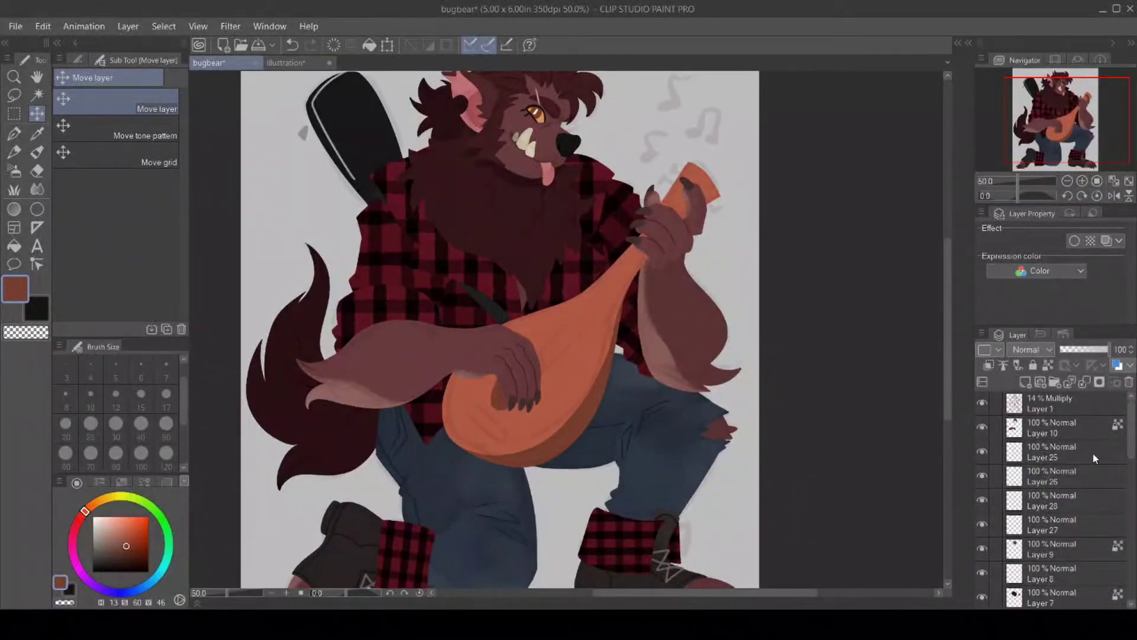
click(982, 403)
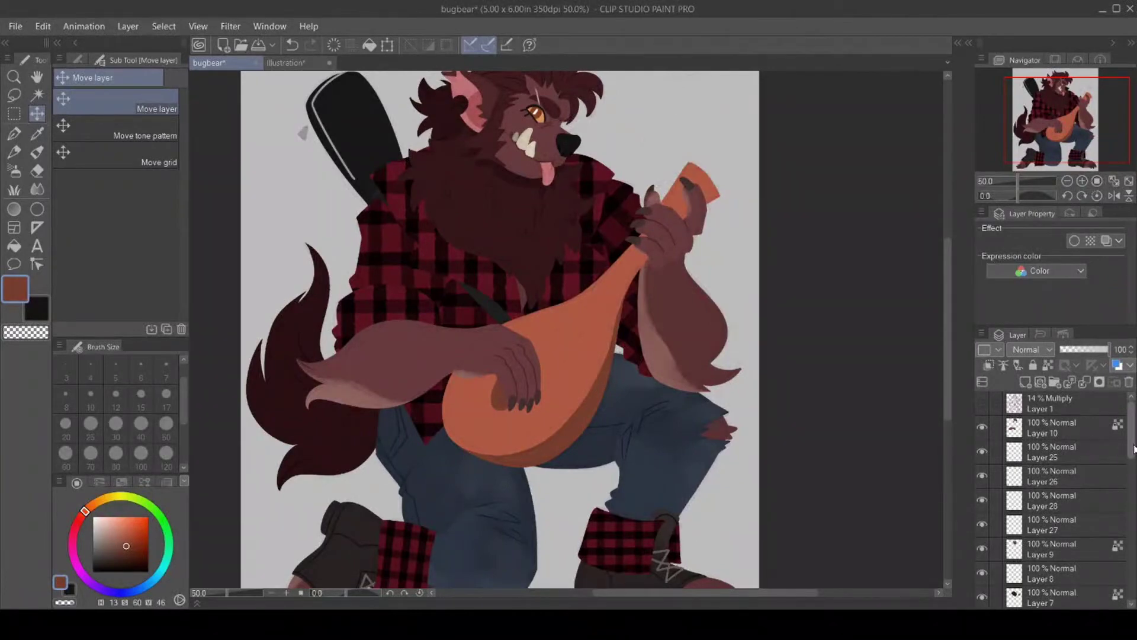
Unlock transparent pixels on Layer 5, then outline and fill the shaded edge of the lute's headstock in the dark brown with the Textured pen.
drag(1131, 449, 1131, 463)
scroll(1131, 463, down, 5)
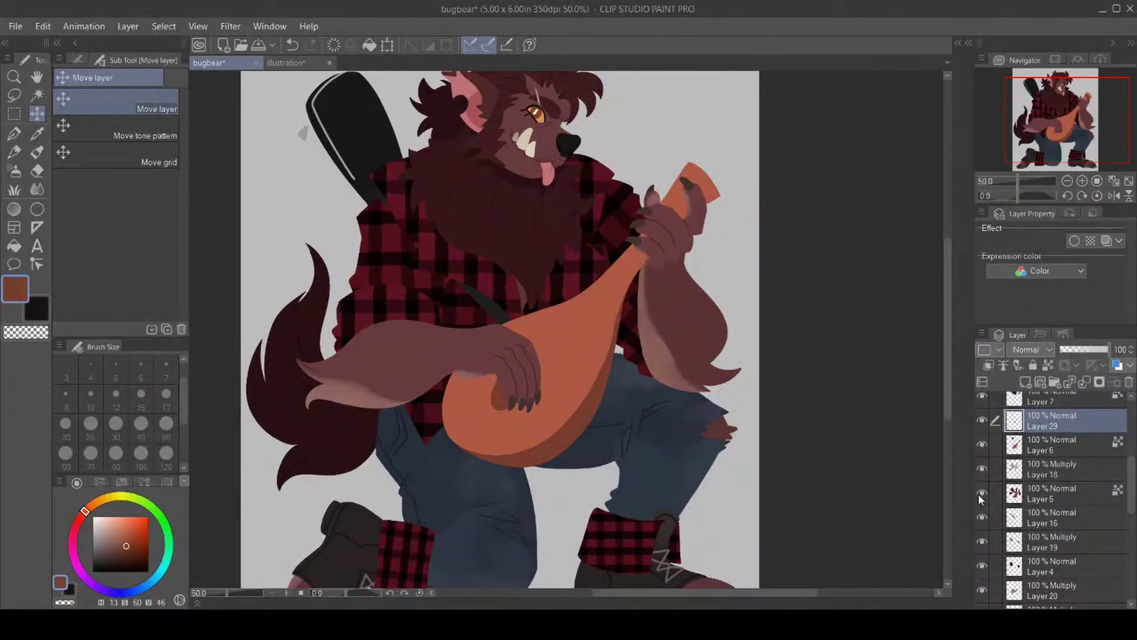
click(1026, 494)
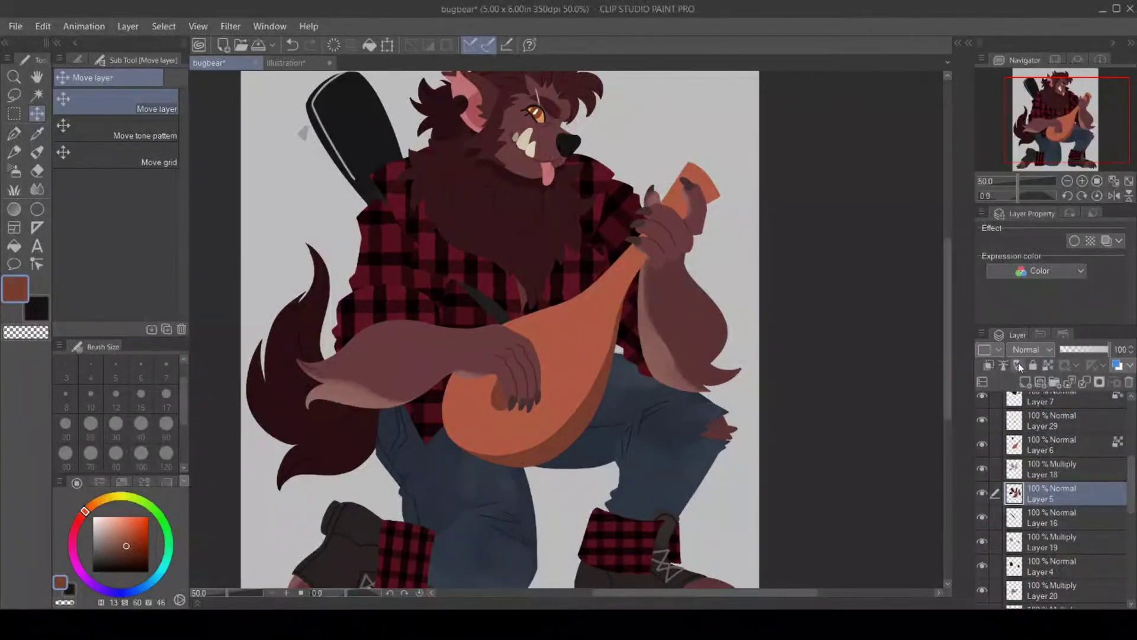
click(14, 135)
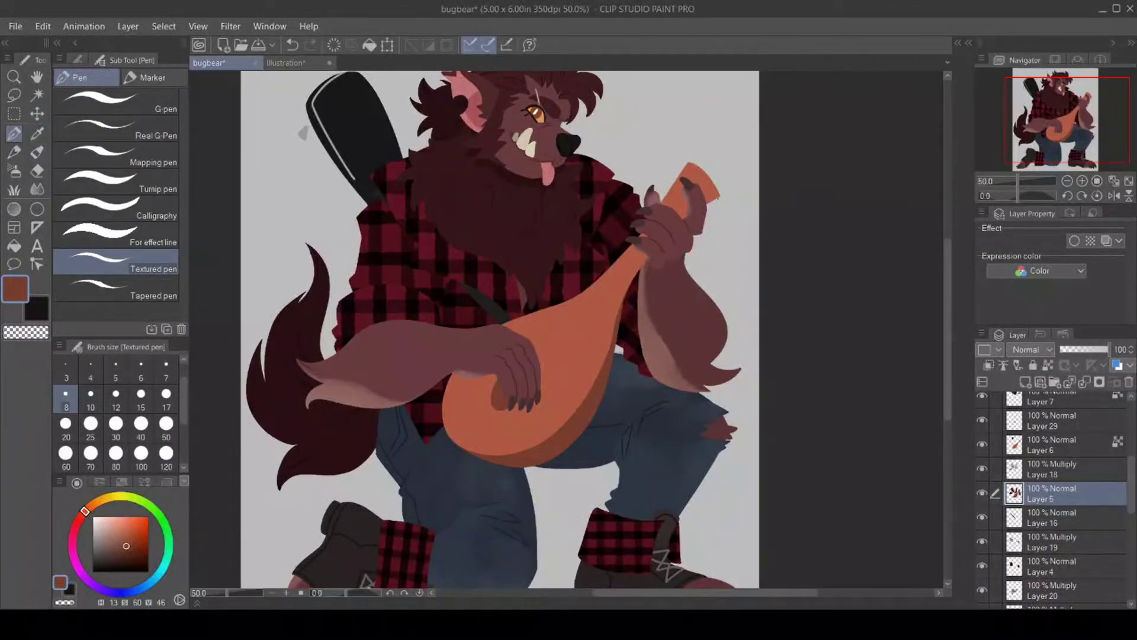
drag(718, 194, 714, 210)
click(13, 245)
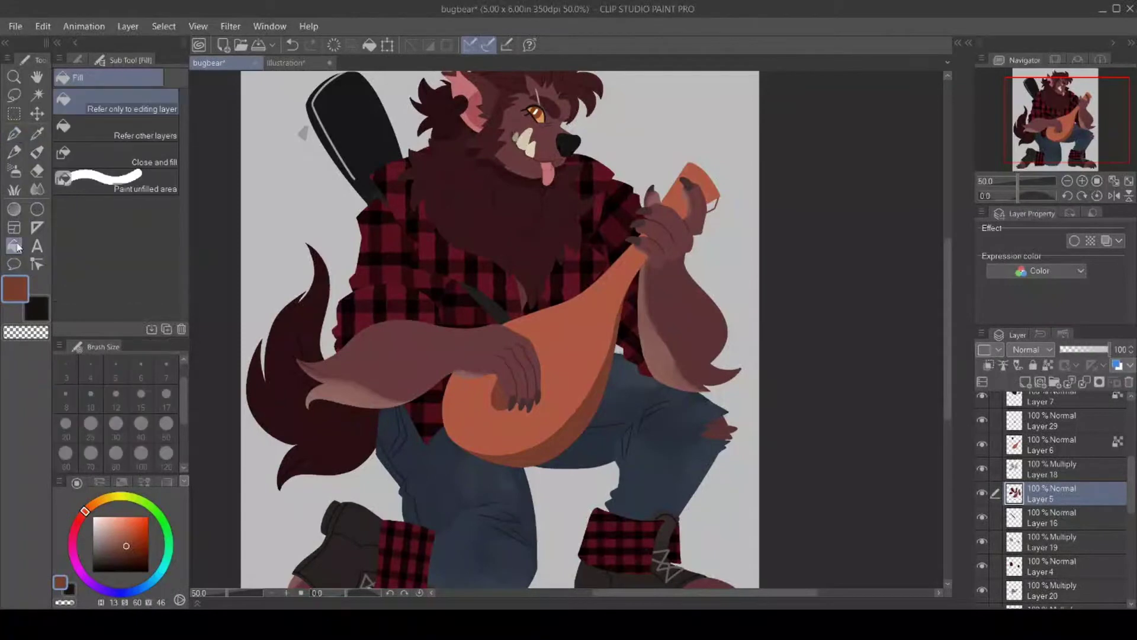
click(715, 200)
Show the Layer 1 sketch and draw the lower tuning pegs on unlocked Layer 6 with the size 12 Textured pen in ochre (hue 36, saturation 58, value 54).
click(1057, 448)
scroll(1007, 426, up, 5)
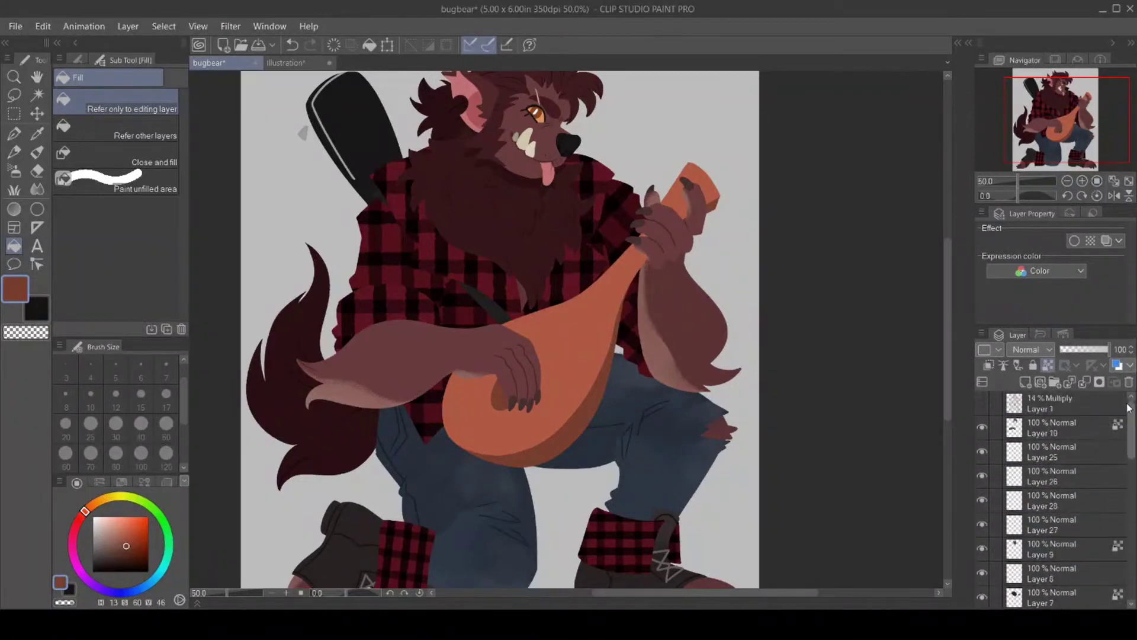
click(983, 404)
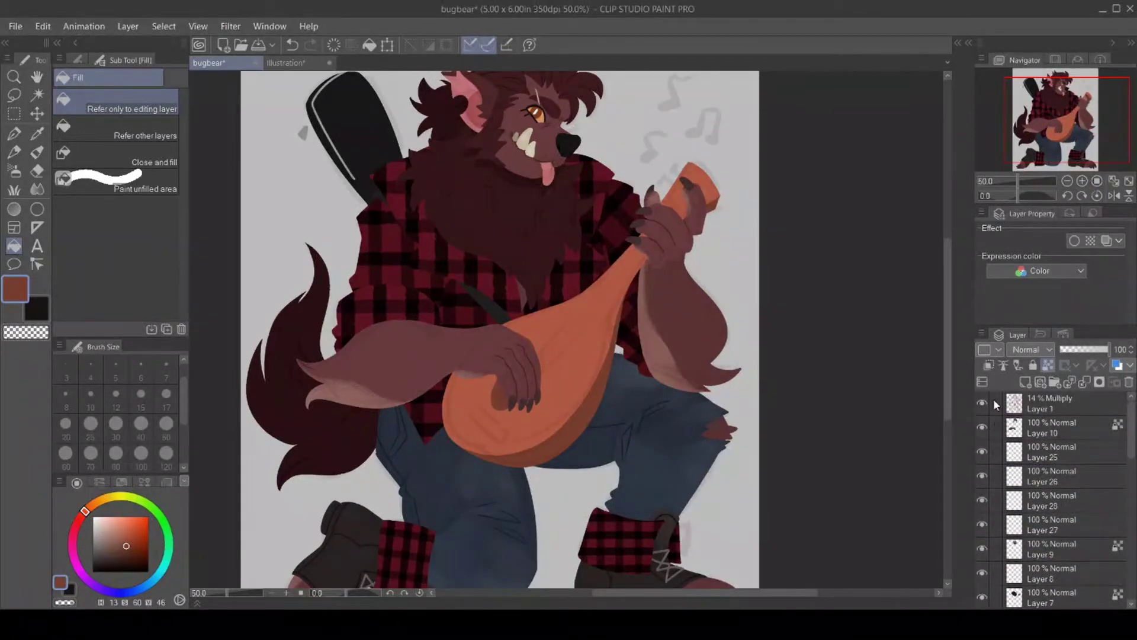
click(101, 501)
click(125, 540)
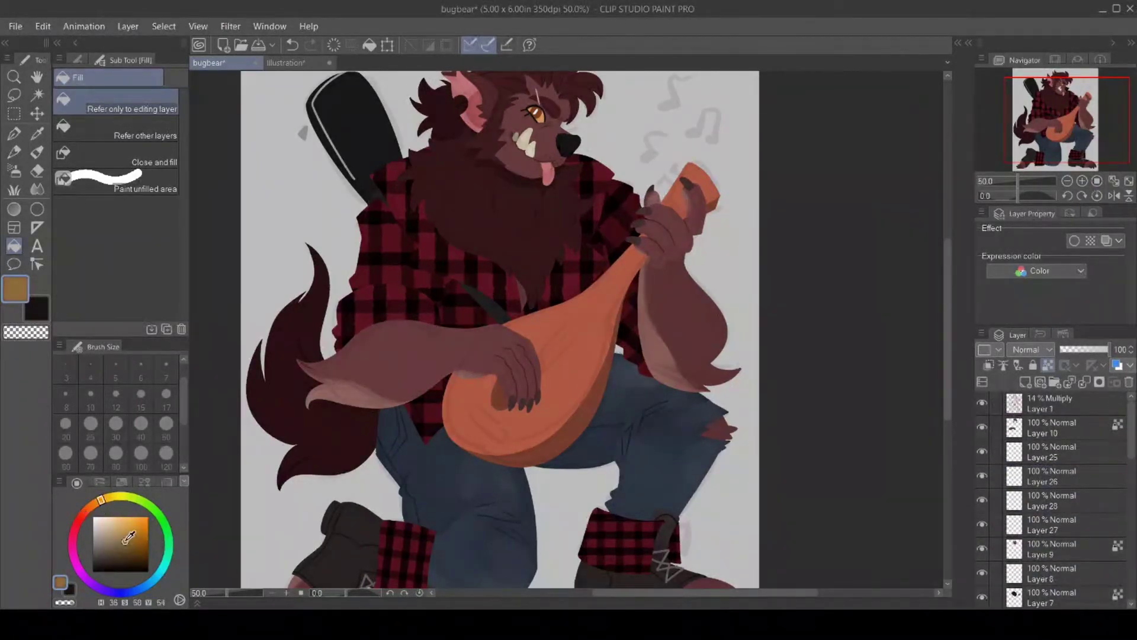
key(p)
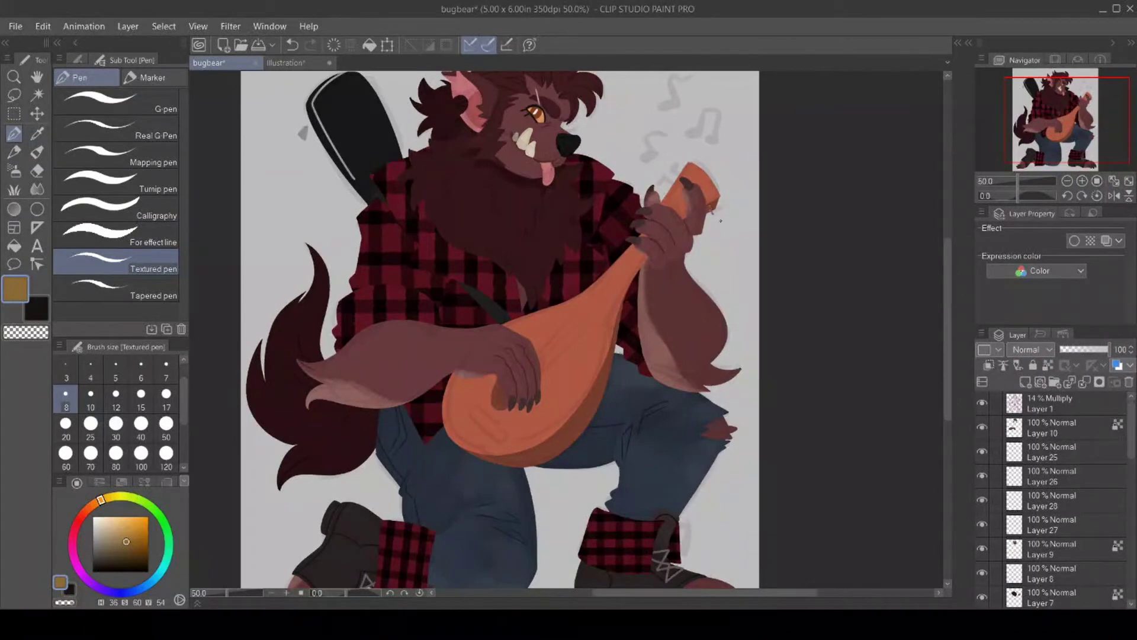
key(ctrl+z)
click(116, 395)
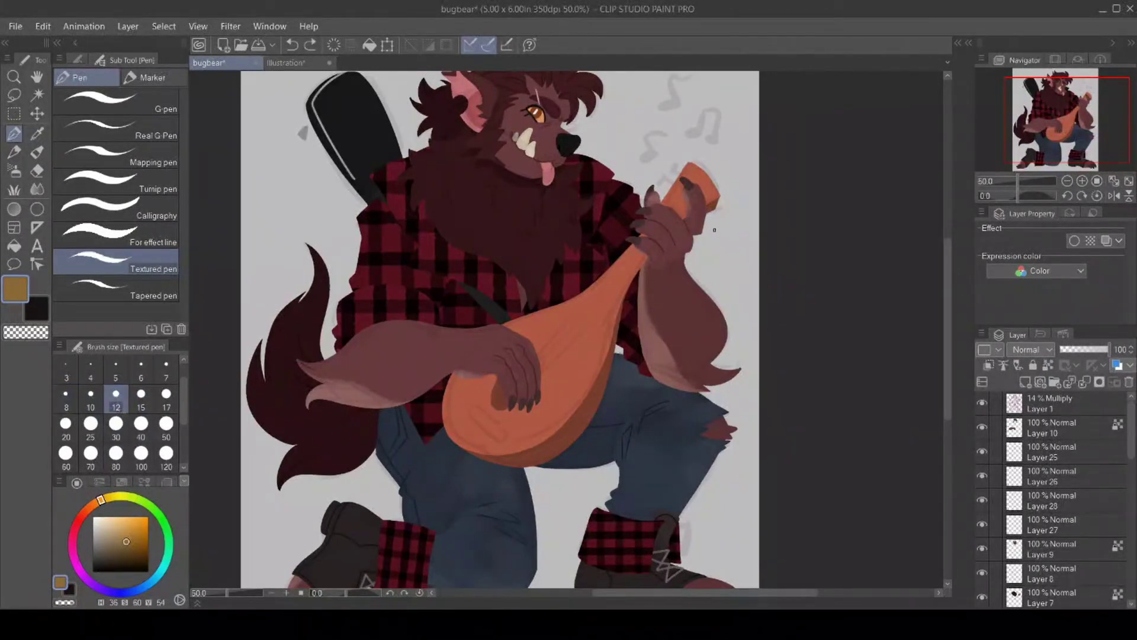
drag(710, 211, 715, 219)
Draw the tuning pegs on the headstock's upper side on Layer 16 in a darker ochre (hue 36, saturation 63, value 44).
scroll(1058, 498, down, 6)
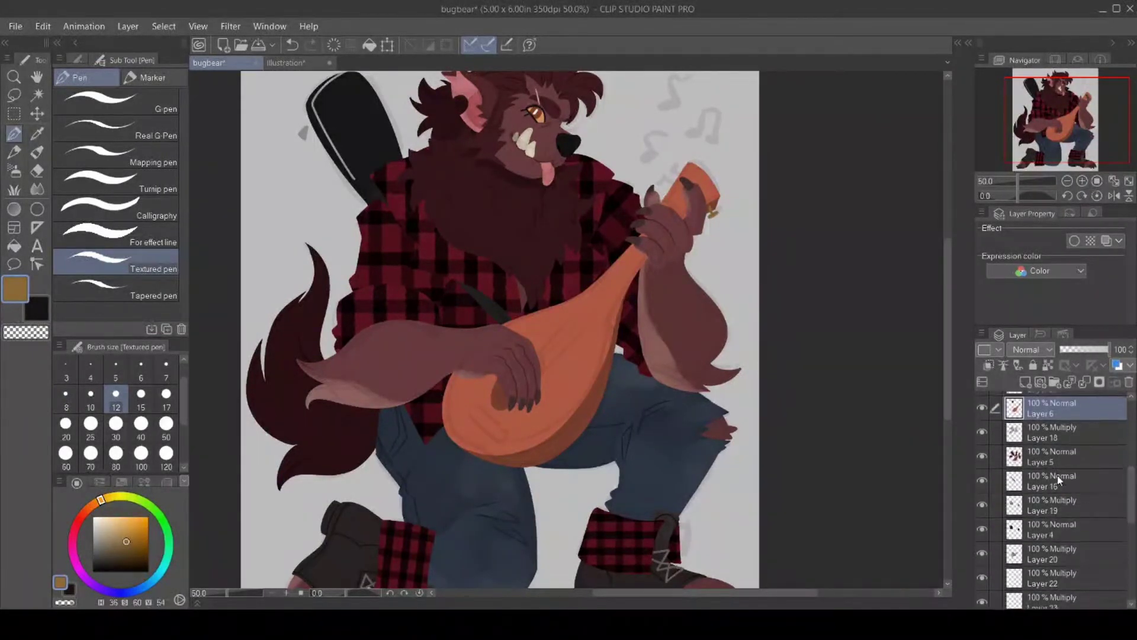
click(1058, 476)
click(1026, 383)
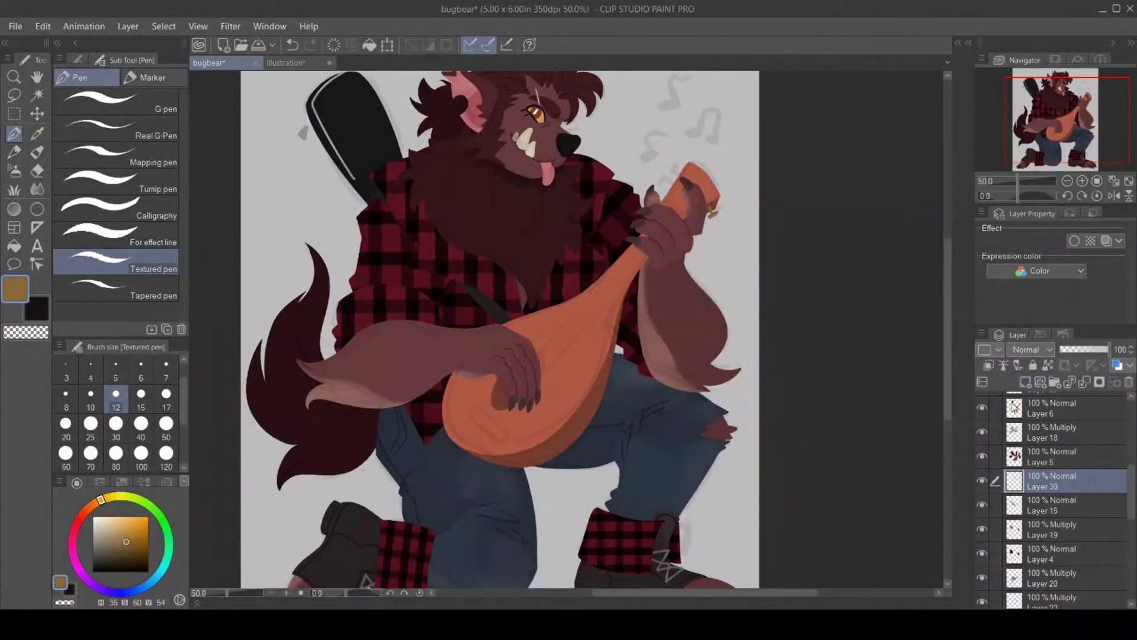
key(ctrl+z)
click(128, 547)
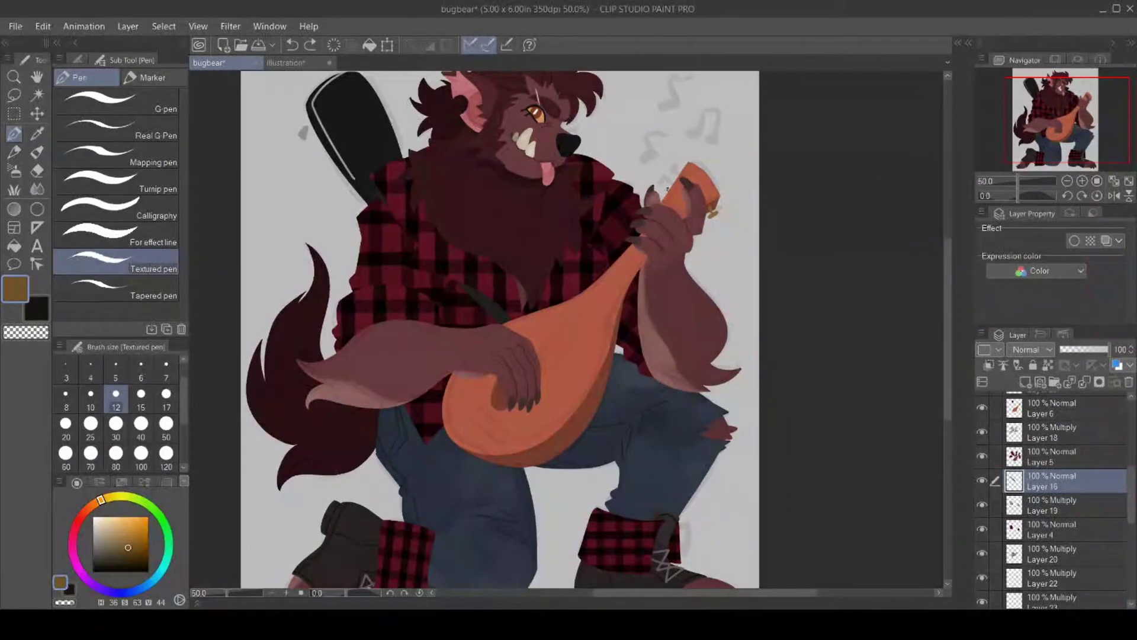
drag(667, 188, 663, 184)
Sample the lute's shadow brown, then outline and fill a slanted rectangular bridge on the lute's body on Layer 29.
drag(1127, 485, 1131, 453)
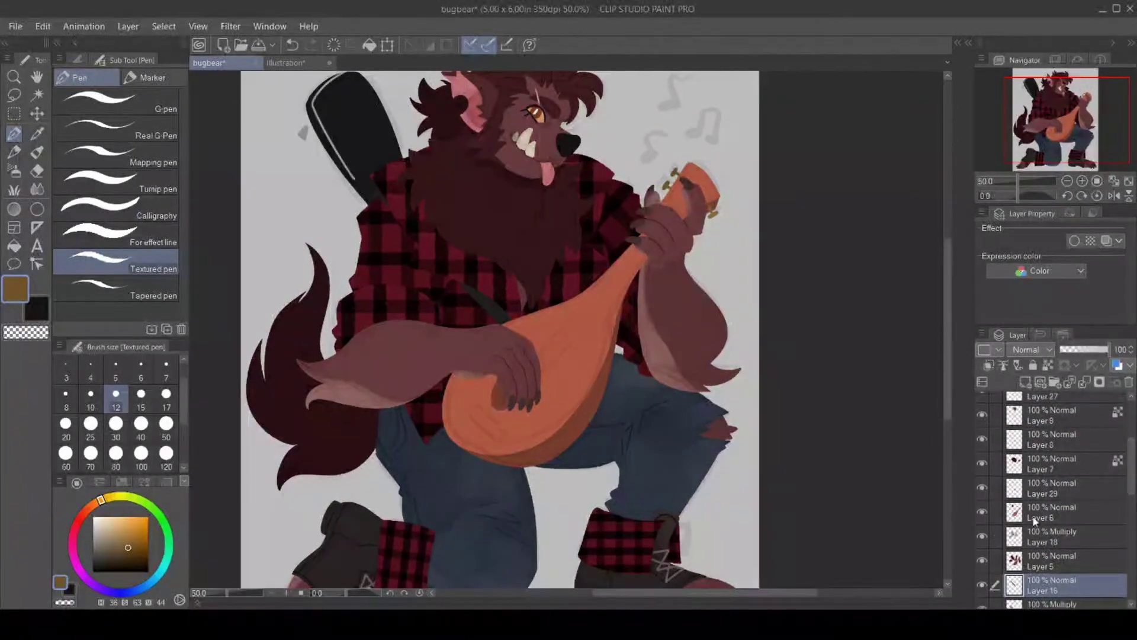
click(1044, 507)
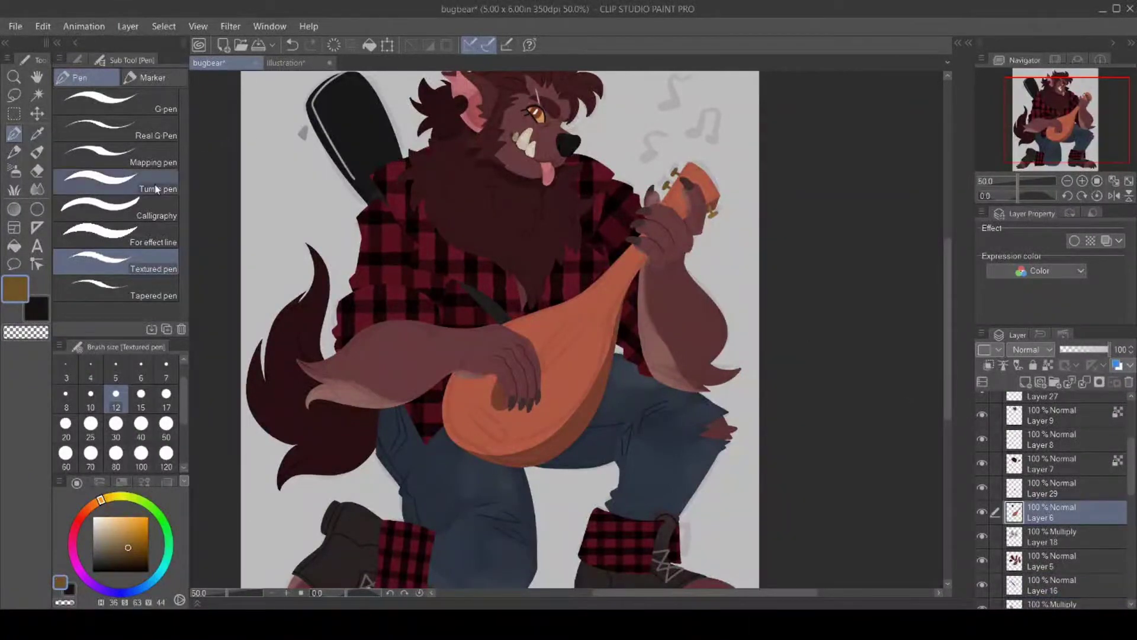
click(37, 133)
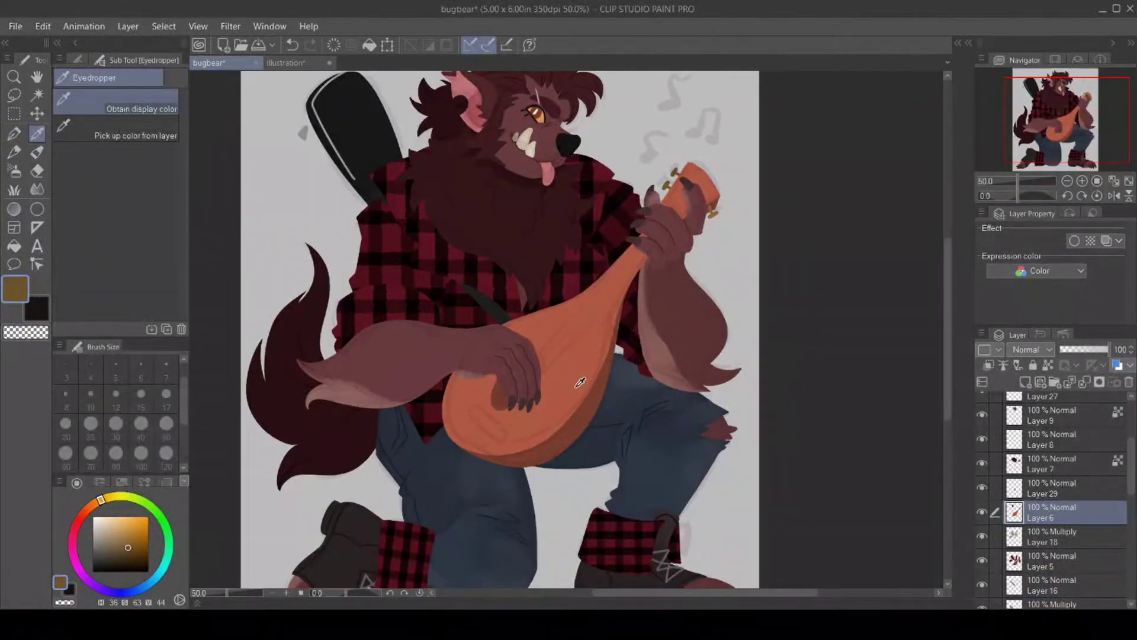
click(573, 379)
click(593, 407)
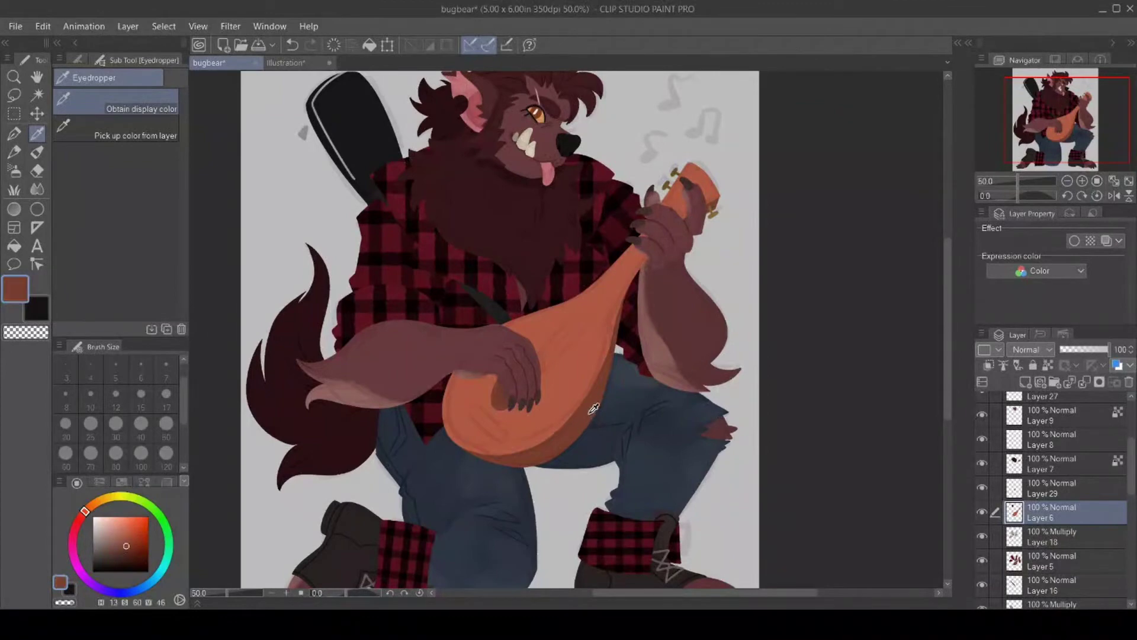
click(14, 133)
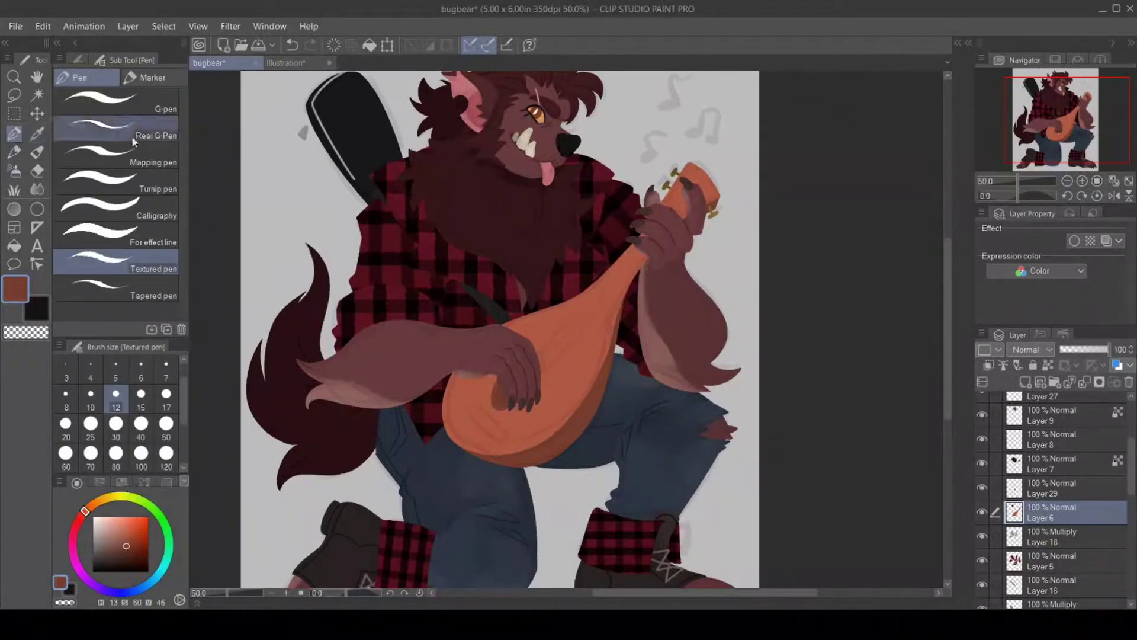
click(1037, 489)
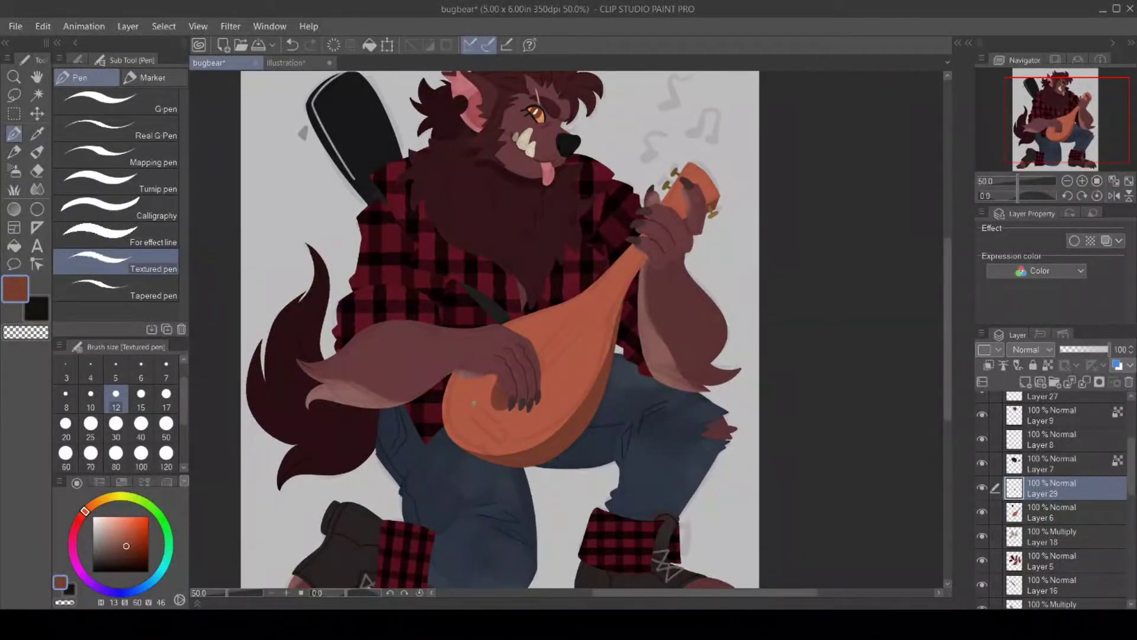
mouse_move(472, 403)
mouse_down()
mouse_move(502, 427)
mouse_move(497, 441)
mouse_move(502, 428)
mouse_up()
click(14, 245)
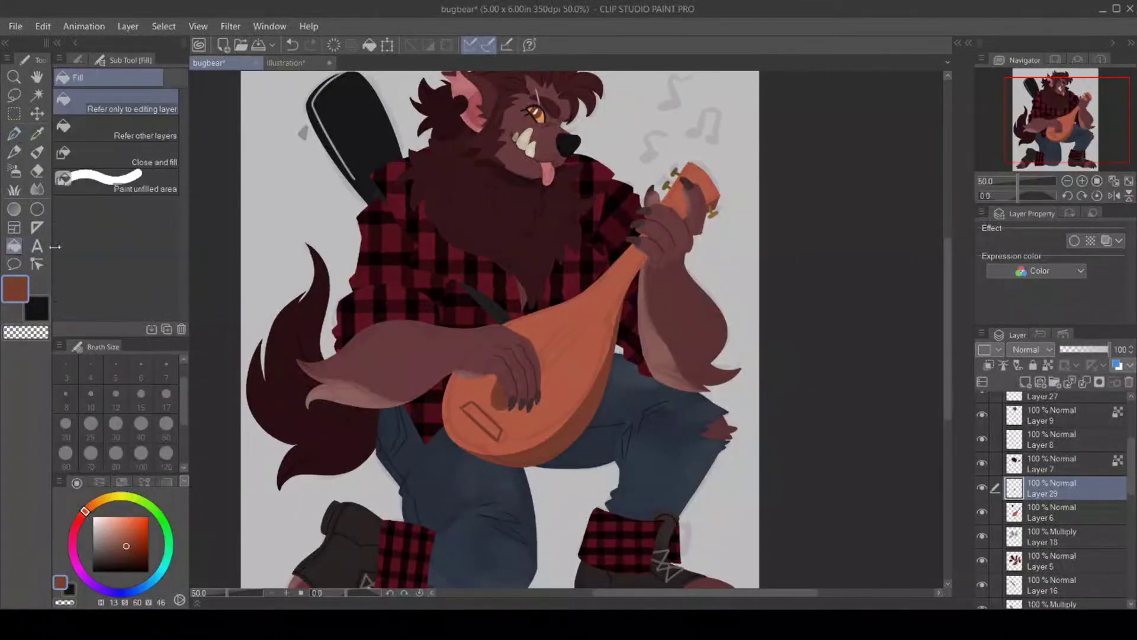
click(480, 411)
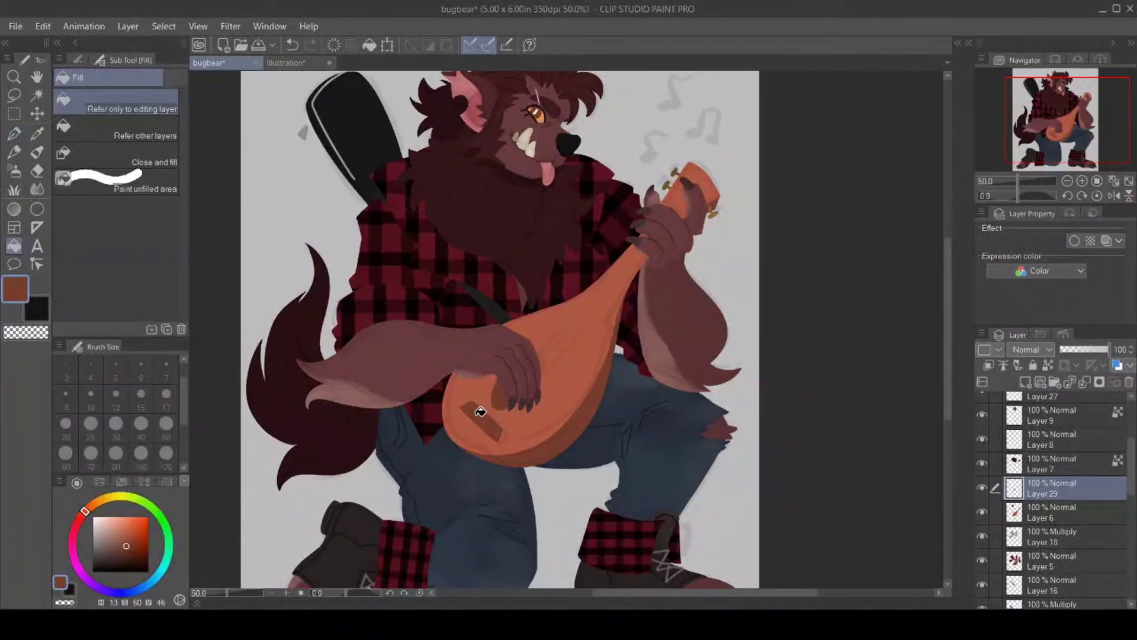
Hide the Layer 1 sketch and clean up the bridge's edges using the Textured pen with transparent colour.
click(14, 133)
scroll(1099, 415, up, 3)
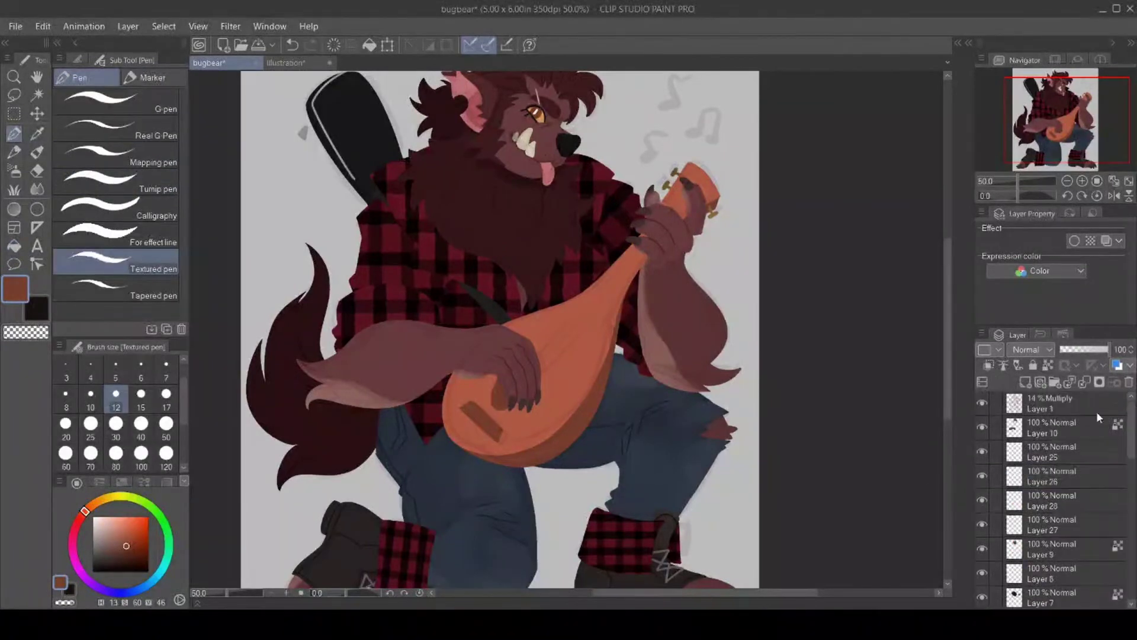
click(981, 404)
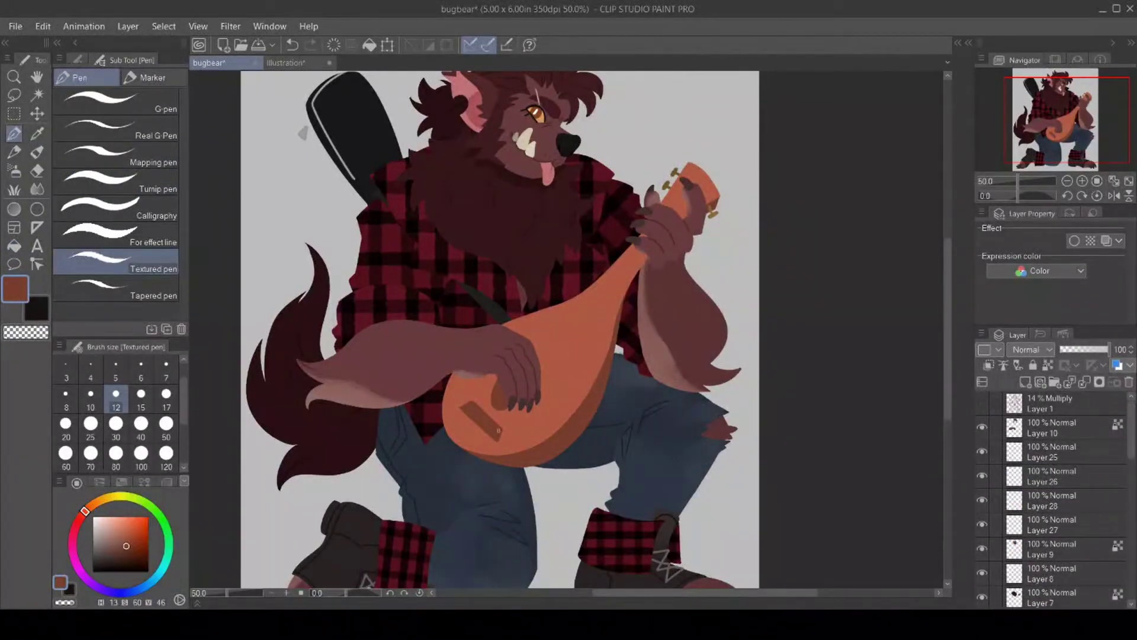
click(25, 331)
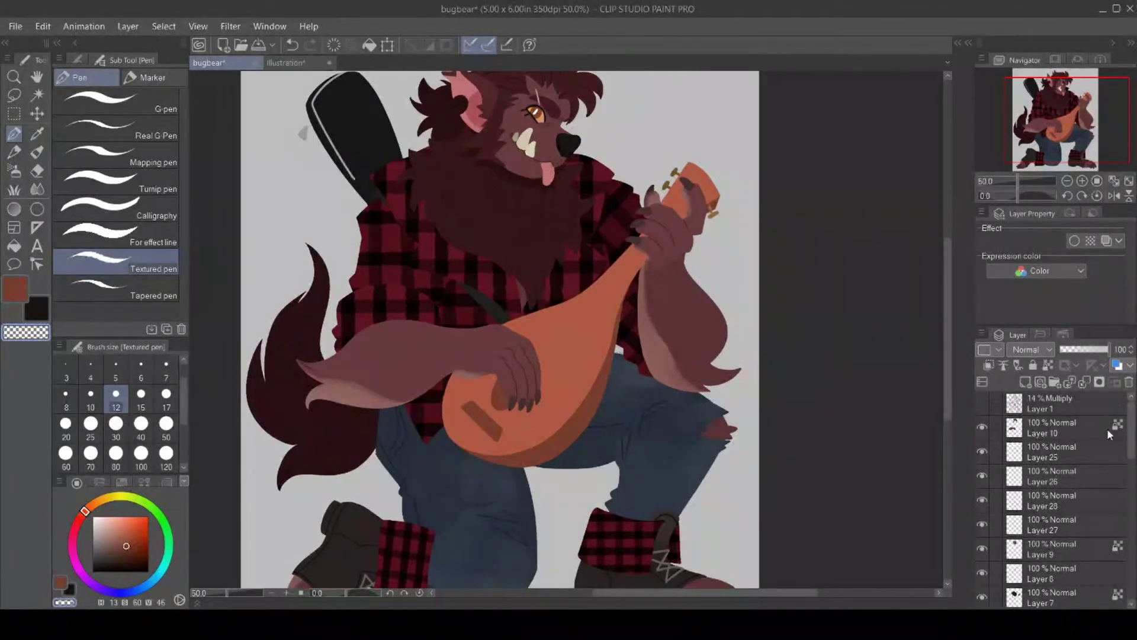
Add a new layer above Layer 29 and show the Layer 1 sketch.
scroll(1054, 497, down, 5)
scroll(1066, 503, up, 2)
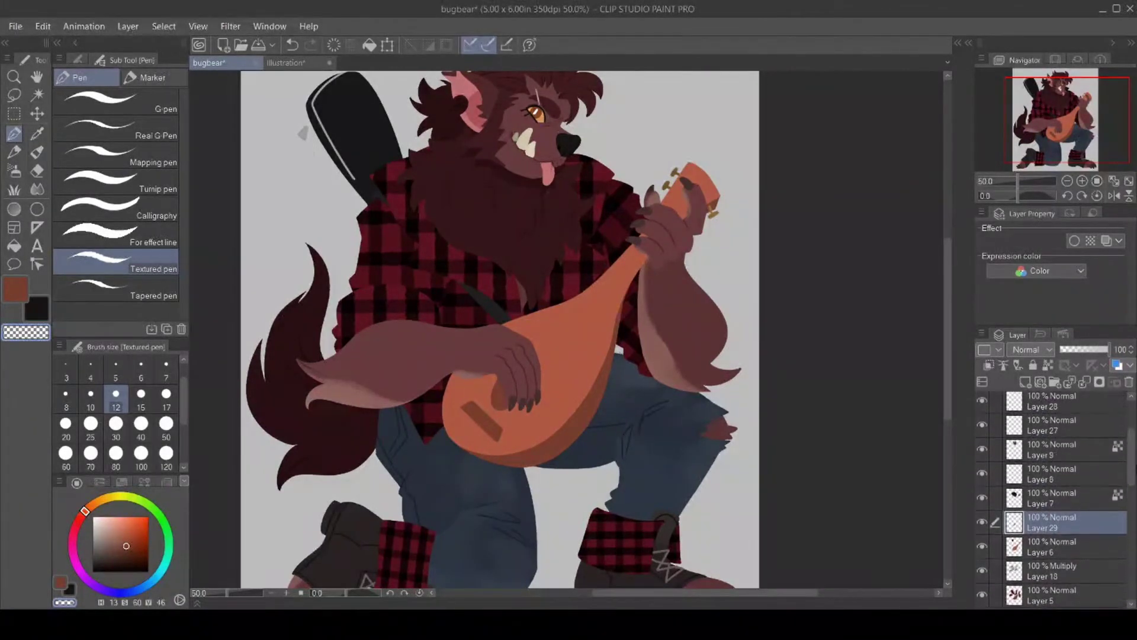
click(1057, 543)
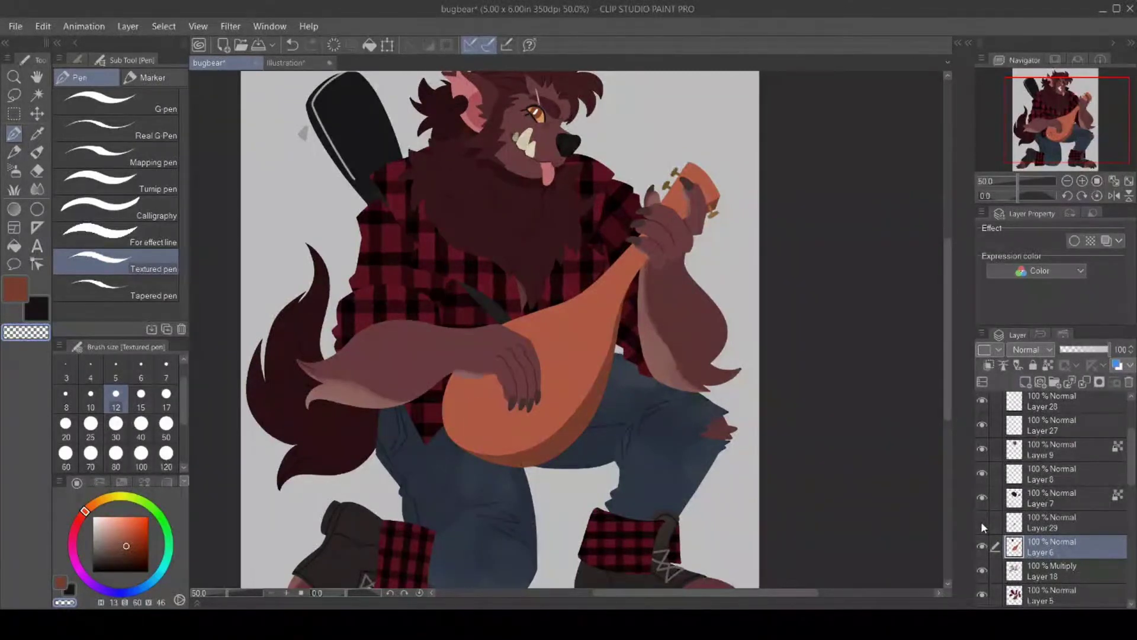
click(1048, 527)
click(1025, 381)
scroll(1066, 415, up, 3)
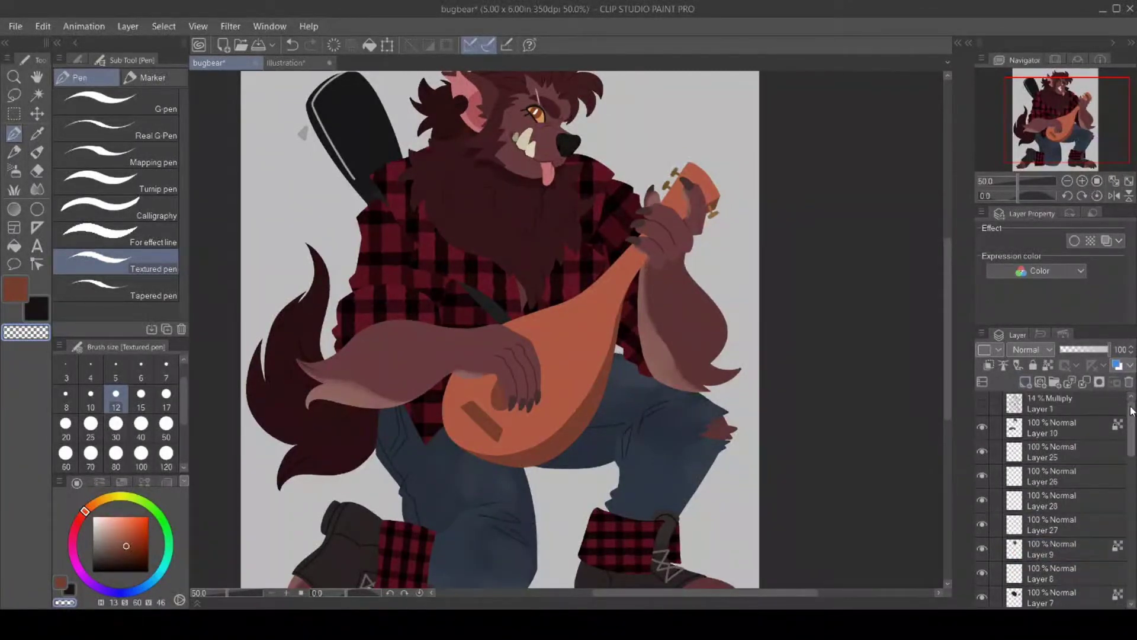
click(982, 403)
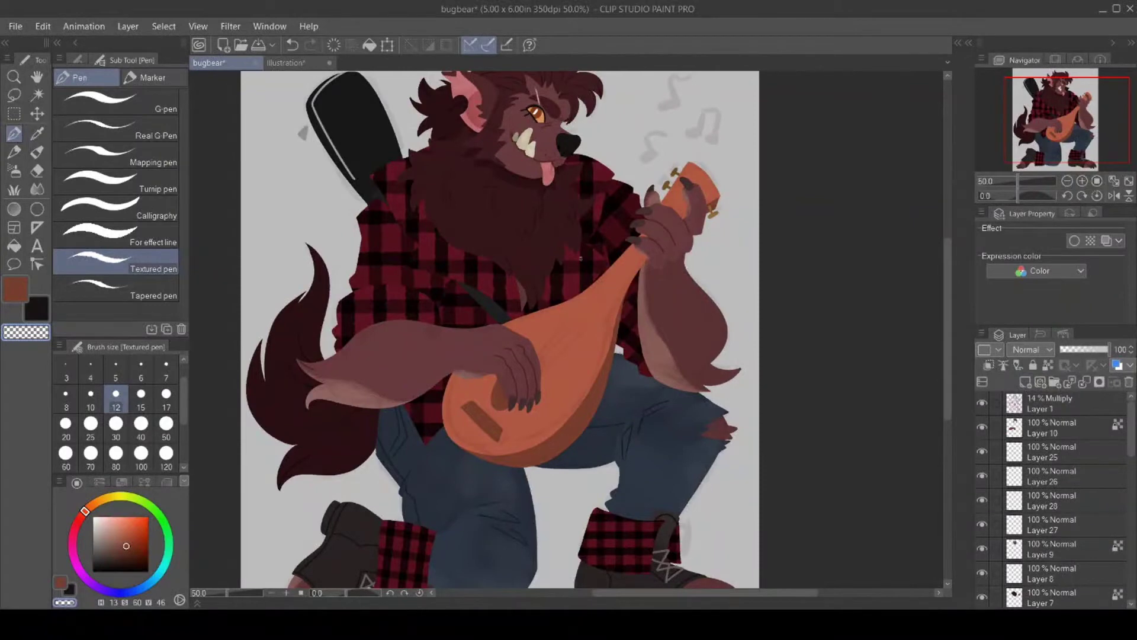
Draw a straight string from bridge to headstock with the size 6 Textured pen in near-white (saturation 0, value 89), then duplicate its layer twice.
click(93, 523)
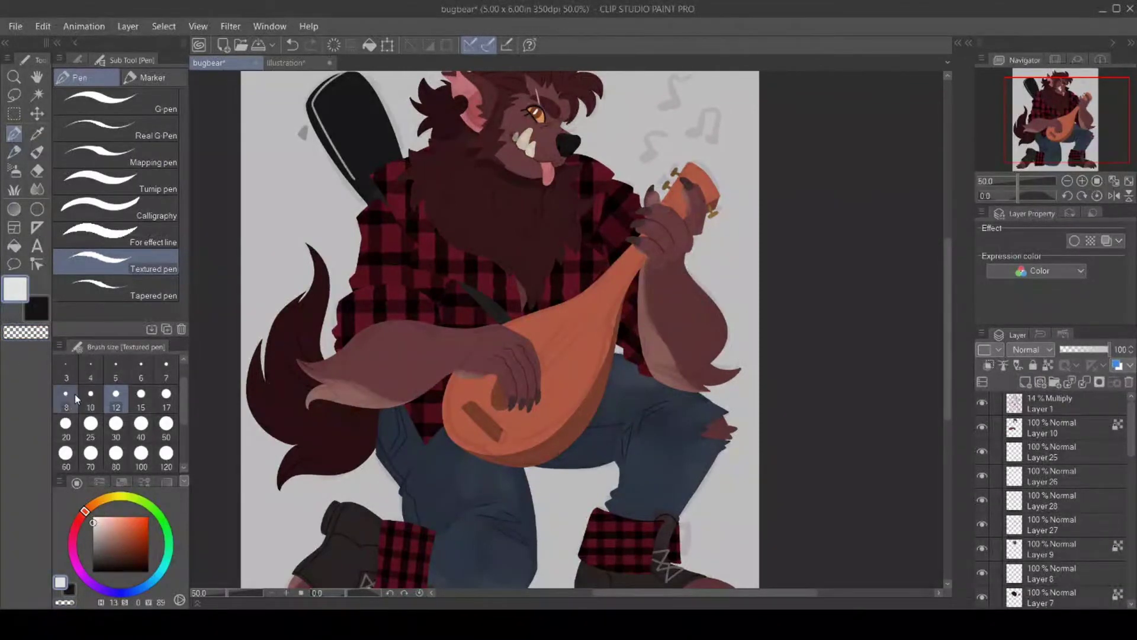
click(141, 371)
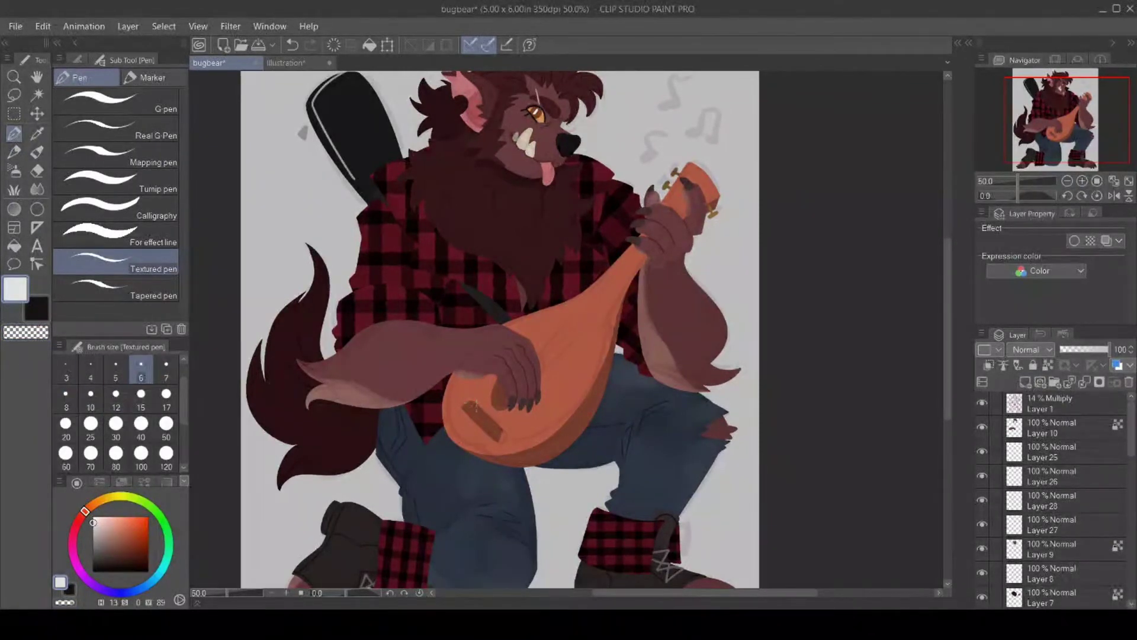
drag(482, 405, 688, 172)
key(ctrl+c)
key(ctrl+v)
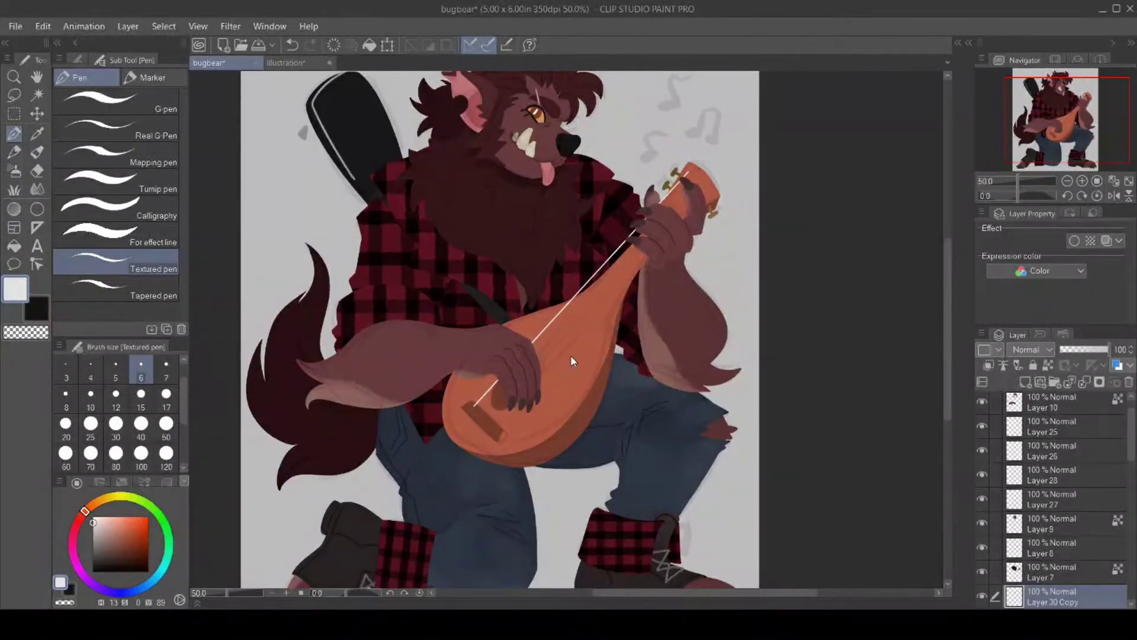
Hide Layer 30 Copy 2 and shift Layer 30 Copy slightly below the first string to form the second string.
click(37, 114)
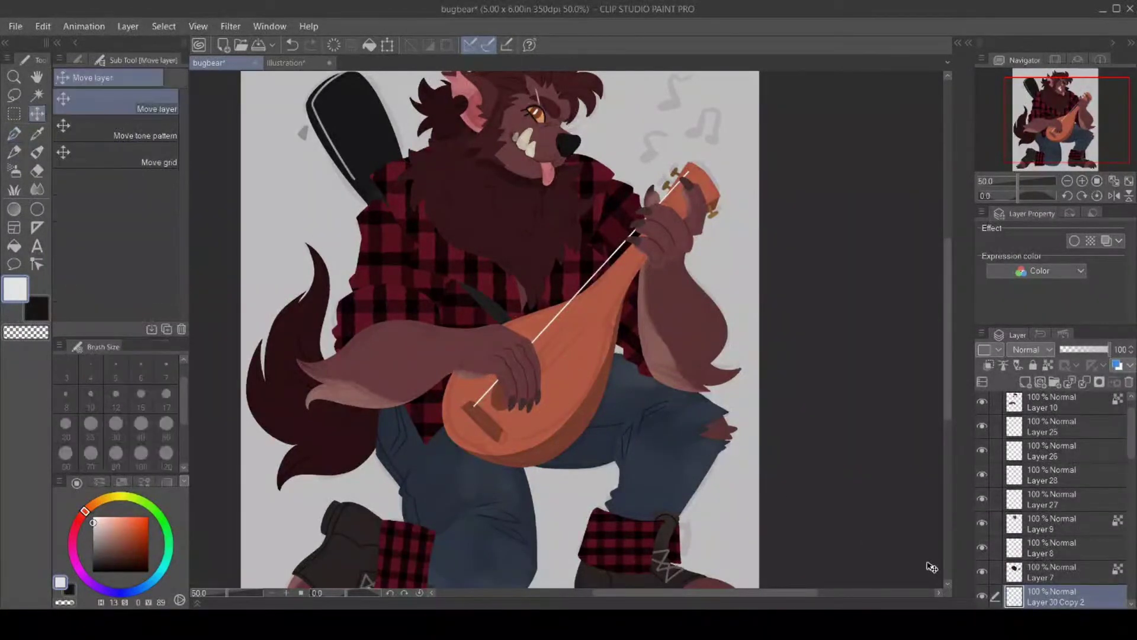
click(982, 596)
scroll(1050, 459, down, 5)
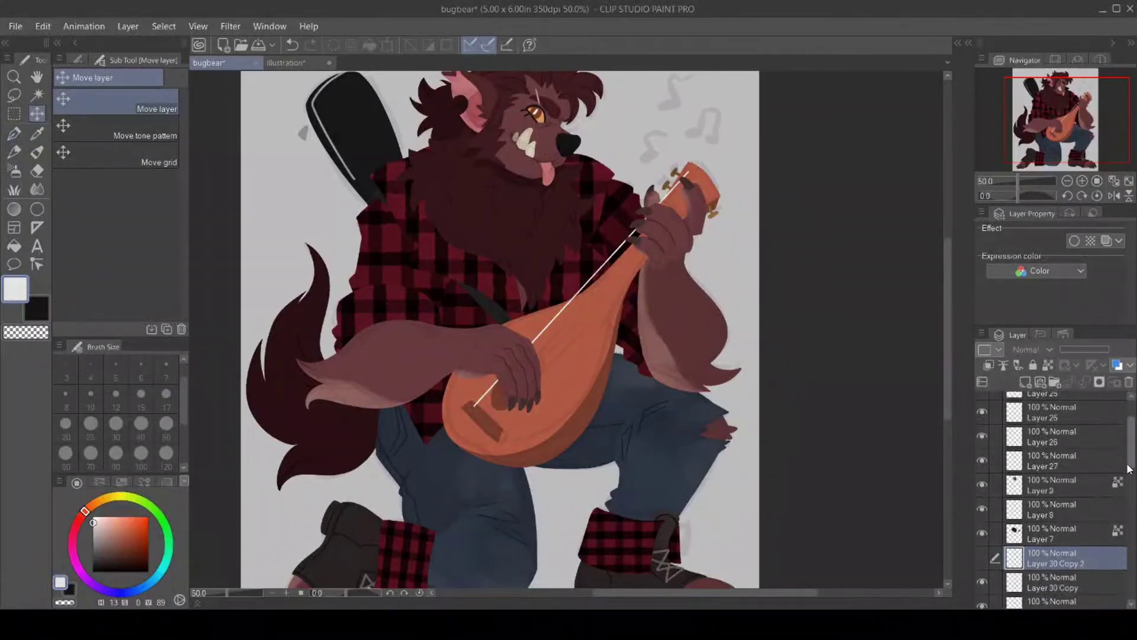
click(1050, 461)
mouse_move(567, 319)
mouse_down()
mouse_move(573, 329)
mouse_move(566, 323)
mouse_up()
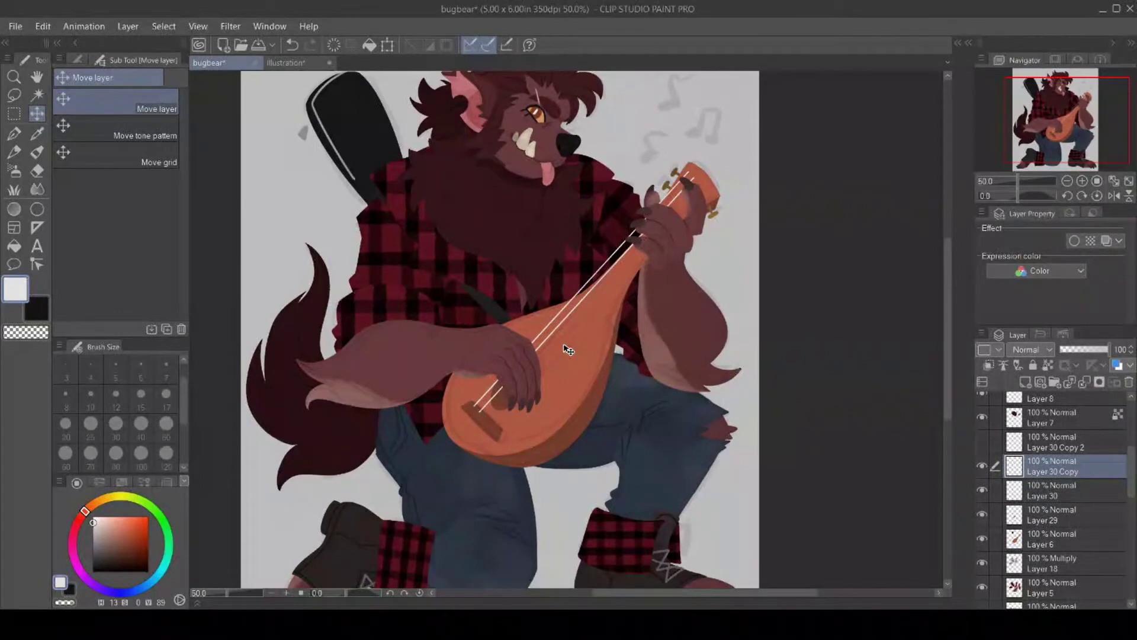
Show Layer 30 Copy 2, shift it below the second string as the third string, and merge both copies into Layer 30.
click(982, 441)
click(1054, 443)
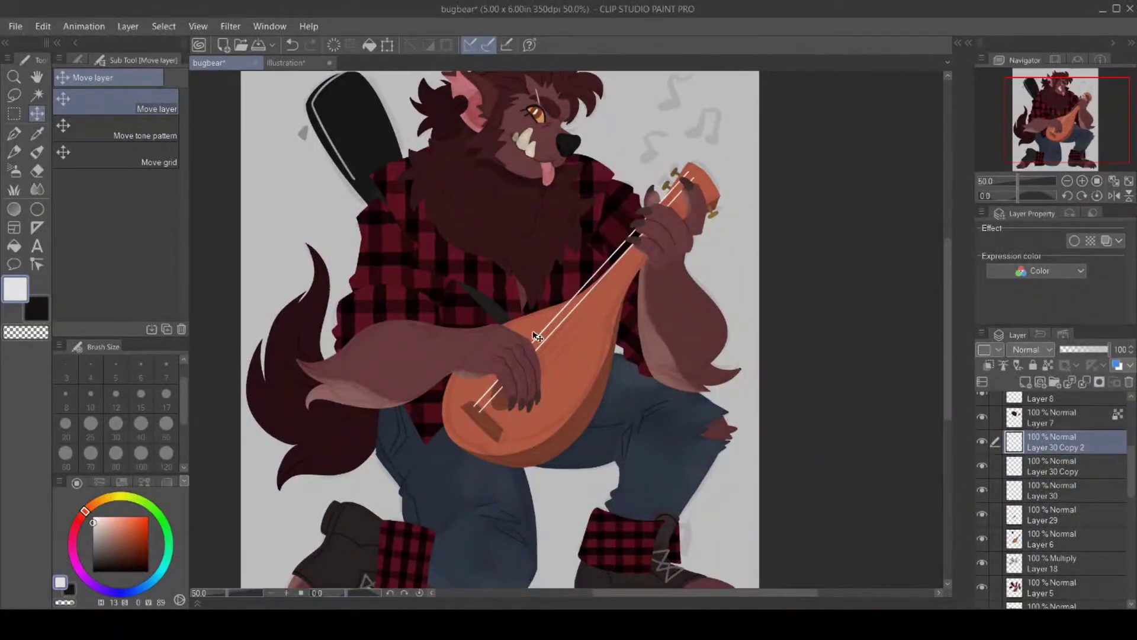
drag(537, 335, 554, 357)
key(ctrl+z)
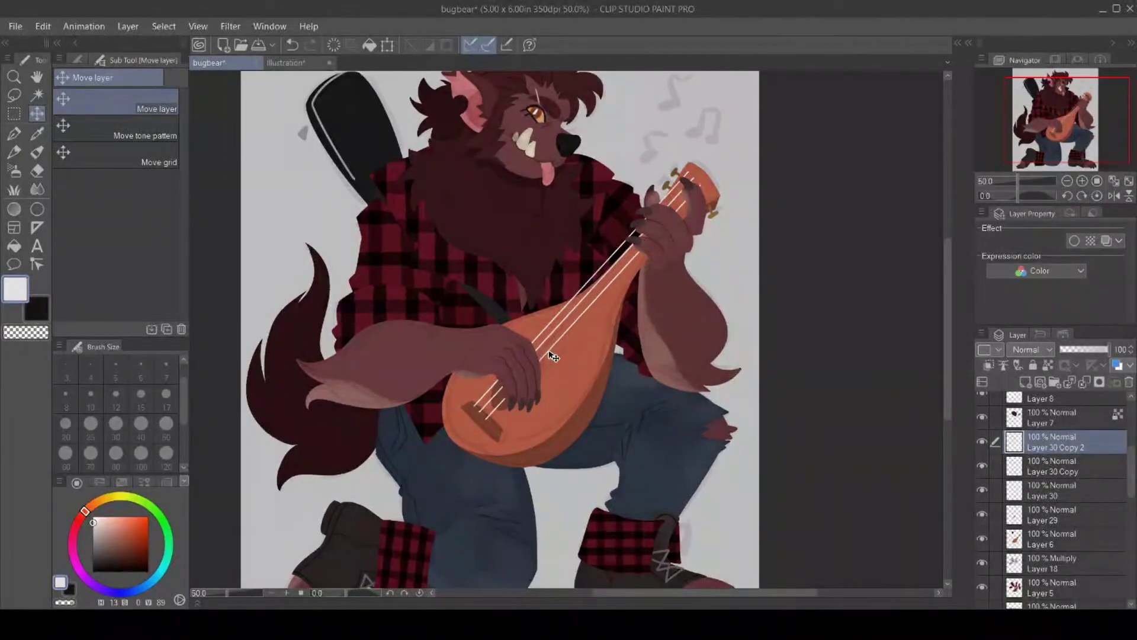
key(ctrl+y)
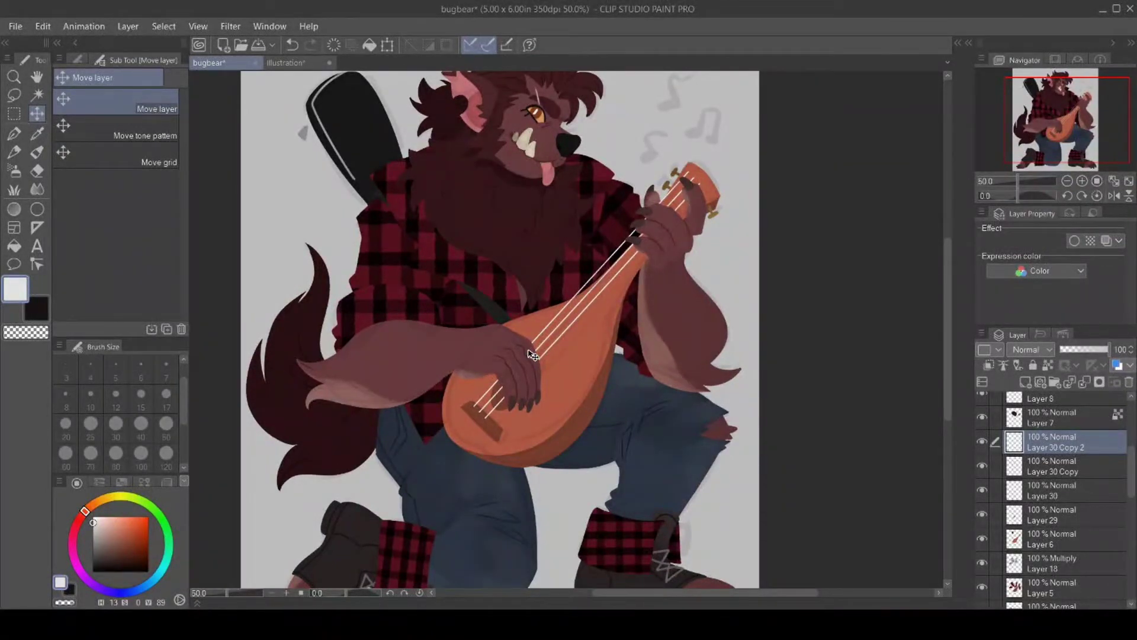
key(ctrl+e)
key(ctrl+e)
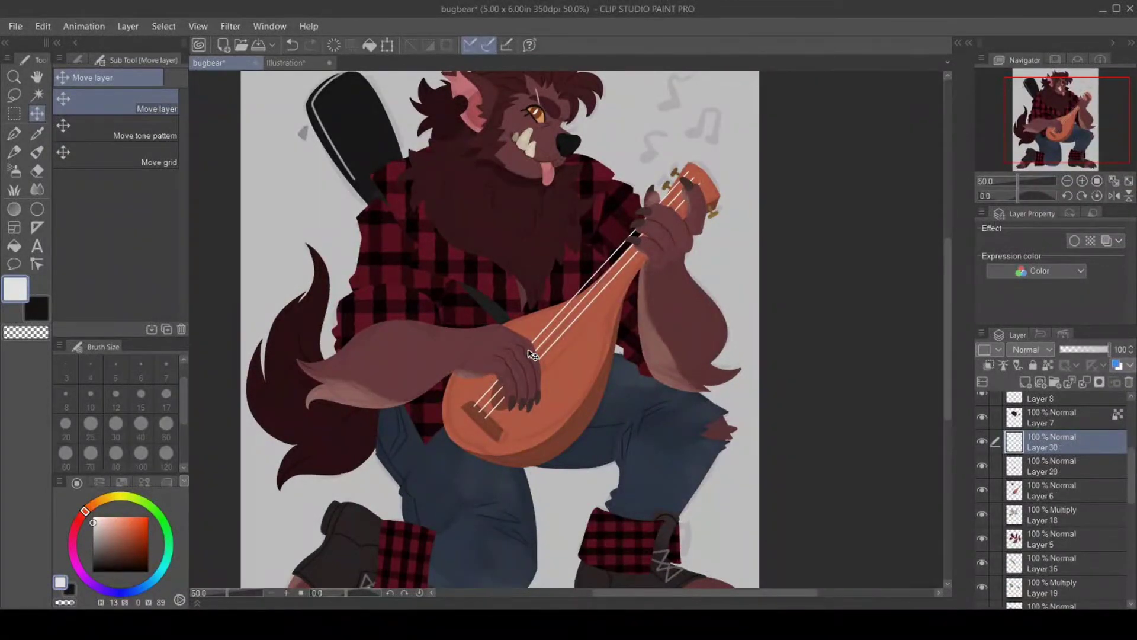
Add the remaining lute strings by duplicating Layer 30 twice, shifting each copy towards the lute's lower side and merging it down.
key(ctrl+c)
key(ctrl+v)
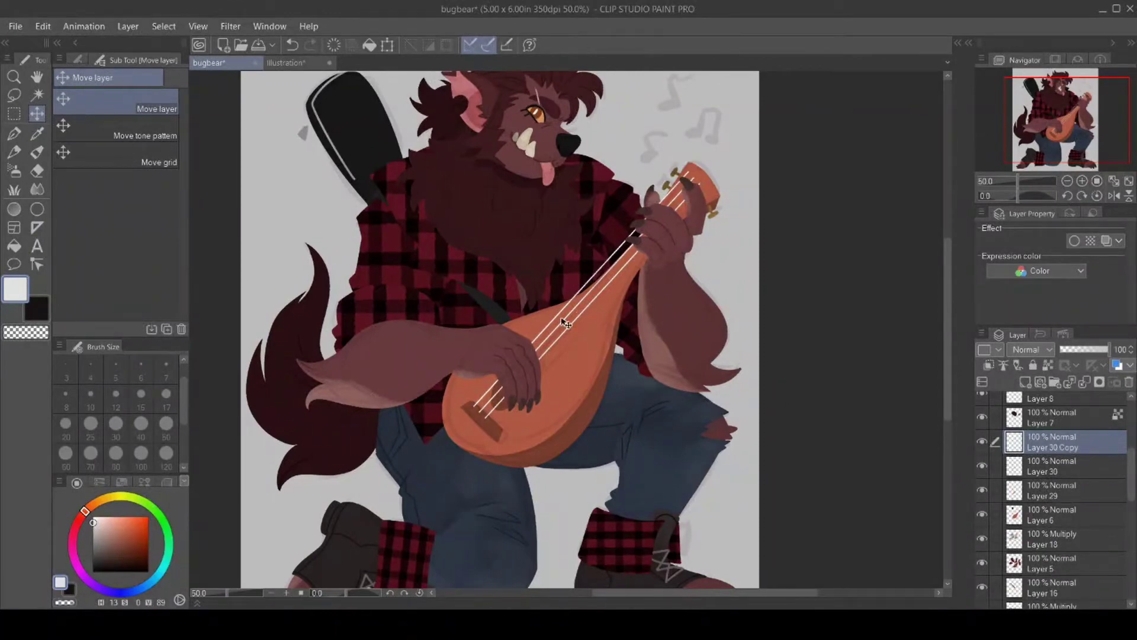
drag(565, 325, 557, 360)
key(ctrl+e)
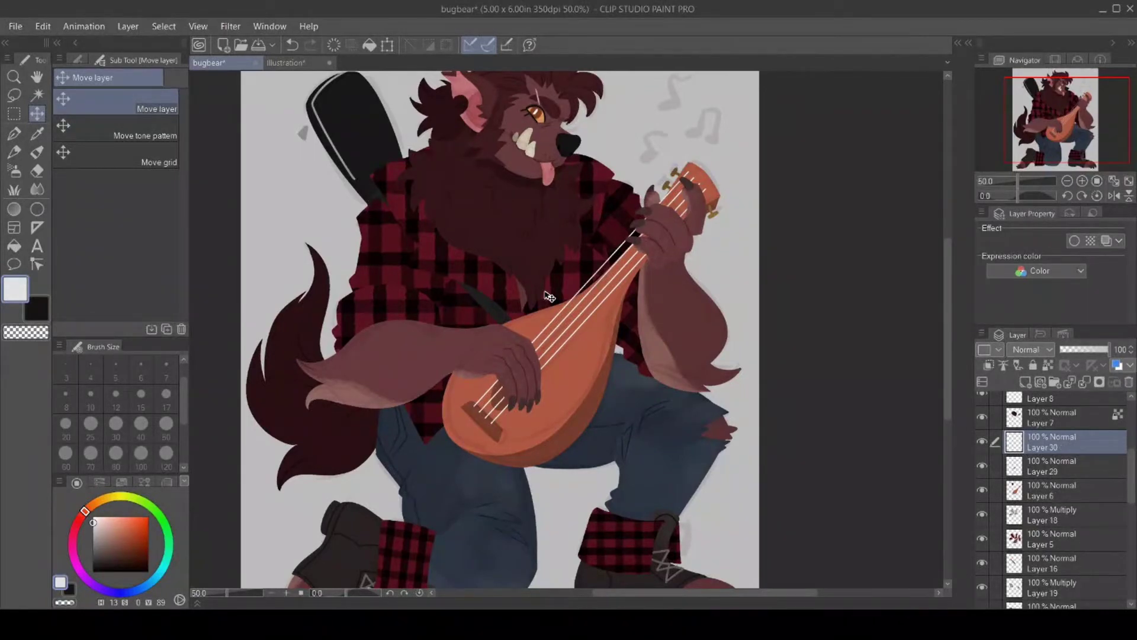
key(ctrl+c)
key(ctrl+v)
drag(517, 356, 536, 373)
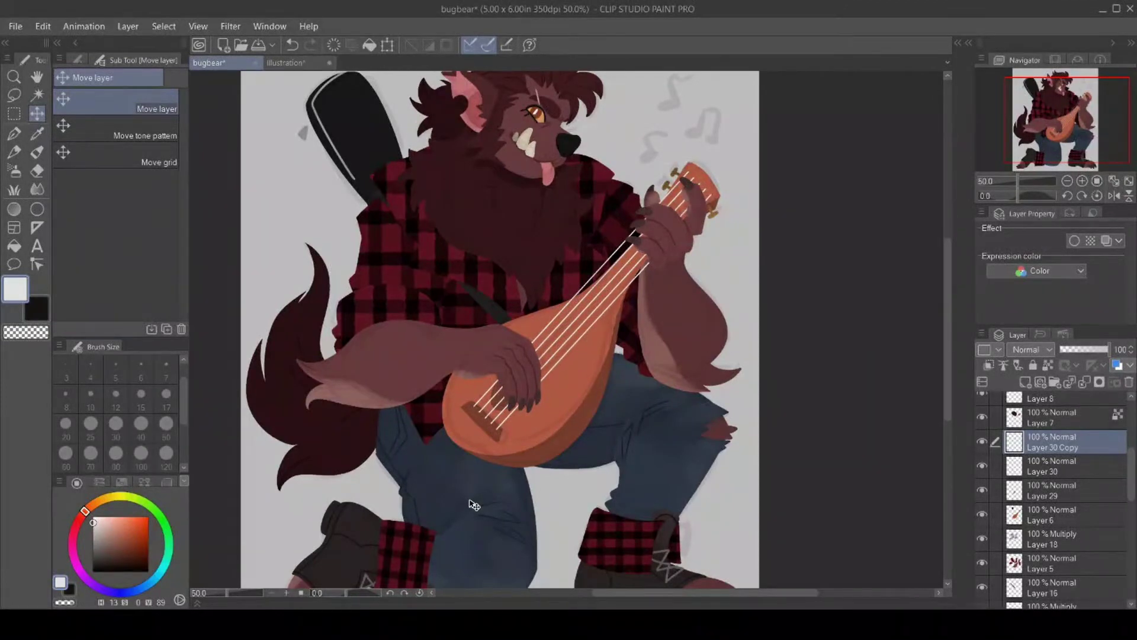
key(ctrl+e)
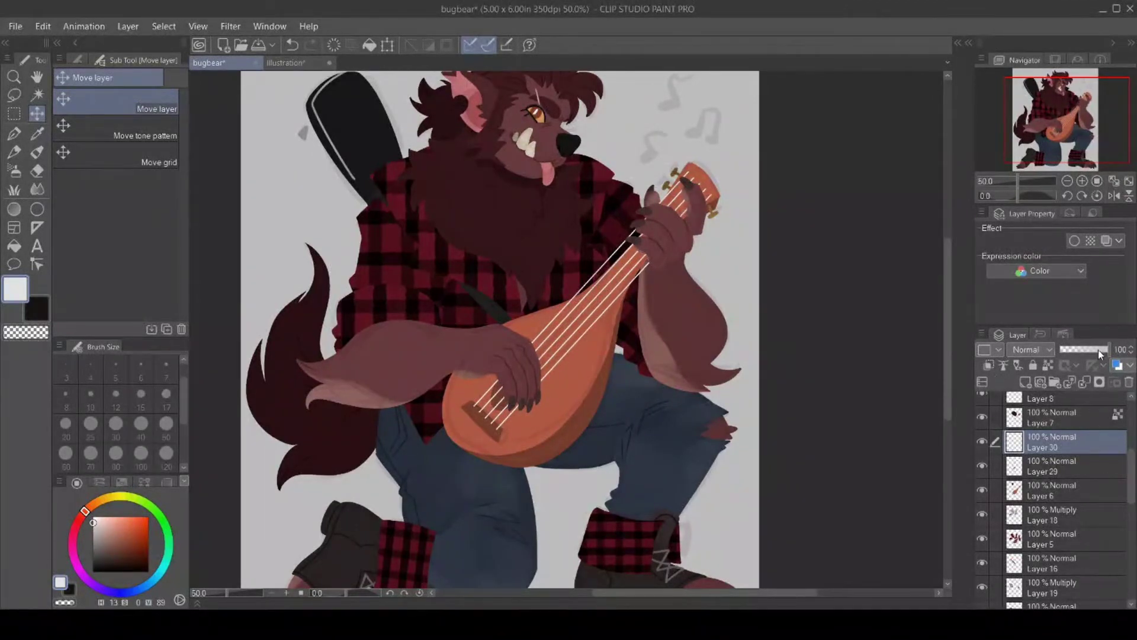
Set the opacity of the strings on Layer 30 to 75% and hide the Layer 1 sketch.
drag(1103, 350, 1097, 349)
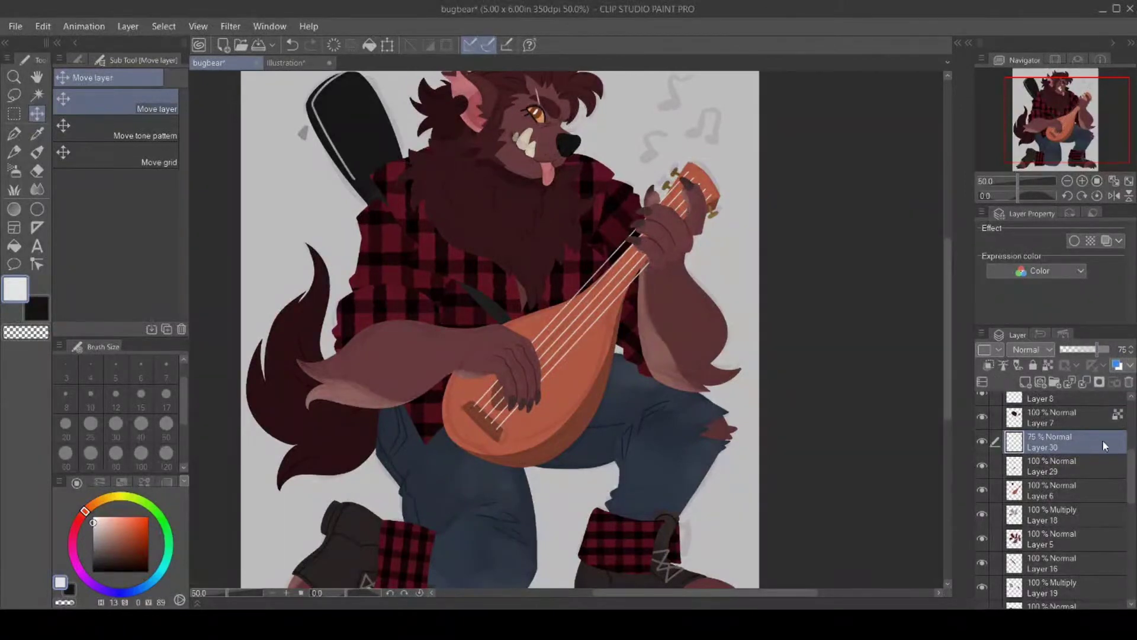
scroll(1128, 462, up, 5)
click(981, 402)
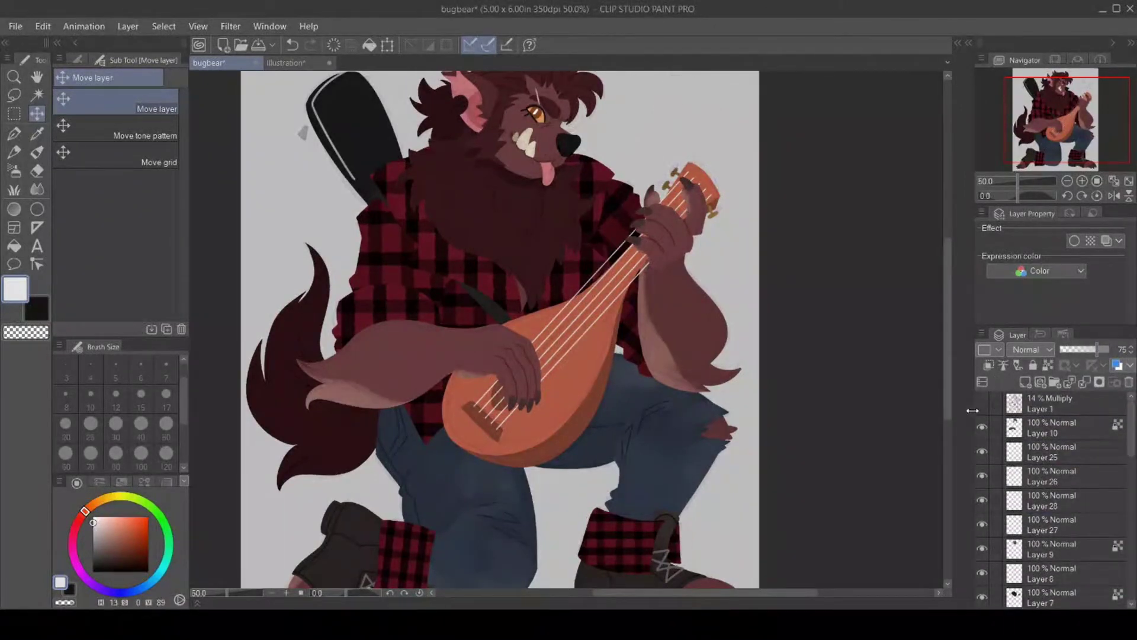
Outline a small flower's petals on the lute's body on Layer 6 with locked transparency, using the size 8 Textured pen in blue (hue 201, saturation 28, value 67).
scroll(1042, 474, down, 4)
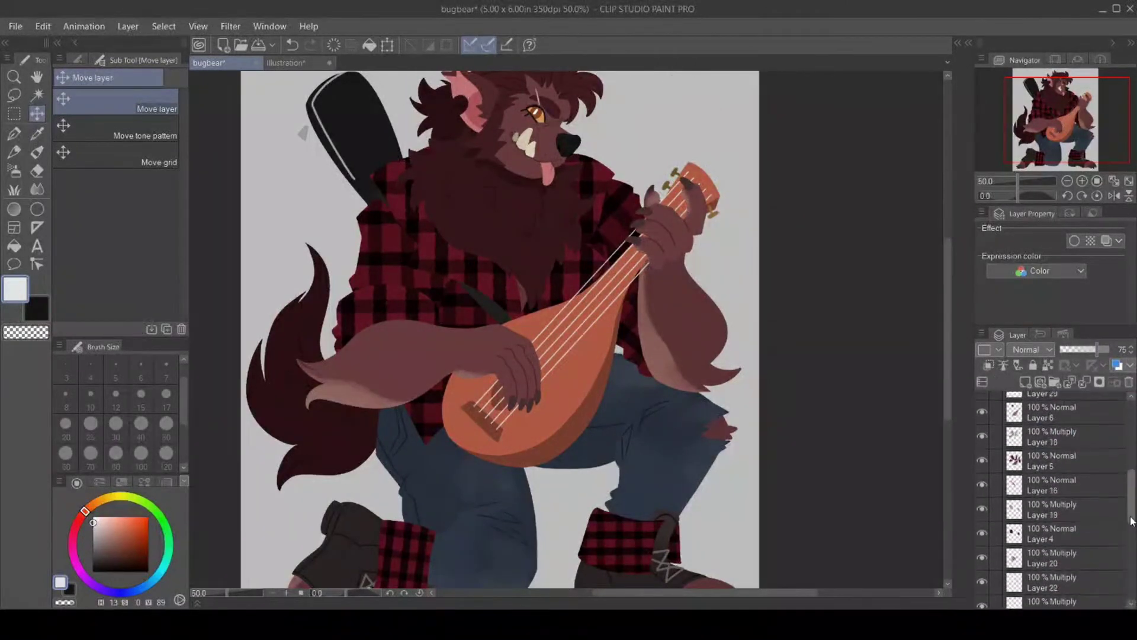
click(1055, 479)
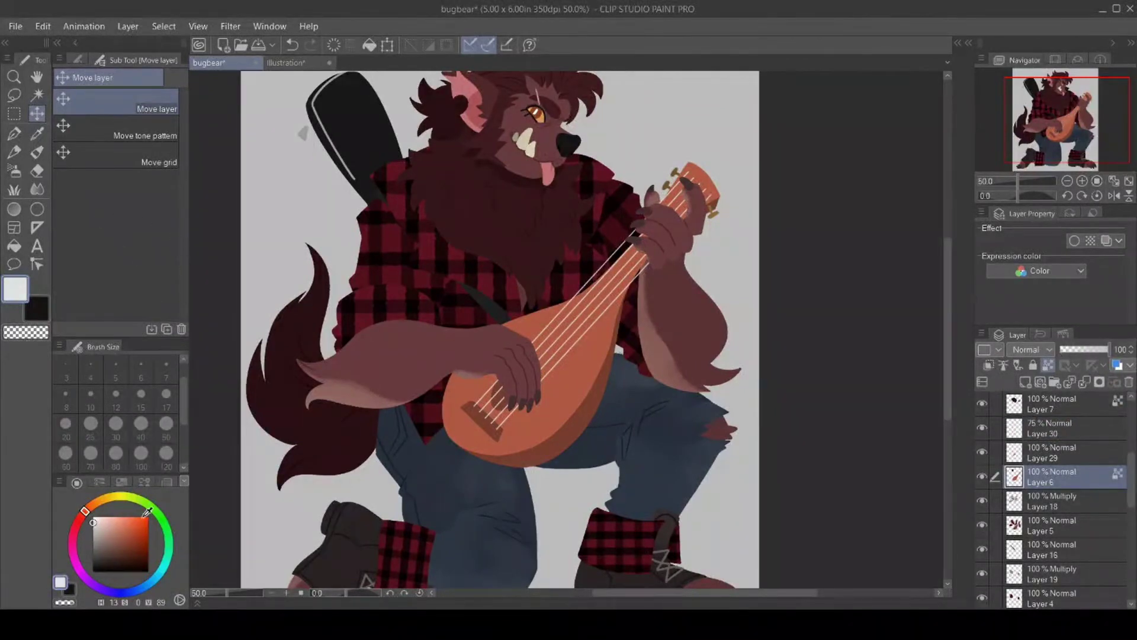
click(152, 583)
drag(107, 521, 108, 535)
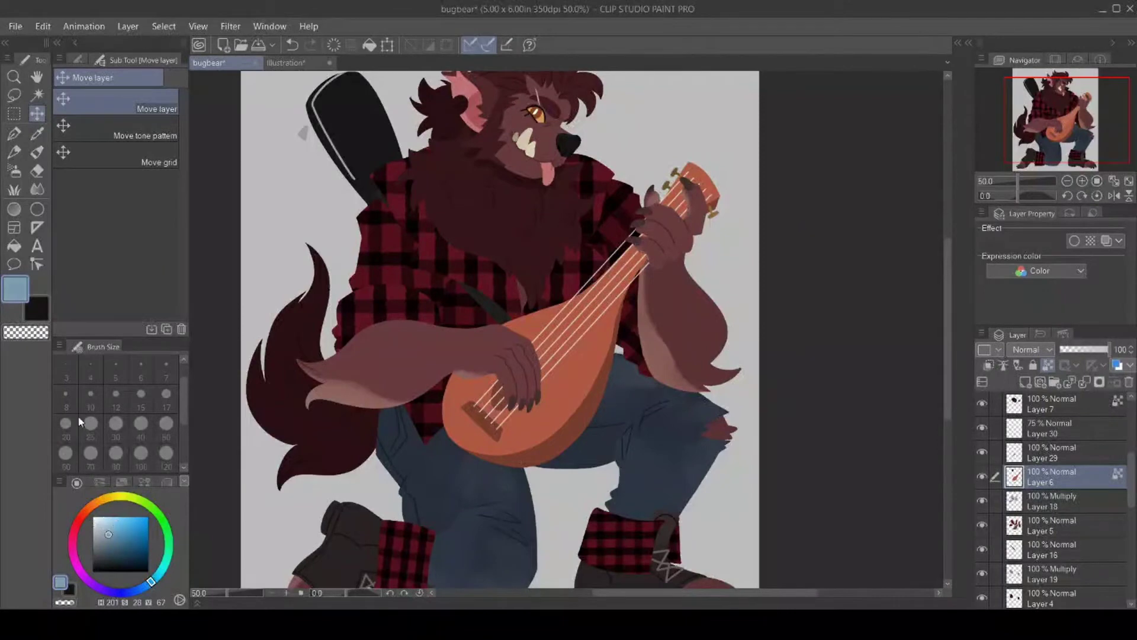
click(14, 76)
key(ctrl+alt+0)
click(14, 132)
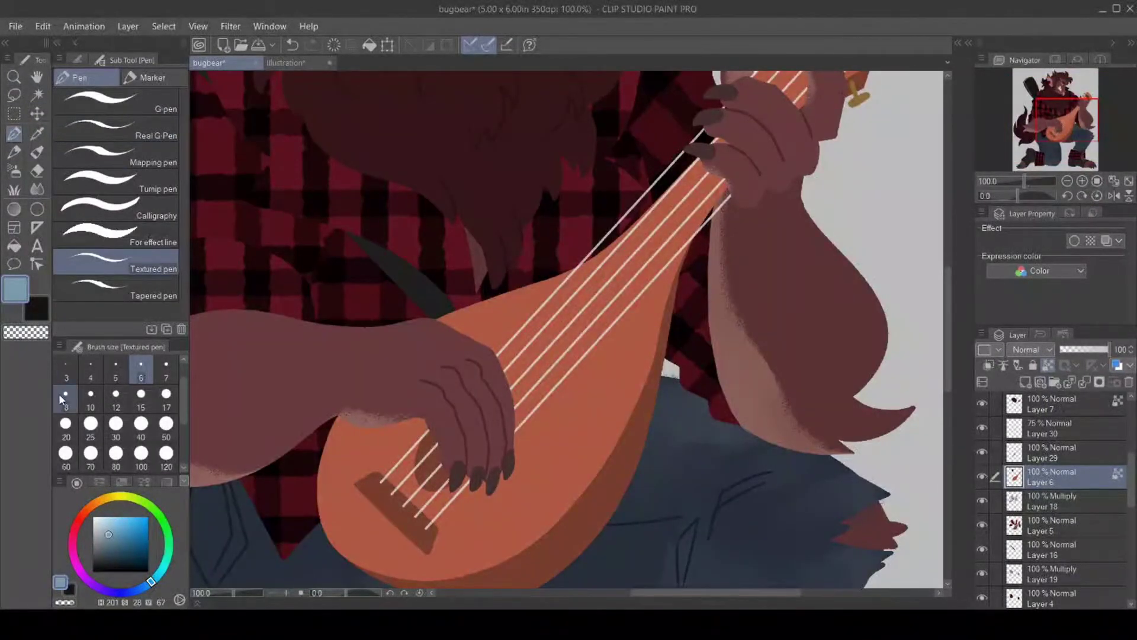
click(62, 396)
mouse_move(607, 392)
mouse_down()
mouse_move(619, 368)
mouse_move(605, 359)
mouse_move(597, 379)
mouse_move(591, 365)
mouse_move(577, 377)
mouse_move(599, 392)
mouse_move(583, 396)
mouse_move(620, 379)
mouse_move(629, 389)
mouse_move(610, 392)
mouse_up()
Fill the flower's outlined petals with the same blue.
click(13, 245)
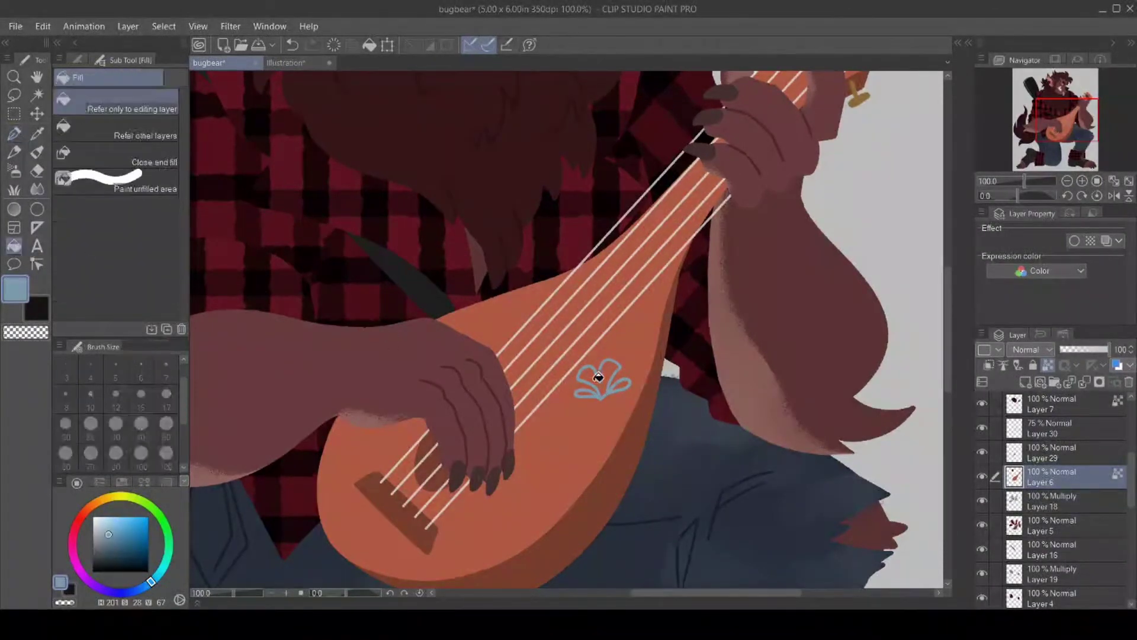
click(603, 380)
click(588, 391)
click(621, 386)
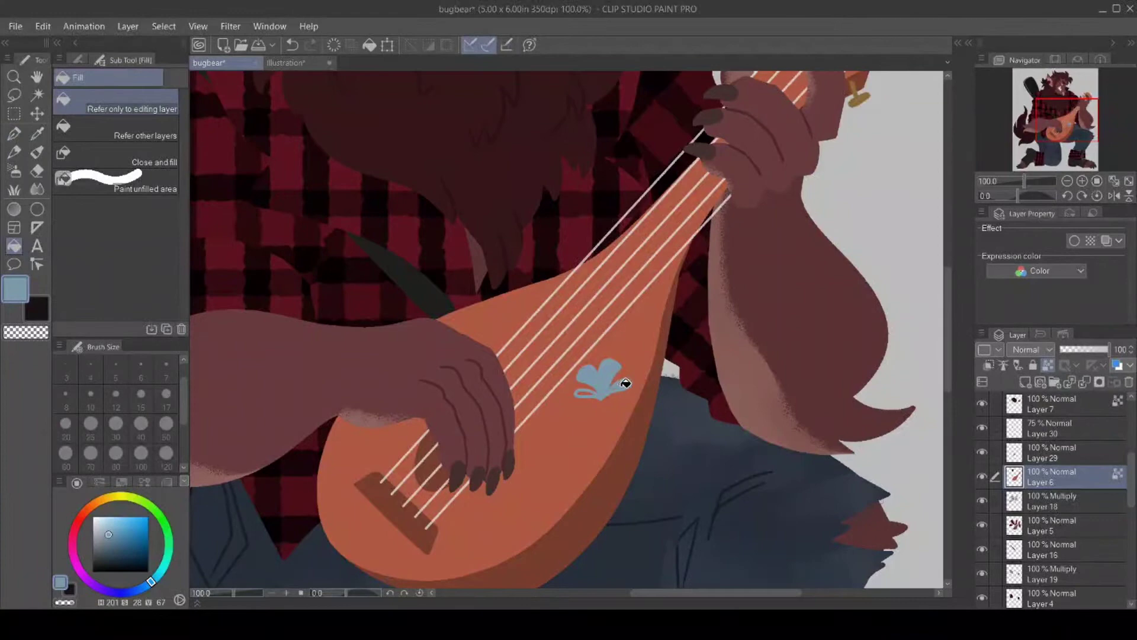
click(583, 392)
Dot small stamens above the blue flower with the Textured pen in pale yellow (hue 40, saturation 32, value 80).
click(14, 134)
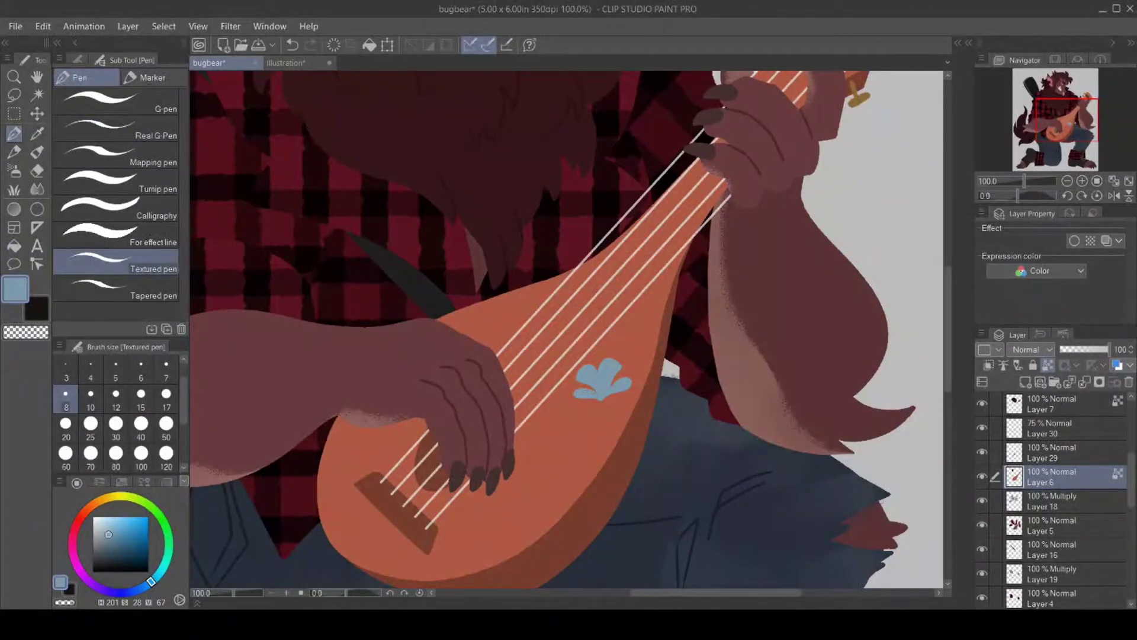
click(105, 500)
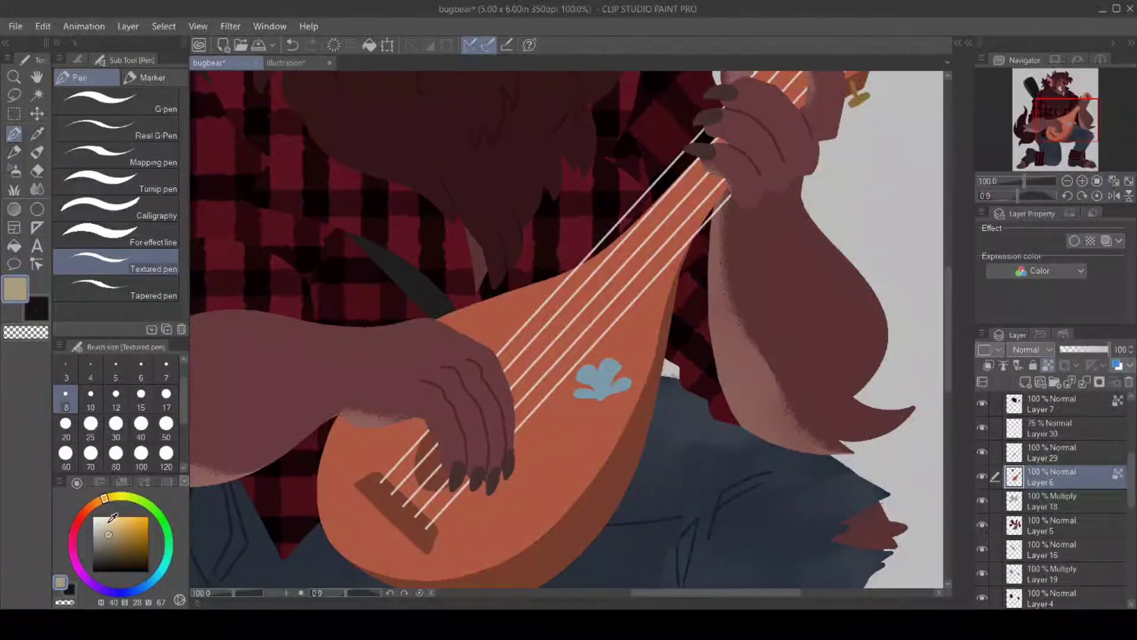
click(111, 527)
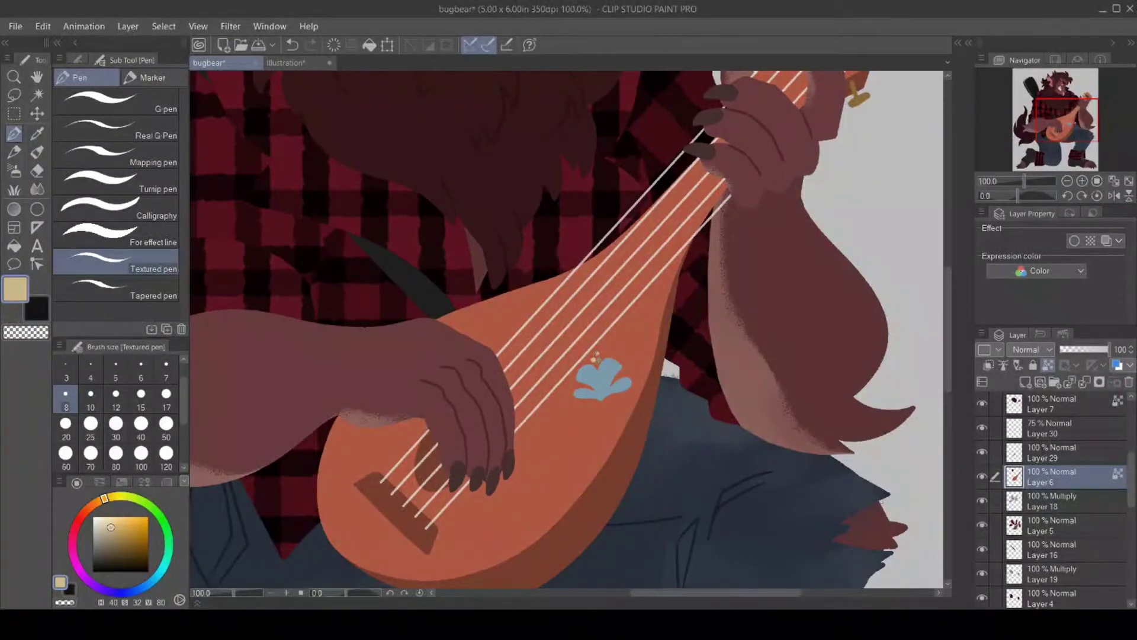
Draw a curling vine with leaves beneath the flower in green (hue 81, saturation 39, value 44) and fill the leaves.
click(140, 499)
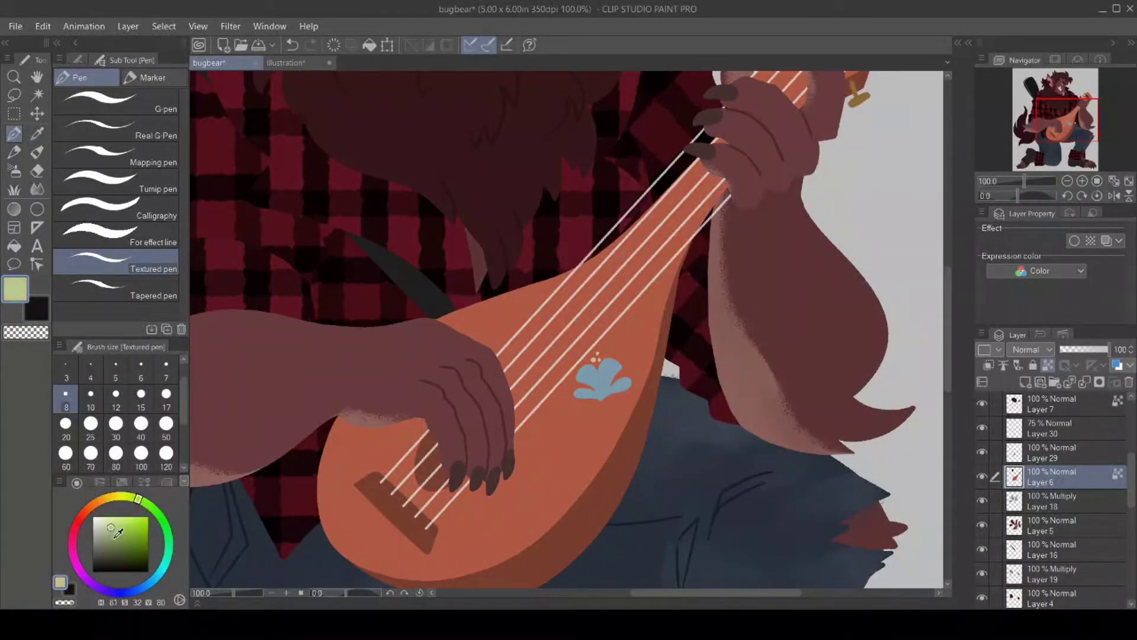
click(119, 541)
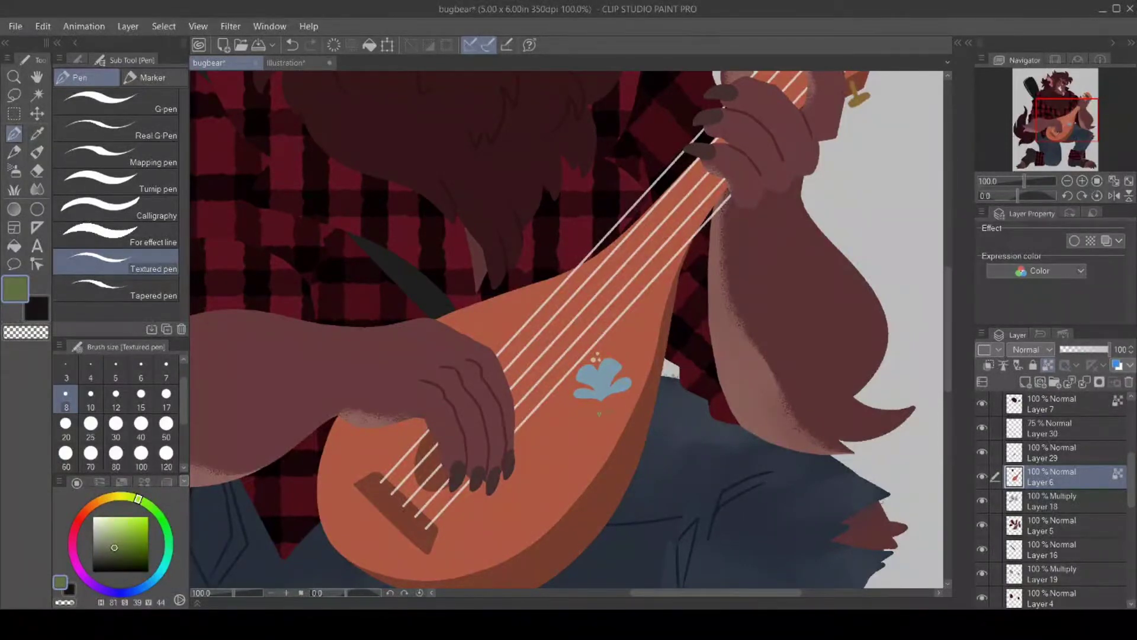
drag(602, 391, 598, 404)
click(14, 245)
click(574, 433)
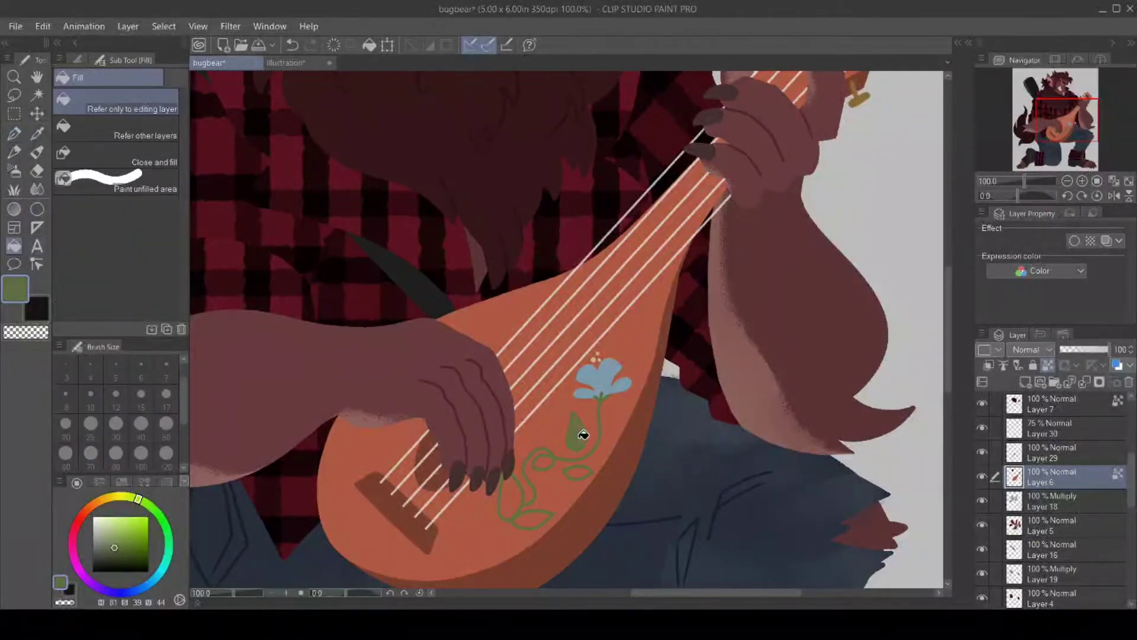
click(574, 472)
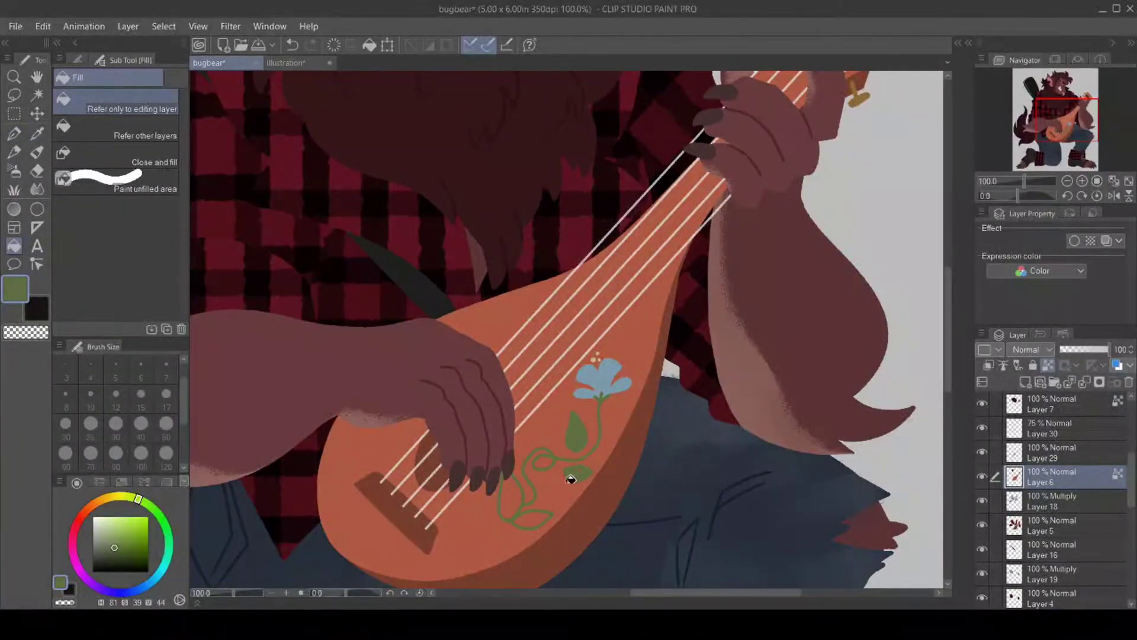
click(514, 503)
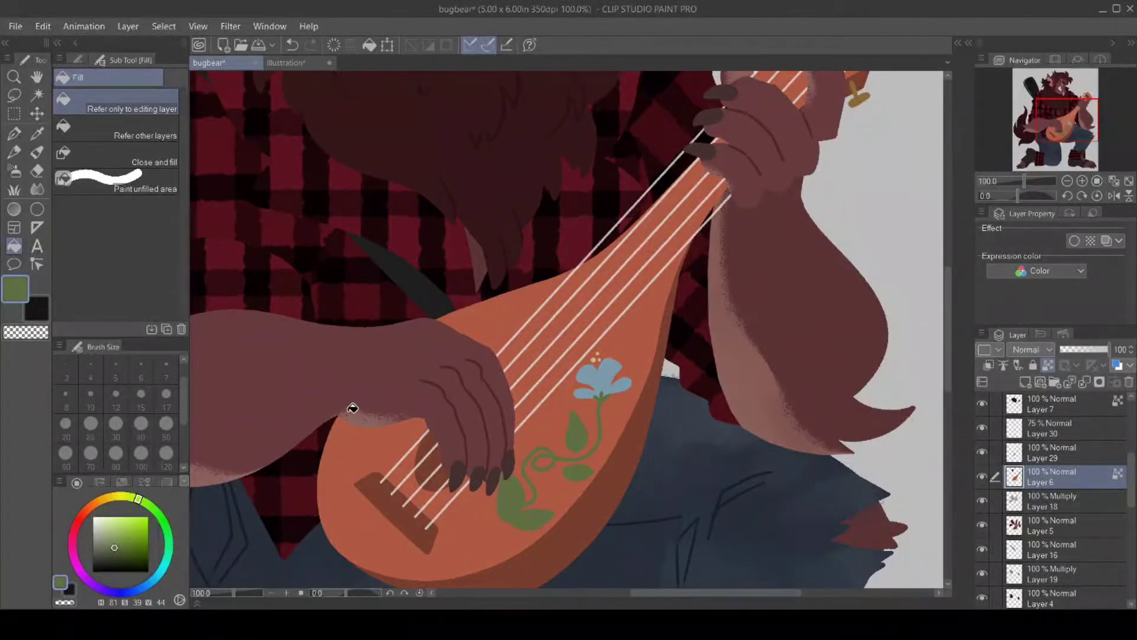
Dot clusters of small pink berries around the blue flower's vine with the Textured pen (hue 357, saturation 32, value 79).
click(77, 521)
click(111, 527)
key(p)
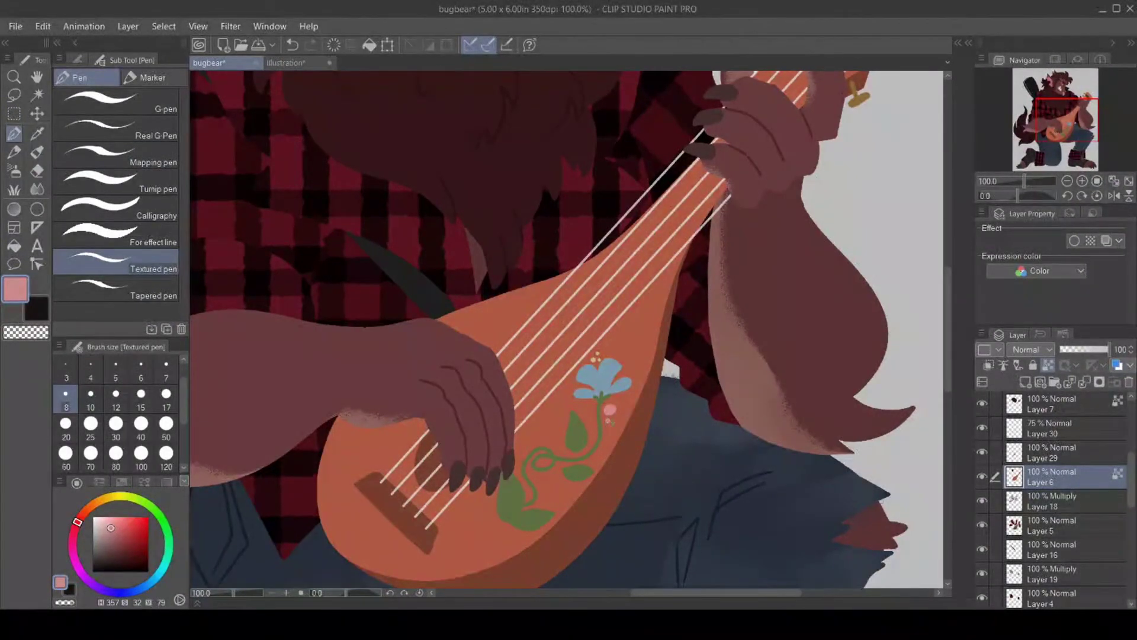
click(619, 420)
click(548, 490)
click(556, 503)
click(518, 445)
Outline a small petalled flower beside the lute's bridge in light orange (hue 29, saturation 47, value 90) and fill its petals.
click(96, 502)
drag(125, 521, 119, 522)
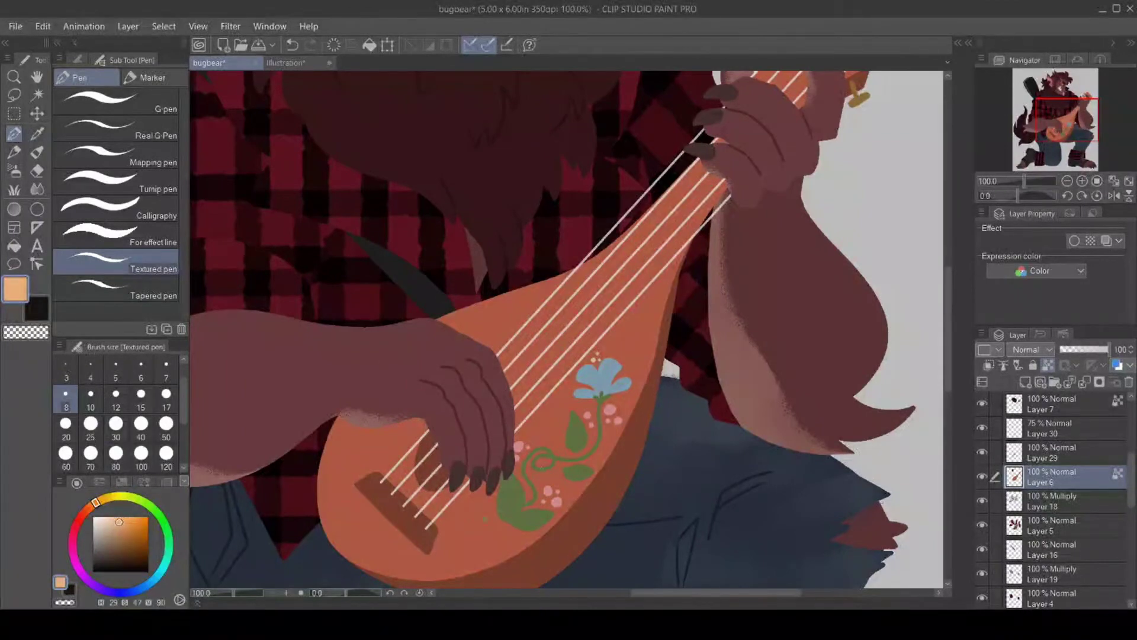
mouse_move(471, 528)
mouse_down()
mouse_move(459, 512)
mouse_move(469, 530)
mouse_move(452, 530)
mouse_move(464, 537)
mouse_move(453, 552)
mouse_move(469, 543)
mouse_move(469, 559)
mouse_move(480, 513)
mouse_move(490, 520)
mouse_move(477, 532)
mouse_move(499, 538)
mouse_move(477, 542)
mouse_up()
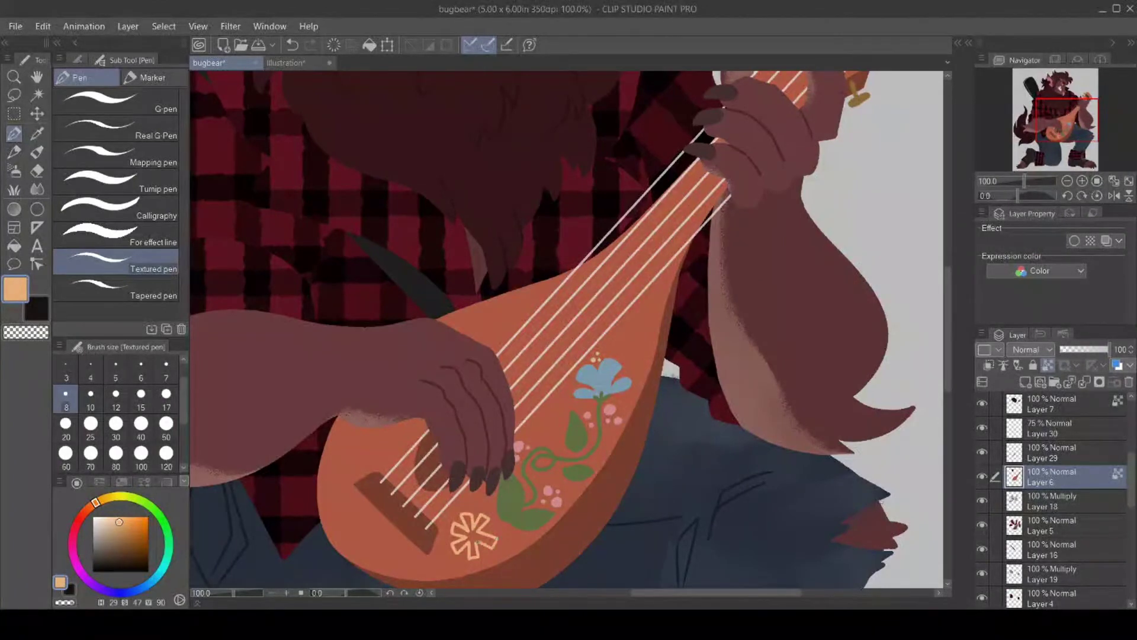
click(14, 246)
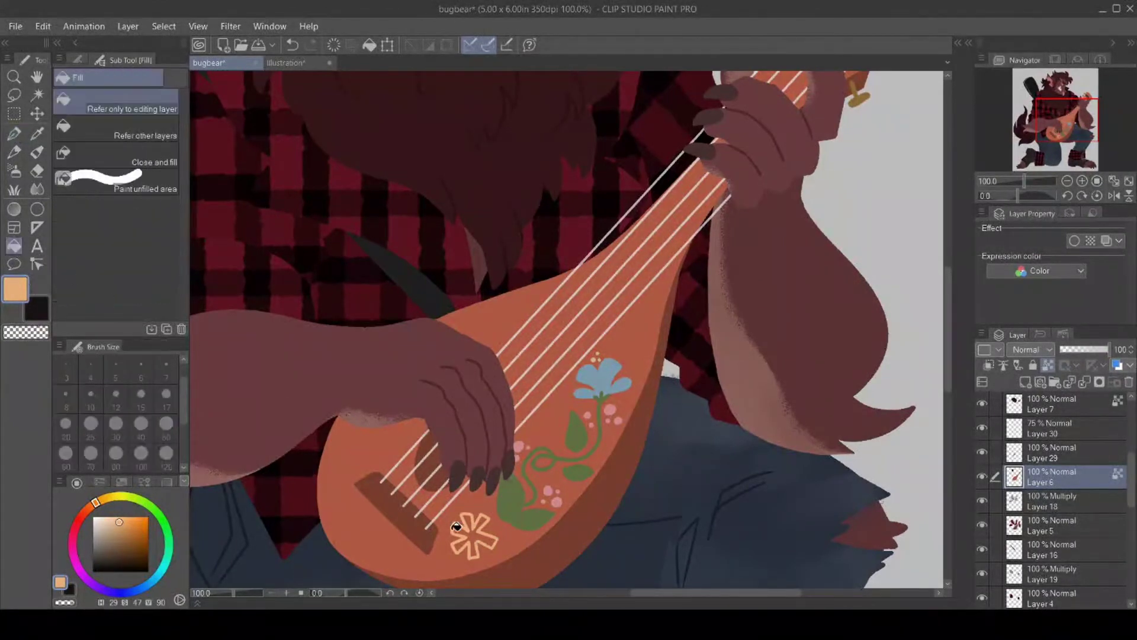
click(477, 536)
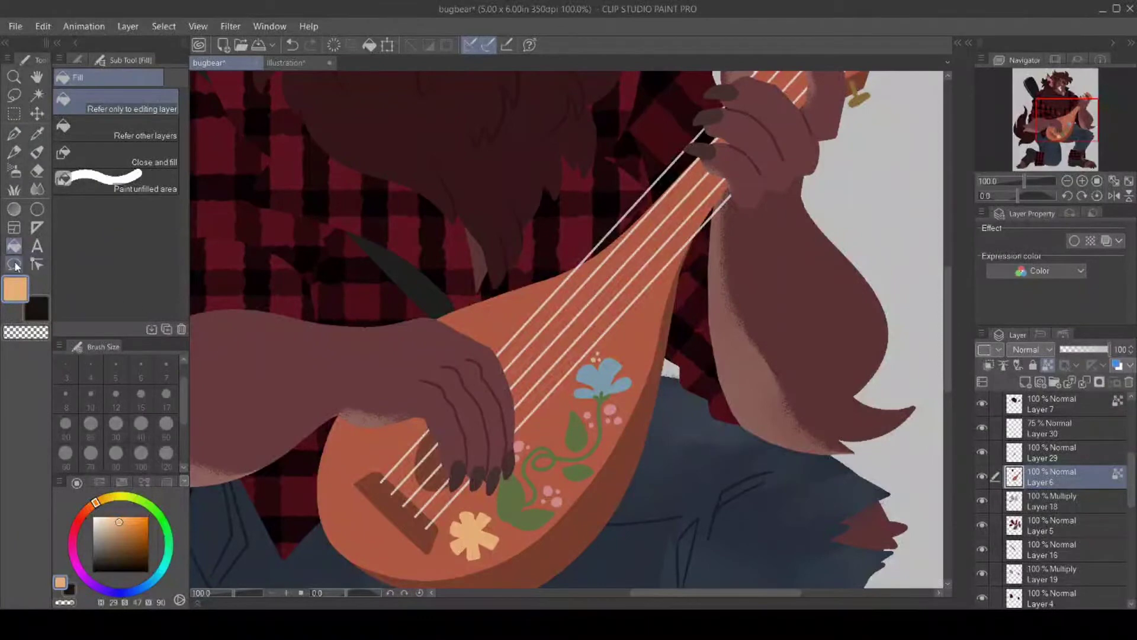
key(ctrl+z)
Paint small jagged leaves on both sides of the orange flower in yellow-green (hue 68, saturation 37, value 70).
click(127, 497)
click(113, 532)
click(14, 134)
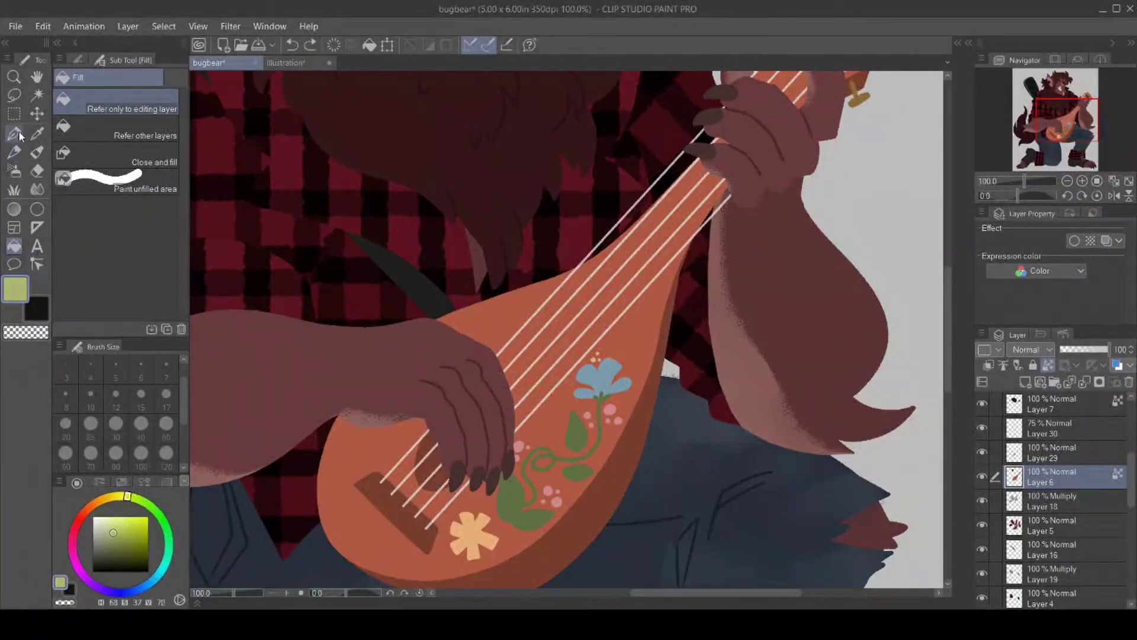
mouse_move(448, 562)
mouse_down()
mouse_move(433, 567)
mouse_move(506, 537)
mouse_move(525, 542)
mouse_move(506, 549)
mouse_up()
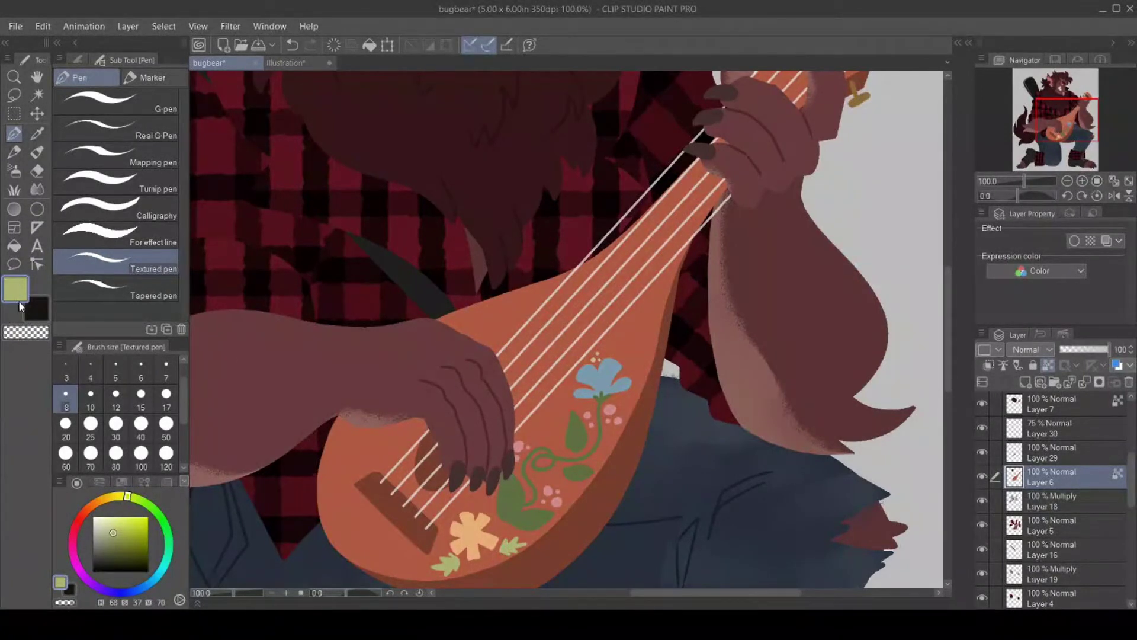
Draw the orange flower's round centre in ochre and fill it with golden yellow (hue 39, saturation 76, value 81).
click(105, 500)
click(122, 532)
click(127, 532)
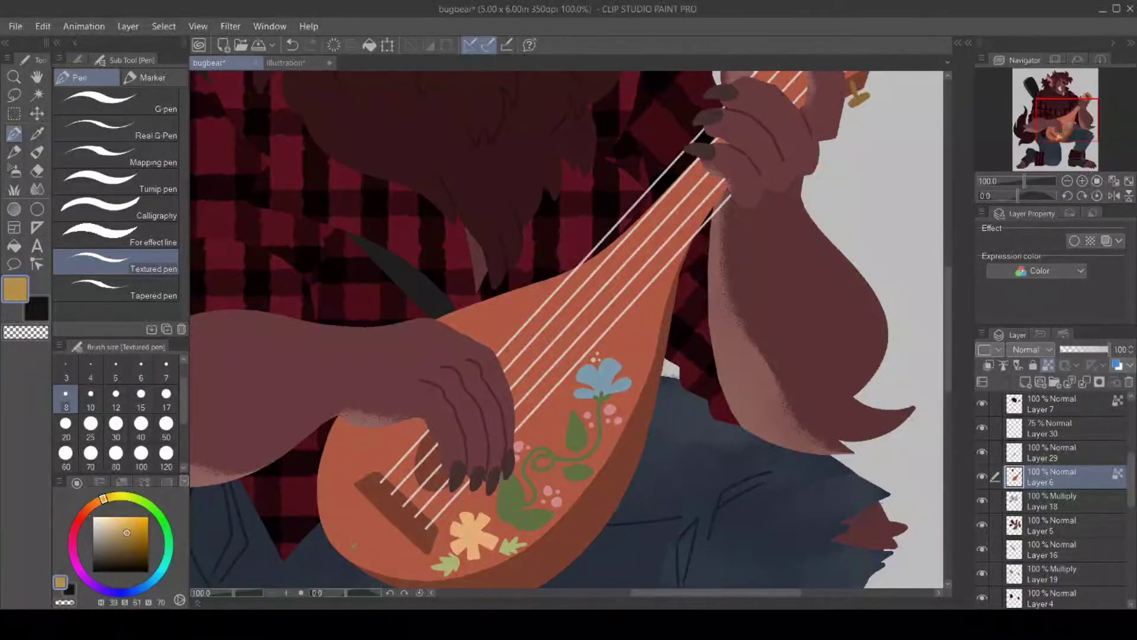
drag(471, 536, 471, 536)
click(135, 527)
click(15, 245)
click(474, 532)
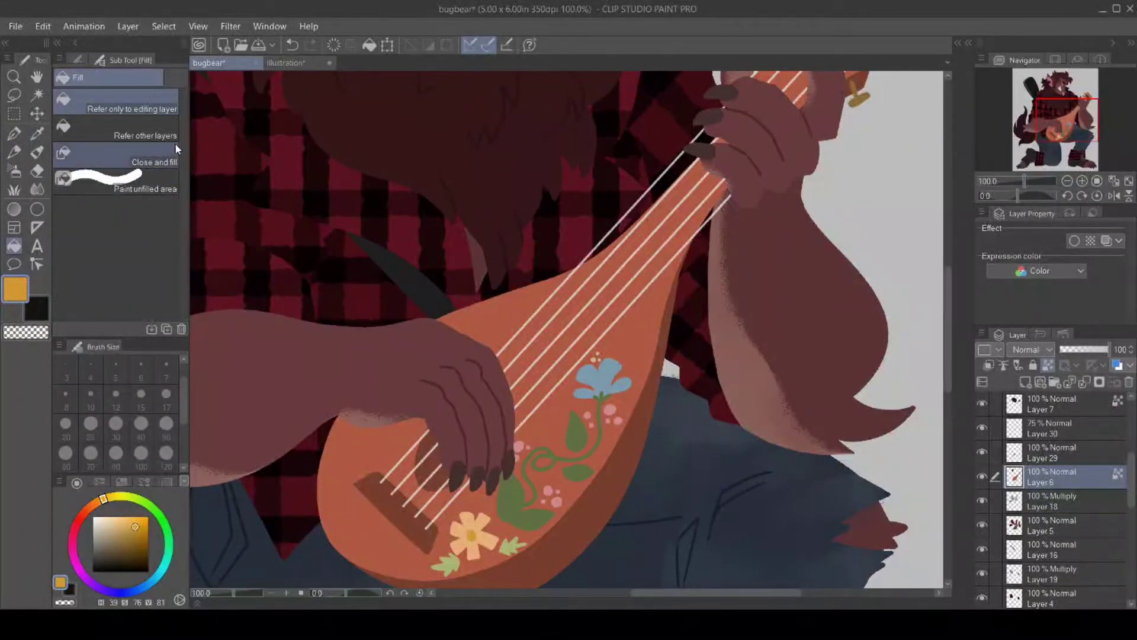
Draw a large round blossom between the bridge and the strumming forearm and fill it with pink (hue 347, saturation 45, value 86).
click(72, 530)
click(120, 534)
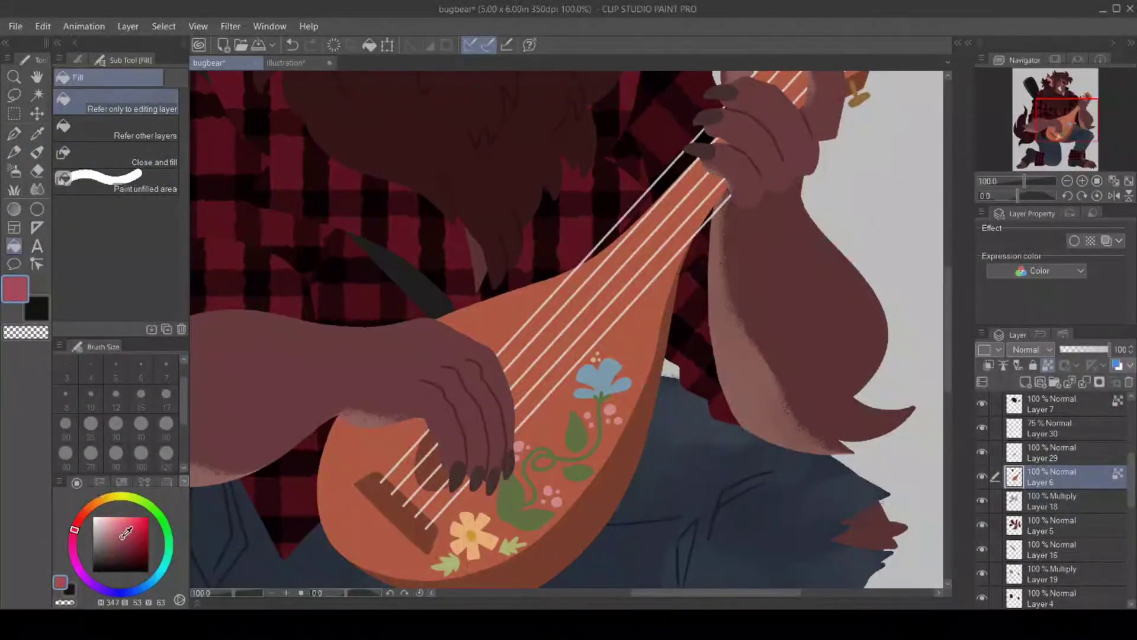
click(13, 132)
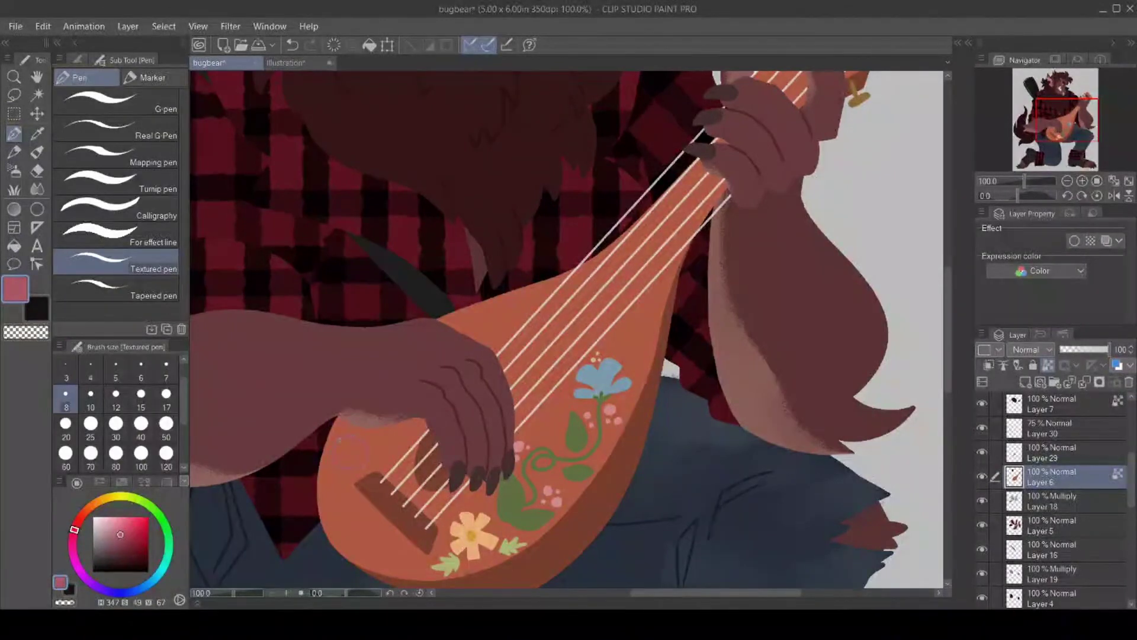
click(13, 245)
click(352, 453)
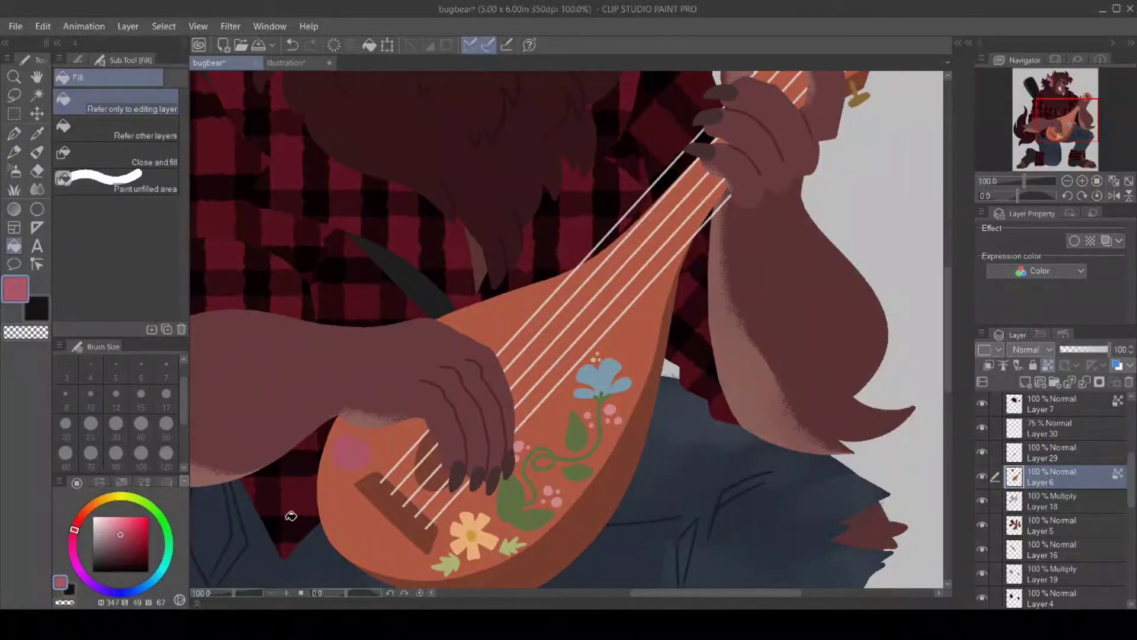
click(118, 523)
click(337, 459)
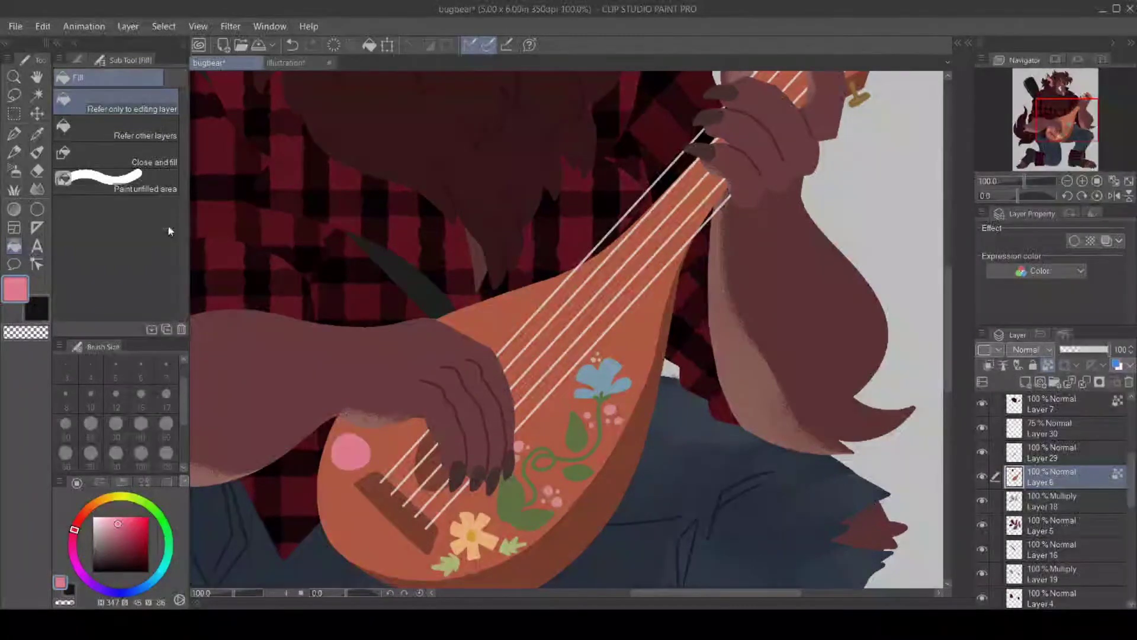
Paint smaller round blossoms around the large pink one in the same pink with the Textured pen.
click(14, 134)
mouse_move(390, 436)
mouse_down()
mouse_move(379, 438)
mouse_move(390, 437)
mouse_move(379, 459)
mouse_move(388, 463)
mouse_up()
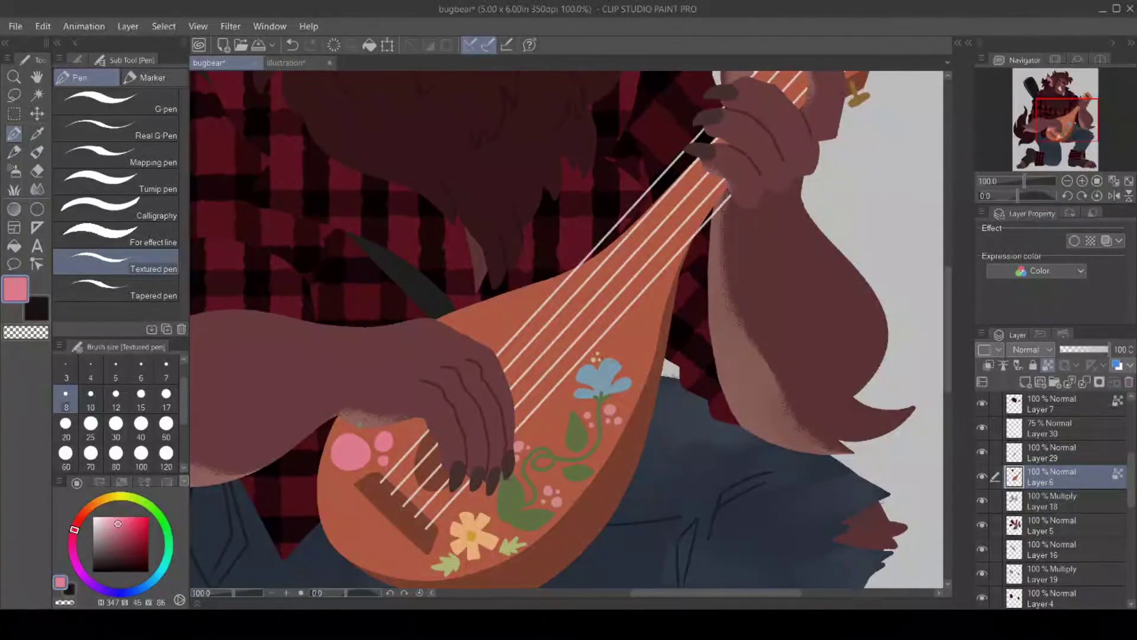
drag(359, 423, 380, 424)
Draw a curved stem with leaves below the pink blossoms in green (hue 79, saturation 49, value 65) and fill the leaves.
click(140, 499)
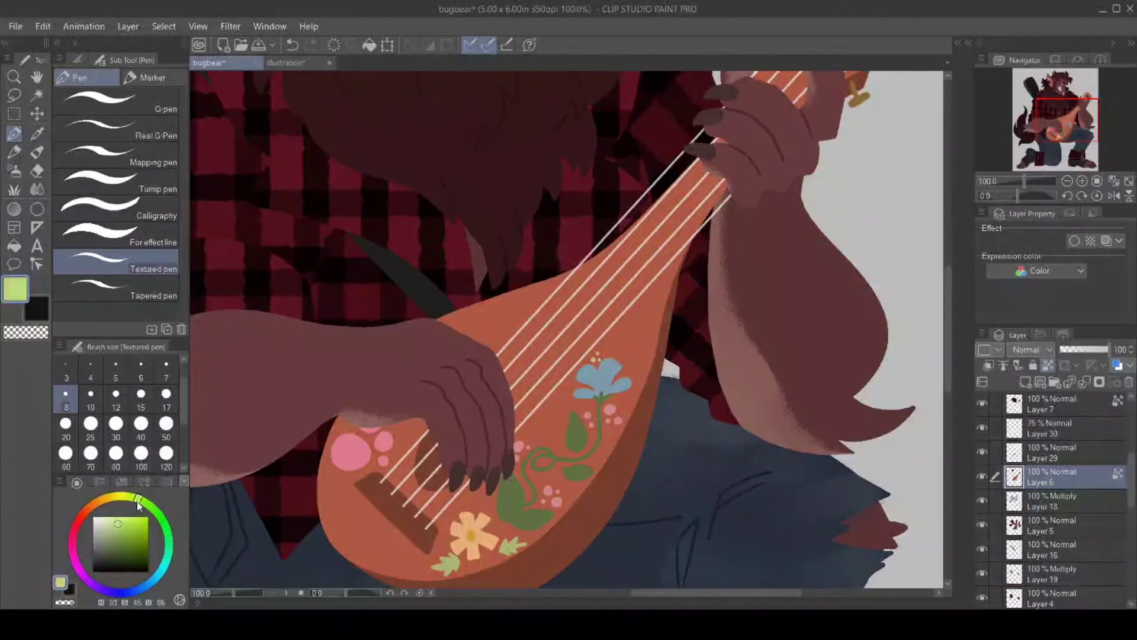
click(120, 535)
mouse_move(326, 475)
mouse_down()
mouse_move(372, 555)
mouse_move(402, 545)
mouse_move(373, 563)
mouse_move(338, 529)
mouse_move(349, 554)
mouse_move(369, 560)
mouse_up()
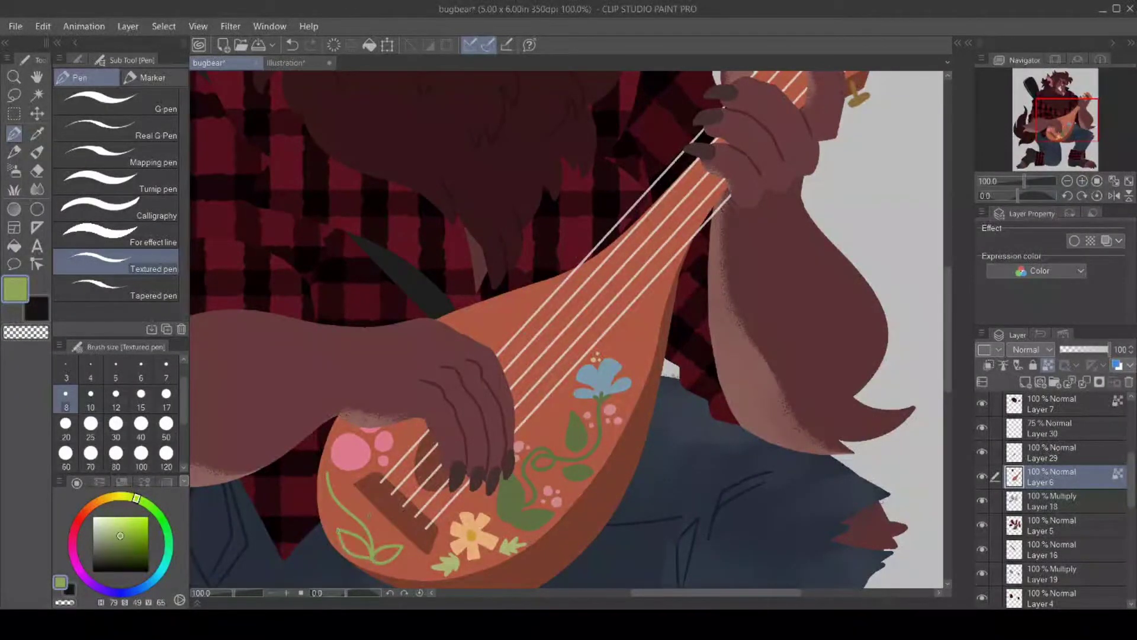
mouse_move(338, 489)
mouse_down()
mouse_move(354, 478)
mouse_move(343, 491)
mouse_up()
key(g)
click(344, 480)
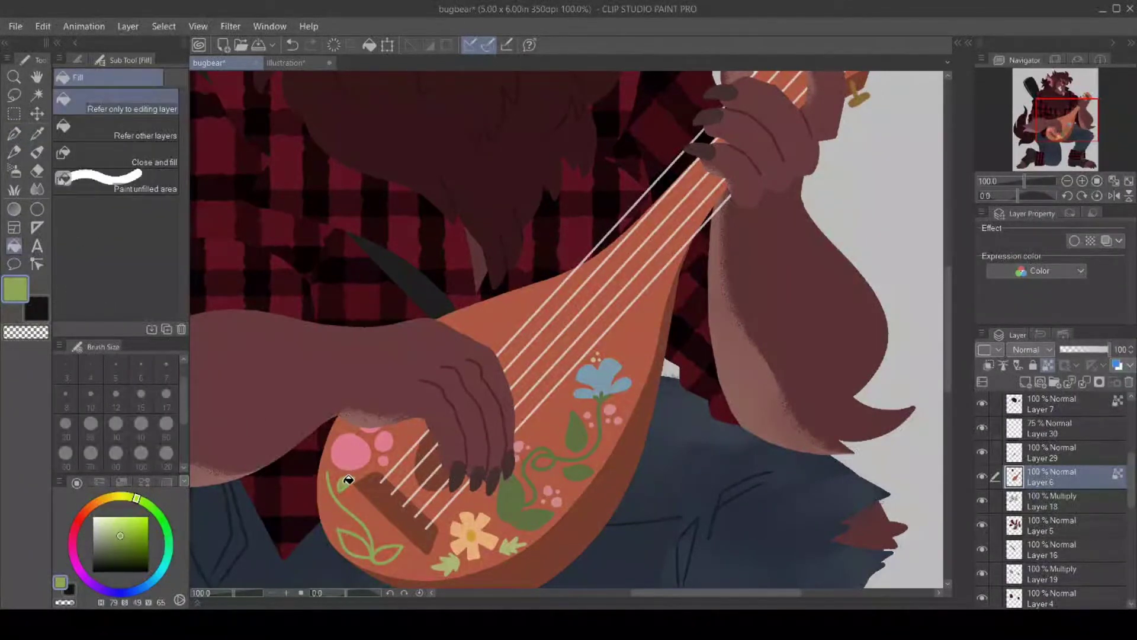
click(358, 545)
click(388, 554)
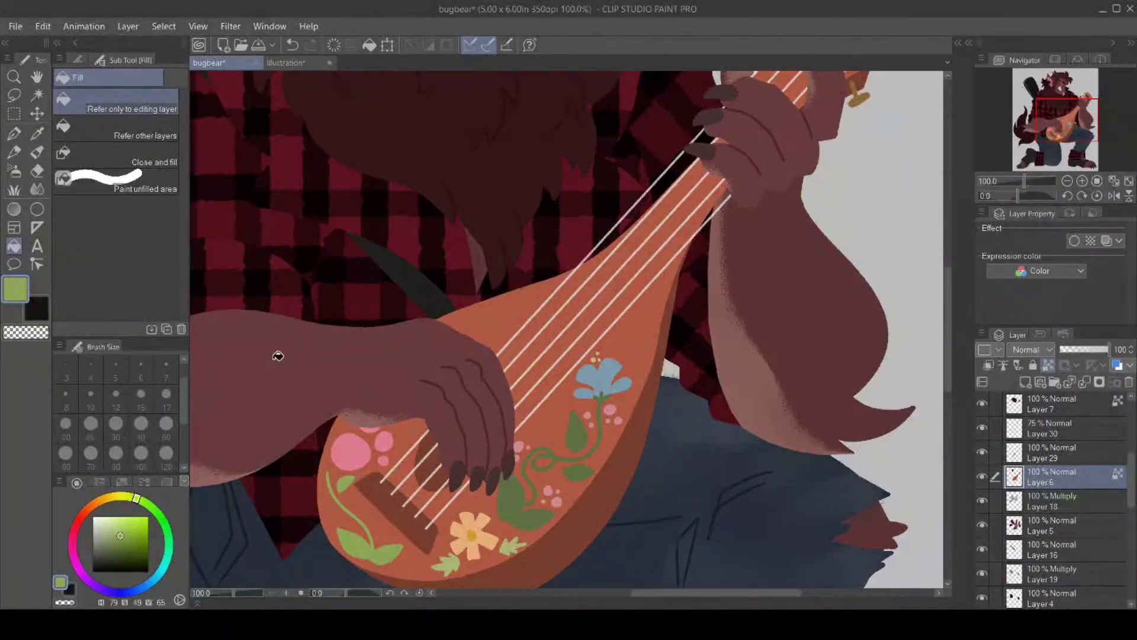
Add leaves in the same green at the lute's upper edge above the strumming hand and beside the pink blossoms, filling them.
click(13, 135)
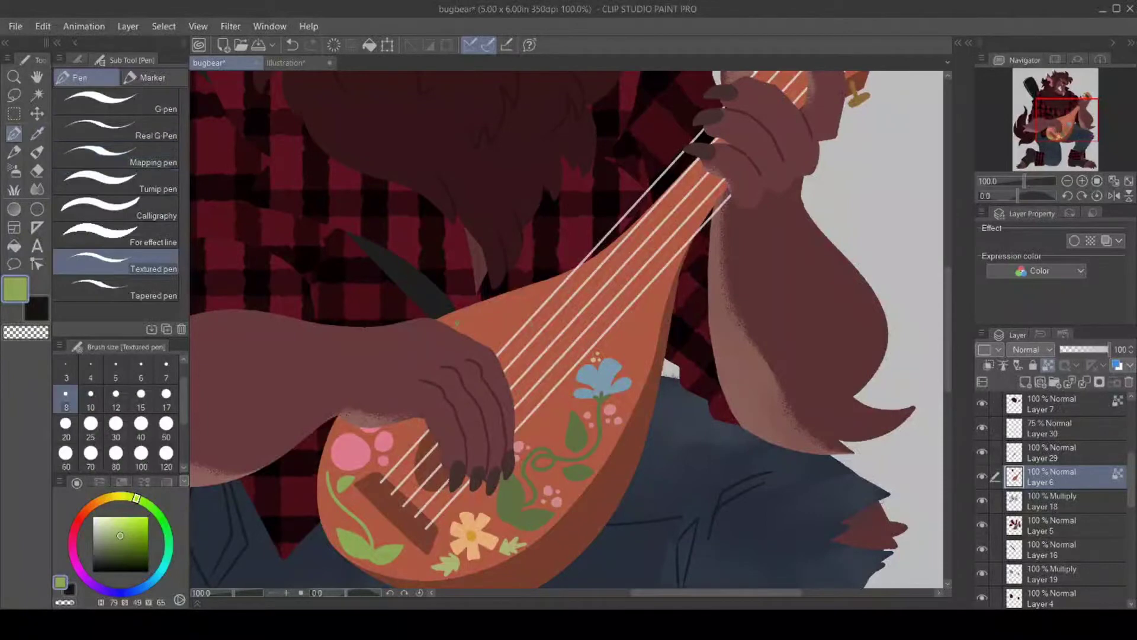
mouse_move(470, 330)
mouse_down()
mouse_move(486, 314)
mouse_move(472, 329)
mouse_move(501, 338)
mouse_move(469, 338)
mouse_up()
drag(396, 428, 411, 419)
click(14, 246)
click(478, 323)
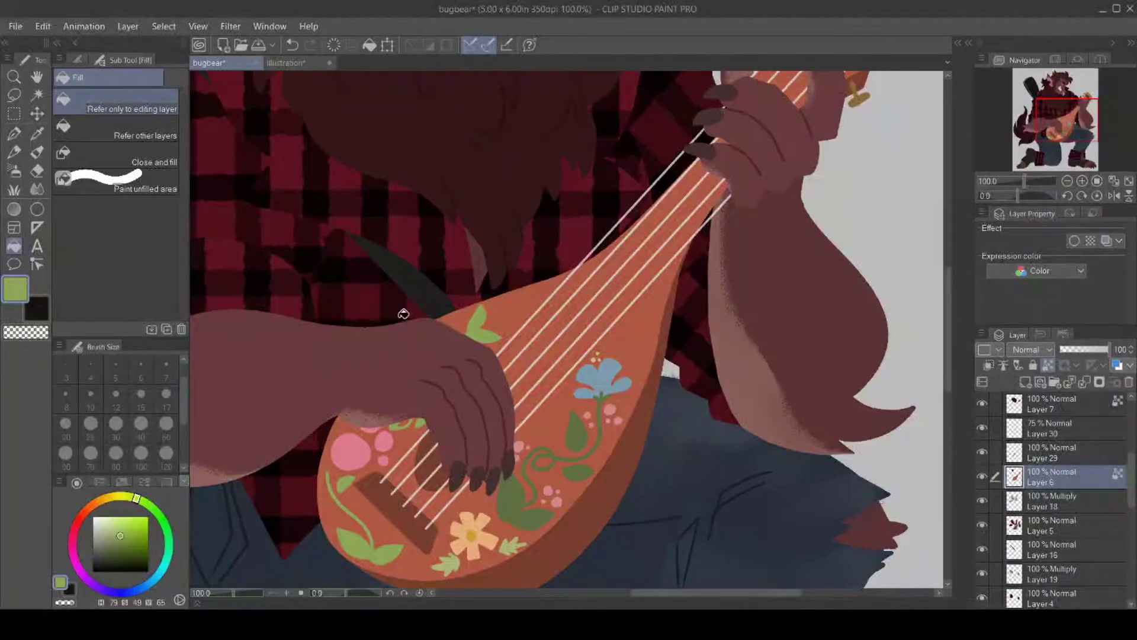
Draw rose swirls inside the pink blossoms in a deeper pink (hue 347, saturation 62, value 81).
click(37, 134)
click(350, 447)
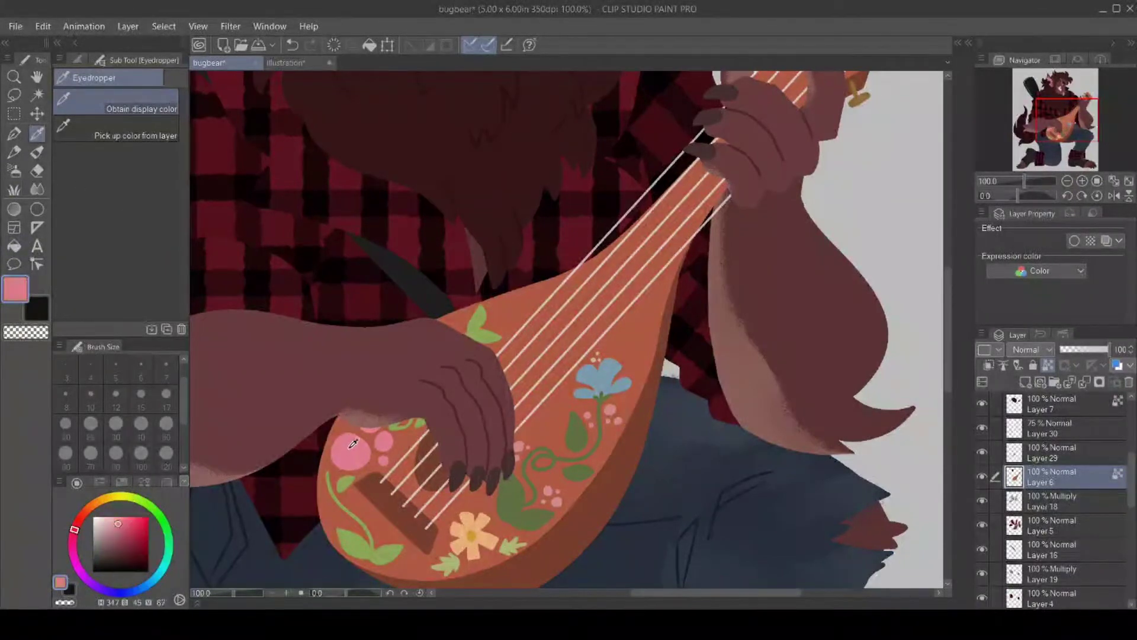
click(128, 527)
click(14, 134)
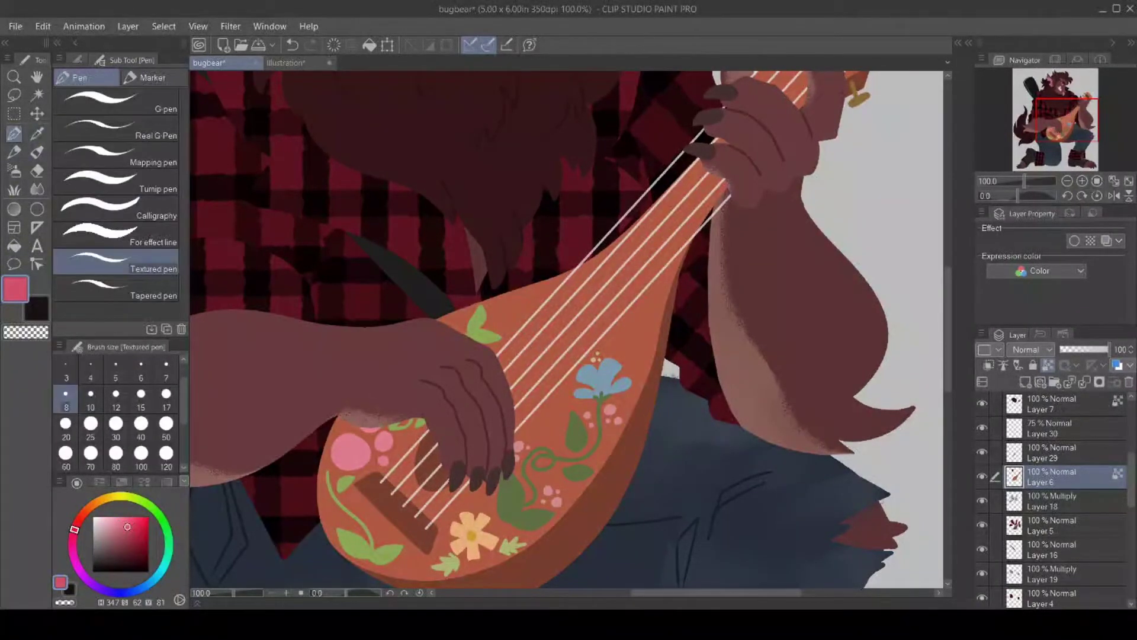
mouse_move(366, 462)
mouse_down()
mouse_move(343, 443)
mouse_move(357, 462)
mouse_move(353, 451)
mouse_move(383, 441)
mouse_up()
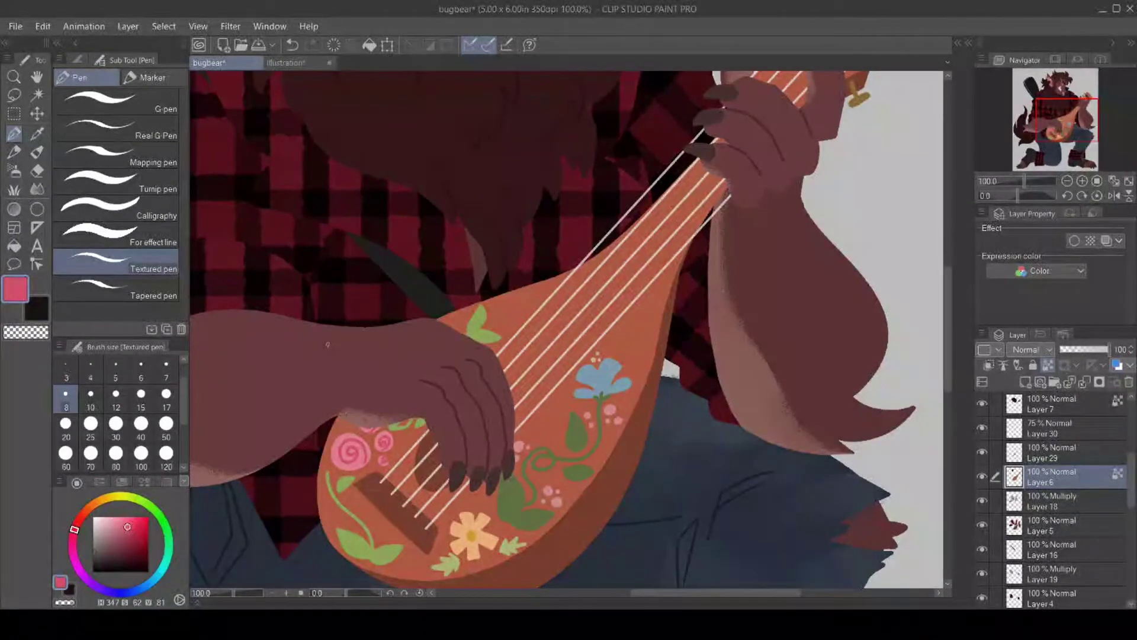
Draw petal detail lines on the blue flower in a darker blue (hue 200, saturation 38, value 54).
key(i)
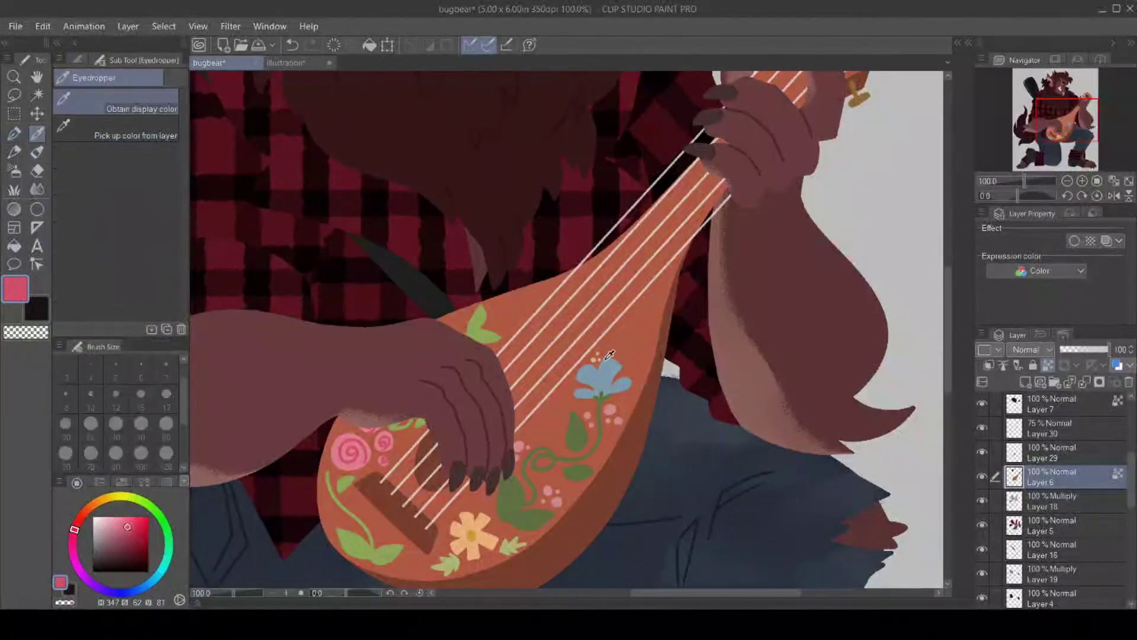
click(606, 378)
click(114, 541)
click(14, 133)
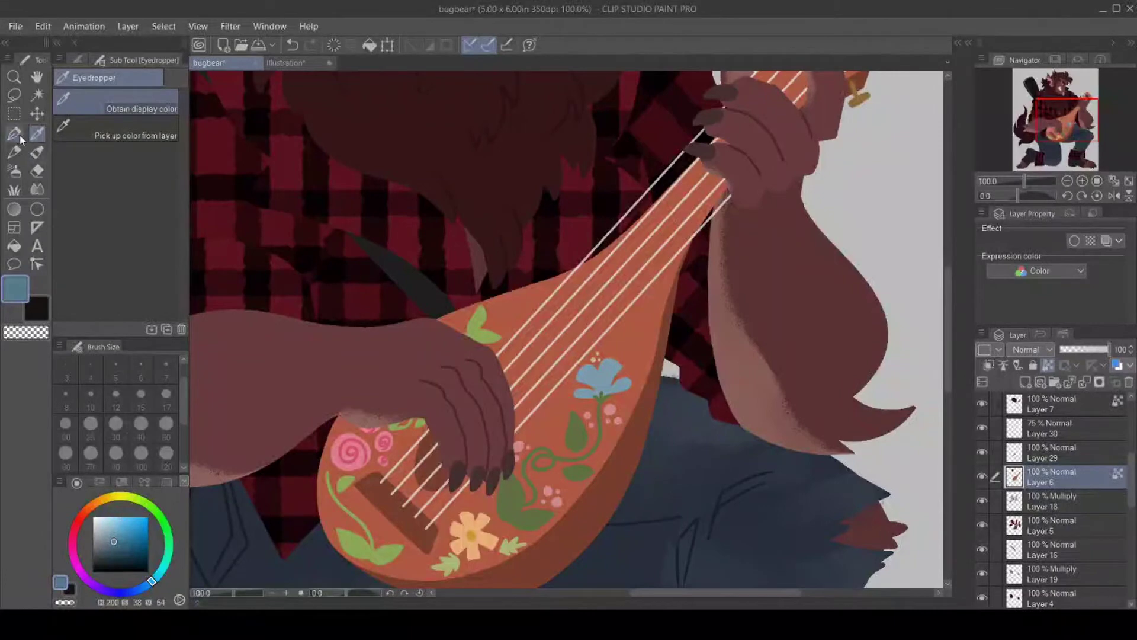
drag(598, 378, 600, 395)
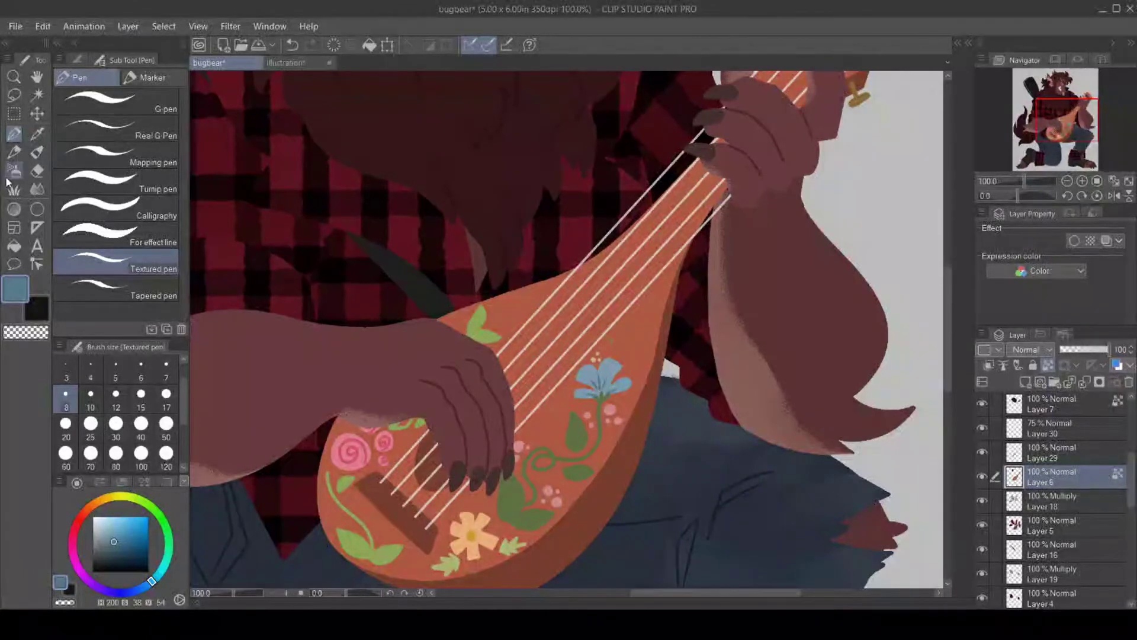
Refill the blue flower's vine and leaves with a lighter green (hue 81, saturation 45, value 53).
click(36, 133)
click(511, 502)
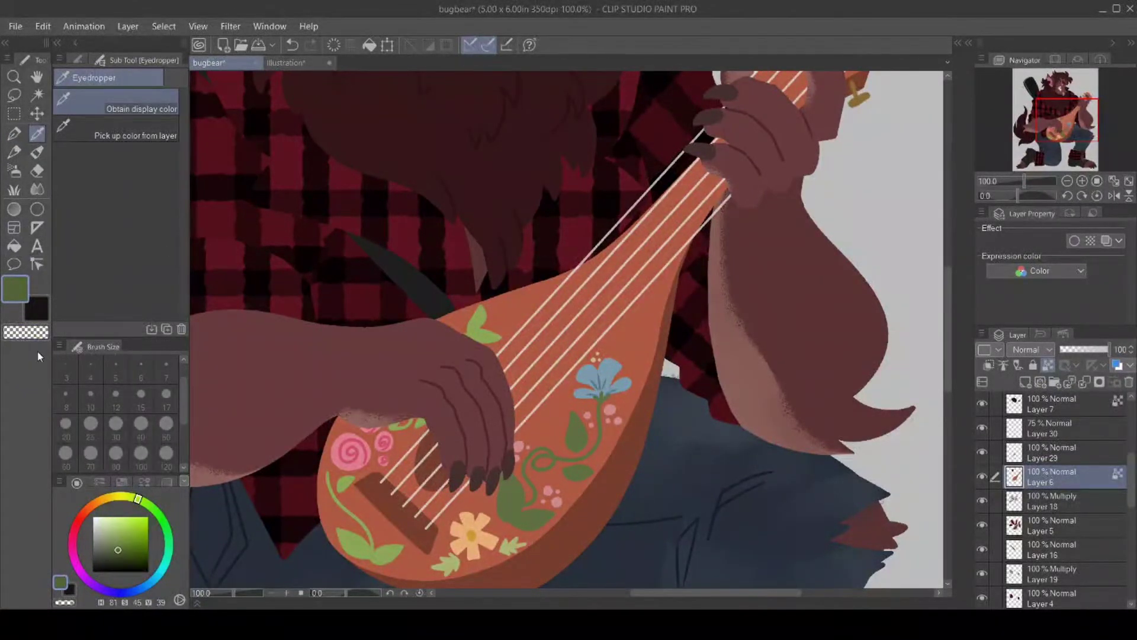
click(14, 245)
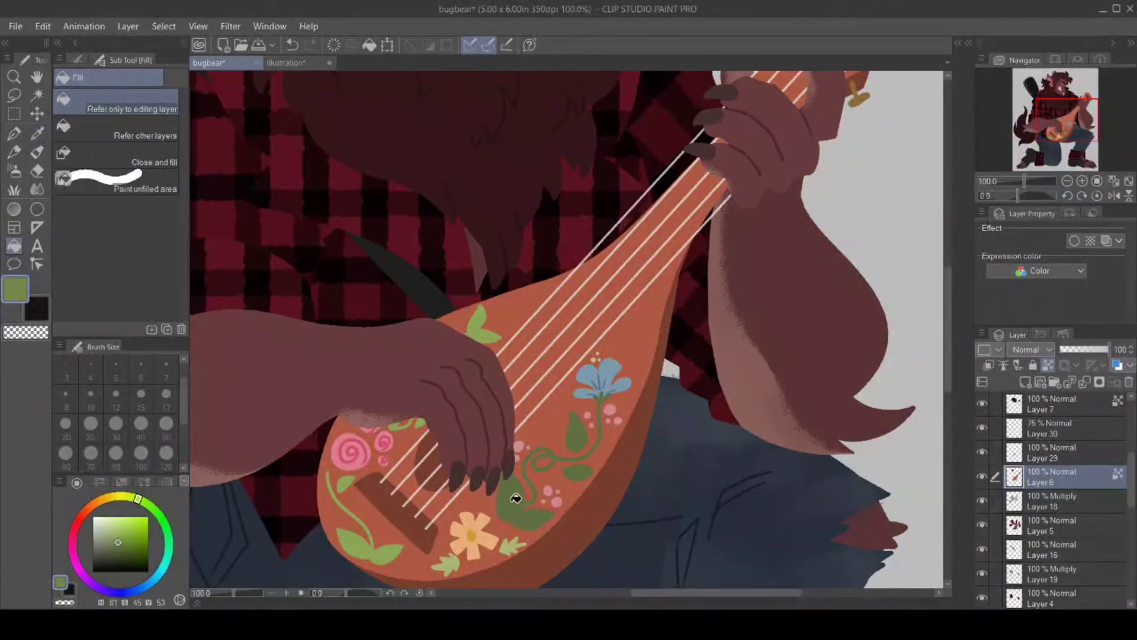
click(582, 433)
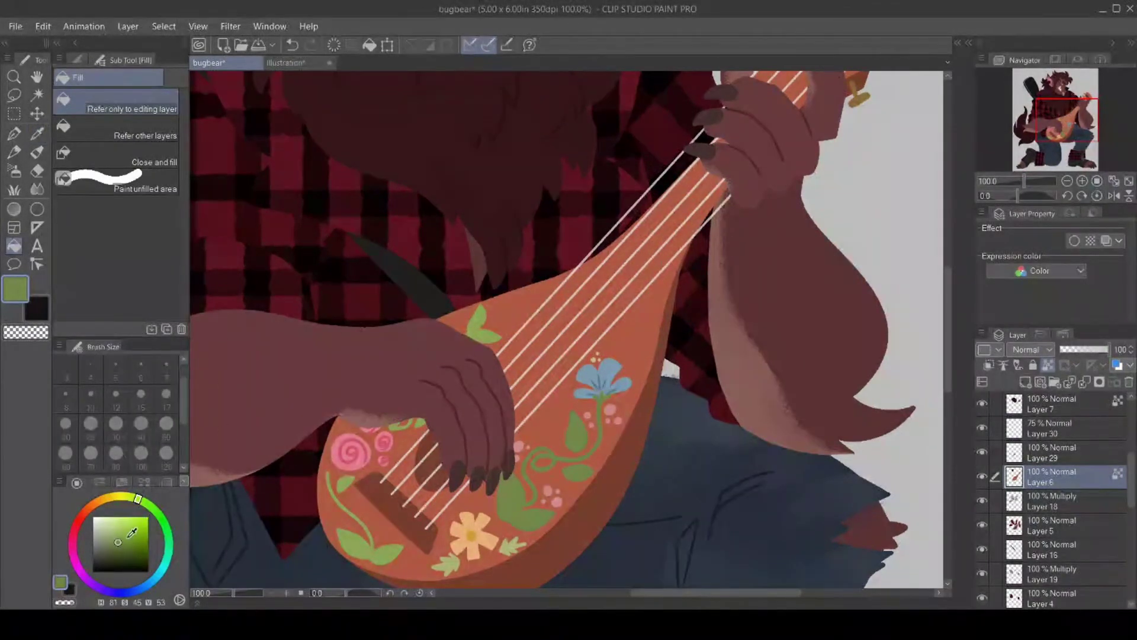
Draw veins on the blue flower's vine leaves in darker green (hue 81, saturation 52, value 45).
click(121, 546)
click(14, 133)
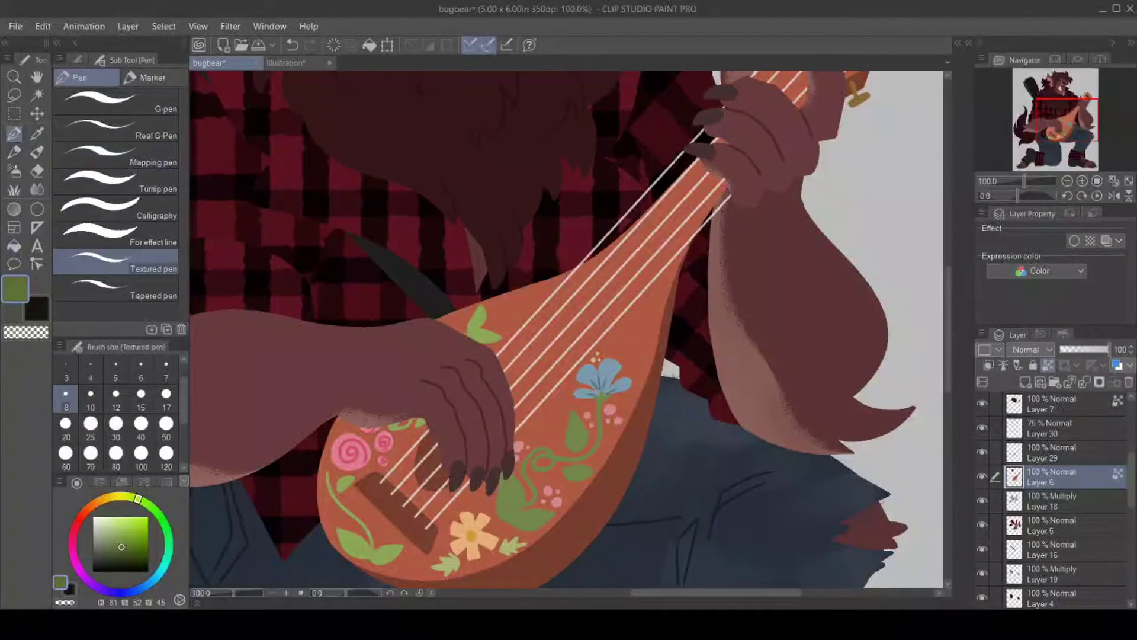
drag(578, 429, 577, 449)
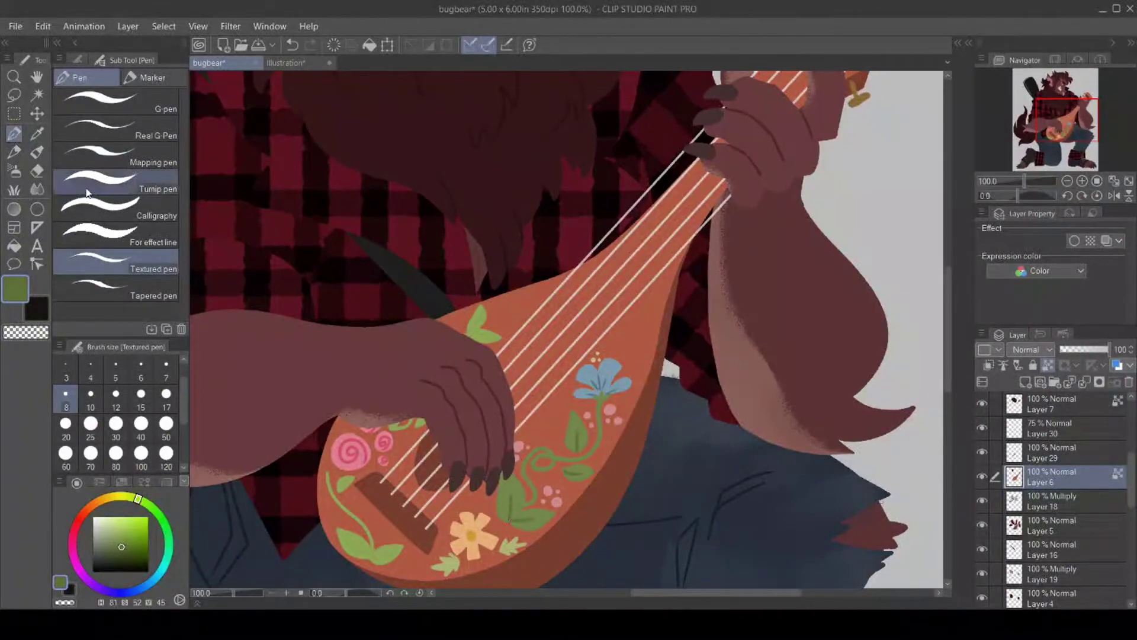
Draw veins on the leaves below the roses and at the lute's upper edge in darker green (hue 79, saturation 55, value 53).
key(i)
click(353, 540)
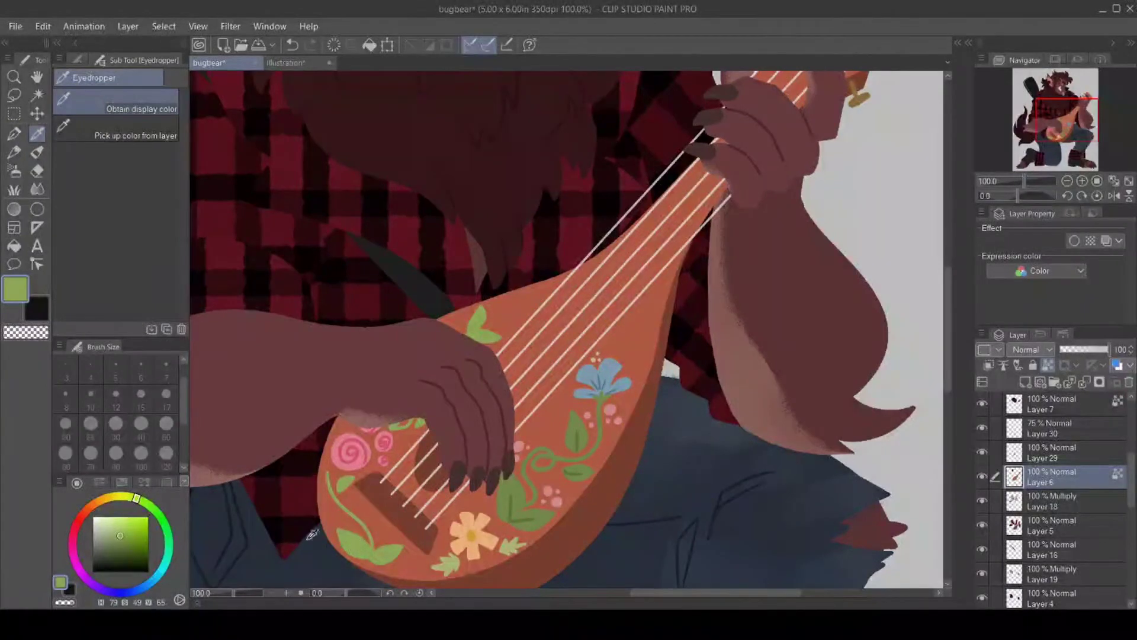
click(123, 542)
click(14, 134)
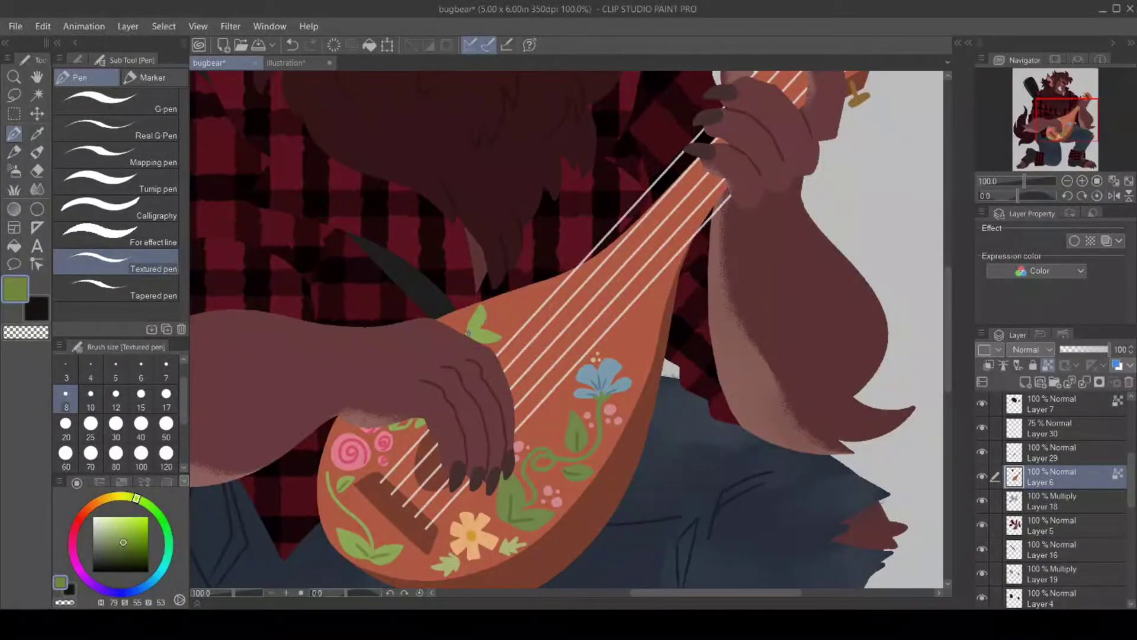
drag(468, 332, 483, 336)
Draw veins on the leaves beside the yellow flower on the lute in darker green (hue 68, saturation 42, value 59).
click(36, 134)
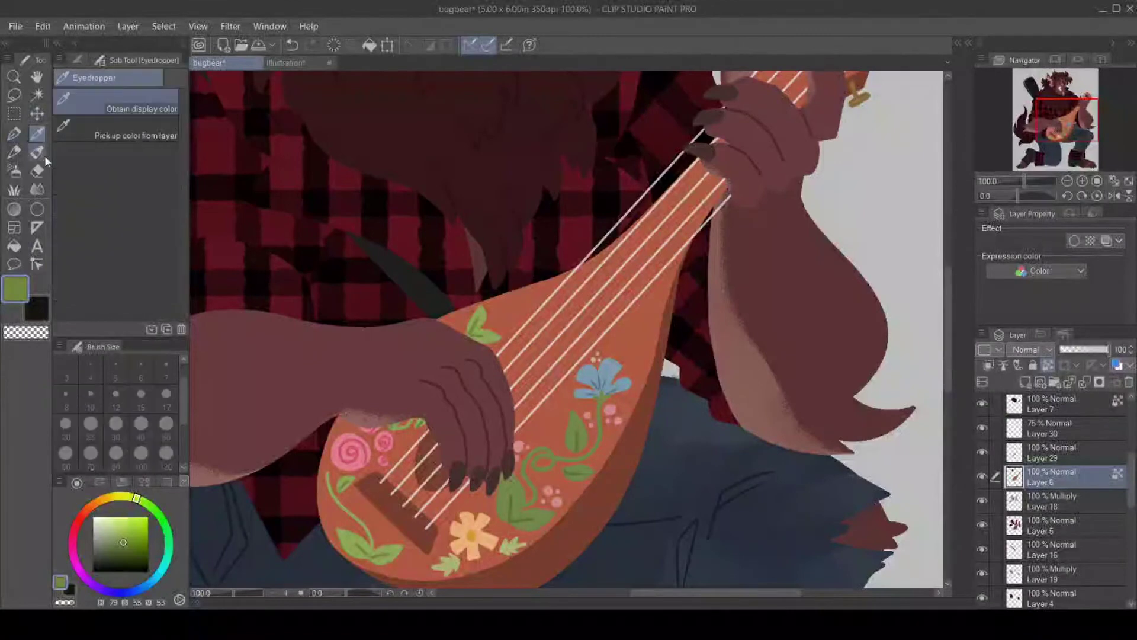
click(451, 564)
click(116, 539)
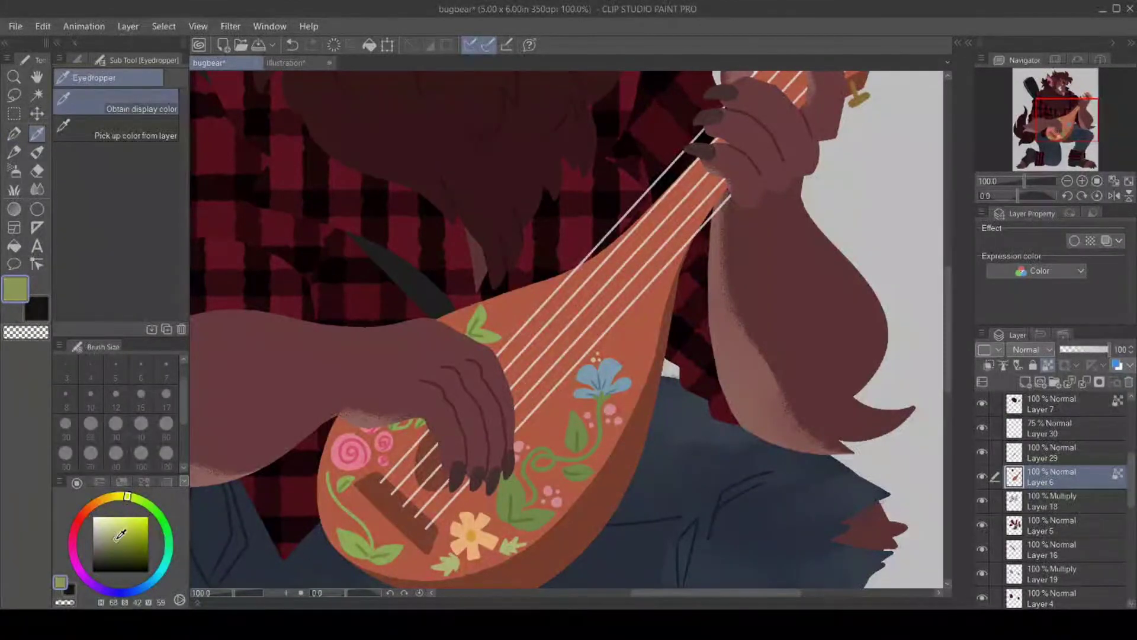
click(14, 134)
drag(459, 561, 442, 565)
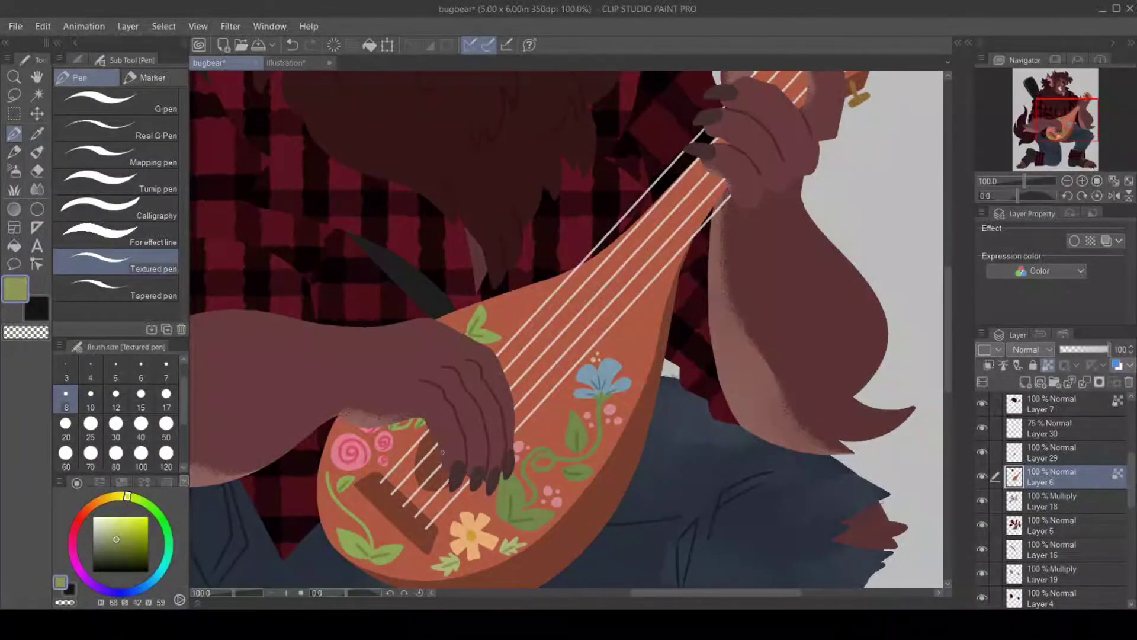
Paint a dark brown area inside the end of the lute's headstock on Layer 6, using the bridge's brown (hue 13, saturation 60, value 46).
key(ctrl+alt+space)
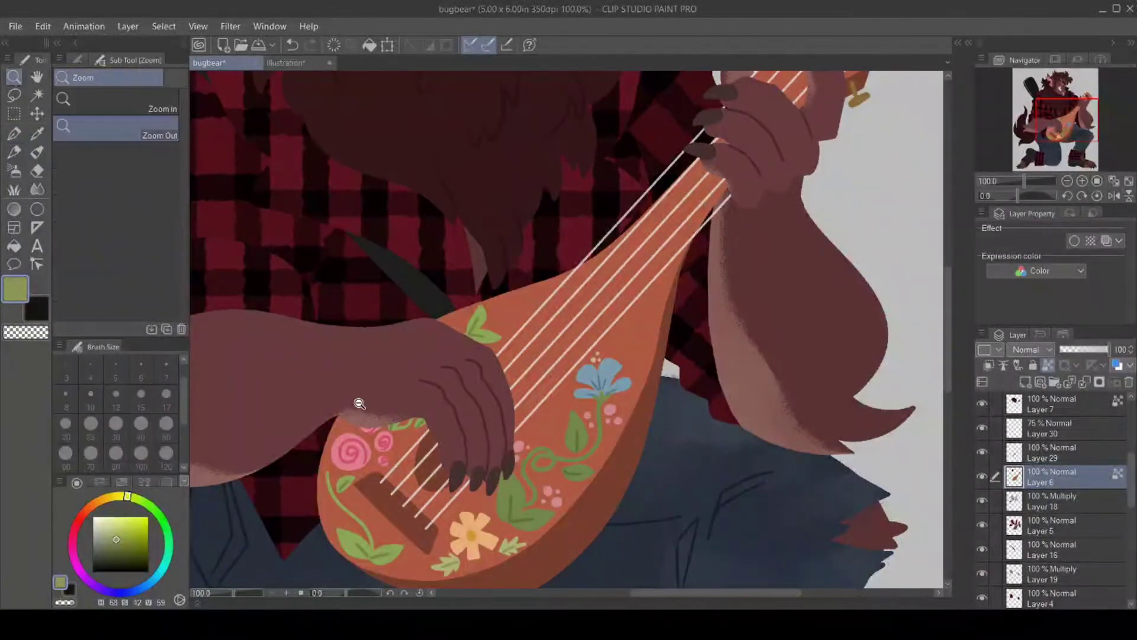
click(427, 486)
click(394, 530)
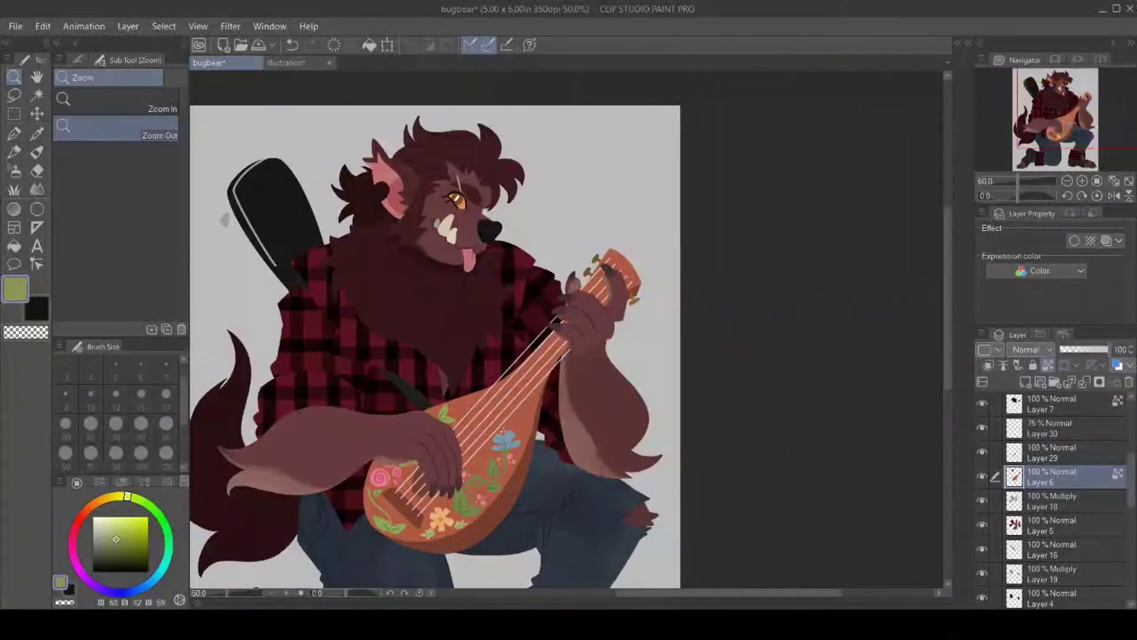
click(36, 134)
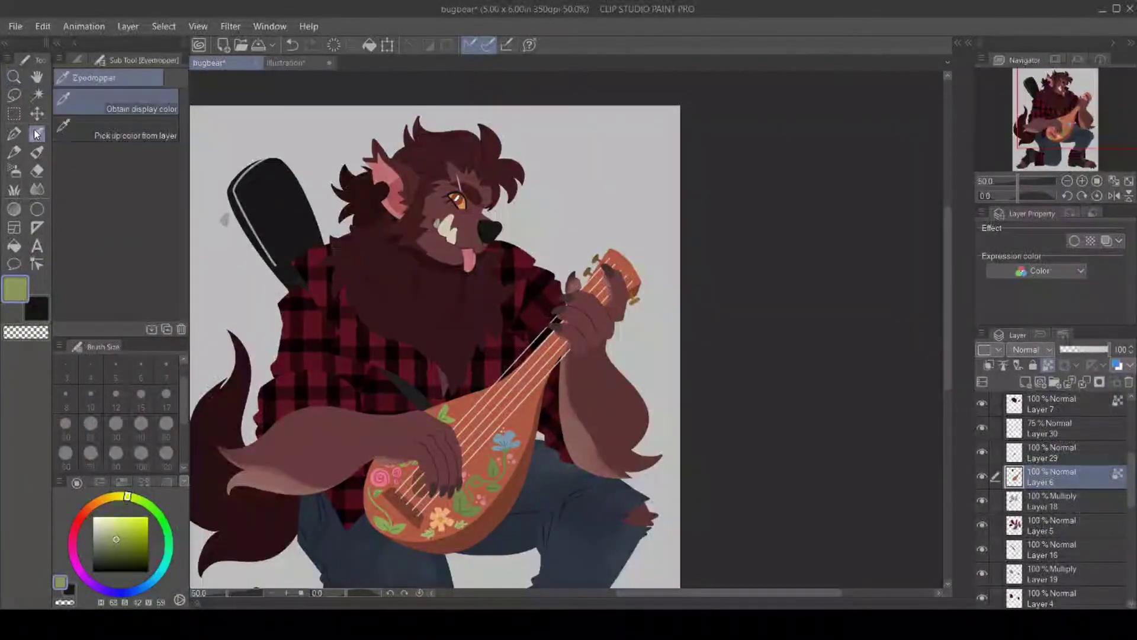
click(416, 500)
click(1049, 453)
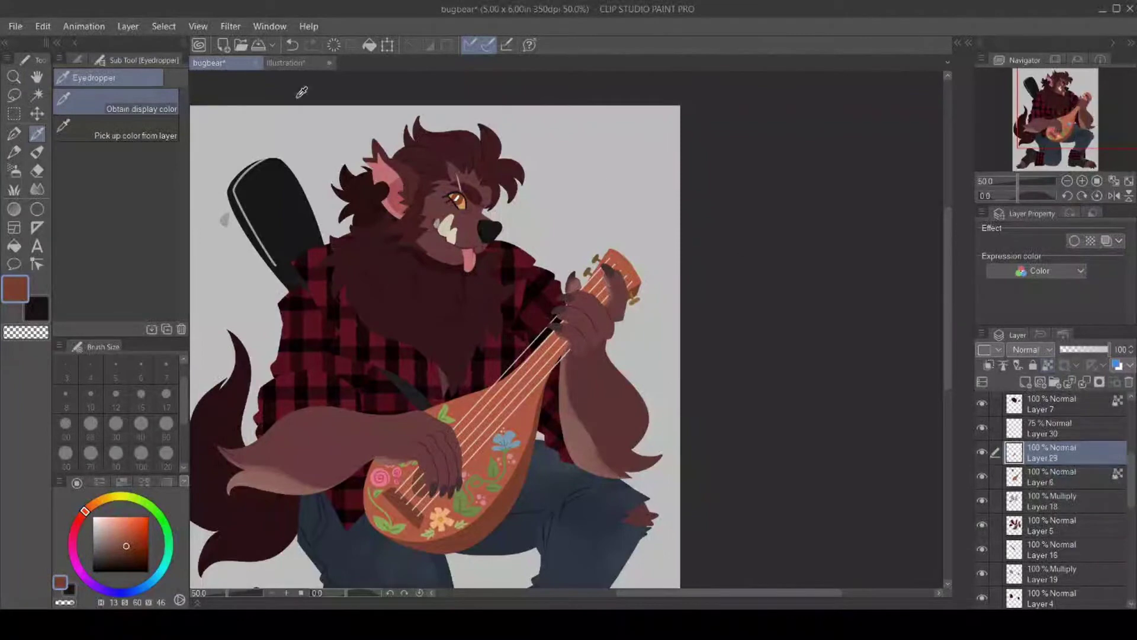
click(14, 76)
double_click(14, 76)
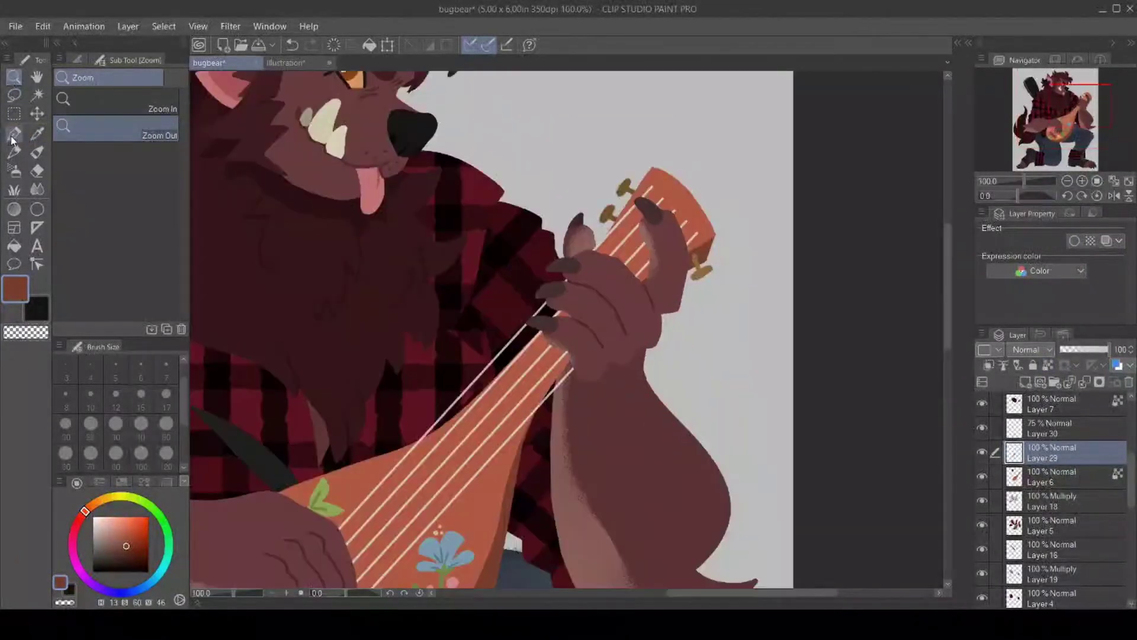
click(14, 134)
click(1063, 478)
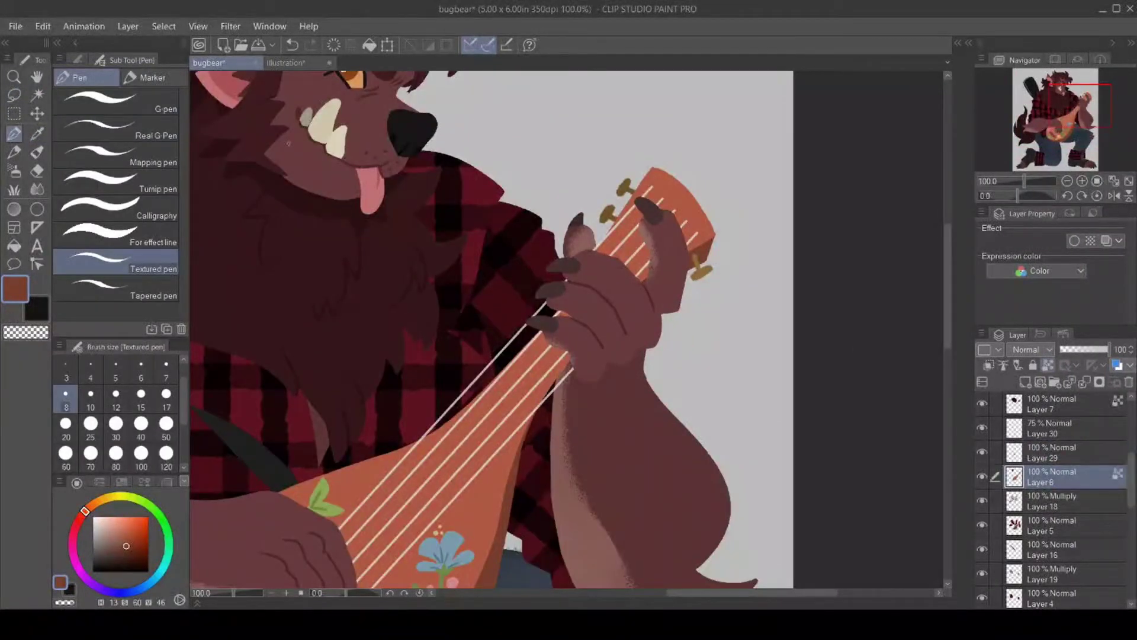
click(37, 113)
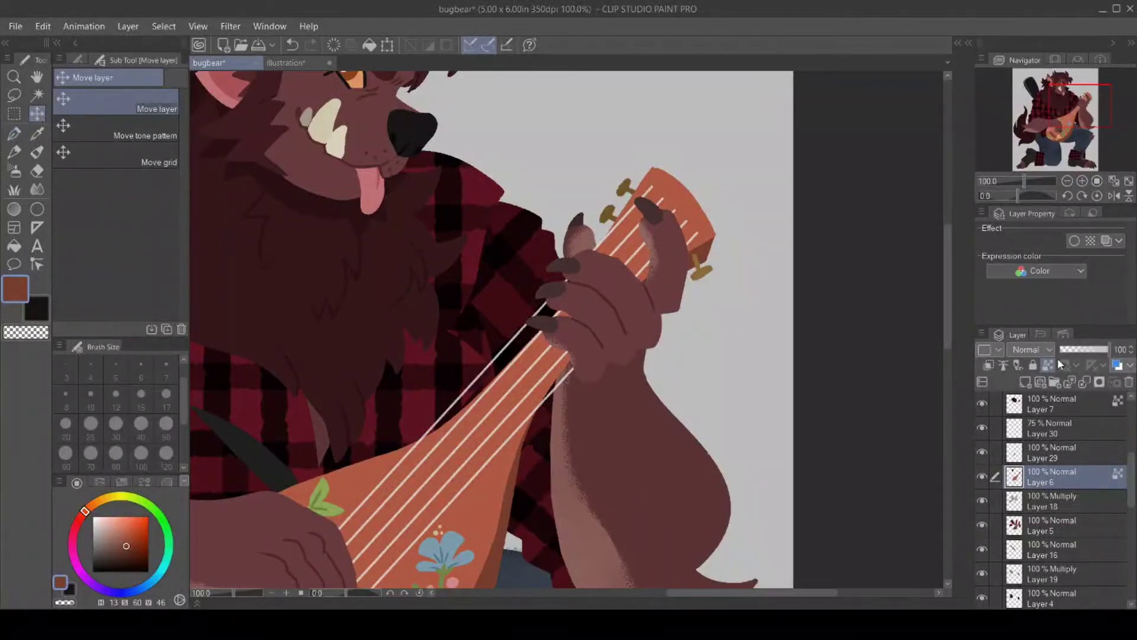
key(p)
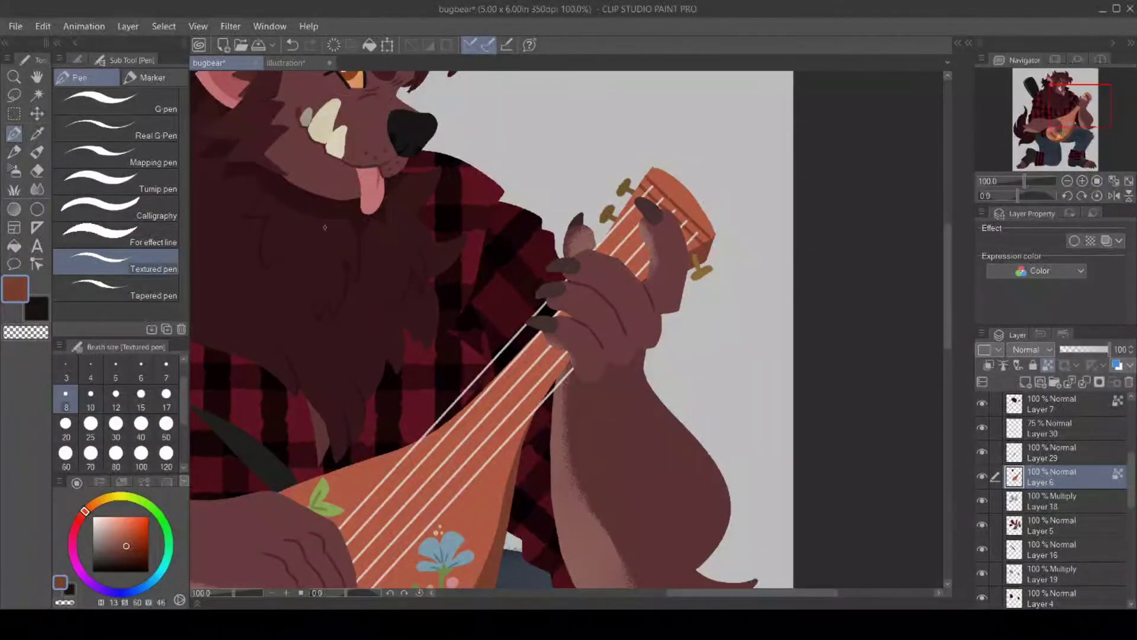
key(g)
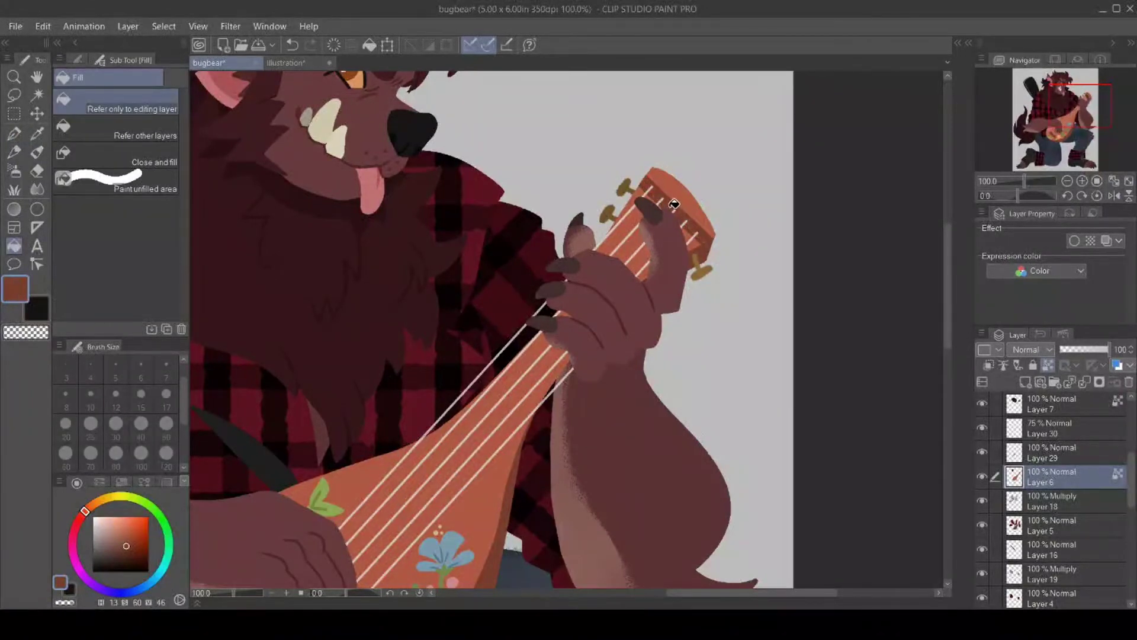
Trim the string ends on the lute's headstock with the transparent colour on Layer 30.
click(1066, 431)
click(13, 134)
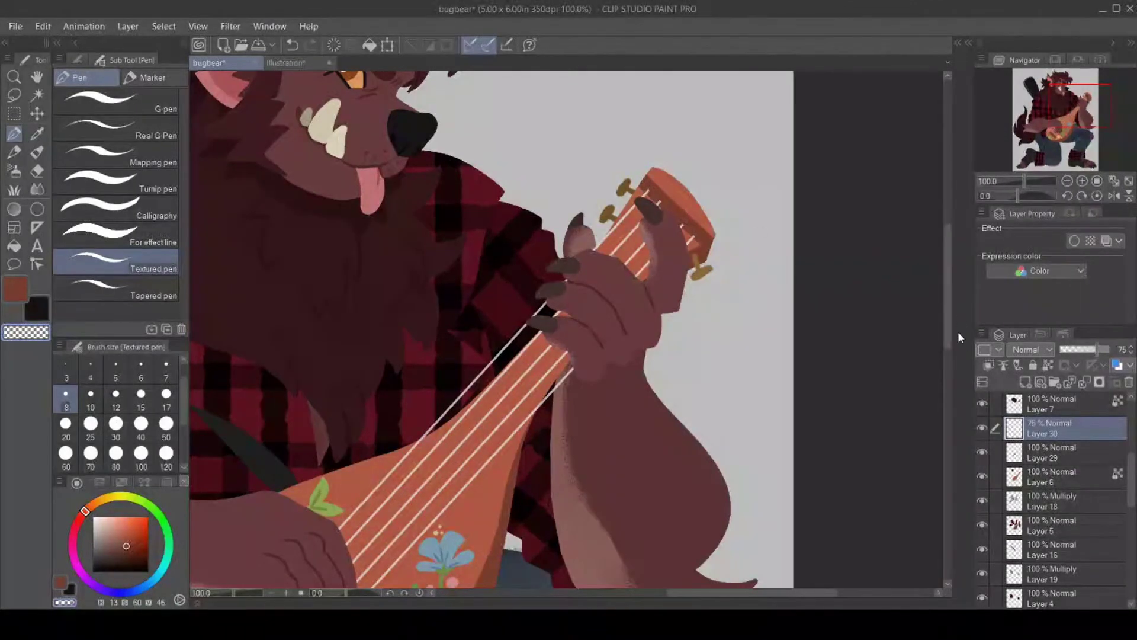
Review the whole illustration and save the file.
scroll(948, 315, down, 6)
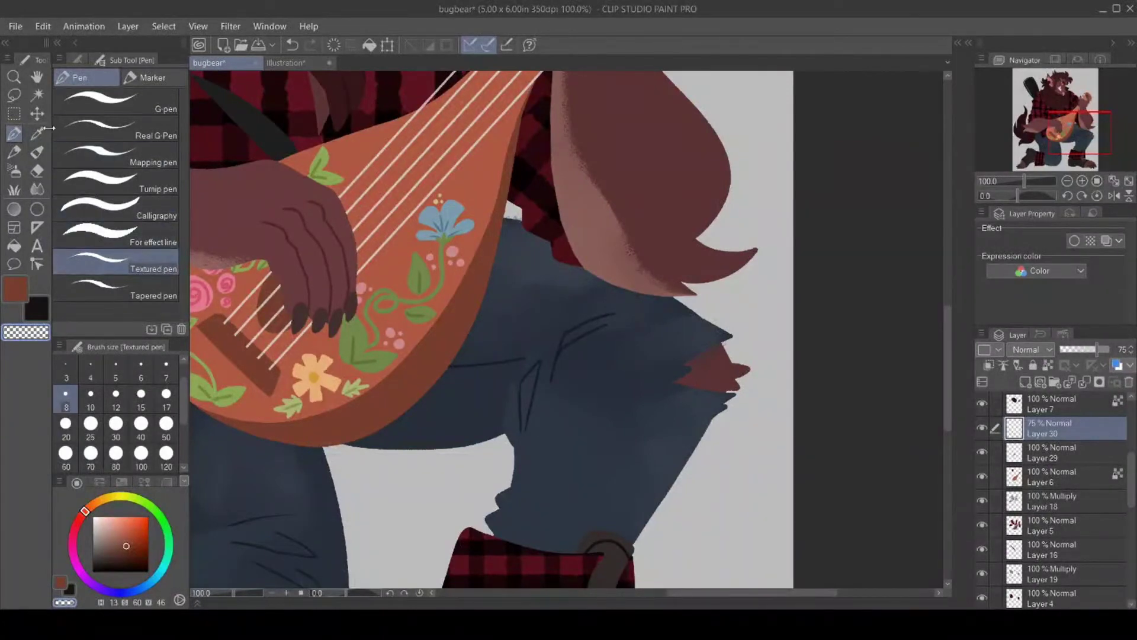
click(14, 77)
click(468, 504)
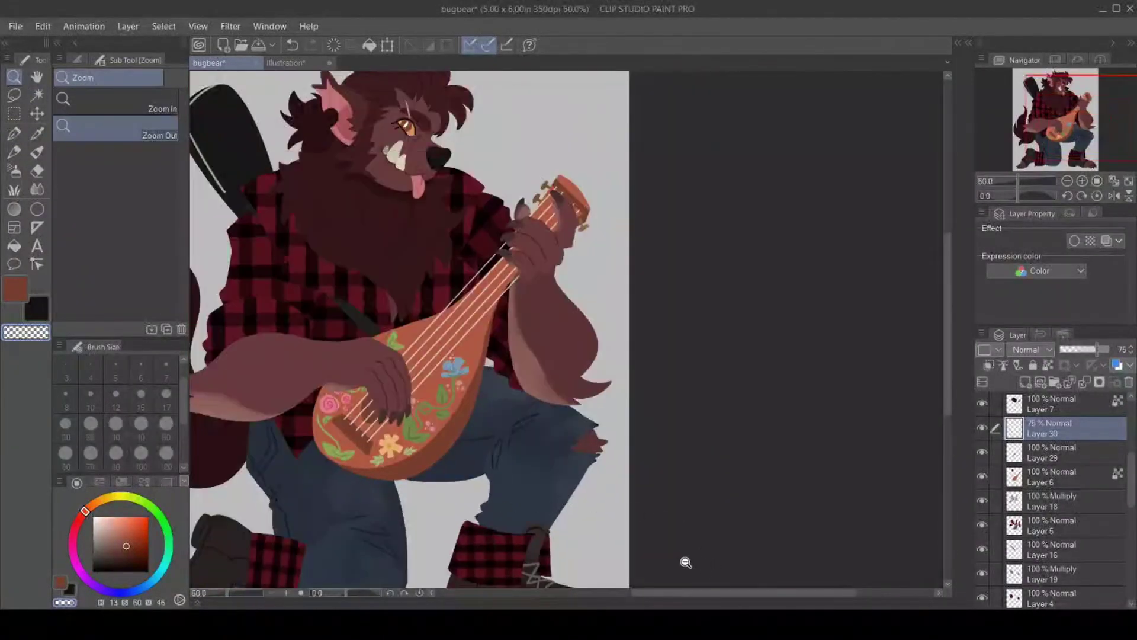
drag(642, 592, 597, 585)
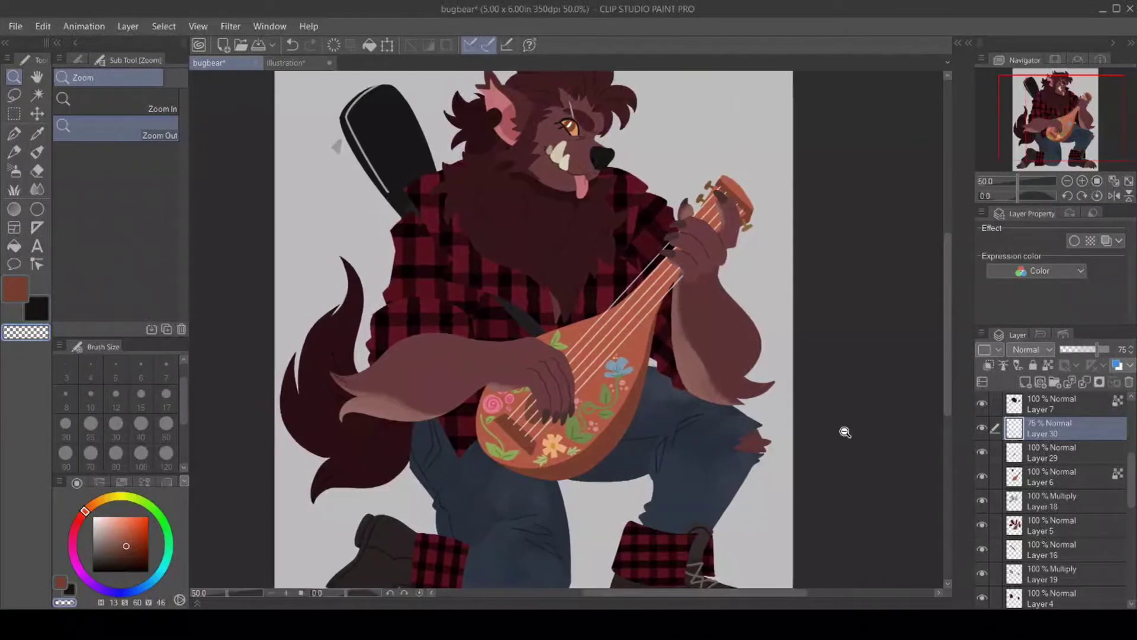
mouse_move(947, 374)
mouse_down()
mouse_move(943, 407)
mouse_move(945, 385)
mouse_up()
alt+click(897, 438)
drag(677, 589, 696, 588)
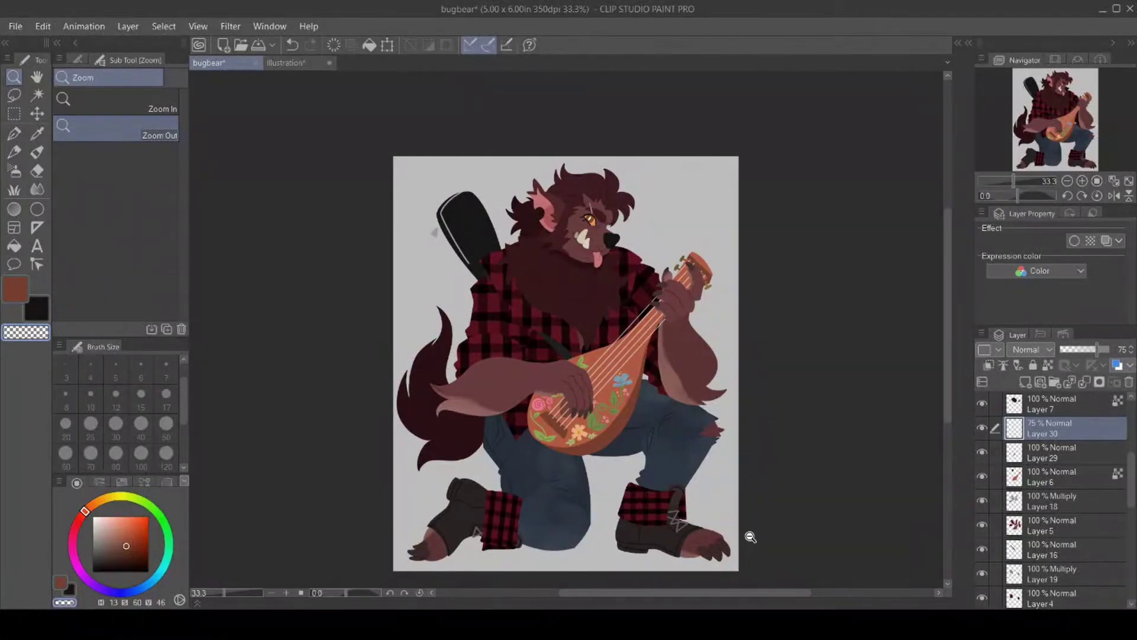
key(ctrl+s)
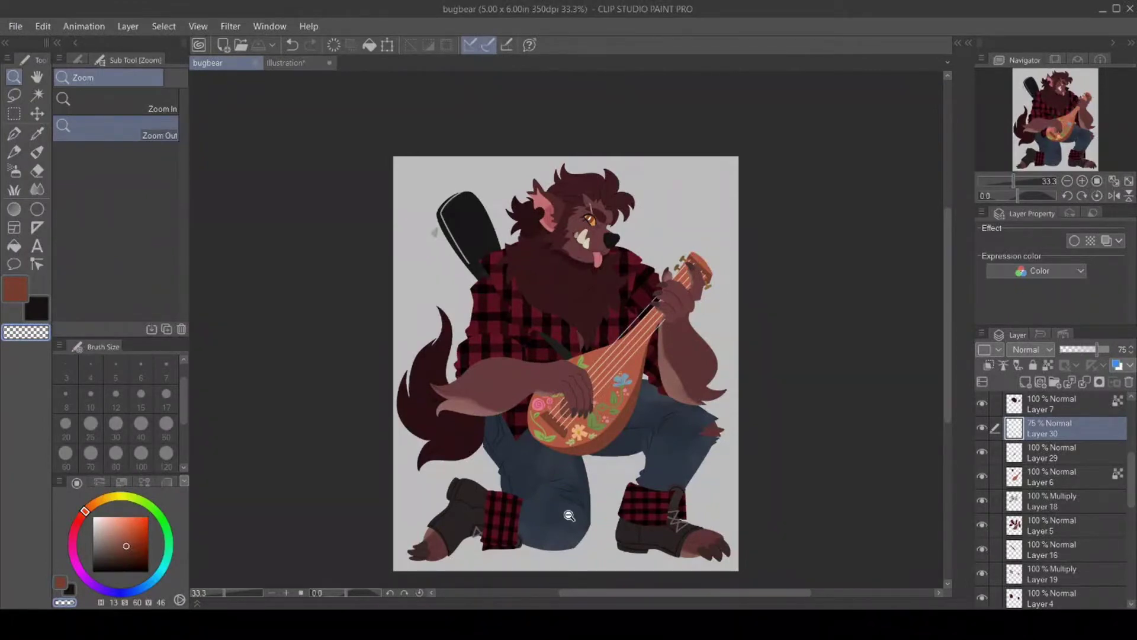
Draw fold lines on the shirt's collar, front and rolled cuff on Layer 5 in dark red (hue 350, saturation 82, value 29), hiding the plaid while drawing.
mouse_move(1131, 480)
mouse_down()
mouse_move(1131, 438)
mouse_move(1131, 486)
mouse_up()
click(1040, 513)
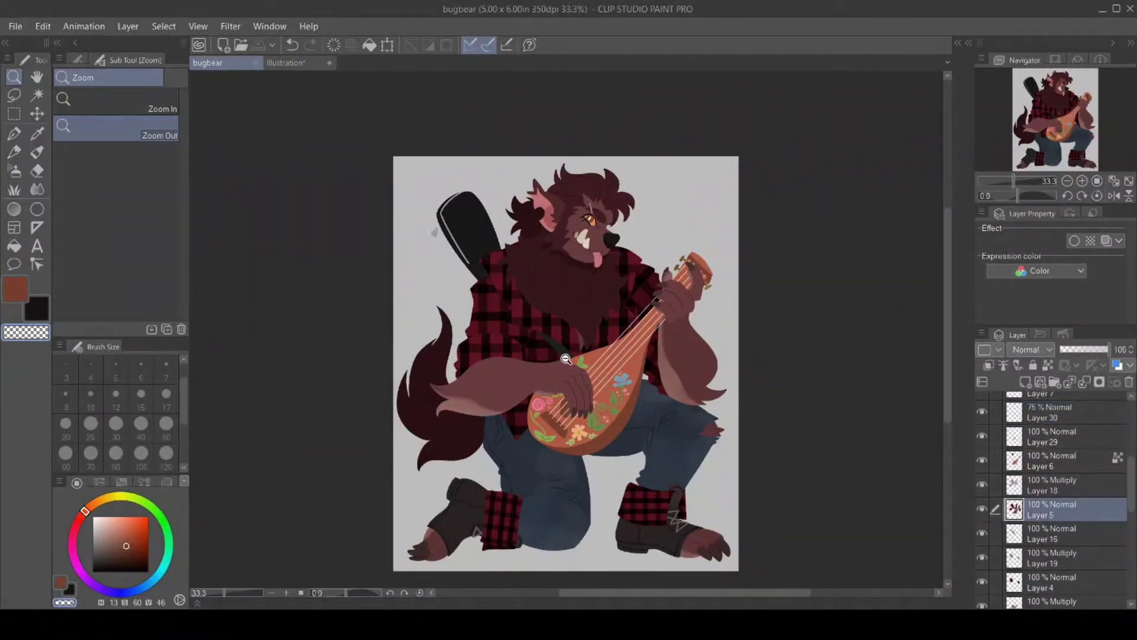
click(37, 134)
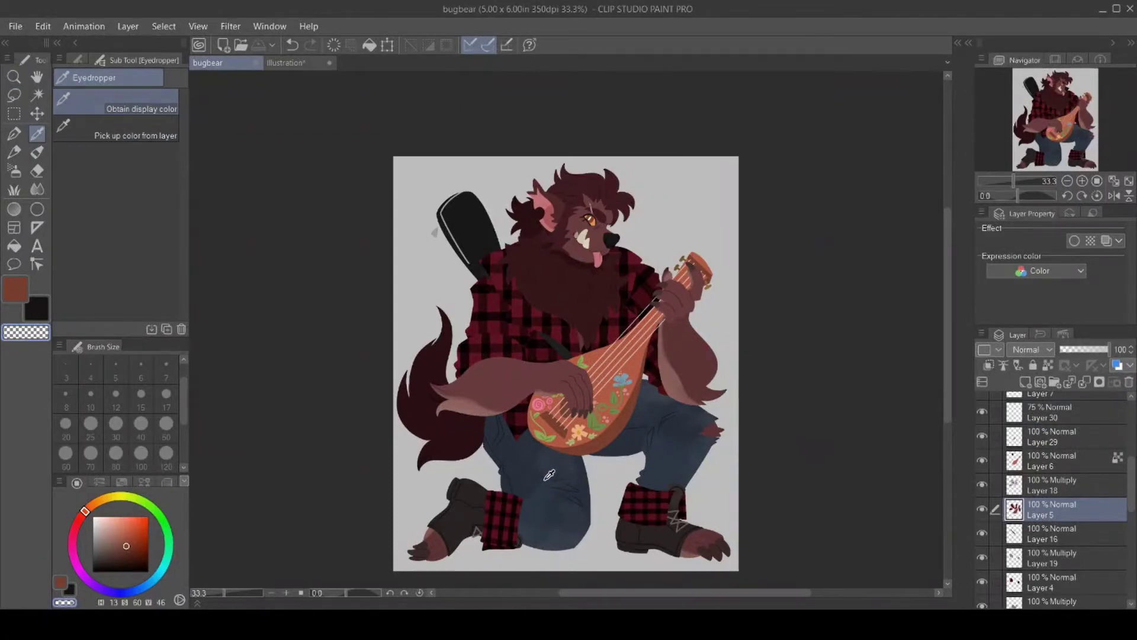
click(690, 502)
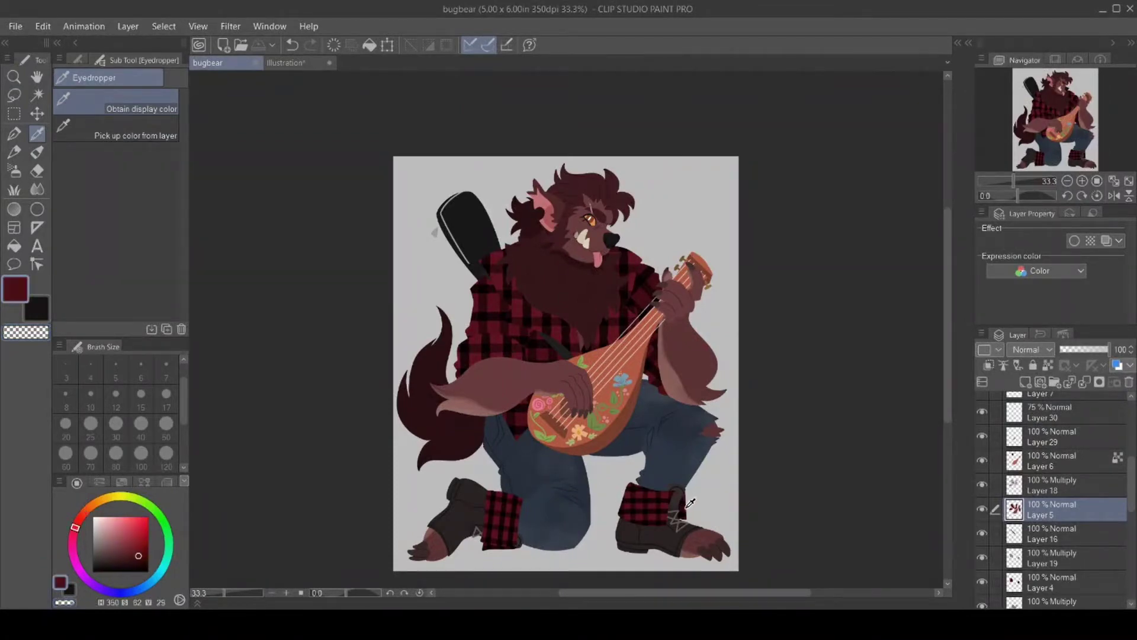
click(13, 76)
key(ctrl+alt+0)
click(13, 133)
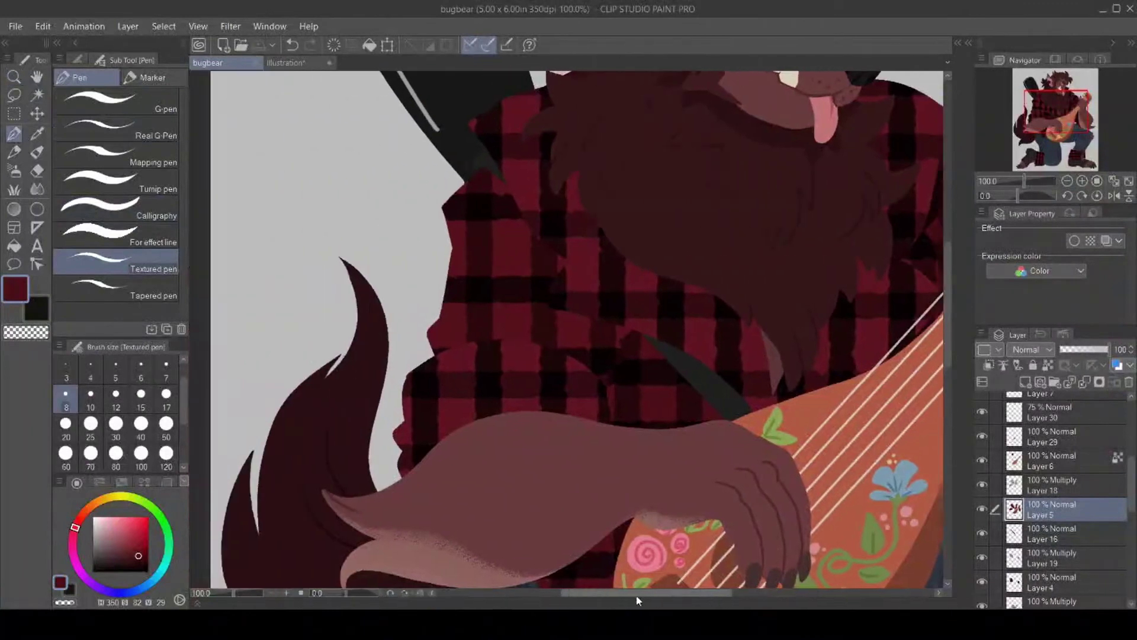
drag(637, 596, 634, 595)
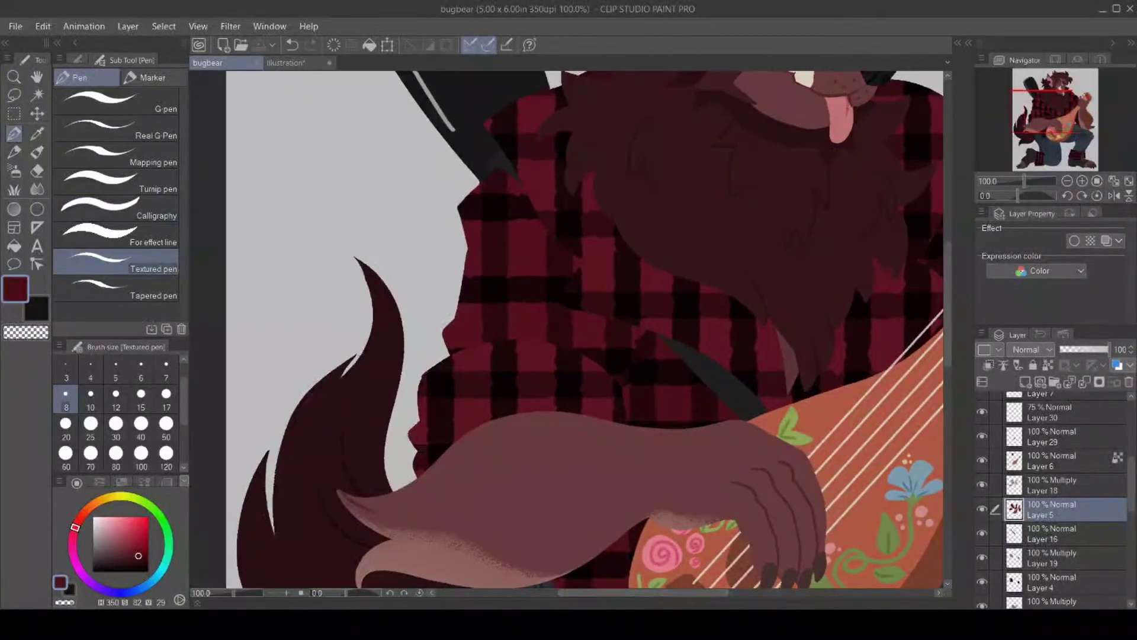
click(982, 485)
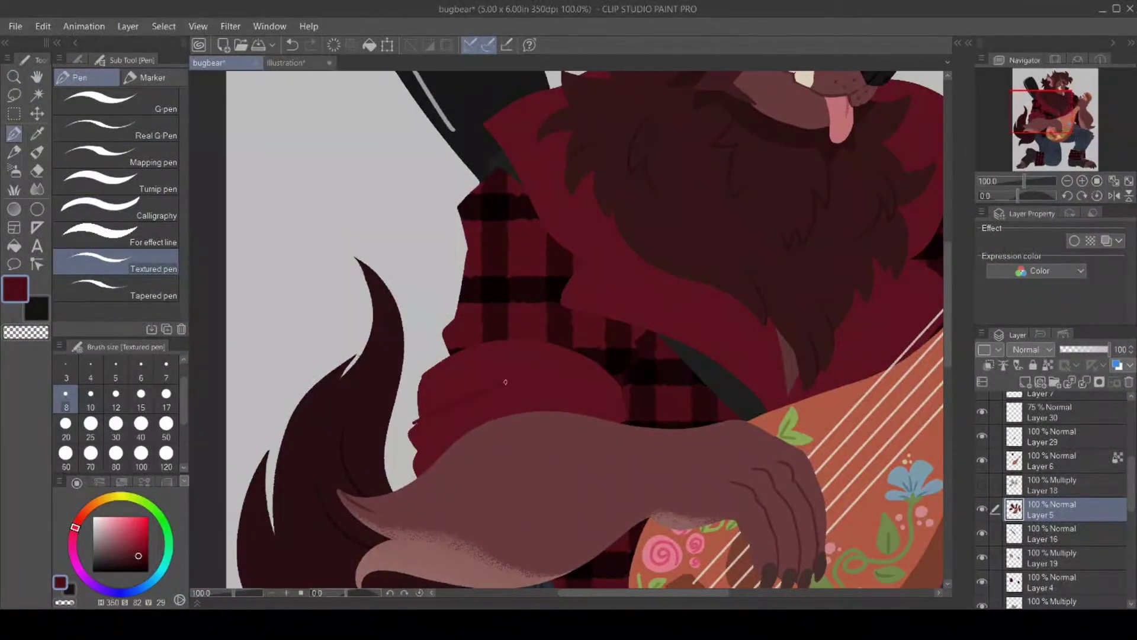
key(ctrl+z)
click(1047, 365)
drag(723, 592, 751, 598)
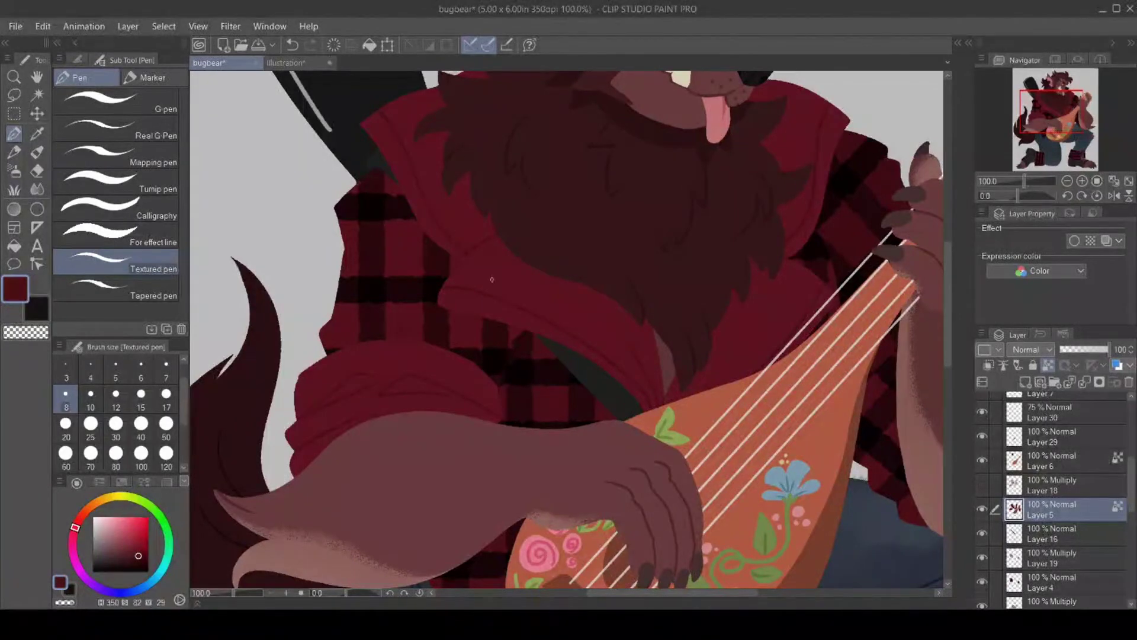
drag(948, 349, 952, 299)
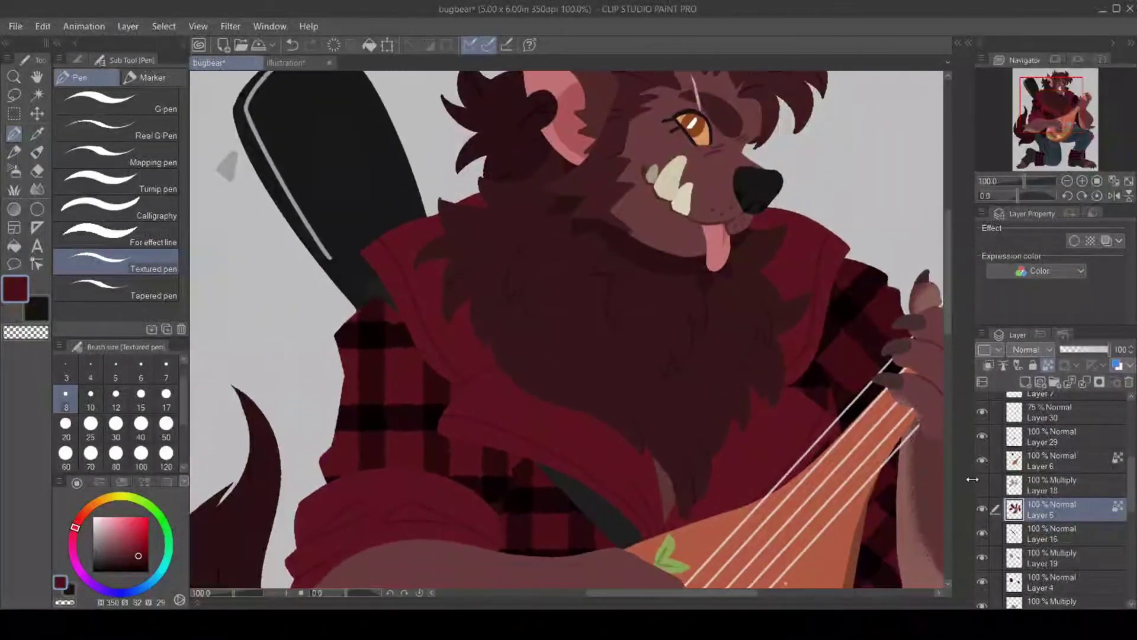
click(982, 484)
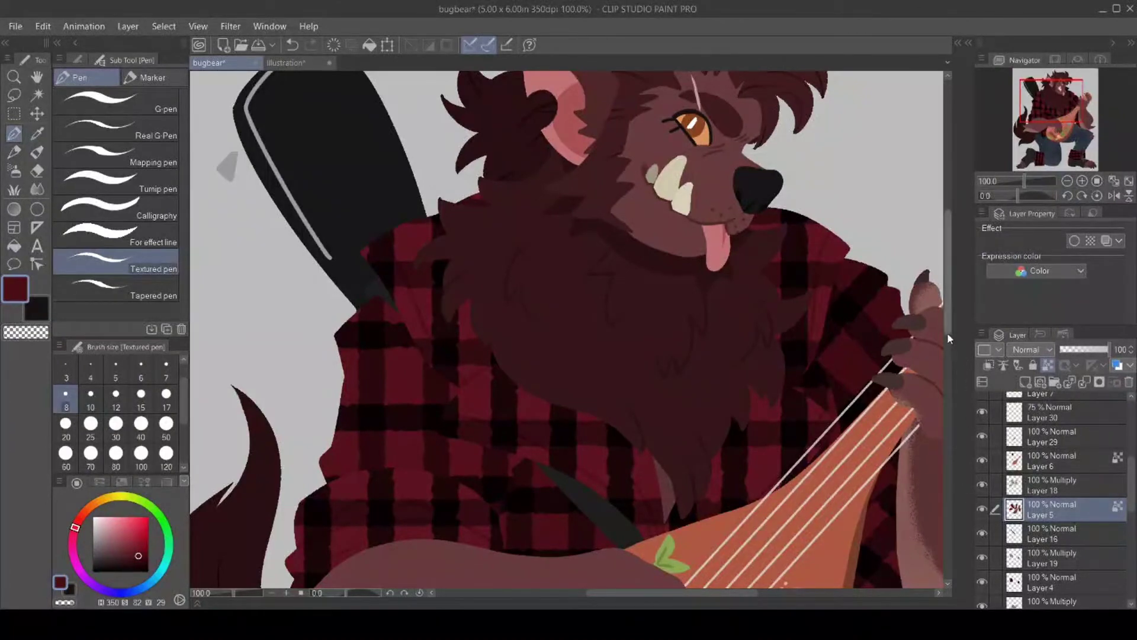
Lock Layer 4's transparent pixels and draw fold lines on the shirt sleeves in darker red (hue 350, saturation 87, value 23).
drag(947, 333, 946, 409)
drag(679, 593, 713, 593)
click(1055, 582)
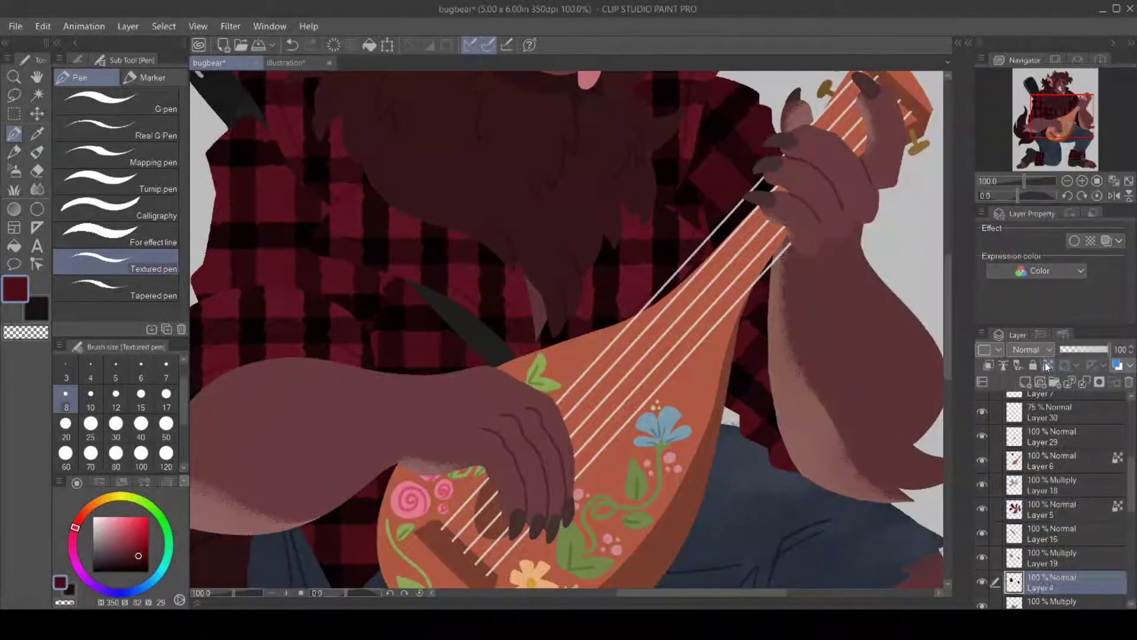
click(980, 582)
click(980, 583)
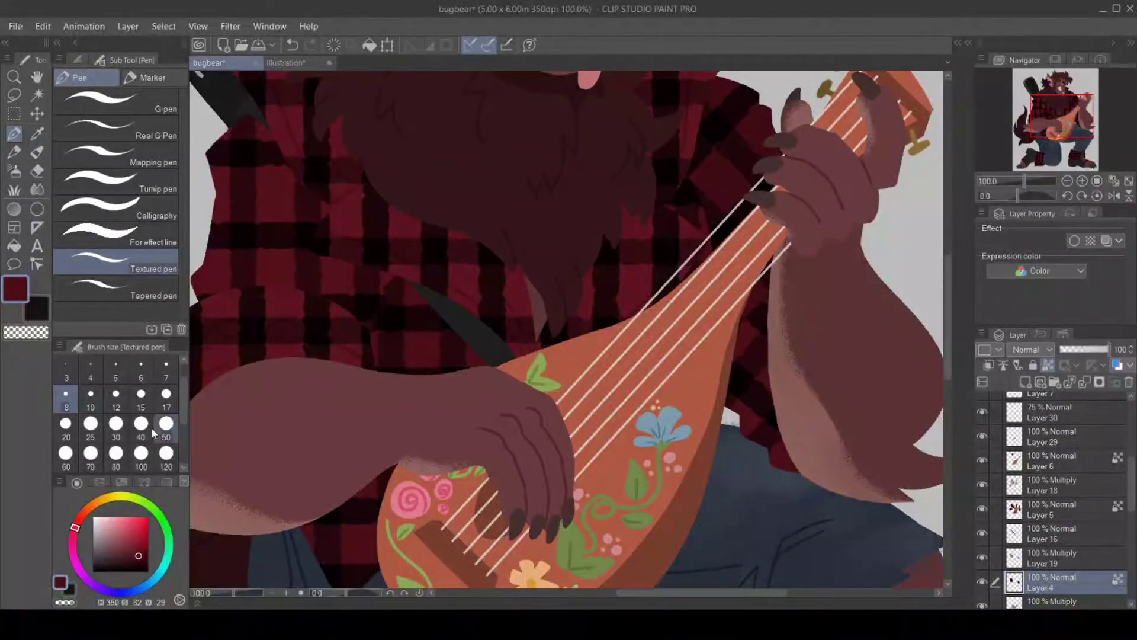
click(141, 558)
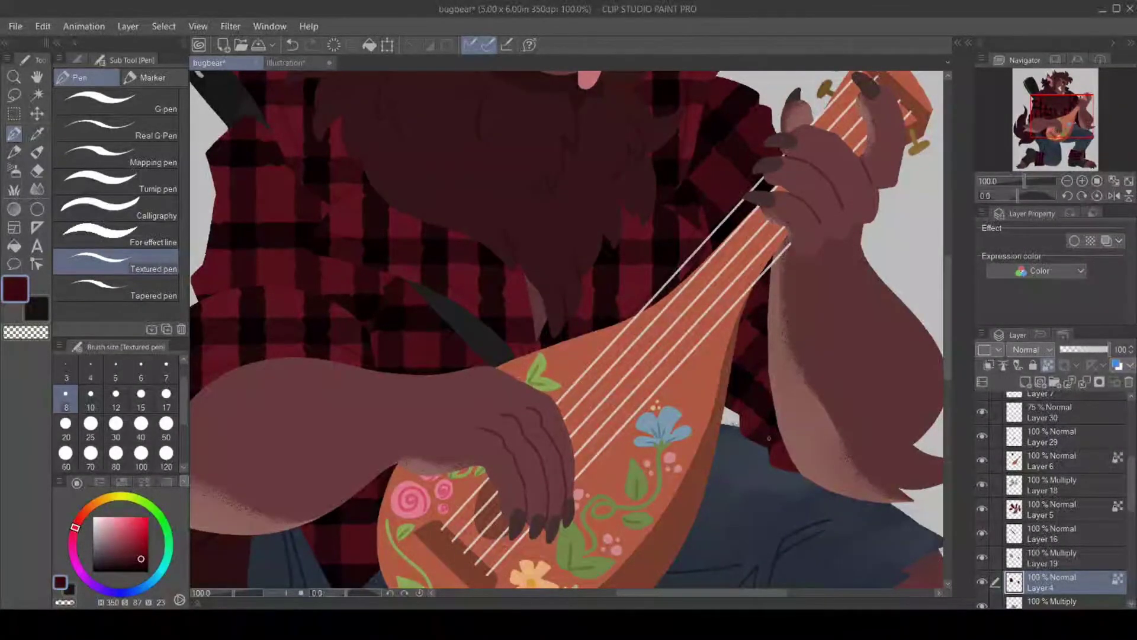
drag(773, 592, 725, 592)
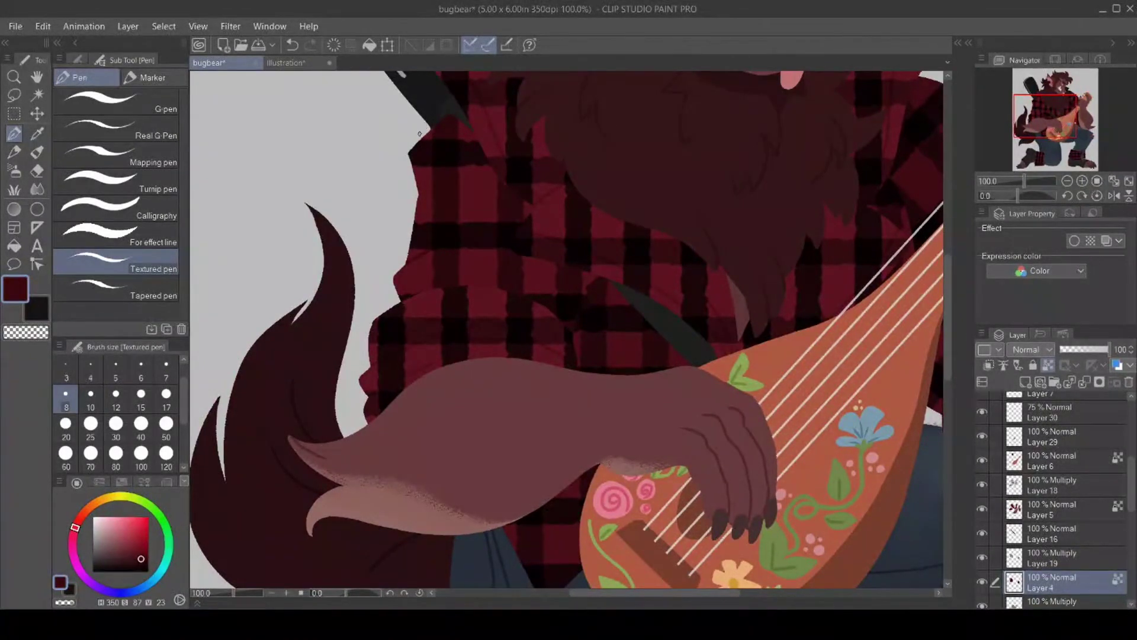
scroll(837, 265, up, 5)
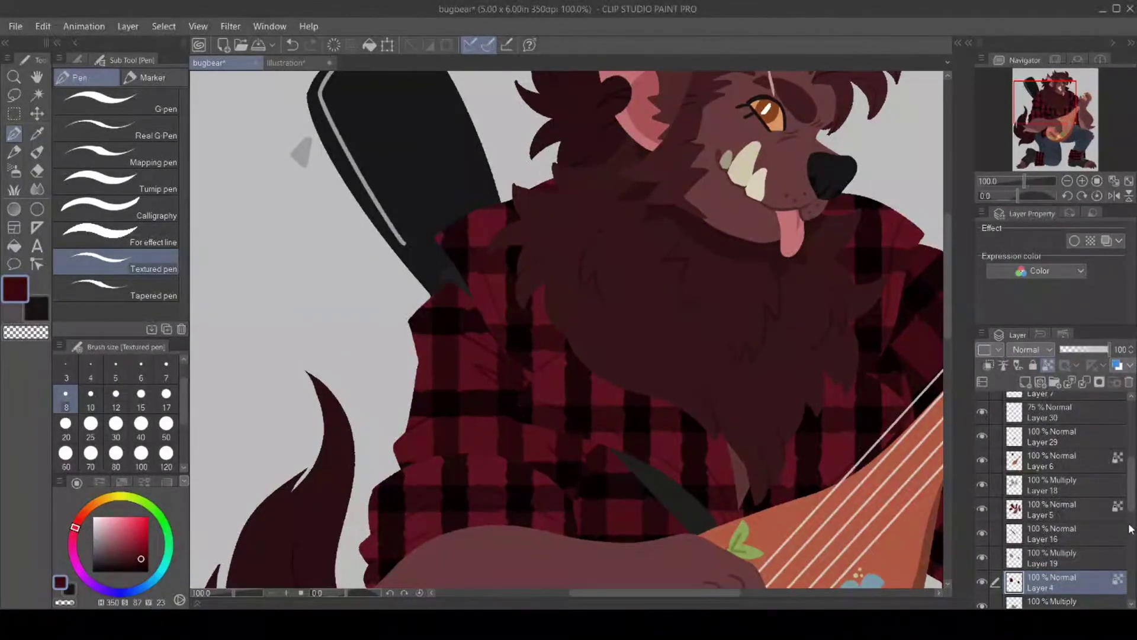
Select Layer 3 with the shirt body, undo the last stroke at the hem and lock the layer's transparent pixels.
drag(1131, 508, 1130, 557)
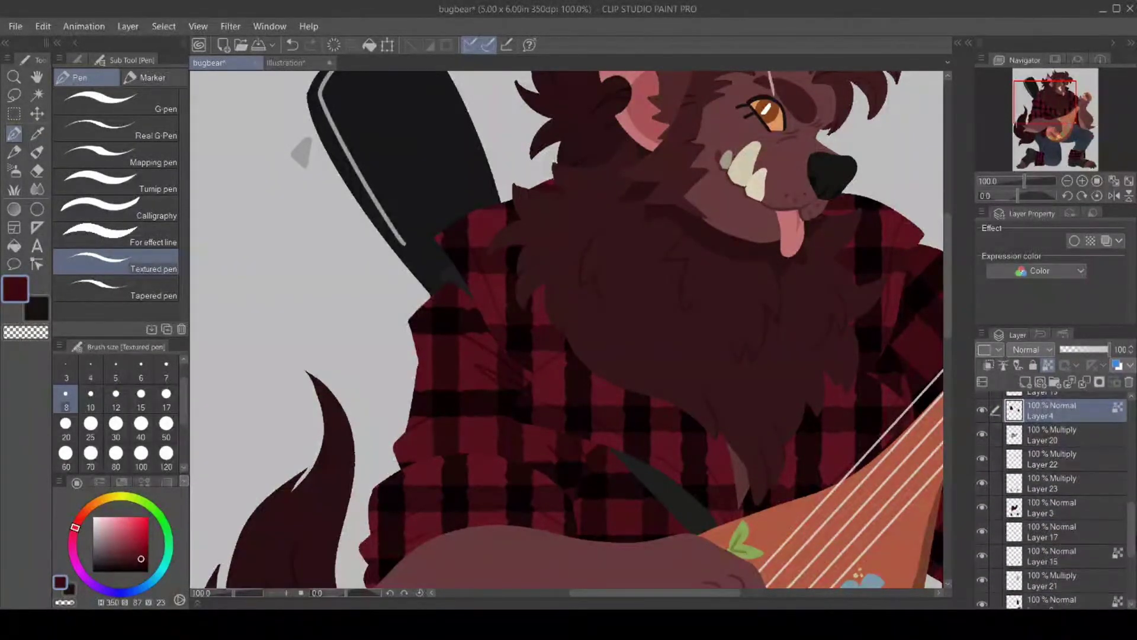
click(1057, 510)
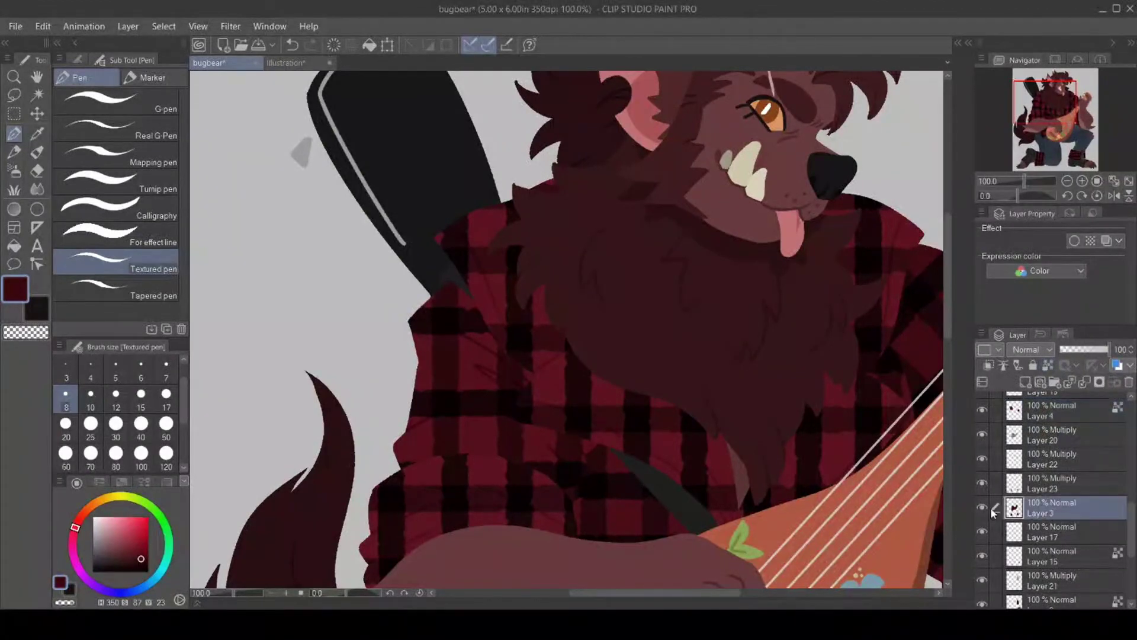
click(983, 506)
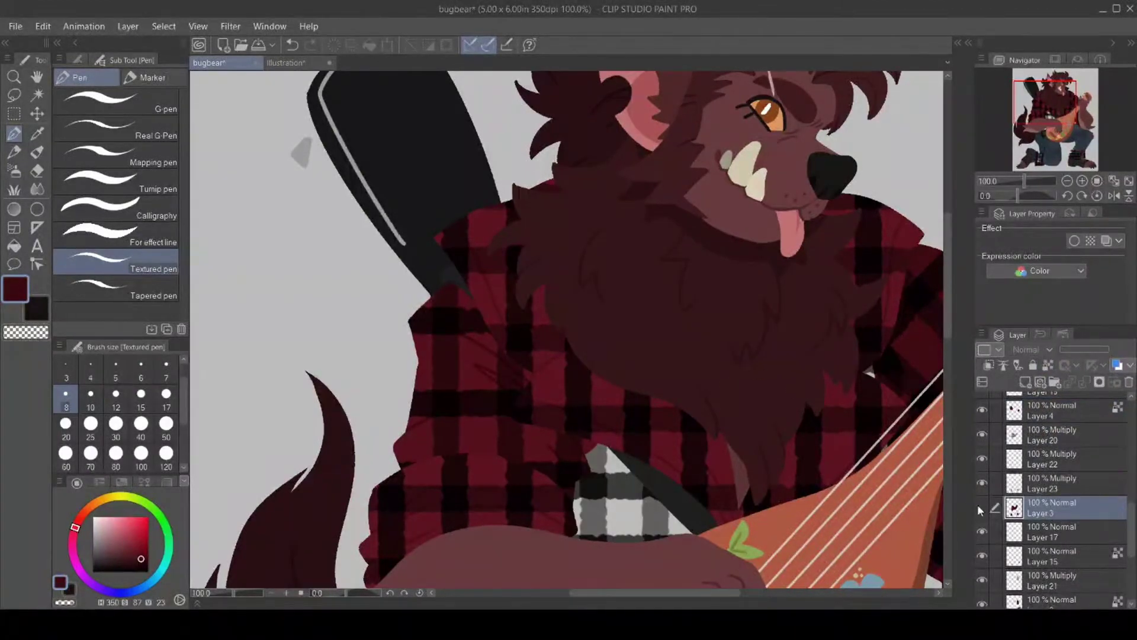
click(983, 506)
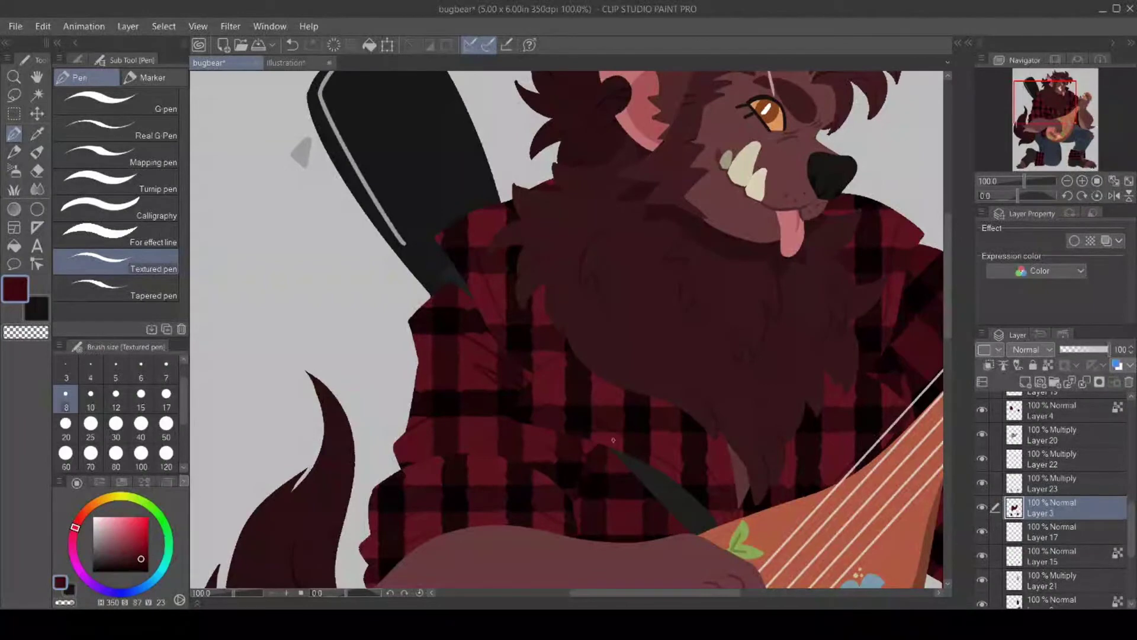
scroll(669, 436, down, 6)
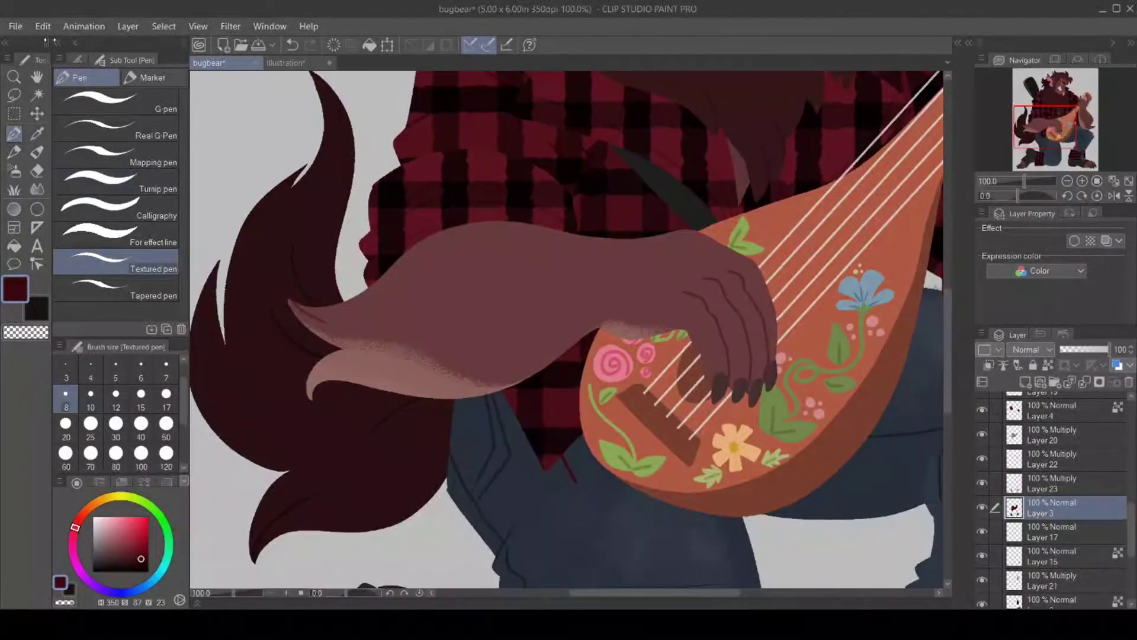
key(ctrl+z)
click(1048, 365)
click(1047, 364)
click(1047, 365)
Draw a grey buckle (hue 350, saturation 0, value 56) on the black strap across the chest on Layer 16.
click(14, 77)
click(625, 569)
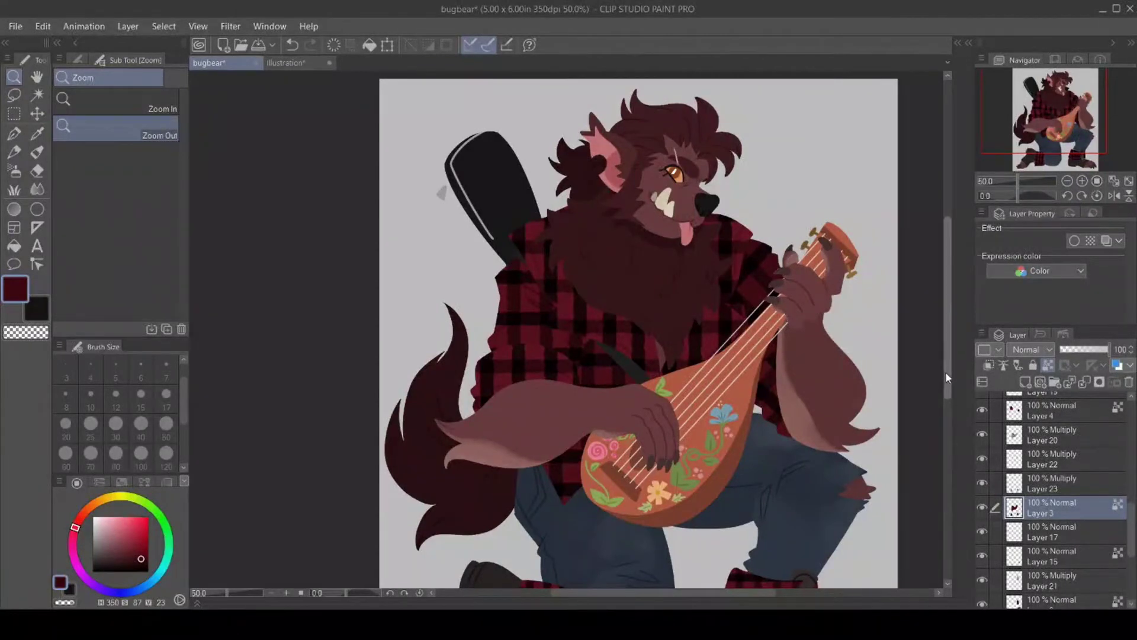
mouse_move(945, 372)
mouse_down()
mouse_move(944, 443)
mouse_move(954, 385)
mouse_up()
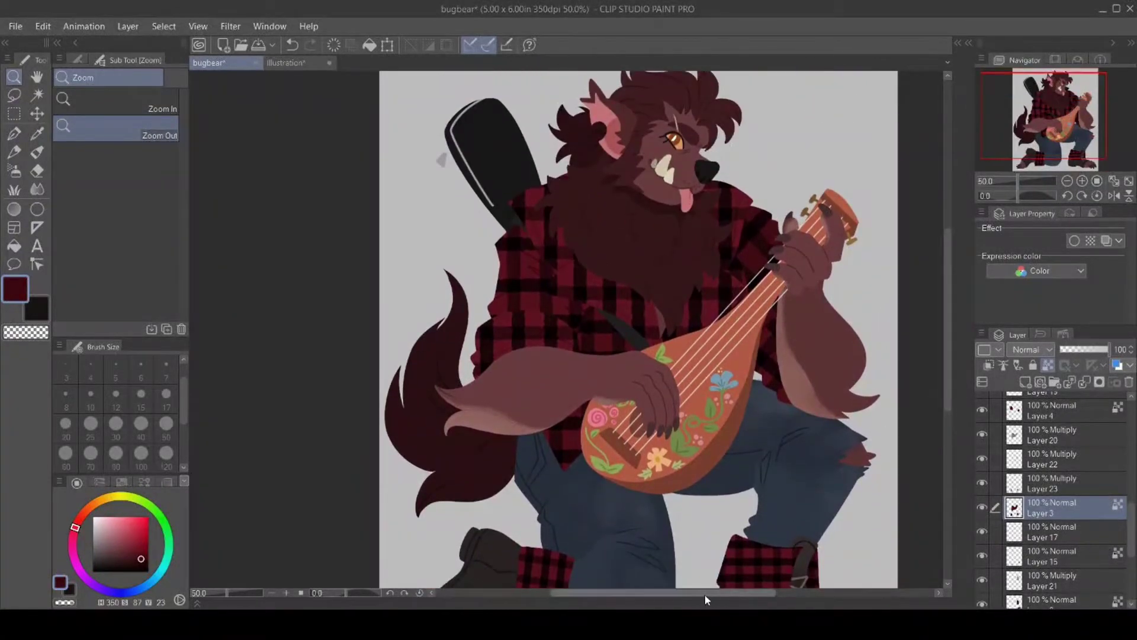
drag(705, 593, 748, 592)
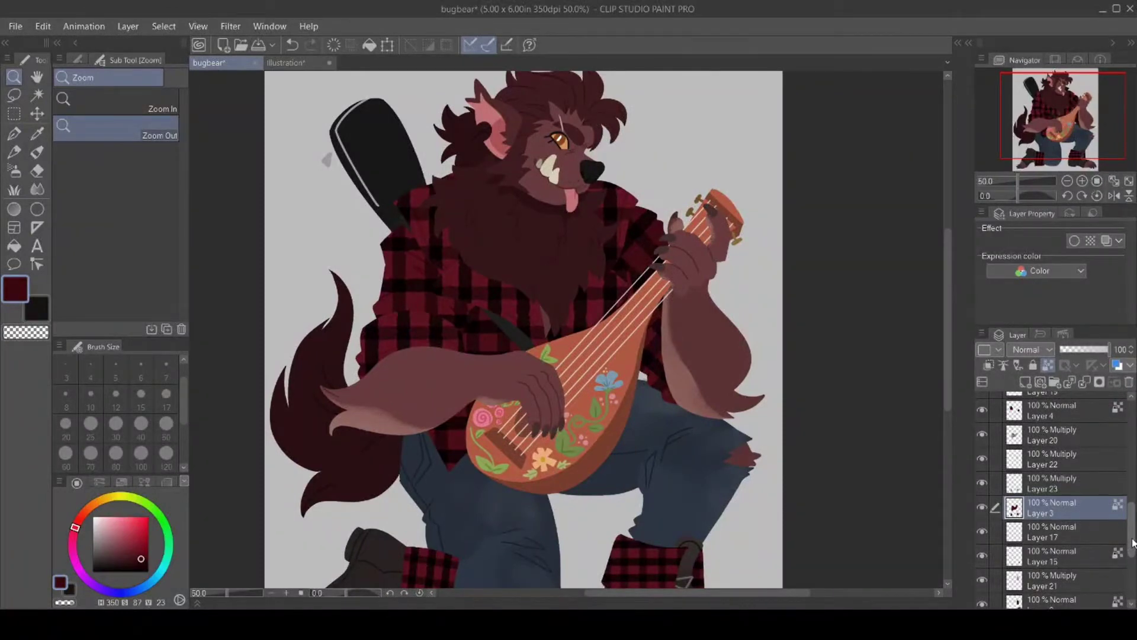
scroll(1041, 520, up, 5)
click(1048, 489)
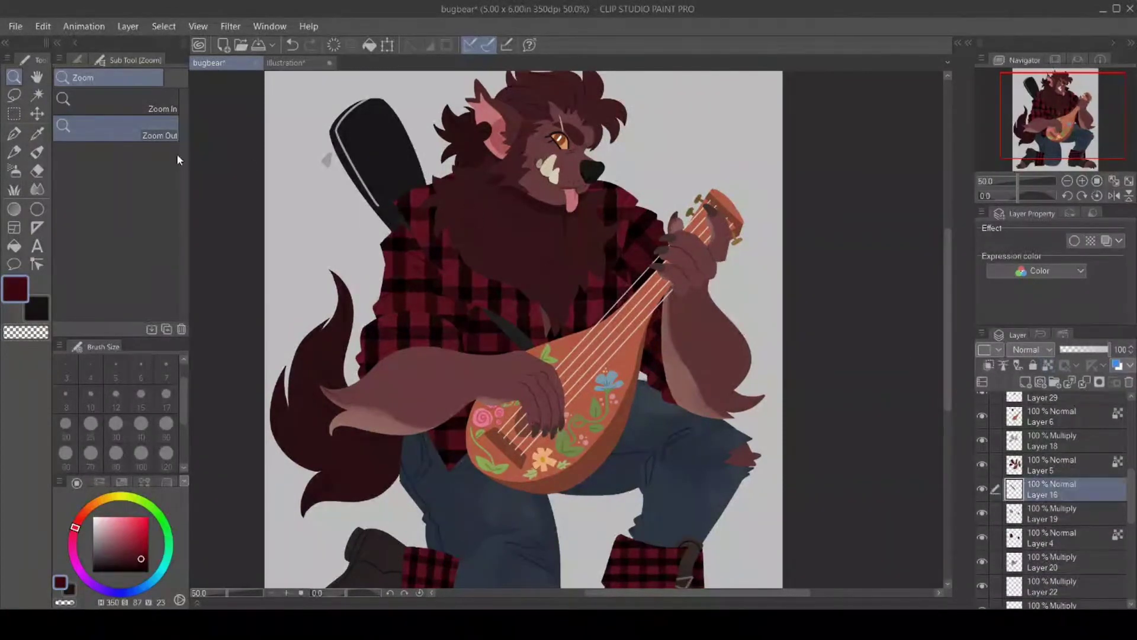
key(ctrl+alt+0)
click(14, 134)
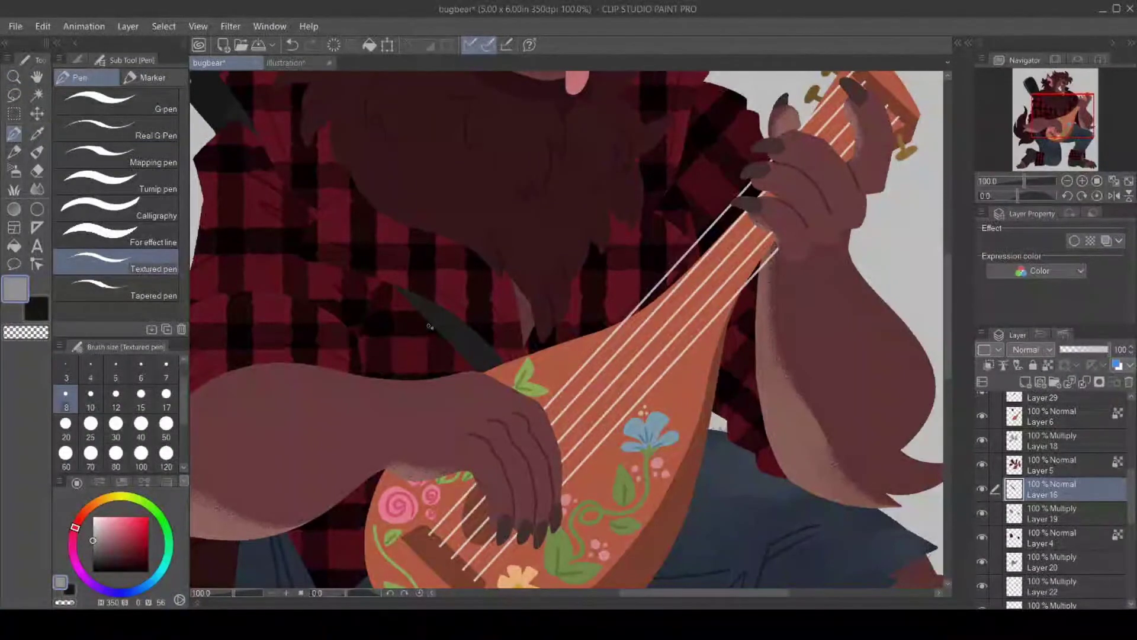
drag(430, 326, 444, 300)
drag(444, 339, 464, 321)
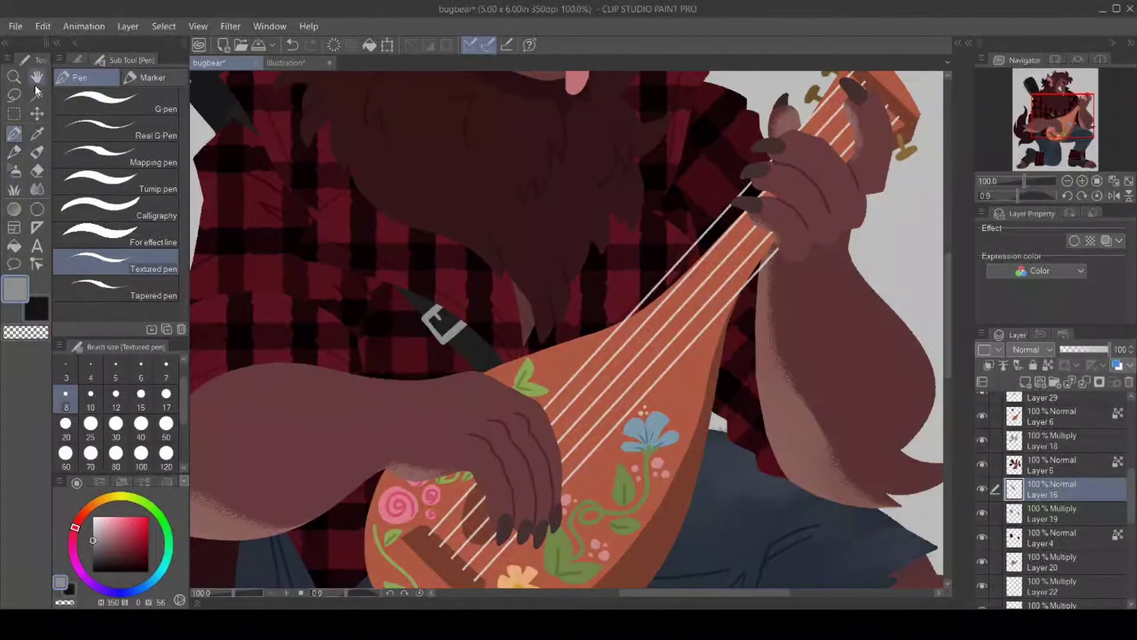
Lock Layer 29's transparent pixels, pick a lute brown (hue 13, saturation 59, value 51) for the Fill tool, and save the file.
click(14, 77)
click(547, 491)
click(626, 522)
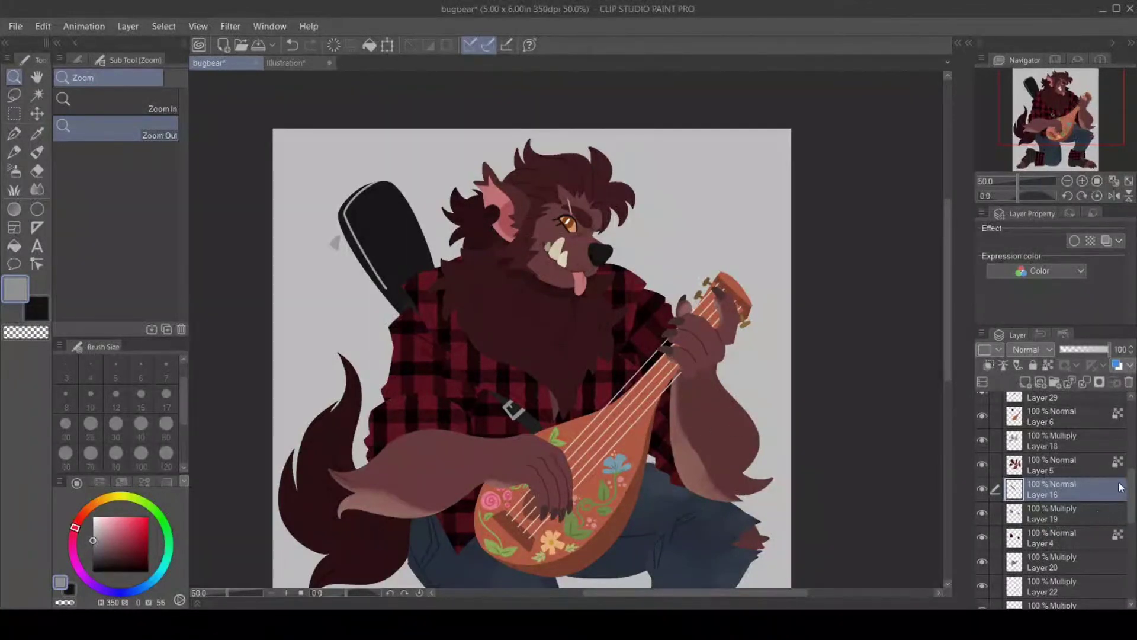
drag(1132, 493, 1132, 468)
click(1051, 486)
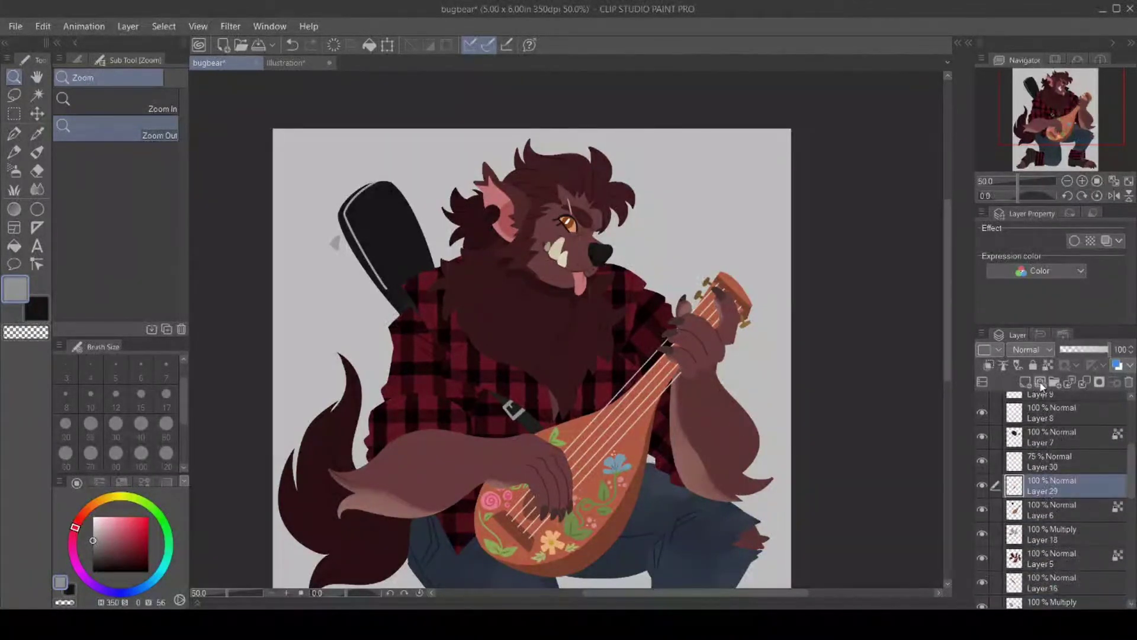
click(37, 133)
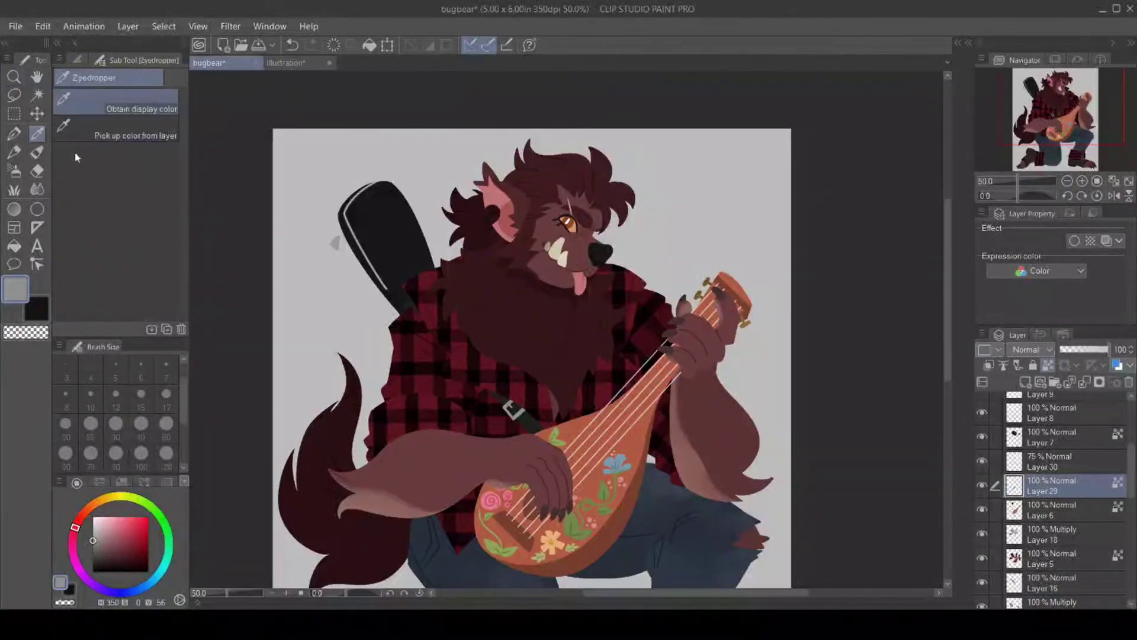
click(598, 542)
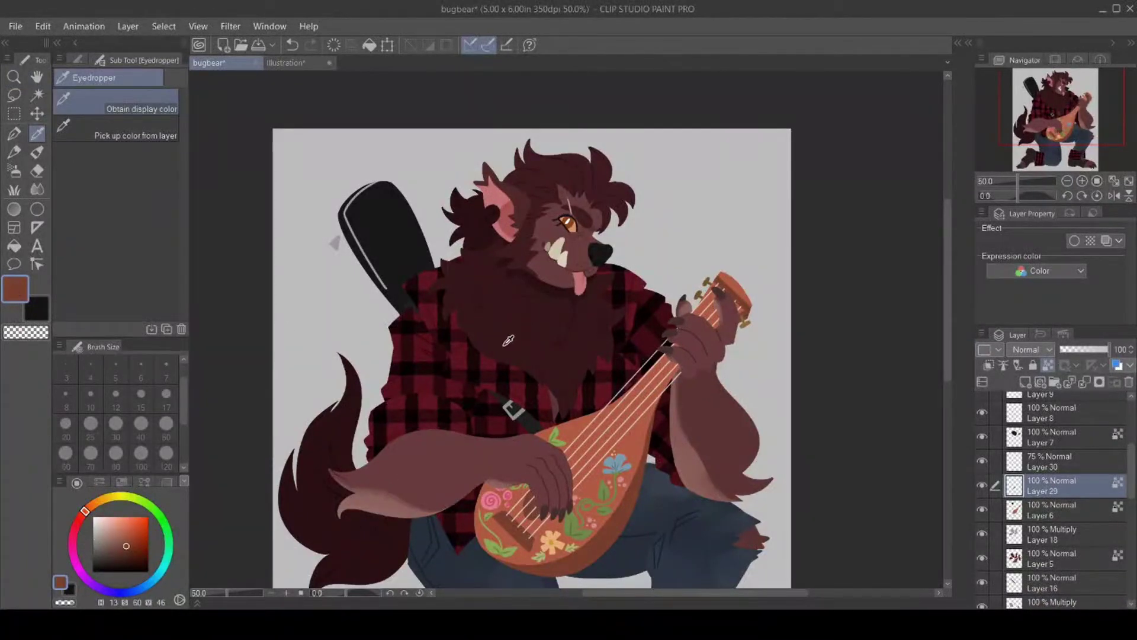
click(15, 245)
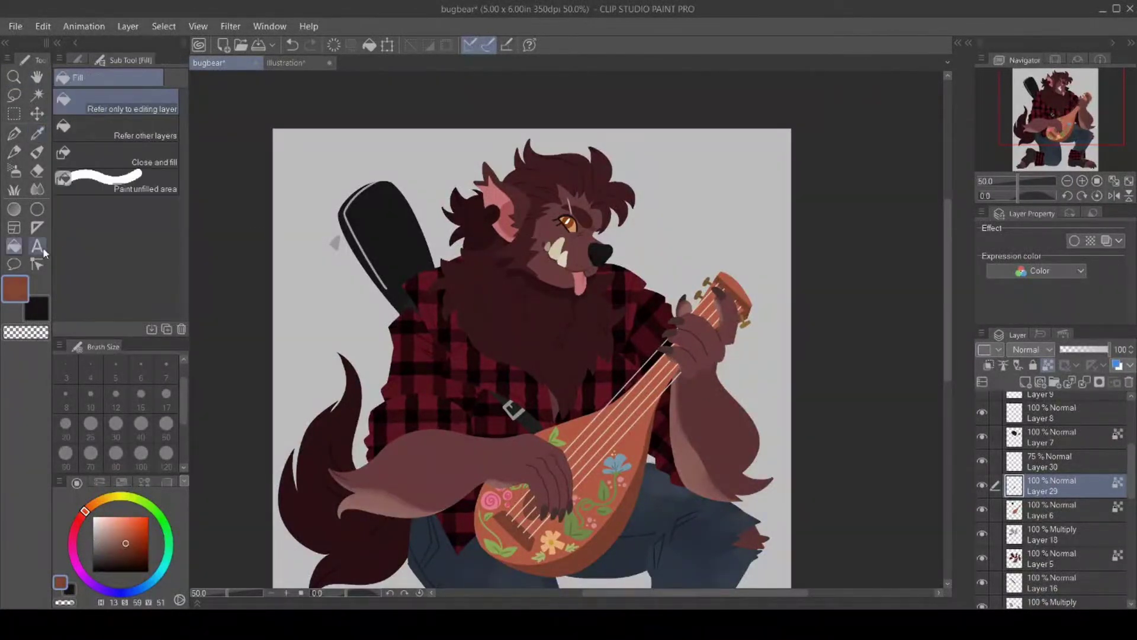
click(1056, 511)
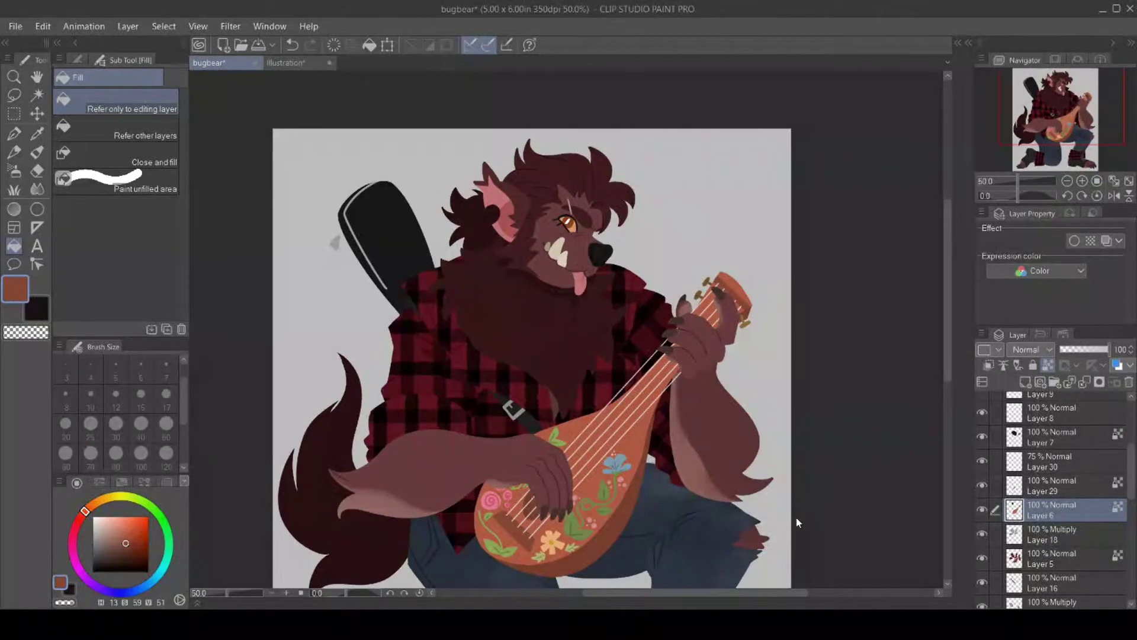
key(ctrl+s)
Add a new layer above Layer 1 and write the artist's signature and year on it in white with the Textured pen.
scroll(1078, 451, up, 5)
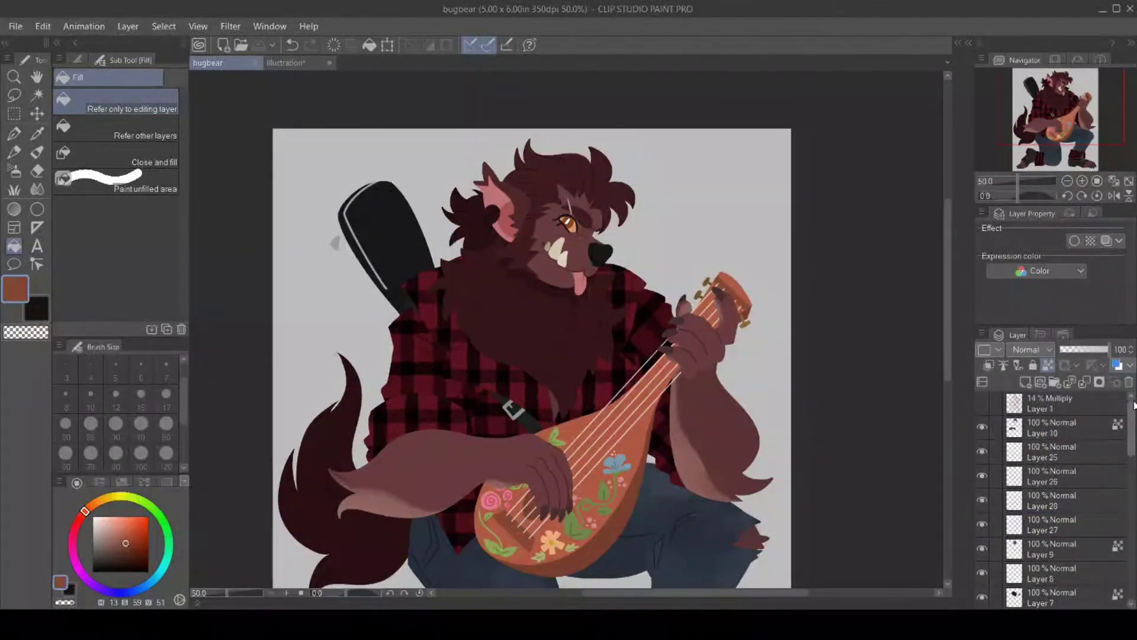
click(1032, 403)
click(1026, 382)
click(93, 516)
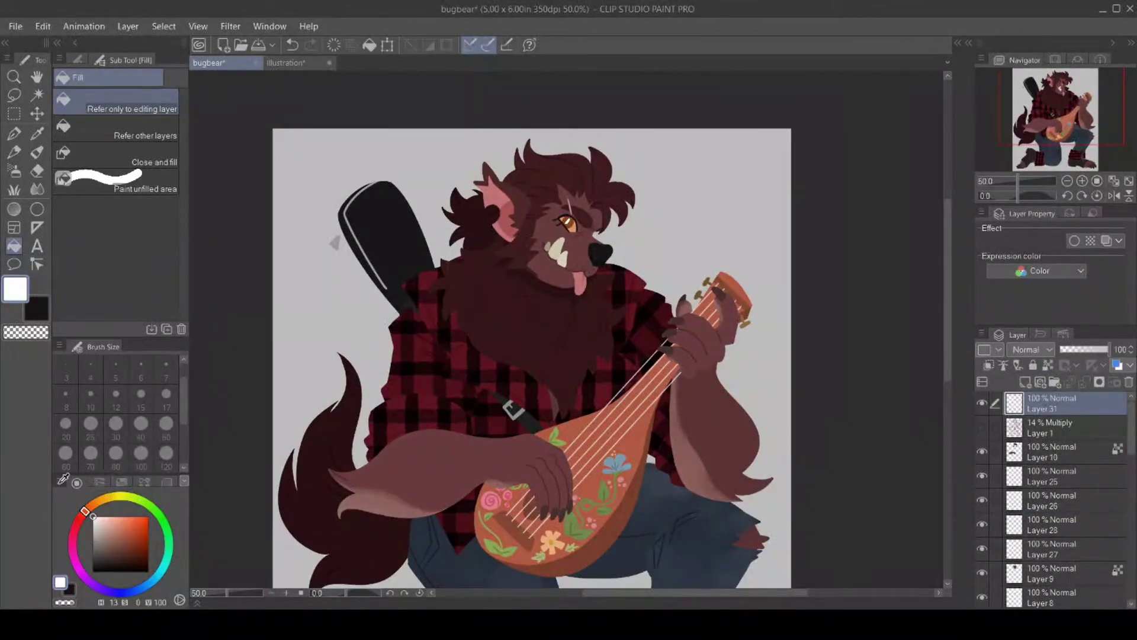
click(13, 133)
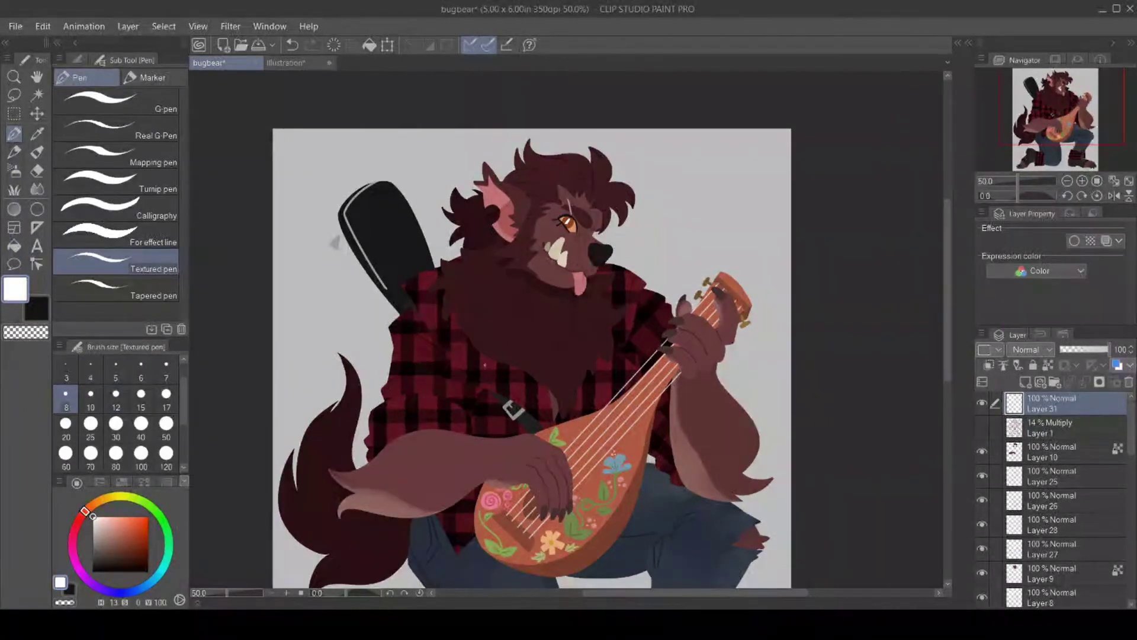
mouse_move(484, 365)
mouse_down()
mouse_move(488, 329)
mouse_move(487, 386)
mouse_move(519, 309)
mouse_up()
mouse_move(496, 364)
mouse_down()
mouse_move(491, 392)
mouse_move(519, 390)
mouse_up()
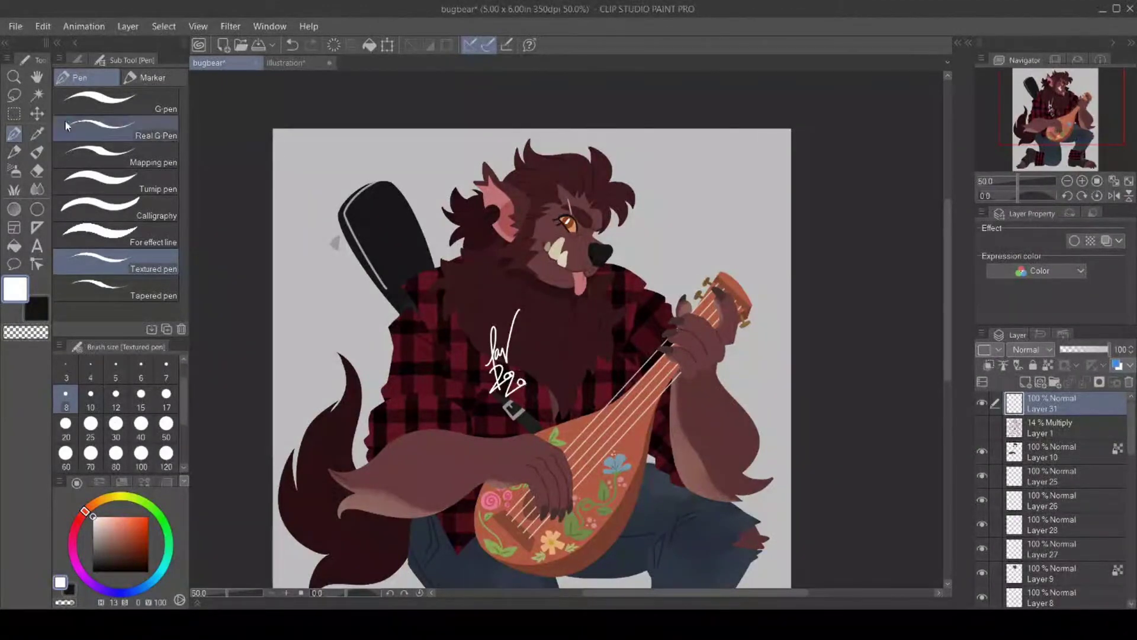
Move the signature onto the lower part of the tail and lower its layer's opacity to 15%.
click(37, 113)
drag(945, 375, 951, 429)
mouse_move(500, 189)
mouse_down()
mouse_move(426, 366)
mouse_move(354, 399)
mouse_move(335, 358)
mouse_move(354, 328)
mouse_up()
click(1075, 349)
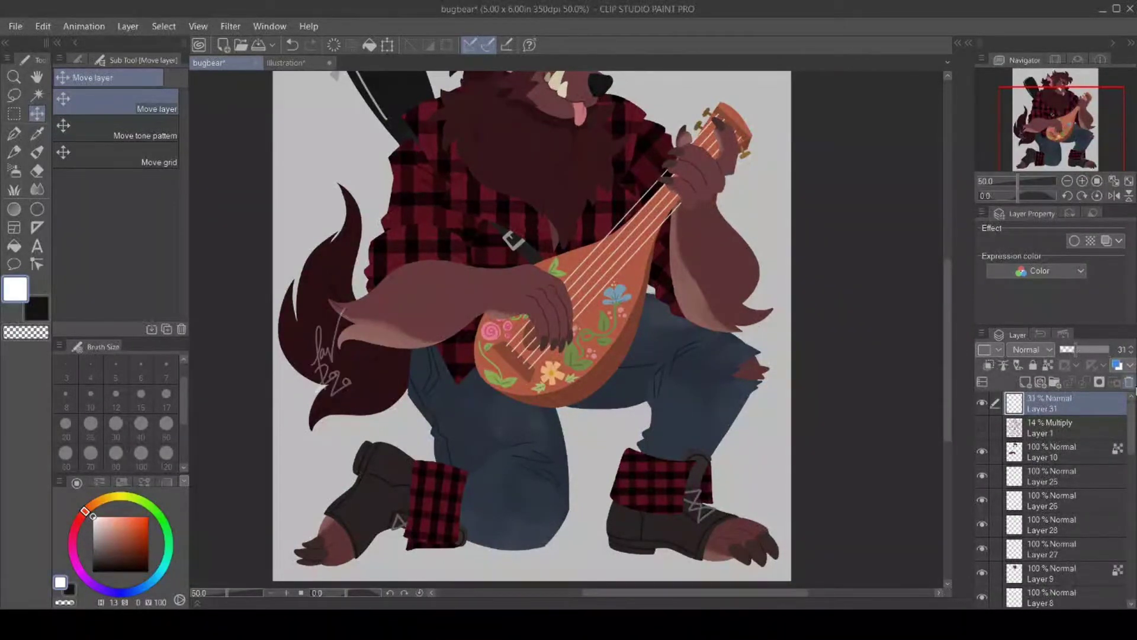
click(1065, 349)
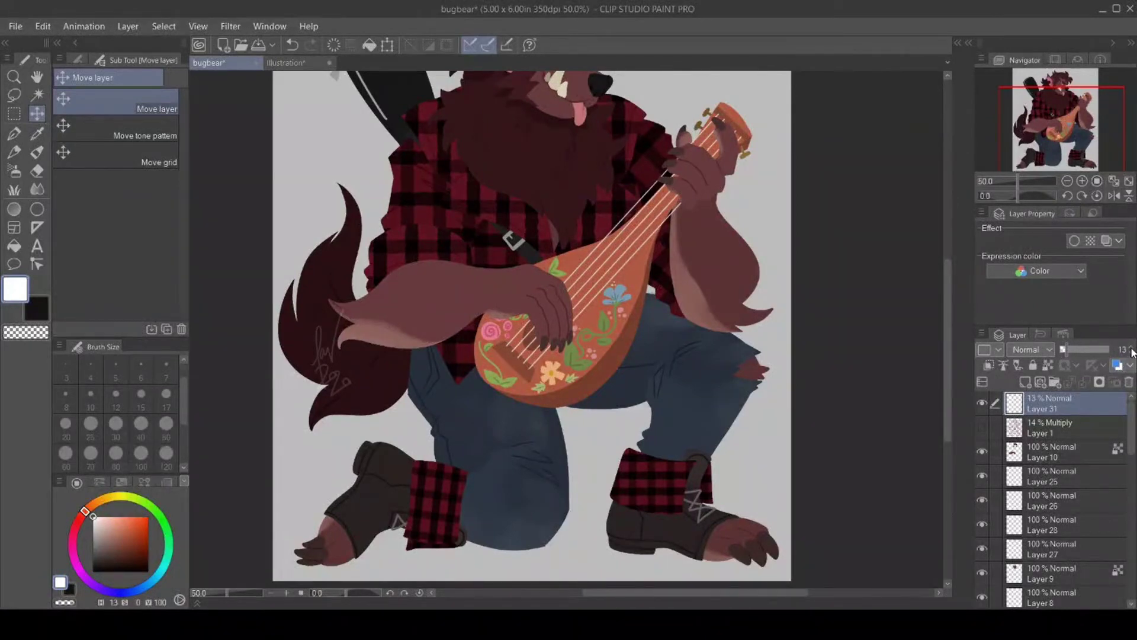
Add a new layer directly above Layer 14 and set the drawing colour to orange (hue 34, saturation 70, value 95).
key(ctrl+alt+space)
click(528, 462)
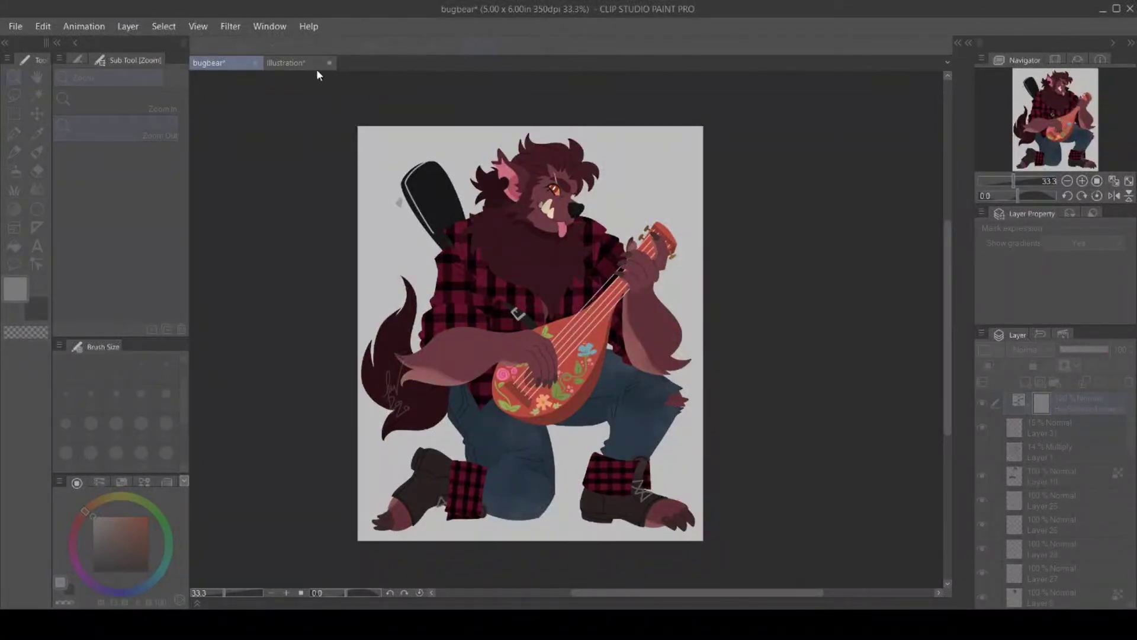
drag(1131, 426, 1132, 601)
click(1040, 571)
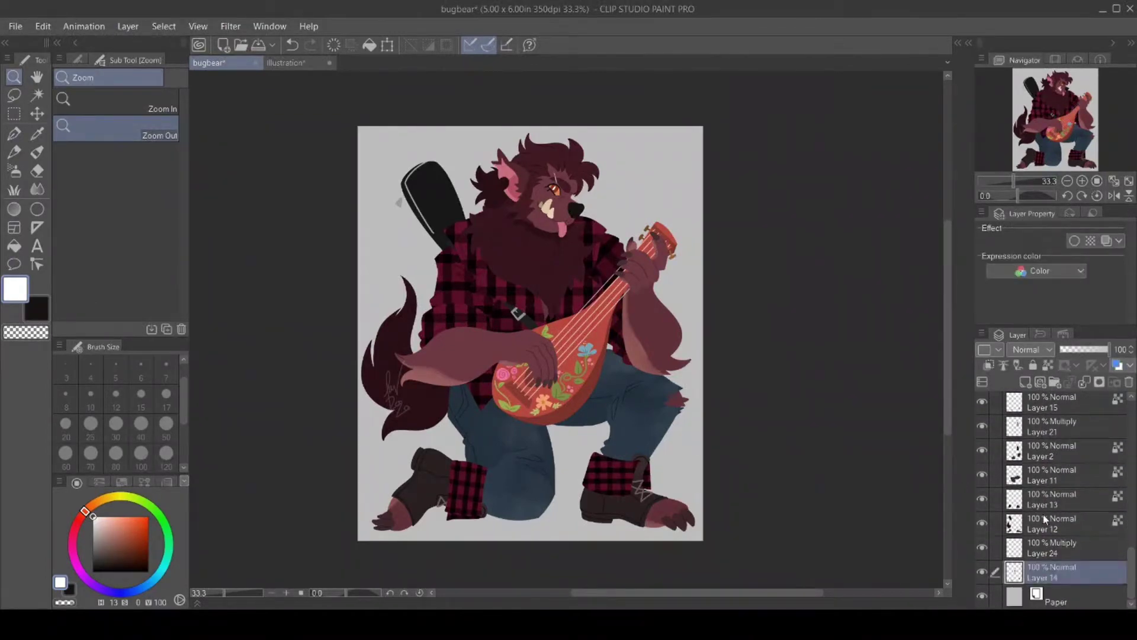
click(1025, 382)
drag(764, 592, 780, 596)
click(106, 498)
click(121, 526)
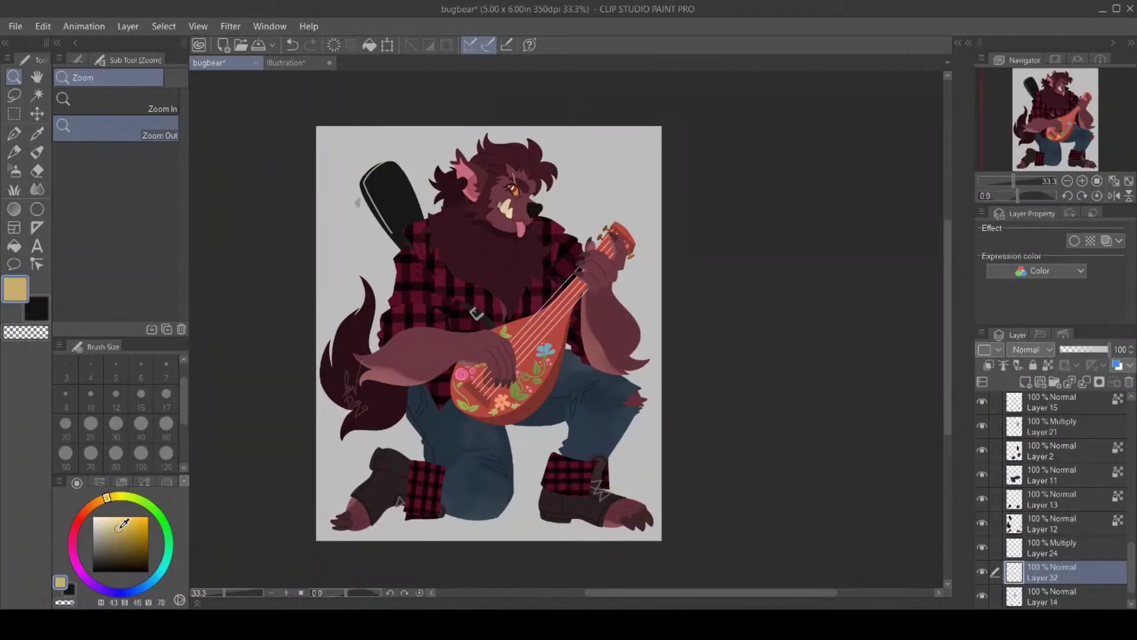
click(132, 518)
click(100, 500)
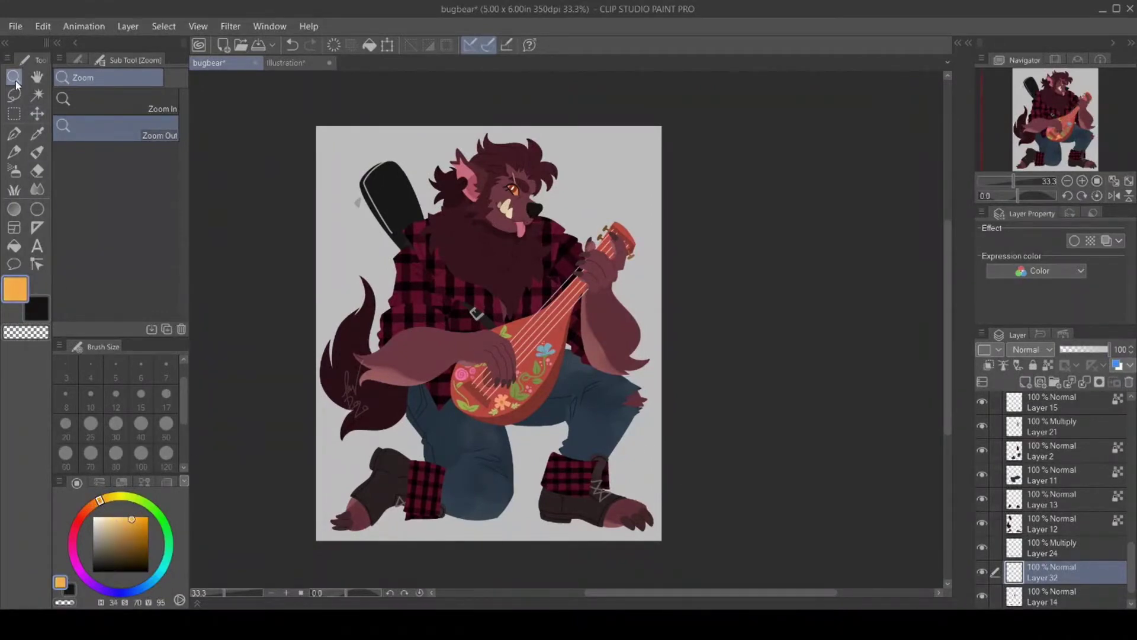
Show sketch Layer 1 and draw three filled orange ellipses on Layer 32 as note heads over the sketched music notes.
key(ctrl+alt+0)
click(13, 133)
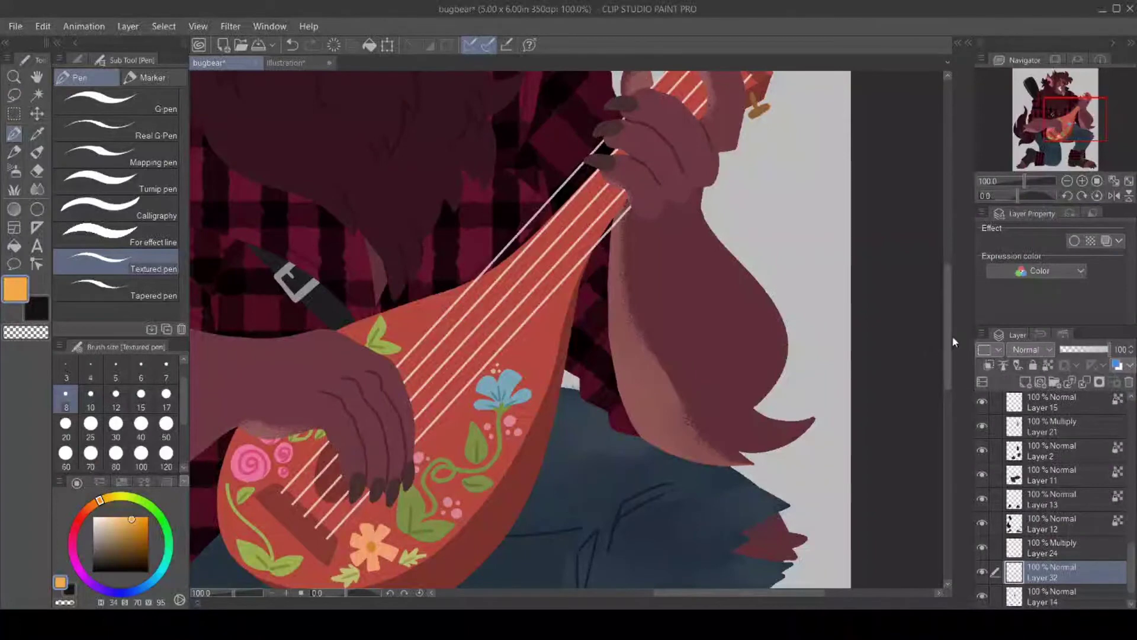
drag(955, 343, 952, 242)
scroll(989, 441, up, 5)
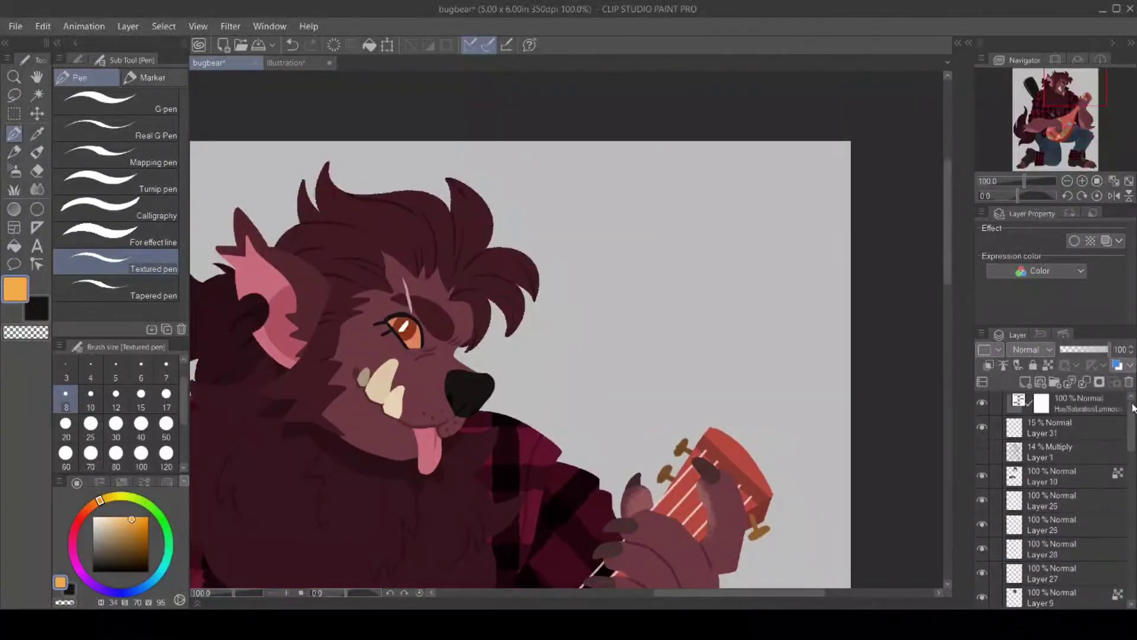
click(982, 452)
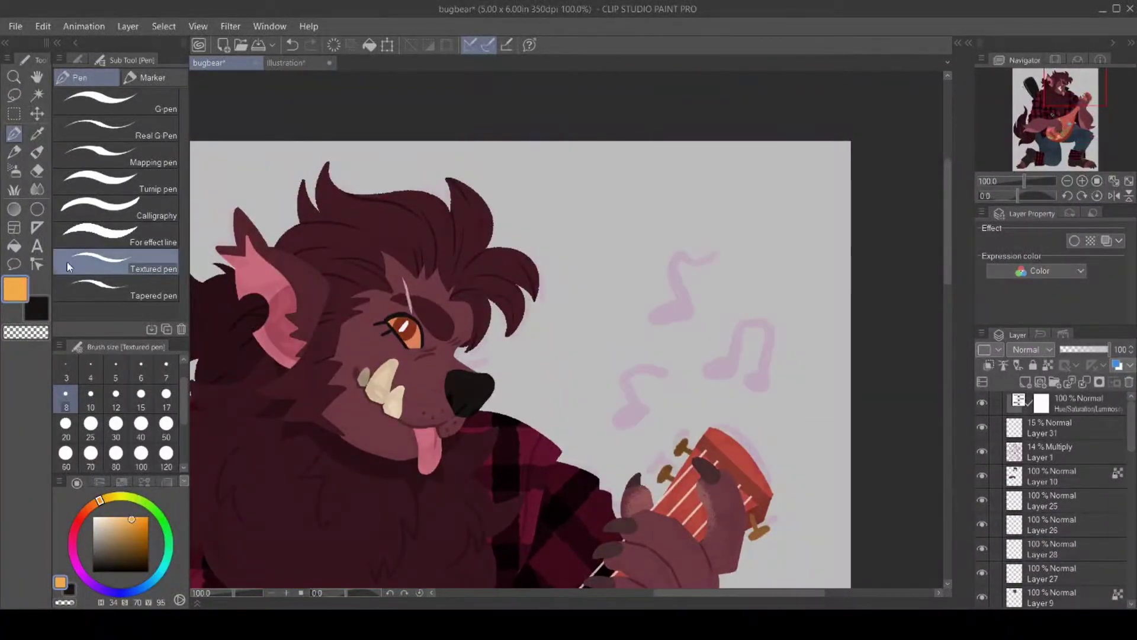
click(38, 209)
drag(645, 305, 686, 343)
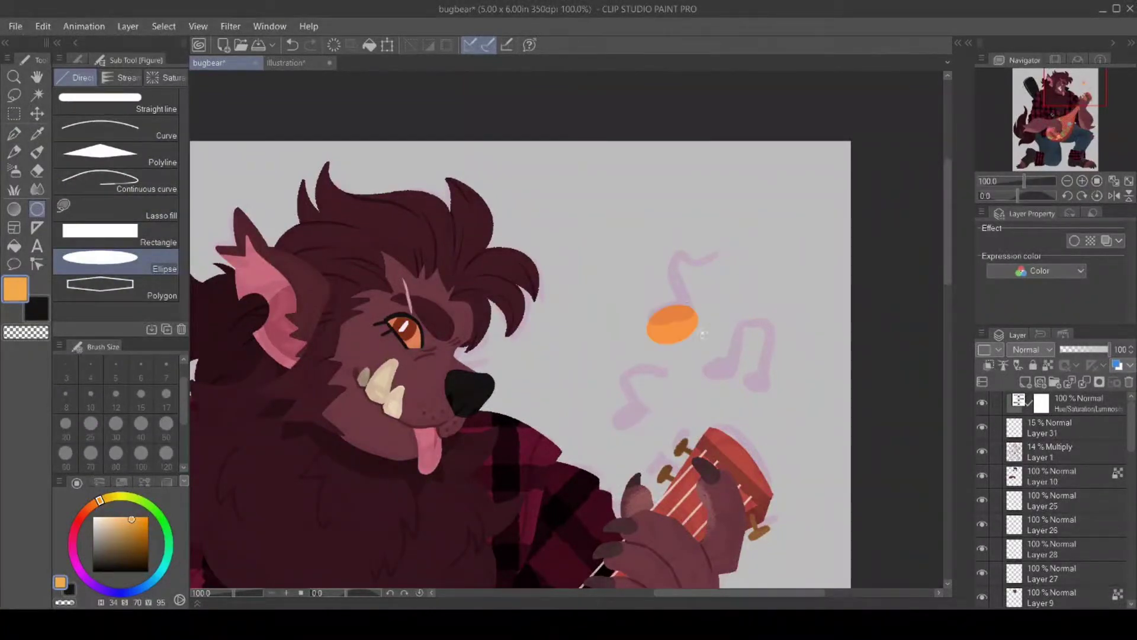
drag(610, 413, 660, 434)
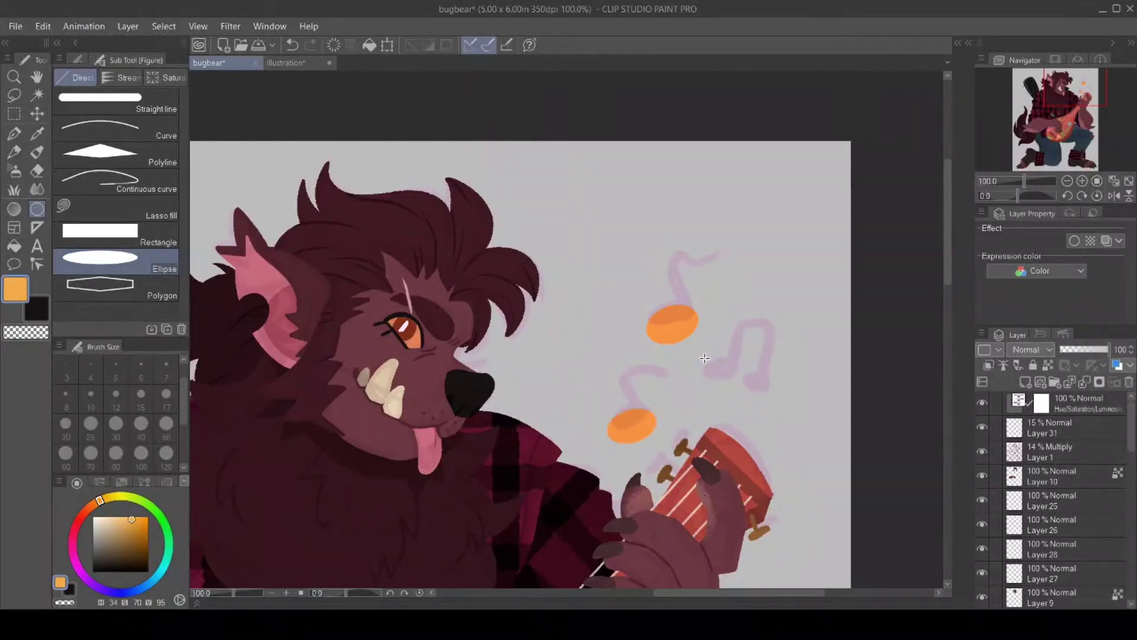
drag(704, 357, 751, 403)
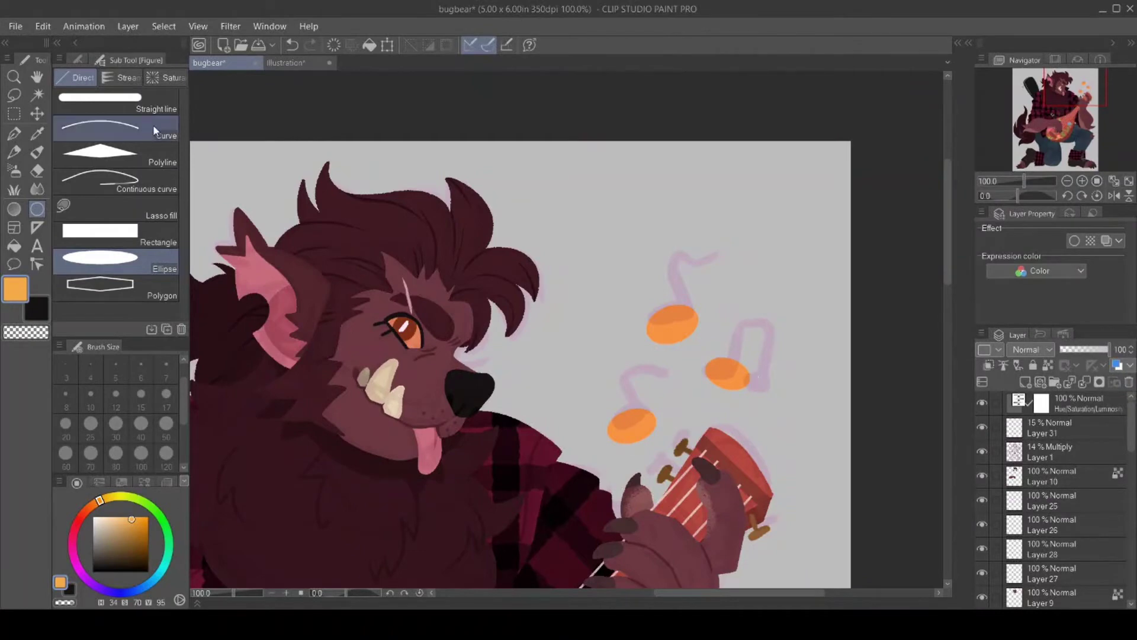
Copy the middle note head onto its own layer and move the copy down beside it as the second head of the paired note.
key(w)
click(739, 379)
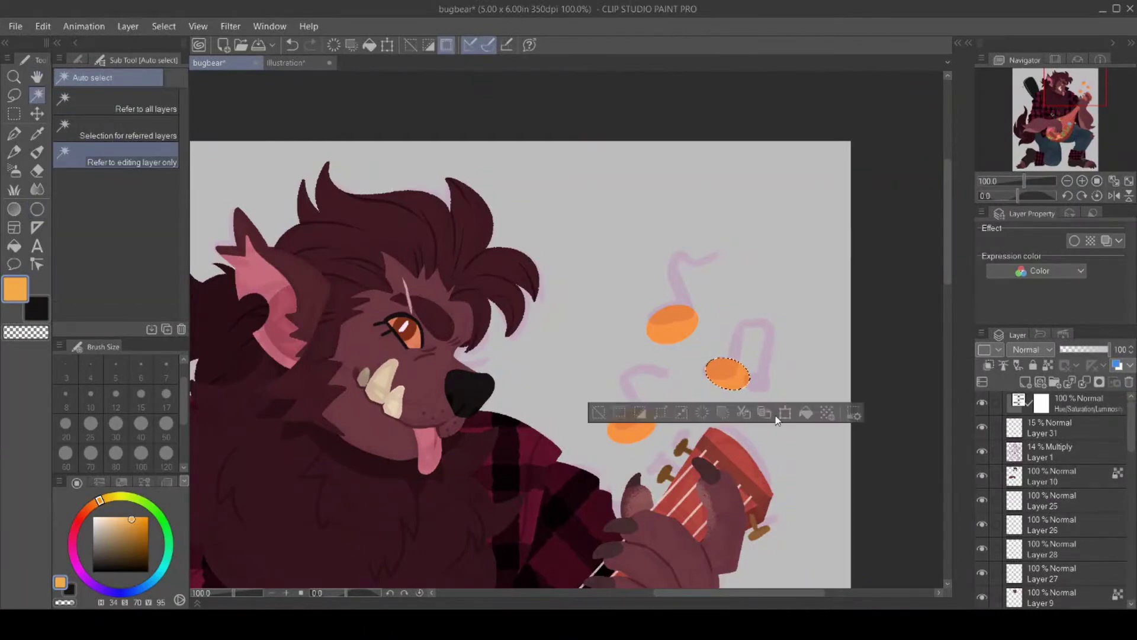
click(764, 413)
click(598, 413)
key(k)
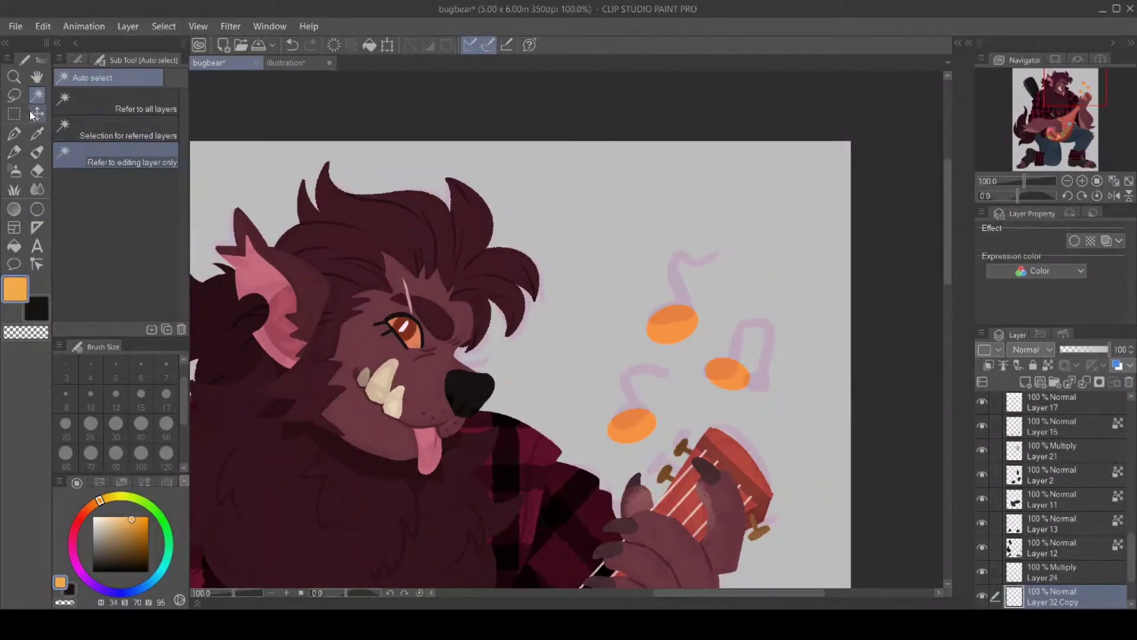
drag(736, 381, 783, 400)
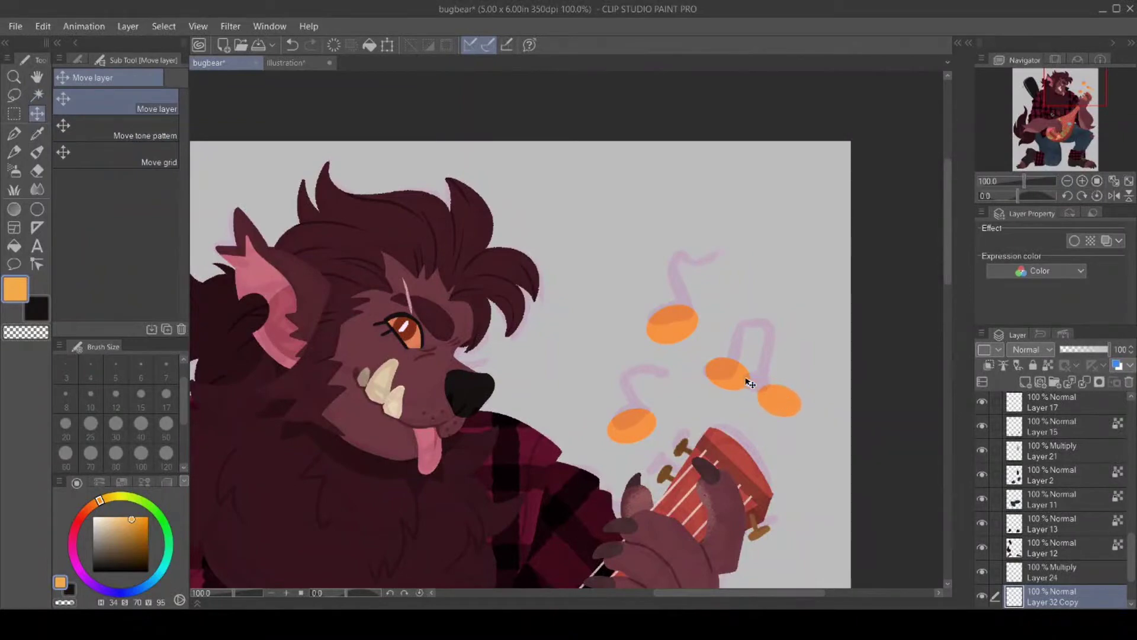
Merge the copied note head's layer down into Layer 32.
click(13, 133)
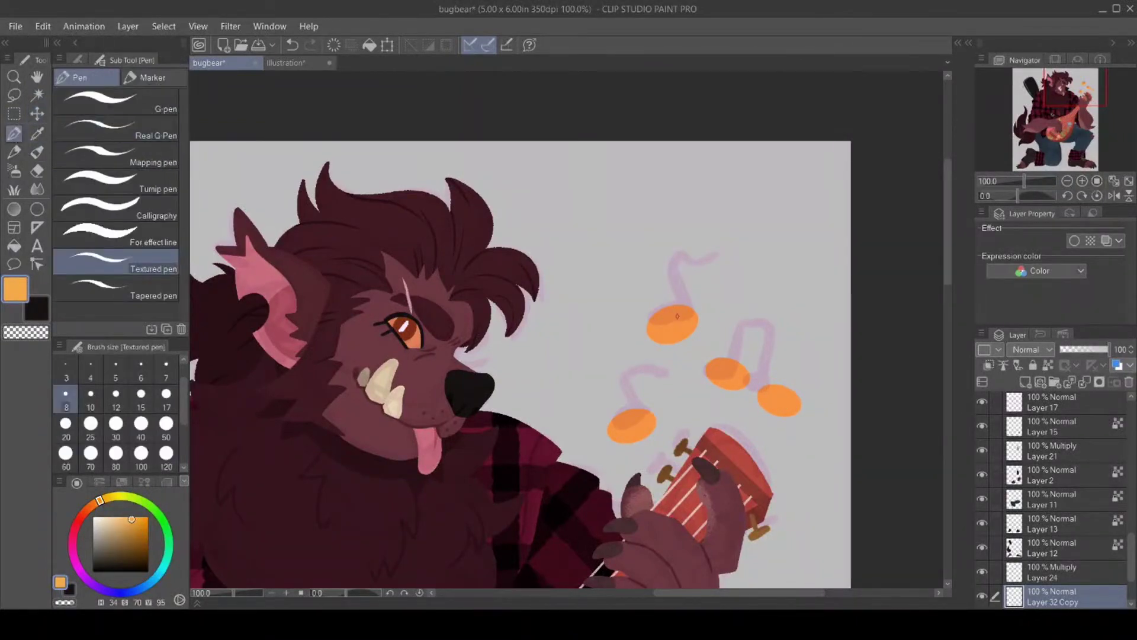
key(e)
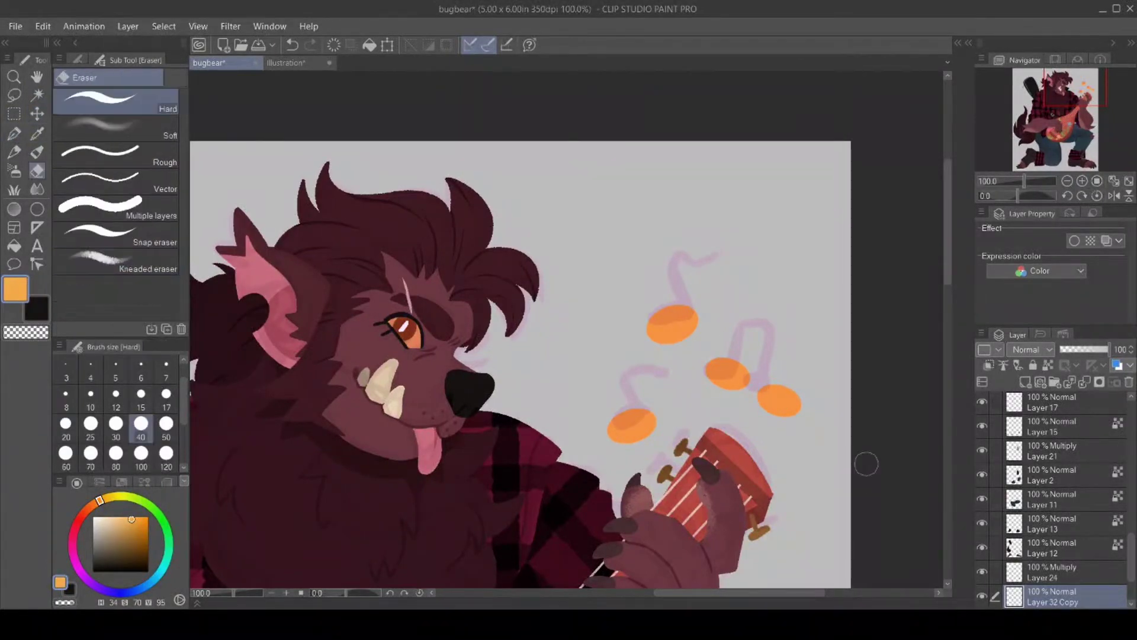
drag(1132, 557, 1132, 574)
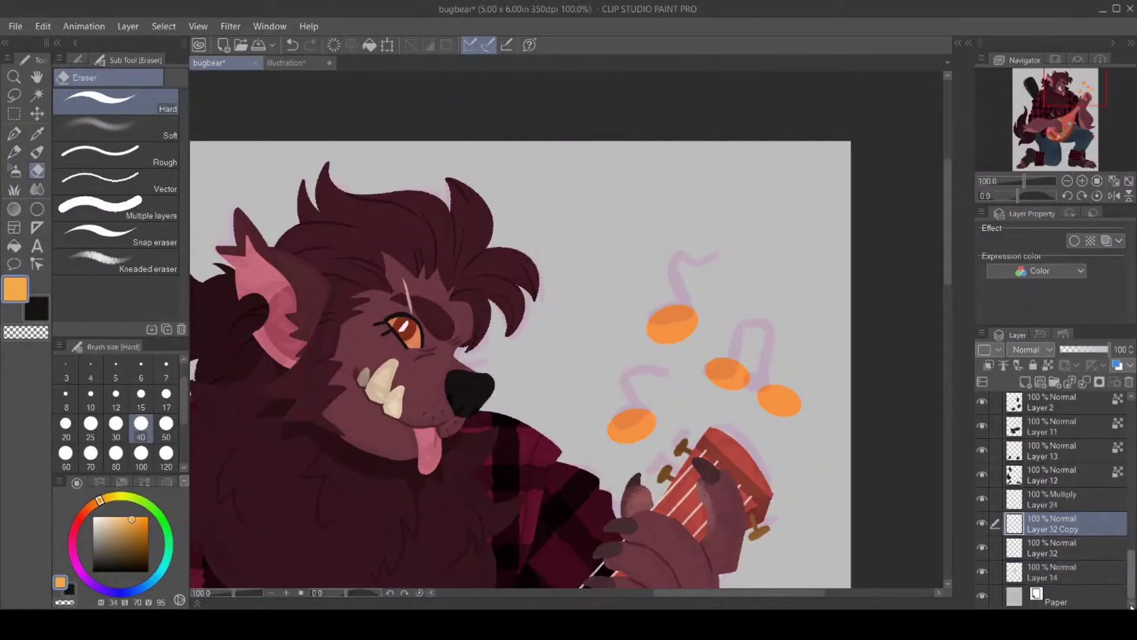
key(ctrl+e)
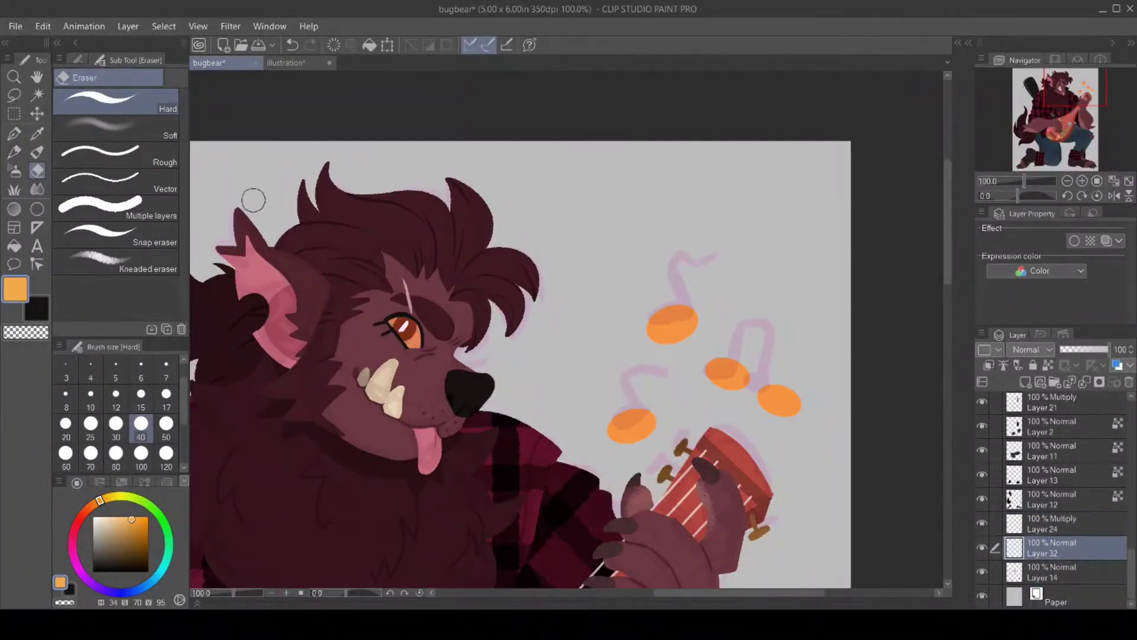
Draw straight orange stems rising from all four note heads with the Textured pen at size 12.
key(p)
click(115, 394)
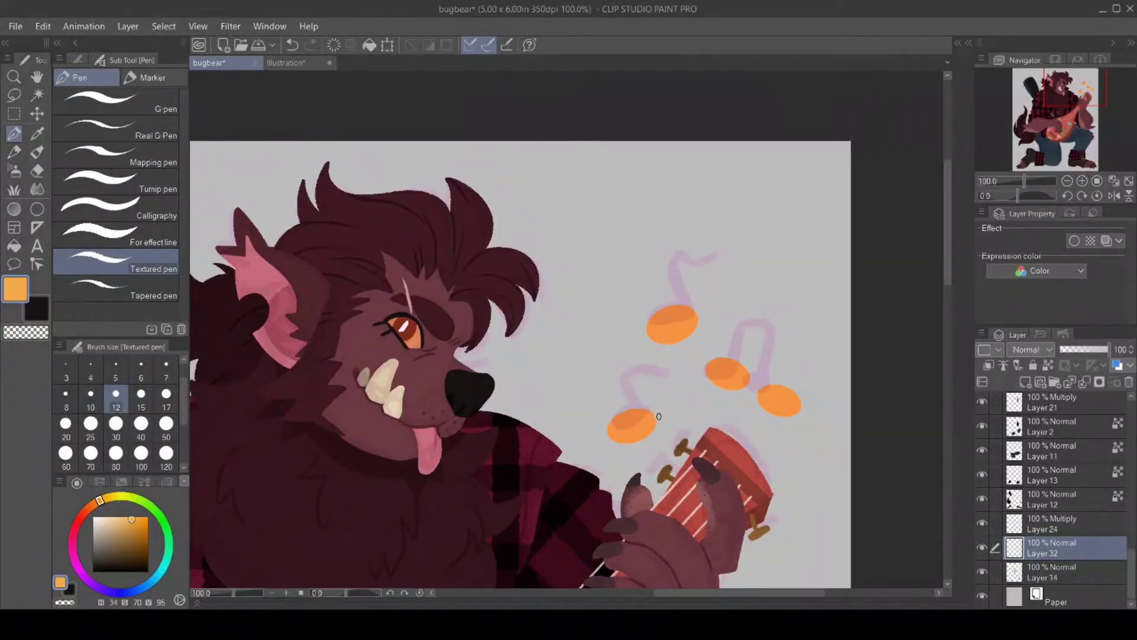
mouse_move(651, 413)
mouse_down()
mouse_move(669, 381)
mouse_move(625, 362)
mouse_up()
mouse_move(696, 315)
mouse_down()
mouse_move(671, 238)
mouse_move(670, 248)
mouse_up()
drag(746, 377, 764, 324)
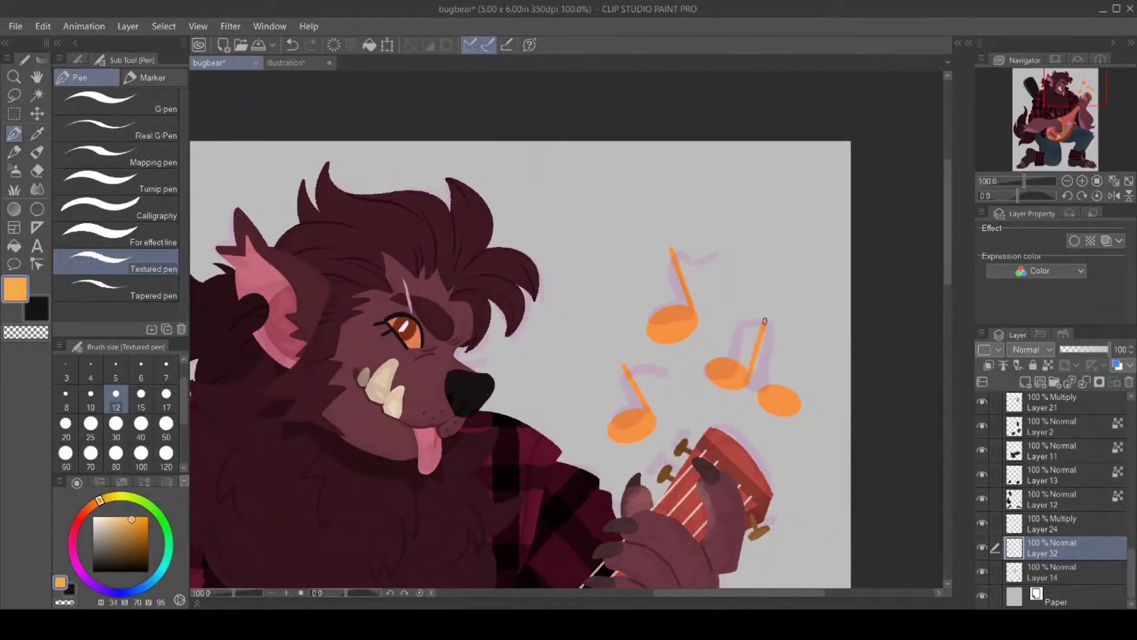
drag(798, 403, 814, 347)
key(ctrl+z)
drag(797, 402, 819, 334)
Outline a wavy flag at the tip of the uppermost note's stem.
mouse_move(671, 247)
mouse_down()
mouse_move(724, 245)
mouse_move(676, 264)
mouse_up()
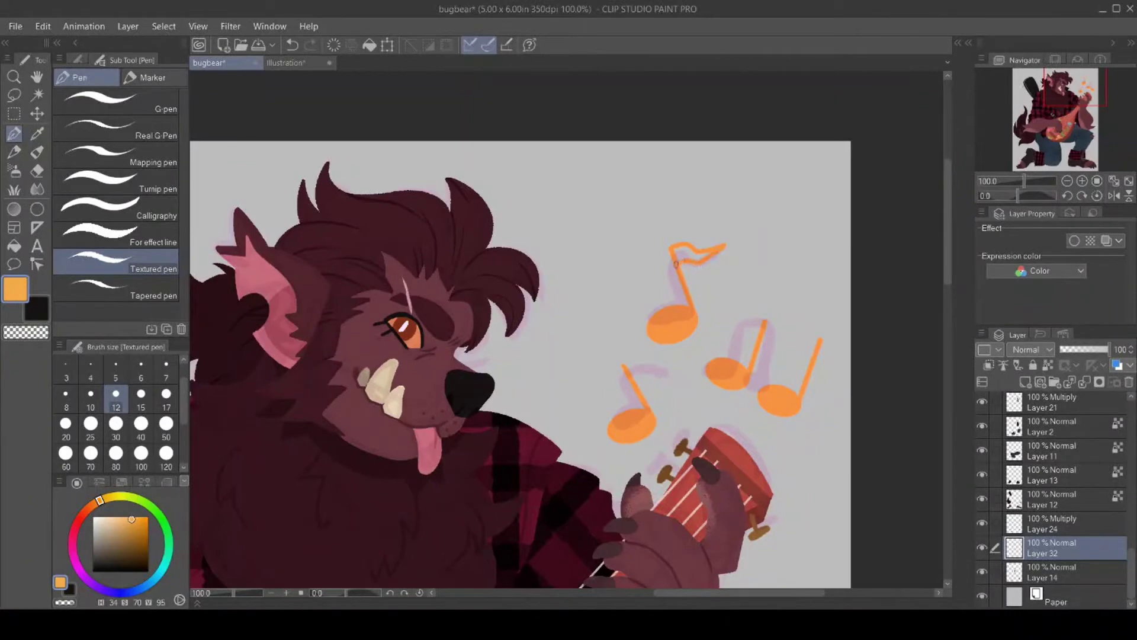
Draw the orange flag on the lower-left single music note and a double beam joining the paired notes.
mouse_move(629, 360)
mouse_down()
mouse_move(669, 361)
mouse_move(637, 372)
mouse_up()
drag(815, 338, 768, 321)
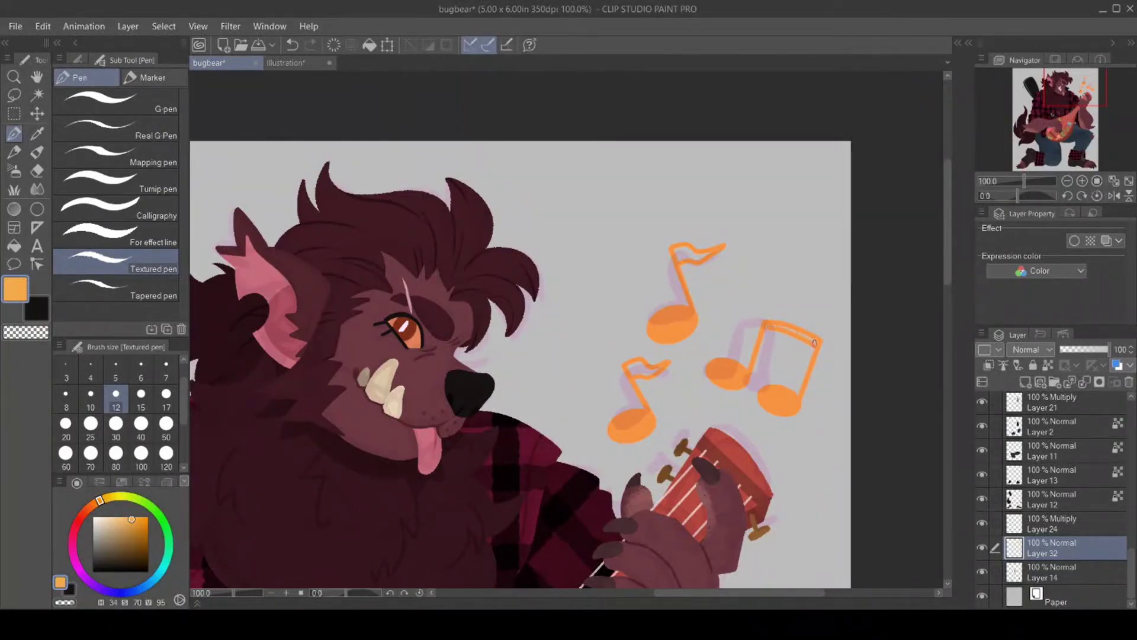
drag(814, 343, 771, 325)
drag(812, 358, 763, 337)
Fill the outlined flags of the two single music notes with orange.
click(13, 248)
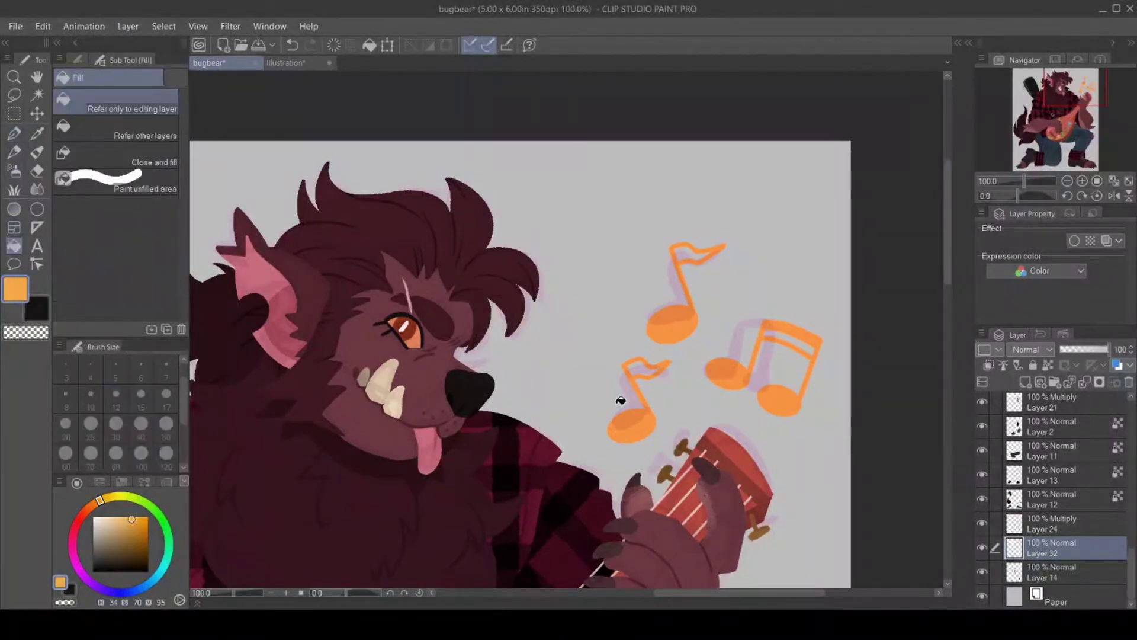
click(633, 361)
click(687, 247)
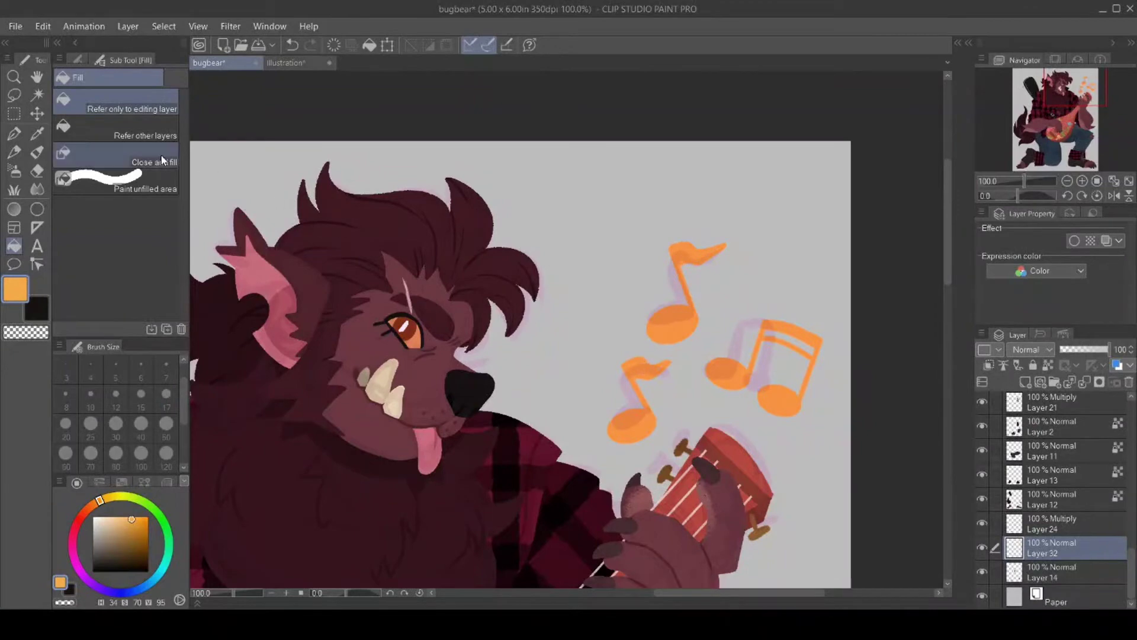
click(13, 134)
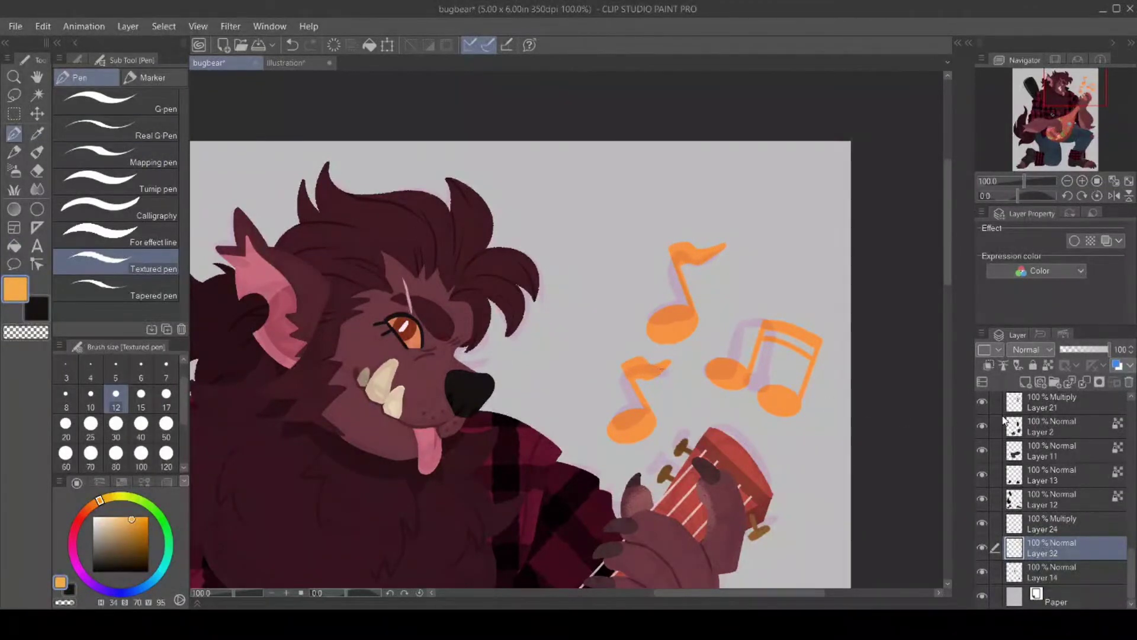
Hide the 14% Multiply sketch layer (Layer 1) and the Paper layer.
scroll(1133, 408, up, 10)
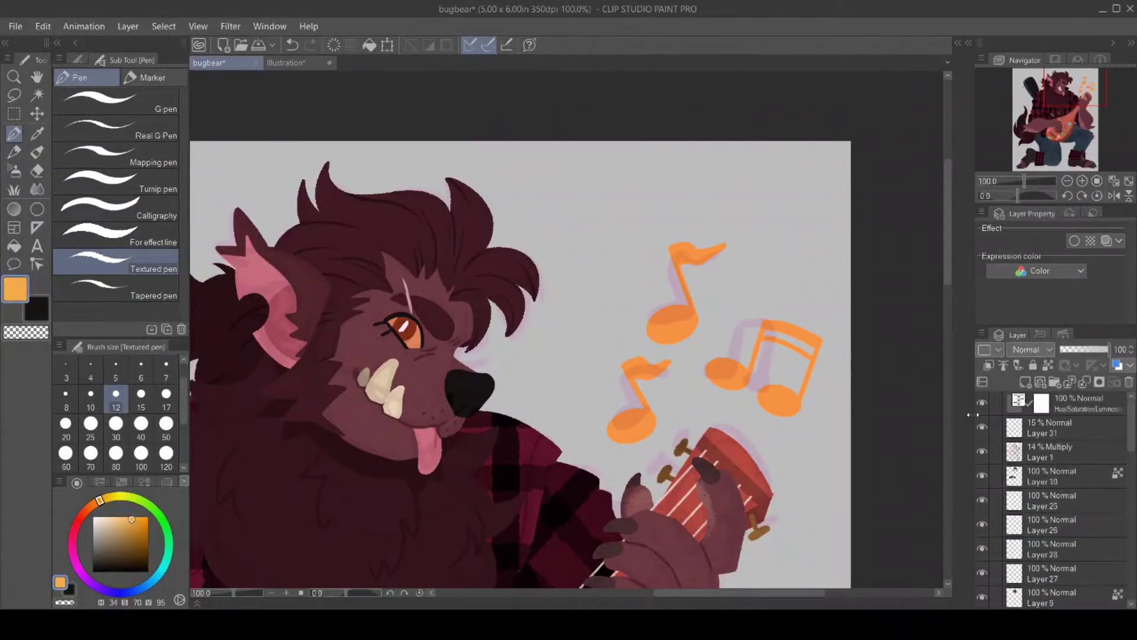
click(982, 453)
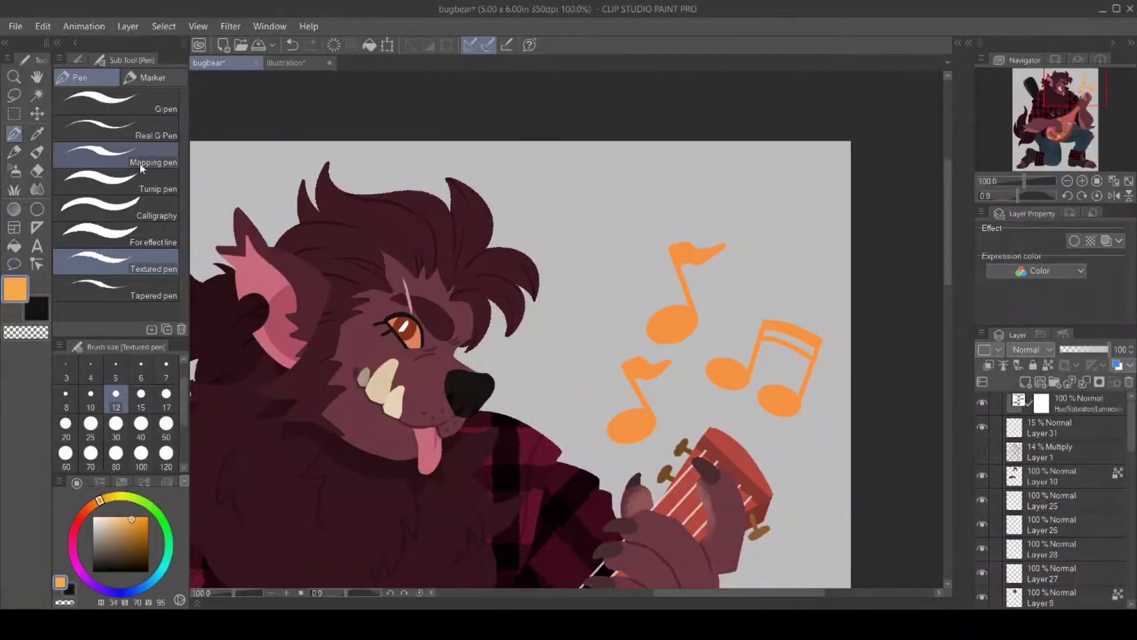
click(14, 76)
click(397, 521)
click(554, 565)
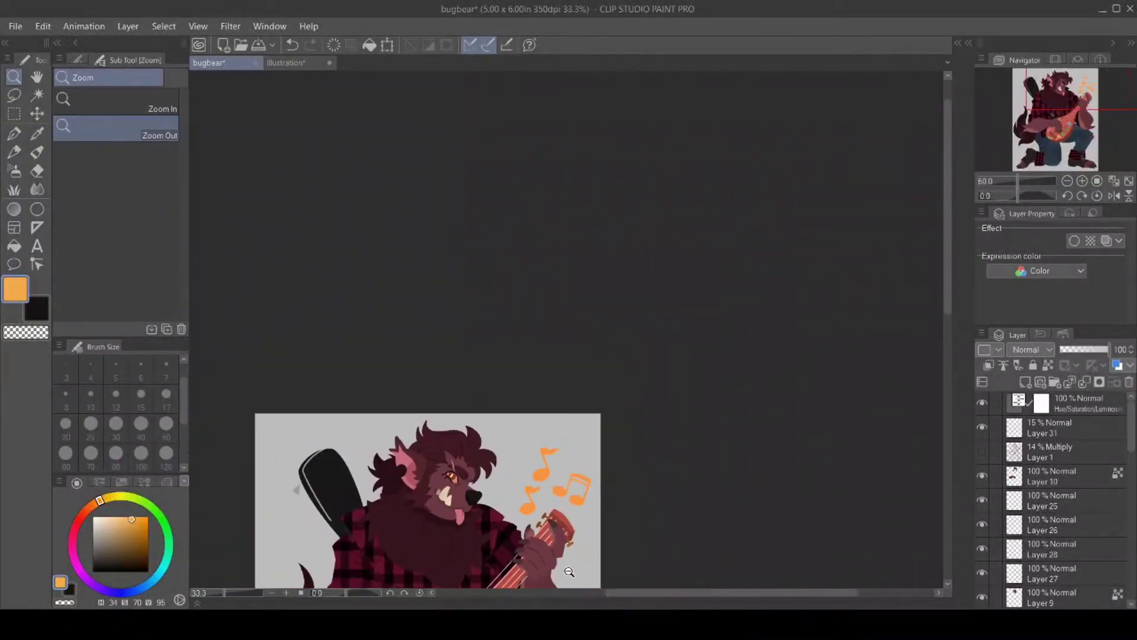
drag(662, 591, 629, 585)
drag(939, 309, 969, 438)
drag(1134, 450, 1134, 595)
click(982, 596)
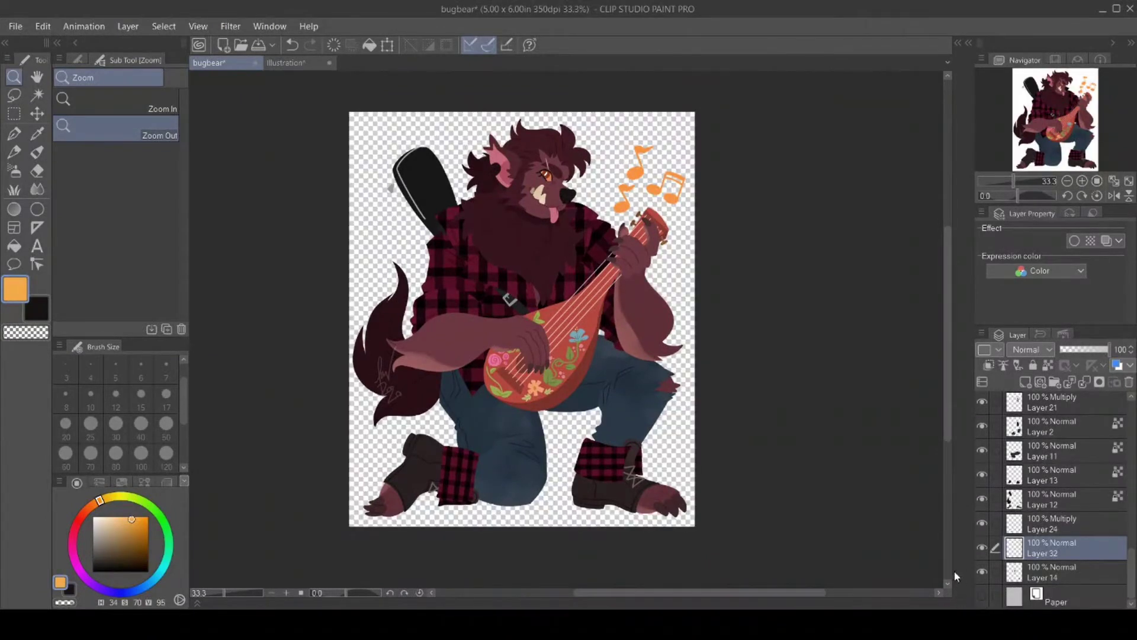
Save the bugbear drawing and close the bugbear and Illustration documents, keeping set 4 open.
key(ctrl+s)
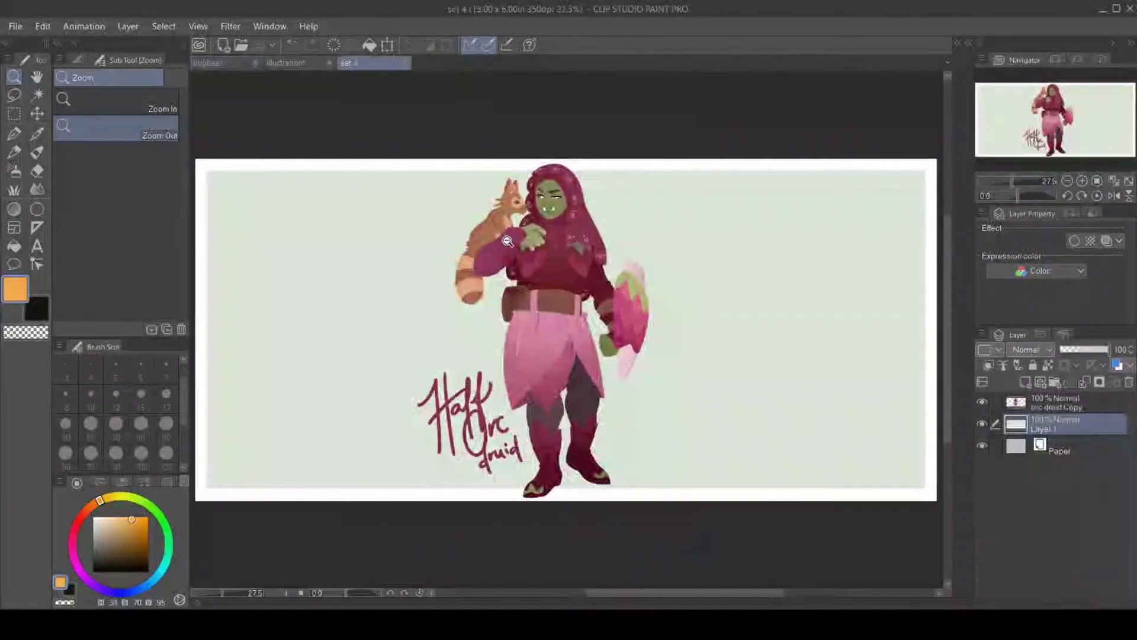
click(255, 63)
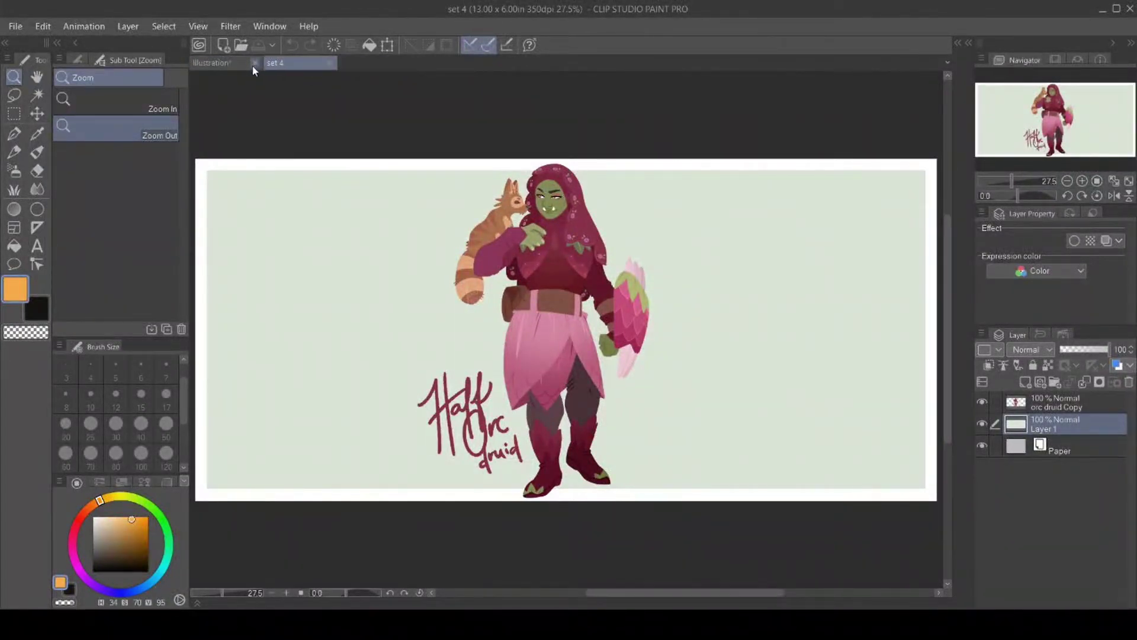
click(254, 62)
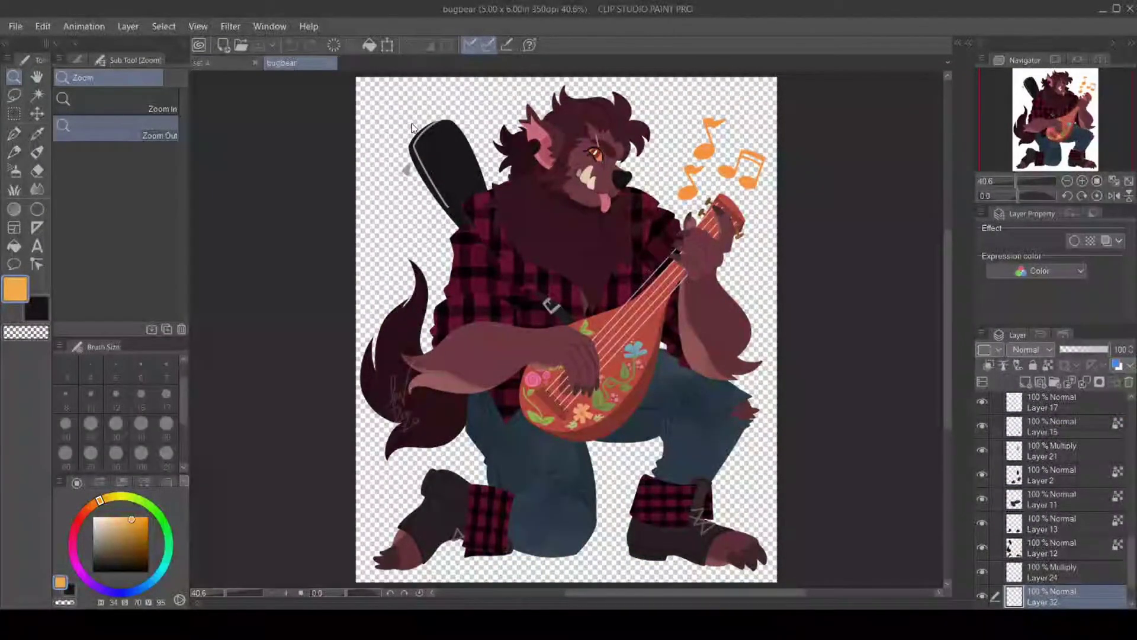
click(332, 63)
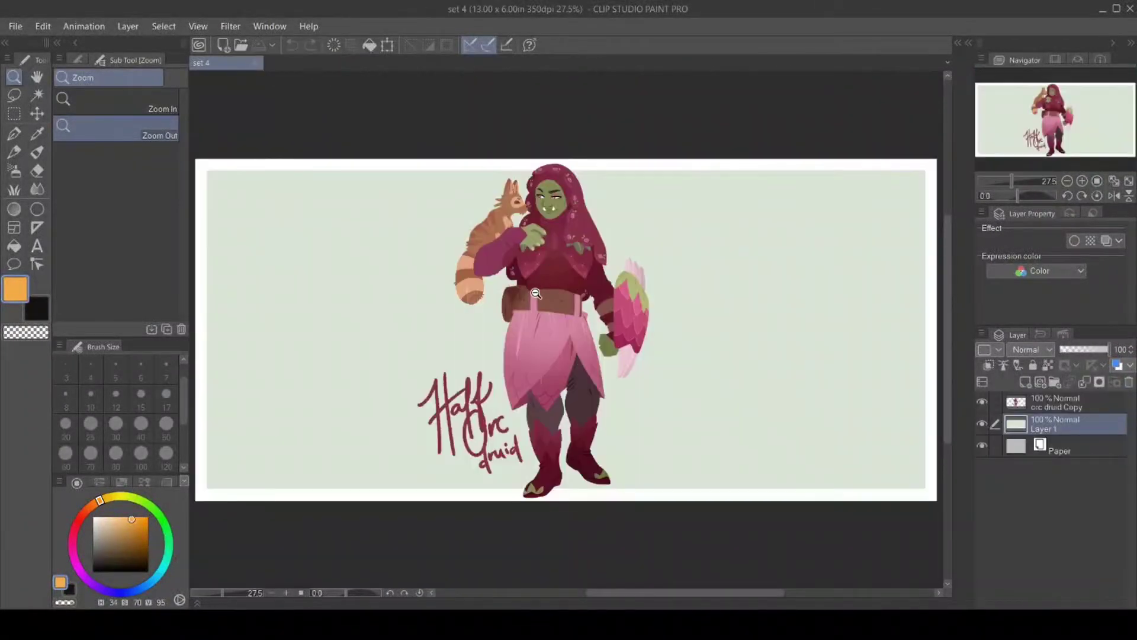
Paste the bugbear into set 4, scale it down and place it near the lower left of the background, beside the half-orc druid.
key(ctrl+v)
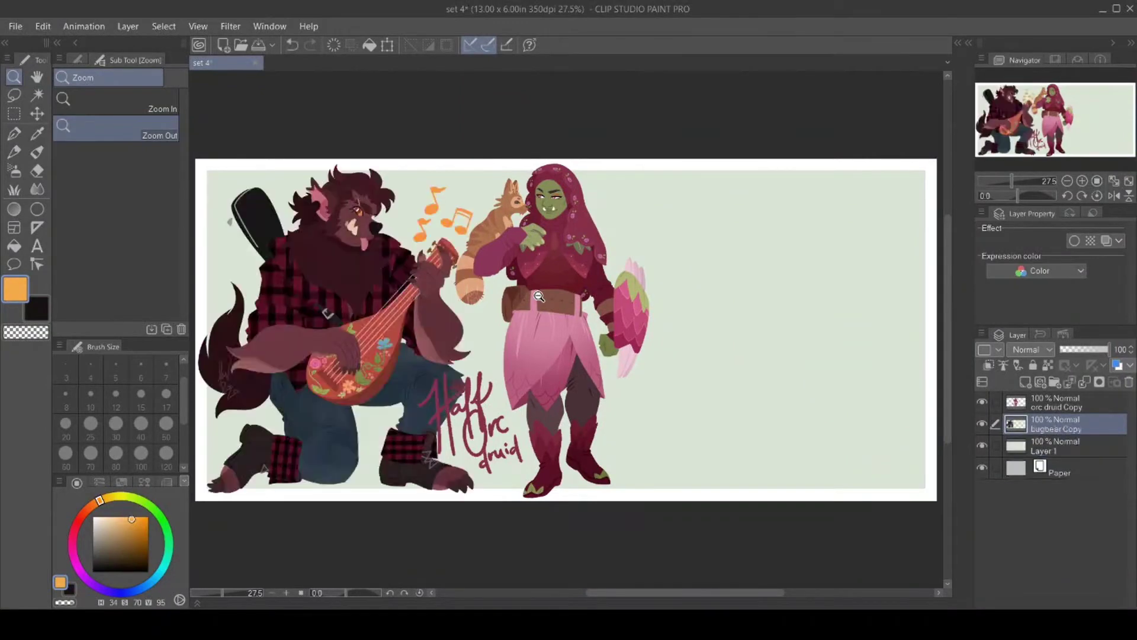
key(ctrl+t)
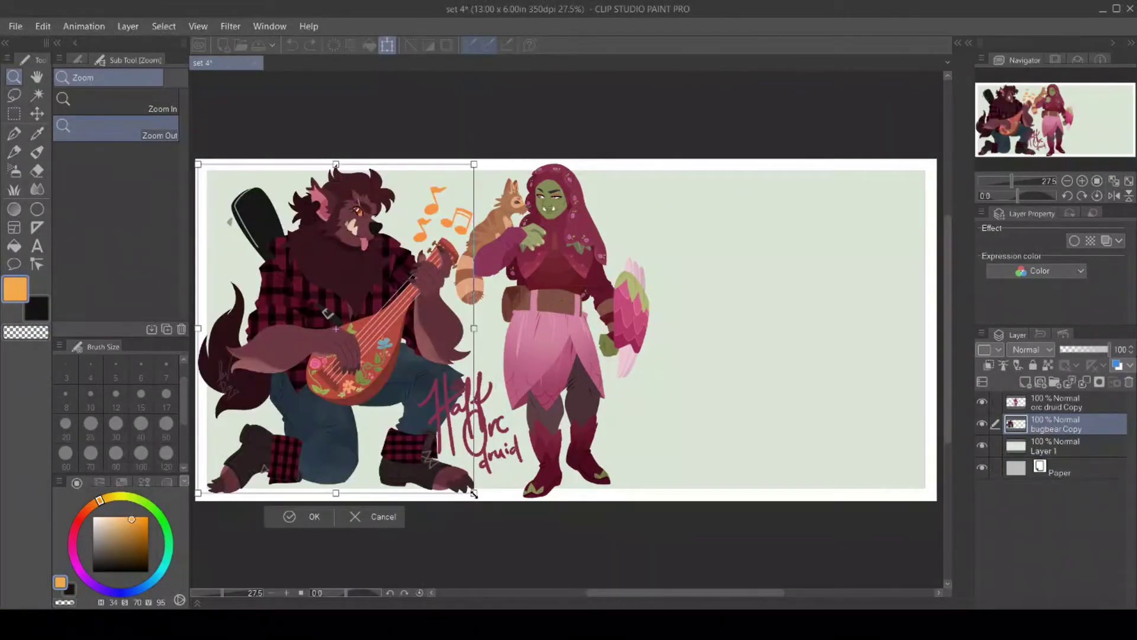
drag(474, 493, 436, 464)
drag(617, 594, 584, 594)
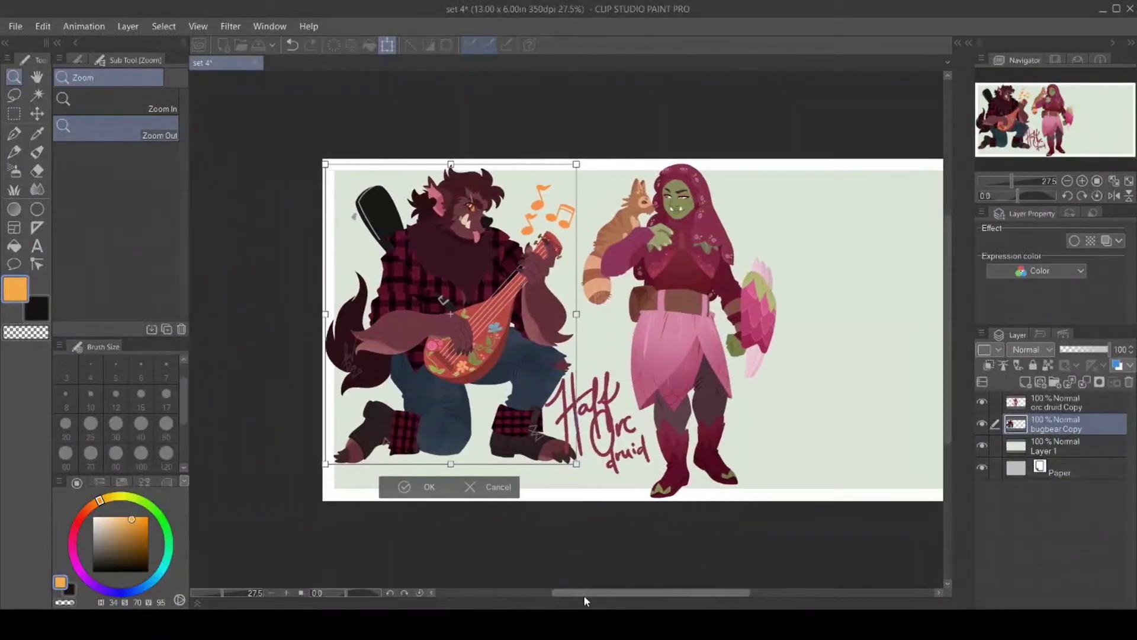
drag(421, 288, 427, 319)
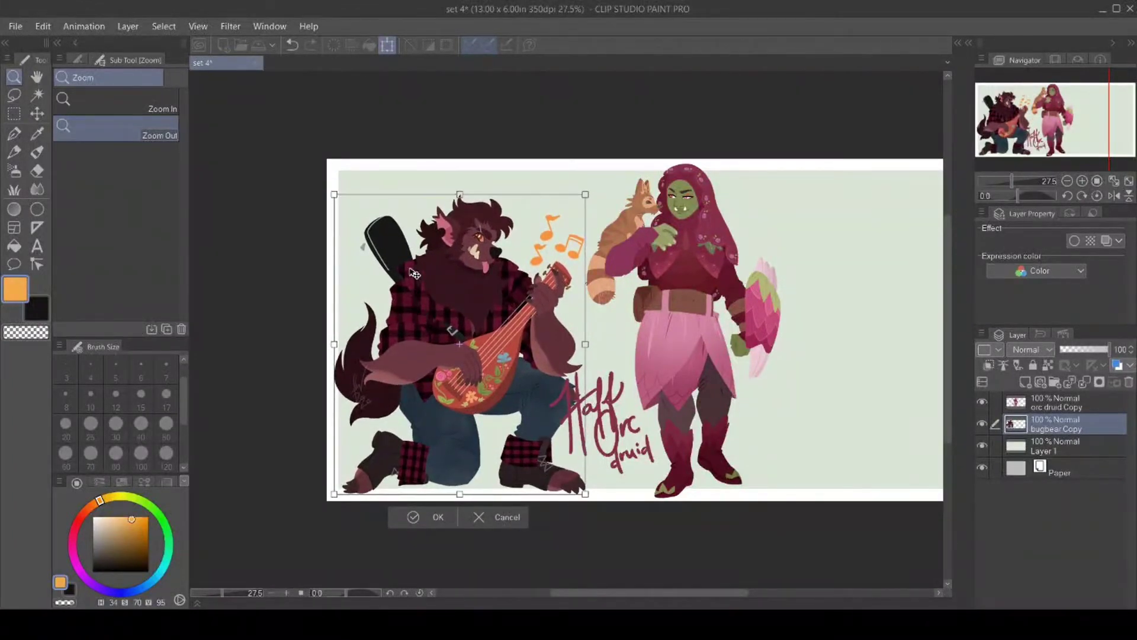
drag(334, 196, 347, 209)
drag(434, 339, 446, 339)
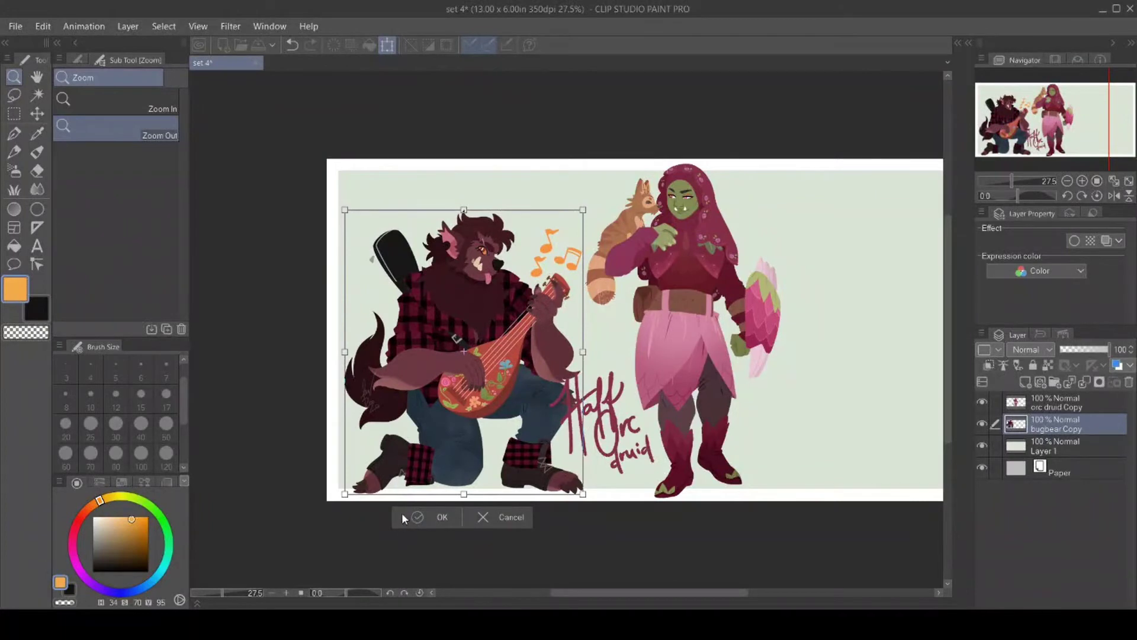
click(403, 515)
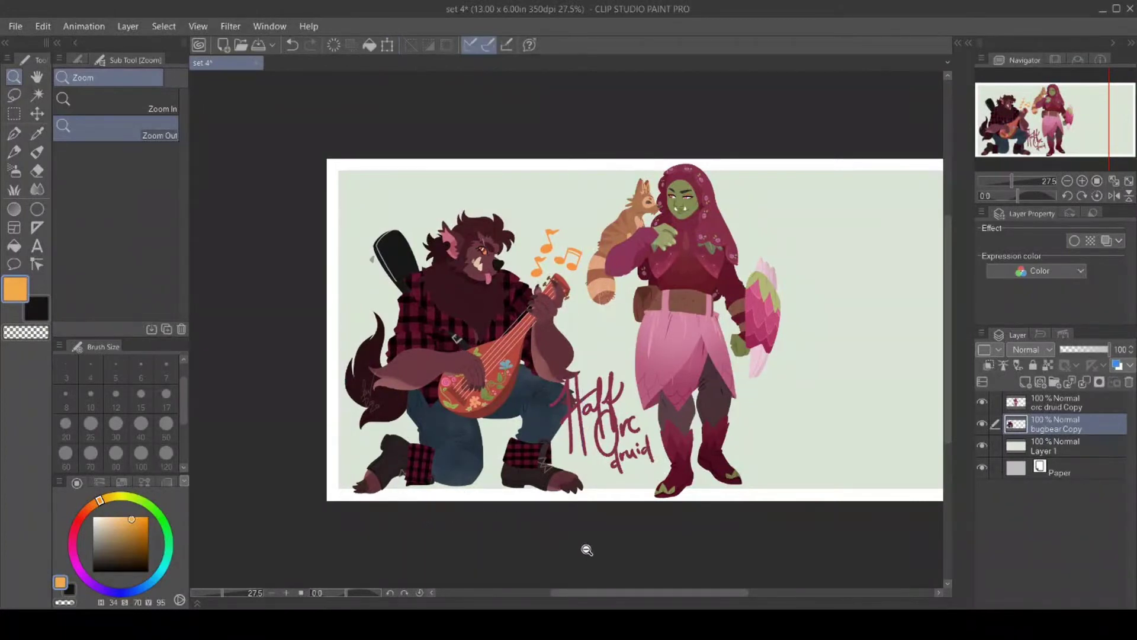
Sample the orange of the music notes and add a new layer beneath the bugbear Copy layer.
mouse_move(640, 592)
mouse_down()
mouse_move(679, 596)
mouse_move(652, 595)
mouse_up()
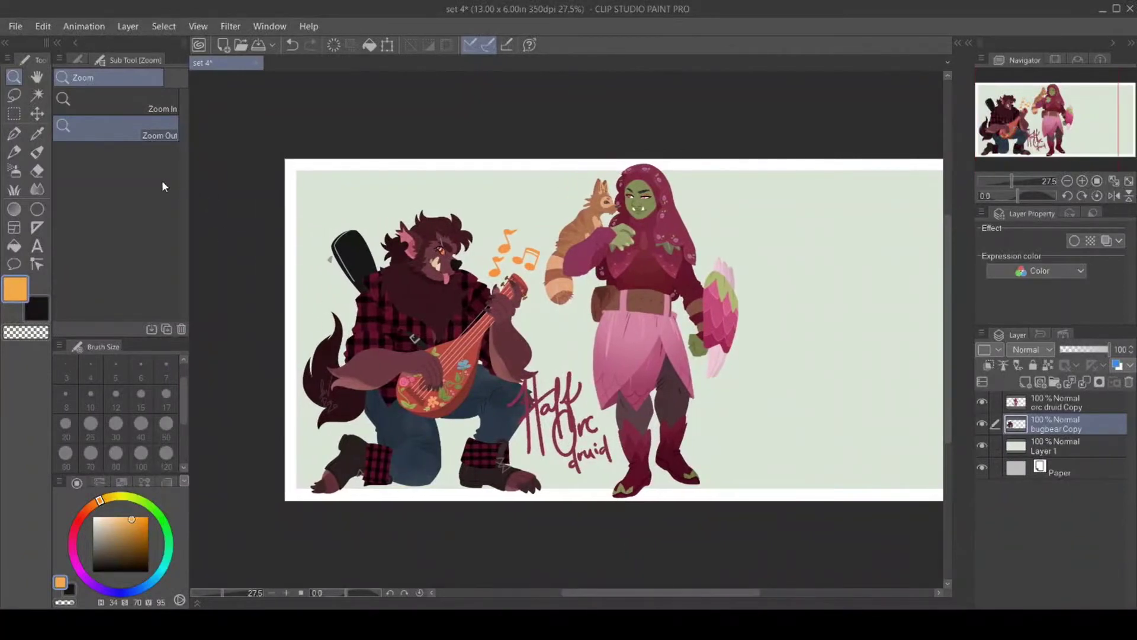
click(36, 134)
click(507, 249)
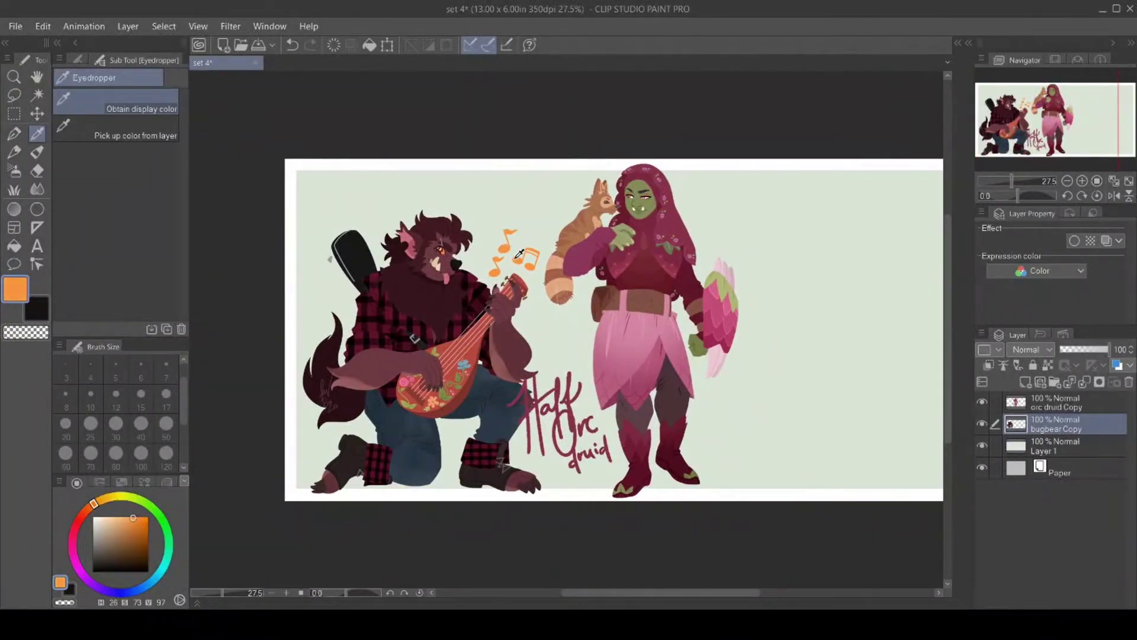
click(1025, 383)
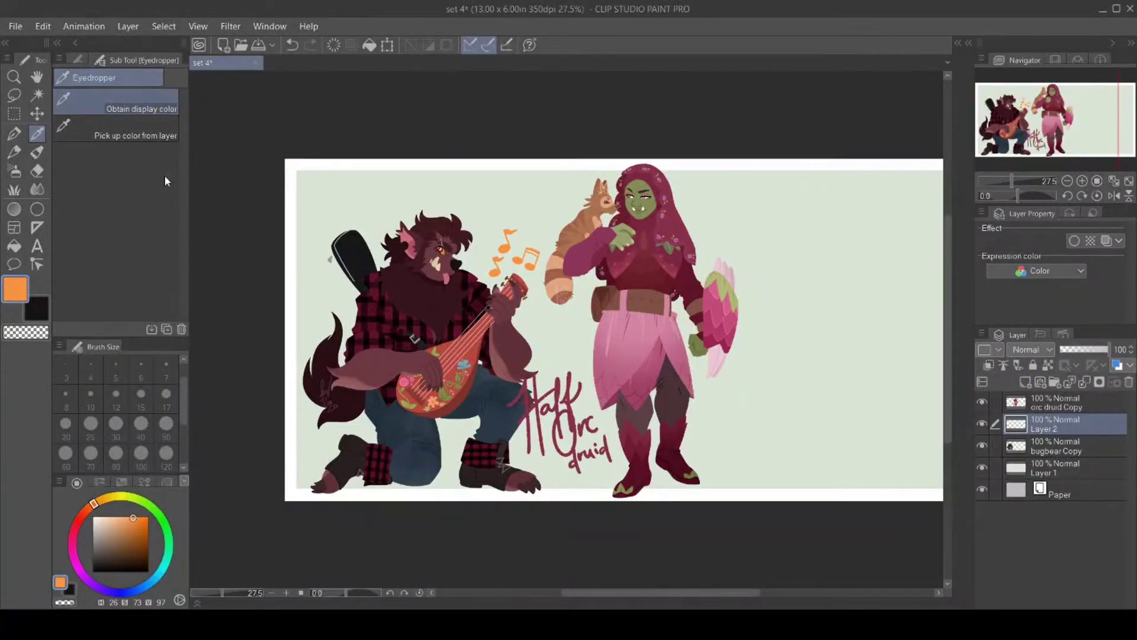
drag(1048, 425, 1047, 458)
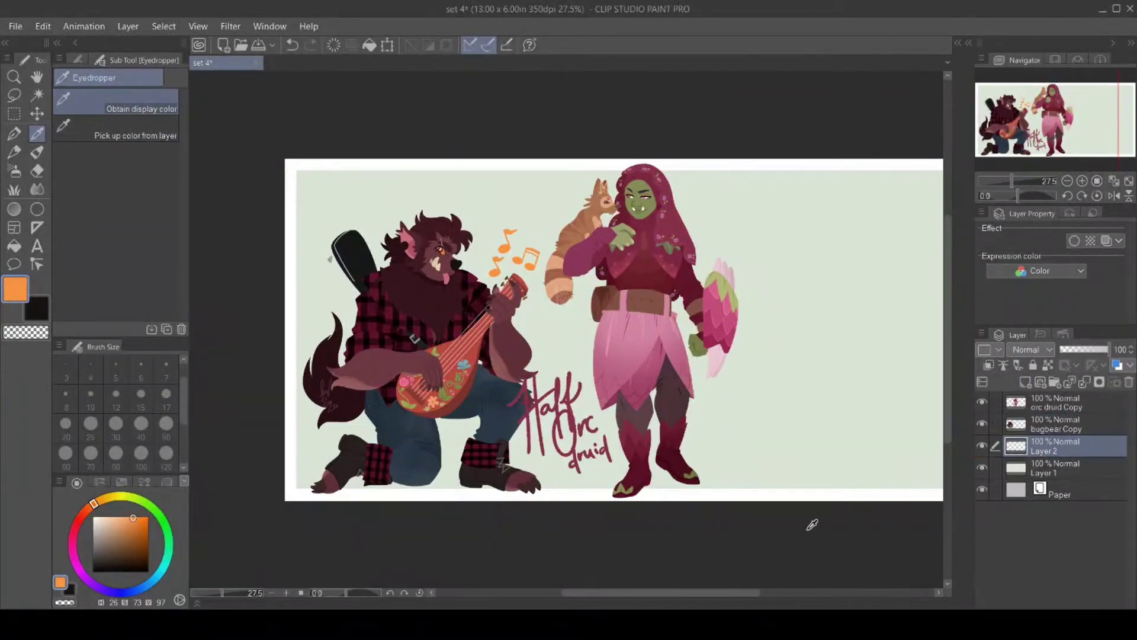
Hand-letter "Bugbear" in orange above the character with the Textured pen at size 15.
drag(613, 592, 574, 591)
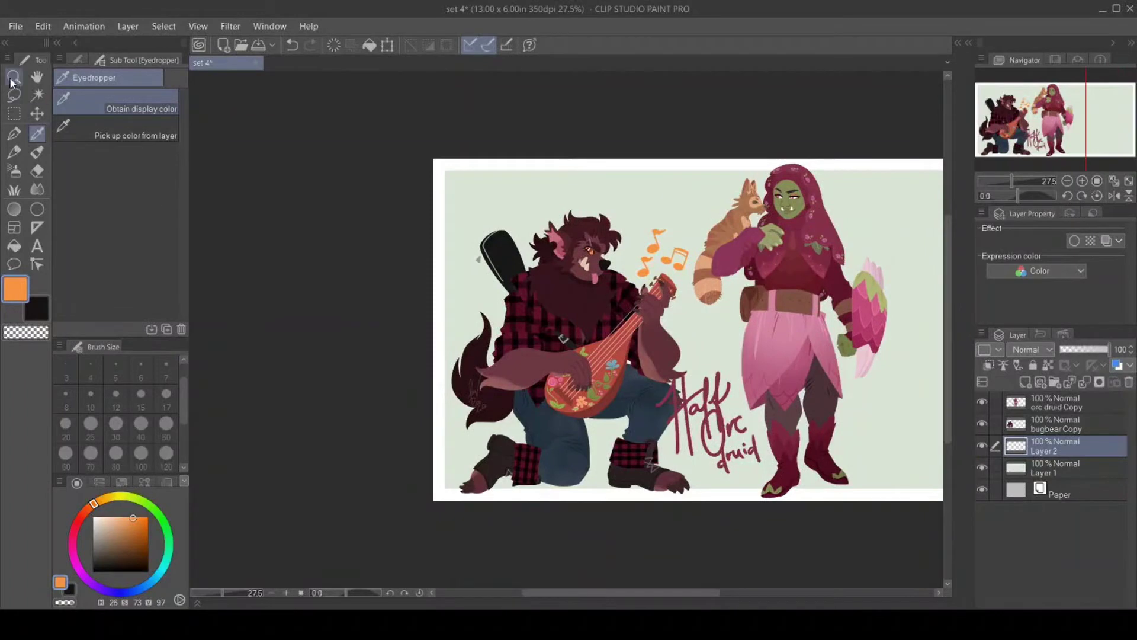
double_click(14, 77)
alt+click(499, 496)
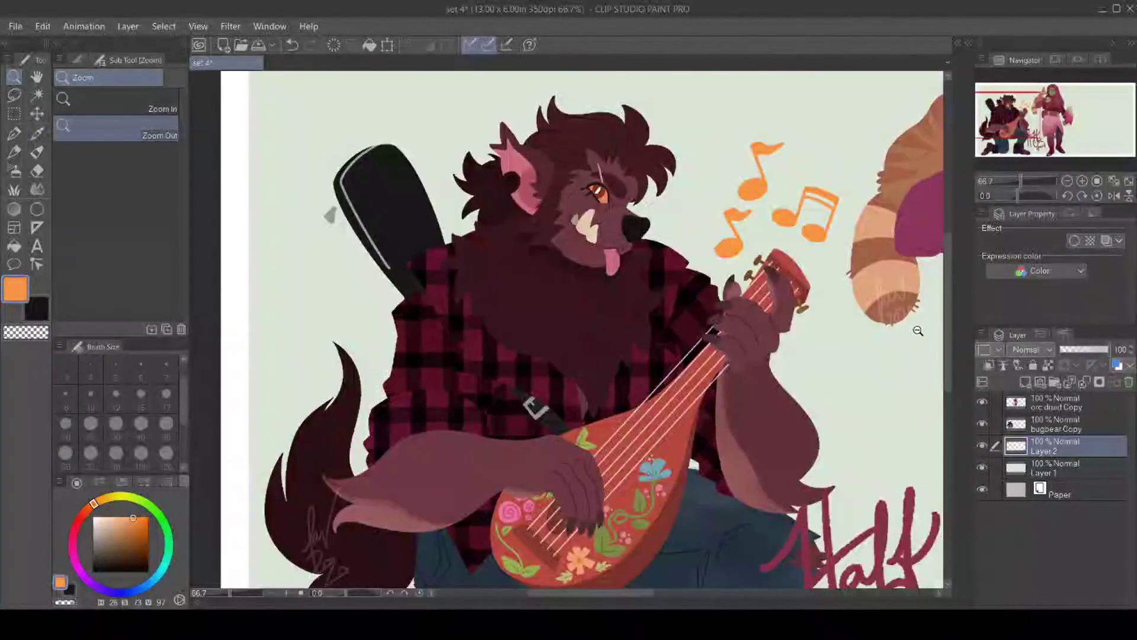
drag(945, 329, 952, 296)
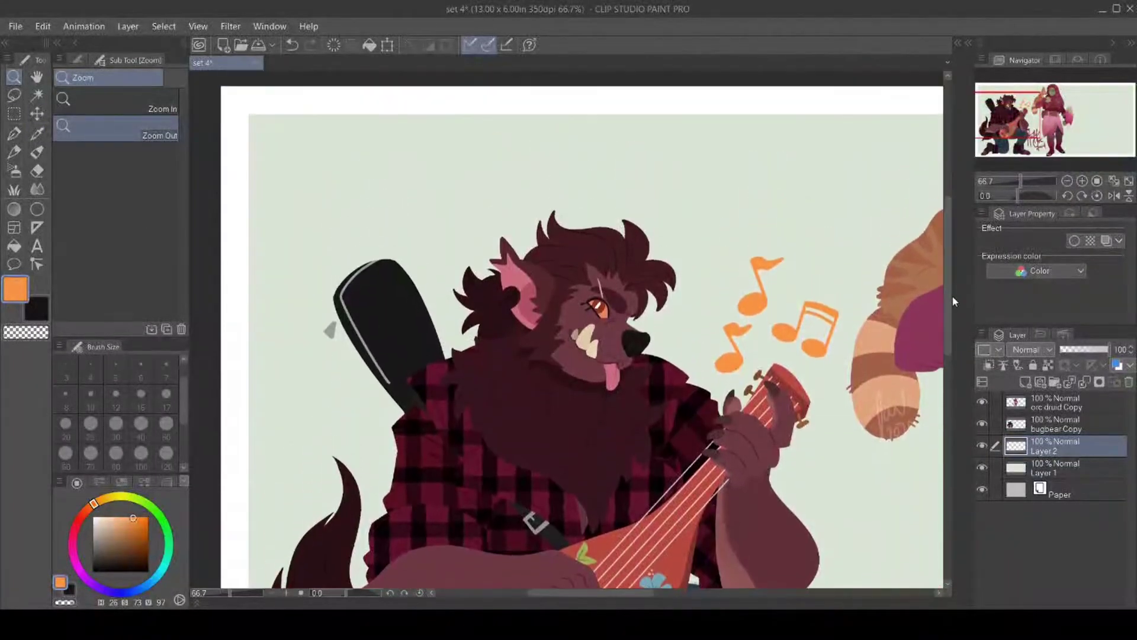
click(14, 133)
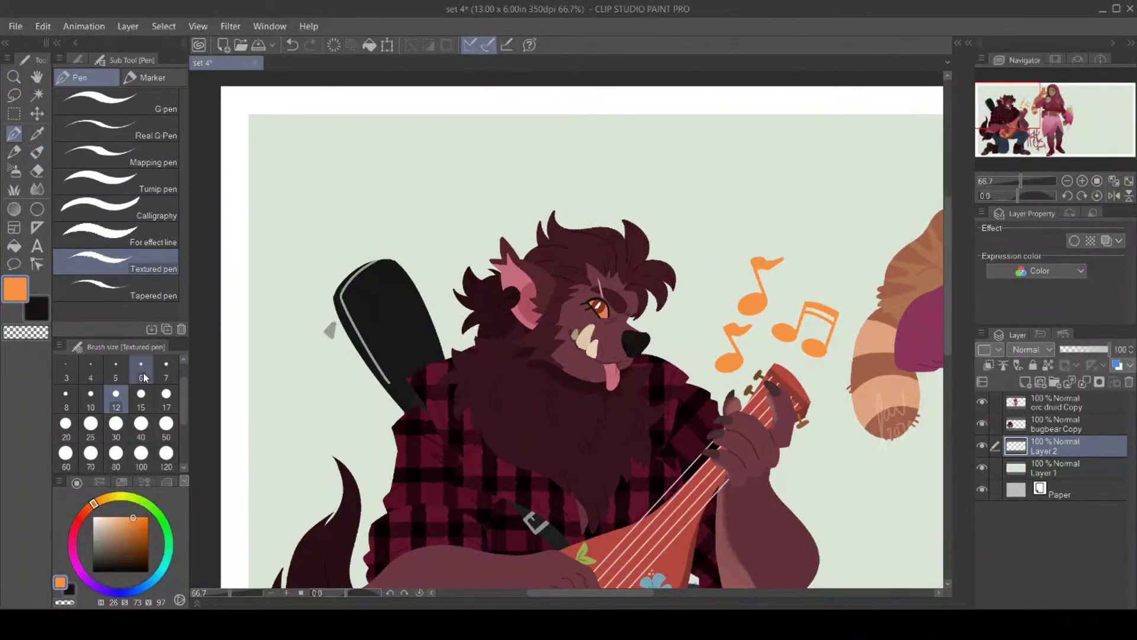
click(141, 395)
drag(273, 144, 290, 219)
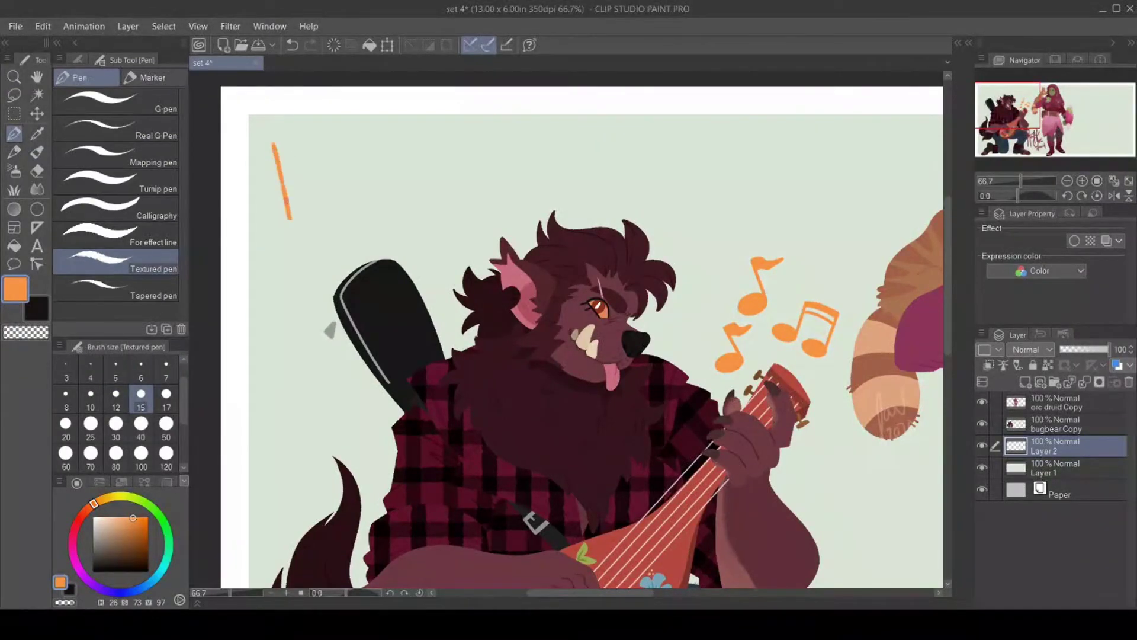
mouse_move(279, 143)
mouse_down()
mouse_move(311, 156)
mouse_move(295, 181)
mouse_move(275, 173)
mouse_move(320, 179)
mouse_move(281, 212)
mouse_up()
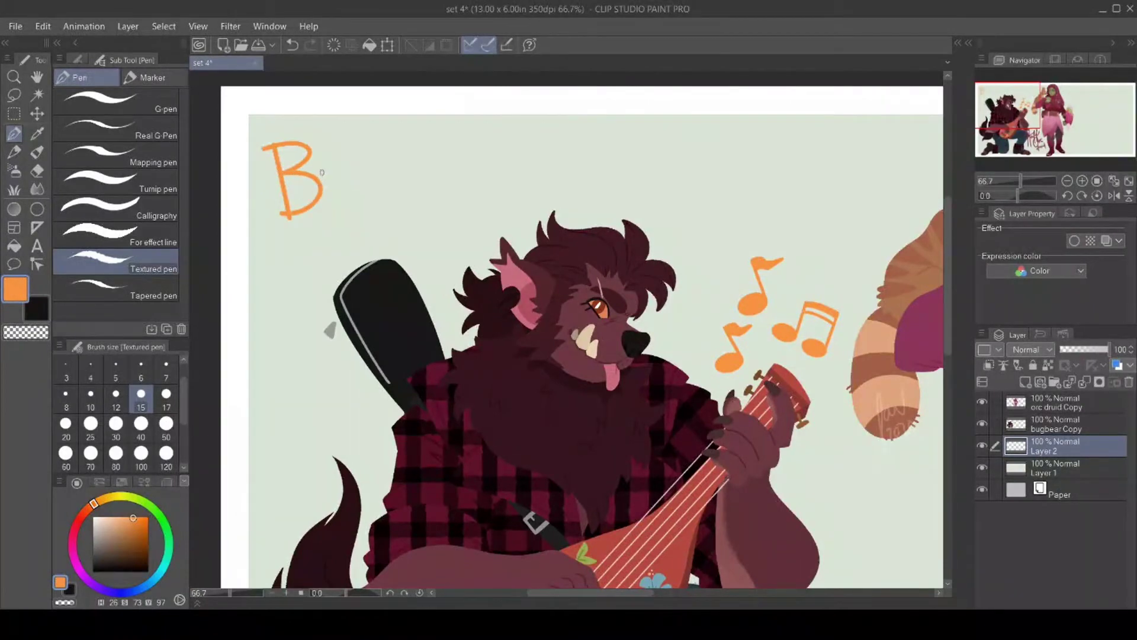
mouse_move(323, 173)
mouse_down()
mouse_move(348, 195)
mouse_move(371, 164)
mouse_move(369, 195)
mouse_move(335, 212)
mouse_up()
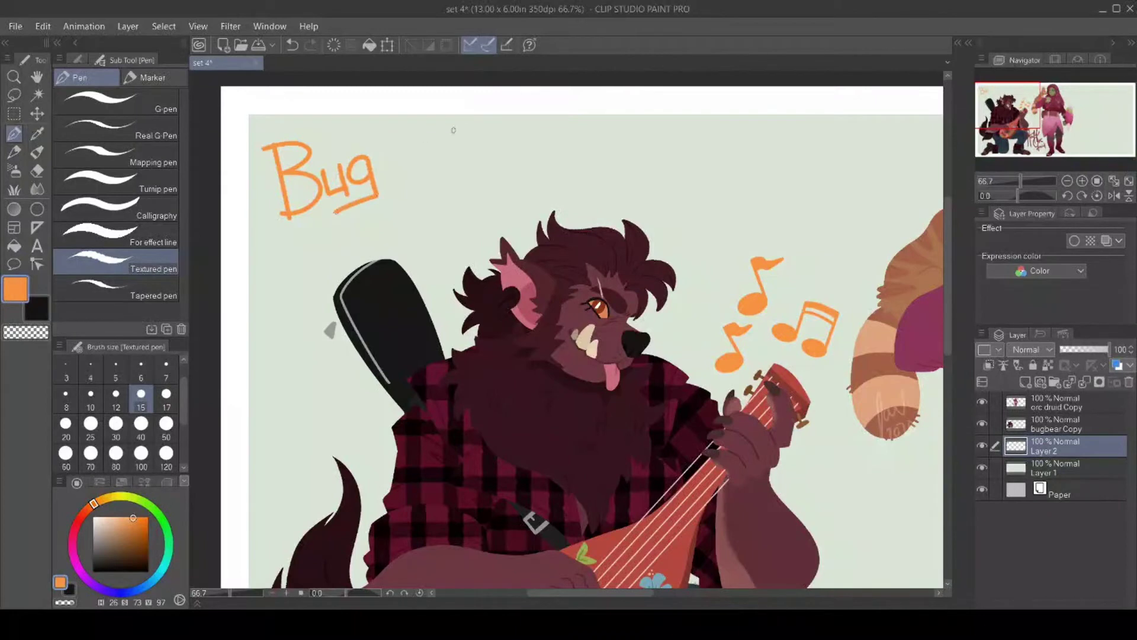
mouse_move(370, 135)
mouse_down()
mouse_move(379, 178)
mouse_move(426, 152)
mouse_move(422, 176)
mouse_move(434, 158)
mouse_move(473, 166)
mouse_move(472, 145)
mouse_move(495, 130)
mouse_up()
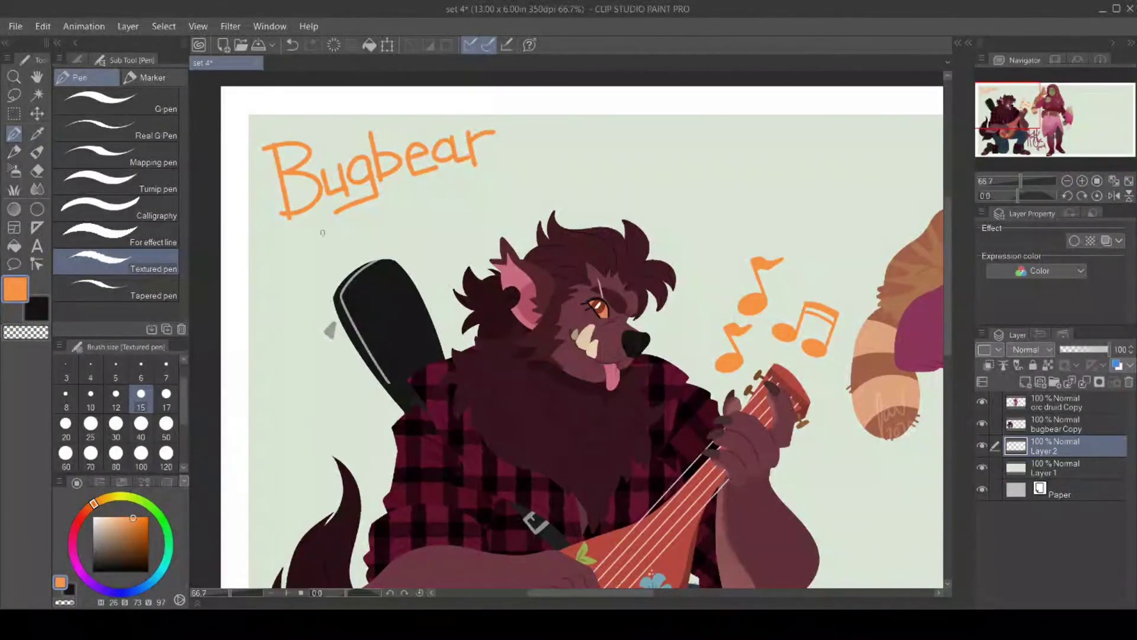
Hand-letter "Bard" beneath "Bugbear" and move the whole lettering up and to the right.
mouse_move(313, 230)
mouse_down()
mouse_move(323, 263)
mouse_move(333, 223)
mouse_move(326, 256)
mouse_move(364, 263)
mouse_up()
drag(335, 296, 293, 301)
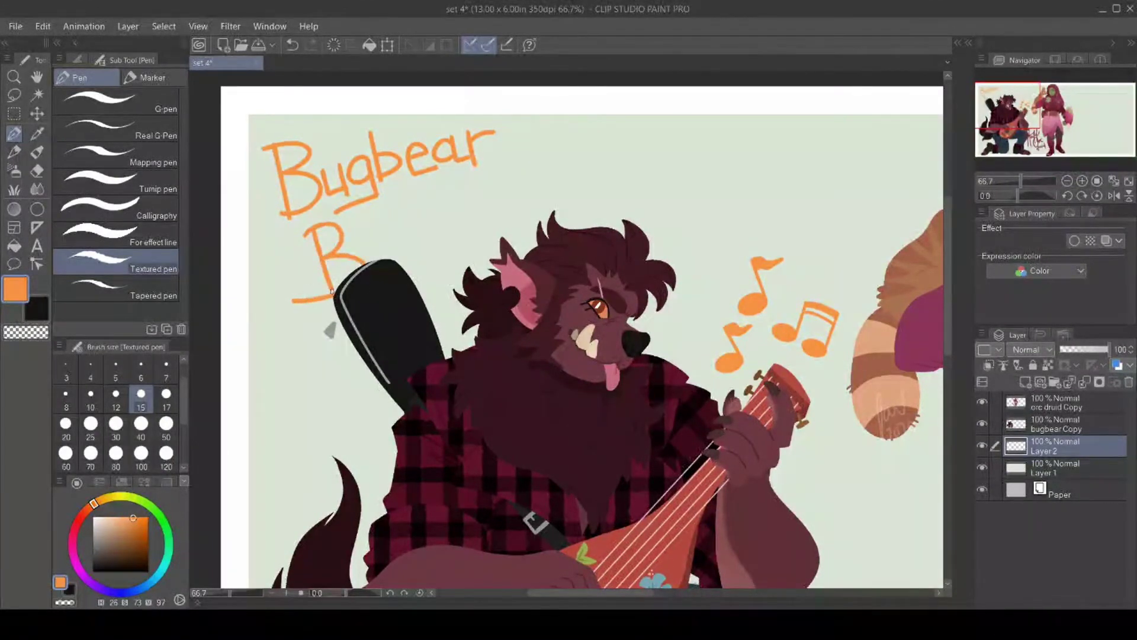
mouse_move(377, 257)
mouse_down()
mouse_move(367, 261)
mouse_move(381, 245)
mouse_move(413, 258)
mouse_move(403, 261)
mouse_move(420, 230)
mouse_move(425, 249)
mouse_move(443, 240)
mouse_up()
drag(433, 201, 451, 255)
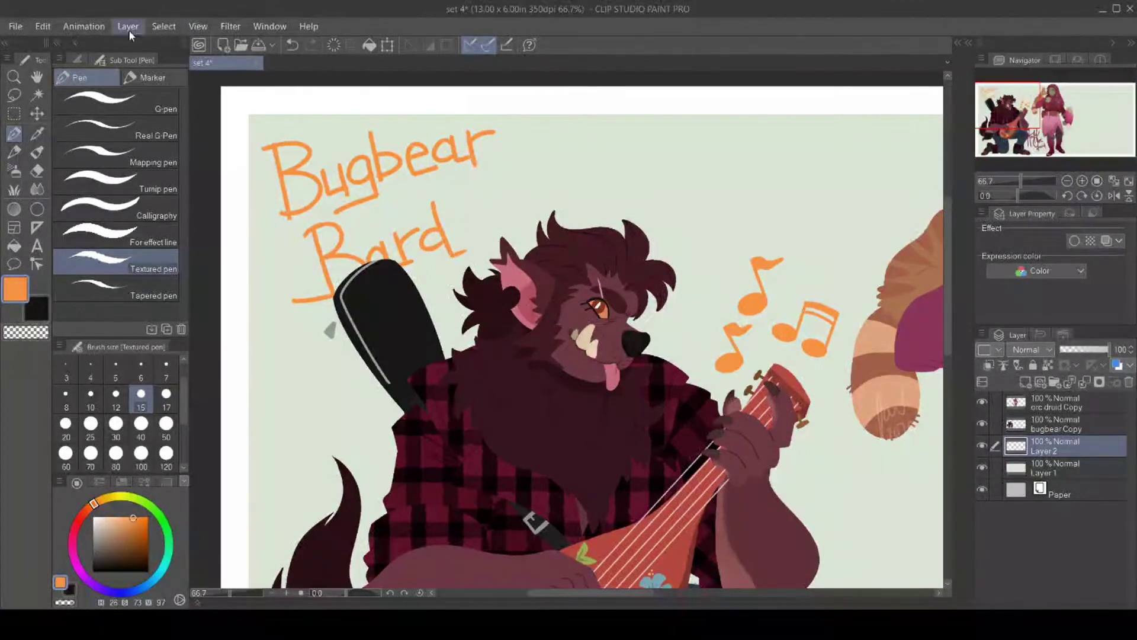
click(37, 113)
drag(374, 178, 428, 148)
Draw small orange music notes on both sides of the word "Bard" with the Textured pen.
click(15, 134)
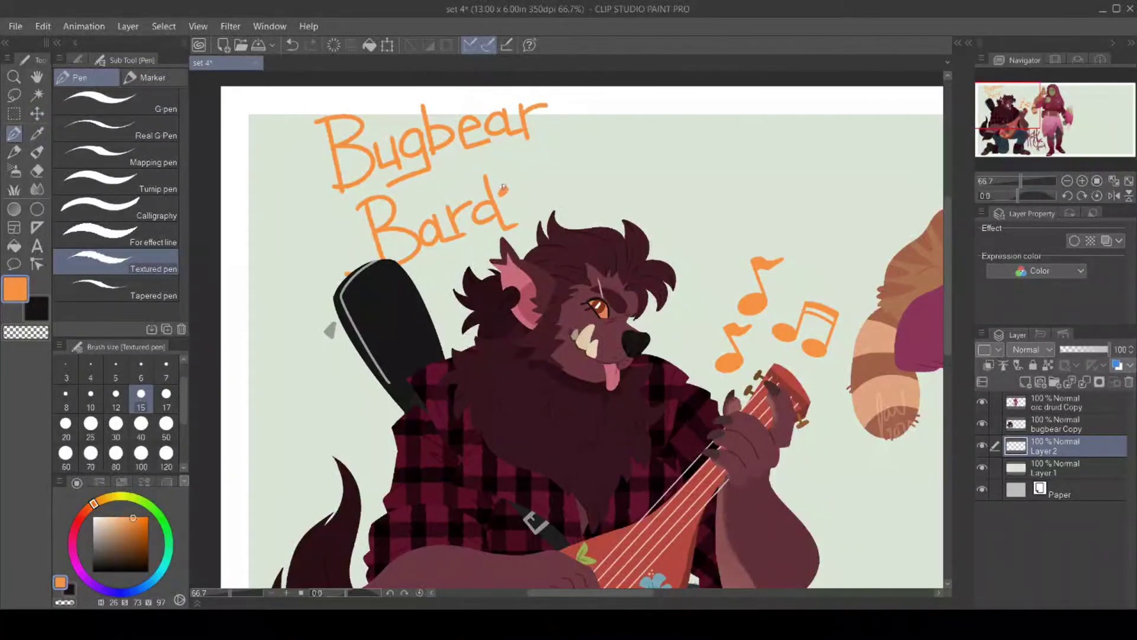
mouse_move(504, 187)
mouse_down()
mouse_move(504, 166)
mouse_move(520, 154)
mouse_move(531, 177)
mouse_move(500, 173)
mouse_up()
drag(509, 214, 516, 197)
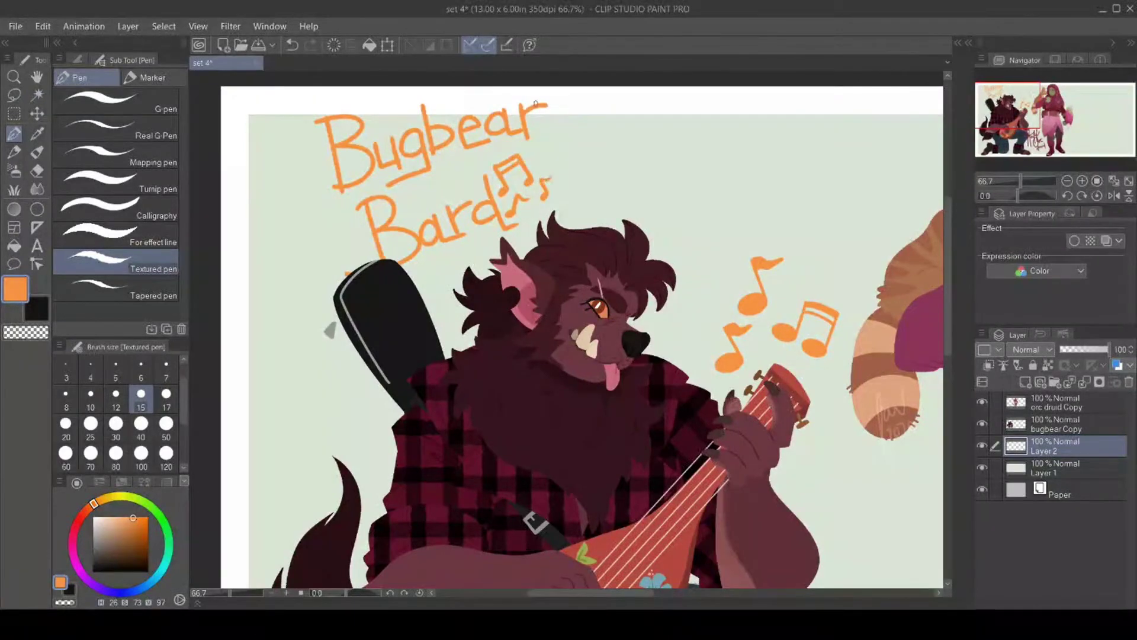
click(14, 77)
click(14, 134)
drag(312, 217, 326, 198)
click(348, 235)
click(13, 76)
click(456, 481)
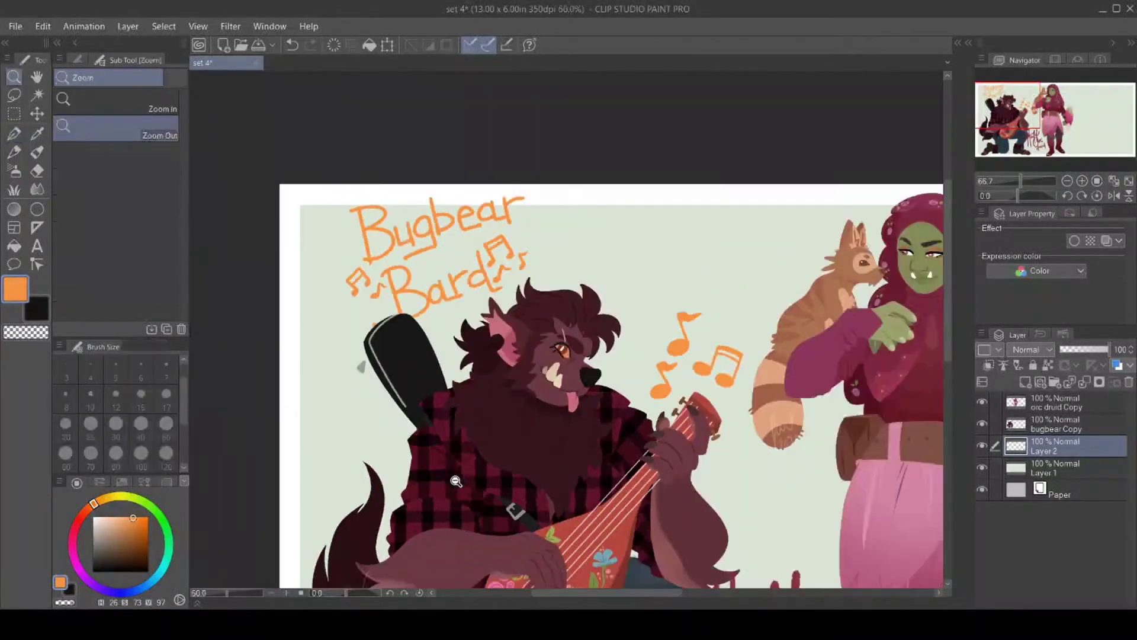
Save the set 4 sheet, and close it and the batsona sketch to leave only the tortle rogue document open.
click(455, 481)
drag(950, 283, 944, 336)
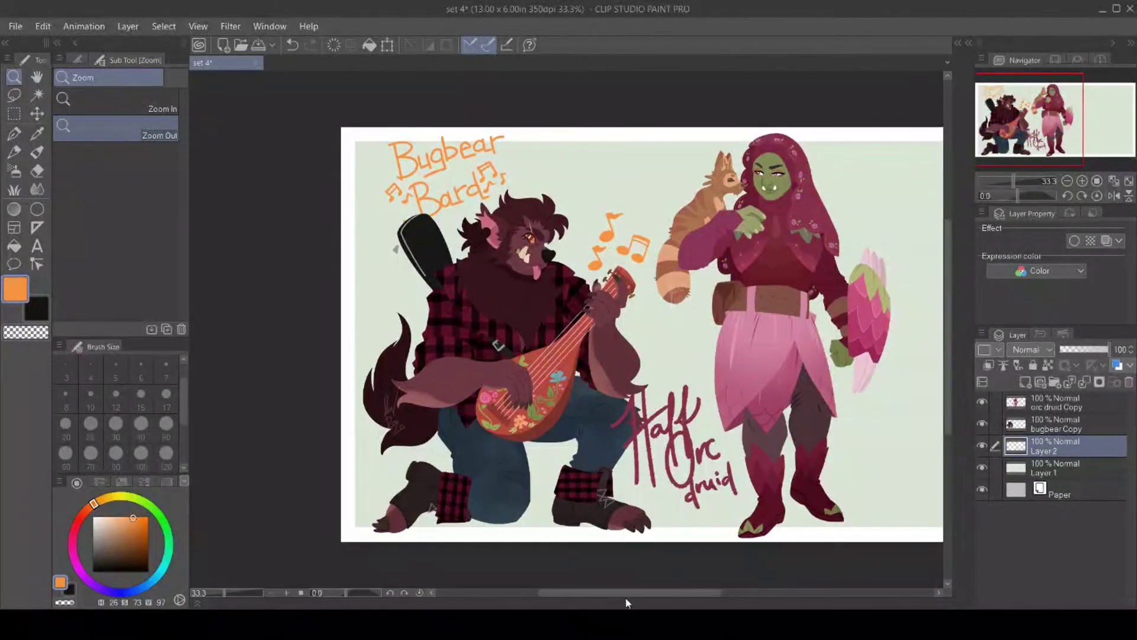
drag(630, 592, 659, 586)
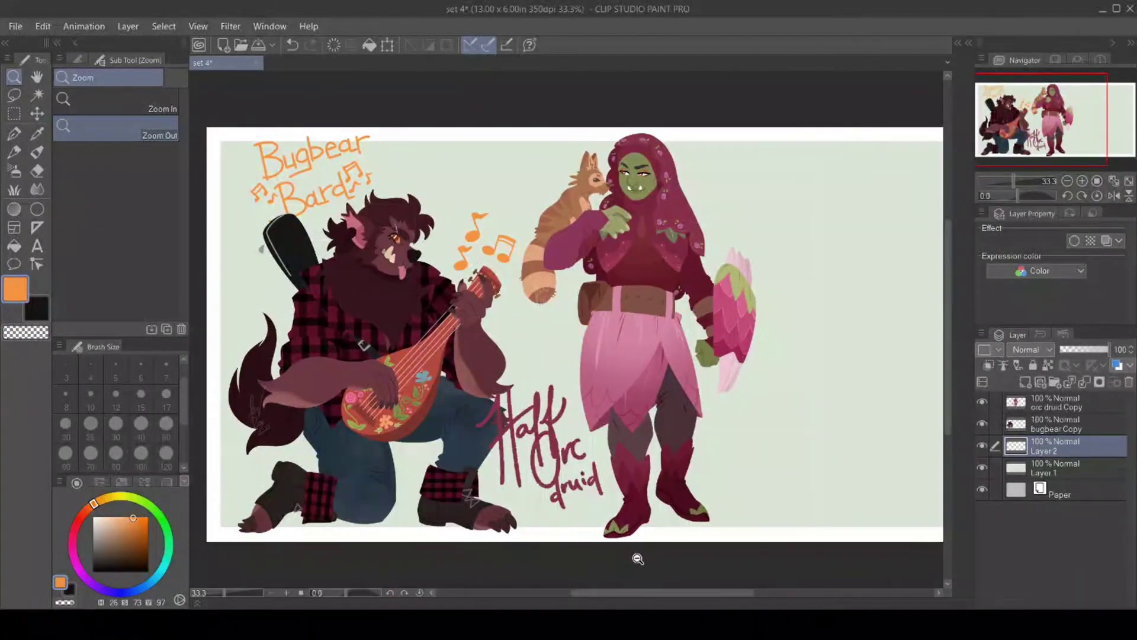
key(ctrl+s)
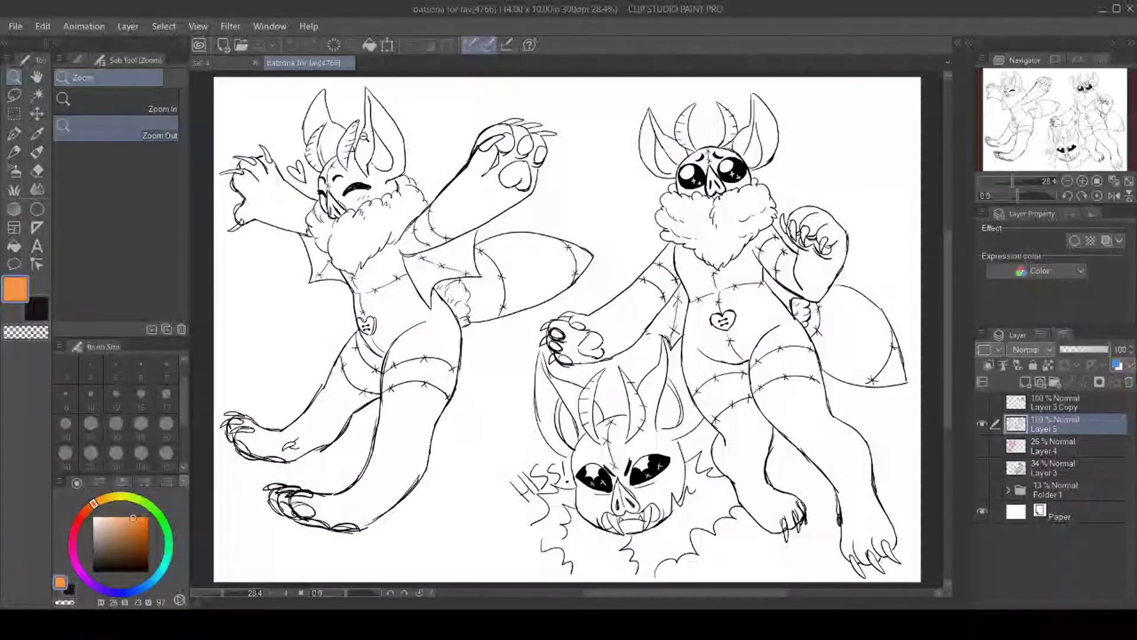
click(348, 63)
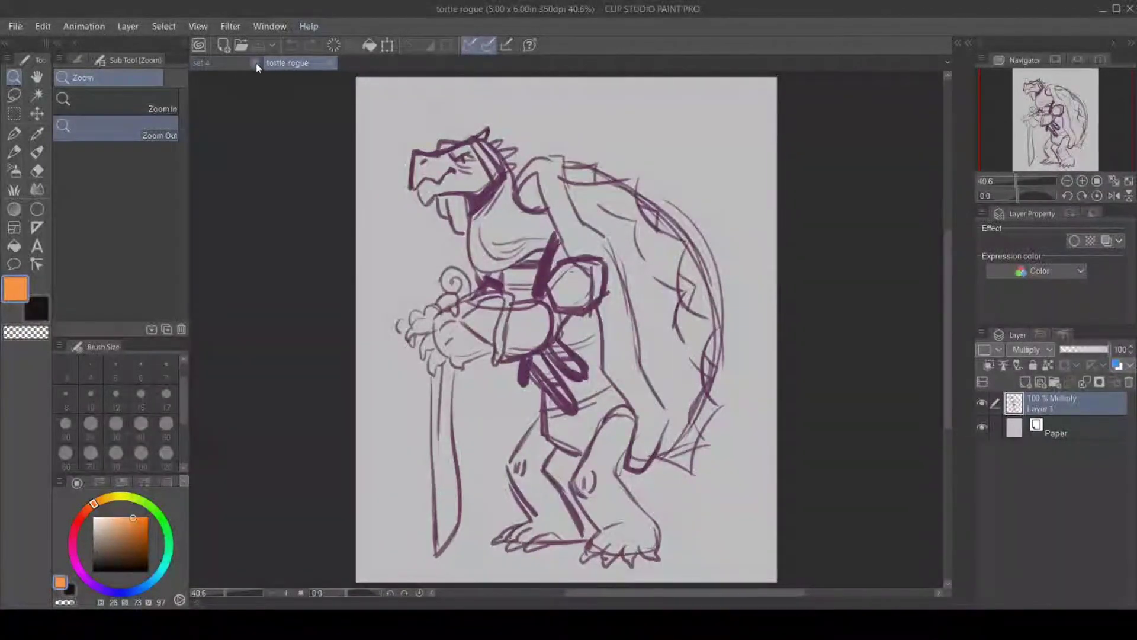
click(256, 64)
Sample the dark purple of the tortle sketch lines as the drawing color.
click(37, 133)
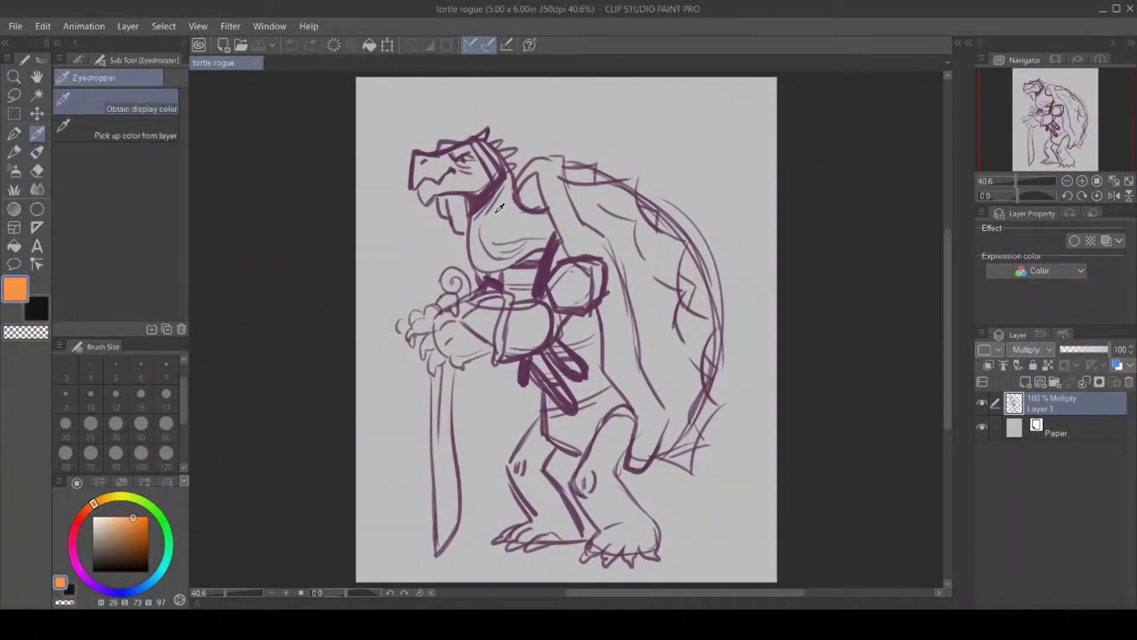
click(487, 192)
click(37, 152)
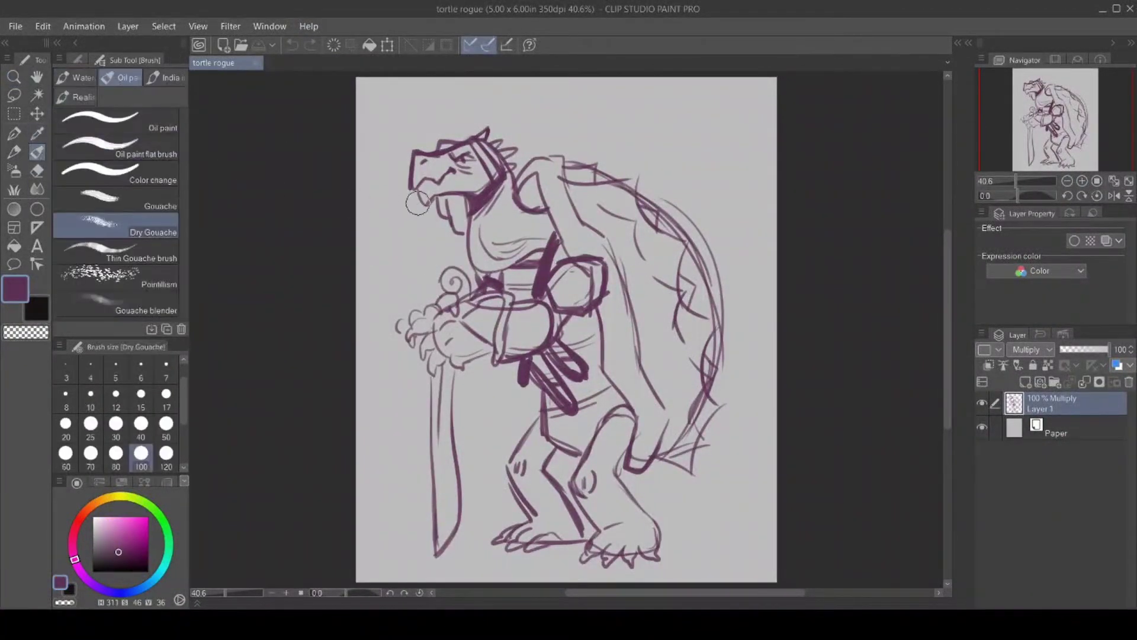
drag(447, 201, 450, 234)
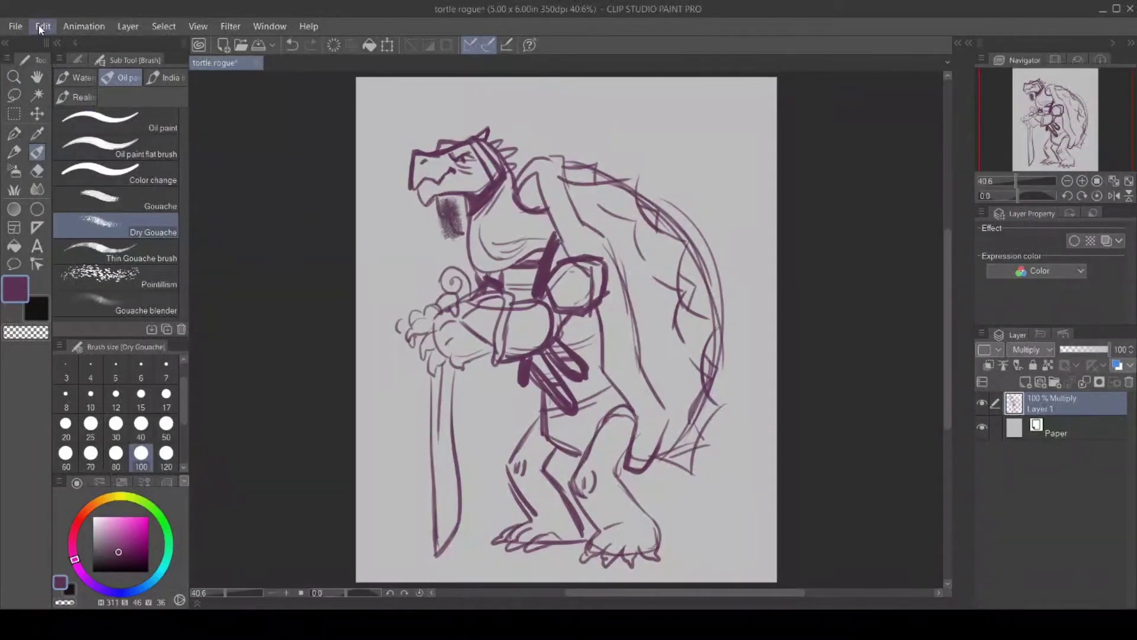
key(ctrl+z)
Erase the beard beneath the tortle's chin with the Hard eraser and shift the lassoed head and neck forward, away from the shell.
key(e)
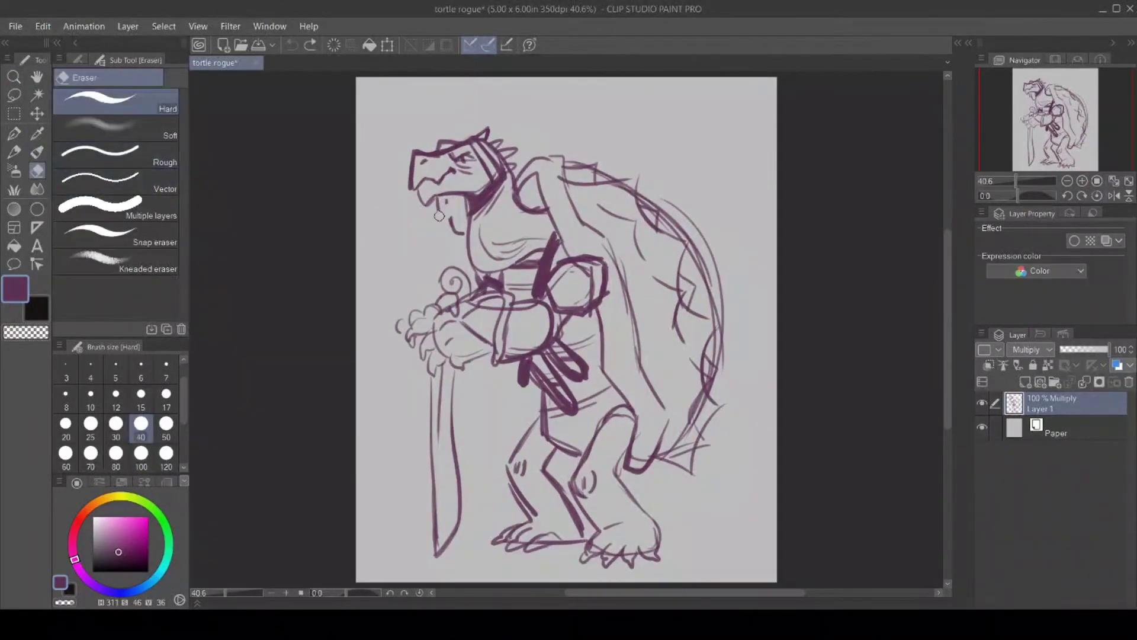
drag(441, 216, 461, 232)
click(14, 95)
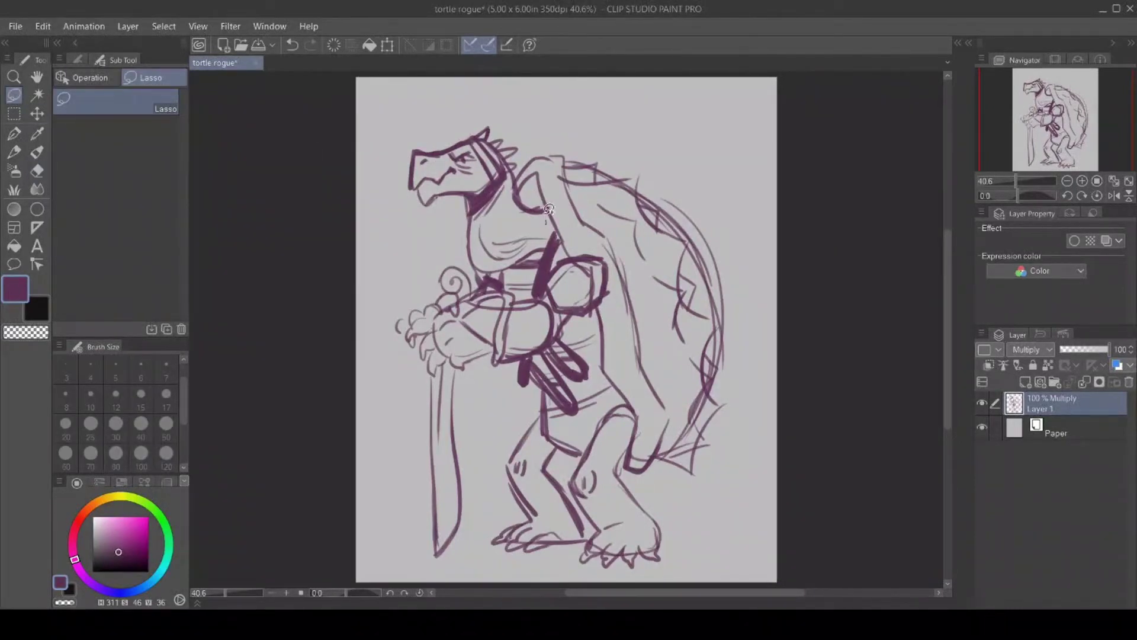
mouse_move(545, 222)
mouse_down()
mouse_move(519, 190)
mouse_move(534, 135)
mouse_move(453, 105)
mouse_move(388, 198)
mouse_move(482, 272)
mouse_move(546, 248)
mouse_move(546, 214)
mouse_up()
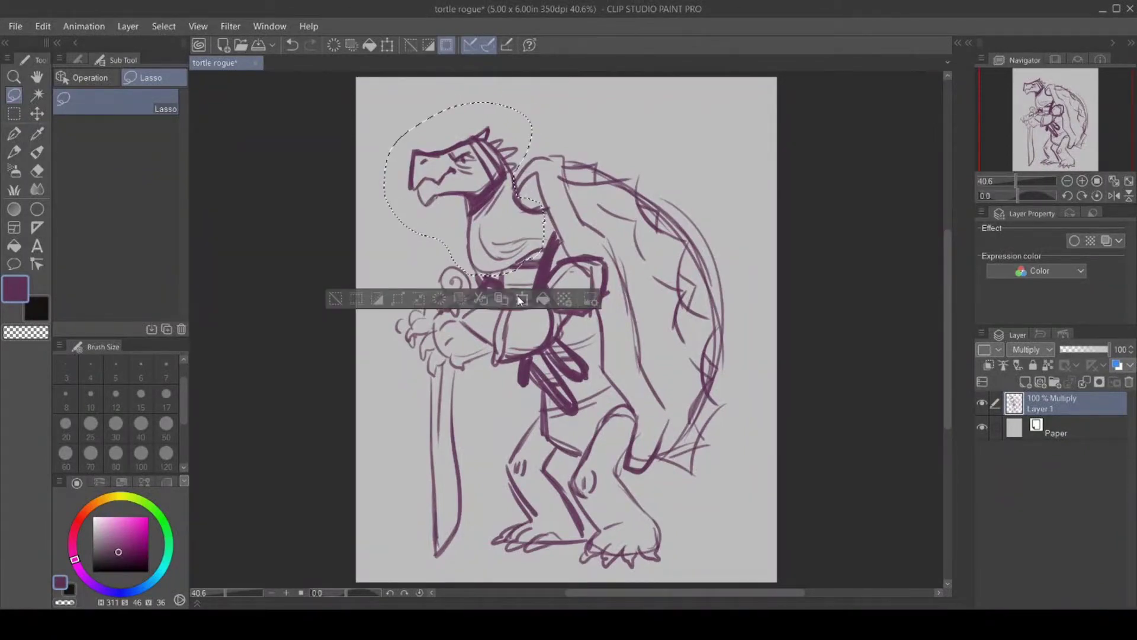
click(522, 302)
drag(424, 179, 386, 186)
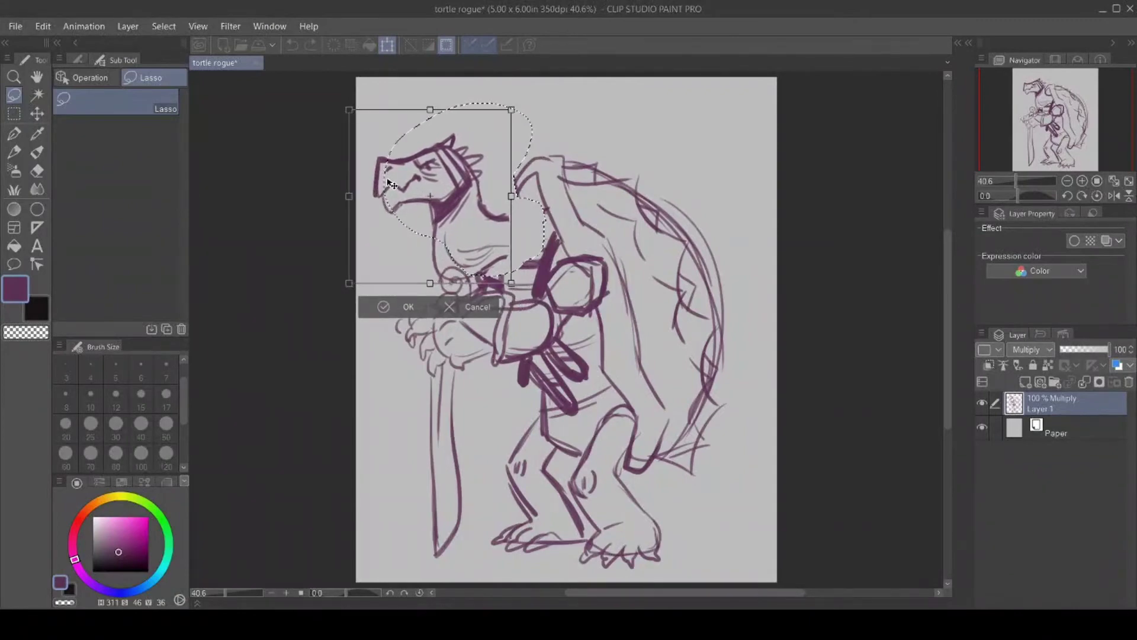
click(385, 306)
click(302, 309)
Redraw the lines joining the moved neck to the shell and chest with the Darker pencil at size 30.
click(16, 151)
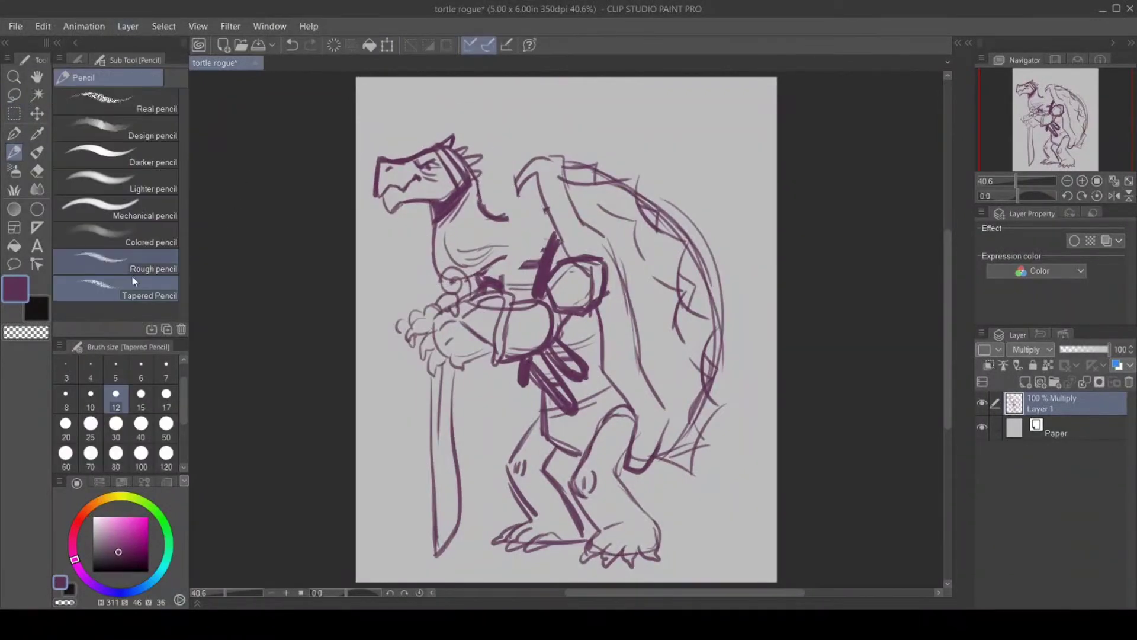
click(154, 153)
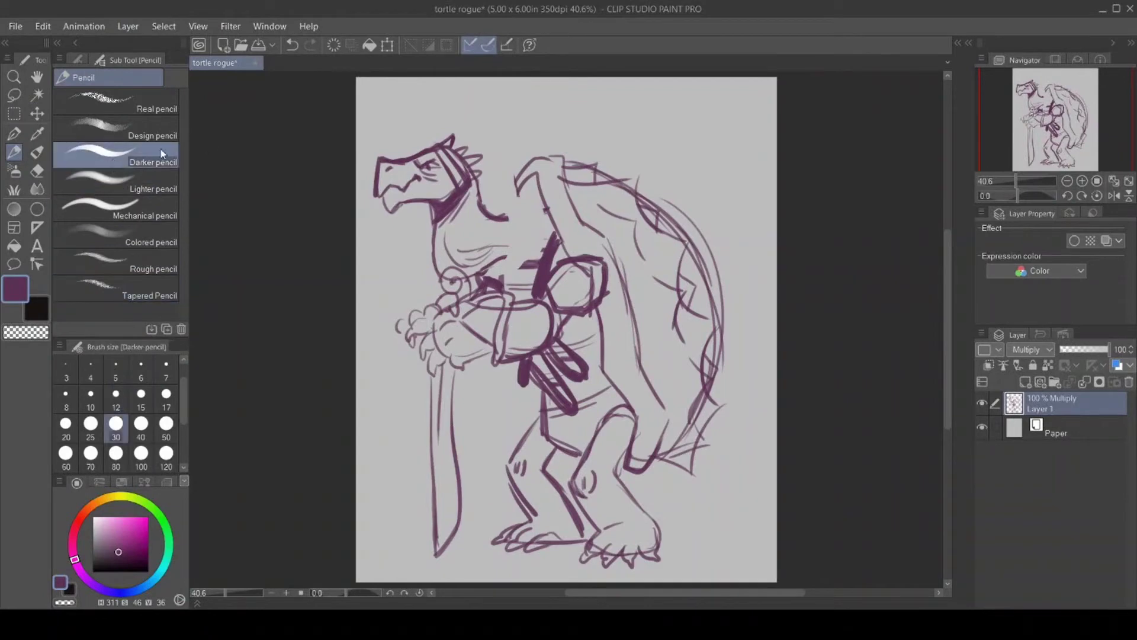
drag(491, 218, 542, 206)
drag(492, 264, 541, 262)
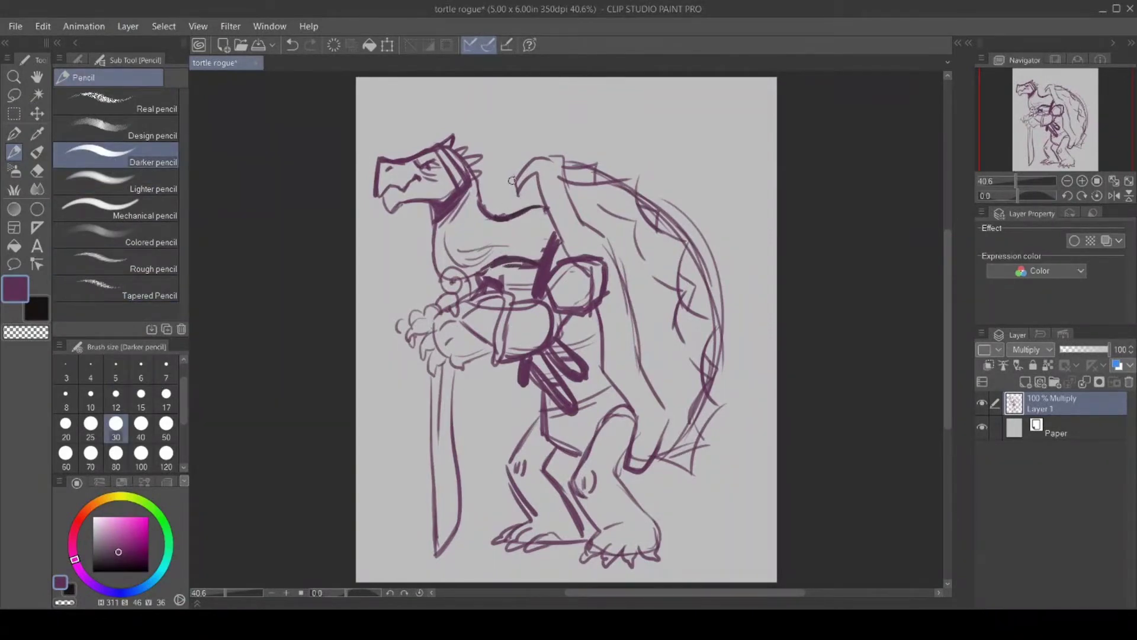
Sketch a cluster of crossing shafts with round and diamond-shaped tips sticking out behind the tortle's neck.
mouse_move(514, 177)
mouse_down()
mouse_move(510, 214)
mouse_move(513, 190)
mouse_move(481, 139)
mouse_move(541, 202)
mouse_up()
mouse_move(506, 142)
mouse_down()
mouse_move(521, 153)
mouse_move(533, 200)
mouse_move(527, 186)
mouse_up()
mouse_move(510, 122)
mouse_down()
mouse_move(476, 138)
mouse_move(487, 137)
mouse_move(516, 197)
mouse_move(544, 169)
mouse_move(521, 214)
mouse_up()
mouse_move(482, 182)
mouse_down()
mouse_move(516, 208)
mouse_move(488, 234)
mouse_move(540, 222)
mouse_move(534, 242)
mouse_move(556, 227)
mouse_move(541, 214)
mouse_up()
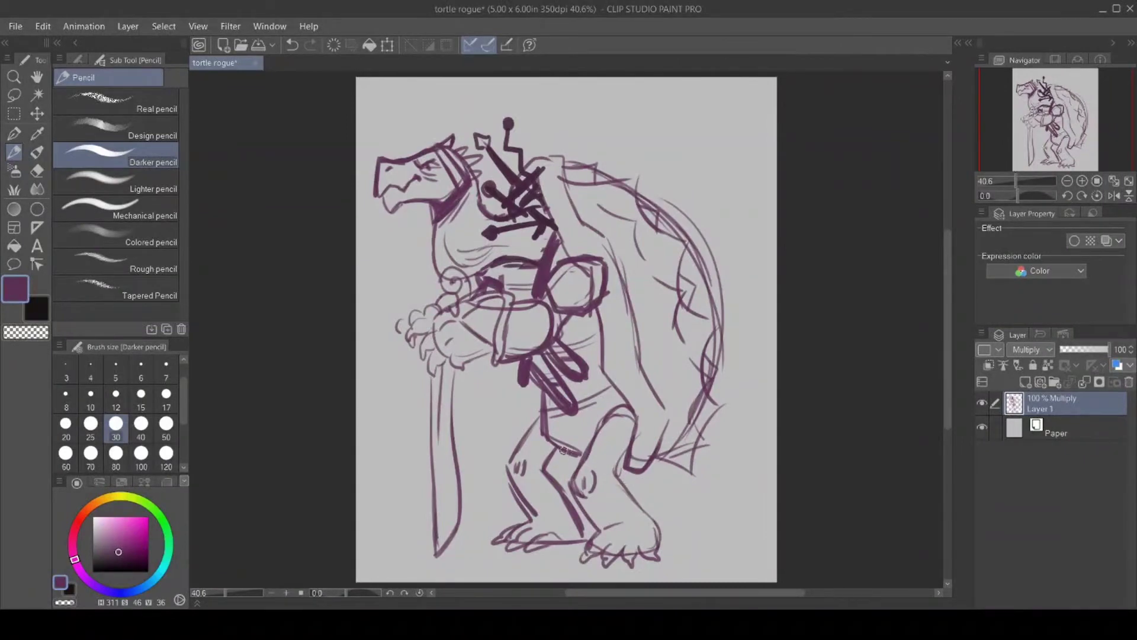
Sketch shin guards with bands below the knees and above the feet on both of the tortle's legs.
mouse_move(508, 443)
mouse_down()
mouse_move(525, 469)
mouse_move(523, 458)
mouse_move(502, 462)
mouse_move(559, 468)
mouse_move(533, 477)
mouse_move(511, 461)
mouse_move(497, 474)
mouse_up()
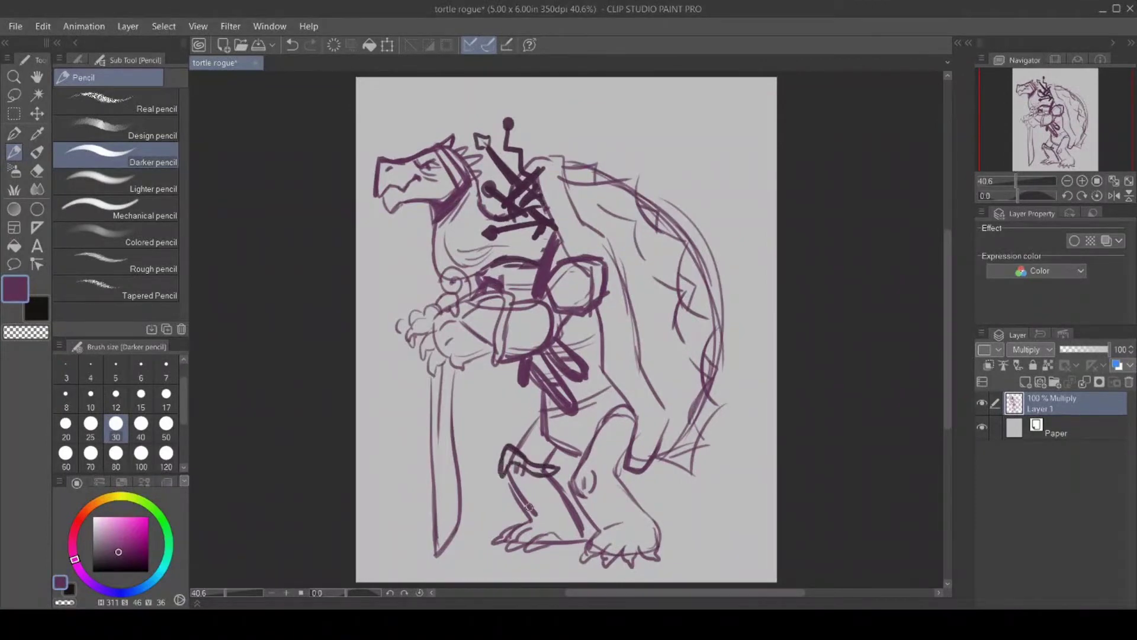
mouse_move(516, 520)
mouse_down()
mouse_move(576, 511)
mouse_move(551, 517)
mouse_move(576, 513)
mouse_move(564, 525)
mouse_move(516, 521)
mouse_move(506, 477)
mouse_move(532, 518)
mouse_up()
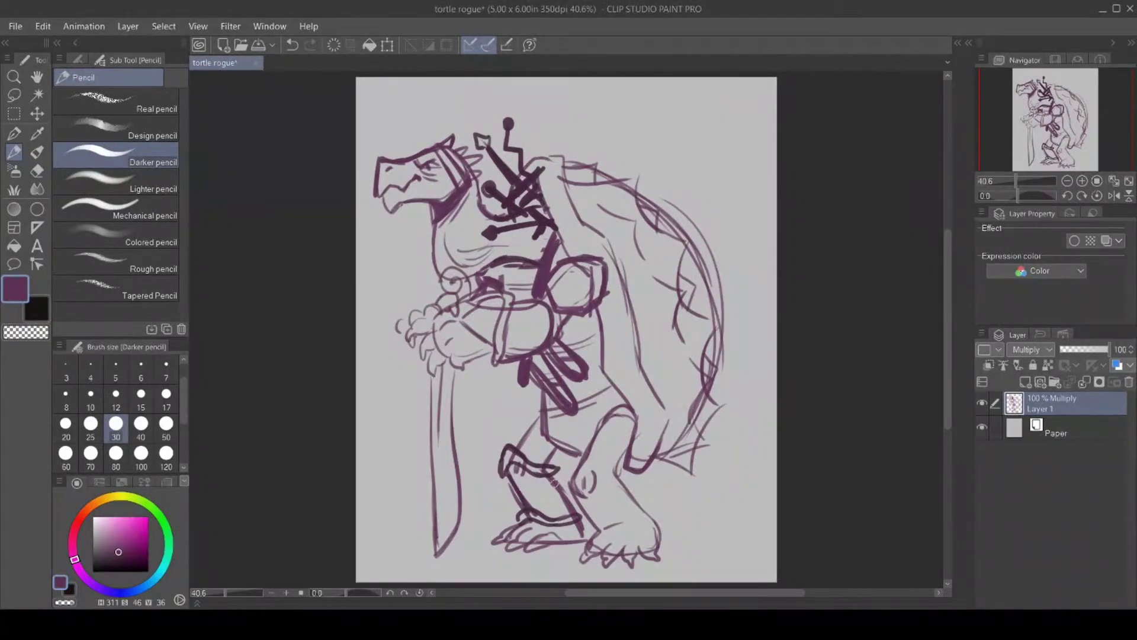
mouse_move(554, 478)
mouse_down()
mouse_move(571, 514)
mouse_move(565, 472)
mouse_move(611, 481)
mouse_move(568, 484)
mouse_move(588, 531)
mouse_move(661, 520)
mouse_move(599, 511)
mouse_move(581, 531)
mouse_up()
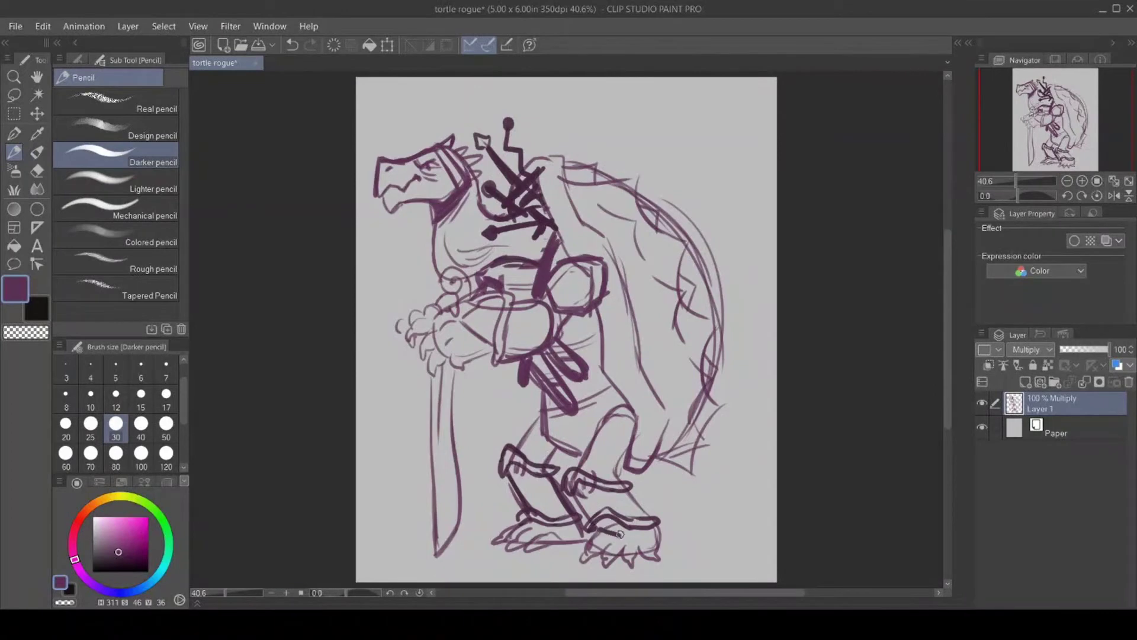
drag(559, 526, 583, 535)
Sketch the angular outline of a cape from the tortle's chest up over the shoulder and upper shell.
mouse_move(521, 274)
mouse_down()
mouse_move(514, 298)
mouse_move(517, 276)
mouse_move(529, 302)
mouse_move(525, 274)
mouse_move(496, 282)
mouse_move(604, 156)
mouse_move(622, 159)
mouse_move(616, 148)
mouse_move(654, 177)
mouse_move(643, 168)
mouse_move(685, 175)
mouse_move(688, 214)
mouse_move(709, 239)
mouse_up()
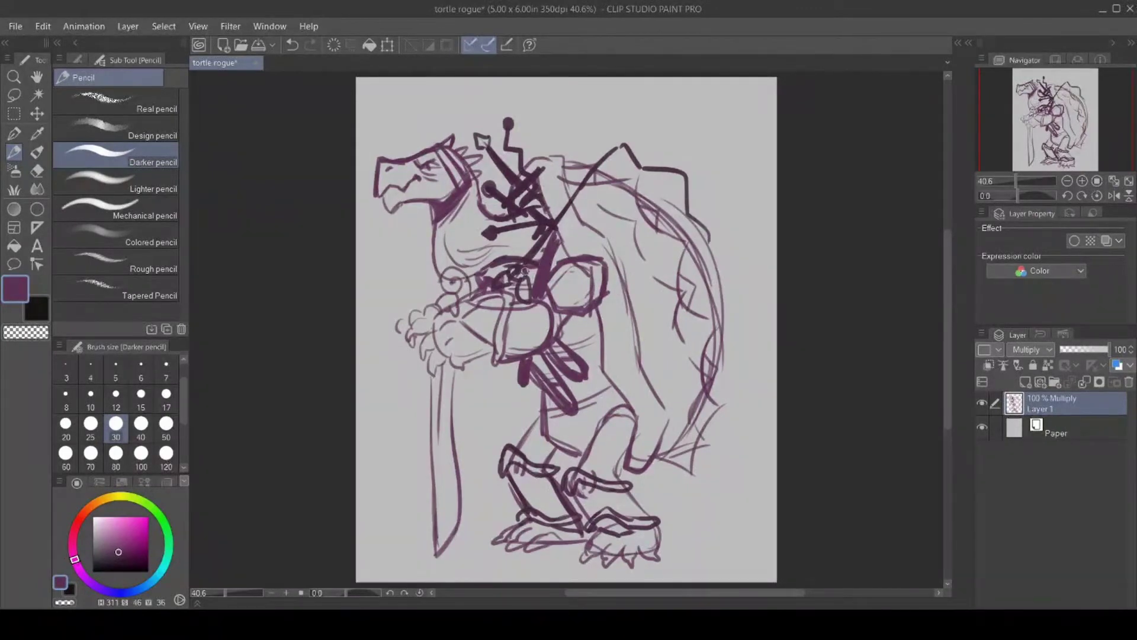
mouse_move(525, 270)
mouse_down()
mouse_move(706, 289)
mouse_move(711, 230)
mouse_move(687, 207)
mouse_move(690, 216)
mouse_move(681, 173)
mouse_move(623, 147)
mouse_move(572, 190)
mouse_up()
mouse_move(628, 144)
mouse_down()
mouse_move(569, 141)
mouse_move(554, 155)
mouse_up()
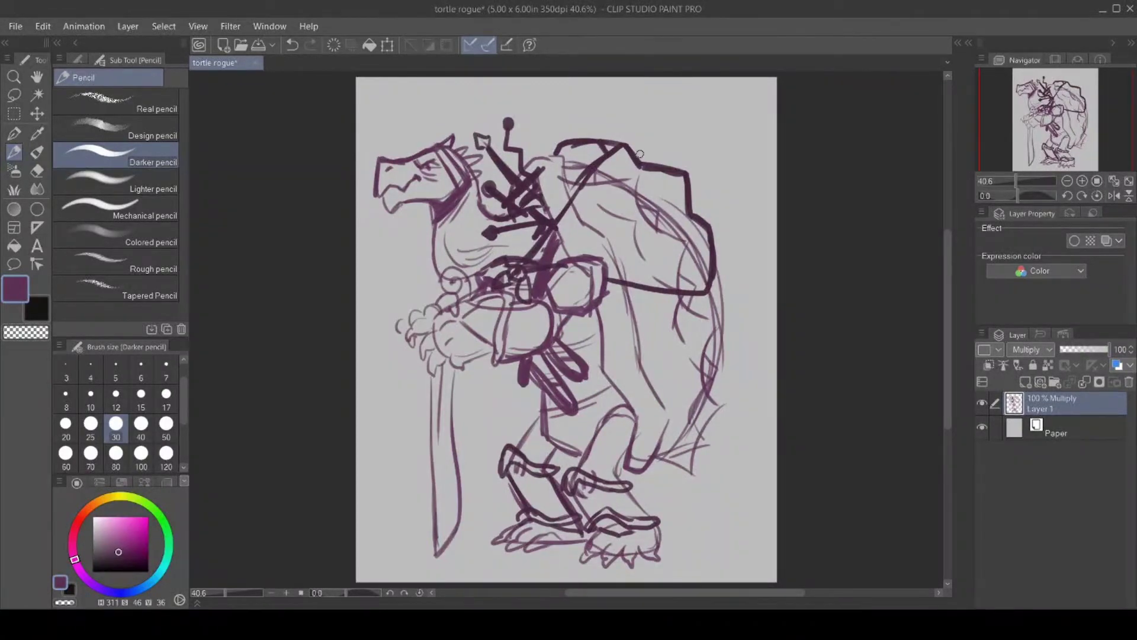
Add fold lines inside the cape and pointed strips hanging from its lower edge.
mouse_move(527, 262)
mouse_down()
mouse_move(607, 215)
mouse_move(617, 228)
mouse_up()
drag(639, 167, 620, 194)
drag(688, 205, 675, 249)
mouse_move(685, 218)
mouse_down()
mouse_move(675, 247)
mouse_move(645, 266)
mouse_up()
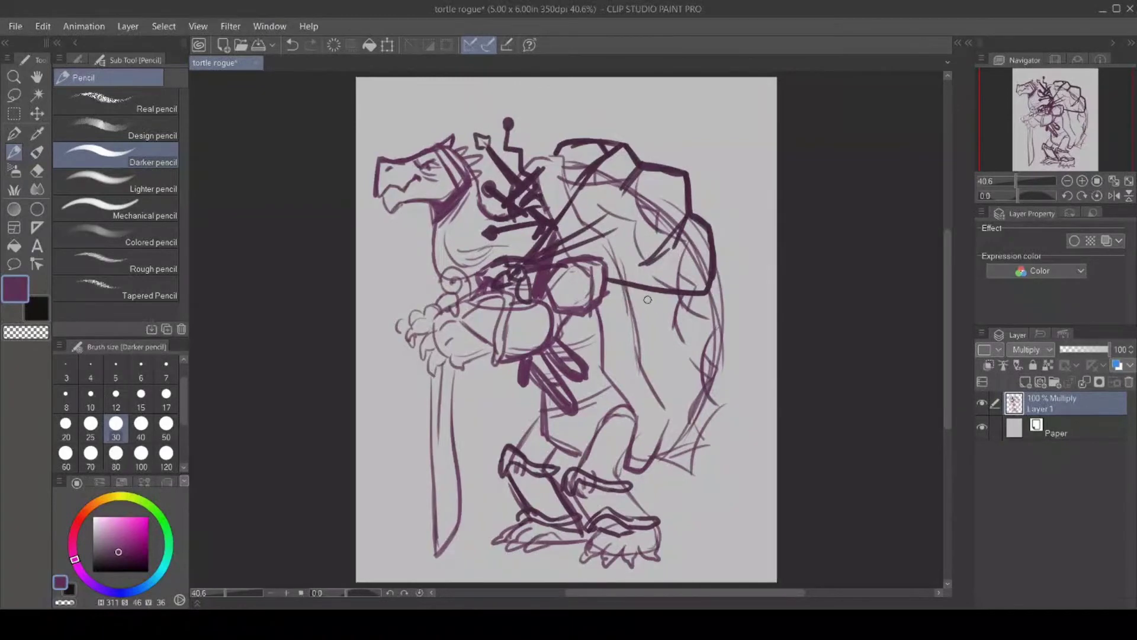
drag(641, 290, 645, 344)
mouse_move(656, 288)
mouse_down()
mouse_move(654, 314)
mouse_move(660, 290)
mouse_move(665, 311)
mouse_move(646, 356)
mouse_move(650, 301)
mouse_move(686, 287)
mouse_move(673, 308)
mouse_move(673, 292)
mouse_move(699, 325)
mouse_up()
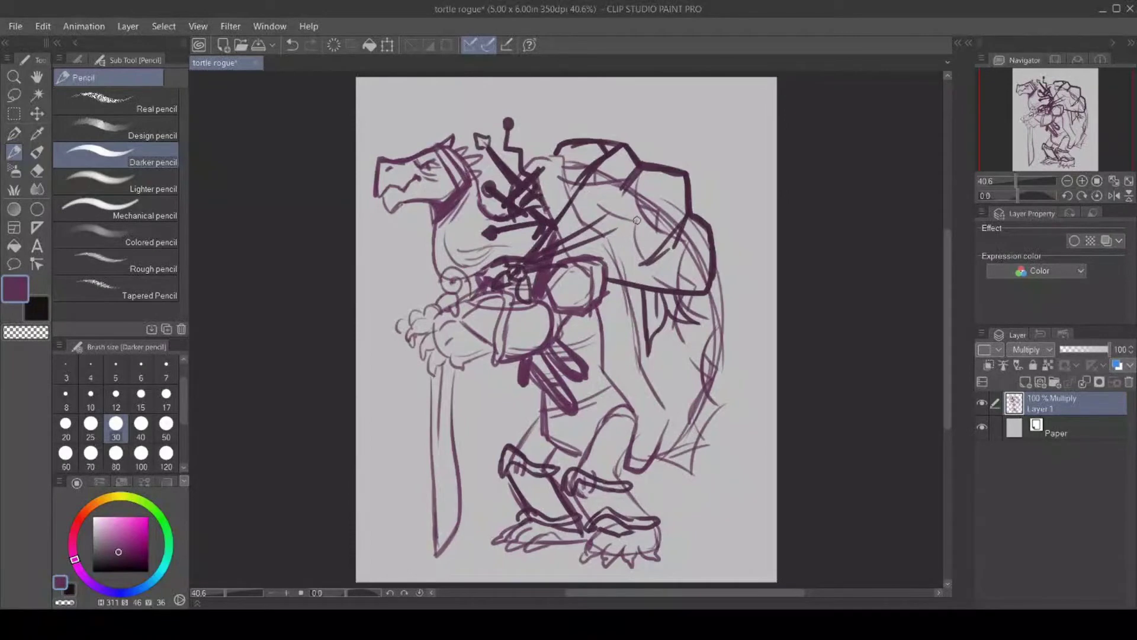
Sketch a mask with eyes and mouth on the side of the cape and curved plumes above the shoulder.
drag(610, 238, 635, 222)
mouse_move(630, 274)
mouse_down()
mouse_move(609, 245)
mouse_move(639, 275)
mouse_up()
mouse_move(636, 217)
mouse_down()
mouse_move(658, 272)
mouse_move(661, 248)
mouse_move(655, 274)
mouse_move(633, 262)
mouse_move(648, 241)
mouse_up()
mouse_move(643, 247)
mouse_down()
mouse_move(653, 257)
mouse_move(638, 259)
mouse_move(654, 248)
mouse_up()
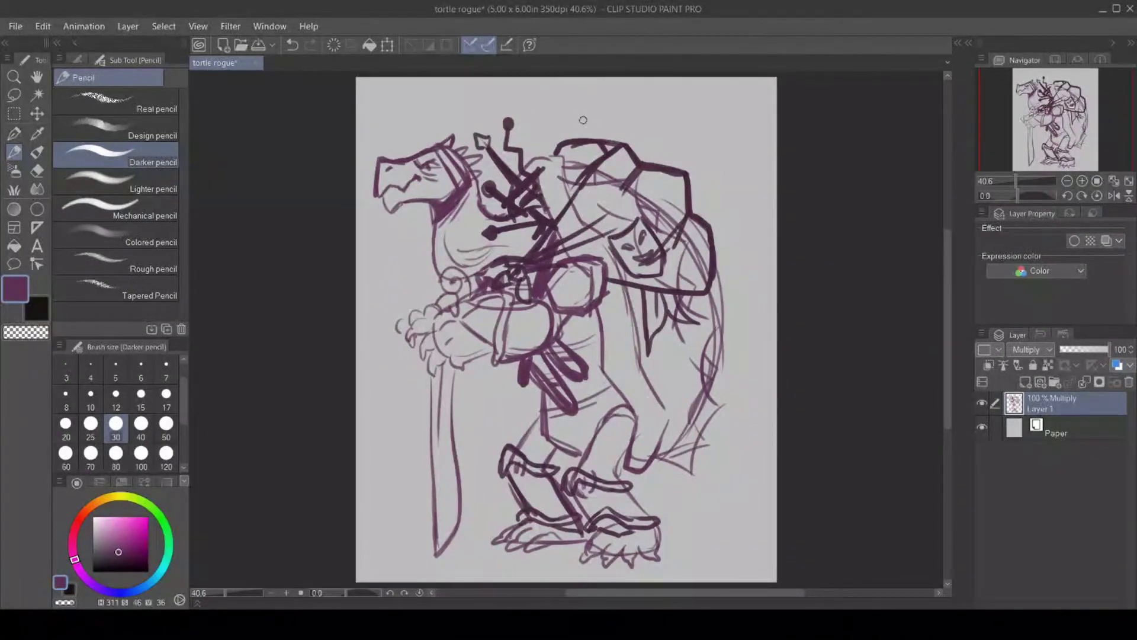
mouse_move(592, 151)
mouse_down()
mouse_move(560, 99)
mouse_move(542, 104)
mouse_move(566, 110)
mouse_move(591, 155)
mouse_up()
mouse_move(569, 104)
mouse_down()
mouse_move(591, 152)
mouse_move(593, 123)
mouse_move(594, 156)
mouse_move(574, 149)
mouse_move(615, 151)
mouse_move(576, 172)
mouse_move(579, 150)
mouse_move(550, 143)
mouse_move(551, 202)
mouse_move(576, 182)
mouse_move(557, 170)
mouse_move(589, 166)
mouse_up()
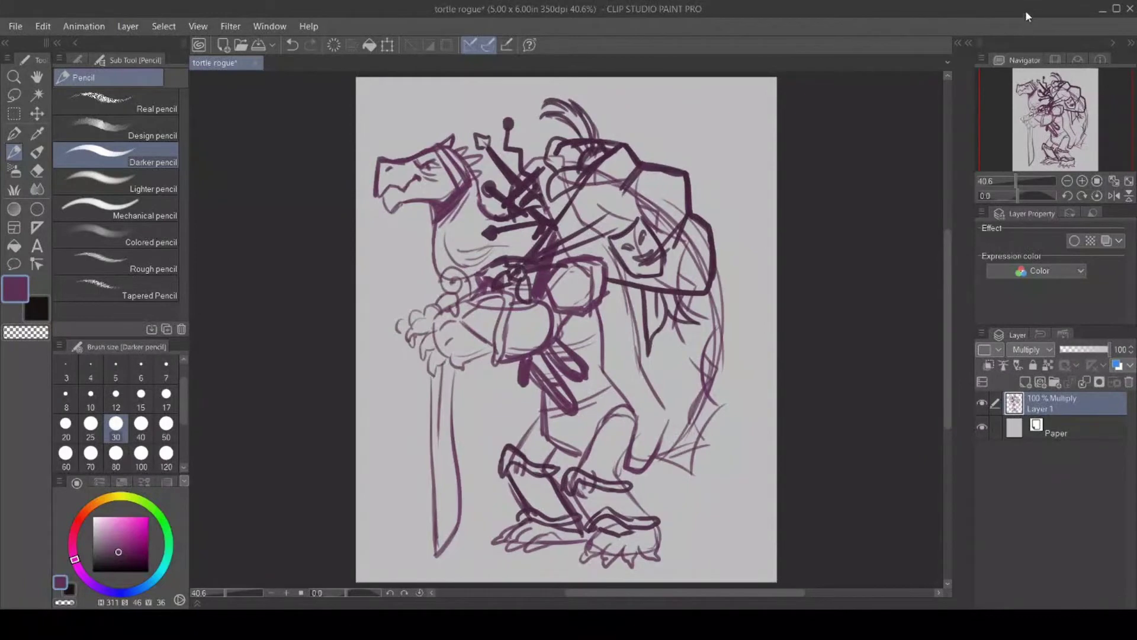
Lower the sketch layer's opacity to 17% and add a new layer between it and the paper.
click(1066, 349)
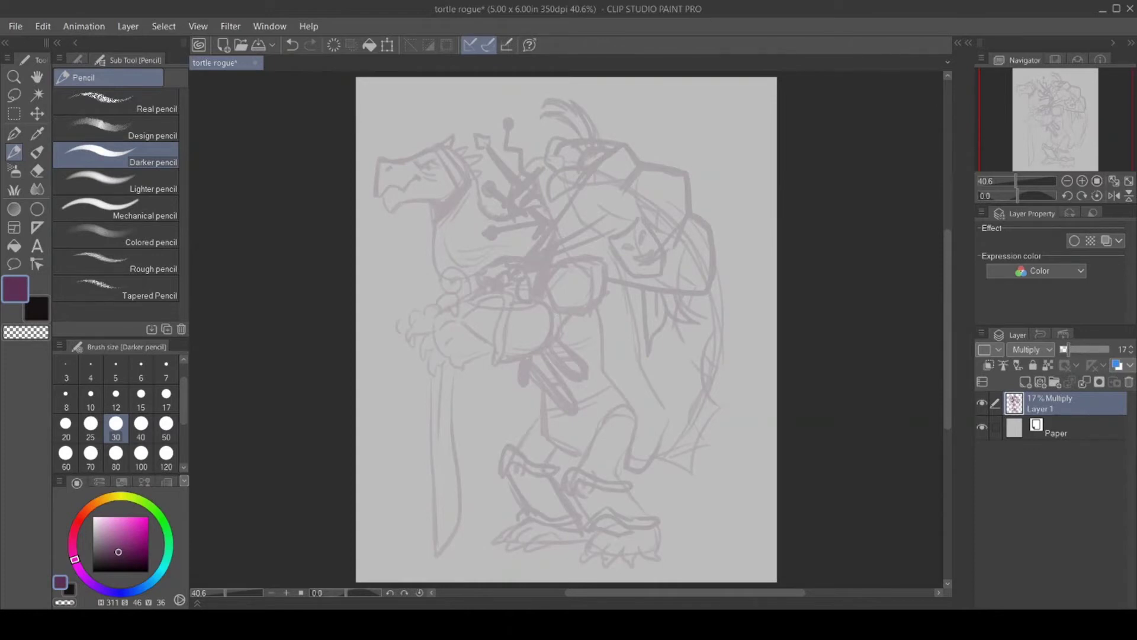
click(998, 428)
click(1025, 382)
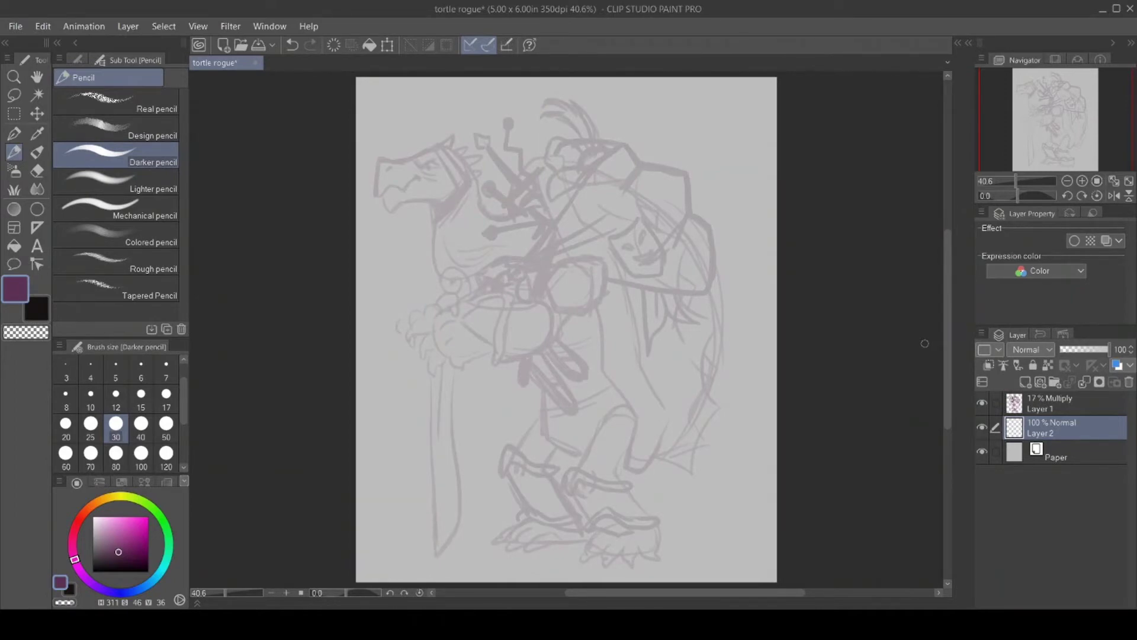
Move the tortle sketch on Layer 1 slightly to the right on the canvas.
click(1049, 408)
click(37, 113)
drag(482, 261, 495, 261)
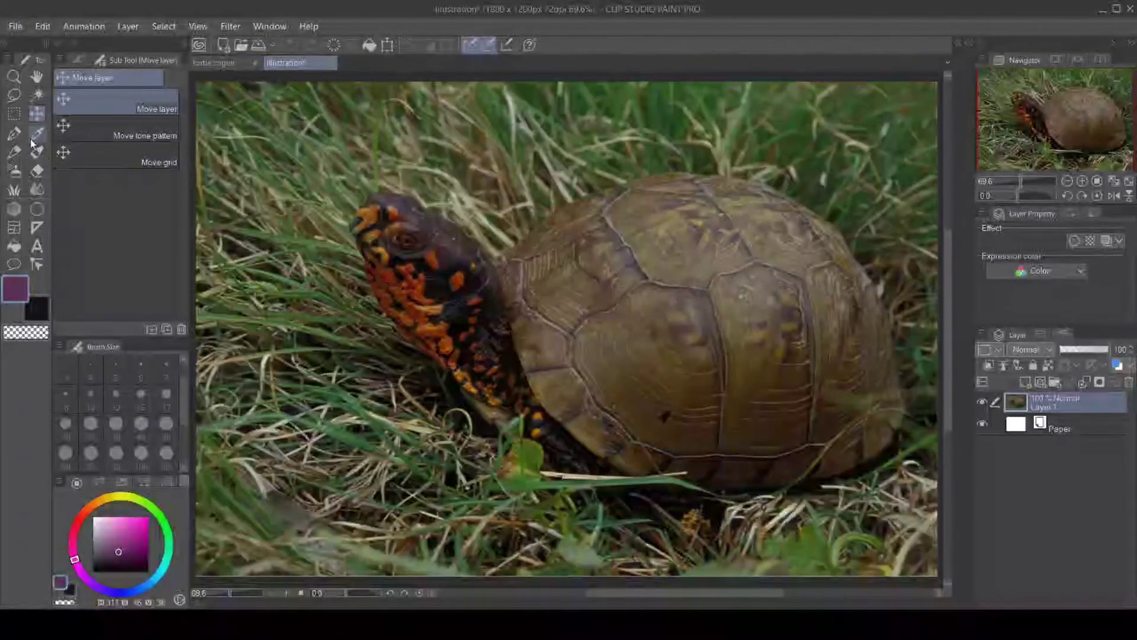
Sample a dark brown from the turtle's head in the reference photo and return to the tortle rogue document.
click(37, 133)
click(450, 244)
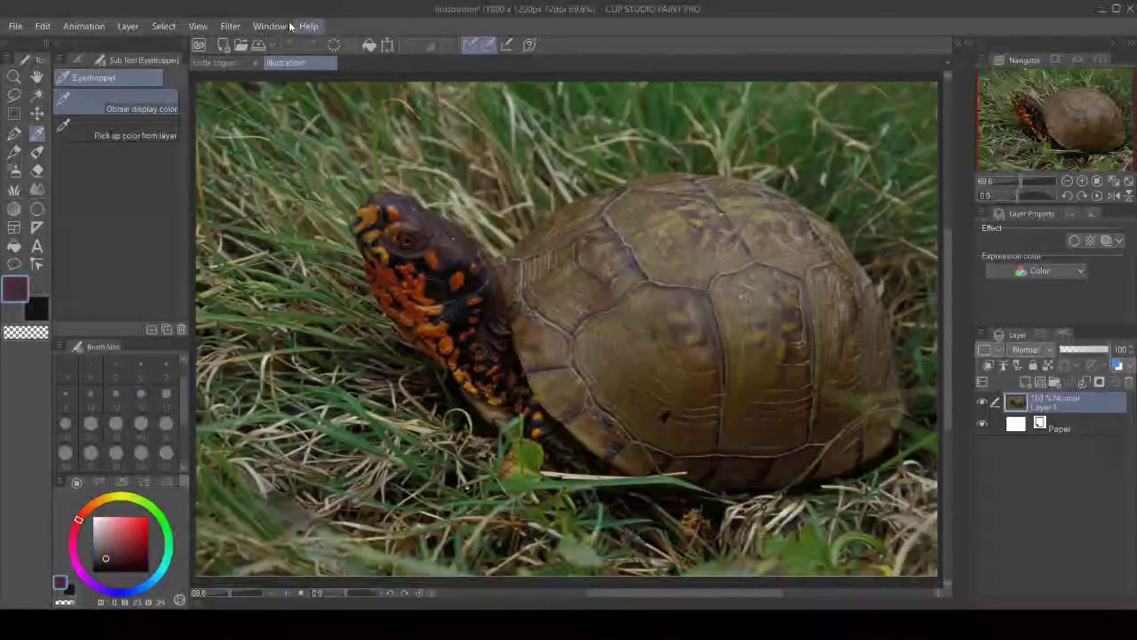
click(208, 62)
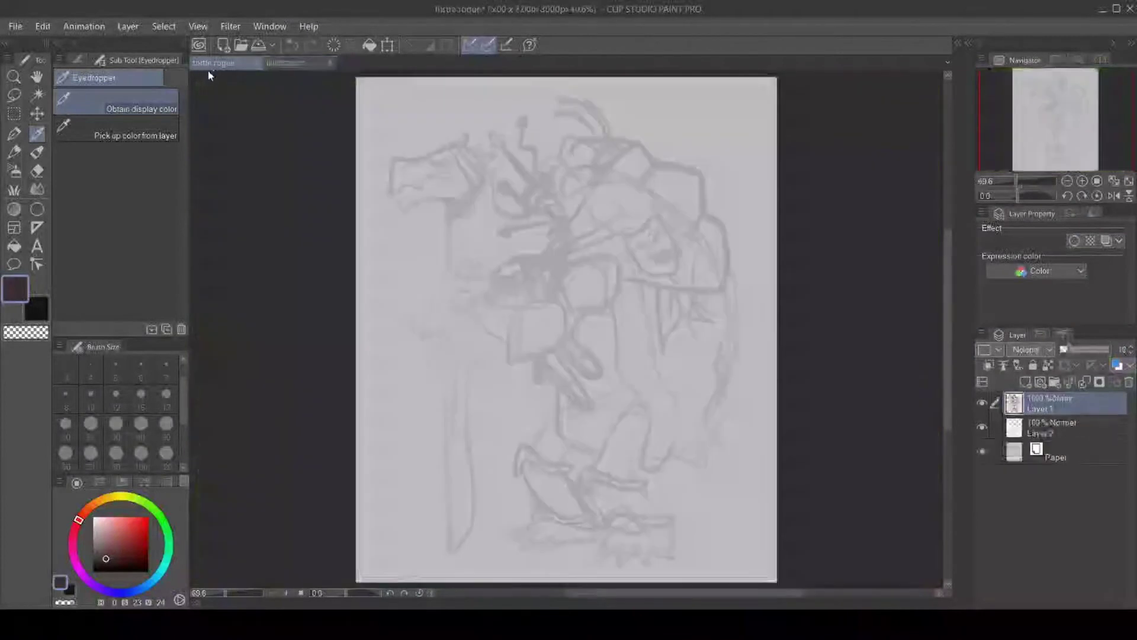
Add eight new empty layers above Layer 2, beneath the sketch layer.
click(1058, 429)
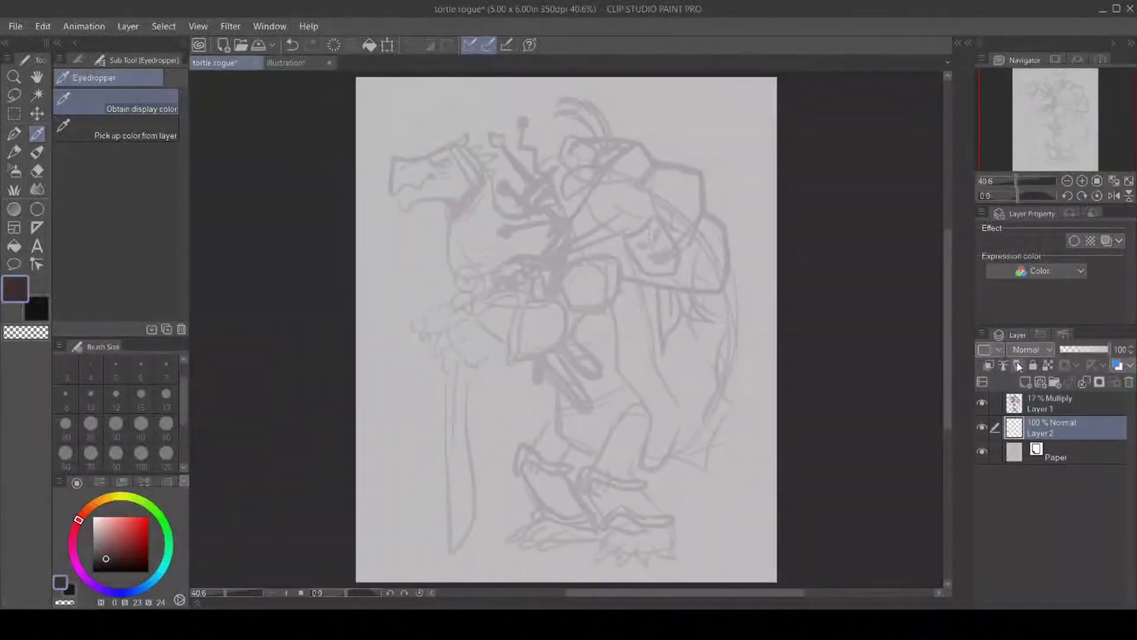
click(1026, 381)
click(1026, 381)
click(1027, 380)
click(1026, 381)
click(1026, 381)
click(1026, 381)
click(1026, 381)
click(1026, 381)
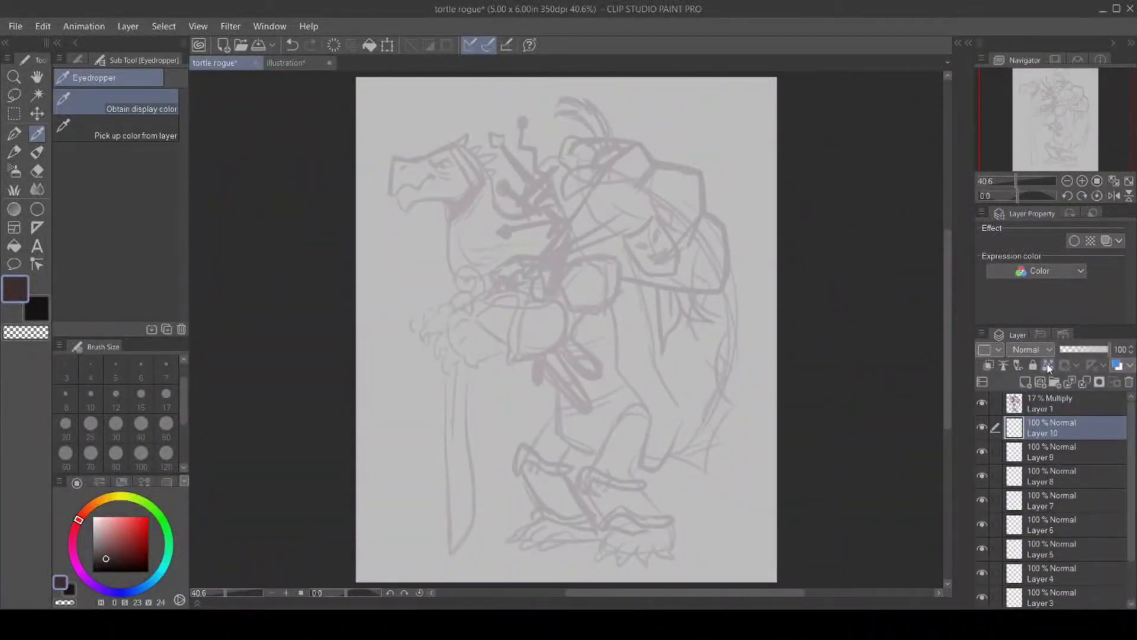
On Layer 8, ink the front of the tortle's snout and its lower jaw in dark brown with the Textured pen at size 10.
click(1050, 477)
double_click(14, 77)
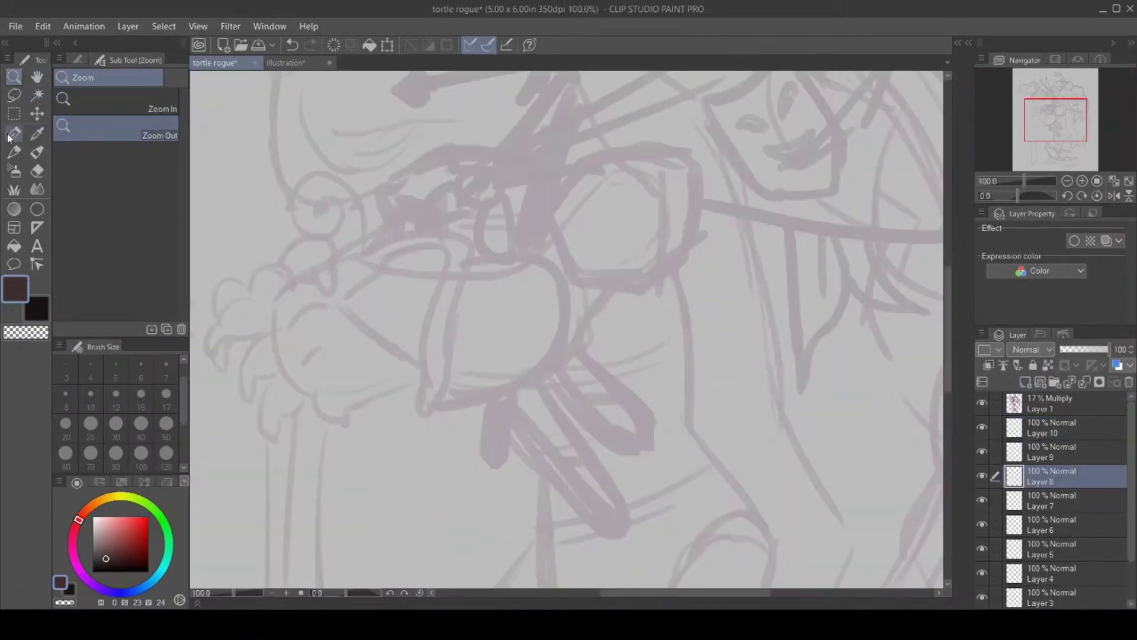
click(15, 133)
drag(623, 592, 558, 594)
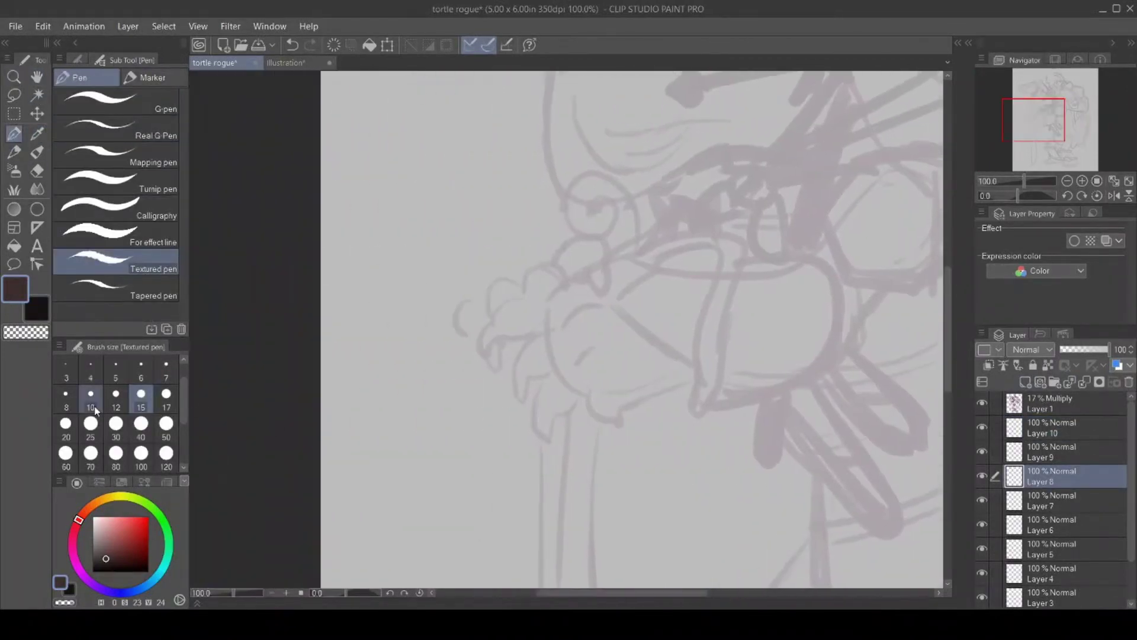
click(65, 395)
drag(945, 342, 952, 257)
click(90, 396)
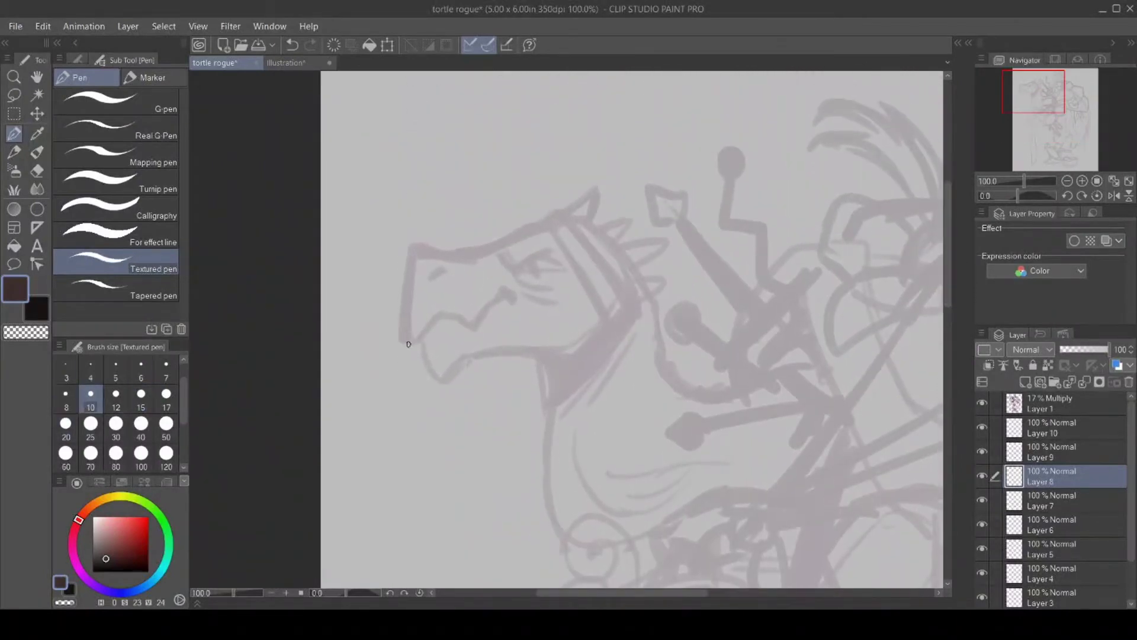
drag(416, 348, 391, 336)
key(ctrl+z)
mouse_move(410, 248)
mouse_down()
mouse_move(393, 342)
mouse_move(410, 361)
mouse_move(429, 333)
mouse_move(420, 344)
mouse_move(435, 382)
mouse_move(448, 369)
mouse_move(436, 383)
mouse_move(446, 388)
mouse_move(488, 357)
mouse_move(571, 362)
mouse_move(637, 293)
mouse_up()
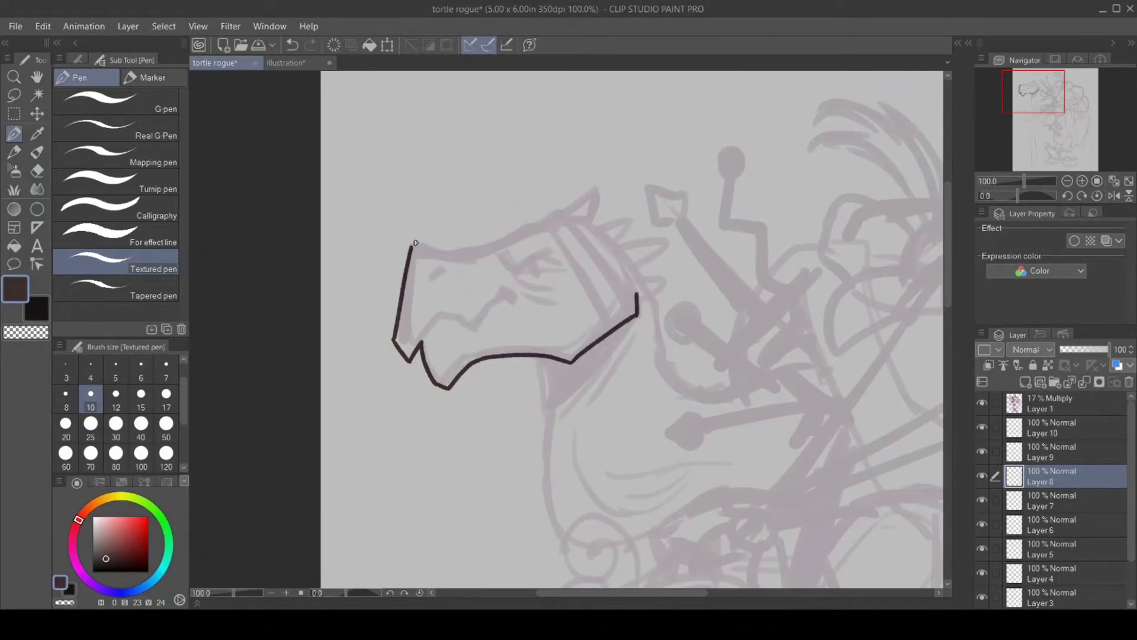
Close the tortle's head outline over the snout and crown on Layer 8 and fill the head with dark brown.
mouse_move(416, 243)
mouse_down()
mouse_move(468, 251)
mouse_move(537, 230)
mouse_move(600, 230)
mouse_move(634, 279)
mouse_move(634, 300)
mouse_up()
click(14, 245)
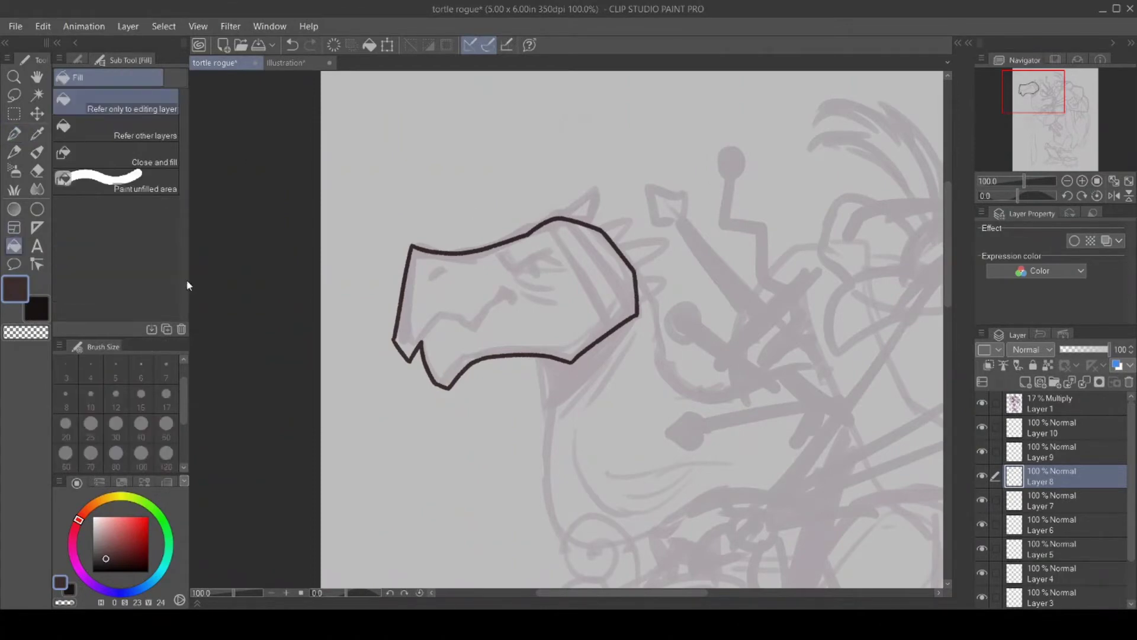
click(449, 347)
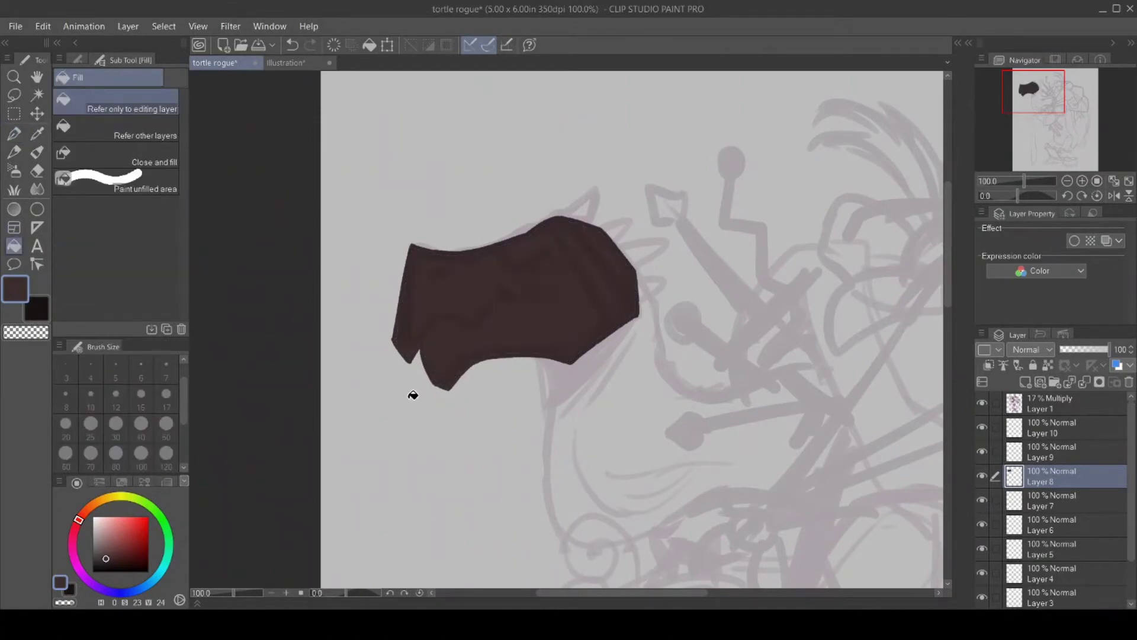
Sample orange from the turtle's face in the reference photo as secondary colour and adjust it to H 19, S 75, V 52 back in the tortle document.
click(25, 313)
click(36, 134)
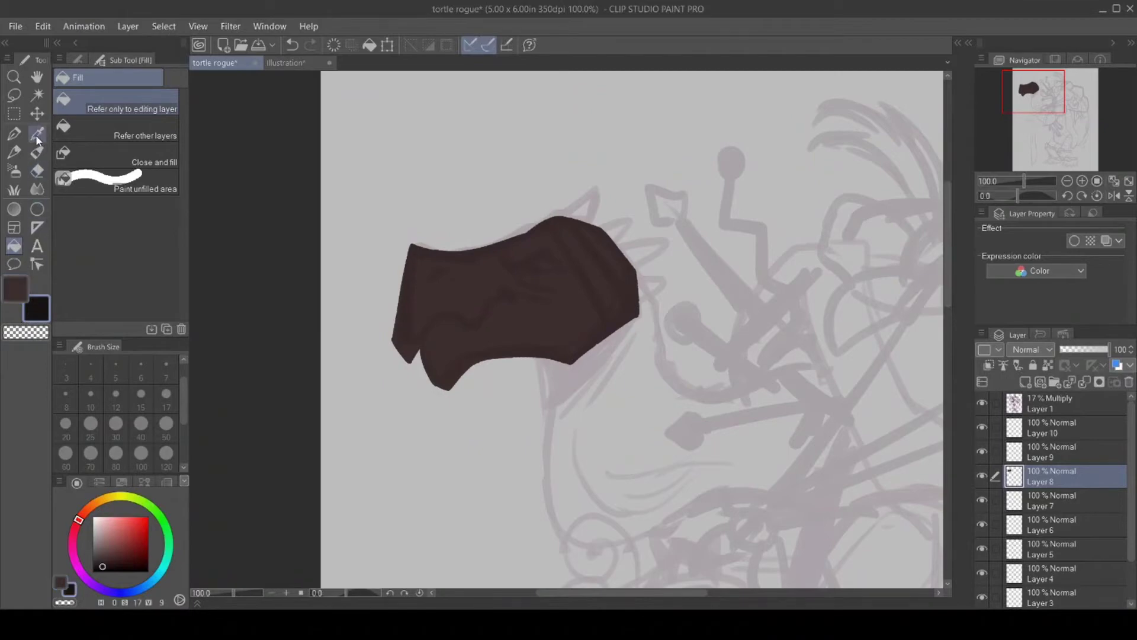
click(282, 62)
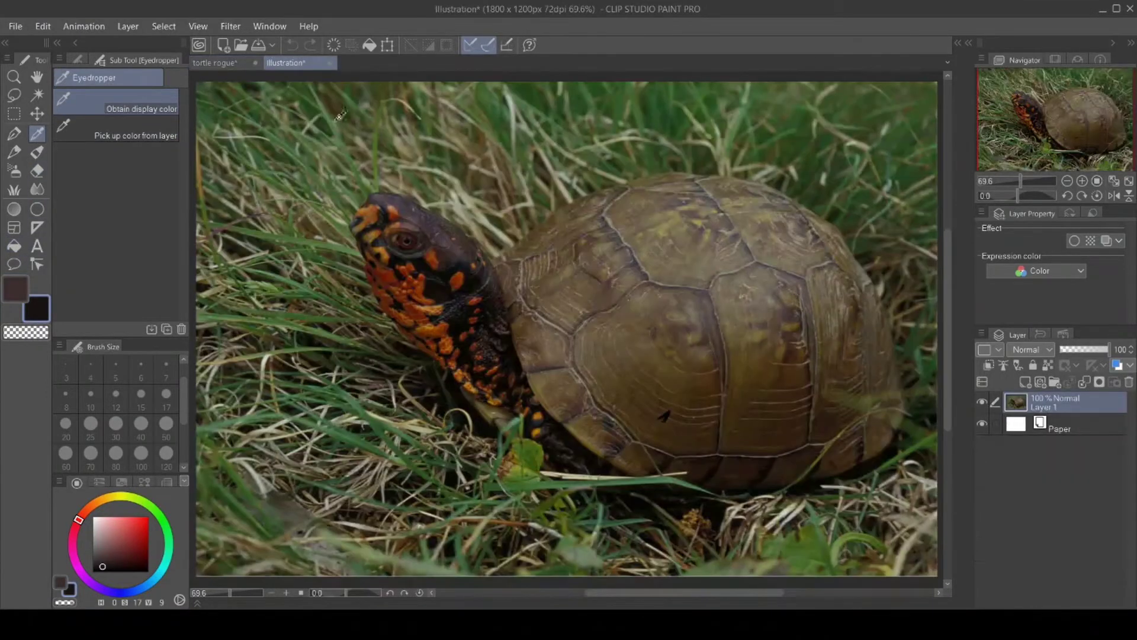
click(421, 283)
click(218, 62)
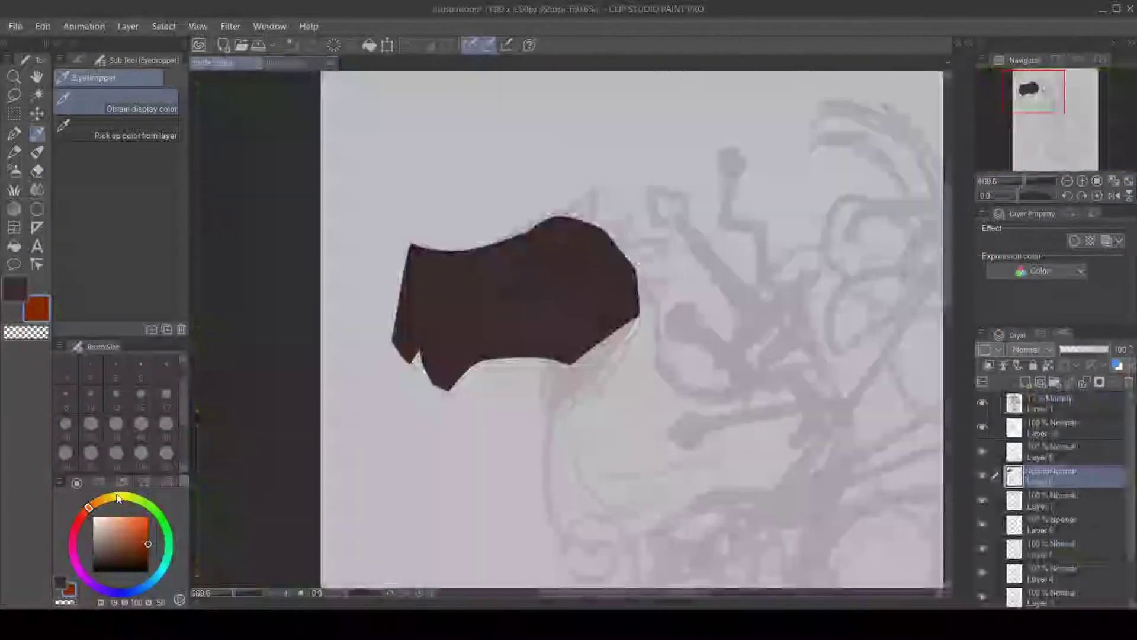
click(135, 542)
On Layer 7, outline four spikes behind the tortle's head in orange with the size 10 Textured pen and fill them.
click(14, 134)
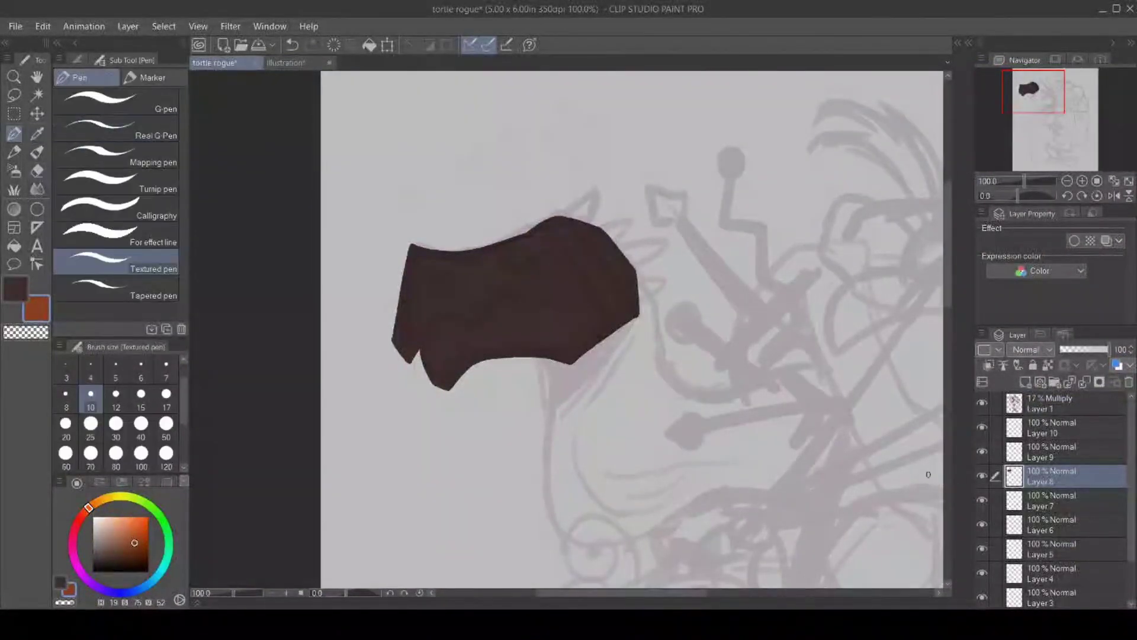
click(1045, 502)
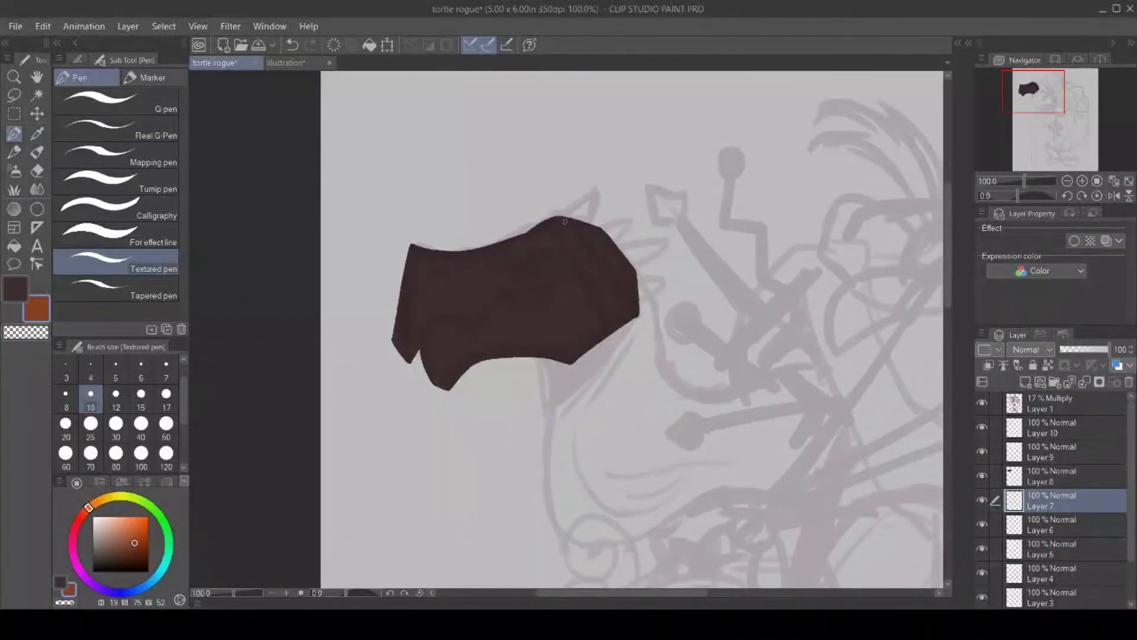
mouse_move(567, 221)
mouse_down()
mouse_move(607, 188)
mouse_move(595, 225)
mouse_move(632, 226)
mouse_move(616, 246)
mouse_move(660, 248)
mouse_move(631, 272)
mouse_move(665, 289)
mouse_move(639, 298)
mouse_up()
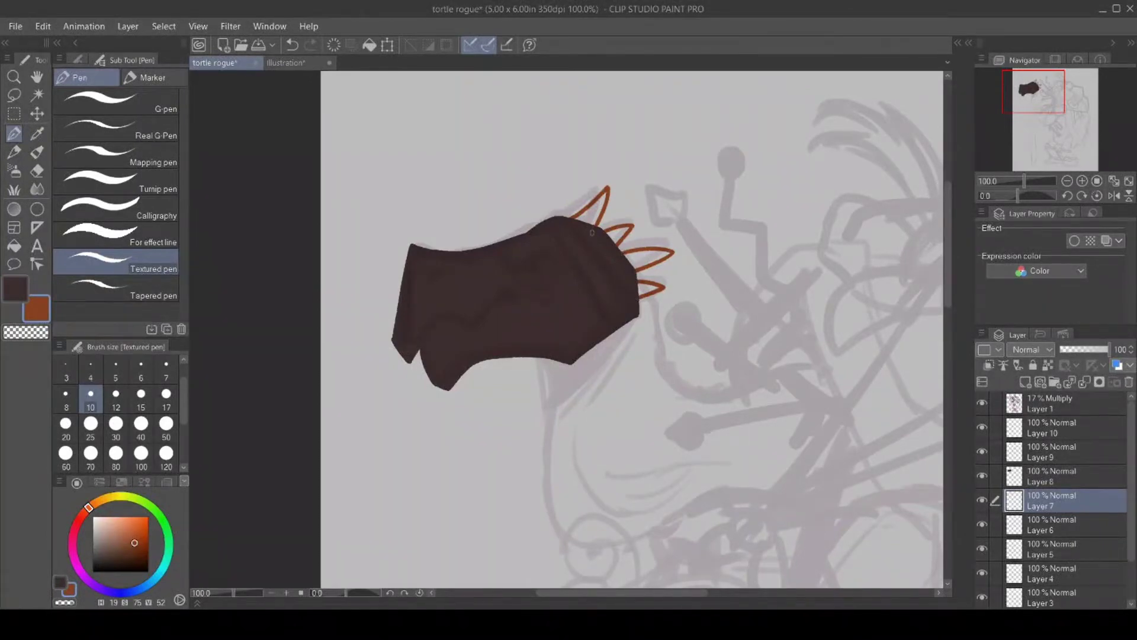
click(14, 245)
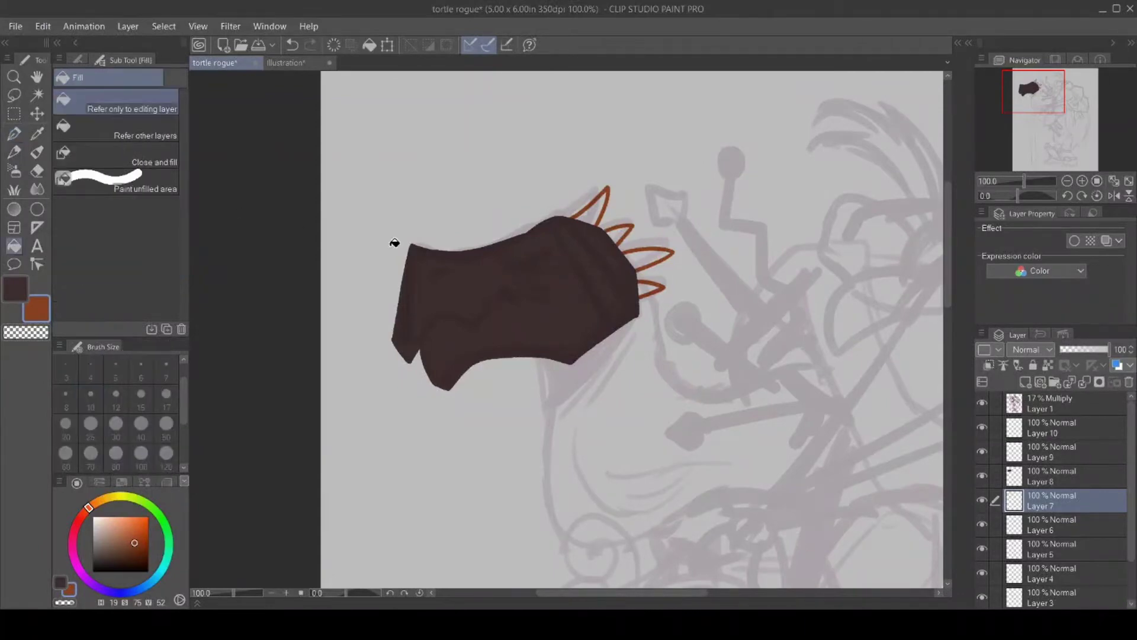
click(595, 213)
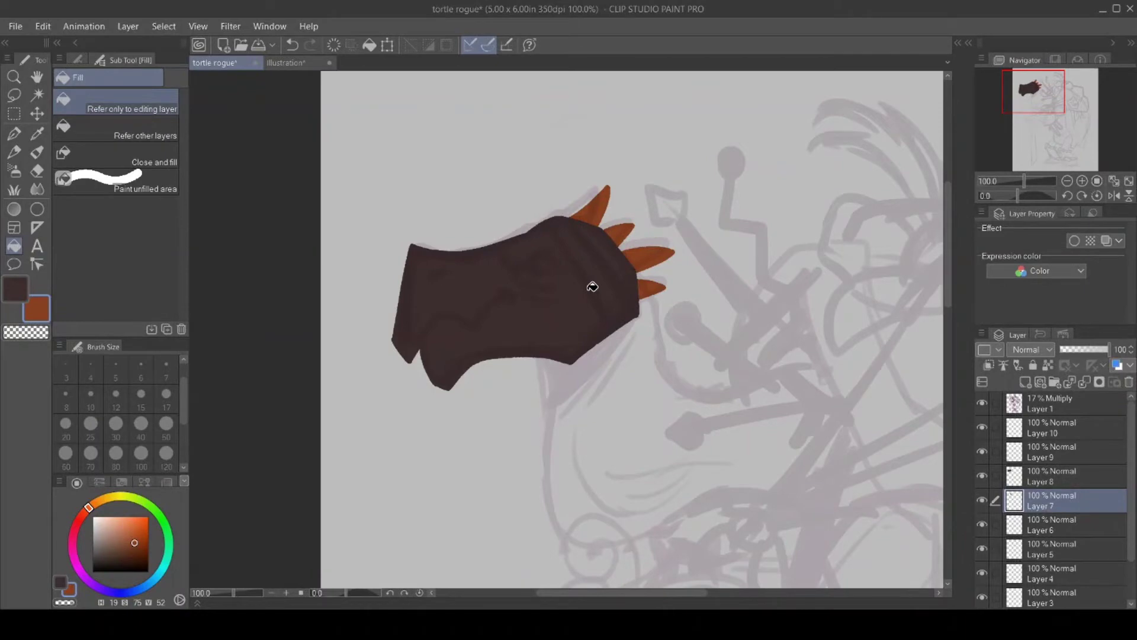
On Layer 6, ink the tortle's front and back neck contours in a darker brown, H 0, S 25, V 20, with the Textured pen.
click(17, 291)
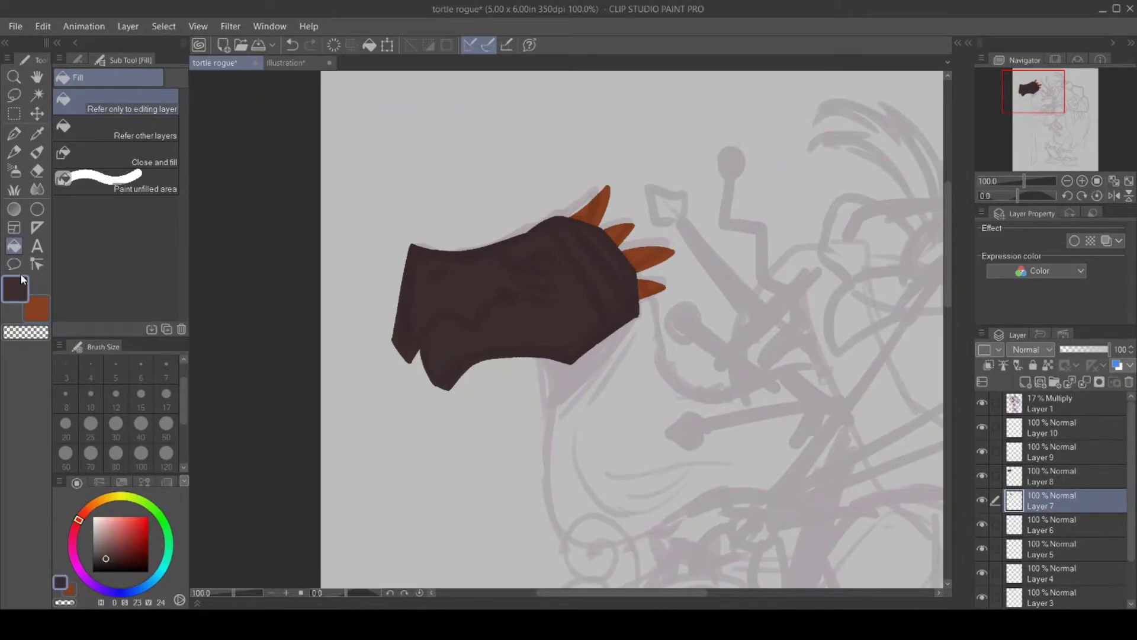
alt+click(446, 392)
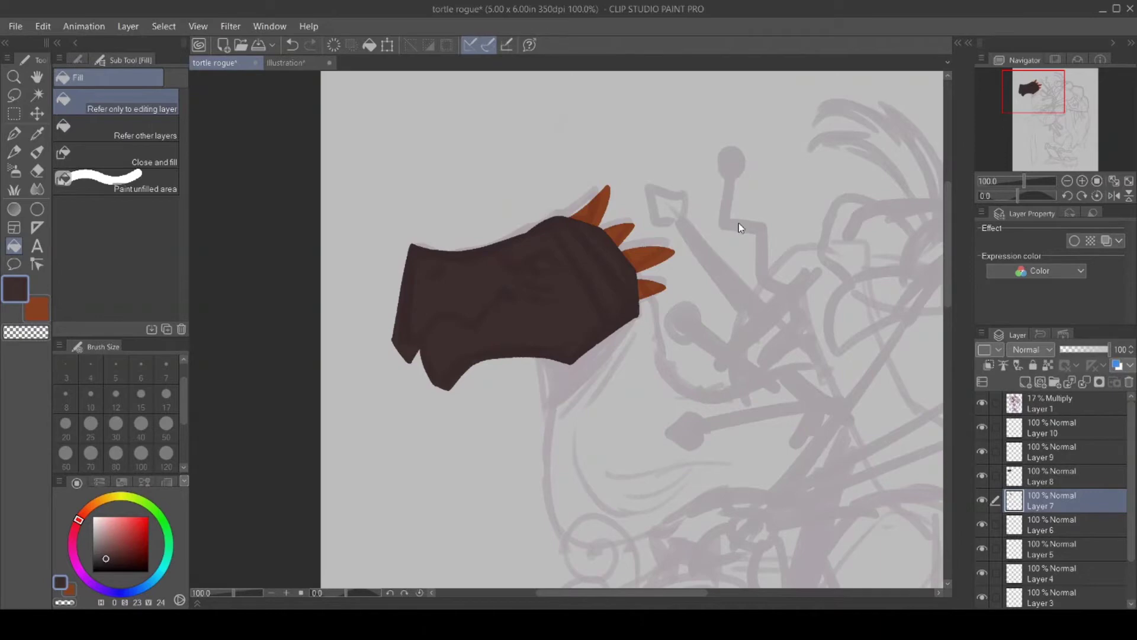
click(1046, 524)
click(14, 134)
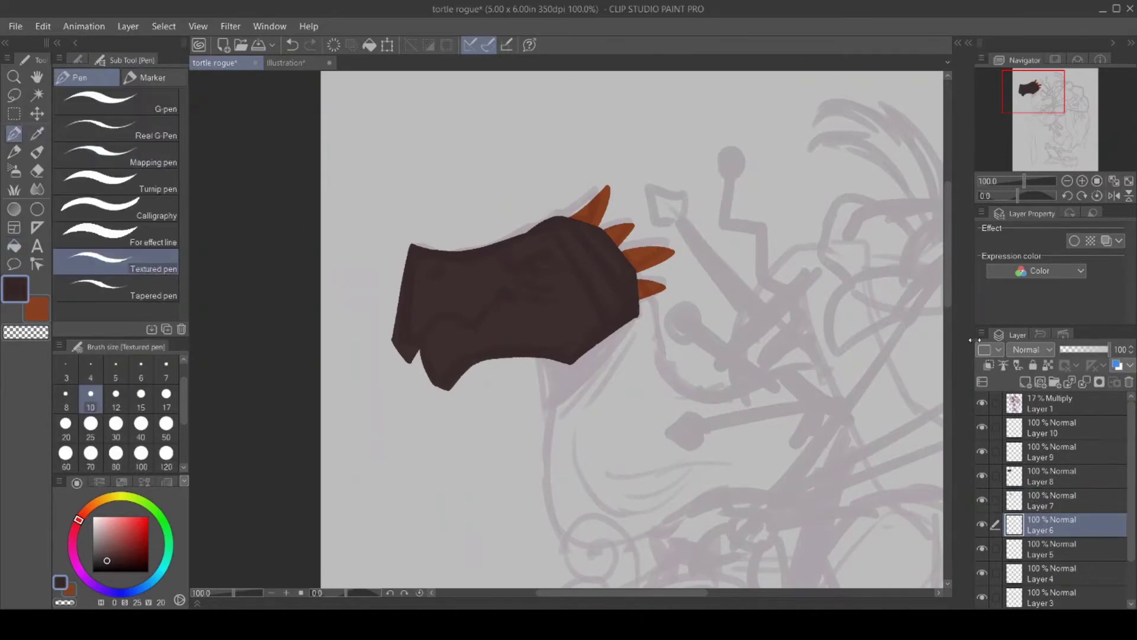
drag(945, 294, 942, 324)
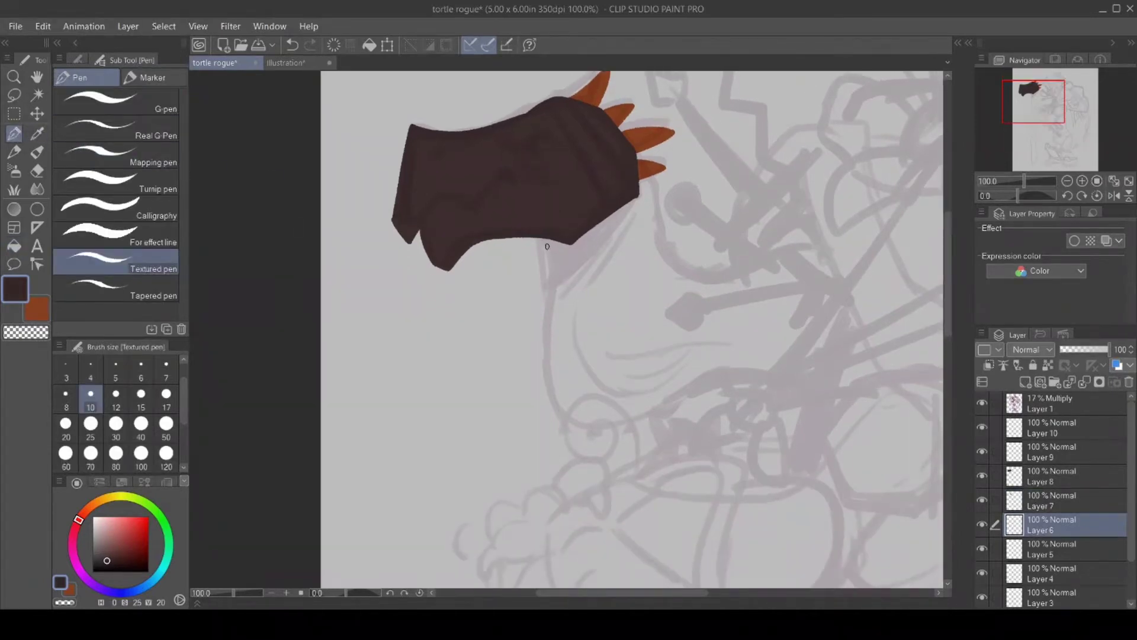
mouse_move(539, 237)
mouse_down()
mouse_move(552, 282)
mouse_move(548, 362)
mouse_move(581, 430)
mouse_move(640, 421)
mouse_move(625, 433)
mouse_move(738, 370)
mouse_move(800, 383)
mouse_up()
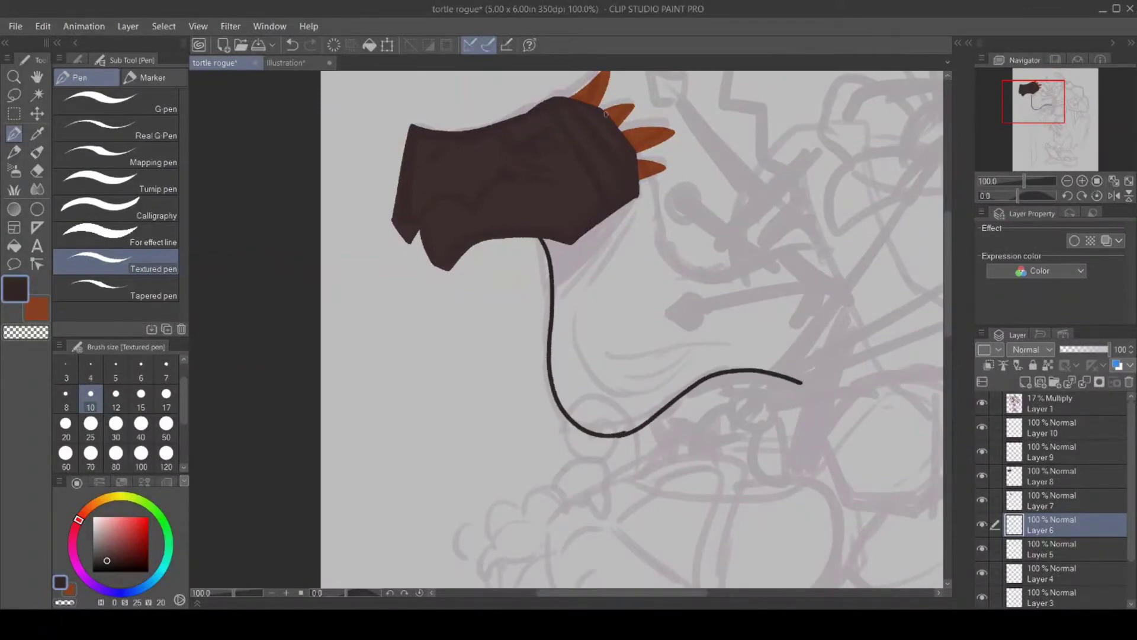
mouse_move(643, 153)
mouse_down()
mouse_move(660, 243)
mouse_move(704, 273)
mouse_move(819, 253)
mouse_move(858, 272)
mouse_up()
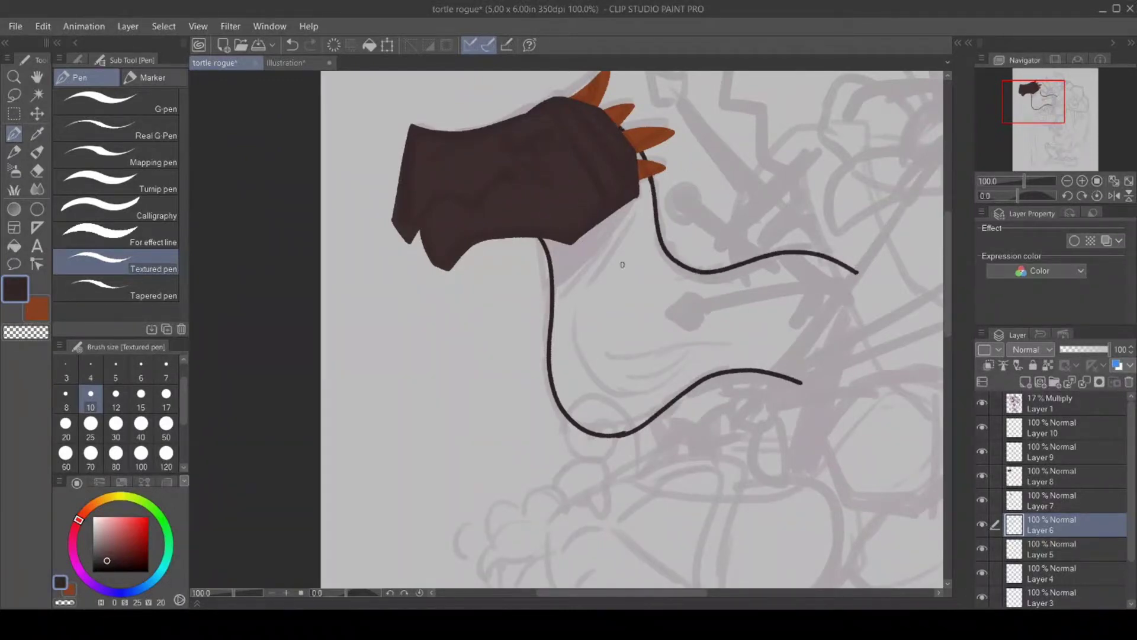
Close the neck outline with a rounded end over the shoulder area and fill the neck with the darker brown.
drag(662, 593, 722, 593)
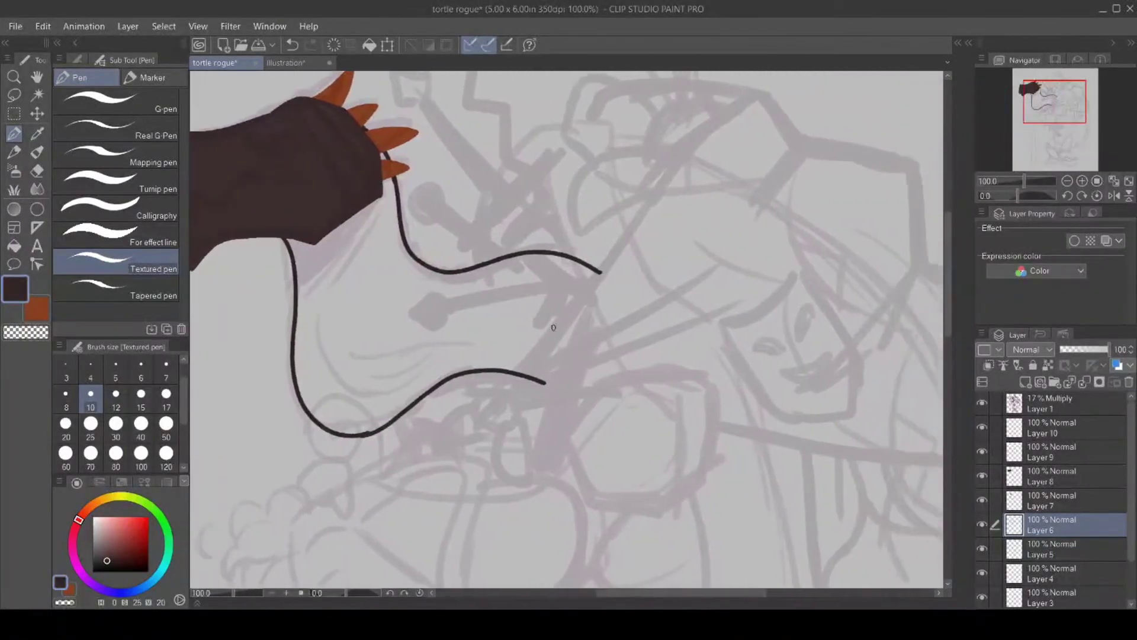
mouse_move(543, 382)
mouse_down()
mouse_move(620, 365)
mouse_move(631, 296)
mouse_move(600, 270)
mouse_up()
click(14, 245)
click(376, 343)
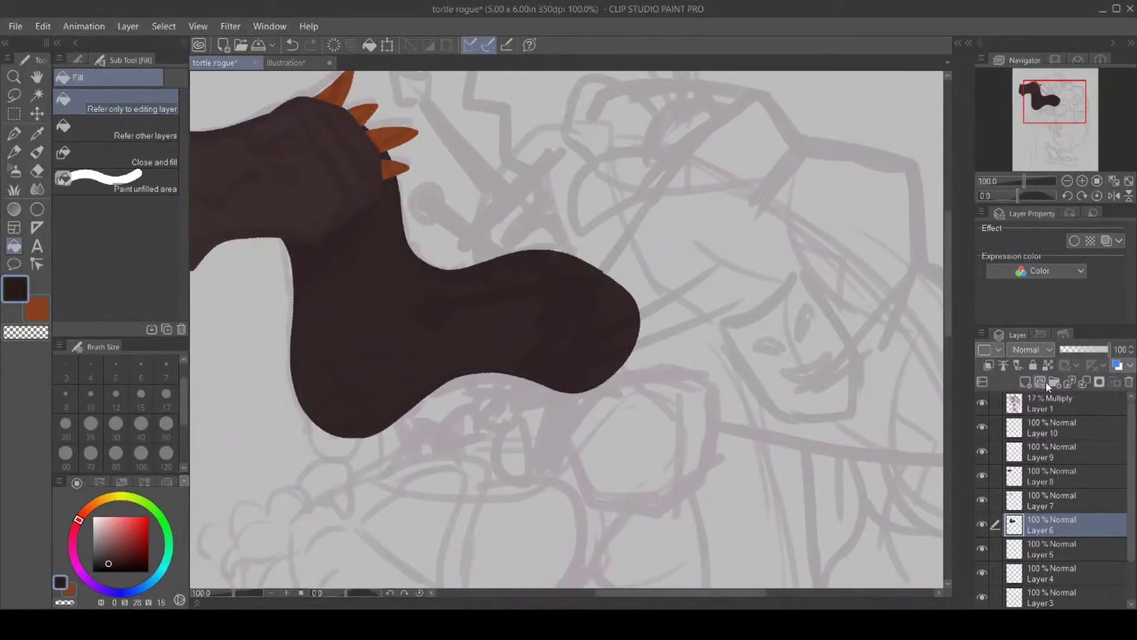
Lock Layer 6's transparent pixels, hide the sketch, and outline and fill a shadow beneath the jaw in H 0, S 28, V 15 brown.
click(1048, 365)
click(982, 402)
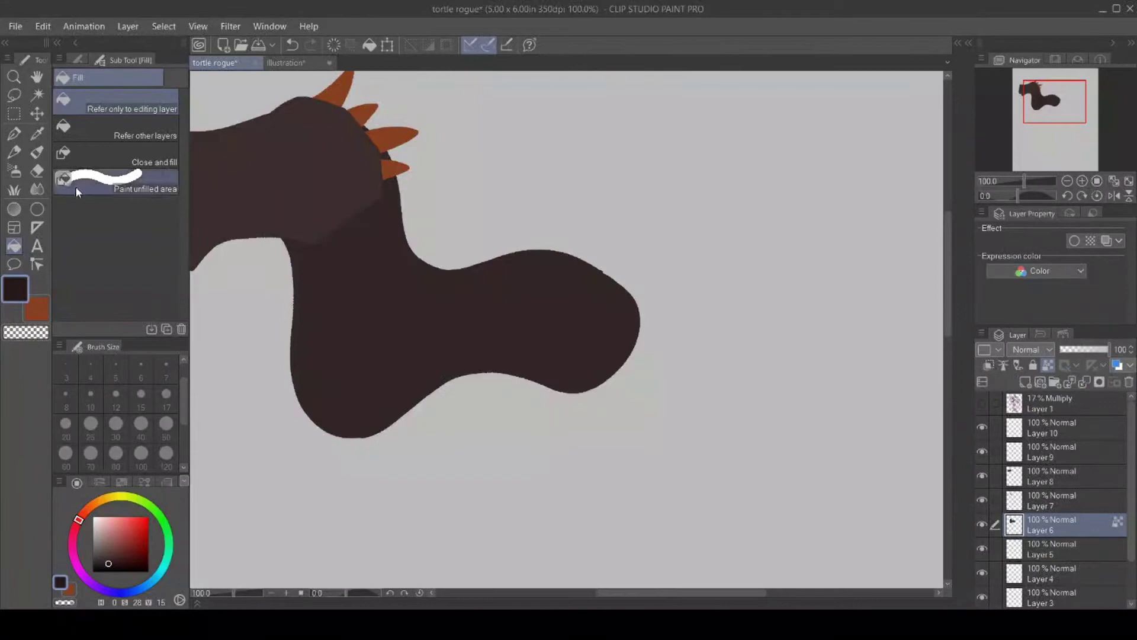
click(15, 133)
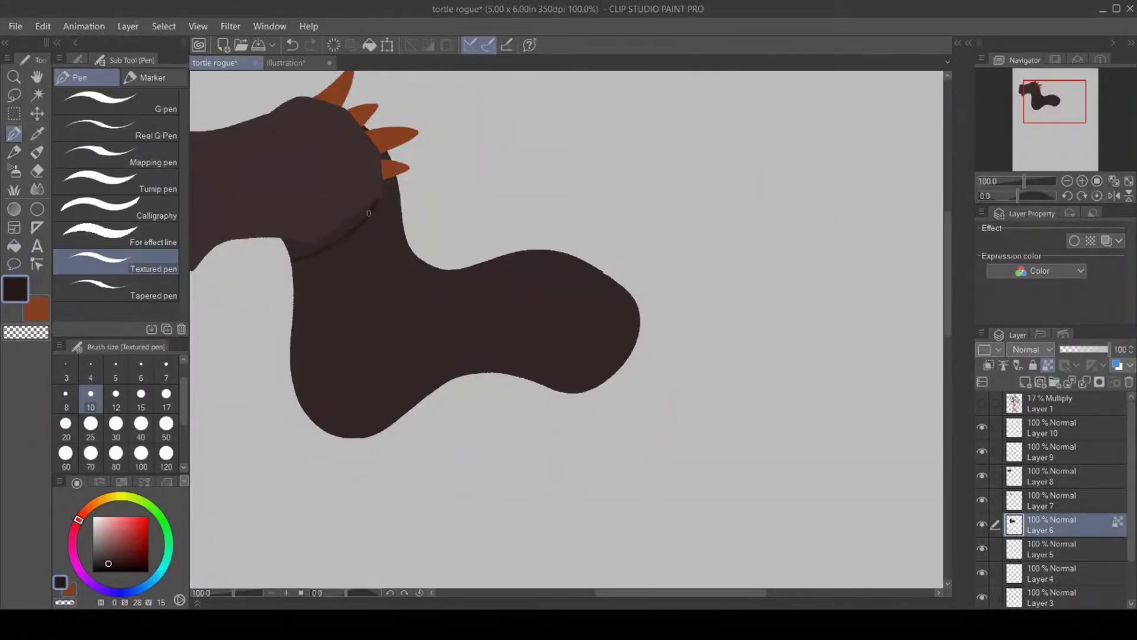
click(14, 246)
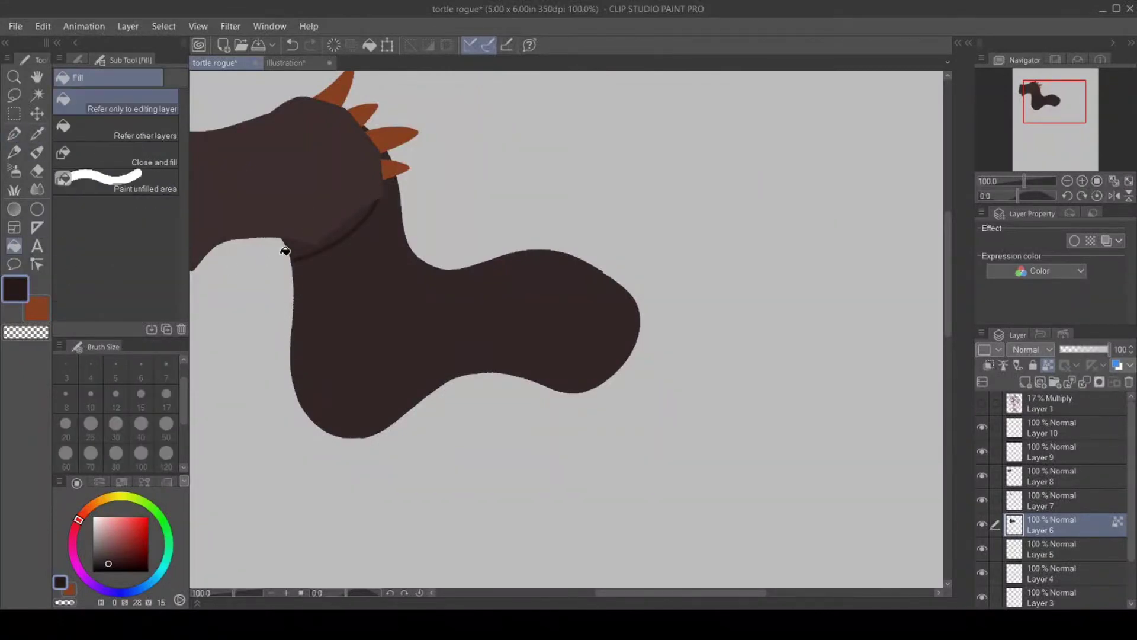
click(14, 134)
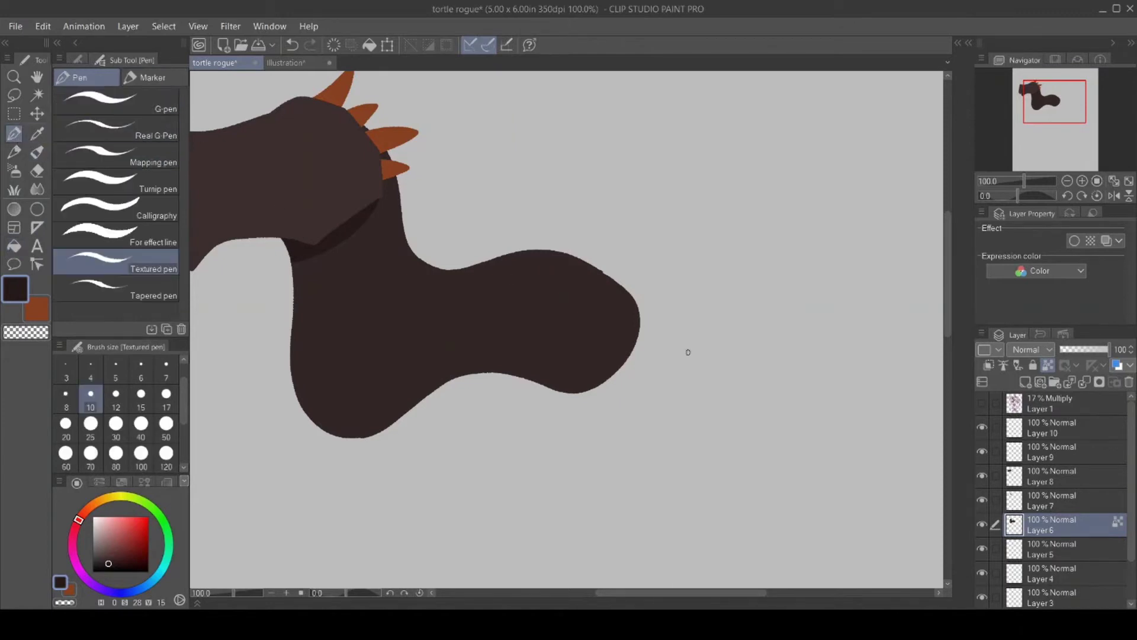
Show the sketch layer and draw dark skin folds beneath the jaw and along the front and base of the neck.
click(982, 402)
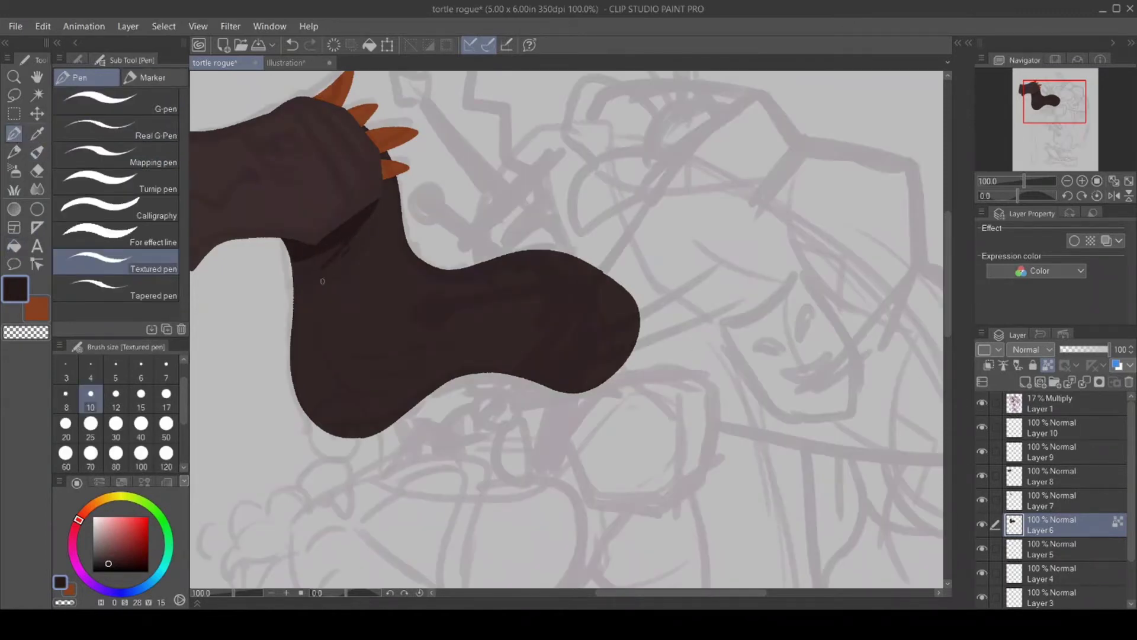
drag(322, 281, 339, 260)
mouse_move(359, 392)
mouse_down()
mouse_move(396, 389)
mouse_move(348, 360)
mouse_up()
Lock Layer 8's transparent pixels and draw the tortle's zigzag mouth line, nostril and eye creases in very dark brown.
drag(639, 593, 613, 593)
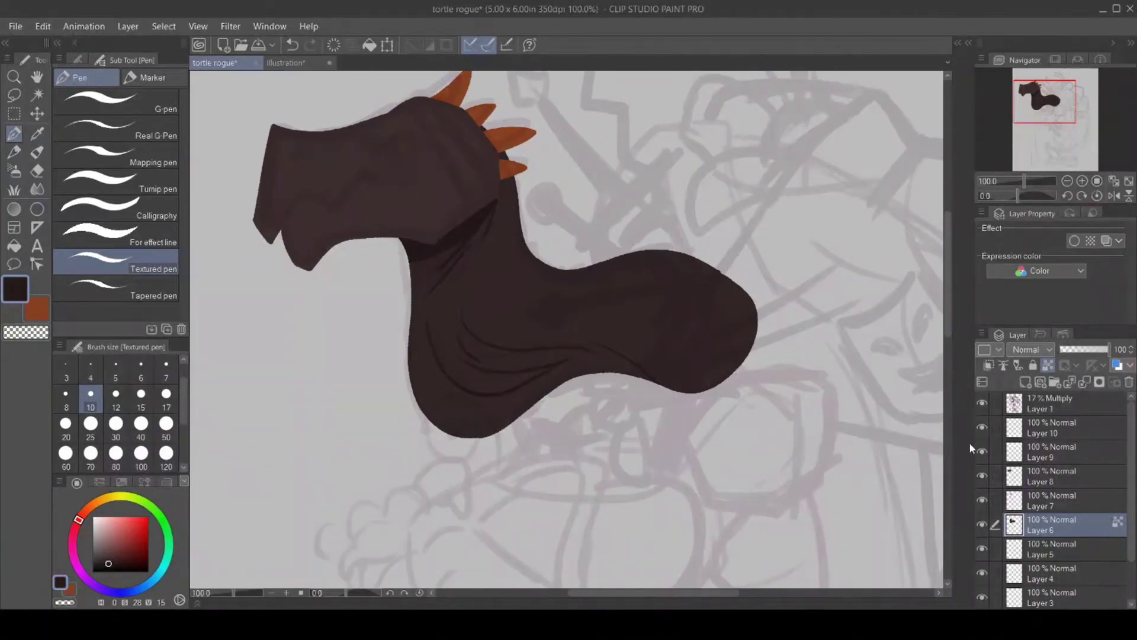
click(1057, 482)
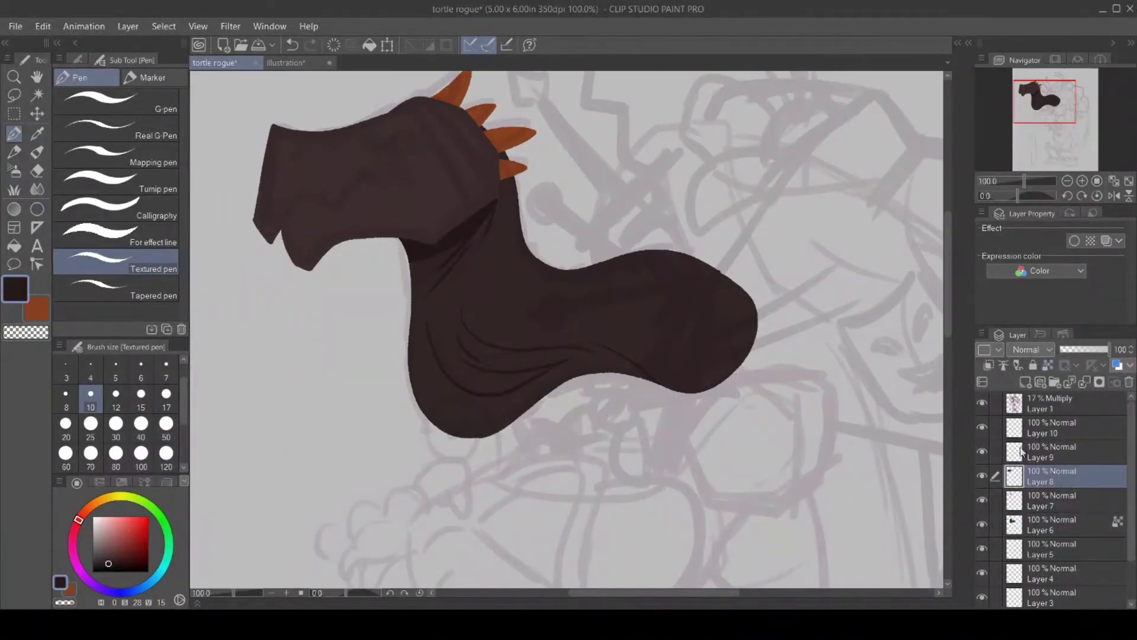
click(1050, 364)
mouse_move(286, 219)
mouse_down()
mouse_move(304, 195)
mouse_move(348, 183)
mouse_up()
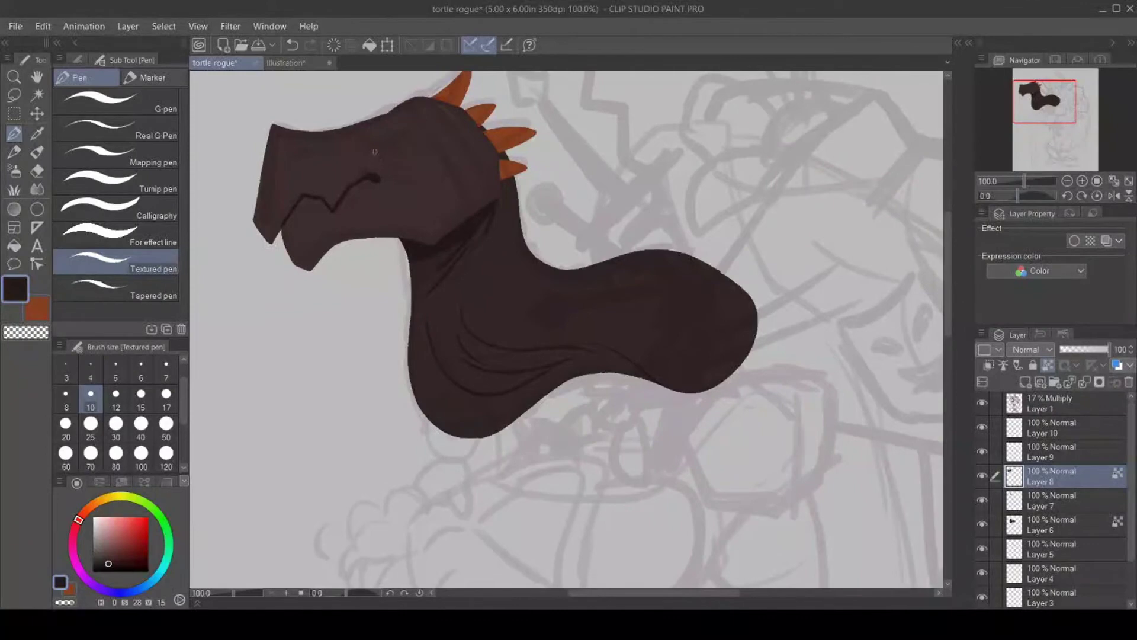
drag(374, 153, 391, 167)
Hide the sketch, consult the turtle photo, and shift the secondary colour to a redder orange, H 14, S 76, V 62.
drag(679, 592, 656, 592)
drag(946, 321, 947, 296)
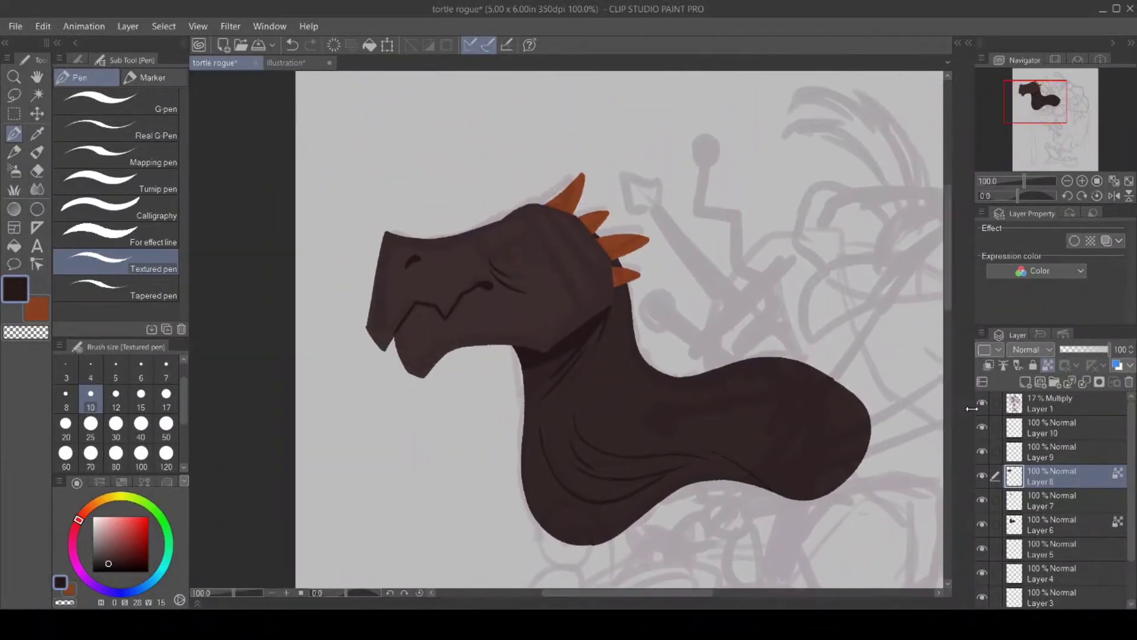
click(982, 403)
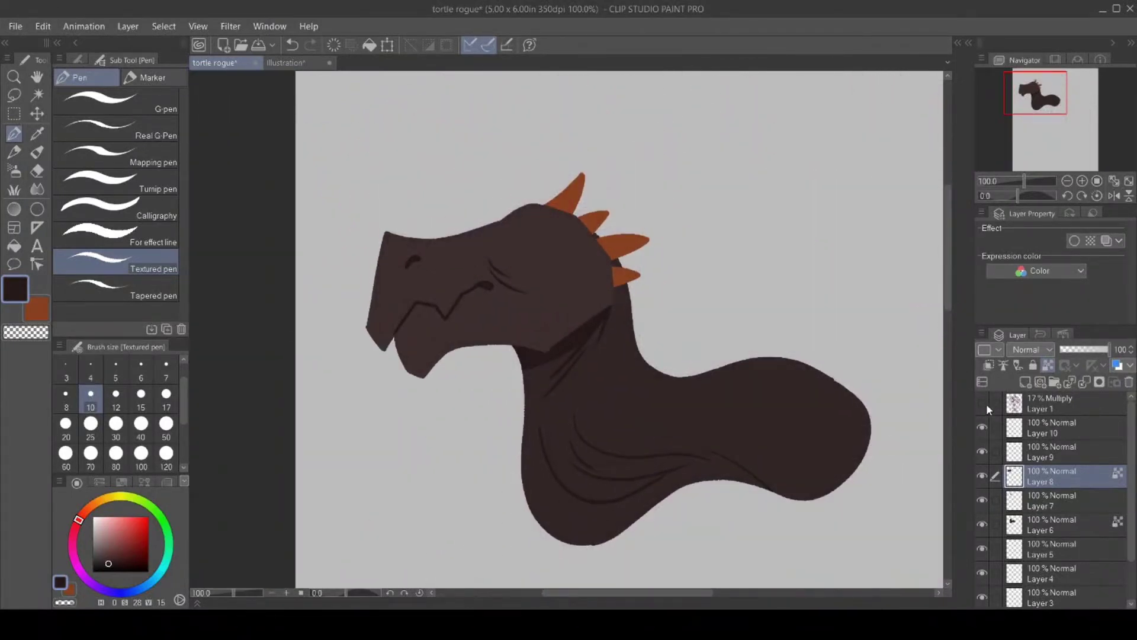
click(286, 63)
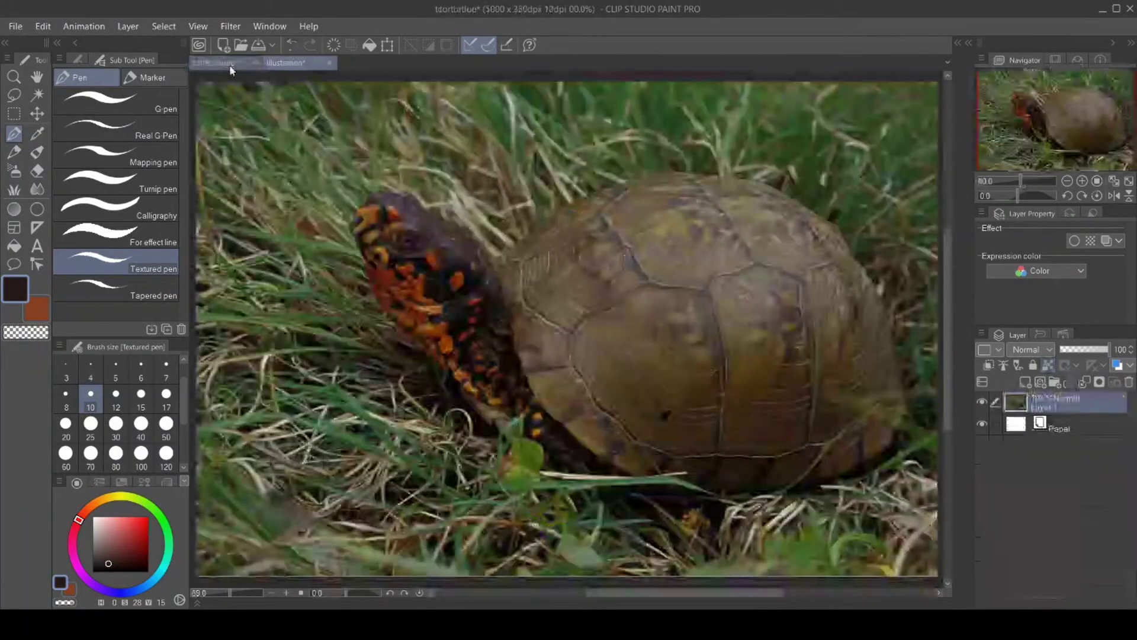
click(204, 63)
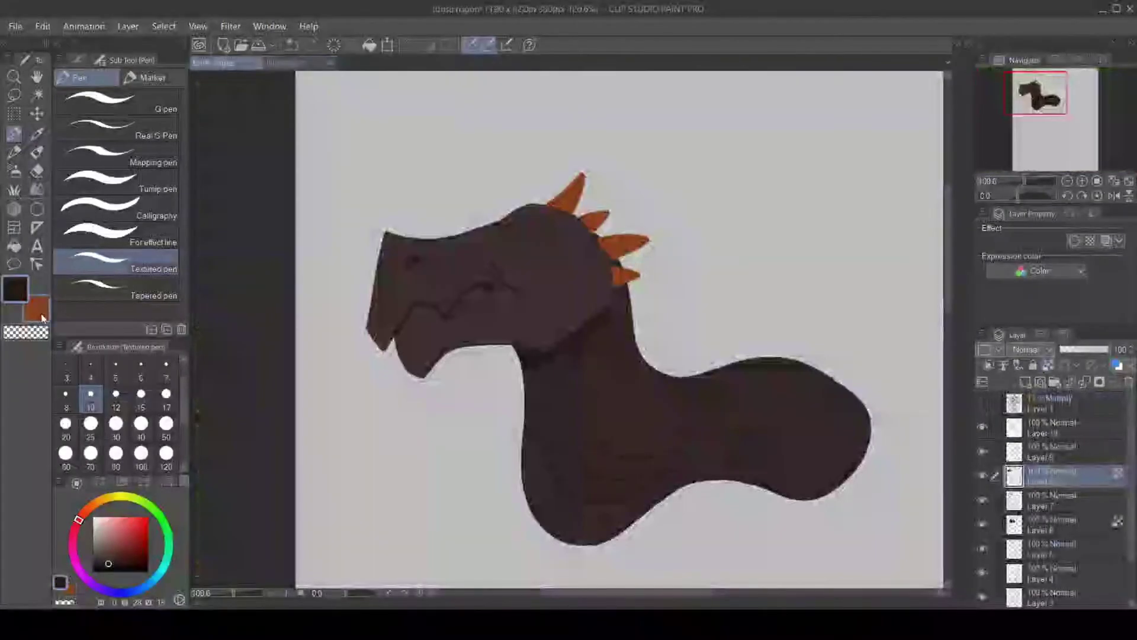
click(87, 511)
click(135, 537)
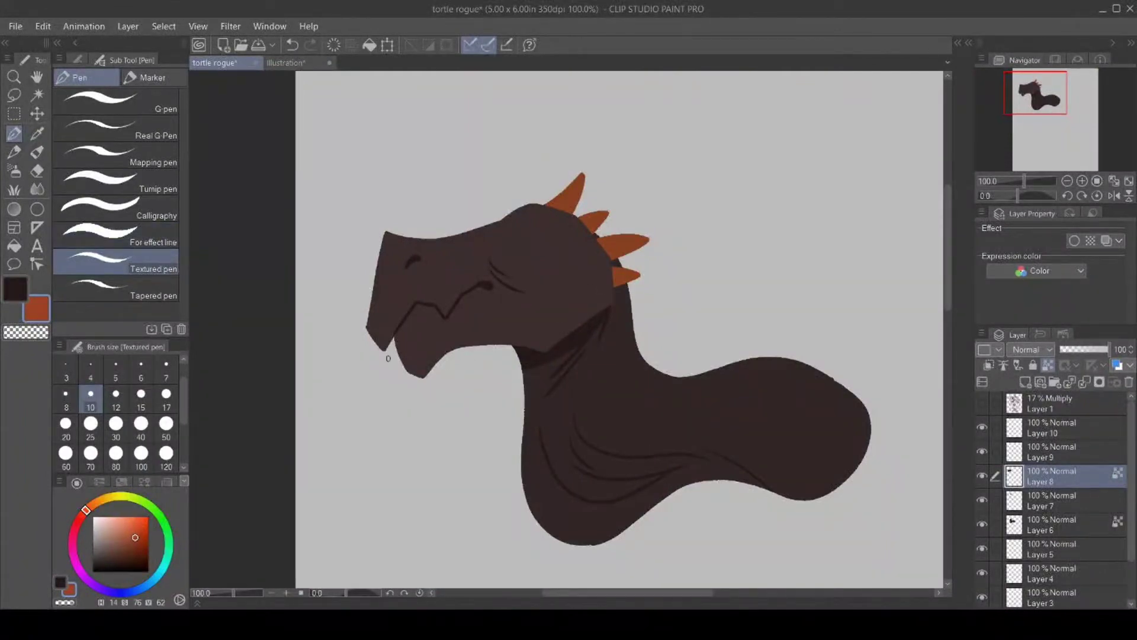
Outline rounded spots along the tortle's lower jaw on Layer 8 in red-orange and fill them.
mouse_move(422, 348)
mouse_down()
mouse_move(412, 358)
mouse_move(439, 358)
mouse_move(456, 339)
mouse_move(469, 342)
mouse_move(436, 334)
mouse_move(491, 315)
mouse_move(475, 340)
mouse_move(524, 319)
mouse_move(536, 349)
mouse_move(548, 329)
mouse_move(576, 337)
mouse_up()
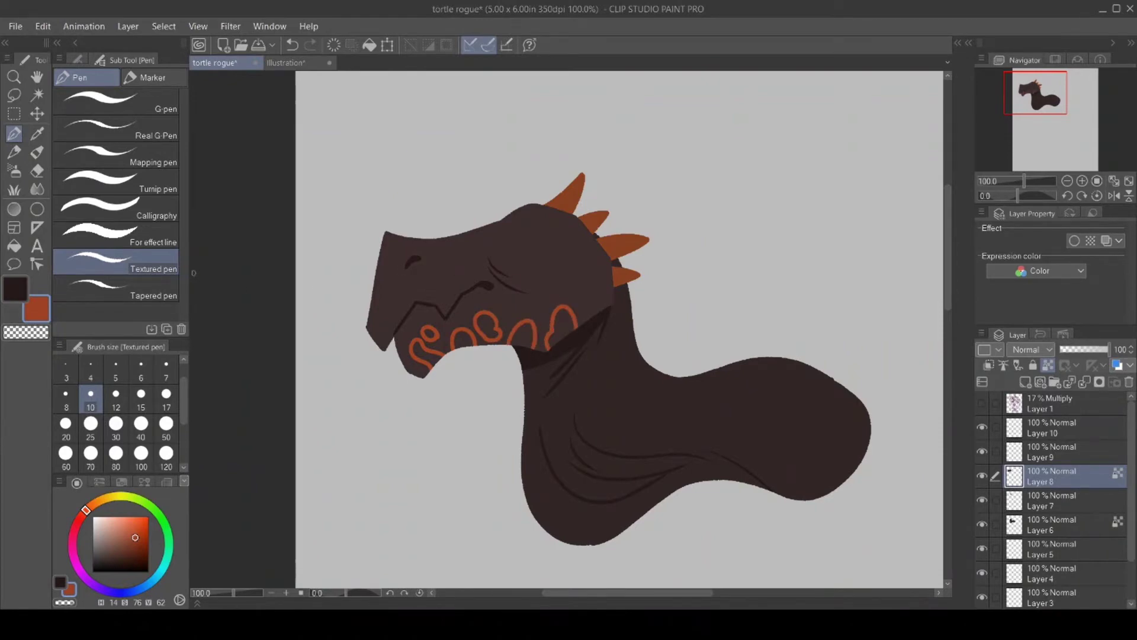
click(19, 244)
mouse_move(417, 345)
mouse_down()
mouse_move(424, 325)
mouse_move(469, 330)
mouse_move(502, 316)
mouse_move(529, 335)
mouse_move(567, 325)
mouse_up()
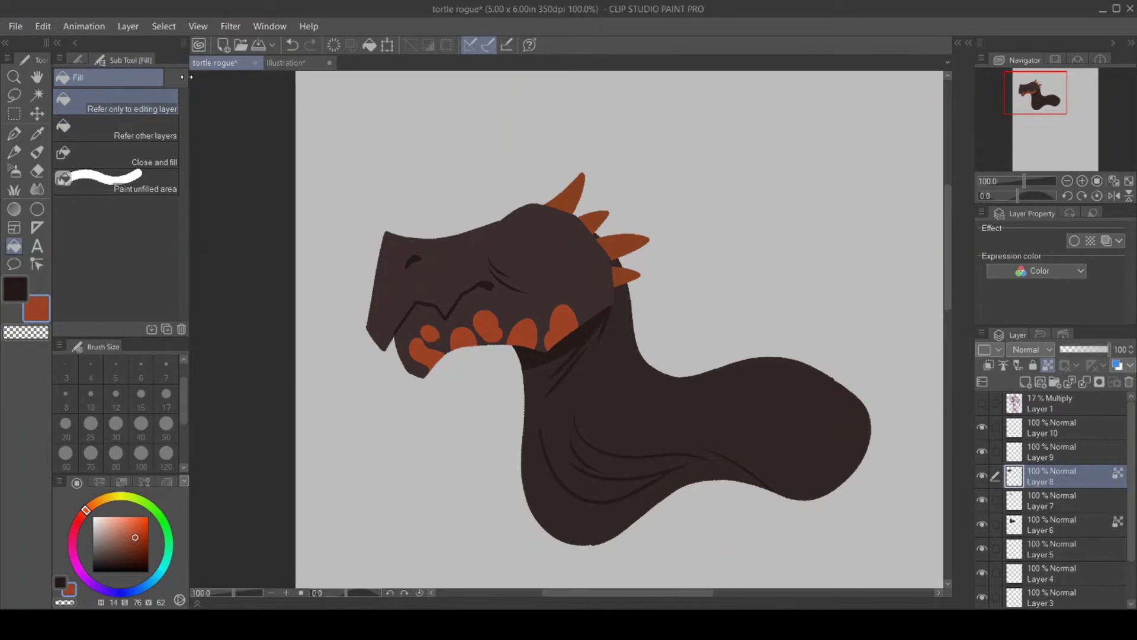
Paint smaller red-orange spots around the larger ones on the chin and jaw with the Textured pen, and check the turtle reference photo.
click(14, 134)
drag(408, 362, 403, 341)
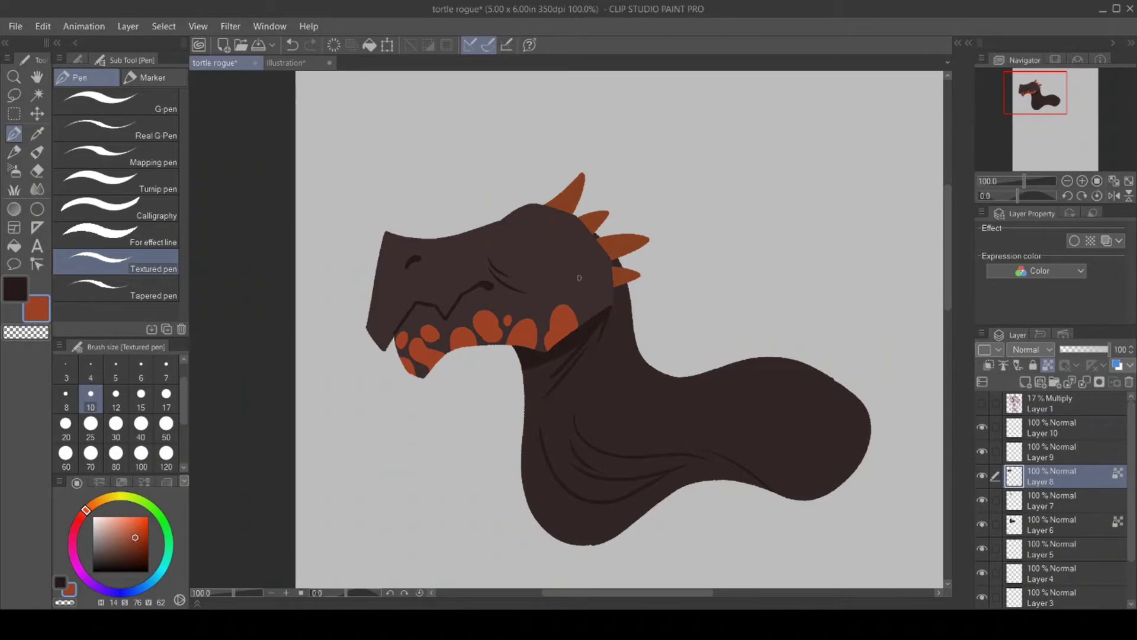
drag(602, 312, 589, 320)
click(275, 63)
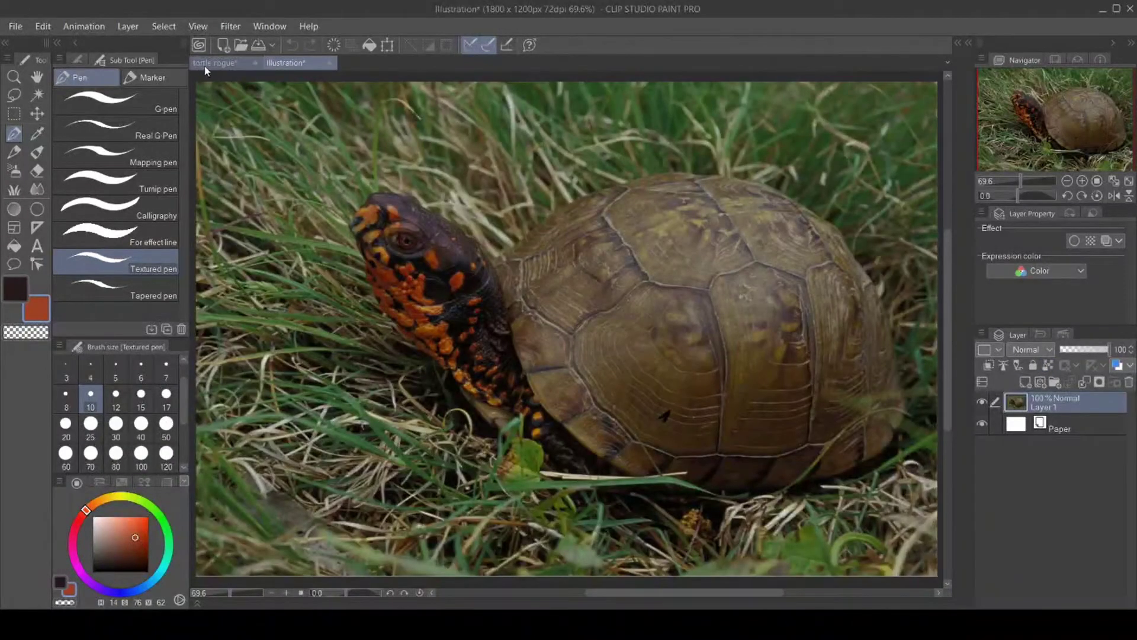
Return to the tortle drawing, outline red-orange spots on the snout tip and above the mouth line, and fill them.
click(215, 62)
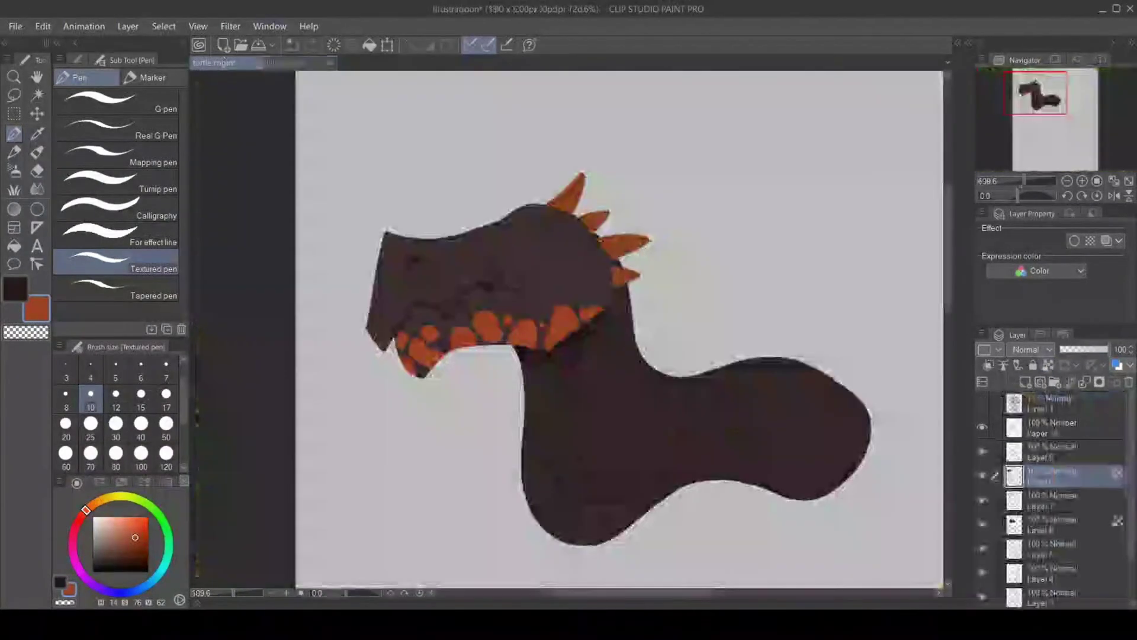
drag(380, 323, 382, 350)
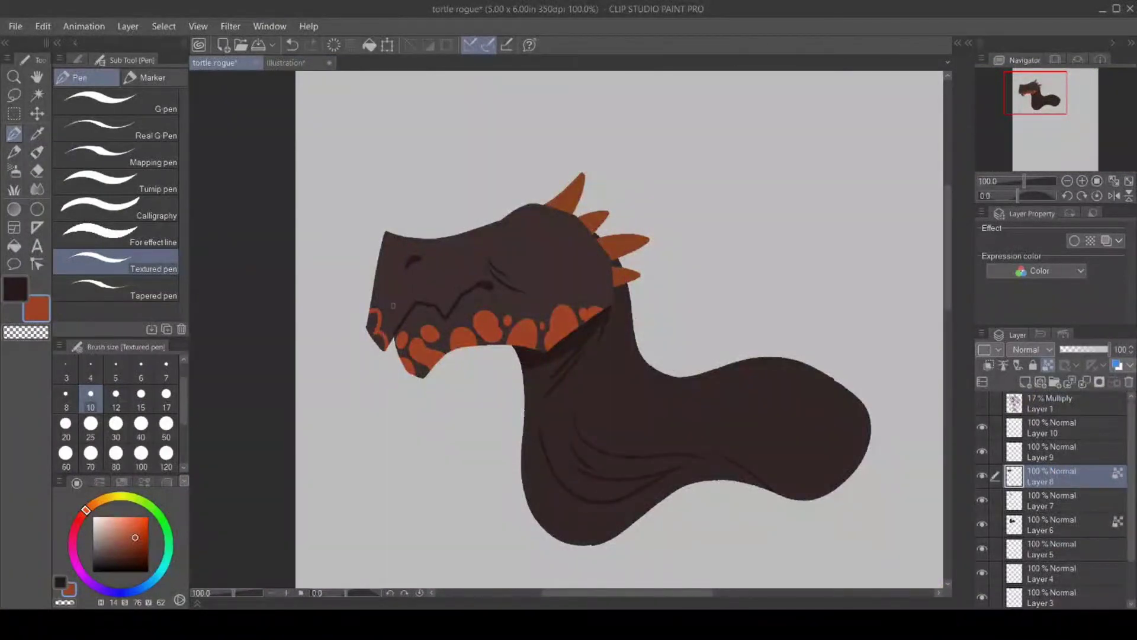
mouse_move(393, 305)
mouse_down()
mouse_move(385, 315)
mouse_move(393, 304)
mouse_up()
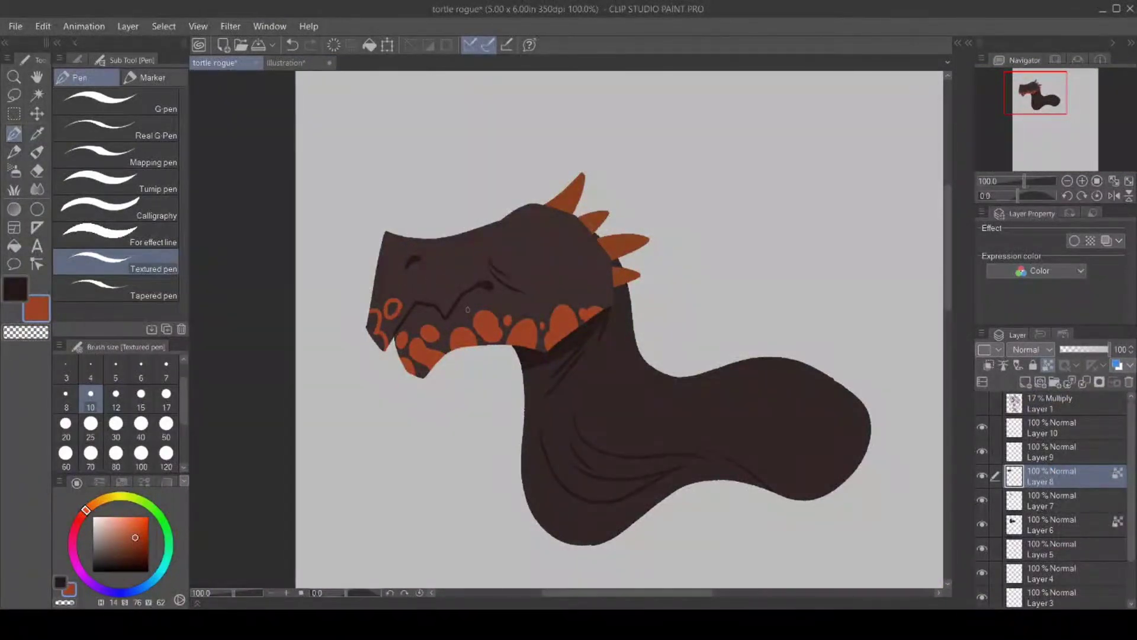
drag(468, 309, 467, 304)
click(14, 246)
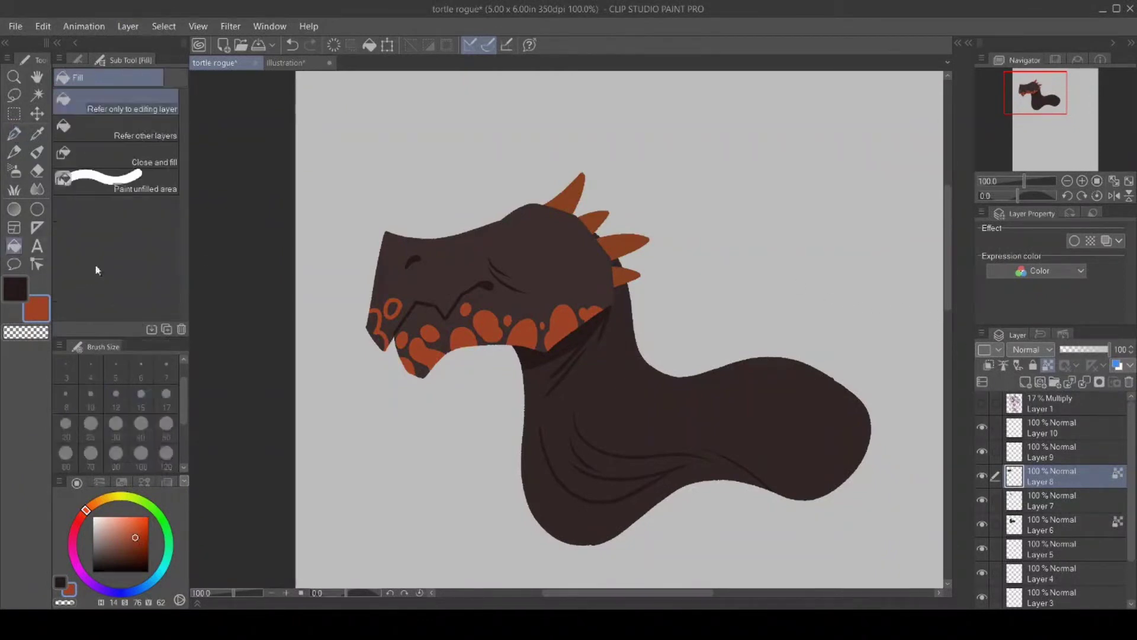
click(376, 320)
click(393, 308)
Show the sketch again and paint a cluster of three red-orange spots on the brow above the eye creases, filling the largest.
click(982, 404)
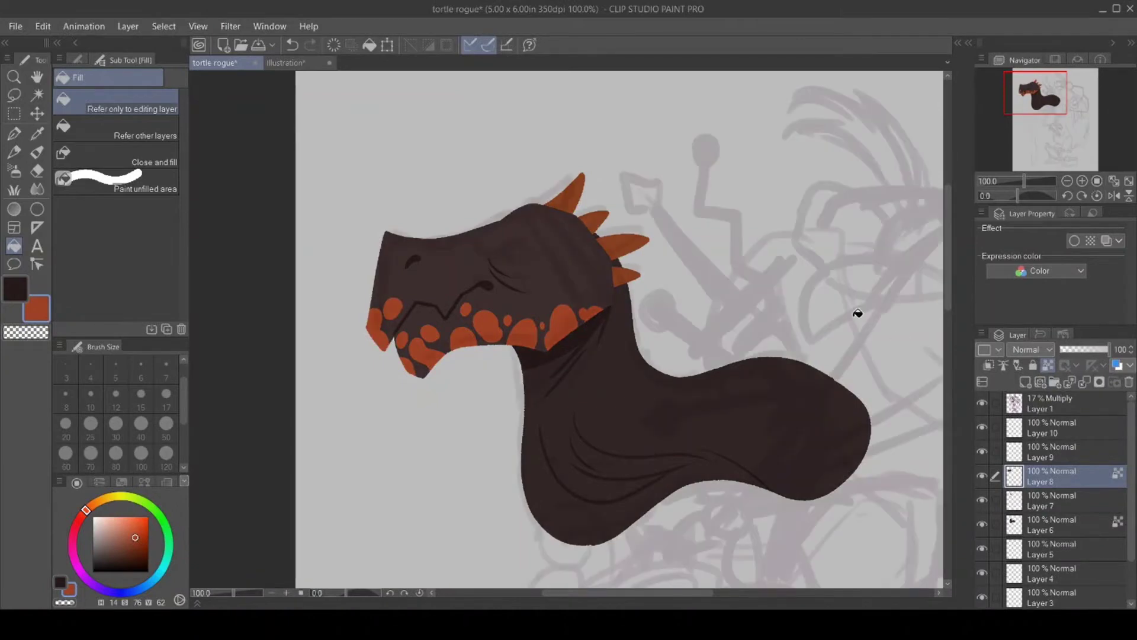
key(p)
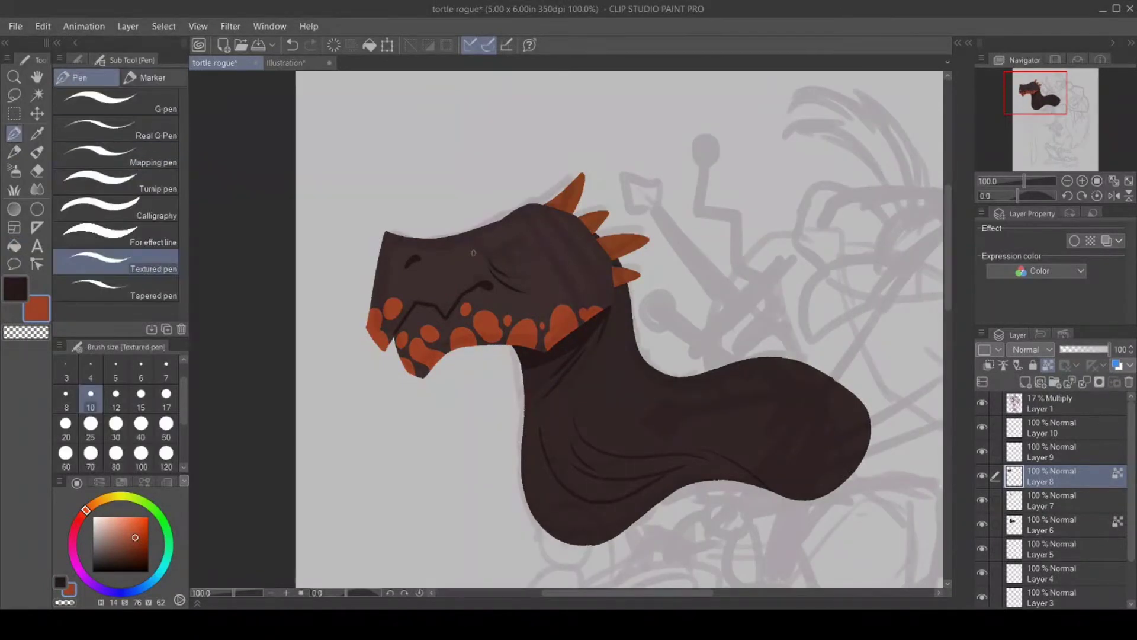
mouse_move(474, 246)
mouse_down()
mouse_move(486, 256)
mouse_move(474, 240)
mouse_move(504, 238)
mouse_up()
click(14, 246)
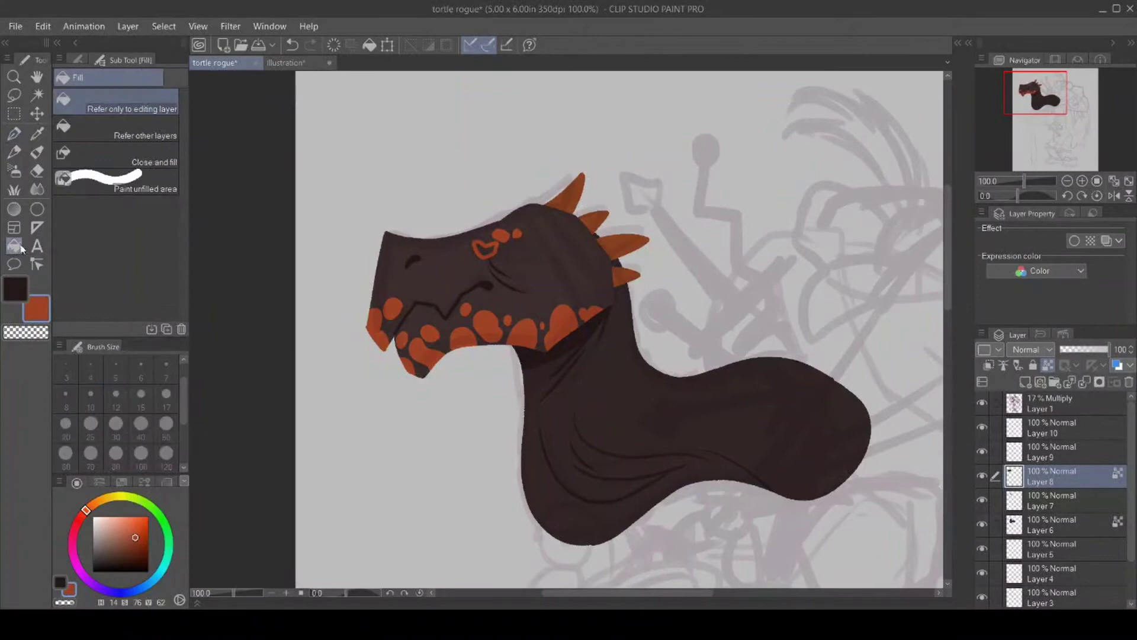
click(494, 247)
Select the red-orange spots on the front of the jaw, the chin and the snout tip with Auto select.
click(37, 95)
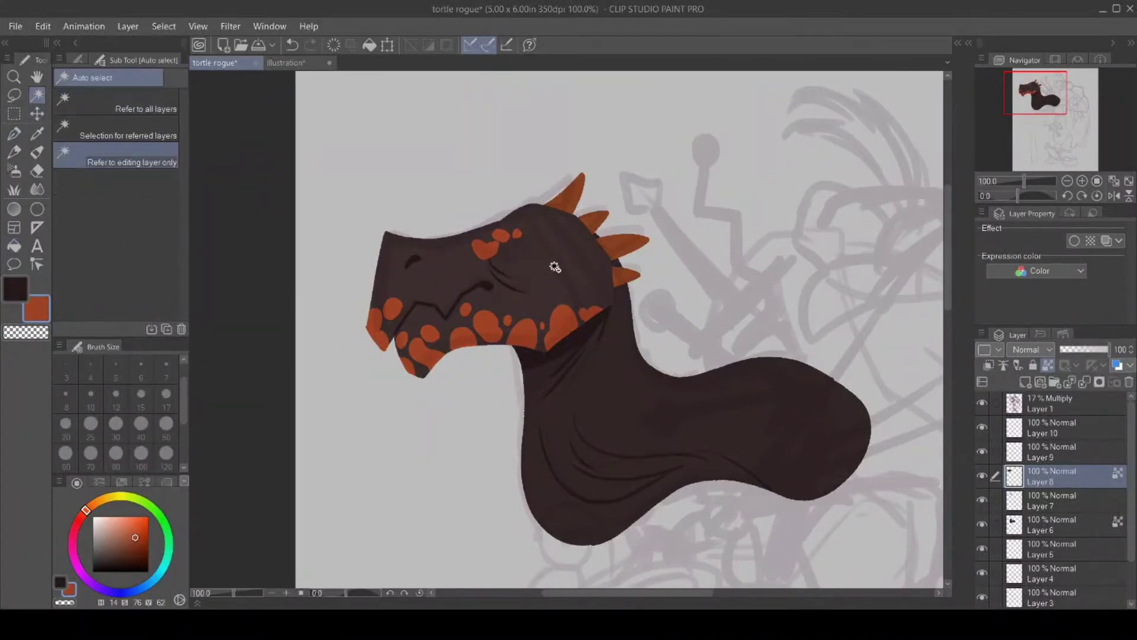
click(487, 325)
shift+click(464, 339)
shift+click(430, 333)
shift+click(421, 350)
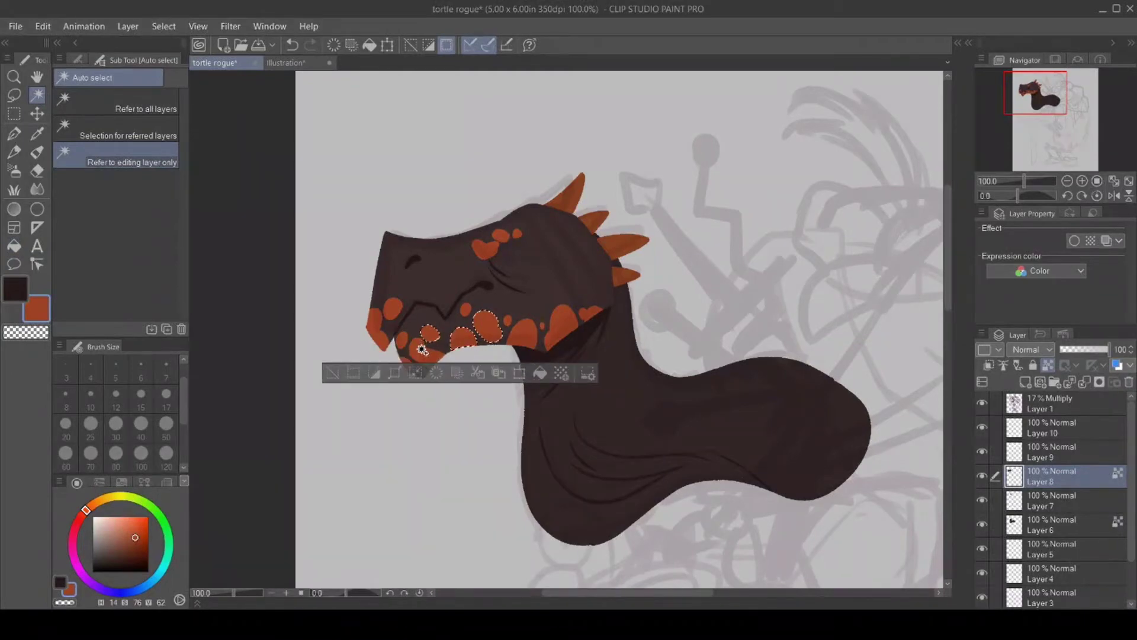
shift+click(422, 363)
shift+click(402, 340)
shift+click(377, 326)
shift+click(394, 306)
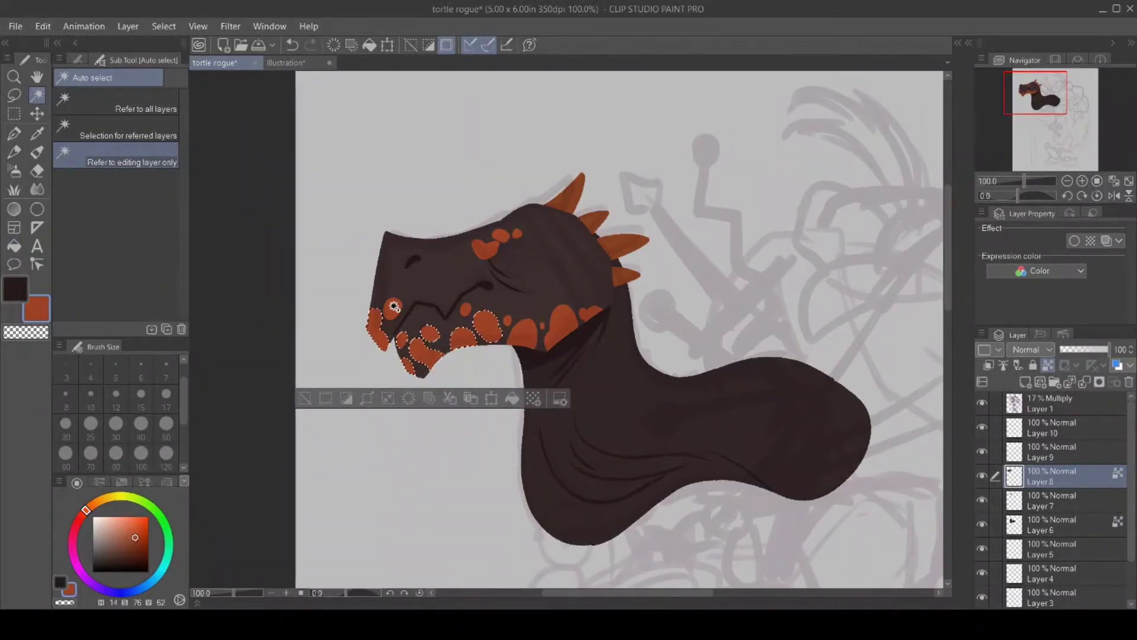
Add the brow spots and the remaining spots along the rear of the jaw to the selection.
shift+click(486, 246)
shift+click(501, 235)
shift+click(517, 233)
shift+click(522, 330)
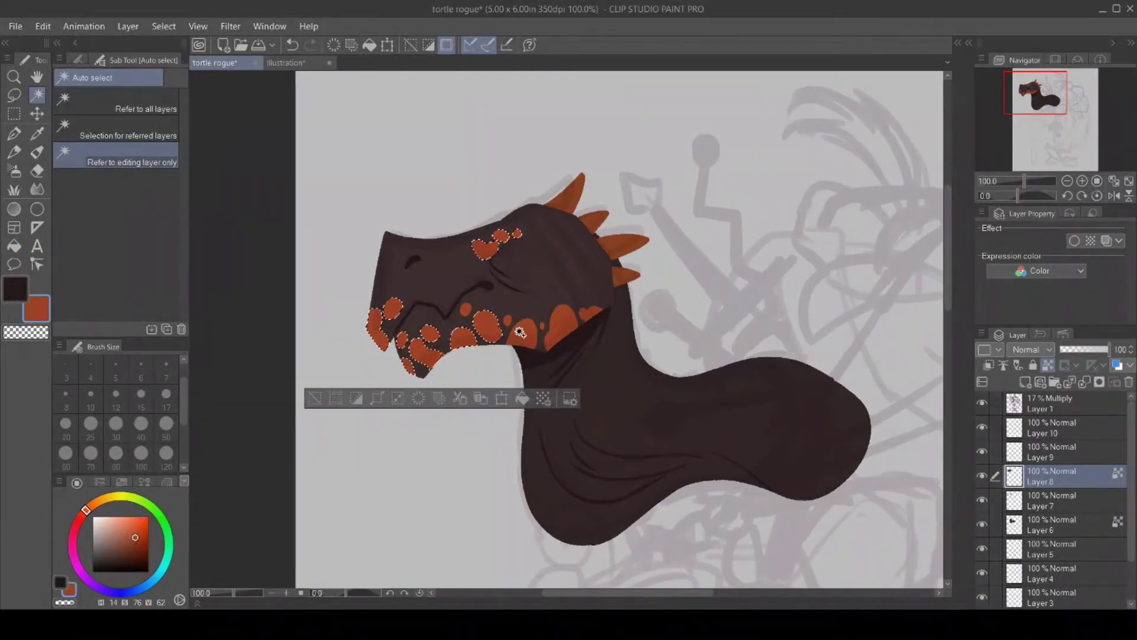
shift+click(542, 326)
shift+click(507, 321)
shift+click(550, 340)
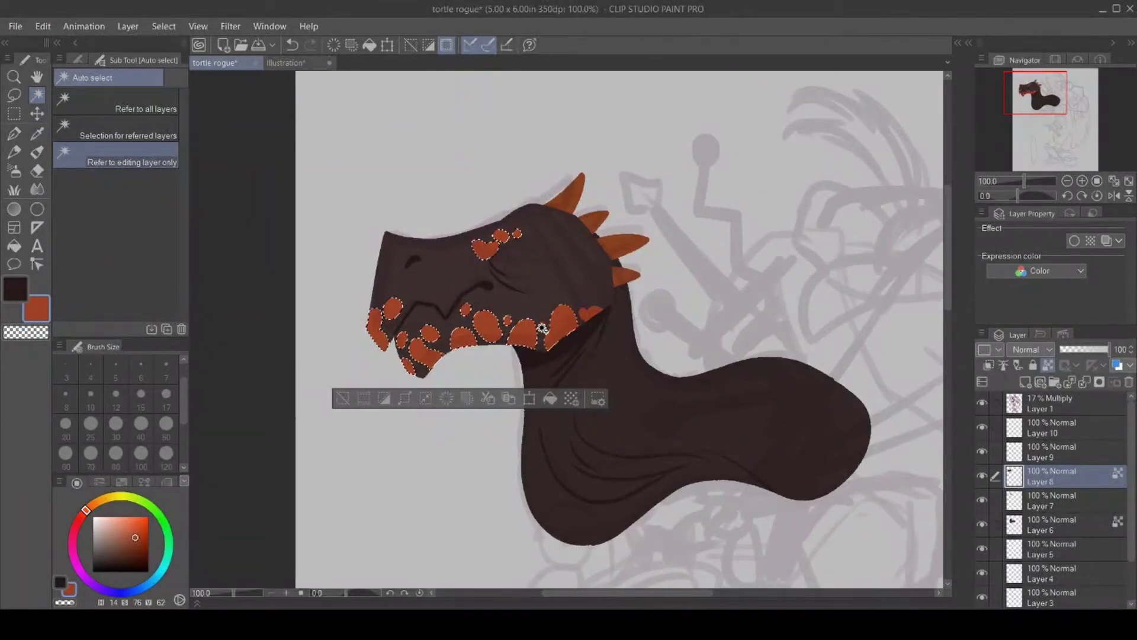
shift+click(589, 314)
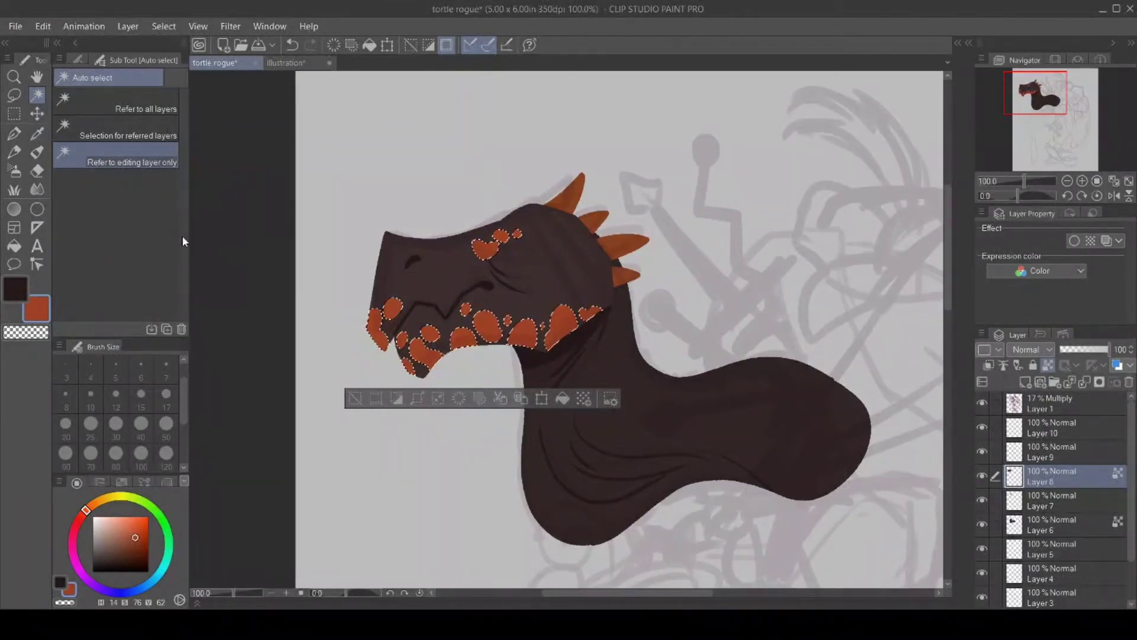
Set the main colour to orange, H 23, S 78, V 83, and apply foreground-to-transparent gradients across the selected spots from the brow.
click(14, 294)
click(37, 133)
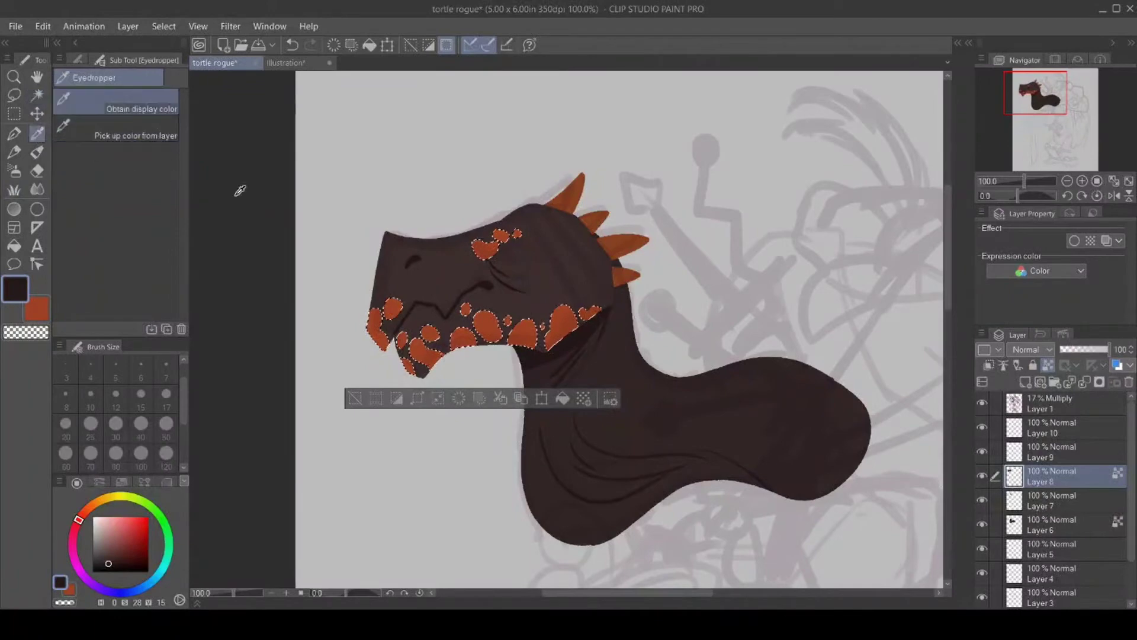
click(388, 313)
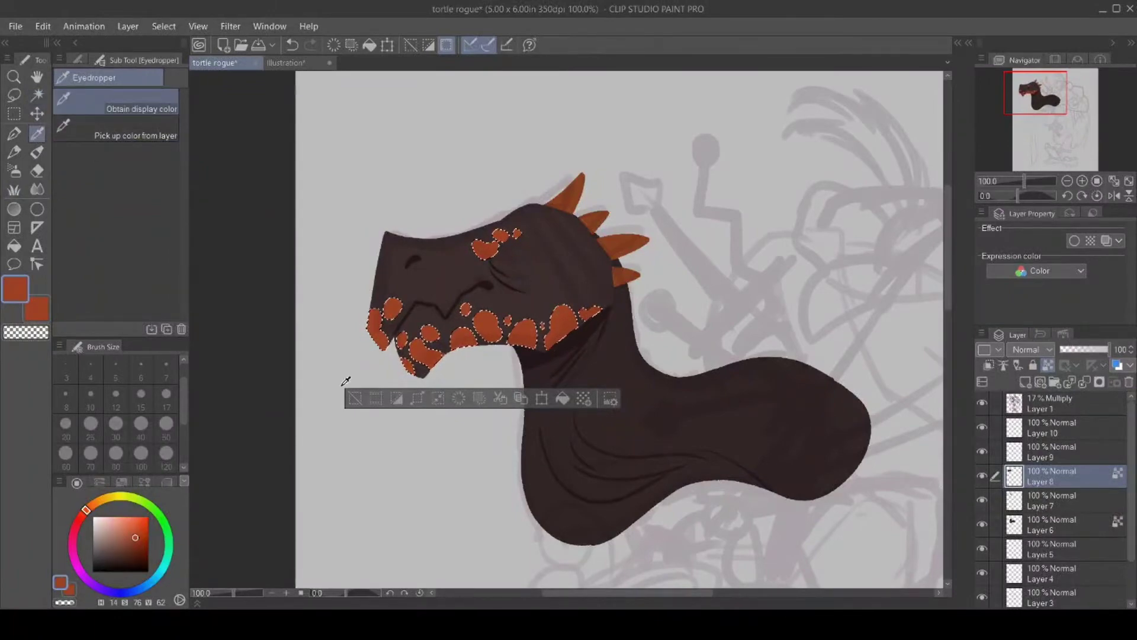
drag(93, 512, 91, 506)
click(136, 526)
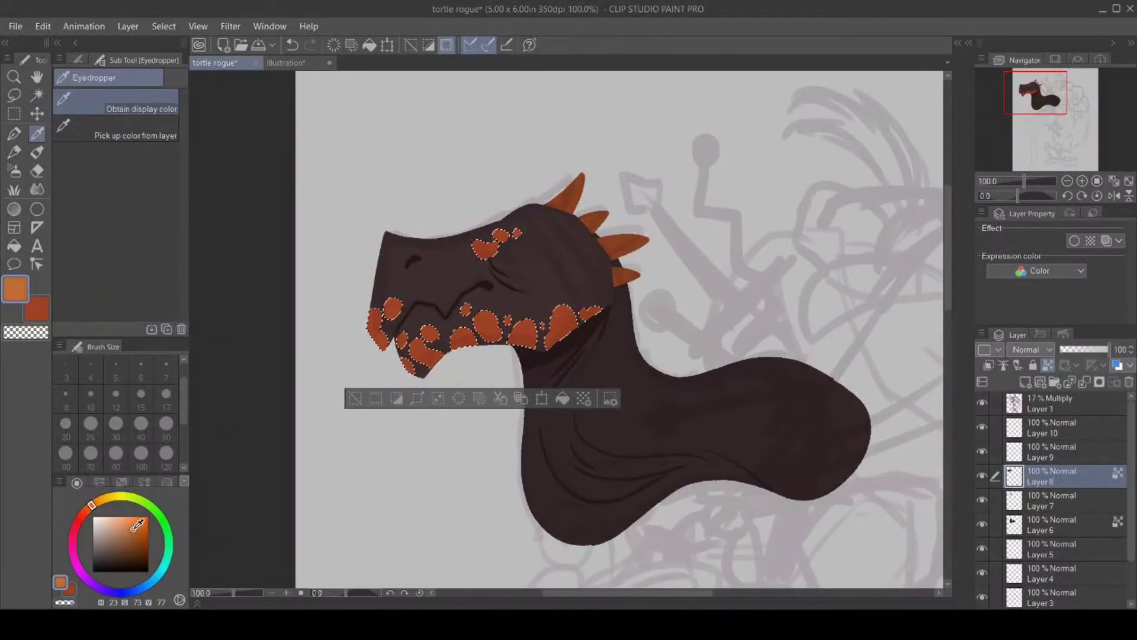
click(14, 209)
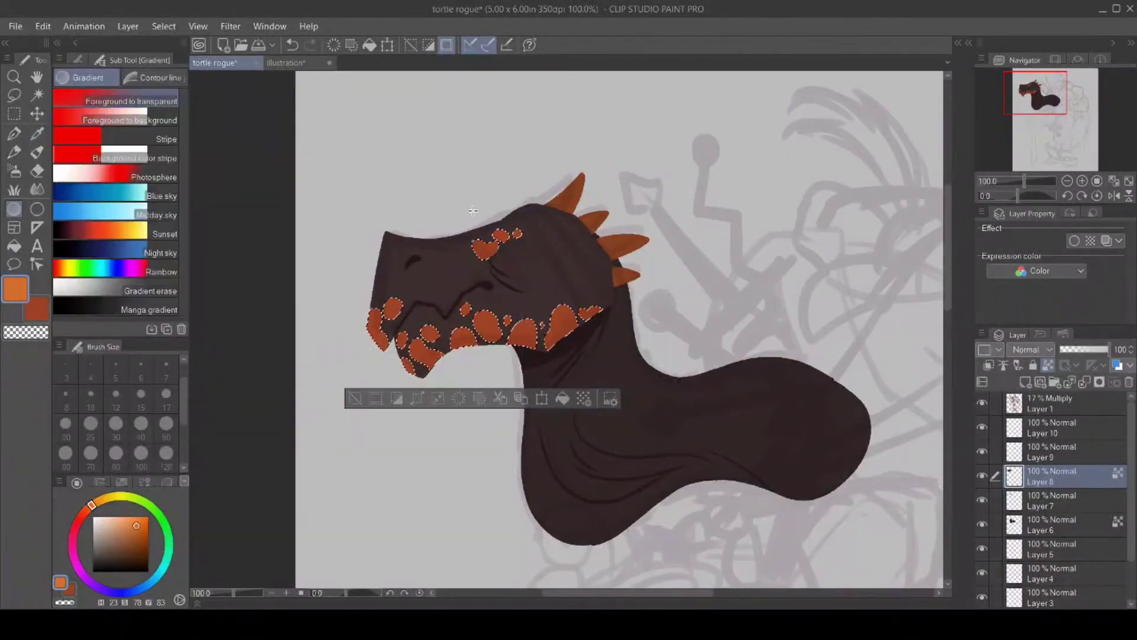
drag(473, 210, 746, 395)
drag(443, 251, 689, 359)
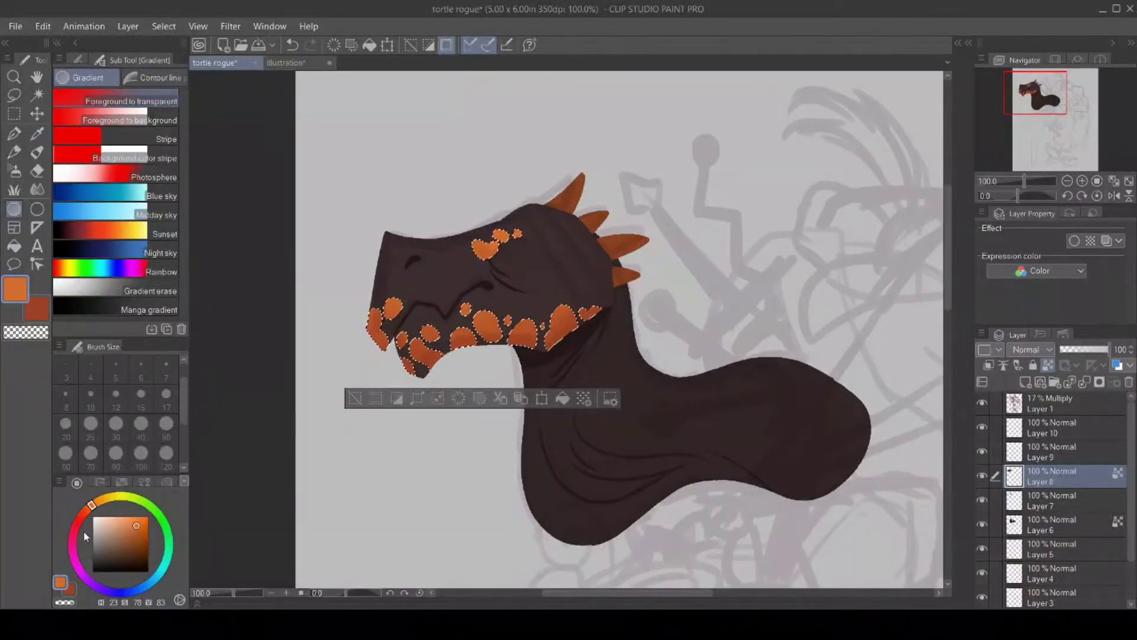
Shade the selected chin spots with a deep red gradient, H 8, S 93, V 59, deselect, and check the artwork without the sketch.
drag(83, 531, 144, 538)
click(82, 513)
click(143, 531)
drag(418, 355, 474, 376)
click(354, 398)
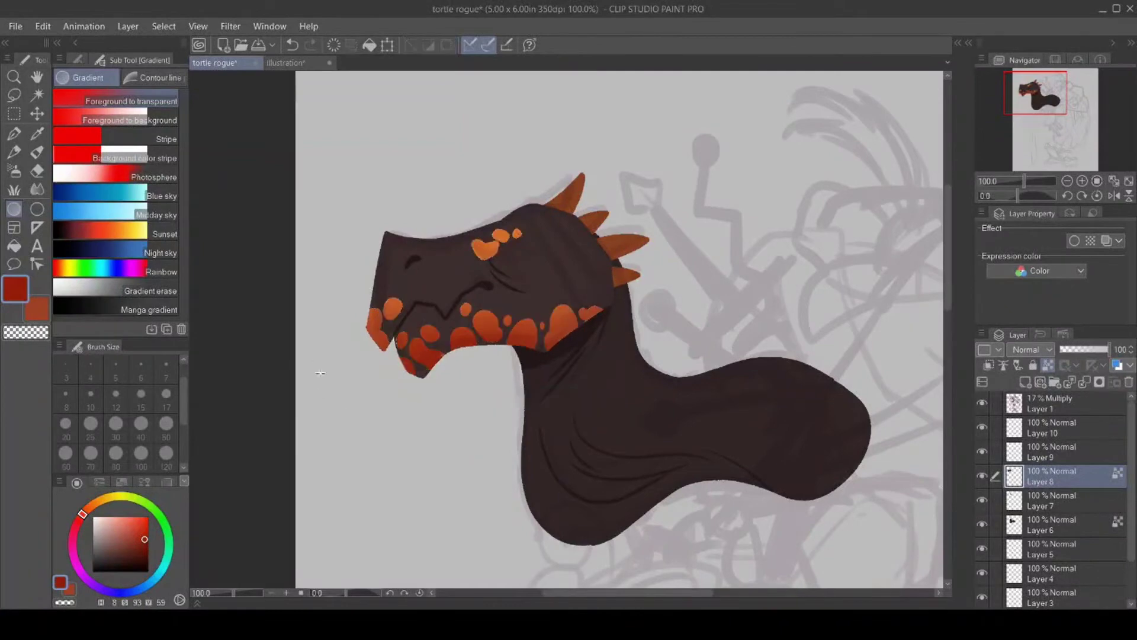
click(983, 403)
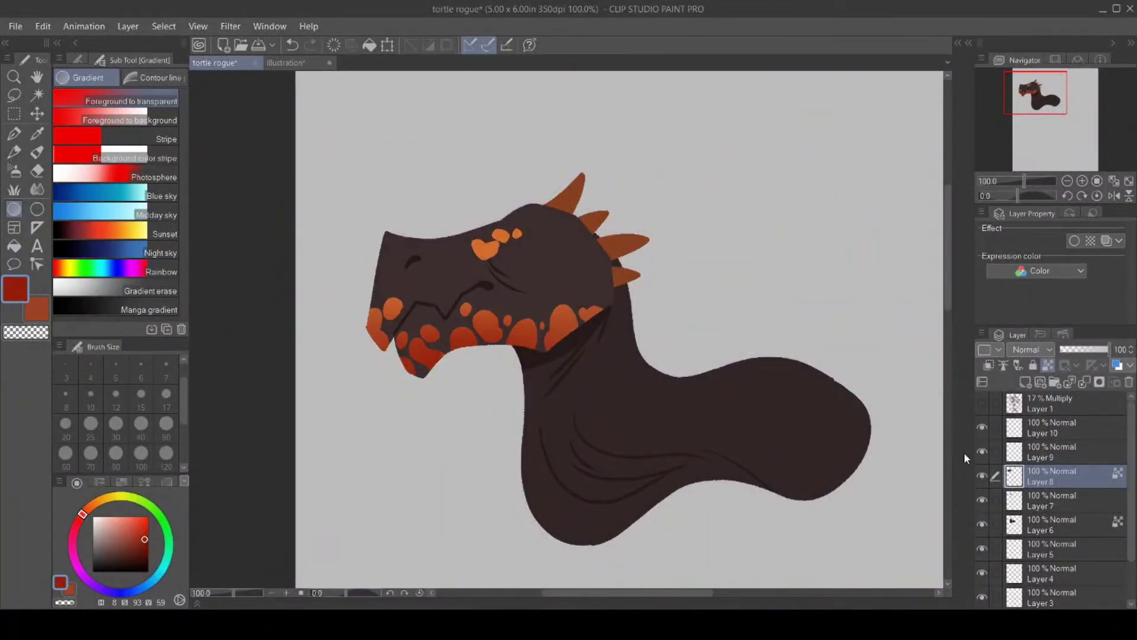
click(981, 404)
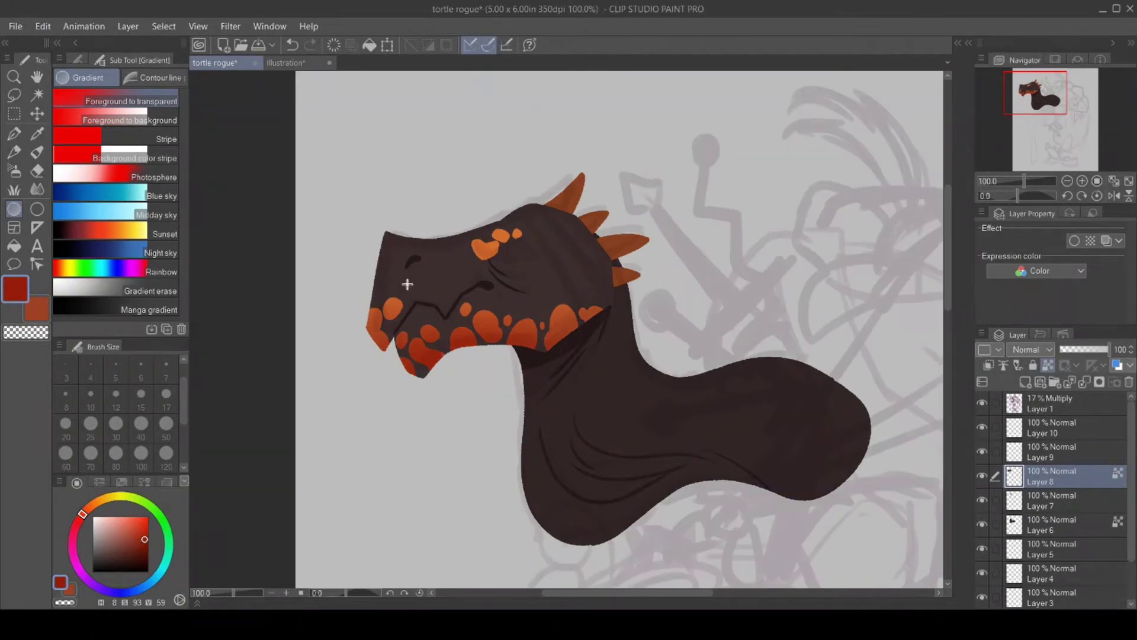
Consult the turtle photo, then outline a pointed eye shape below the brow spots with the red-orange Textured pen and fill it.
click(283, 62)
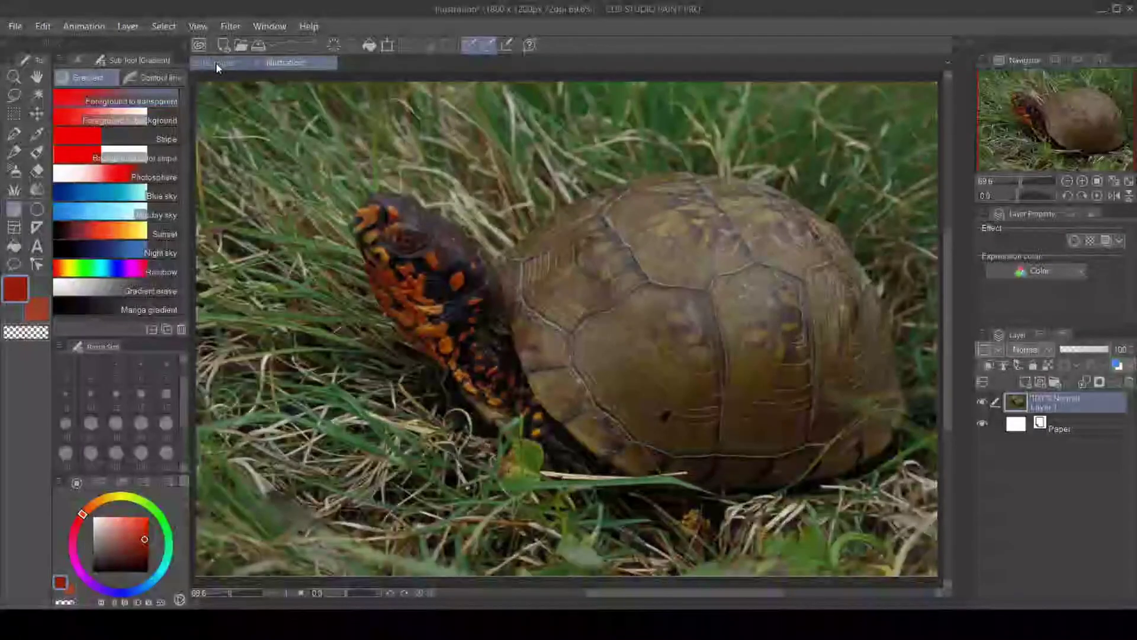
click(216, 63)
click(14, 77)
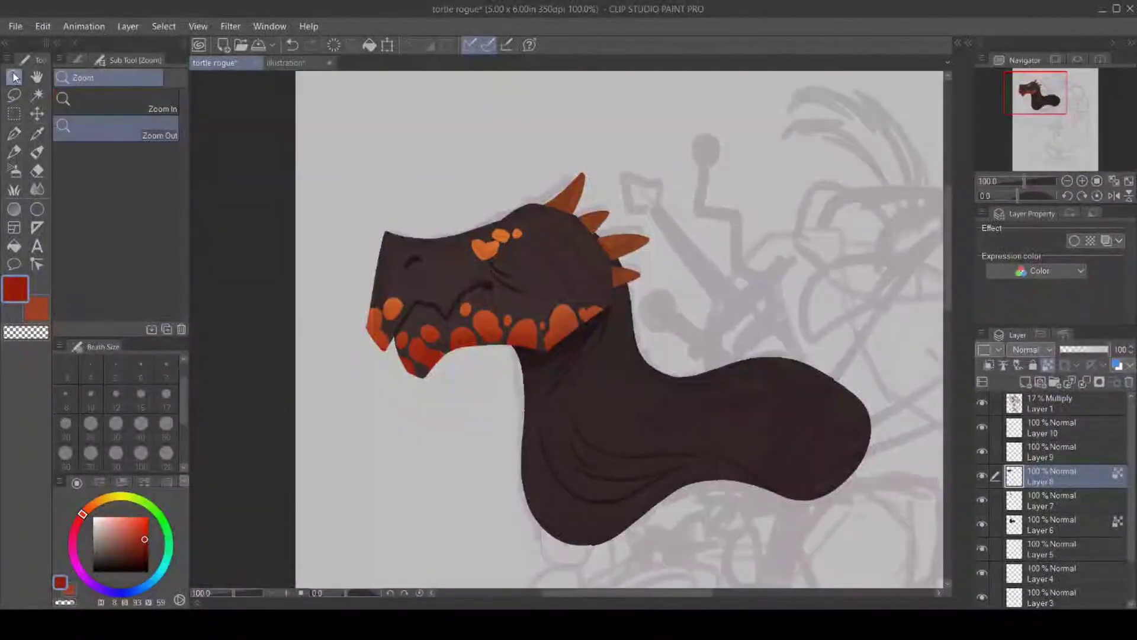
click(112, 100)
click(502, 256)
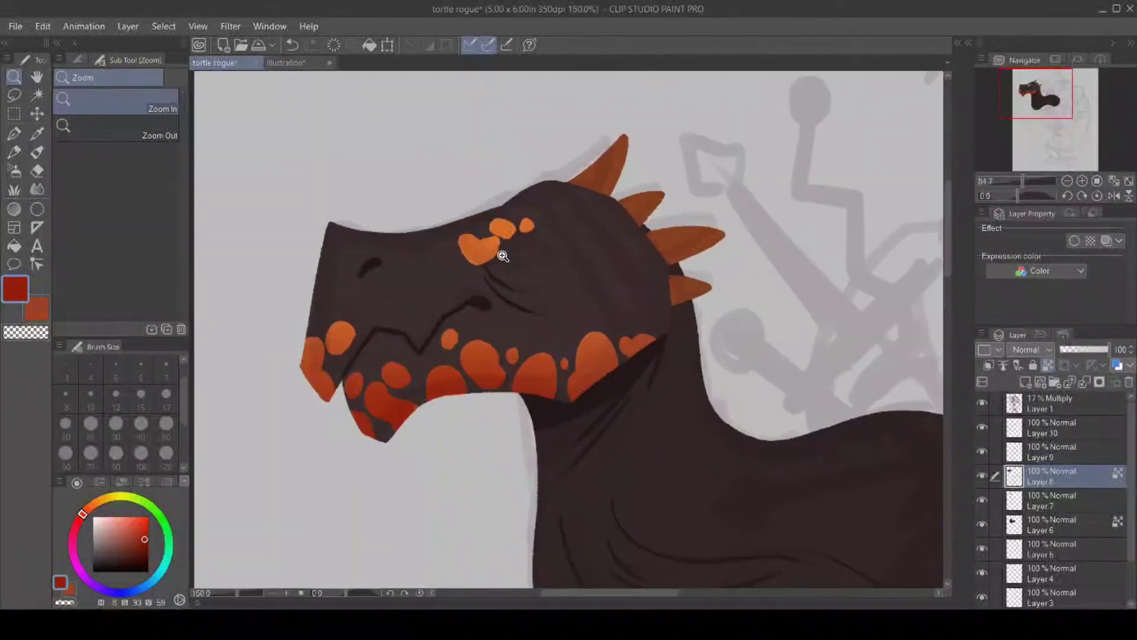
click(37, 315)
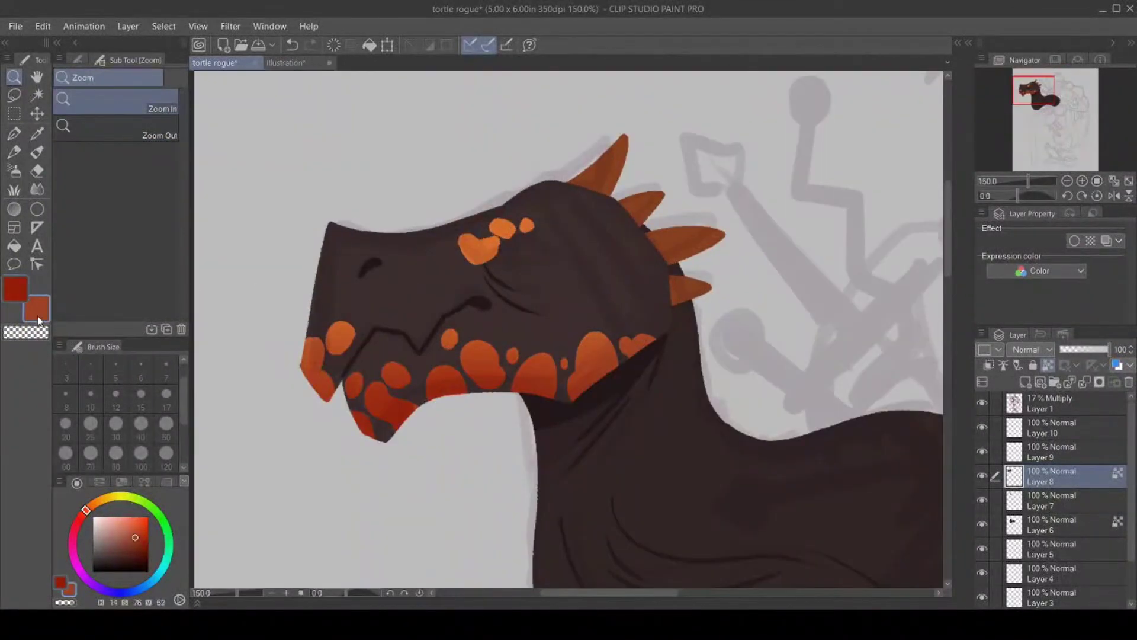
click(14, 133)
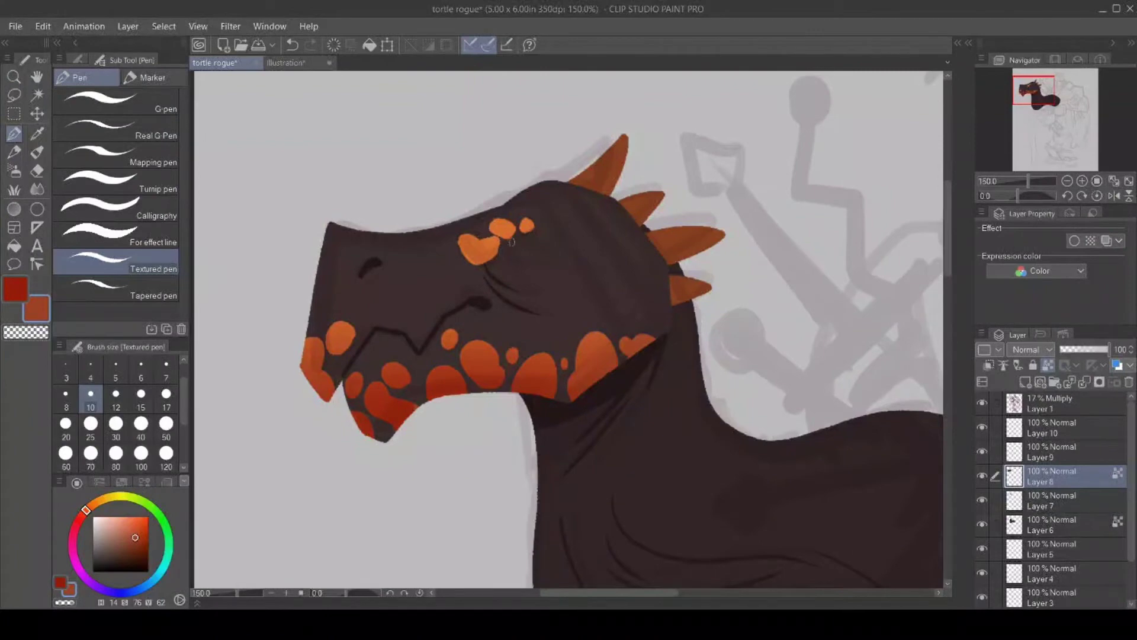
mouse_move(524, 241)
mouse_down()
mouse_move(492, 272)
mouse_move(560, 261)
mouse_move(522, 244)
mouse_move(552, 253)
mouse_up()
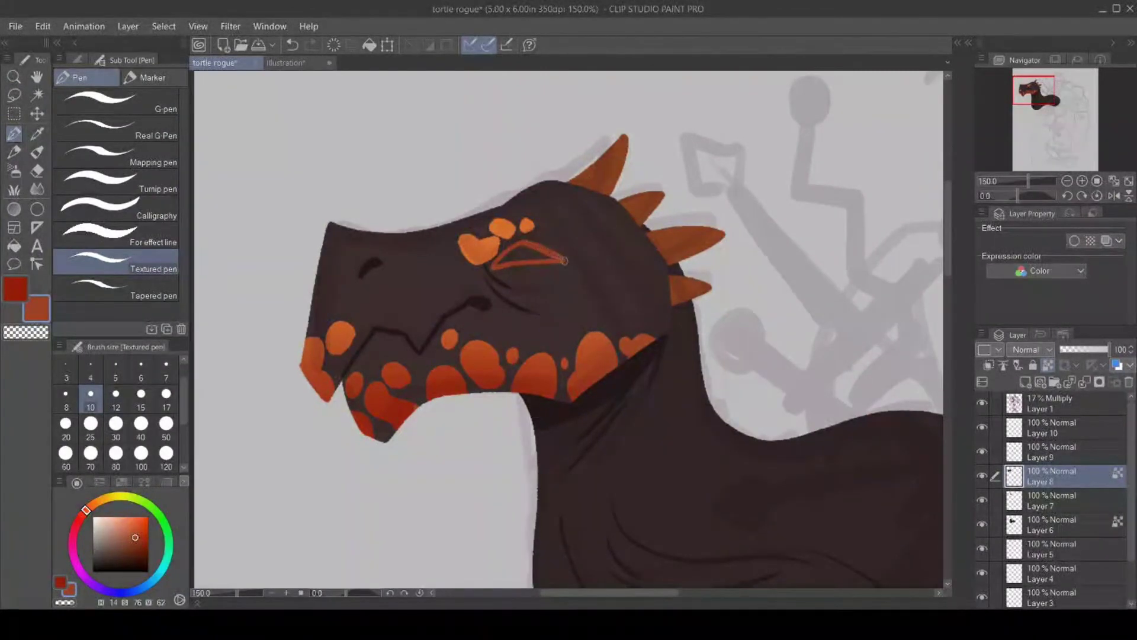
click(14, 246)
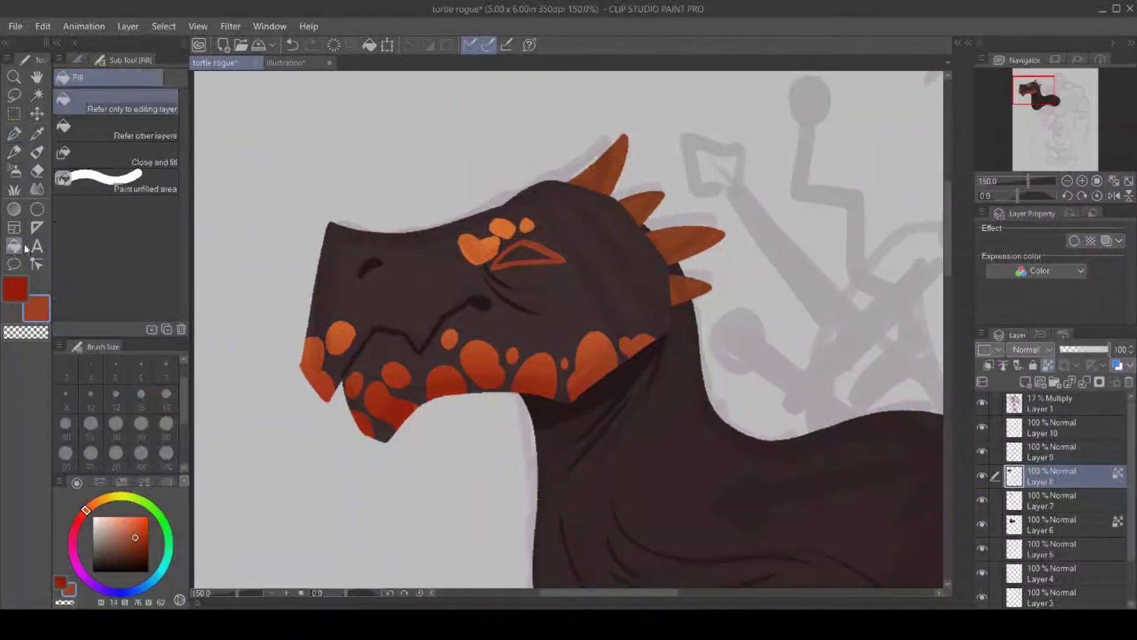
click(525, 250)
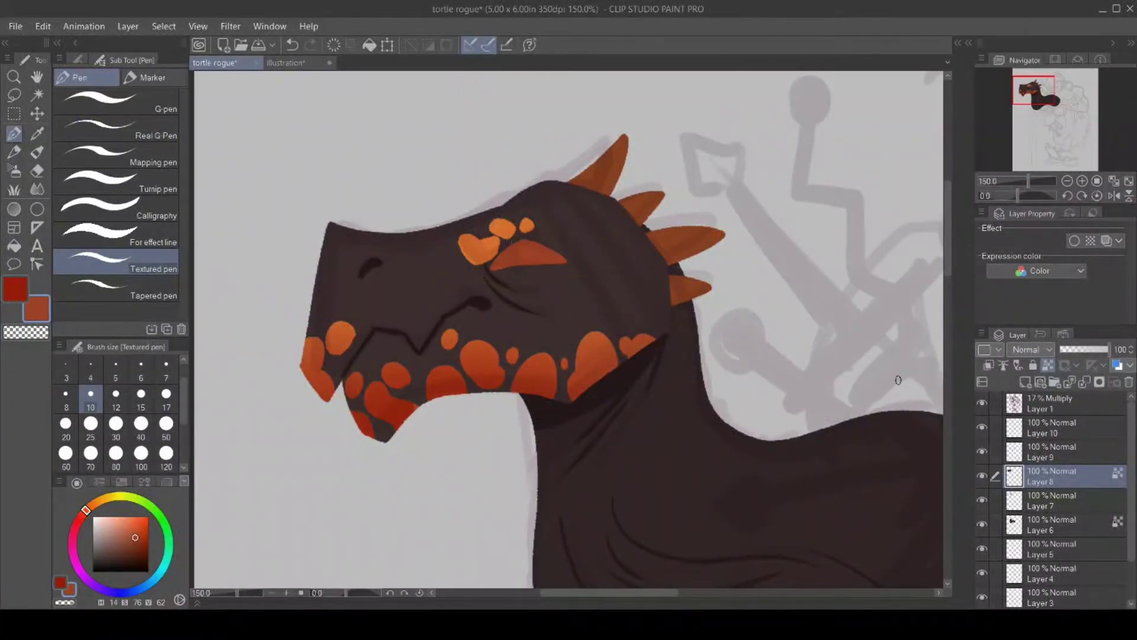
Select the eye shape, paint a dark red iris, H 8, S 81, V 40, add a white highlight dot, and deselect.
click(37, 94)
click(542, 259)
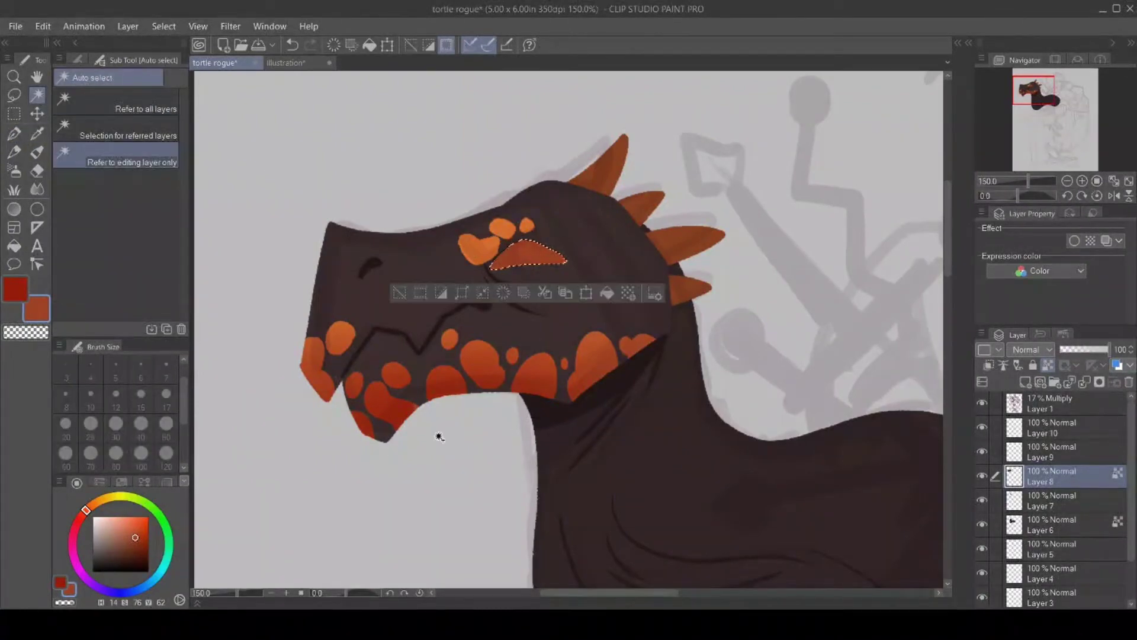
click(13, 289)
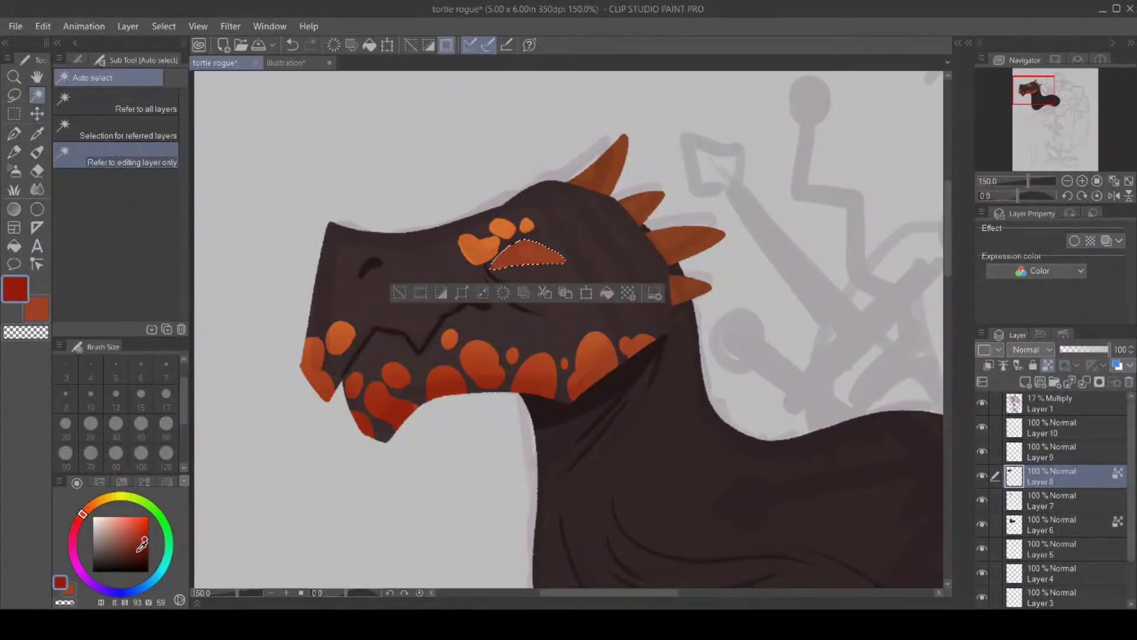
click(14, 133)
mouse_move(526, 263)
mouse_down()
mouse_move(528, 243)
mouse_move(508, 270)
mouse_move(517, 267)
mouse_up()
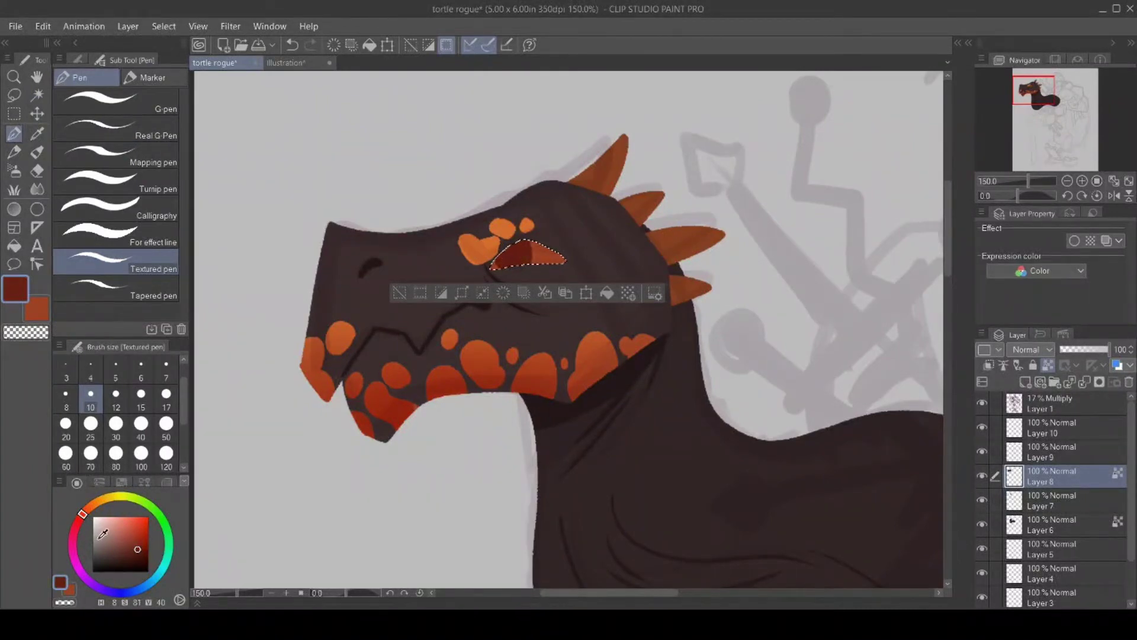
click(93, 517)
click(508, 255)
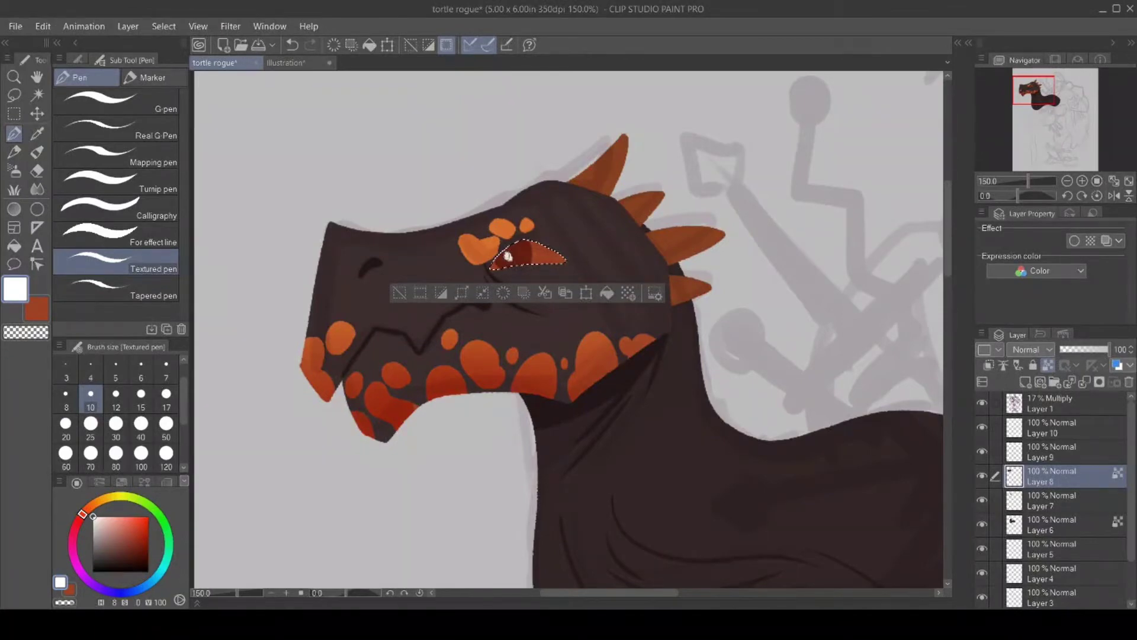
click(398, 297)
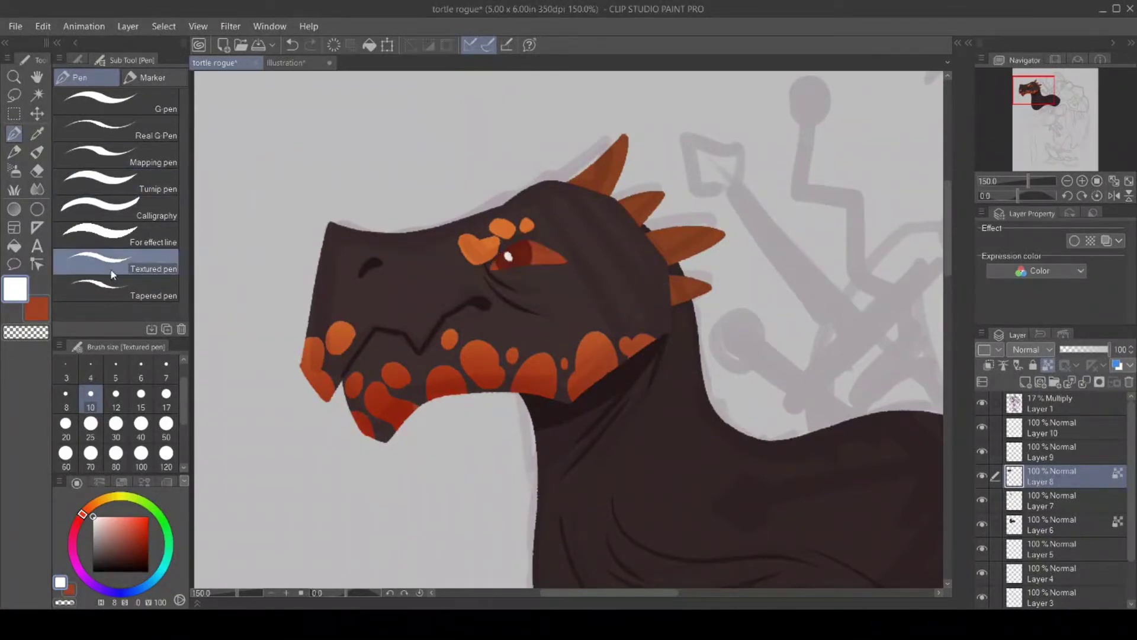
Hide the sketch, sample the dark line colour, and ink the eye contour, brow creases, nostril curve and wrinkles behind the eye on Layer 8.
click(36, 134)
click(982, 404)
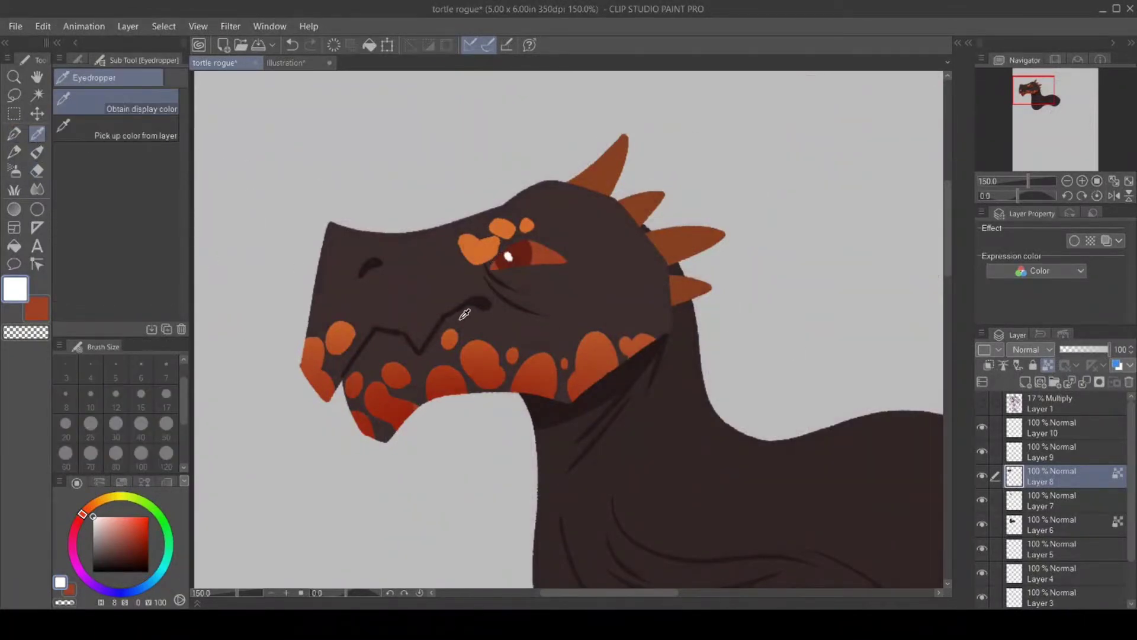
click(398, 253)
click(14, 134)
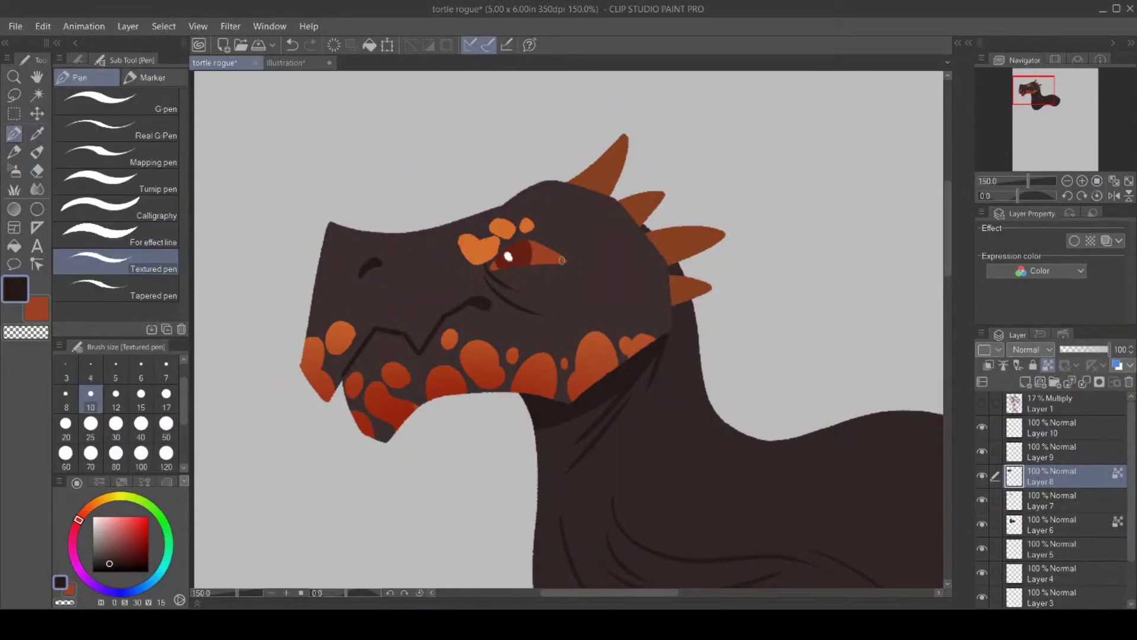
drag(491, 267, 532, 237)
drag(448, 242, 466, 267)
mouse_move(525, 240)
mouse_down()
mouse_move(572, 265)
mouse_move(521, 238)
mouse_move(553, 228)
mouse_up()
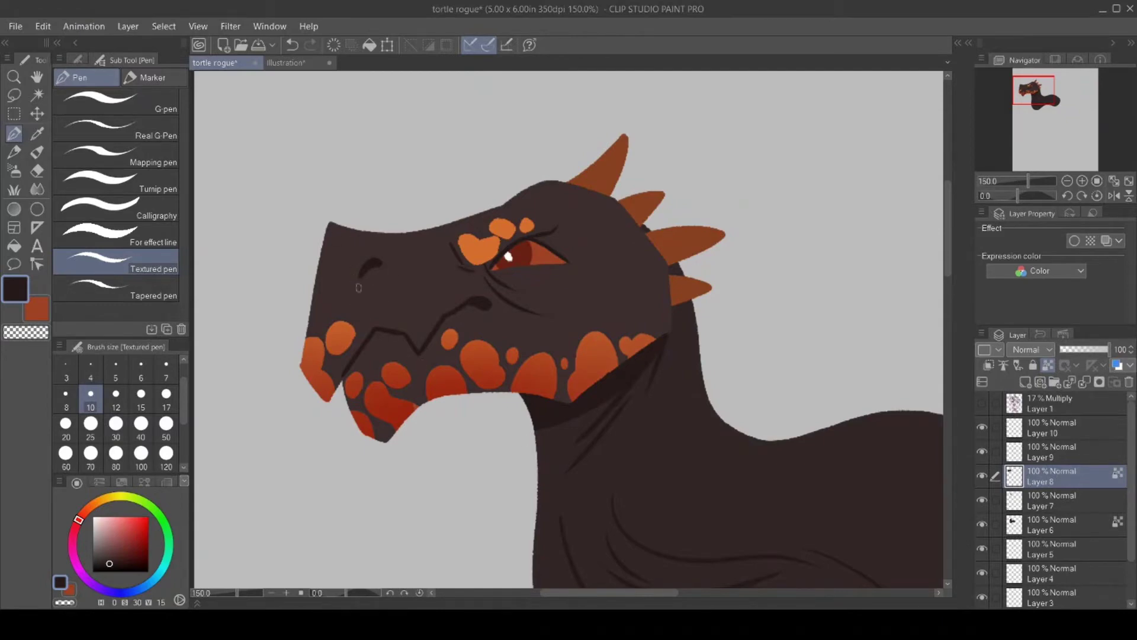
drag(360, 274, 371, 297)
mouse_move(578, 271)
mouse_down()
mouse_move(587, 283)
mouse_move(615, 279)
mouse_up()
On Layer 5, sample the spike orange, darken it to H 19, S 79, V 45, and outline a second row of spikes behind the head spikes.
click(13, 77)
key(ctrl+minus)
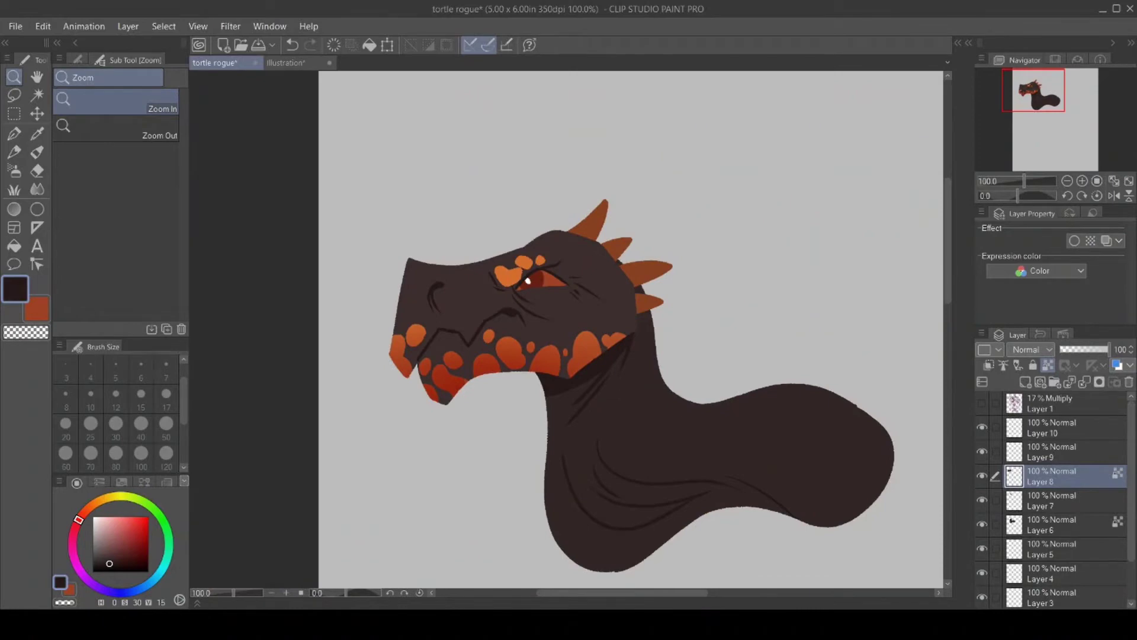
drag(674, 594, 703, 594)
drag(947, 267, 947, 294)
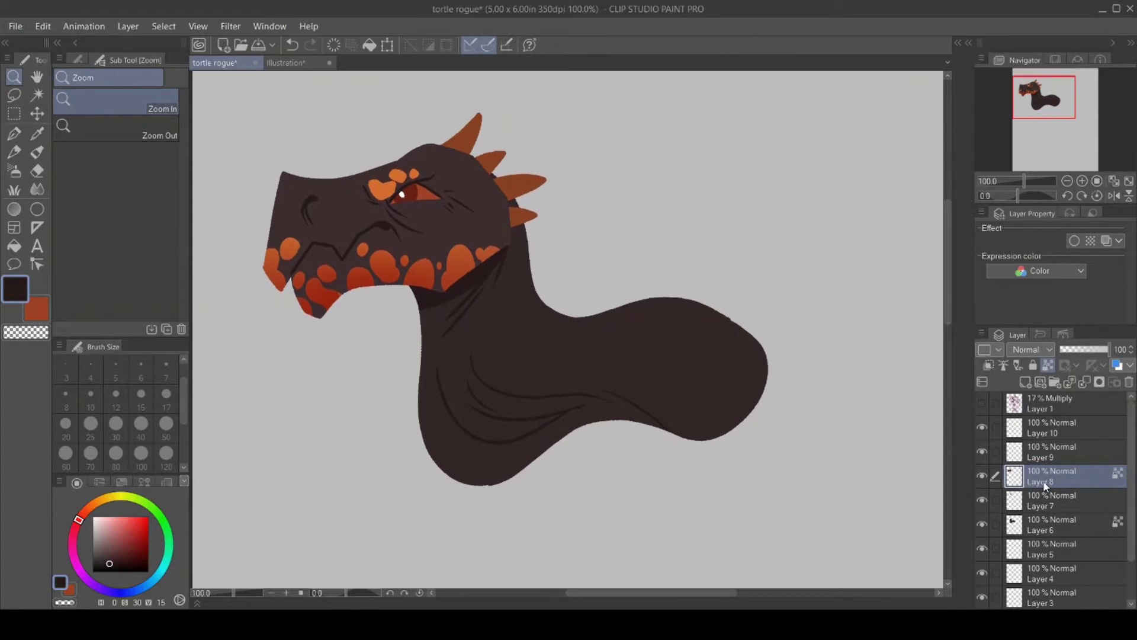
click(1068, 545)
click(36, 133)
click(36, 308)
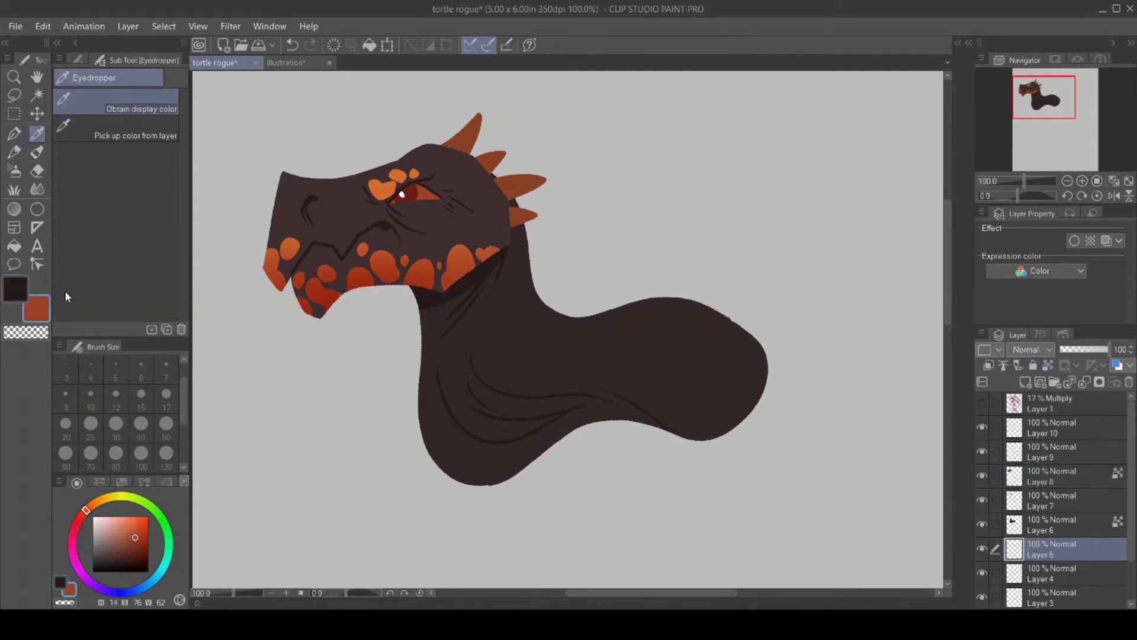
click(13, 134)
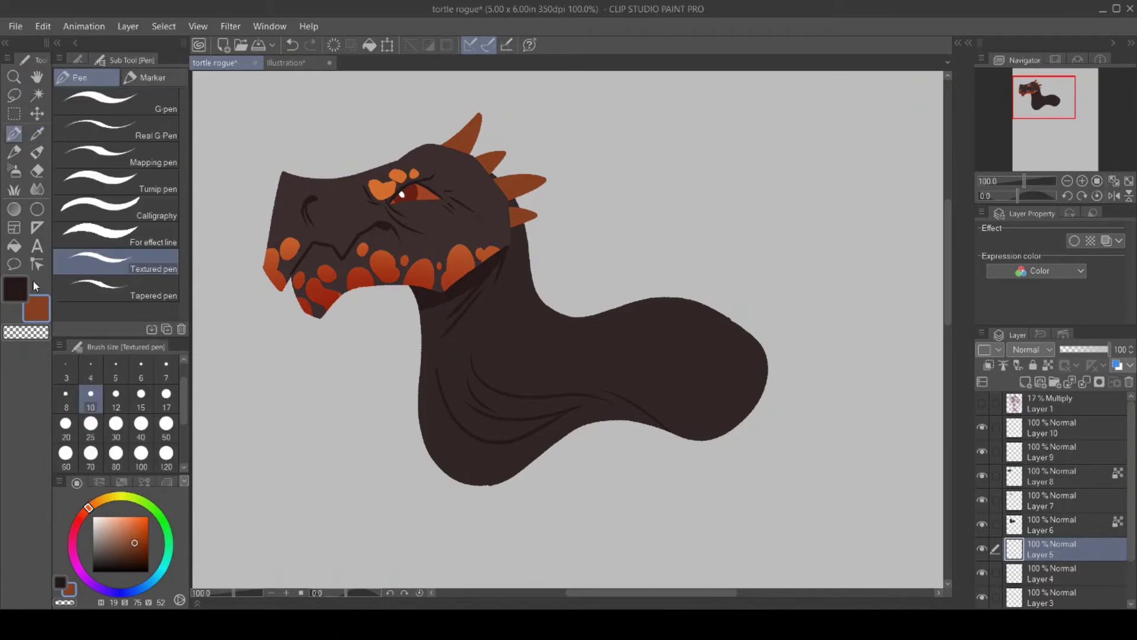
click(137, 546)
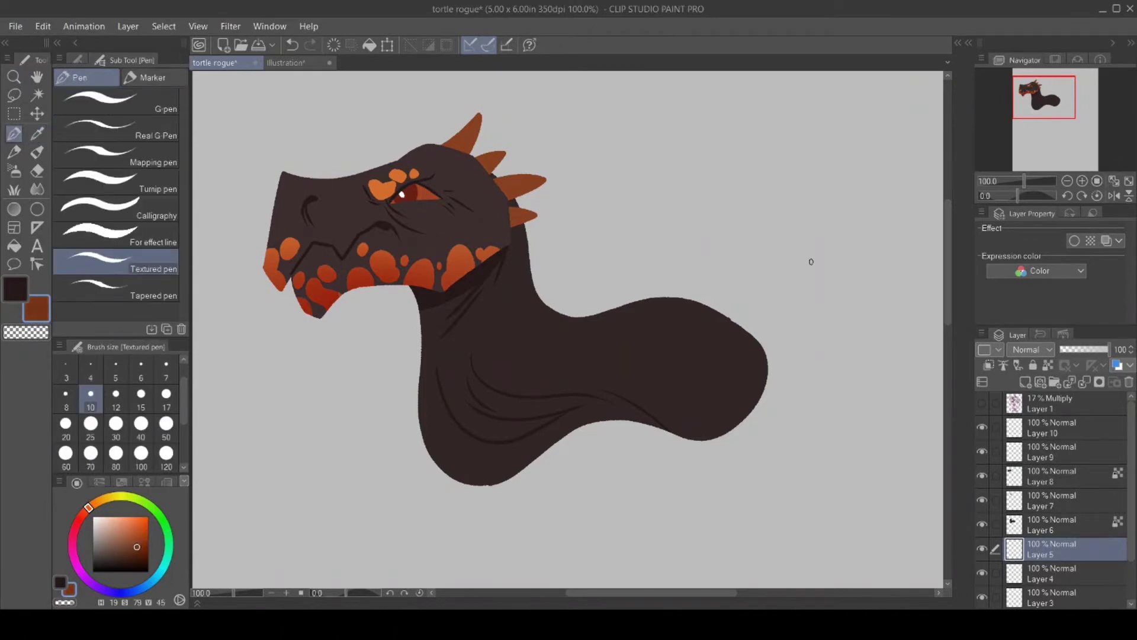
drag(432, 146, 464, 114)
mouse_move(466, 156)
mouse_down()
mouse_move(487, 146)
mouse_move(520, 166)
mouse_move(503, 182)
mouse_move(532, 205)
mouse_up()
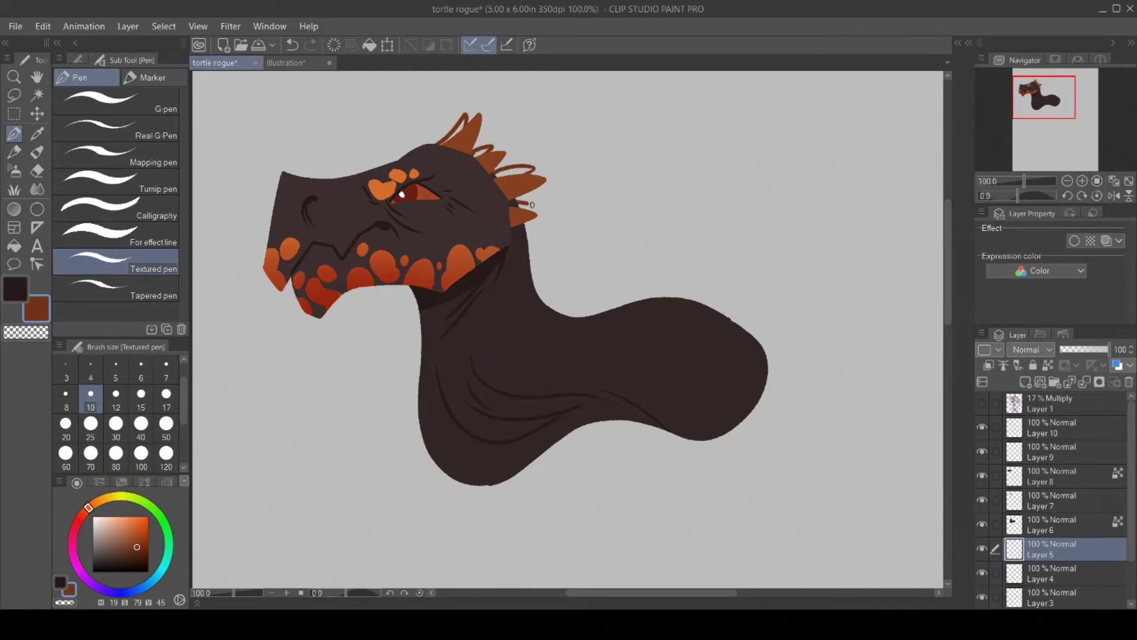
Fill the outlined rear spikes with the darker orange-brown.
click(15, 245)
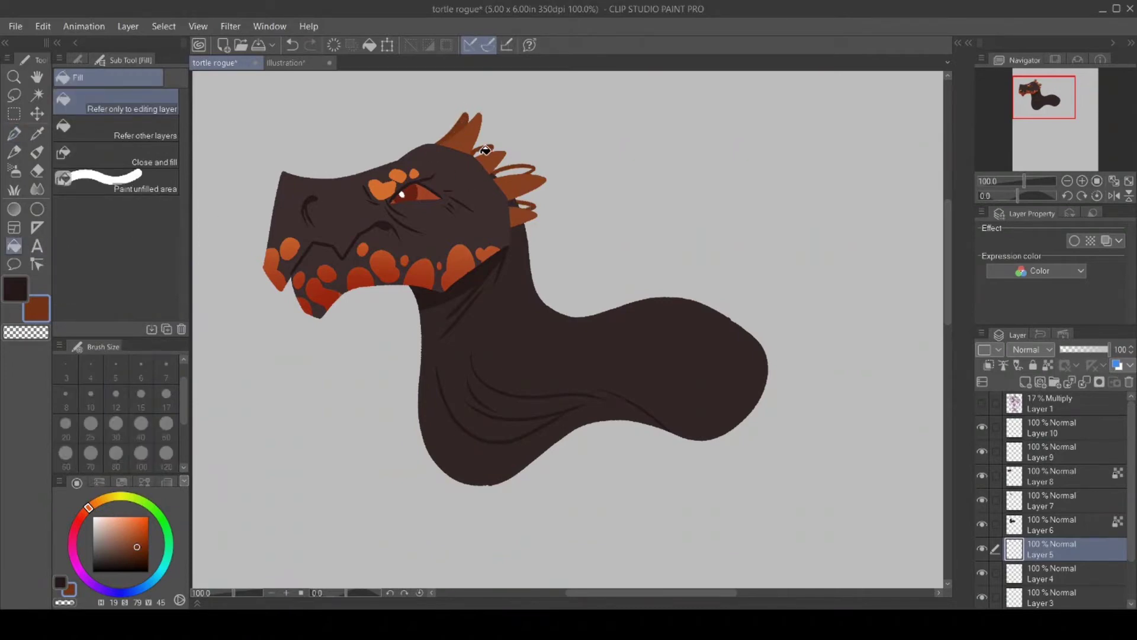
click(513, 171)
click(526, 203)
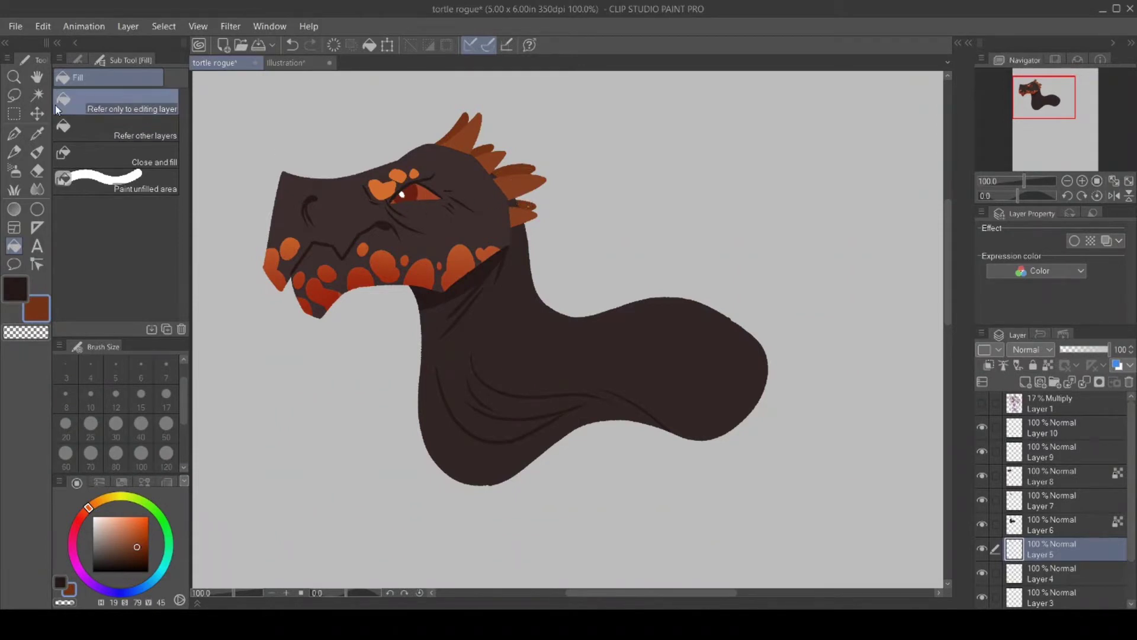
Outline and fill a pointed horn on the snout tip on Layer 5, and round off the snout corner on Layer 8 with transparent colour.
key(p)
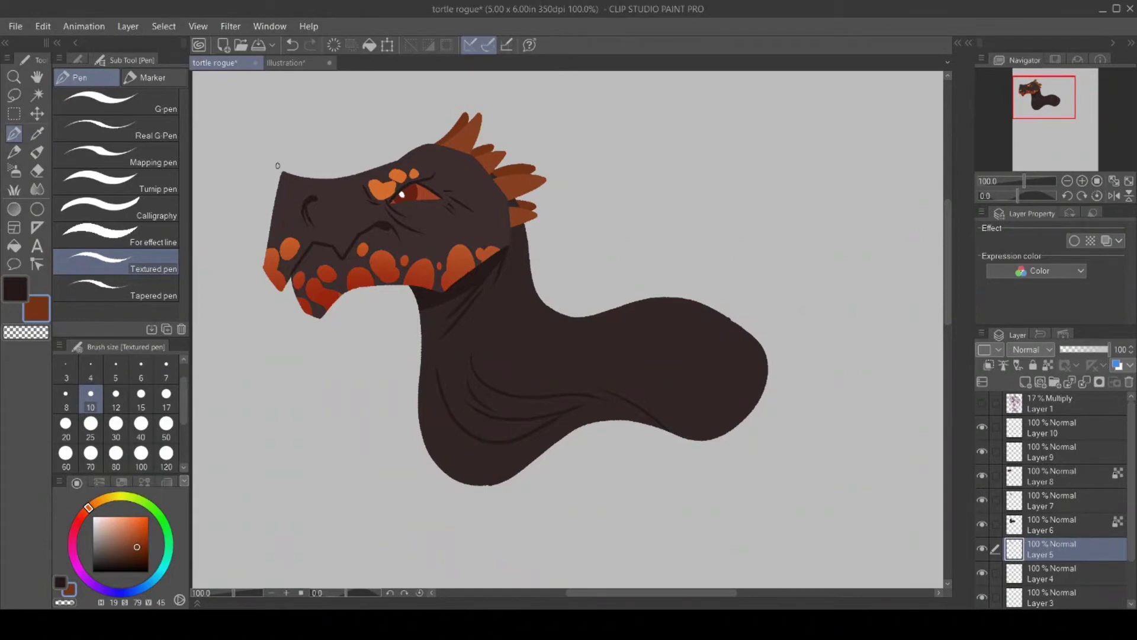
mouse_move(306, 180)
mouse_down()
mouse_move(274, 150)
mouse_move(280, 201)
mouse_up()
key(g)
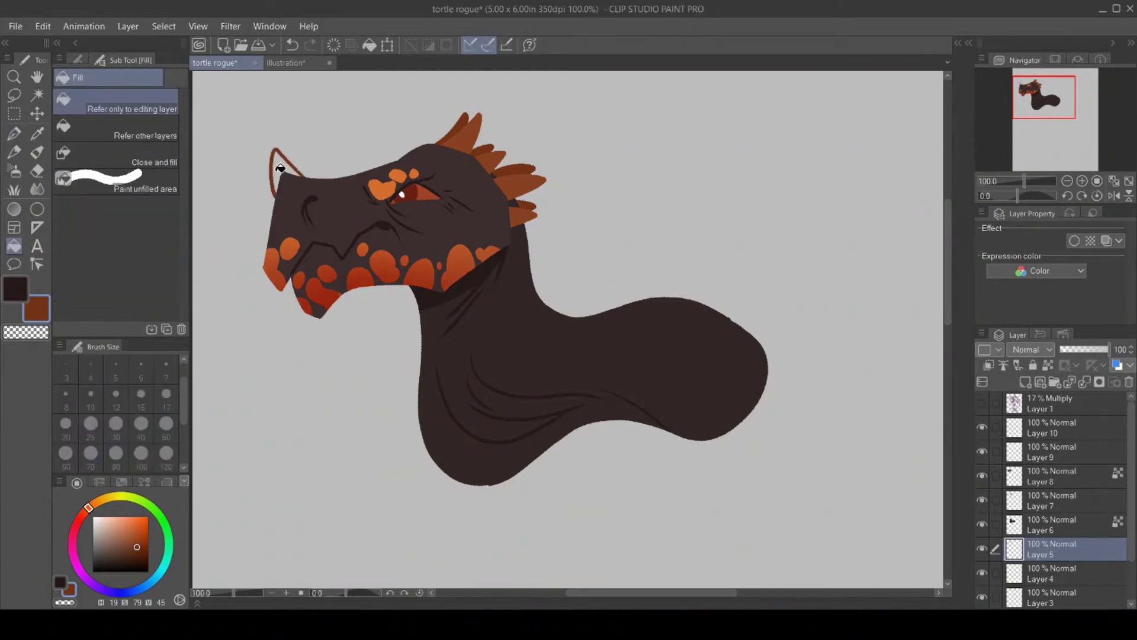
click(280, 160)
click(14, 133)
click(33, 338)
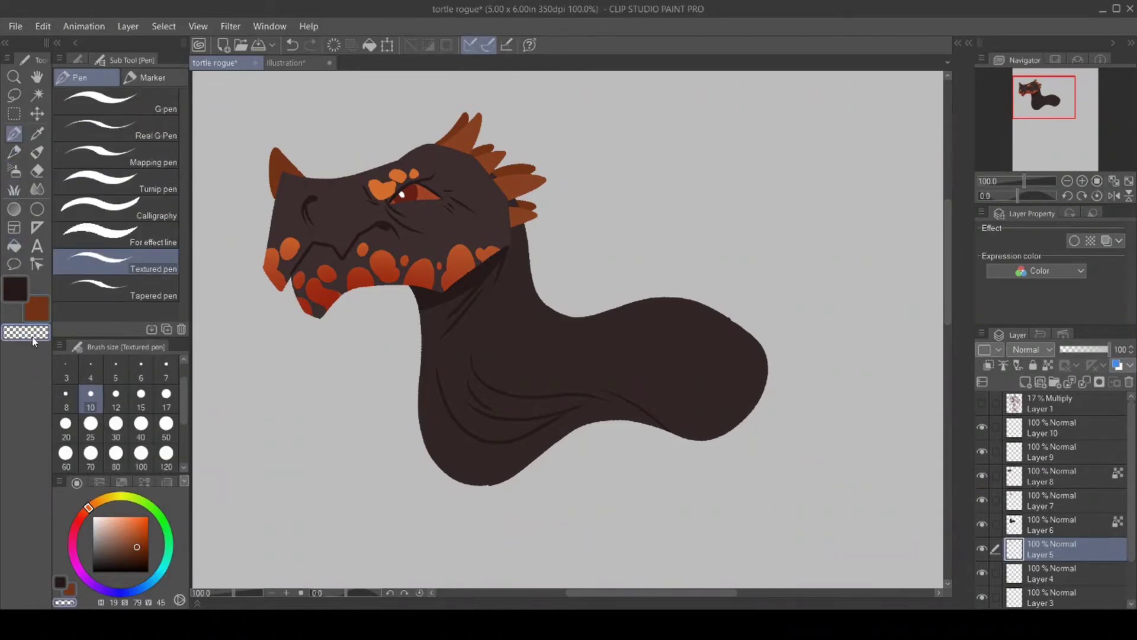
click(1047, 478)
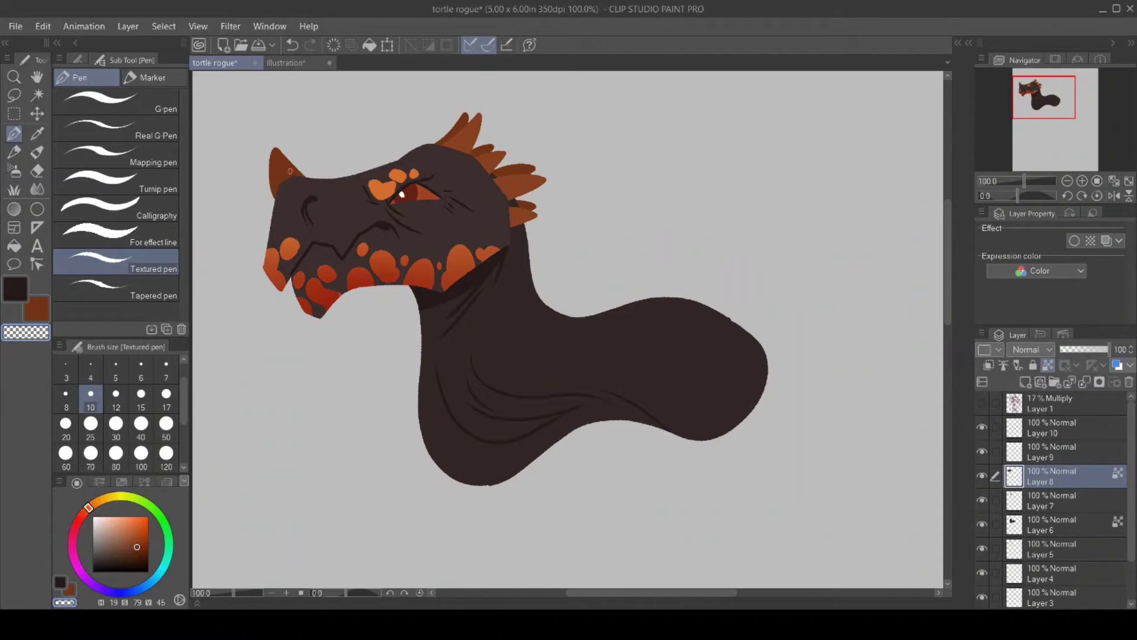
Show the sketch again, make Layer 10 active, and set the sub colour to greyish brown, H 19, S 23, V 36.
key(slash)
click(452, 490)
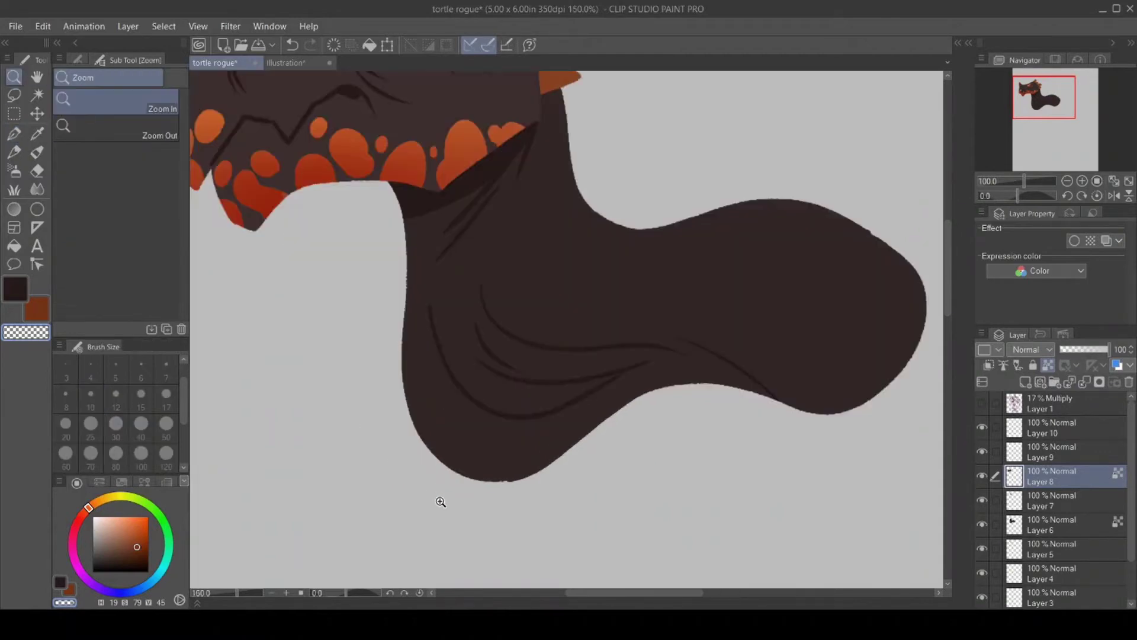
click(116, 127)
click(403, 503)
click(408, 510)
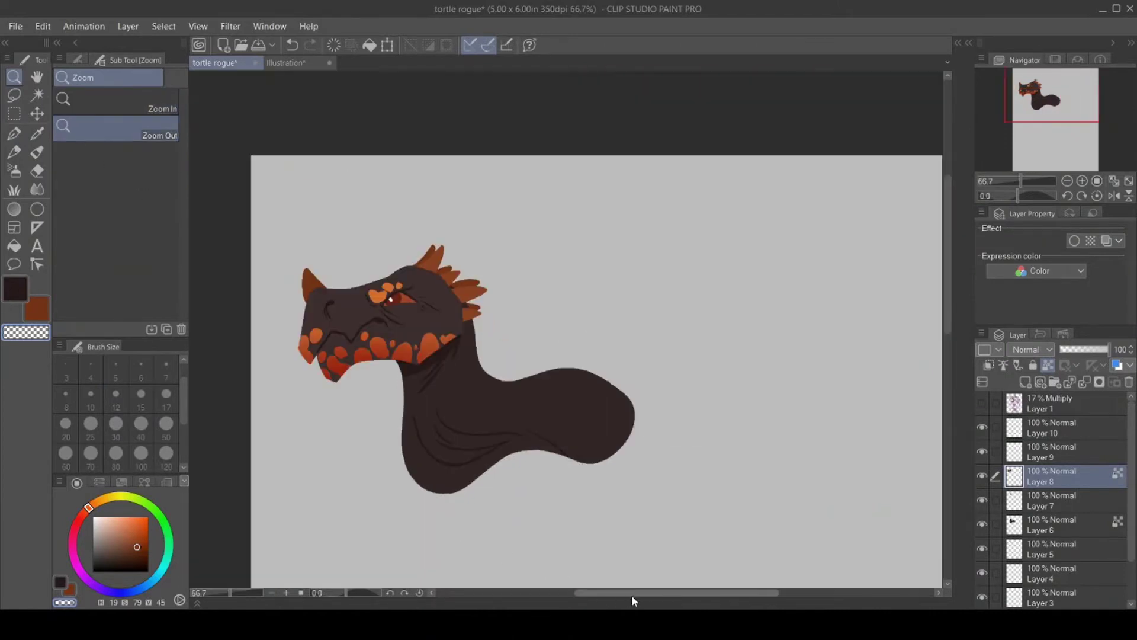
click(647, 541)
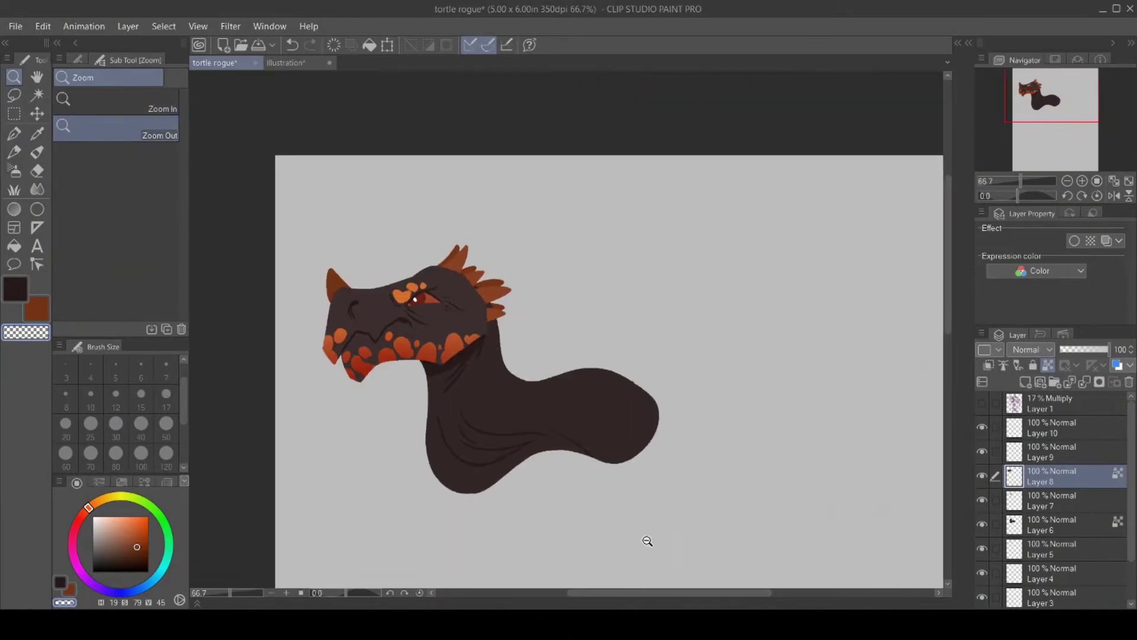
click(982, 403)
mouse_move(948, 314)
mouse_down()
mouse_move(955, 445)
mouse_move(975, 309)
mouse_up()
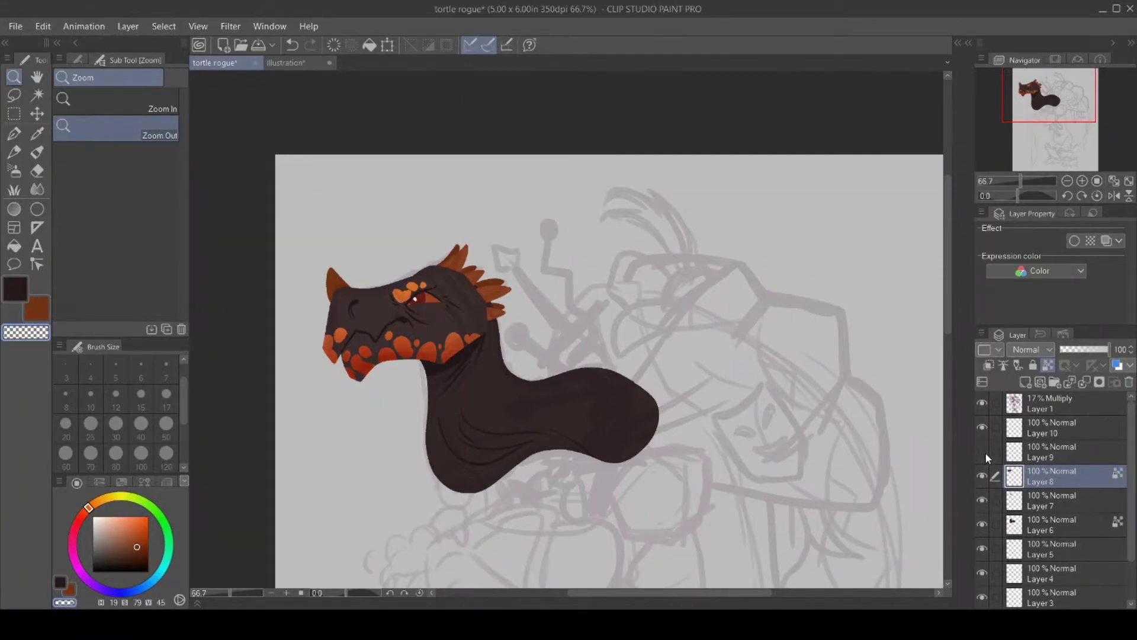
click(1051, 456)
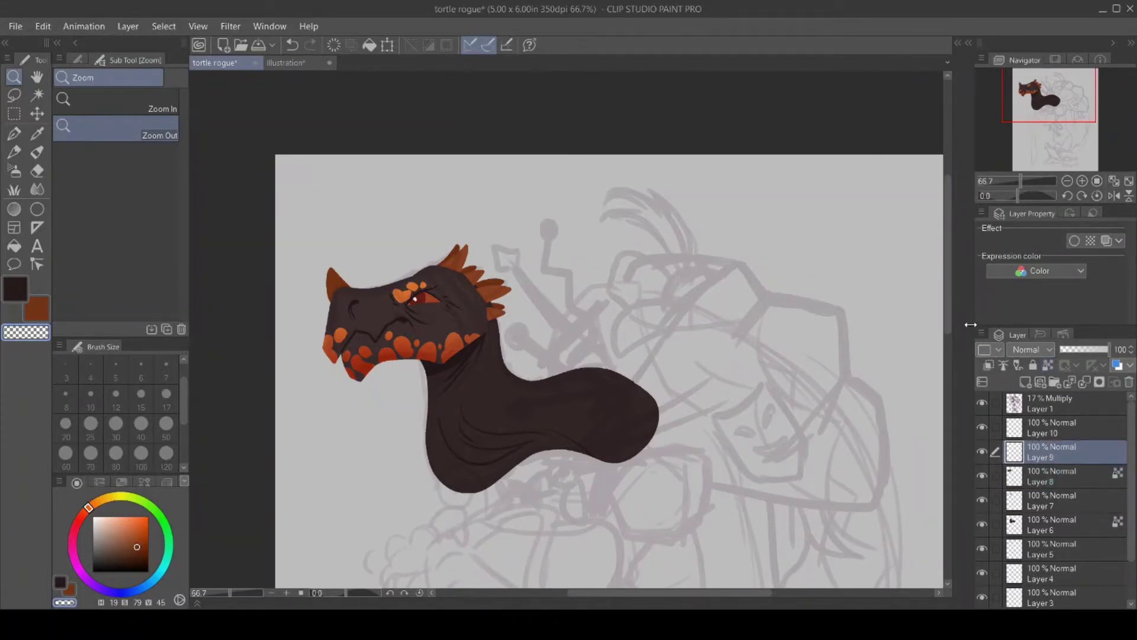
drag(951, 272, 951, 321)
click(1048, 429)
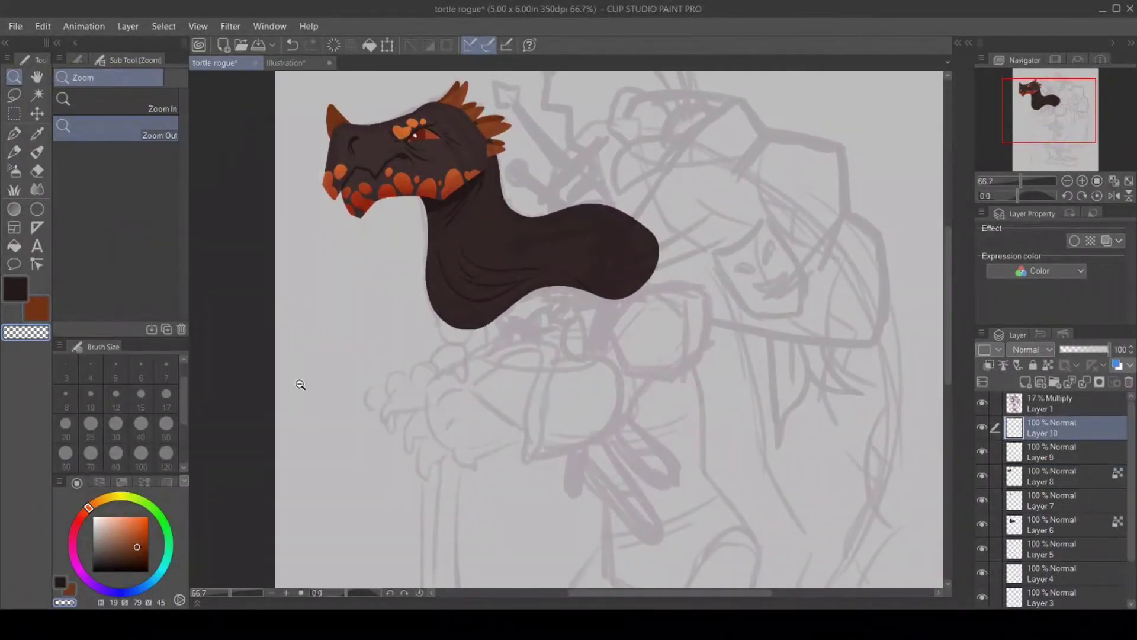
click(105, 551)
With the Textured pen, outline a long angular band from behind the neck down the torso, fill it brown, and touch up its upper tip with transparent colour.
key(p)
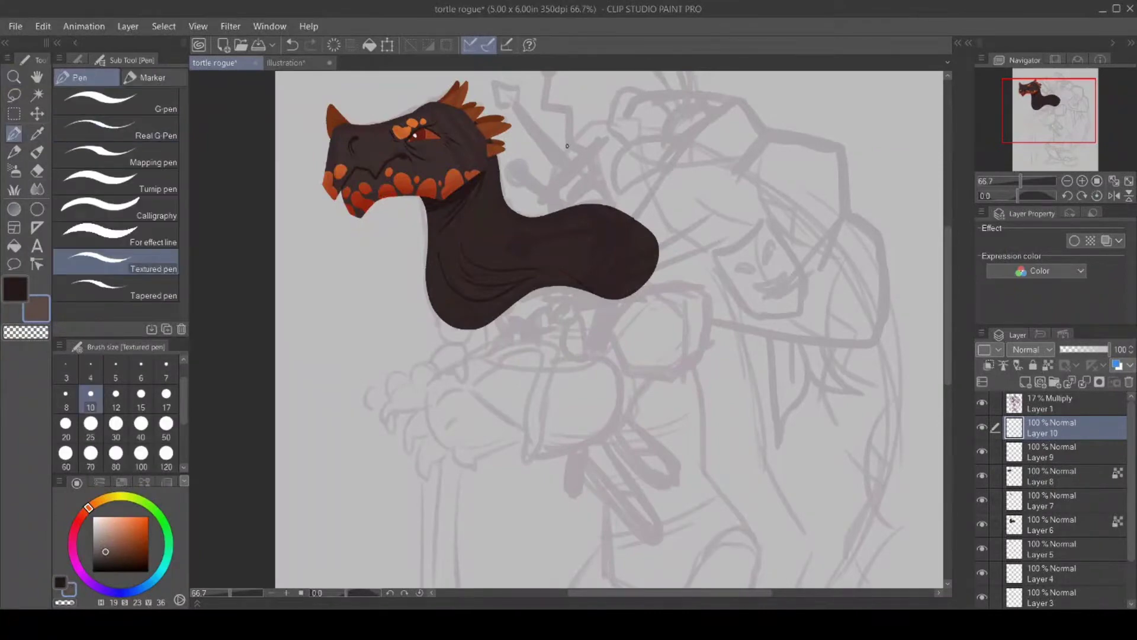
mouse_move(566, 152)
mouse_down()
mouse_move(594, 151)
mouse_move(635, 267)
mouse_move(701, 338)
mouse_move(709, 437)
mouse_up()
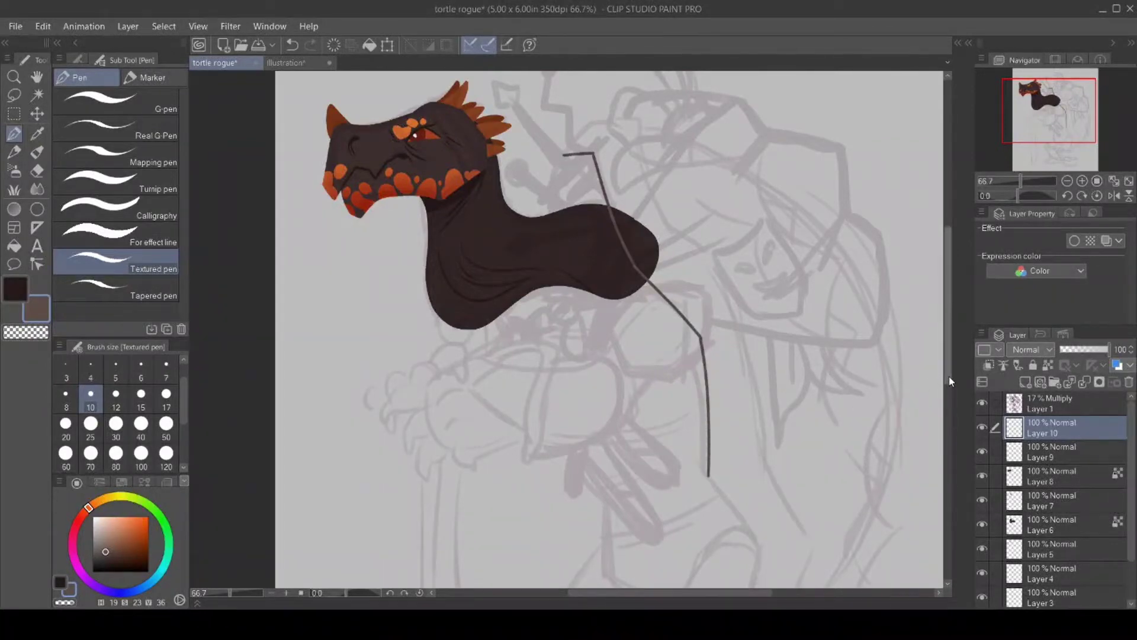
drag(948, 376, 953, 418)
mouse_move(707, 341)
mouse_down()
mouse_move(771, 430)
mouse_move(755, 404)
mouse_move(747, 501)
mouse_move(740, 486)
mouse_move(756, 501)
mouse_move(785, 492)
mouse_move(769, 500)
mouse_move(813, 412)
mouse_move(808, 378)
mouse_move(813, 415)
mouse_move(758, 319)
mouse_up()
drag(948, 349, 950, 283)
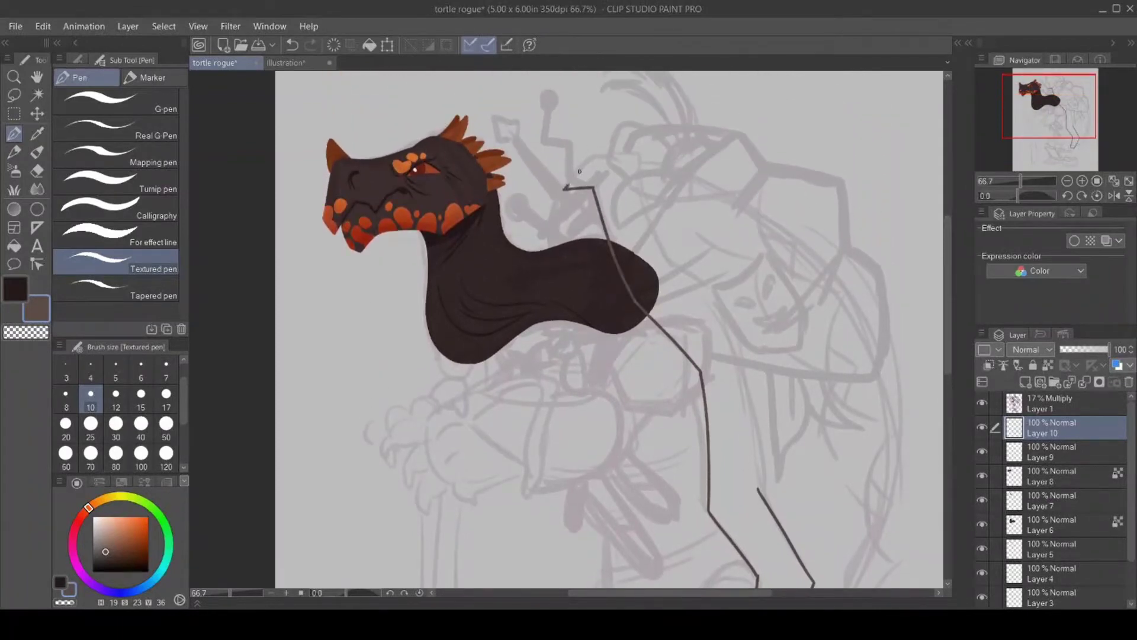
mouse_move(579, 171)
mouse_down()
mouse_move(602, 152)
mouse_move(637, 156)
mouse_move(665, 186)
mouse_move(637, 158)
mouse_move(669, 261)
mouse_move(686, 279)
mouse_move(662, 276)
mouse_move(731, 331)
mouse_move(746, 362)
mouse_move(742, 349)
mouse_move(759, 489)
mouse_up()
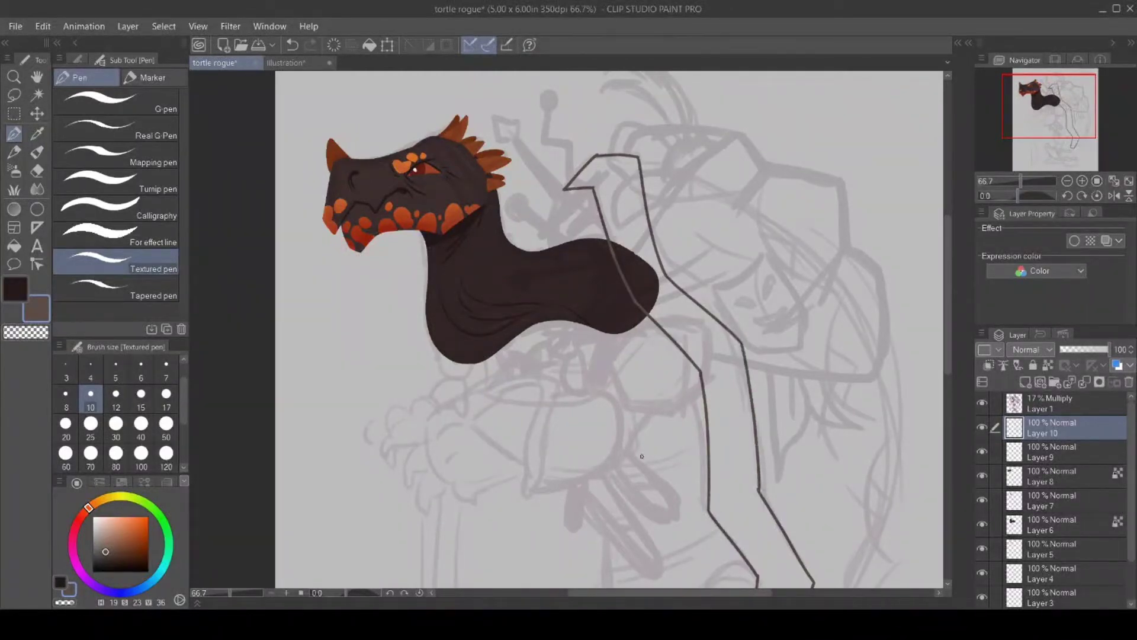
click(15, 246)
click(645, 263)
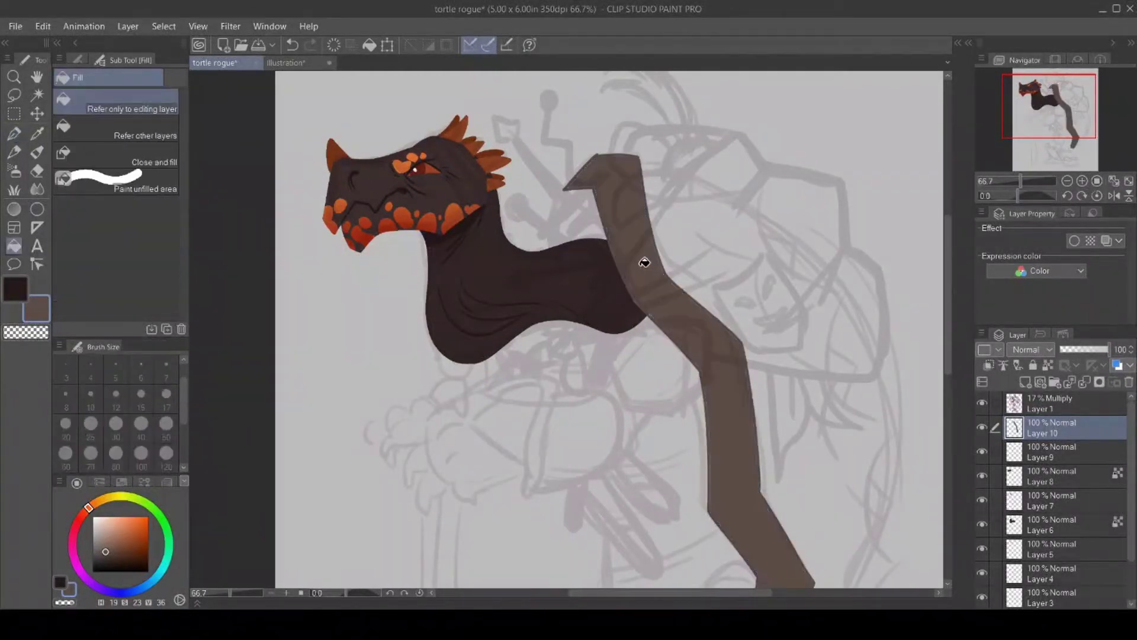
key(p)
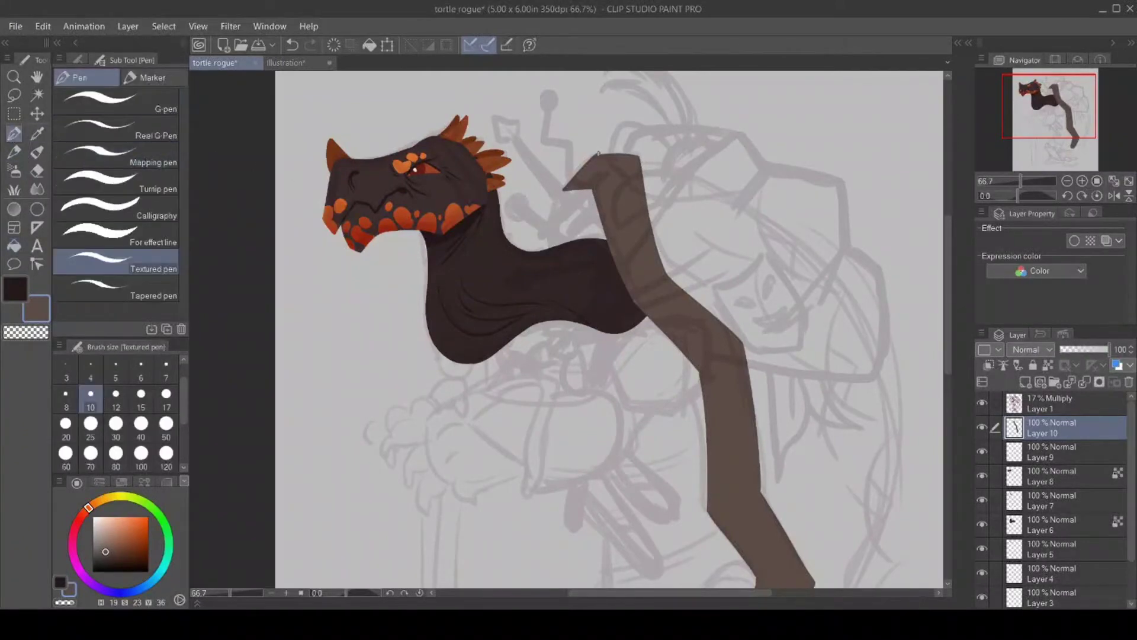
key(c)
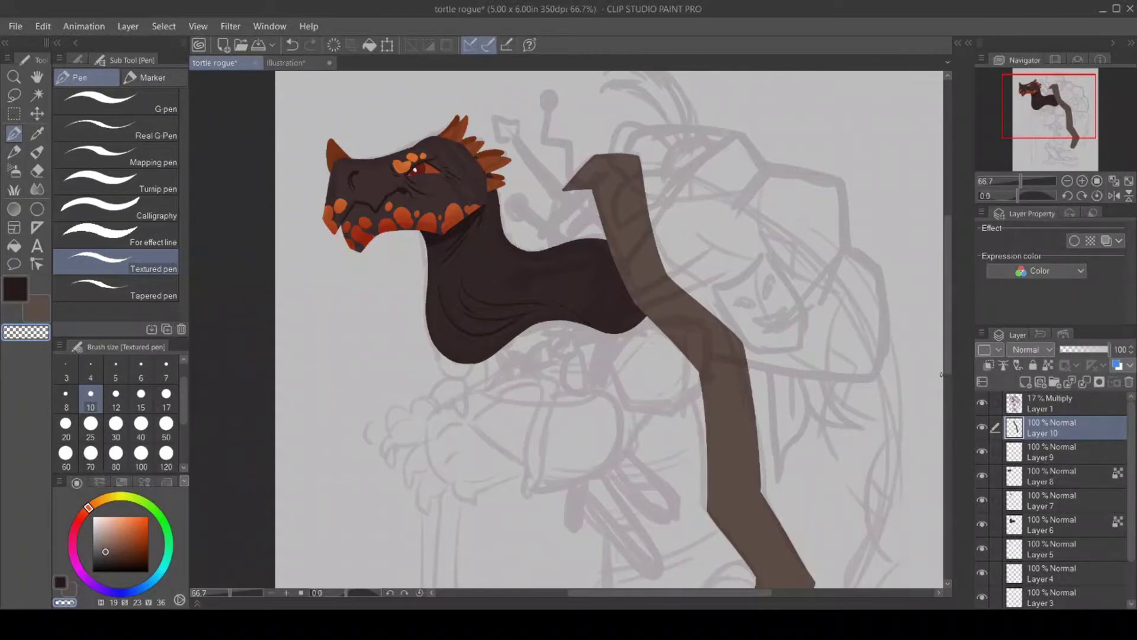
On Layer 9, set the main colour to near-black, H 0, S 6, V 10, then outline and fill a scalloped-edged shape along the brown band's back edge.
drag(946, 364, 956, 404)
click(1046, 451)
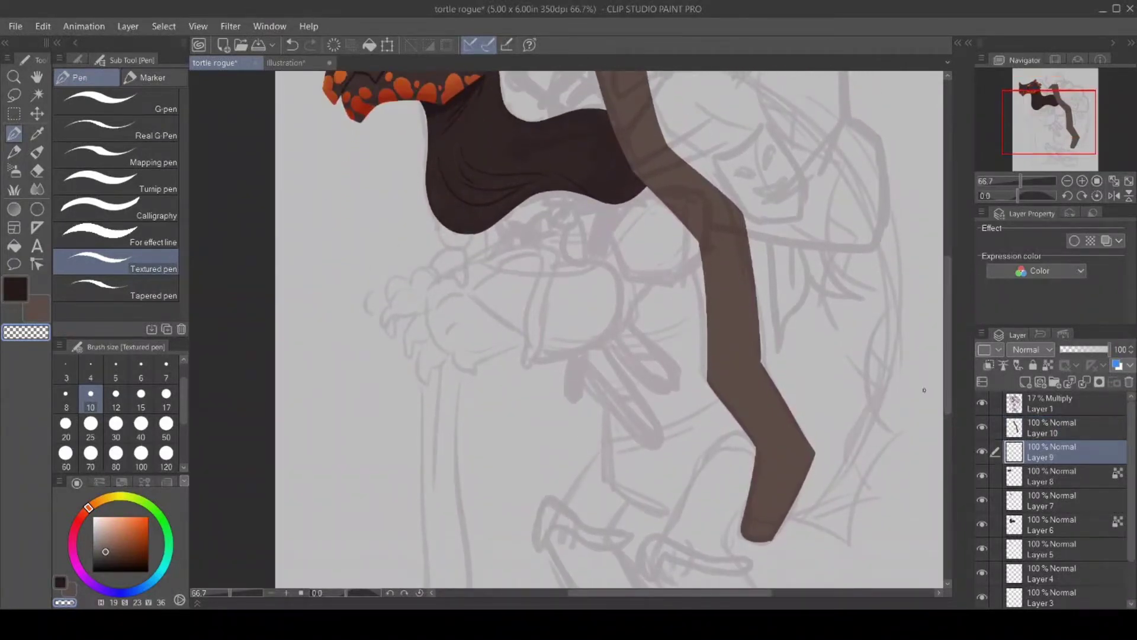
click(17, 293)
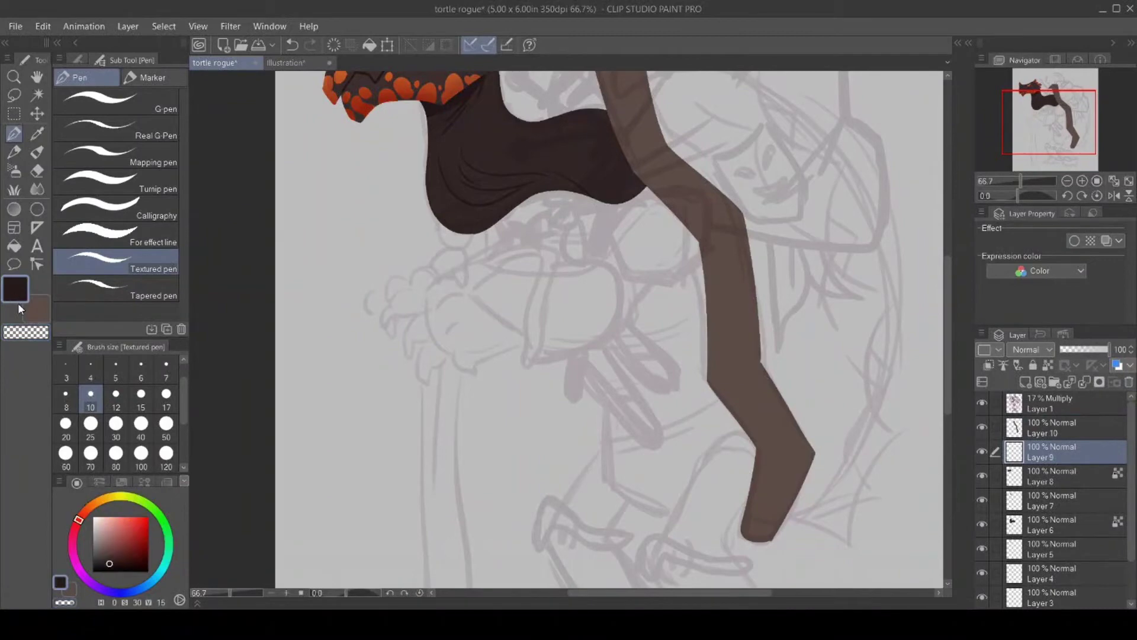
click(96, 566)
drag(949, 283, 944, 213)
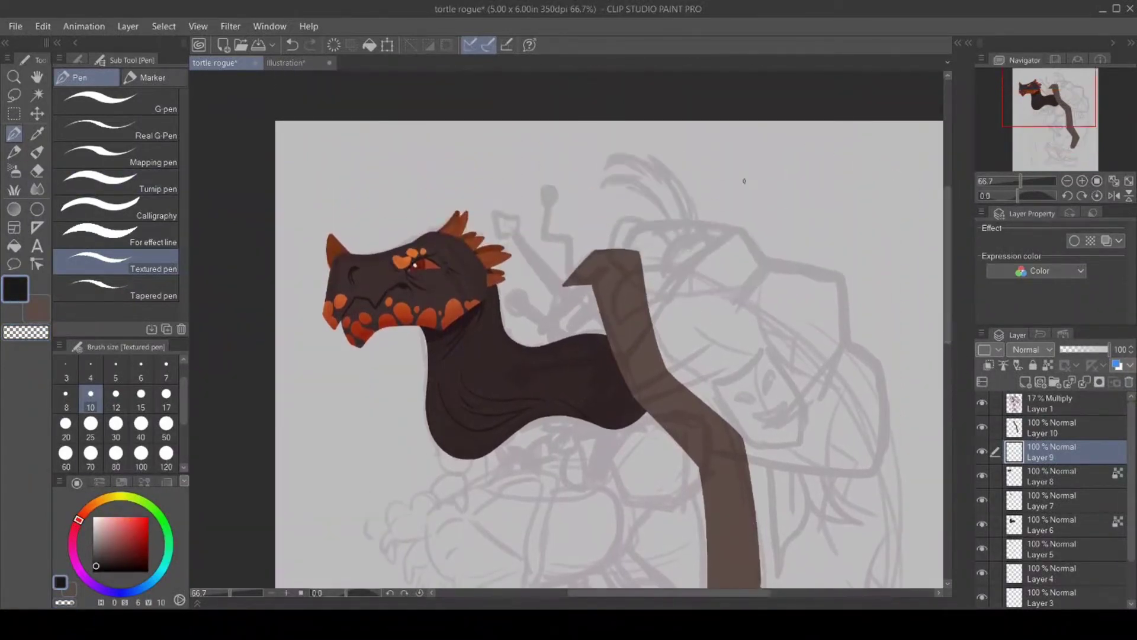
mouse_move(644, 278)
mouse_down()
mouse_move(715, 294)
mouse_move(767, 278)
mouse_move(779, 355)
mouse_move(838, 386)
mouse_up()
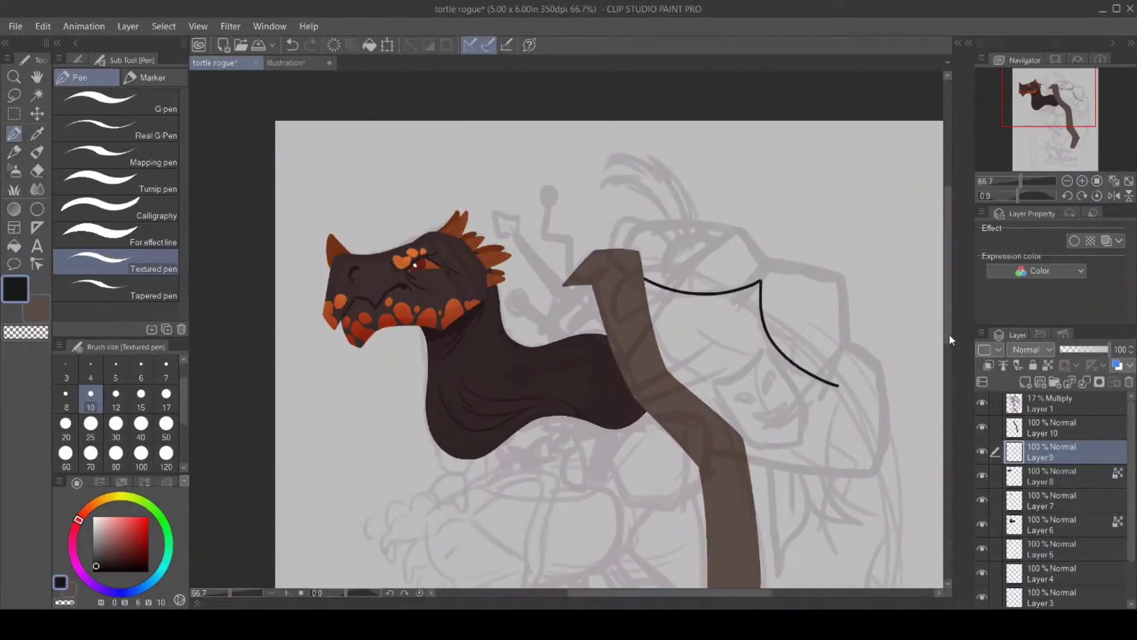
scroll(949, 339, down, 5)
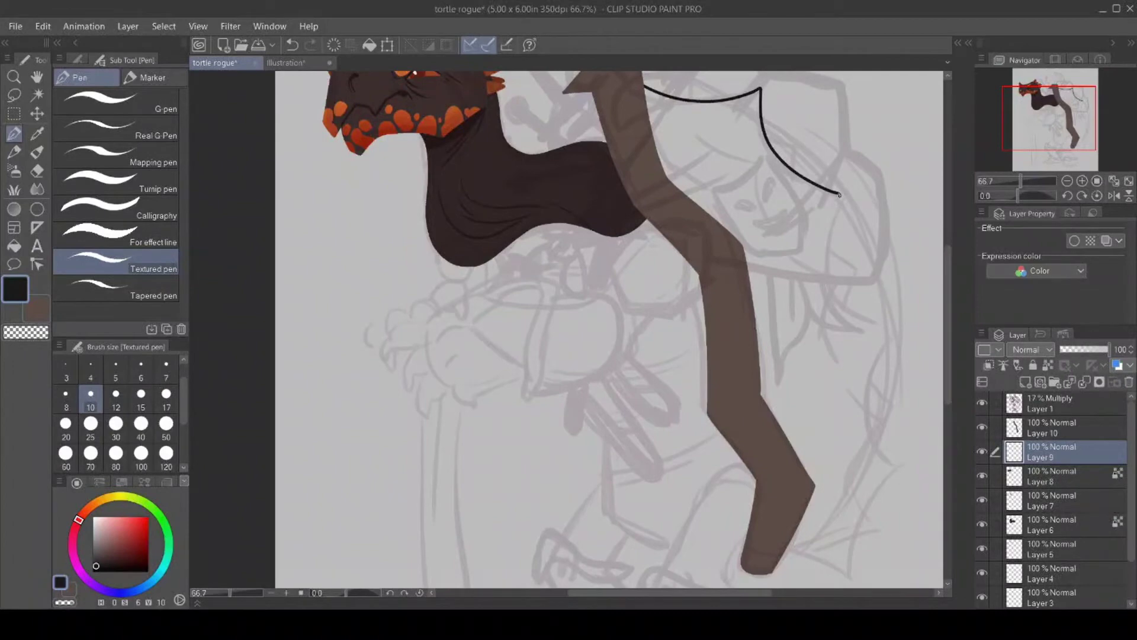
mouse_move(839, 194)
mouse_down()
mouse_move(826, 268)
mouse_move(895, 332)
mouse_move(883, 356)
mouse_move(896, 472)
mouse_move(874, 486)
mouse_move(846, 572)
mouse_move(782, 554)
mouse_up()
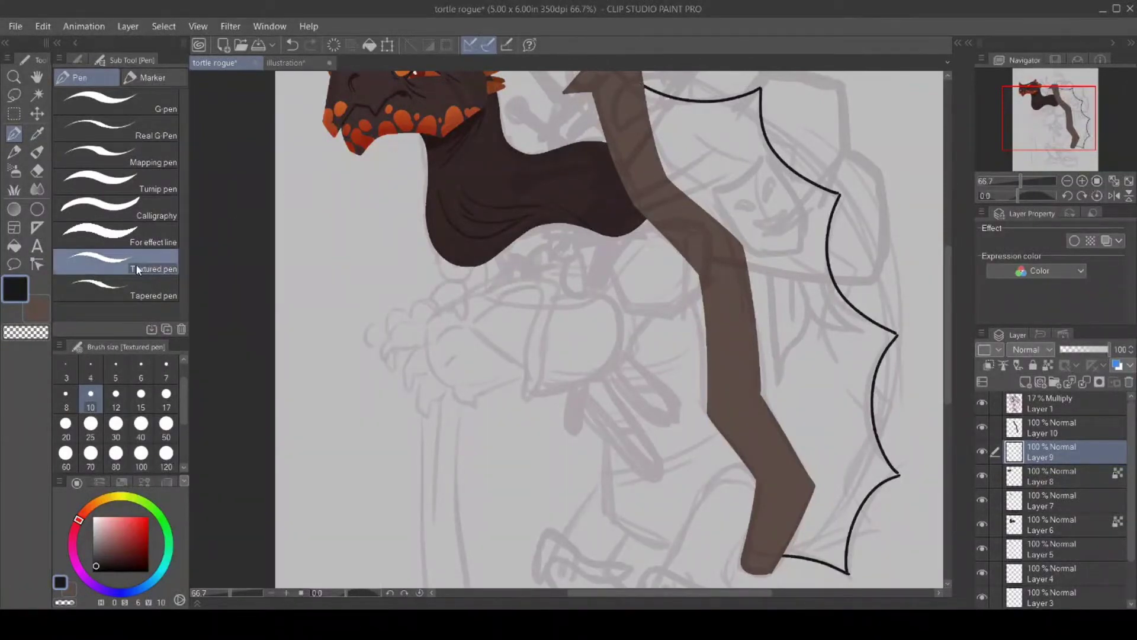
click(13, 245)
click(823, 345)
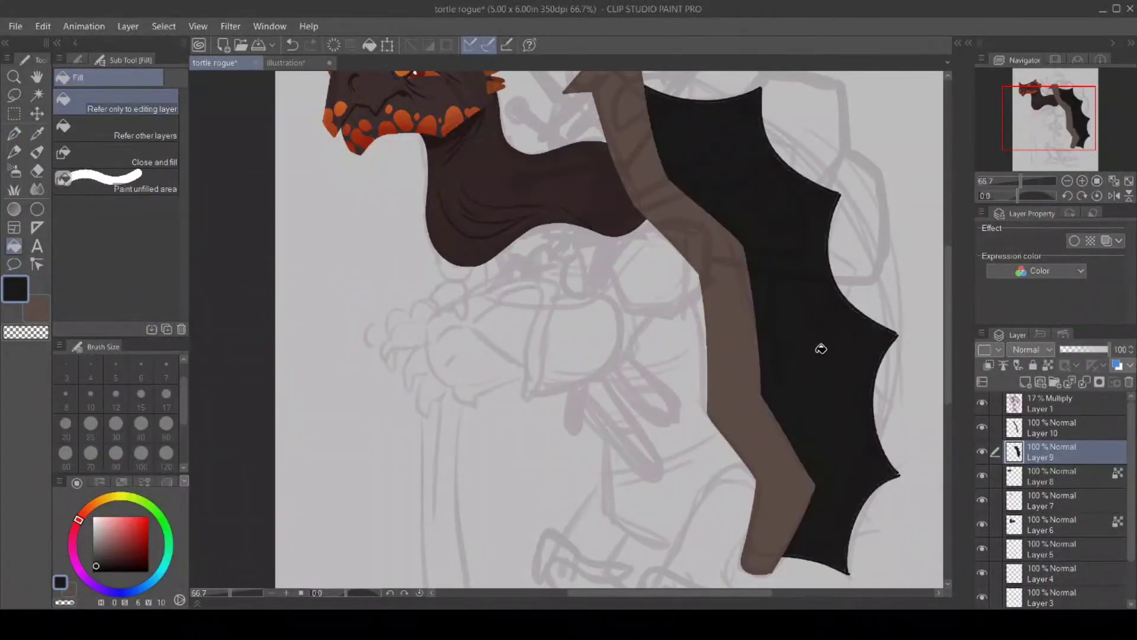
On Layer 8, set the main colour to H 0, S 7, V 6, then outline and fill a second row of points behind the scalloped edge.
click(14, 133)
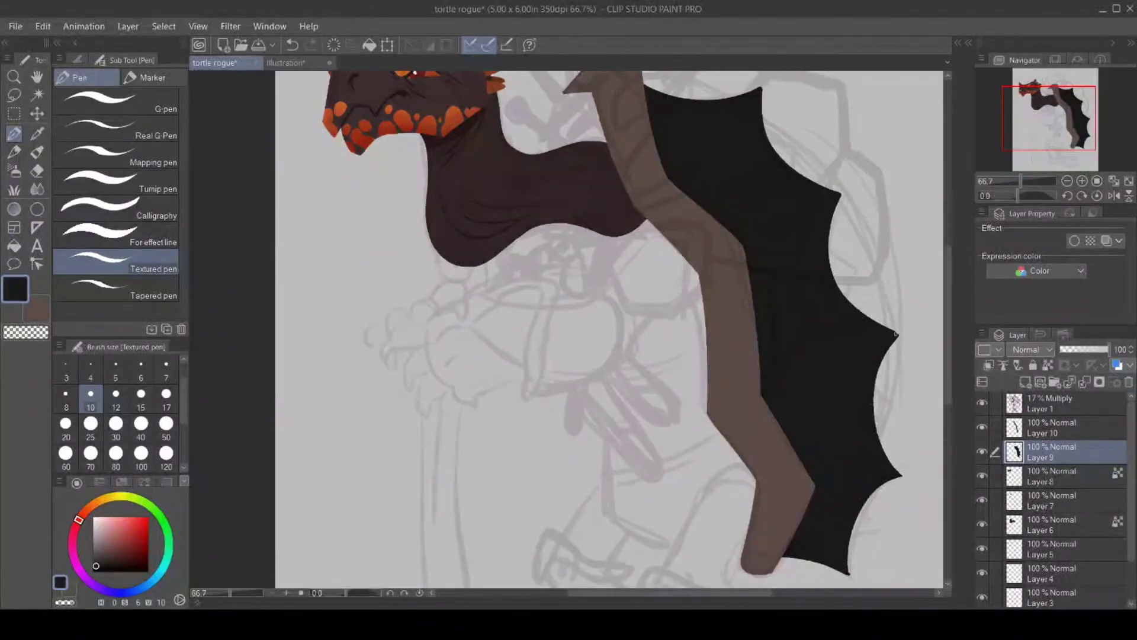
mouse_move(950, 340)
mouse_down()
mouse_move(952, 307)
mouse_move(950, 336)
mouse_up()
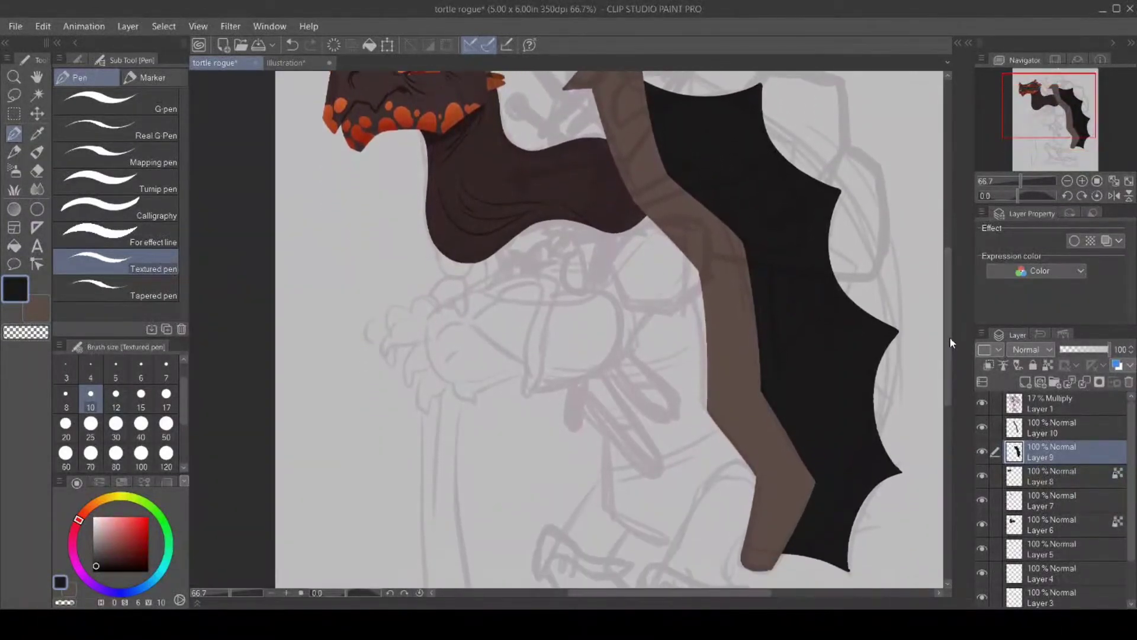
click(1064, 475)
click(14, 76)
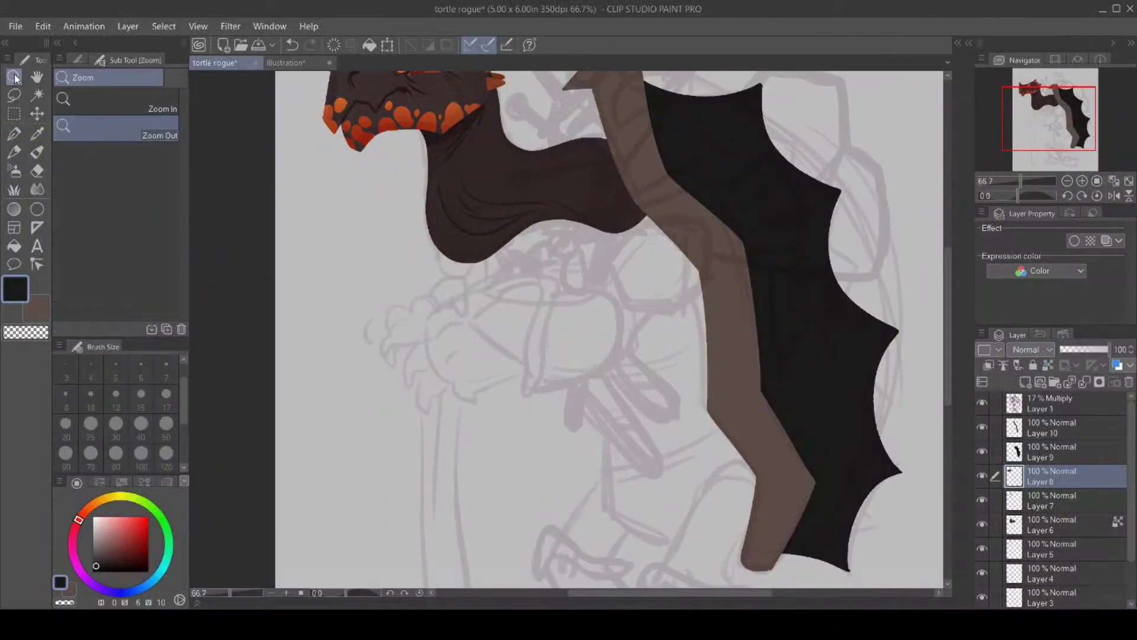
click(431, 356)
click(10, 137)
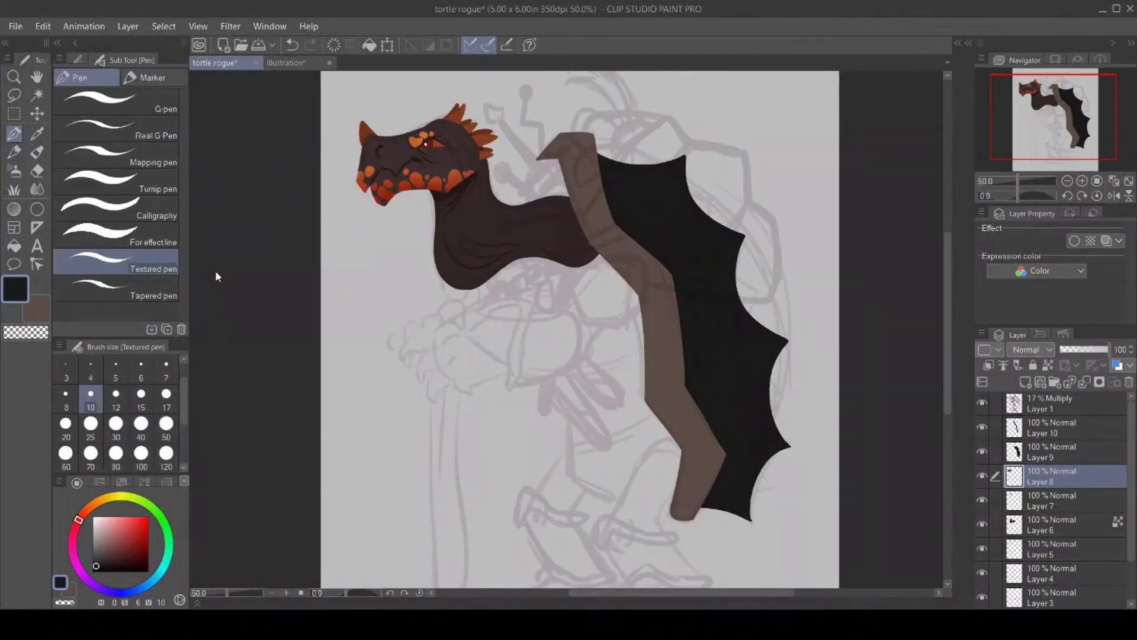
click(758, 213)
mouse_move(596, 146)
mouse_down()
mouse_move(631, 138)
mouse_move(648, 164)
mouse_move(713, 184)
mouse_move(714, 219)
mouse_up()
mouse_move(738, 241)
mouse_down()
mouse_move(764, 254)
mouse_move(760, 263)
mouse_move(755, 252)
mouse_move(750, 289)
mouse_move(777, 328)
mouse_up()
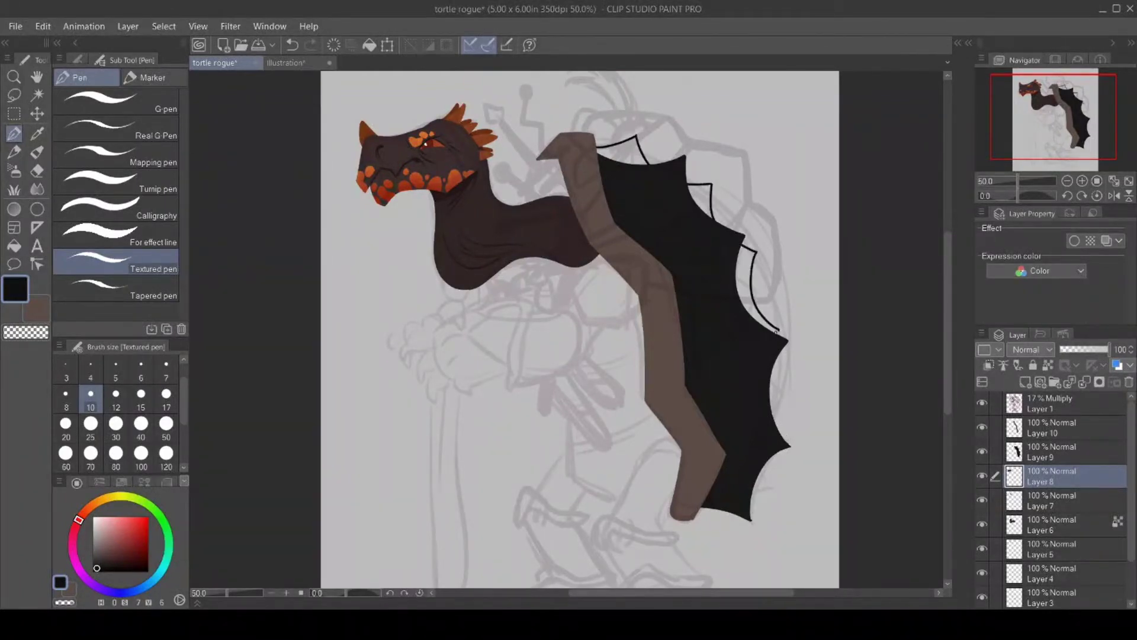
mouse_move(771, 377)
mouse_down()
mouse_move(795, 399)
mouse_move(772, 420)
mouse_up()
mouse_move(770, 459)
mouse_down()
mouse_move(777, 478)
mouse_move(755, 480)
mouse_up()
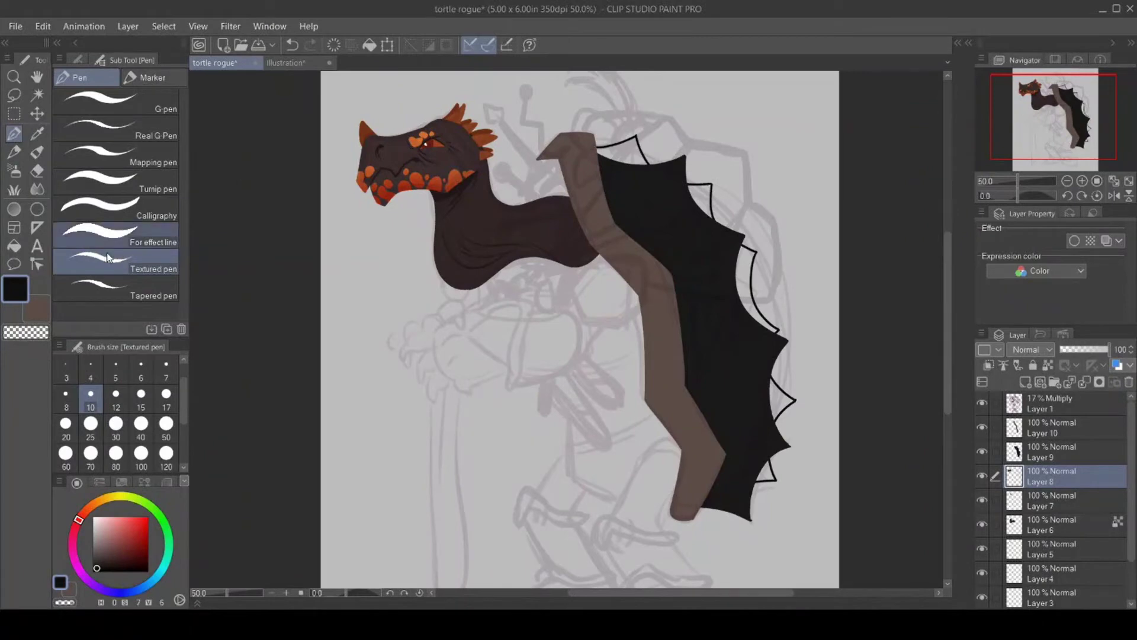
click(15, 245)
click(744, 256)
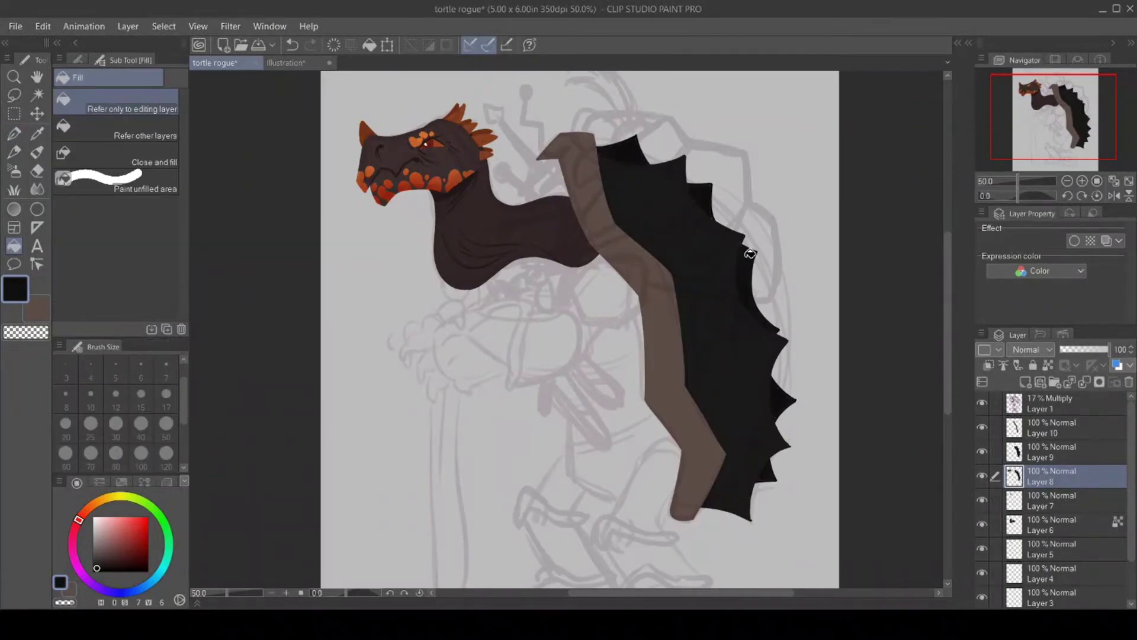
Hide the sketch, clean up the edges of the second row of points with transparent colour, and show the sketch again.
click(983, 403)
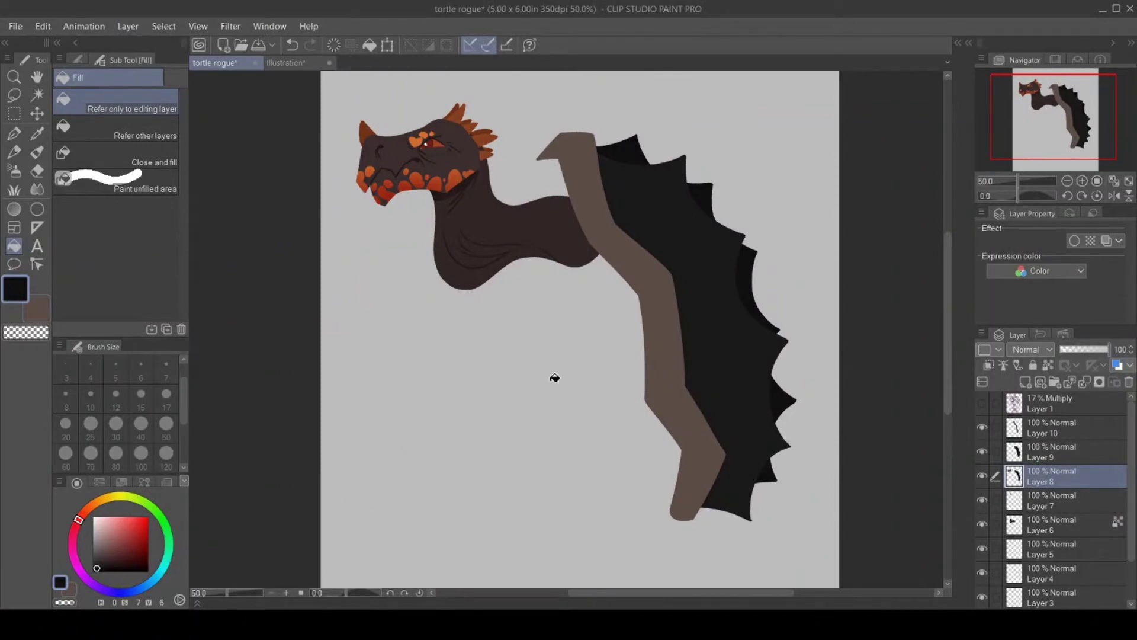
click(25, 331)
click(14, 133)
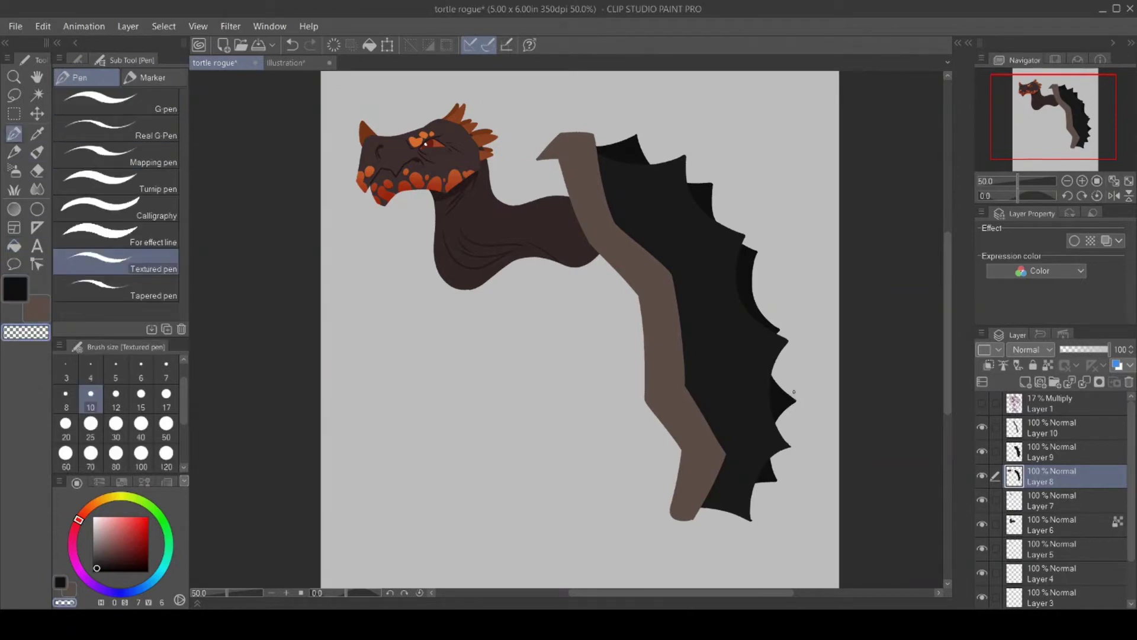
click(982, 404)
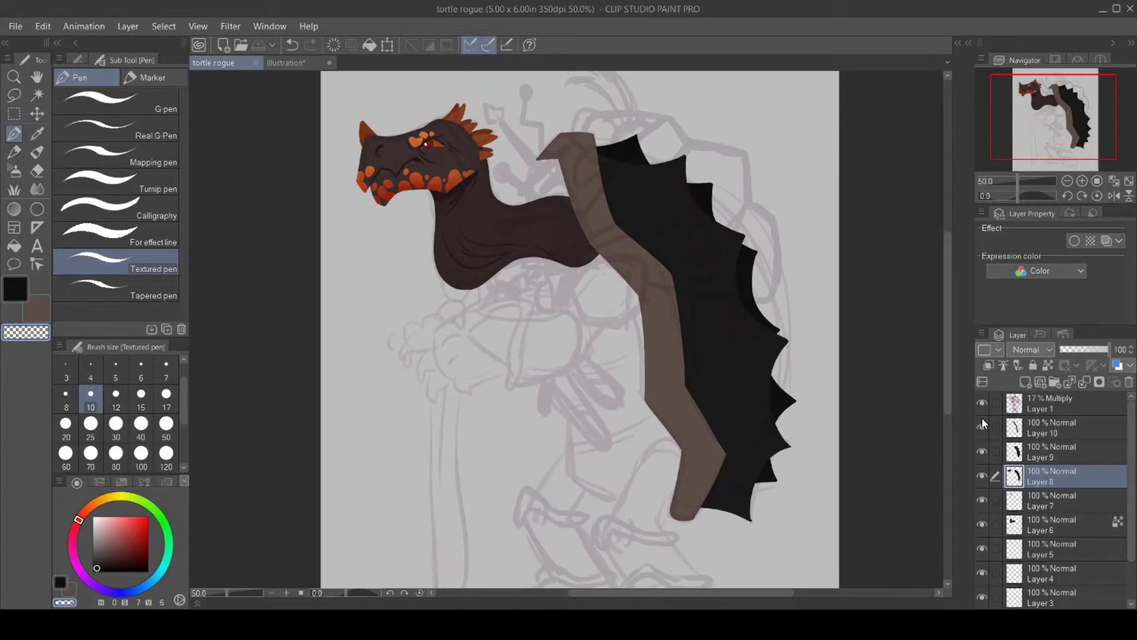
On Layer 7, set the main colour to H 0, S 8, V 3, then outline and fill a third row of small spikes between the existing points.
click(1044, 506)
key(c)
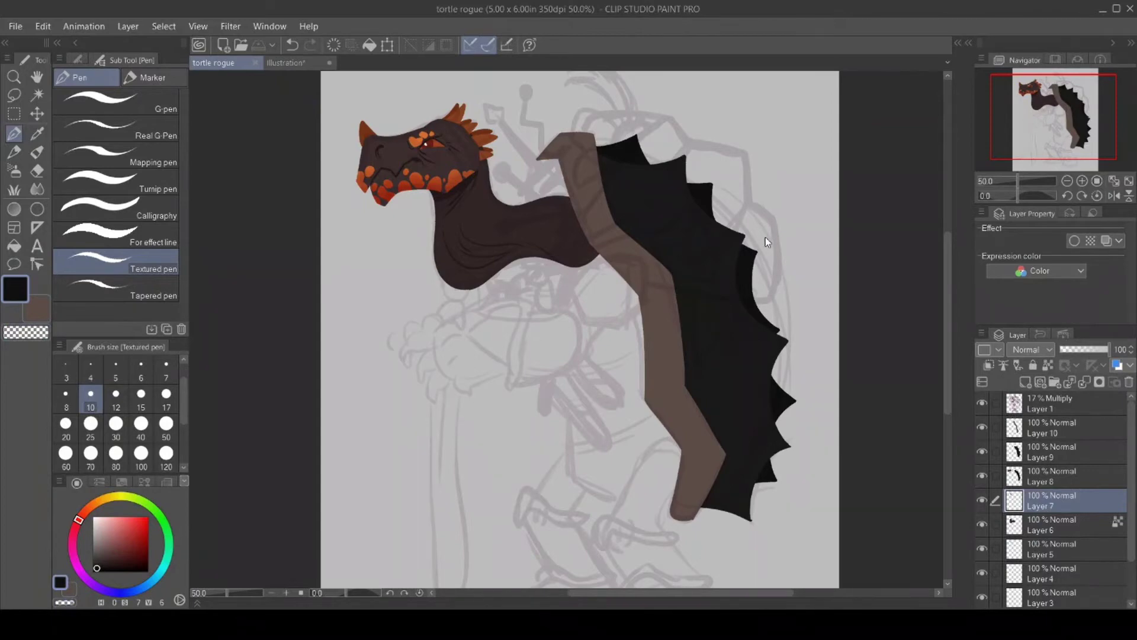
alt+click(750, 278)
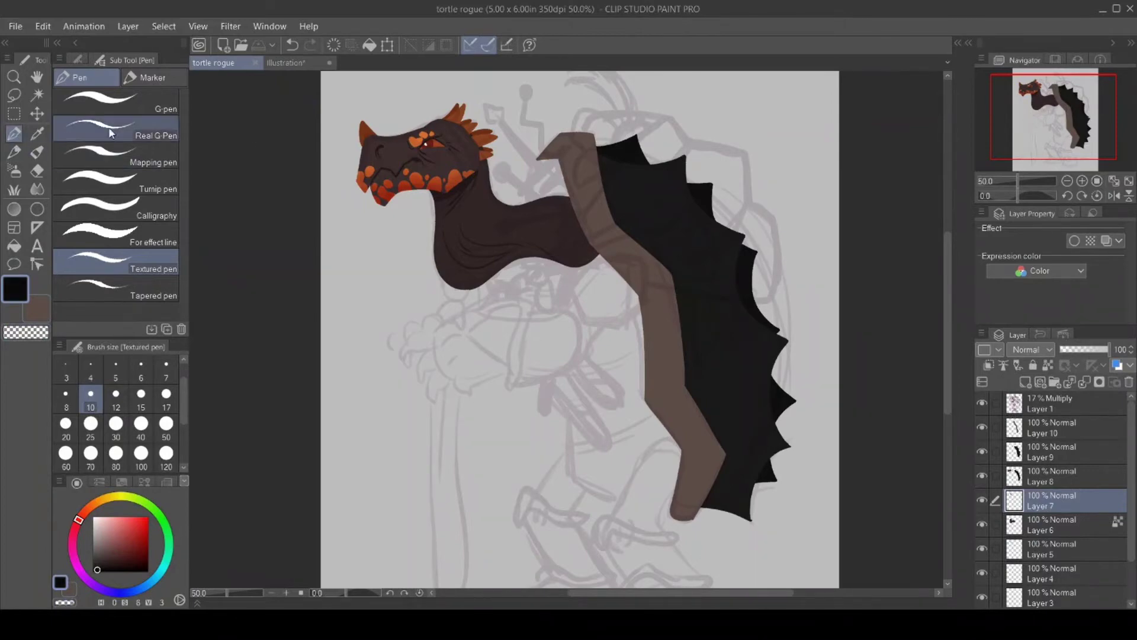
mouse_move(594, 141)
mouse_down()
mouse_move(616, 130)
mouse_move(619, 141)
mouse_up()
mouse_move(643, 152)
mouse_down()
mouse_move(659, 150)
mouse_move(660, 163)
mouse_up()
mouse_move(686, 175)
mouse_down()
mouse_move(725, 210)
mouse_move(727, 229)
mouse_up()
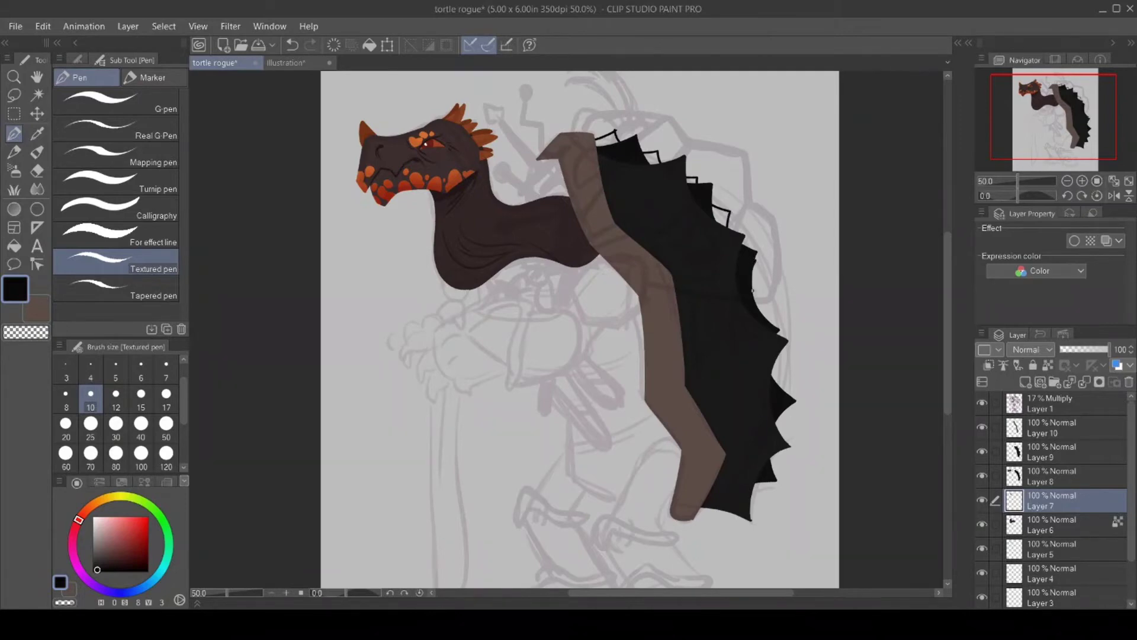
mouse_move(752, 290)
mouse_down()
mouse_move(770, 296)
mouse_move(768, 309)
mouse_up()
mouse_move(769, 366)
mouse_down()
mouse_move(788, 385)
mouse_move(784, 428)
mouse_up()
drag(759, 478, 756, 506)
key(g)
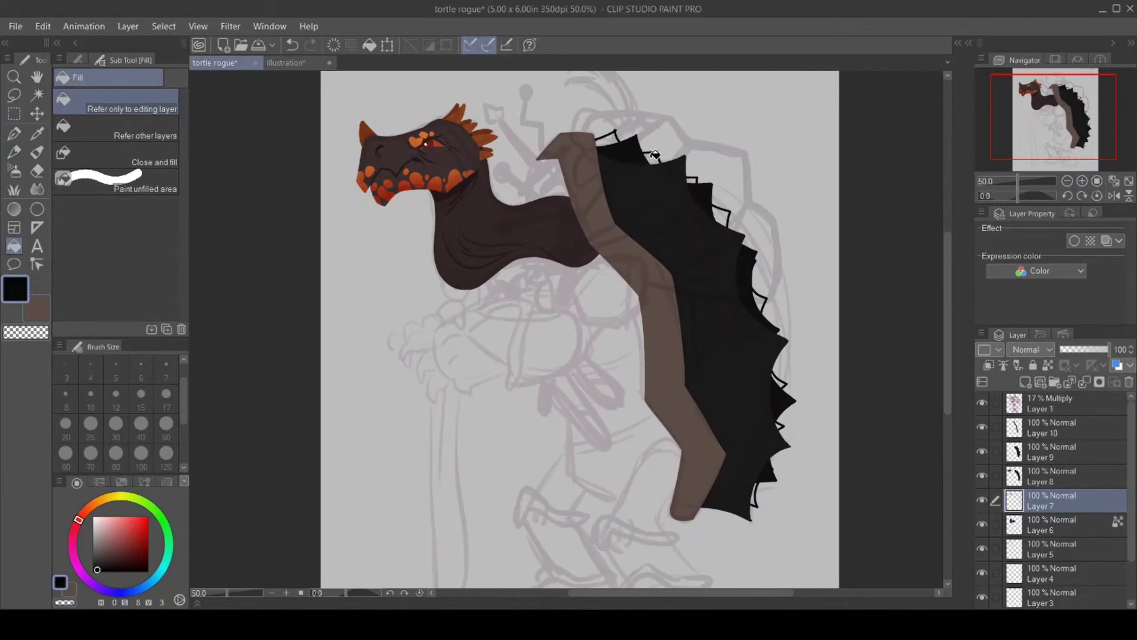
click(655, 155)
Refine the small spikes on Layer 7 with transparent colour and save the tortle rogue file.
click(13, 133)
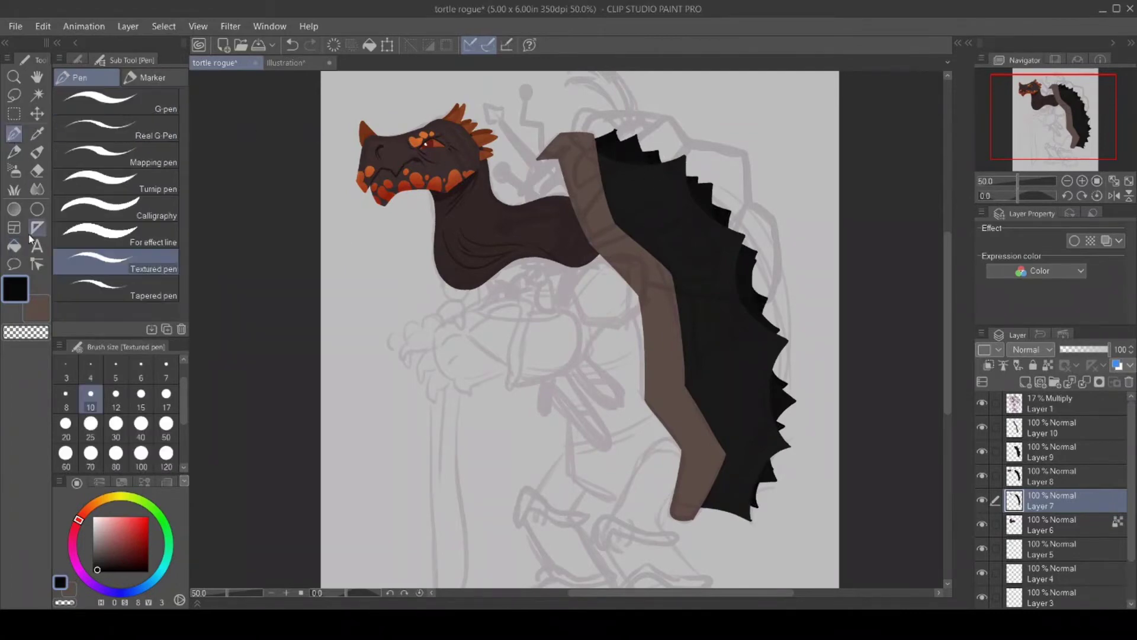
click(28, 335)
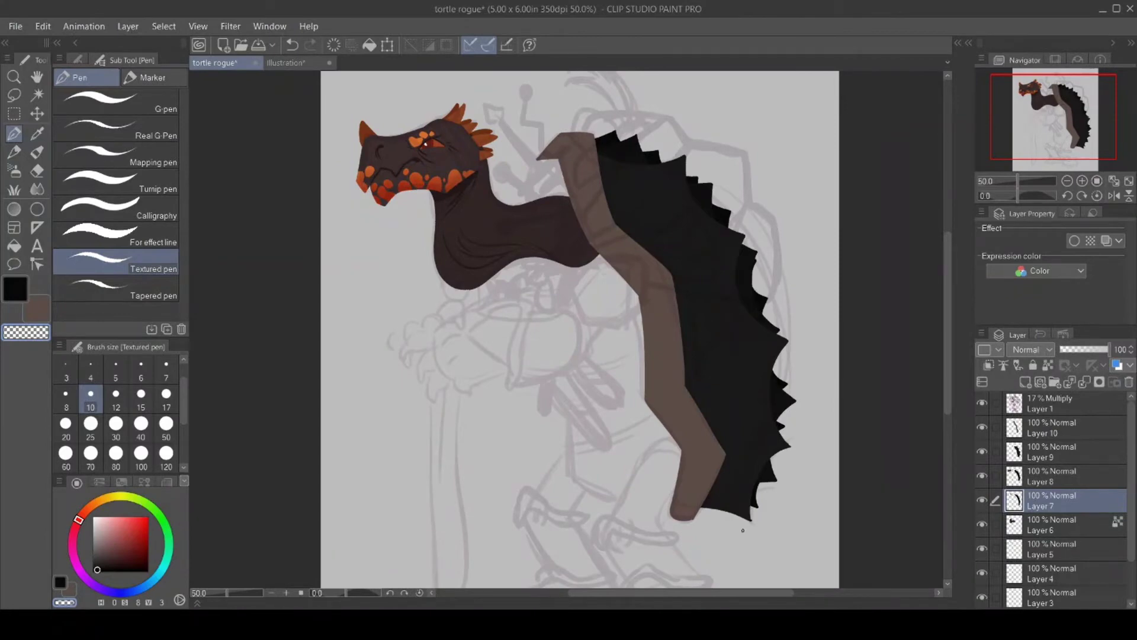
key(ctrl+s)
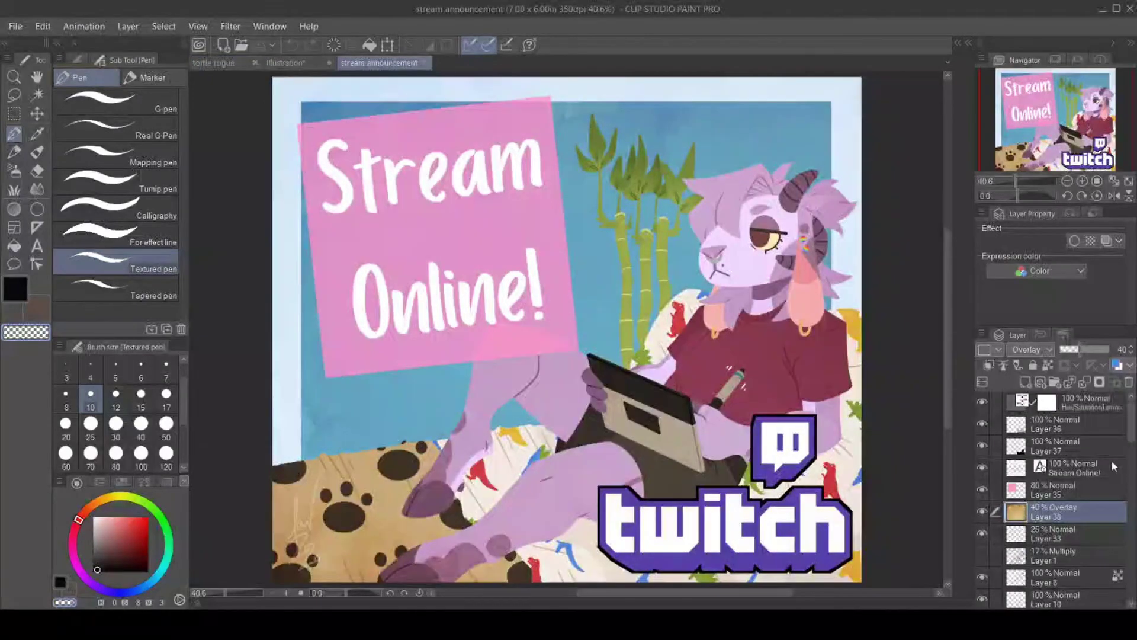
In the stream announcement document, replace the word "Stream" in the text with "Be right back!" split over two lines.
click(1027, 468)
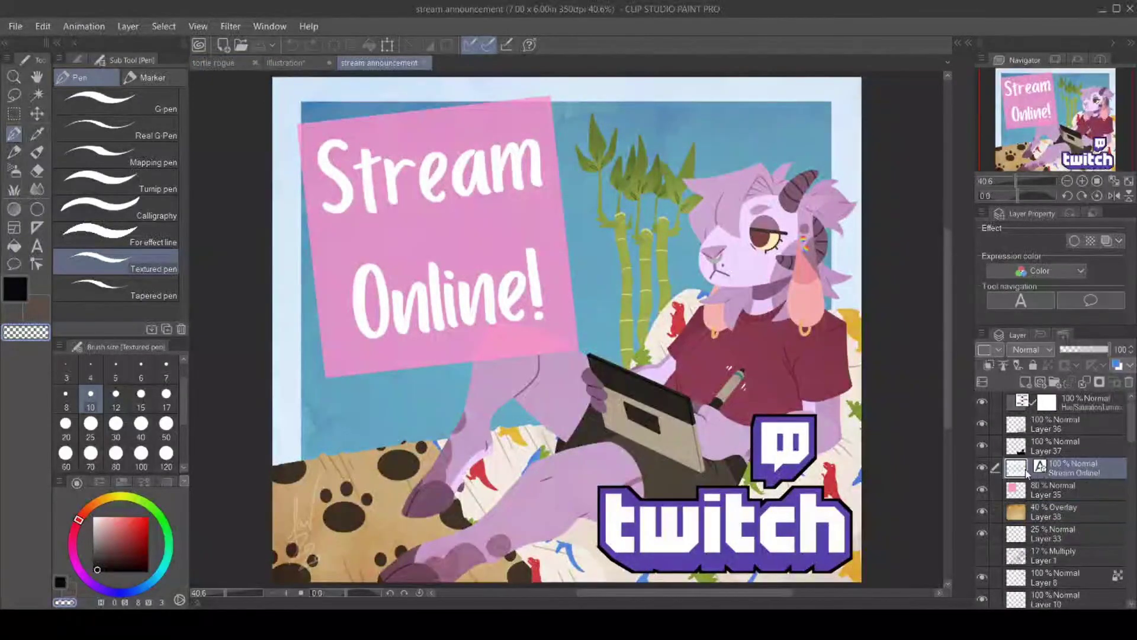
click(37, 246)
click(423, 176)
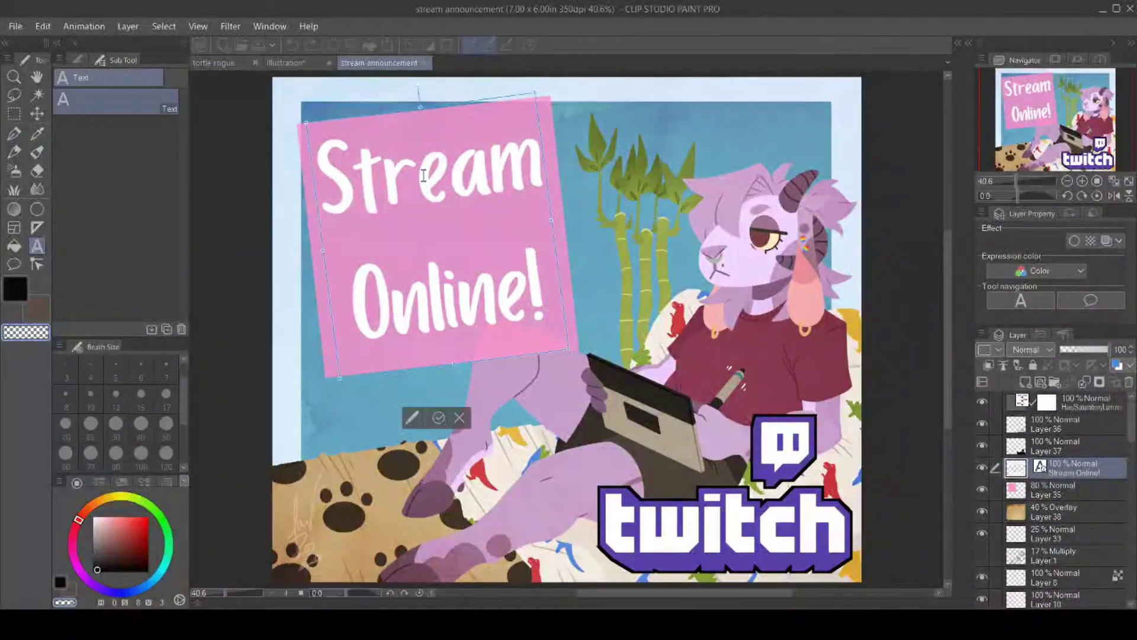
key(Home)
key(shift+End)
text(Be)
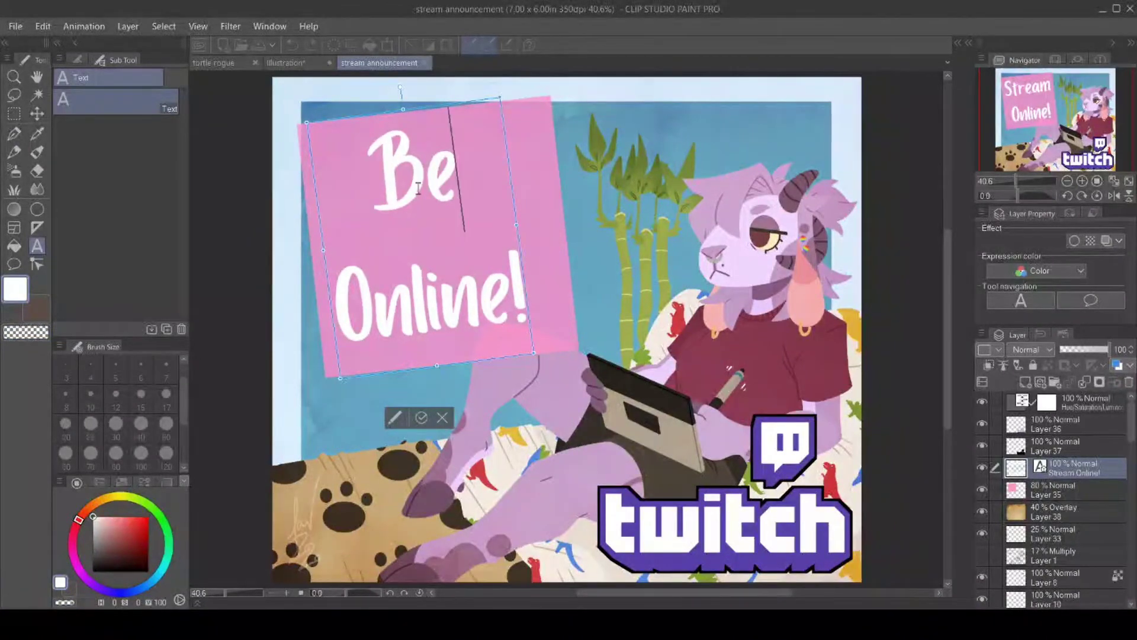
text( right)
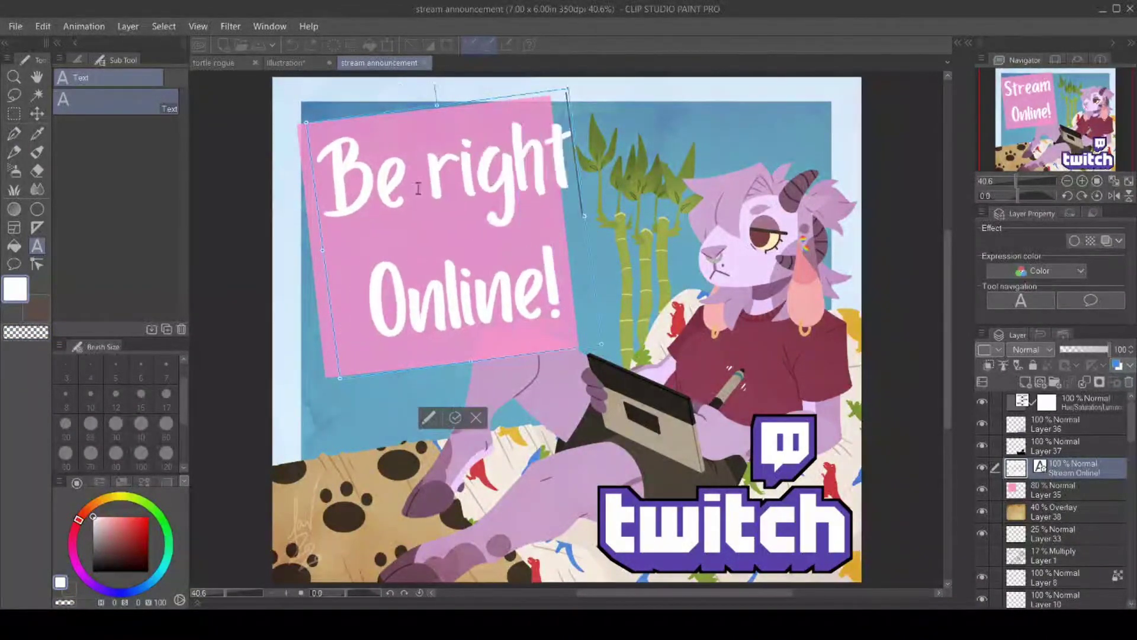
key(Return)
text(back!)
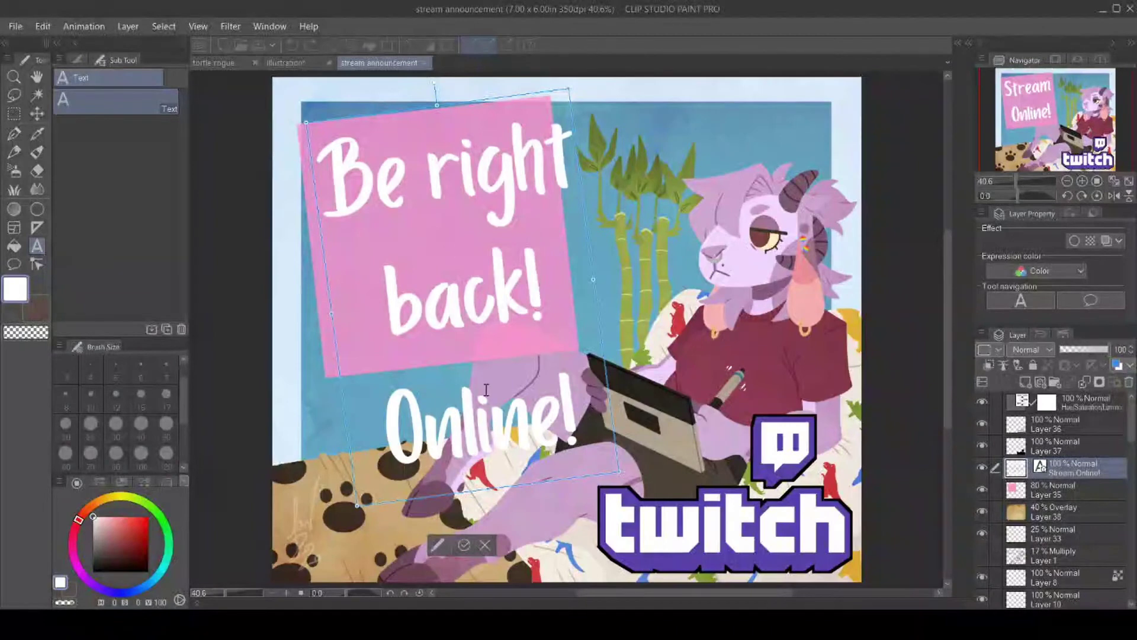
Delete the leftover "Online!" line from the announcement text.
key(Down)
key(BackSpace)
key(BackSpace)
key(BackSpace)
key(BackSpace)
key(BackSpace)
key(BackSpace)
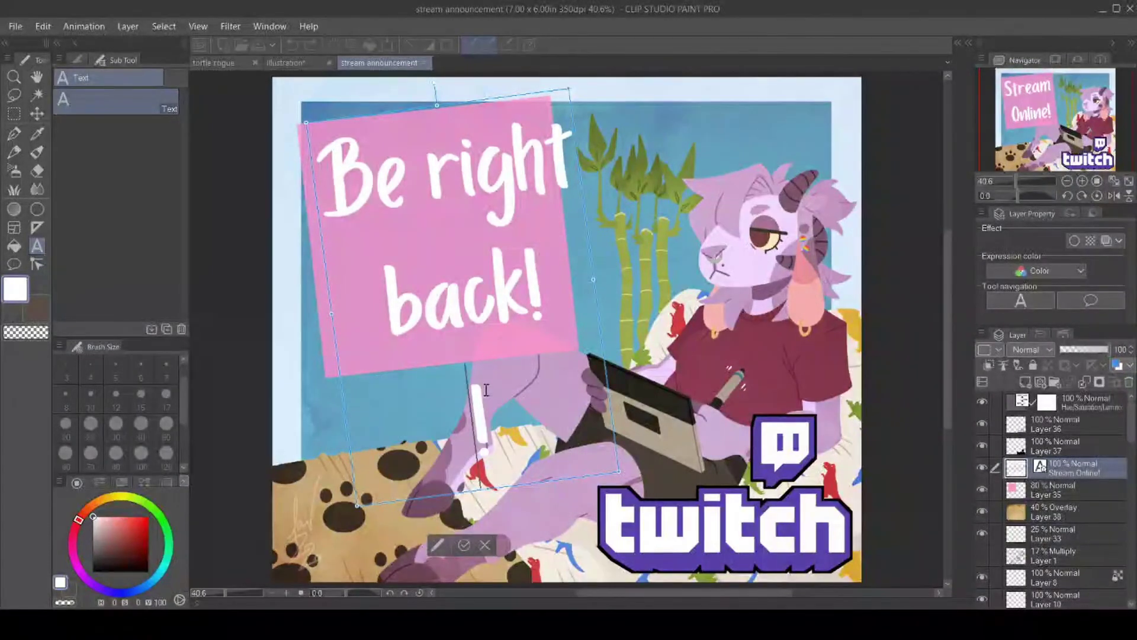
key(BackSpace)
key(BackSpace)
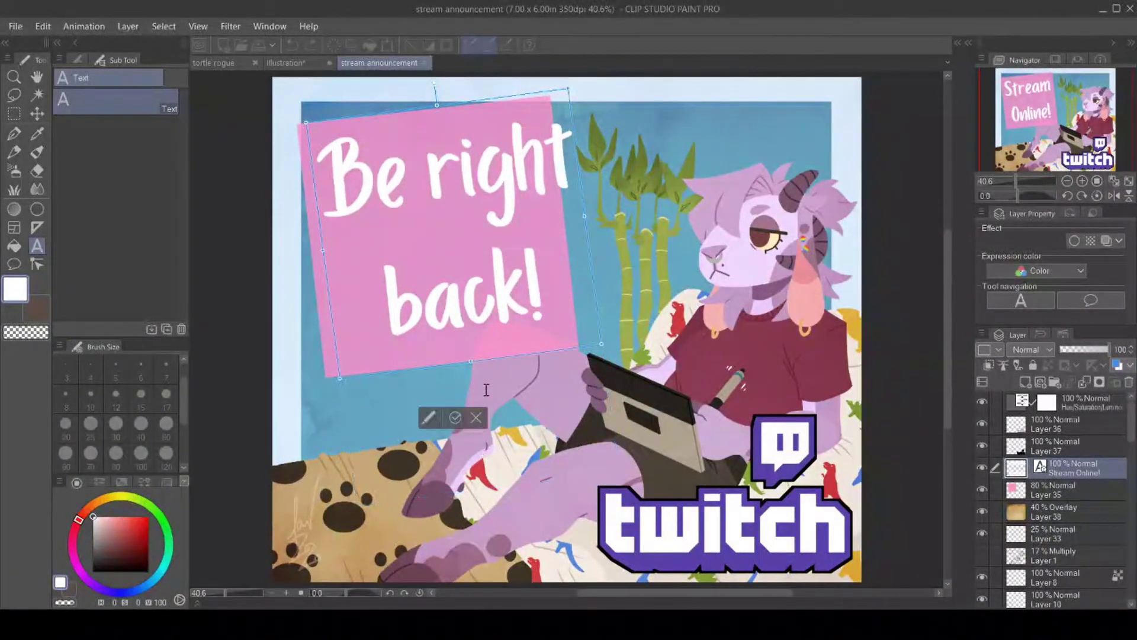
key(ctrl+Home)
Set the announcement text size to 80, move the text down to centre it on the pink square, and close the document.
click(77, 60)
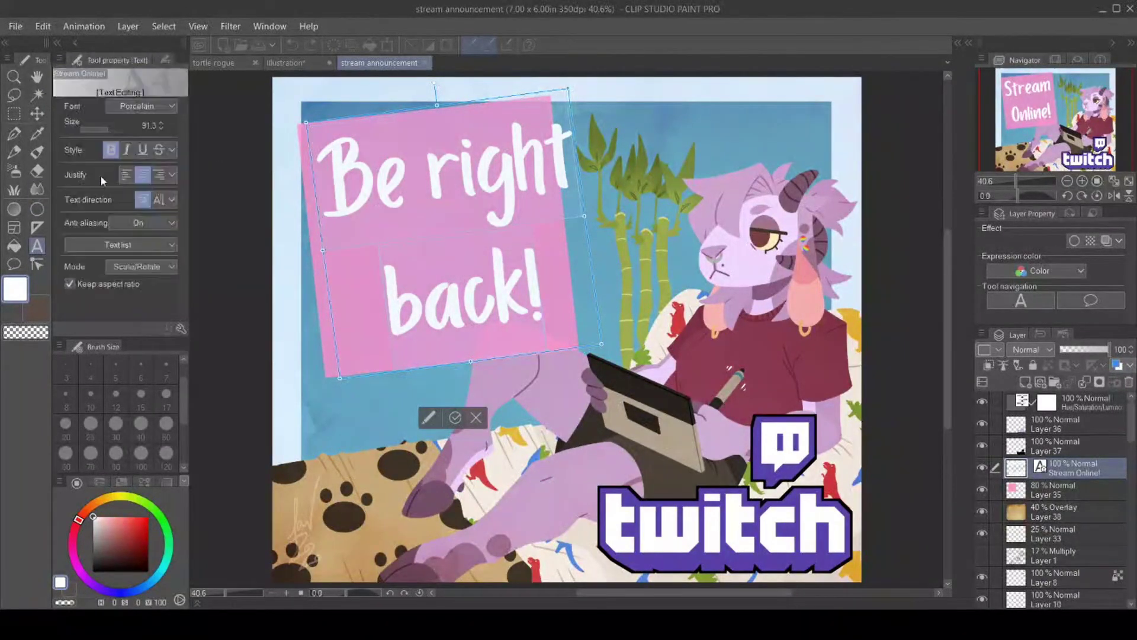
drag(160, 128, 160, 127)
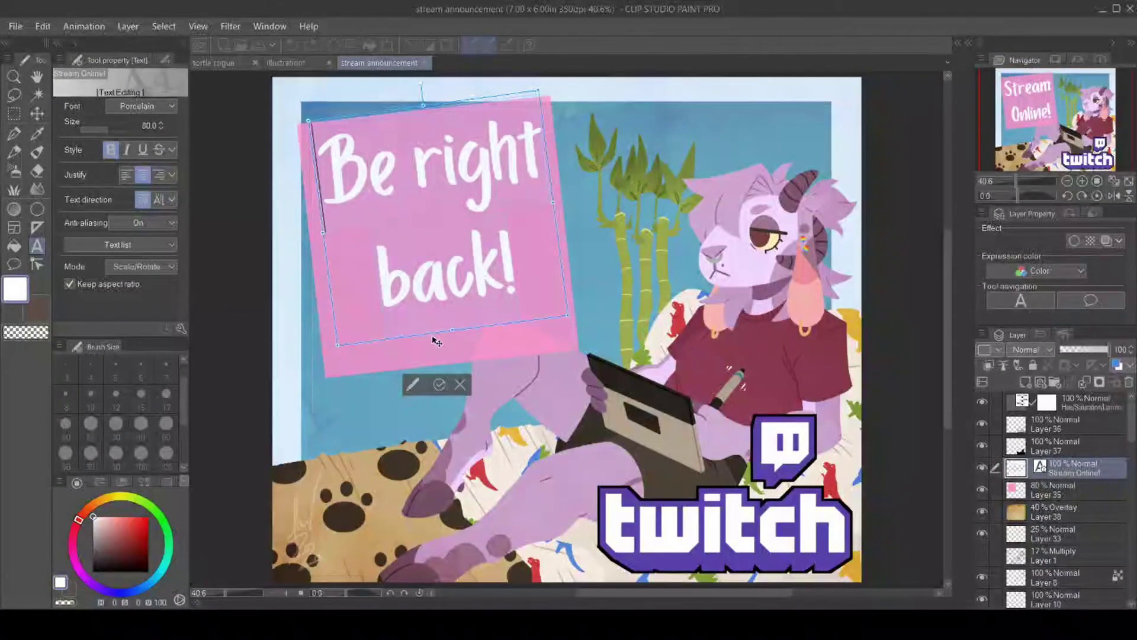
drag(436, 340, 436, 365)
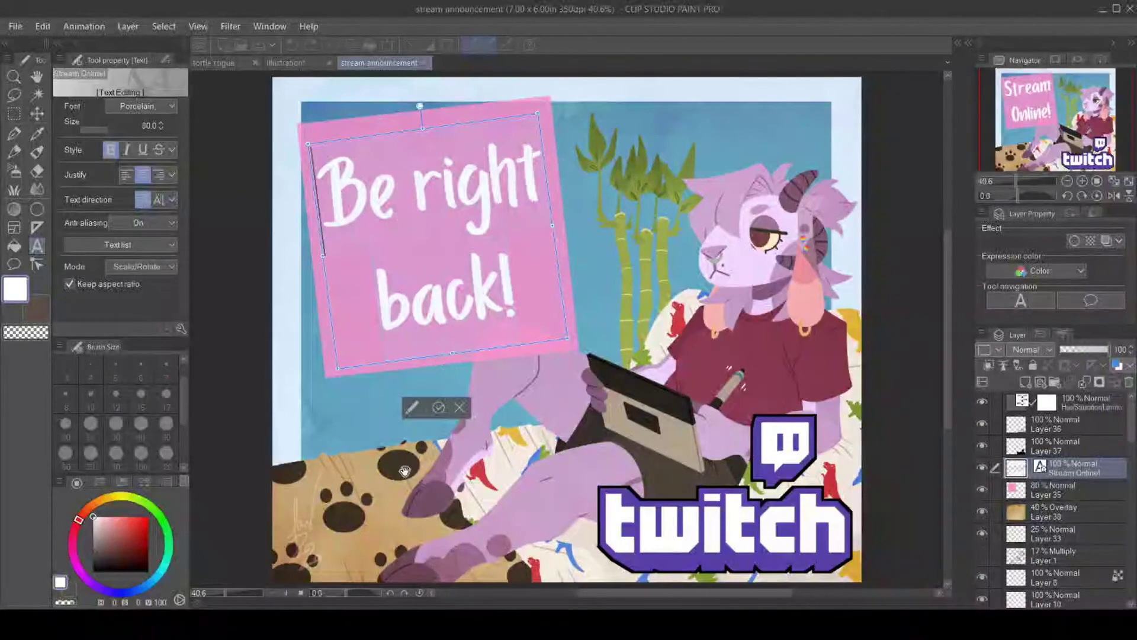
click(436, 408)
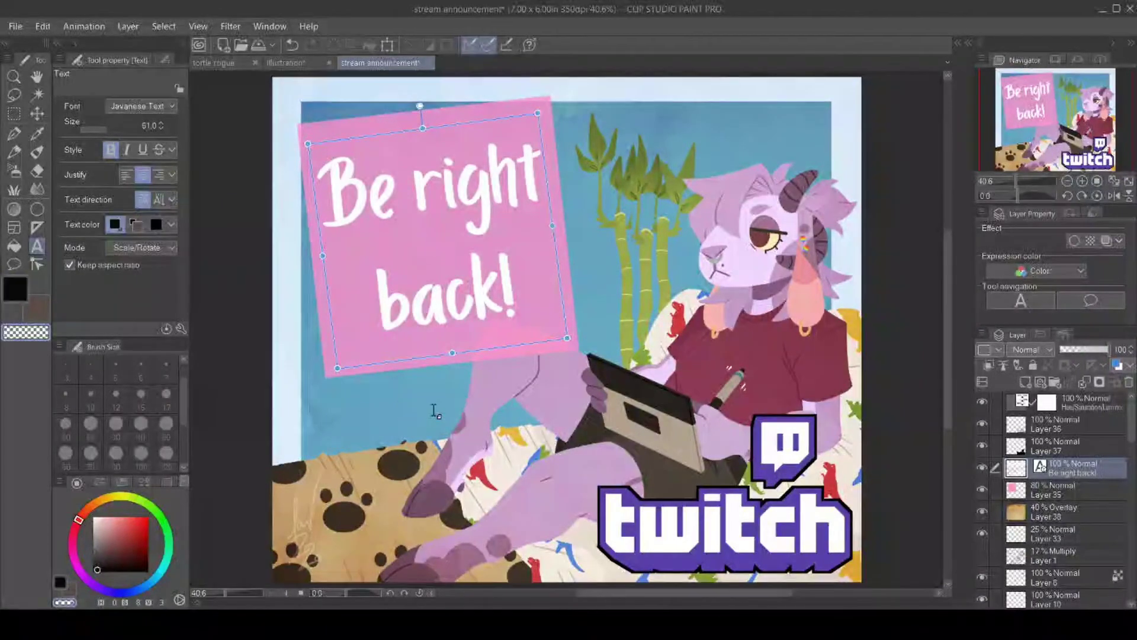
key(Escape)
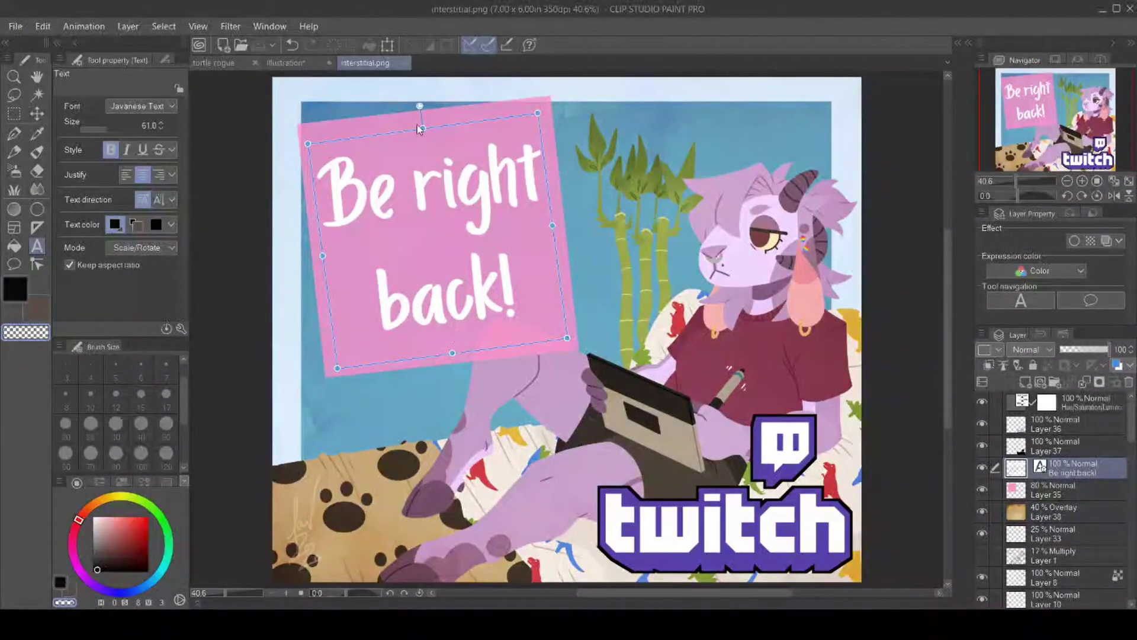
click(404, 62)
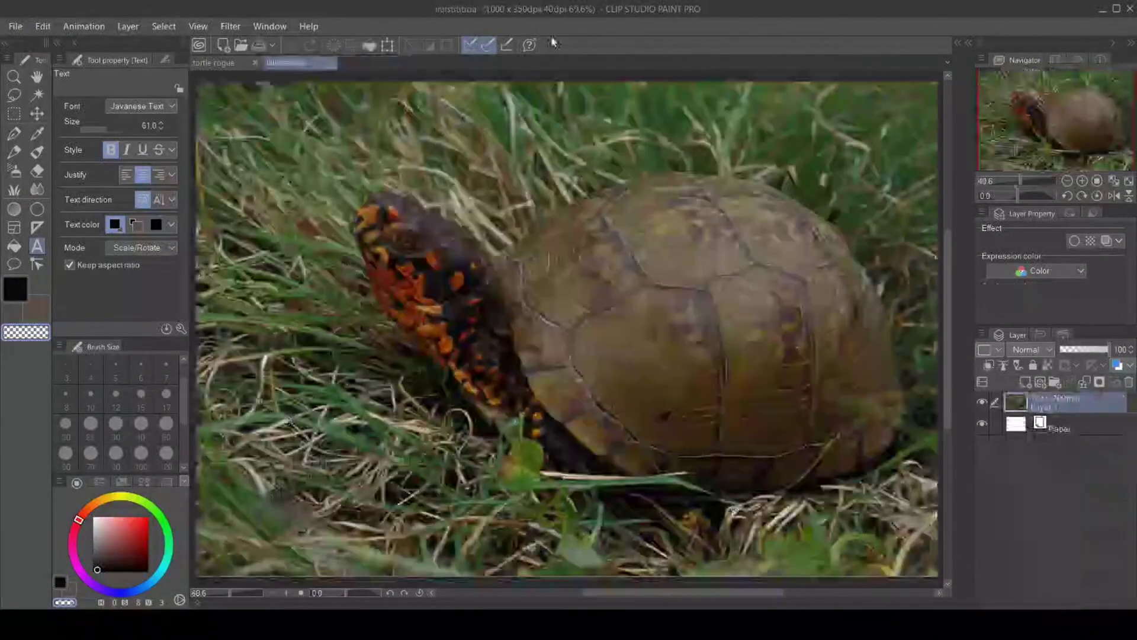
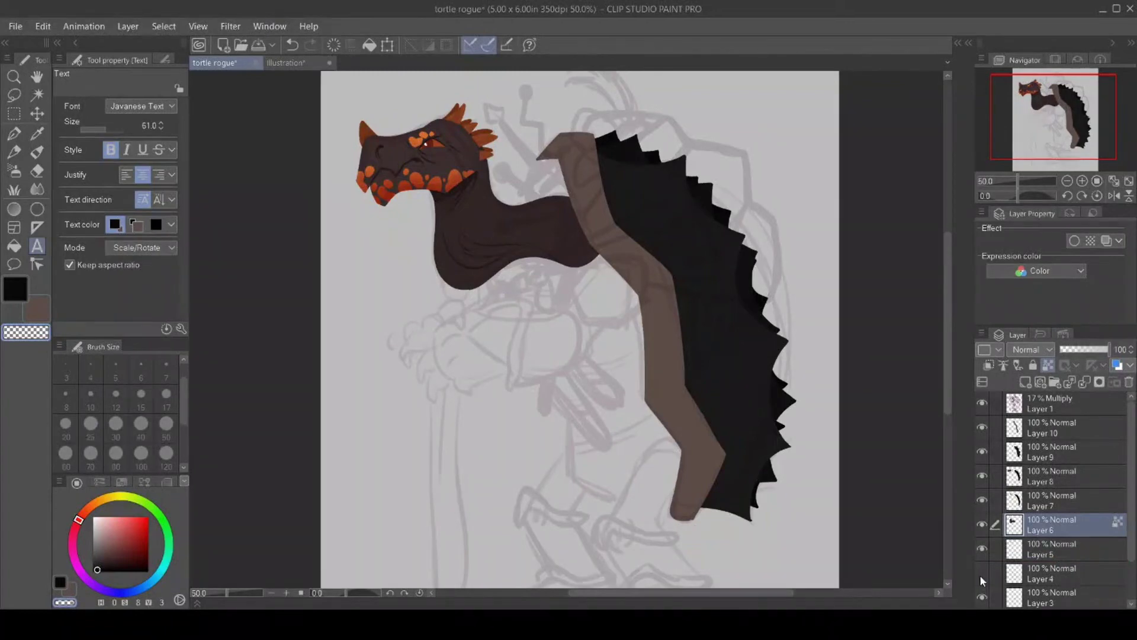
In the tortle rogue document, move Layer 4 up between Layer 7 and Layer 6 and make it visible.
click(983, 575)
drag(1053, 573, 990, 522)
click(983, 525)
On Layer 4, outline a dagger handle with a diamond-shaped pommel across the neck in dark blue (H 216, S 43, V 34) and fill it.
drag(946, 336, 948, 317)
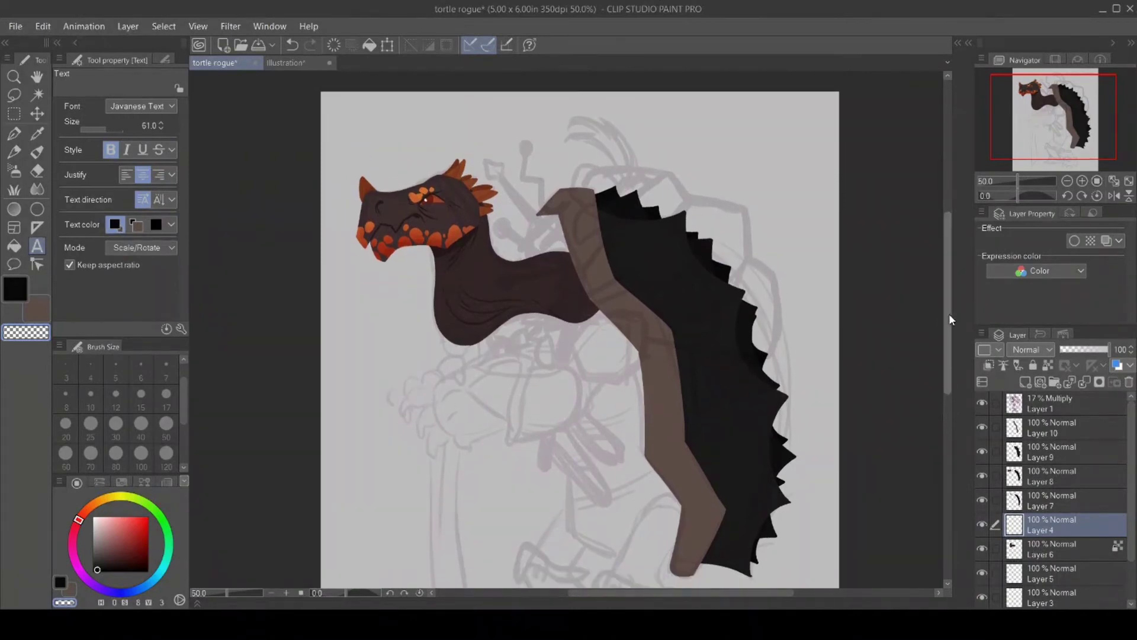
drag(639, 592, 656, 593)
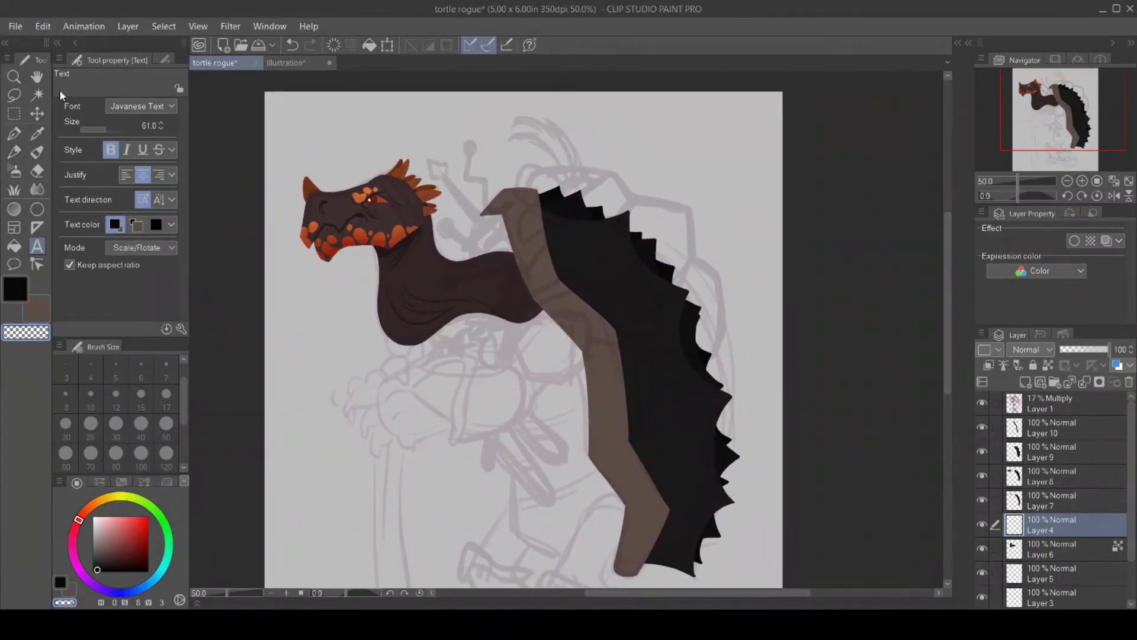
click(13, 76)
click(578, 329)
click(14, 133)
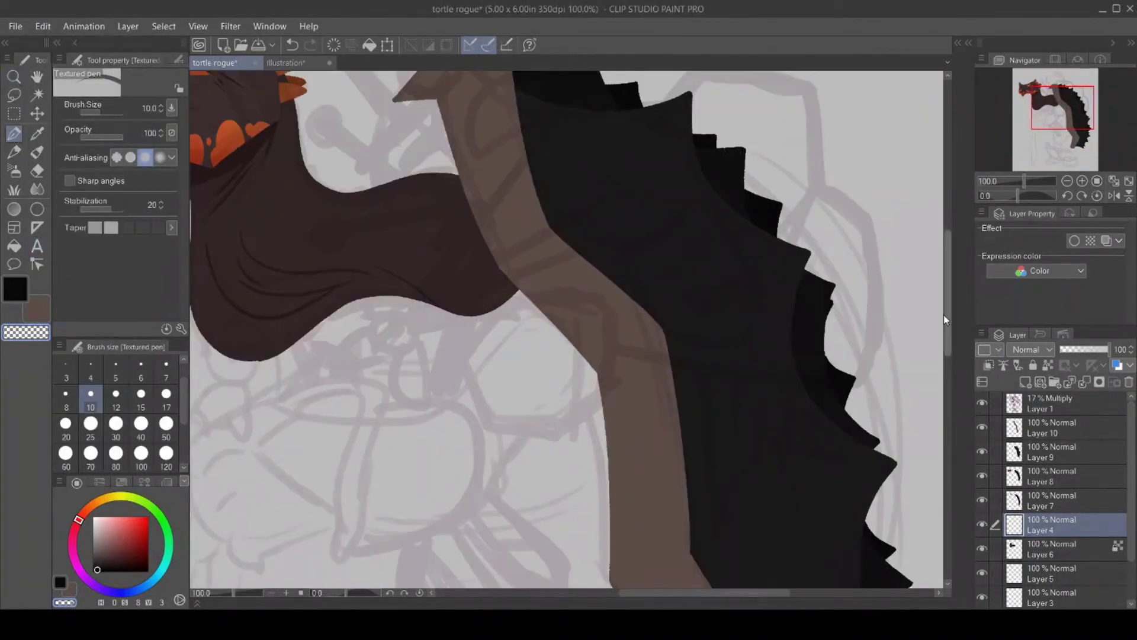
drag(947, 310, 947, 282)
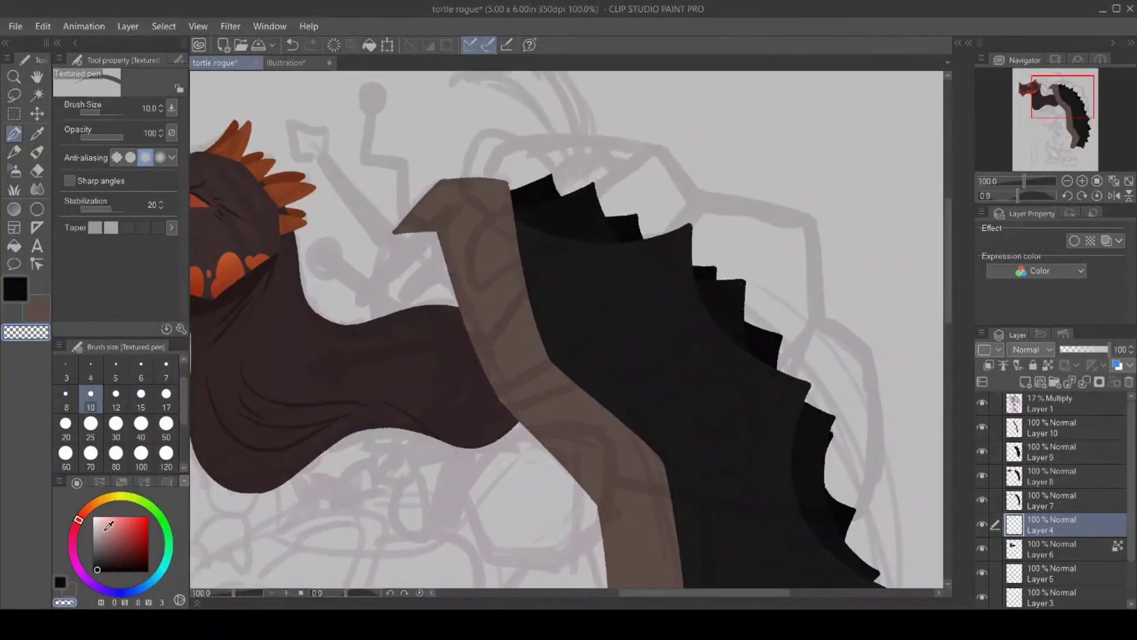
click(90, 505)
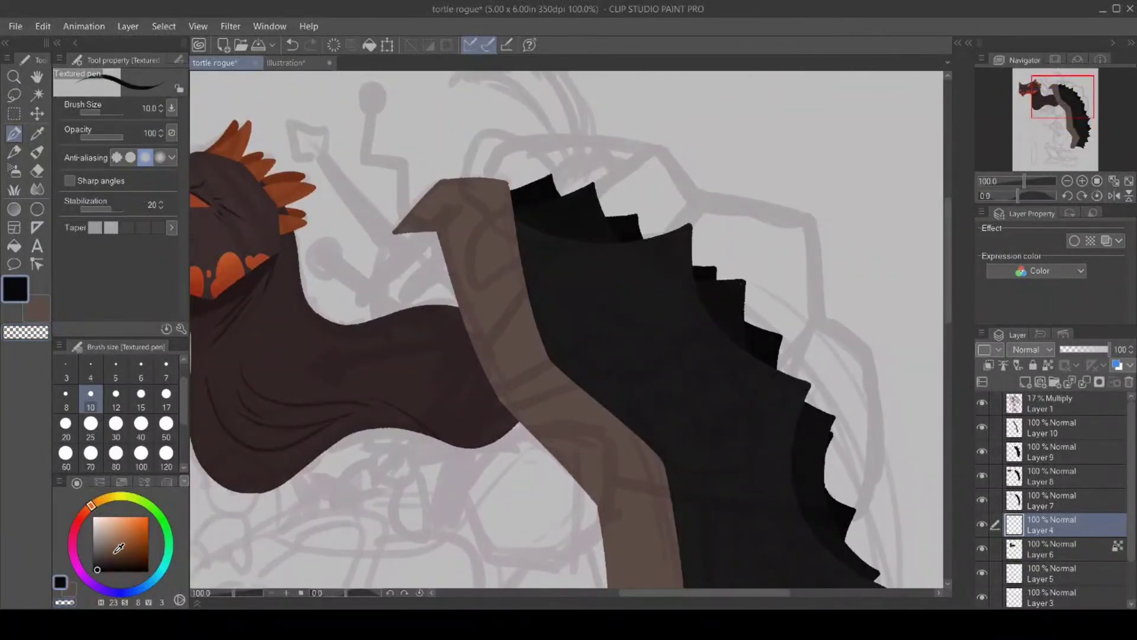
click(140, 587)
click(117, 552)
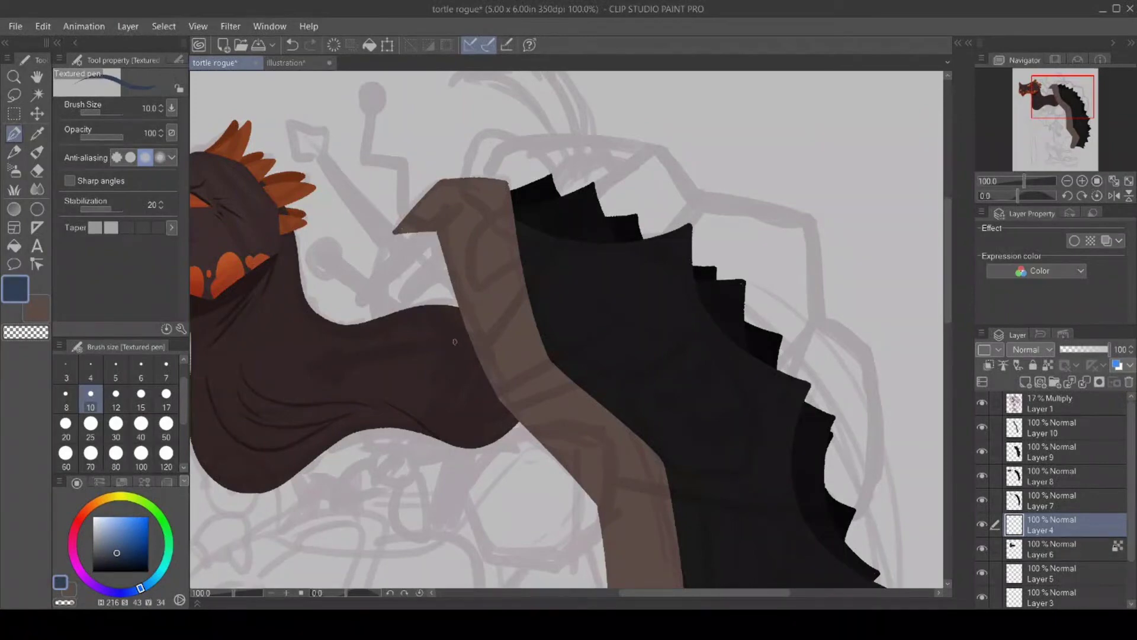
click(470, 325)
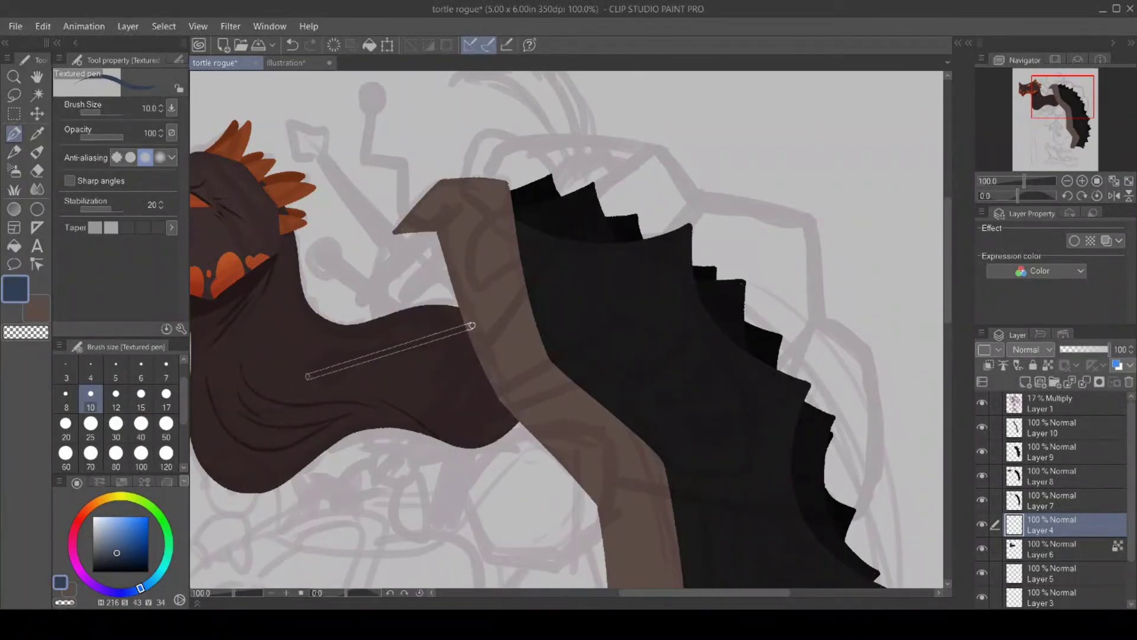
mouse_move(345, 349)
mouse_down()
mouse_move(324, 345)
mouse_move(304, 370)
mouse_move(334, 386)
mouse_move(347, 368)
mouse_move(480, 350)
mouse_move(467, 325)
mouse_up()
key(g)
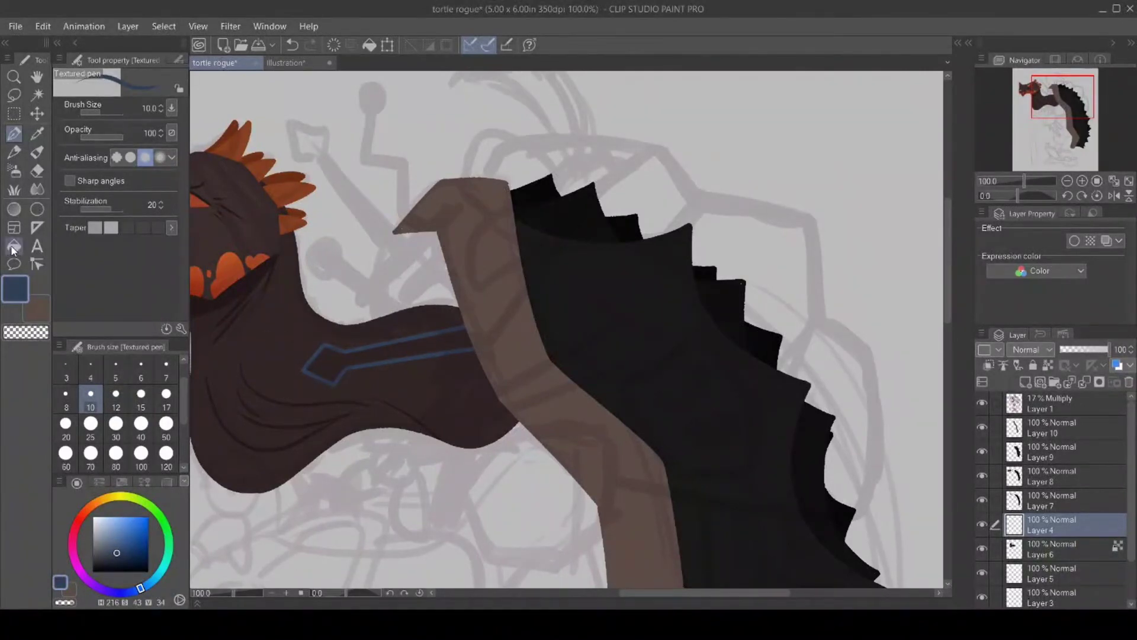
click(334, 359)
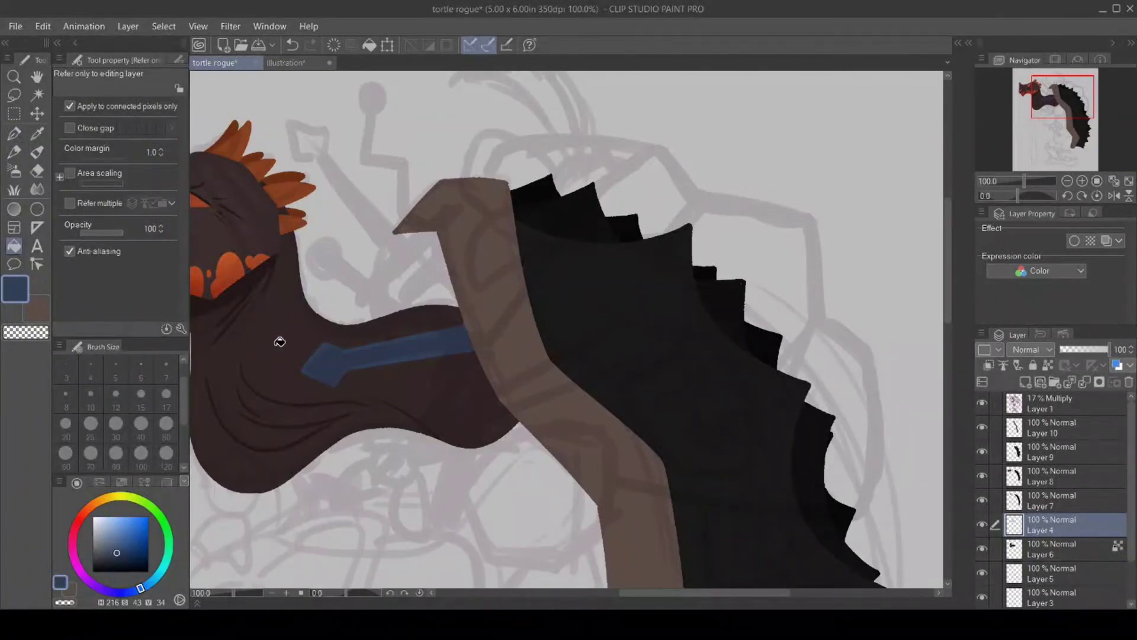
Draw the dagger's two pointed crossguard arms beside the brown shell rim in the same dark blue and fill them.
click(12, 136)
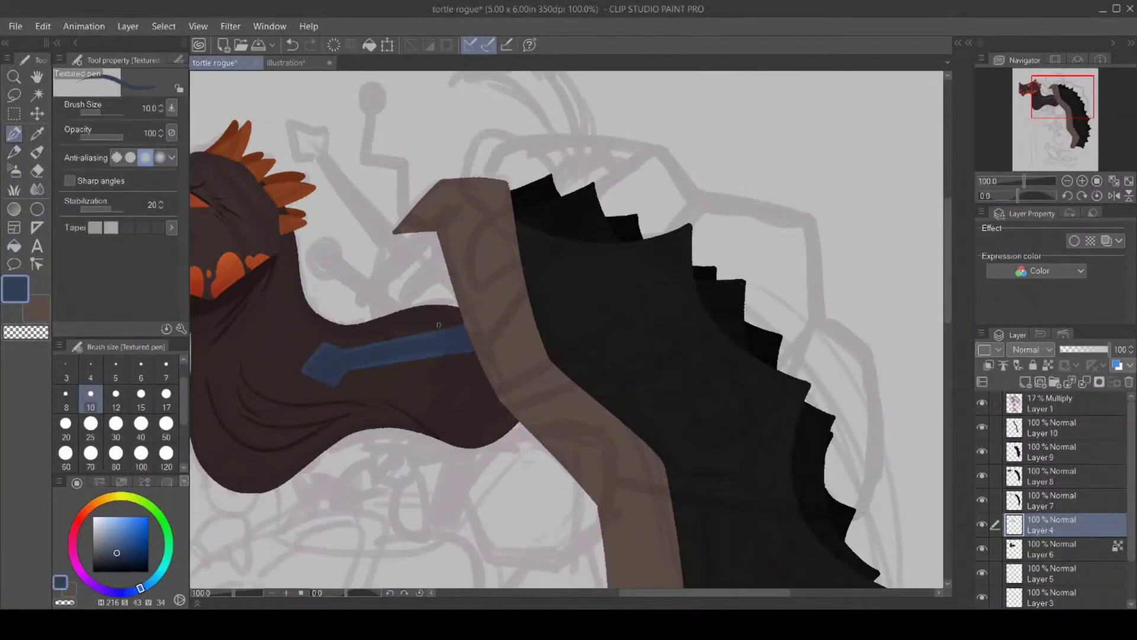
mouse_move(442, 328)
mouse_down()
mouse_move(397, 283)
mouse_move(473, 319)
mouse_up()
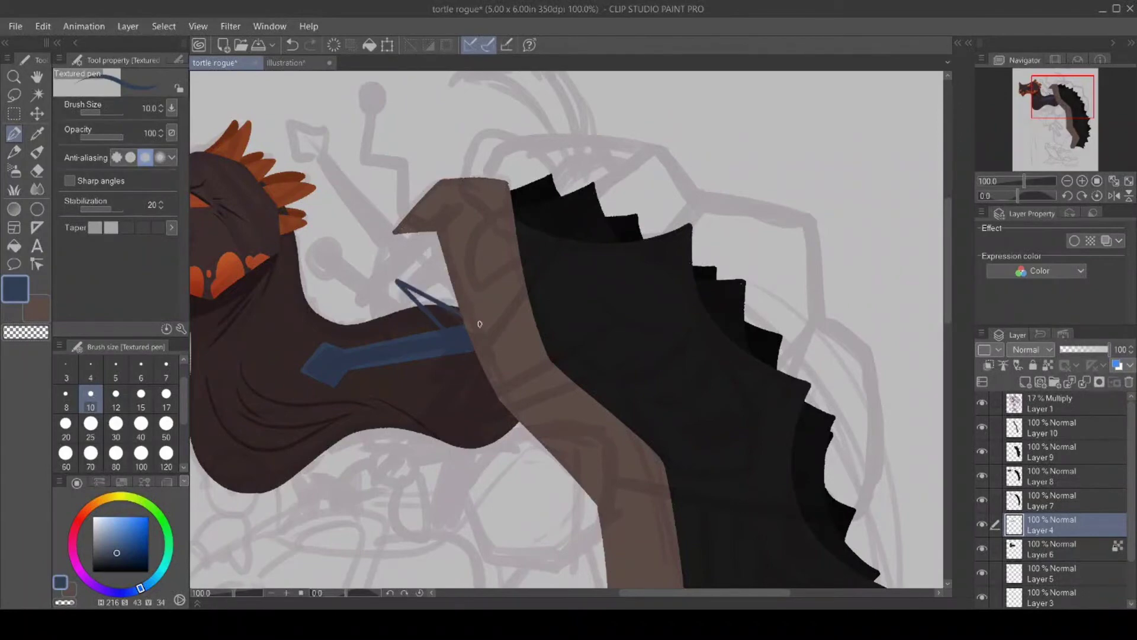
drag(433, 412, 468, 354)
drag(436, 413, 447, 344)
drag(437, 416, 475, 343)
key(g)
click(455, 362)
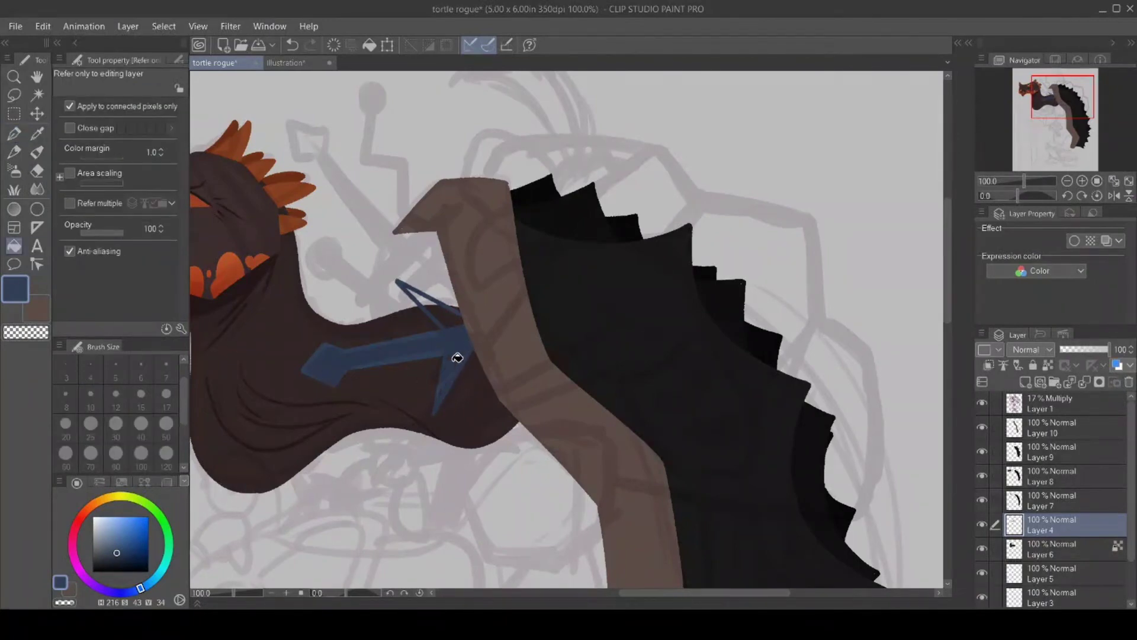
click(451, 316)
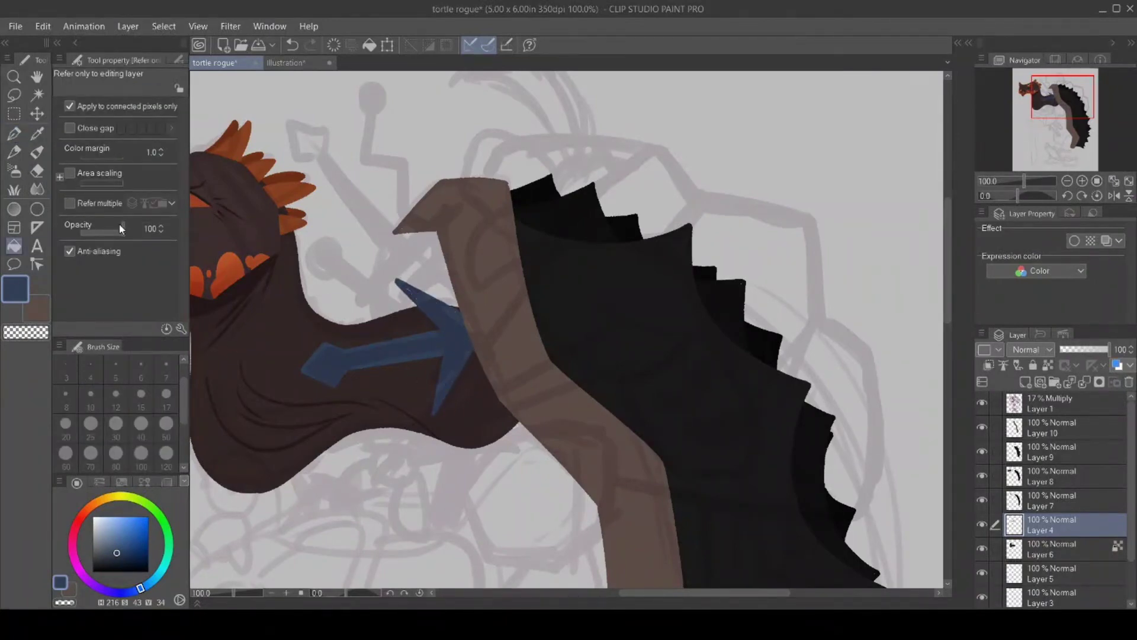
Lock Layer 4's transparent pixels and recolour the dagger's pommel and crossguard grey (H 216, S 6, V 49).
key(p)
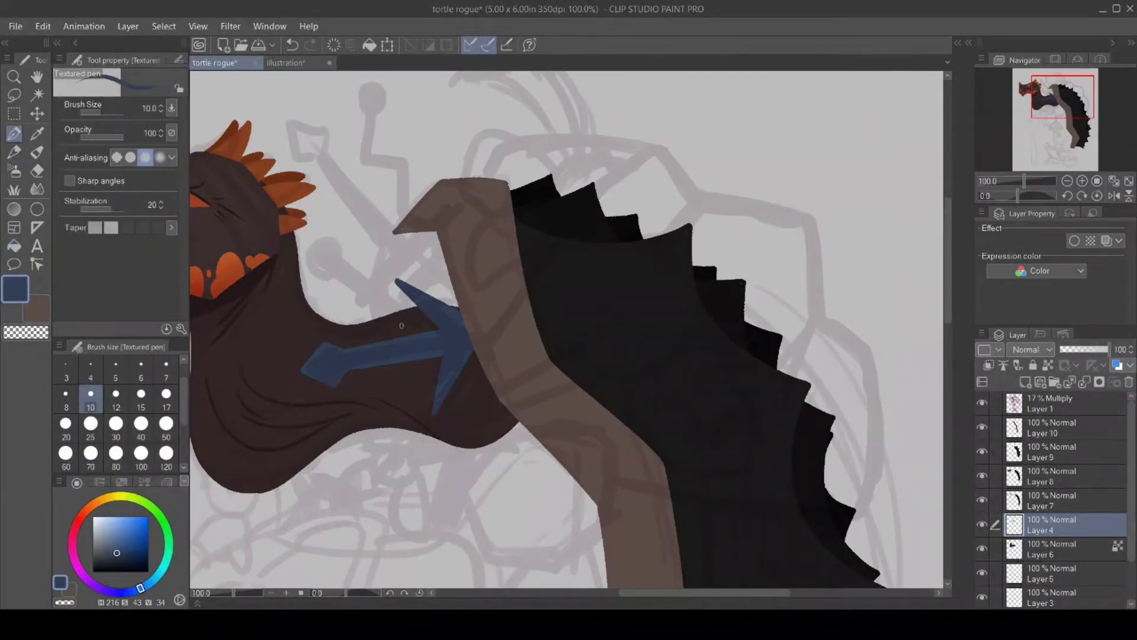
click(1049, 366)
click(96, 544)
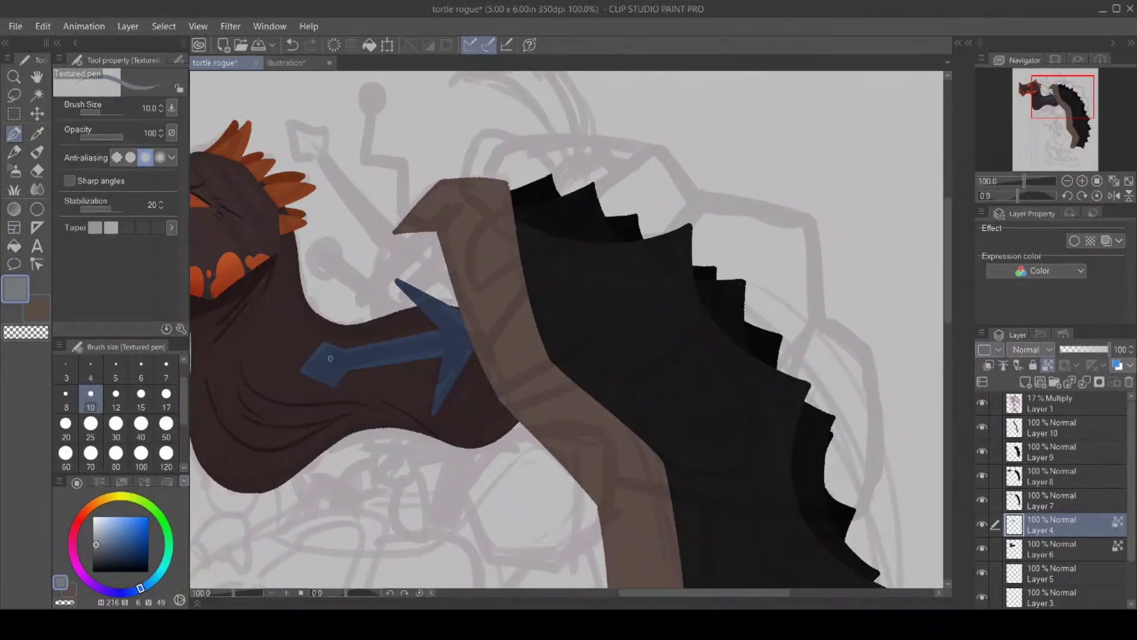
drag(347, 351, 348, 371)
drag(439, 329, 449, 358)
key(g)
click(324, 364)
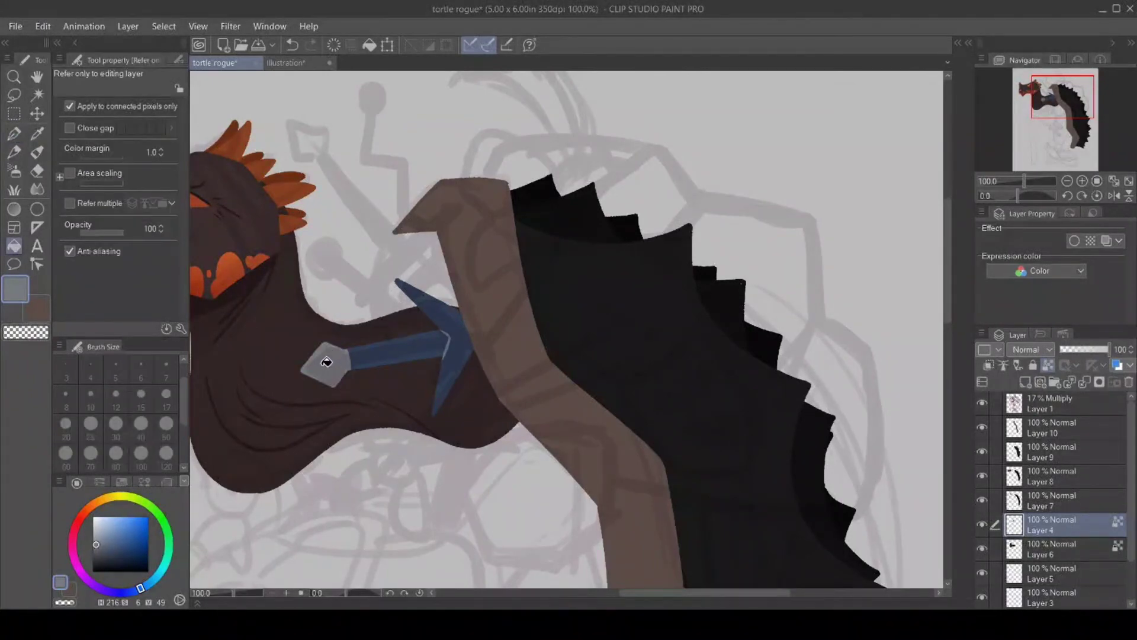
click(464, 336)
Hide the sketch layer, tidy the handle's edge at the pommel in its own blue, and draw darker blue wrap lines along the grip.
key(i)
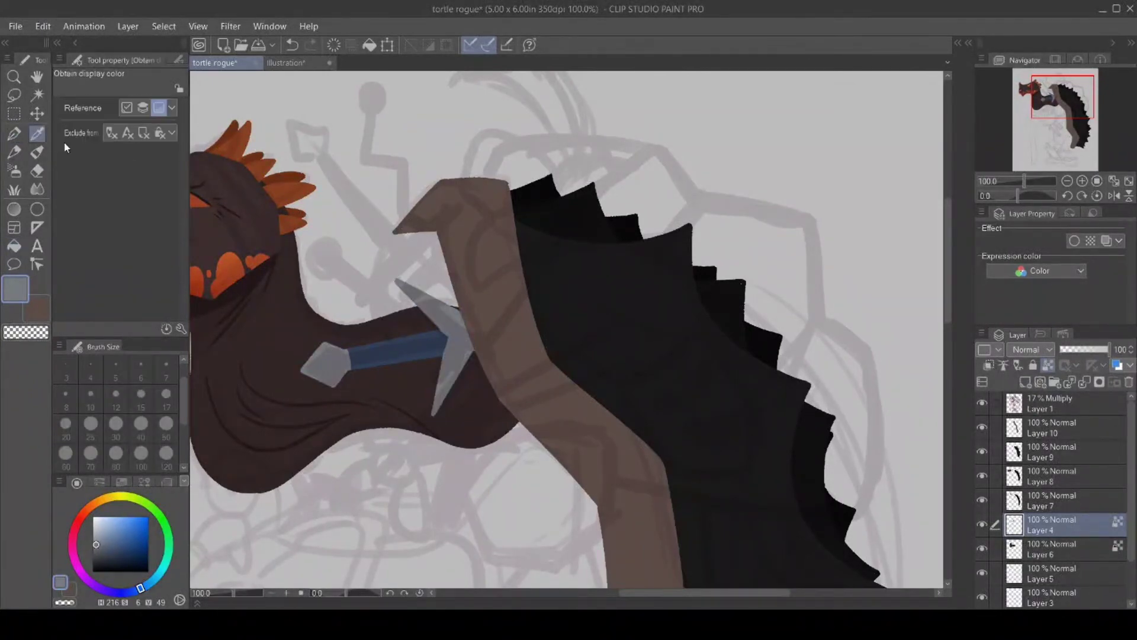
click(981, 404)
click(398, 350)
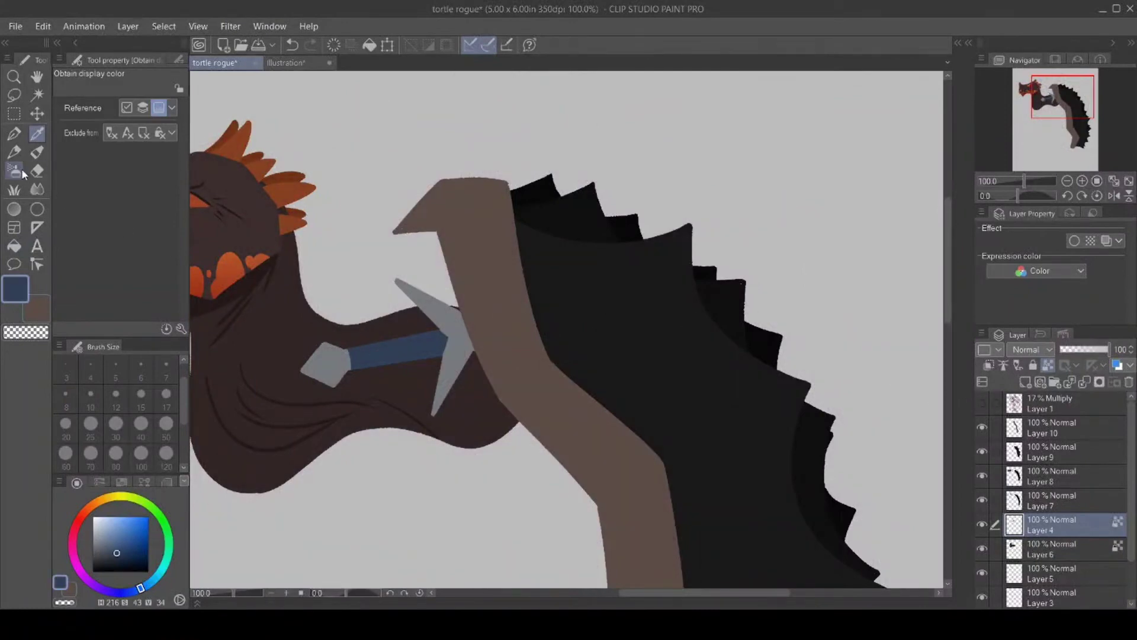
click(14, 133)
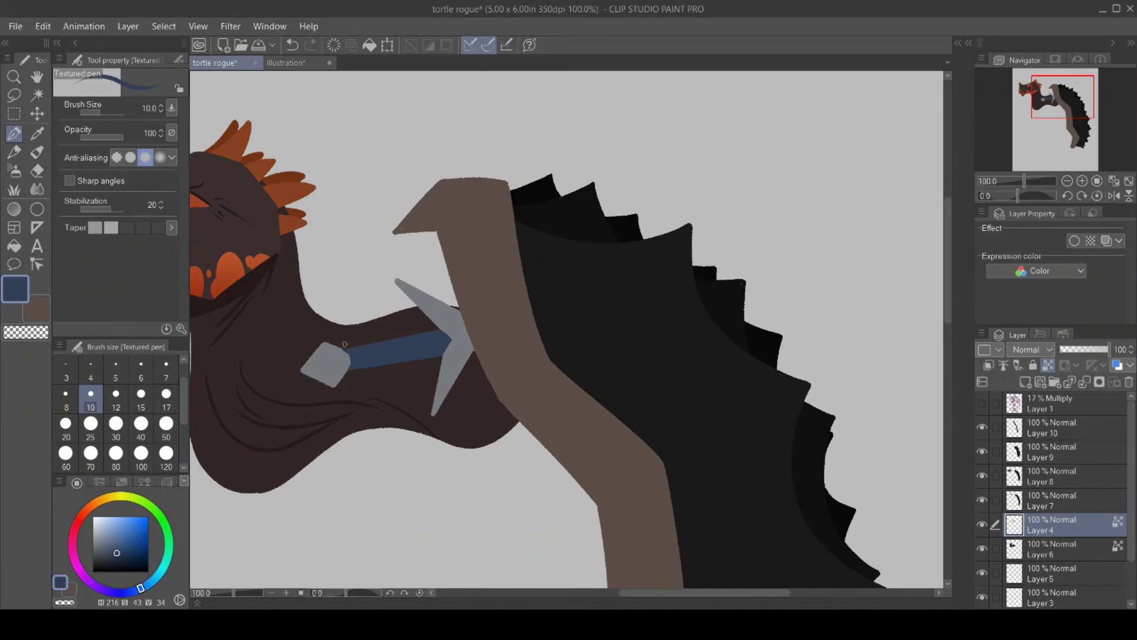
mouse_move(346, 344)
mouse_down()
mouse_move(352, 376)
mouse_move(347, 349)
mouse_up()
click(119, 556)
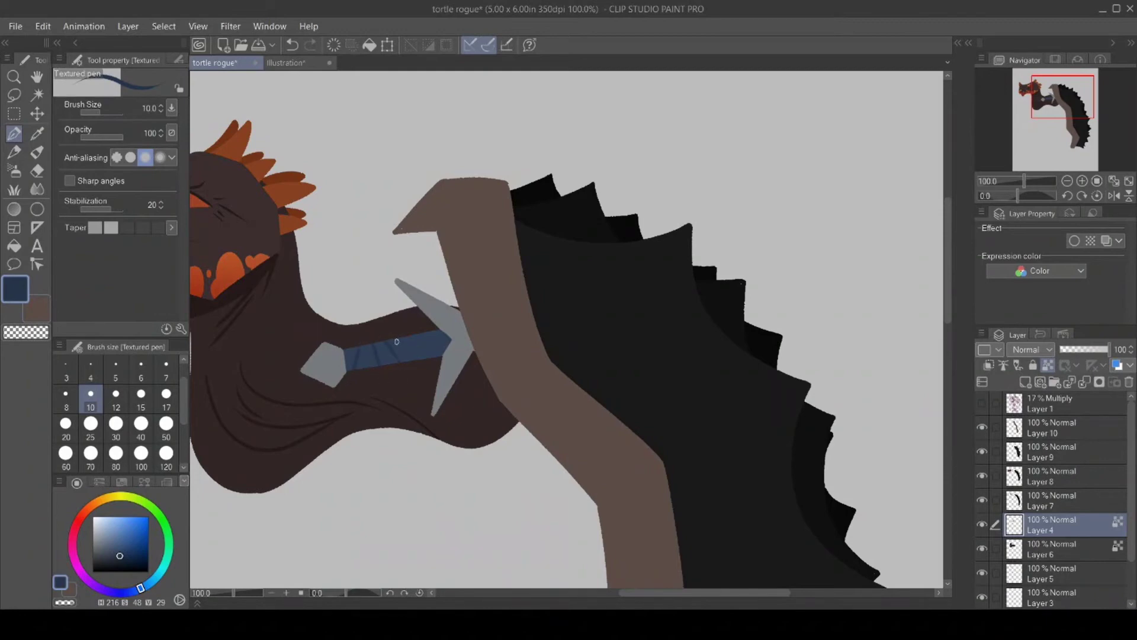
mouse_move(397, 342)
mouse_down()
mouse_move(425, 369)
mouse_move(405, 337)
mouse_move(434, 350)
mouse_move(417, 328)
mouse_move(432, 347)
mouse_up()
Draw a small diamond outline inside the dagger's pommel in a darker shade of its grey (H 214, S 10, V 37).
click(37, 133)
click(320, 361)
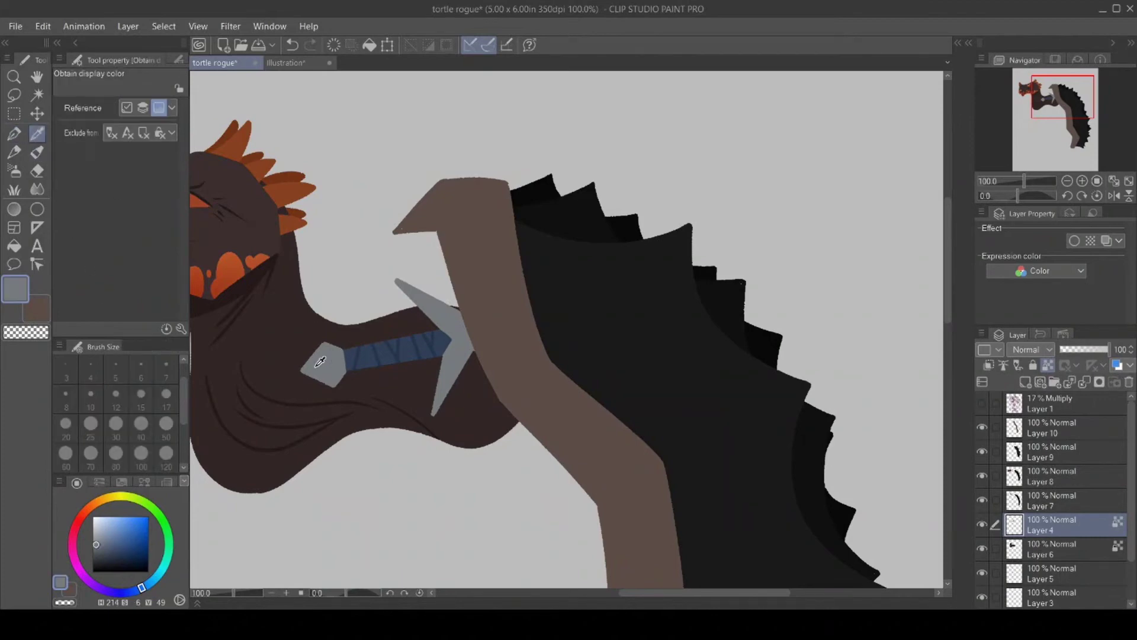
click(99, 550)
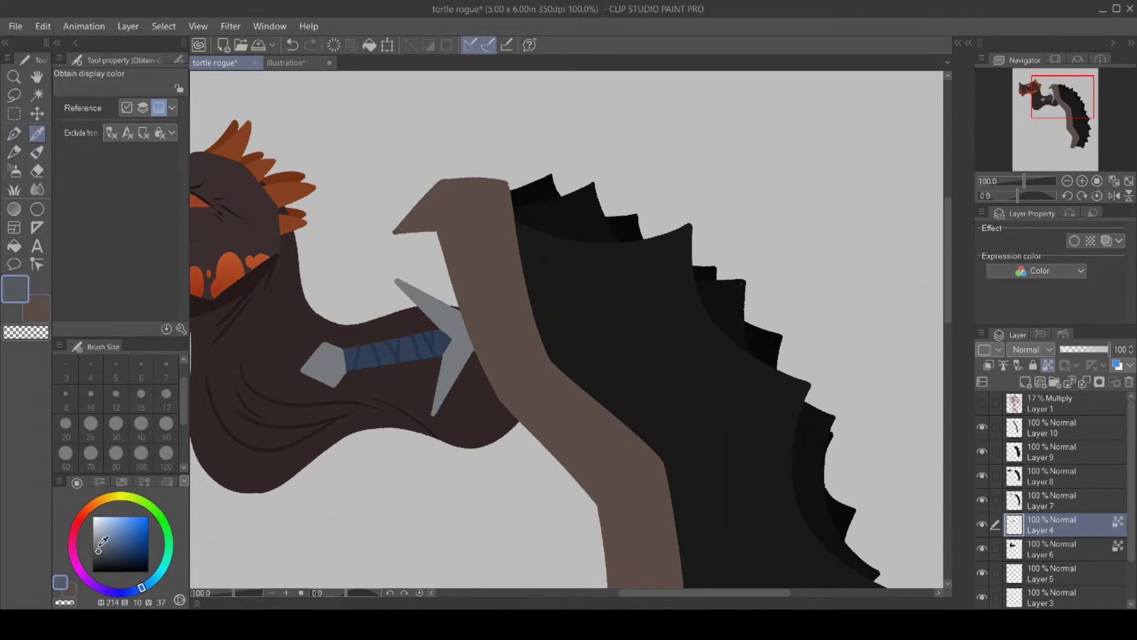
click(14, 134)
mouse_move(319, 355)
mouse_down()
mouse_move(325, 372)
mouse_move(336, 361)
mouse_up()
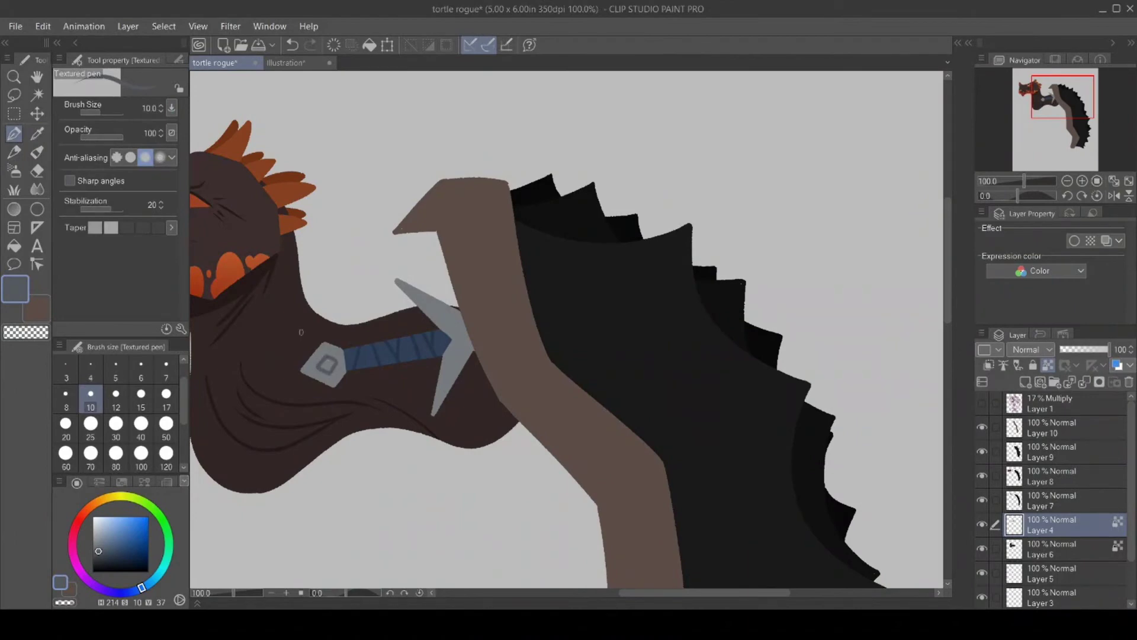
Add a new layer directly above Layer 6 and show the sketch layer again.
click(14, 76)
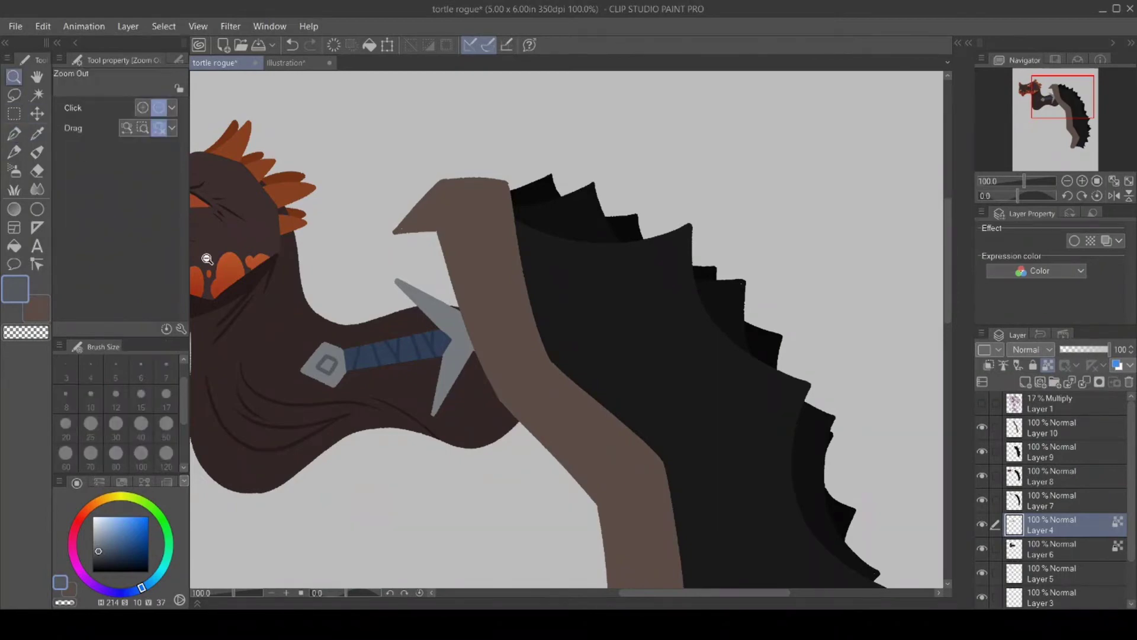
click(479, 503)
click(1025, 382)
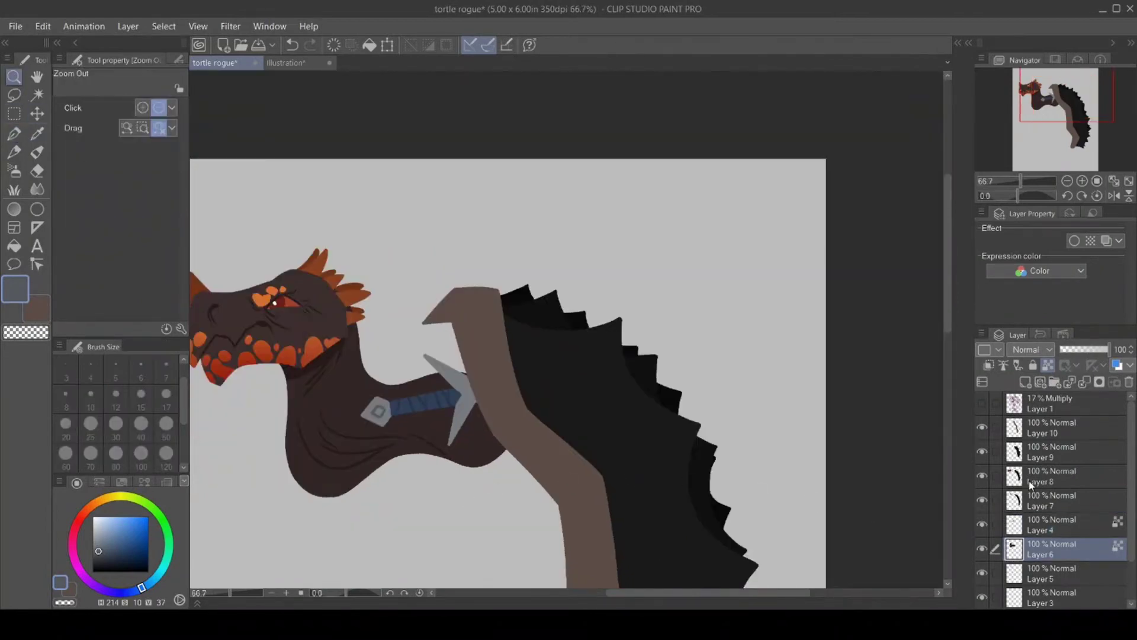
click(983, 403)
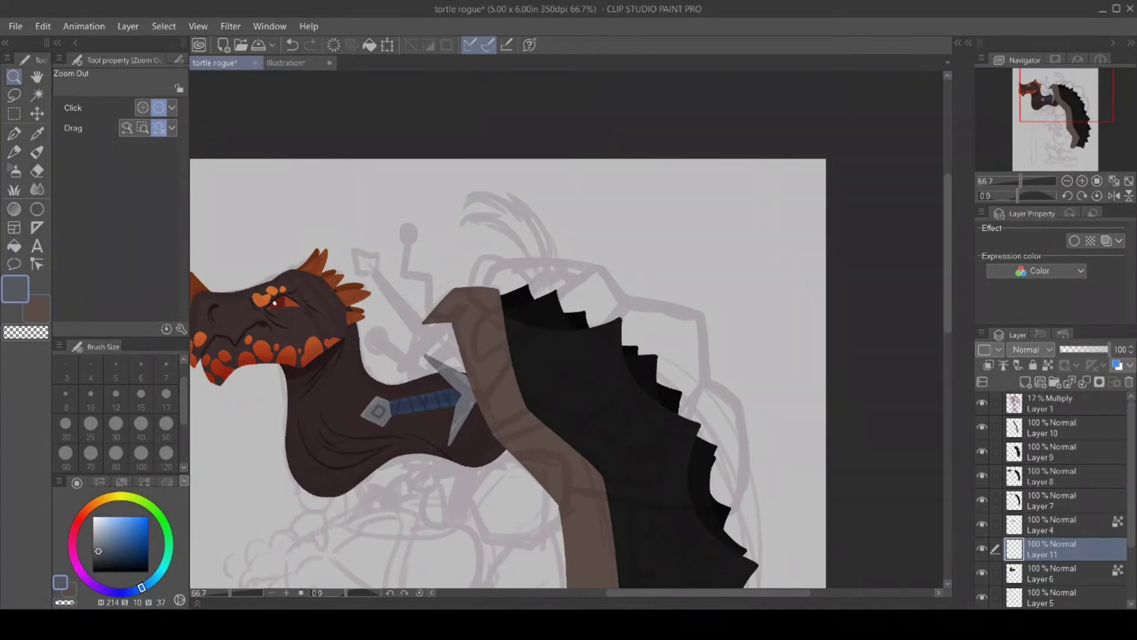
Outline the second sketched dagger, with its pommel, handle and crossguard behind the shell rim, in warm grey (H 22, S 2, V 55) and fill it.
scroll(643, 599, left, 2)
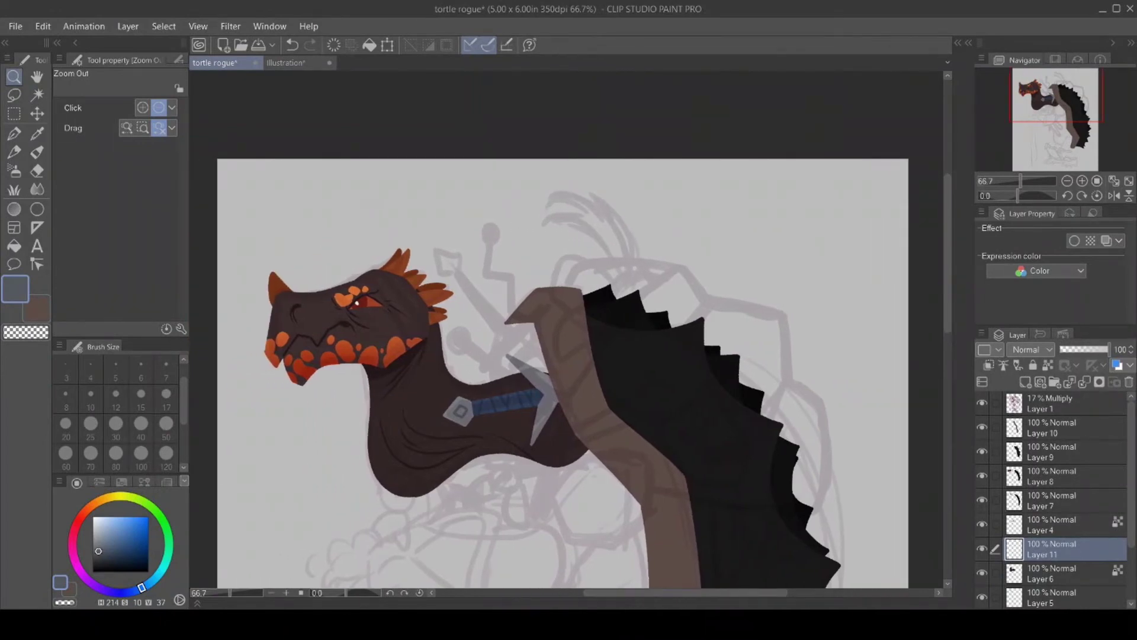
click(90, 506)
click(94, 541)
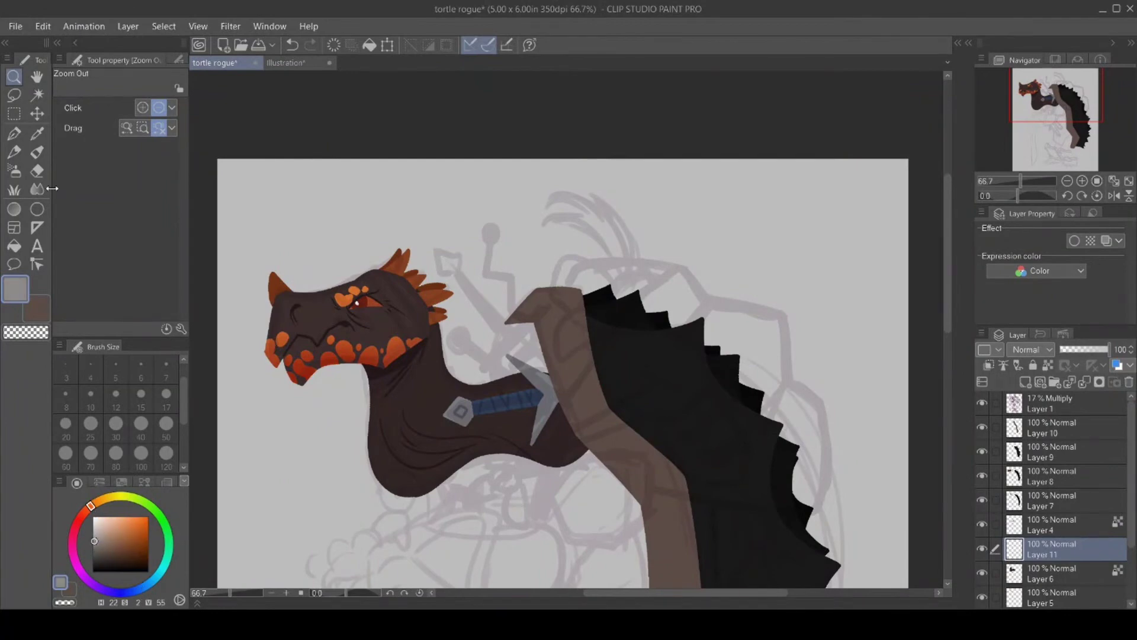
click(8, 136)
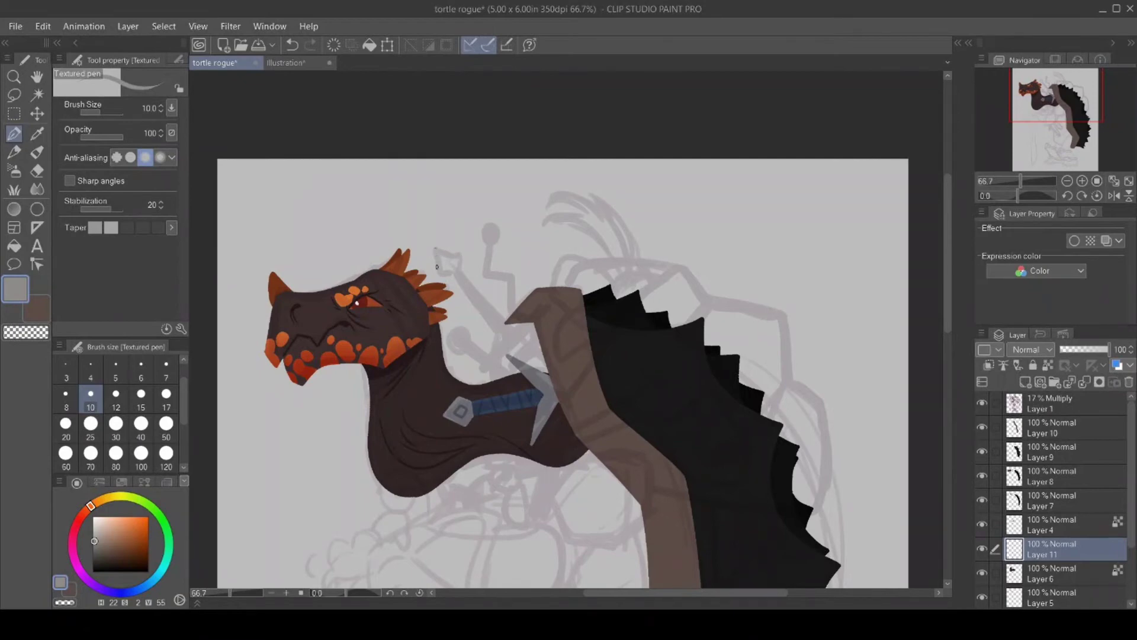
mouse_move(434, 249)
mouse_down()
mouse_move(441, 273)
mouse_move(461, 259)
mouse_move(457, 272)
mouse_move(504, 341)
mouse_move(478, 368)
mouse_move(543, 314)
mouse_move(485, 370)
mouse_up()
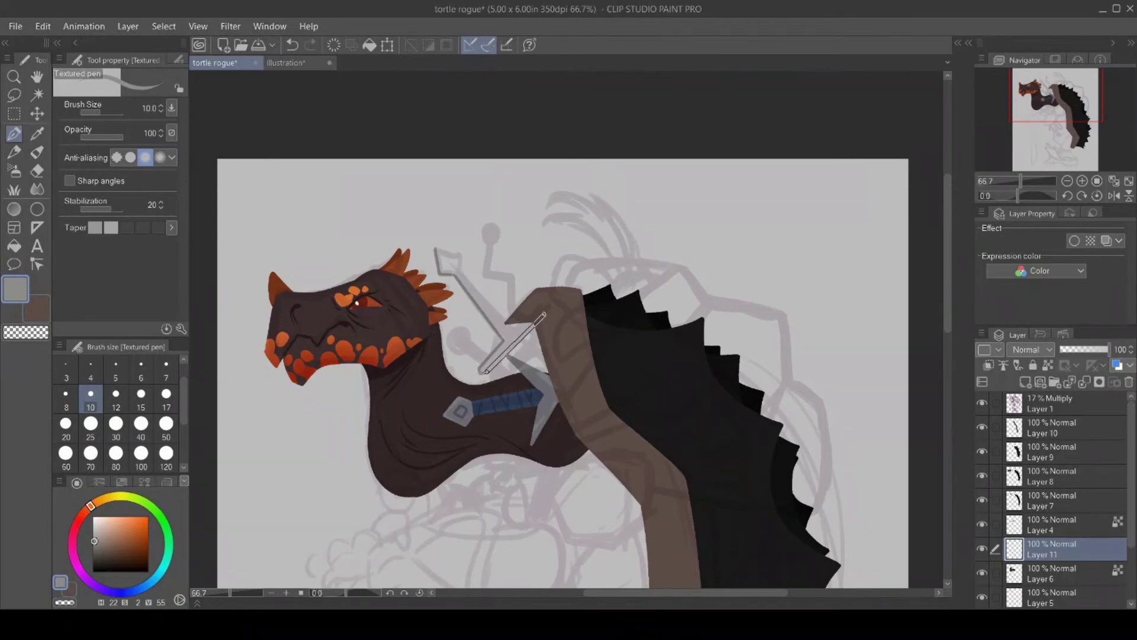
key(ctrl+z)
drag(535, 308, 510, 329)
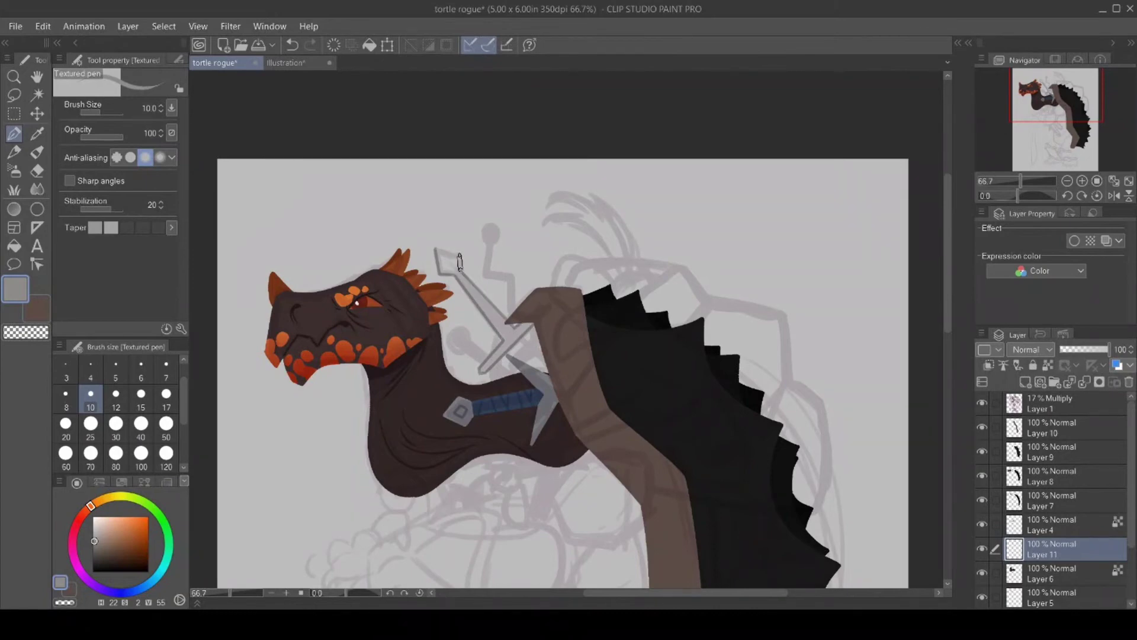
mouse_move(460, 255)
mouse_down()
mouse_move(435, 249)
mouse_move(461, 260)
mouse_up()
key(ctrl+z)
mouse_move(508, 351)
mouse_down()
mouse_move(563, 393)
mouse_move(542, 348)
mouse_move(521, 337)
mouse_move(588, 396)
mouse_up()
click(14, 246)
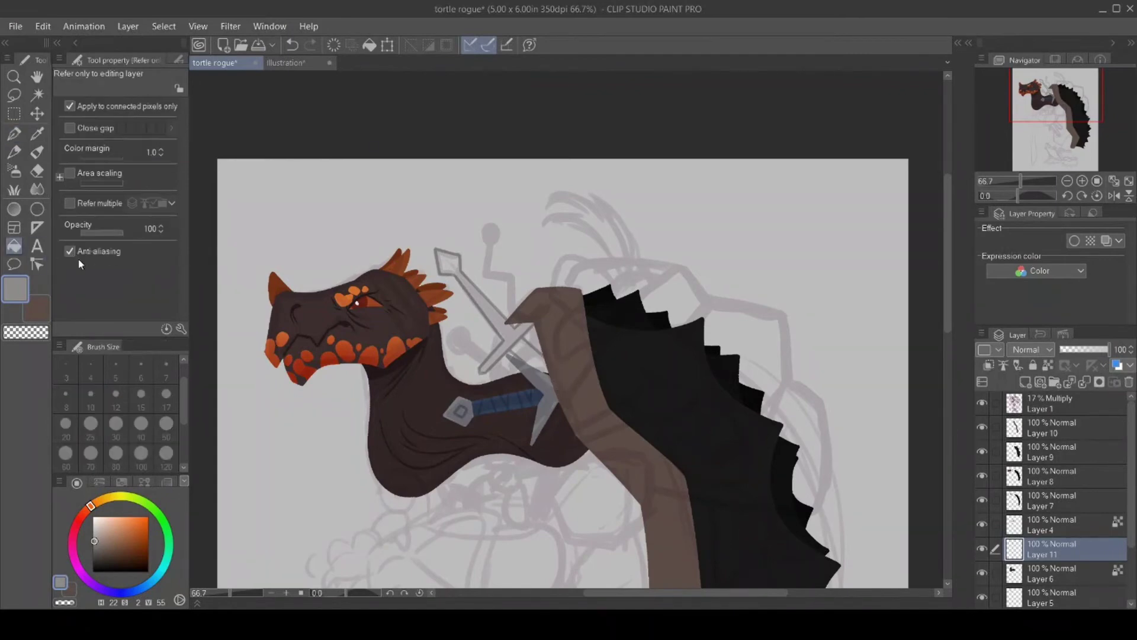
click(518, 342)
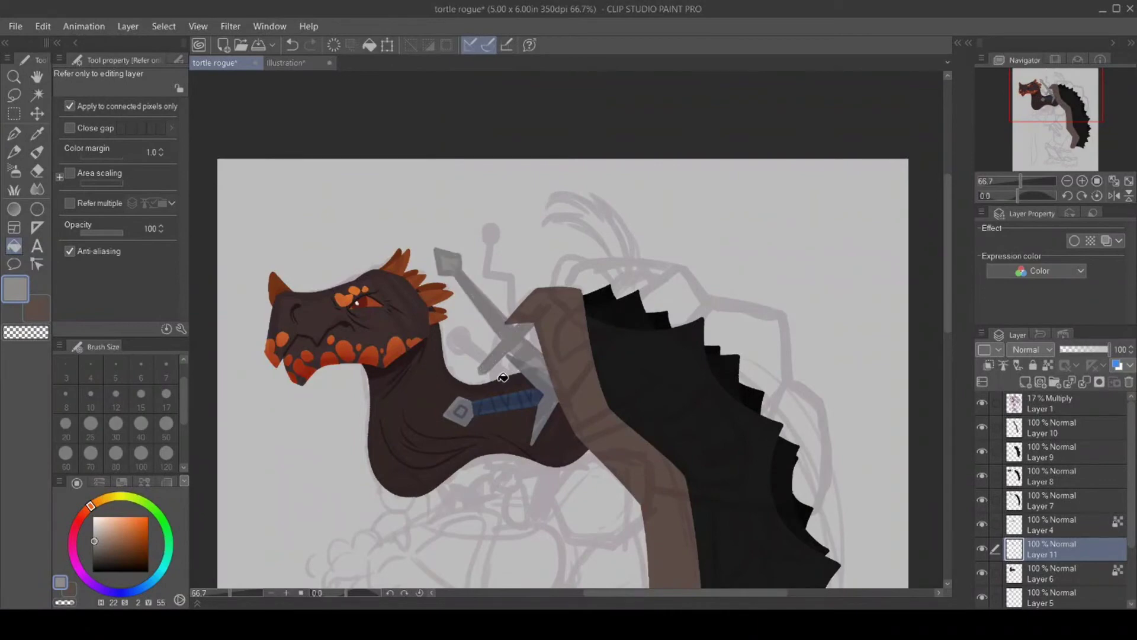
Hide the sketch layer and lock the transparent pixels of Layer 11.
click(15, 133)
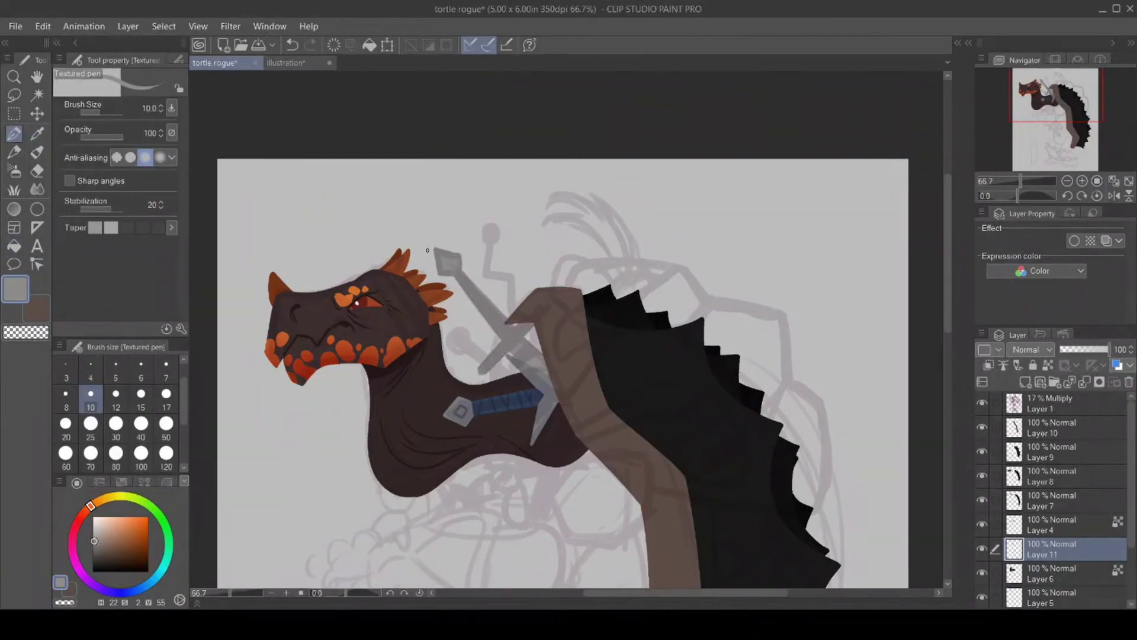
click(981, 404)
click(1048, 365)
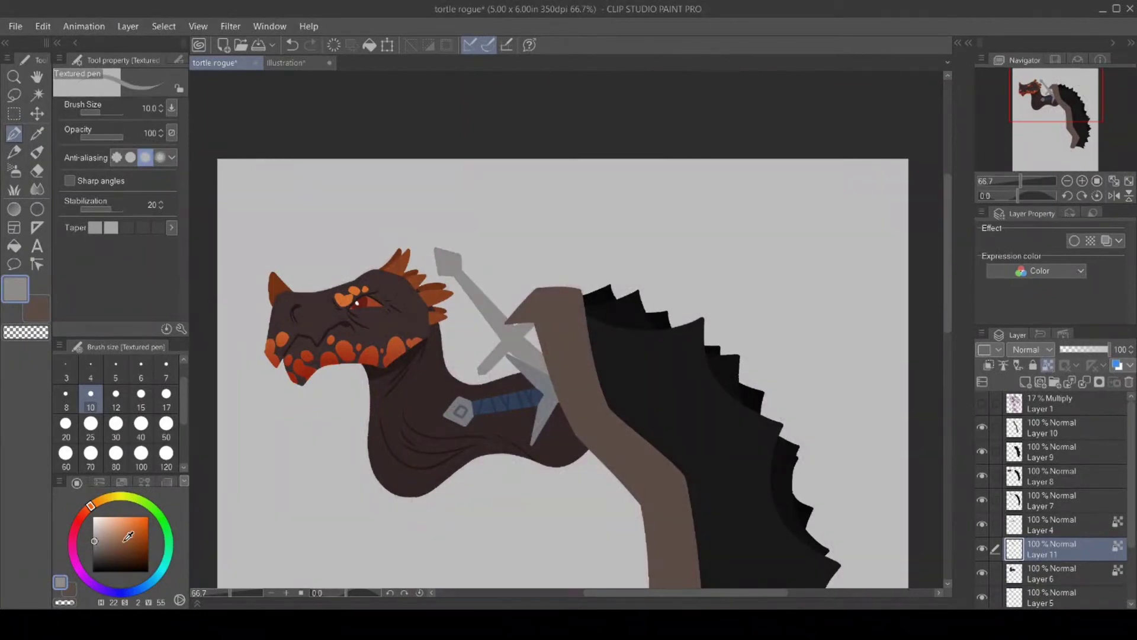
Shade the second dagger's exposed blade in darker warm grey (H 22, S 6, V 43) and dot small red gems (H 1, S 63, V 68) on its crossguard.
click(97, 544)
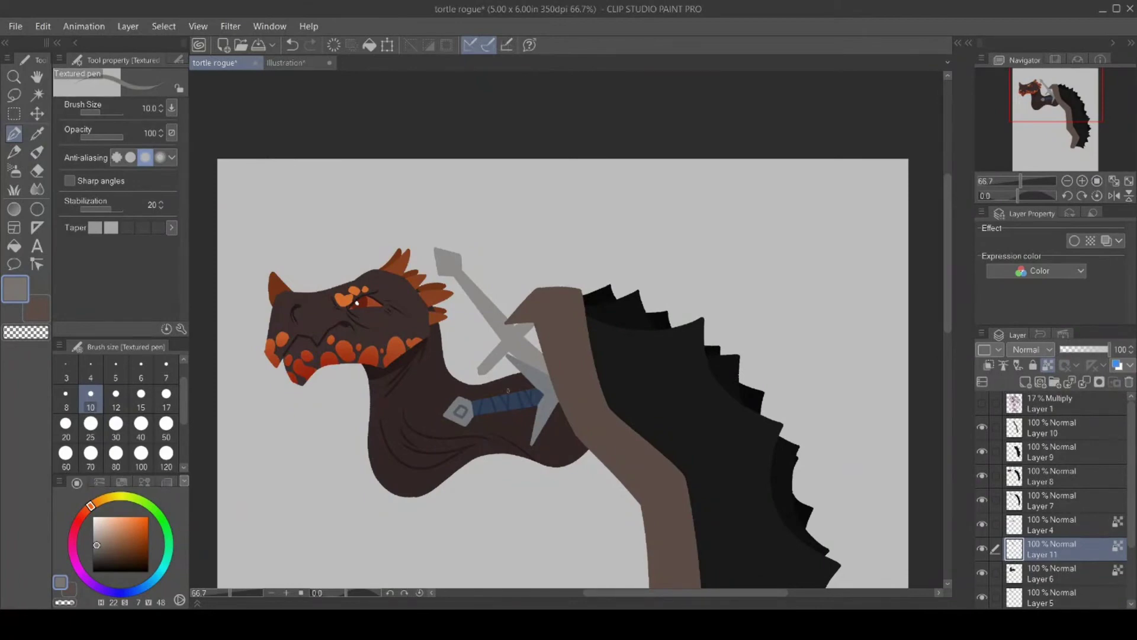
mouse_move(508, 390)
mouse_down()
mouse_move(506, 358)
mouse_move(527, 336)
mouse_move(504, 358)
mouse_up()
click(14, 245)
click(531, 349)
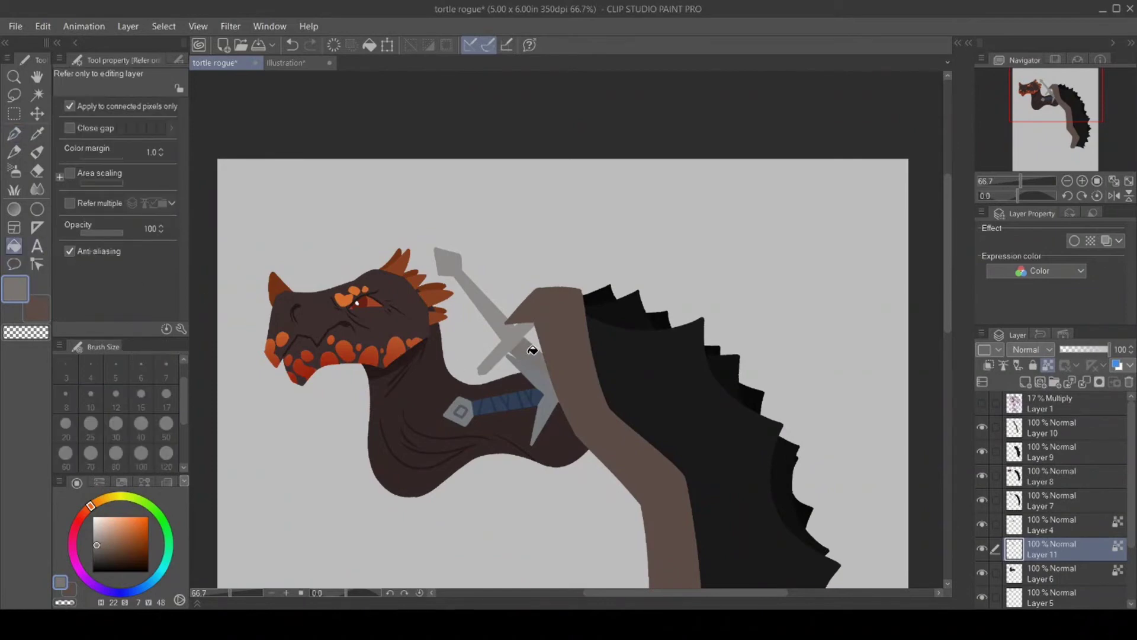
click(96, 547)
click(540, 352)
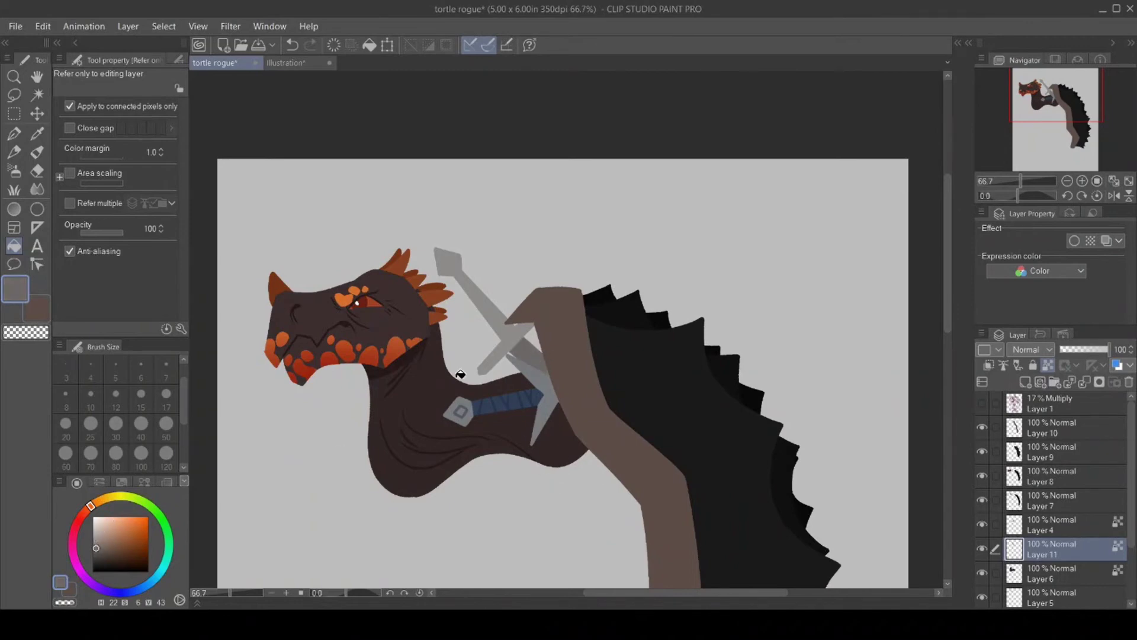
click(14, 134)
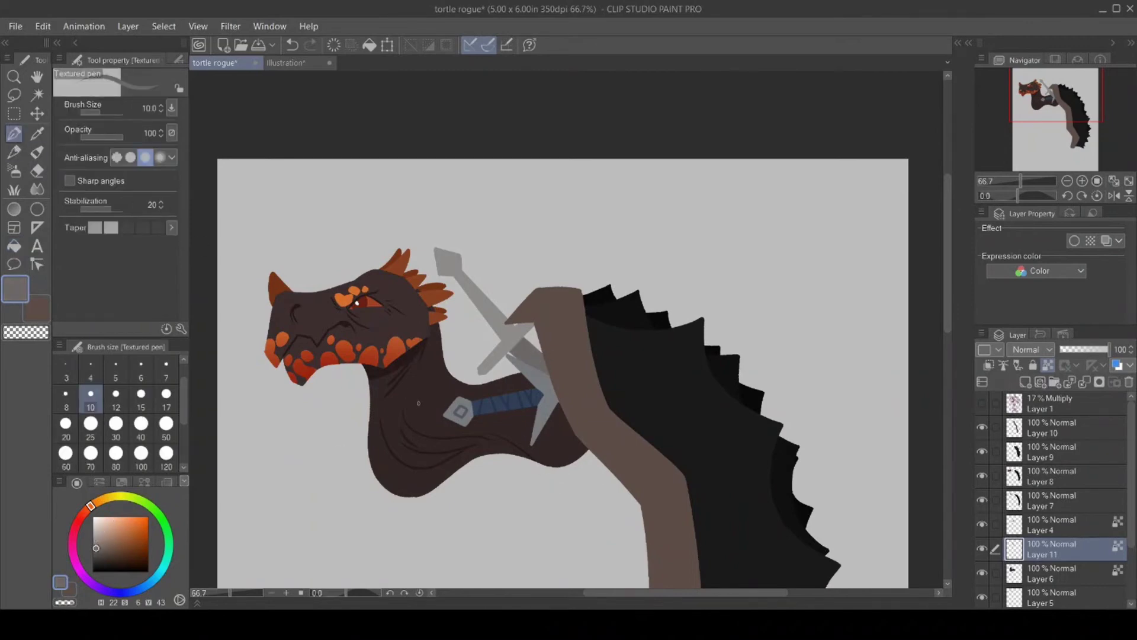
mouse_move(122, 499)
mouse_down()
mouse_move(79, 519)
mouse_move(128, 534)
mouse_up()
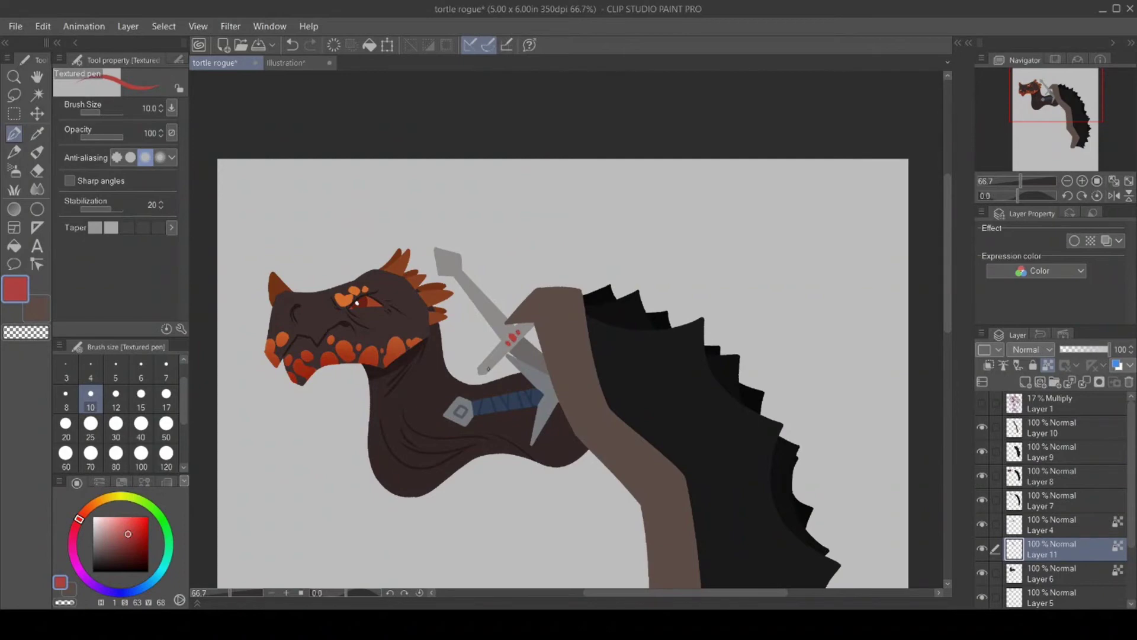
Sample the blade's darker grey (H 20, S 6, V 42) to shade the pommel's facets and draw bands on the crossguard's lower end.
click(36, 133)
click(524, 352)
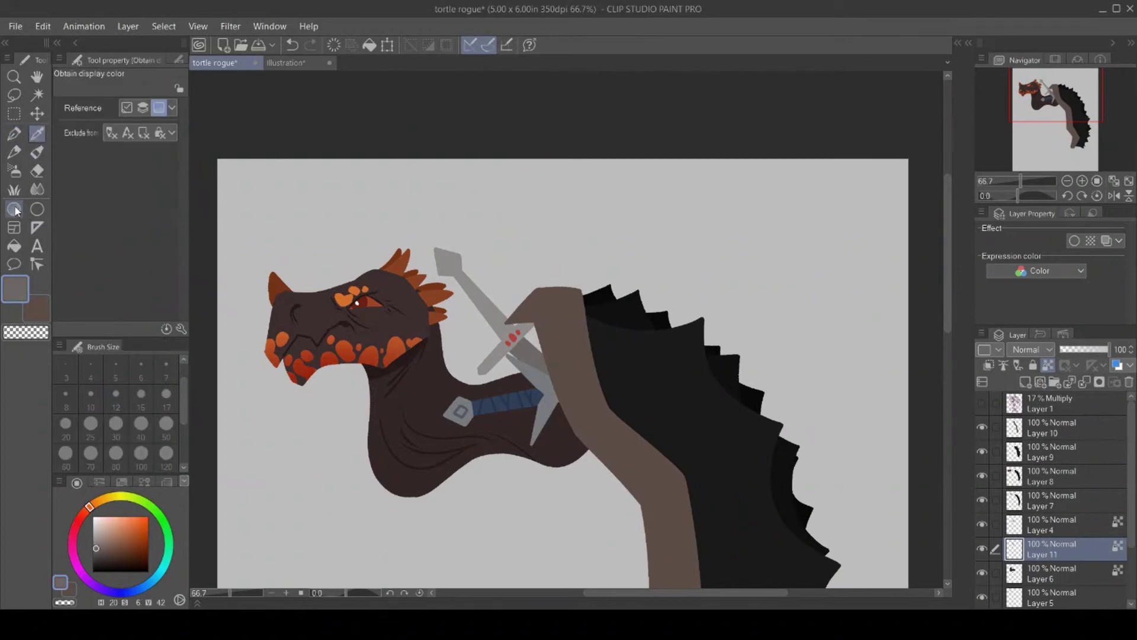
click(14, 134)
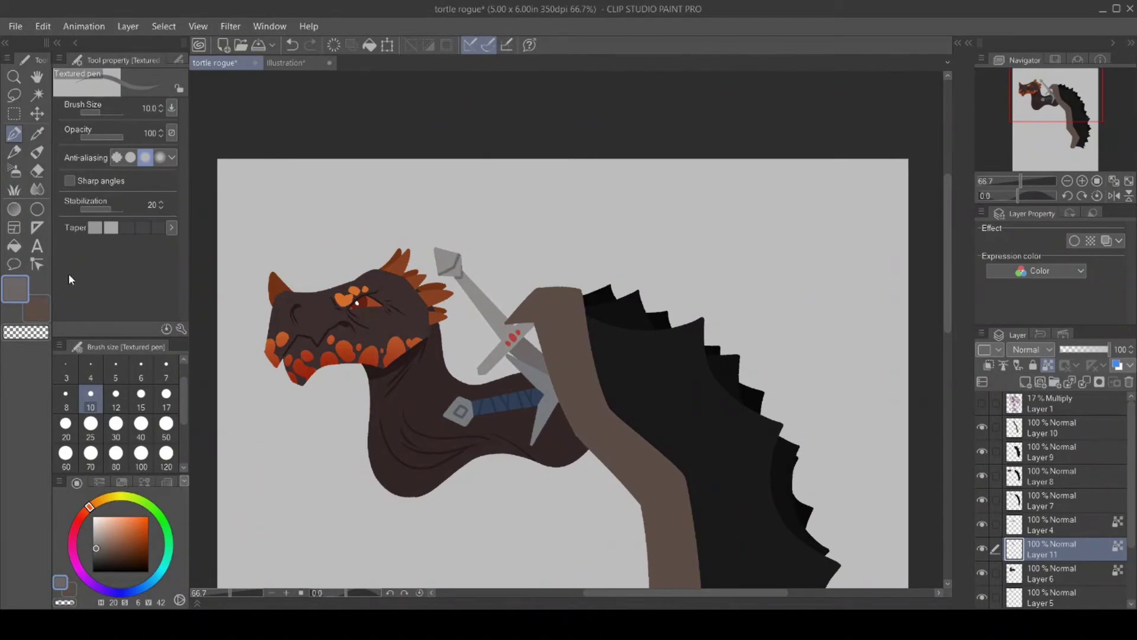
click(15, 246)
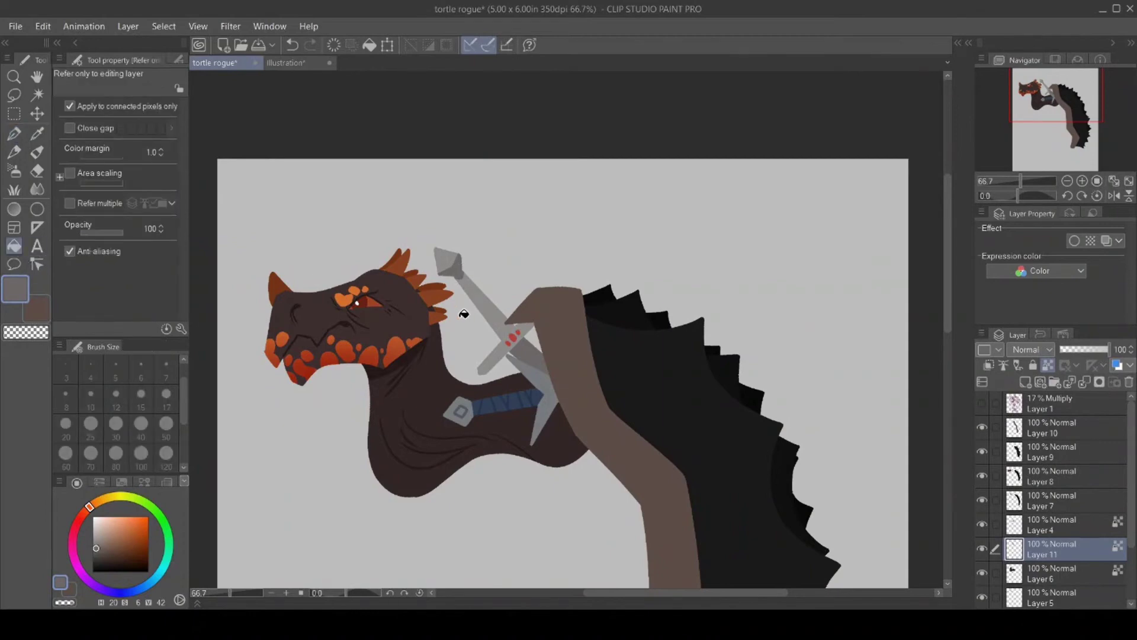
click(14, 133)
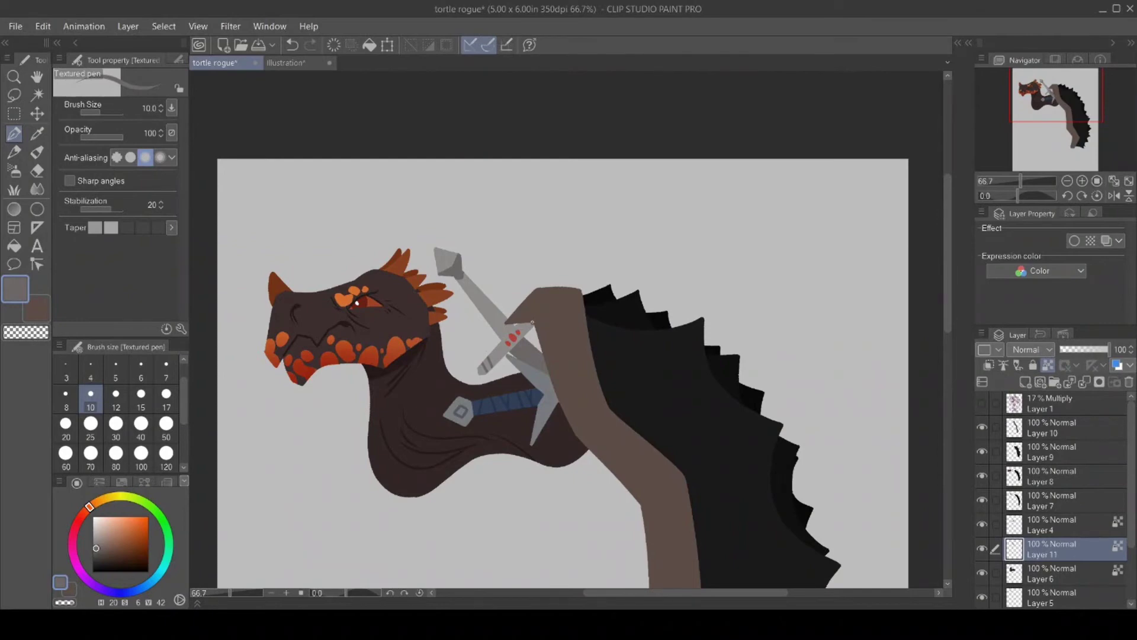
Hide the shell rim on Layer 10 and finish the crossguard's upper end with darker bands and light grey touch-ups (H 22, S 2, V 55).
click(982, 427)
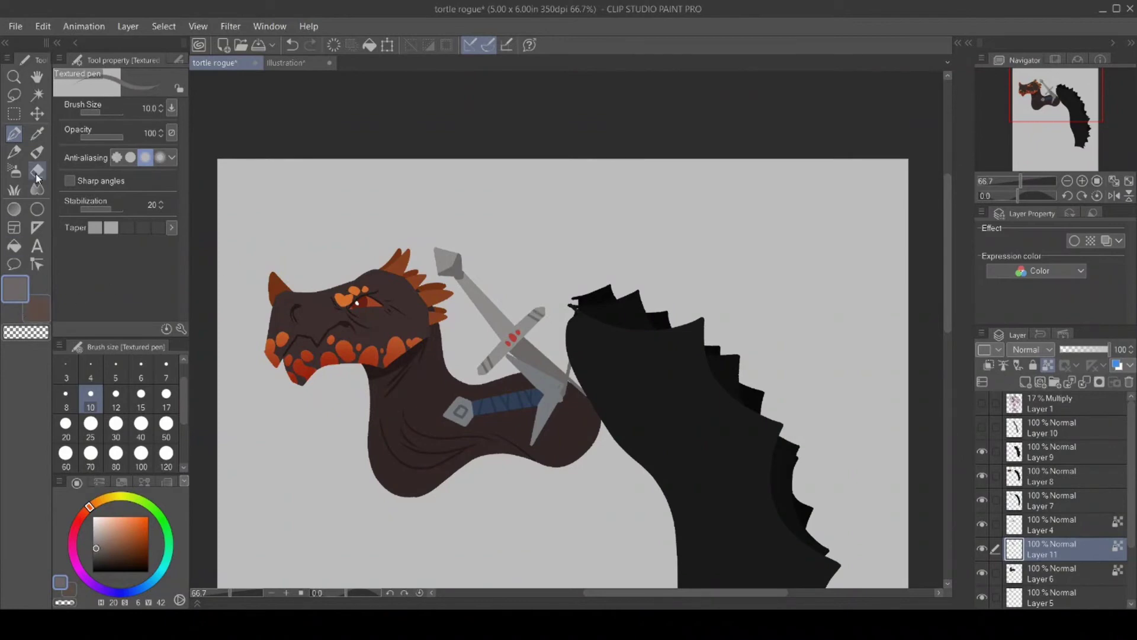
click(37, 134)
click(502, 319)
click(18, 135)
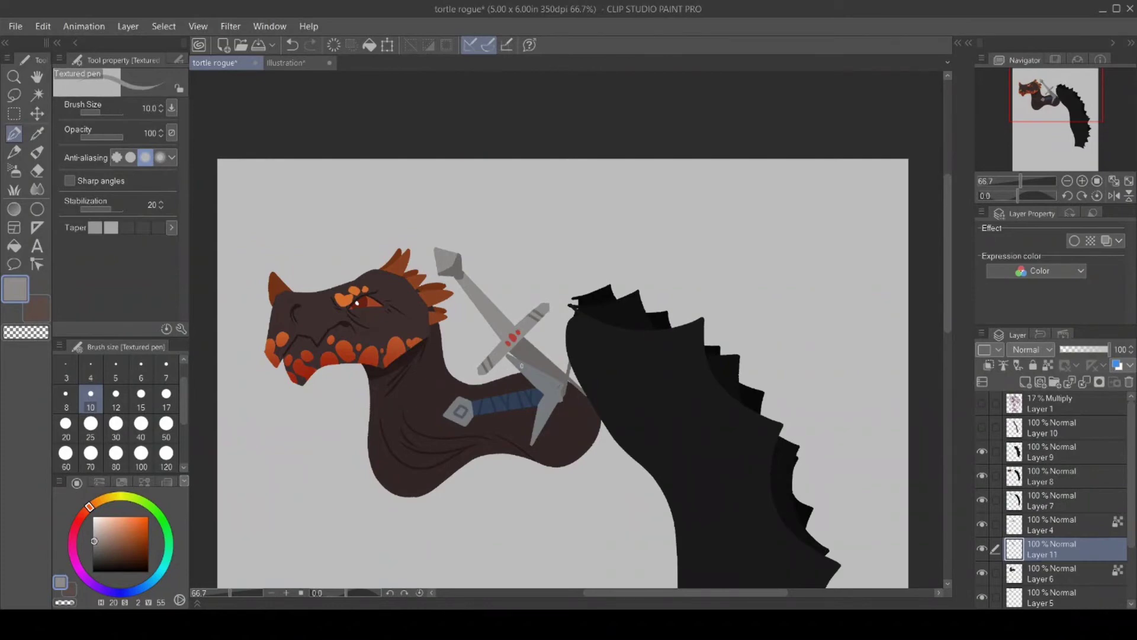
Using a selection of the second dagger's silhouette, erase the shell rim on Layer 10 where it covers the crossguard's upper end.
key(w)
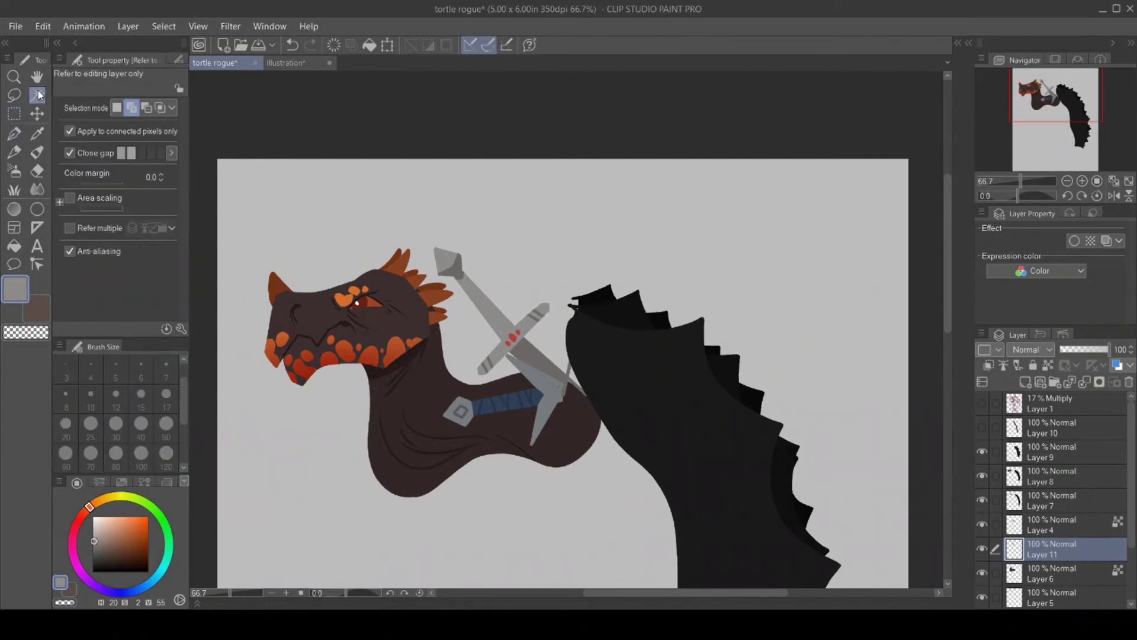
click(531, 400)
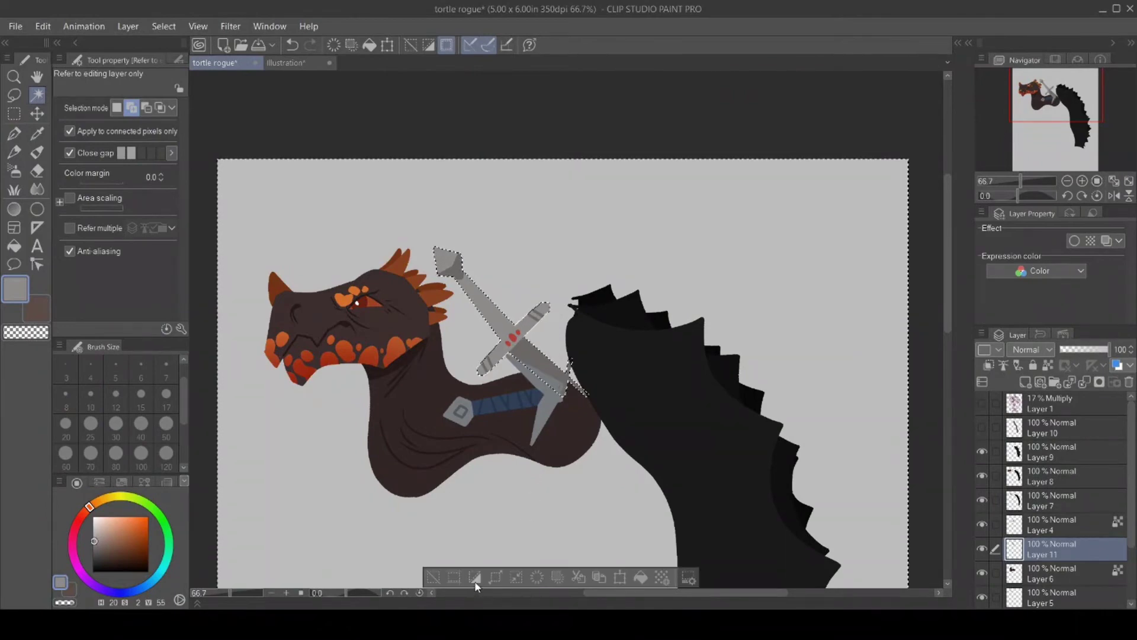
click(981, 426)
click(1023, 425)
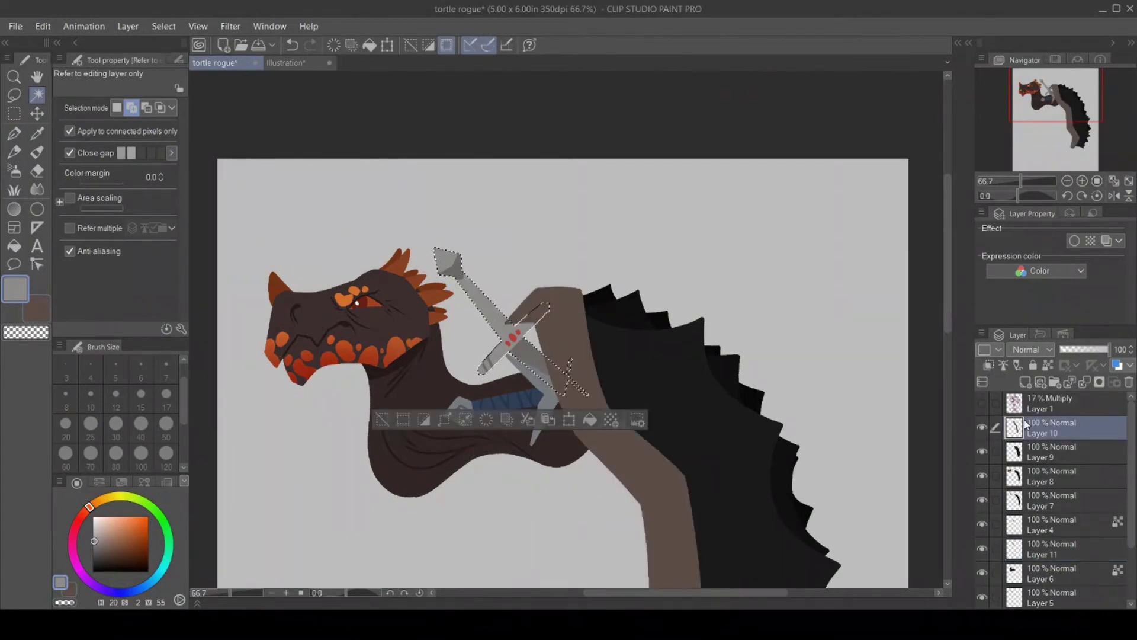
click(37, 171)
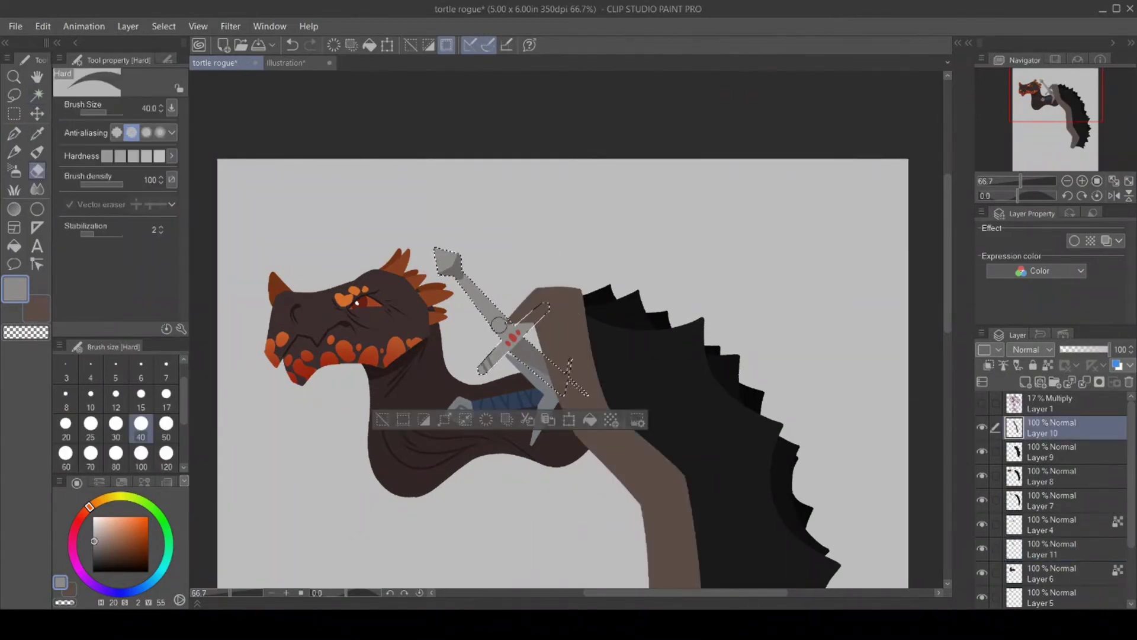
drag(498, 332, 536, 314)
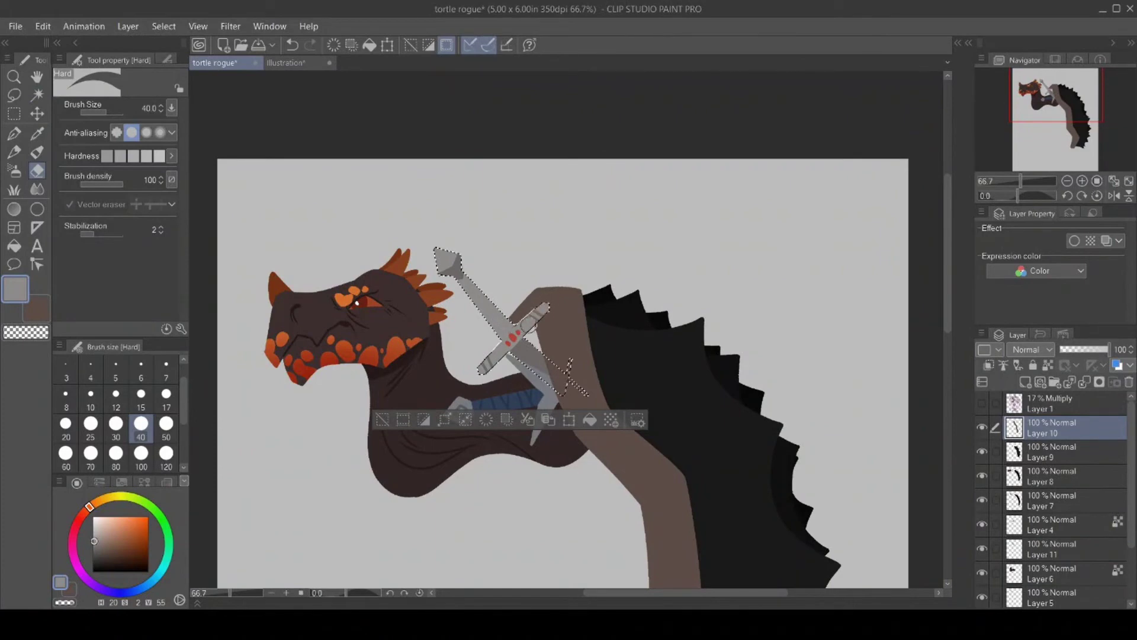
click(383, 419)
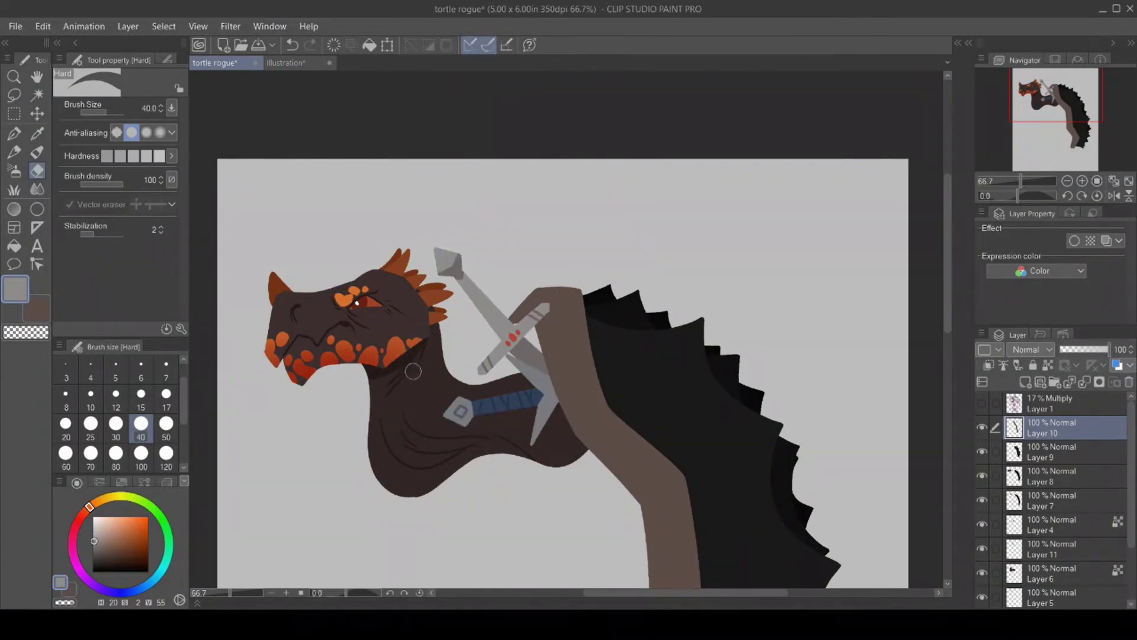
Make Layer 11 active again and lock its transparent pixels.
click(982, 549)
click(982, 549)
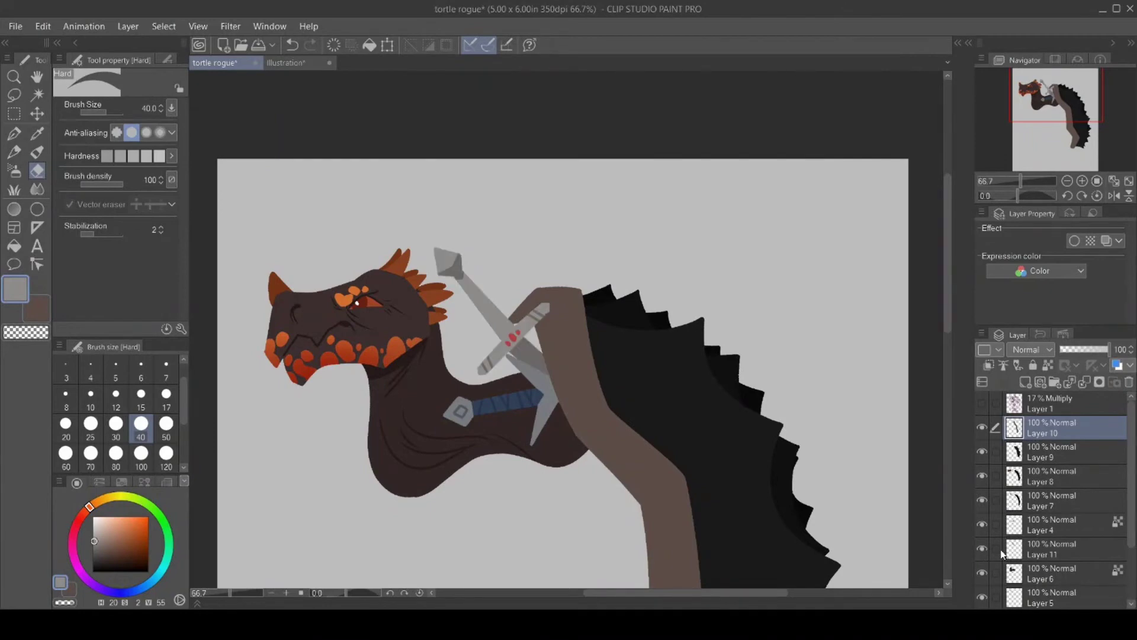
click(1044, 553)
click(1046, 366)
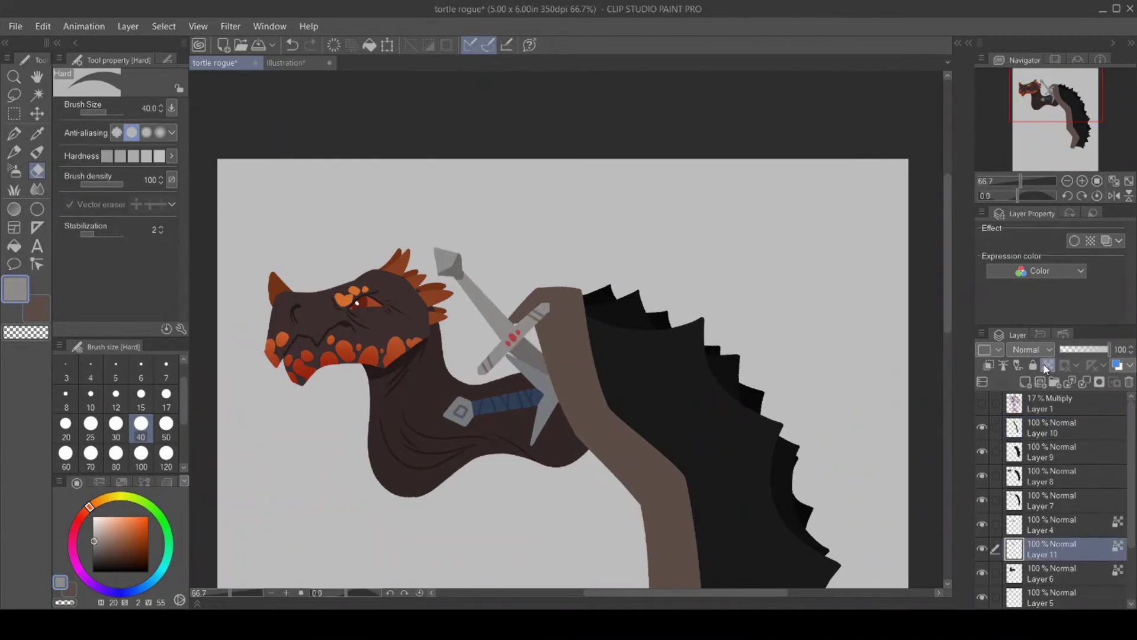
Shade one side of the second dagger's blade in a deeper warm grey (H 20, S 4, V 34).
click(37, 132)
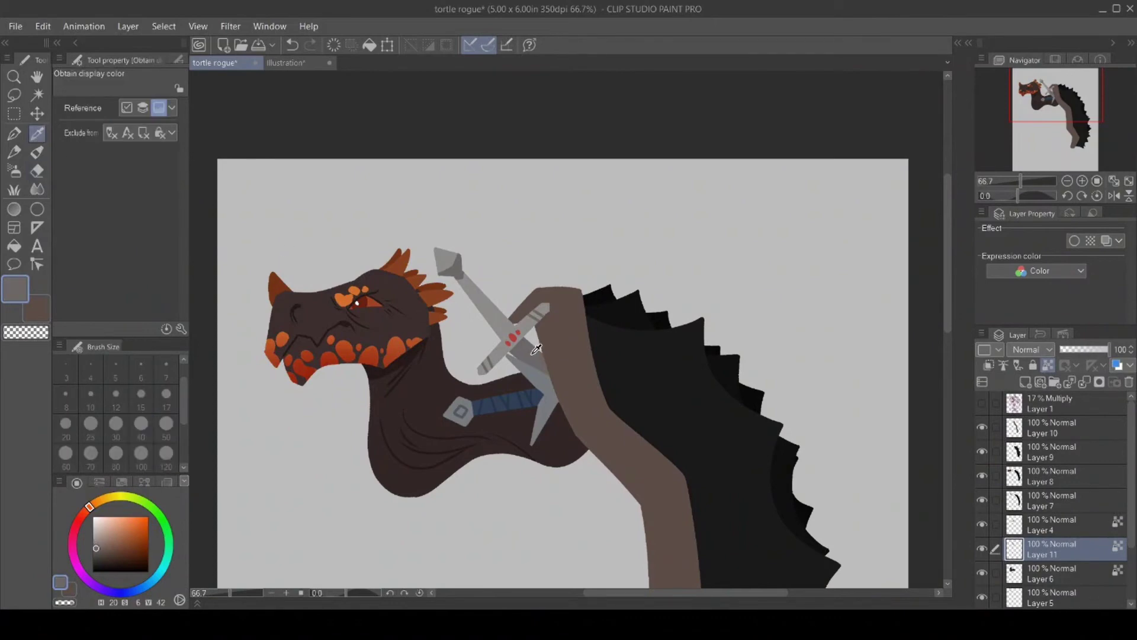
click(95, 553)
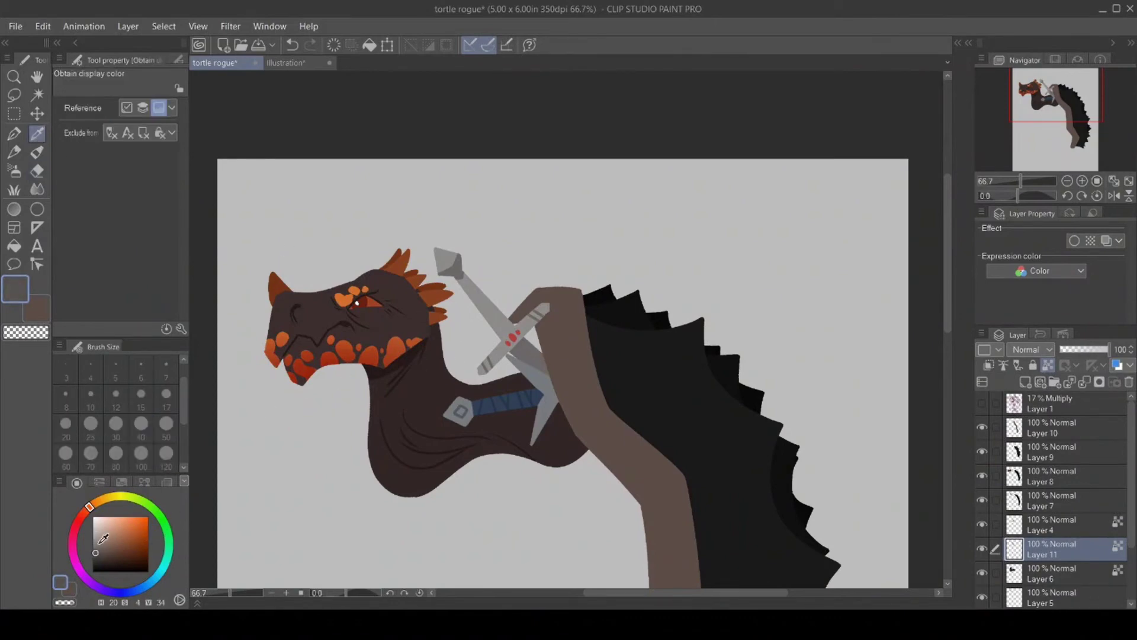
click(13, 135)
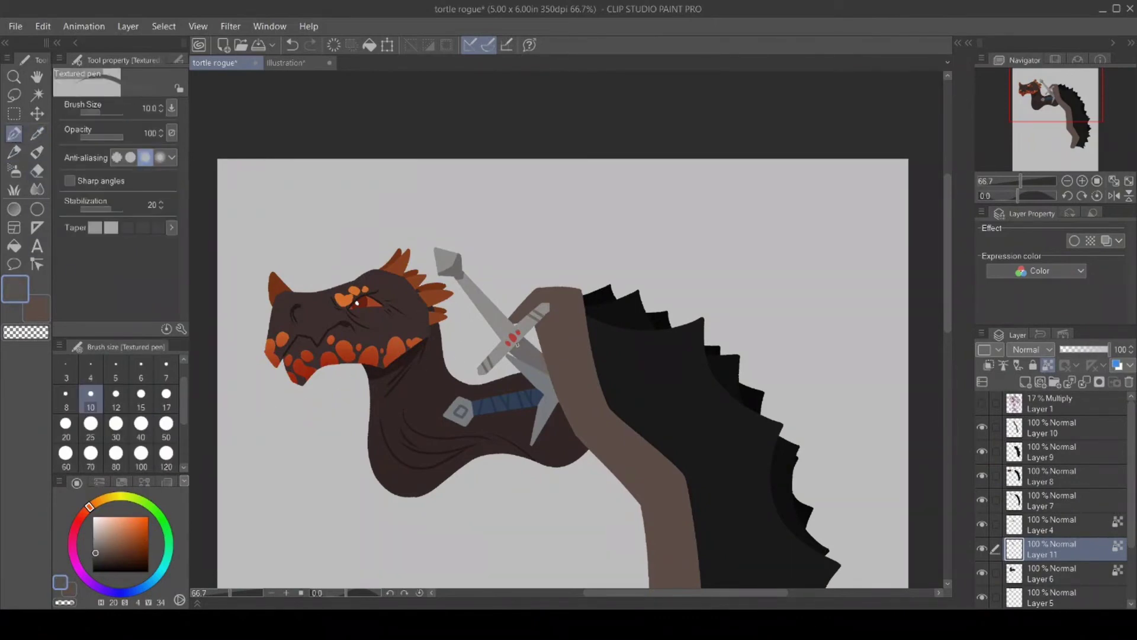
drag(522, 386, 610, 447)
key(ctrl+z)
click(13, 245)
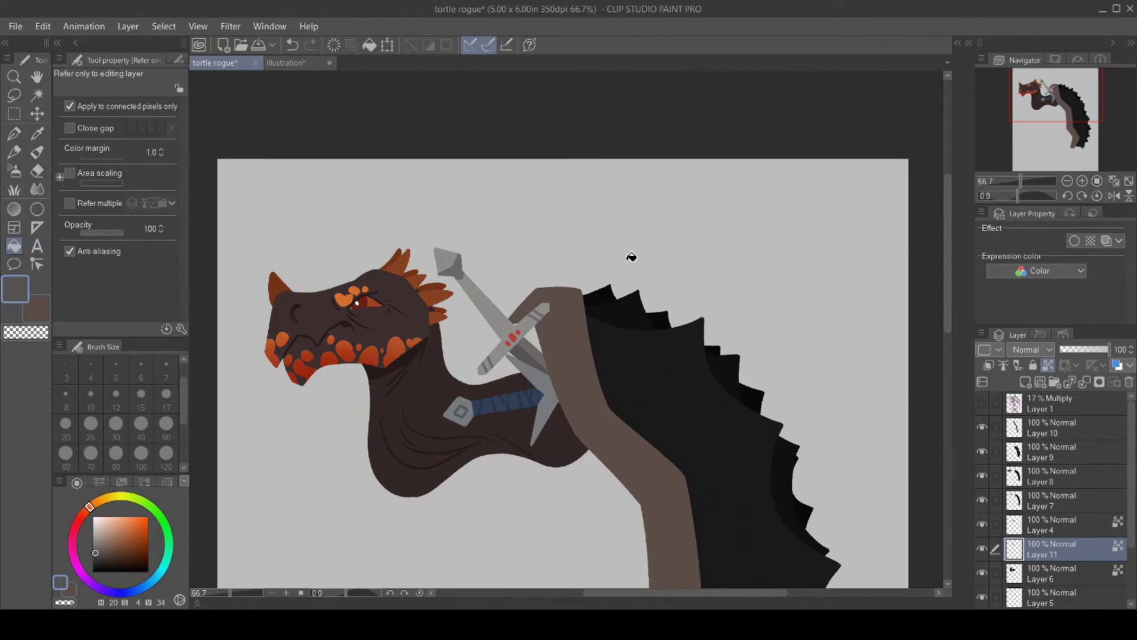
Show the sketch layer and add a new layer directly above Layer 6.
click(980, 403)
key(alt+bracketleft)
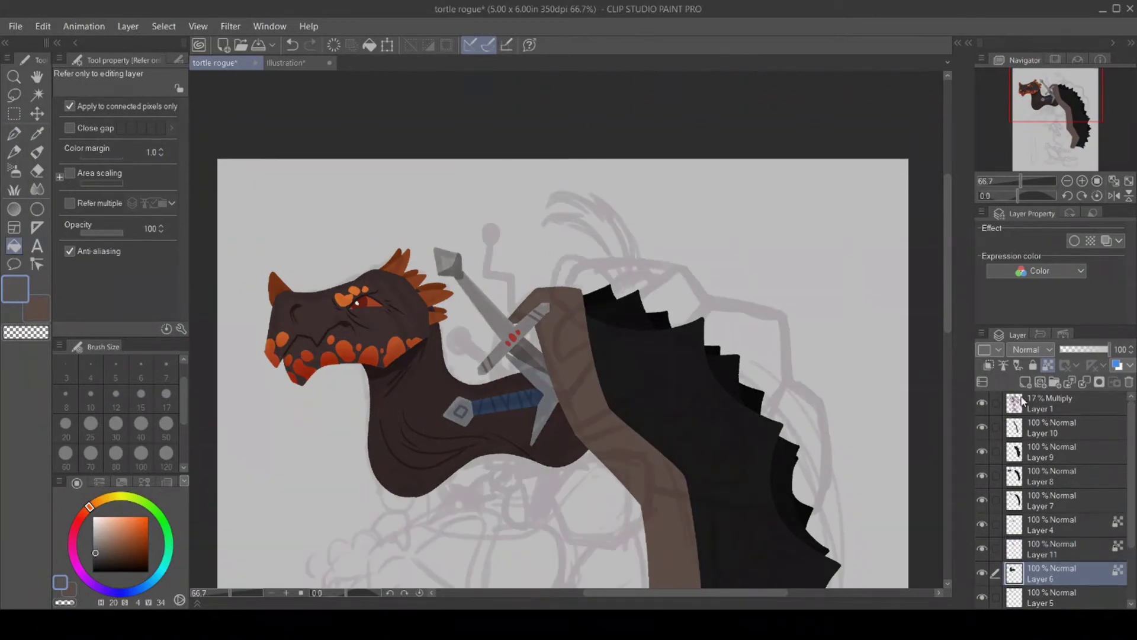
click(1025, 383)
Draw a filled tan circle (H 42, S 30, V 62) over the sketched ball above the second dagger.
click(14, 133)
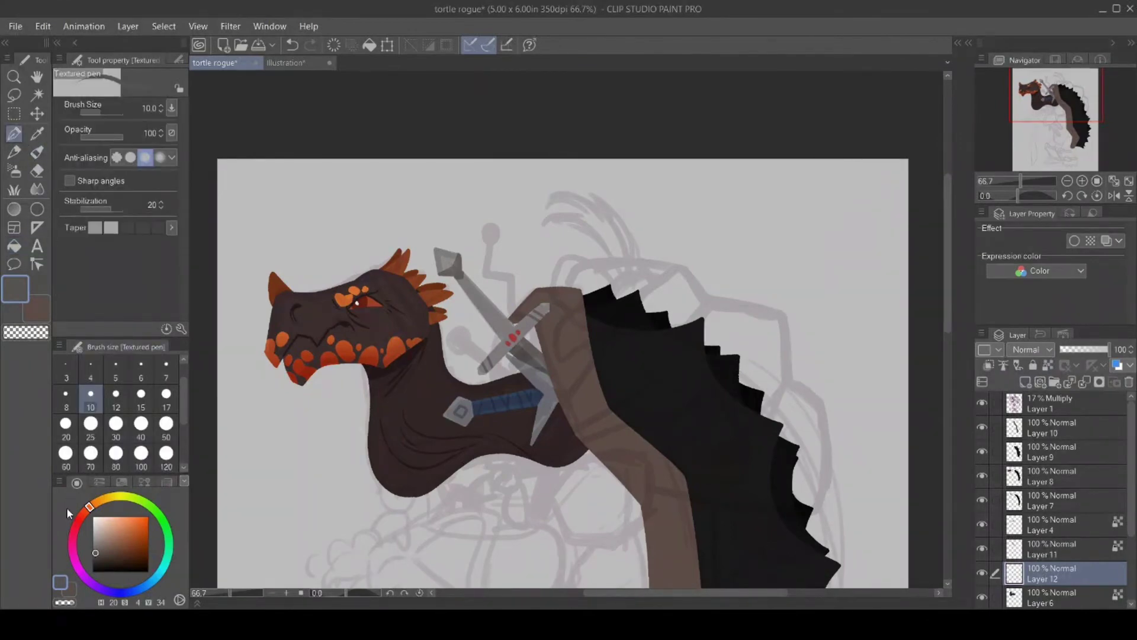
click(106, 499)
drag(95, 550, 110, 537)
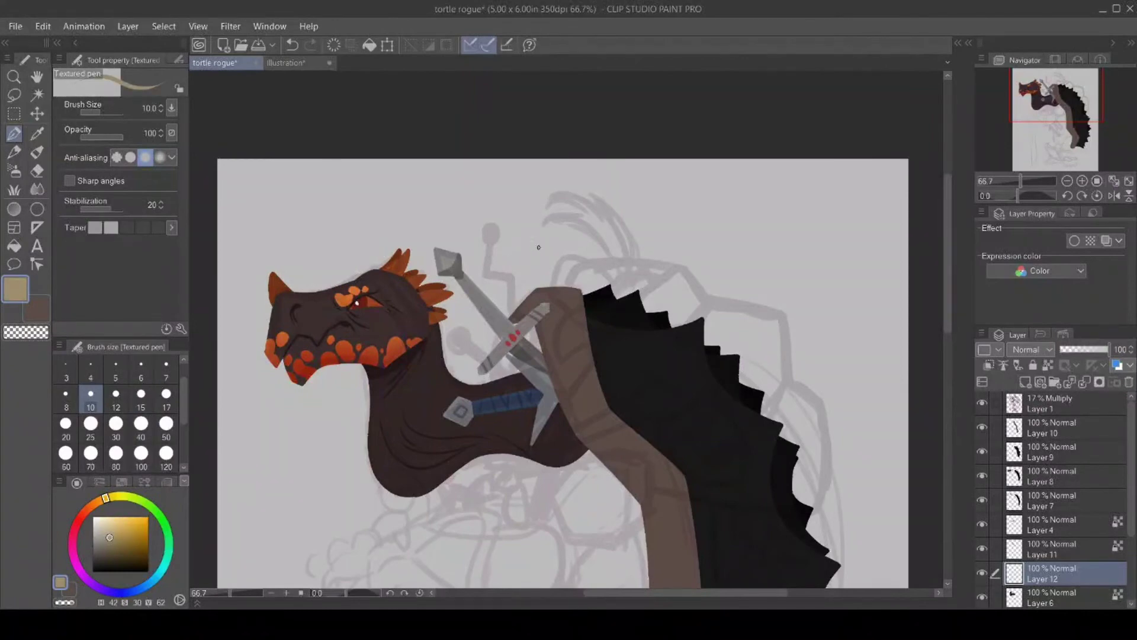
click(35, 211)
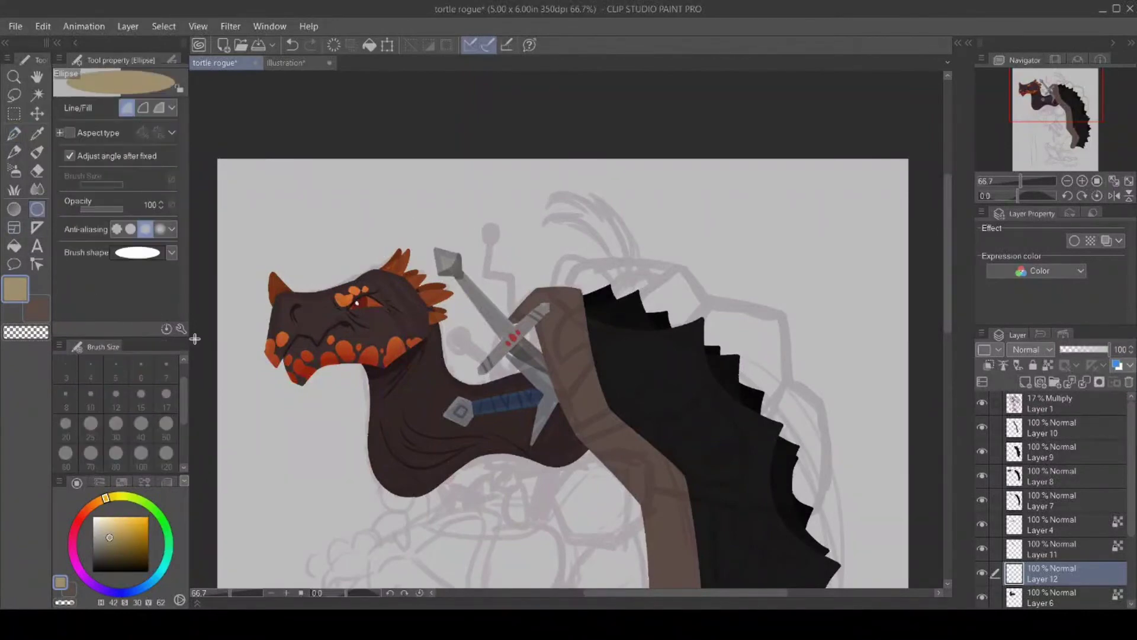
drag(478, 223, 503, 248)
Outline the sketched zigzag bar running from the tan ball down behind the daggers and fill it with the same tan.
click(14, 133)
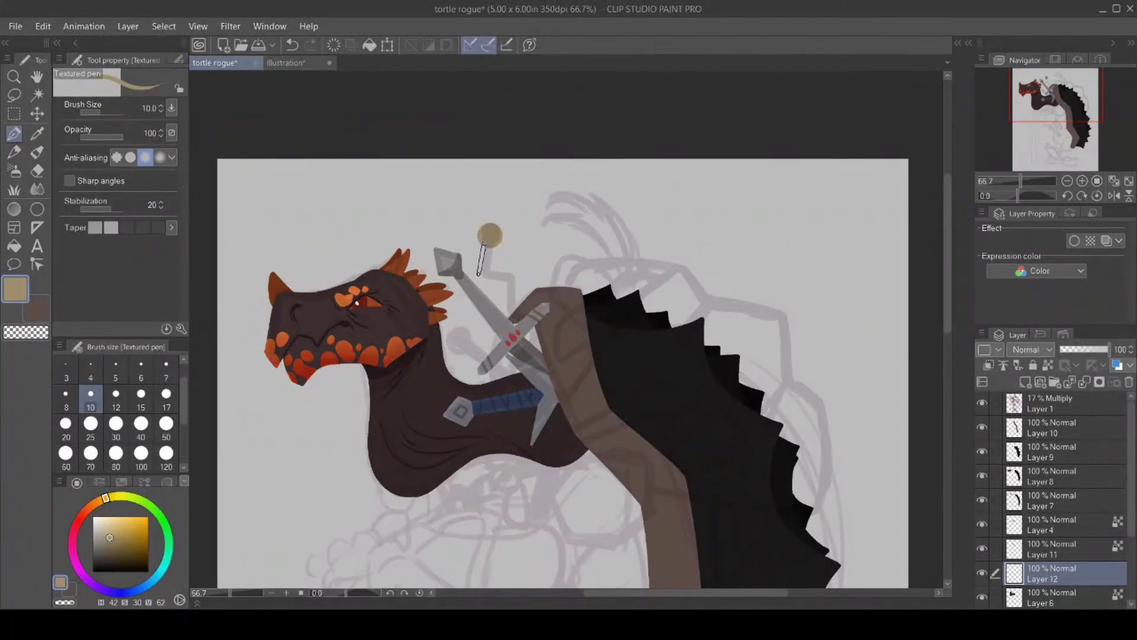
mouse_move(484, 247)
mouse_down()
mouse_move(481, 276)
mouse_move(504, 283)
mouse_move(507, 312)
mouse_up()
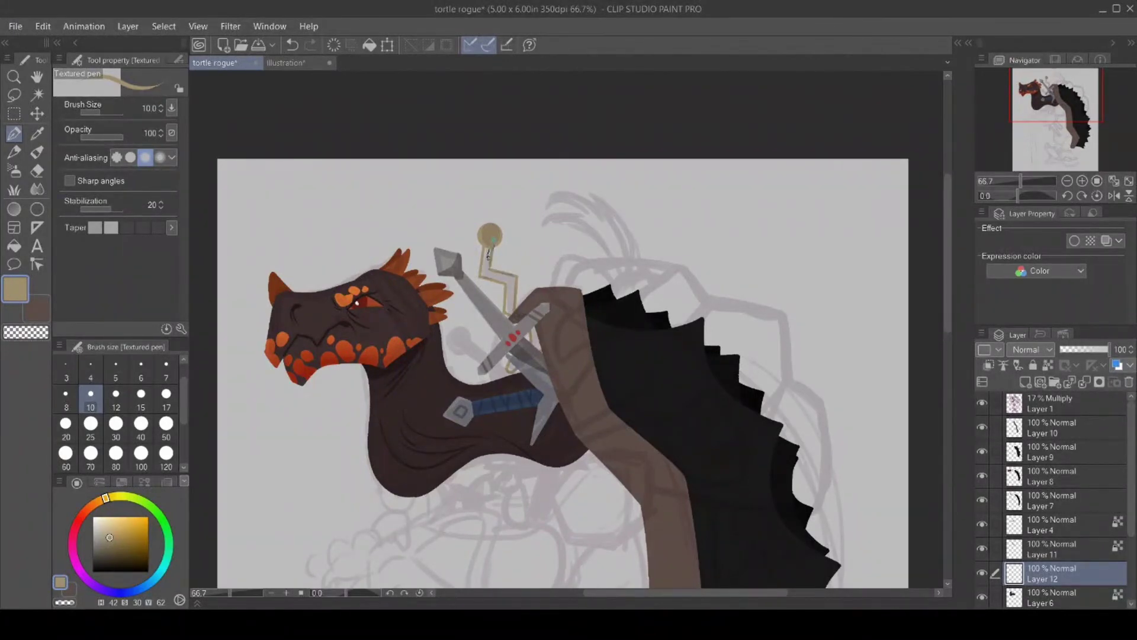
click(14, 245)
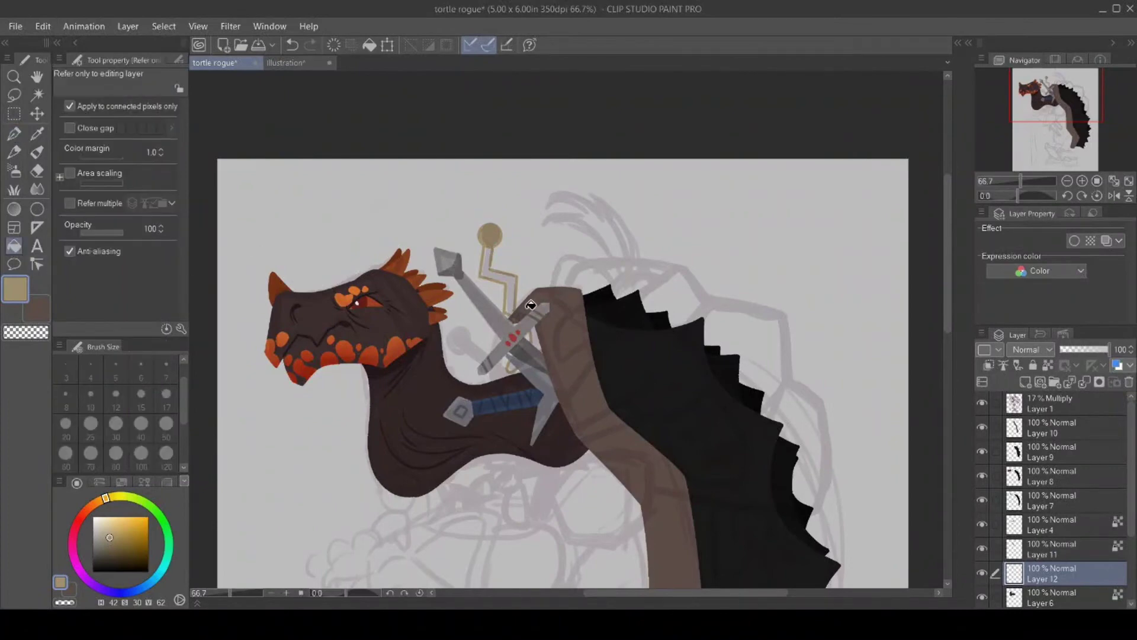
click(511, 280)
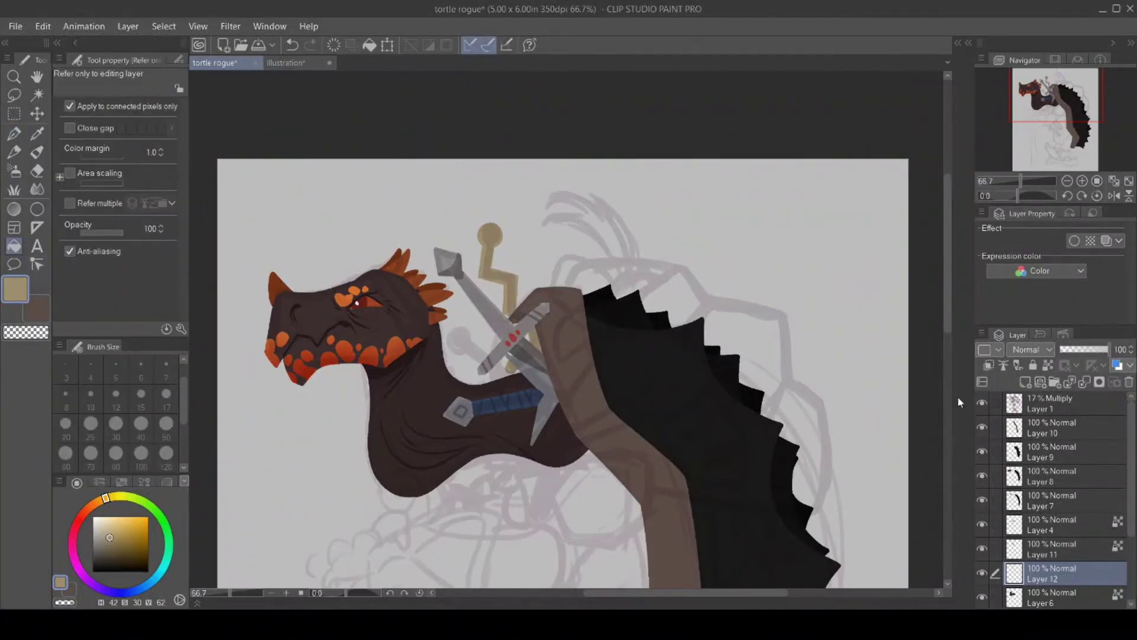
Hide the sketch layer and briefly hide Layer 10 to check the tan bar behind the shell rim.
click(982, 403)
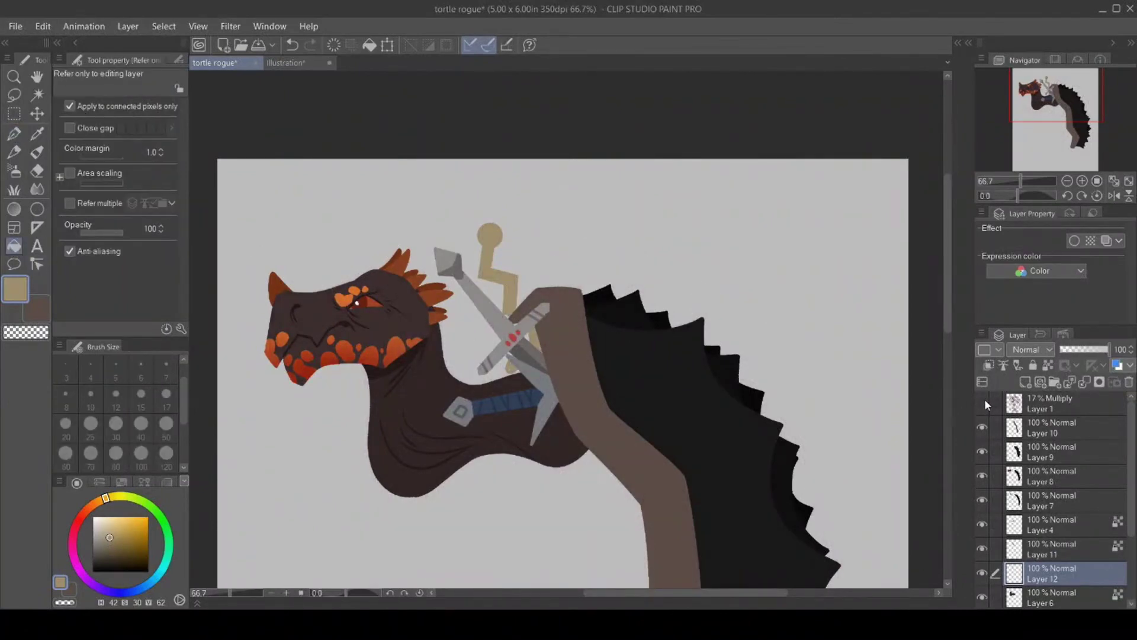
key(p)
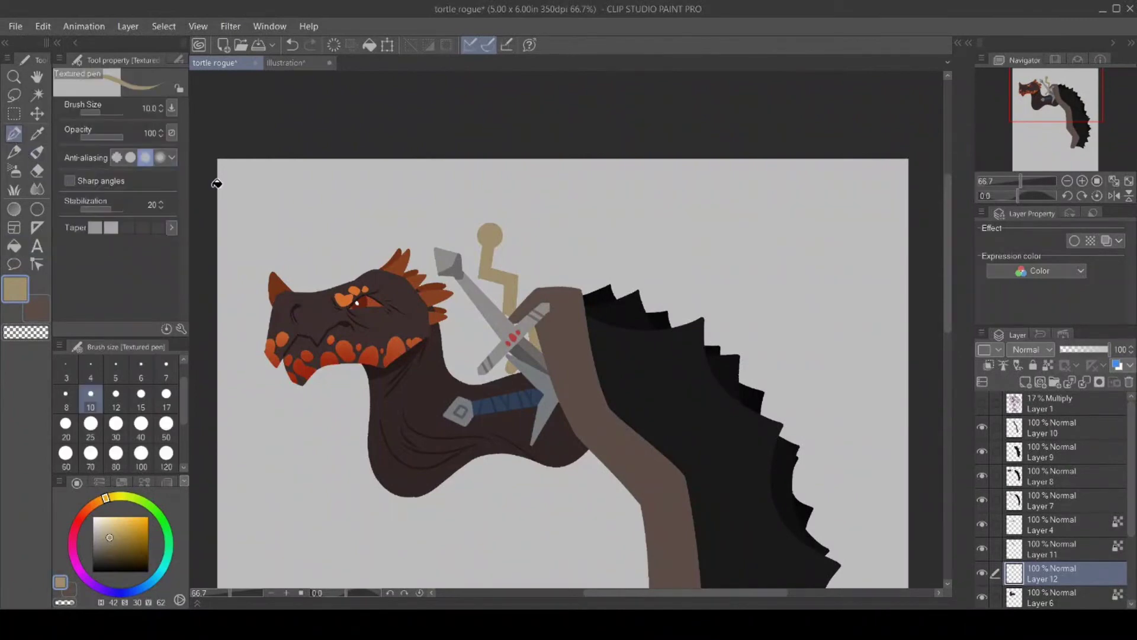
click(981, 427)
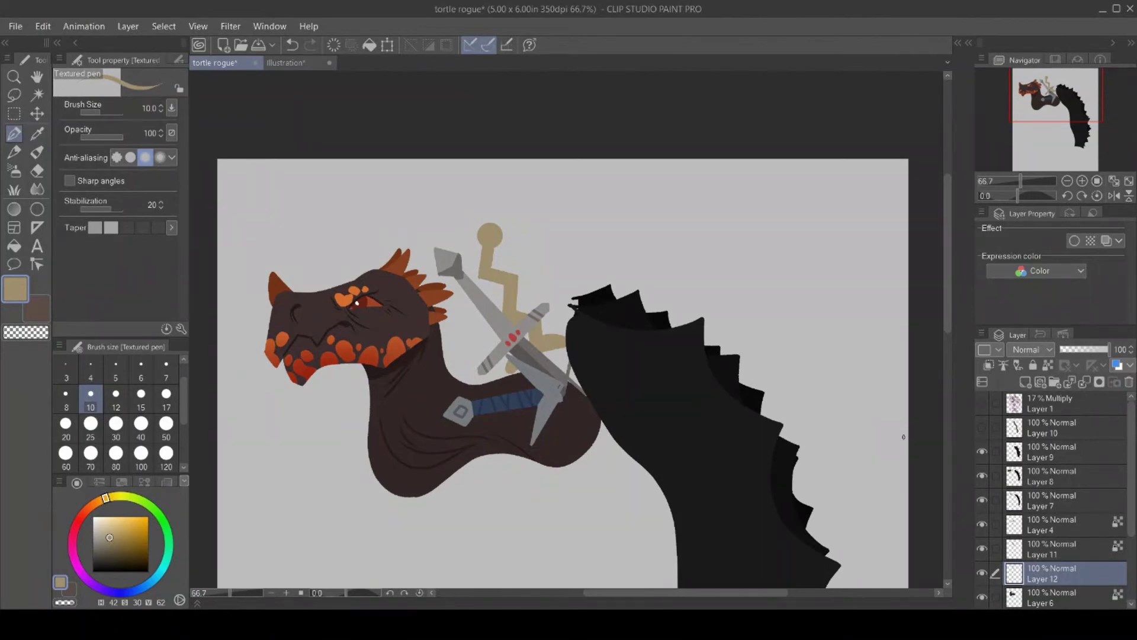
click(982, 427)
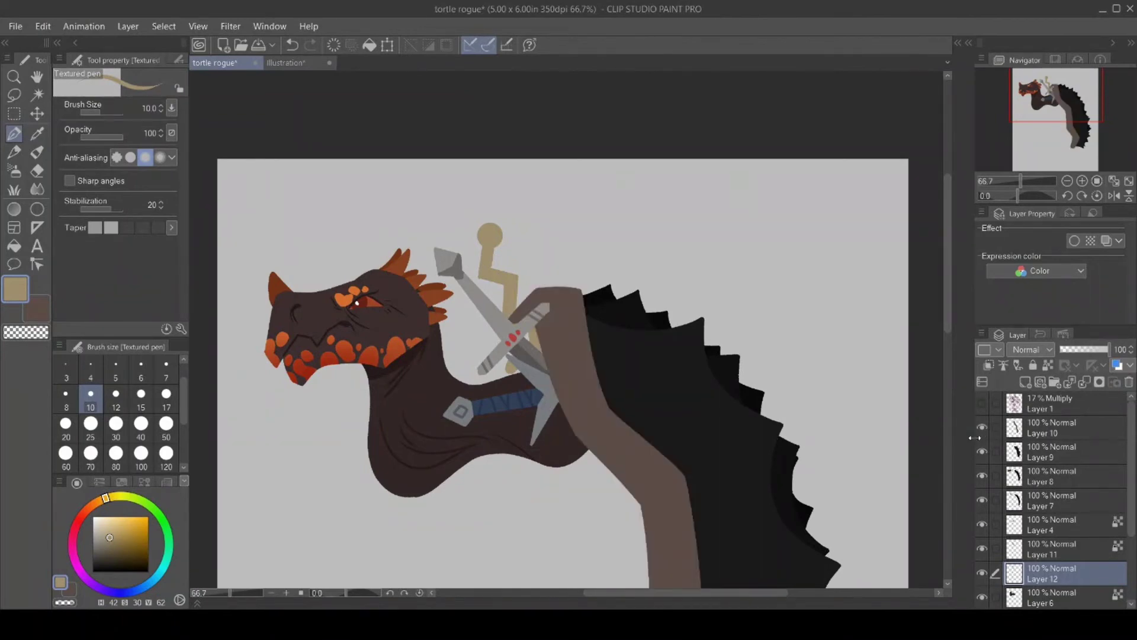
Select the tan bar's area on Layer 12 and erase Layer 10 inside it where the shell rim covers the bar.
click(36, 94)
click(578, 420)
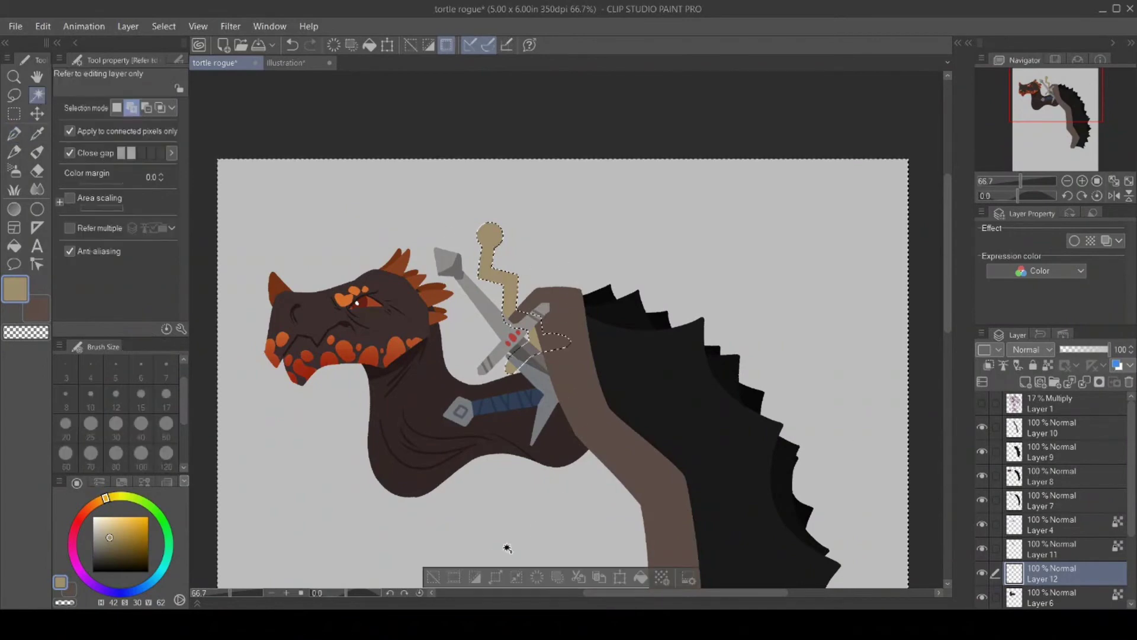
click(435, 579)
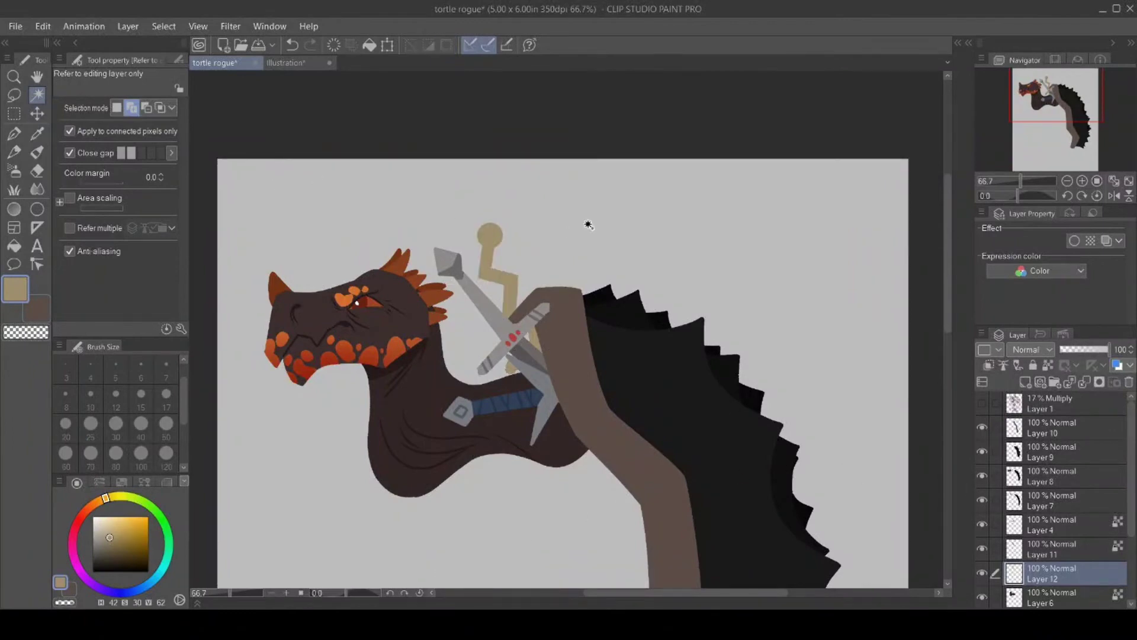
click(499, 266)
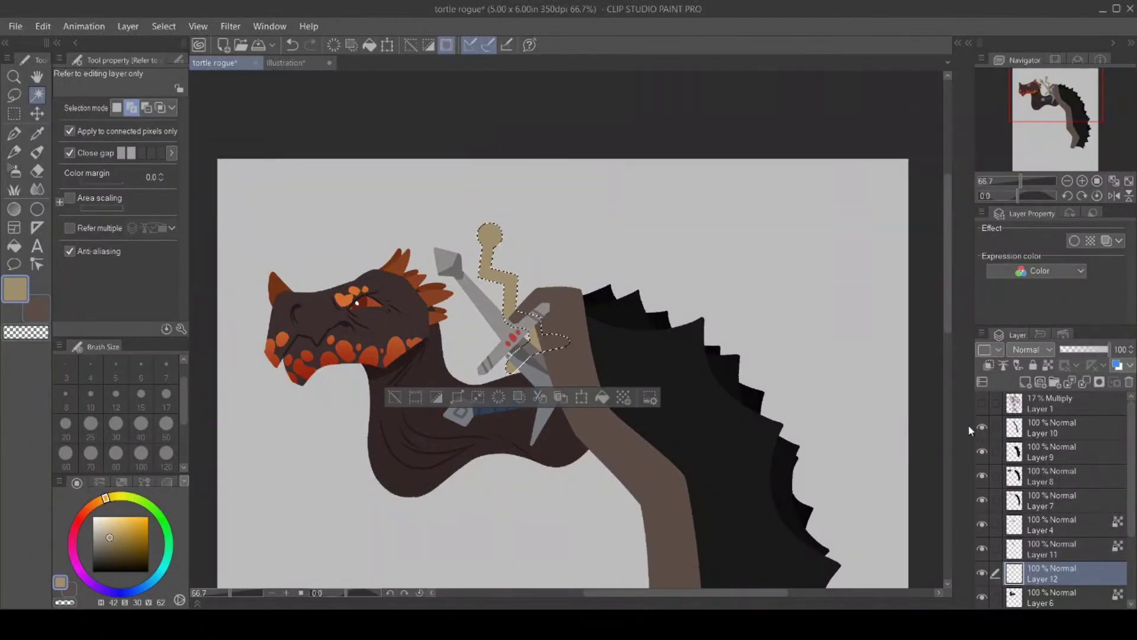
ctrl+shift+click(501, 275)
click(37, 170)
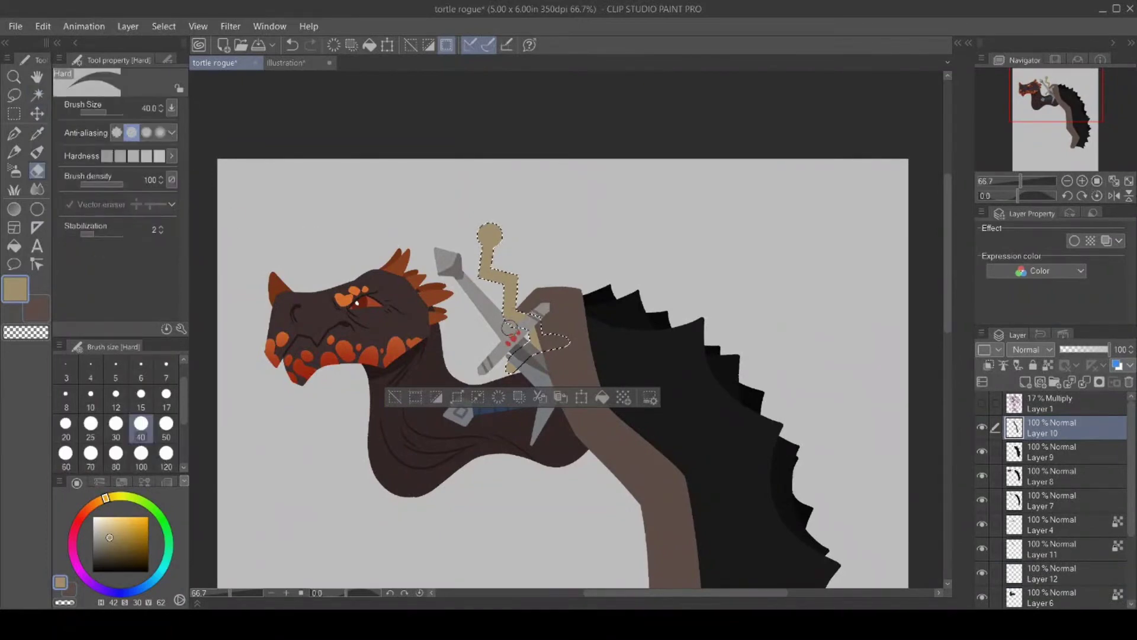
click(394, 398)
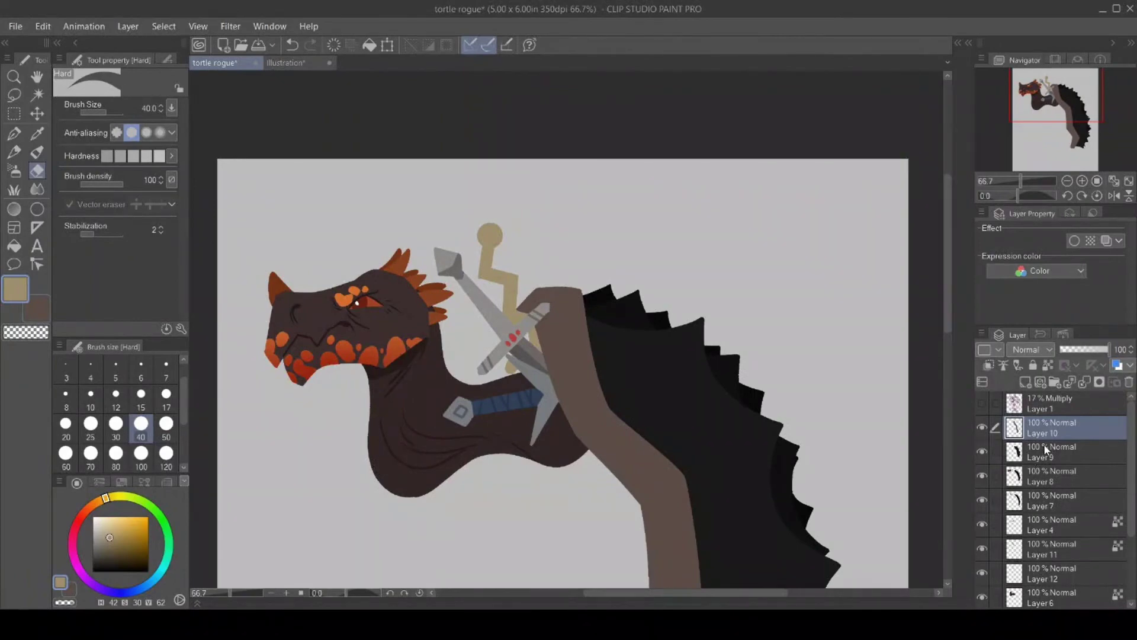
Lock Layer 12's transparent pixels and draw a diamond on the ball and shading lines along the bar in darker tan (H 42, S 32, V 46).
click(1050, 575)
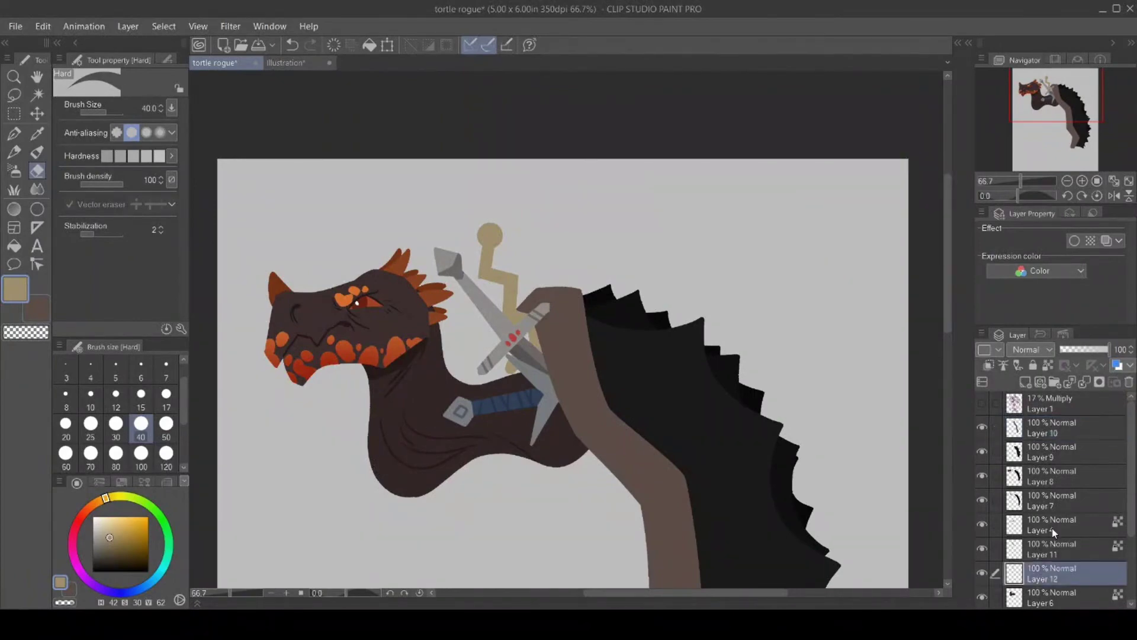
click(1048, 365)
click(110, 546)
click(14, 133)
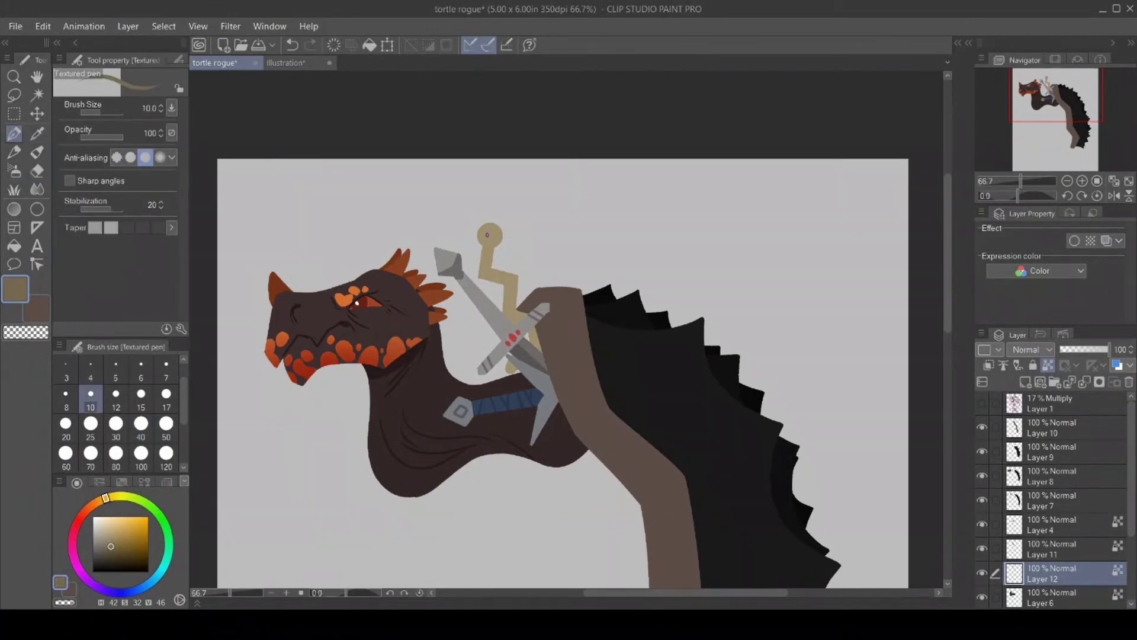
drag(487, 234, 492, 239)
mouse_move(486, 251)
mouse_down()
mouse_move(480, 280)
mouse_move(484, 268)
mouse_move(478, 278)
mouse_move(515, 277)
mouse_up()
drag(512, 277, 508, 319)
drag(534, 324, 536, 345)
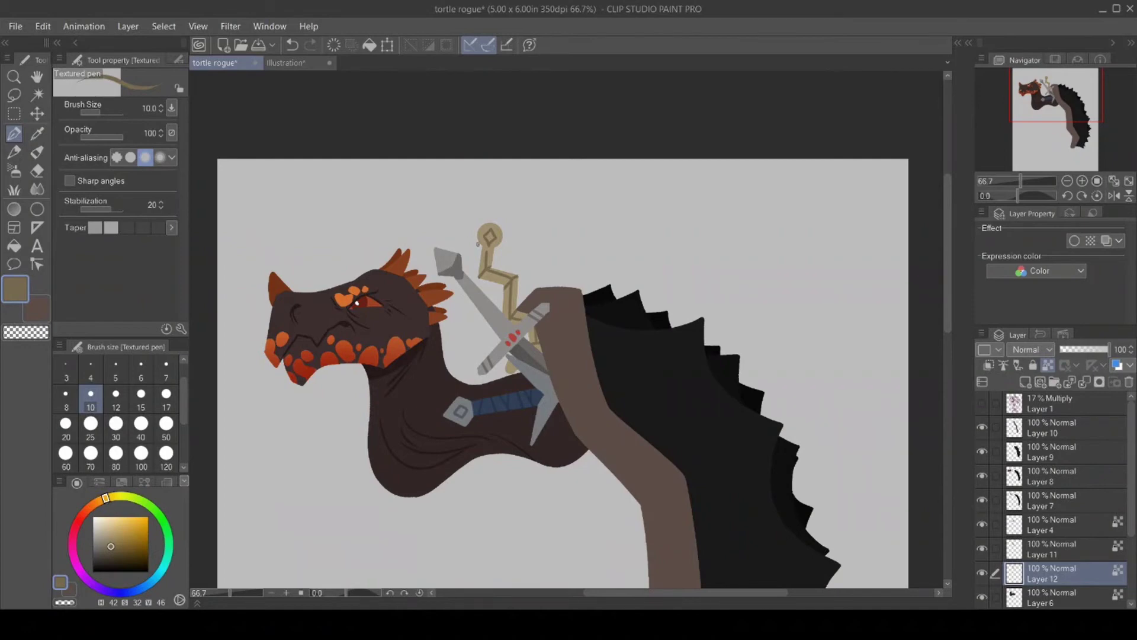
Fill the diamond on the ball and the shaded side of the zigzag bar with the darker tan.
click(15, 245)
click(498, 275)
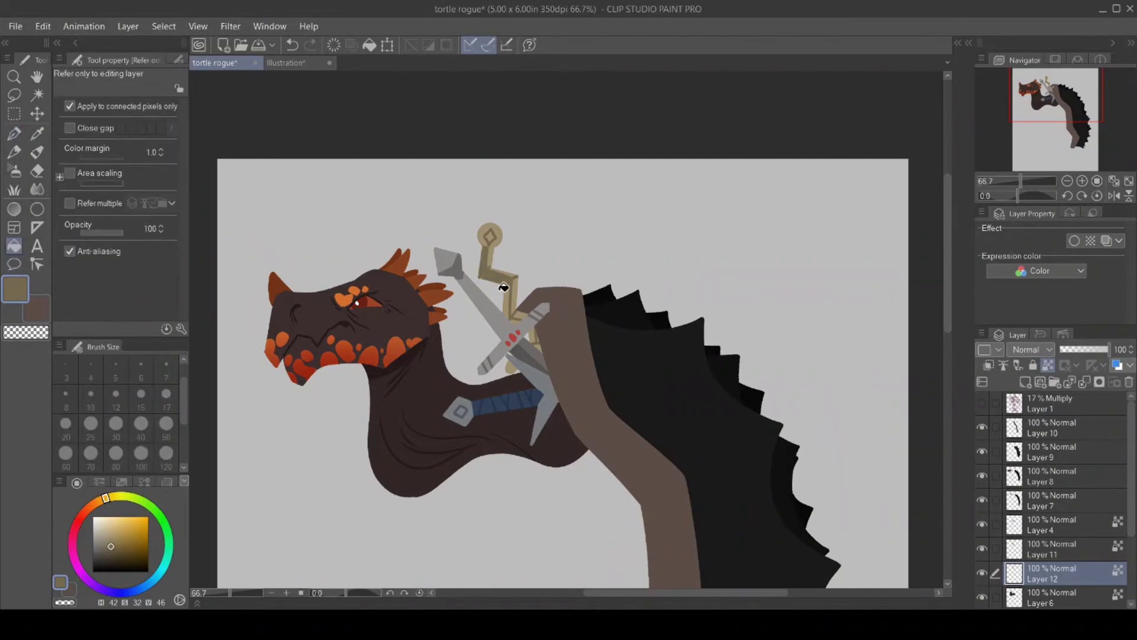
click(507, 358)
click(494, 232)
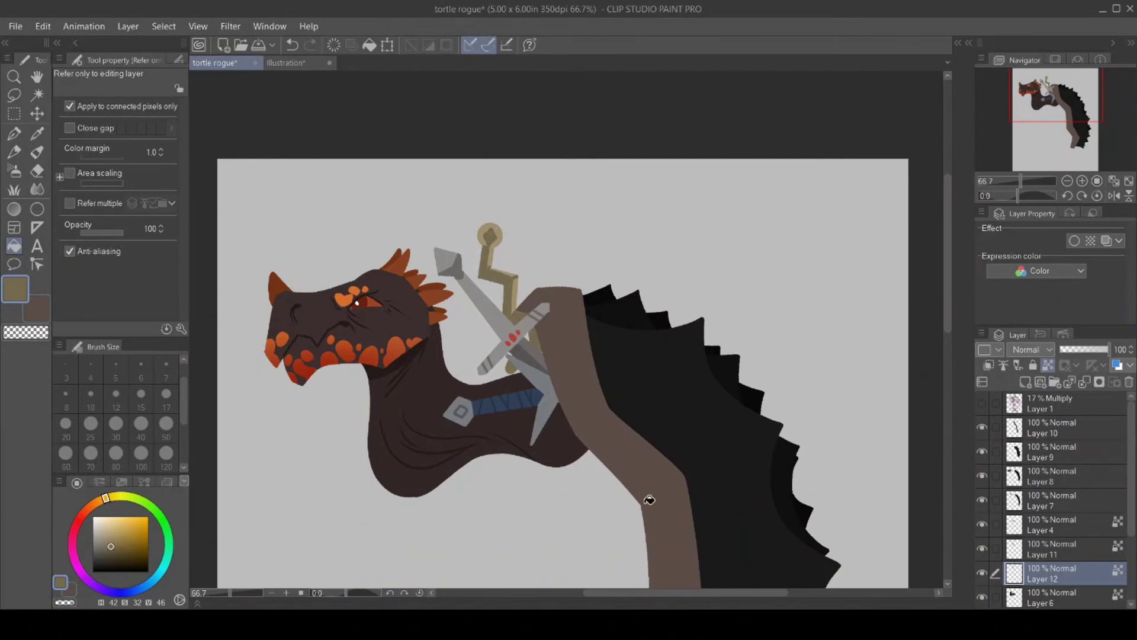
Sample the ball's light tan and clean up the edges of the shading along the zigzag bar.
click(37, 133)
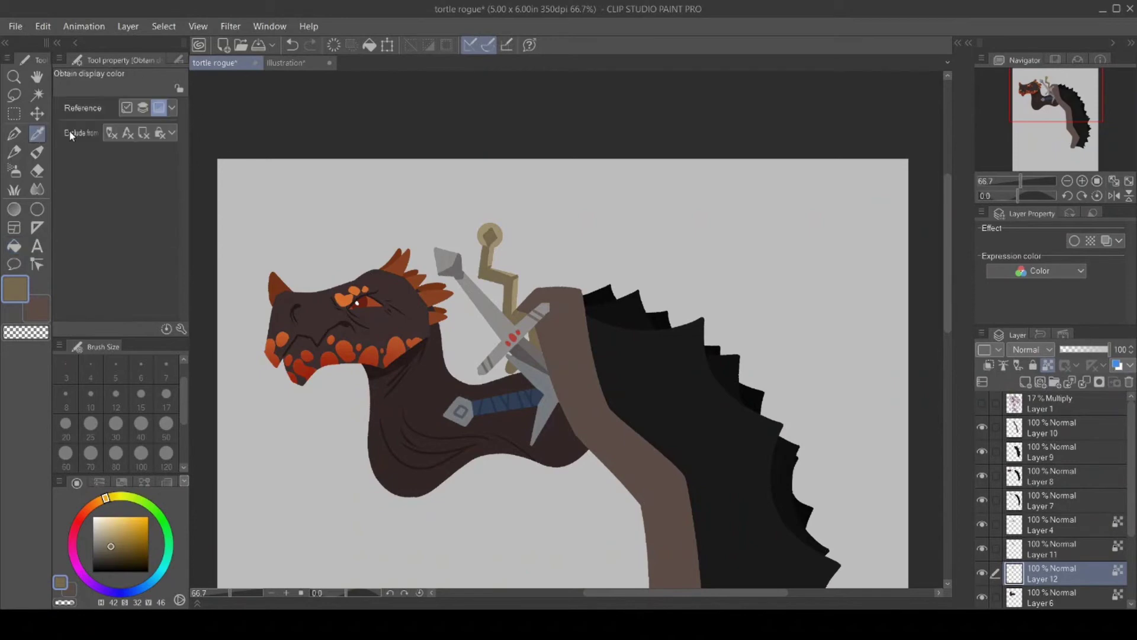
click(481, 225)
click(14, 133)
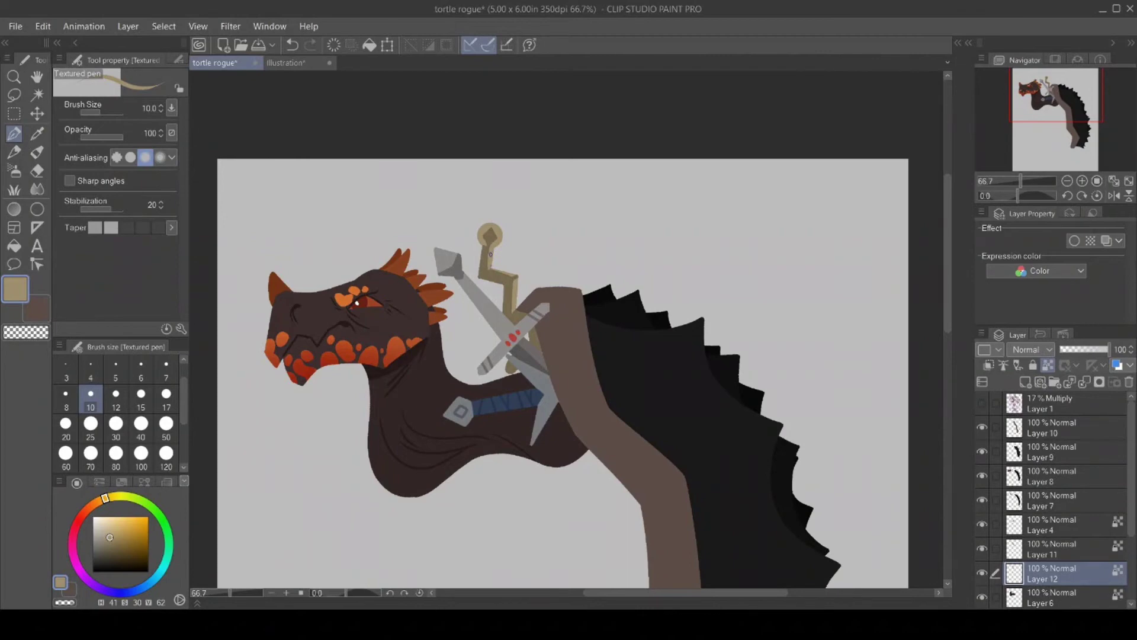
drag(490, 272, 510, 274)
drag(512, 312, 516, 310)
drag(520, 277, 490, 272)
drag(487, 272, 518, 282)
Show the sketch layer and make Layer 3 the active layer.
click(982, 403)
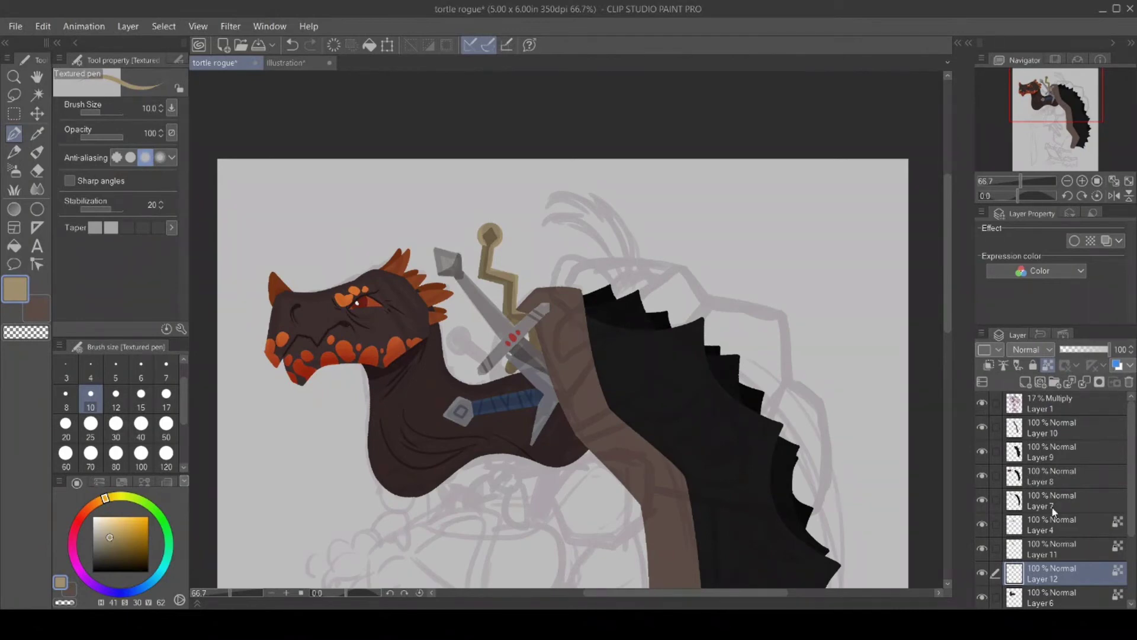
drag(1133, 536, 1133, 570)
click(1054, 568)
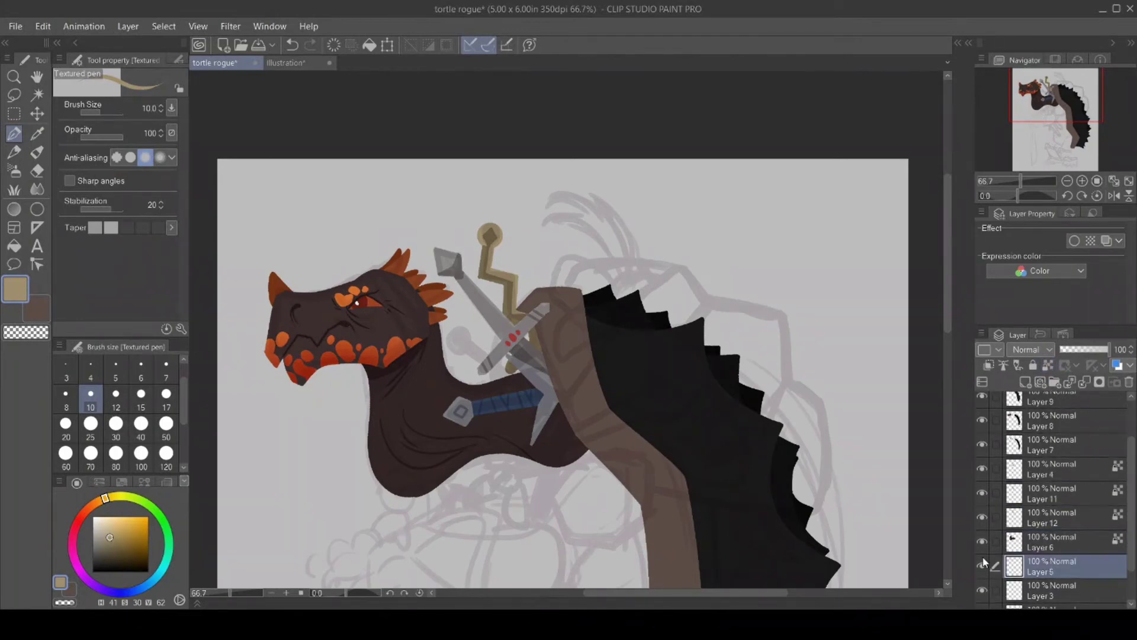
click(982, 569)
click(1057, 594)
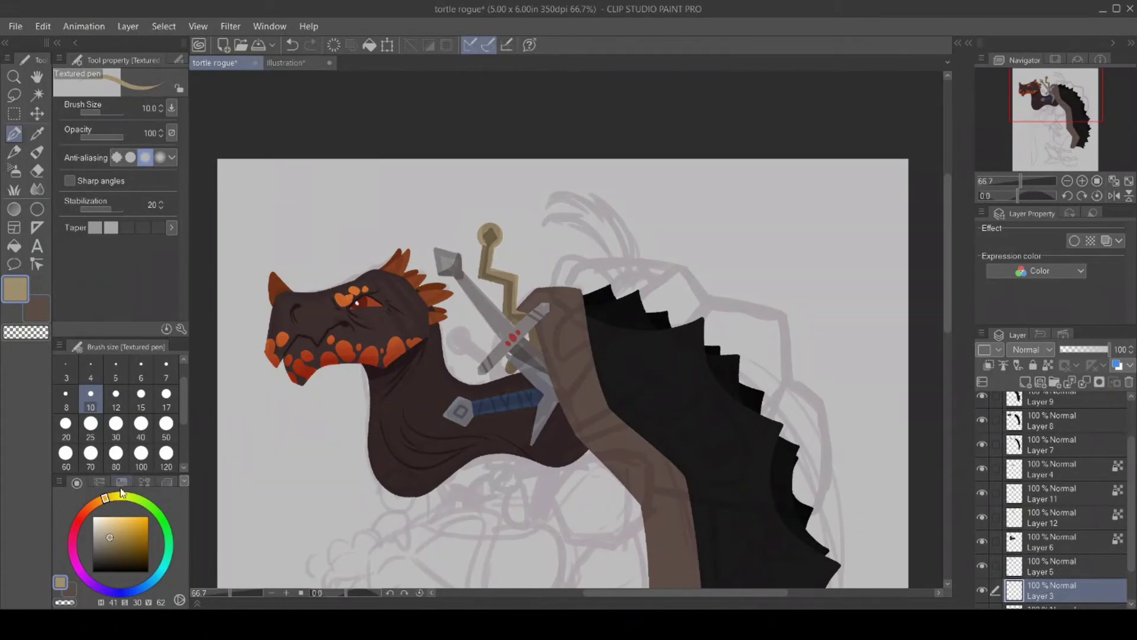
Draw a filled near-black circle (H 41, S 15, V 18) over the sketched ball between the neck and the dagger's crossguard.
click(101, 561)
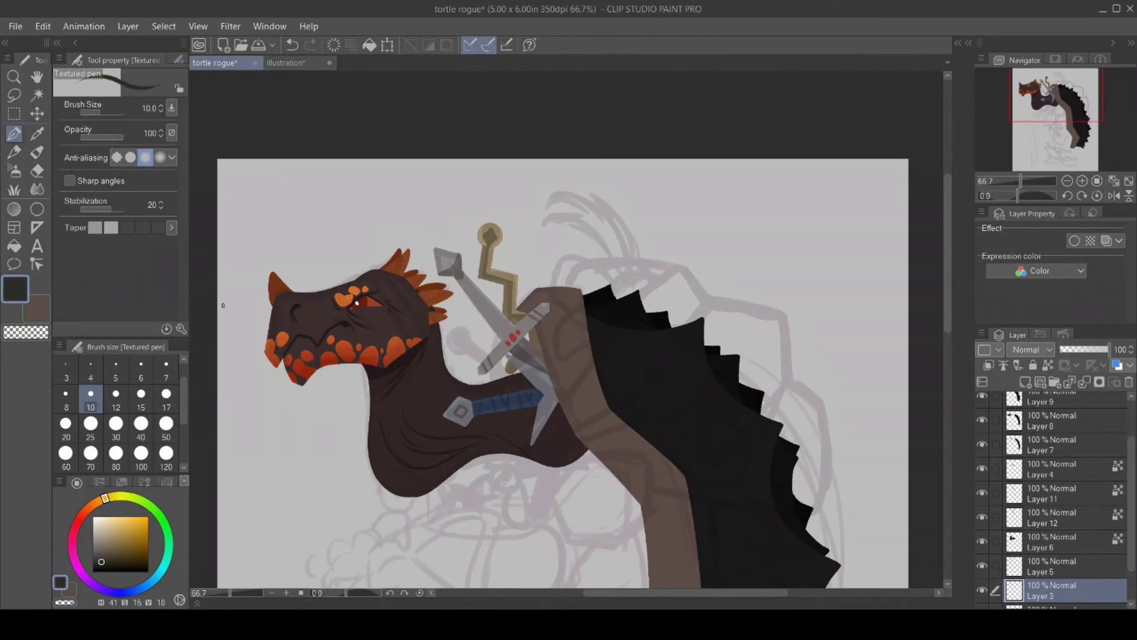
click(36, 208)
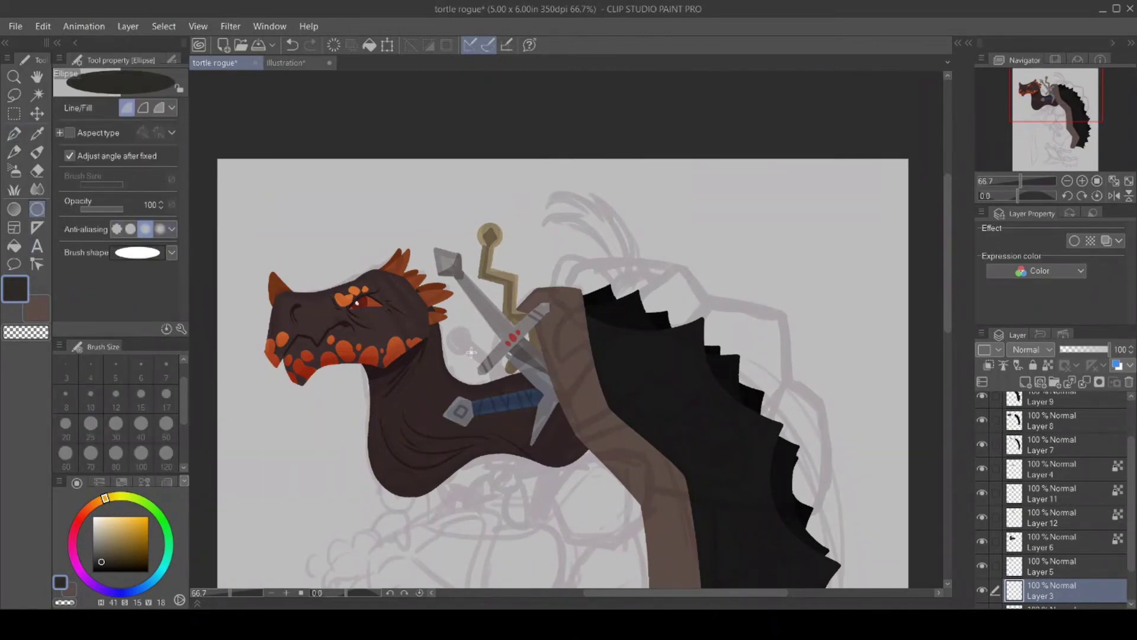
mouse_move(443, 327)
mouse_down()
mouse_move(469, 353)
mouse_move(455, 322)
mouse_up()
click(442, 386)
click(36, 113)
click(14, 133)
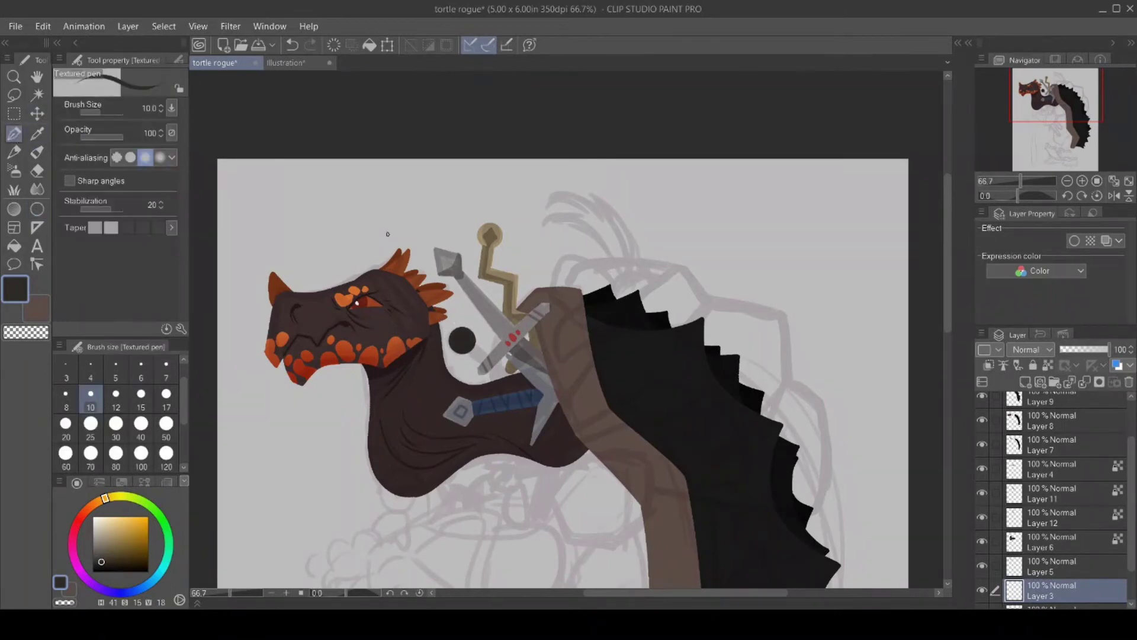
Hide the sketch layer, outline a handle running from the near-black ball down behind the crossguard and fill it with the same colour.
scroll(1026, 417, up, 3)
click(982, 403)
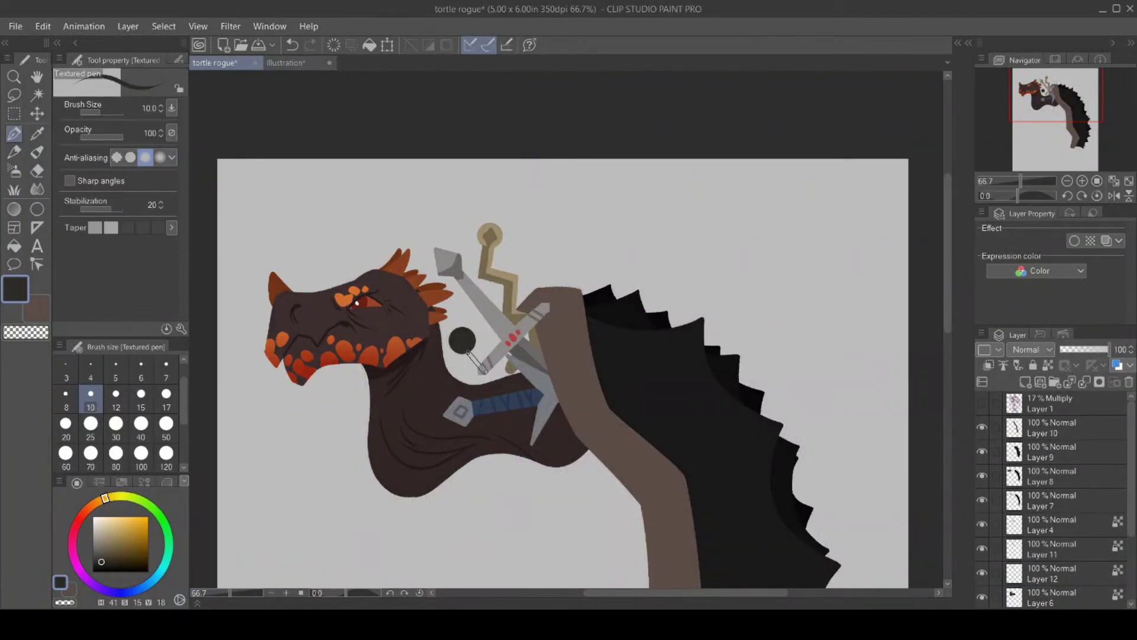
drag(493, 374, 474, 343)
drag(518, 355, 501, 367)
key(g)
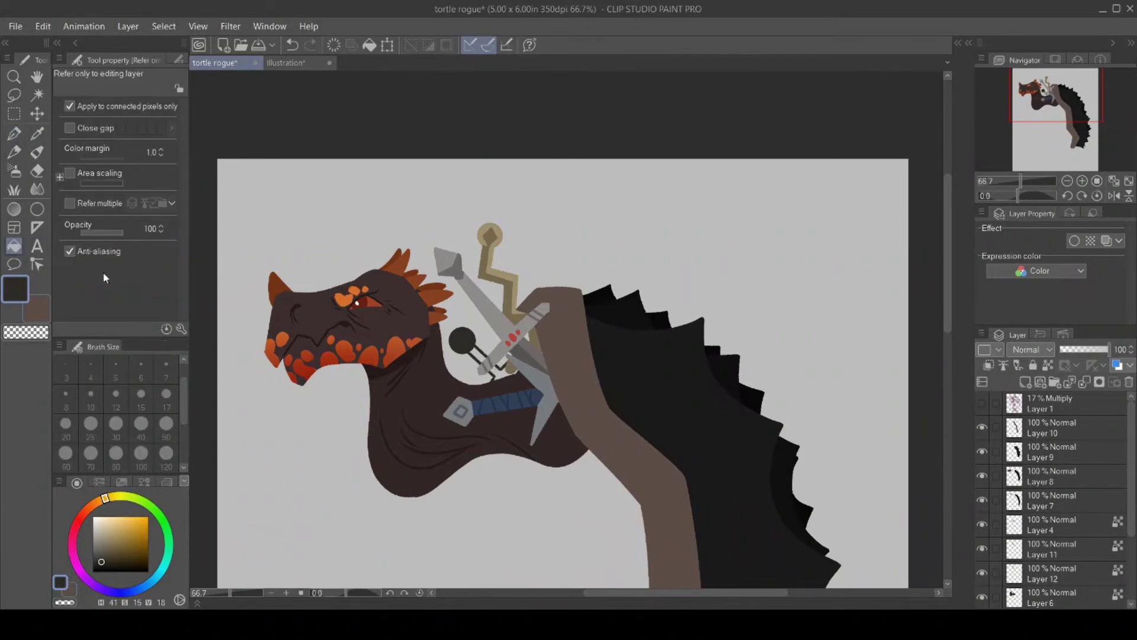
click(494, 367)
click(13, 133)
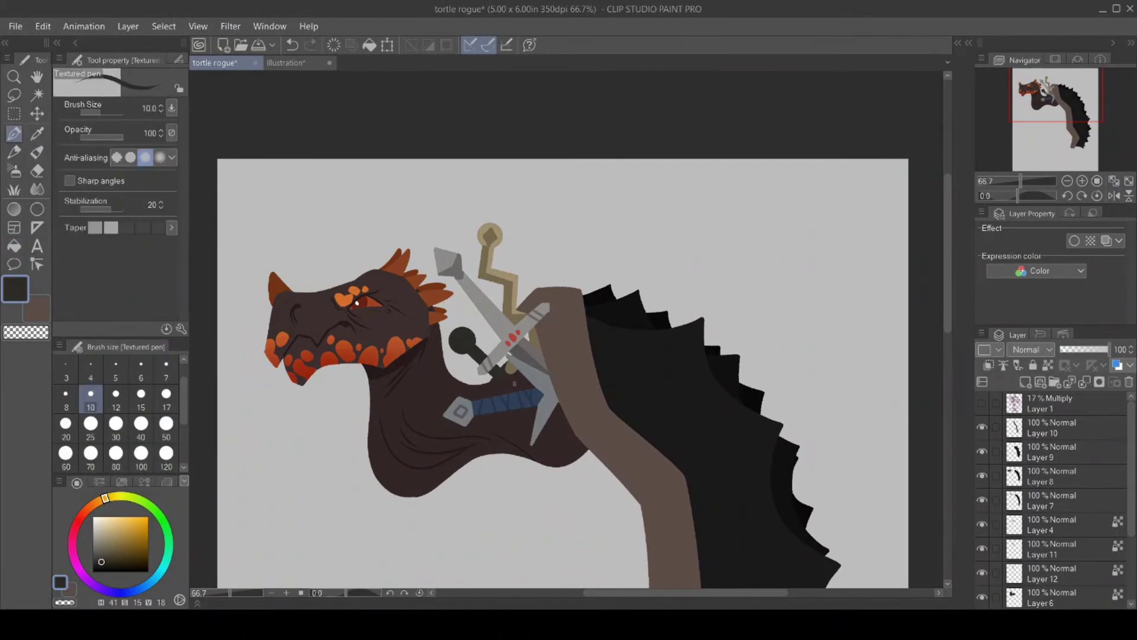
Lock Layer 3's transparent pixels, fill the ball's handle with dark red (H 356, S 62, V 45) and add darker red wrap lines (H 356, S 69, V 34).
click(102, 563)
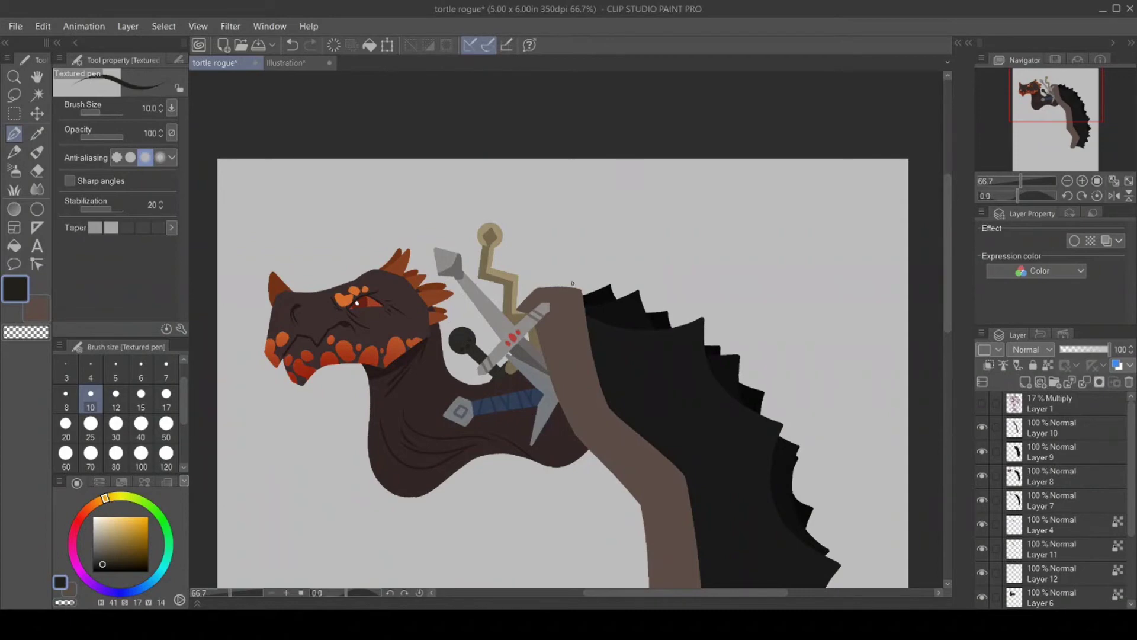
click(1047, 365)
click(77, 522)
click(128, 546)
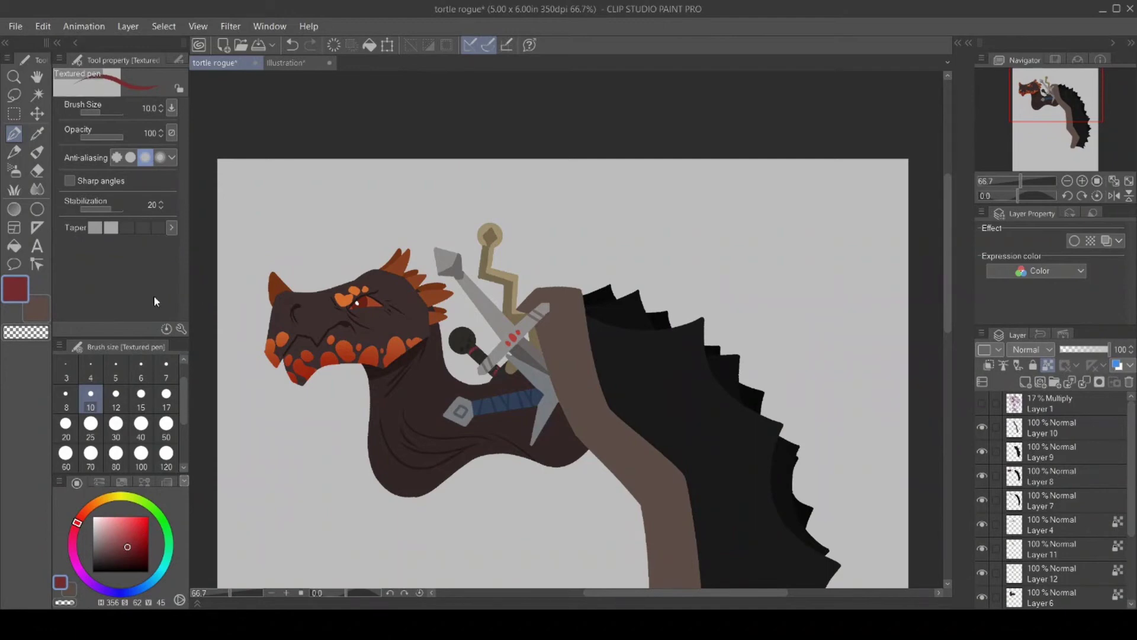
click(14, 245)
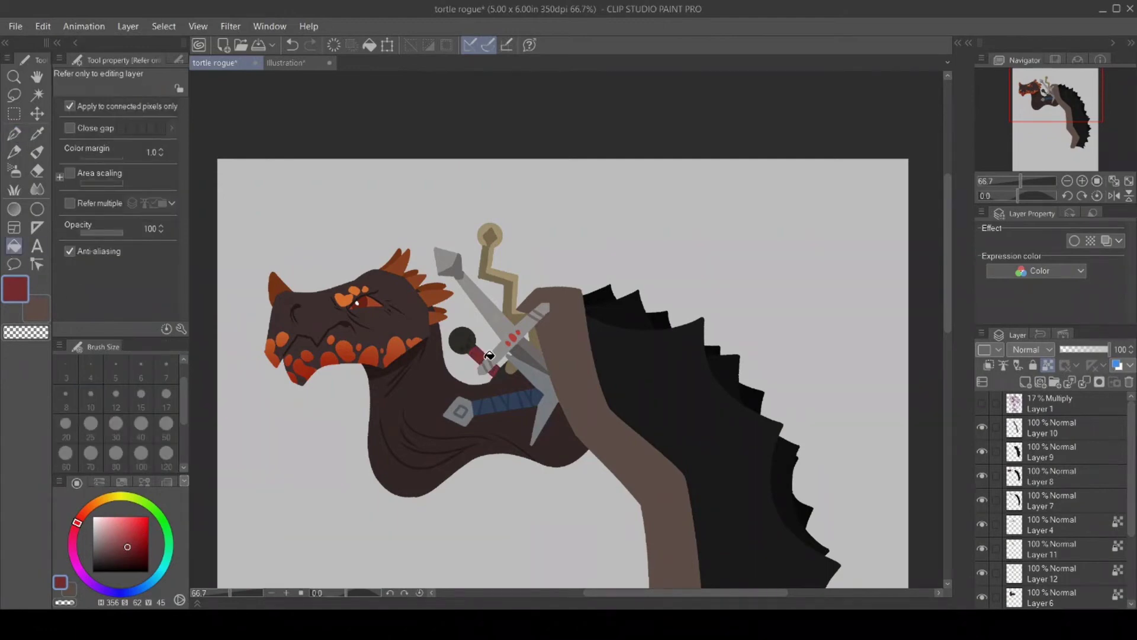
click(131, 552)
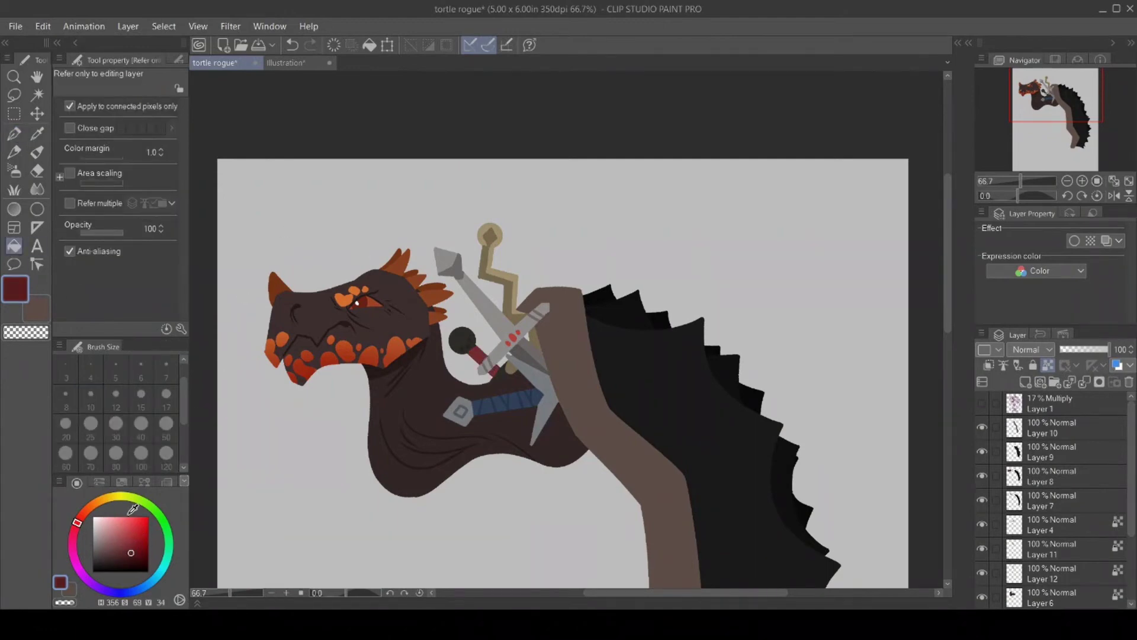
click(13, 133)
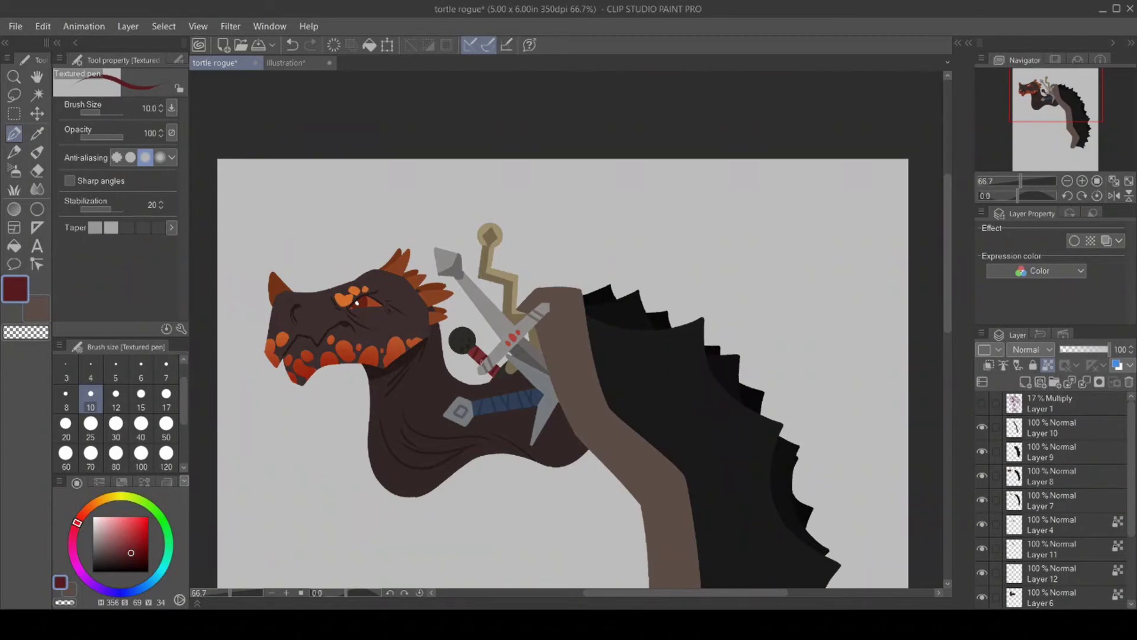
Show the sketch layer, add a new layer directly above Layer 6 and check the turtle reference photo.
scroll(949, 325, down, 2)
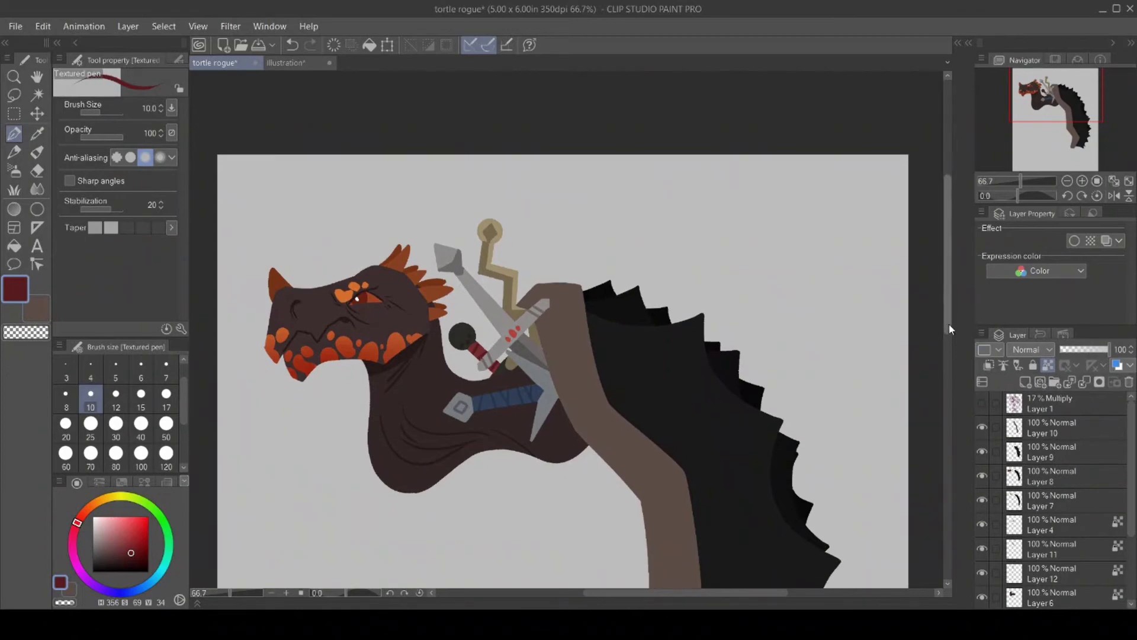
click(982, 404)
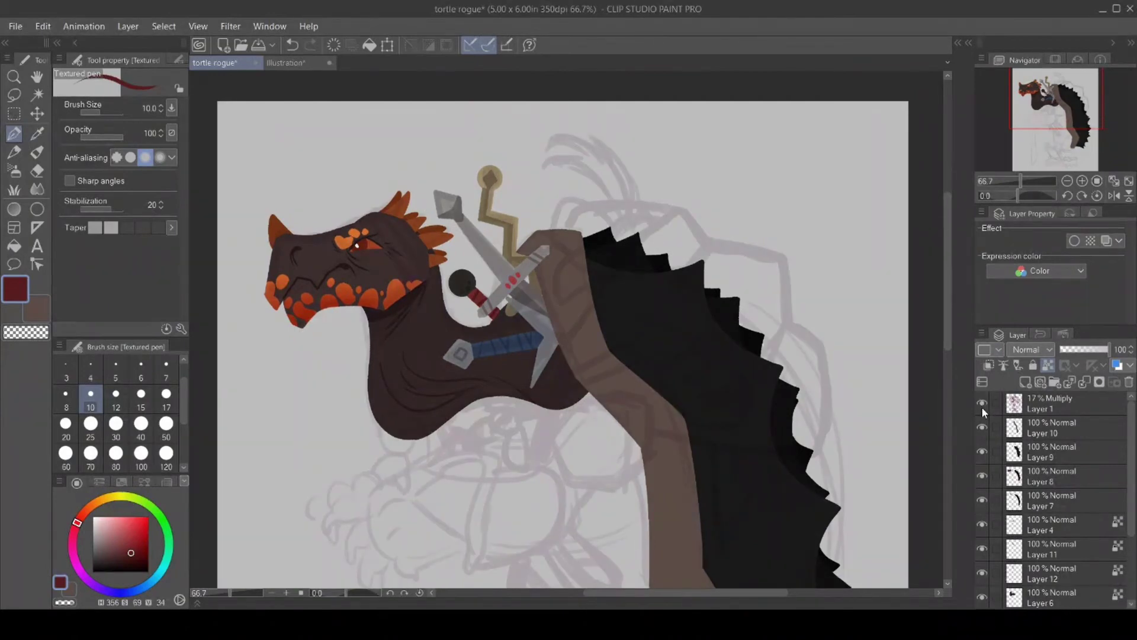
mouse_move(950, 320)
mouse_down()
mouse_move(947, 403)
mouse_move(958, 340)
mouse_up()
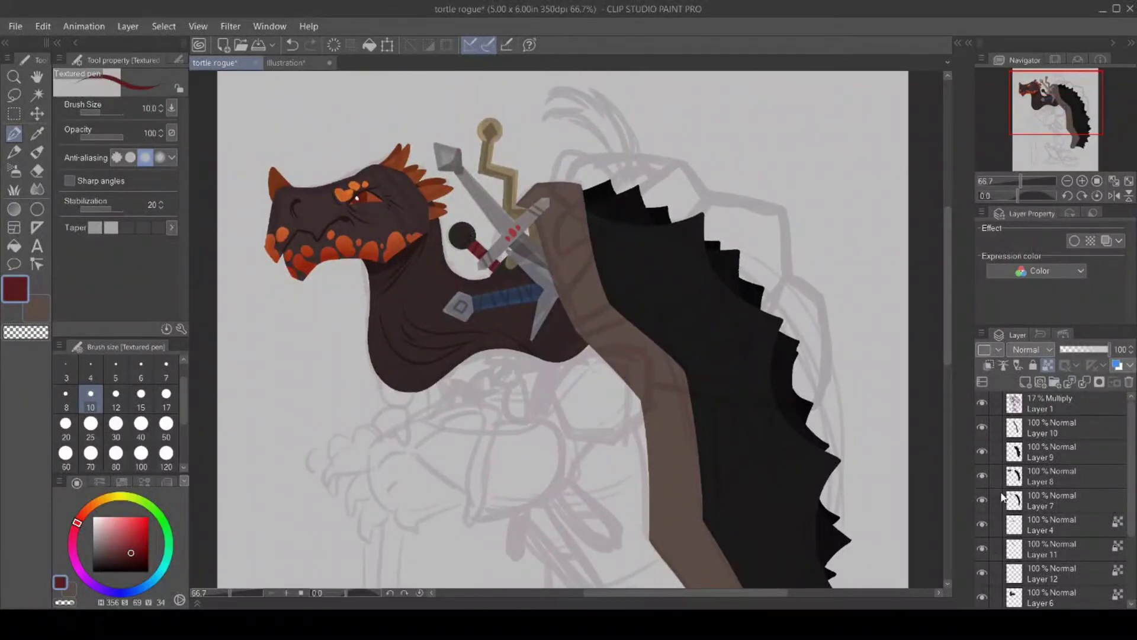
click(1042, 592)
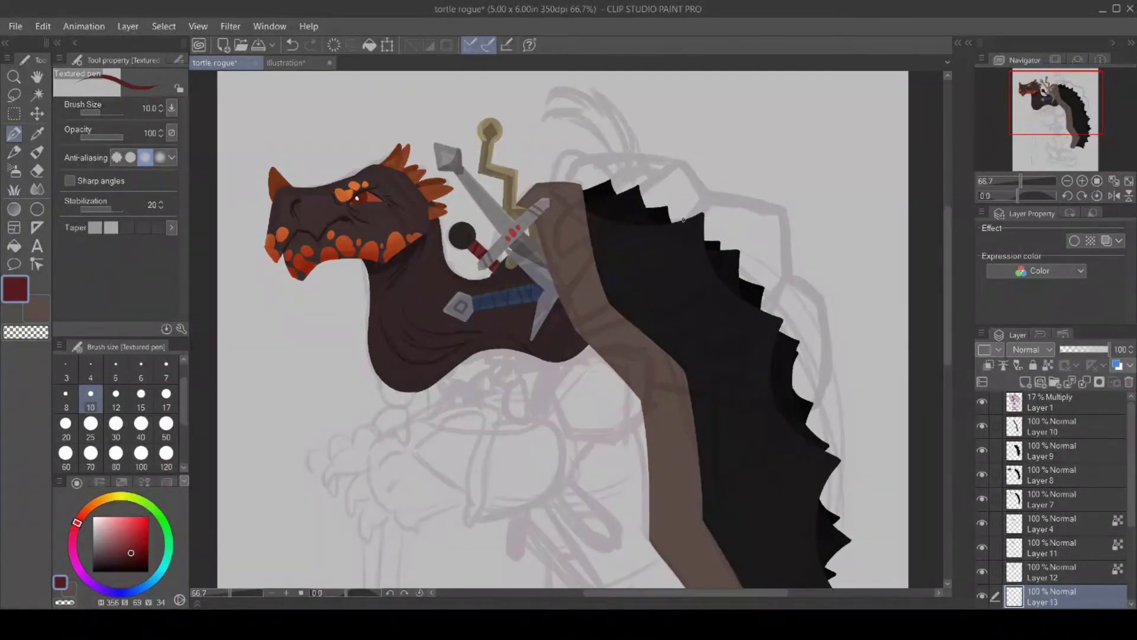
click(286, 63)
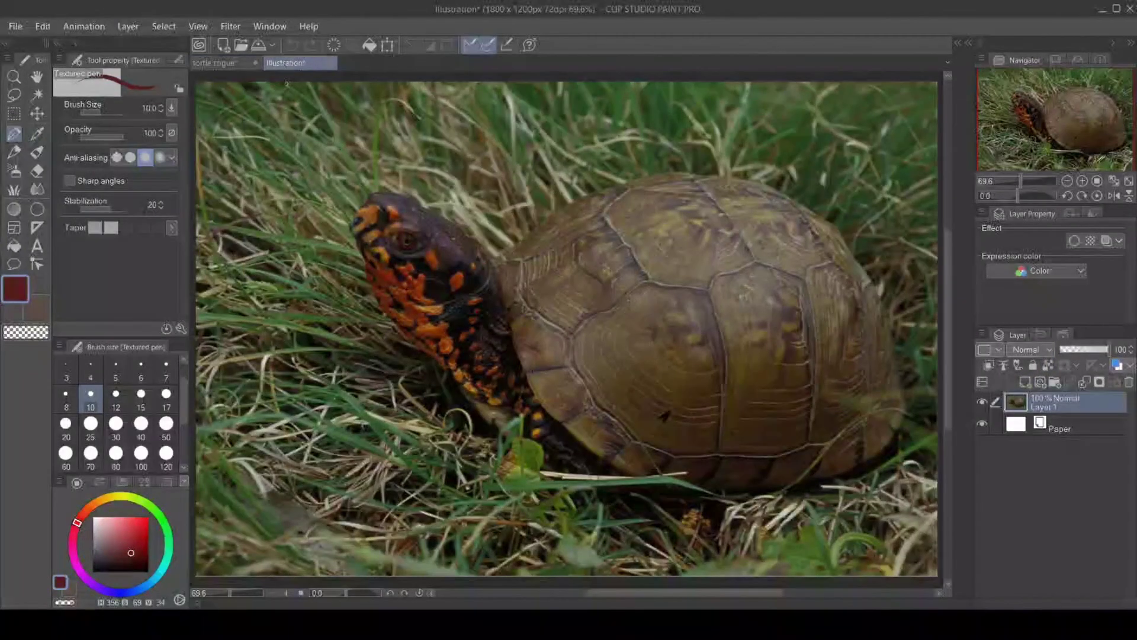
click(329, 62)
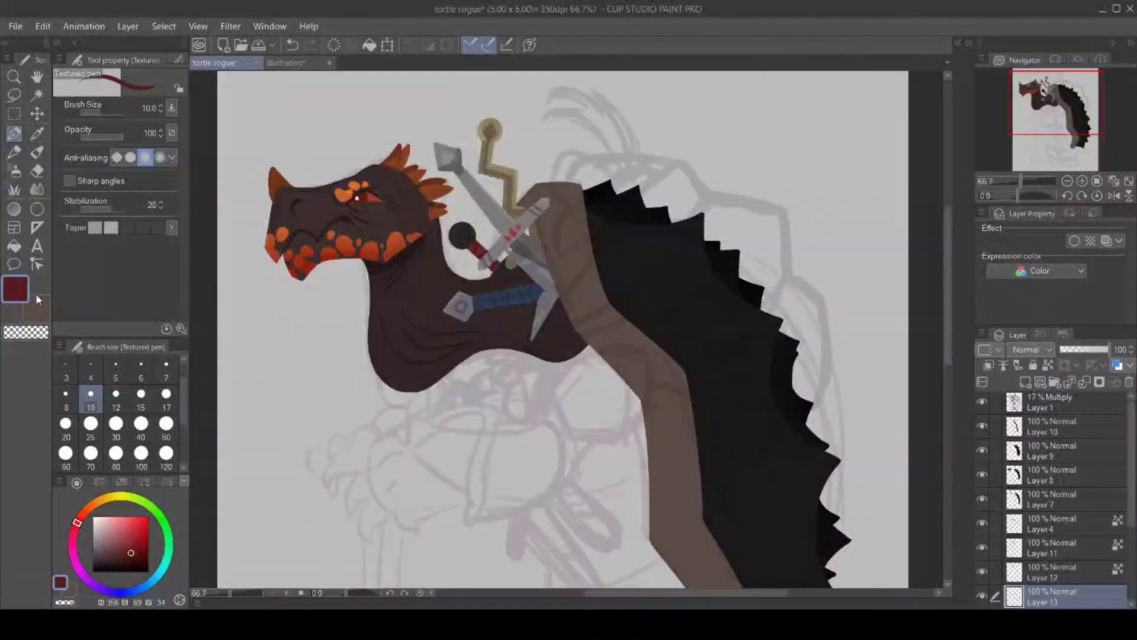
Outline the belly shell over the sketch in tan (H 37, S 43, V 66), from the dagger tip down and around to the brown shell rim.
click(33, 300)
click(103, 503)
drag(110, 540, 116, 535)
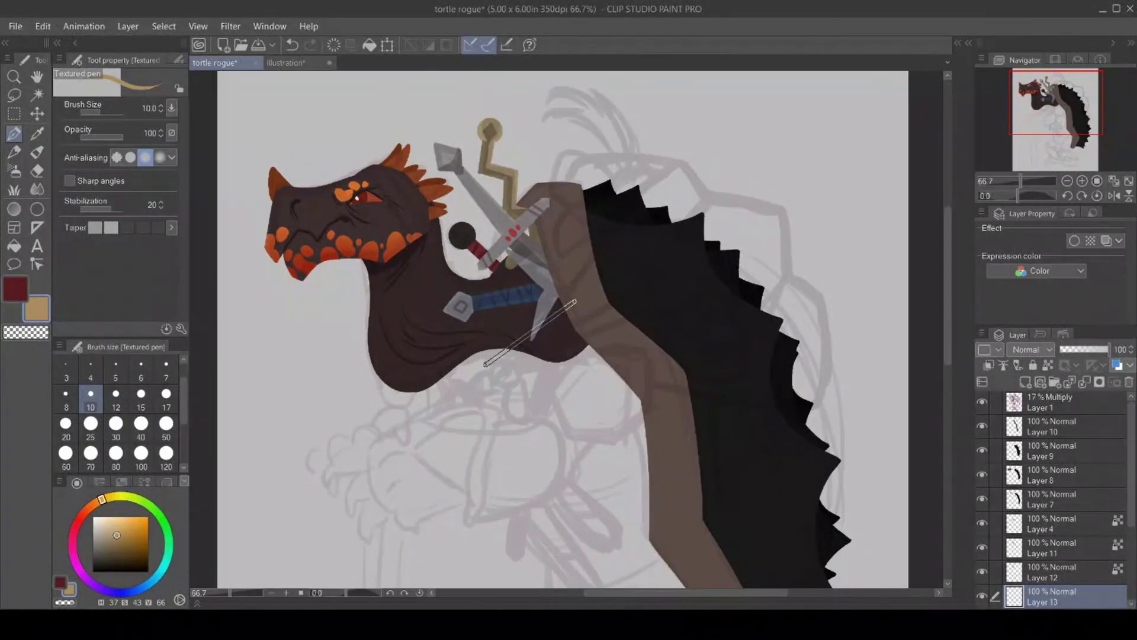
shift+click(485, 365)
drag(948, 300, 950, 356)
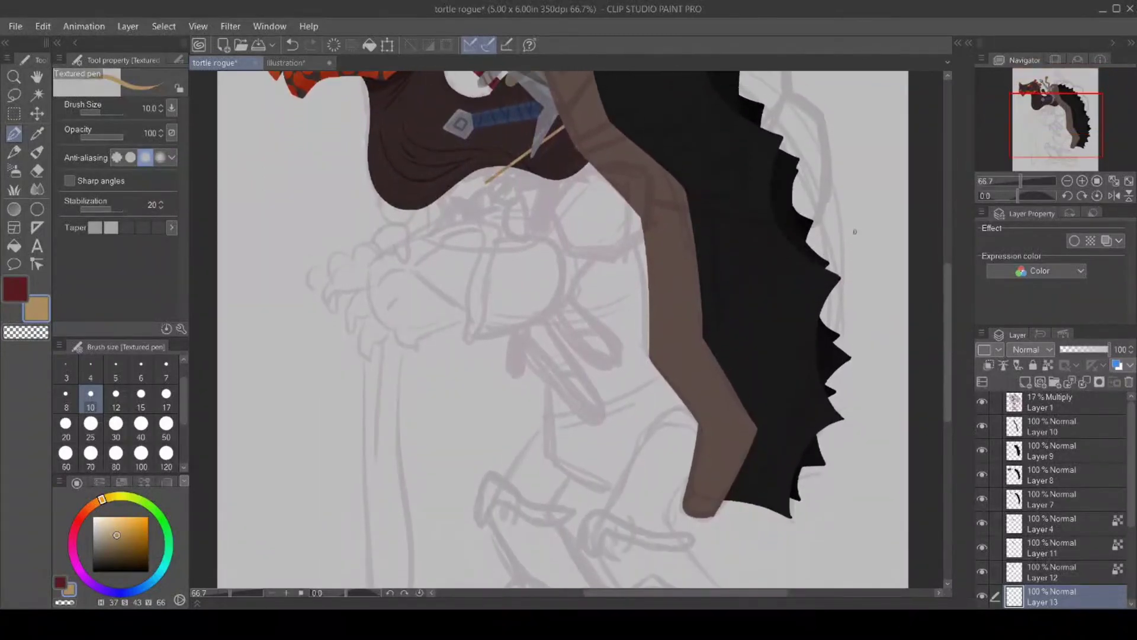
mouse_move(485, 184)
mouse_down()
mouse_move(491, 290)
mouse_move(512, 337)
mouse_move(497, 308)
mouse_move(499, 326)
mouse_up()
click(492, 322)
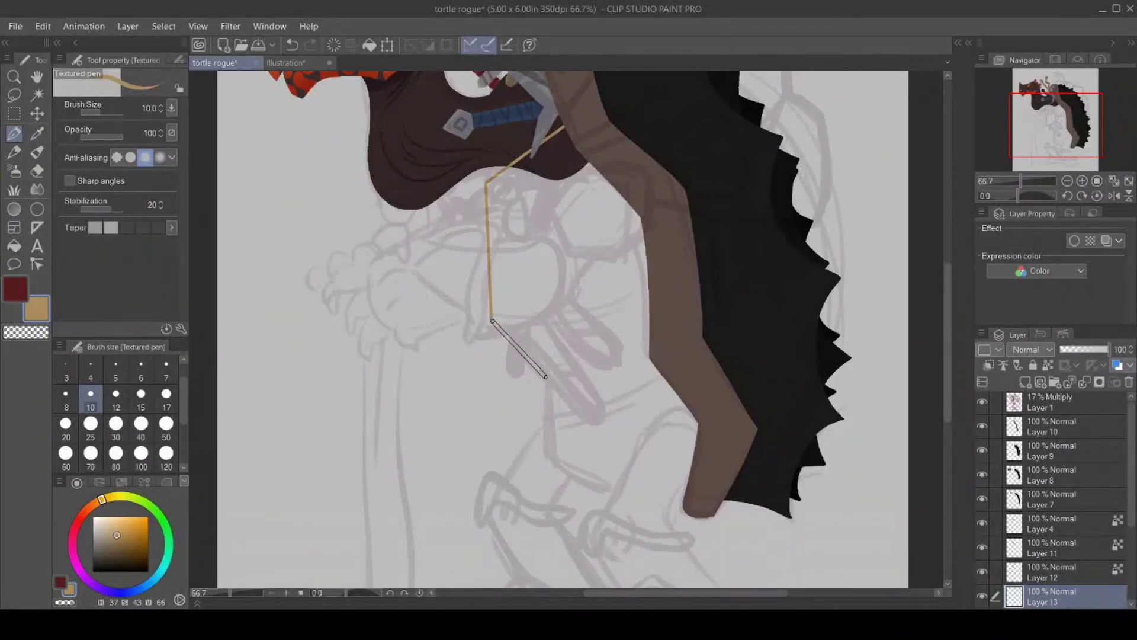
click(546, 381)
click(547, 456)
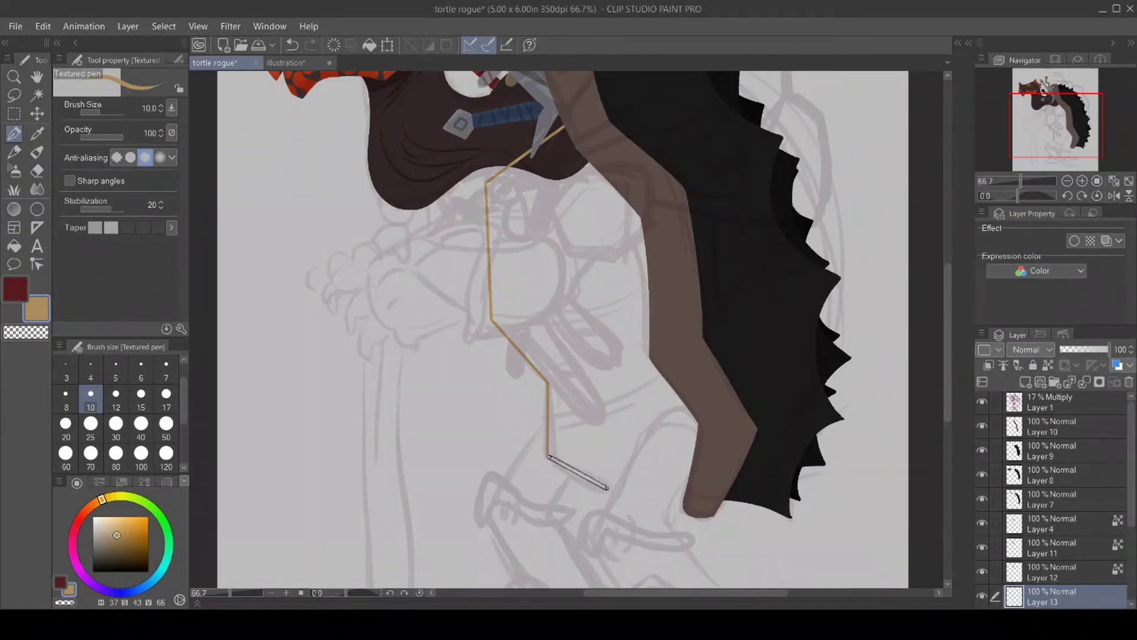
click(612, 487)
mouse_move(648, 425)
mouse_down()
mouse_move(703, 408)
mouse_move(691, 408)
mouse_up()
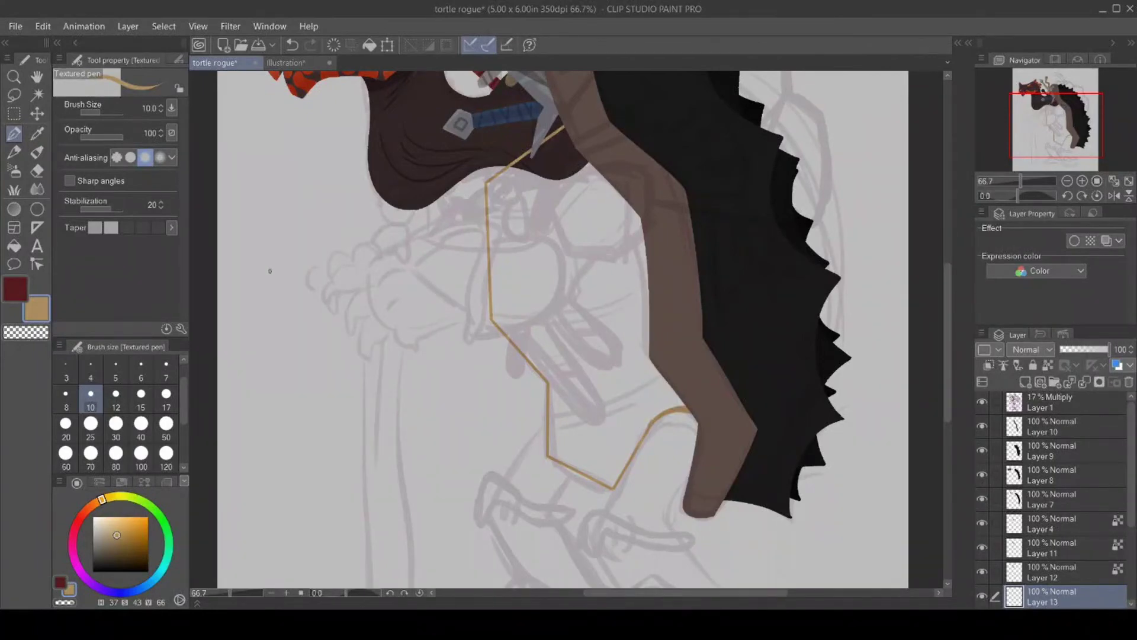
Fill the outlined belly shell with the same tan and hide the sketch layer.
click(13, 245)
click(550, 307)
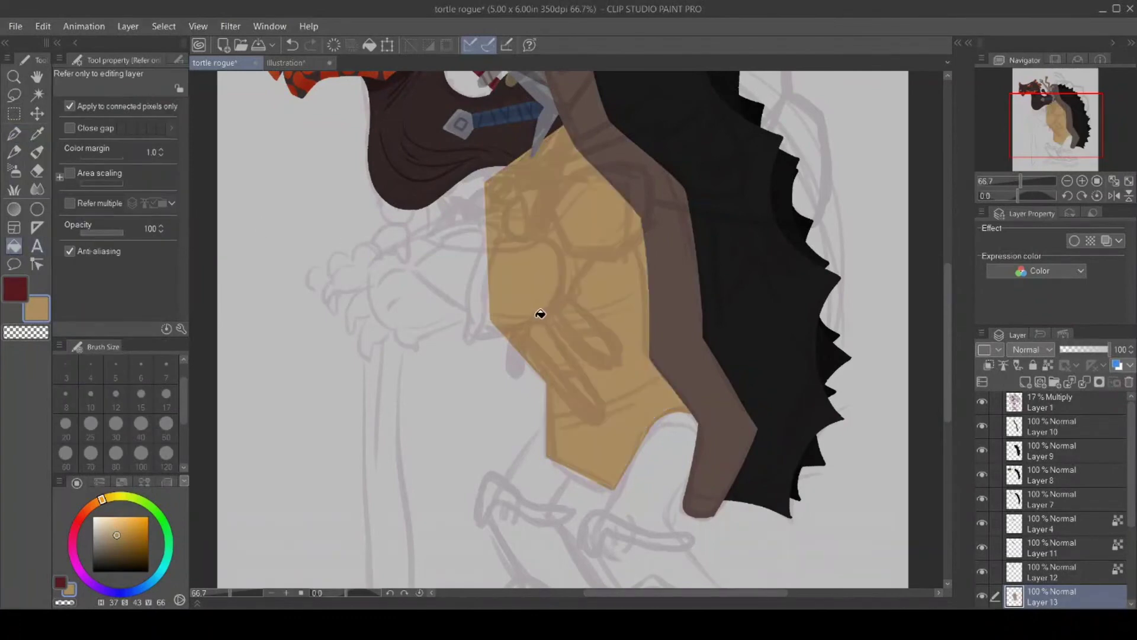
click(982, 401)
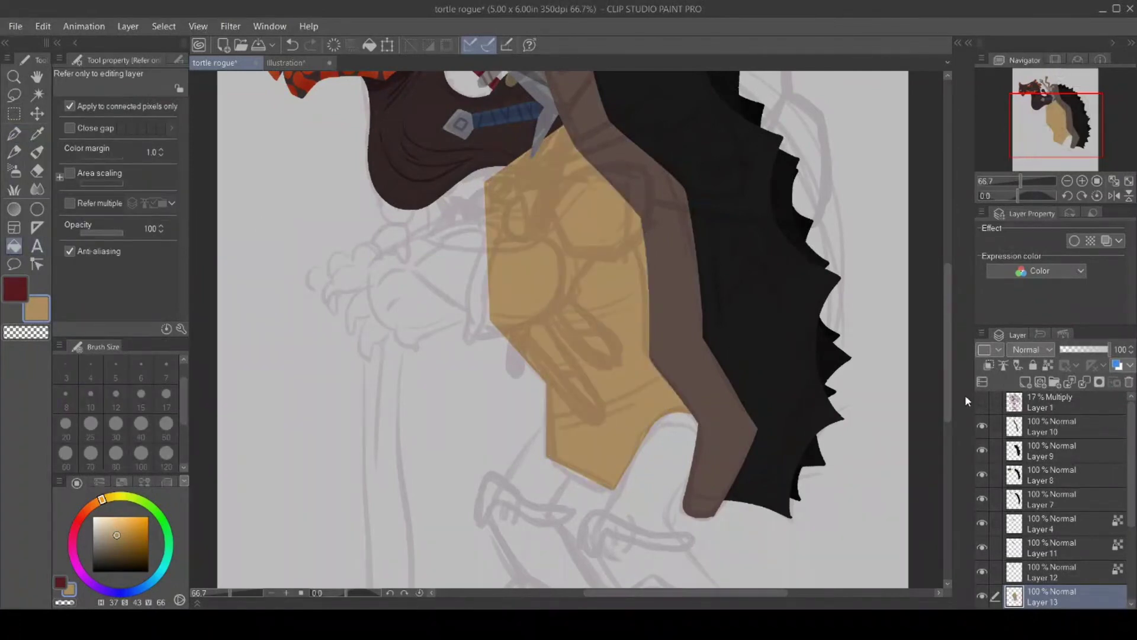
mouse_move(946, 378)
mouse_down()
mouse_move(945, 328)
mouse_move(946, 355)
mouse_up()
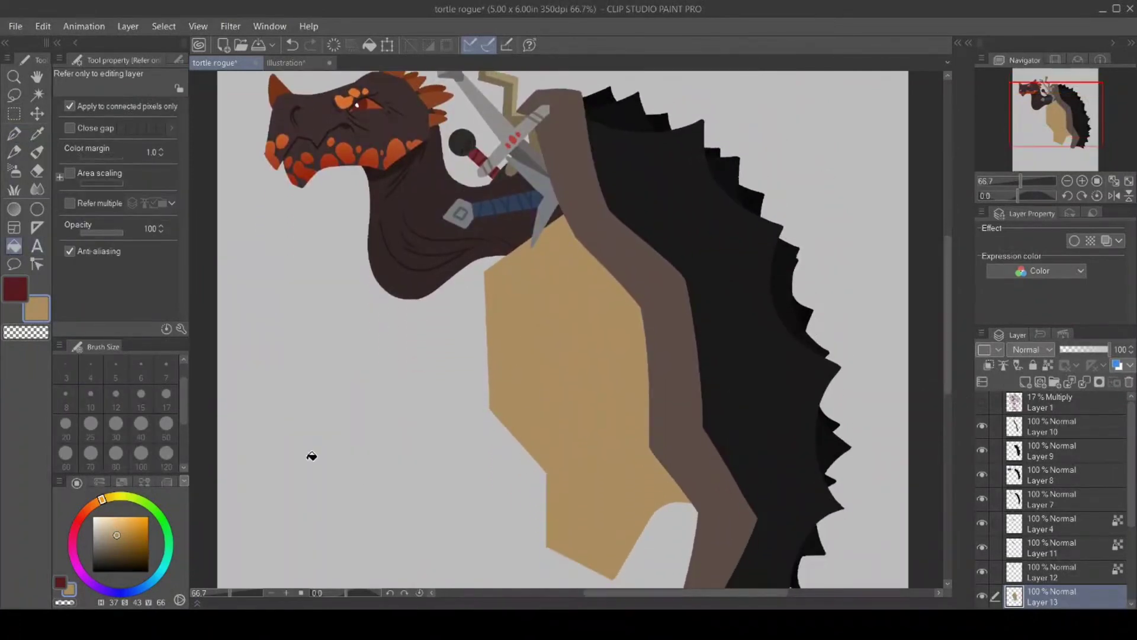
Try recolouring the belly shell in orange-brown (H 21, S 51, V 70).
click(90, 505)
click(555, 345)
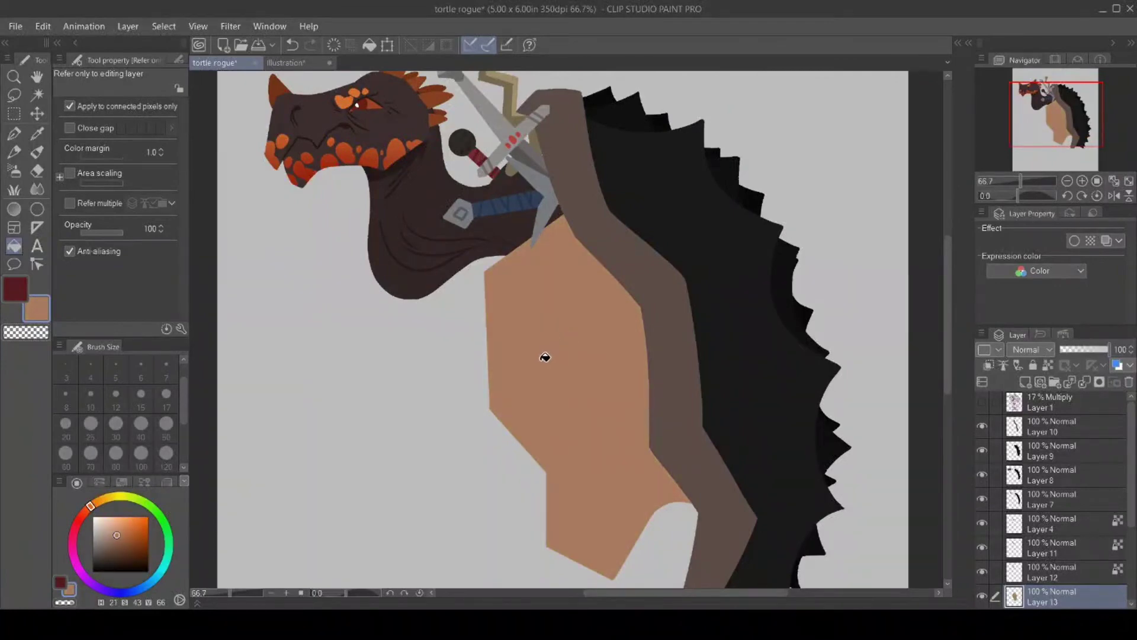
click(121, 531)
click(14, 76)
click(525, 448)
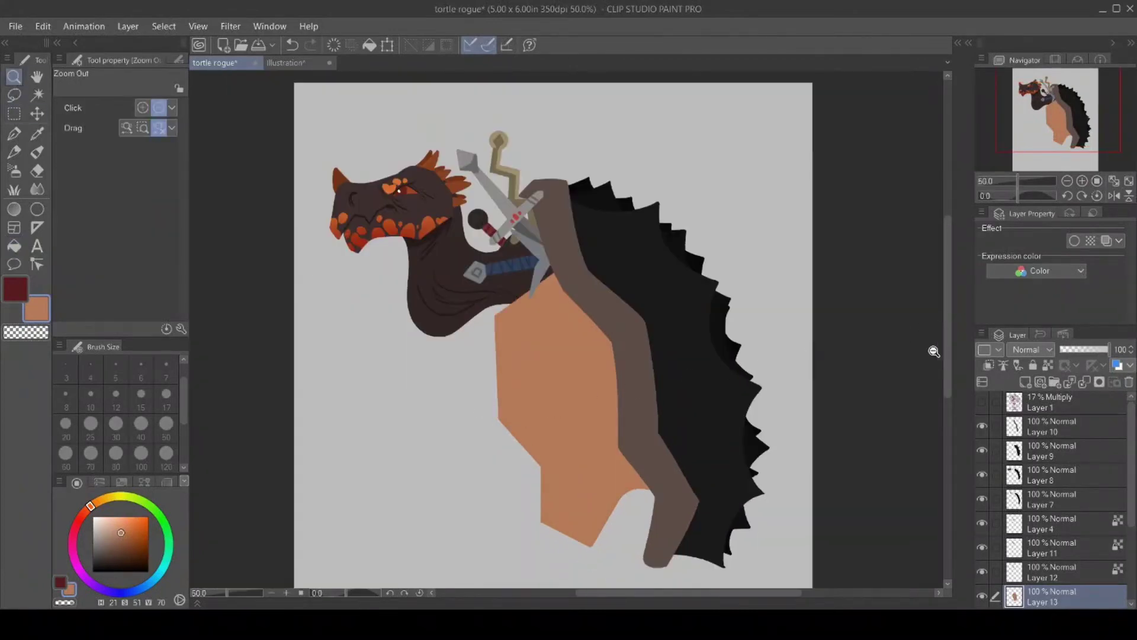
mouse_move(947, 344)
mouse_down()
mouse_move(953, 377)
mouse_move(949, 365)
mouse_up()
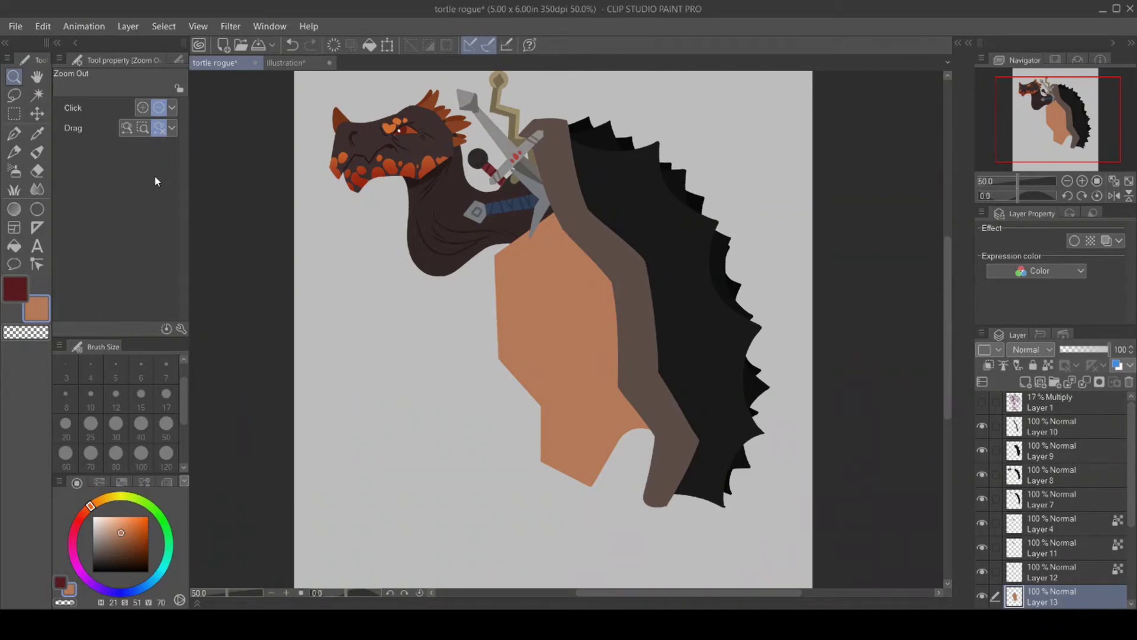
Refill the belly shell with a darker reddish brown (H 15, S 54, V 56) and show the sketch layer again.
click(85, 509)
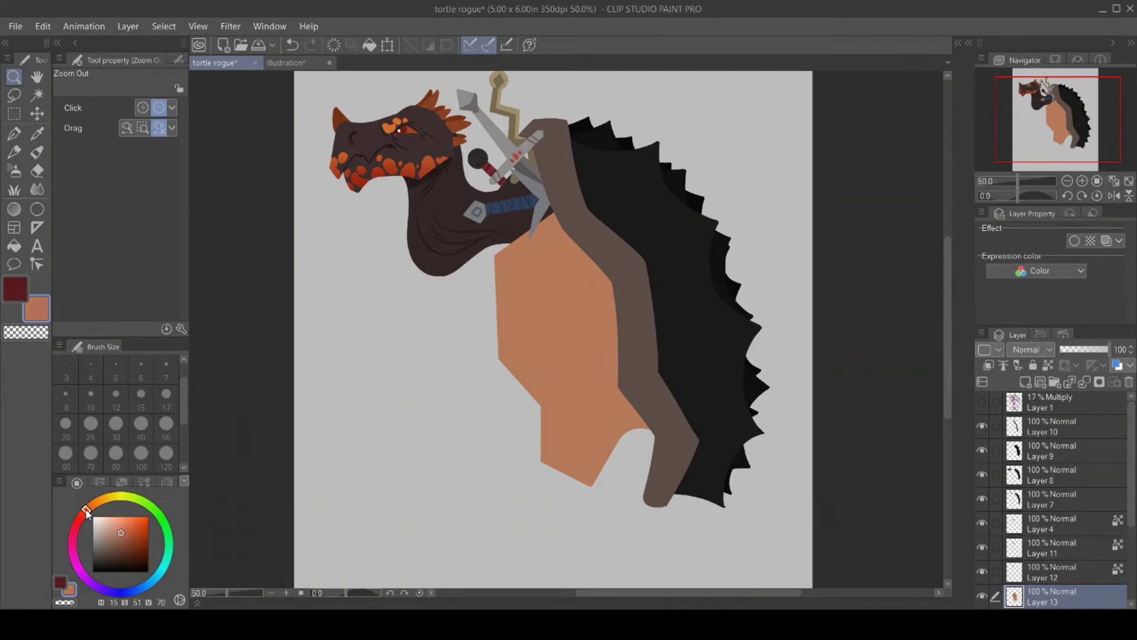
click(14, 246)
click(566, 329)
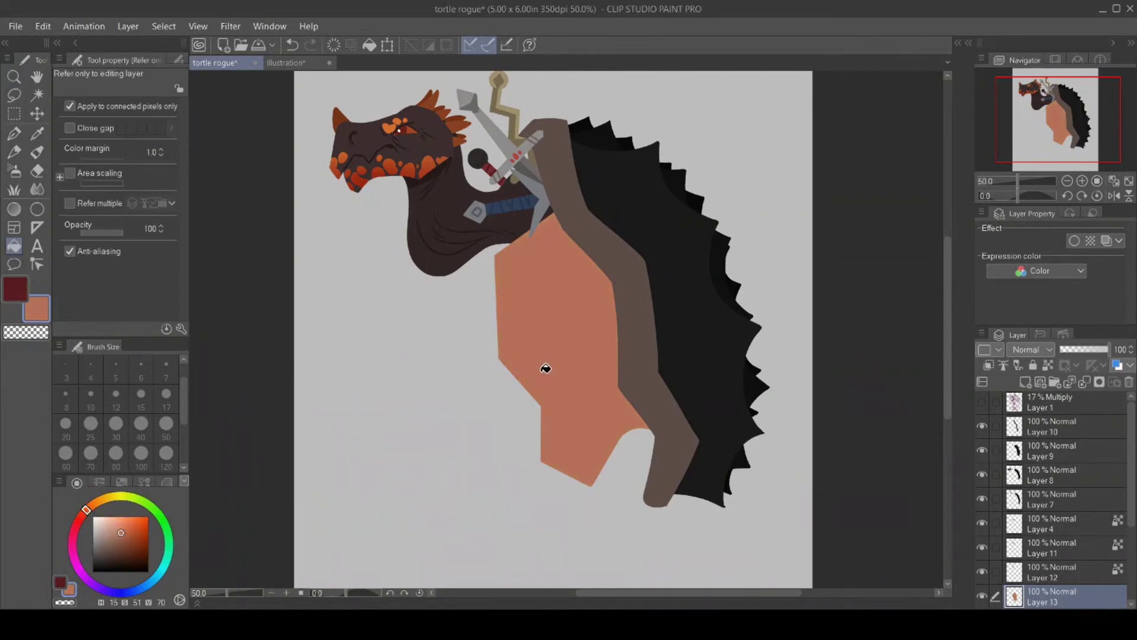
click(123, 540)
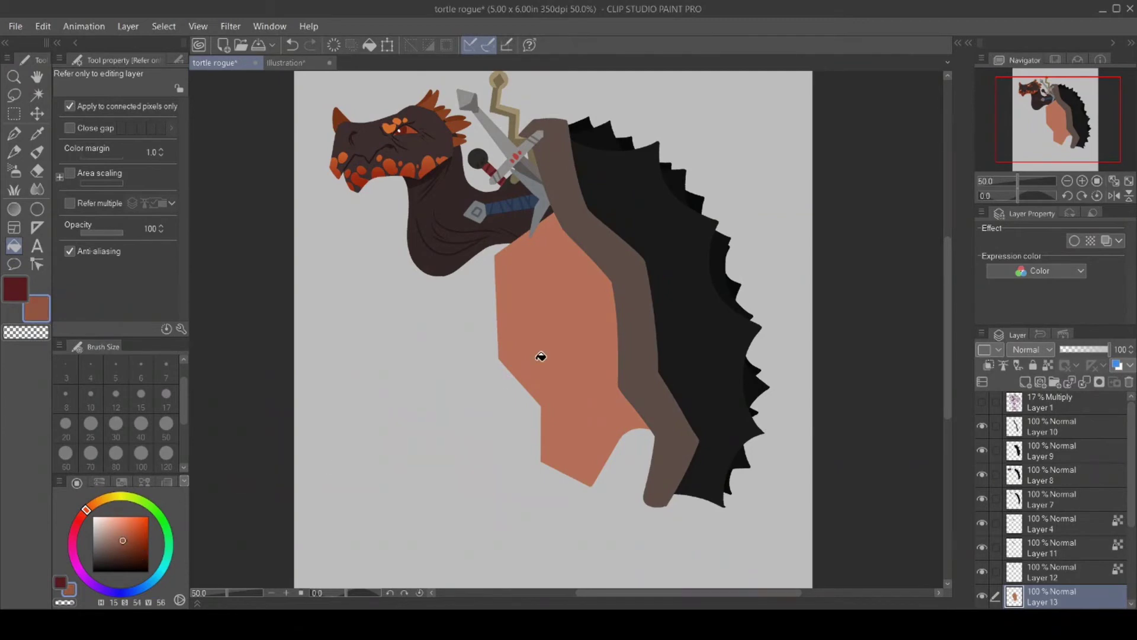
click(541, 356)
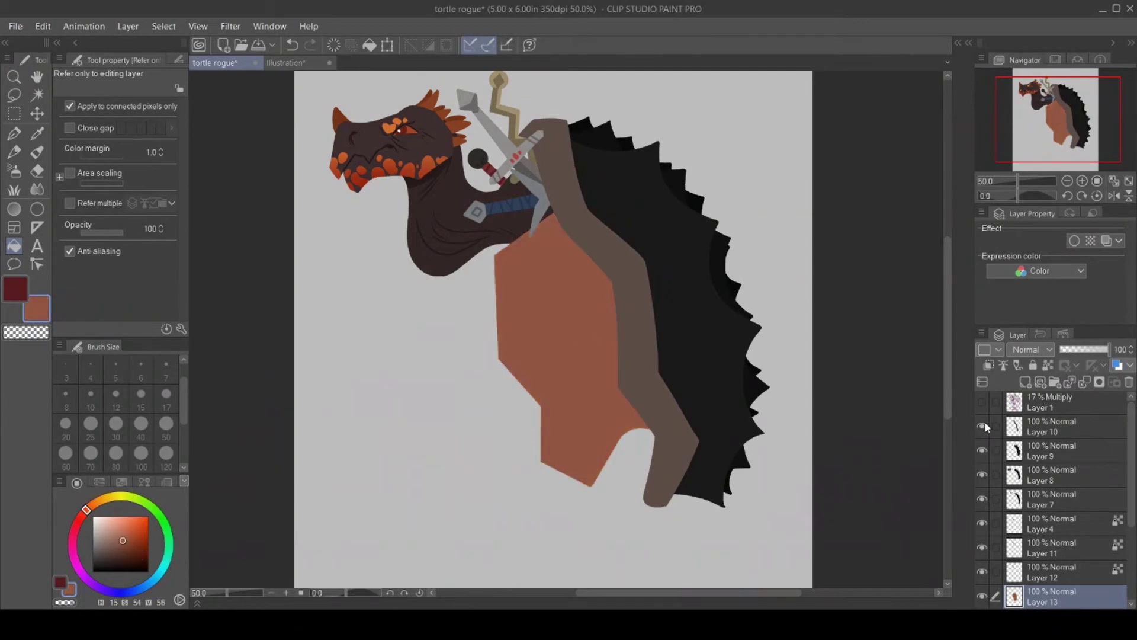
click(982, 403)
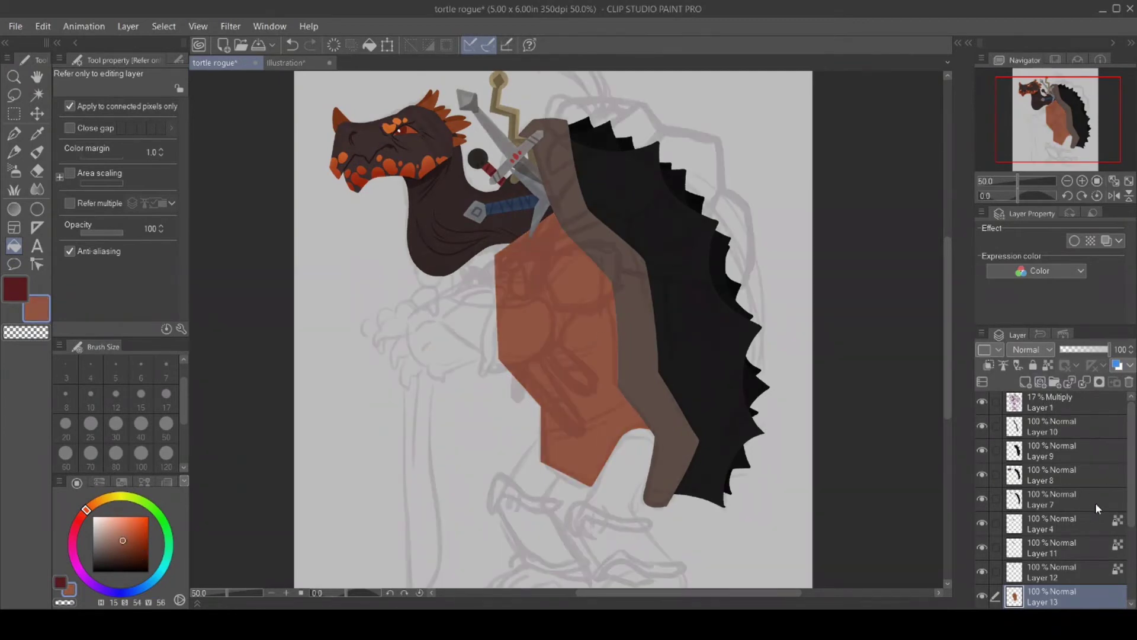
Select Layer 6, sample the neck's dark brown (H 0, S 24, V 20) and unlock the layer's transparent pixels.
scroll(983, 453, down, 5)
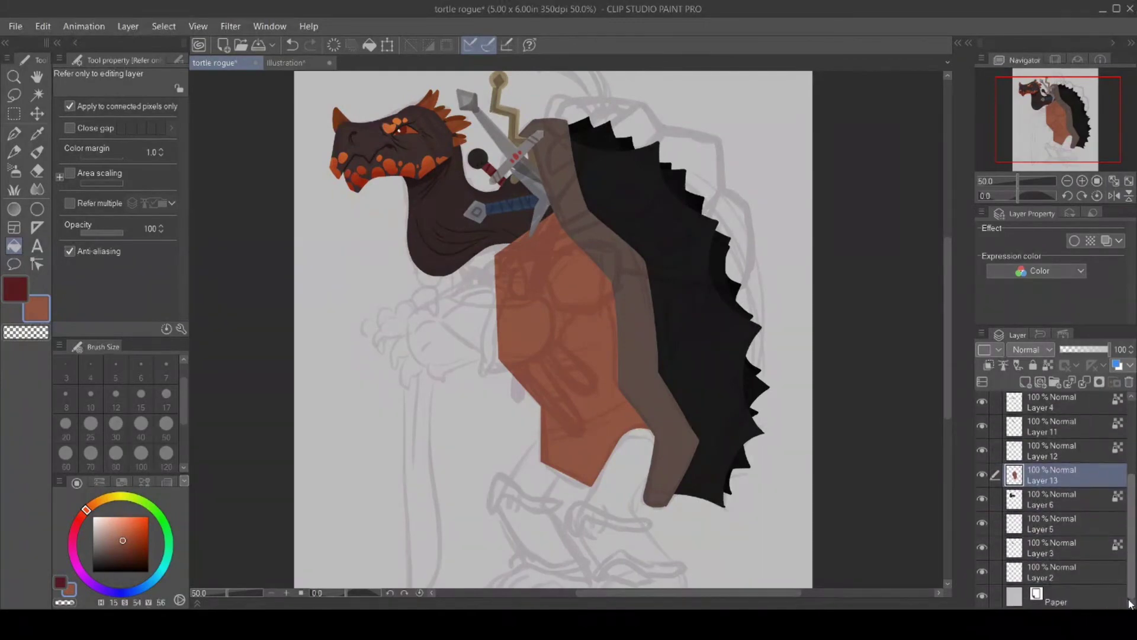
click(1054, 502)
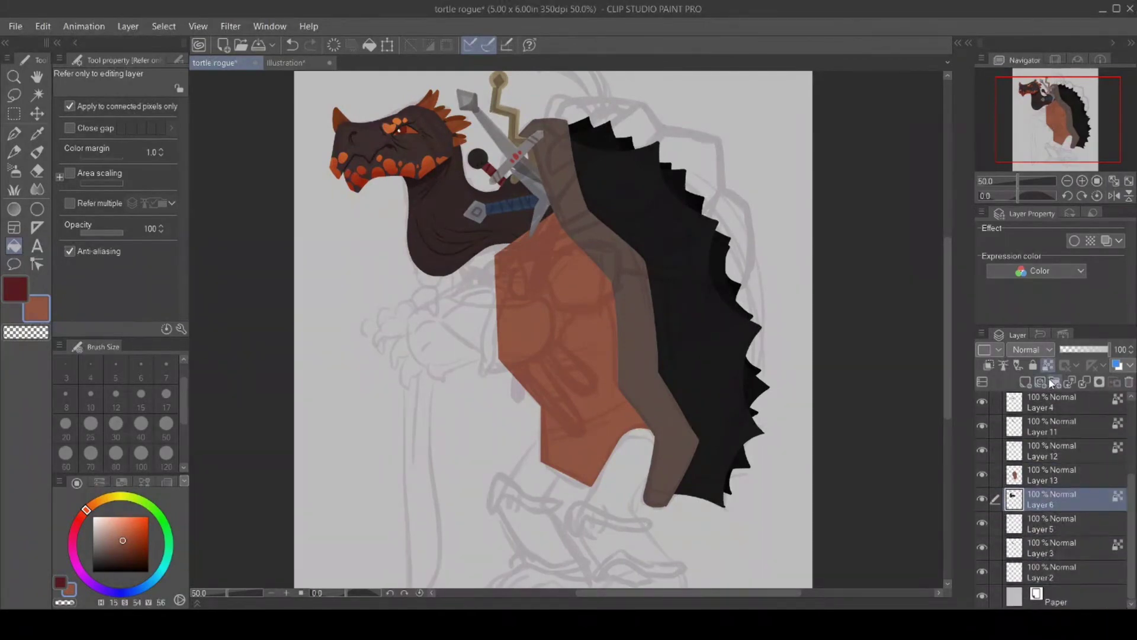
click(1055, 381)
click(37, 134)
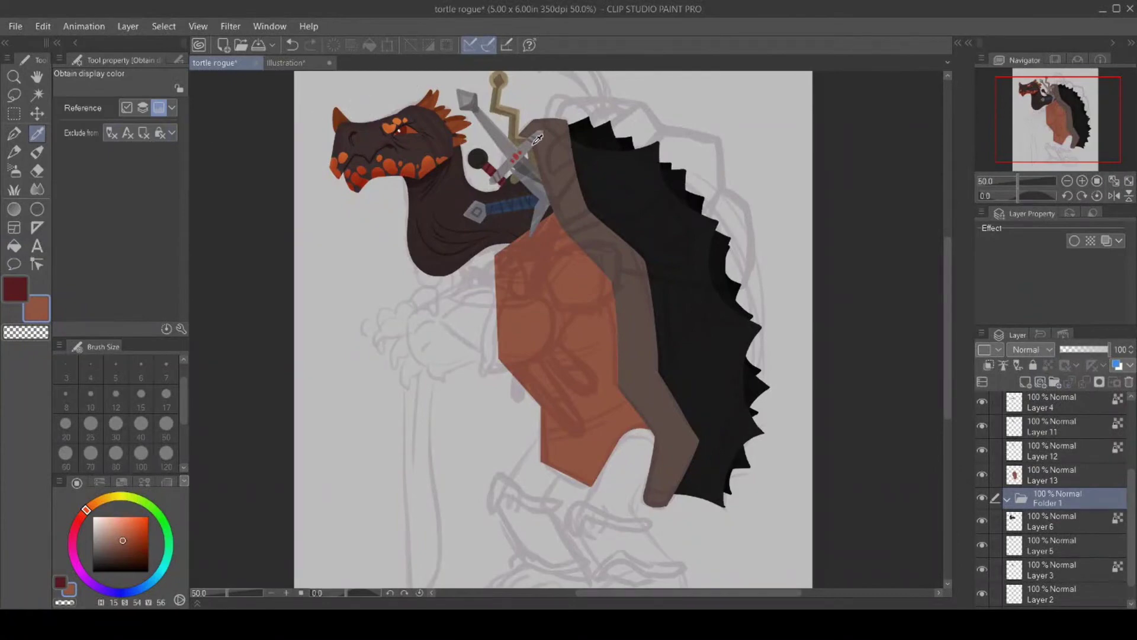
mouse_move(946, 393)
mouse_down()
mouse_move(944, 428)
mouse_move(946, 398)
mouse_up()
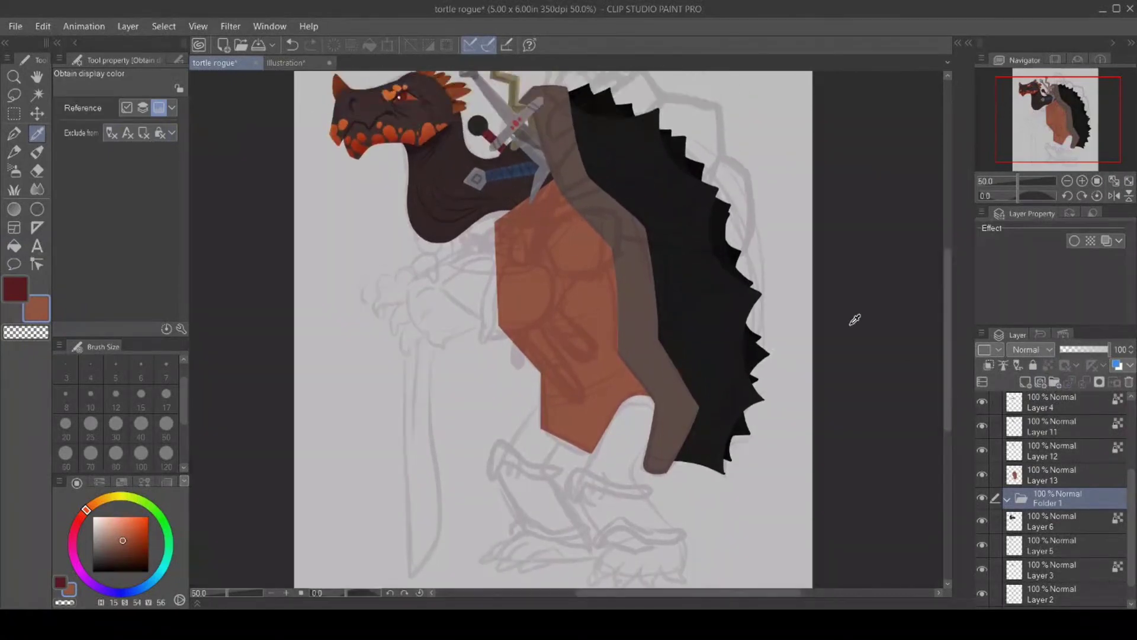
click(453, 171)
click(13, 136)
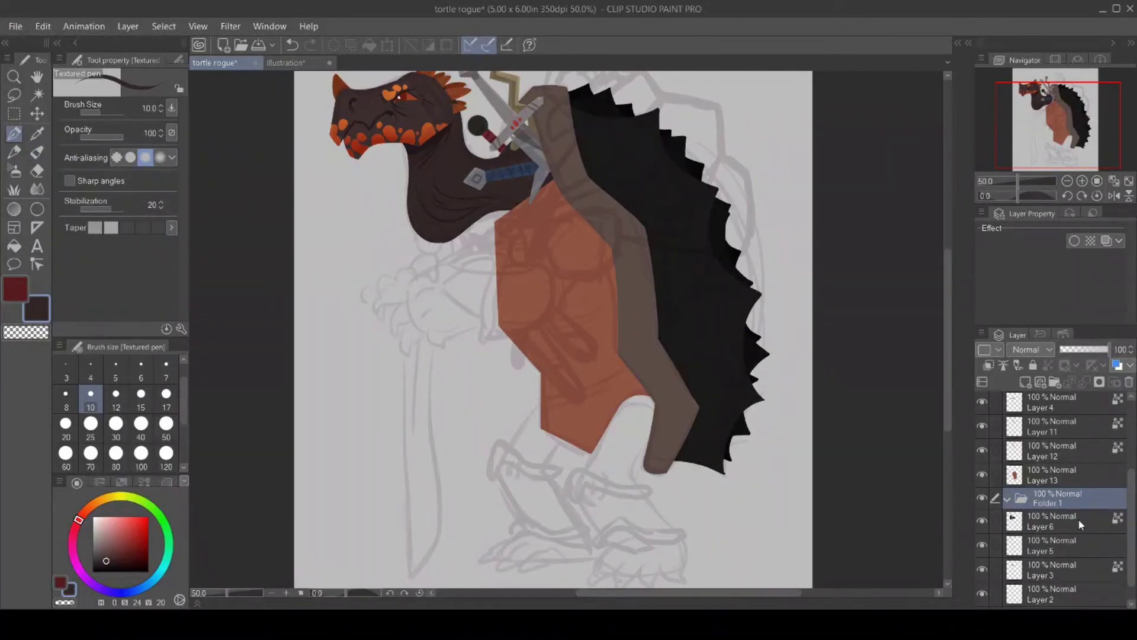
key(ctrl+z)
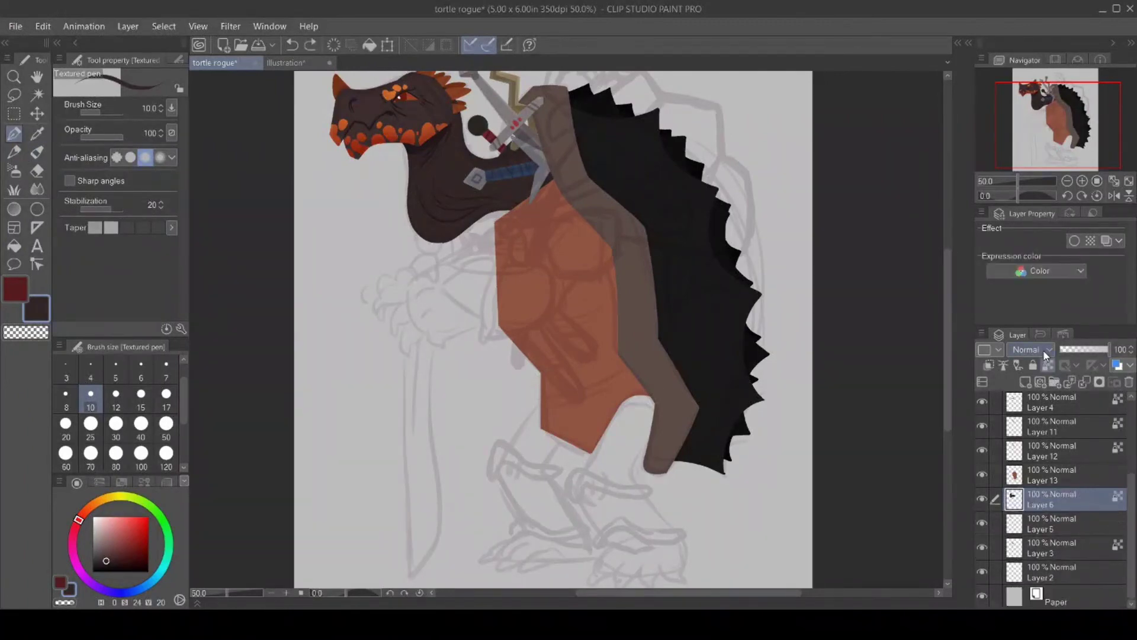
click(834, 351)
Outline the near leg and its clawed foot below the belly shell on Layer 6 and fill it with the sampled dark brown.
mouse_move(593, 451)
mouse_down()
mouse_move(581, 499)
mouse_move(615, 549)
mouse_up()
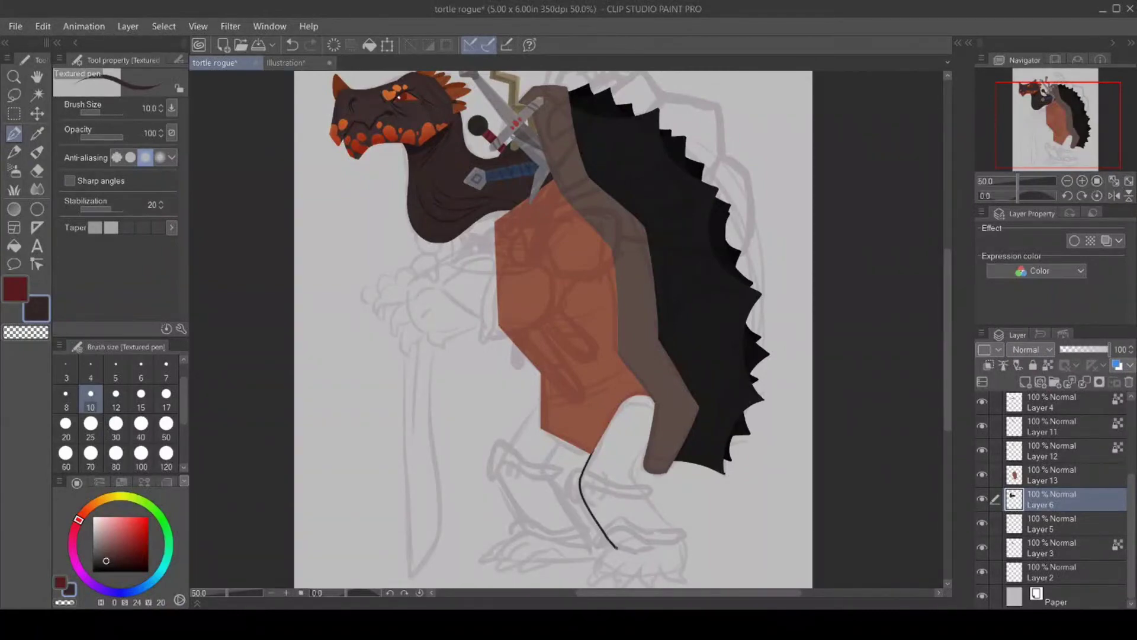
scroll(583, 445, down, 3)
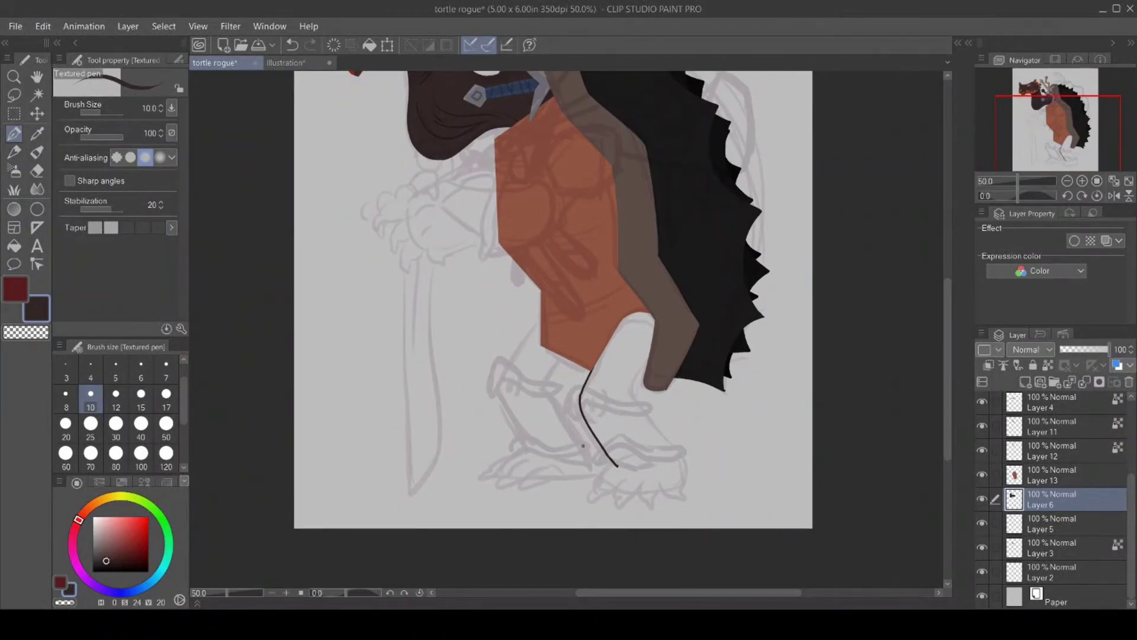
mouse_move(616, 465)
mouse_down()
mouse_move(587, 499)
mouse_move(627, 491)
mouse_move(620, 517)
mouse_move(660, 494)
mouse_move(653, 513)
mouse_move(663, 491)
mouse_move(686, 507)
mouse_move(684, 479)
mouse_move(631, 395)
mouse_move(659, 322)
mouse_up()
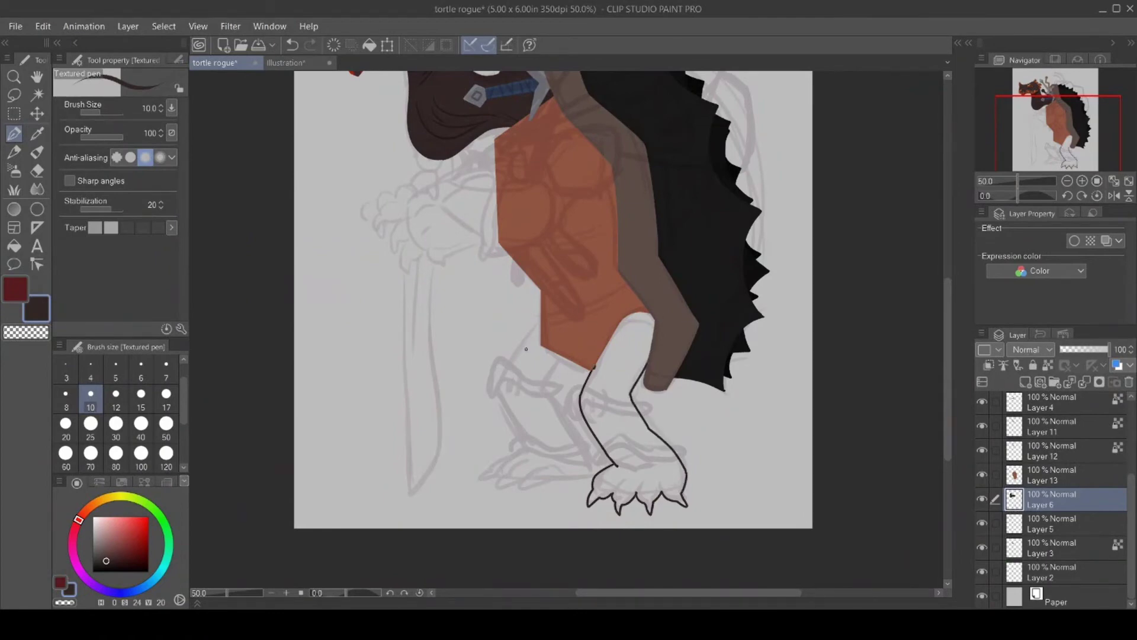
click(15, 245)
click(624, 414)
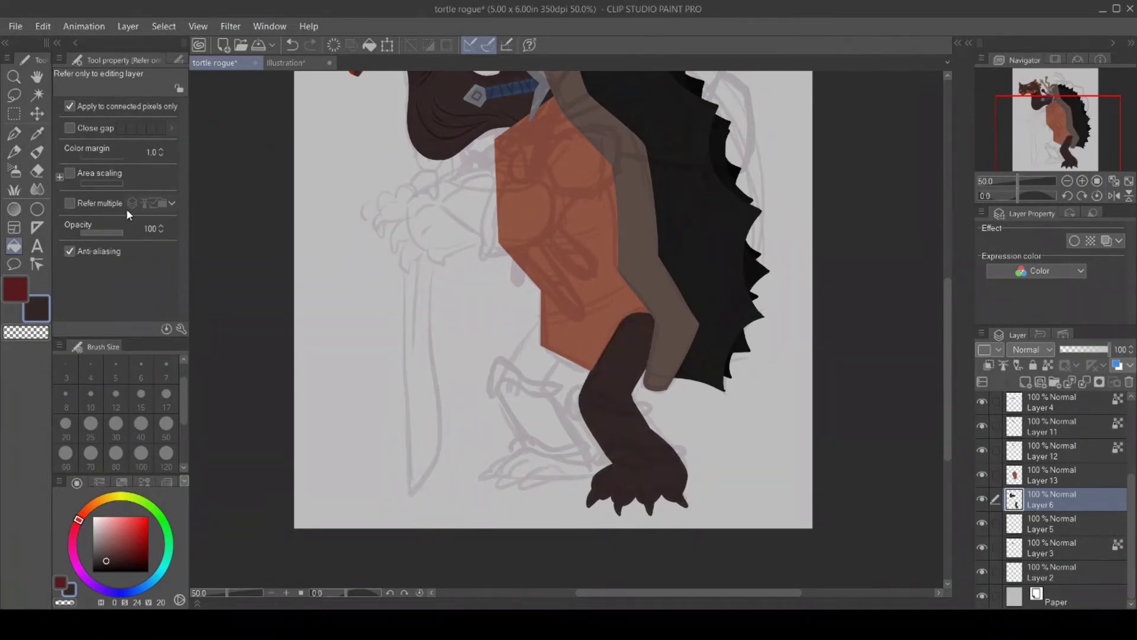
Clean up the near leg's contours, erasing with transparent colour along the front edge and adding dark brown along the back edge.
click(14, 133)
click(26, 331)
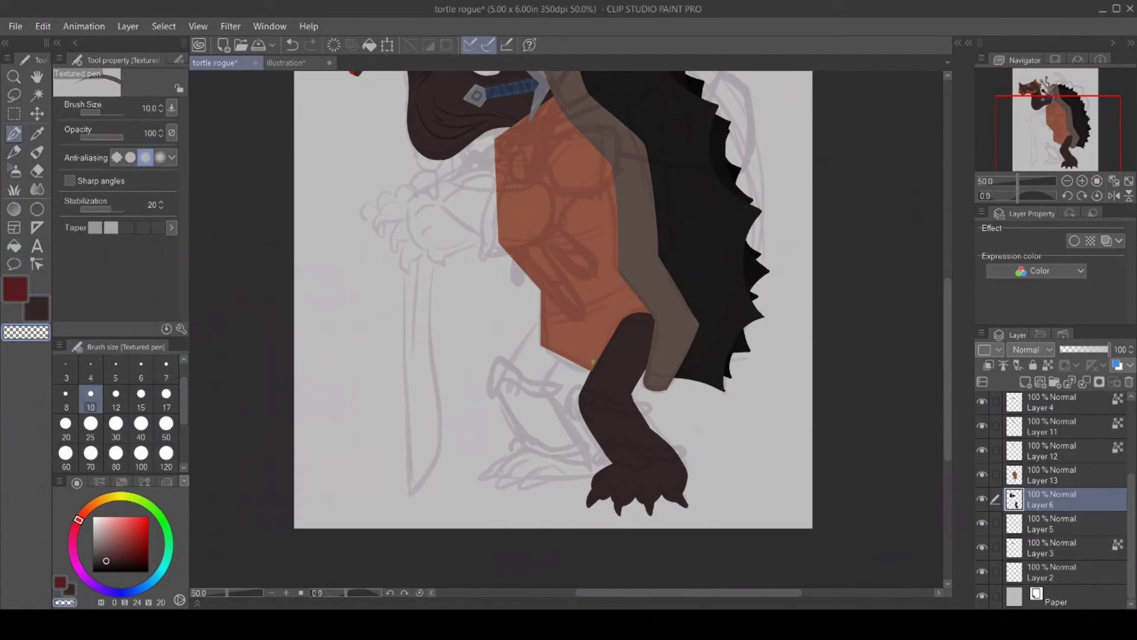
drag(592, 366, 577, 399)
click(36, 308)
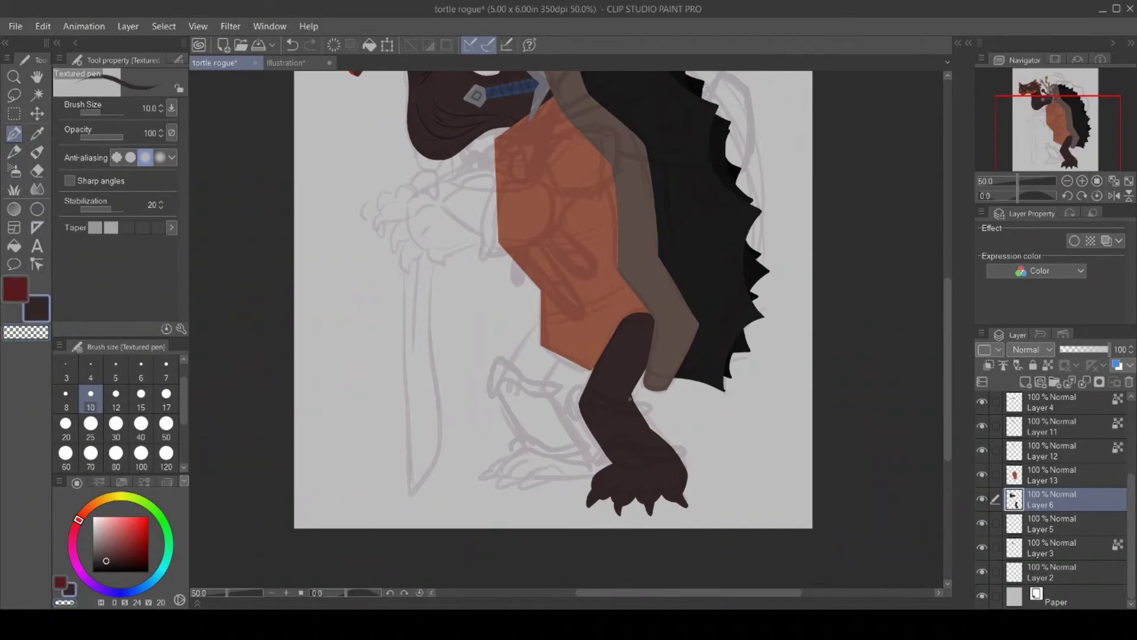
drag(657, 436, 644, 414)
key(c)
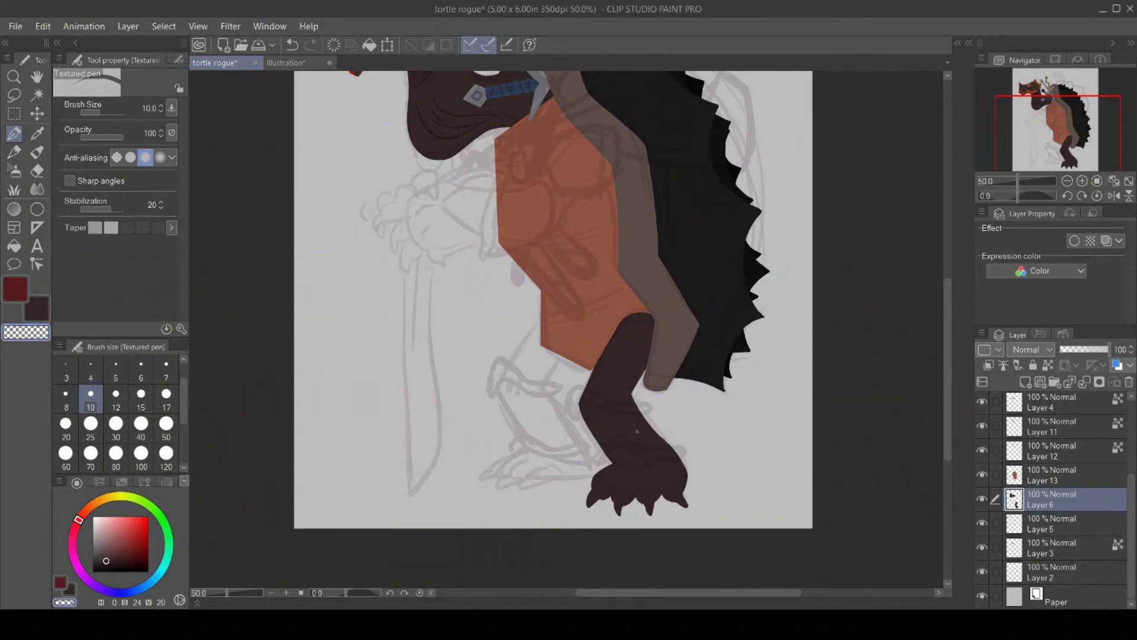
key(c)
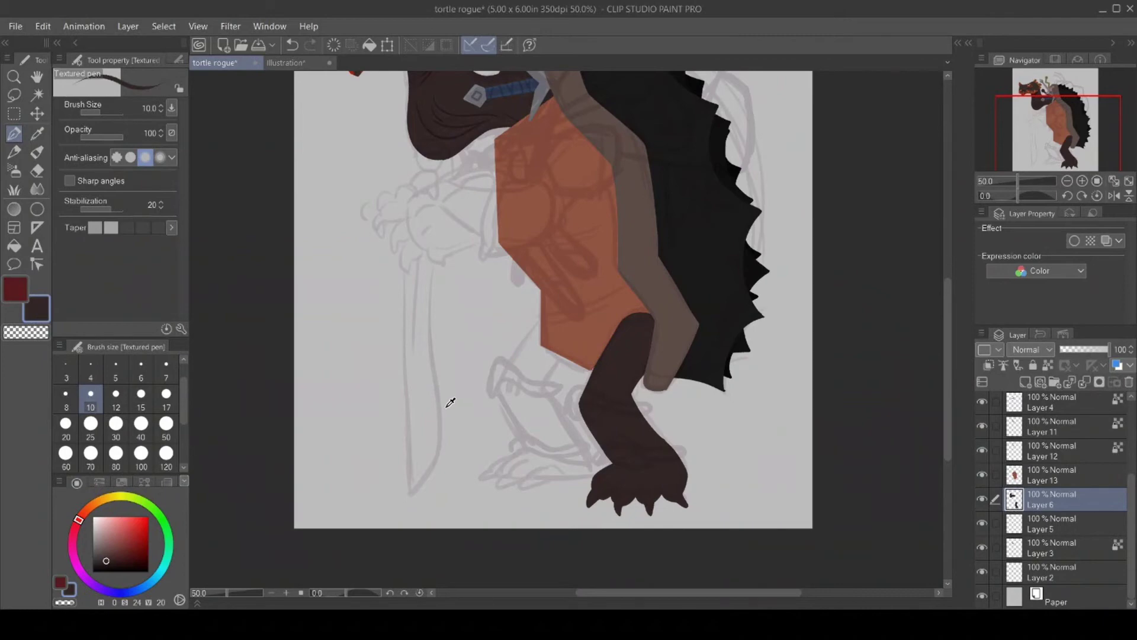
Draw a short wavy tail behind the near leg on Layer 5 and fill it with a darker brown (H 0, S 26, V 17).
alt+click(761, 224)
click(1050, 529)
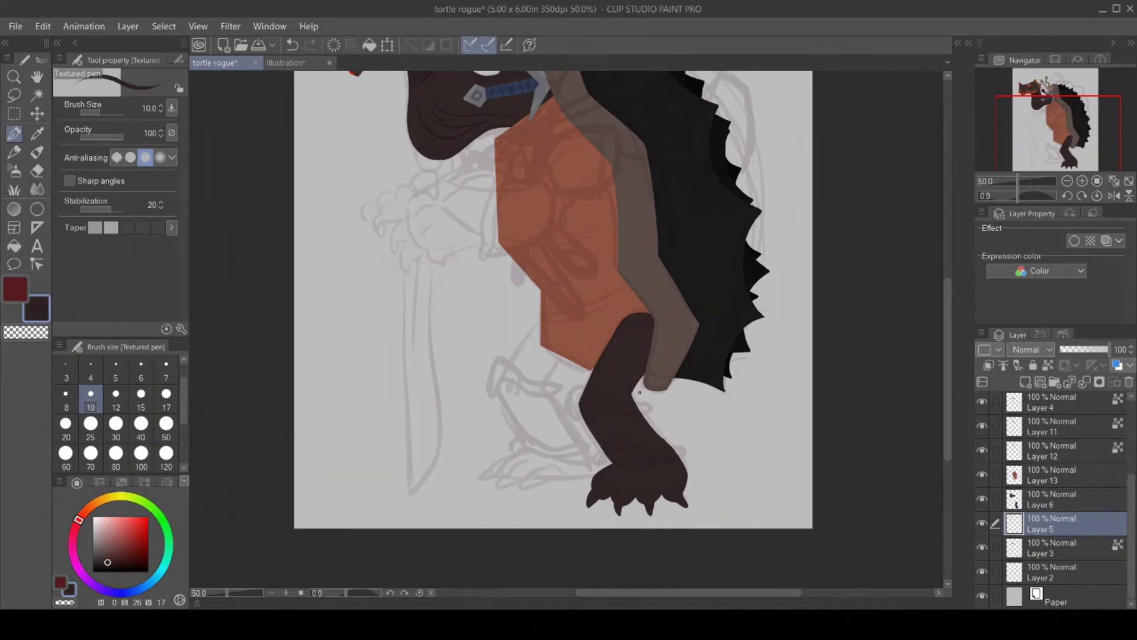
mouse_move(636, 388)
mouse_down()
mouse_move(711, 440)
mouse_move(675, 412)
mouse_move(655, 368)
mouse_up()
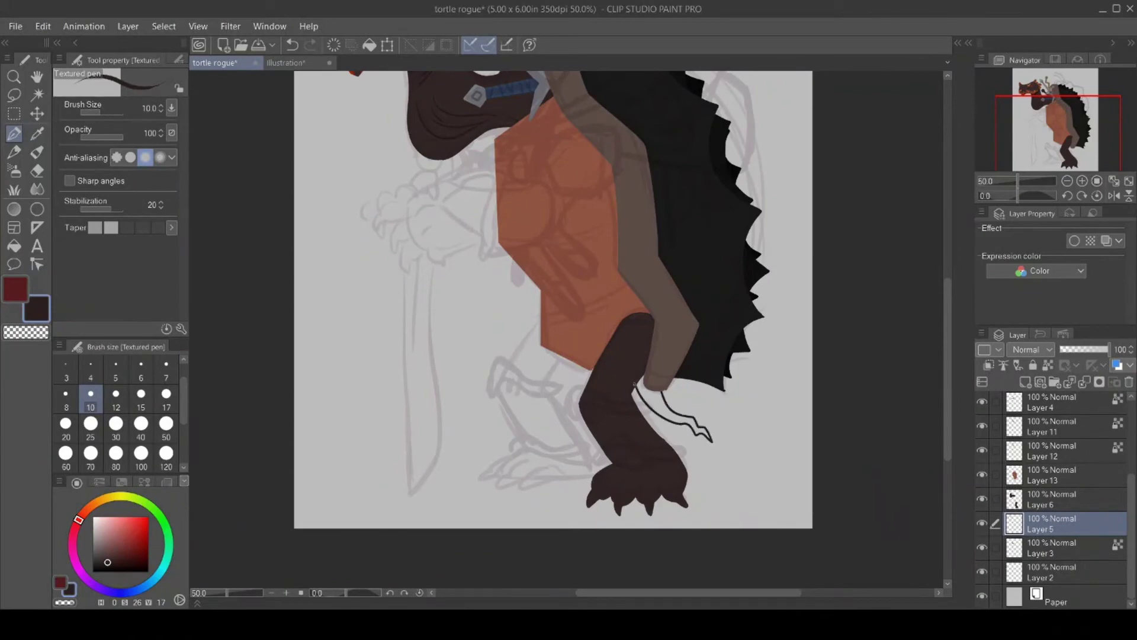
click(14, 246)
click(662, 401)
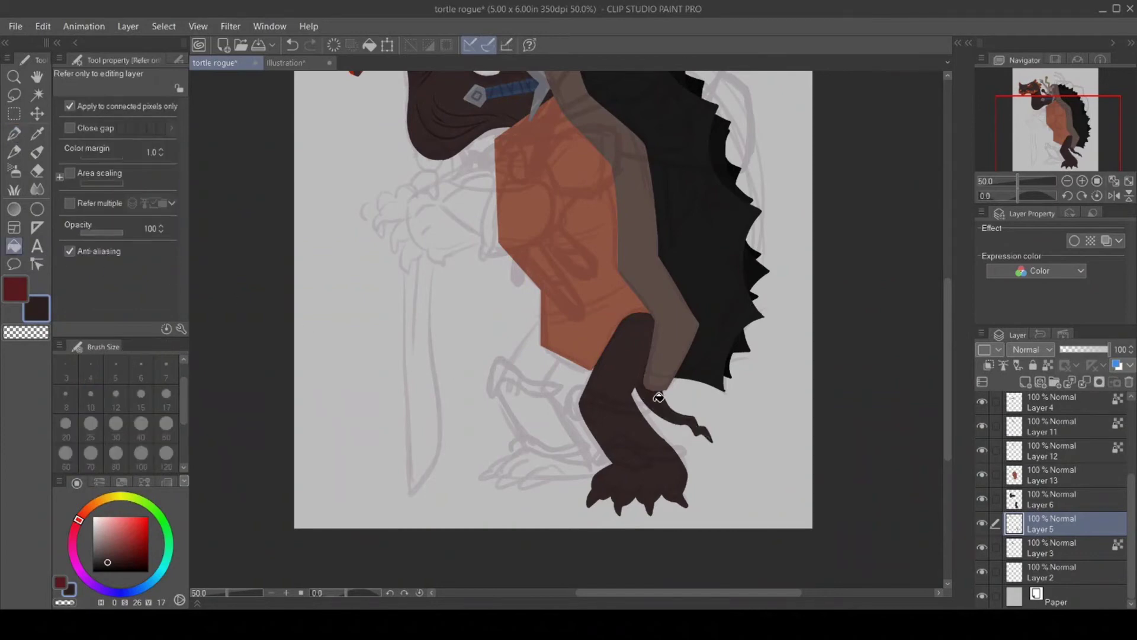
click(14, 133)
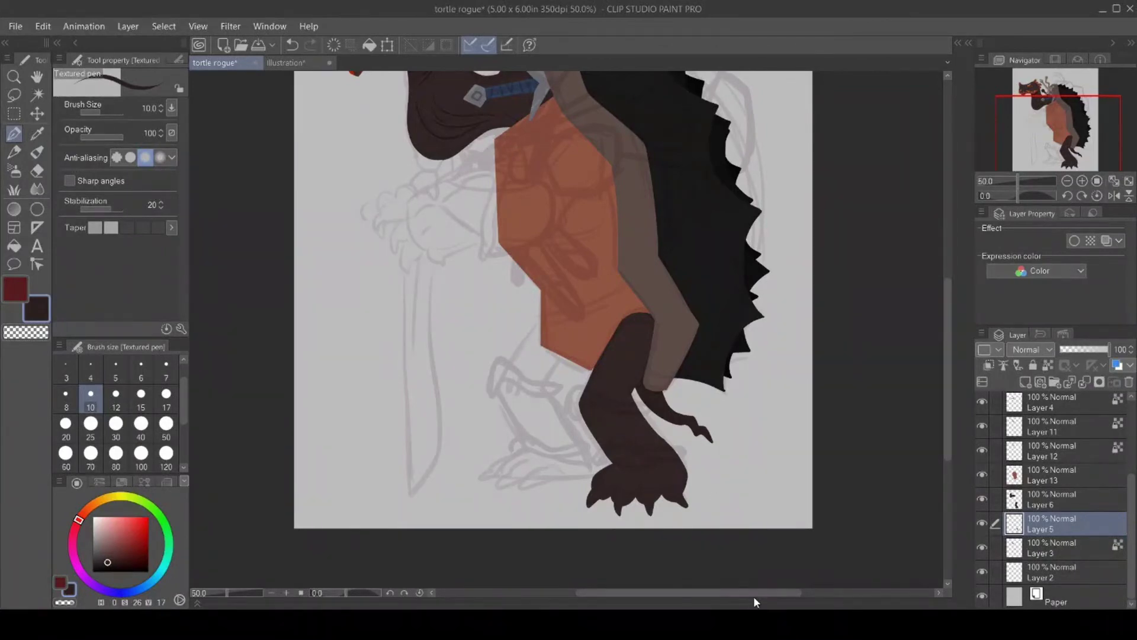
drag(755, 596, 702, 606)
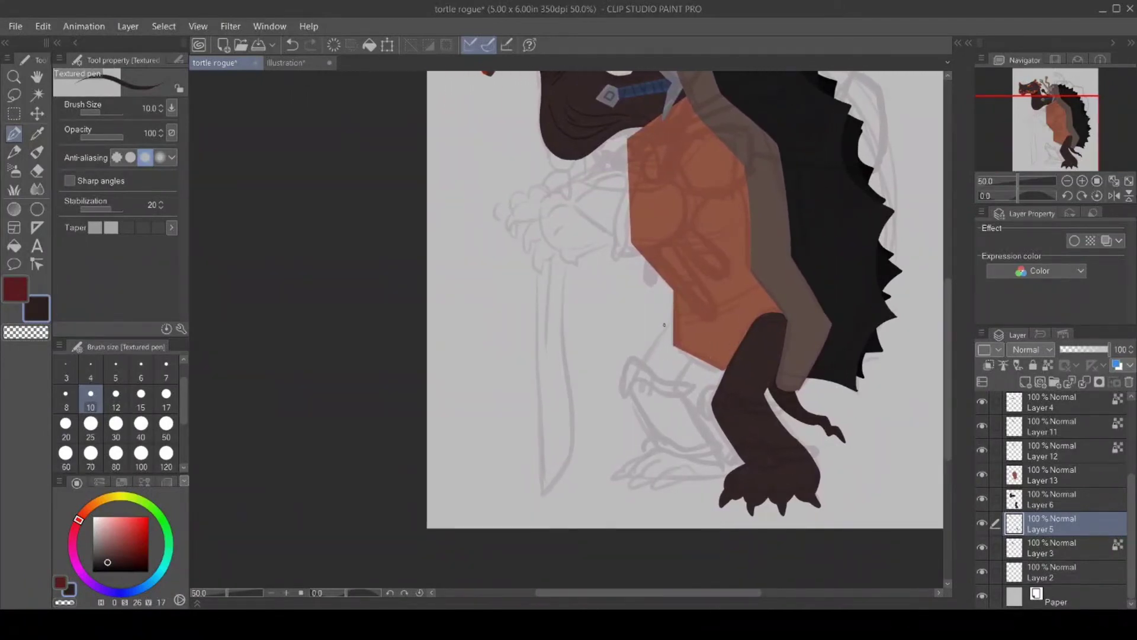
Outline the far leg and its clawed foot below the belly shell on Layer 5 and fill it with the darker brown.
mouse_move(672, 321)
mouse_down()
mouse_move(626, 388)
mouse_move(661, 441)
mouse_move(619, 476)
mouse_move(629, 474)
mouse_move(622, 488)
mouse_move(652, 483)
mouse_move(650, 495)
mouse_move(721, 473)
mouse_move(677, 380)
mouse_move(696, 358)
mouse_up()
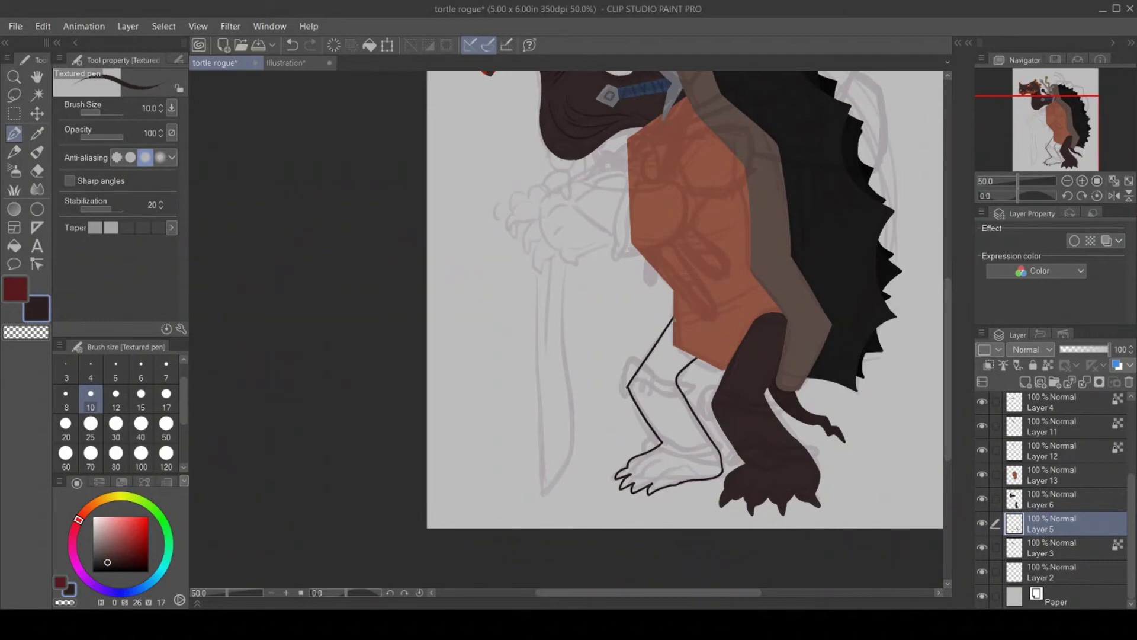
click(14, 245)
click(668, 407)
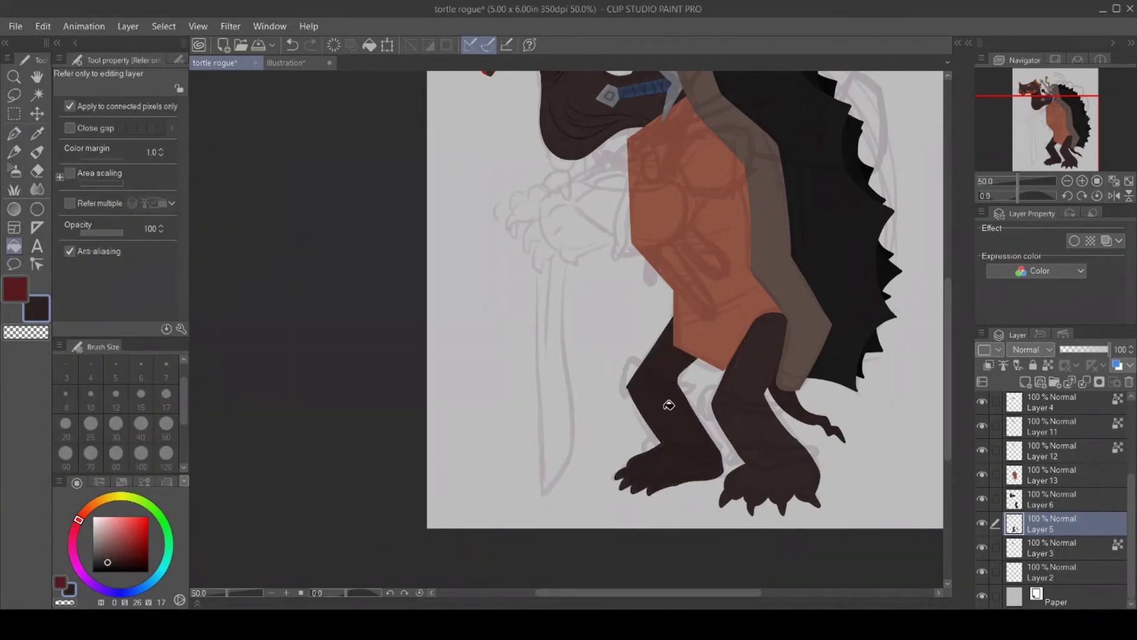
Hide the sketch on Layer 1 to review the clean artwork and save the file.
click(1133, 407)
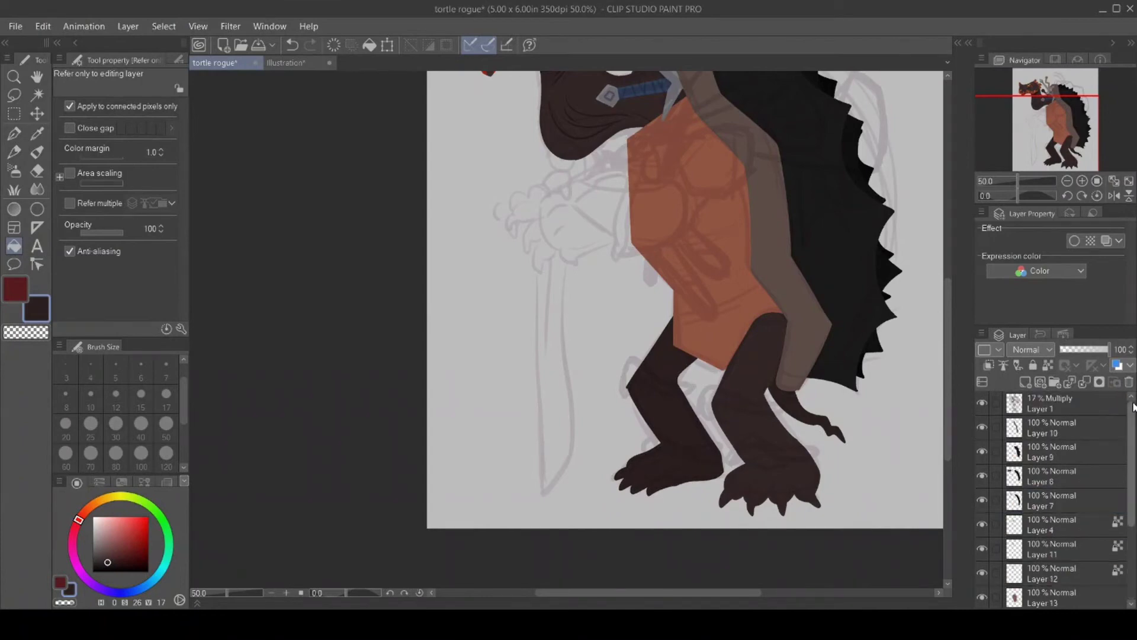
click(982, 403)
mouse_move(948, 389)
mouse_down()
mouse_move(950, 332)
mouse_move(950, 362)
mouse_up()
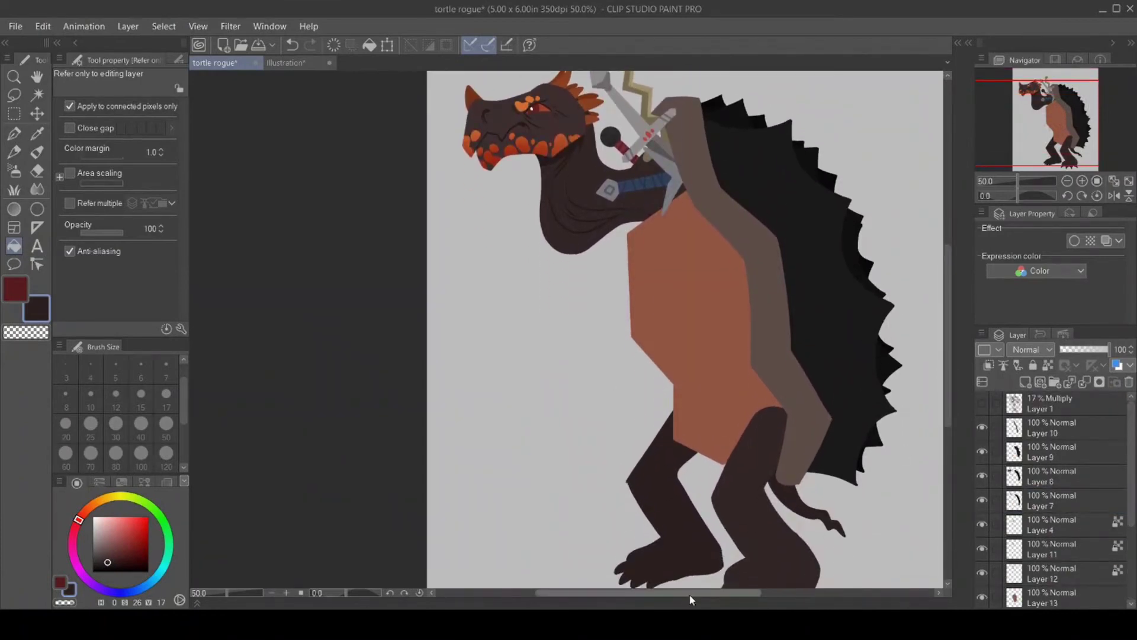
drag(689, 594, 727, 594)
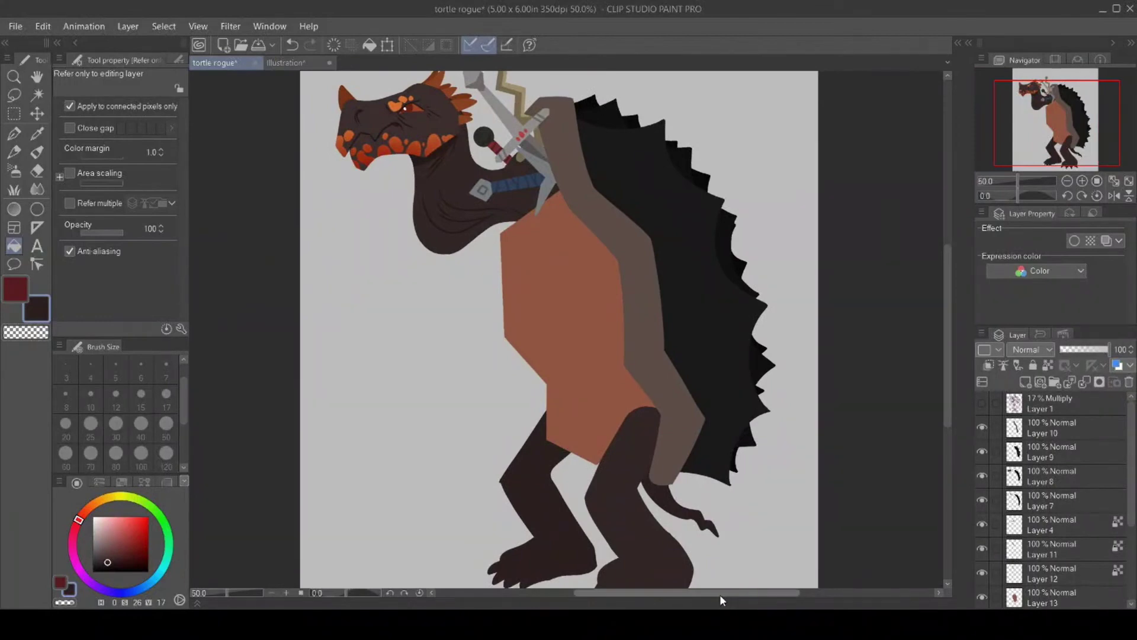
key(ctrl+s)
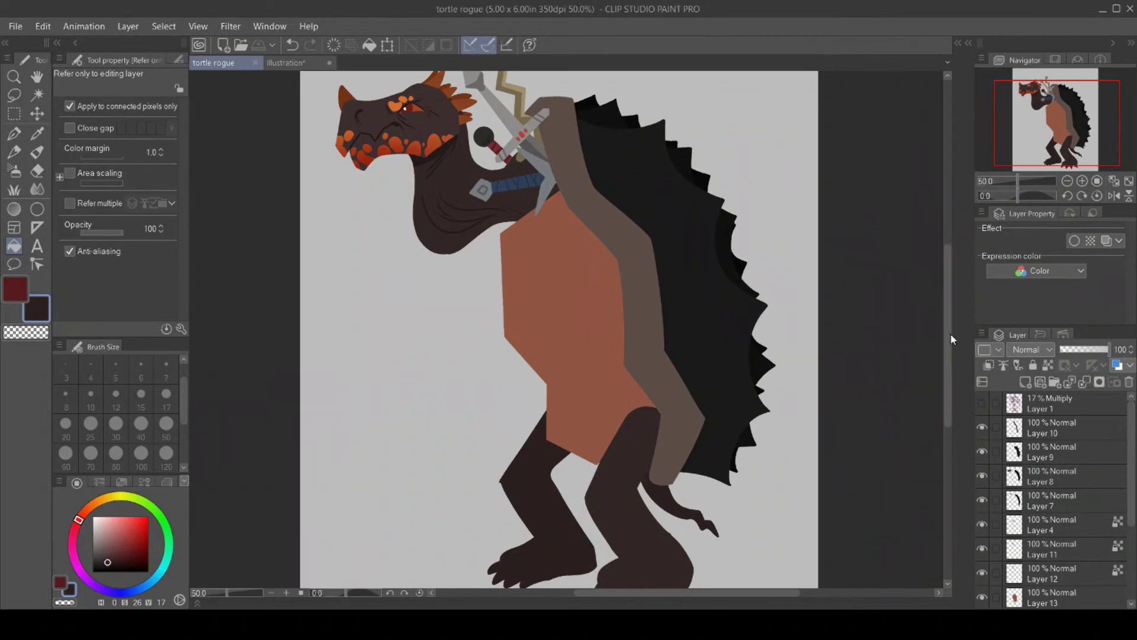
scroll(948, 324, up, 2)
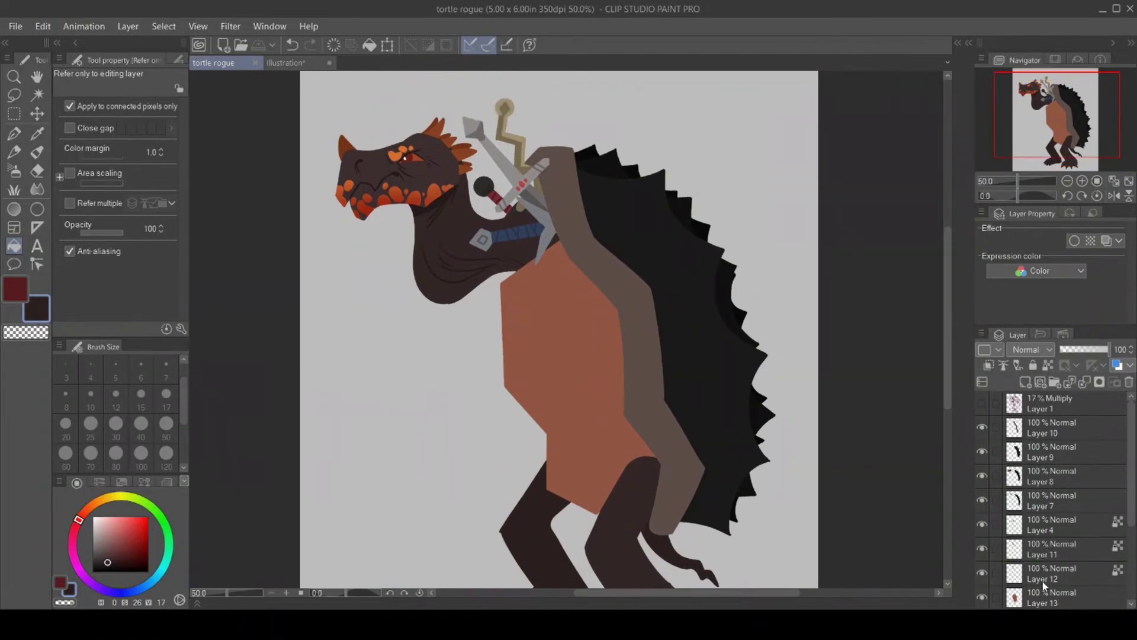
Create Layer 14 above Layer 13, show the sketch again and sample the head's dark brown (H 0, S 23, V 24).
key(ctrl+shift+n)
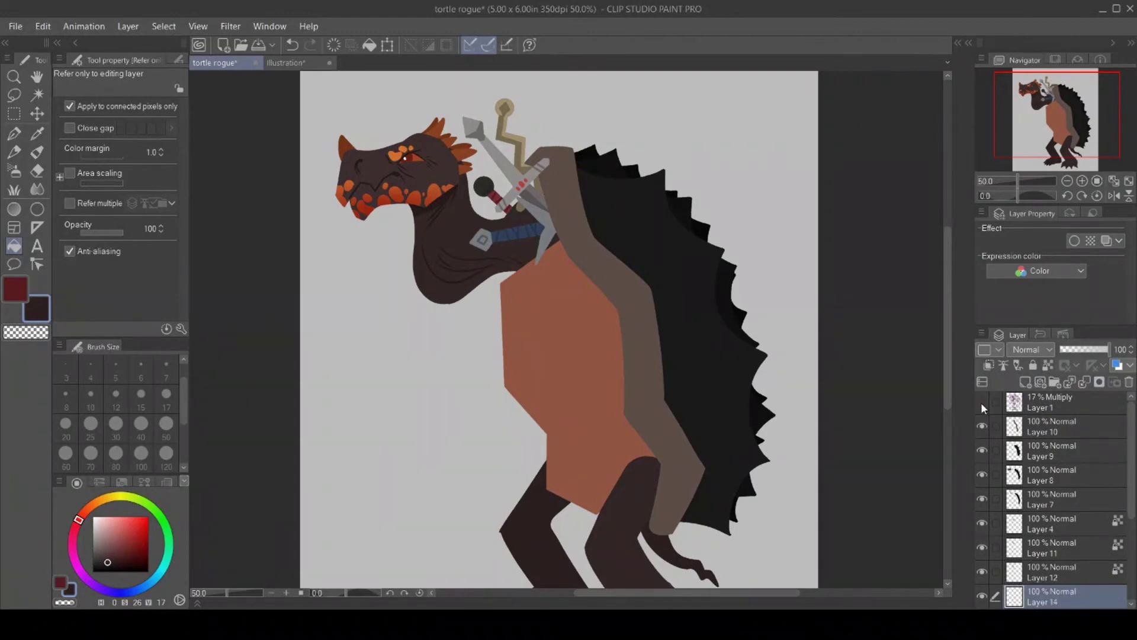
click(983, 401)
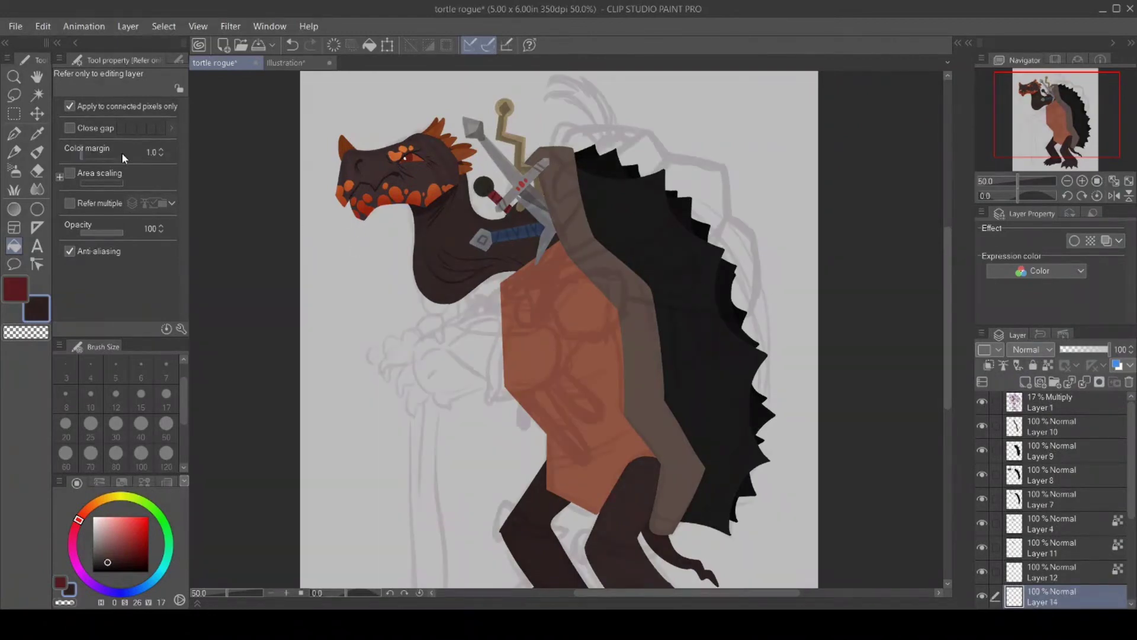
click(34, 136)
click(372, 168)
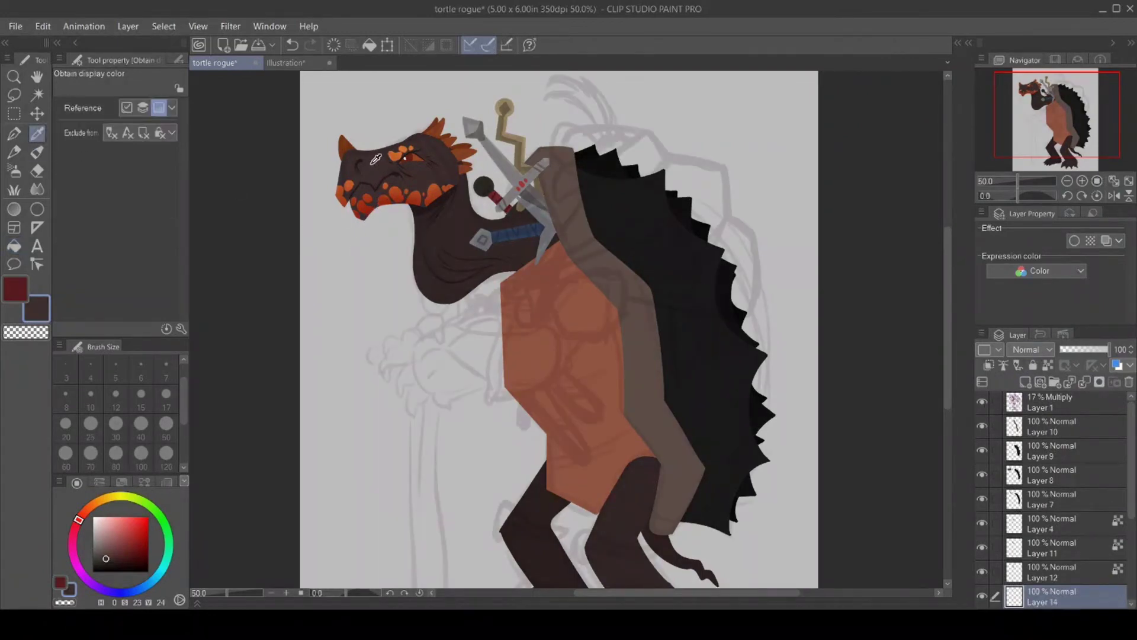
Outline the near arm and its clawed hand across the belly shell on Layer 14, fill it with the sampled brown and touch up the forearm's lower edge.
click(13, 76)
click(567, 327)
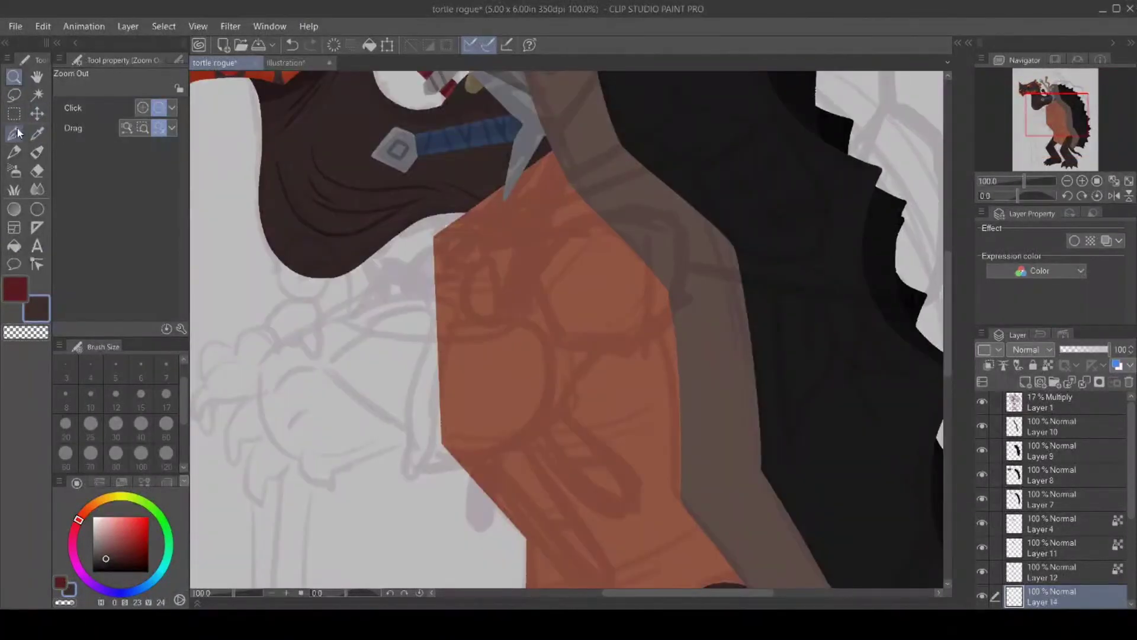
key(p)
drag(639, 592, 564, 592)
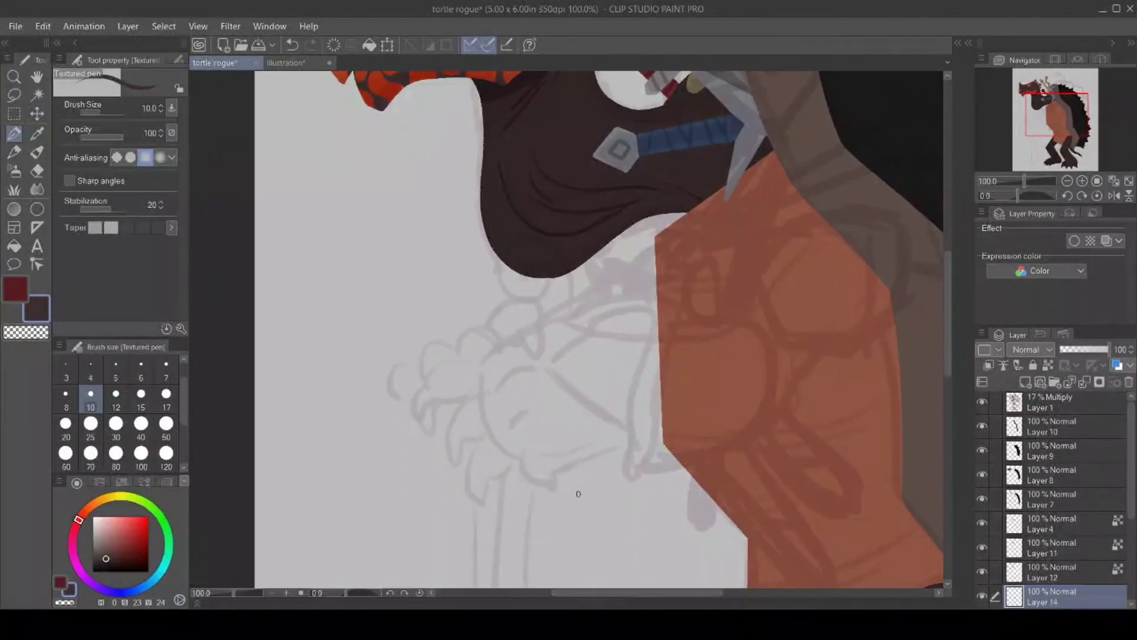
mouse_move(481, 364)
mouse_down()
mouse_move(449, 364)
mouse_move(424, 384)
mouse_move(419, 416)
mouse_move(427, 399)
mouse_move(466, 400)
mouse_move(445, 444)
mouse_move(459, 456)
mouse_move(459, 441)
mouse_move(483, 438)
mouse_move(483, 486)
mouse_move(517, 453)
mouse_move(558, 468)
mouse_up()
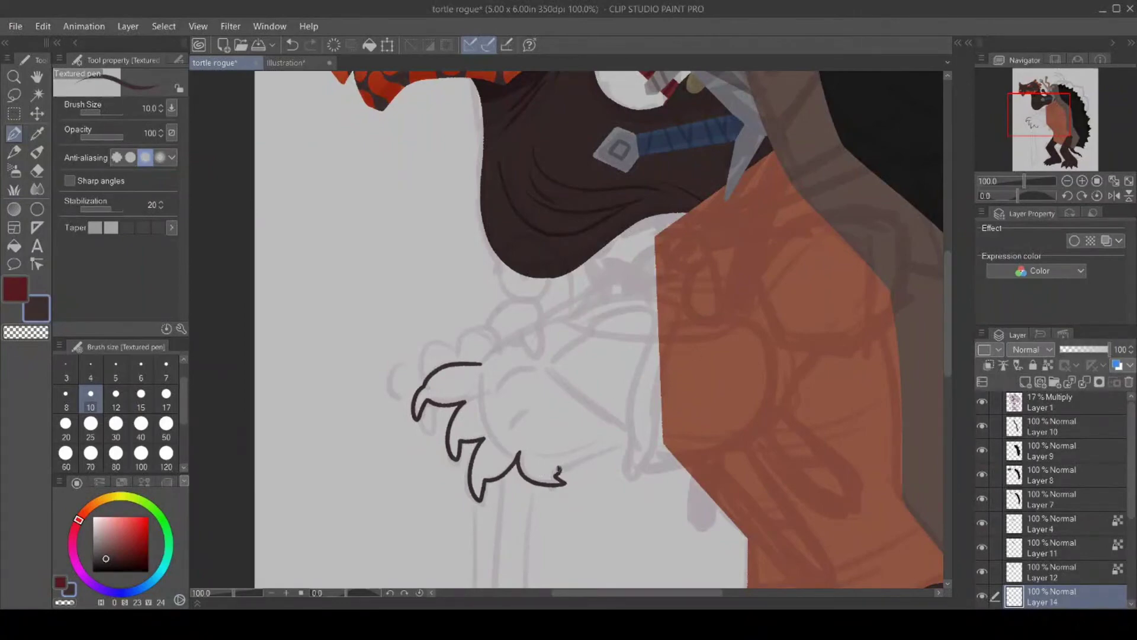
drag(559, 469, 629, 446)
mouse_move(480, 363)
mouse_down()
mouse_move(566, 323)
mouse_move(729, 333)
mouse_move(821, 241)
mouse_move(844, 316)
mouse_move(767, 418)
mouse_move(714, 440)
mouse_move(610, 456)
mouse_up()
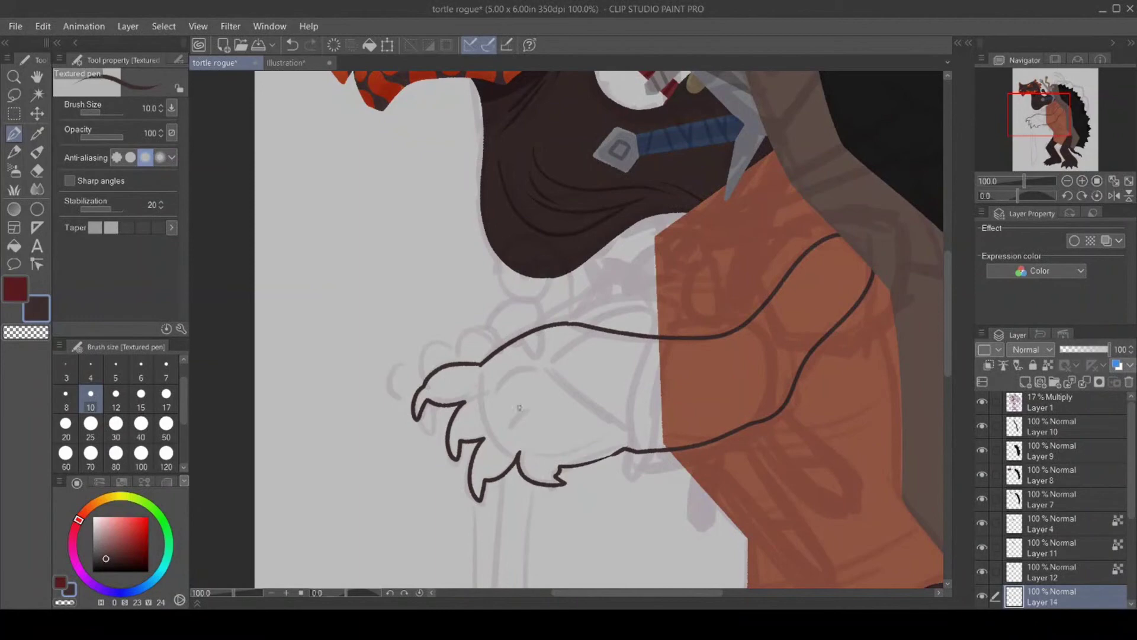
click(14, 246)
click(585, 418)
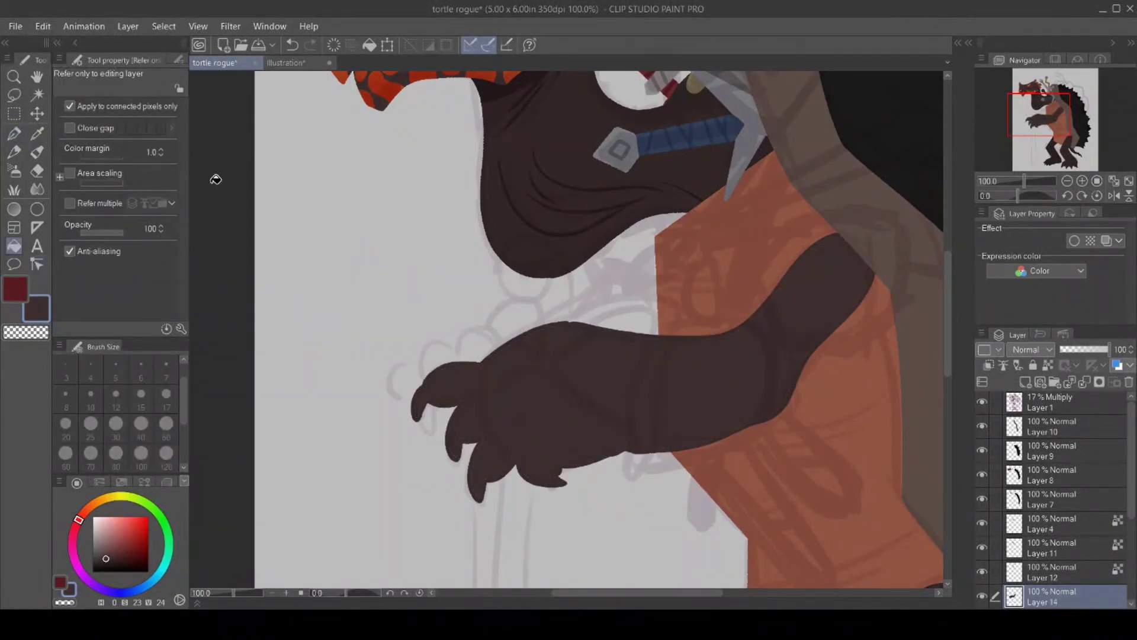
click(14, 133)
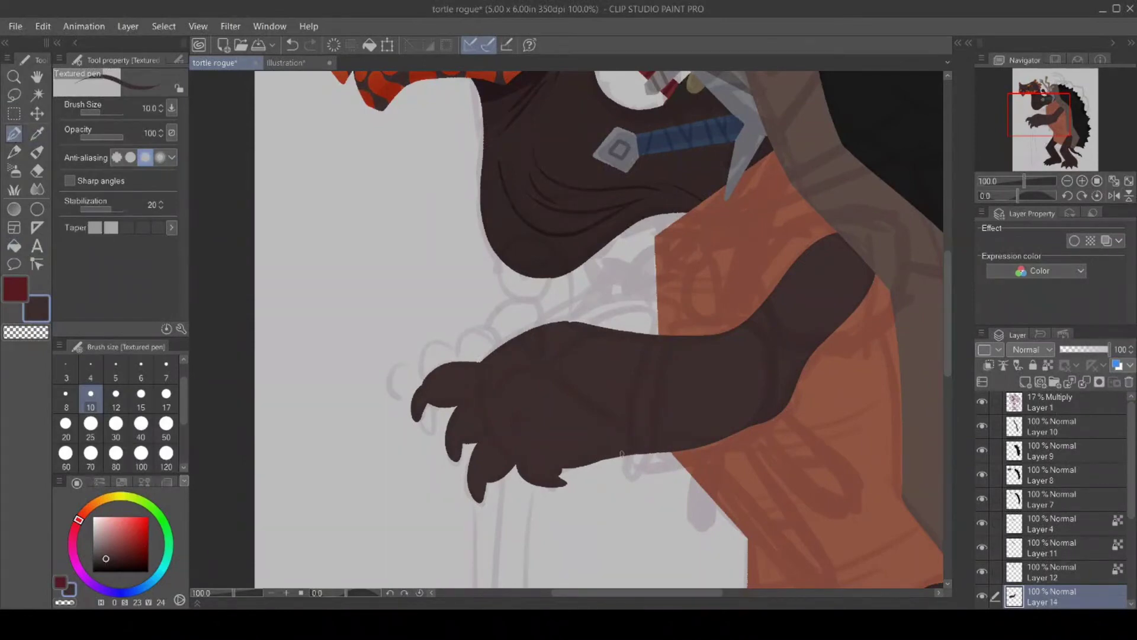
drag(651, 450, 689, 452)
Create Layer 15 above the arm layer and choose a plum colour (H 346, S 52, V 39).
click(1025, 381)
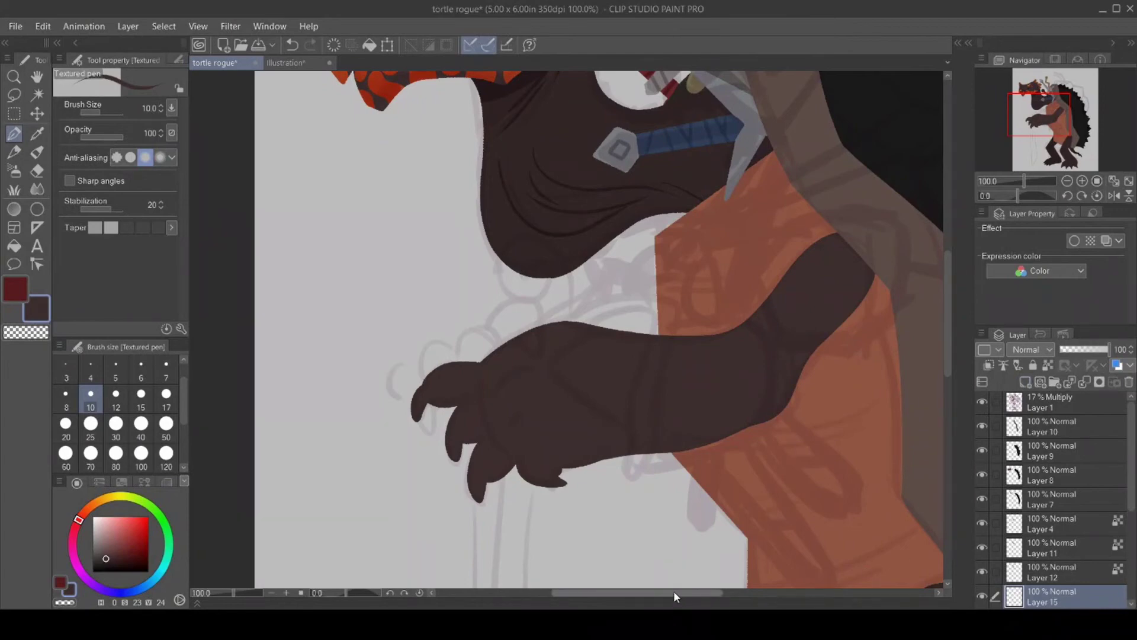
drag(673, 591, 704, 591)
key(/)
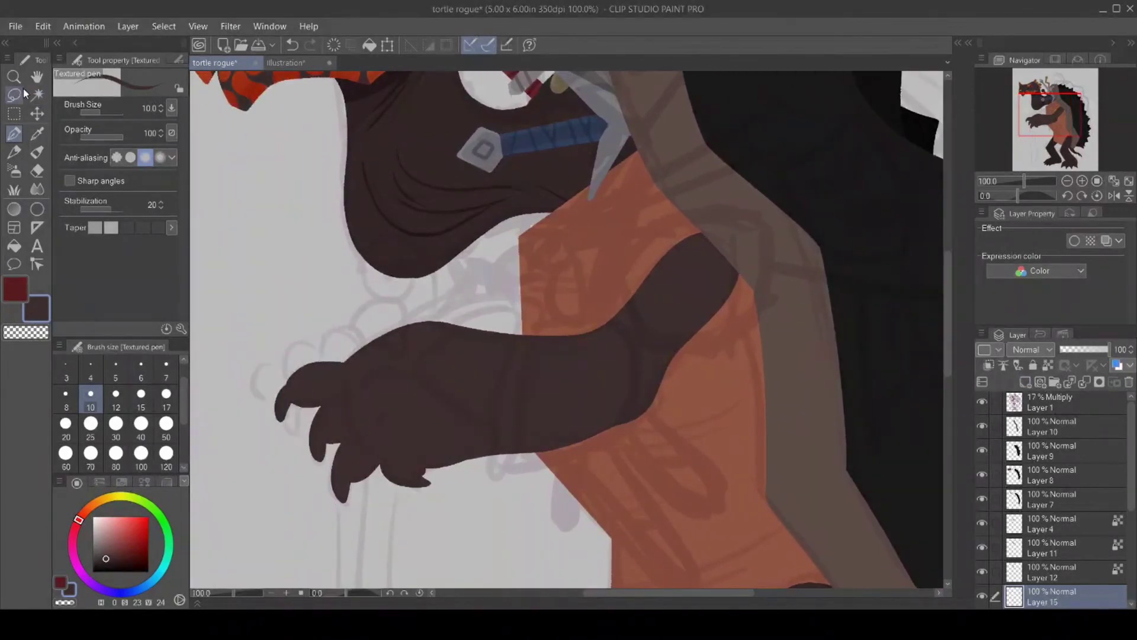
click(542, 511)
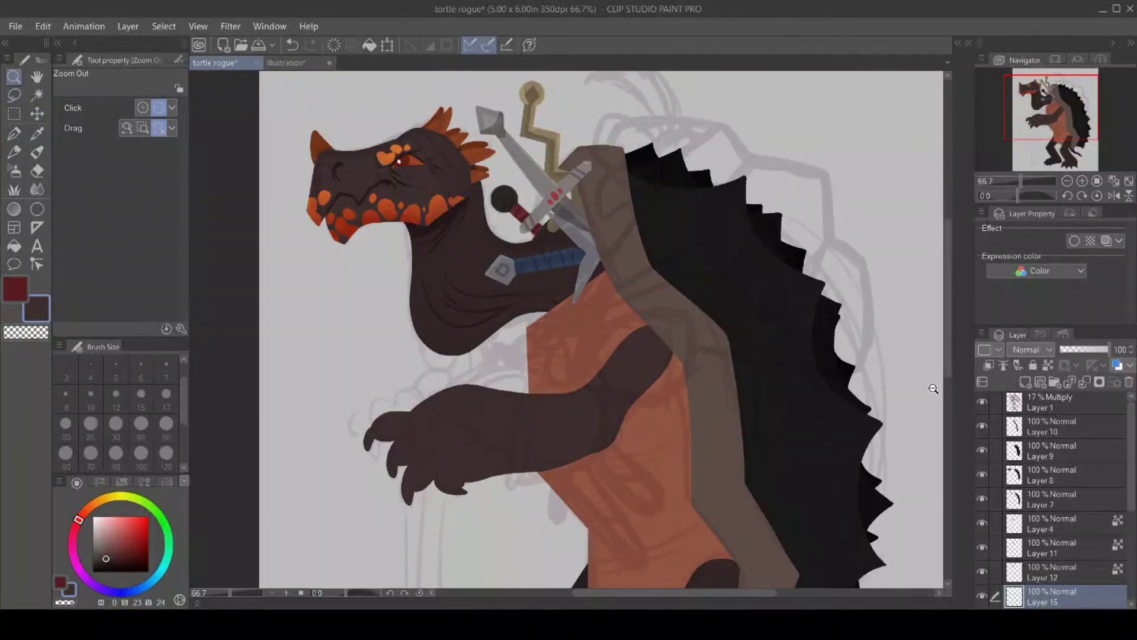
mouse_move(945, 353)
mouse_down()
mouse_move(944, 452)
mouse_move(950, 337)
mouse_up()
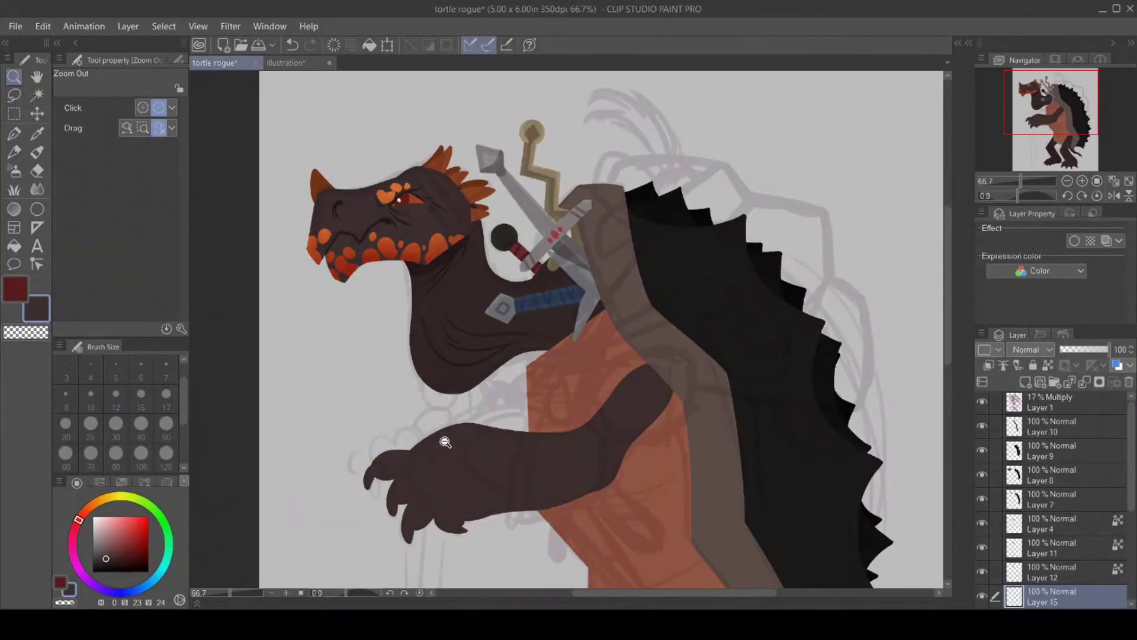
click(74, 530)
drag(110, 553, 122, 550)
Outline an angular patch across the middle of the forearm on Layer 15 and fill it with plum.
click(14, 134)
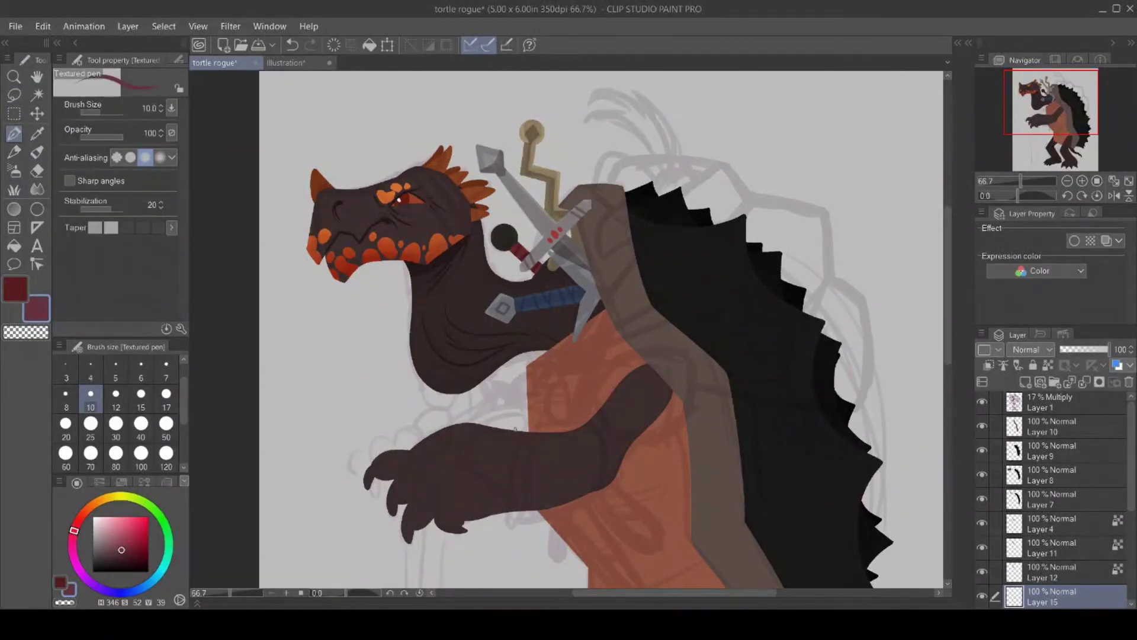
drag(515, 429, 489, 423)
click(14, 245)
click(513, 456)
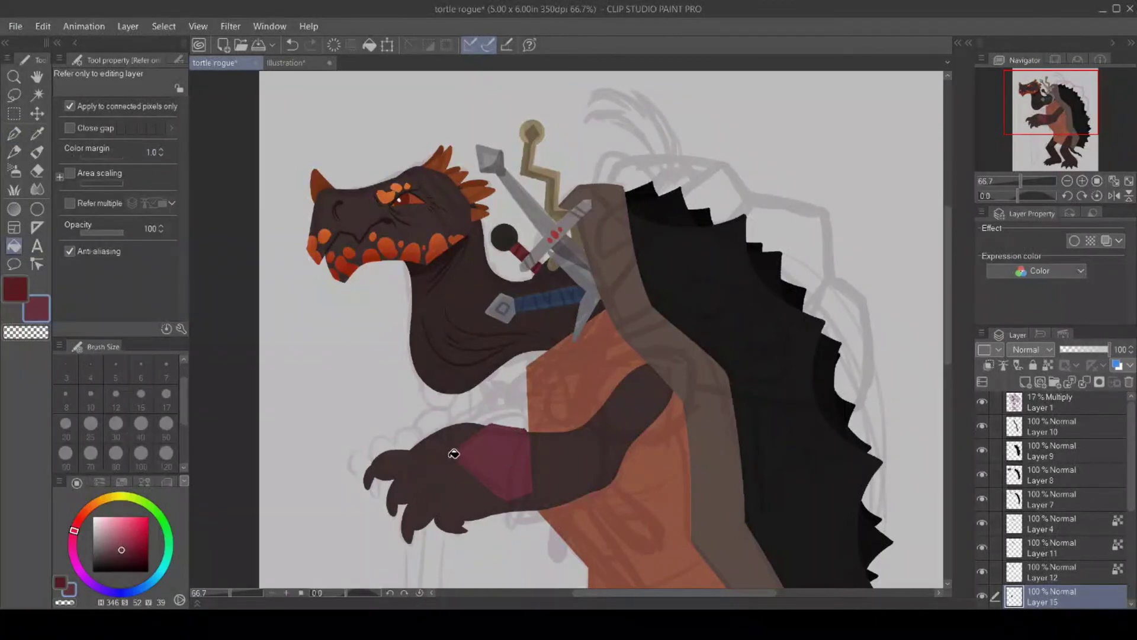
Create Layer 16 above the plum patch and choose a dark red (H 355, S 64, V 30).
key(ctrl+shift+n)
drag(125, 548, 128, 555)
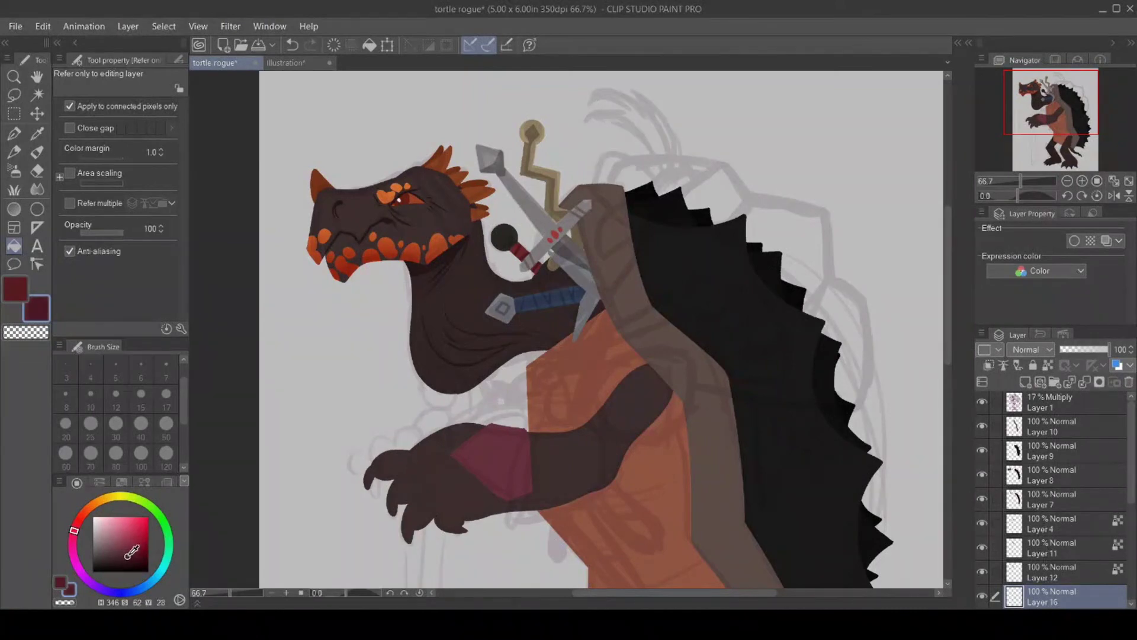
click(14, 133)
drag(74, 530, 76, 523)
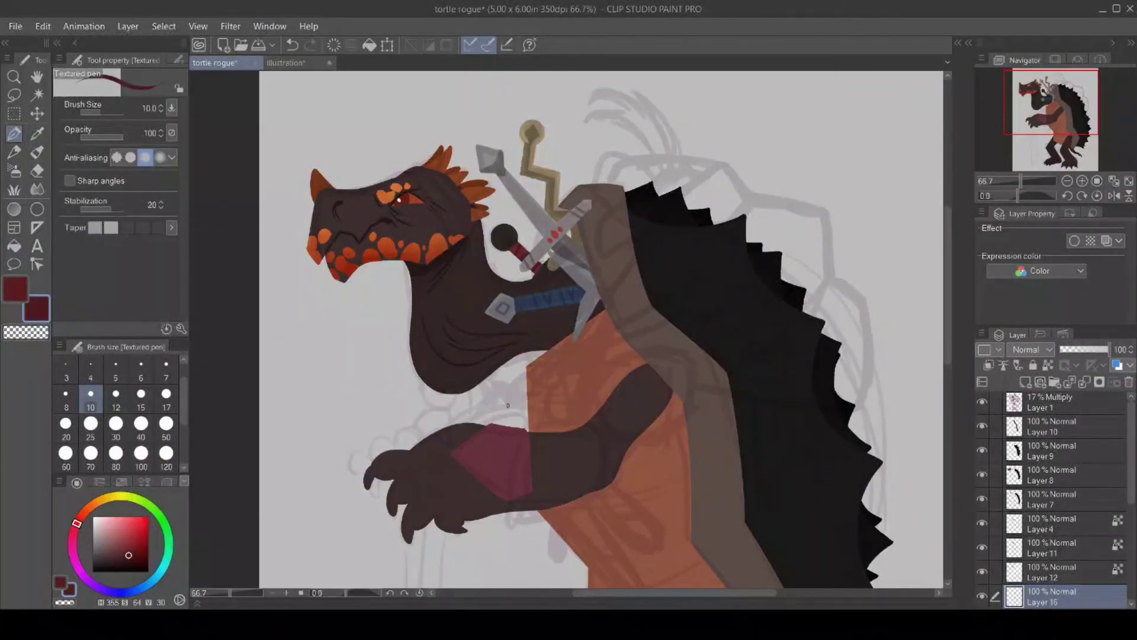
Outline a loose sleeve with a flared cuff around the forearm and elbow on Layer 16, fill it with dark red and trim the cuff's tip with transparent colour.
mouse_move(471, 421)
mouse_down()
mouse_move(519, 404)
mouse_move(546, 424)
mouse_move(575, 419)
mouse_move(602, 432)
mouse_up()
drag(592, 491, 518, 523)
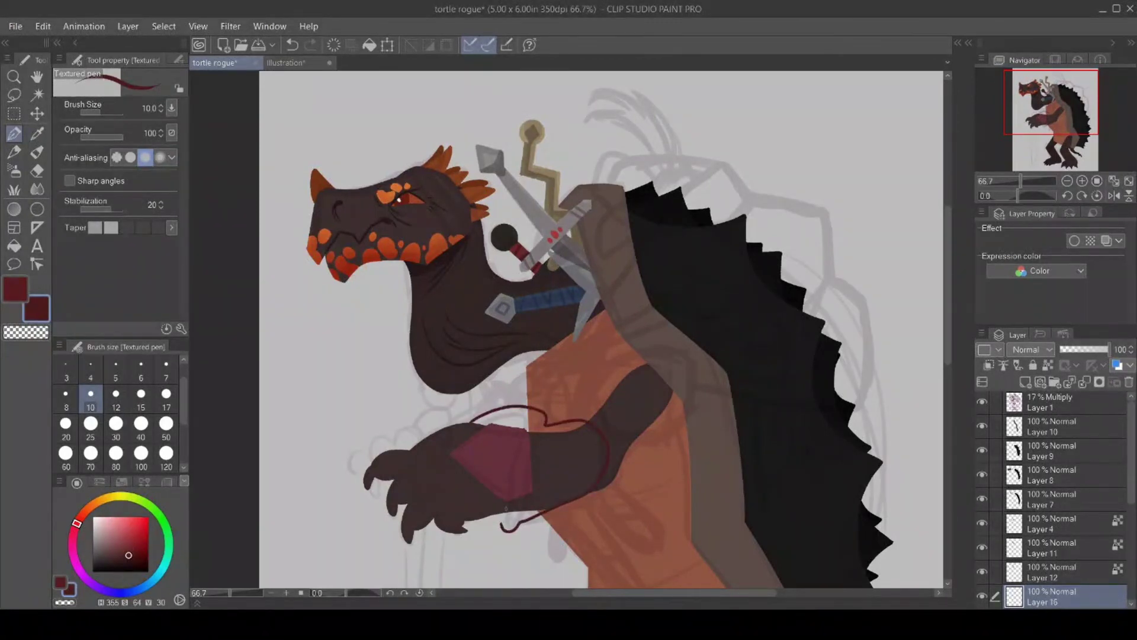
mouse_move(485, 425)
mouse_down()
mouse_move(518, 415)
mouse_move(524, 424)
mouse_move(506, 509)
mouse_up()
click(14, 245)
click(586, 454)
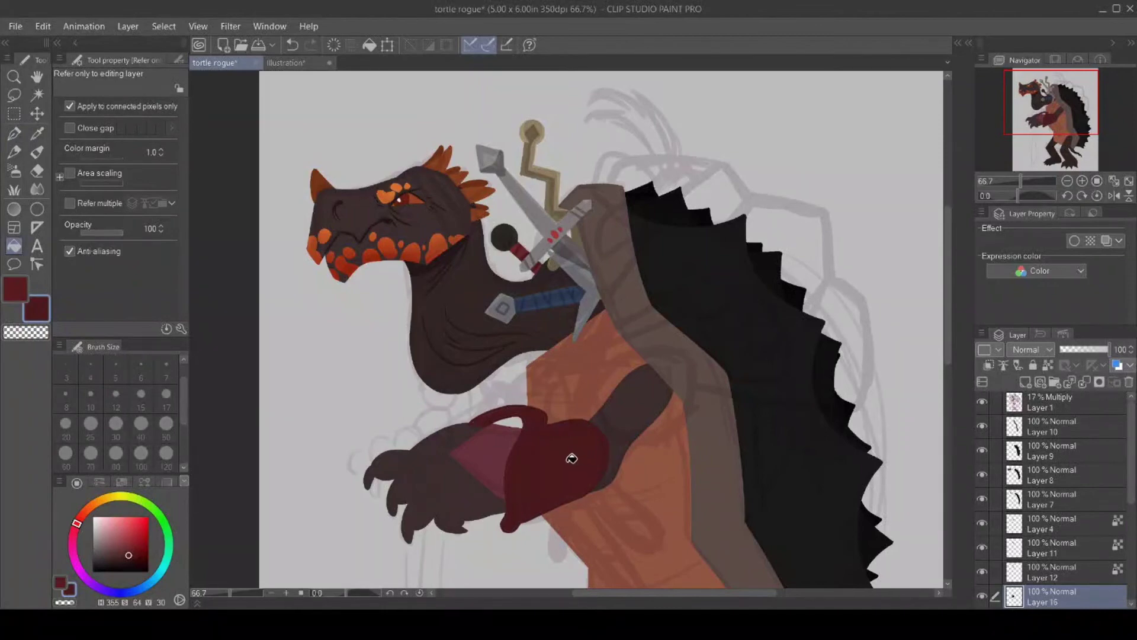
key(p)
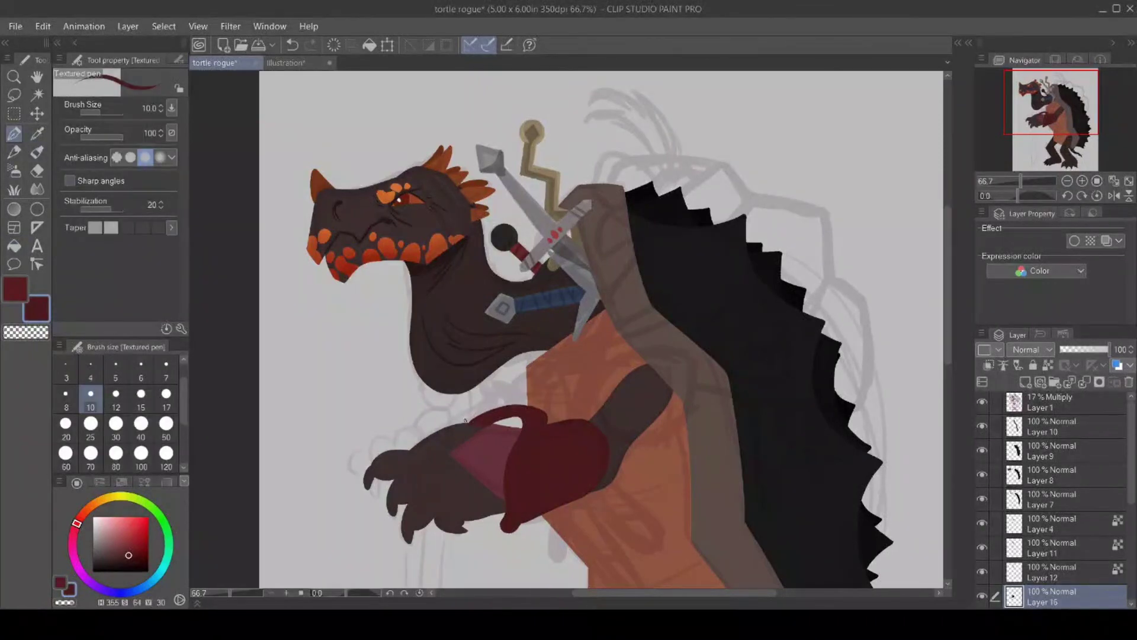
click(49, 333)
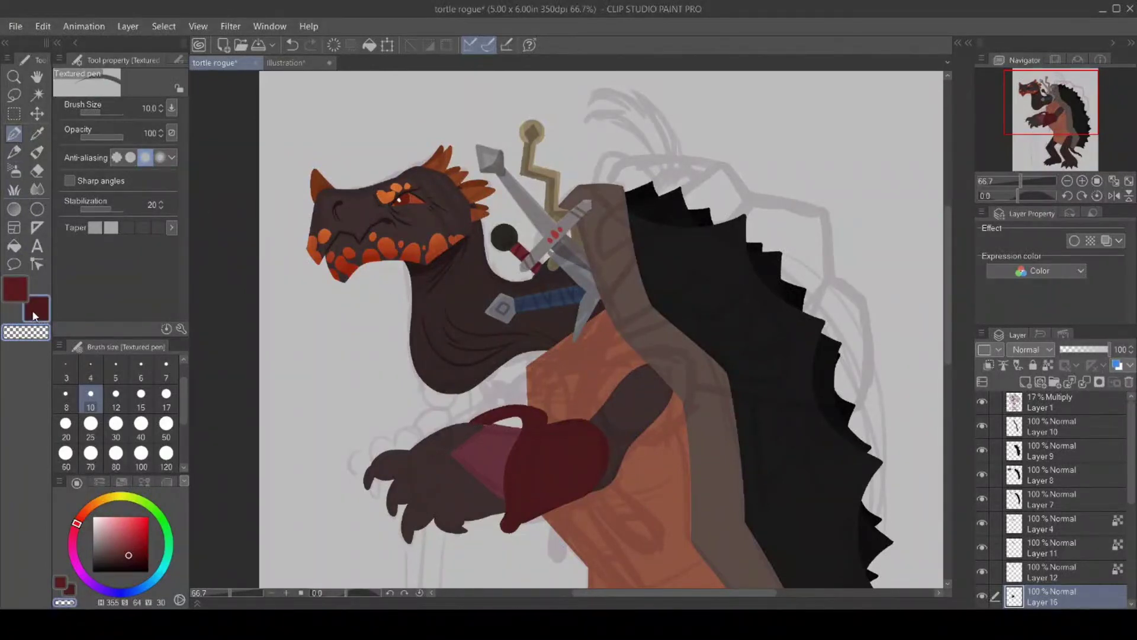
Outline an angular sleeve section around the upper arm on Layer 16 in dark red (H 355, S 65, V 29).
key(c)
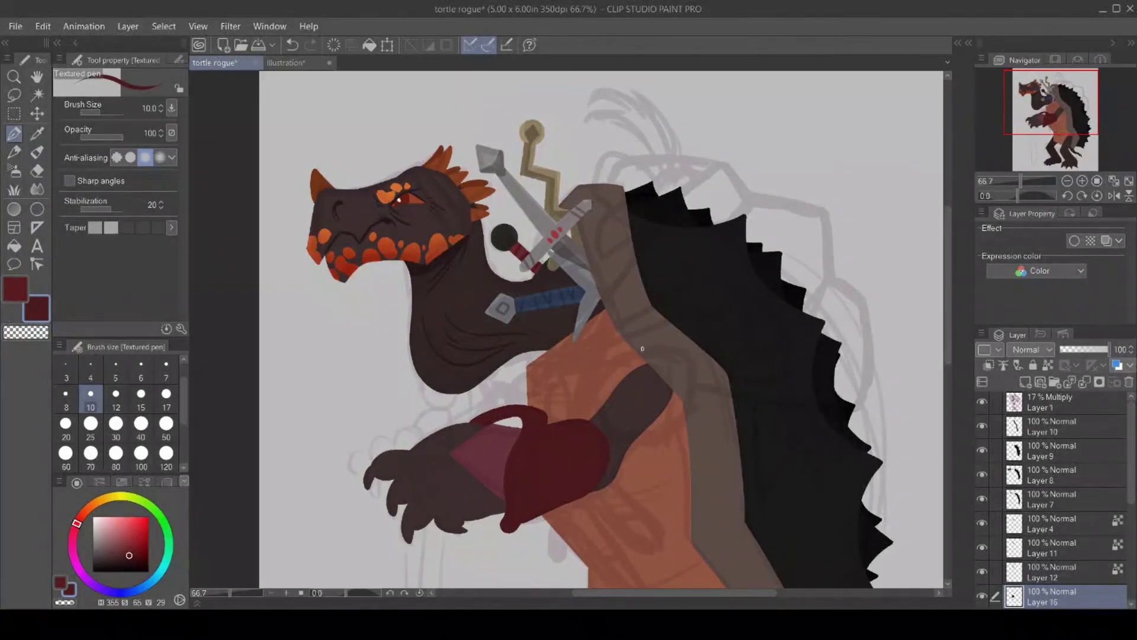
mouse_move(642, 349)
mouse_down()
mouse_move(620, 353)
mouse_move(609, 388)
mouse_up()
mouse_move(637, 435)
mouse_down()
mouse_move(660, 439)
mouse_move(690, 405)
mouse_up()
click(13, 245)
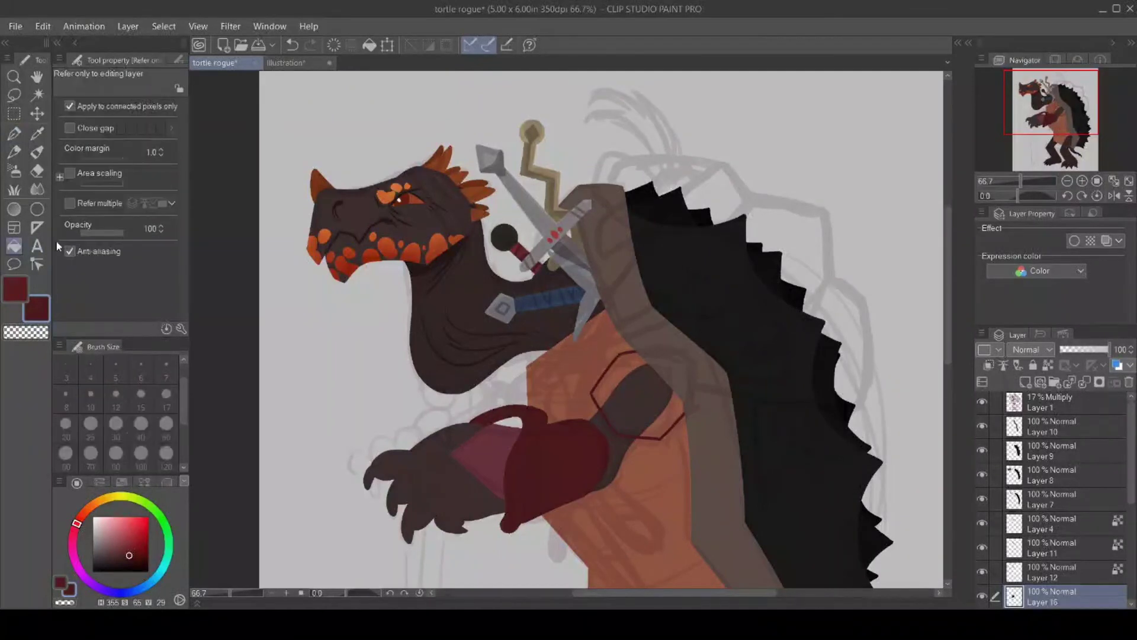
Fill the shoulder guard outline with dark red and lock the transparent pixels of Layer 16.
click(634, 395)
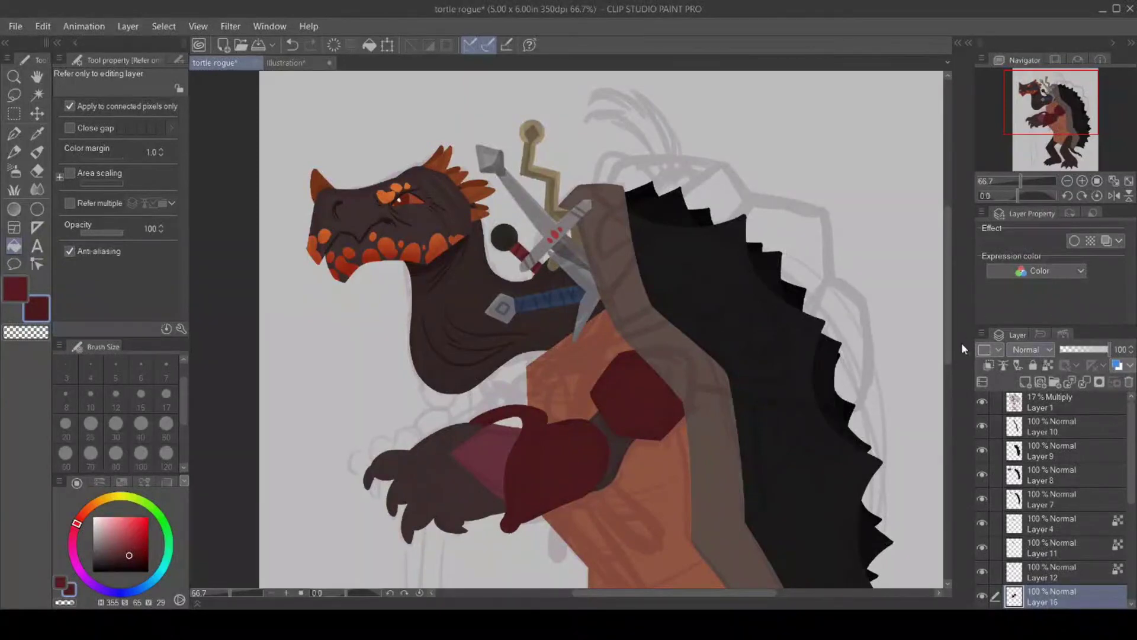
mouse_move(947, 354)
mouse_down()
mouse_move(950, 427)
mouse_move(956, 369)
mouse_up()
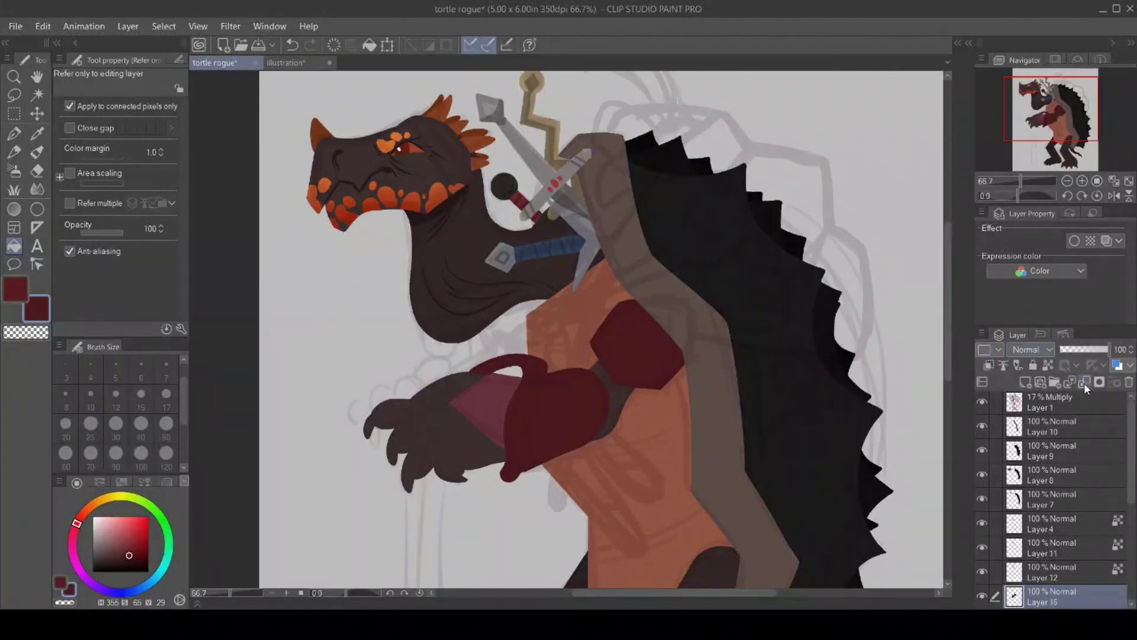
click(1048, 365)
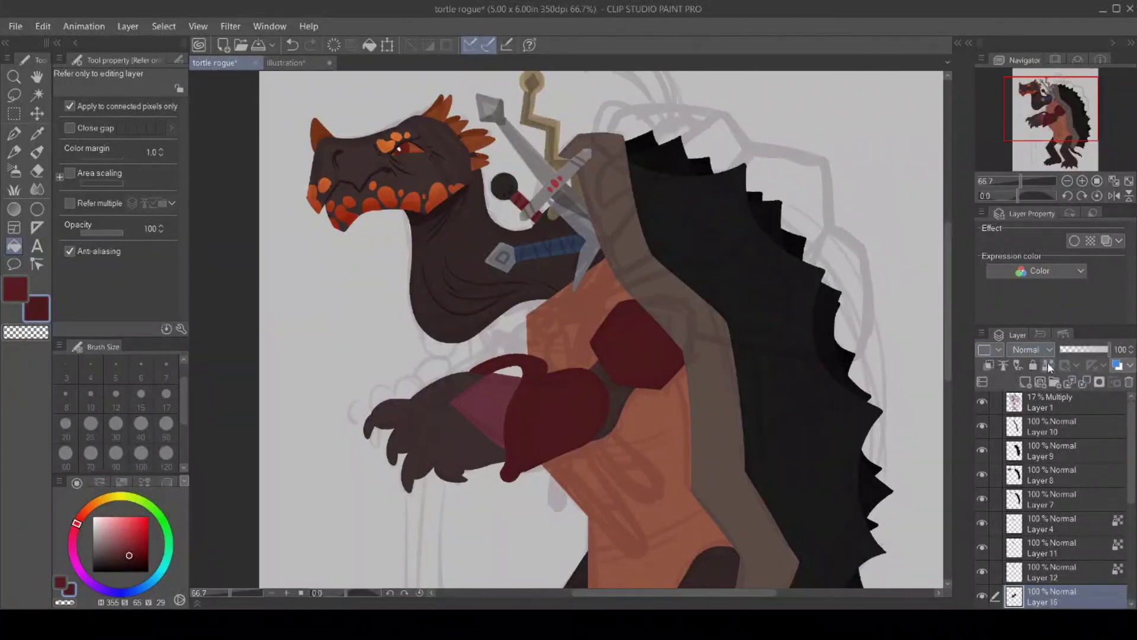
Outline the inner edge of the bracer's wide front cuff and fill the cuff with pale greyish brown (H 14, S 16, V 60).
click(86, 509)
click(105, 535)
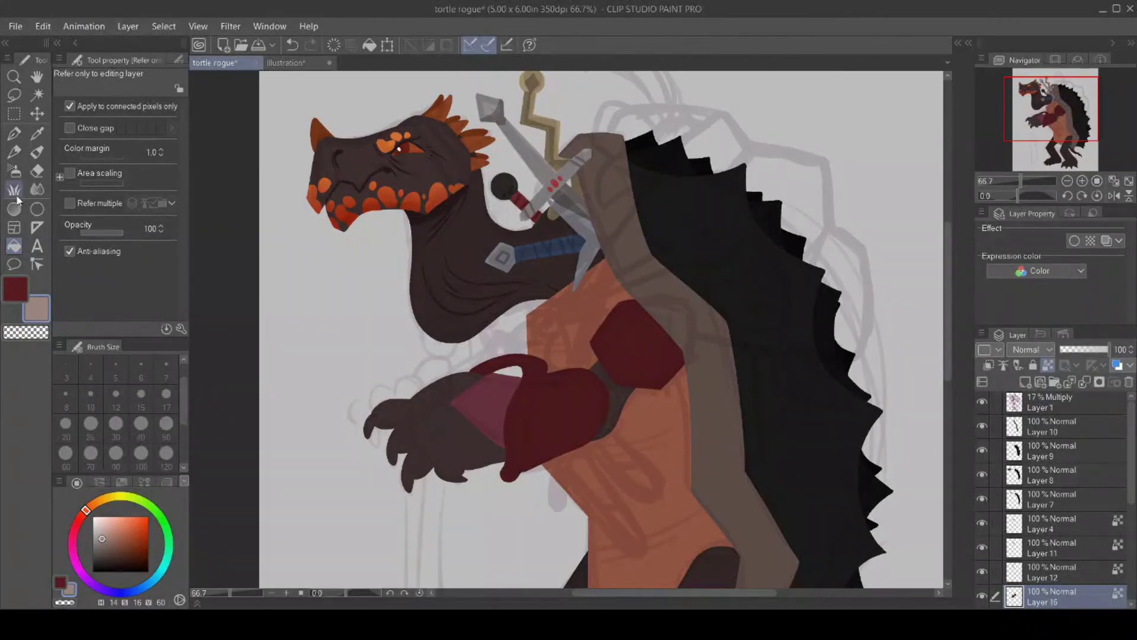
click(14, 133)
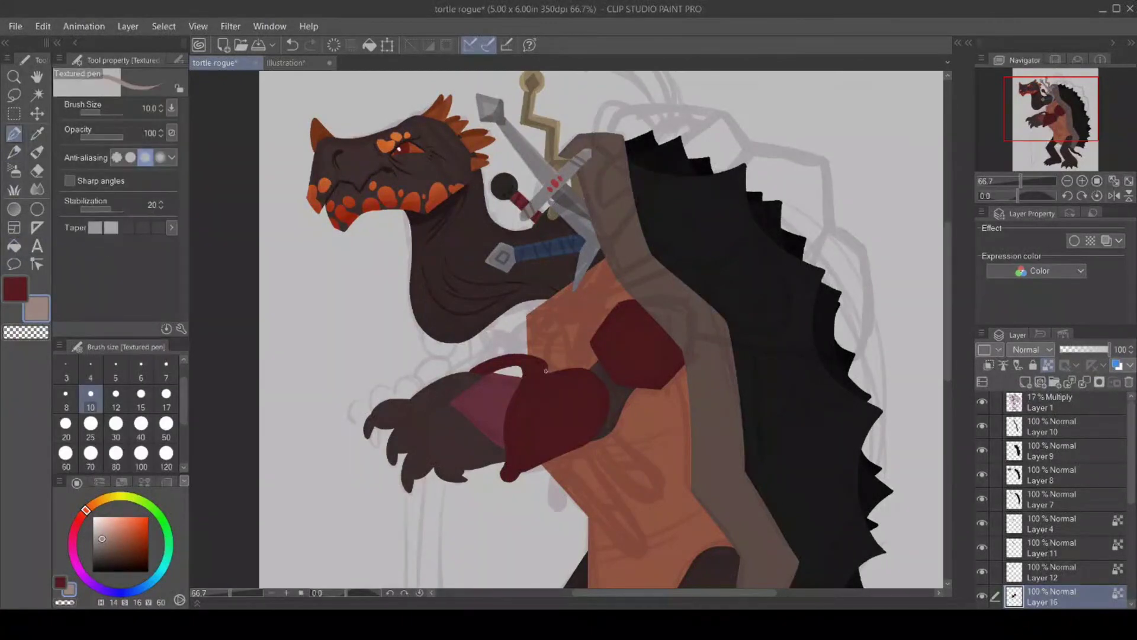
drag(545, 370, 514, 480)
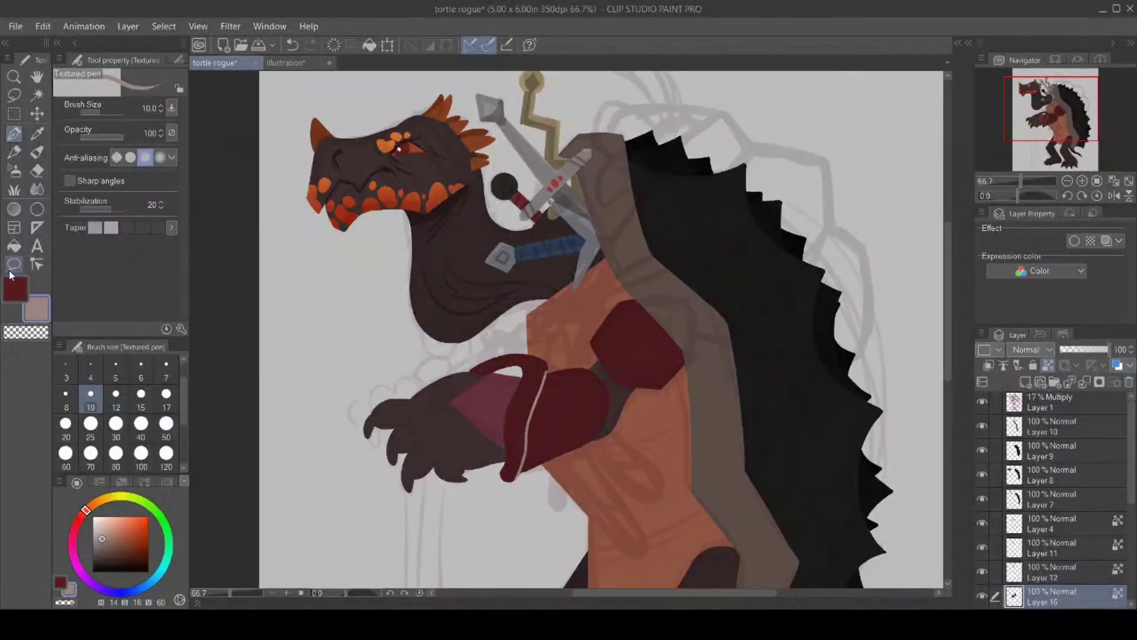
click(14, 245)
click(531, 395)
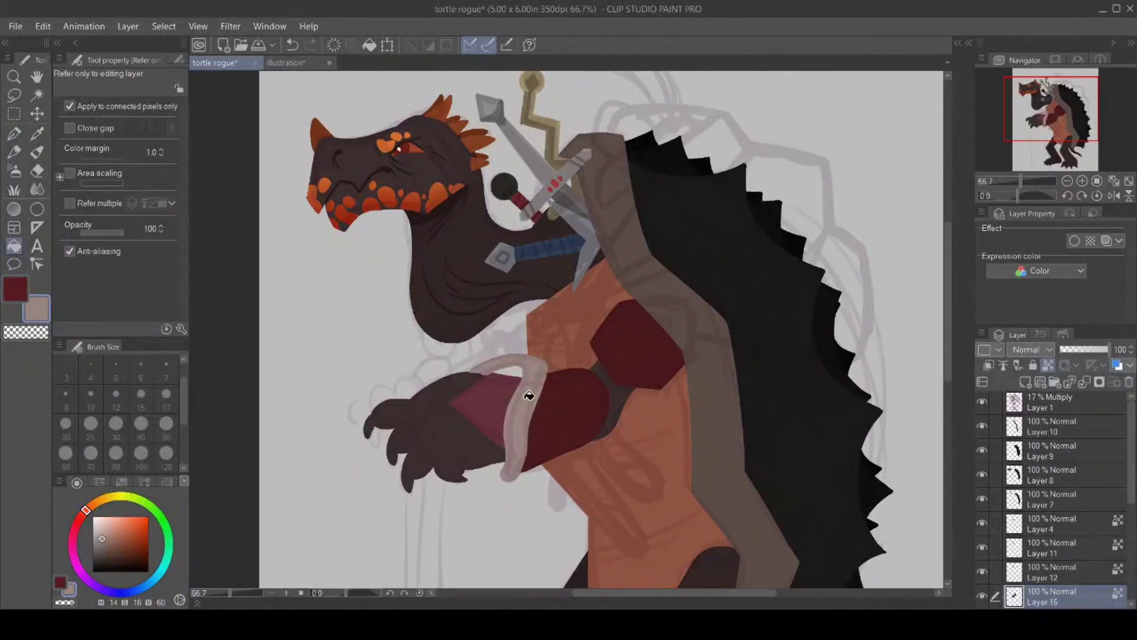
Draw an inset line around the shoulder guard and fill its border with the same pale greyish brown.
click(13, 135)
mouse_move(646, 305)
mouse_down()
mouse_move(600, 342)
mouse_move(620, 376)
mouse_move(656, 379)
mouse_move(684, 348)
mouse_up()
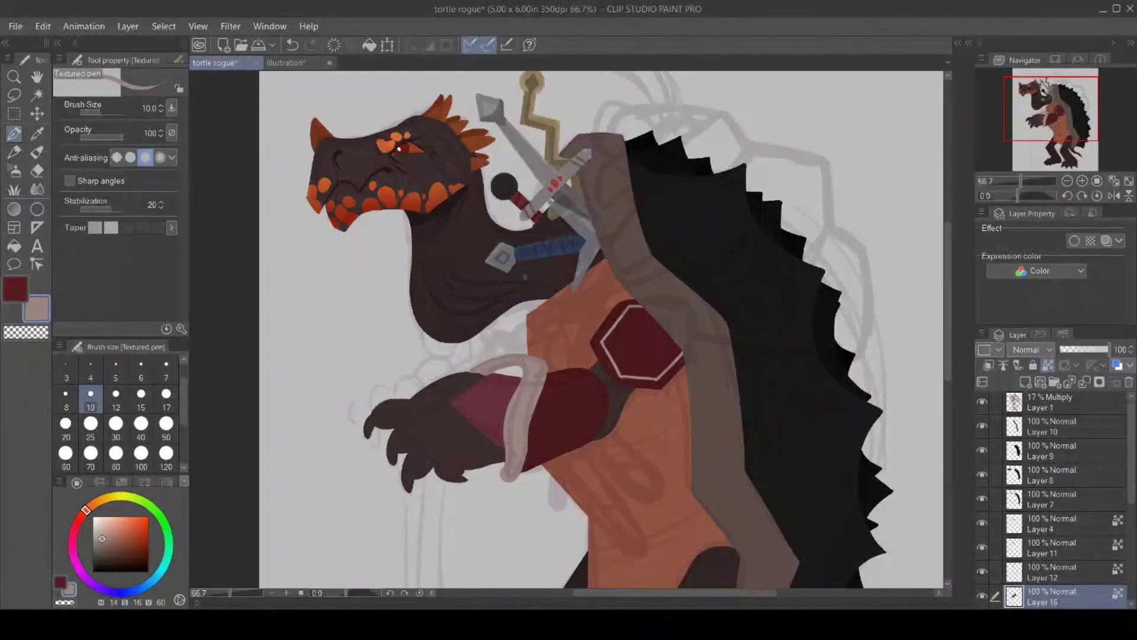
click(14, 246)
click(616, 312)
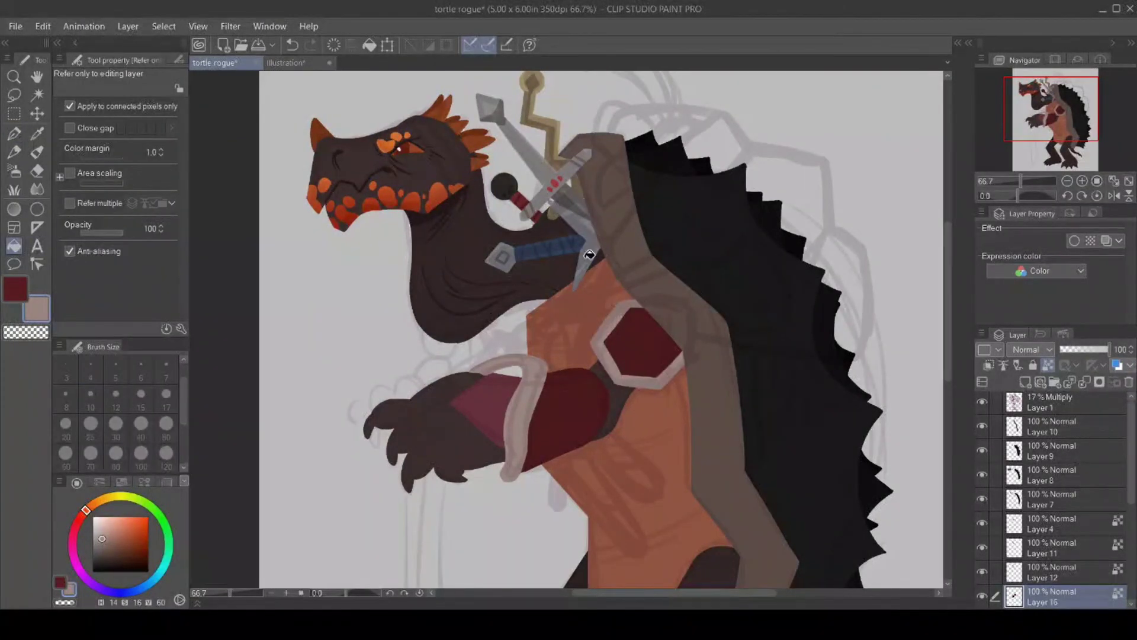
Draw a curved trim line along the bracer's elbow end and fill the trim with pale greyish brown.
click(14, 134)
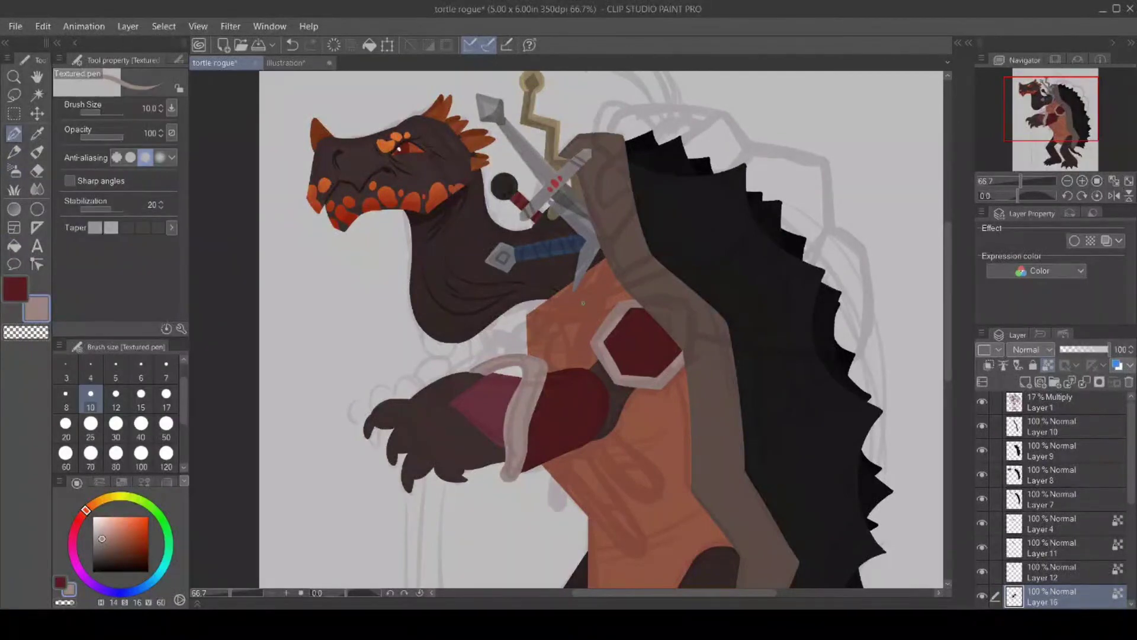
drag(574, 368, 599, 438)
click(13, 245)
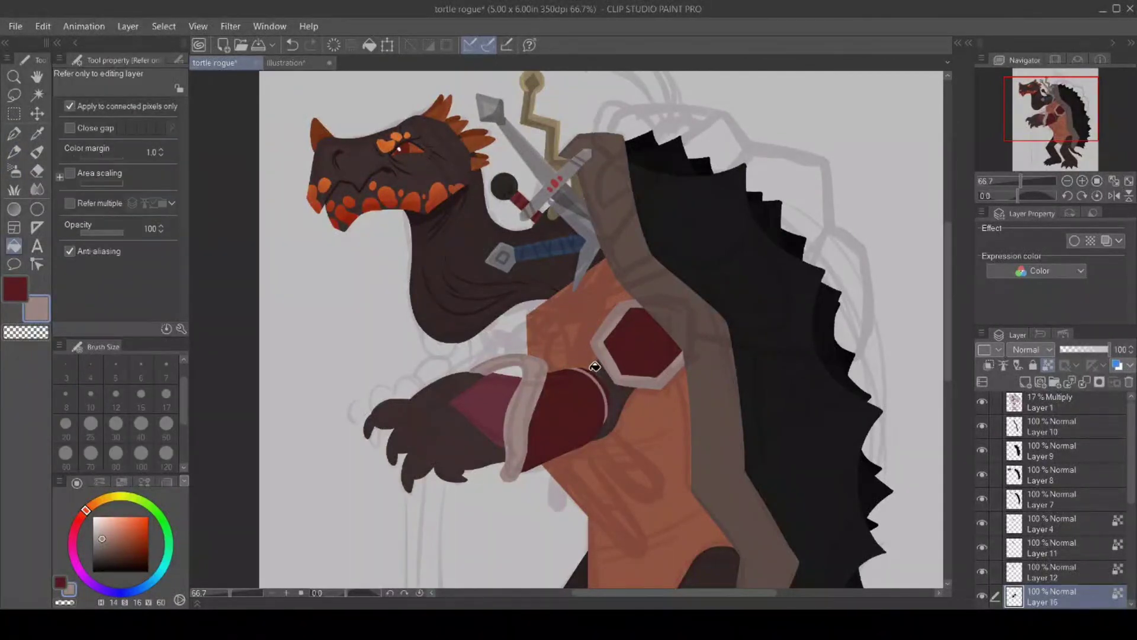
click(594, 370)
click(13, 136)
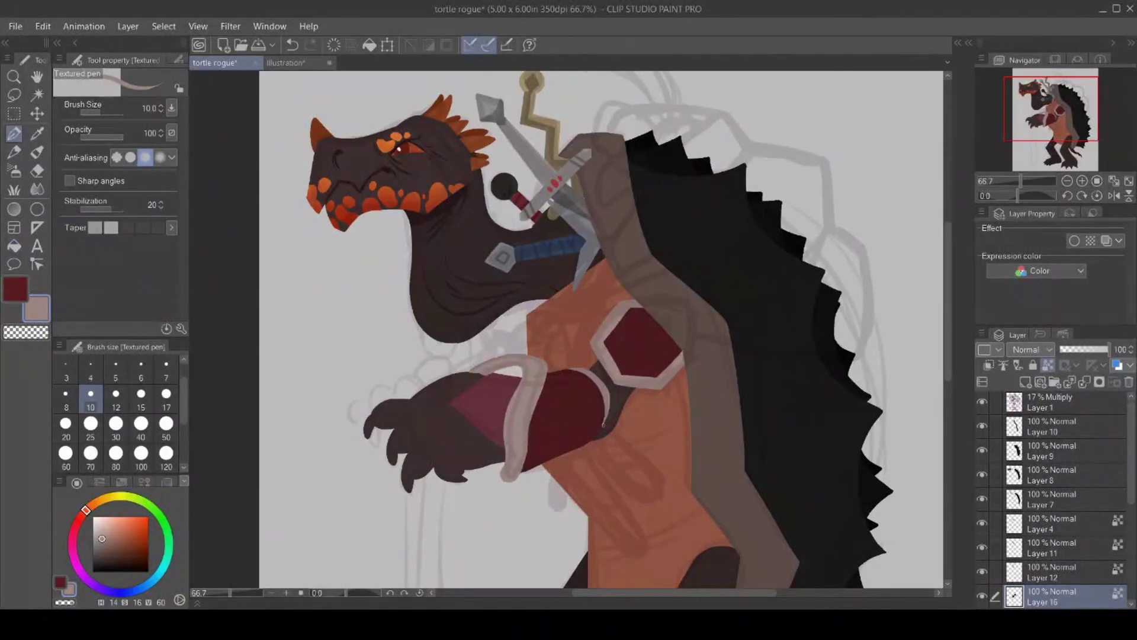
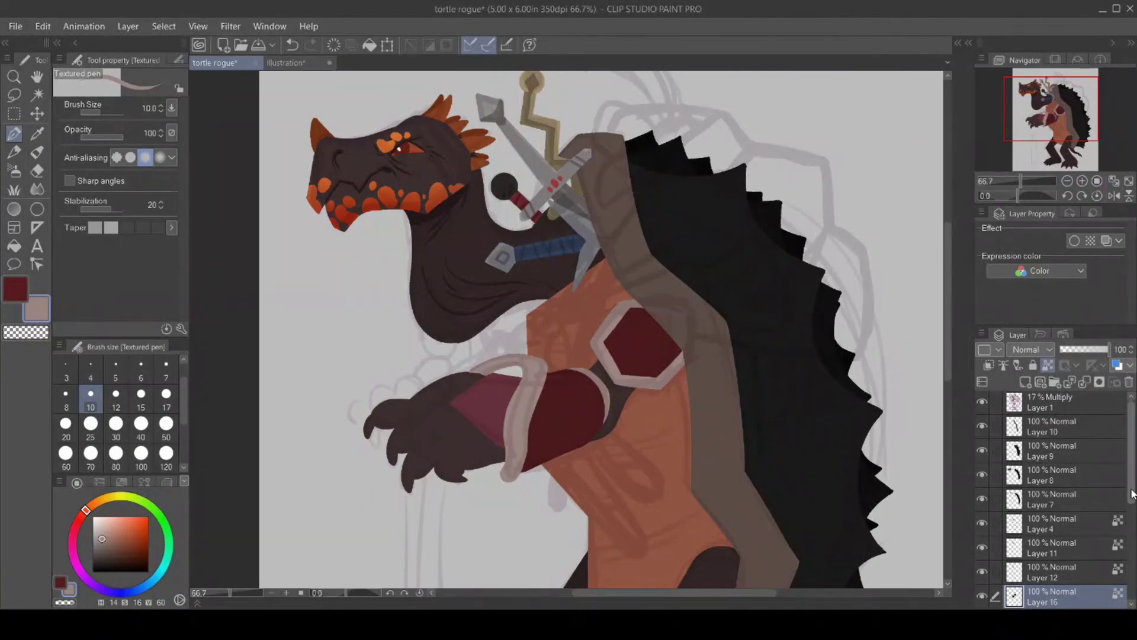
On Layer 13, paint the inside of the bracer's cuff opening with a darker red (H 355, S 69, V 21).
scroll(986, 506, down, 5)
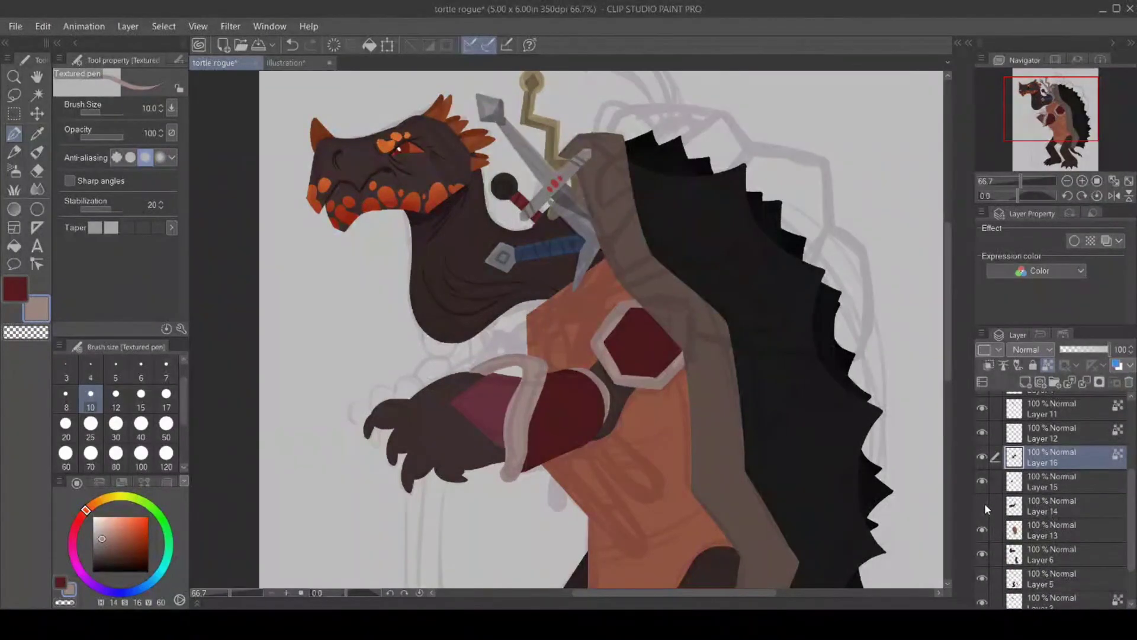
click(983, 503)
click(982, 503)
click(1056, 531)
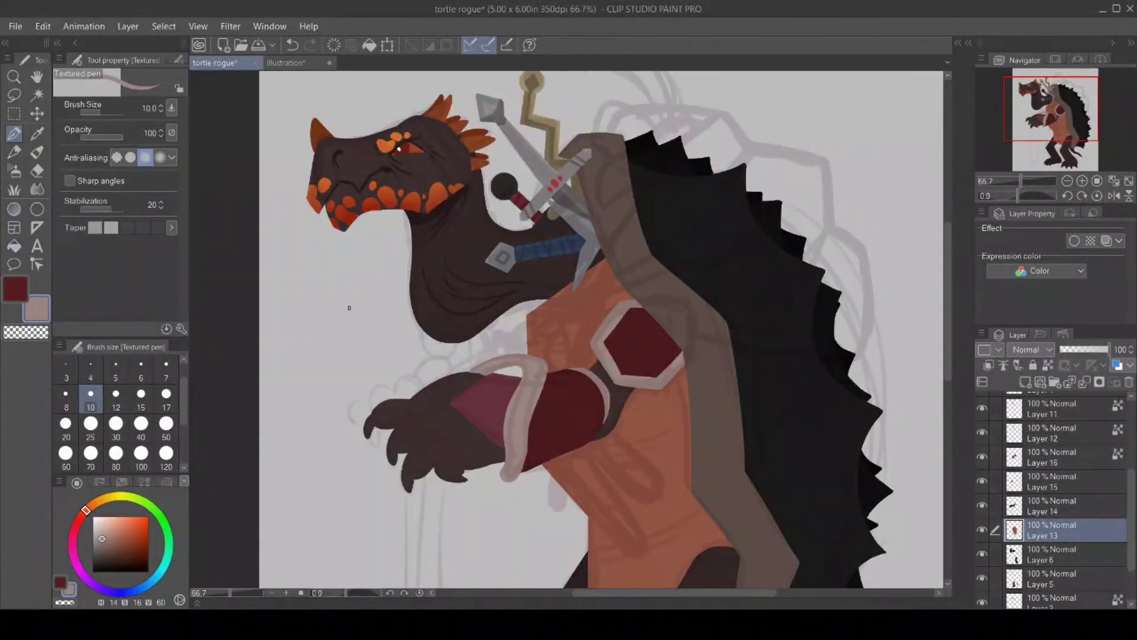
key(x)
click(37, 133)
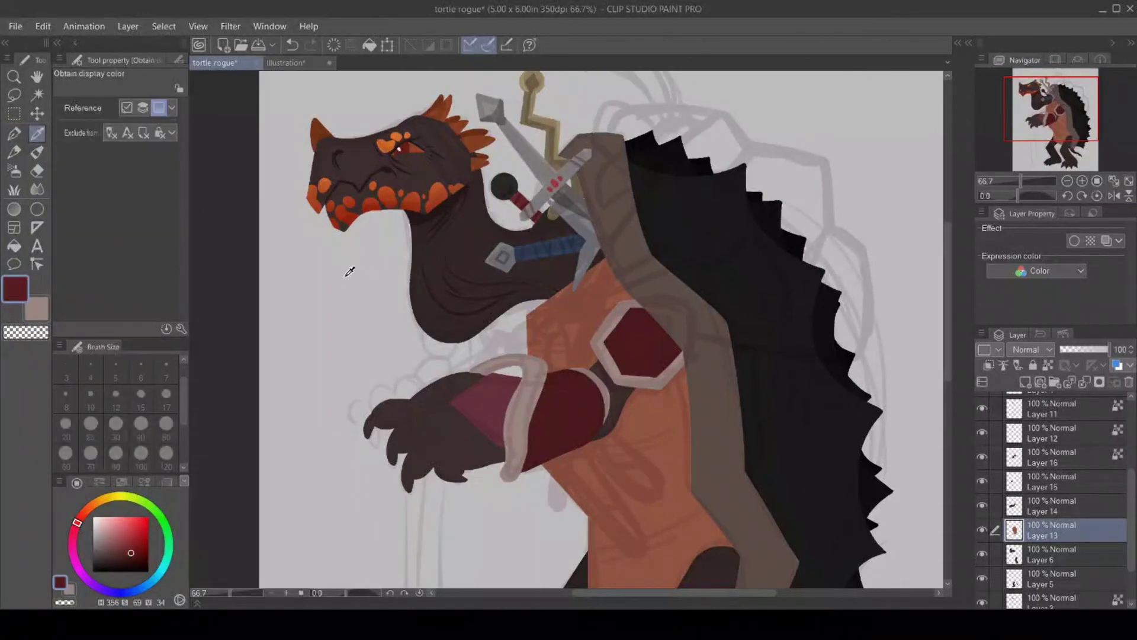
click(131, 560)
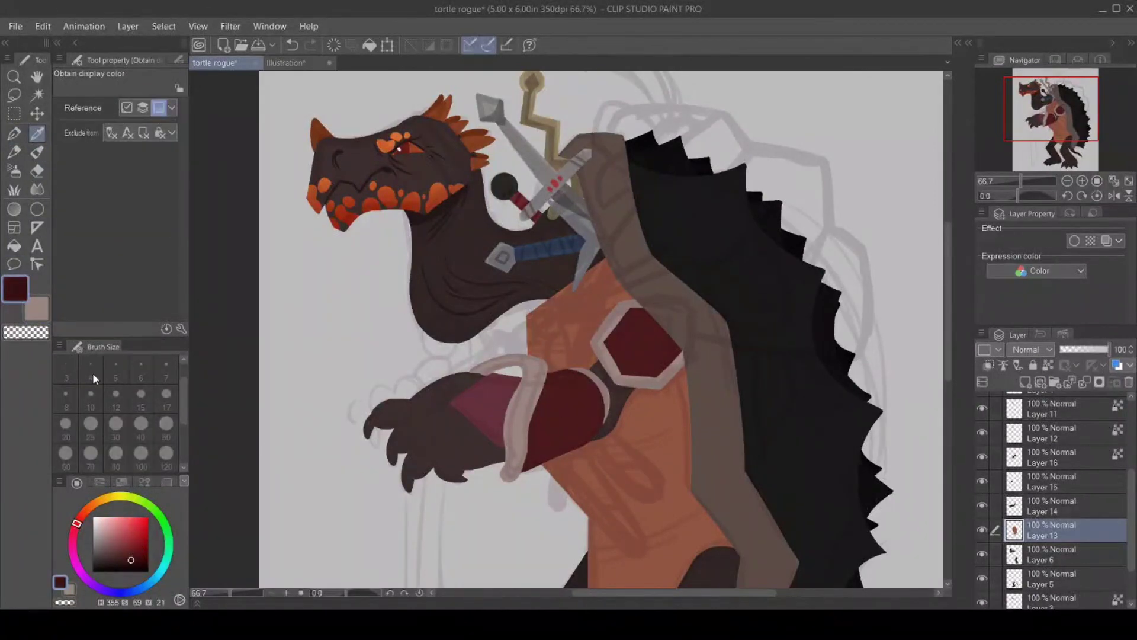
click(14, 133)
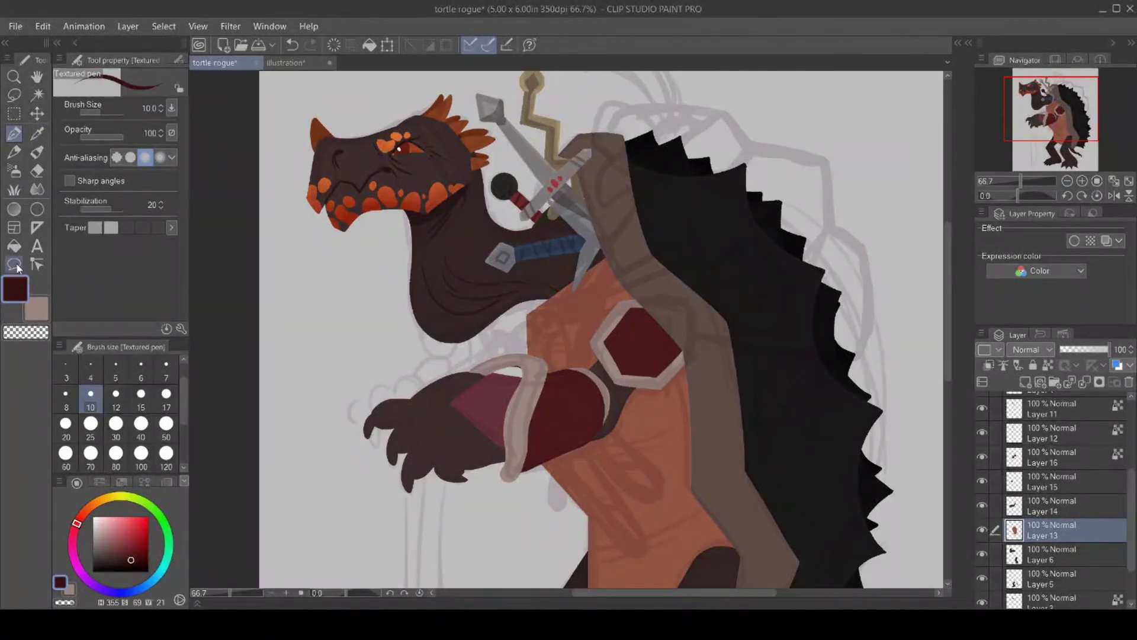
click(14, 246)
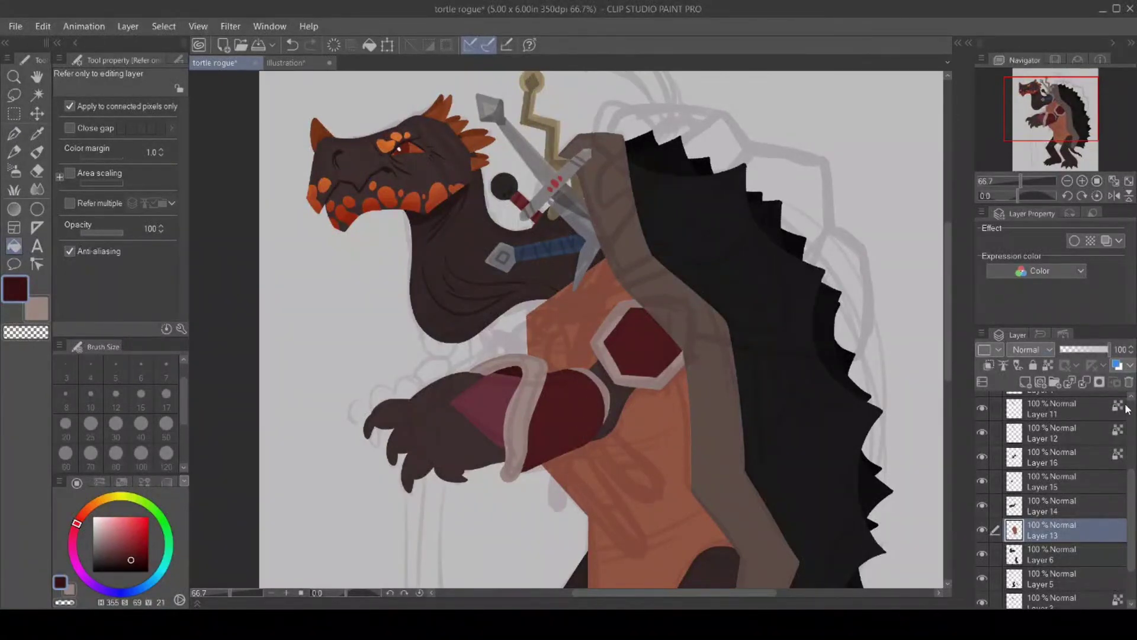
Hide the Layer 1 sketch to view the clean colours.
scroll(1128, 410, up, 3)
click(982, 404)
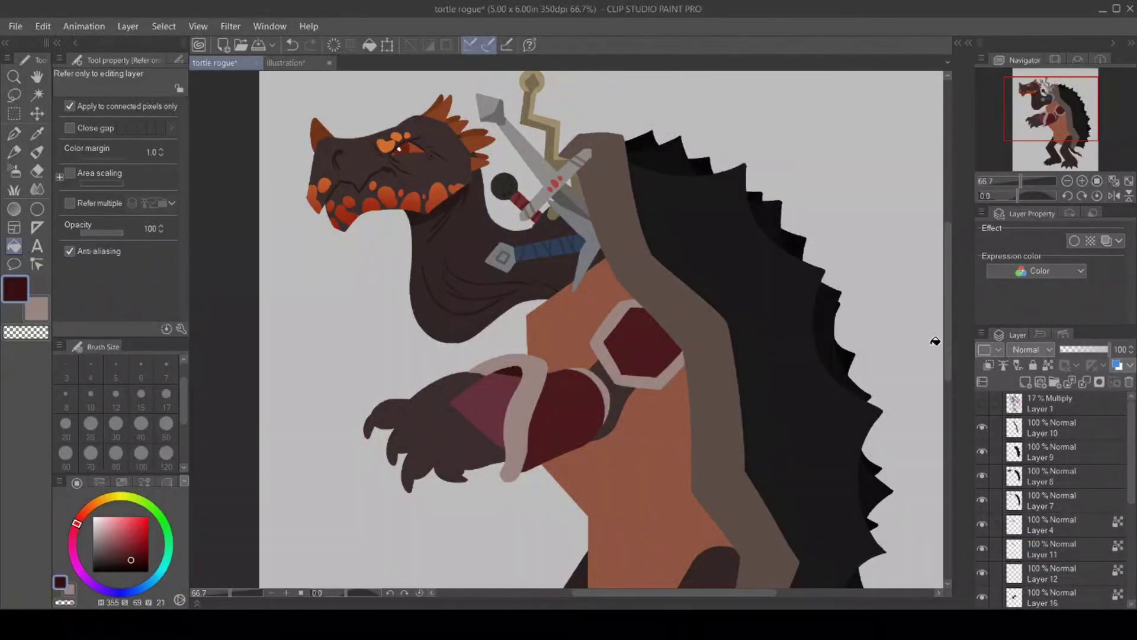
mouse_move(946, 344)
mouse_down()
mouse_move(943, 453)
mouse_move(937, 353)
mouse_up()
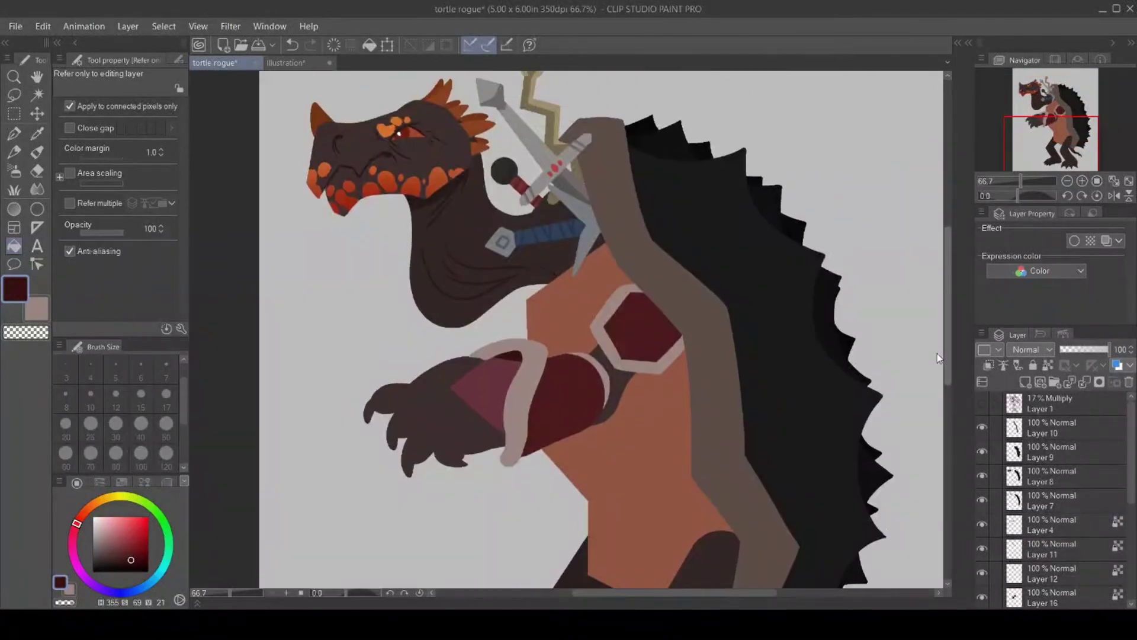
Select the red areas of the bracer and the shoulder guard on Layer 16 with the Auto select tool.
scroll(1082, 469, down, 4)
click(1060, 547)
scroll(1025, 476, down, 1)
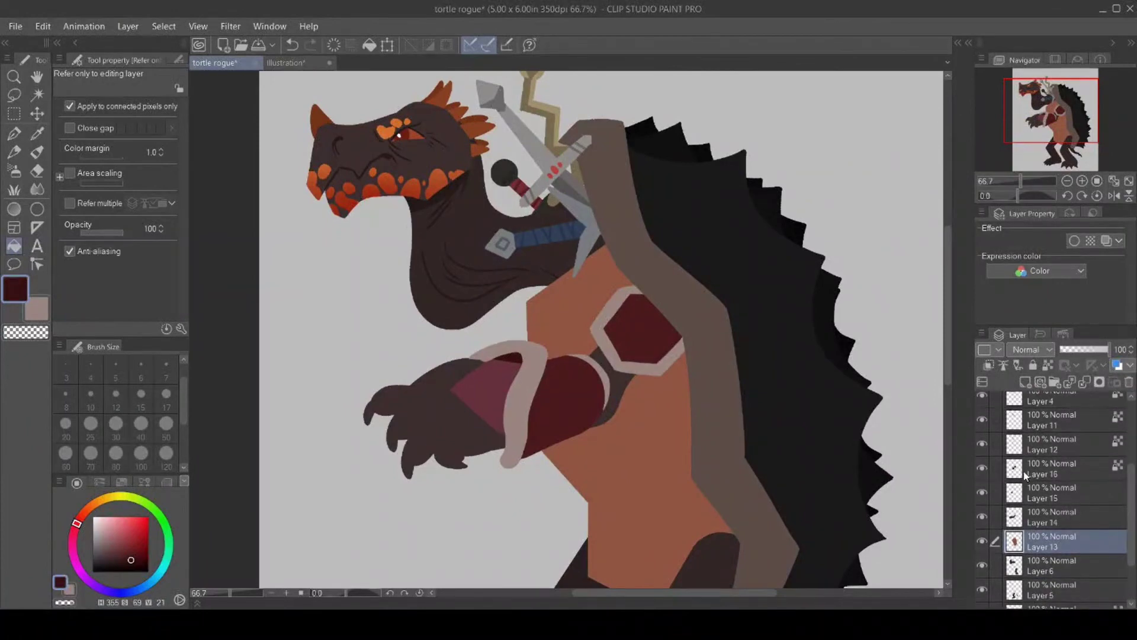
click(1034, 468)
click(37, 94)
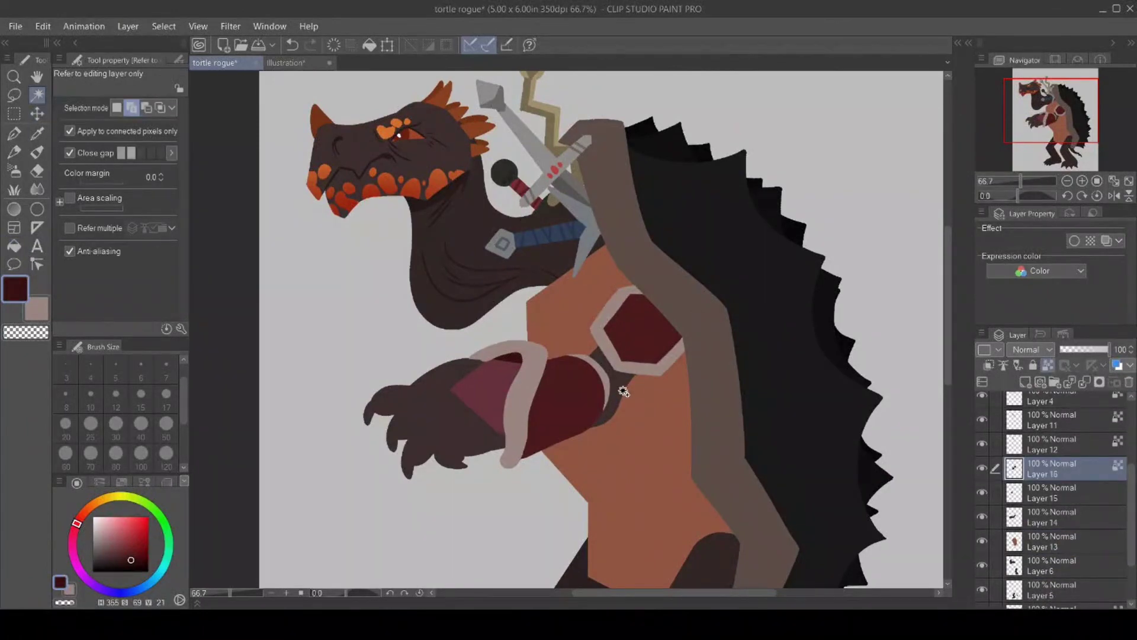
click(587, 393)
click(644, 336)
Draw dark red curved plate lines and small rivet dots on the bracer and shoulder guard, and clear the selection.
click(14, 133)
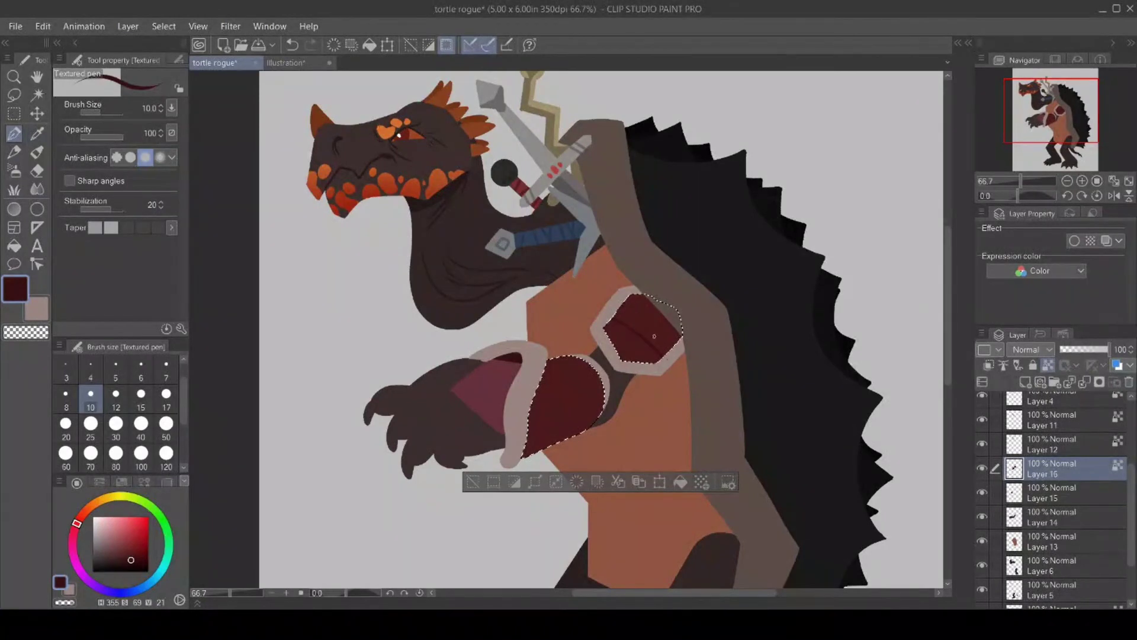
mouse_move(625, 298)
mouse_down()
mouse_move(660, 319)
mouse_move(675, 349)
mouse_up()
drag(557, 385, 599, 375)
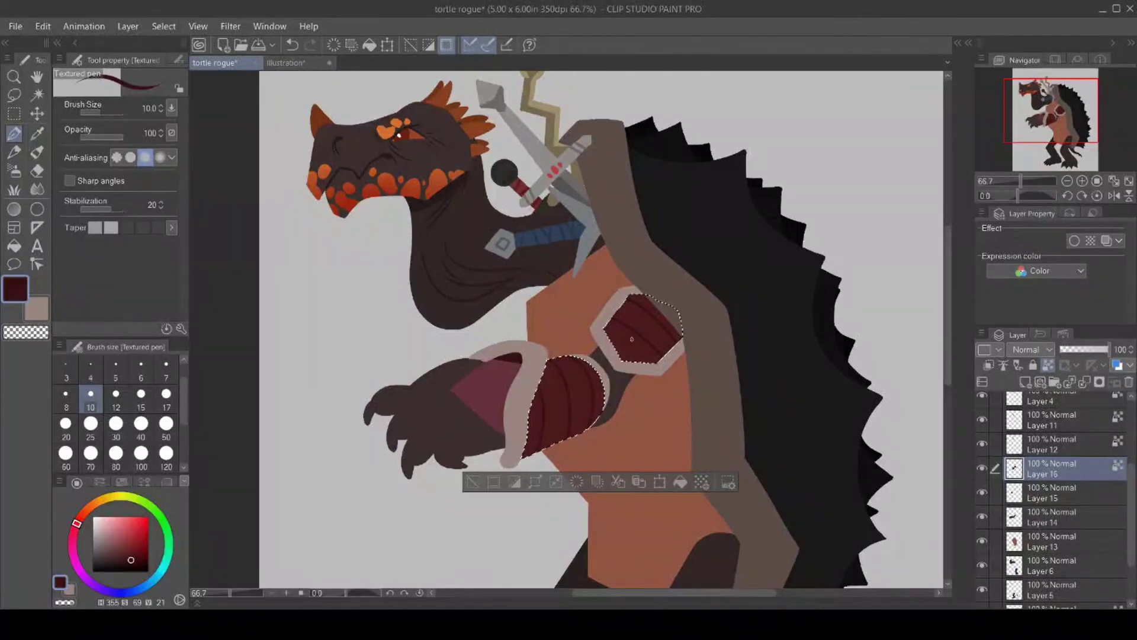
drag(658, 343, 676, 361)
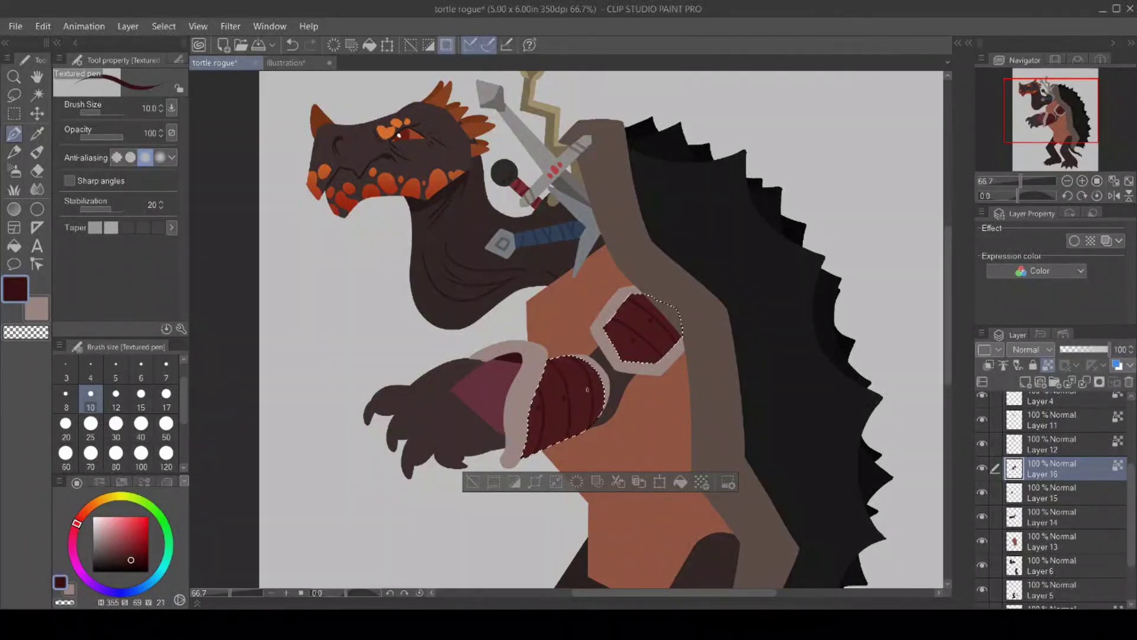
click(473, 482)
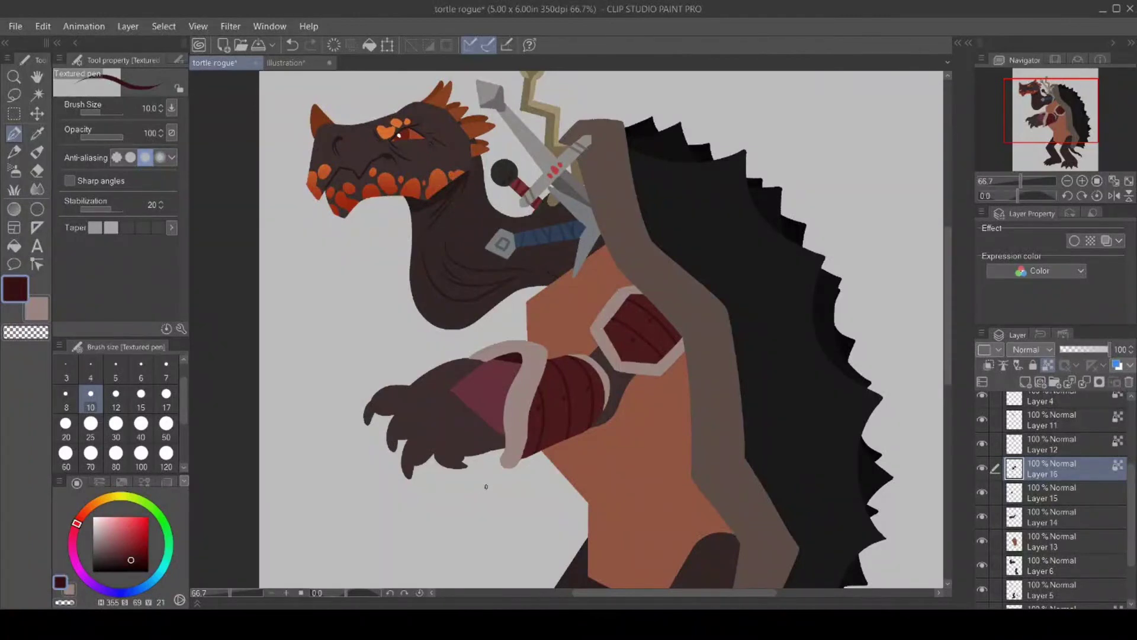
Show the Layer 1 sketch again and add a new raster layer directly above Layer 10.
scroll(1040, 403, up, 3)
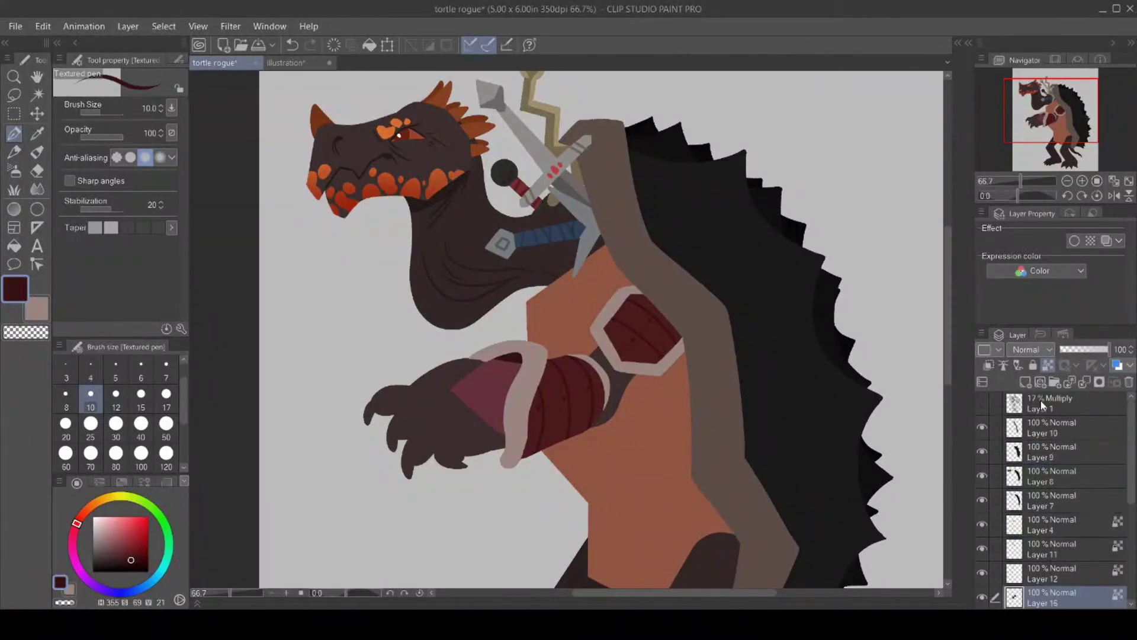
click(982, 406)
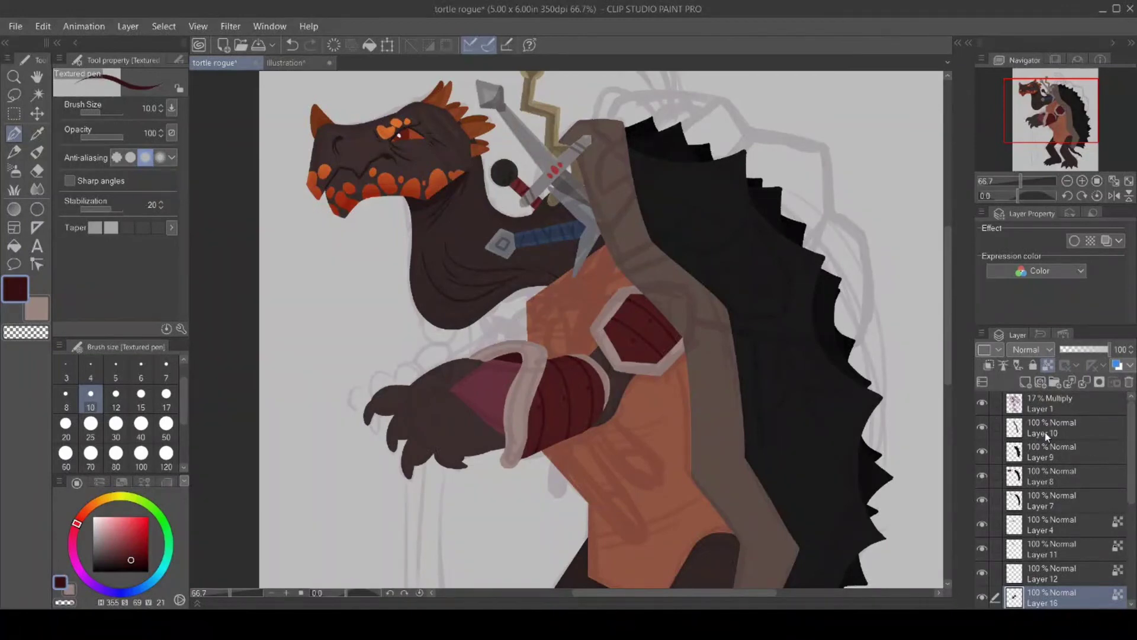
click(1023, 427)
click(1024, 383)
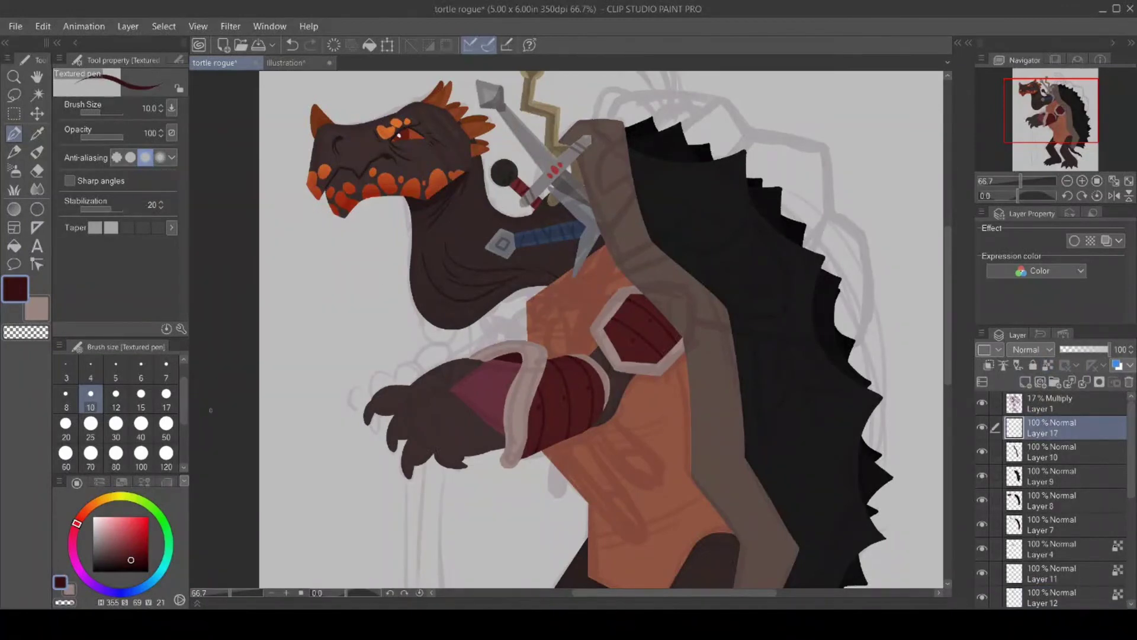
Outline the large sack over the shell on the new layer, fill it with warm grey, and hide the sketch.
click(99, 541)
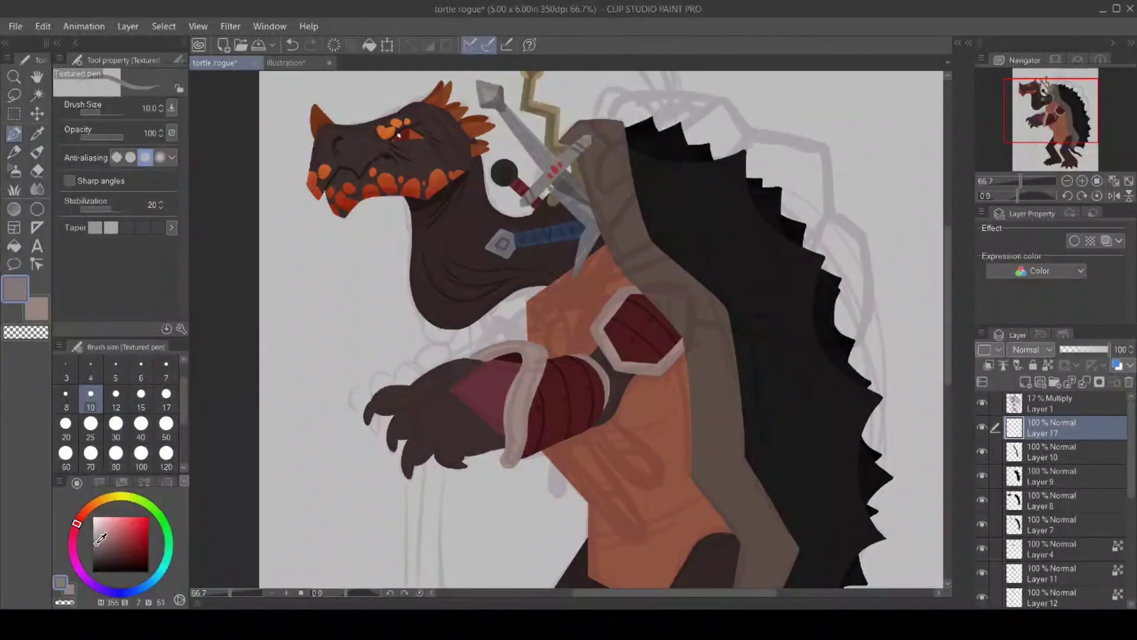
click(95, 544)
mouse_move(542, 295)
mouse_down()
mouse_move(627, 202)
mouse_move(671, 120)
mouse_move(729, 98)
mouse_move(709, 96)
mouse_move(747, 123)
mouse_move(823, 142)
mouse_move(853, 217)
mouse_move(847, 230)
mouse_move(867, 241)
mouse_move(868, 346)
mouse_move(842, 370)
mouse_move(793, 363)
mouse_move(595, 287)
mouse_up()
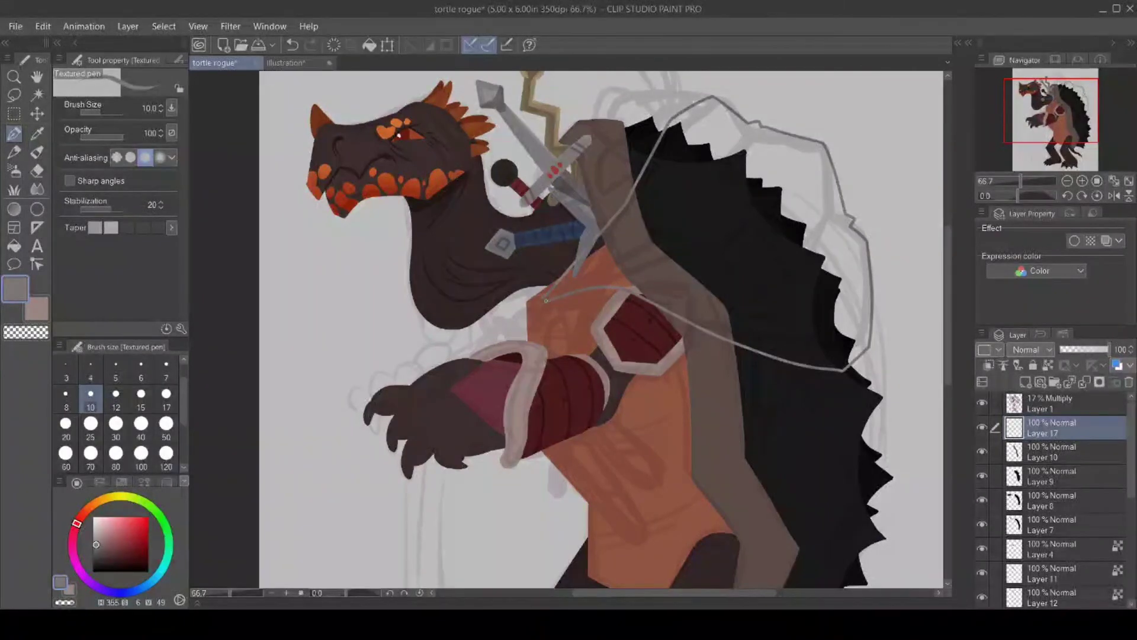
click(13, 246)
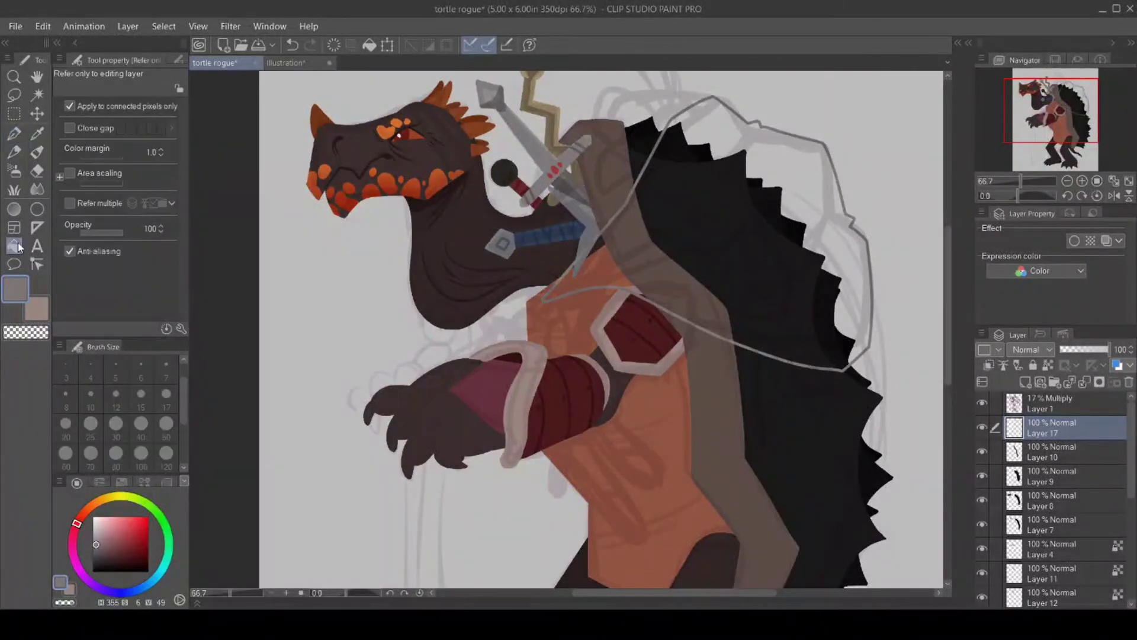
click(715, 253)
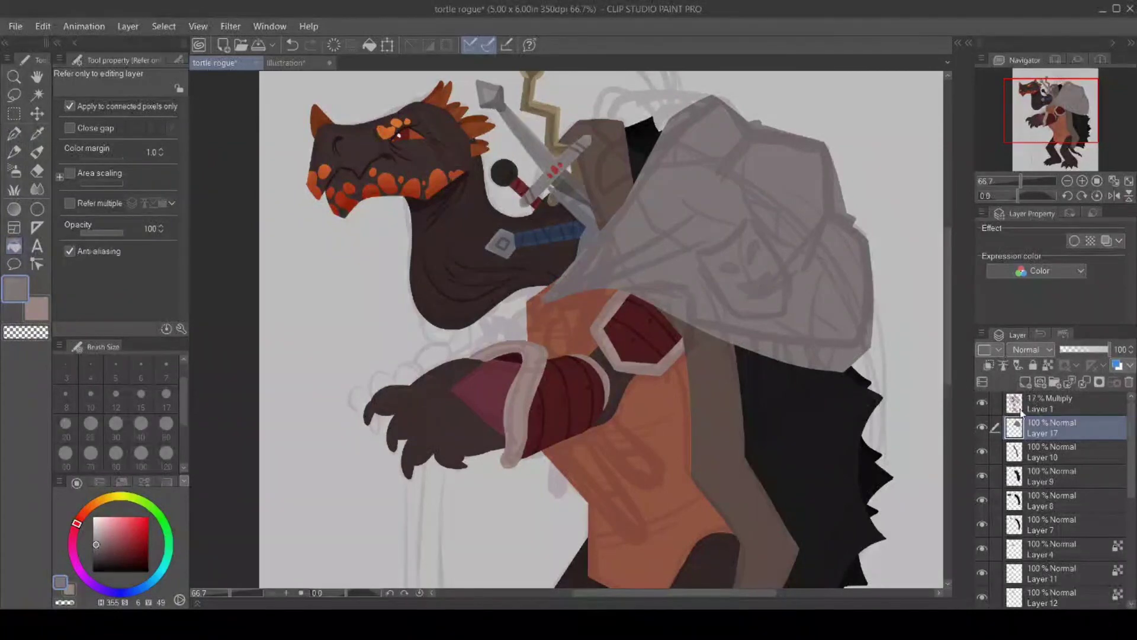
click(982, 403)
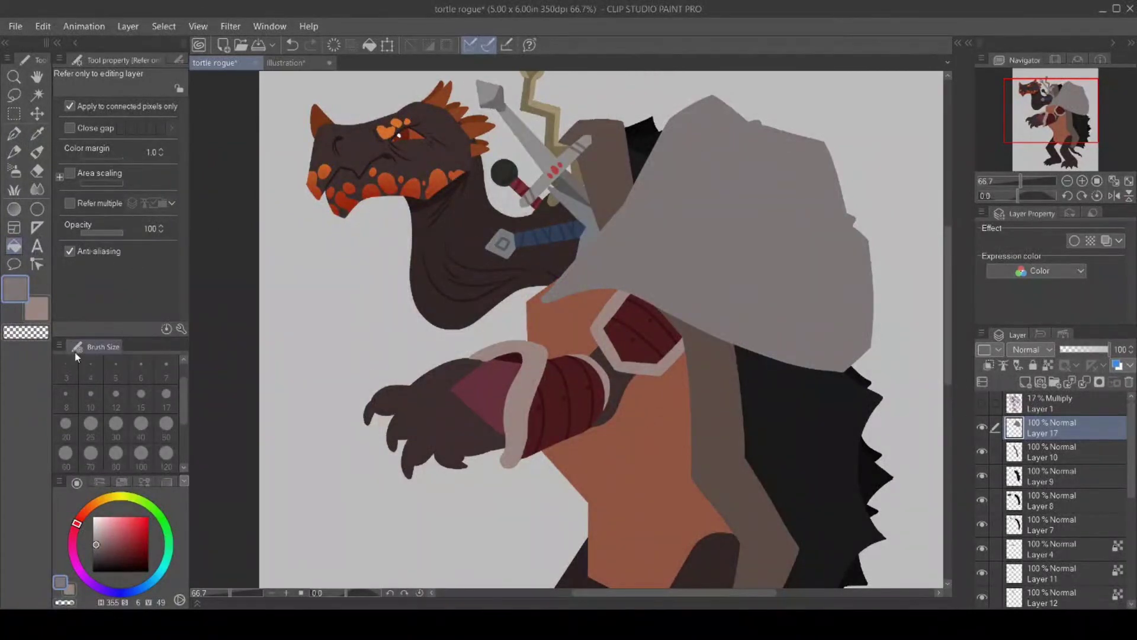
Refill the sack with a darker grey, and paint a small pointed tie end in dark grey just below its front tip.
click(96, 555)
click(645, 267)
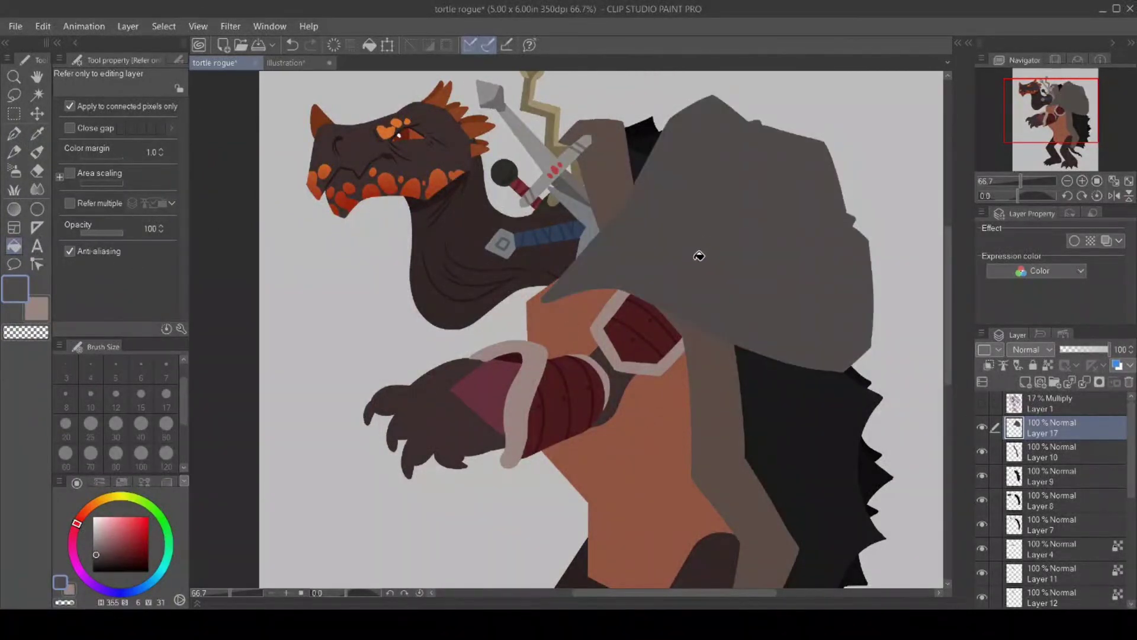
click(14, 133)
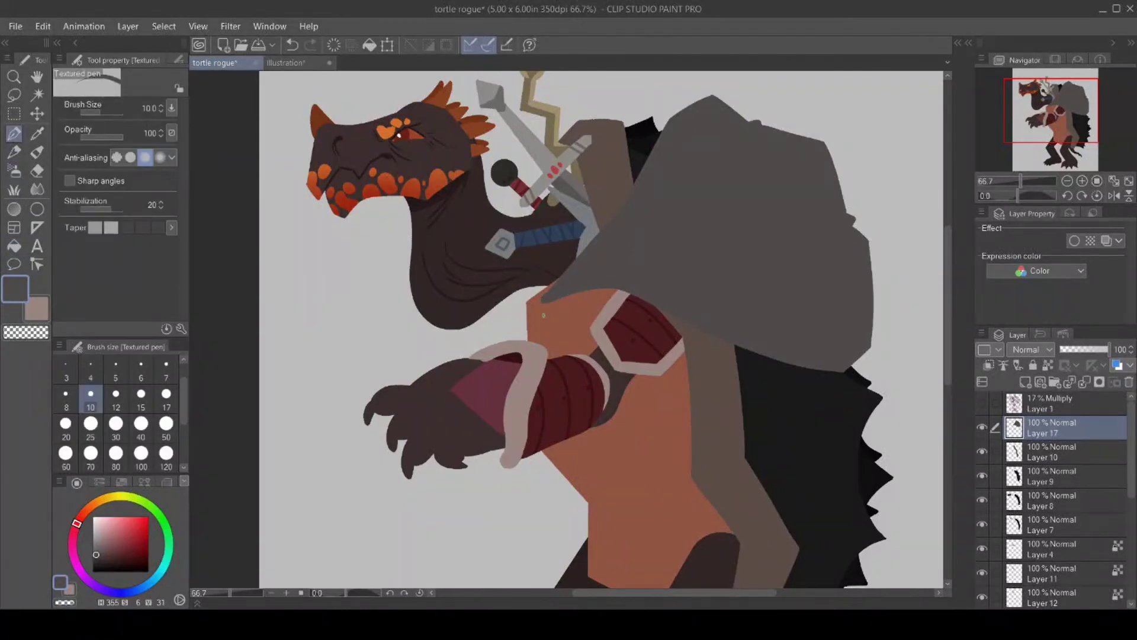
drag(541, 308, 559, 336)
click(14, 245)
click(551, 320)
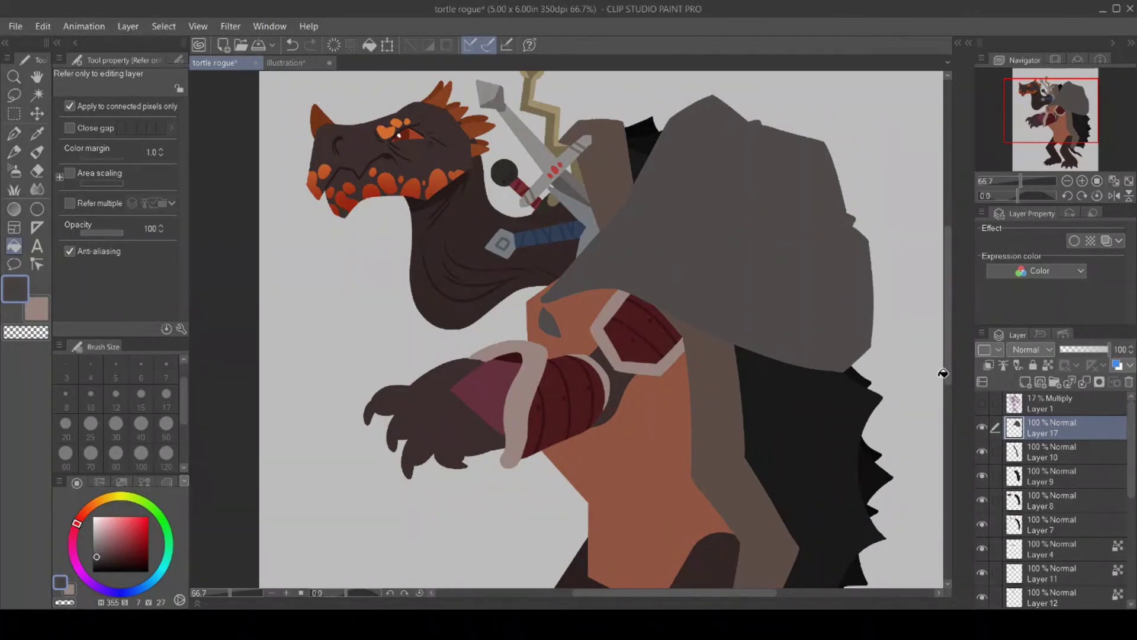
Add a raster layer directly above Layer 10 and paint the sack's dark grey knot and a second lower tie end on it.
click(1063, 453)
click(1026, 382)
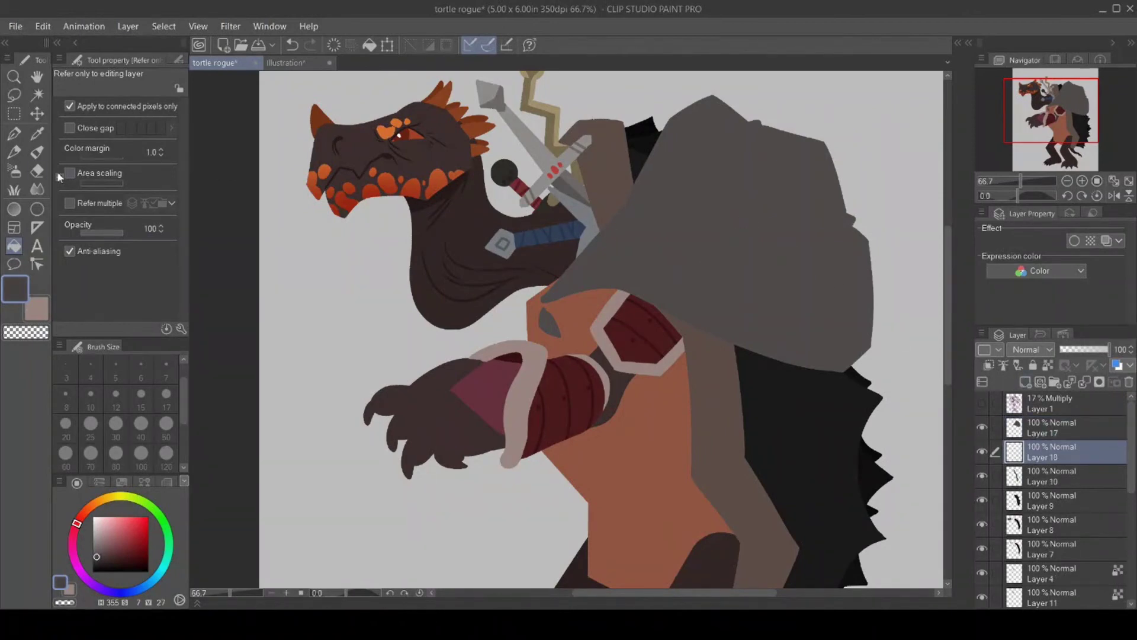
click(14, 133)
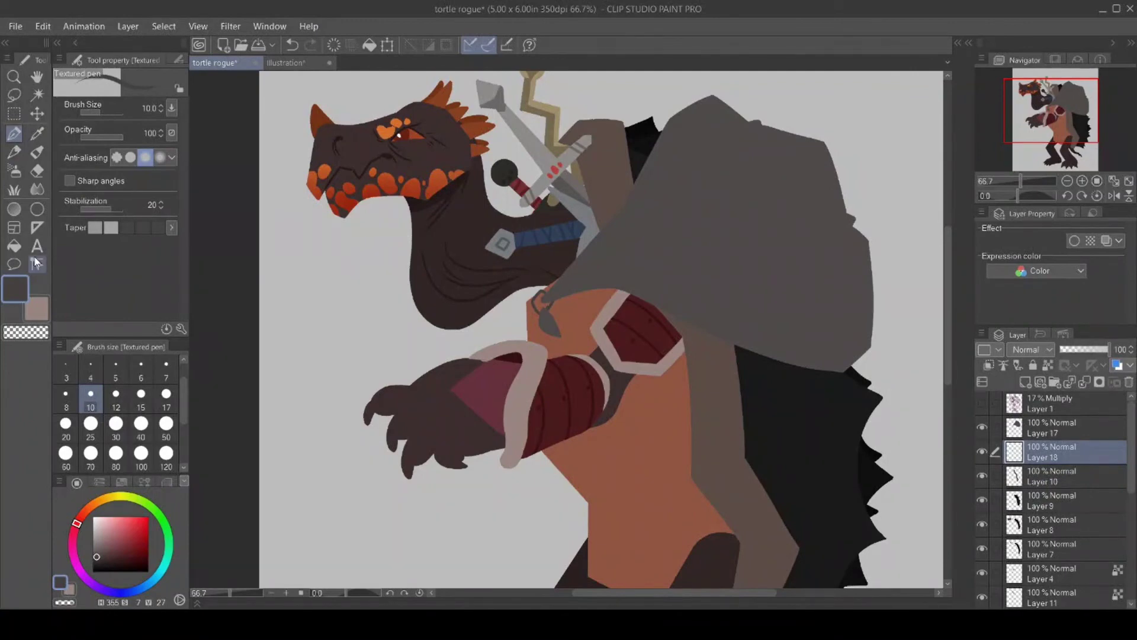
click(13, 245)
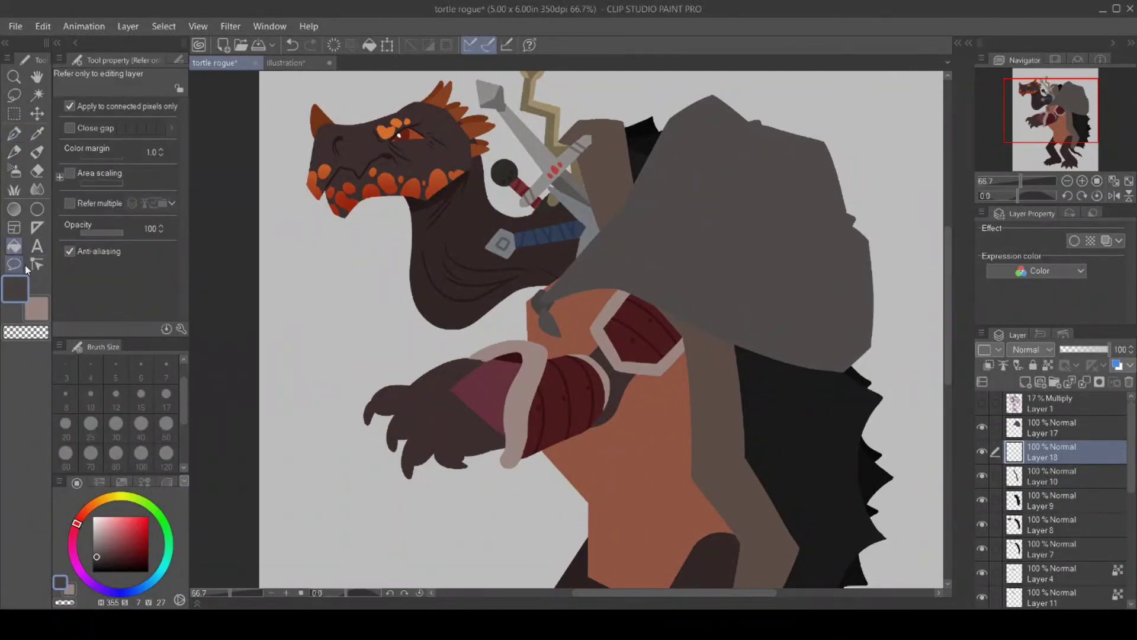
key(p)
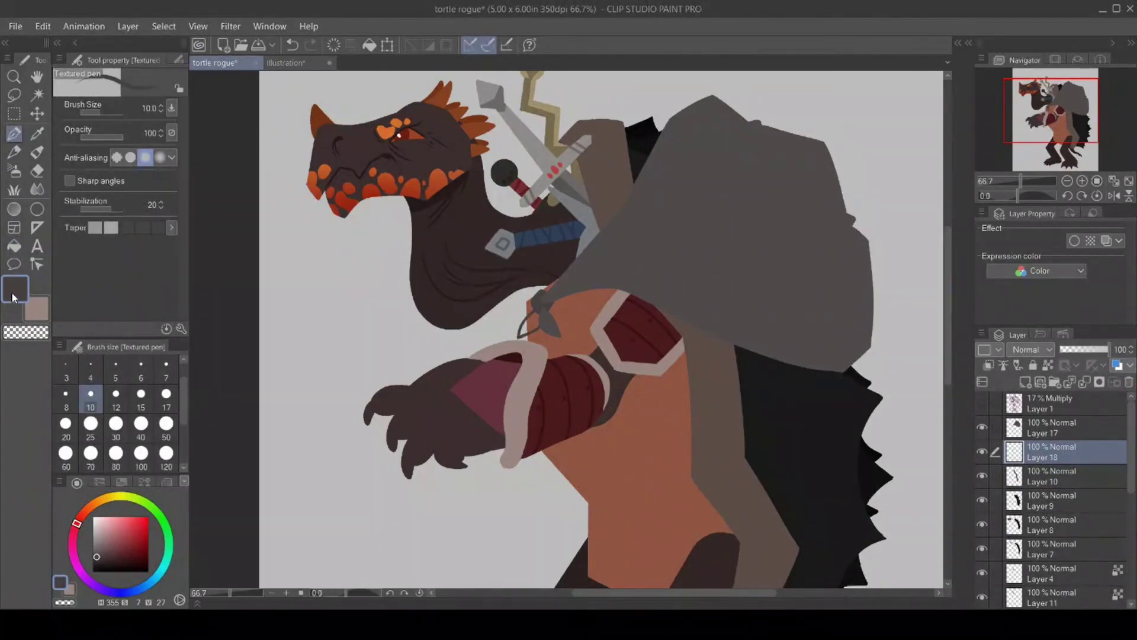
click(13, 245)
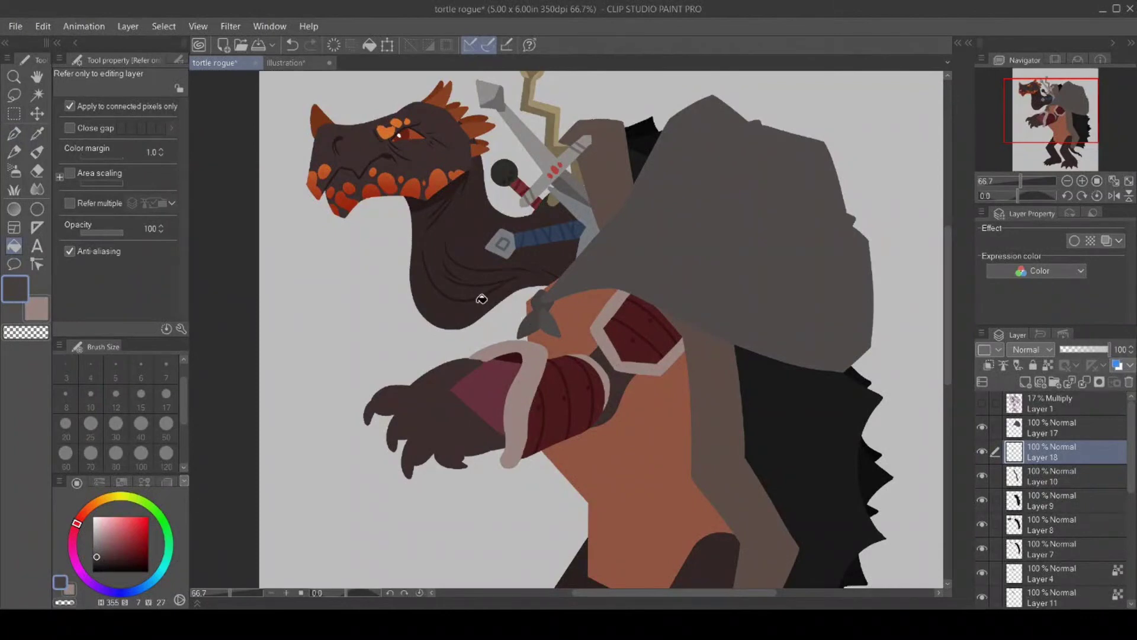
Add a raster layer directly above Layer 13 and paint a darker grey tie end rising from the knot over the neck.
key(p)
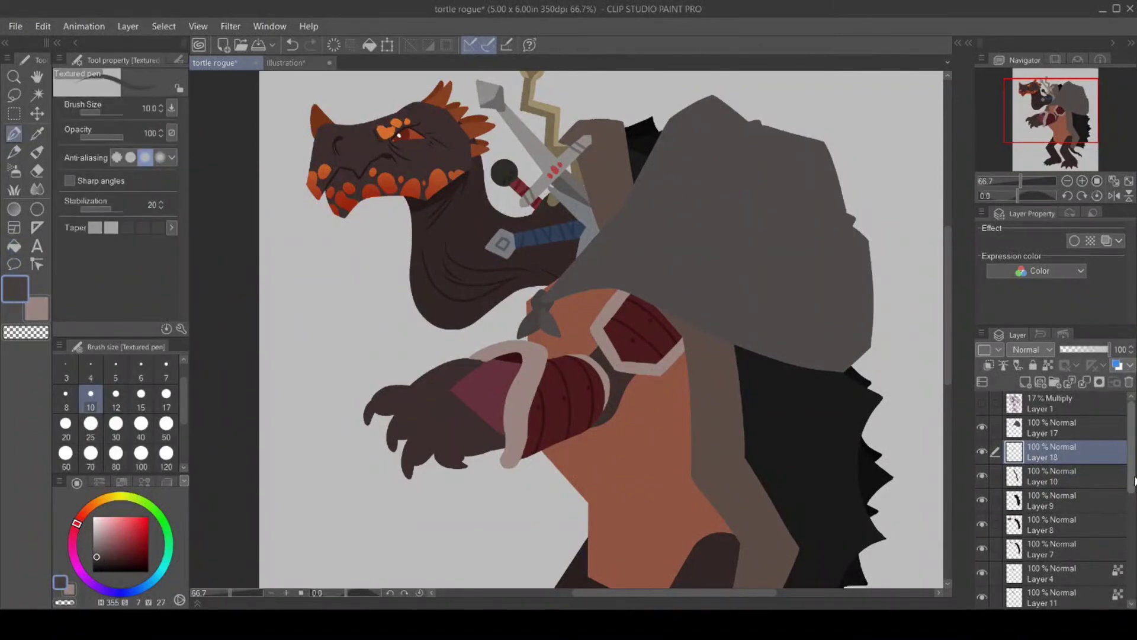
drag(1133, 480, 1135, 559)
click(1064, 544)
click(1024, 382)
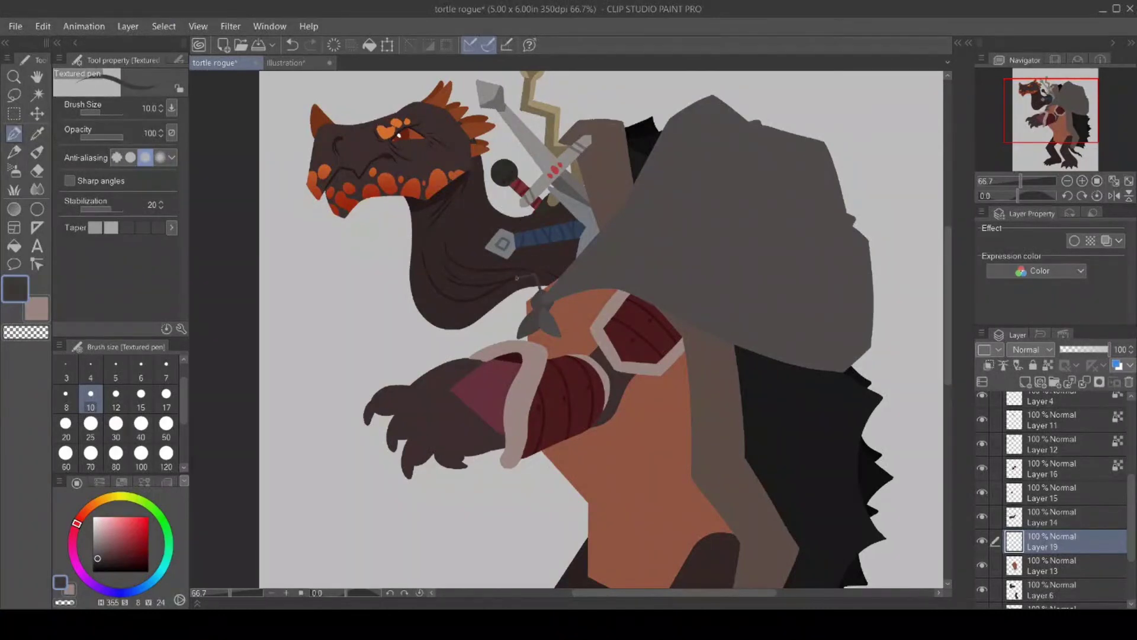
click(13, 245)
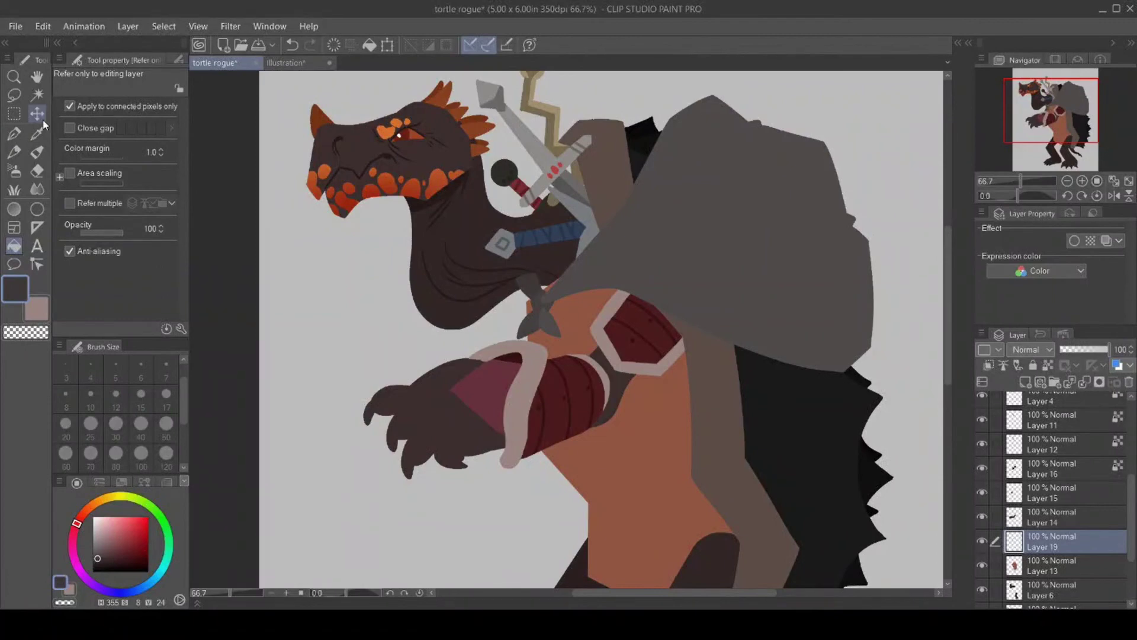
Select the neck area from Layer 6, erase the part of Layer 19's tie end that overlaps it, and clear the selection.
click(36, 95)
click(1057, 592)
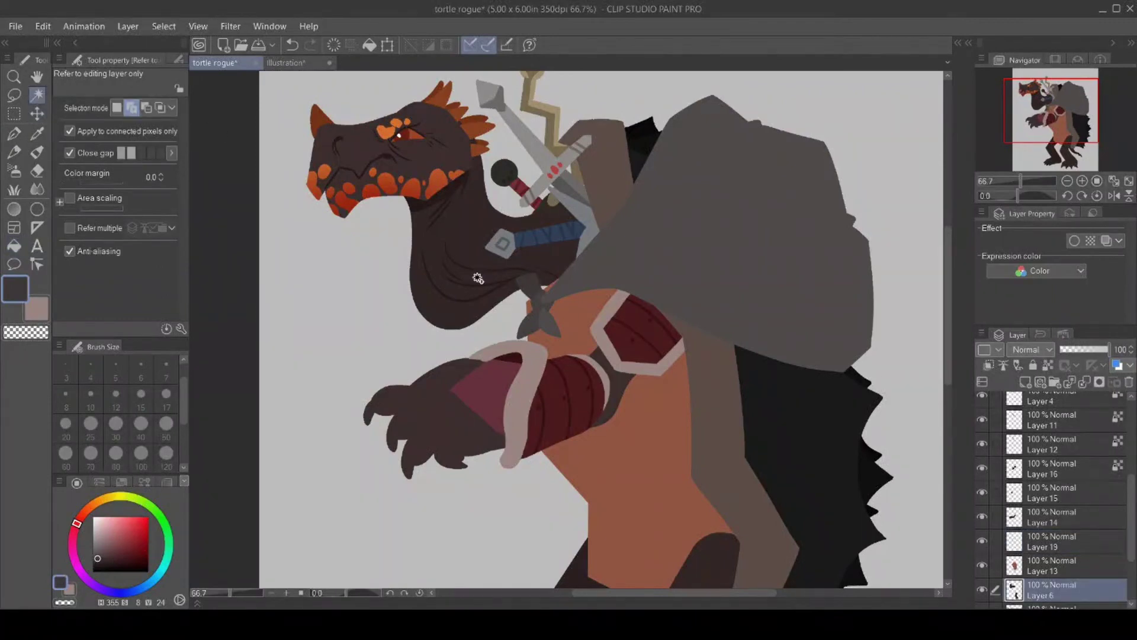
click(483, 284)
click(13, 95)
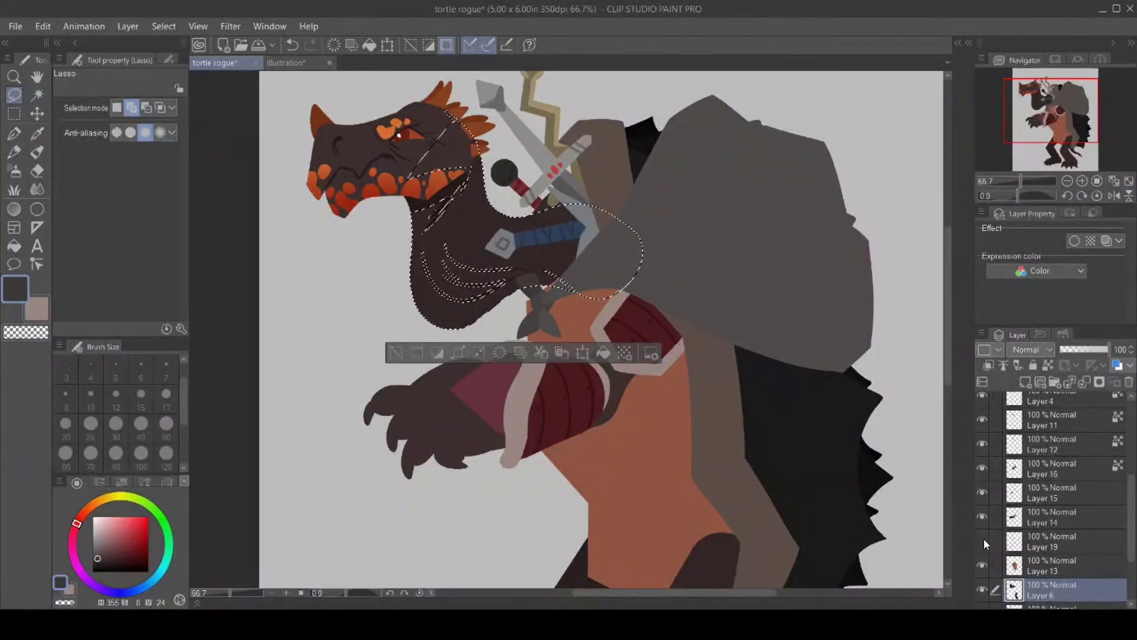
click(1030, 550)
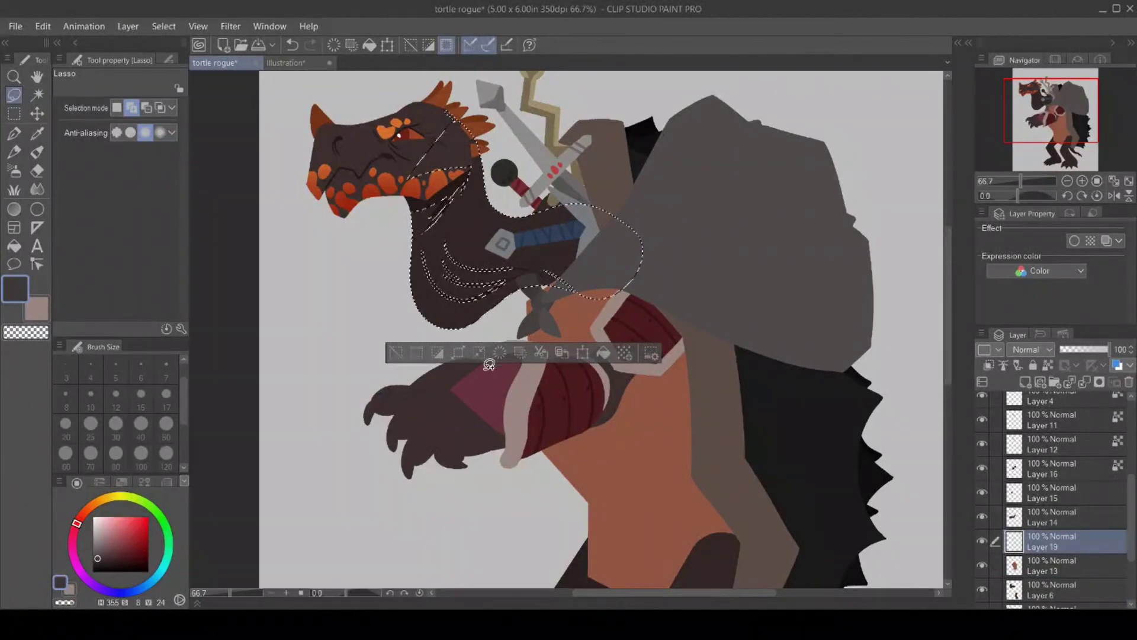
click(396, 353)
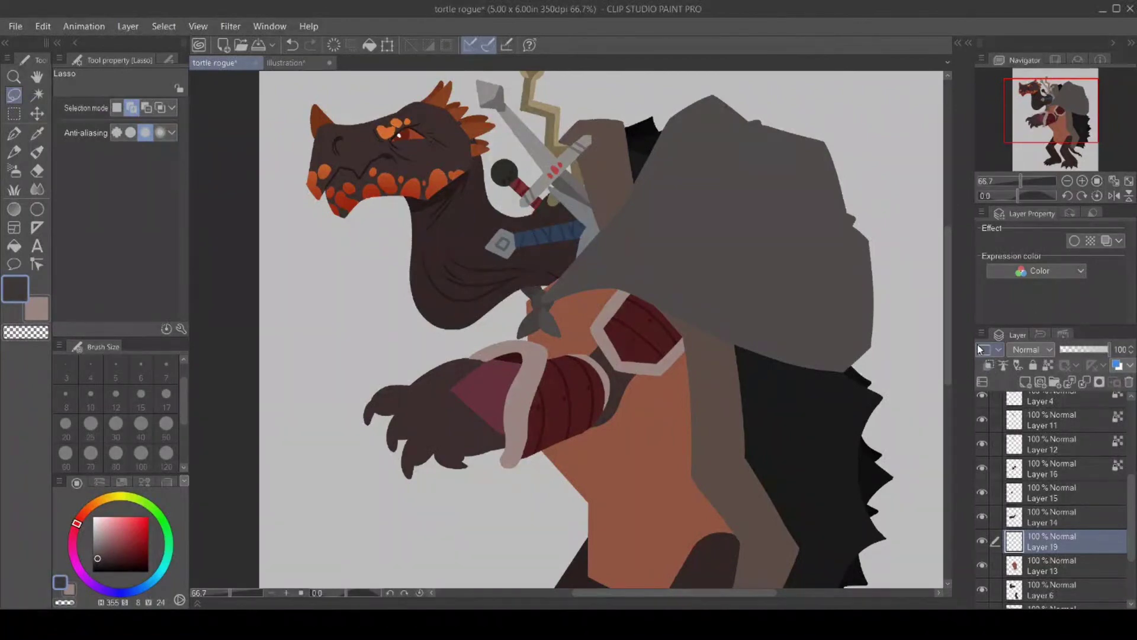
On Layer 2, outline the far side of the sack behind its peak and fill it with the dark grey sampled from the knot.
scroll(1132, 500, up, 2)
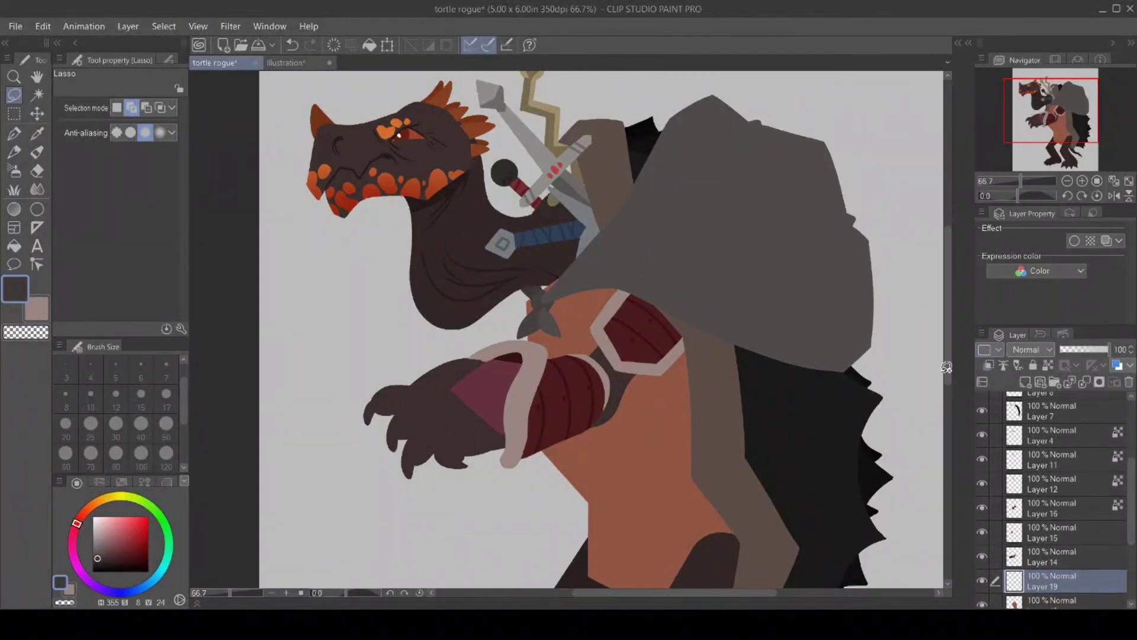
scroll(943, 361, up, 2)
scroll(943, 343, down, 1)
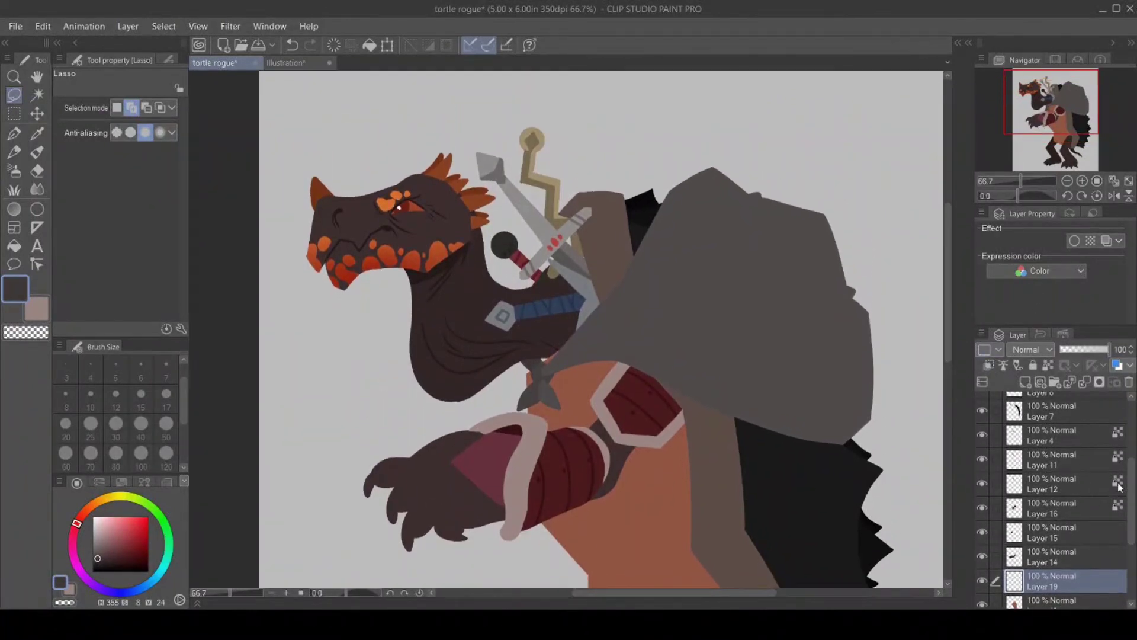
scroll(1130, 500, down, 5)
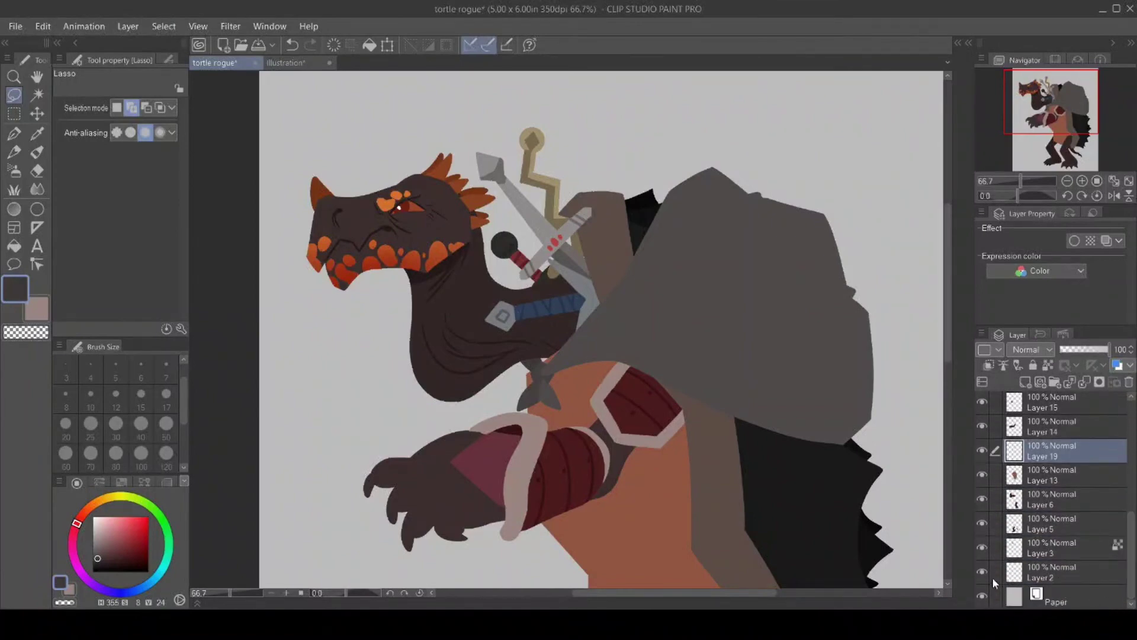
click(1051, 579)
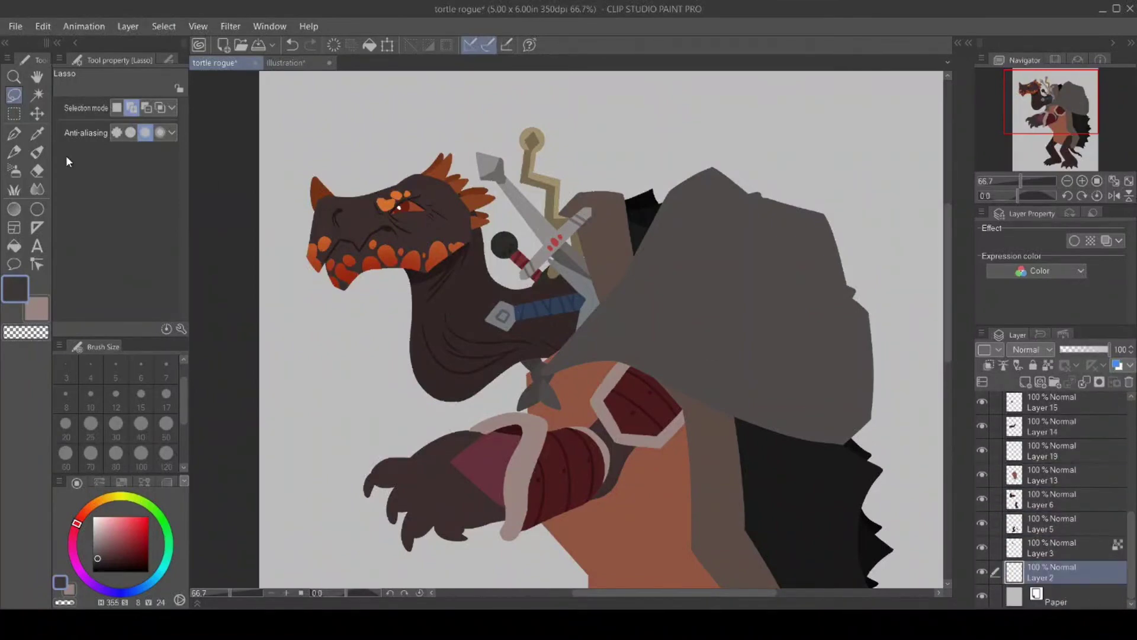
click(37, 133)
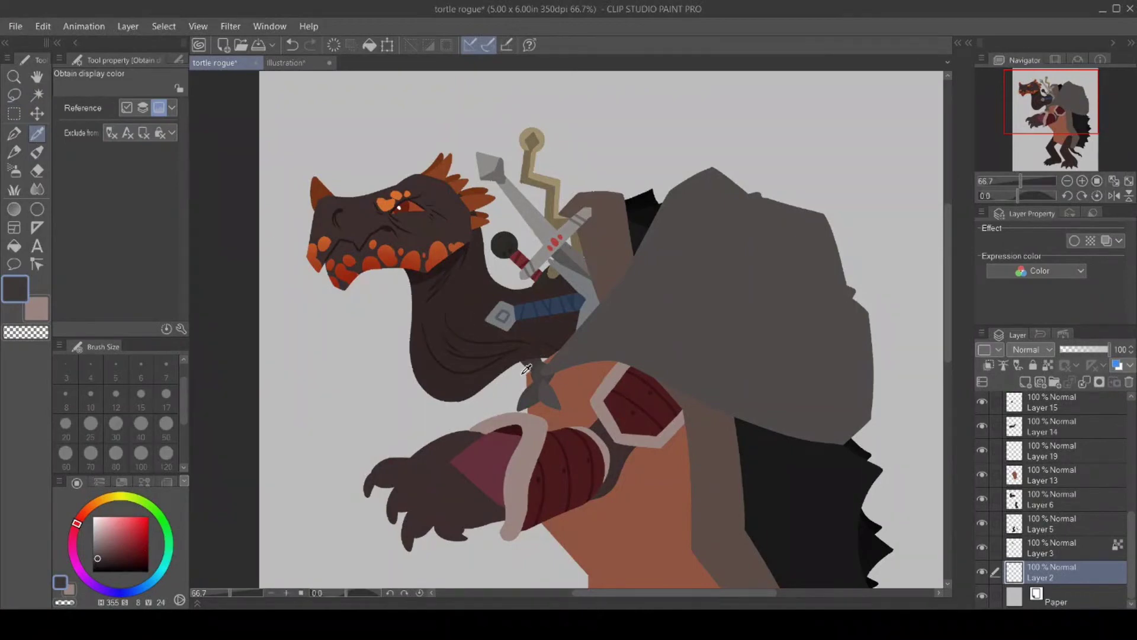
click(527, 389)
click(14, 133)
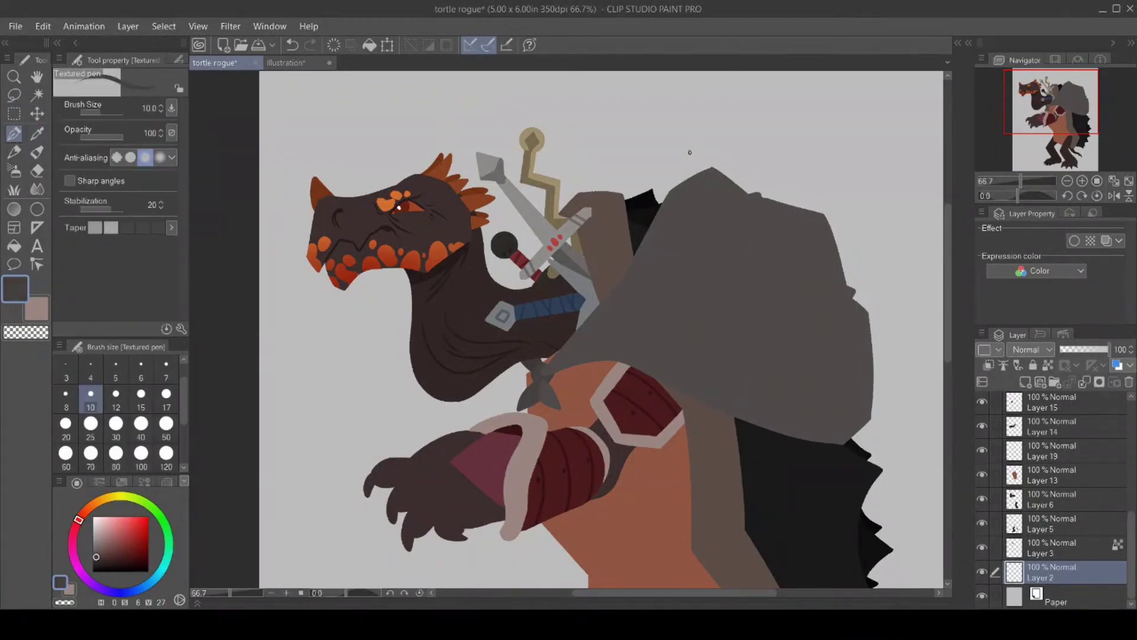
mouse_move(711, 168)
mouse_down()
mouse_move(659, 159)
mouse_move(624, 194)
mouse_up()
click(10, 251)
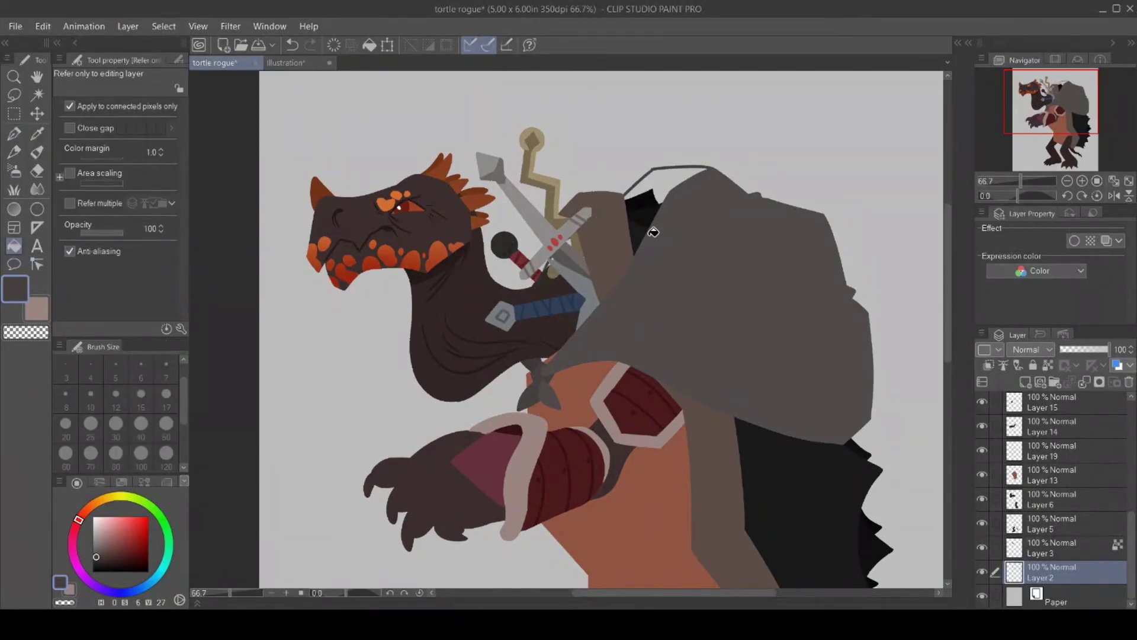
click(669, 176)
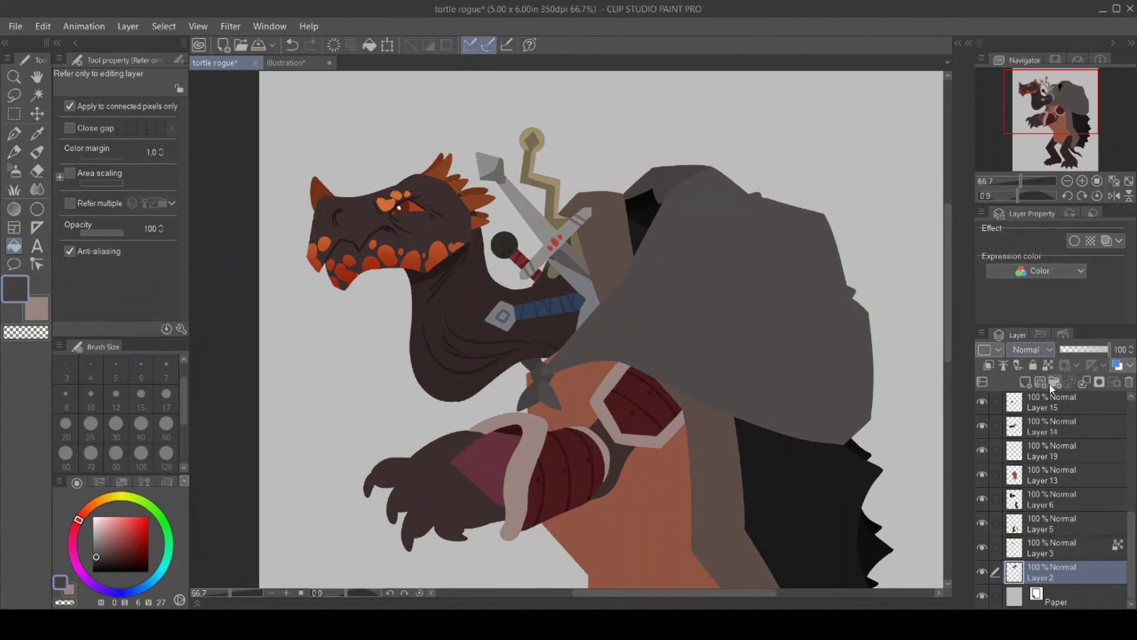
Make Layer 18 the active layer and show the Layer 1 sketch again.
mouse_move(947, 343)
mouse_down()
mouse_move(958, 449)
mouse_move(949, 349)
mouse_up()
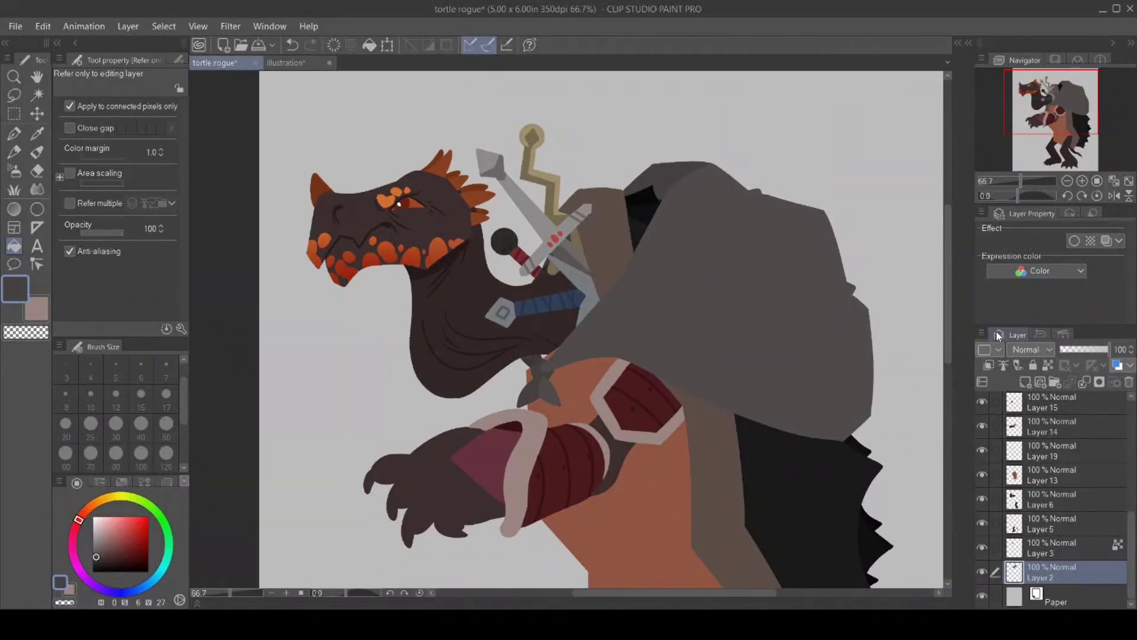
drag(1131, 533, 1133, 418)
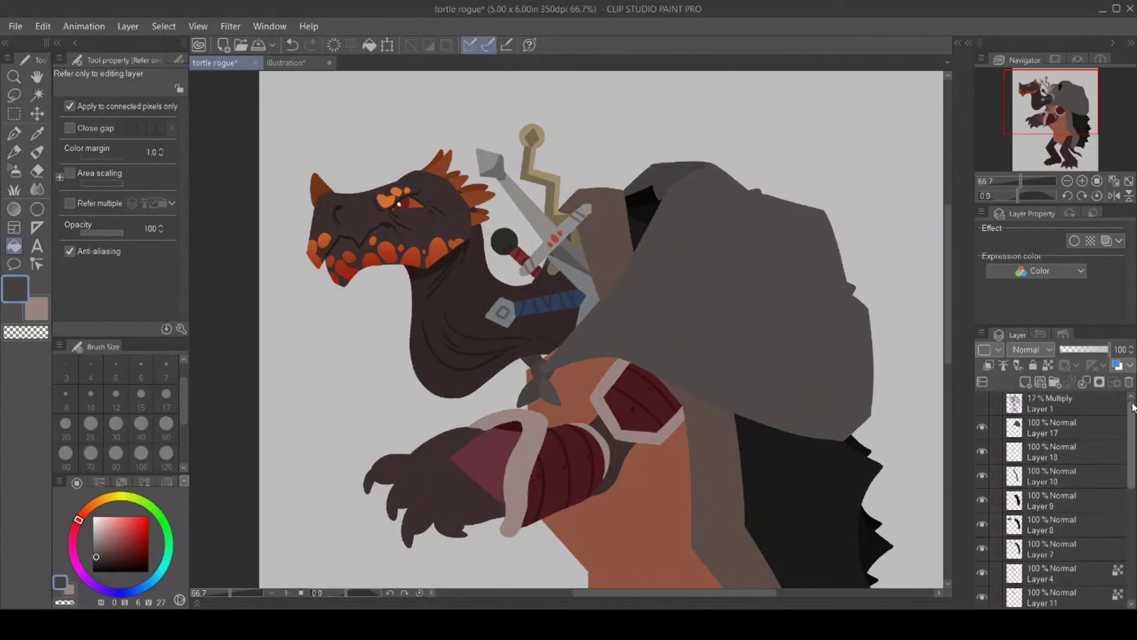
click(982, 454)
click(982, 453)
click(1048, 456)
click(983, 403)
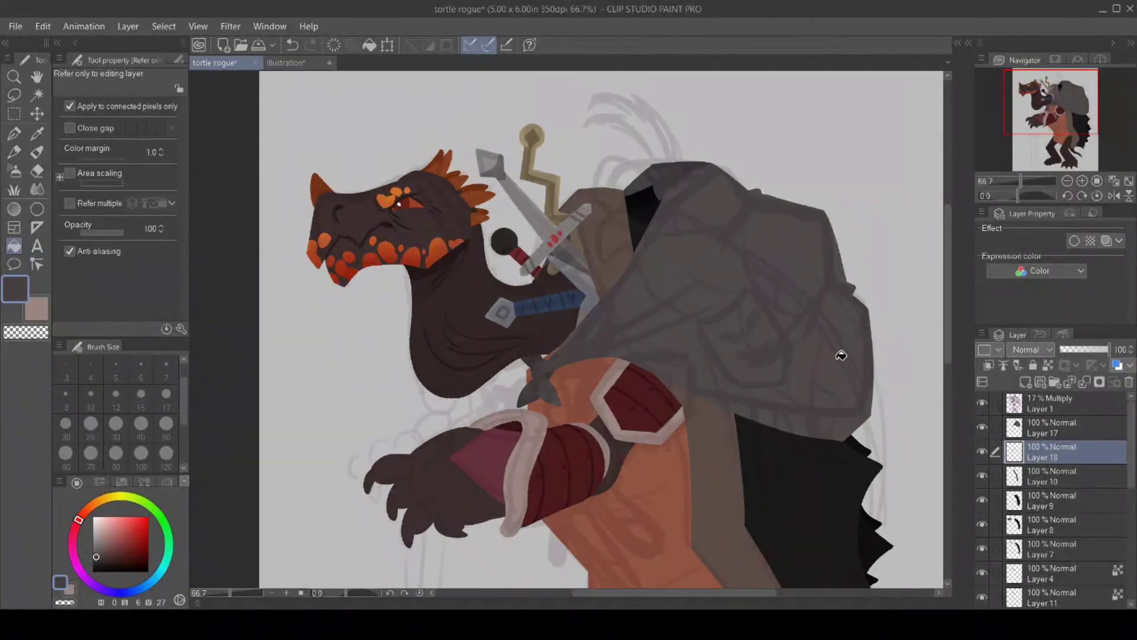
Outline the curved feather sticking out of the top of the sack on Layer 18 and fill it with pink.
click(72, 539)
click(121, 526)
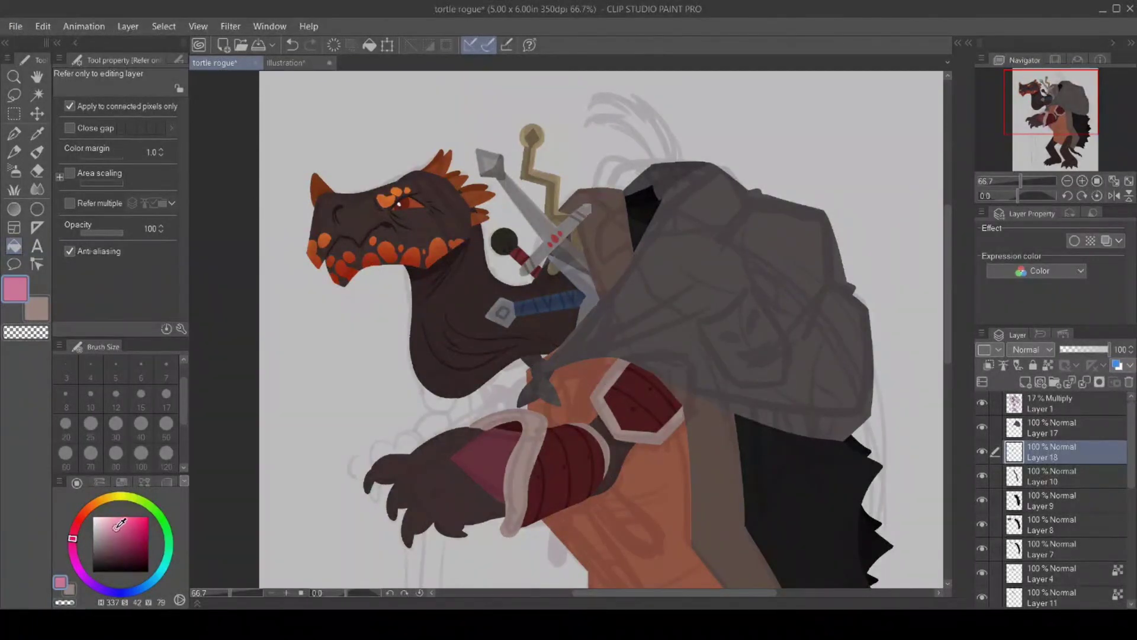
click(14, 132)
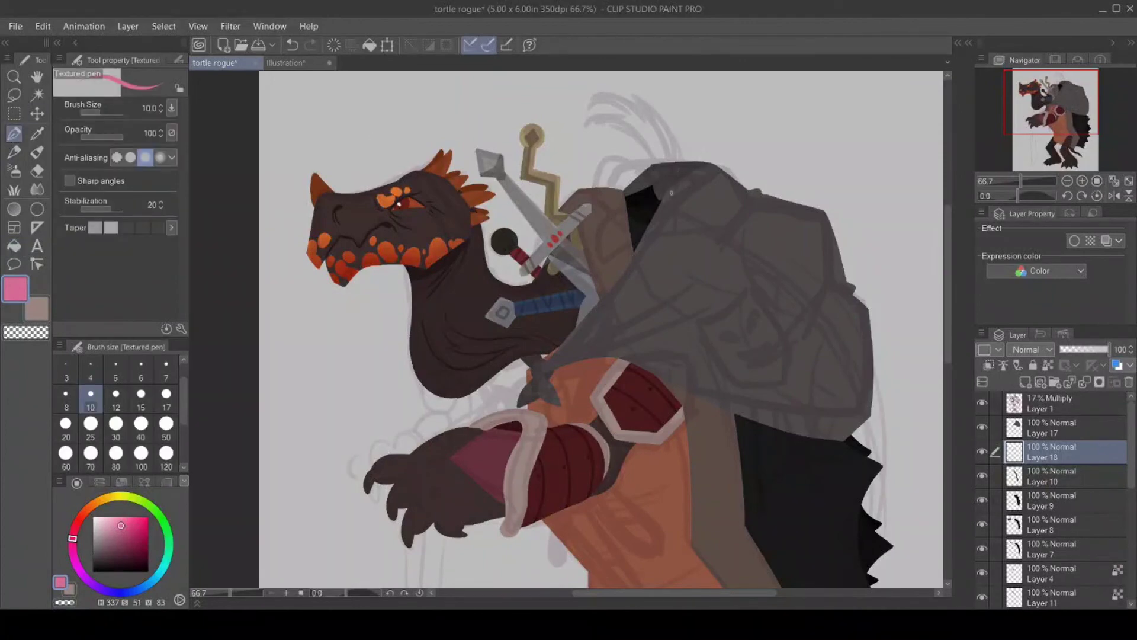
mouse_move(683, 176)
mouse_down()
mouse_move(670, 123)
mouse_move(671, 137)
mouse_move(626, 95)
mouse_move(581, 115)
mouse_move(659, 161)
mouse_up()
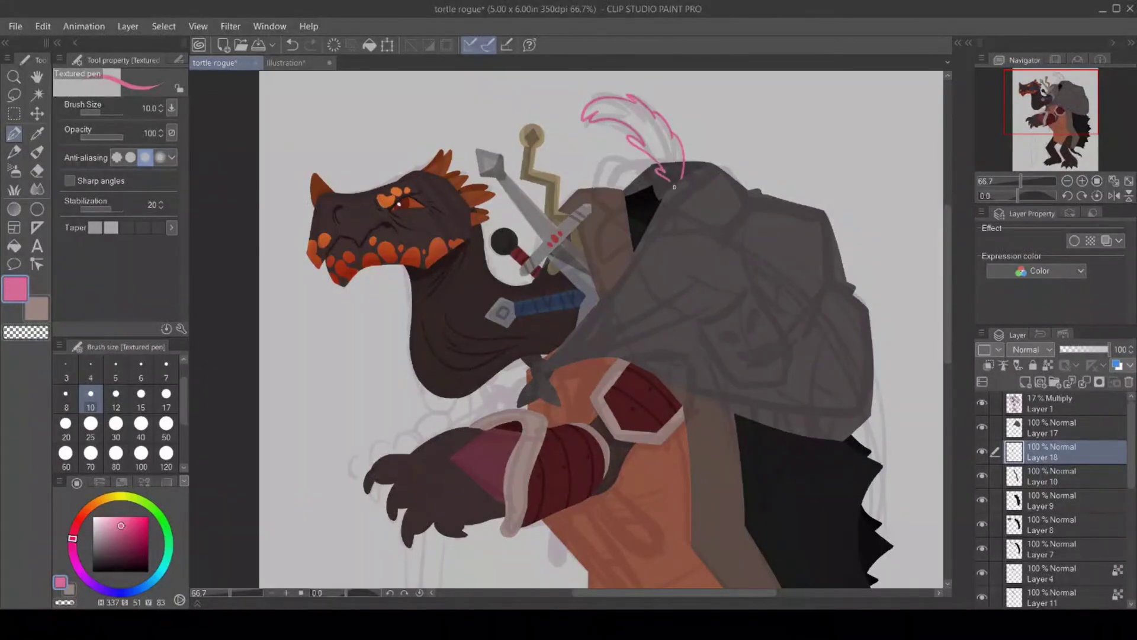
click(14, 245)
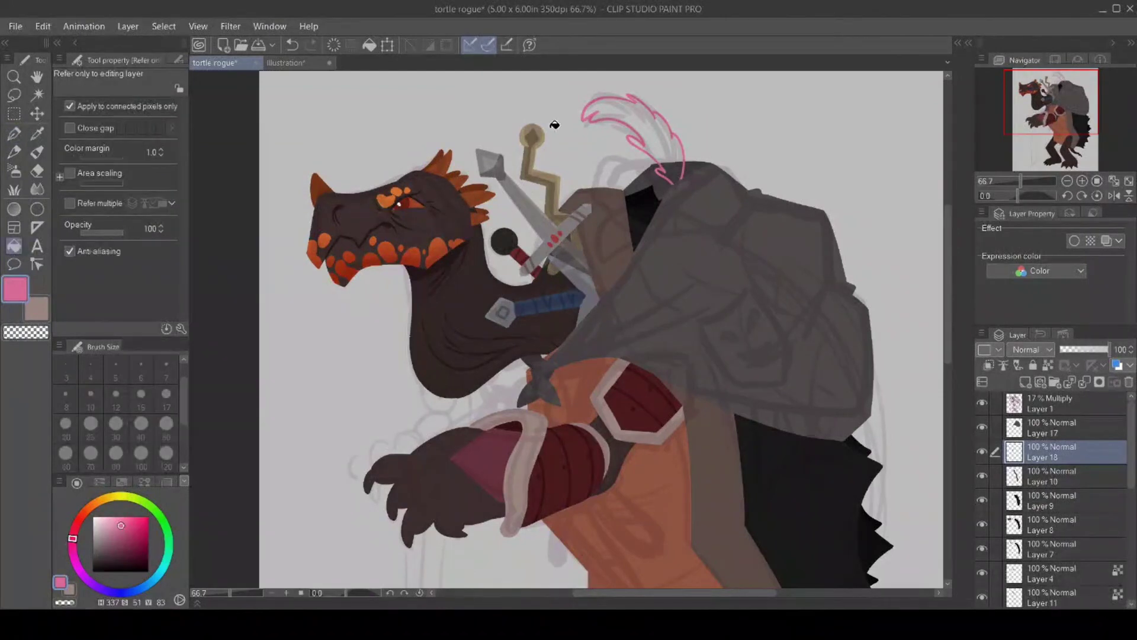
click(662, 139)
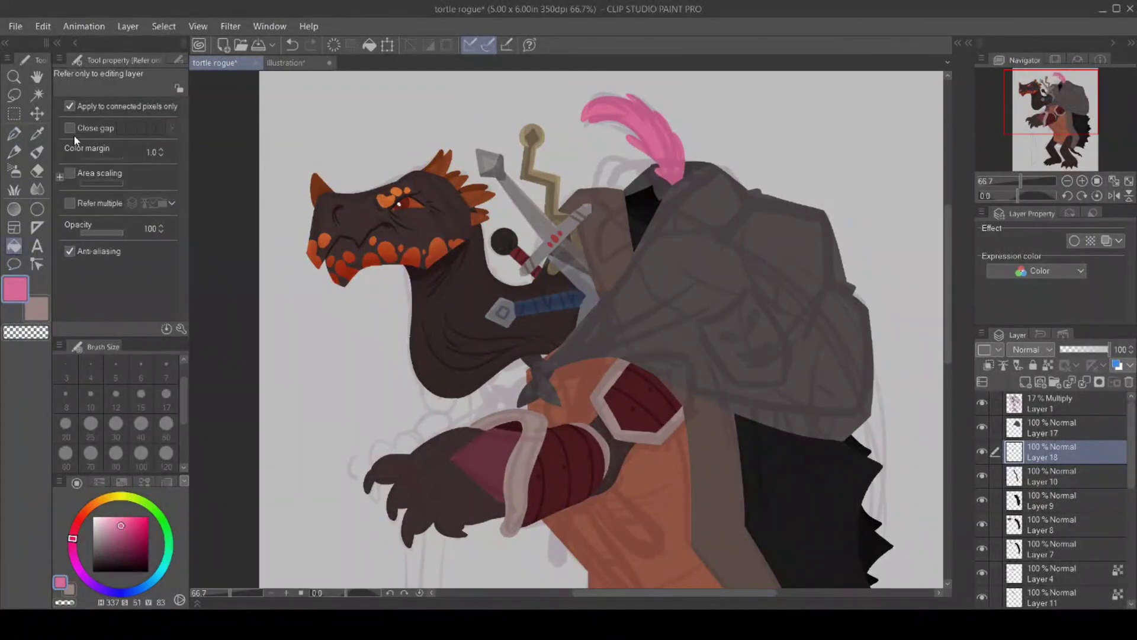
Outline a ragged strip of cloth hanging from the sack's lower edge on Layer 18 and fill it with muted purple.
click(14, 133)
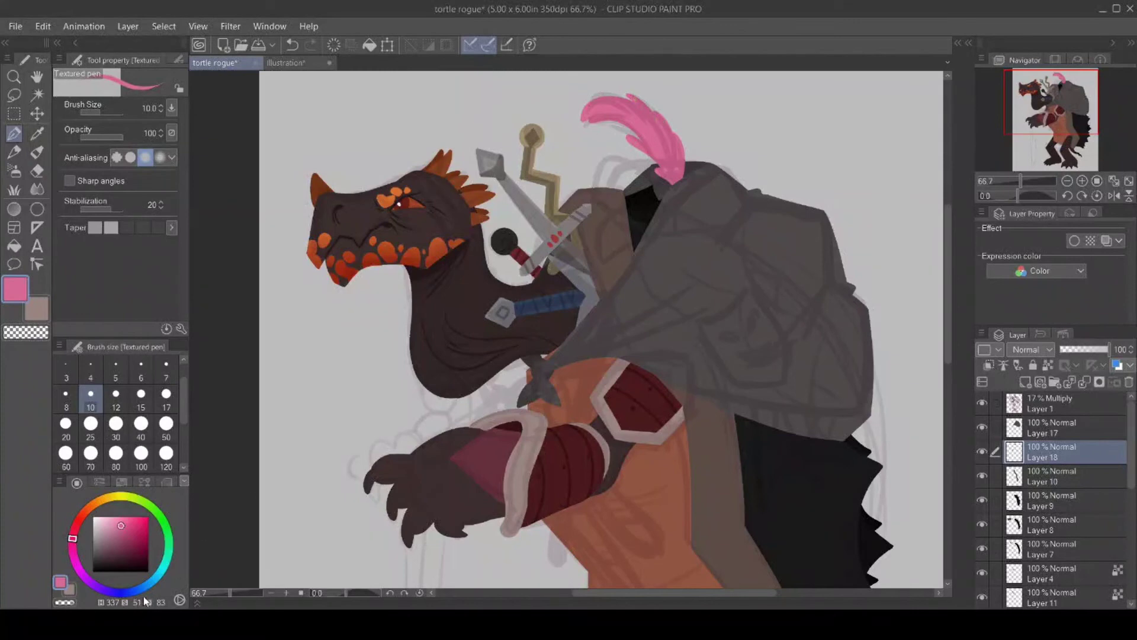
click(94, 585)
click(112, 550)
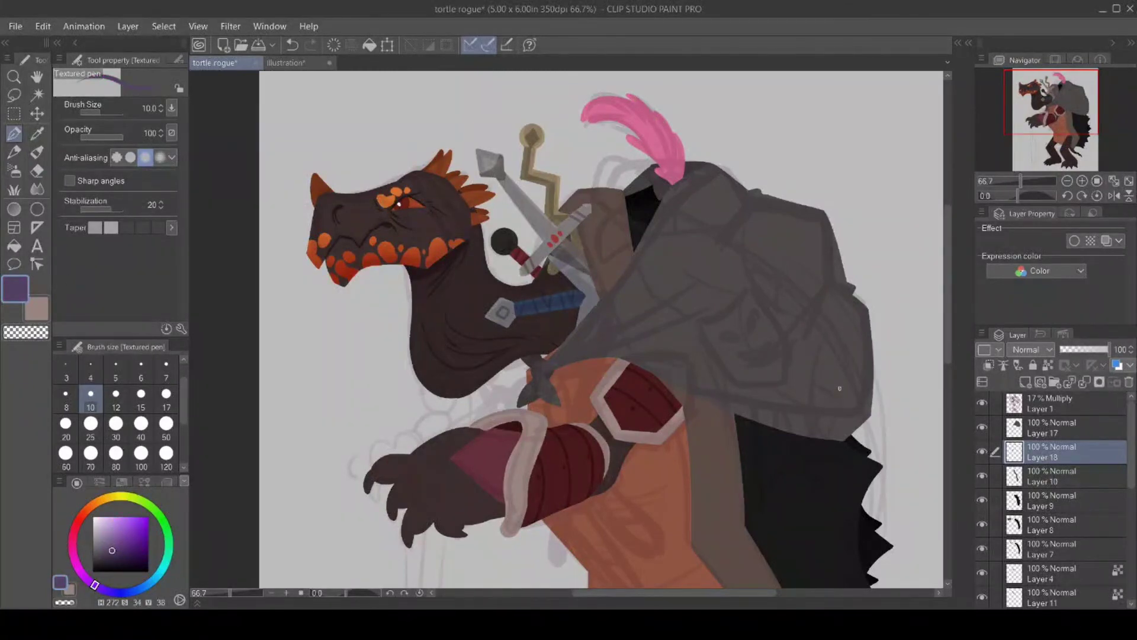
drag(752, 420, 764, 520)
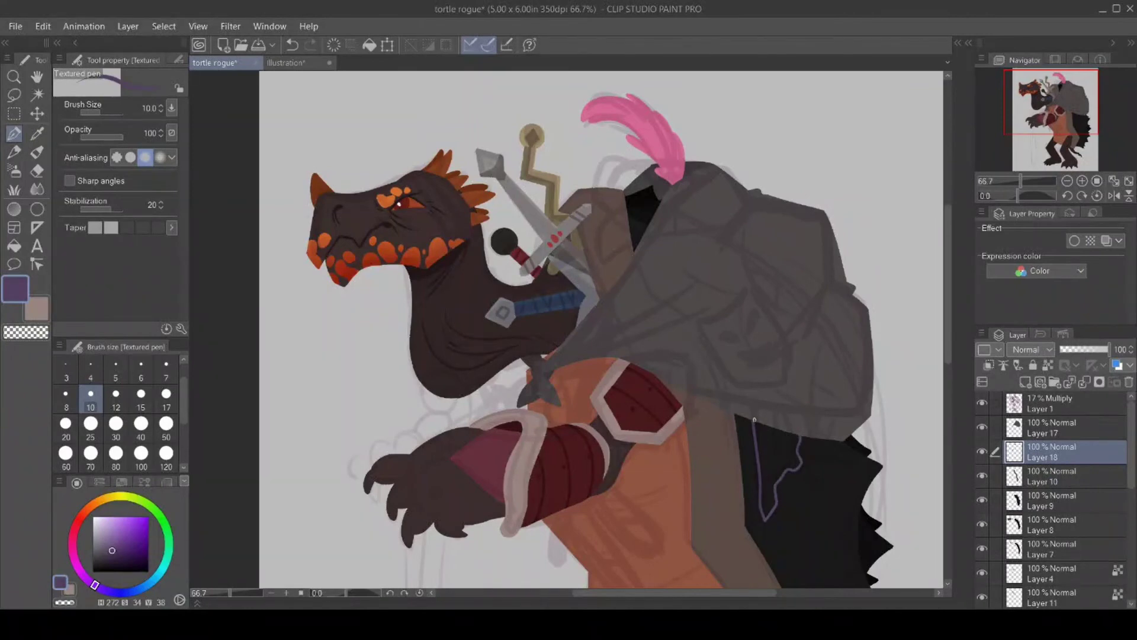
click(15, 246)
click(765, 447)
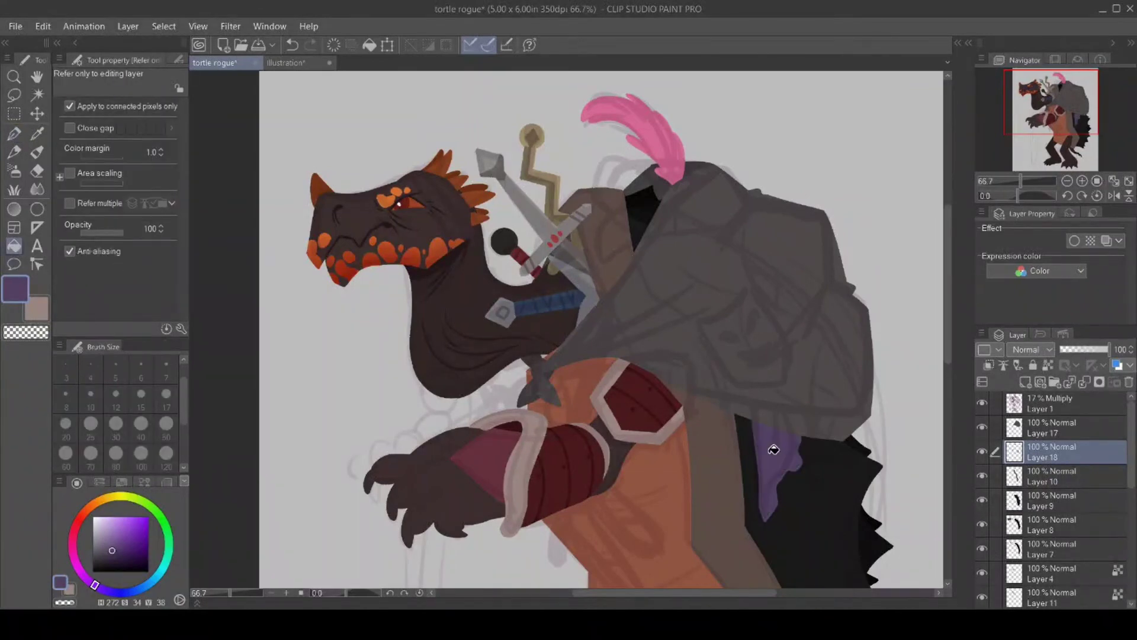
Lock Layer 18's transparent pixels and draw a light orange line along the inner edge of the purple cloth strip.
click(1047, 365)
click(89, 509)
click(124, 525)
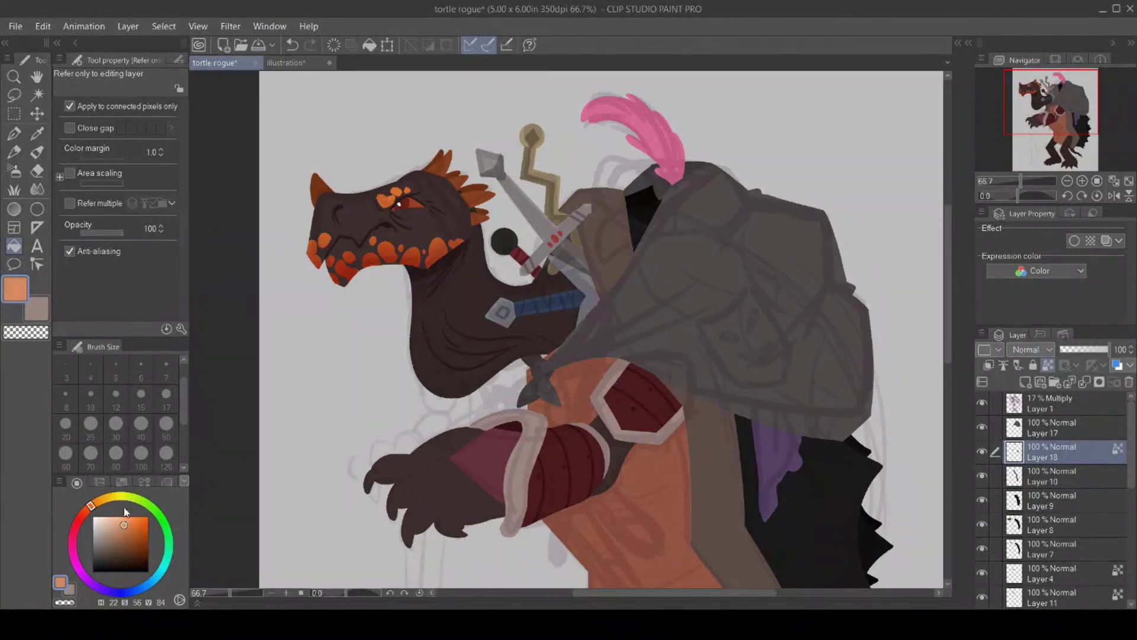
click(14, 134)
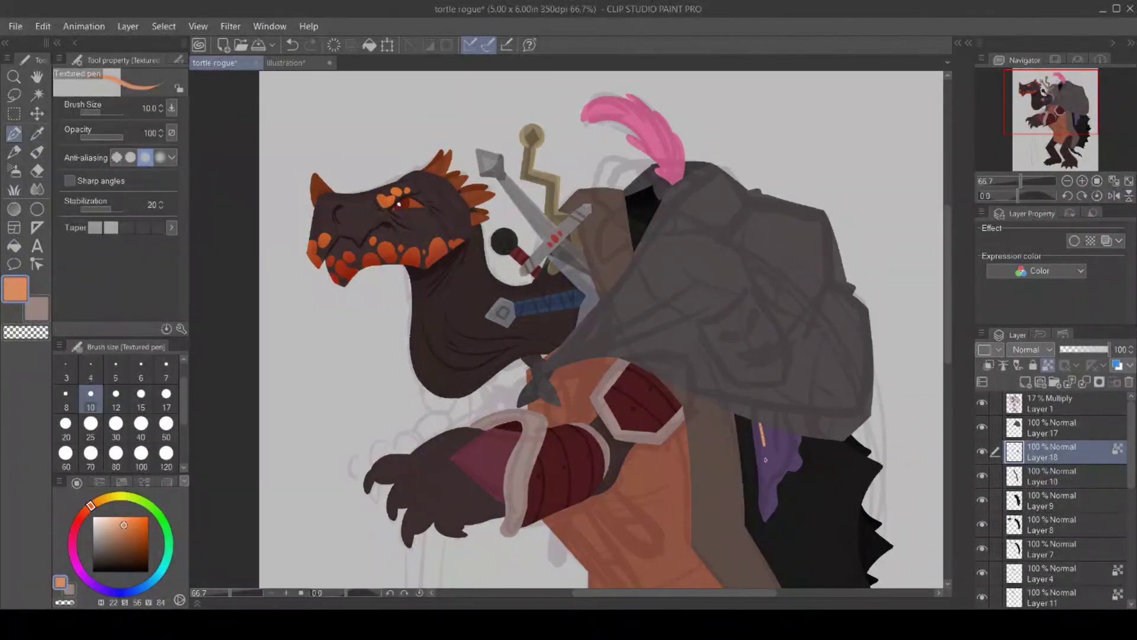
drag(765, 459, 764, 501)
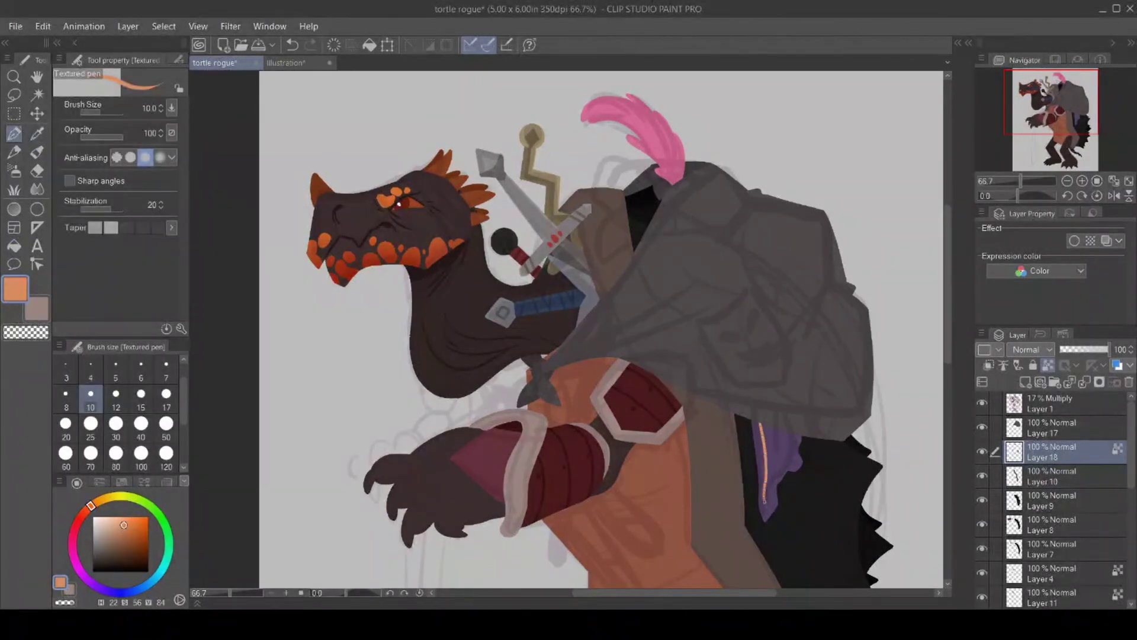
click(14, 246)
click(762, 428)
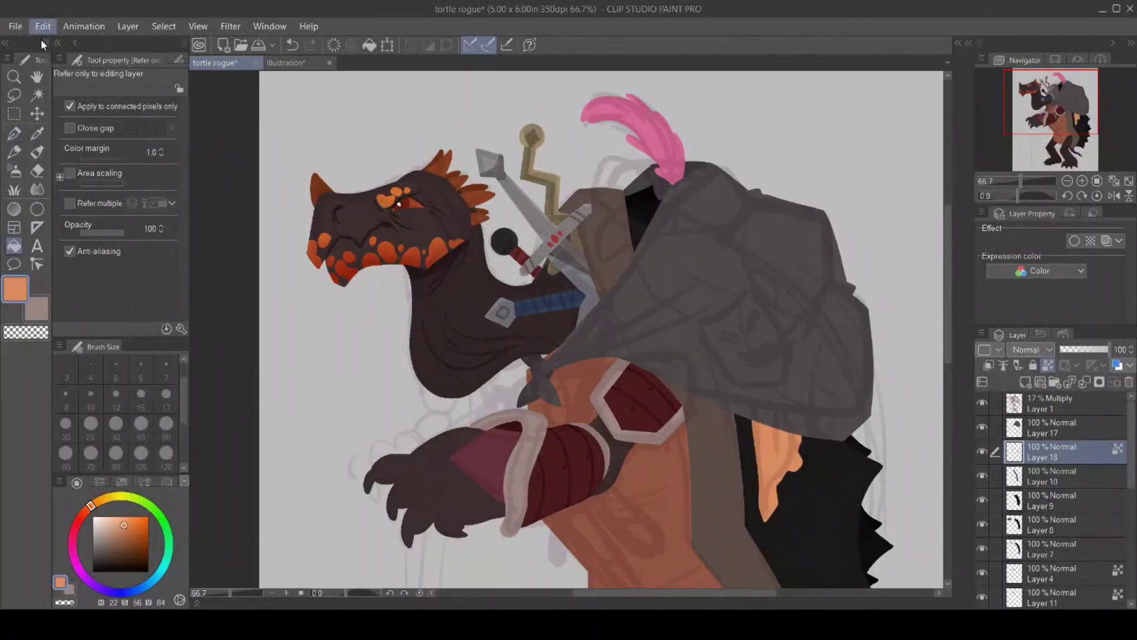
key(ctrl+z)
Extend the orange line to the cloth strip's tip and fill the narrow band along its inner edge with light orange.
key(p)
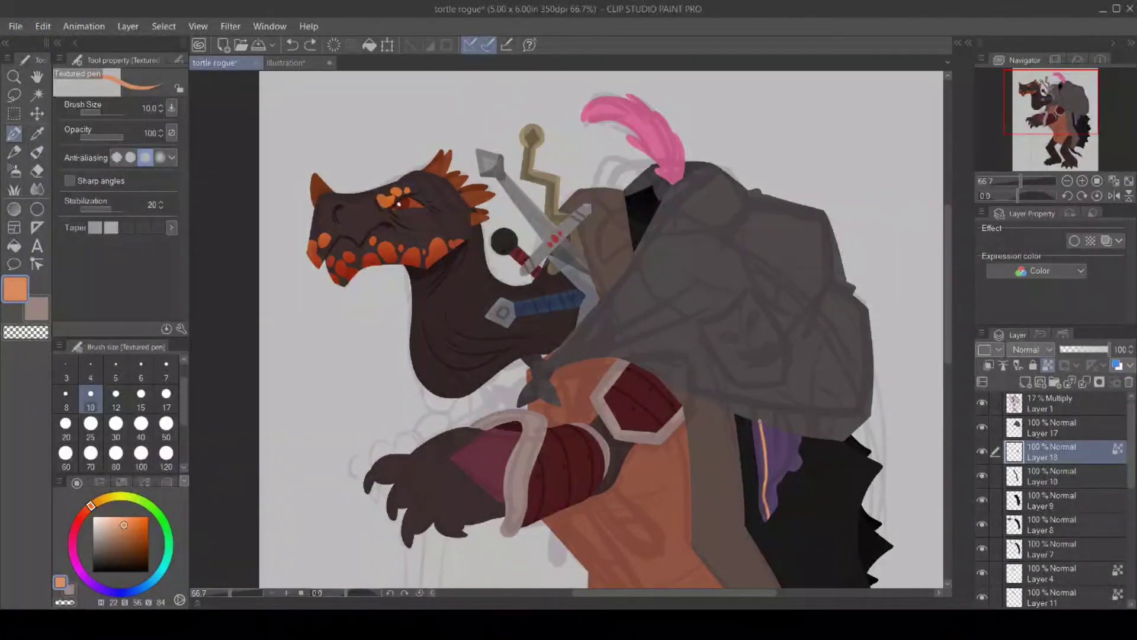
click(14, 246)
click(765, 461)
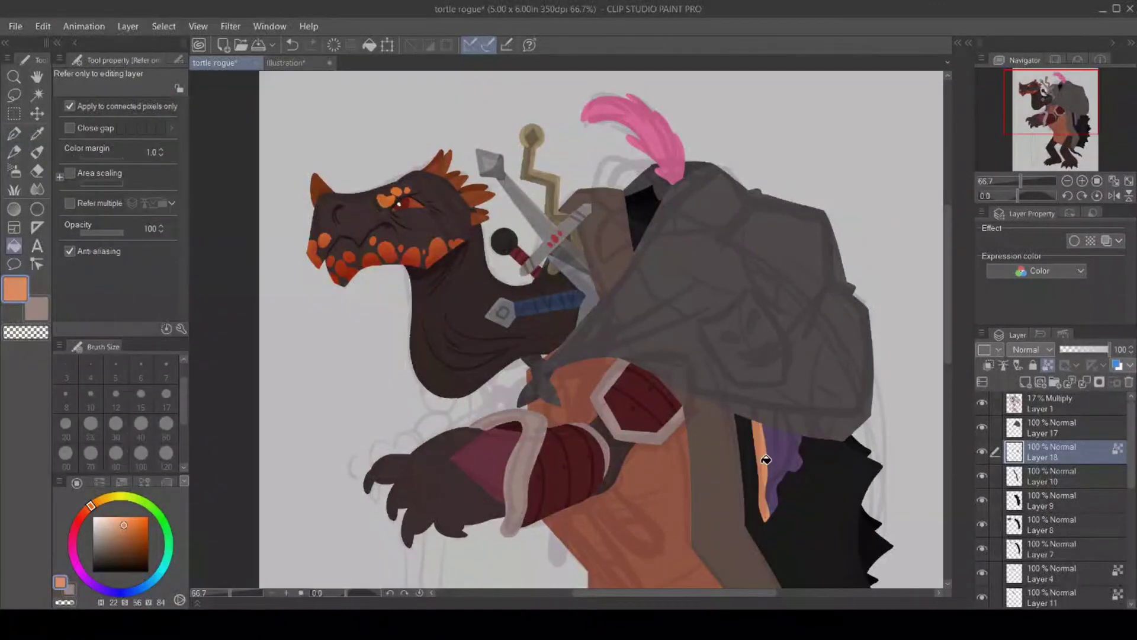
Sample the cloth's purple and draw short stripes across the orange trim with the Textured pen.
key(i)
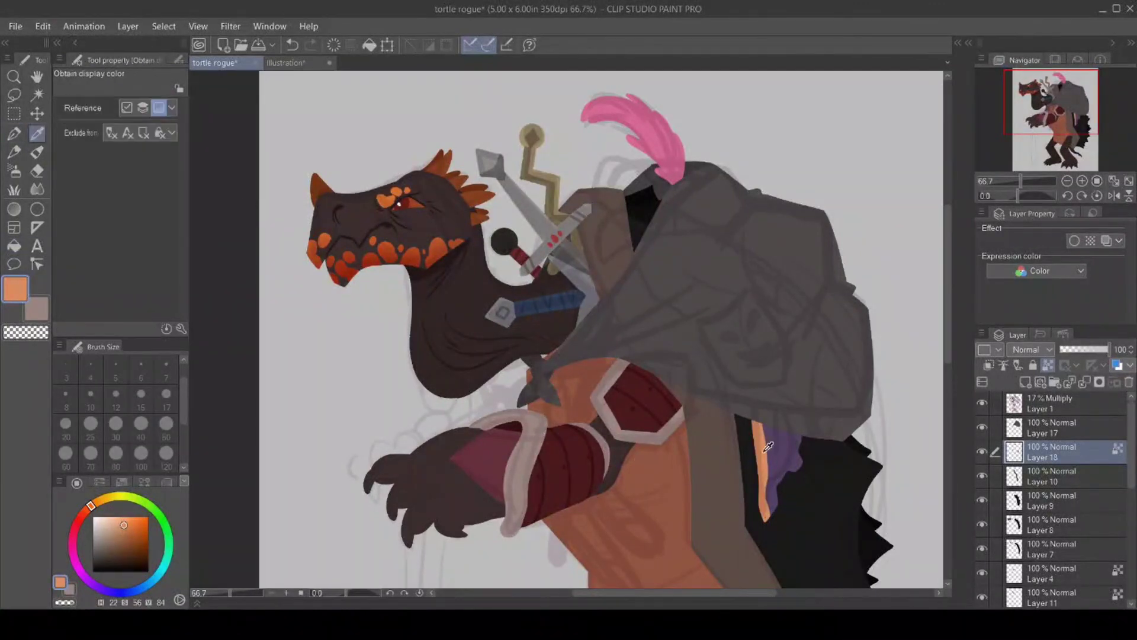
click(784, 457)
key(p)
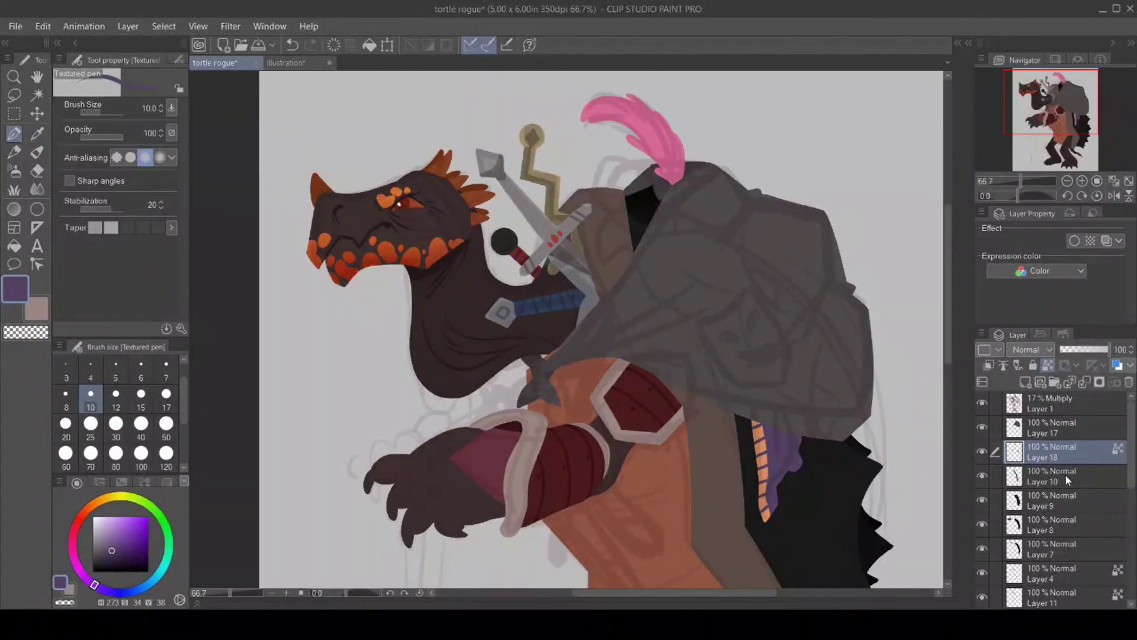
Add a layer above Layer 10, hide the sketch and outline a second ragged cloth strip in dark blue beside the purple one.
key(ctrl+shift+n)
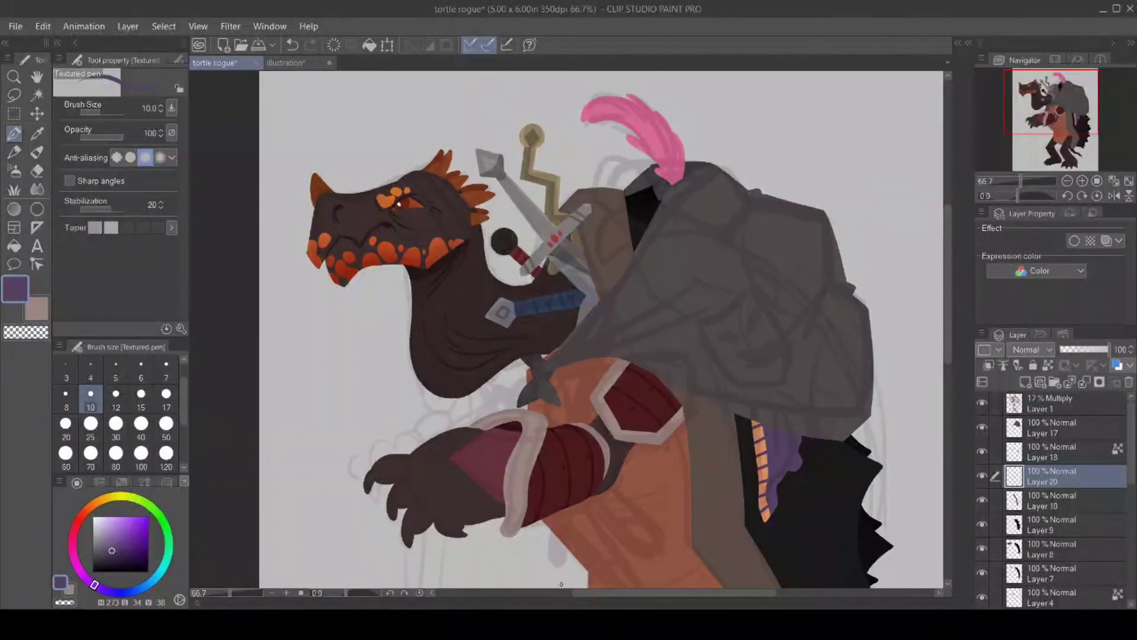
drag(560, 586, 605, 591)
click(113, 591)
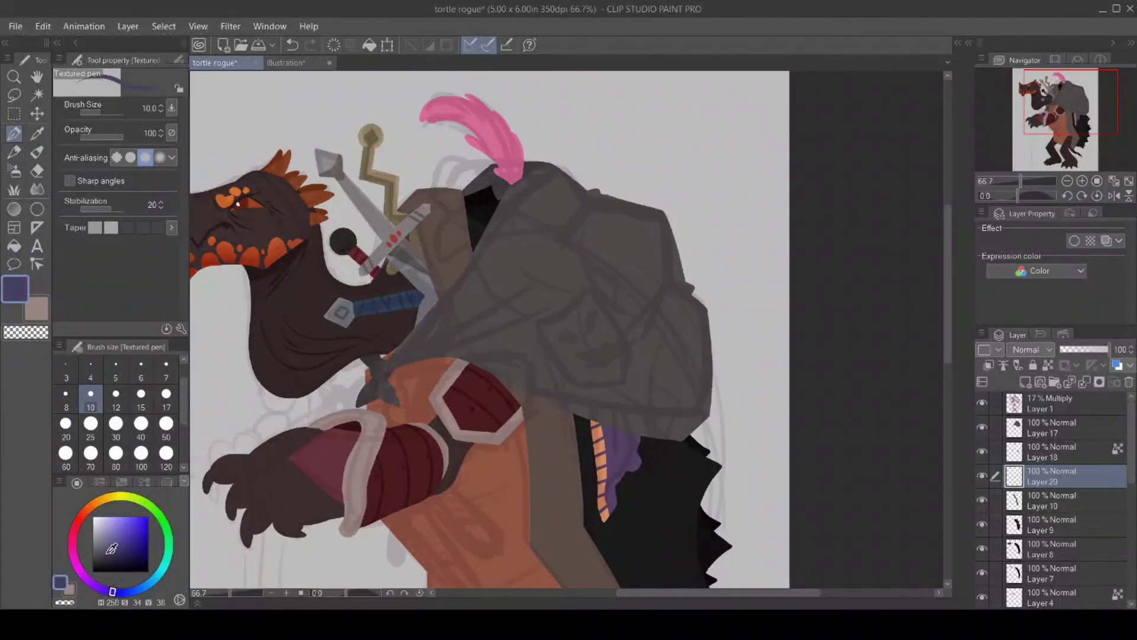
drag(111, 548, 124, 556)
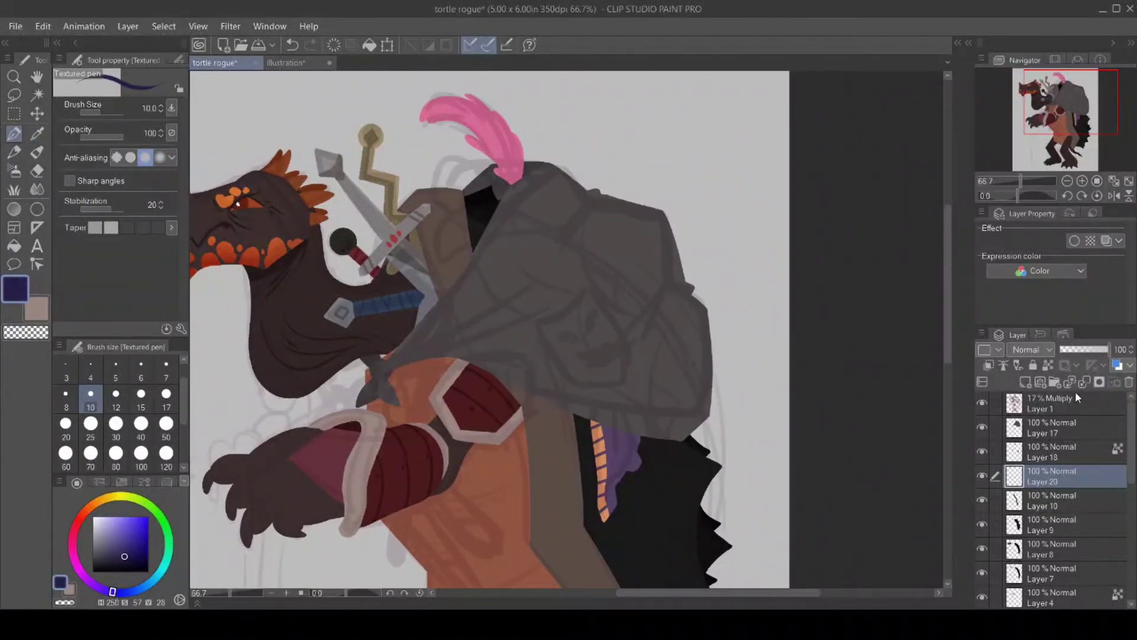
click(982, 403)
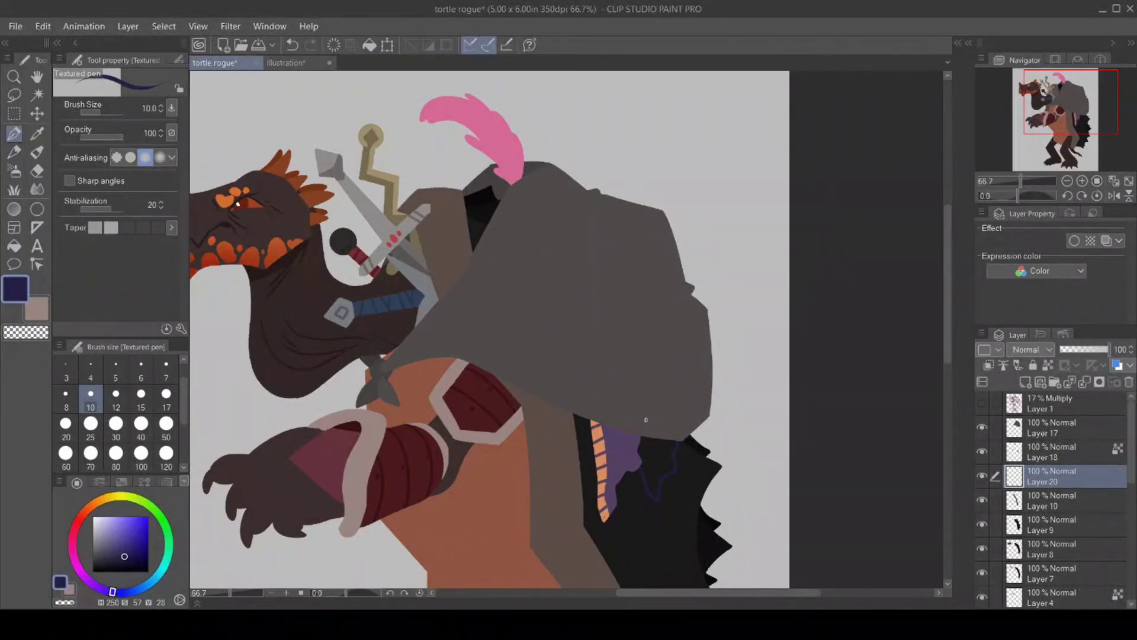
click(14, 245)
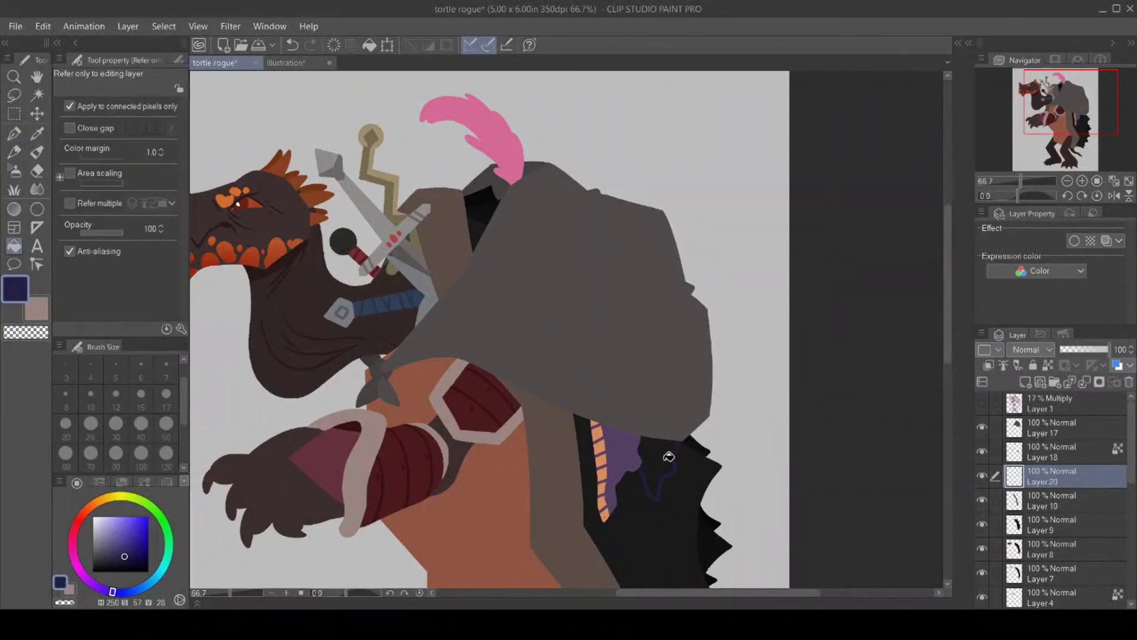
click(659, 455)
key(ctrl+z)
Hide Layers 17 and 18 to close the second strip's outline and fill it with dark blue, and show both layers again.
click(982, 429)
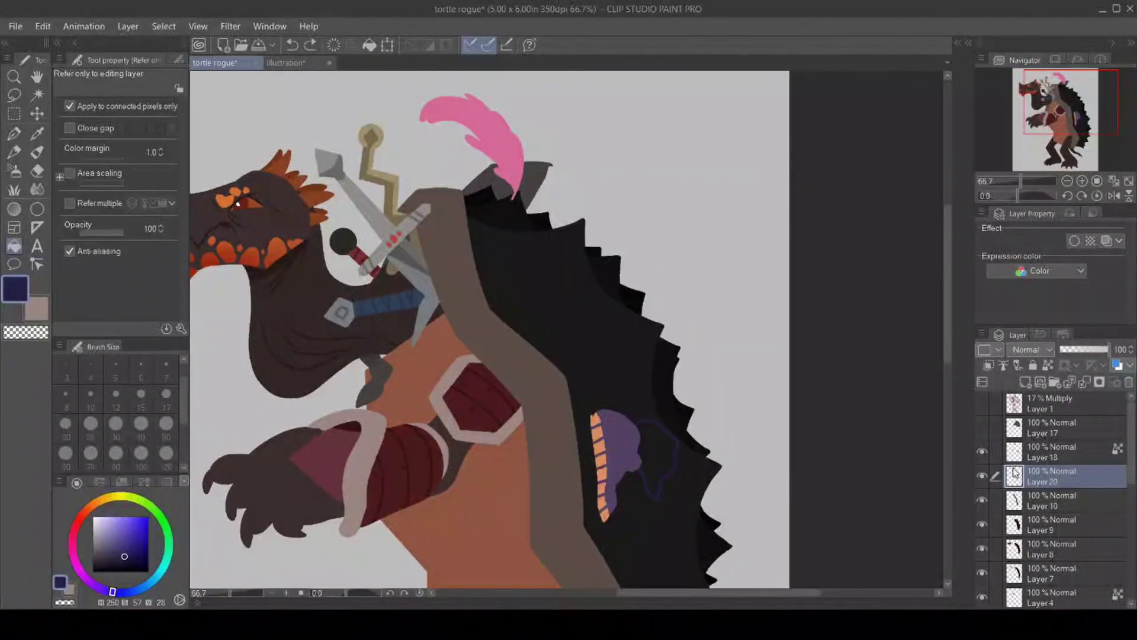
click(982, 452)
click(14, 134)
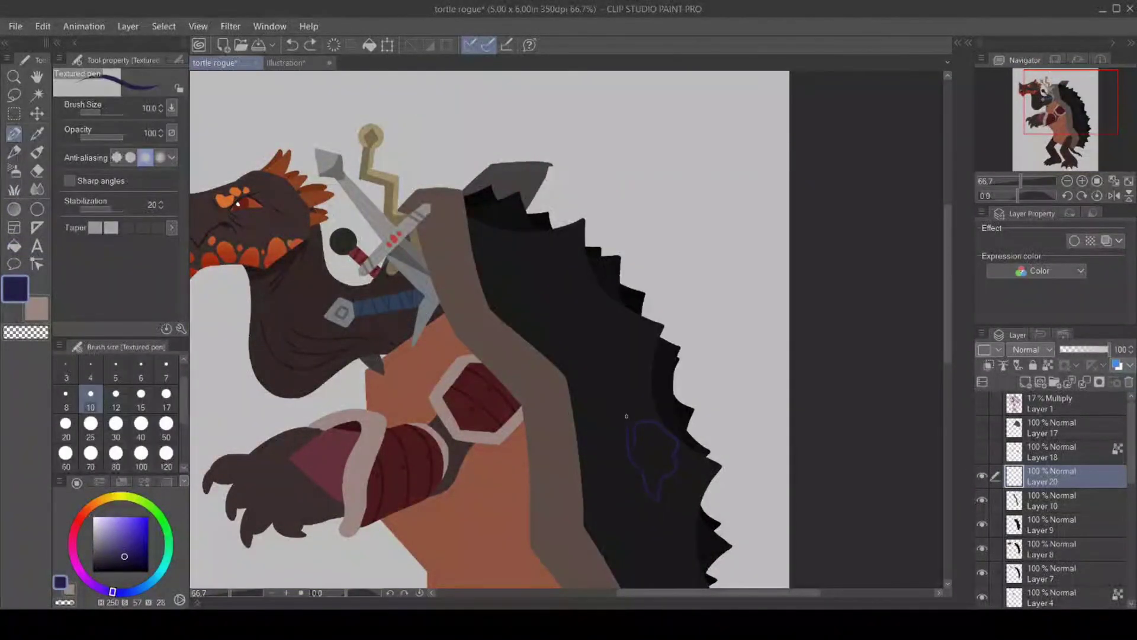
drag(633, 426, 633, 425)
click(14, 245)
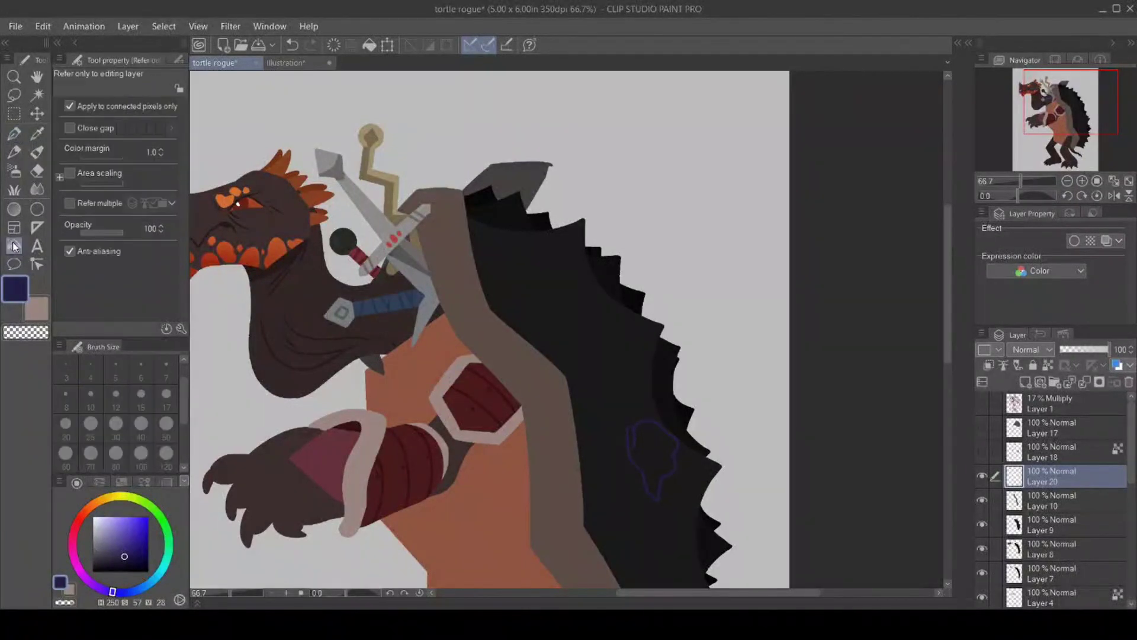
click(645, 433)
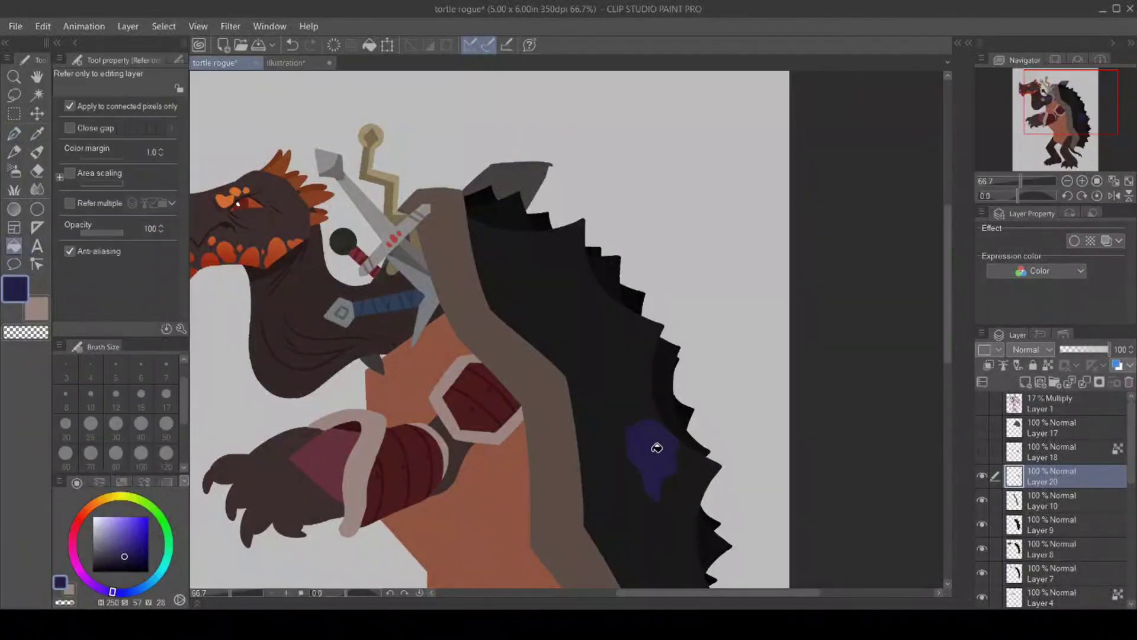
click(982, 452)
click(982, 427)
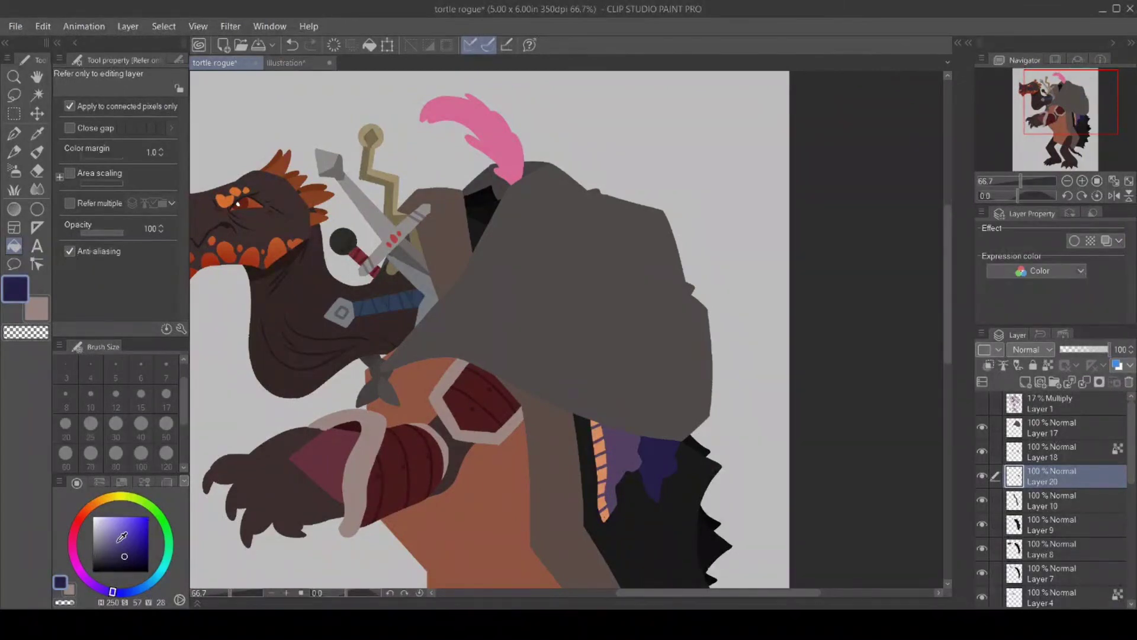
Draw fold lines in a darker navy on the blue strip and in dark purple on Layer 18's purple strip.
click(124, 562)
click(11, 133)
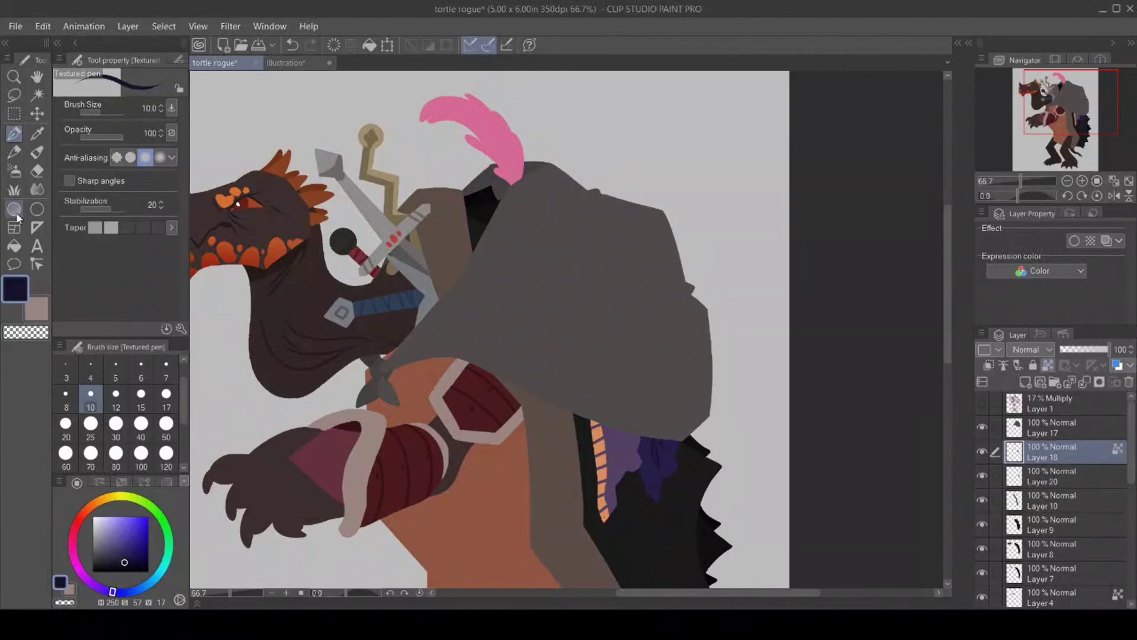
click(36, 133)
click(627, 446)
click(115, 556)
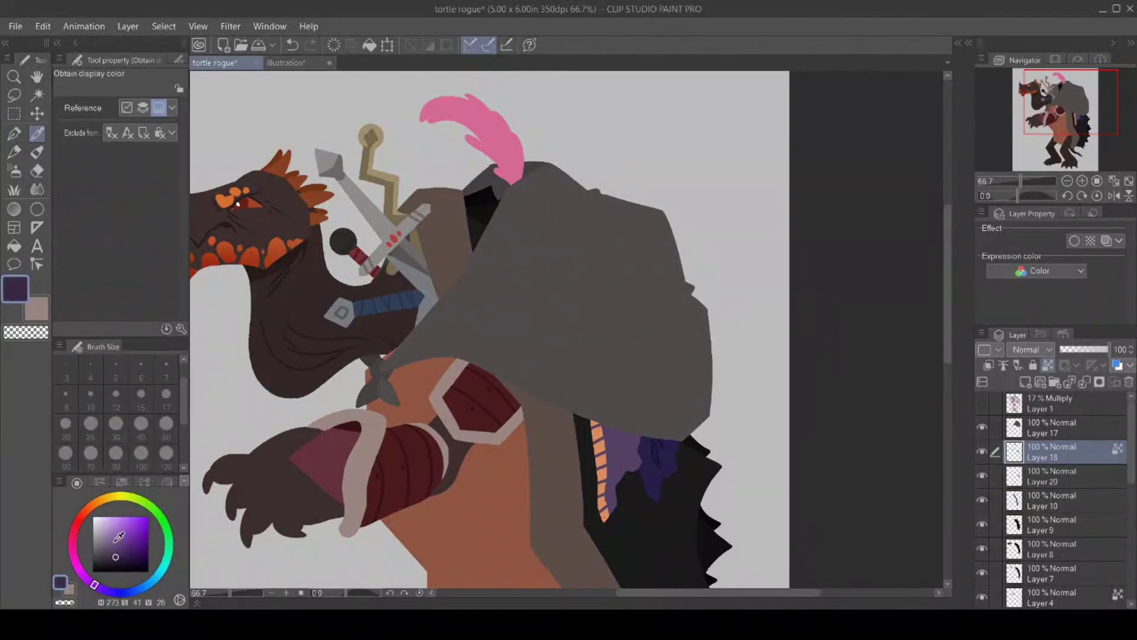
click(14, 133)
drag(619, 431, 625, 465)
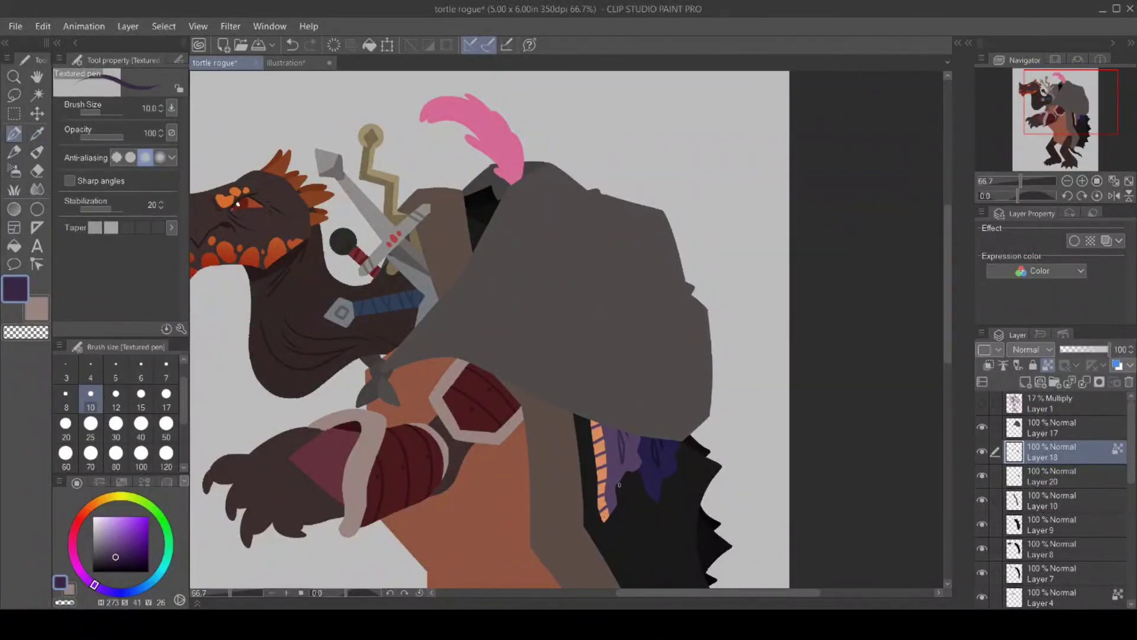
Make Layer 20 the active layer and show the Layer 1 sketch again.
drag(651, 591, 627, 588)
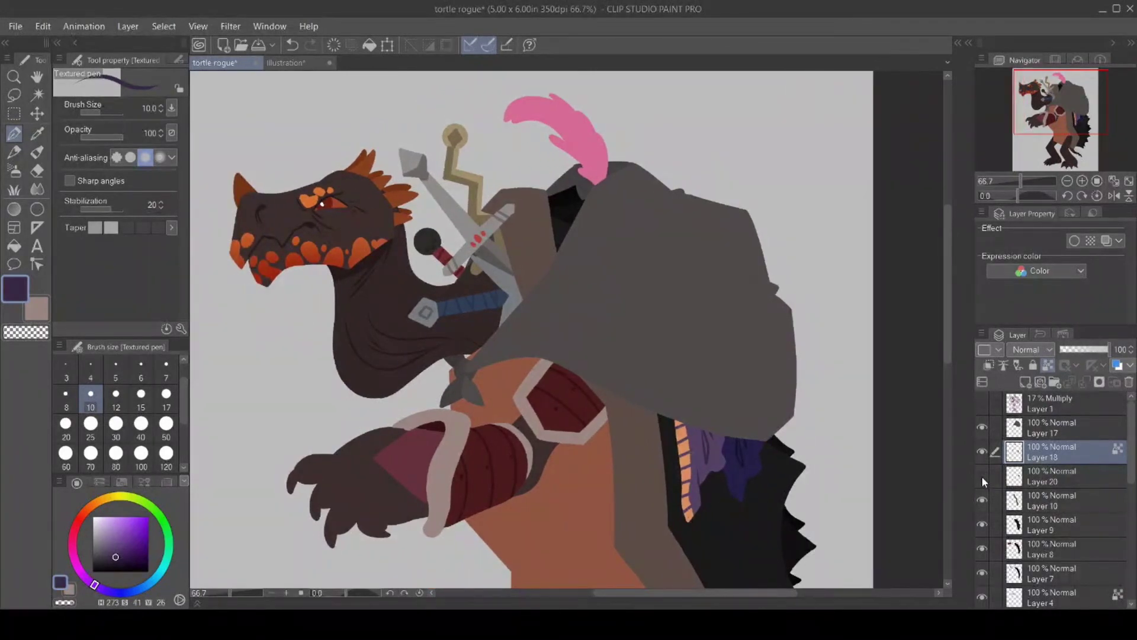
click(982, 451)
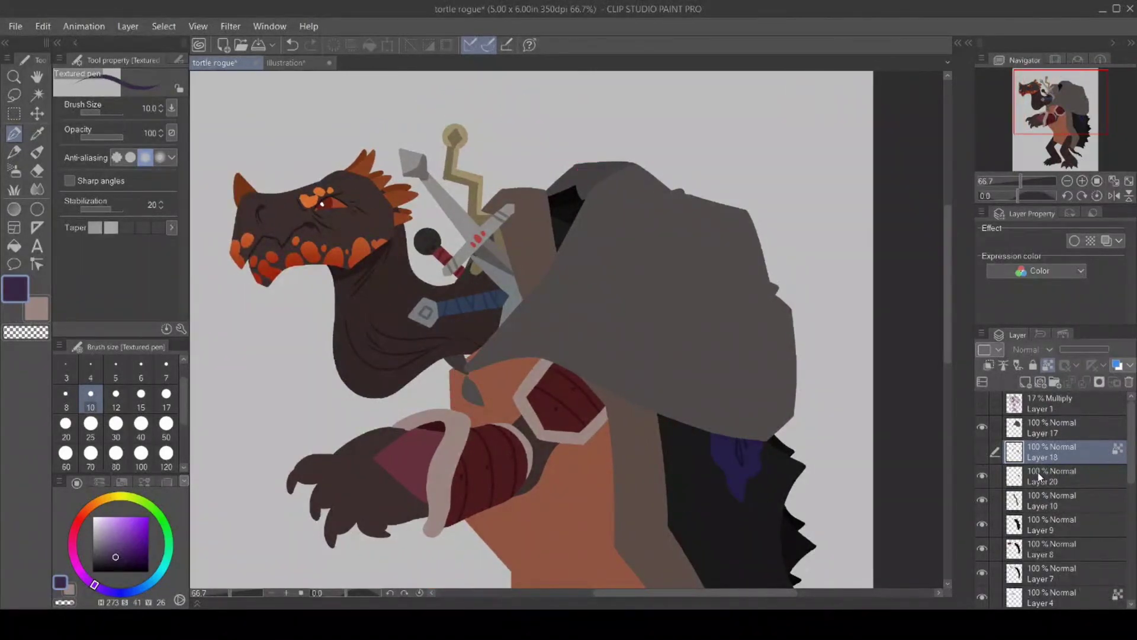
click(982, 451)
click(1048, 475)
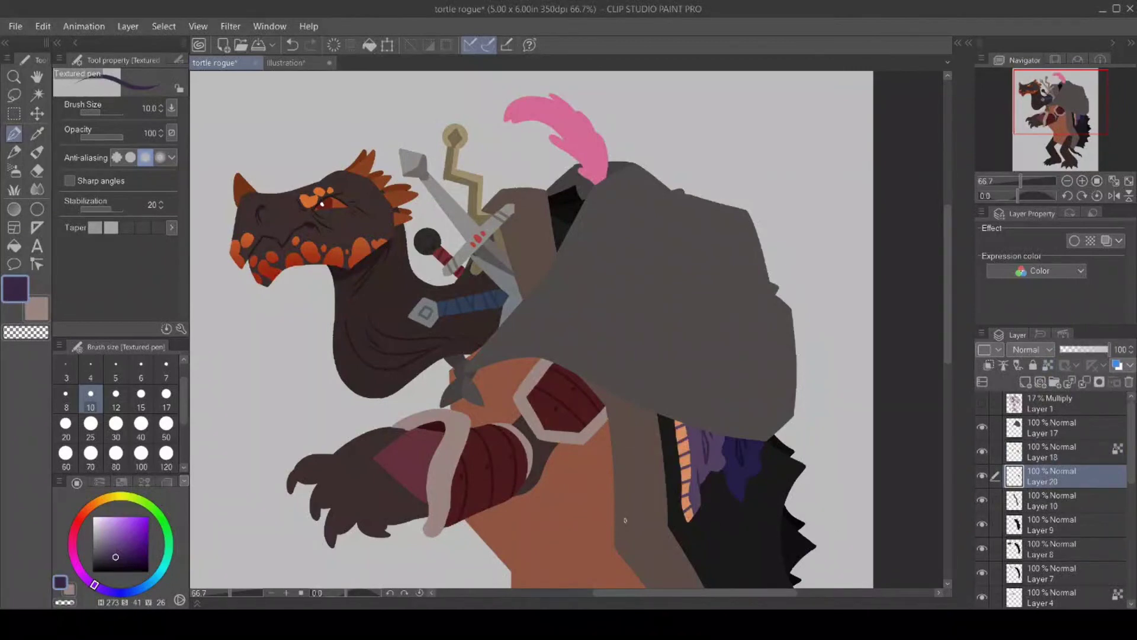
click(981, 404)
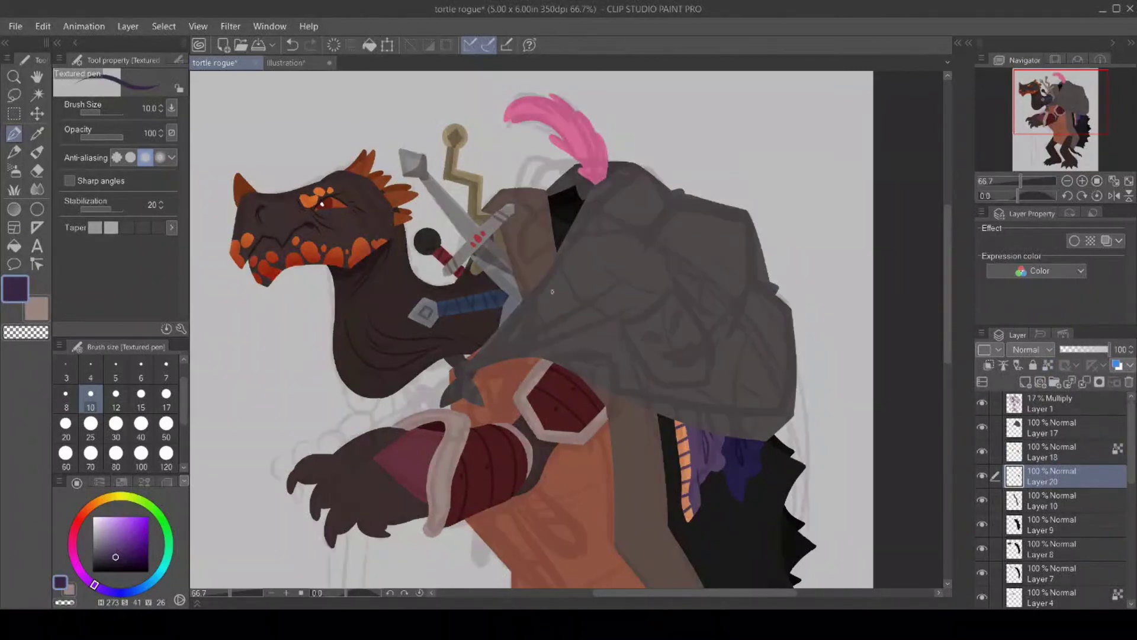
On Layer 20, outline the pear-shaped item emerging from the sack's opening below the feather and fill it with muted orange.
drag(89, 511, 125, 533)
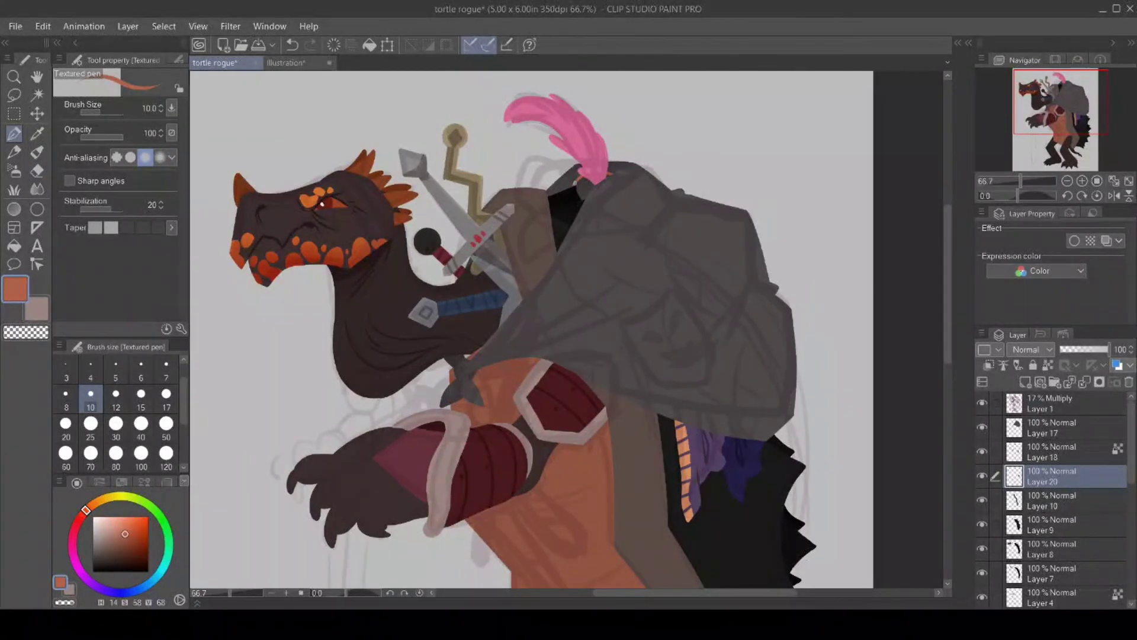
mouse_move(577, 178)
mouse_down()
mouse_move(526, 223)
mouse_move(529, 263)
mouse_move(558, 249)
mouse_up()
click(13, 245)
click(546, 228)
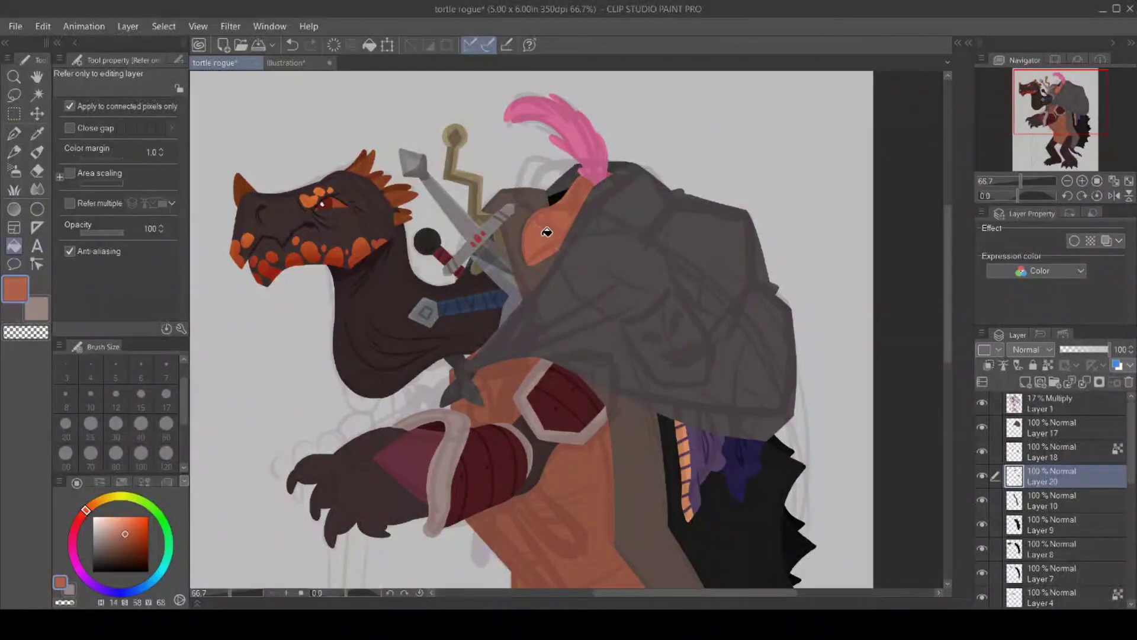
On a new layer above Layer 10, outline the rounded part behind the orange item and fill it with a slightly darker orange.
click(1056, 499)
click(1025, 382)
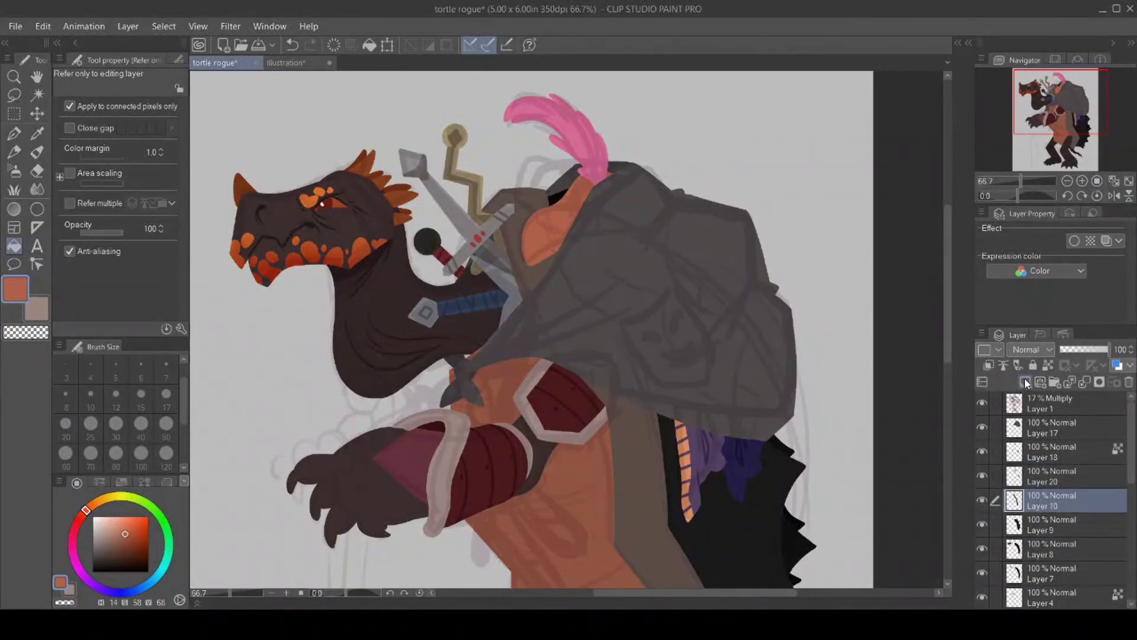
click(127, 538)
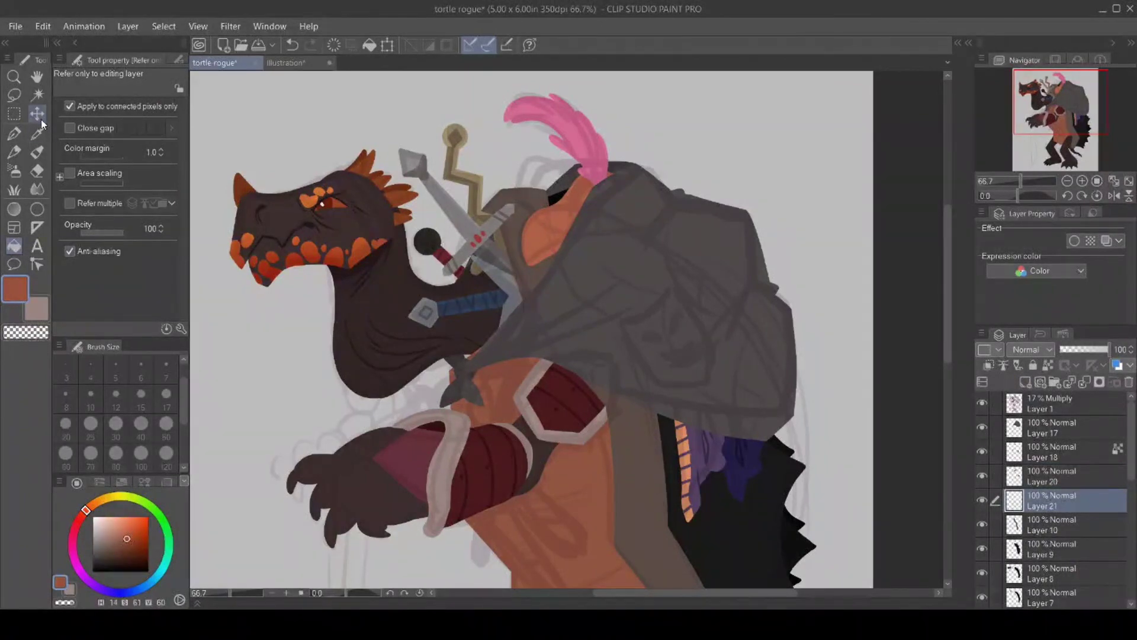
click(13, 133)
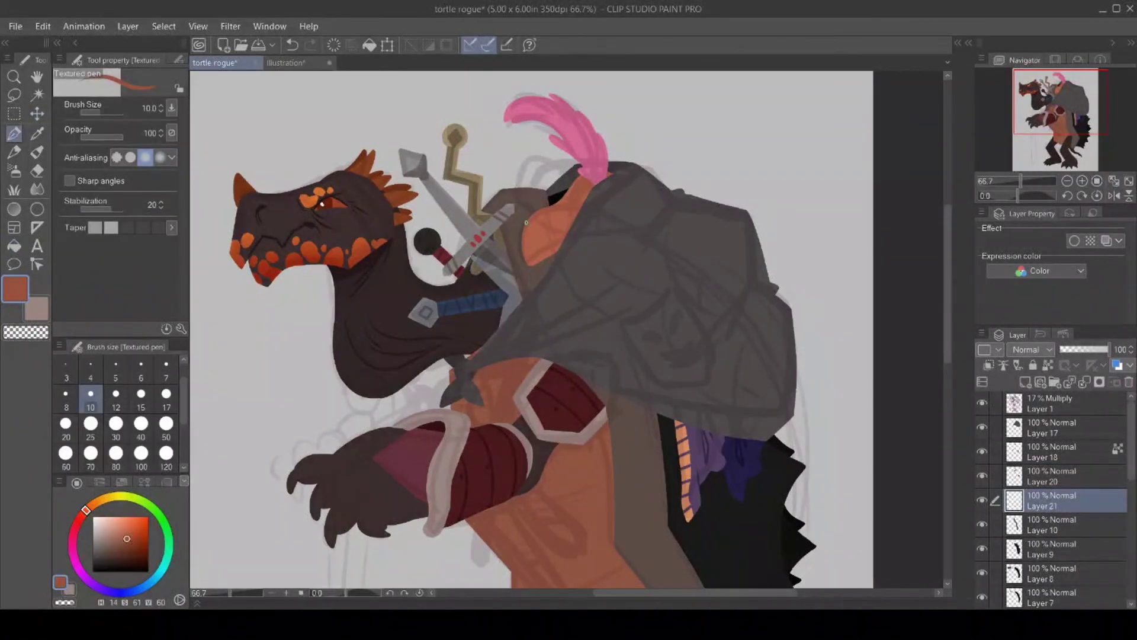
mouse_move(526, 223)
mouse_down()
mouse_move(523, 183)
mouse_move(551, 157)
mouse_move(579, 158)
mouse_up()
click(14, 245)
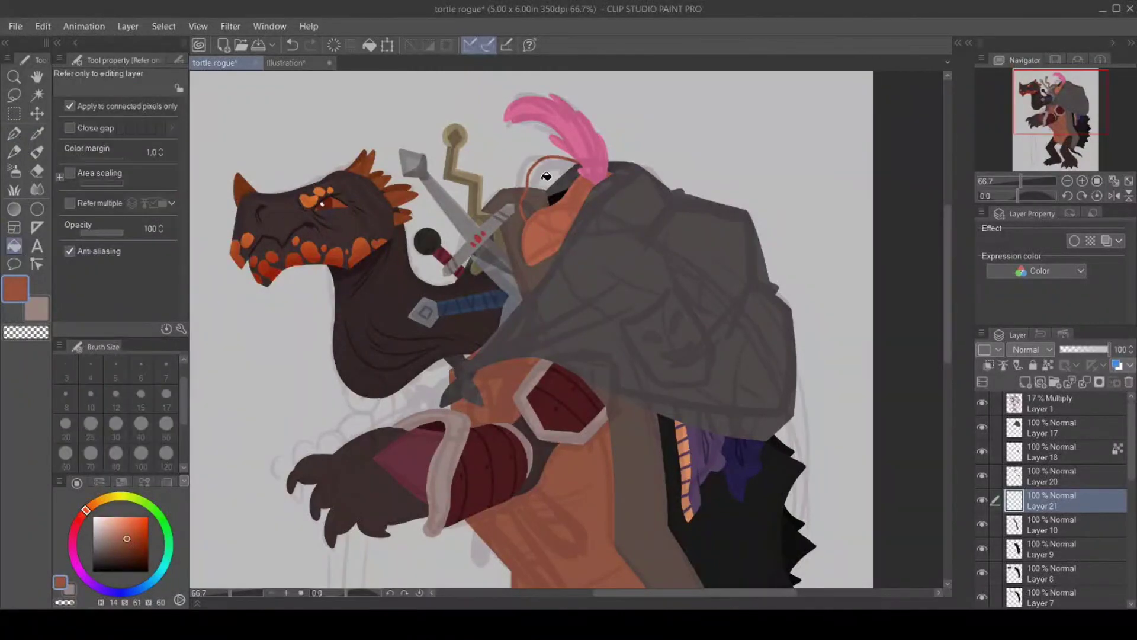
click(551, 185)
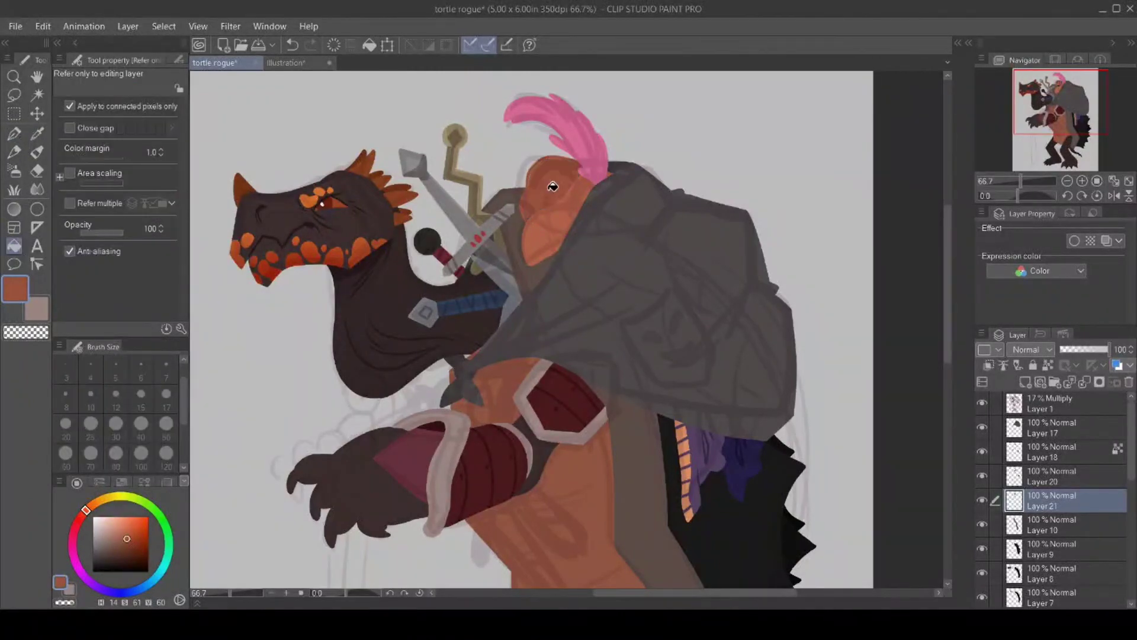
Hide the Layer 1 sketch and, on a new layer above Layer 10, outline two small leaves at the sack's opening and fill them muted green.
click(982, 402)
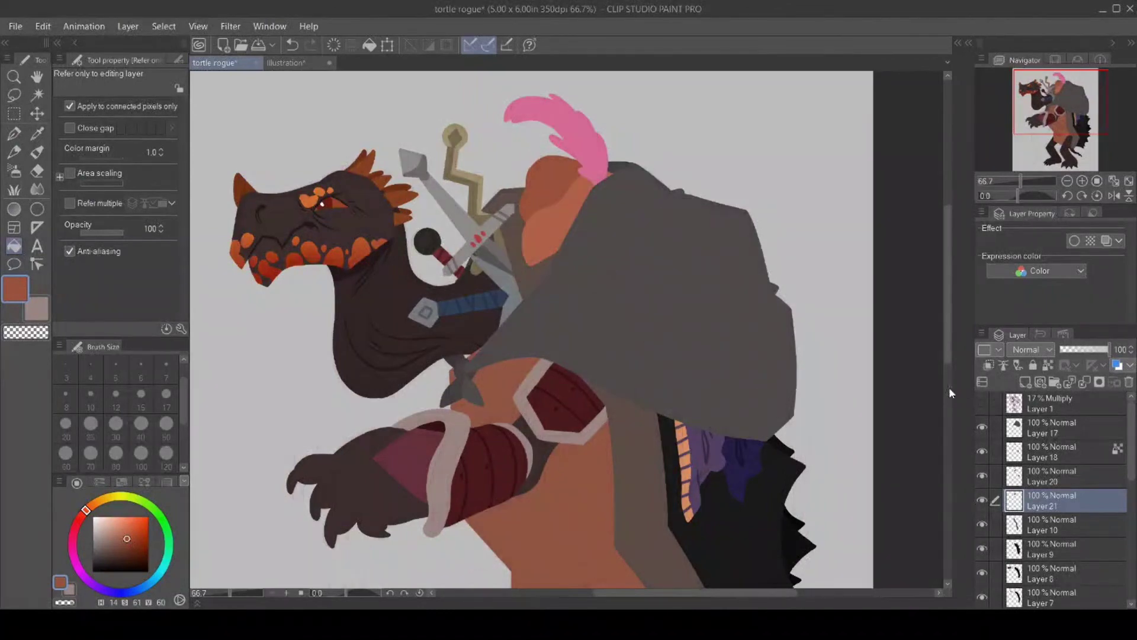
click(1056, 529)
click(1025, 382)
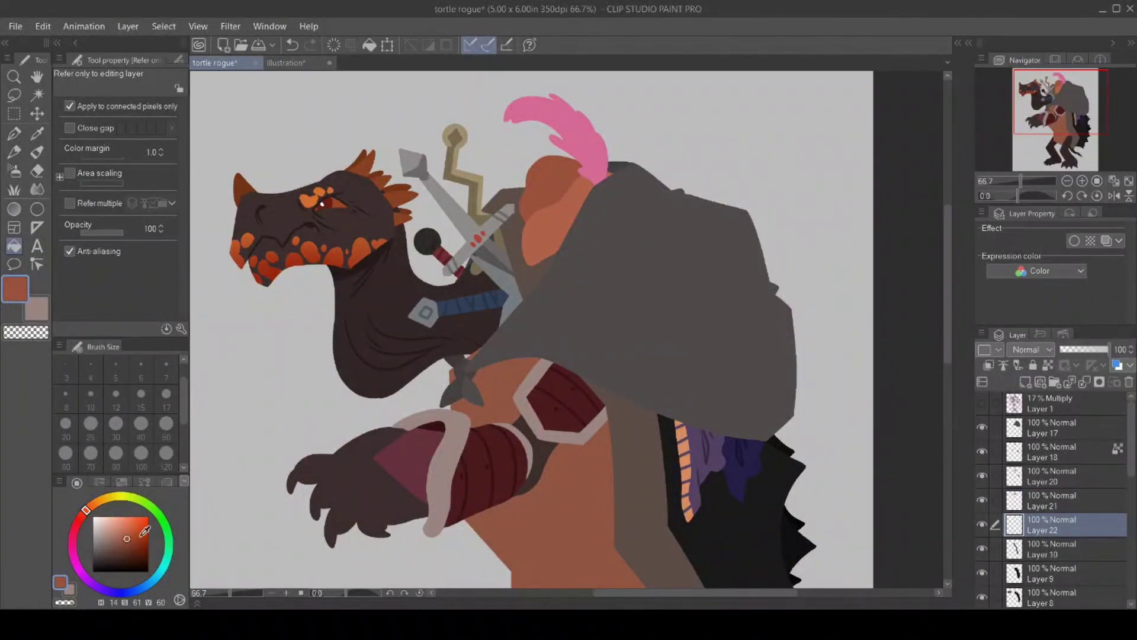
click(144, 504)
click(15, 134)
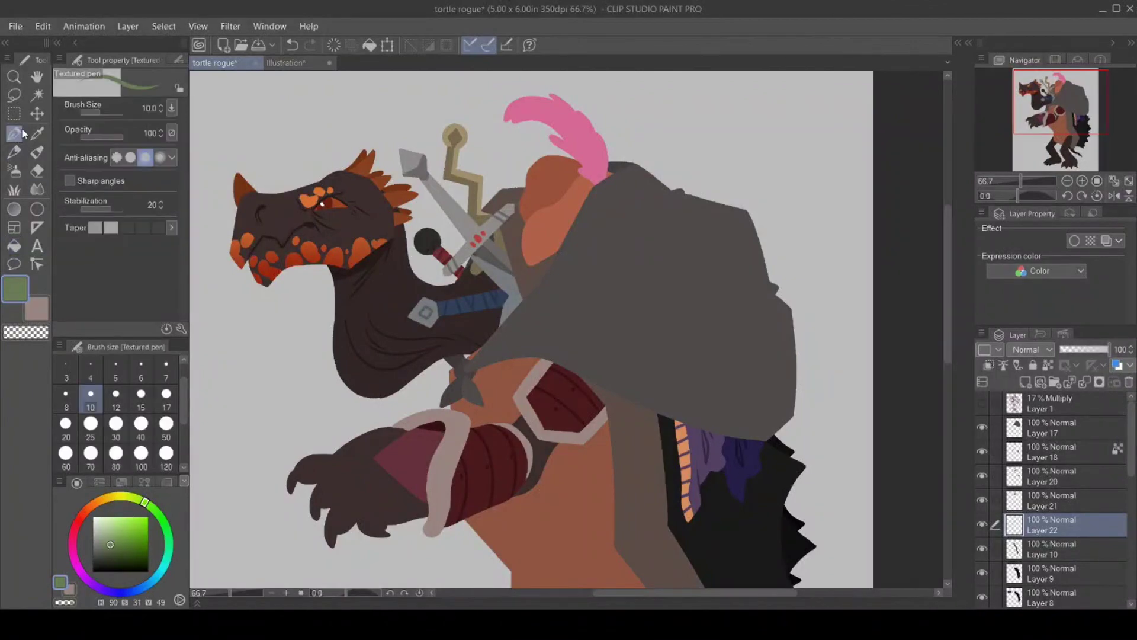
drag(540, 262, 533, 285)
mouse_move(608, 159)
mouse_down()
mouse_move(635, 142)
mouse_move(629, 165)
mouse_up()
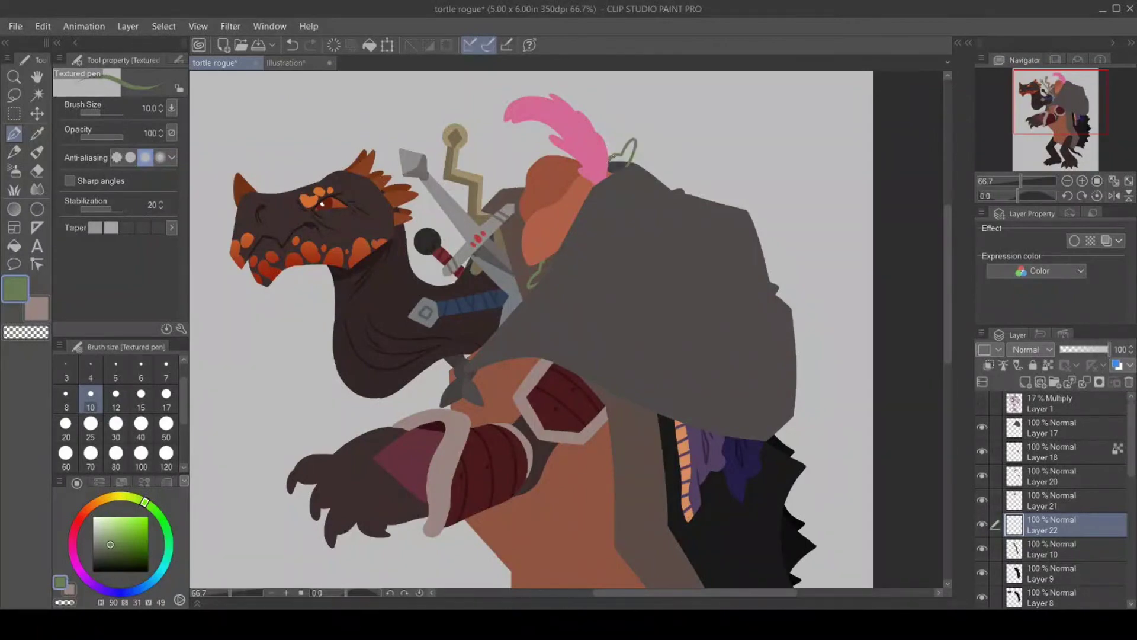
click(14, 246)
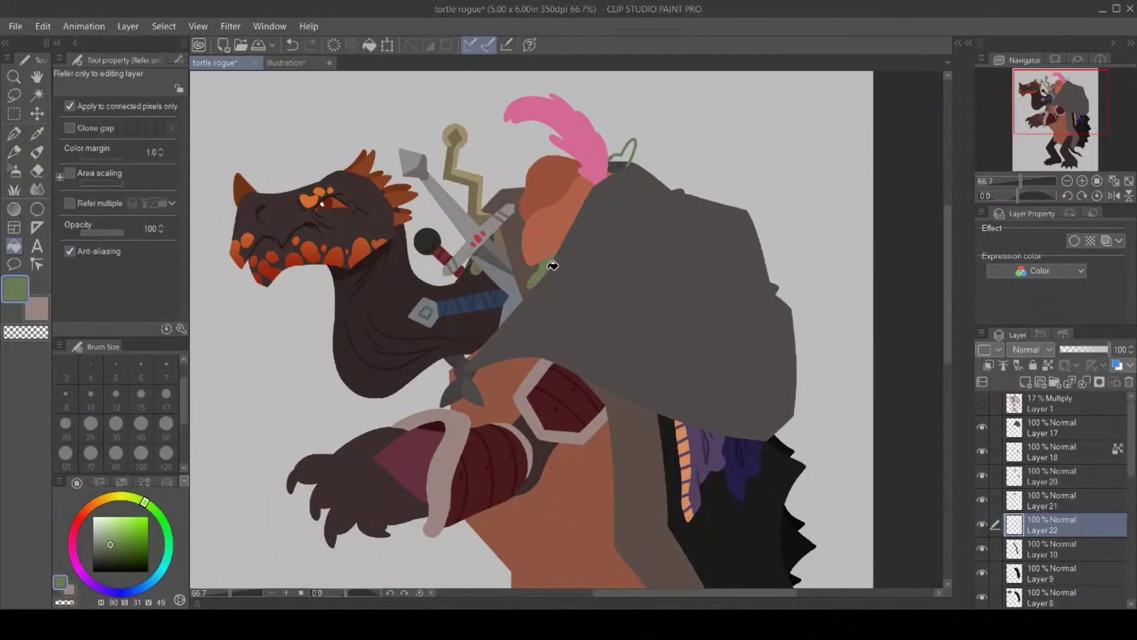
click(621, 159)
Outline a lobed leafy shape hanging below the sack beside the striped orange strip and fill it with the same muted green.
key(p)
mouse_move(640, 408)
mouse_down()
mouse_move(630, 438)
mouse_move(648, 429)
mouse_move(654, 446)
mouse_move(674, 423)
mouse_up()
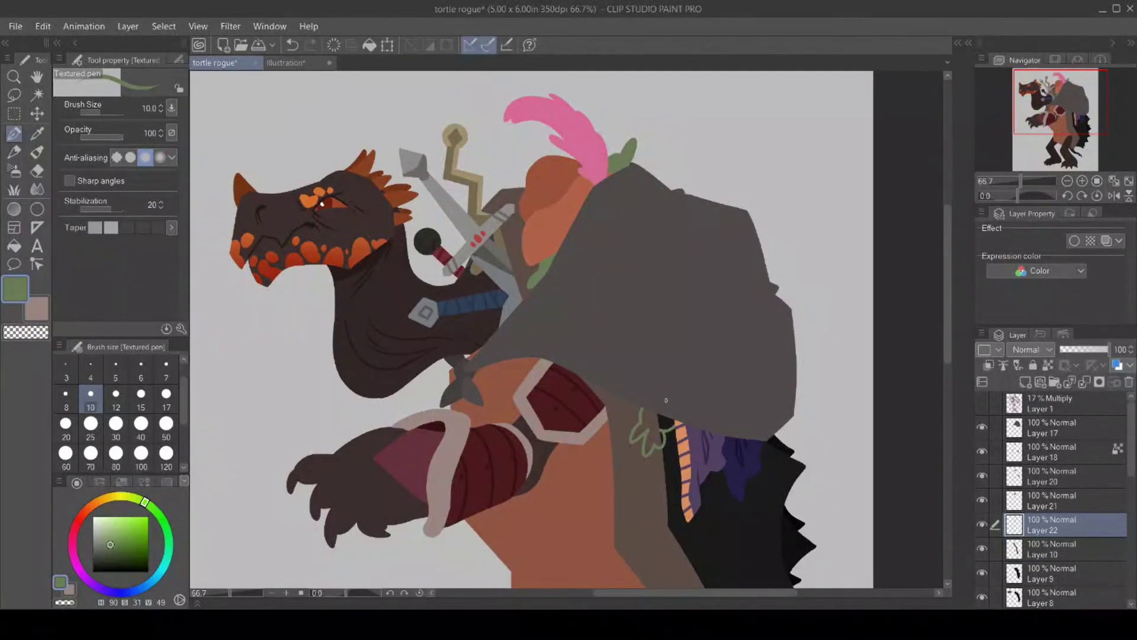
key(g)
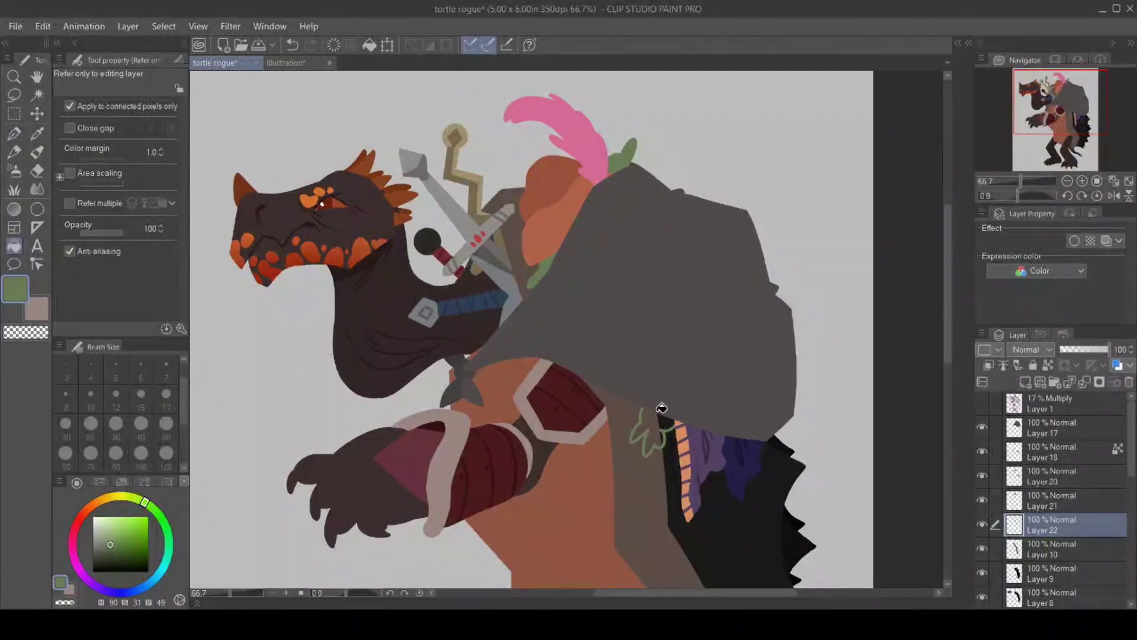
click(651, 421)
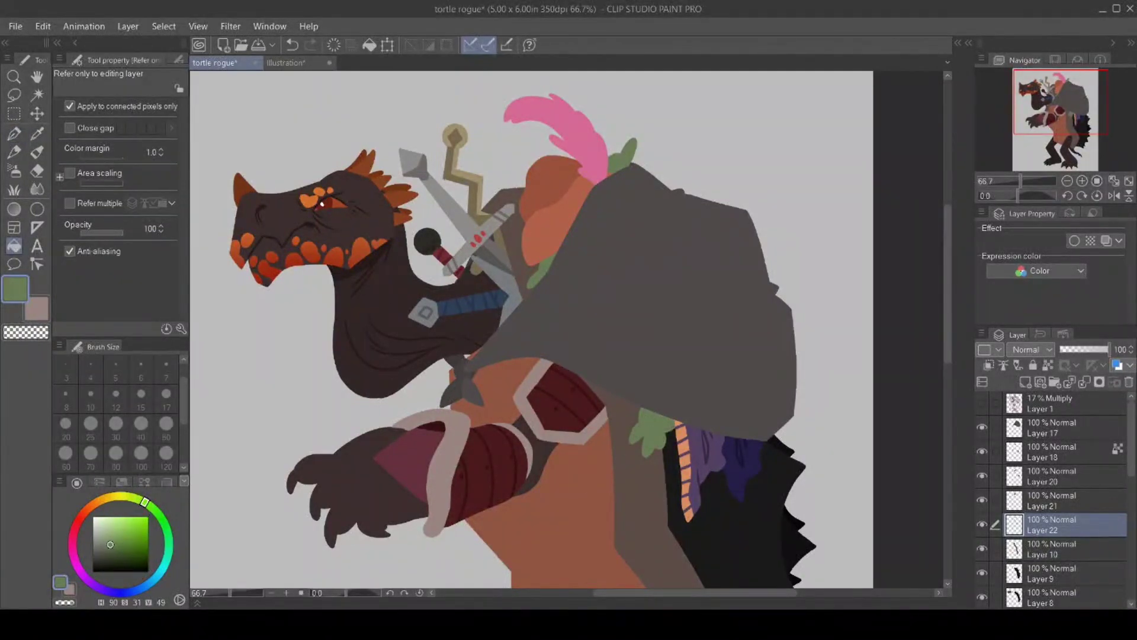
Show the sketch and, on a new layer above Layer 17, outline the shield-shaped mask on the sack and fill it with cream.
click(1034, 419)
click(1025, 382)
click(982, 402)
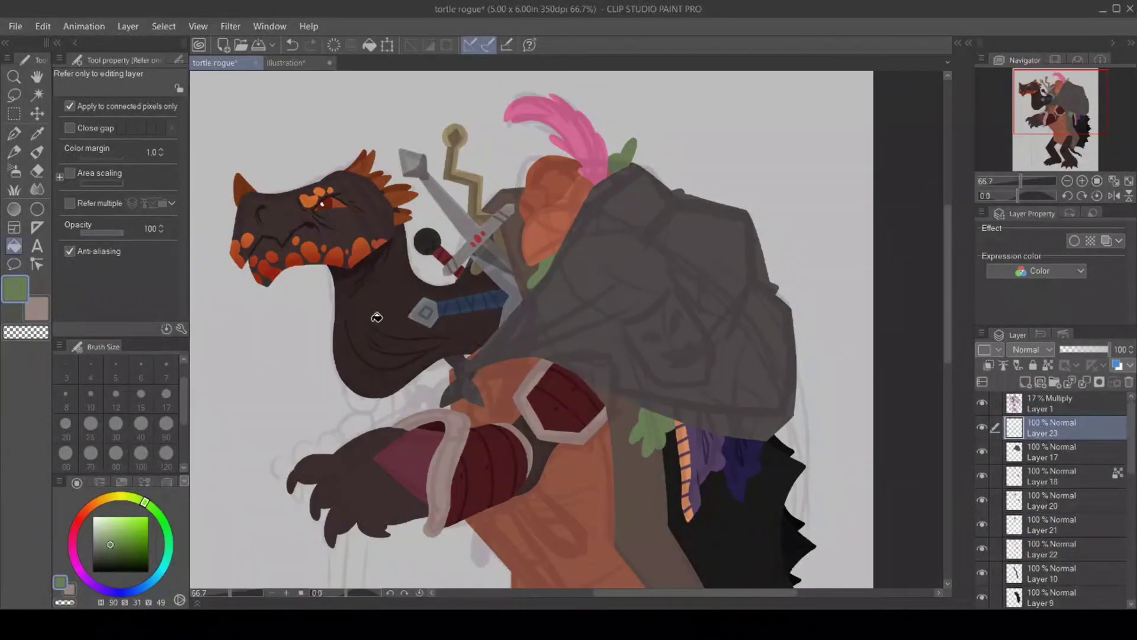
click(106, 497)
click(97, 521)
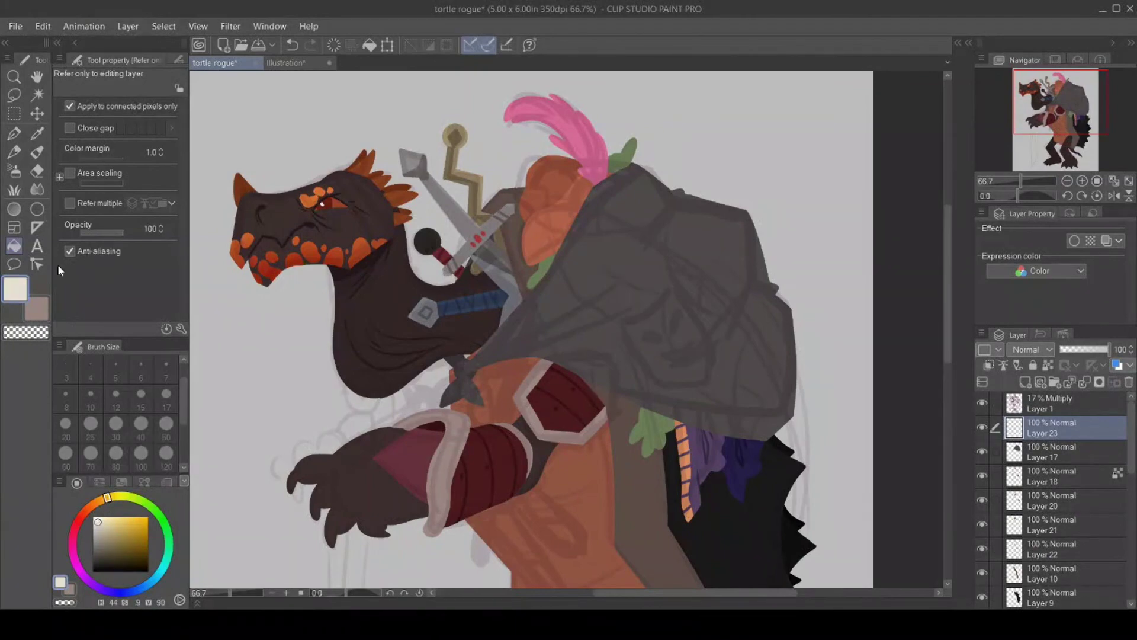
click(13, 132)
mouse_move(675, 283)
mouse_down()
mouse_move(618, 324)
mouse_move(644, 368)
mouse_move(701, 391)
mouse_up()
mouse_move(675, 283)
mouse_down()
mouse_move(703, 337)
mouse_move(701, 390)
mouse_up()
click(13, 245)
click(656, 358)
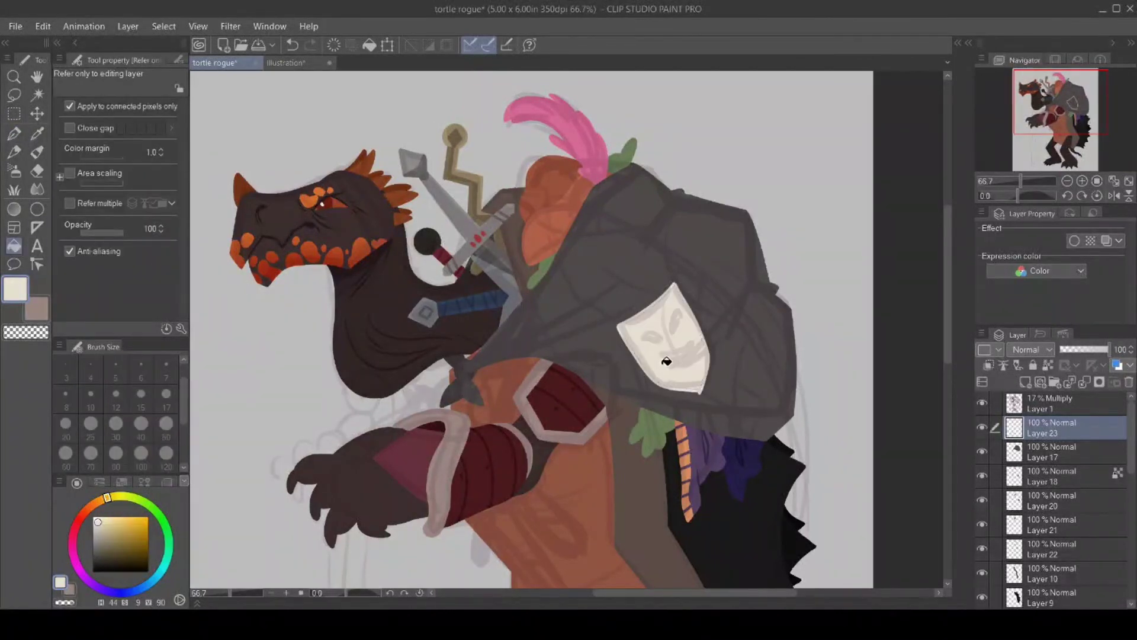
Cut two curved eyes and a smiling mouth out of the cream mask with transparent colour, and hide the sketch to check it.
click(14, 133)
click(25, 332)
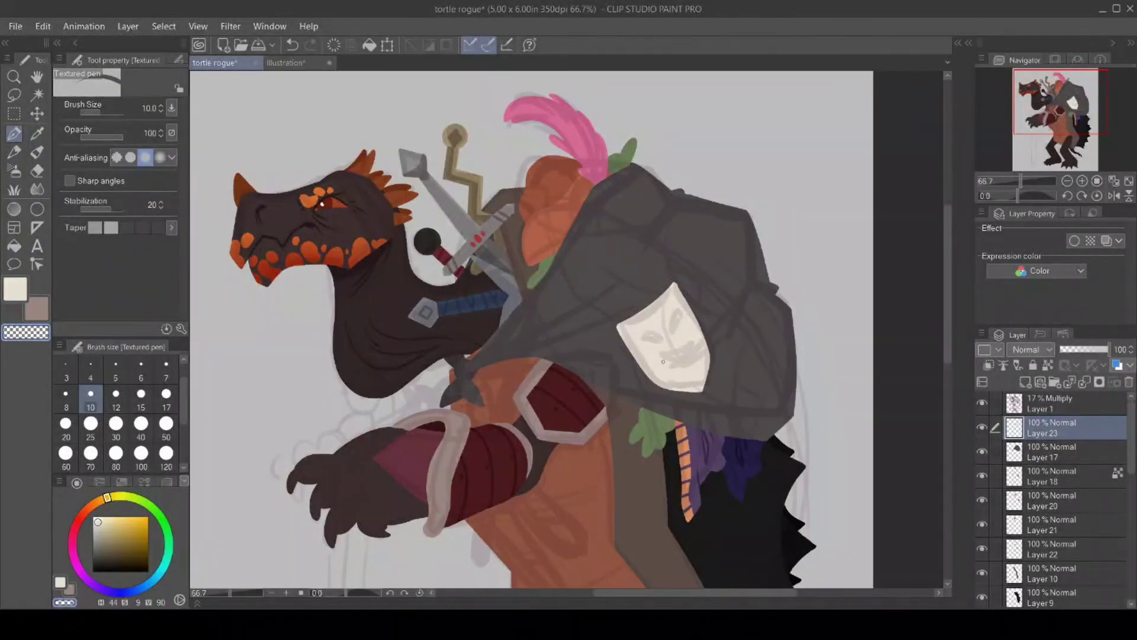
mouse_move(690, 349)
mouse_down()
mouse_move(660, 367)
mouse_move(693, 351)
mouse_move(677, 325)
mouse_move(675, 339)
mouse_move(676, 330)
mouse_move(643, 347)
mouse_move(683, 320)
mouse_move(663, 372)
mouse_move(690, 355)
mouse_up()
key(ctrl+z)
click(981, 403)
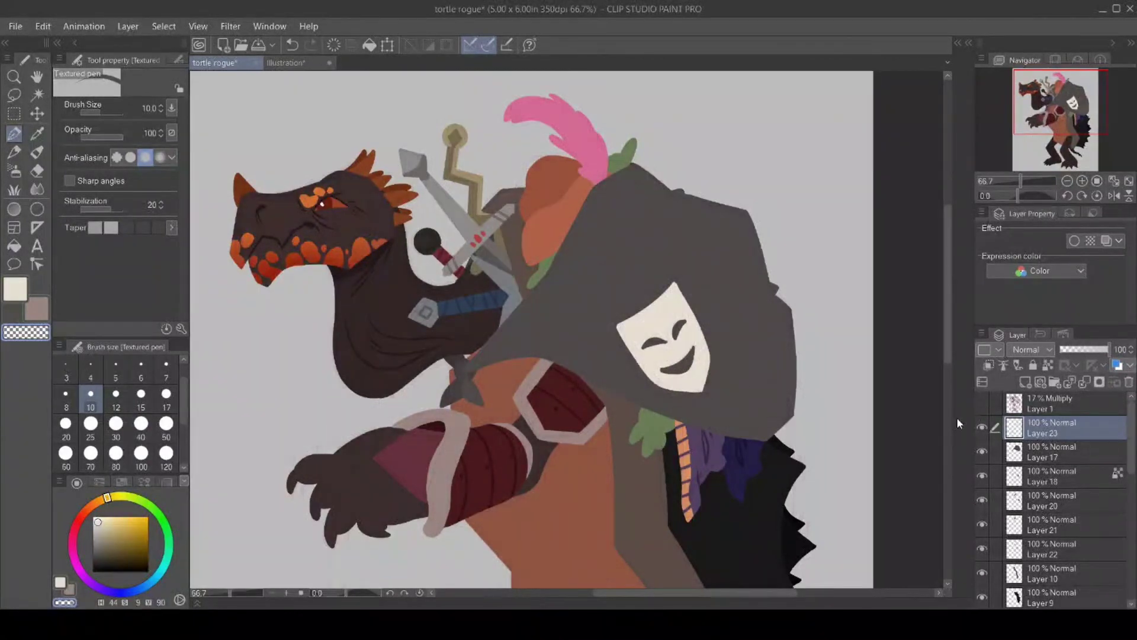
click(22, 293)
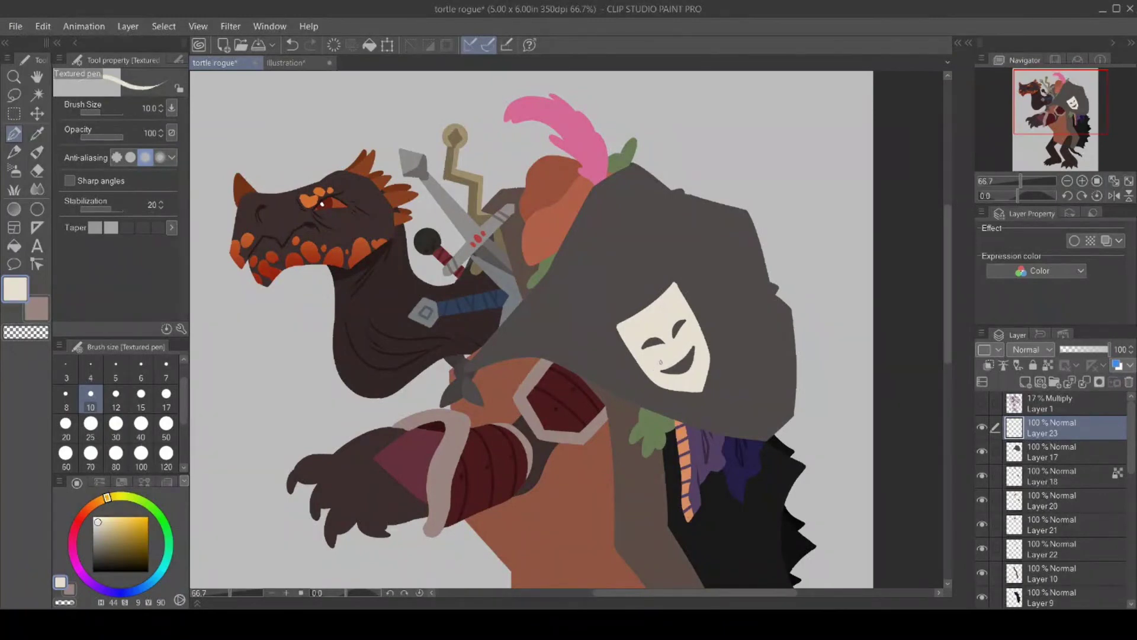
Show the sketch and, on a new layer below Layer 23, outline a second, eared mask behind the cream one and fill it coral red.
click(982, 403)
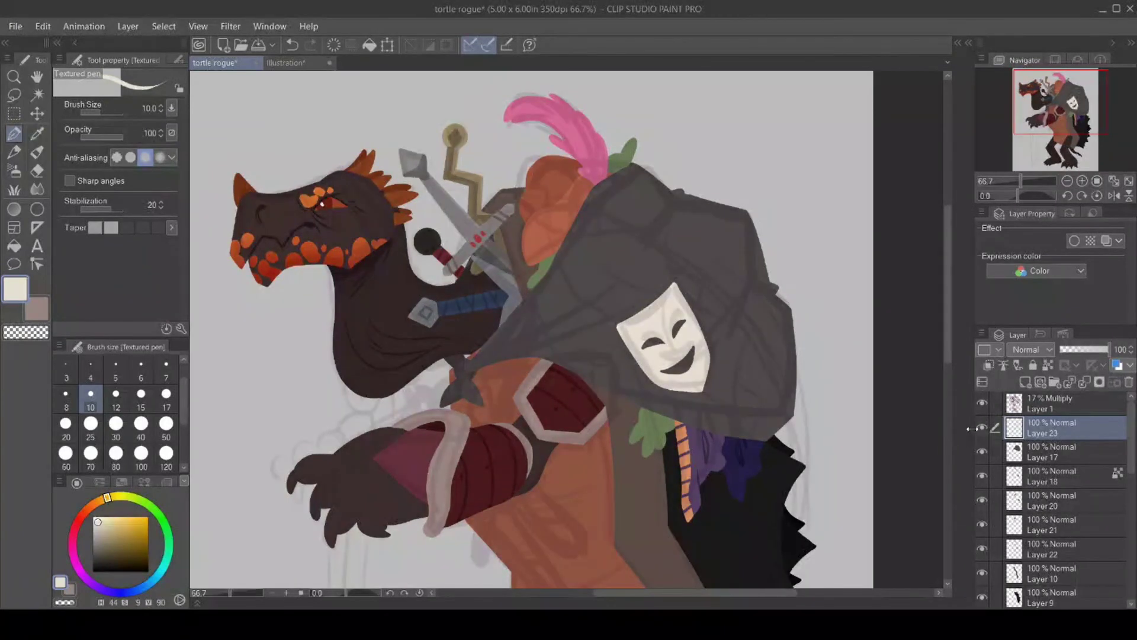
key(ctrl+shift+n)
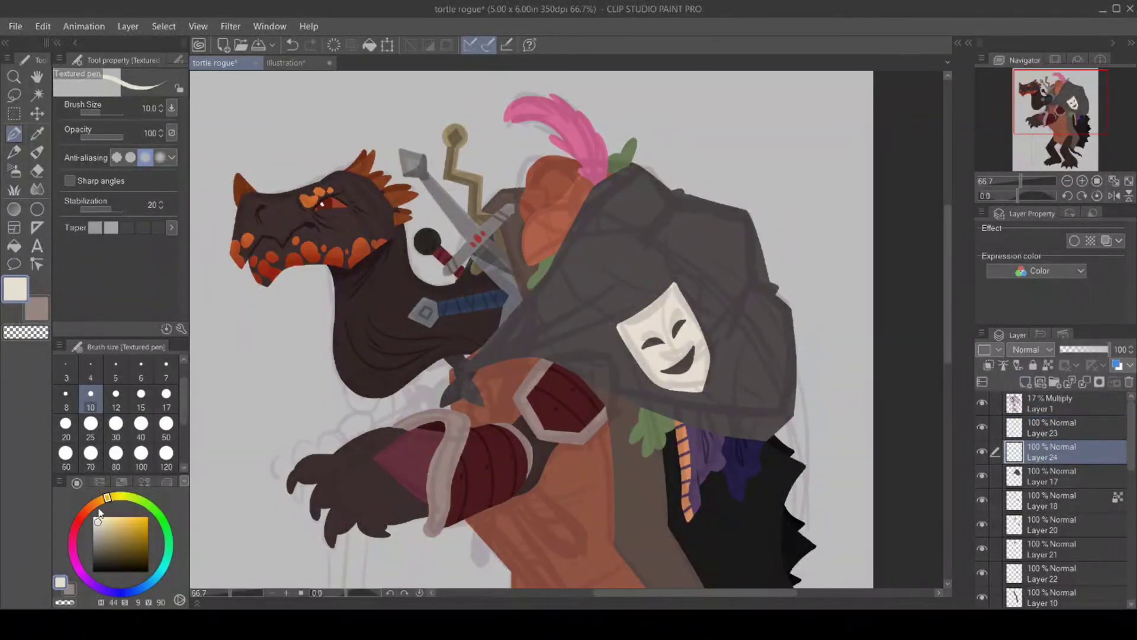
click(81, 515)
click(123, 521)
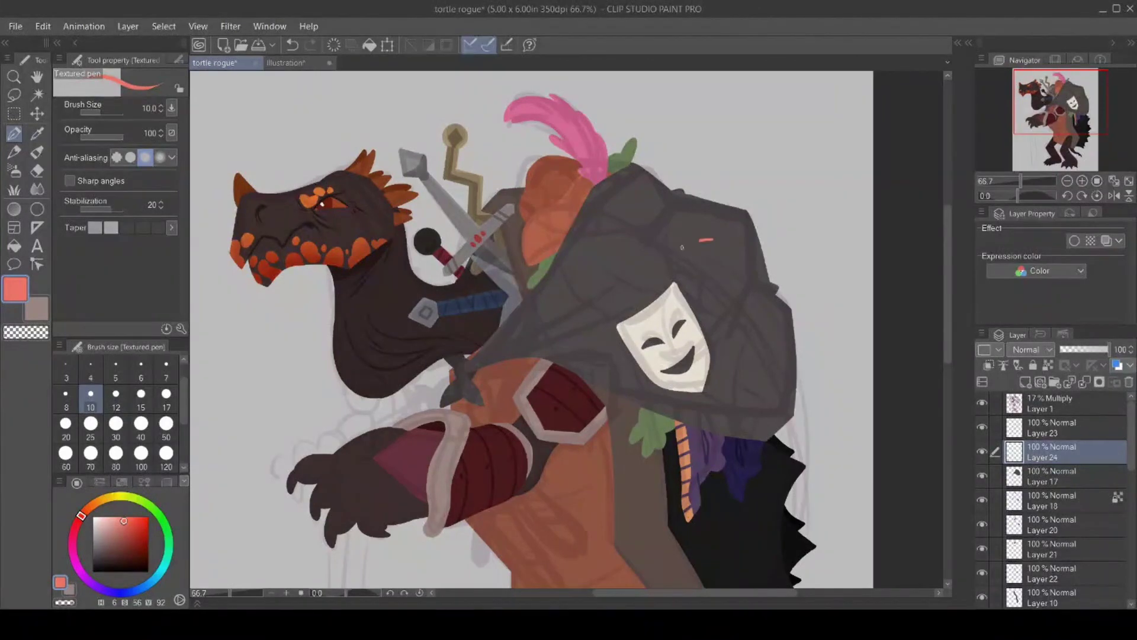
mouse_move(712, 239)
mouse_down()
mouse_move(675, 258)
mouse_move(652, 242)
mouse_move(718, 321)
mouse_up()
mouse_move(712, 239)
mouse_down()
mouse_move(712, 219)
mouse_move(728, 300)
mouse_move(720, 321)
mouse_up()
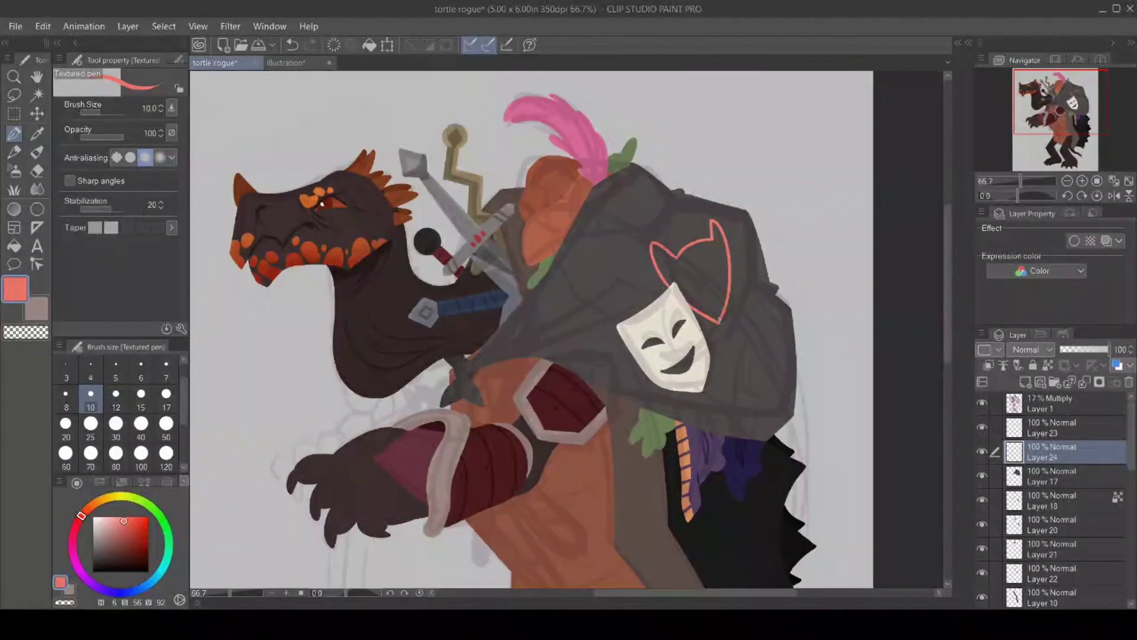
key(g)
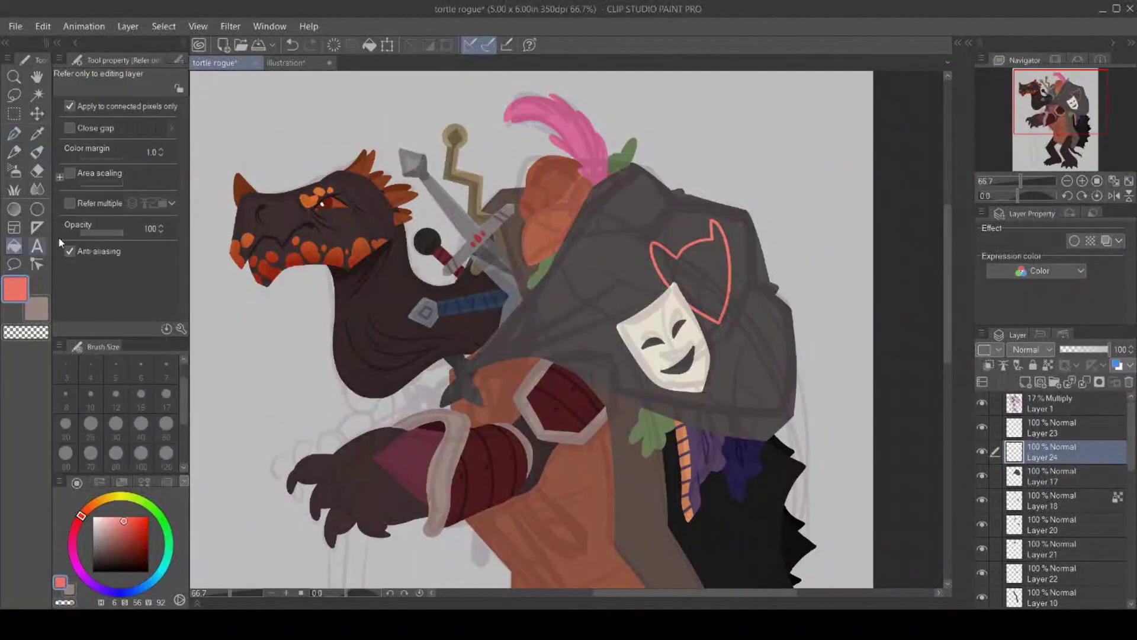
click(716, 270)
Reshape the coral mask's ears into sharp points and cut out its slanted eyes with transparent colour.
key(p)
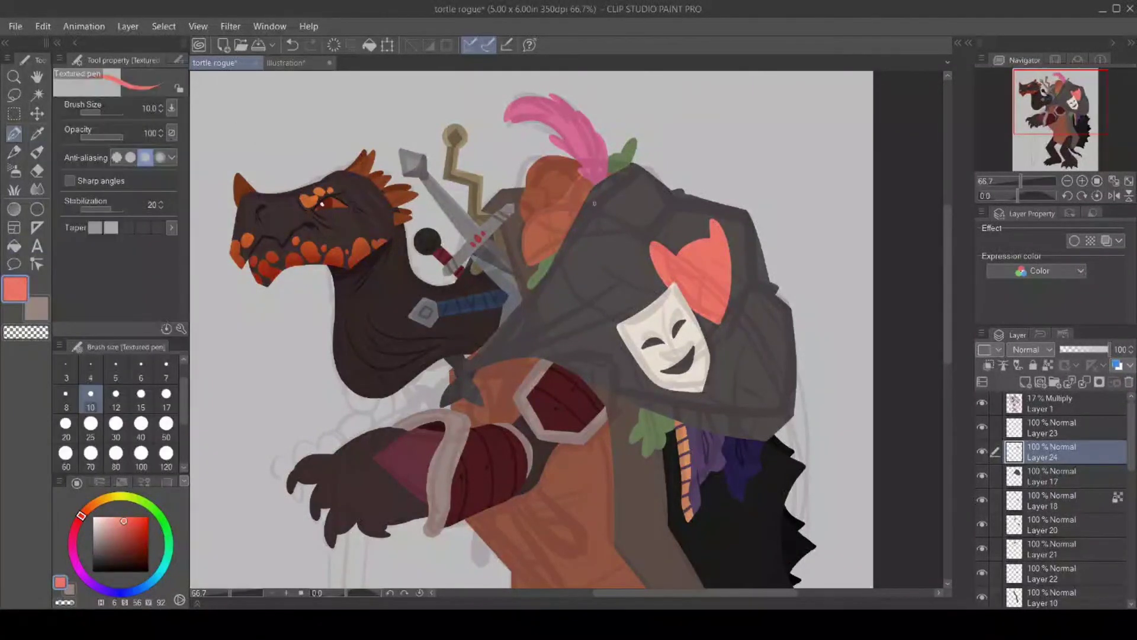
mouse_move(708, 227)
mouse_down()
mouse_move(708, 212)
mouse_move(708, 238)
mouse_up()
drag(693, 239, 675, 252)
mouse_move(690, 242)
mouse_down()
mouse_move(649, 236)
mouse_move(659, 286)
mouse_up()
click(28, 335)
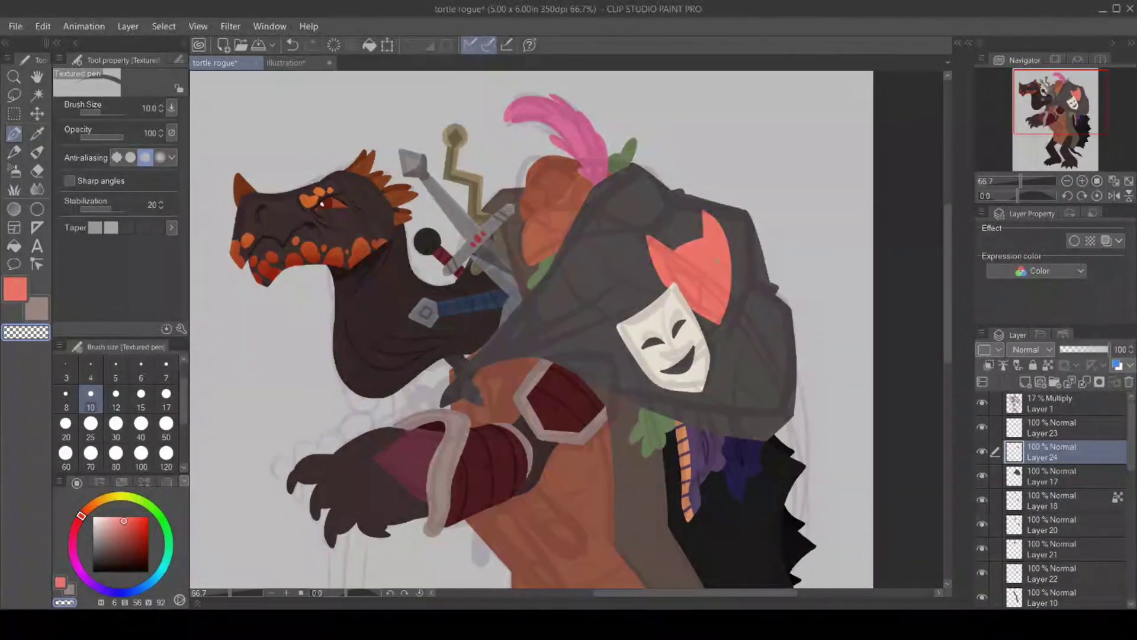
mouse_move(719, 257)
mouse_down()
mouse_move(706, 276)
mouse_move(716, 266)
mouse_move(678, 274)
mouse_up()
Lock Layer 24's transparent pixels and paint darker red ear edges and brow spots on the fox mask.
click(16, 290)
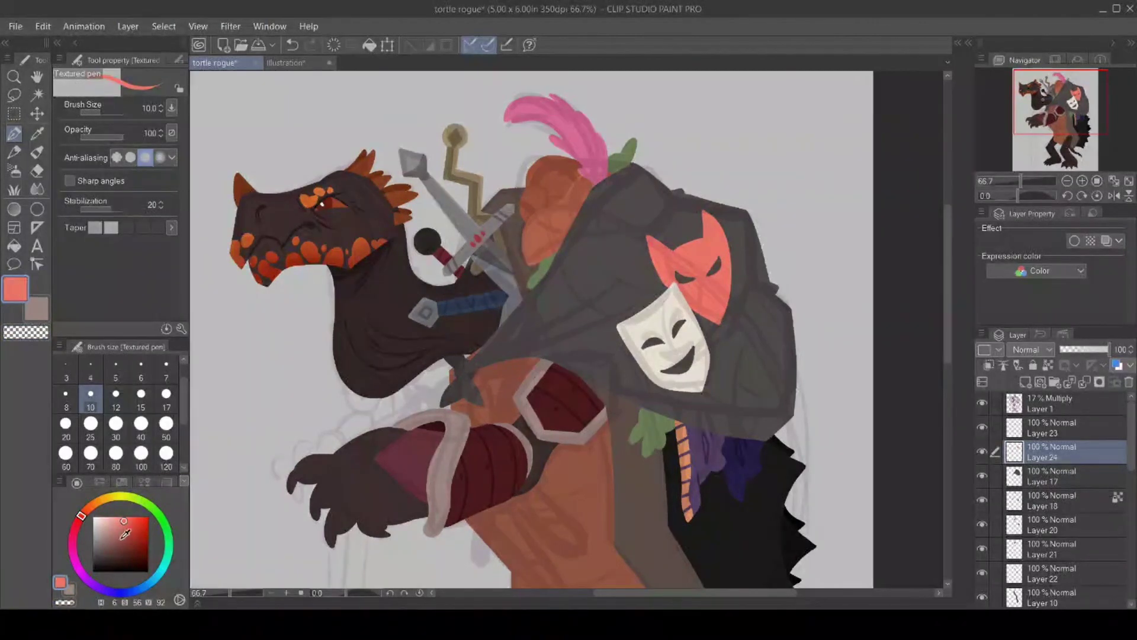
click(131, 532)
click(1047, 365)
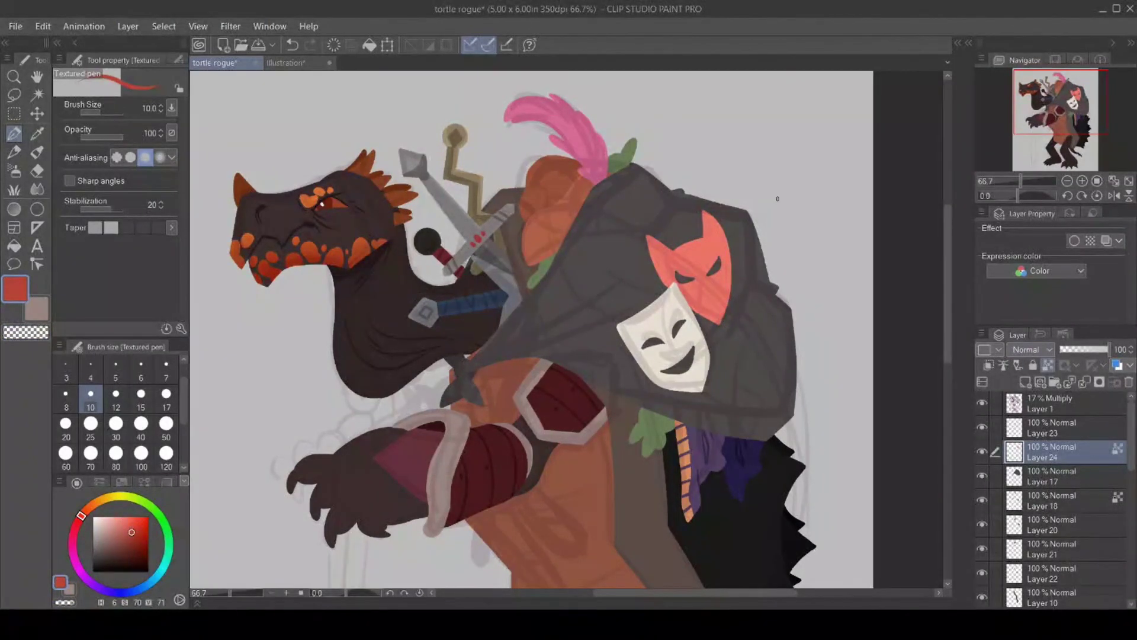
mouse_move(655, 242)
mouse_down()
mouse_move(670, 248)
mouse_move(647, 252)
mouse_up()
mouse_move(700, 228)
mouse_down()
mouse_move(707, 205)
mouse_move(701, 221)
mouse_move(709, 208)
mouse_move(730, 239)
mouse_move(691, 272)
mouse_up()
Paint the fox mask's muzzle and inner ears in light pink.
click(110, 521)
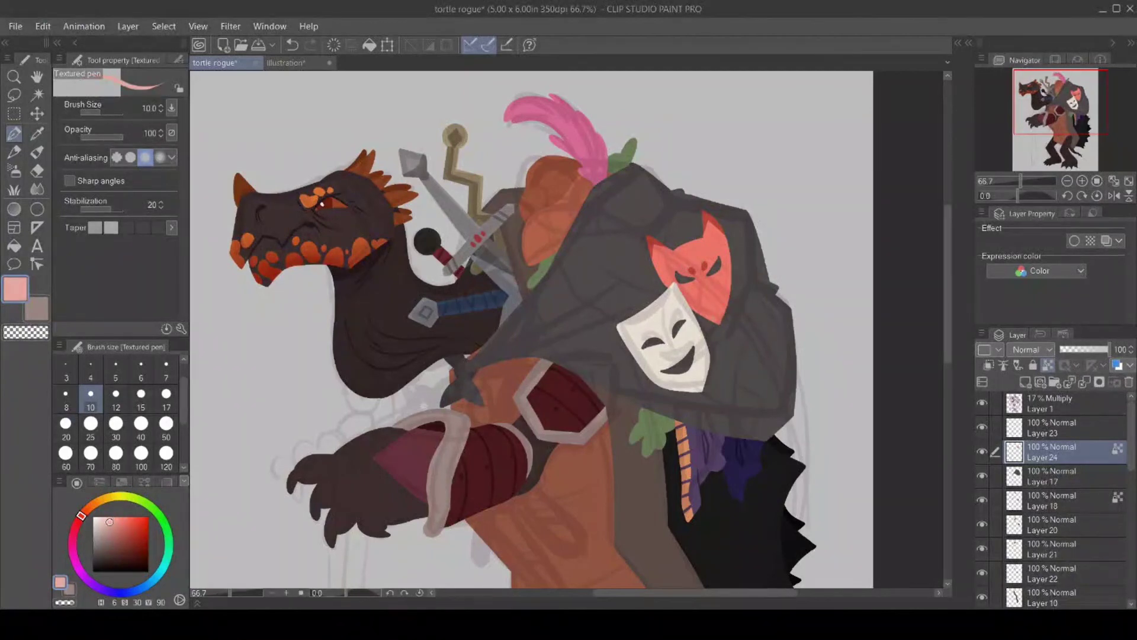
mouse_move(701, 290)
mouse_down()
mouse_move(700, 314)
mouse_move(725, 285)
mouse_up()
click(14, 245)
click(712, 319)
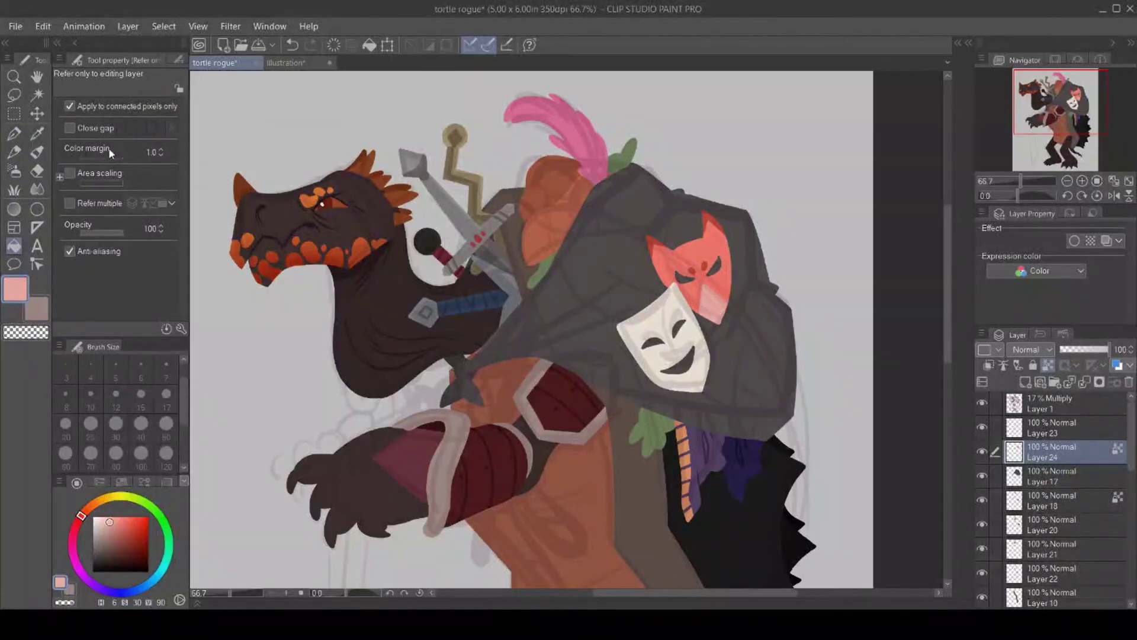
click(15, 134)
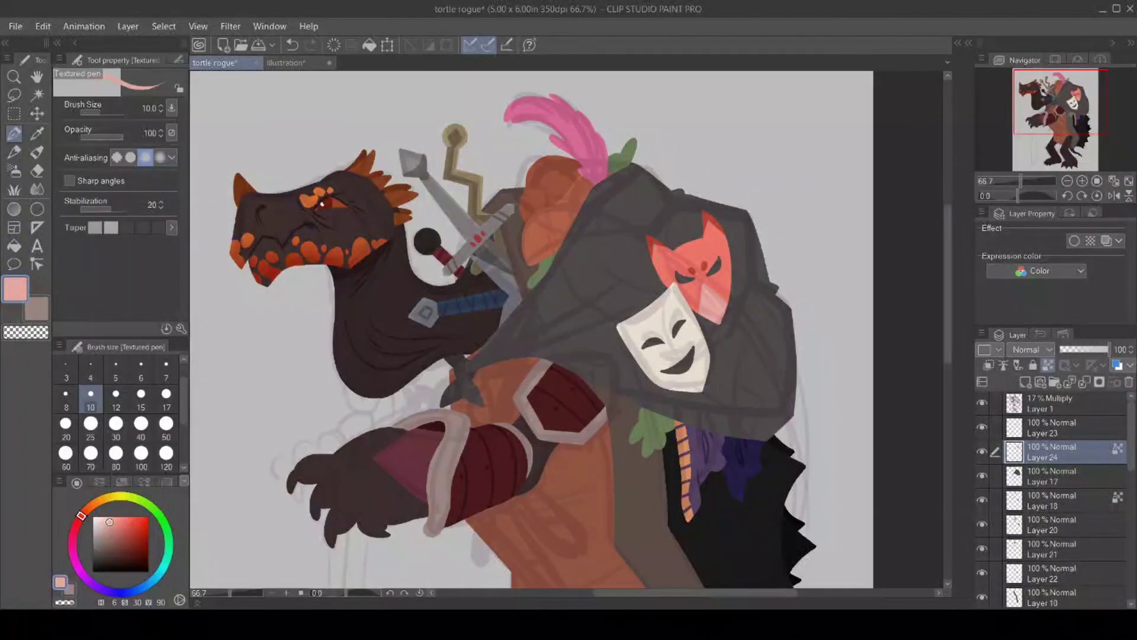
mouse_move(654, 249)
mouse_down()
mouse_move(661, 262)
mouse_move(656, 248)
mouse_up()
mouse_move(708, 219)
mouse_down()
mouse_move(718, 237)
mouse_move(711, 227)
mouse_up()
Paint a dark grey nose at the tip of the fox mask's muzzle and hide the Layer 1 sketch.
click(93, 561)
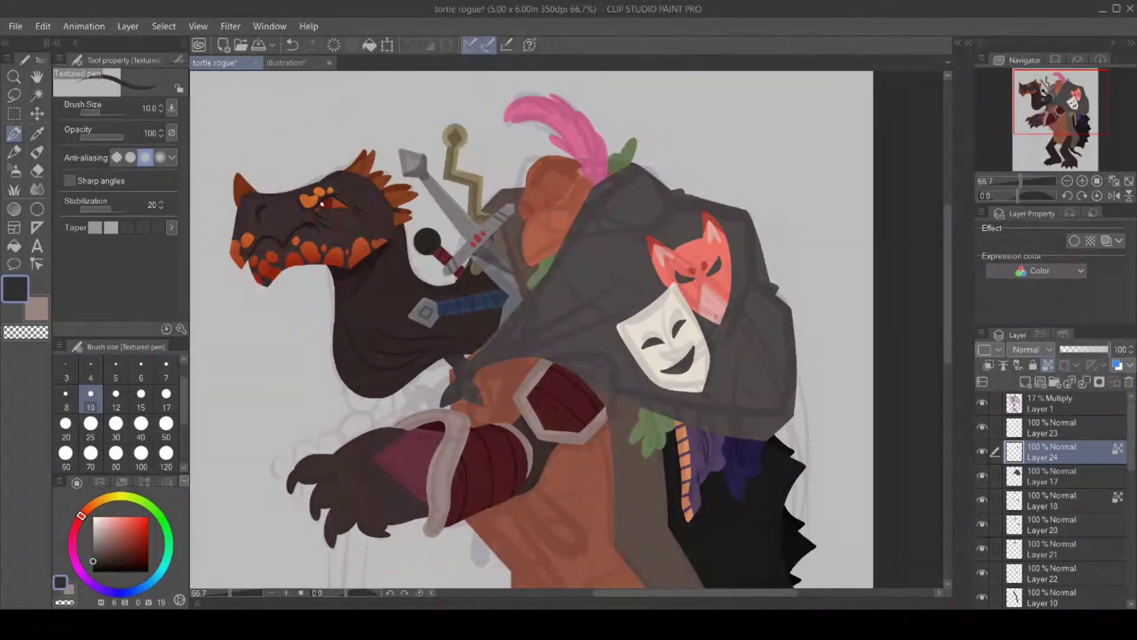
drag(719, 320, 718, 320)
click(982, 404)
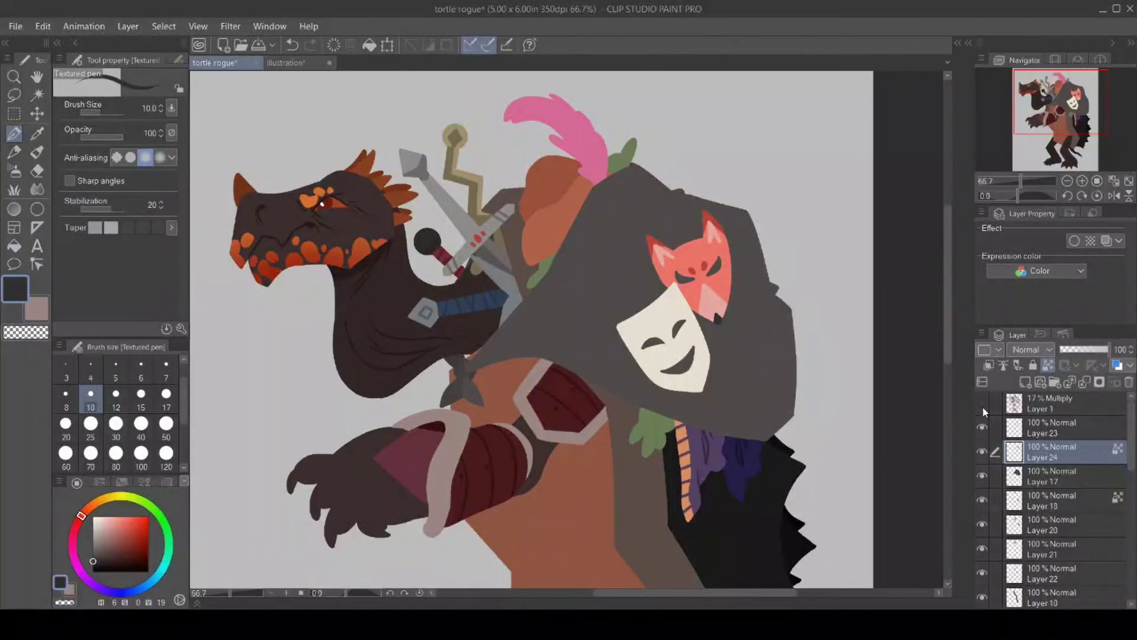
Show the Layer 1 sketch again and hide Layer 14, which holds the dark clawed forearm.
click(14, 77)
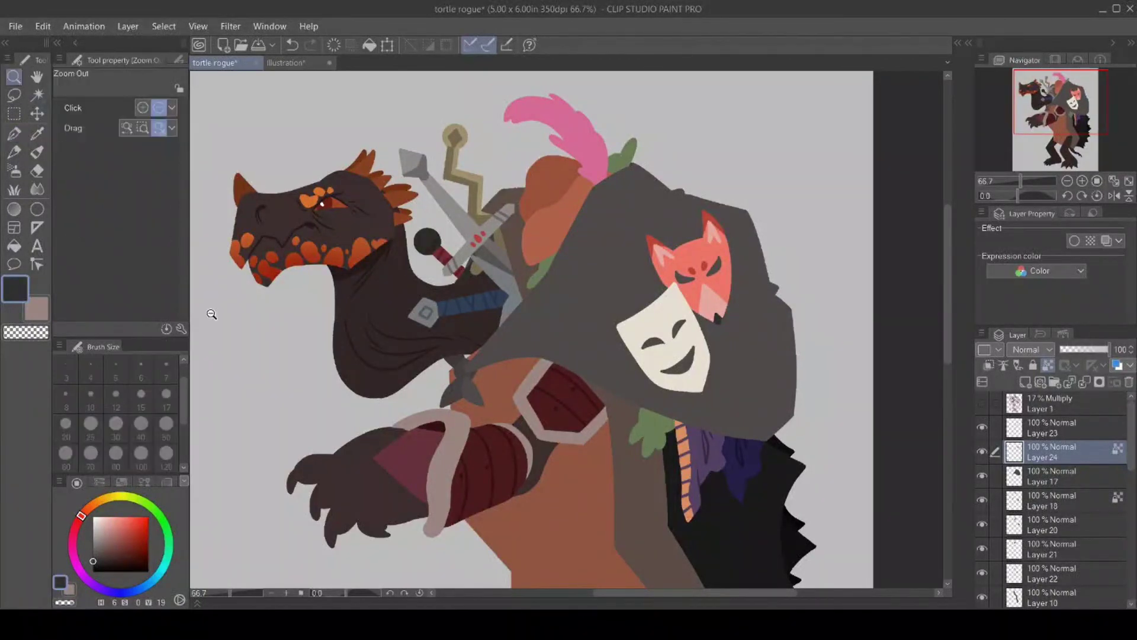
click(377, 511)
drag(608, 592, 572, 592)
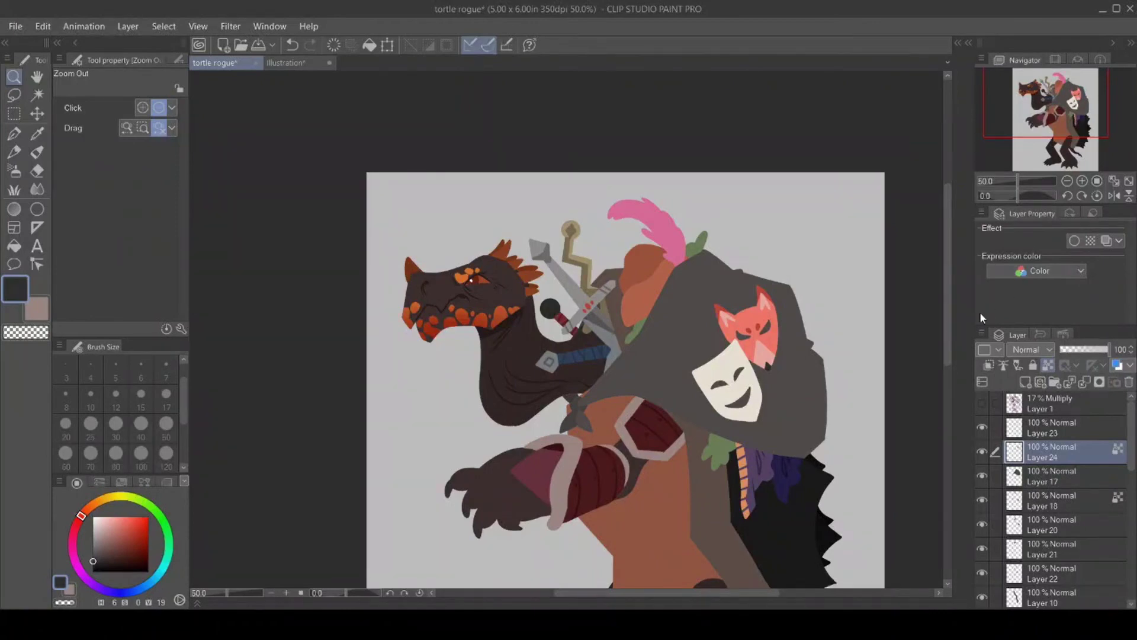
drag(948, 331, 950, 370)
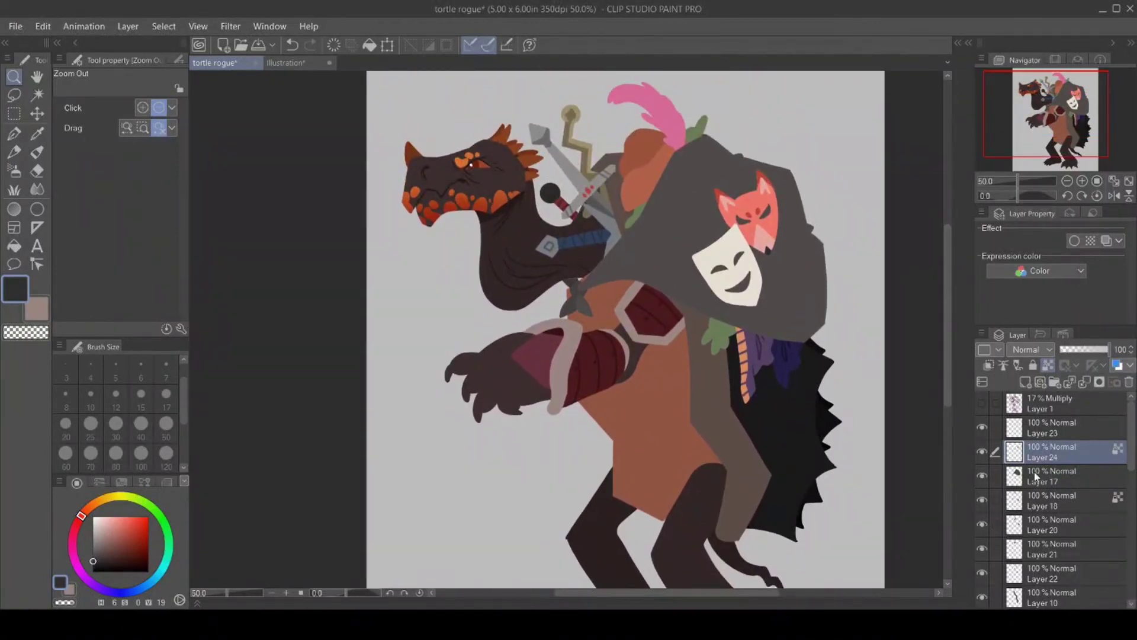
drag(1131, 438, 1131, 565)
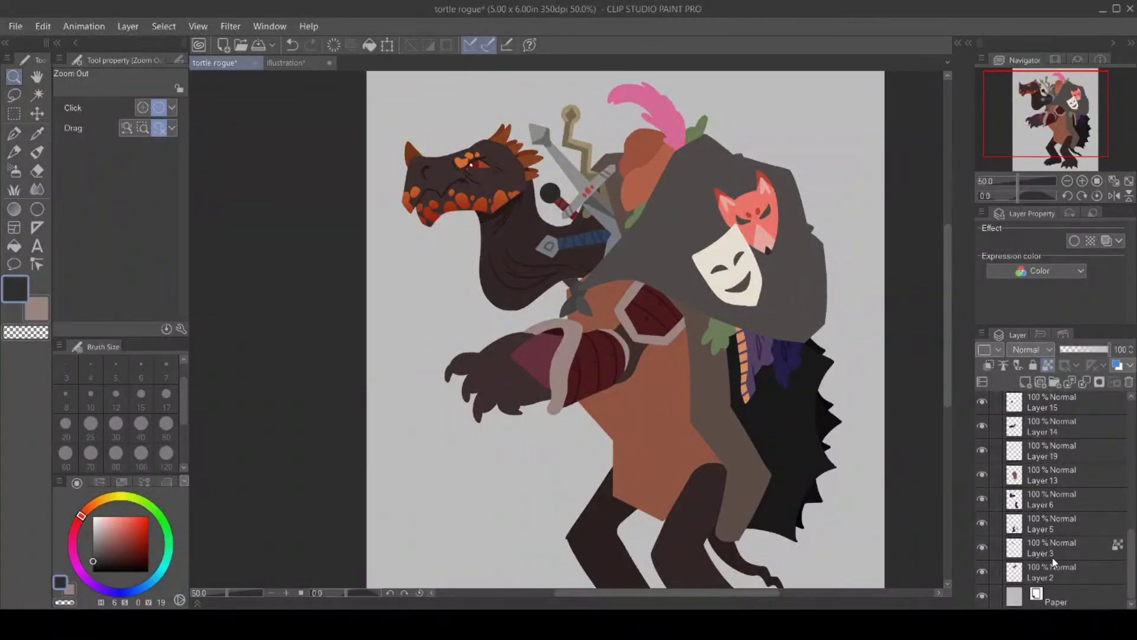
scroll(1061, 570, up, 10)
click(982, 403)
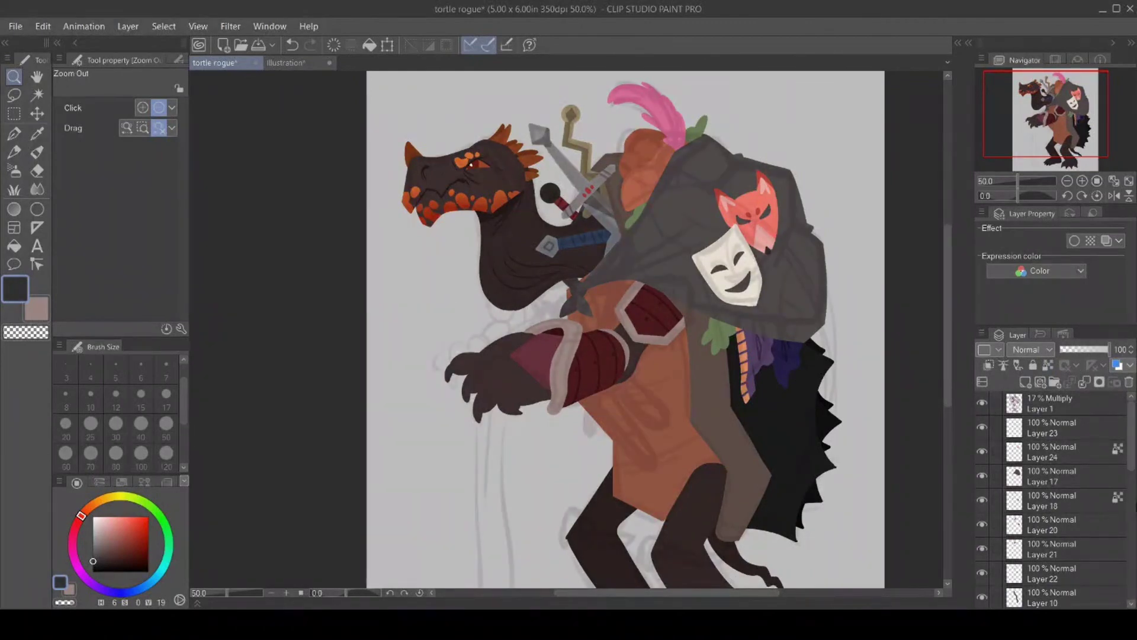
scroll(1075, 515, down, 6)
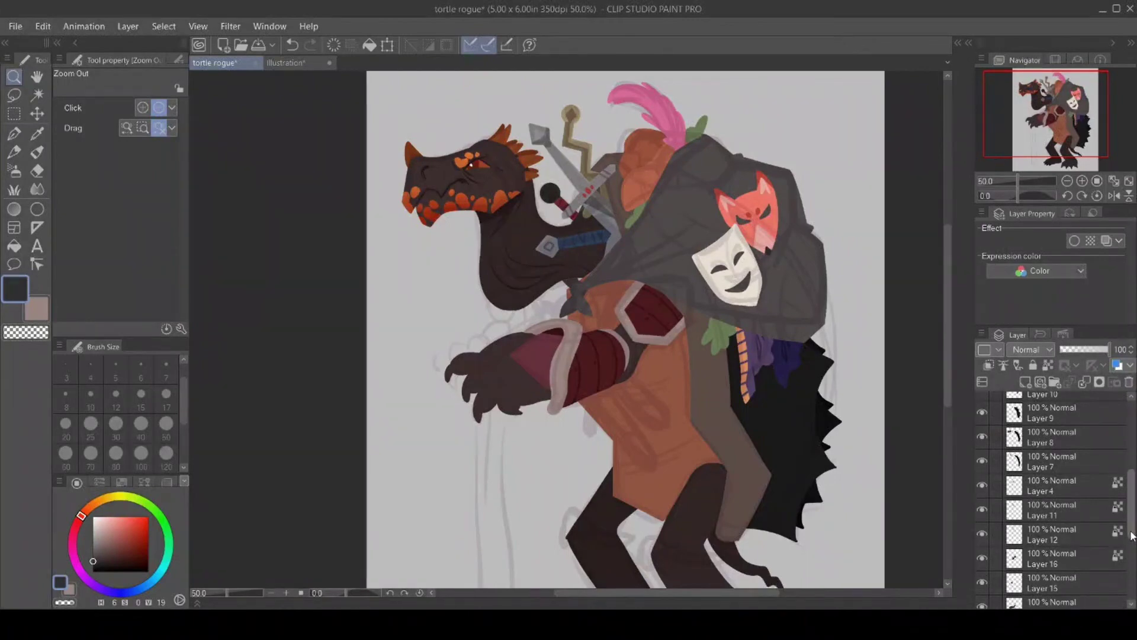
drag(1134, 537, 1134, 561)
click(981, 535)
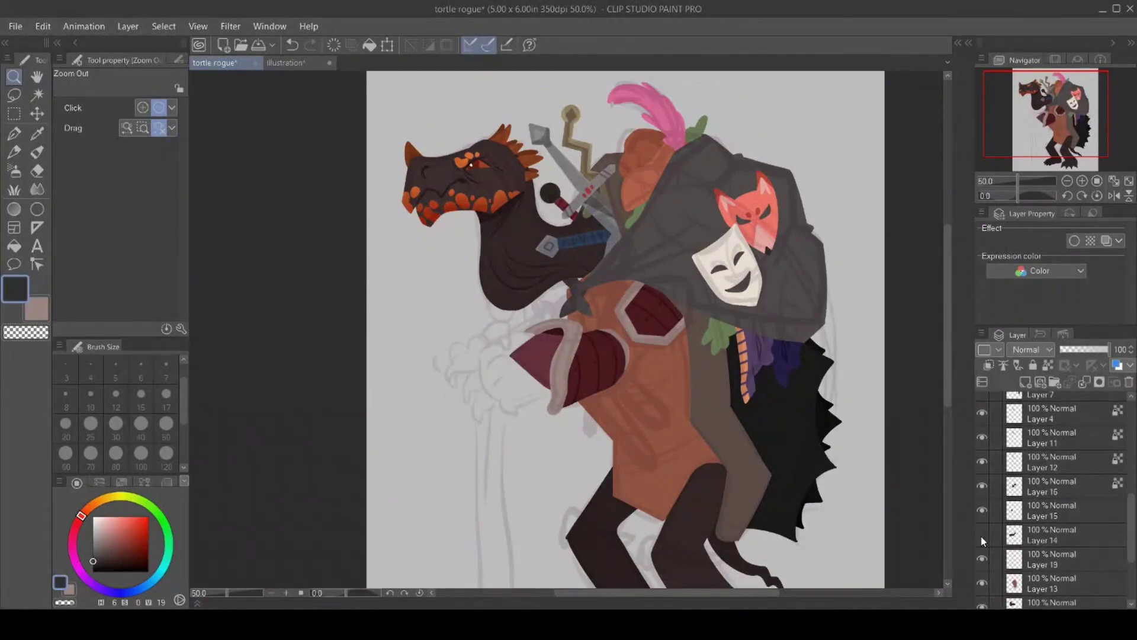
Show Layer 14 with the clawed forearm again and make Layer 19 the active layer.
click(981, 534)
scroll(1104, 577, down, 3)
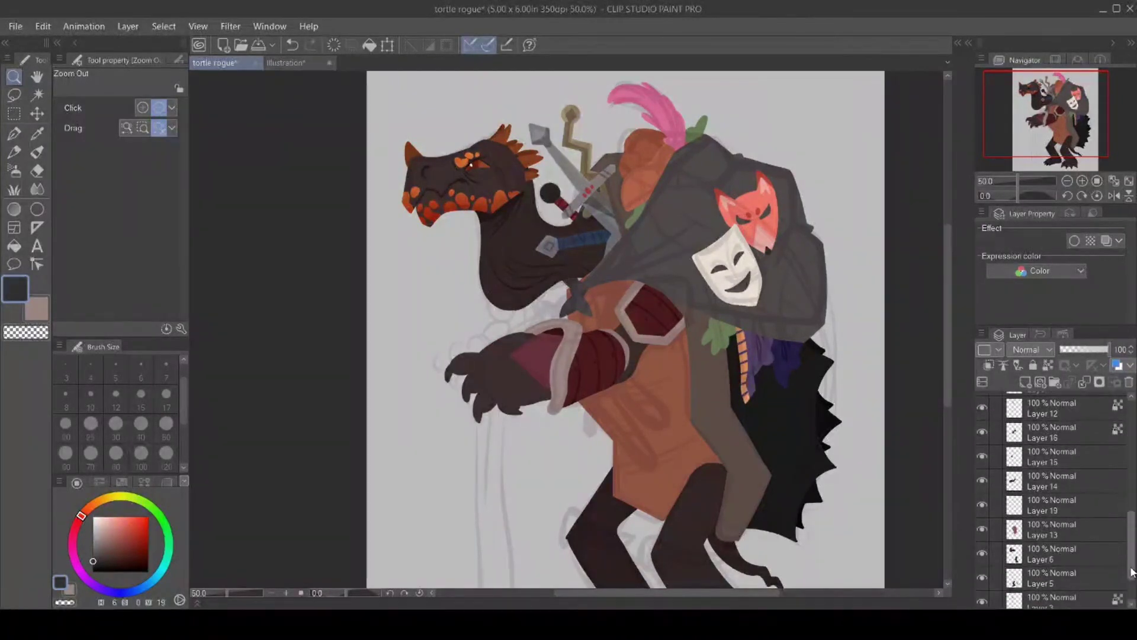
click(982, 542)
click(983, 543)
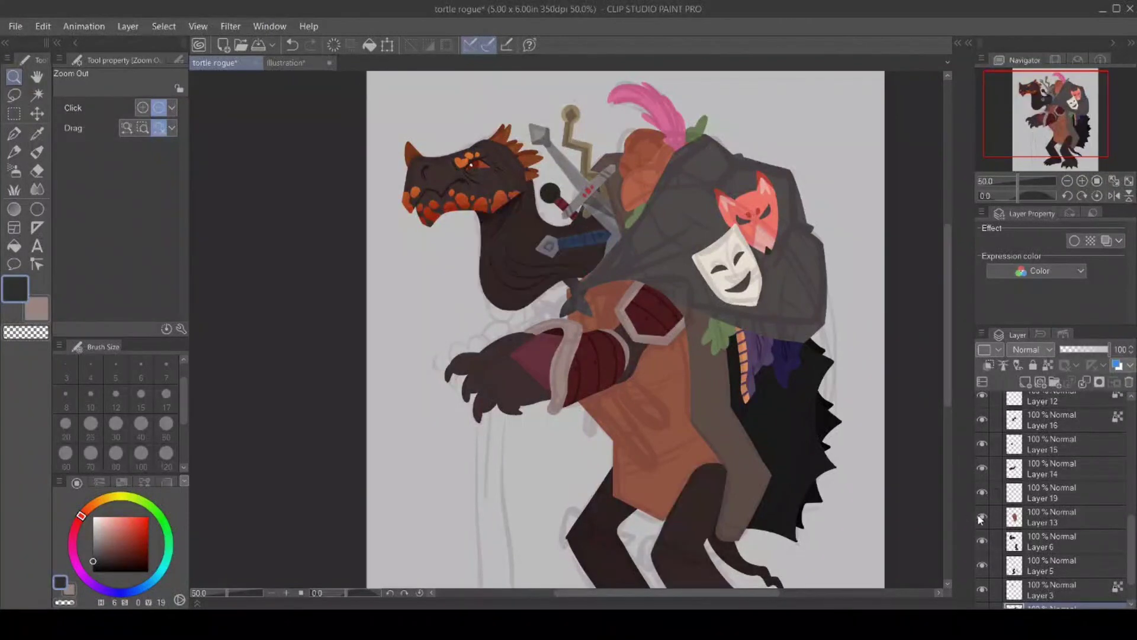
click(982, 492)
click(982, 493)
click(1038, 494)
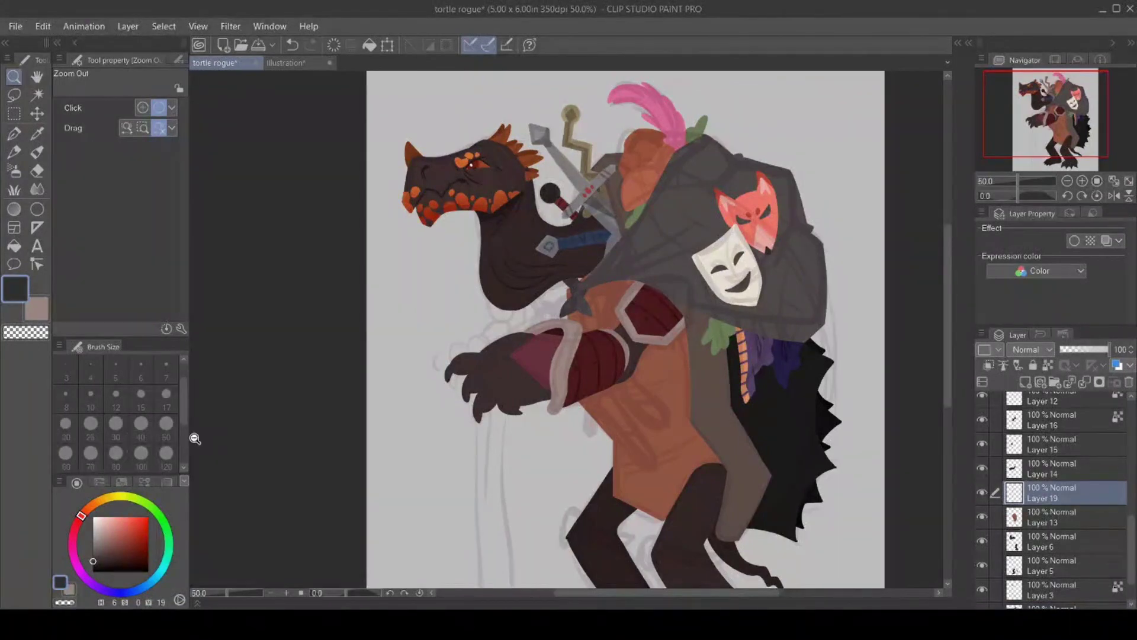
Outline the cane with its round curled top and curved lower blade in muted red, and fill the shape.
click(128, 532)
key(p)
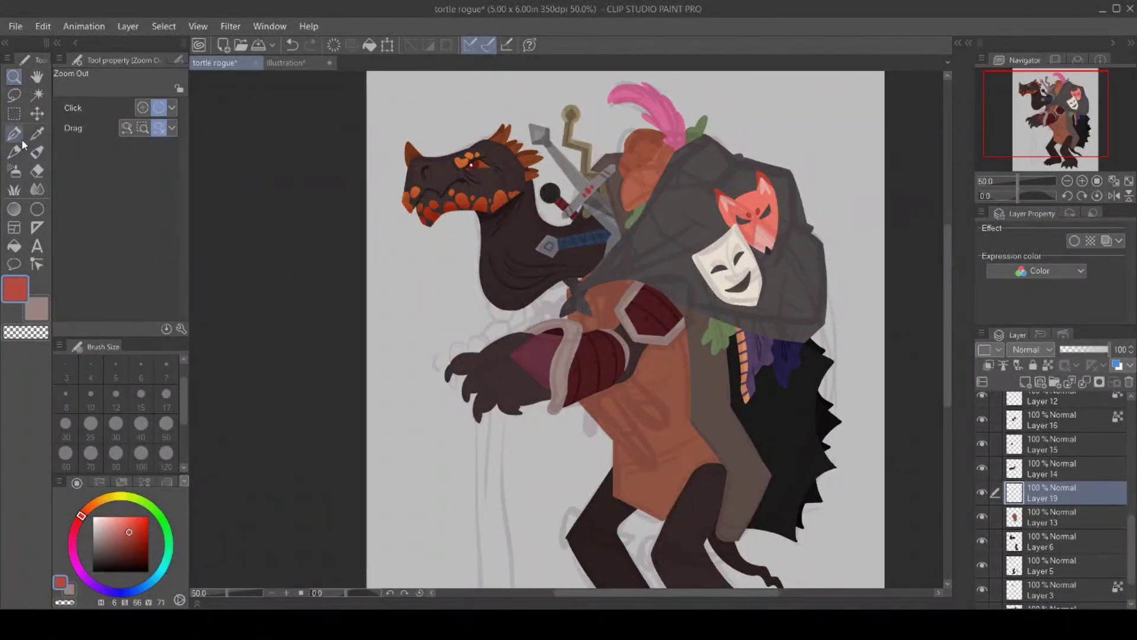
click(124, 538)
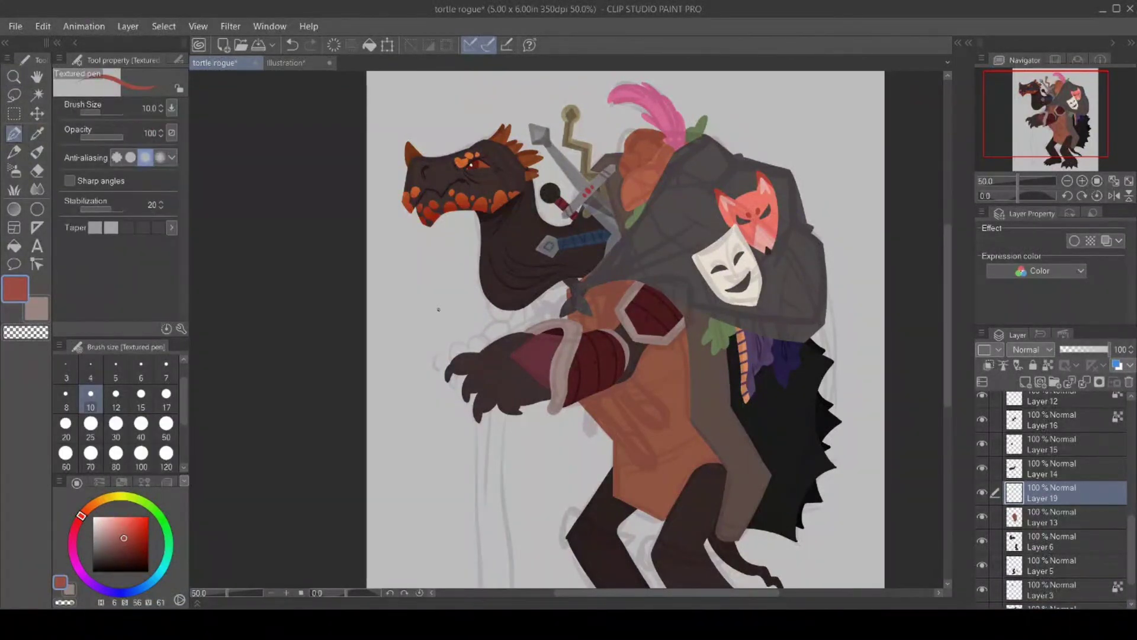
mouse_move(527, 329)
mouse_down()
mouse_move(525, 298)
mouse_move(487, 315)
mouse_move(508, 307)
mouse_move(500, 350)
mouse_up()
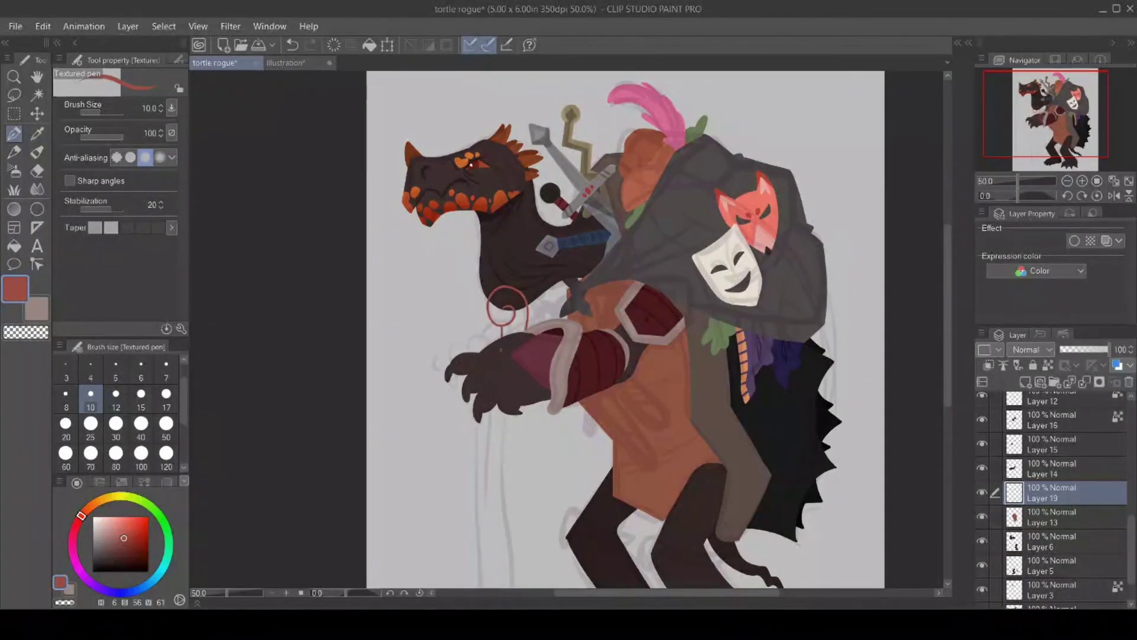
drag(474, 415, 469, 486)
drag(947, 374, 947, 420)
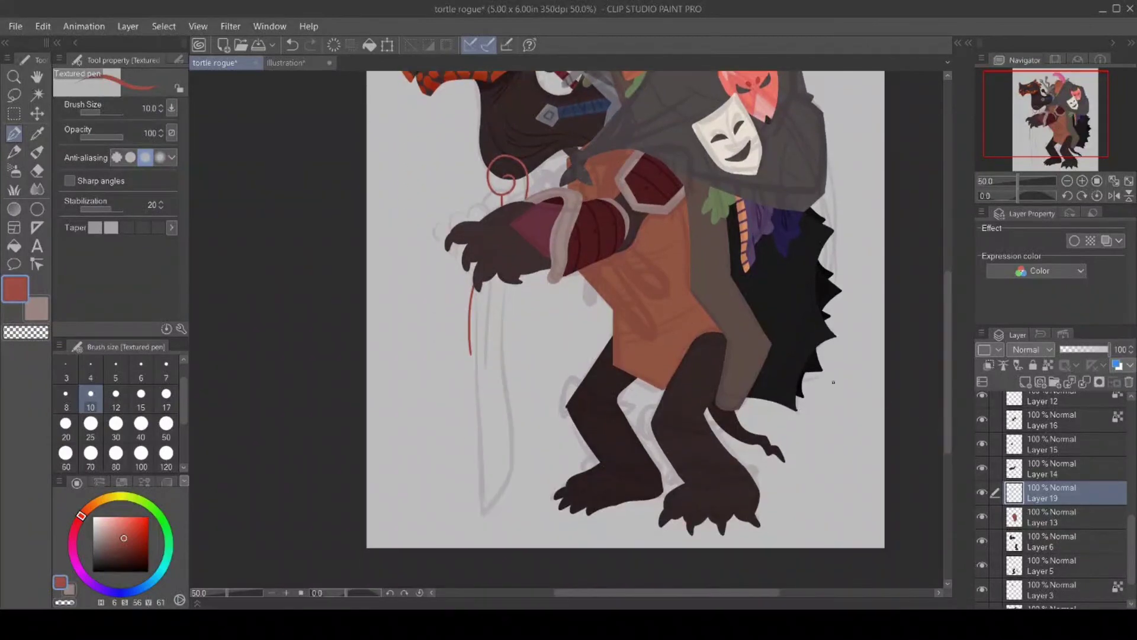
mouse_move(471, 353)
mouse_down()
mouse_move(486, 516)
mouse_move(519, 472)
mouse_move(497, 353)
mouse_move(502, 277)
mouse_up()
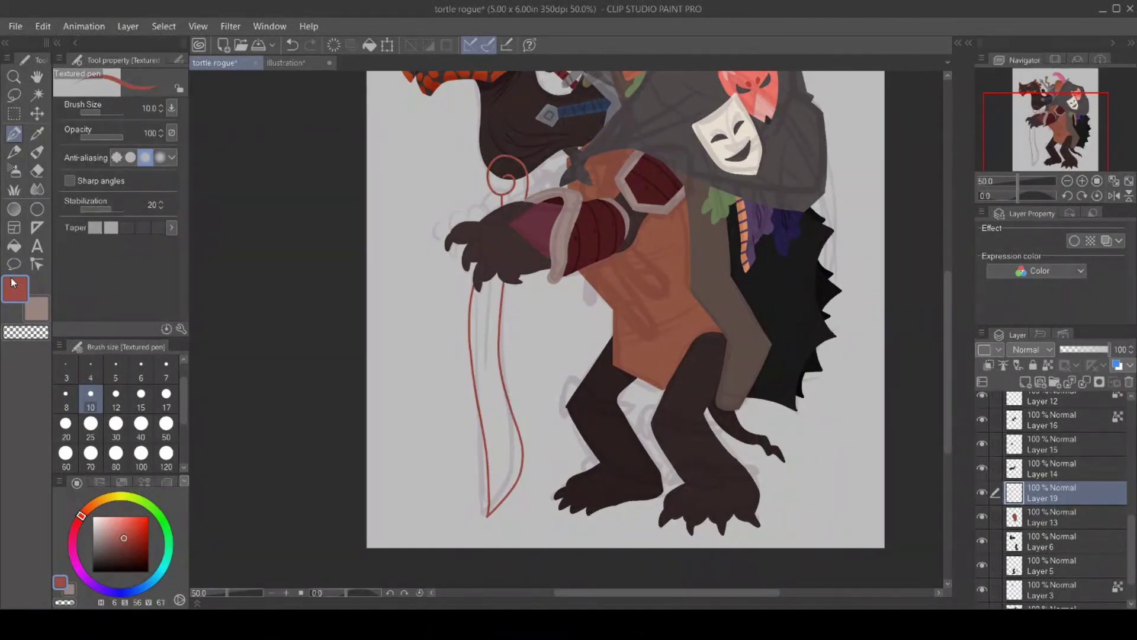
key(g)
click(487, 312)
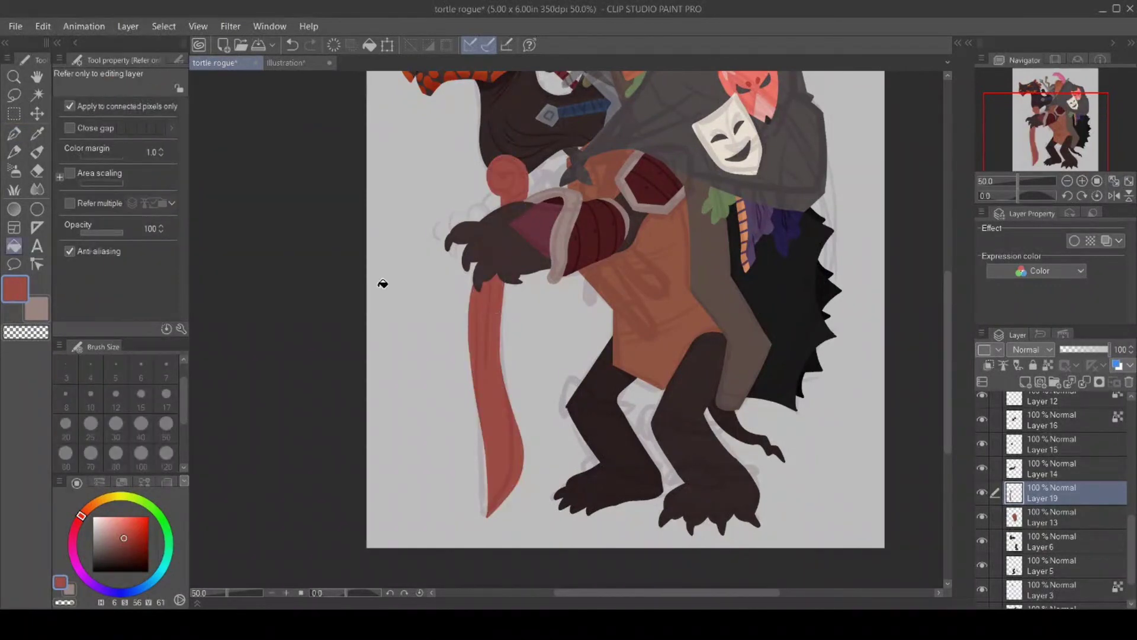
Trim the edges of the cane's lower blade with transparent colour to narrow it and make its tip angular.
click(14, 133)
click(29, 333)
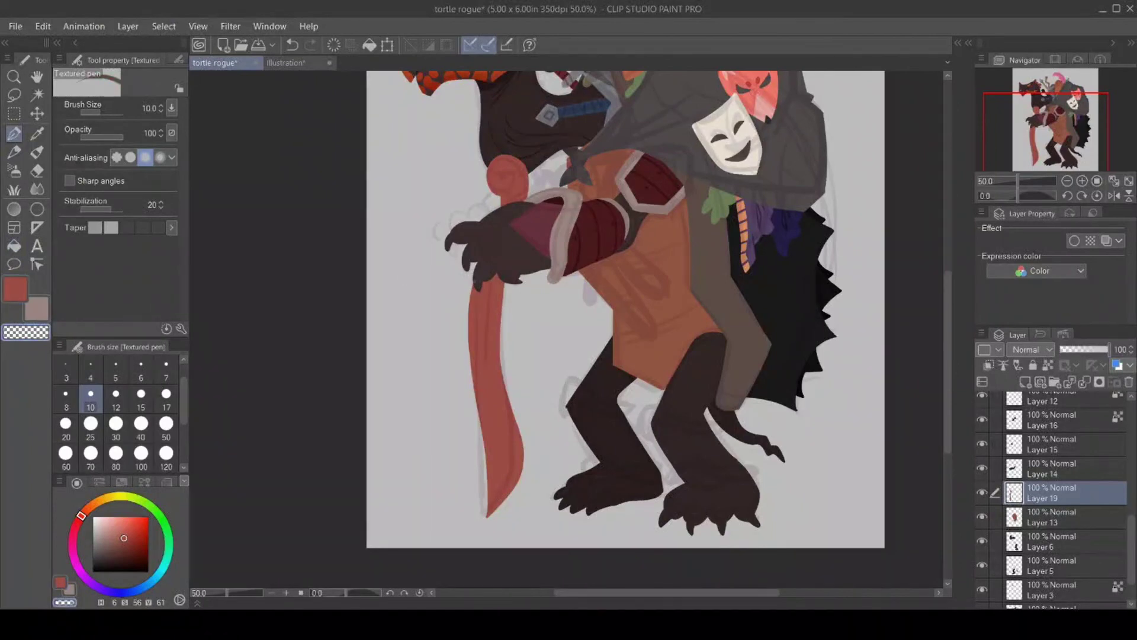
drag(467, 352, 469, 297)
drag(471, 379, 465, 339)
click(13, 296)
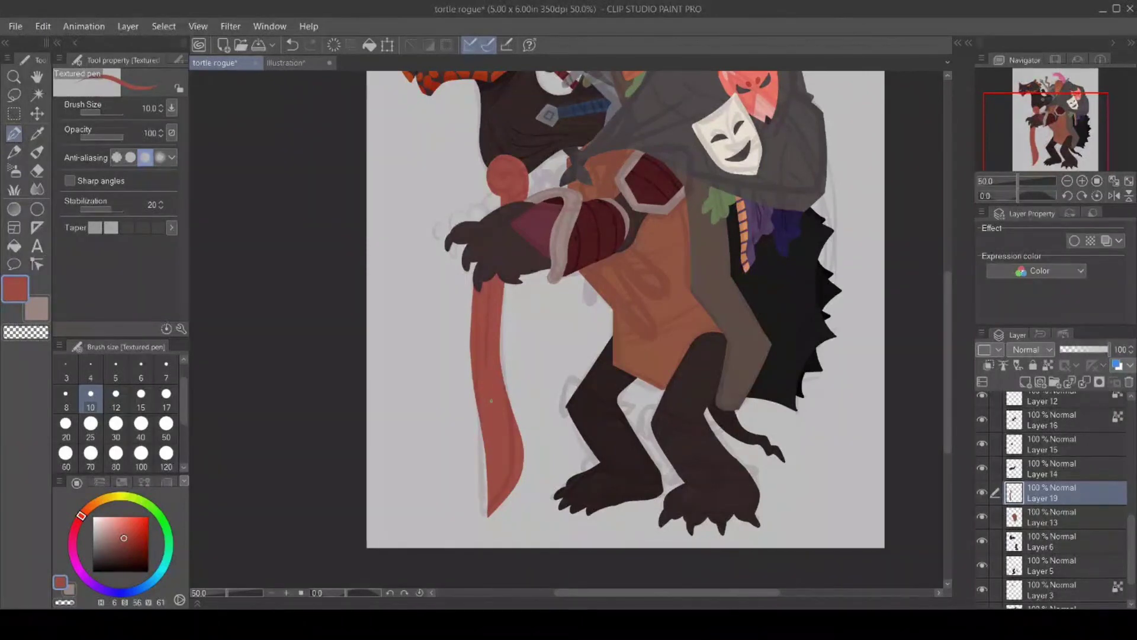
click(25, 332)
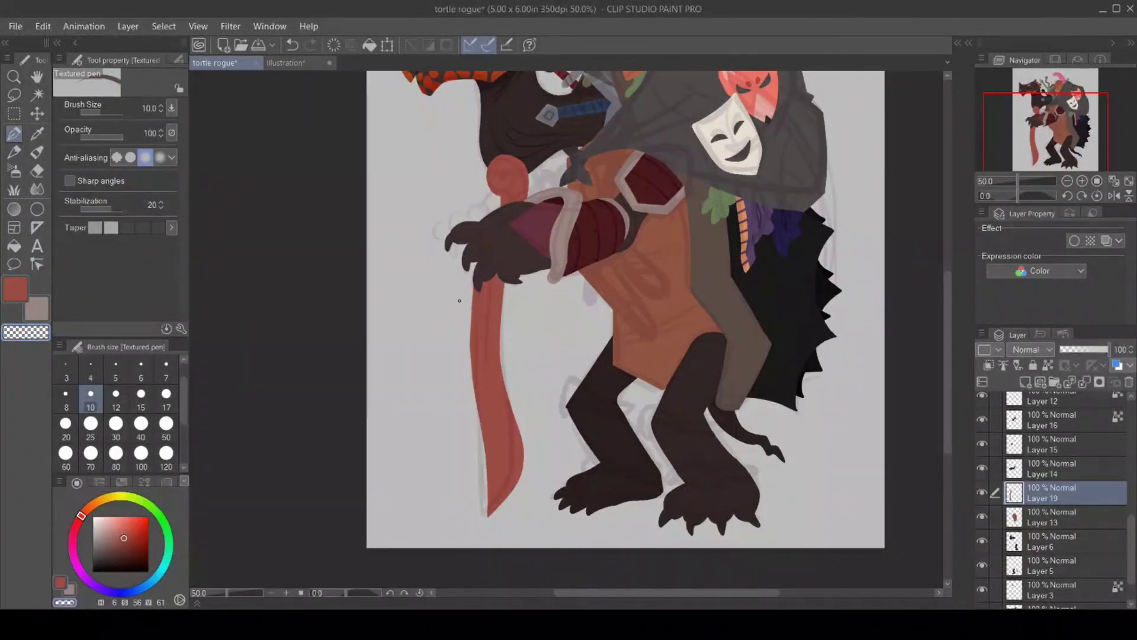
drag(470, 286, 472, 379)
mouse_move(522, 445)
mouse_down()
mouse_move(521, 480)
mouse_move(487, 517)
mouse_up()
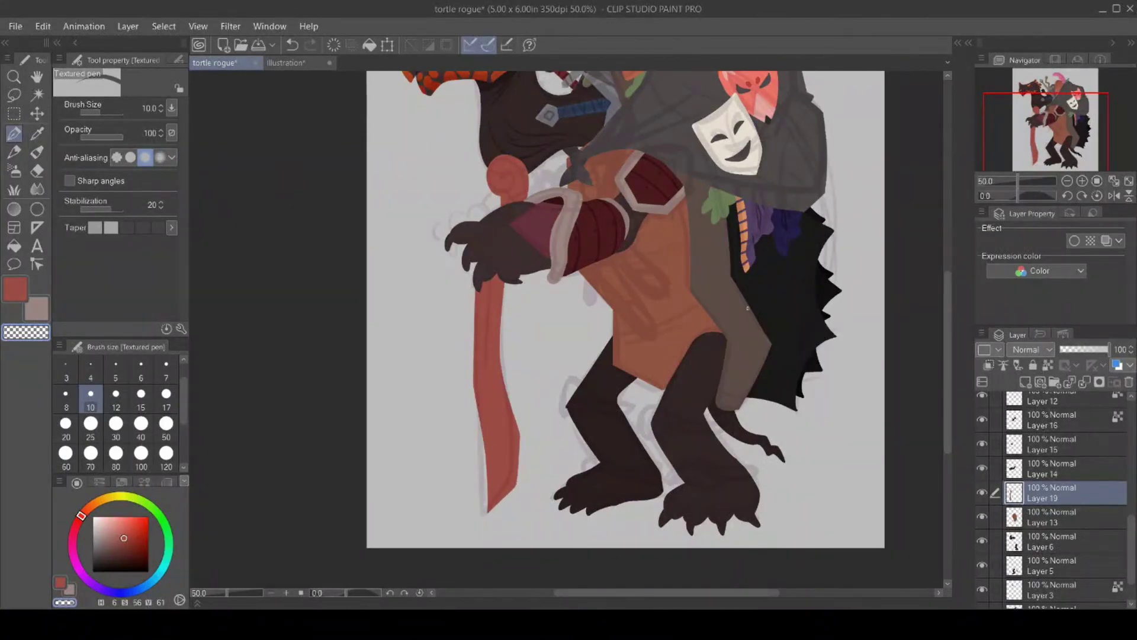
Lock Layer 19's transparent pixels and fill the cane's blade below the hand in dusty brownish pink.
click(1048, 365)
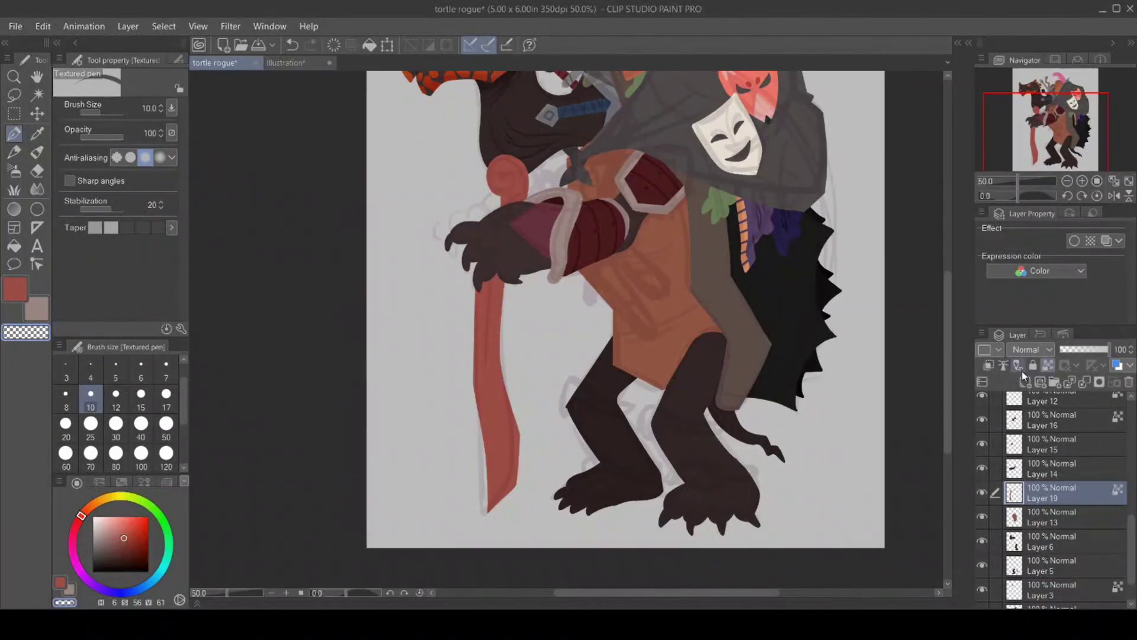
click(10, 295)
click(110, 539)
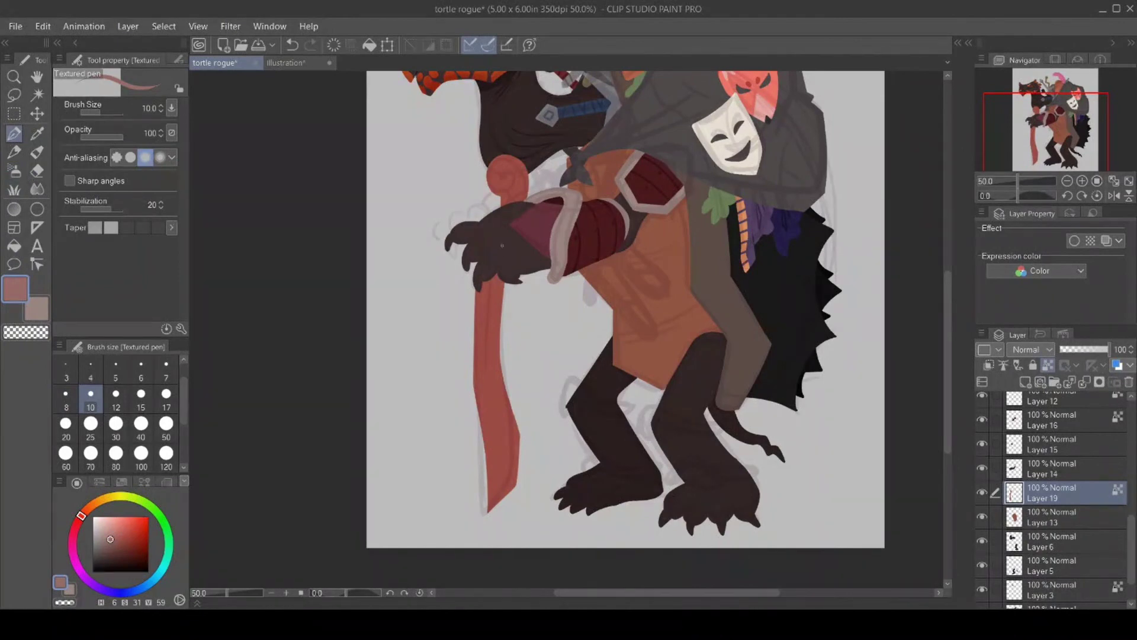
click(13, 264)
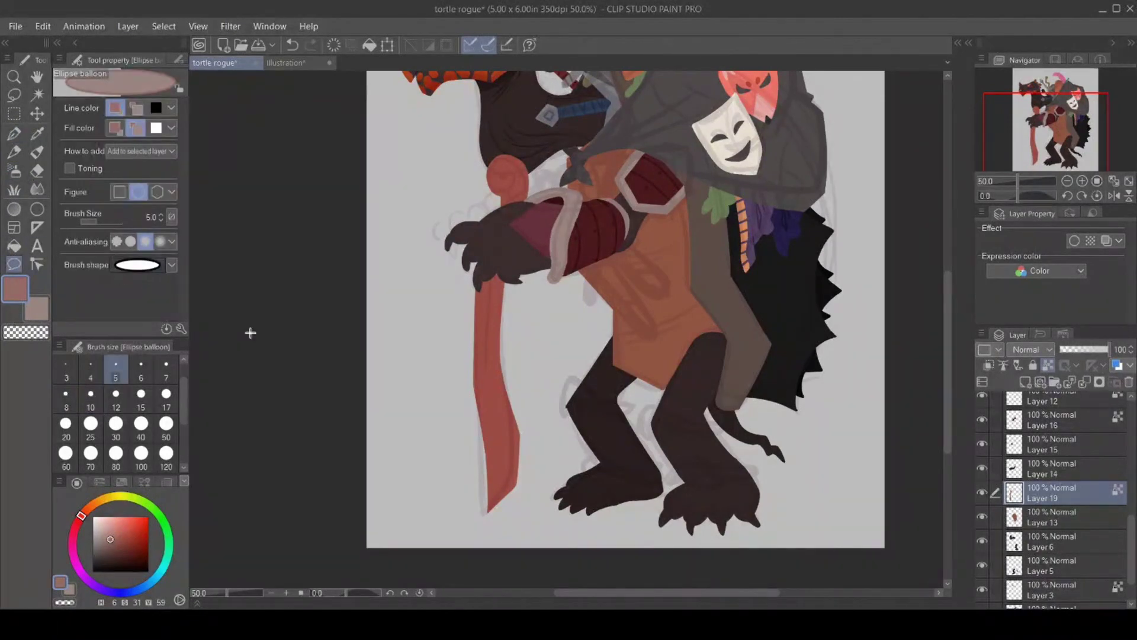
click(14, 245)
click(486, 370)
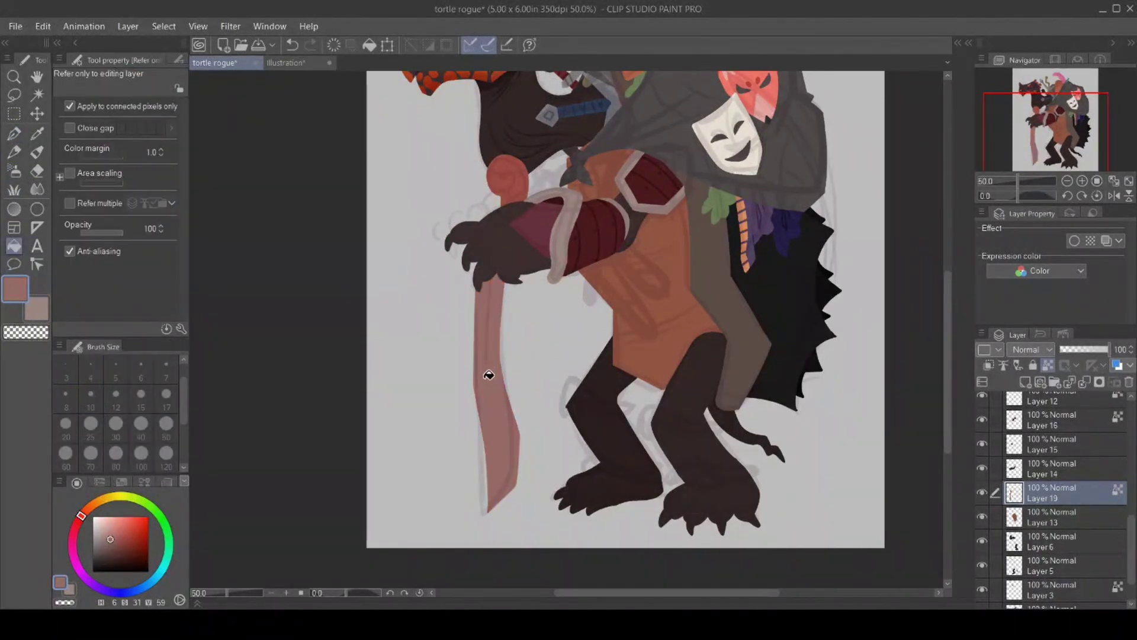
Hide the Layer 1 sketch and refill the cane's blade in a darker greyish brown.
scroll(1066, 444, up, 5)
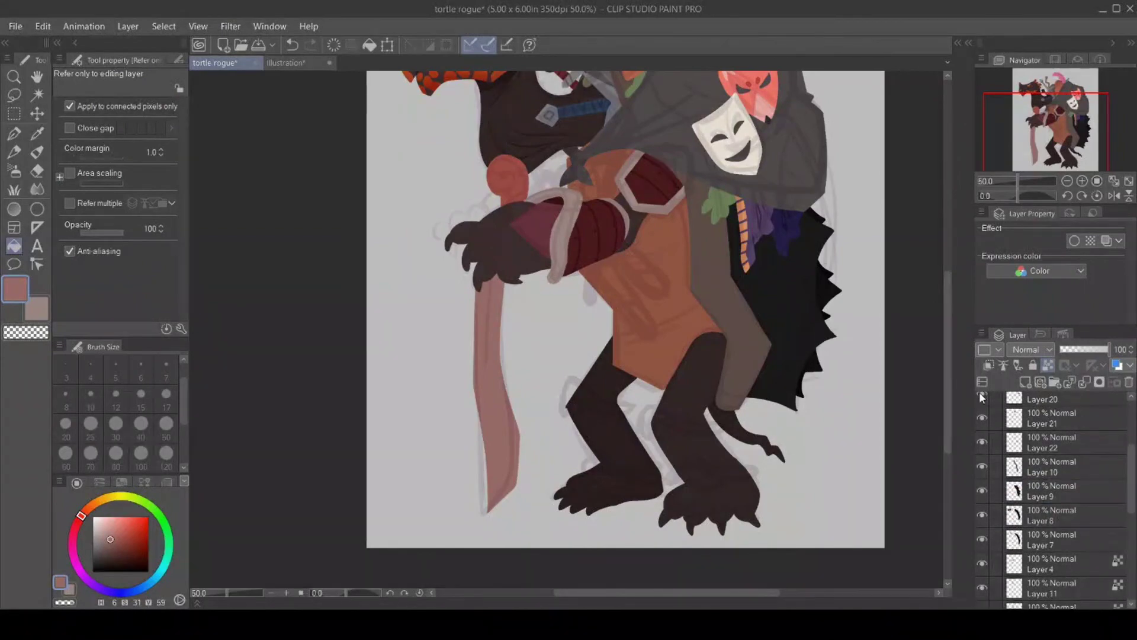
scroll(1054, 427, up, 2)
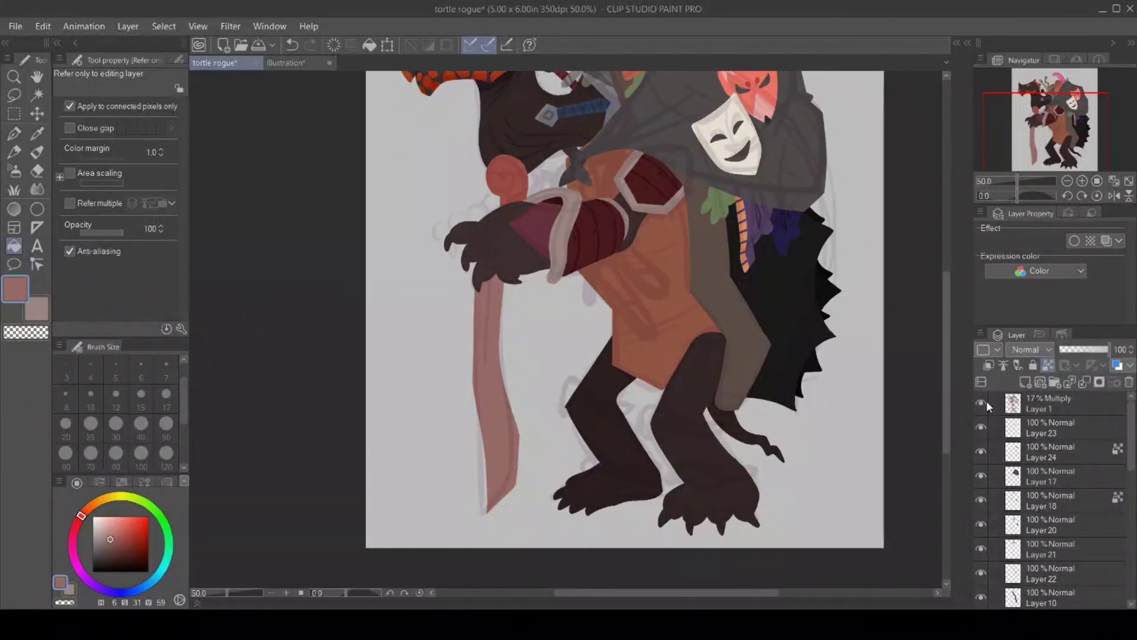
click(981, 402)
mouse_move(947, 405)
mouse_down()
mouse_move(954, 340)
mouse_move(951, 381)
mouse_up()
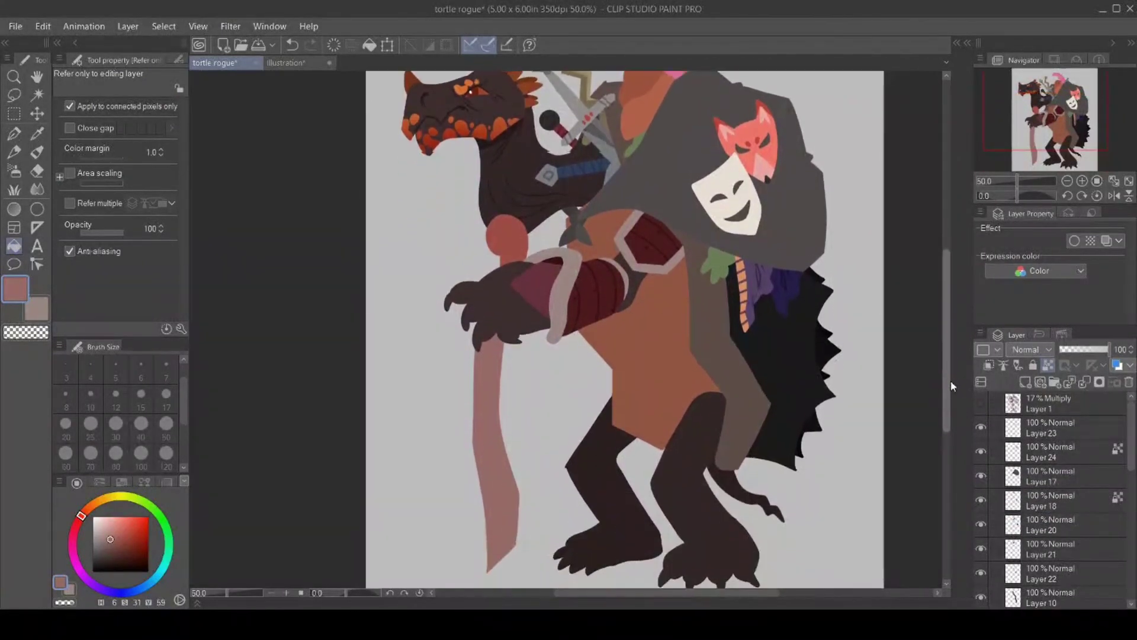
drag(113, 541, 101, 552)
click(486, 432)
Draw a dark brown line down the cane's blade and a dark red spiral on its round top.
click(14, 134)
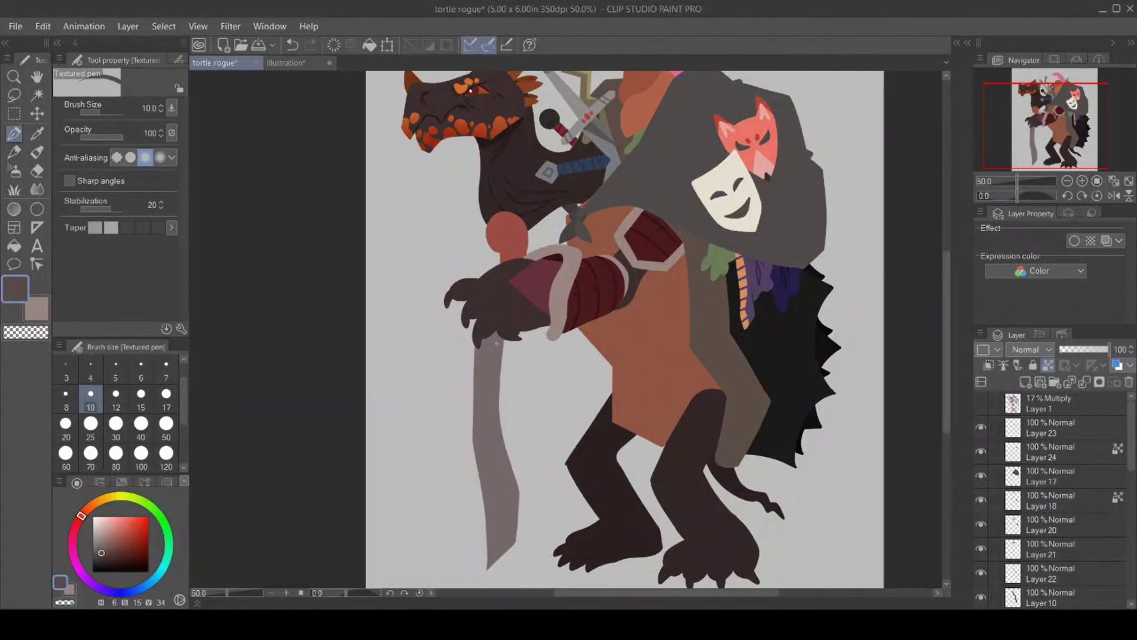
mouse_move(488, 338)
mouse_down()
mouse_move(482, 418)
mouse_move(504, 523)
mouse_up()
click(37, 134)
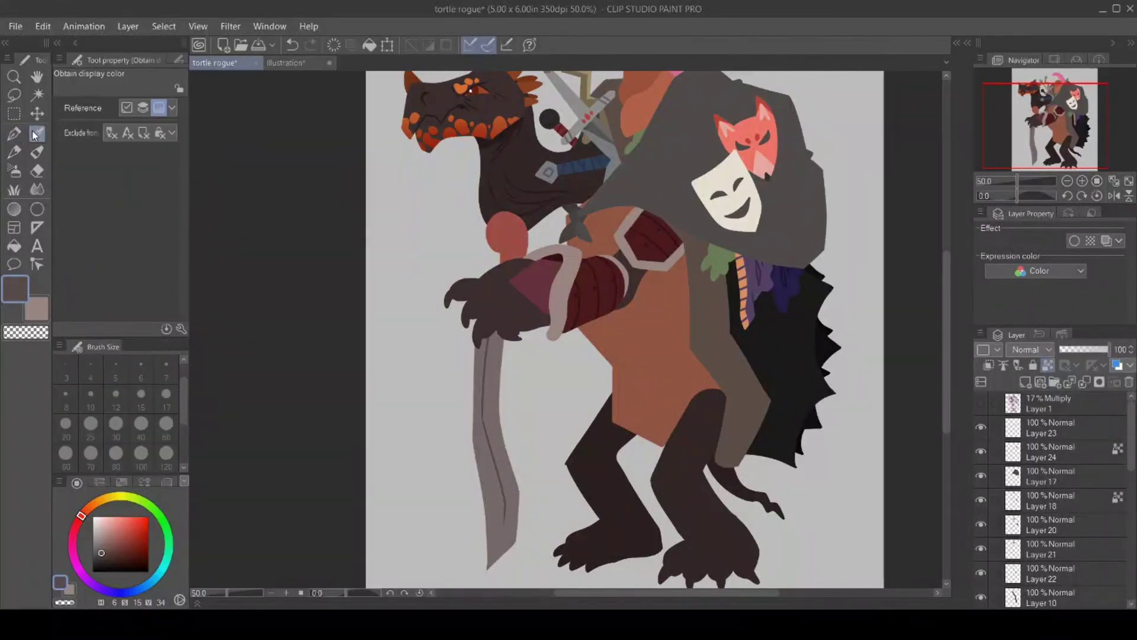
click(510, 234)
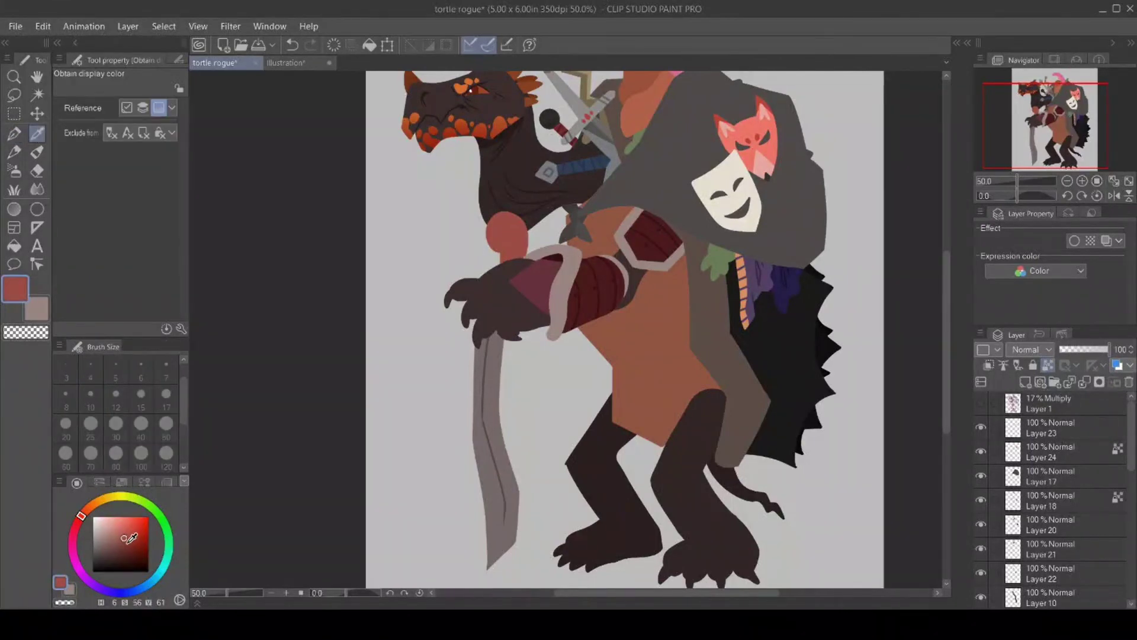
key(p)
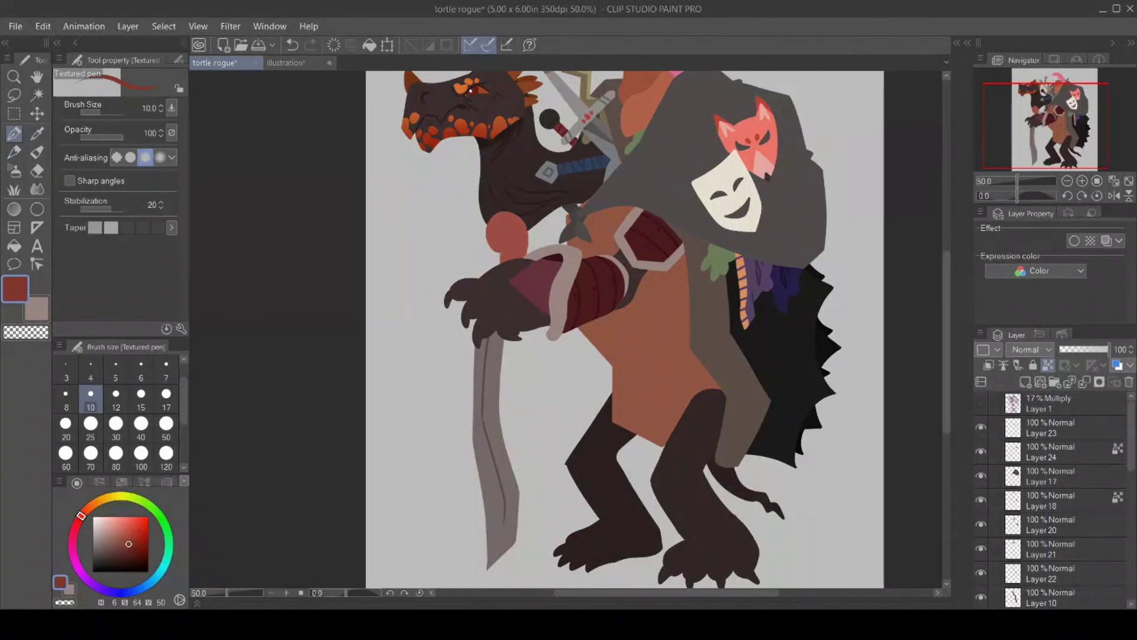
mouse_move(494, 249)
mouse_down()
mouse_move(510, 253)
mouse_move(515, 236)
mouse_up()
Add two raster layers directly above the Paper layer and show the Layer 1 sketch again.
key(ctrl+shift+n)
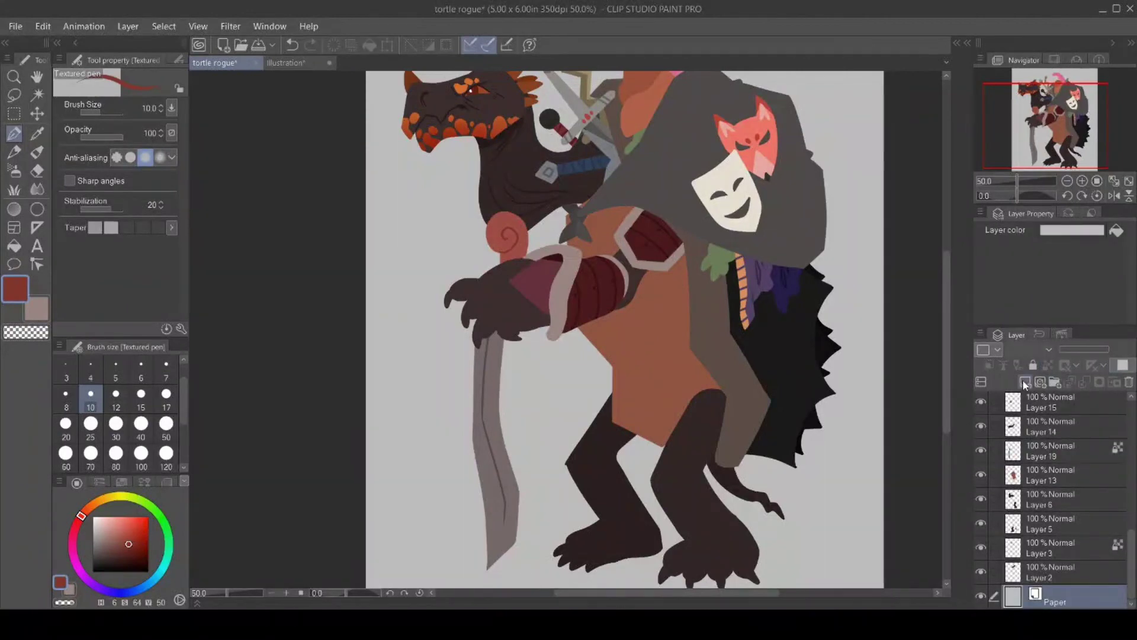
scroll(1060, 486, up, 5)
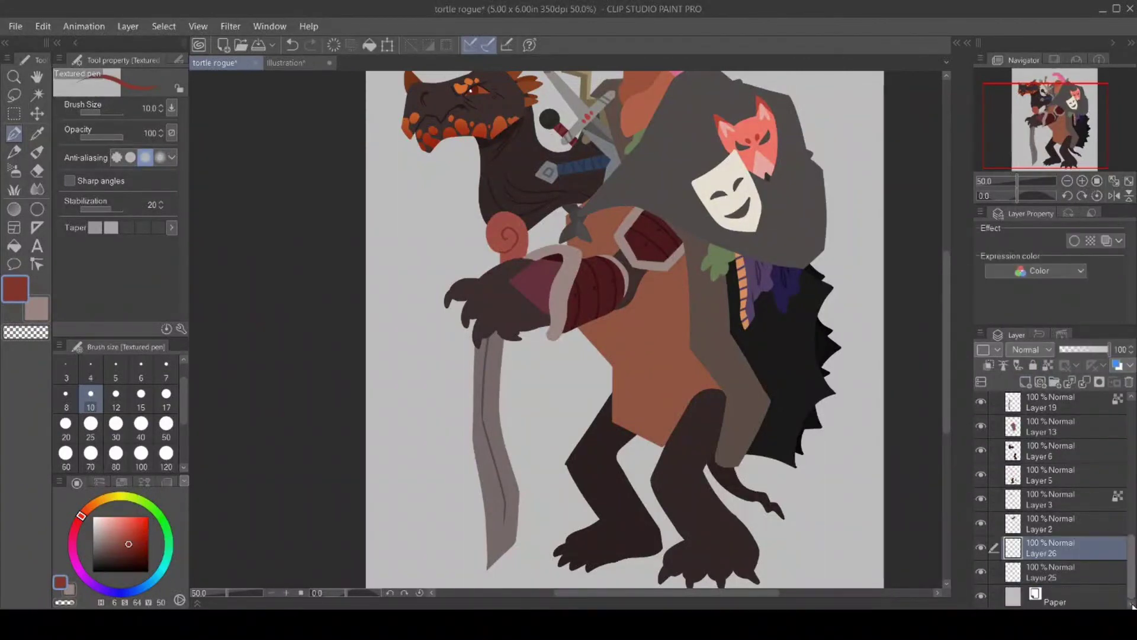
click(981, 403)
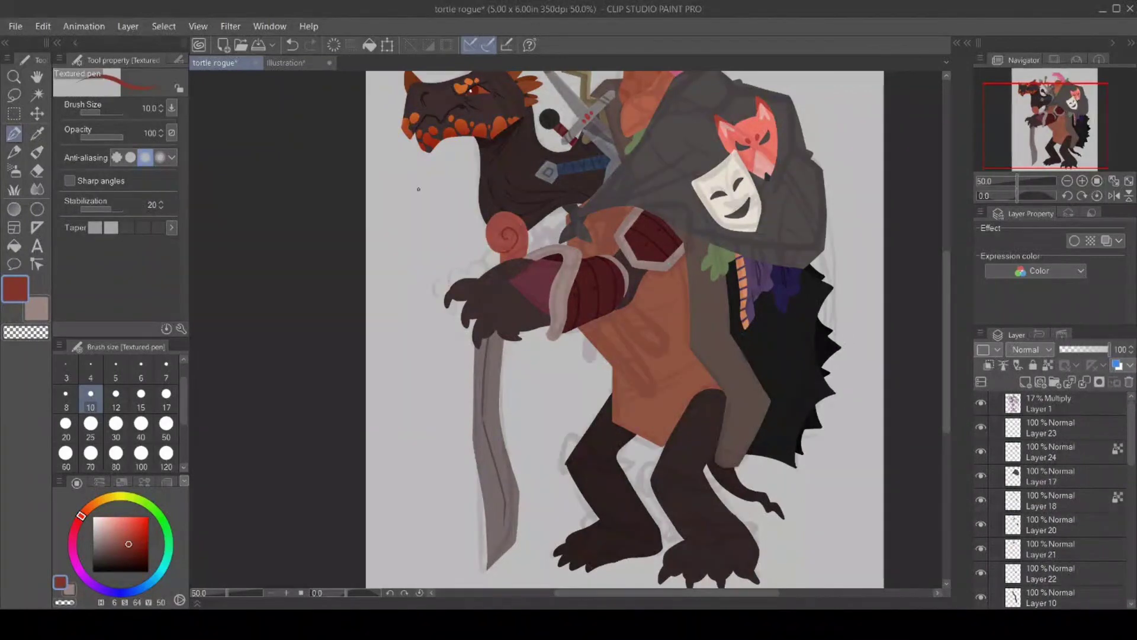
Outline and fill the far arm between the neck and the cane's top in dark brown sampled from the leg.
click(40, 135)
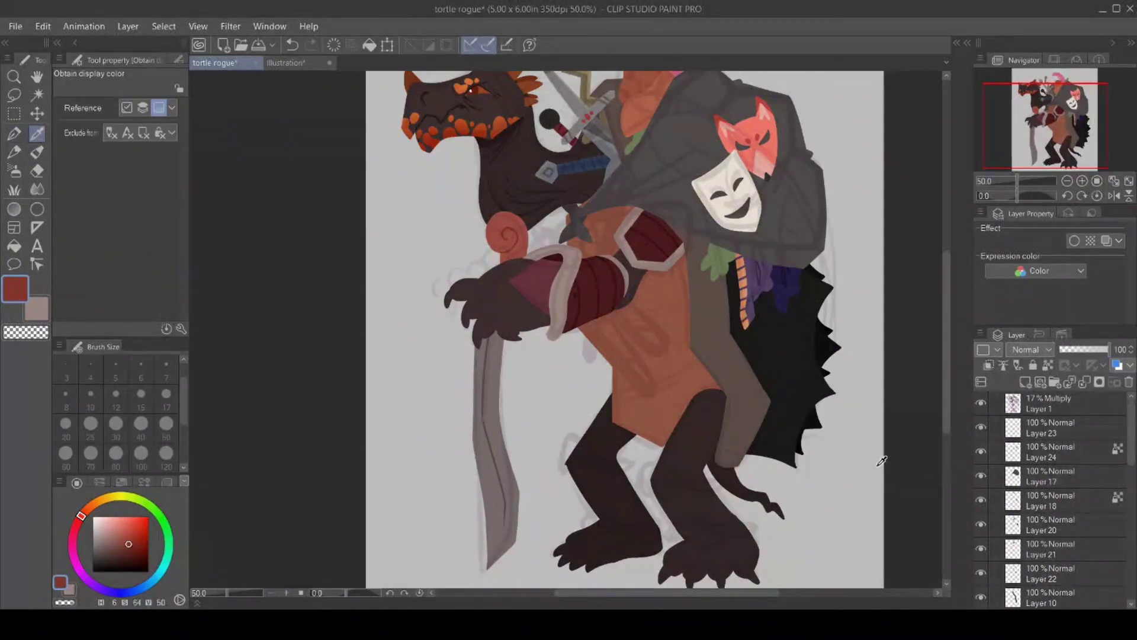
click(527, 310)
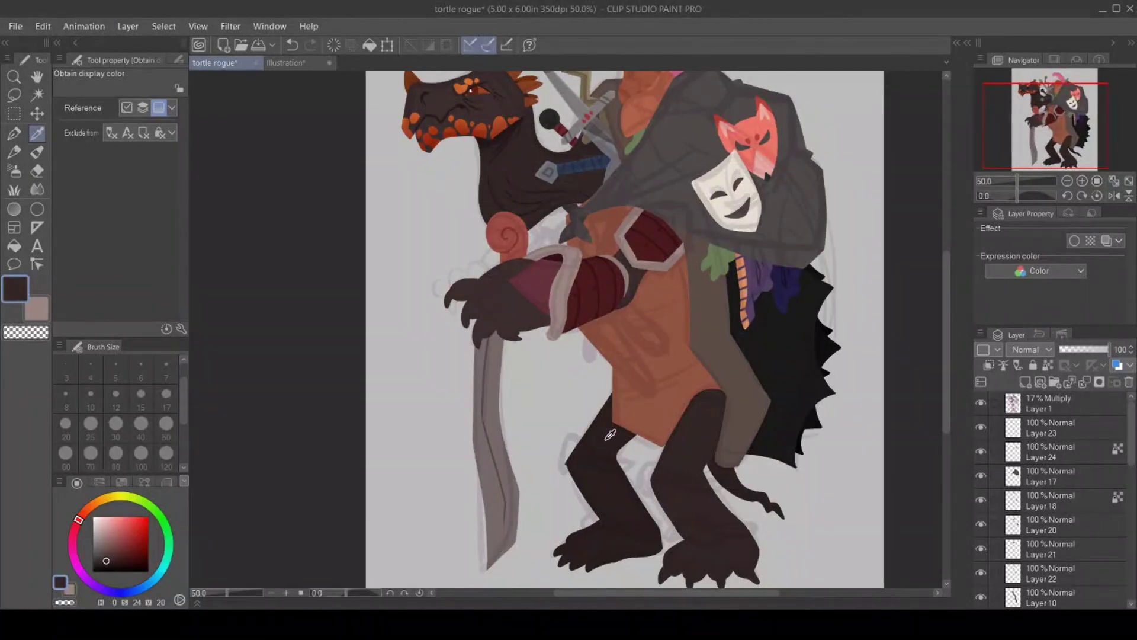
click(610, 434)
click(13, 135)
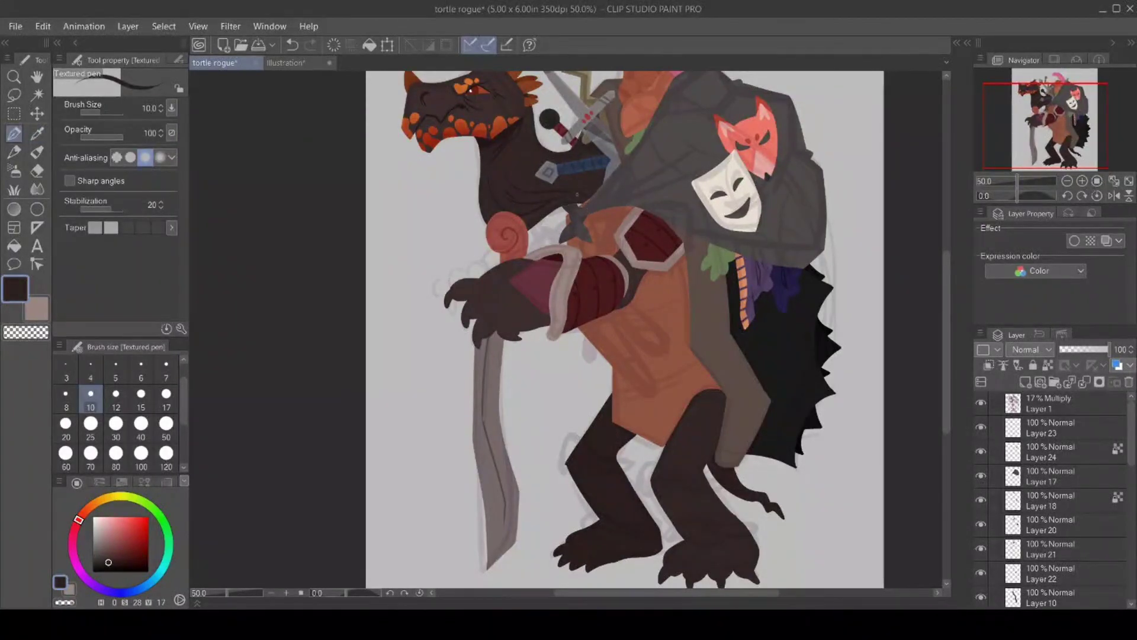
mouse_move(560, 207)
mouse_down()
mouse_move(542, 247)
mouse_move(489, 269)
mouse_up()
click(14, 245)
click(560, 228)
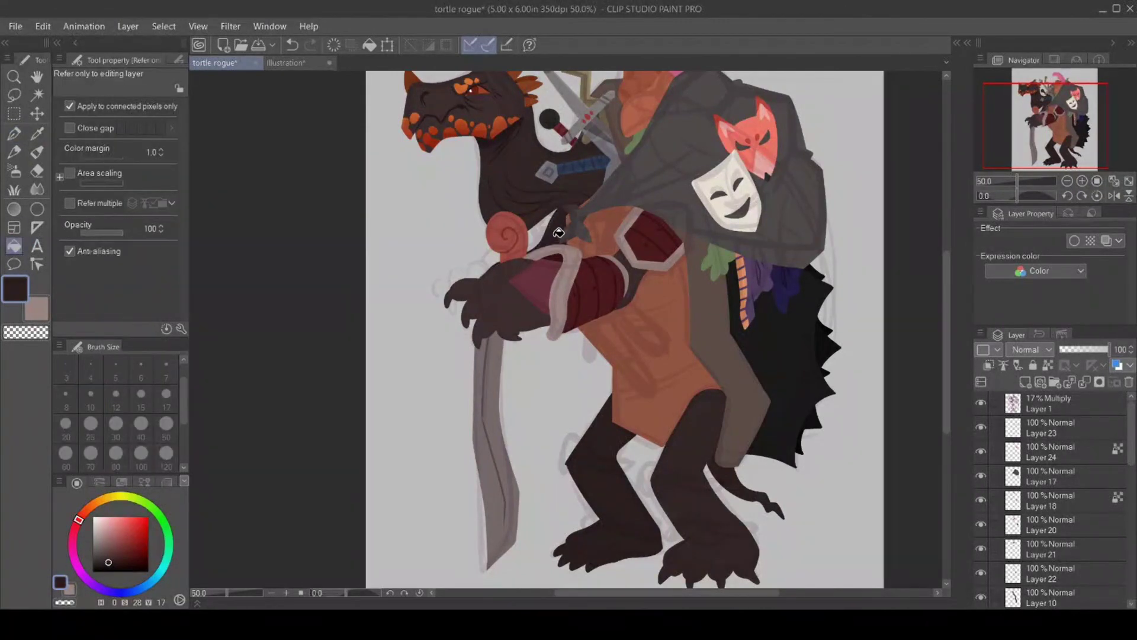
Sample a dark brown from the near hand and add a raster layer directly above Layer 16.
click(36, 134)
click(516, 306)
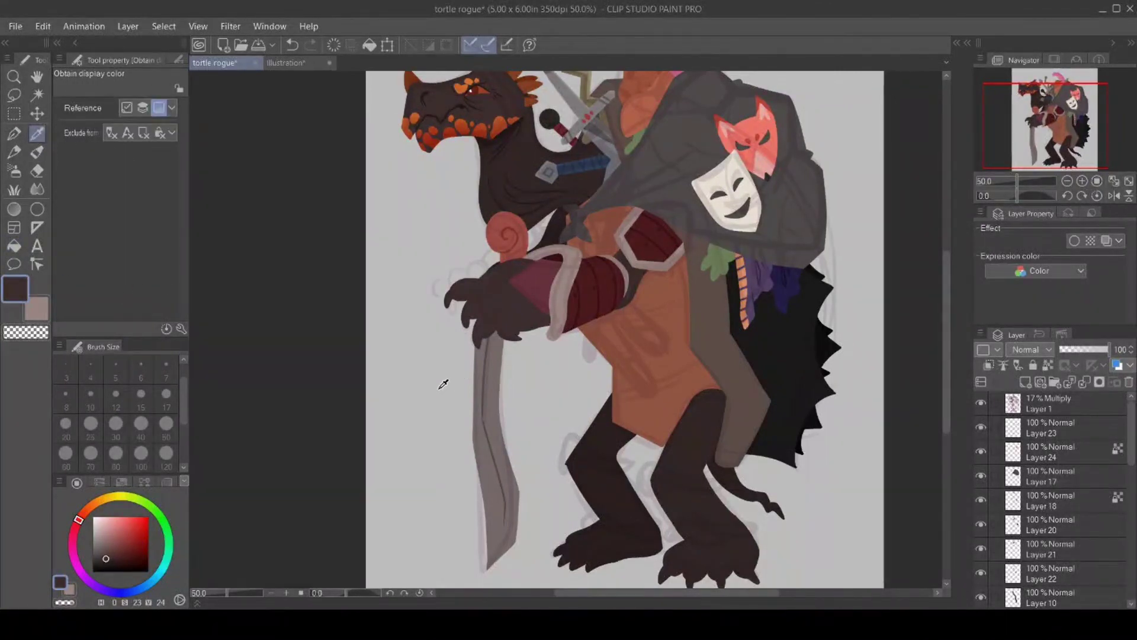
click(754, 213)
scroll(1055, 462, down, 3)
scroll(1006, 509, down, 4)
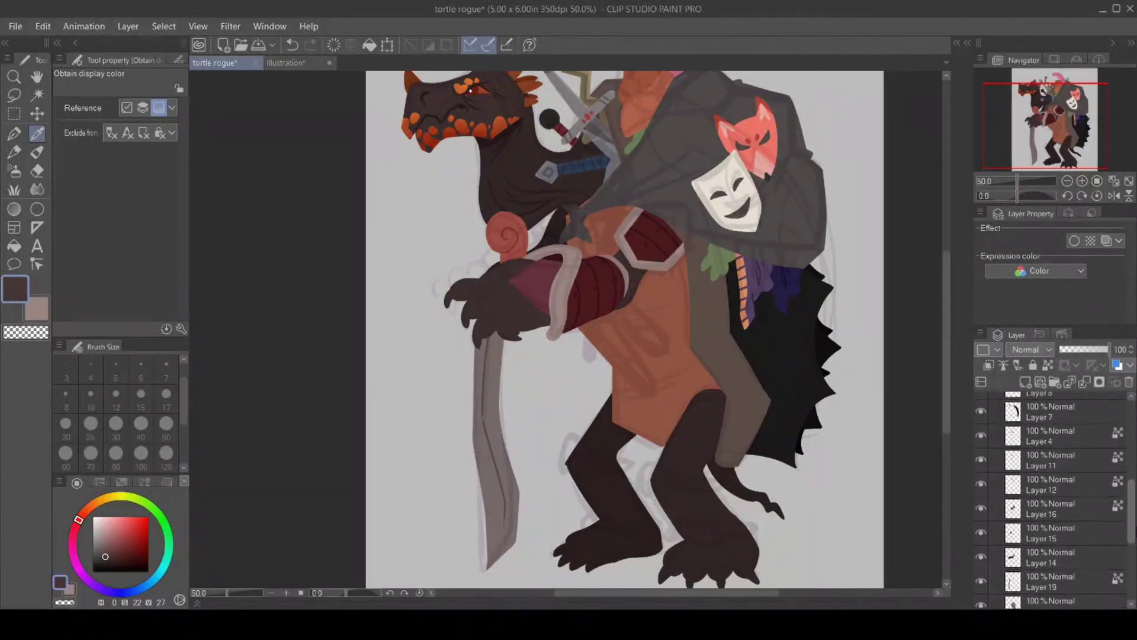
click(981, 528)
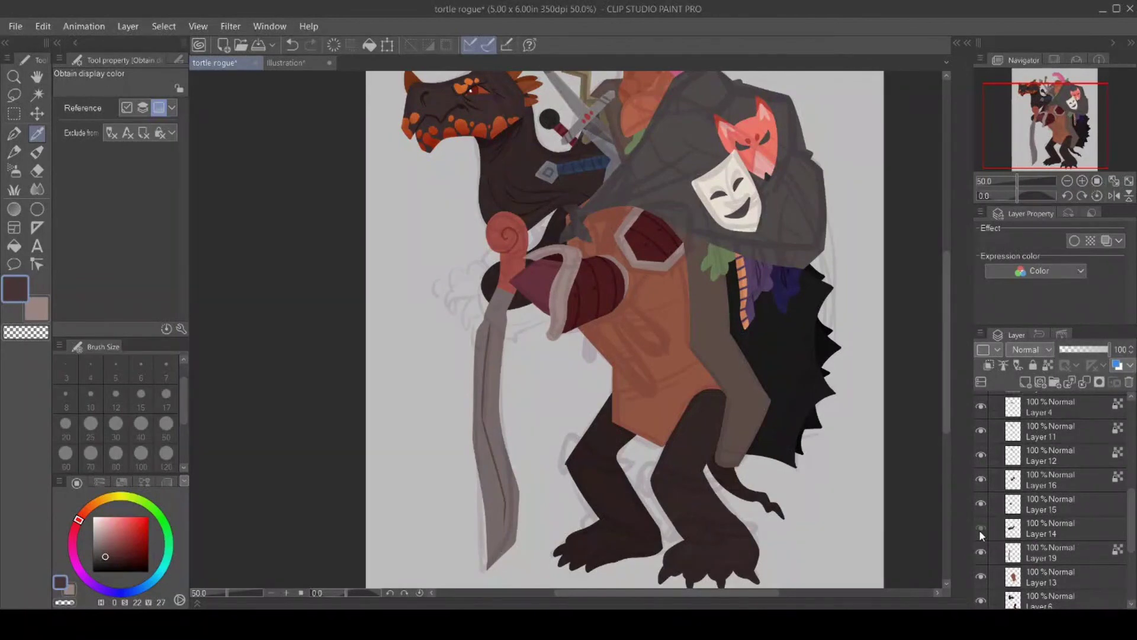
click(980, 530)
click(1022, 480)
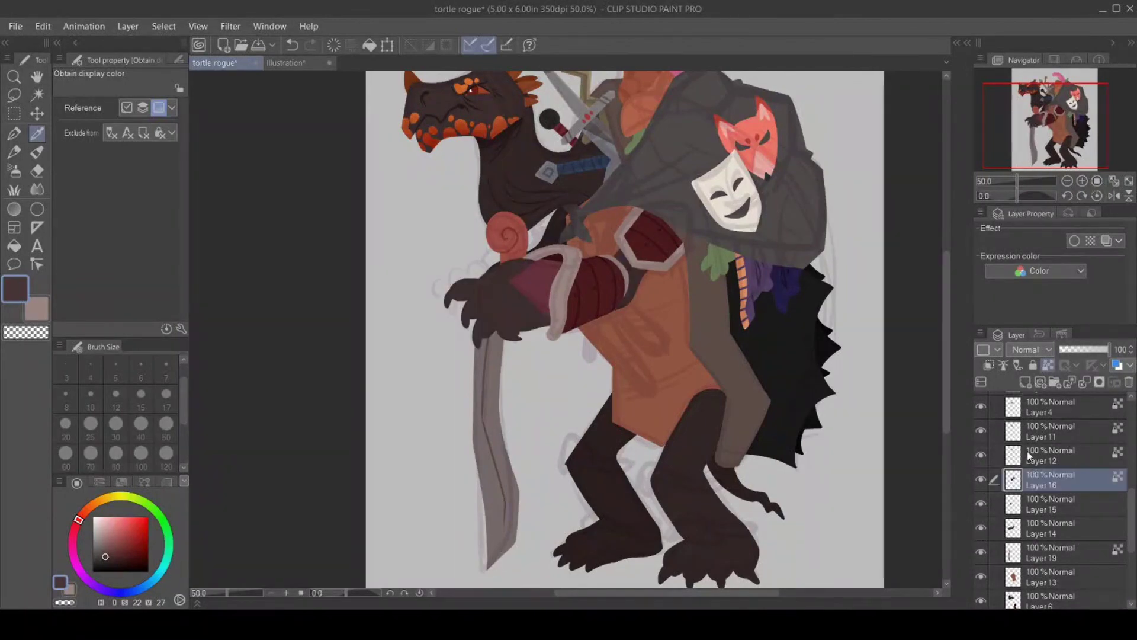
click(1025, 382)
Outline the near hand's thumb across the base of the cane's round top and fill it with dark brown.
click(14, 78)
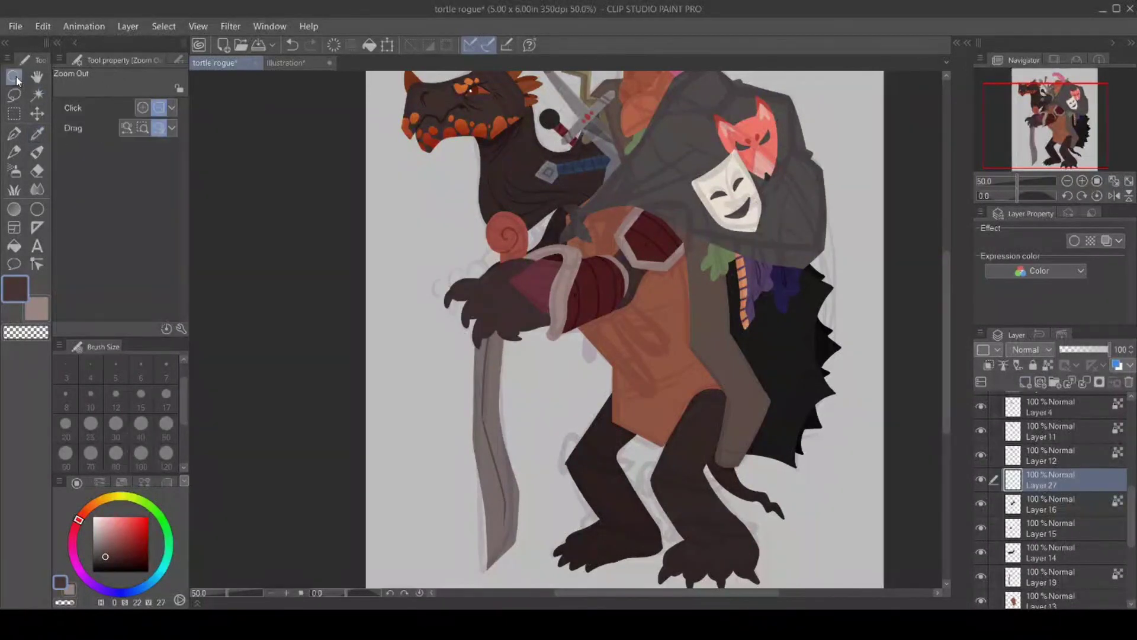
key(ctrl+plus)
key(p)
mouse_move(398, 185)
mouse_down()
mouse_move(409, 169)
mouse_move(452, 173)
mouse_move(457, 190)
mouse_up()
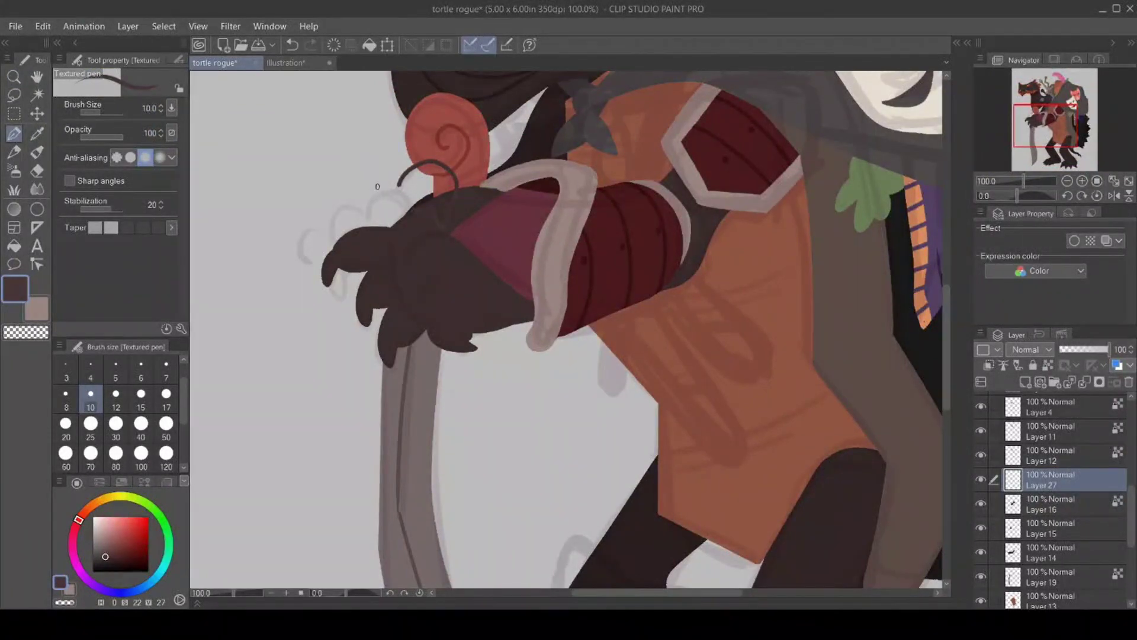
drag(408, 206, 398, 185)
click(14, 245)
click(434, 178)
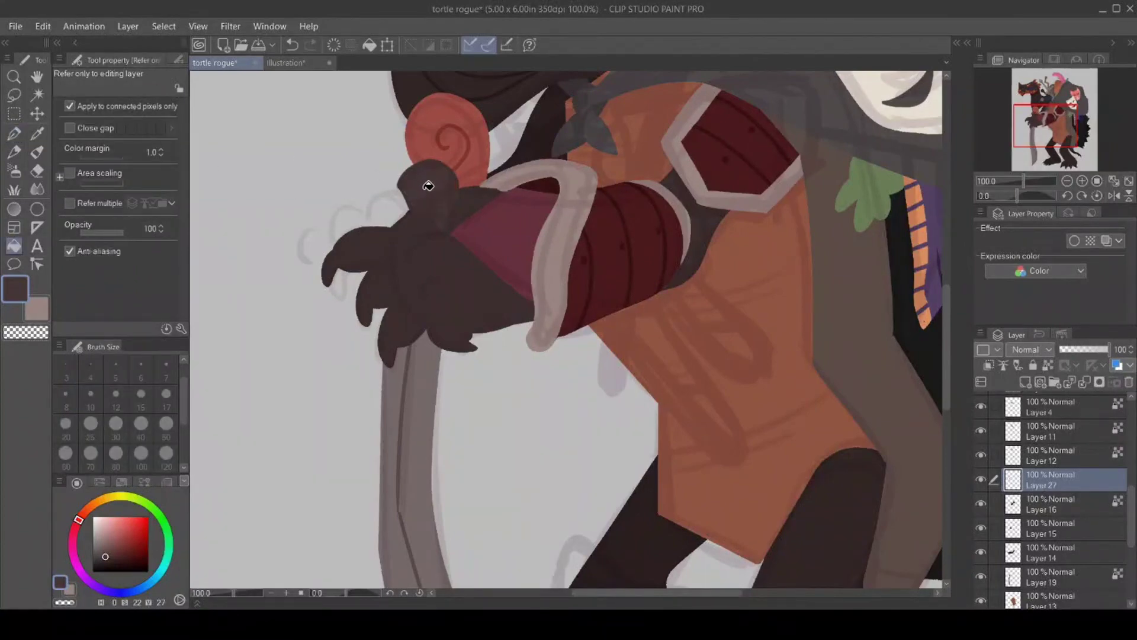
Sample the leg's dark brown and add a raster layer directly below Layer 14 for the far hand.
click(37, 136)
click(841, 524)
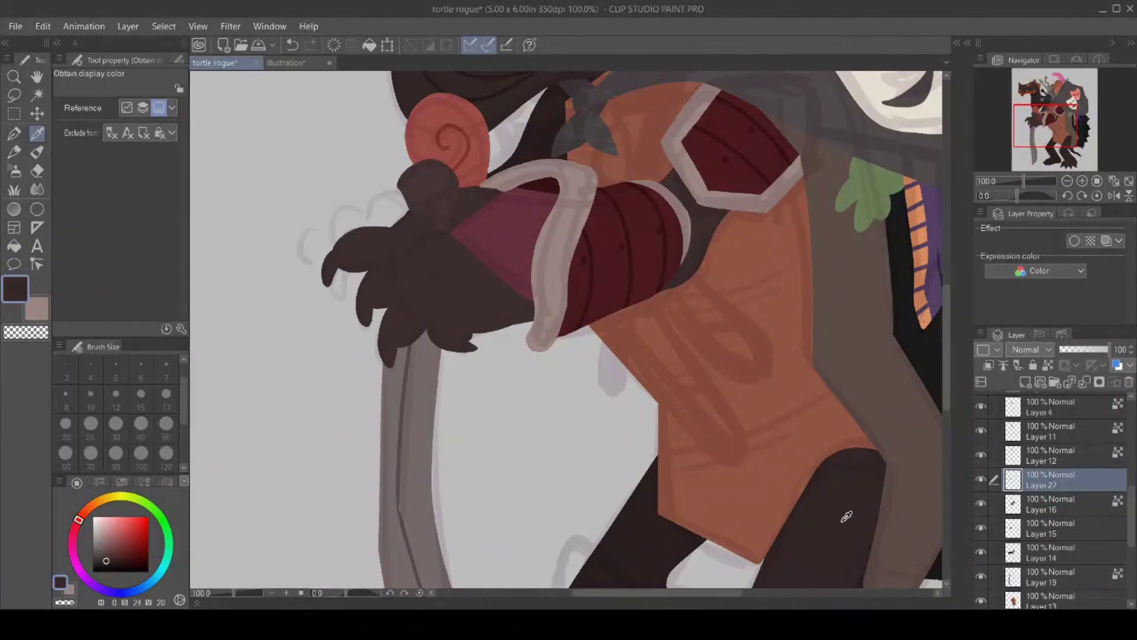
click(1046, 574)
key(ctrl+shift+n)
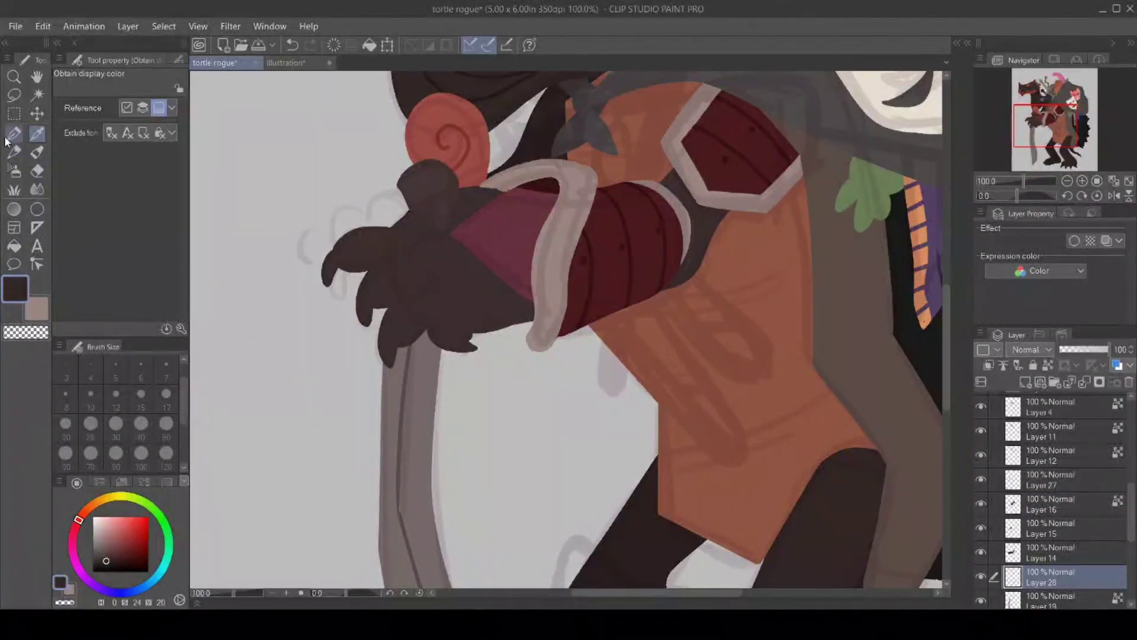
Outline the far hand's knuckles and clawed fingers behind the near hand and fill them with dark brown.
click(13, 135)
mouse_move(400, 187)
mouse_down()
mouse_move(365, 206)
mouse_move(372, 214)
mouse_move(340, 212)
mouse_move(337, 236)
mouse_move(308, 240)
mouse_move(308, 268)
mouse_move(347, 294)
mouse_move(363, 276)
mouse_up()
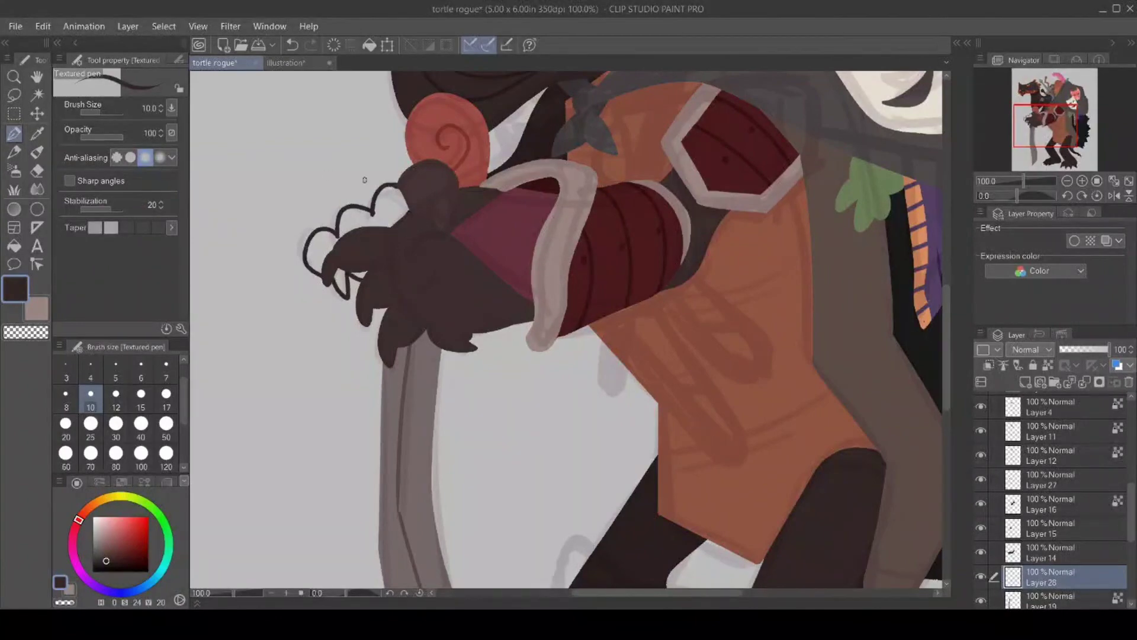
click(13, 245)
click(379, 211)
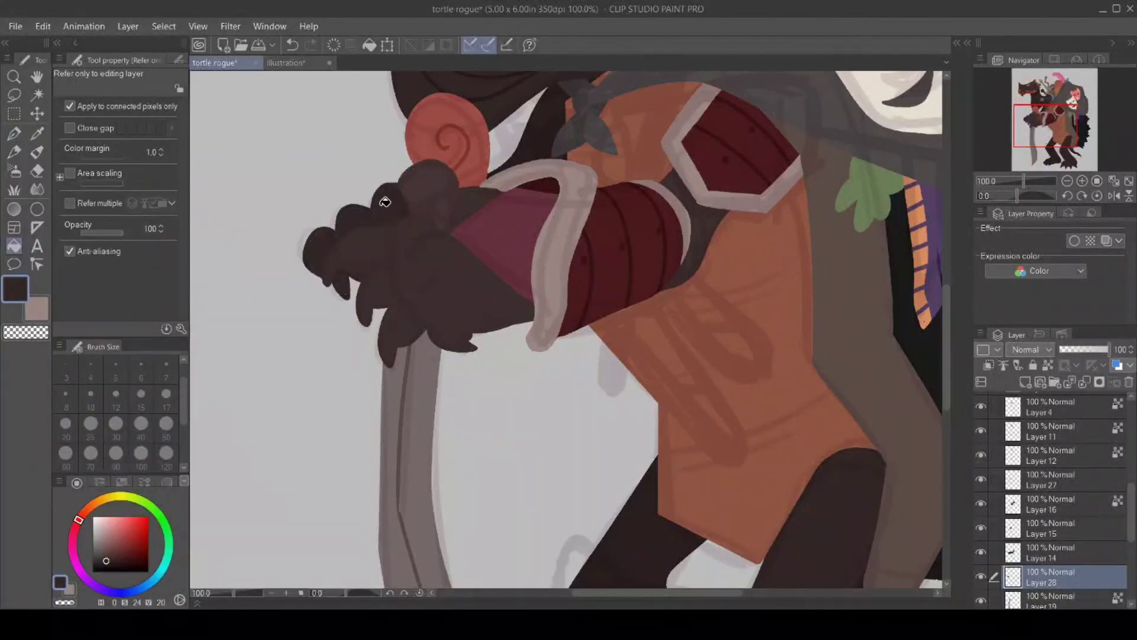
click(14, 133)
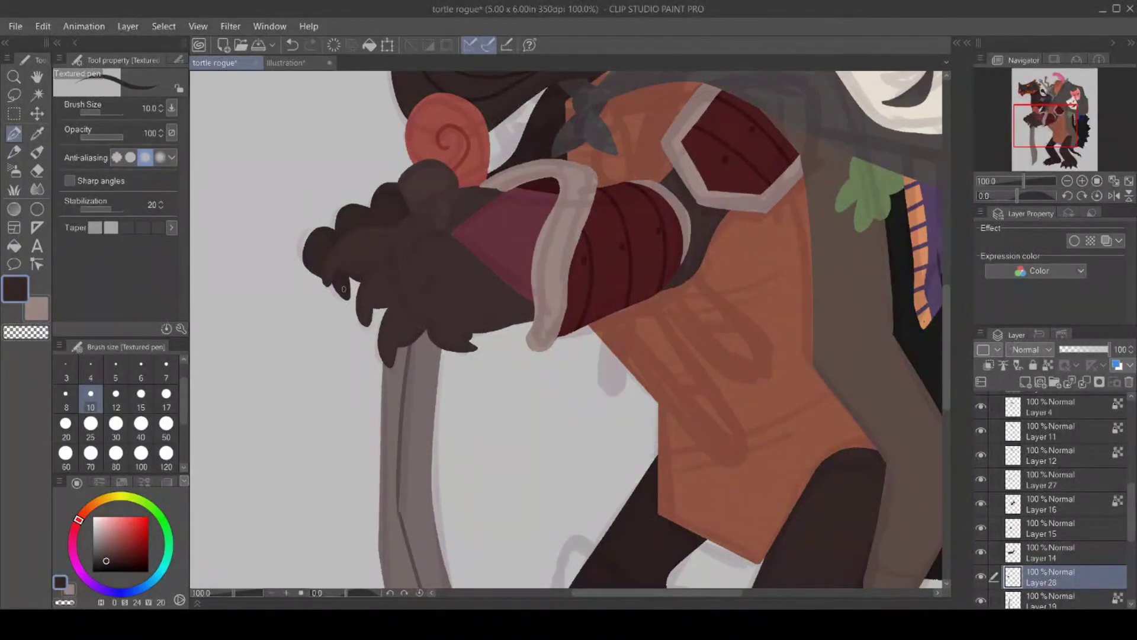
Set the pen to the transparent colour and make the thumb's layer active, checking layers by toggling their visibility.
click(35, 331)
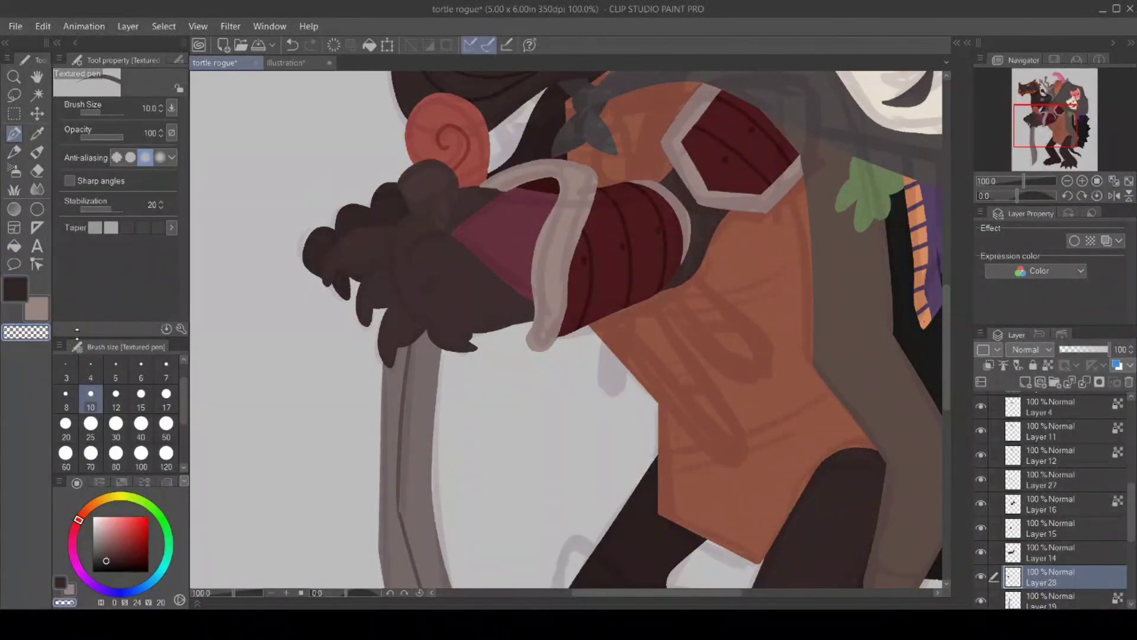
click(981, 528)
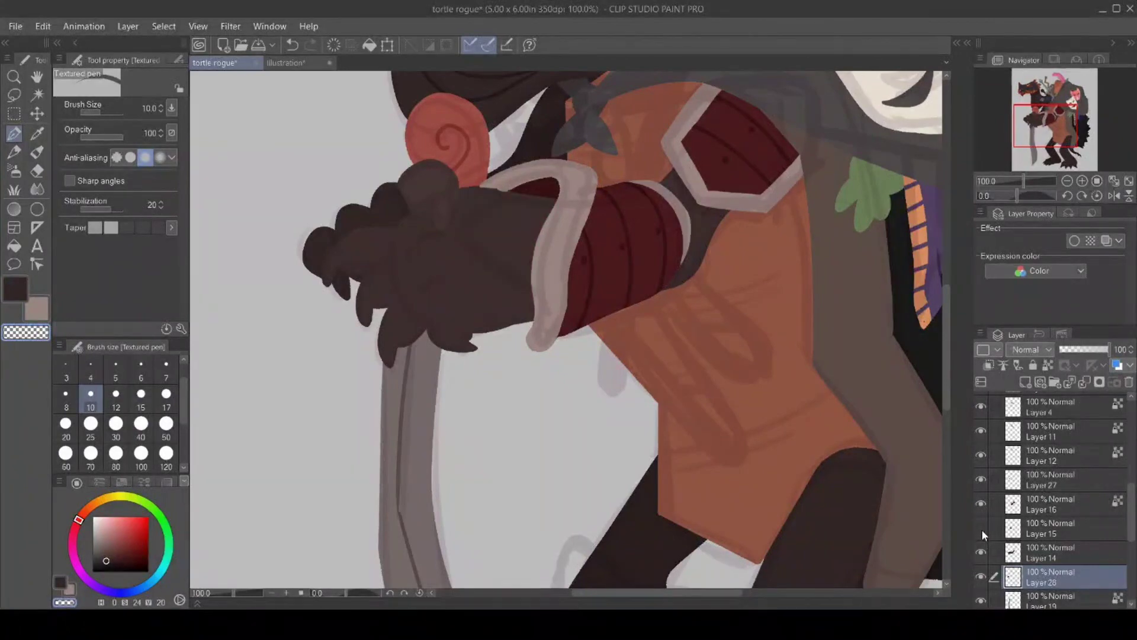
click(981, 503)
click(980, 503)
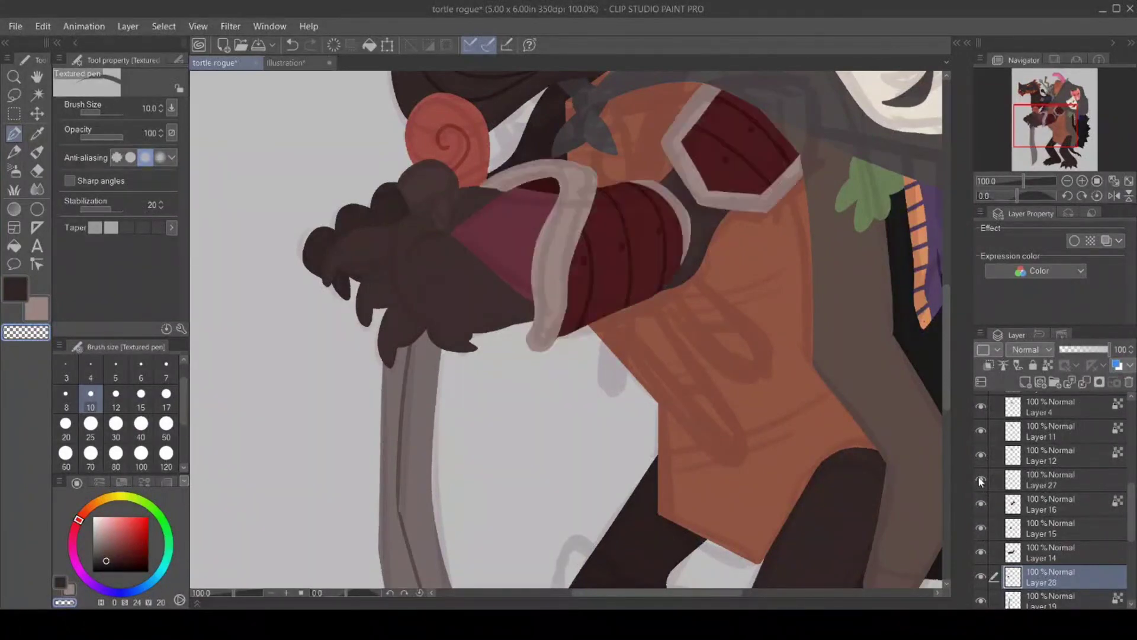
click(980, 479)
click(979, 479)
click(1051, 483)
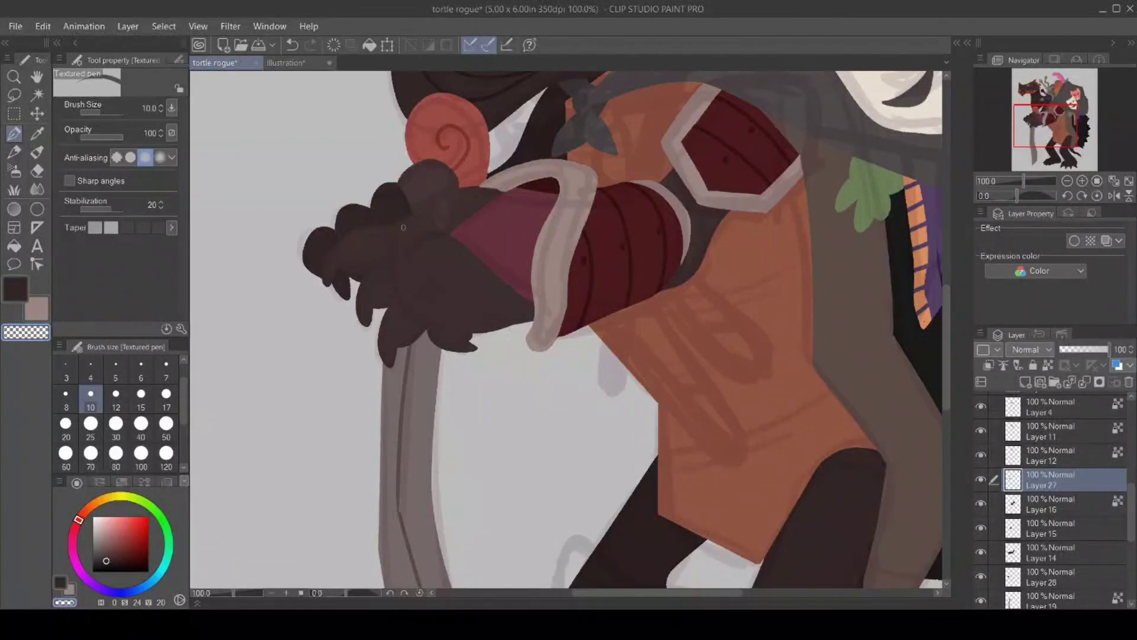
Hide the Layer 1 sketch and review the whole figure at 50% zoom.
scroll(1066, 450, down, 3)
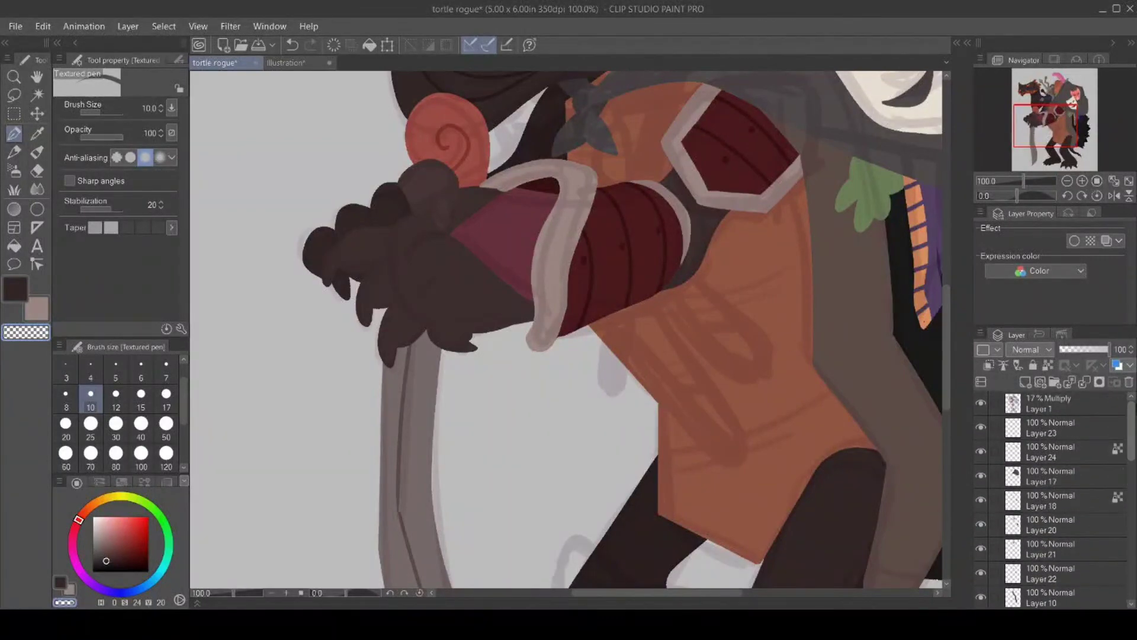
click(979, 405)
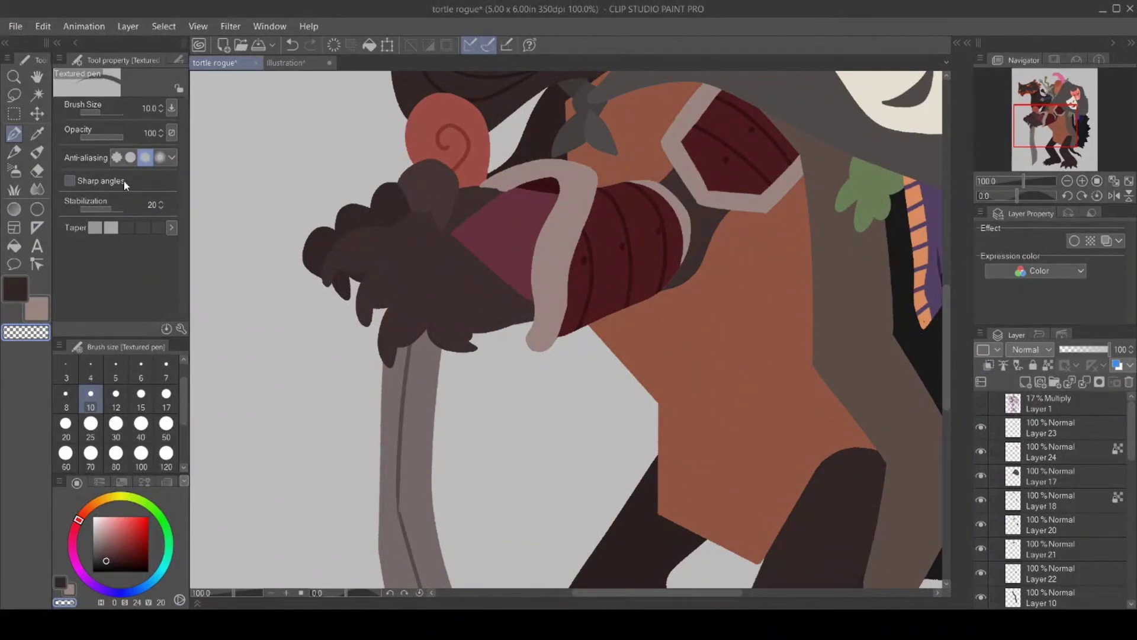
click(14, 76)
click(460, 475)
click(473, 481)
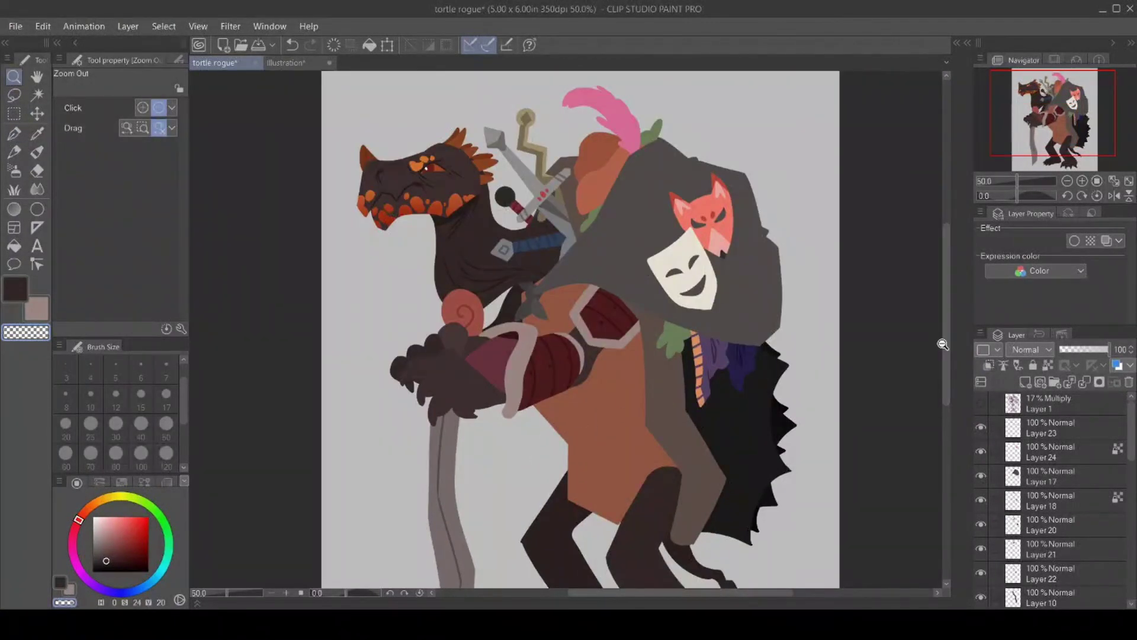
scroll(943, 402, down, 5)
drag(943, 406, 951, 363)
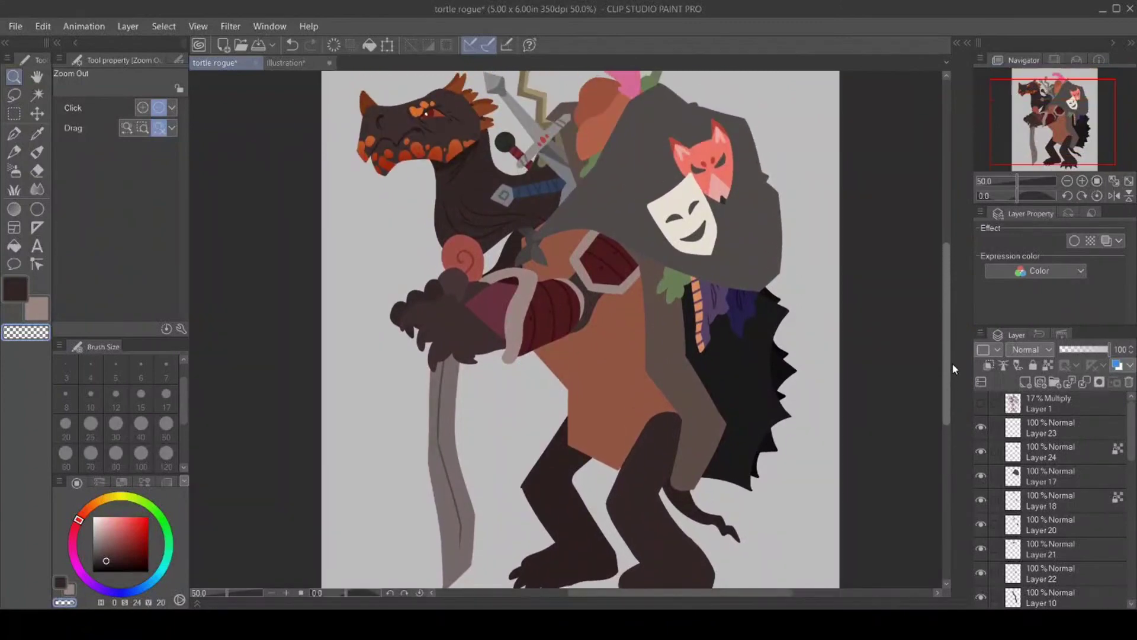
scroll(953, 364, up, 1)
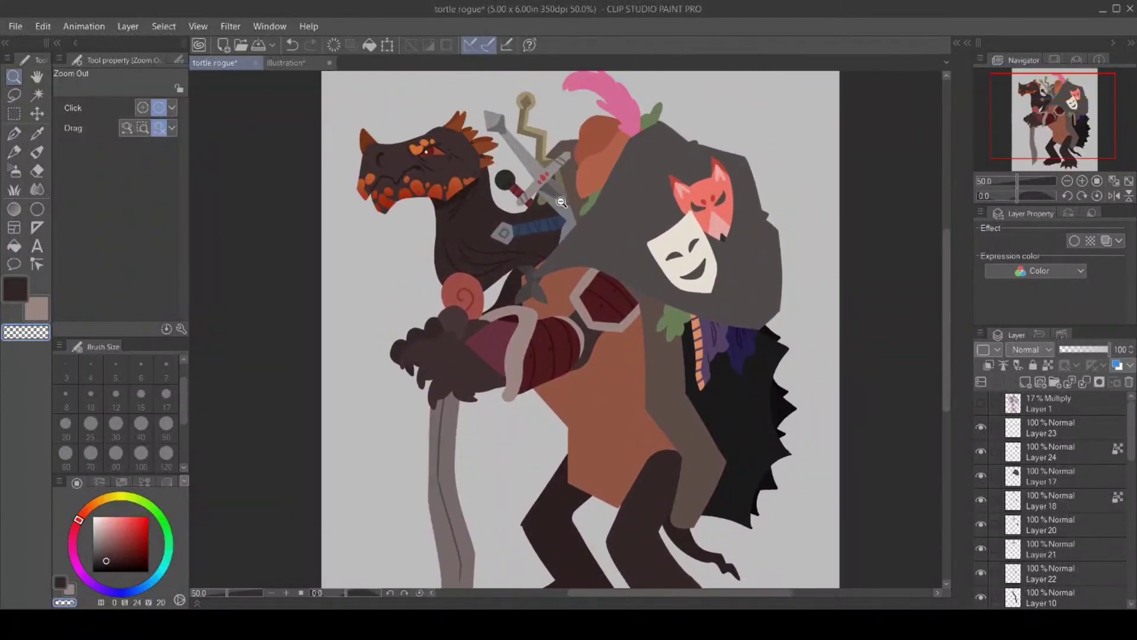
Sample the orange of the jaw scales and lock the transparent pixels of Layer 6, which holds the neck.
click(37, 134)
click(462, 179)
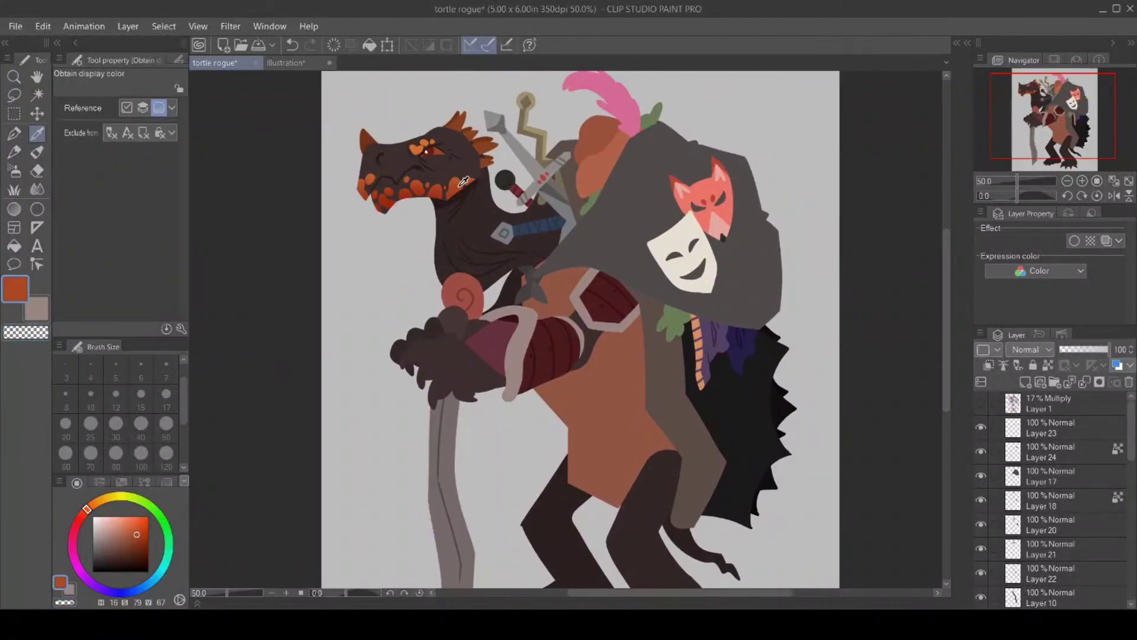
click(15, 134)
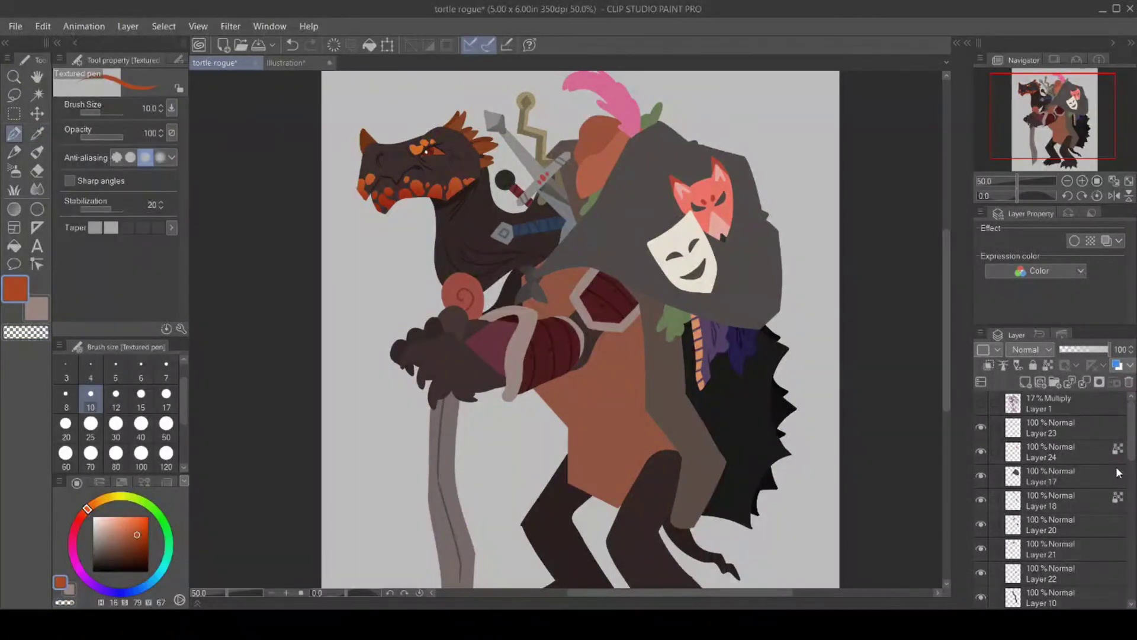
drag(1128, 455, 1128, 574)
click(980, 493)
click(980, 494)
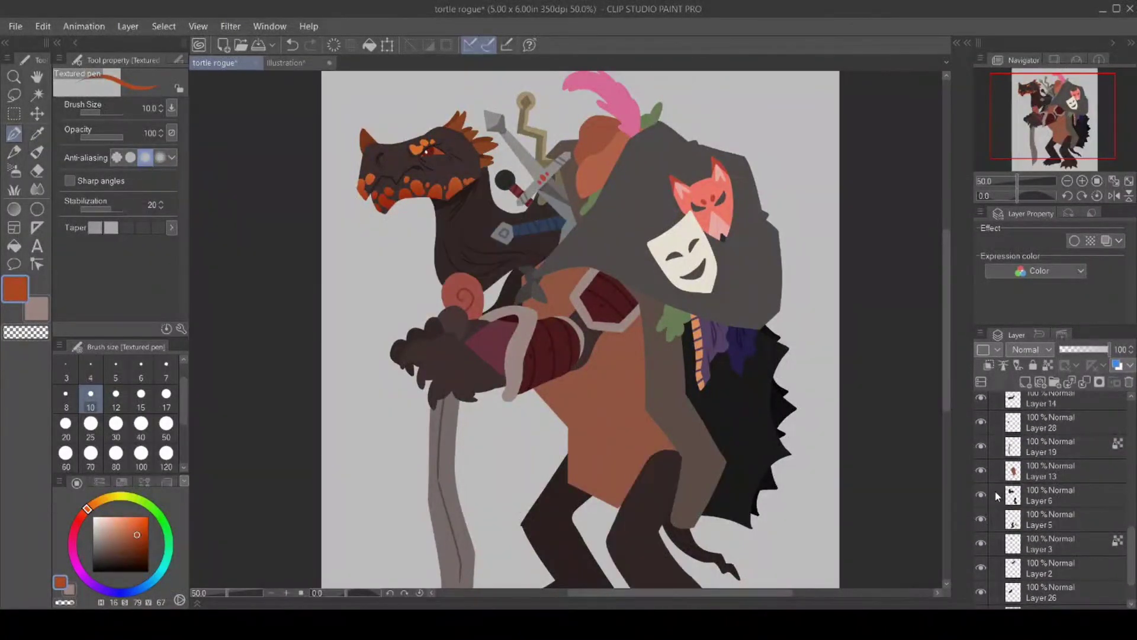
click(1019, 495)
click(1048, 364)
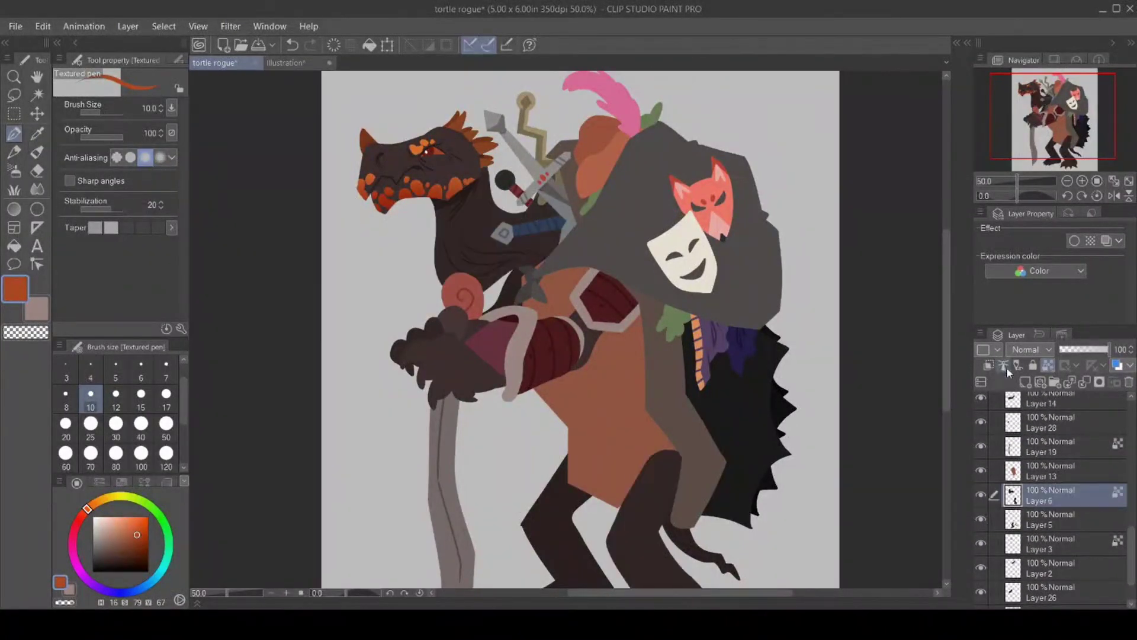
Select the neck area, outline and fill orange scales and spots down its front edge, and clear the selection.
click(37, 94)
click(454, 233)
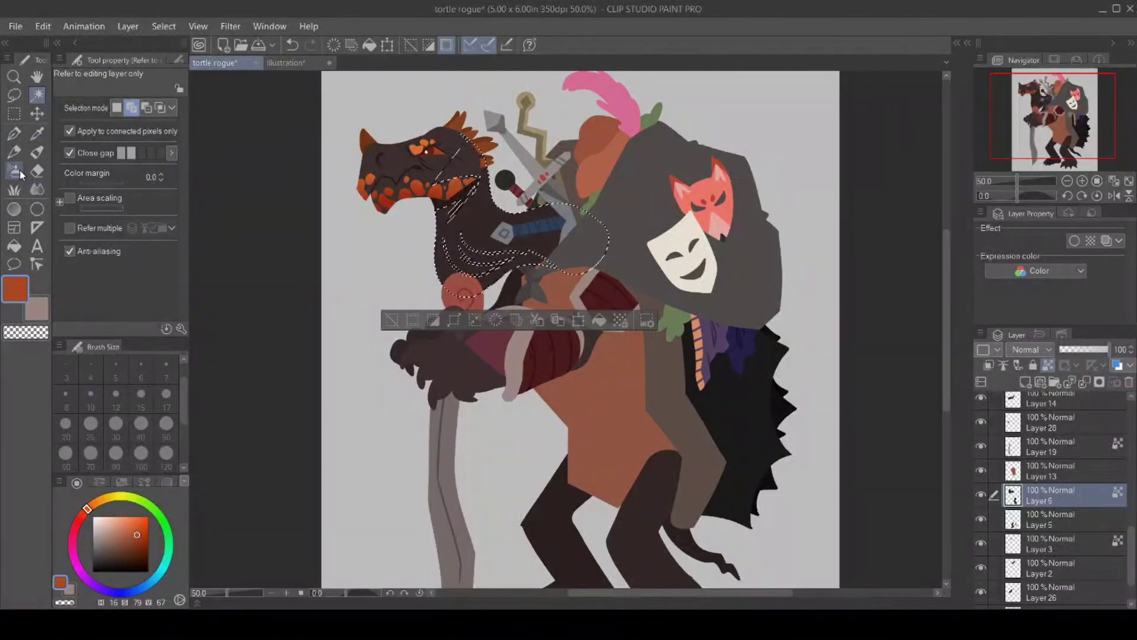
click(15, 135)
mouse_move(461, 202)
mouse_down()
mouse_move(439, 217)
mouse_move(439, 240)
mouse_up()
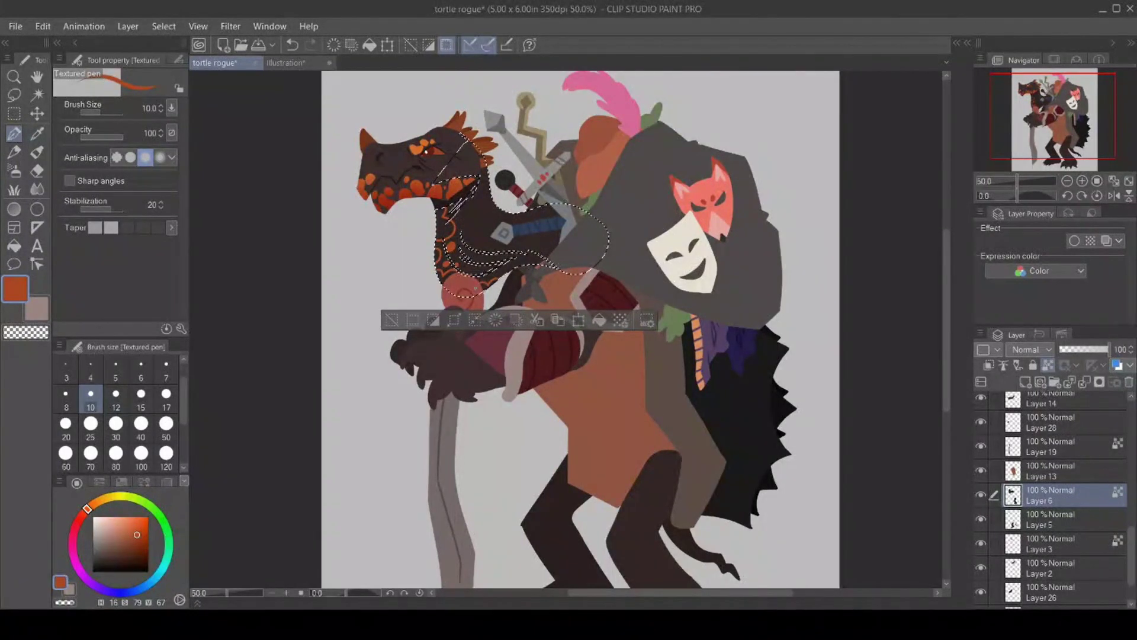
click(14, 245)
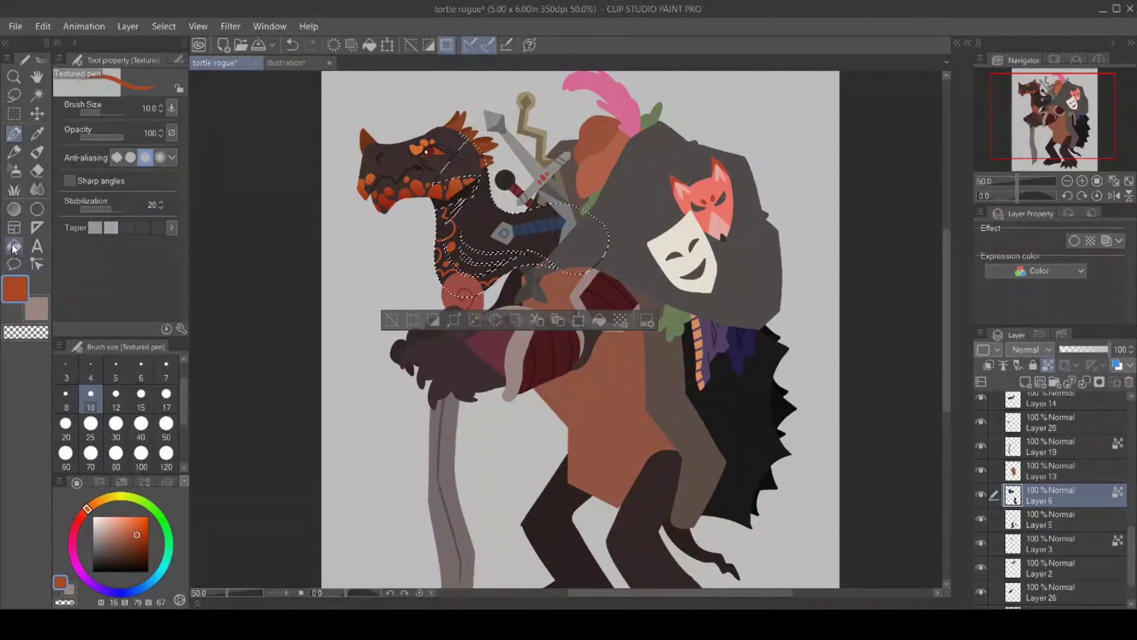
click(437, 272)
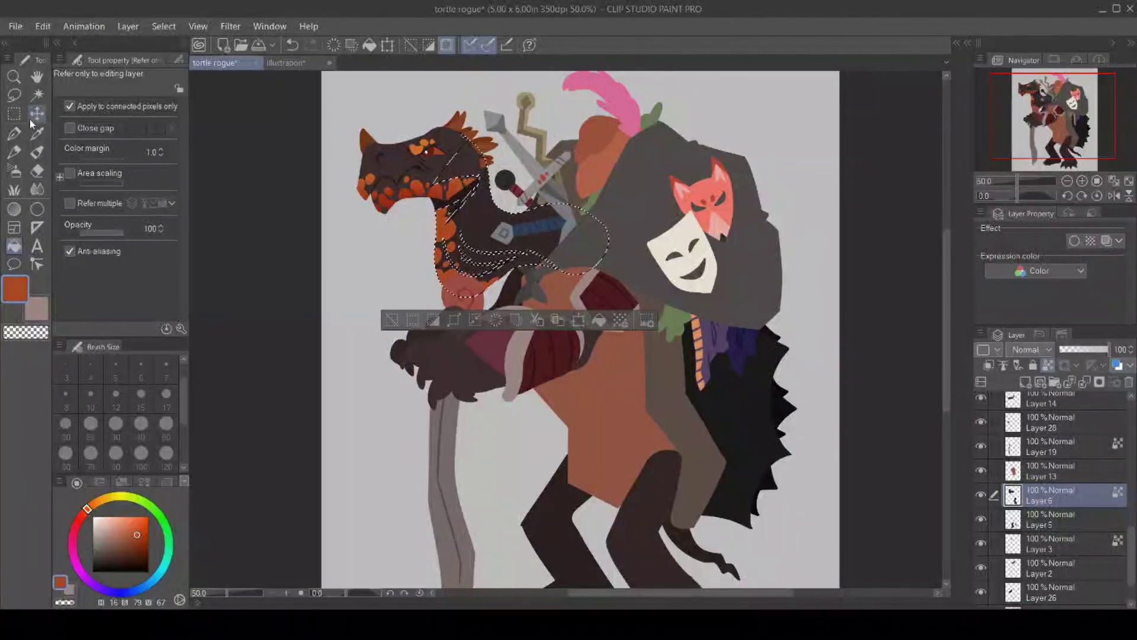
click(15, 132)
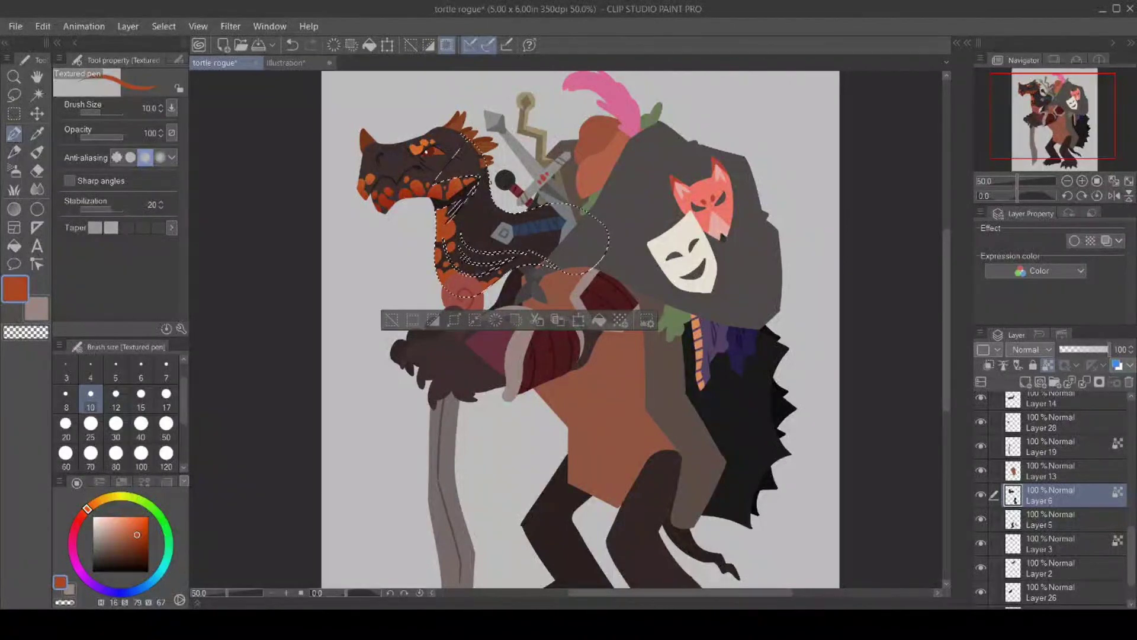
key(ctrl+d)
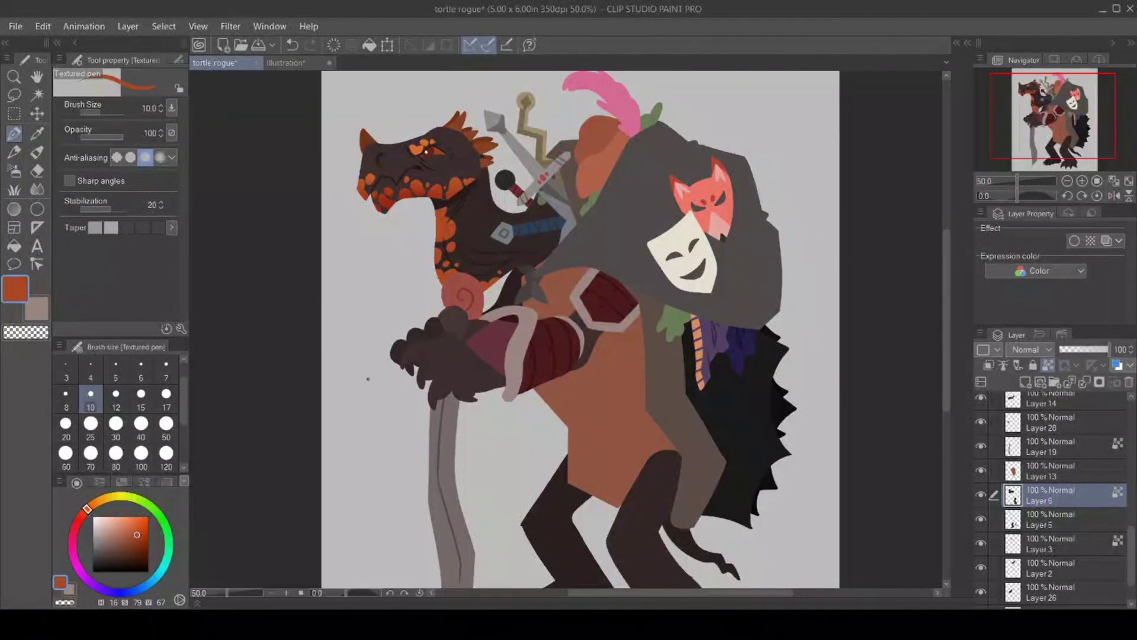
Select the neck's orange scales and apply a foreground-to-transparent gradient in a lighter orange sampled from the brow scales.
key(w)
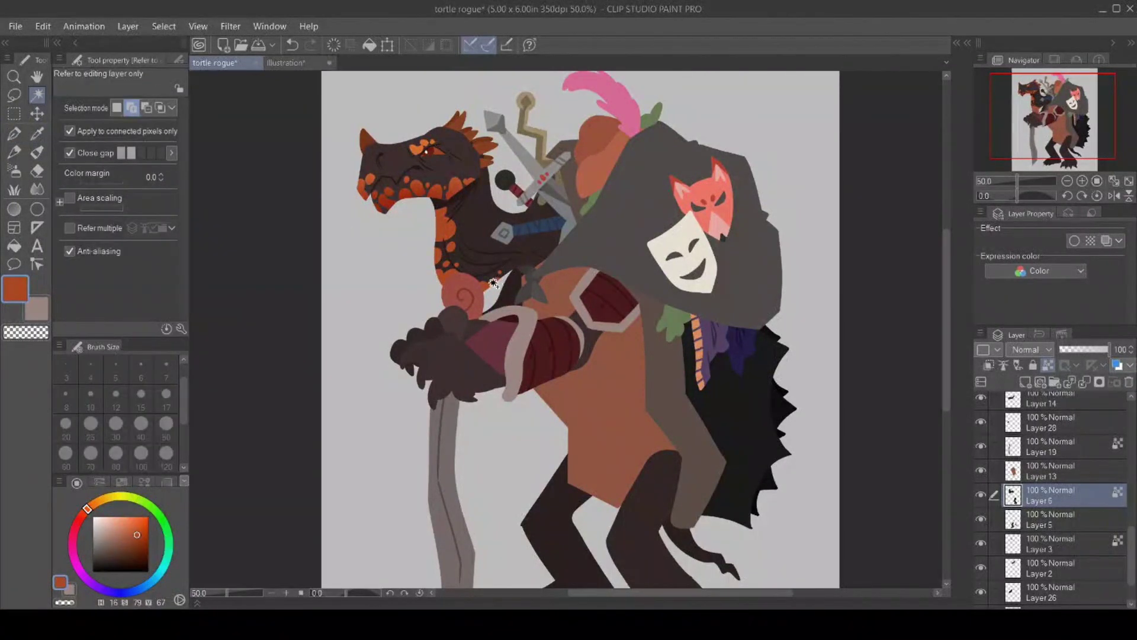
click(500, 276)
click(445, 268)
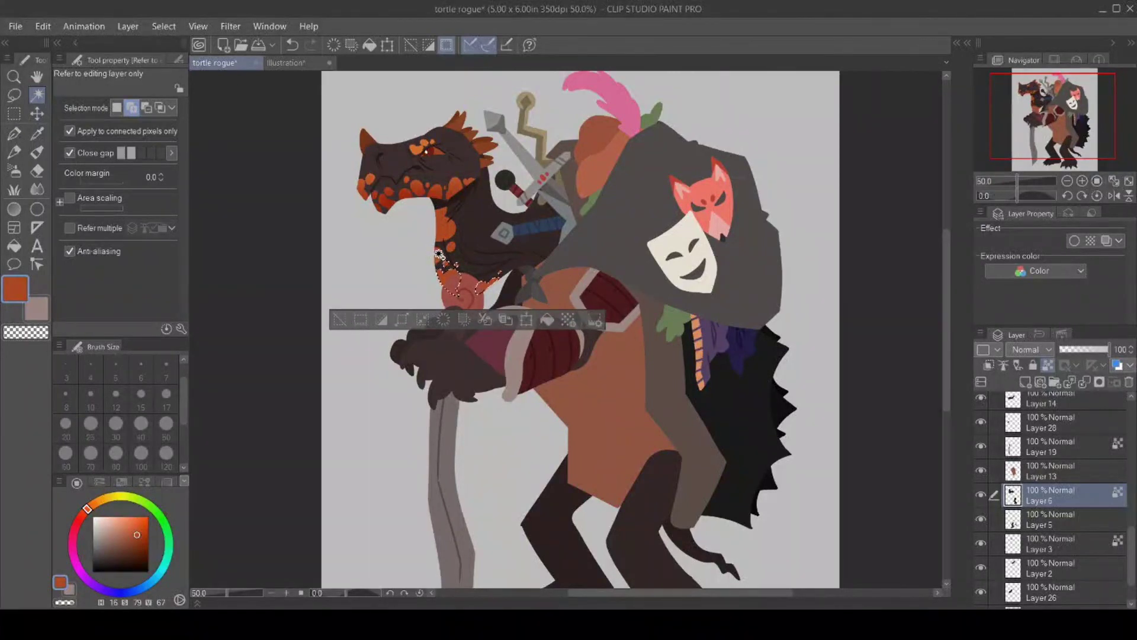
click(445, 237)
click(37, 133)
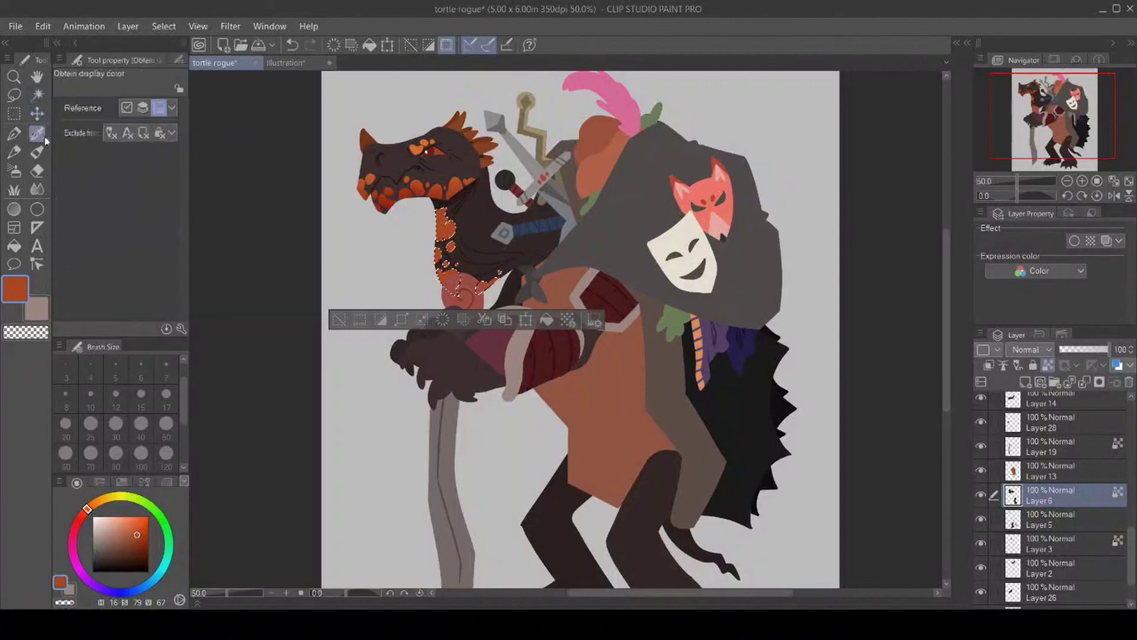
click(414, 135)
key(g)
drag(486, 241, 430, 303)
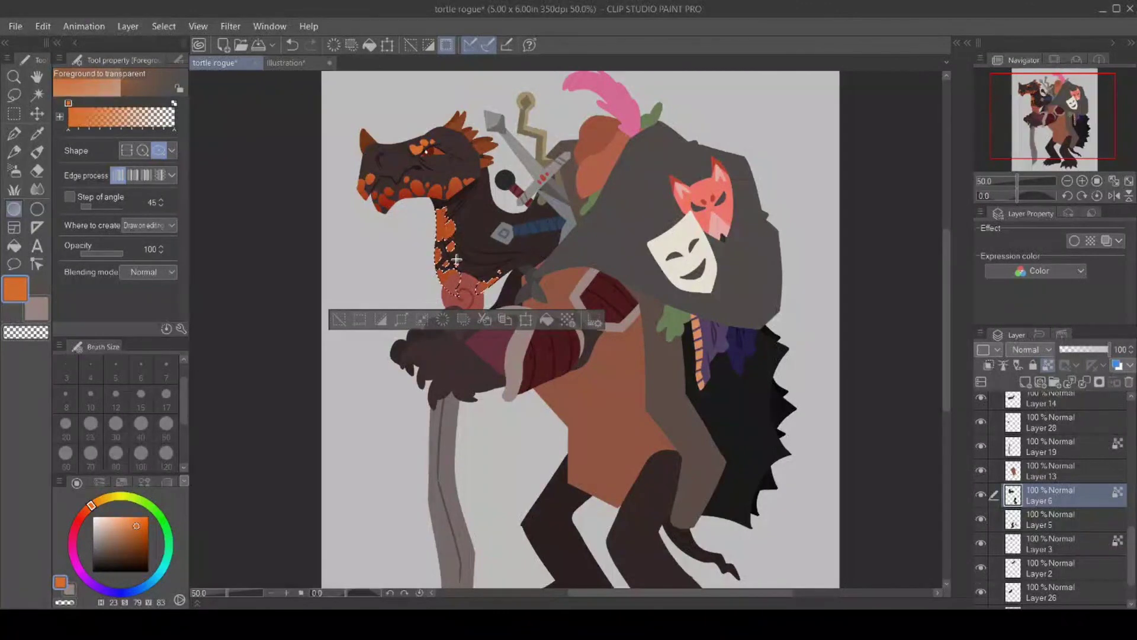
Sample the dark red of the lower jaw, apply it as a foreground-to-transparent gradient across the selected neck scales, and clear the selection.
key(i)
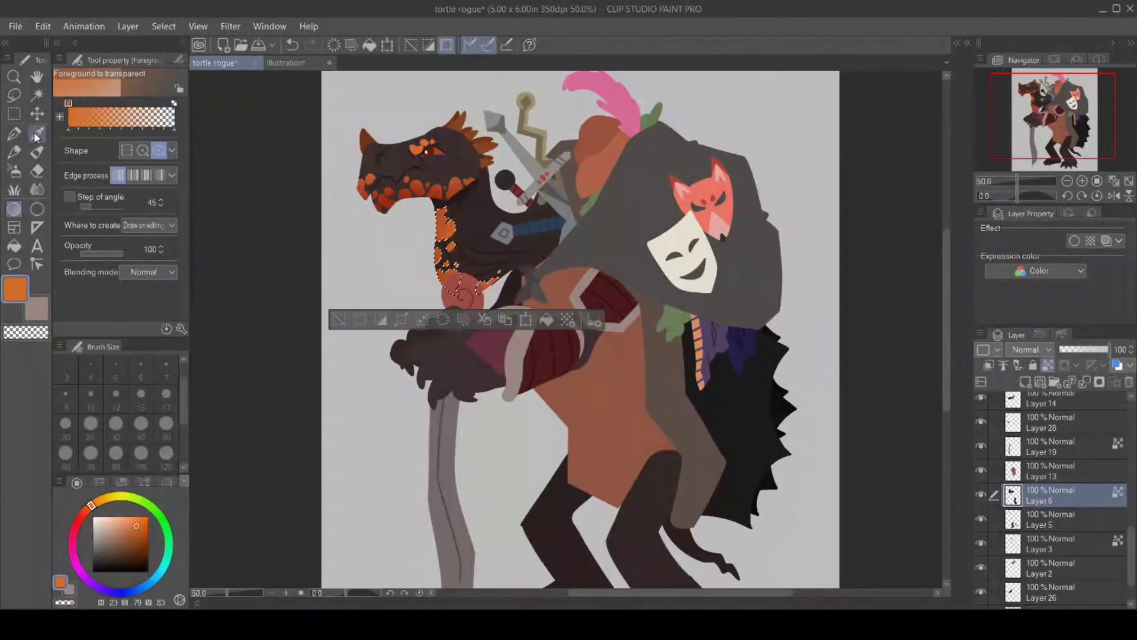
click(392, 200)
key(g)
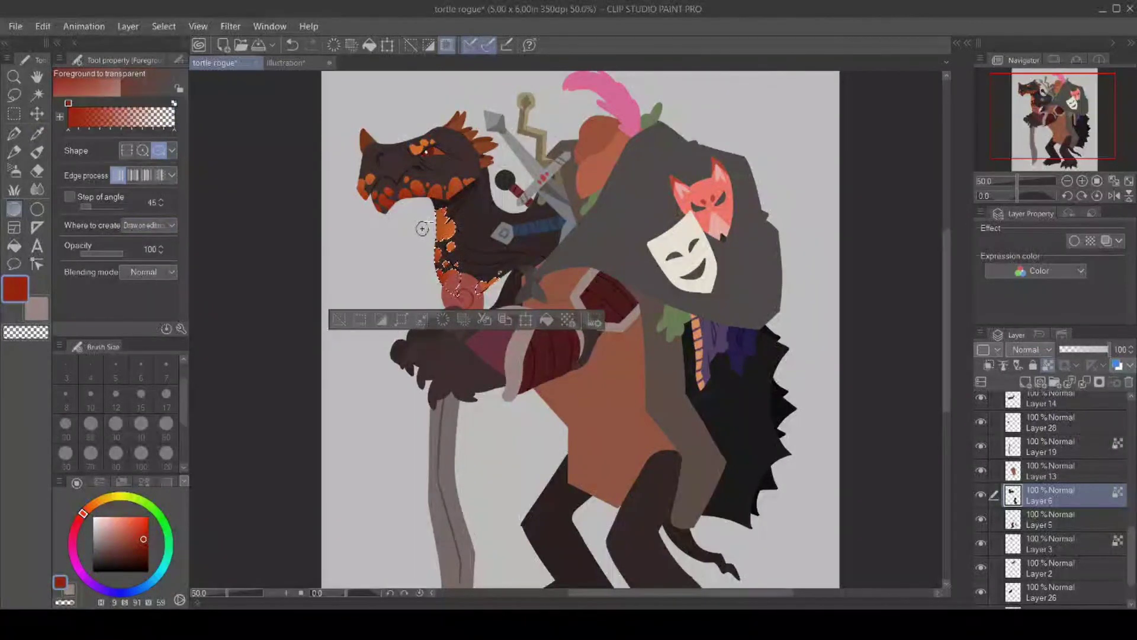
drag(423, 229, 488, 290)
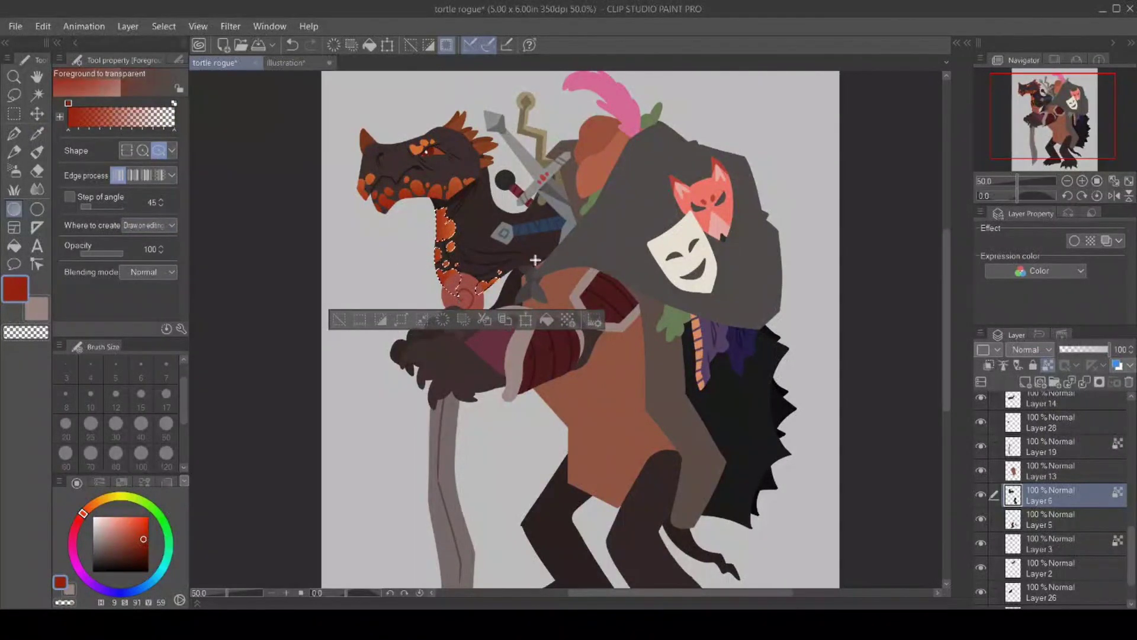
click(338, 320)
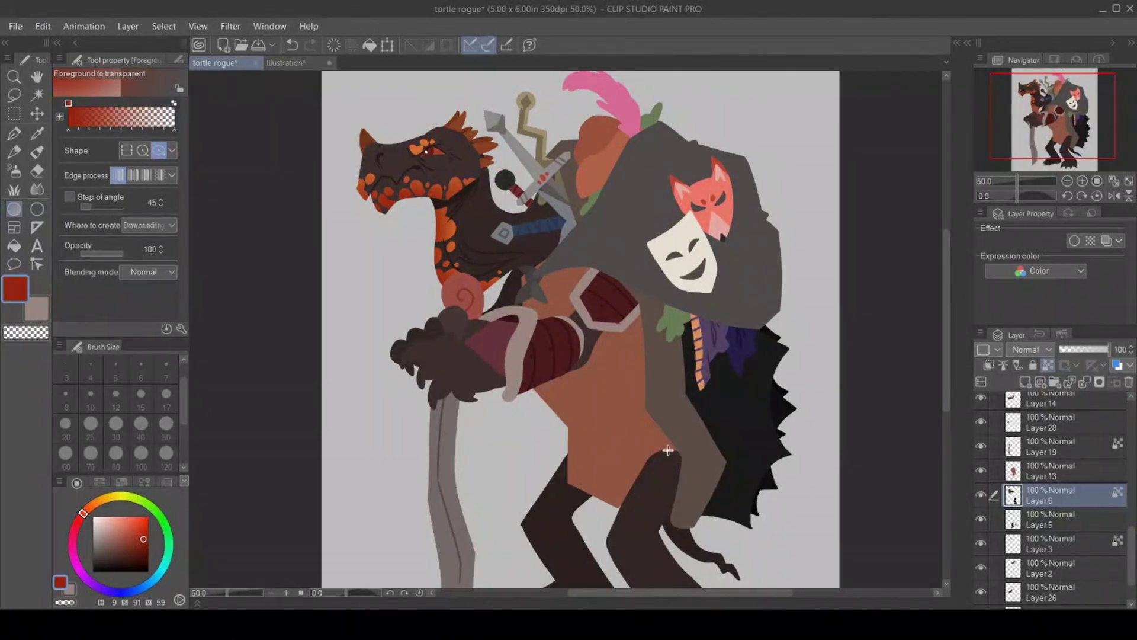
Sample the cheek scales' orange, lock Layer 14's transparent pixels, and outline and fill the claws of the hand on the cane.
scroll(944, 333, up, 1)
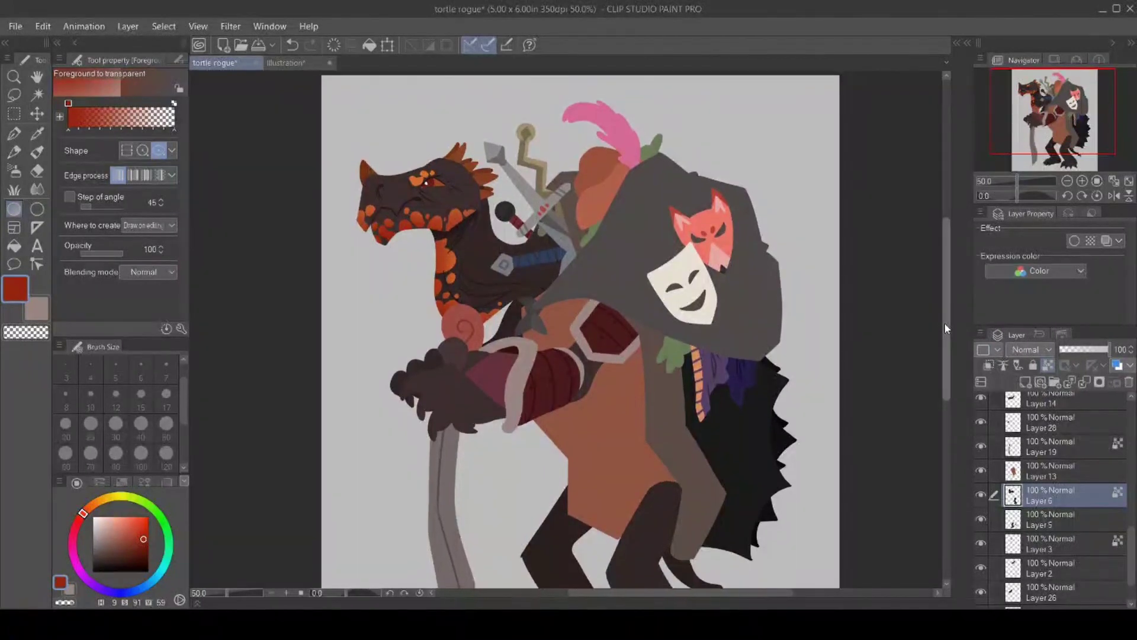
drag(572, 595, 587, 592)
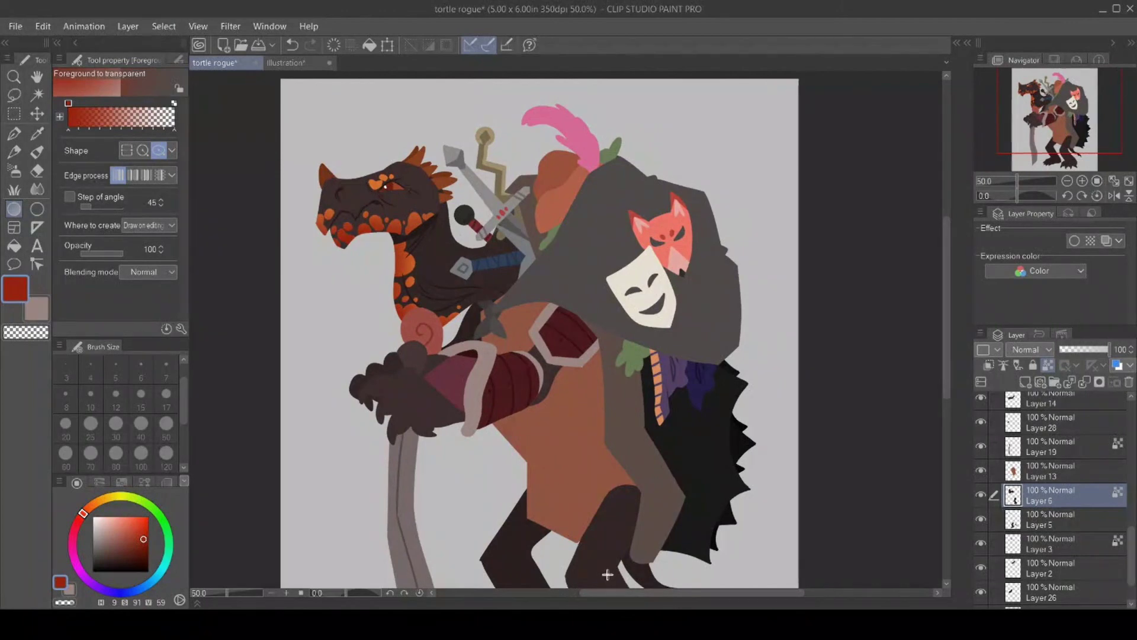
click(37, 133)
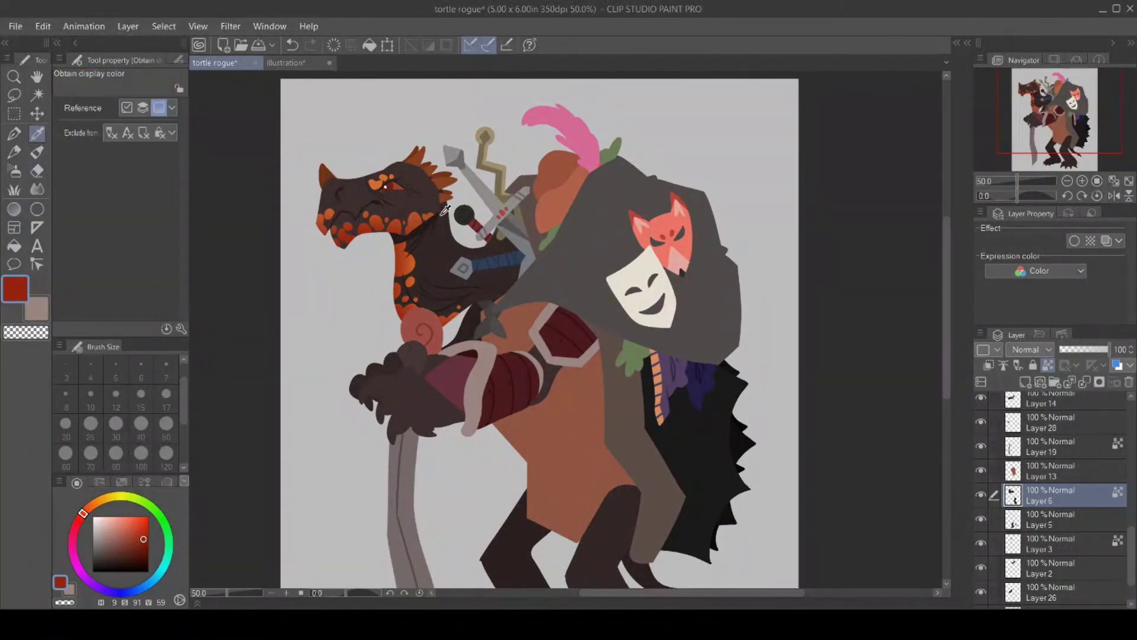
click(421, 214)
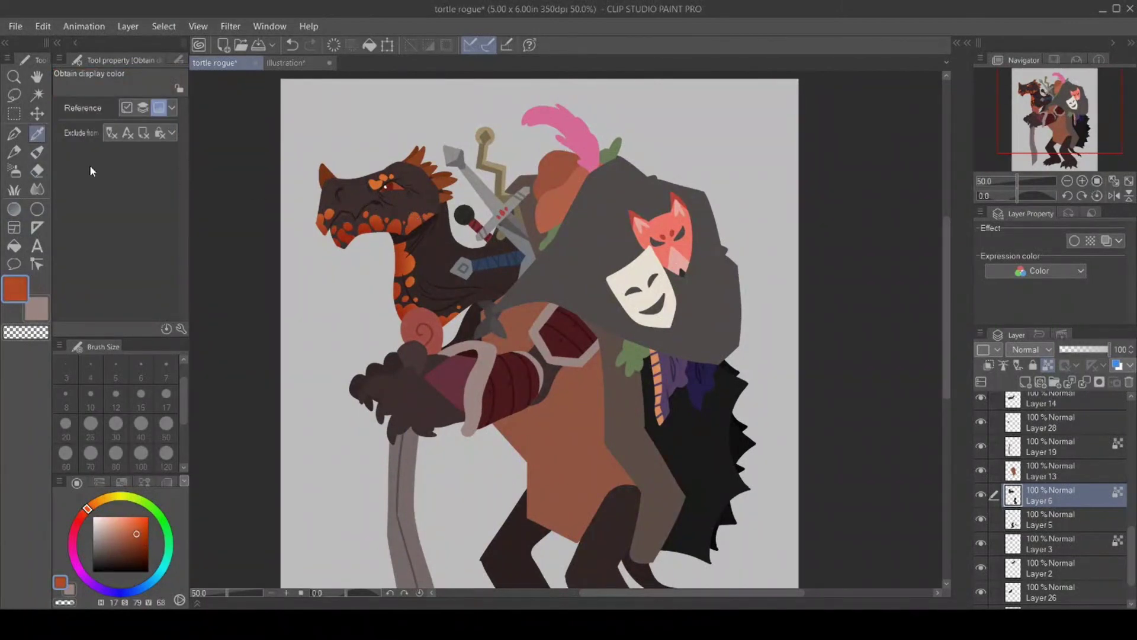
click(14, 133)
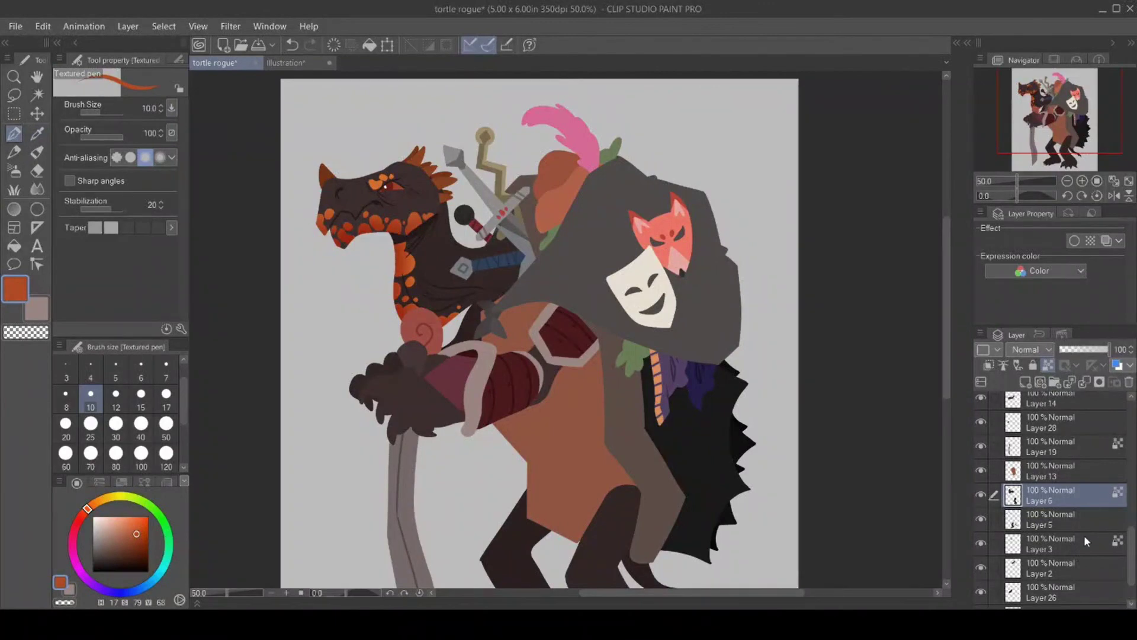
scroll(1114, 533, up, 3)
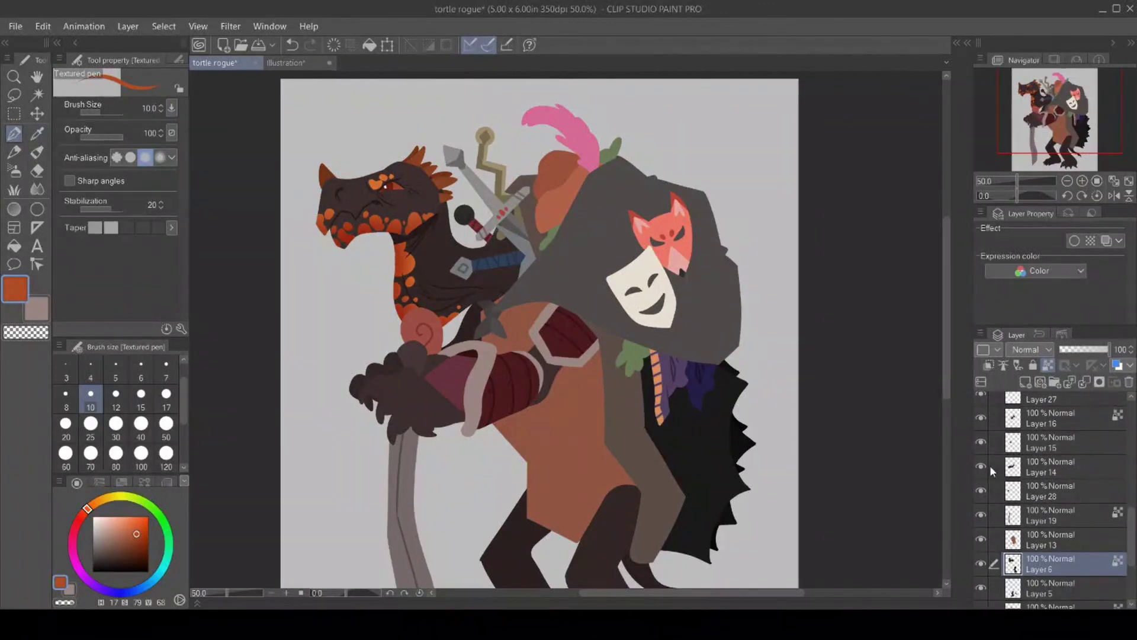
click(1043, 467)
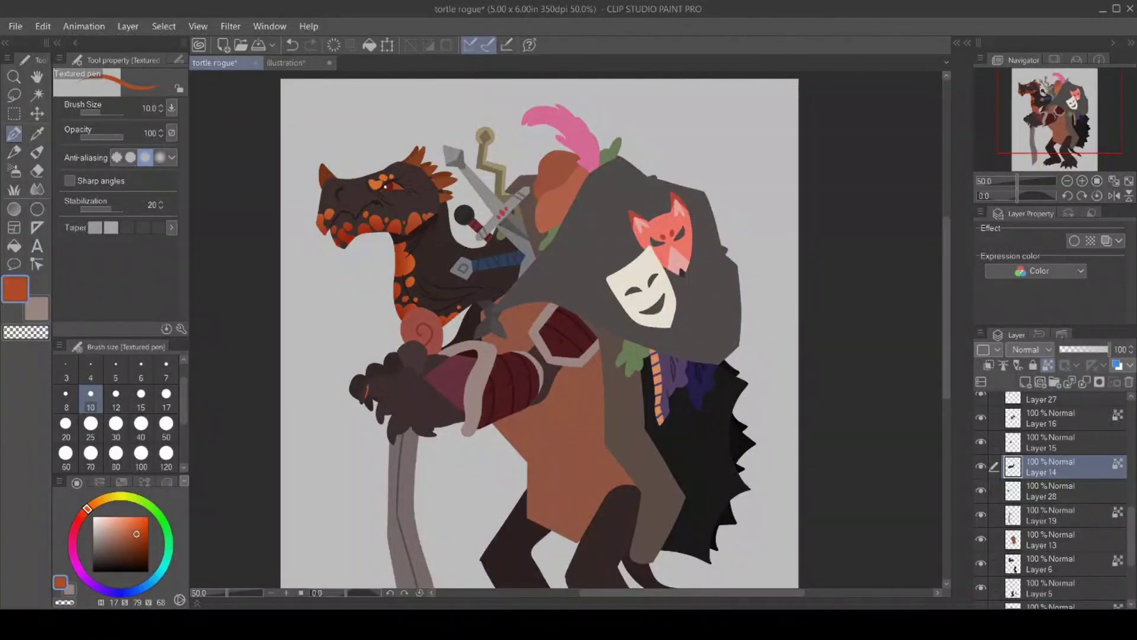
drag(376, 406, 379, 416)
key(g)
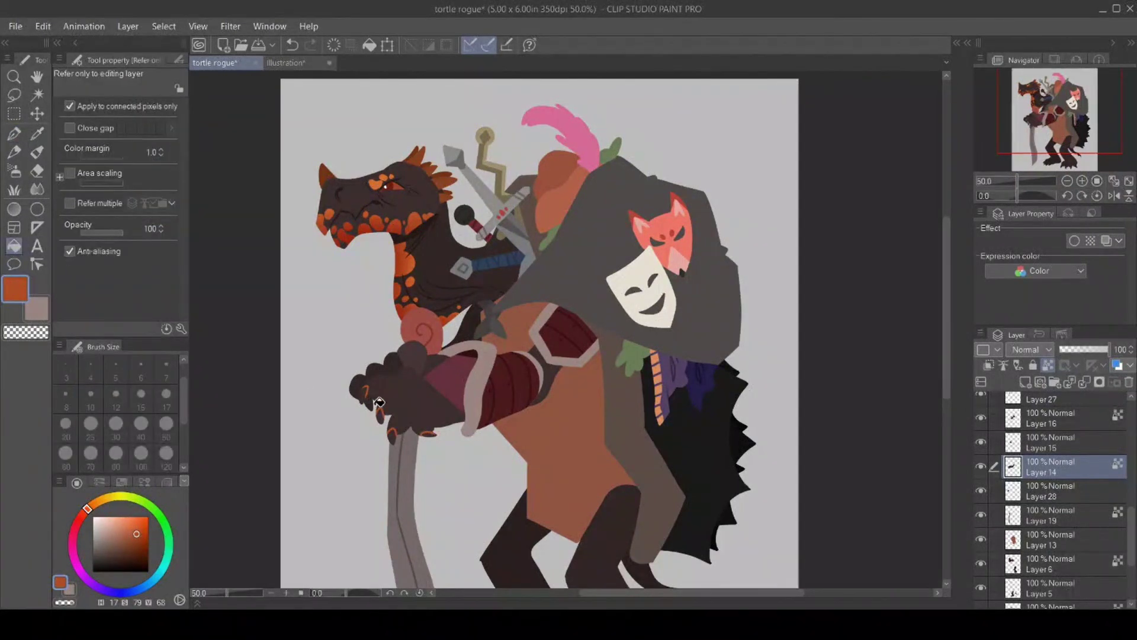
click(379, 414)
key(p)
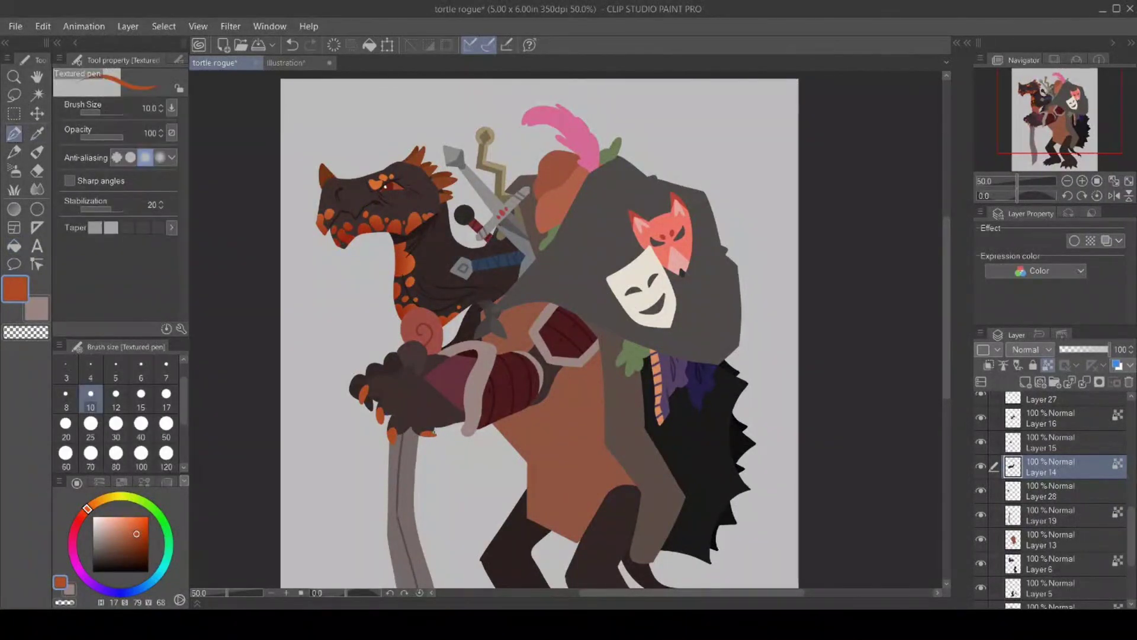
Sample a dark brown from the neck as the secondary colour and draw wrinkle lines over the hand with the 10 px Textured pen.
click(37, 133)
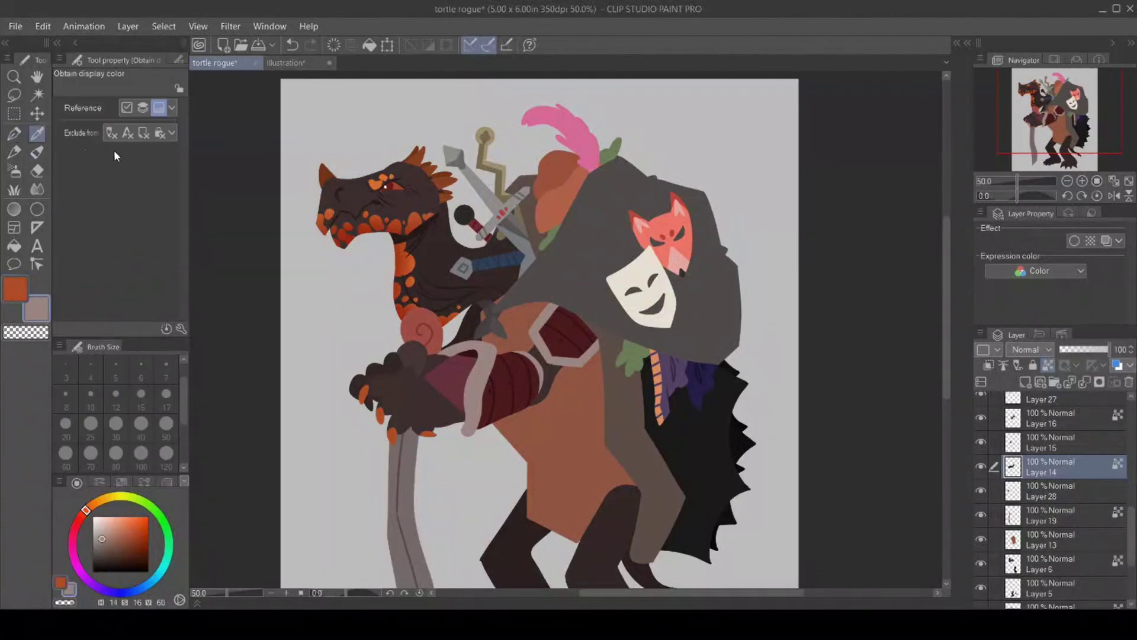
click(427, 231)
click(14, 133)
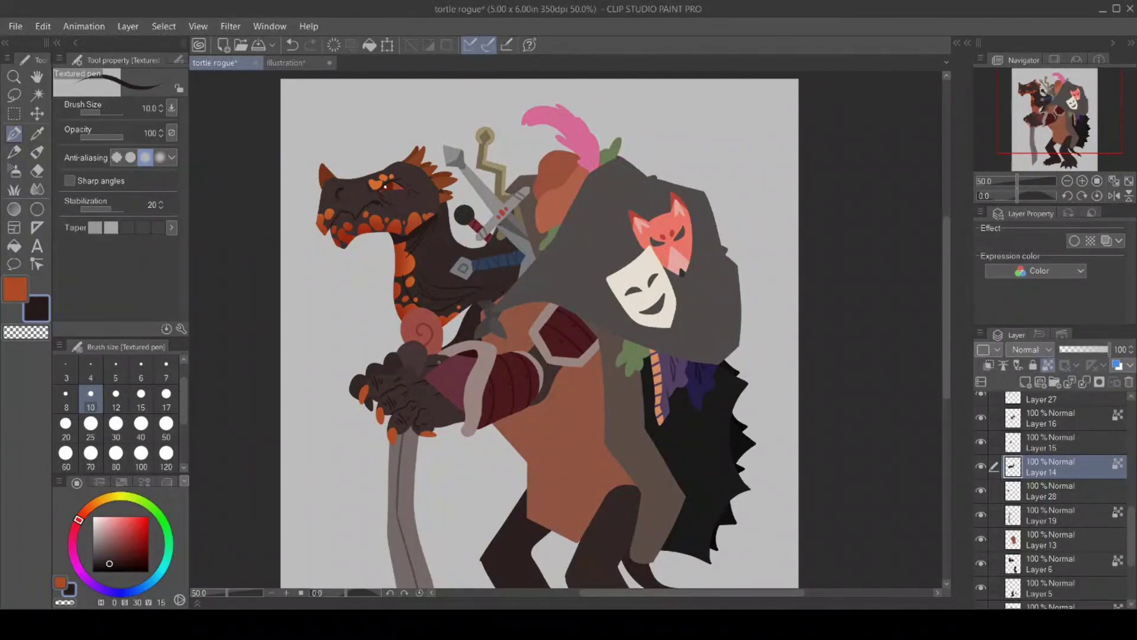
Check which fingers Layer 28 holds, lock its transparent pixels, and paint their claw in a slightly darker orange.
click(981, 490)
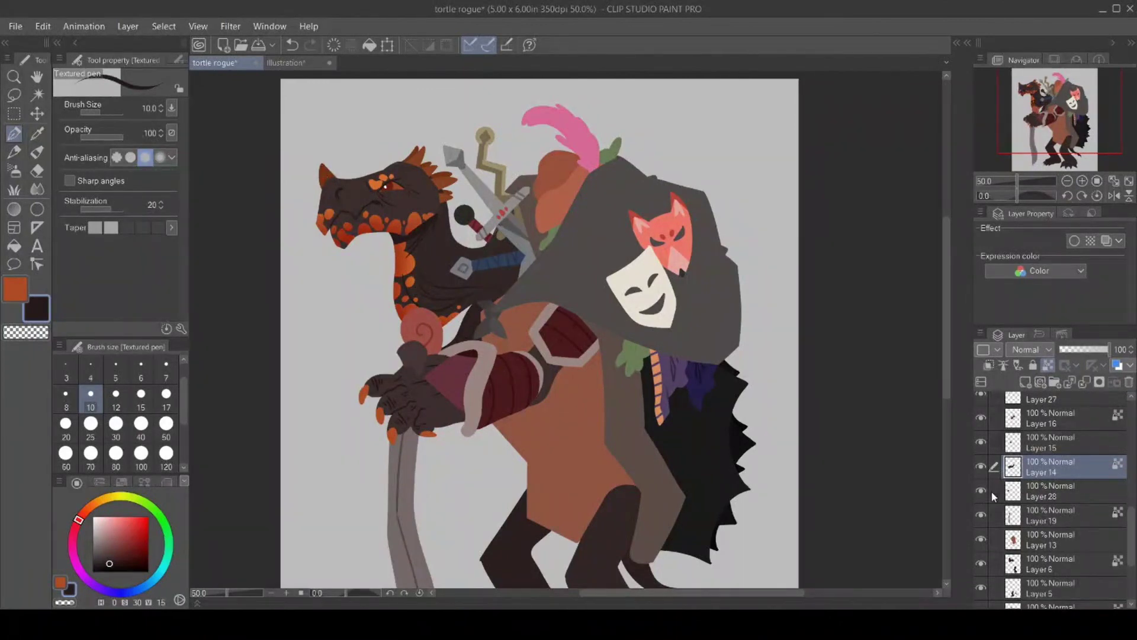
click(993, 492)
click(1049, 364)
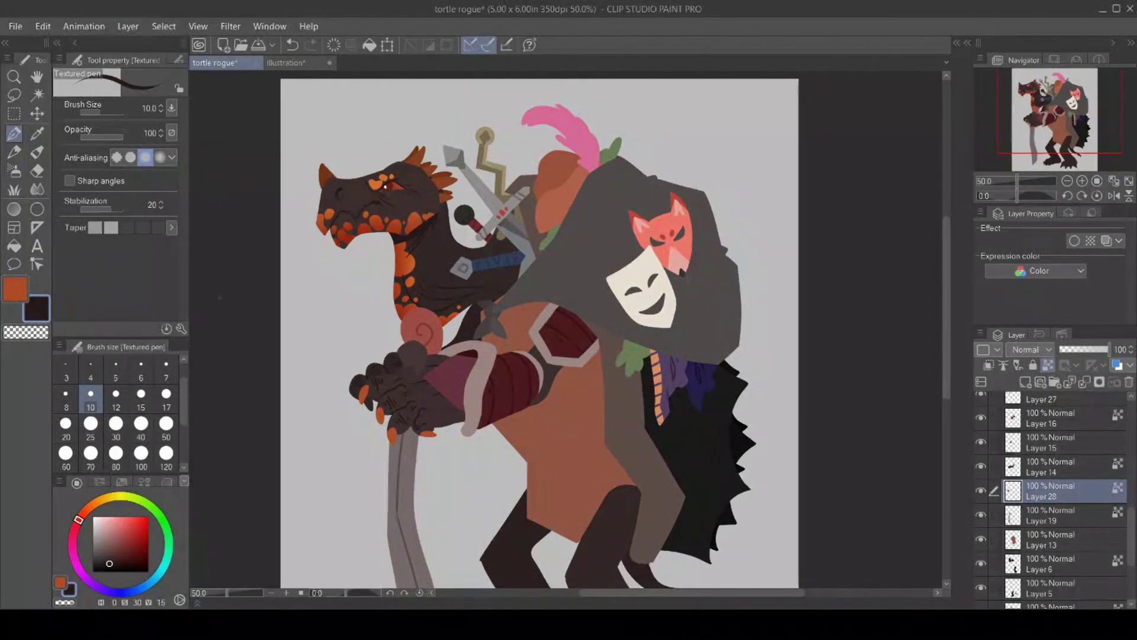
click(12, 291)
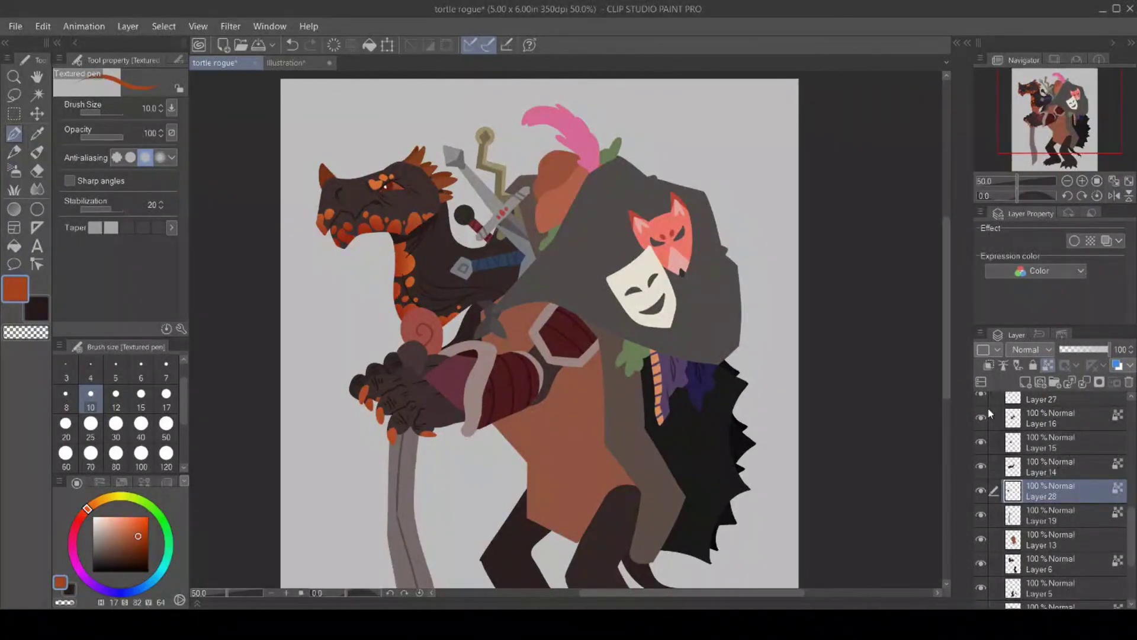
Outline the claws of the near foot on Layer 6 in the claw orange with the Textured pen.
scroll(1046, 454, down, 3)
click(1046, 455)
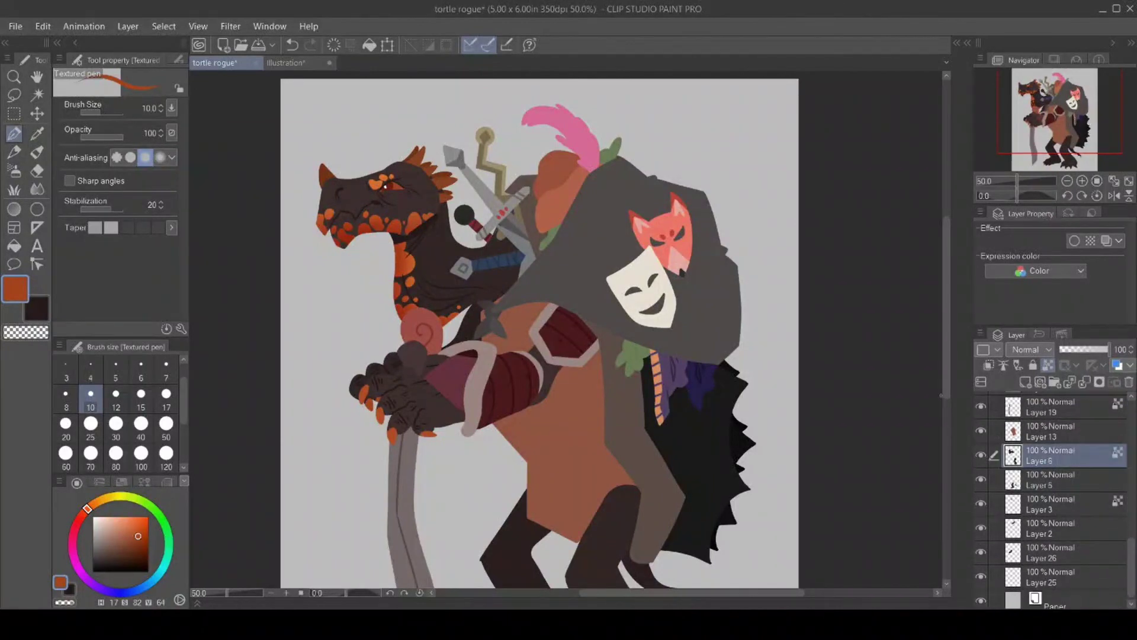
scroll(946, 400, down, 5)
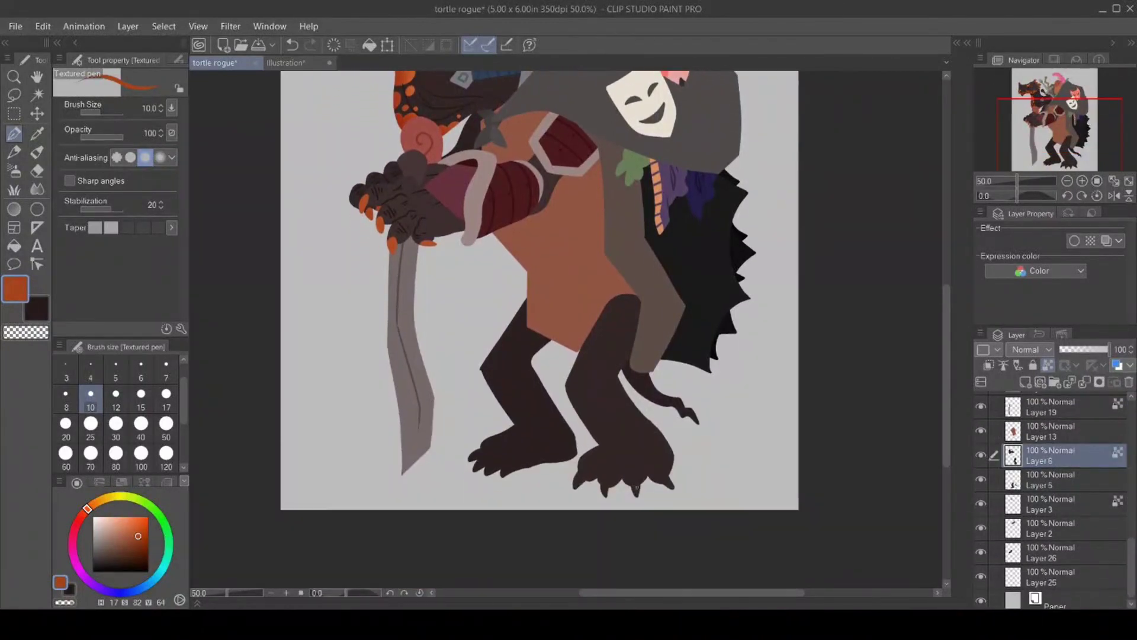
click(36, 133)
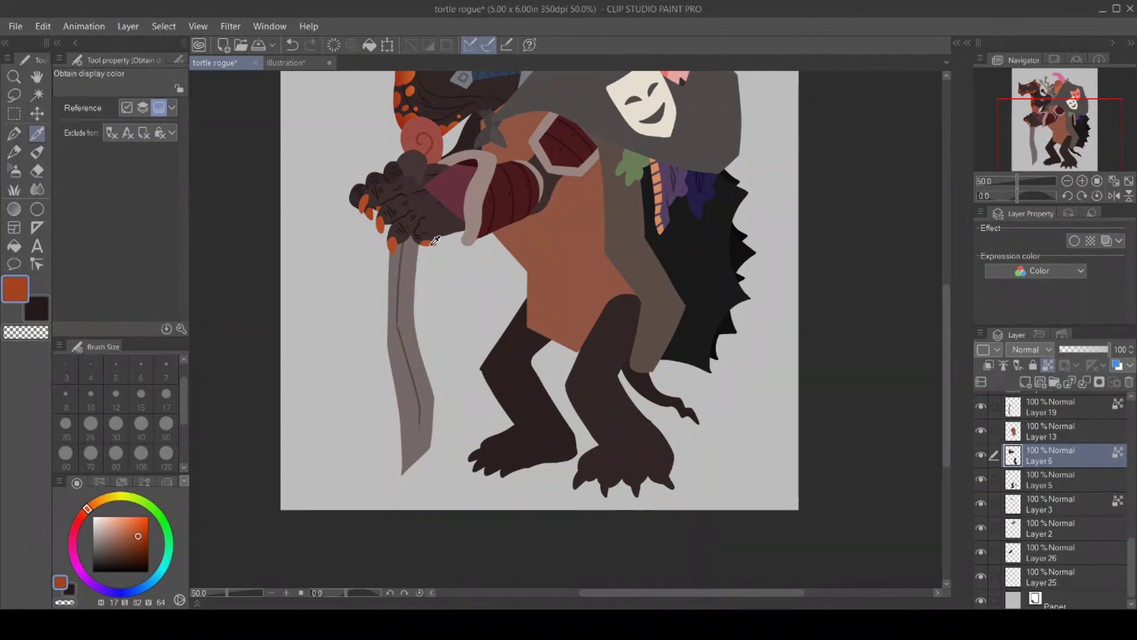
click(14, 134)
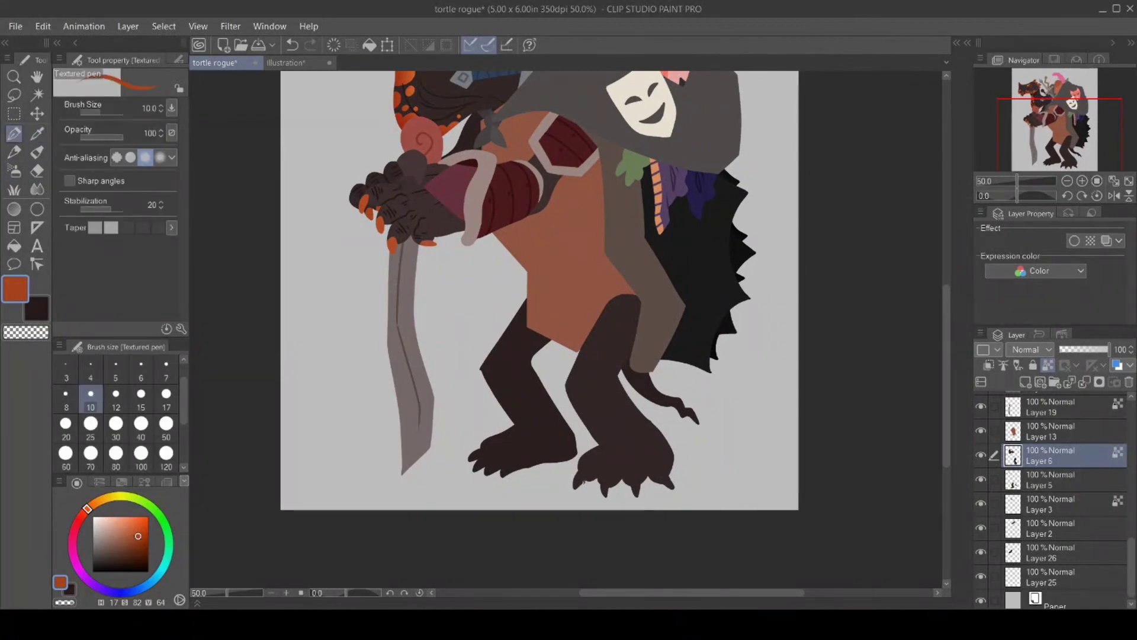
drag(584, 472, 575, 479)
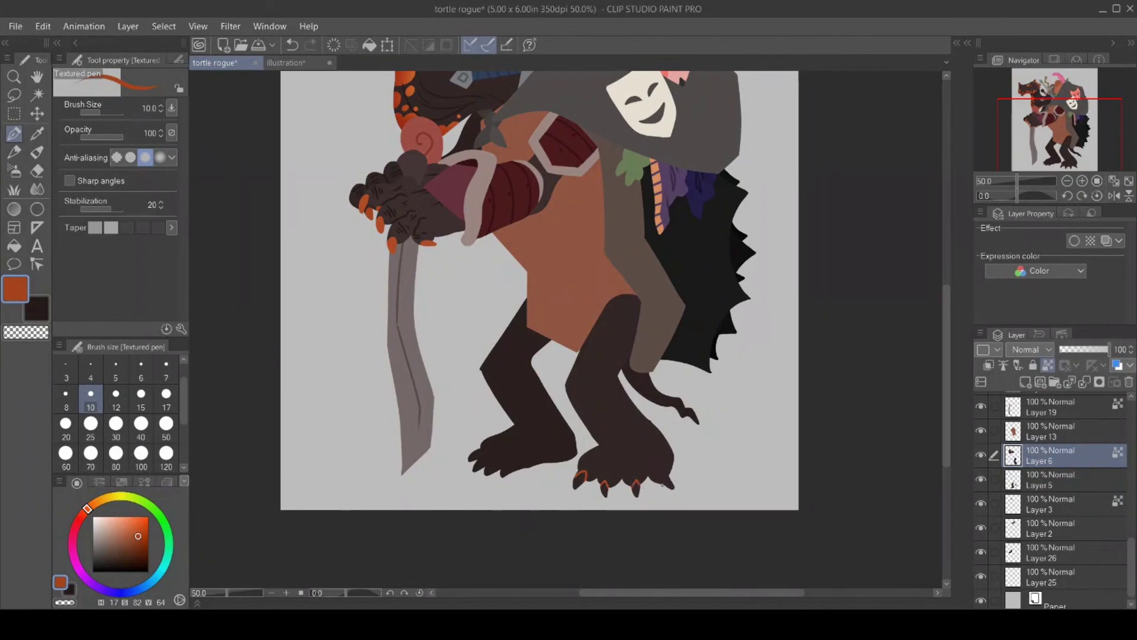
drag(659, 477, 670, 480)
Fill the near foot's four outlined claws with orange and draw dark brown wrinkle lines over its toes.
click(14, 245)
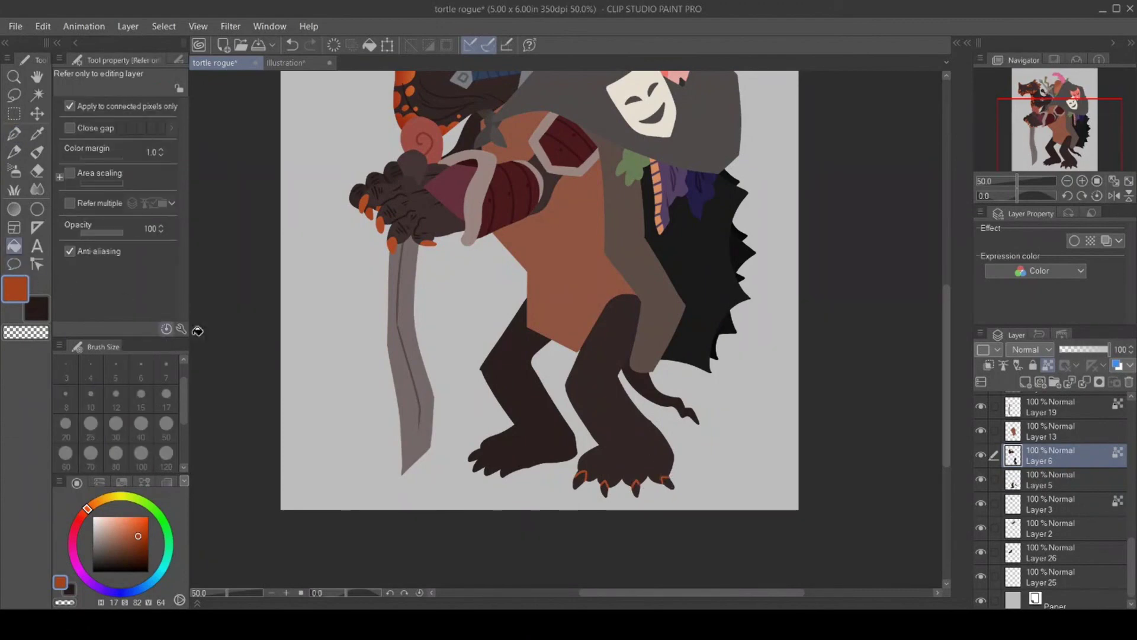
click(580, 479)
click(610, 487)
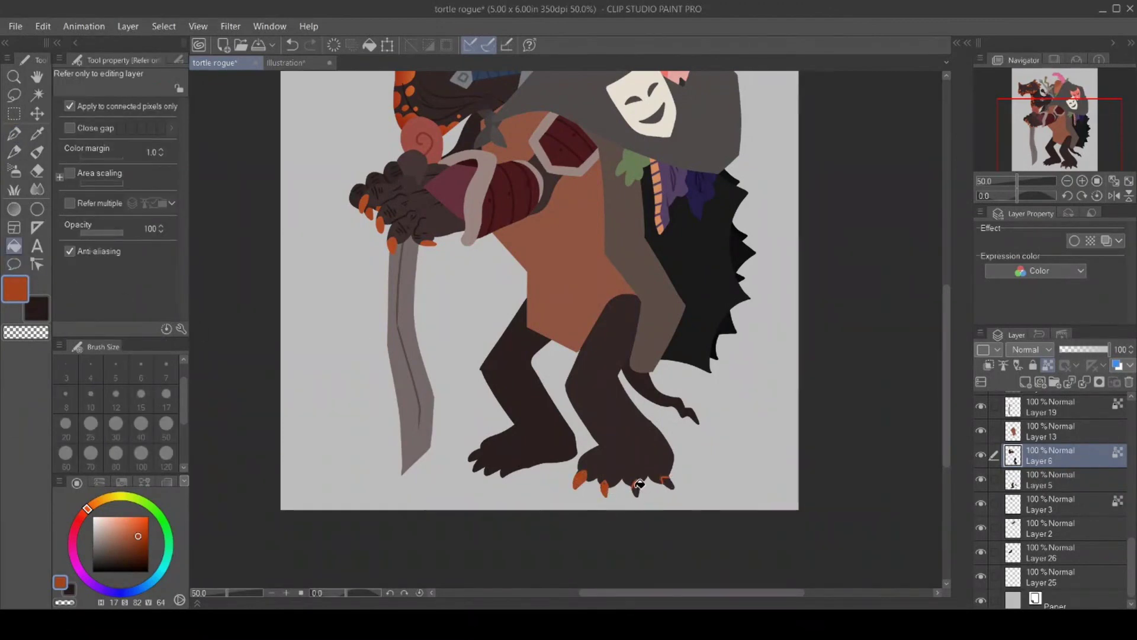
click(638, 484)
click(670, 481)
click(35, 308)
click(13, 134)
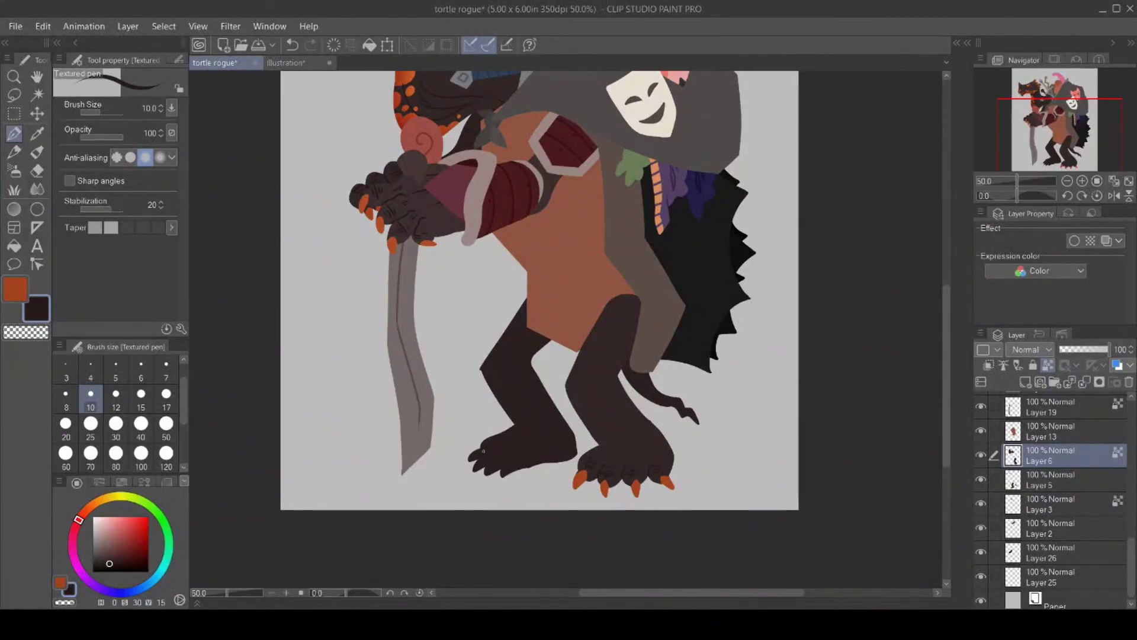
Lock Layer 5's transparent pixels, darken both the brown and the orange, and outline the far foot's claws in the darker orange.
click(1073, 485)
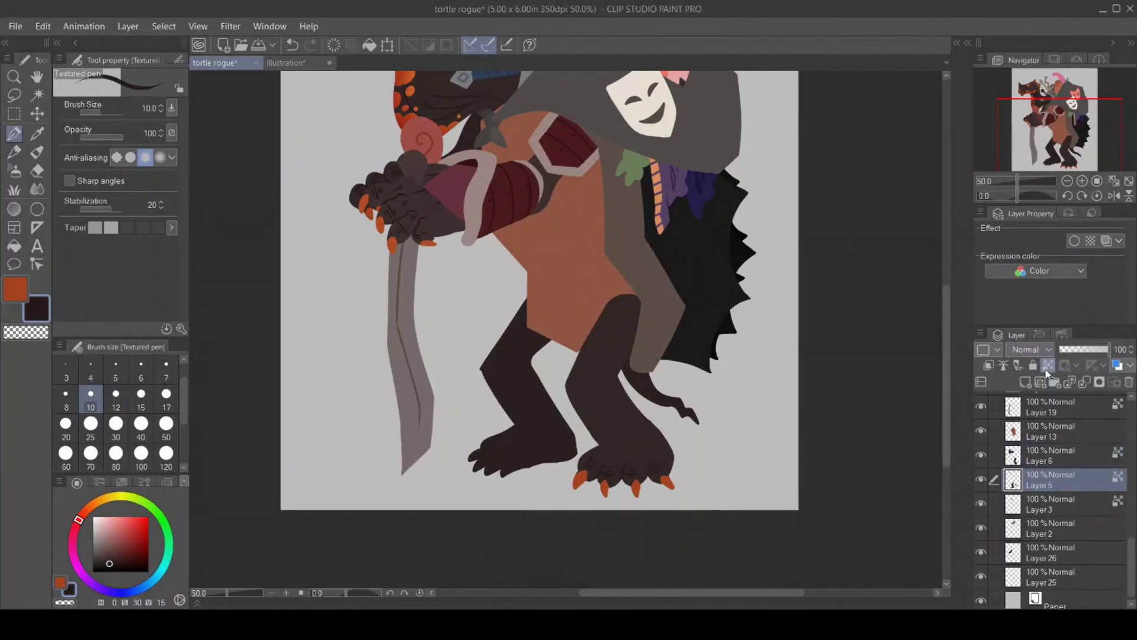
click(110, 565)
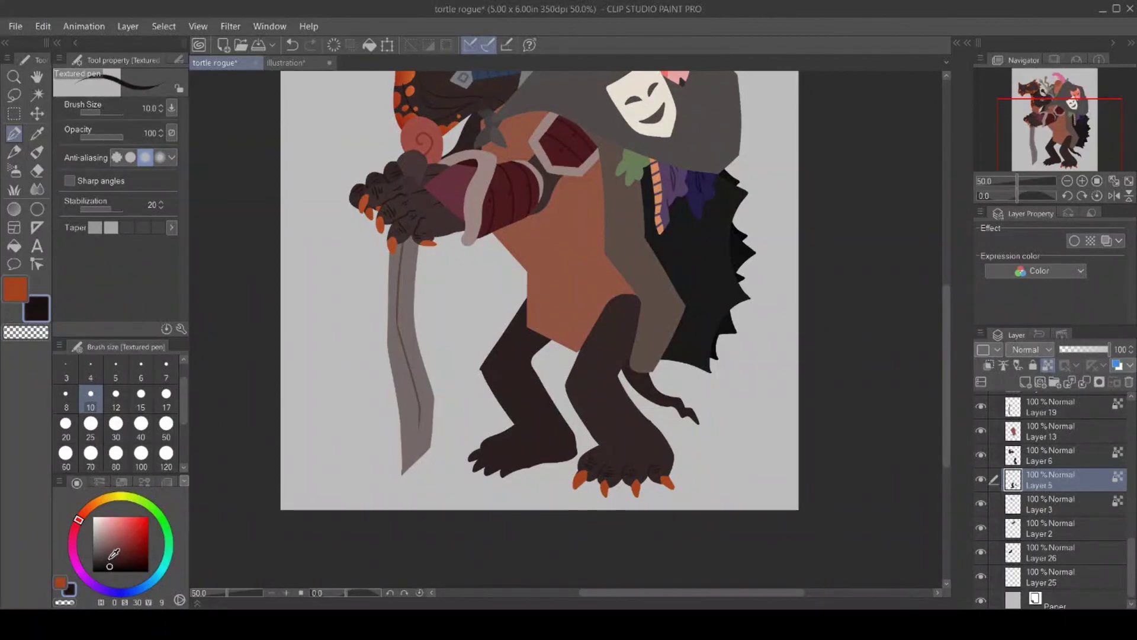
click(16, 289)
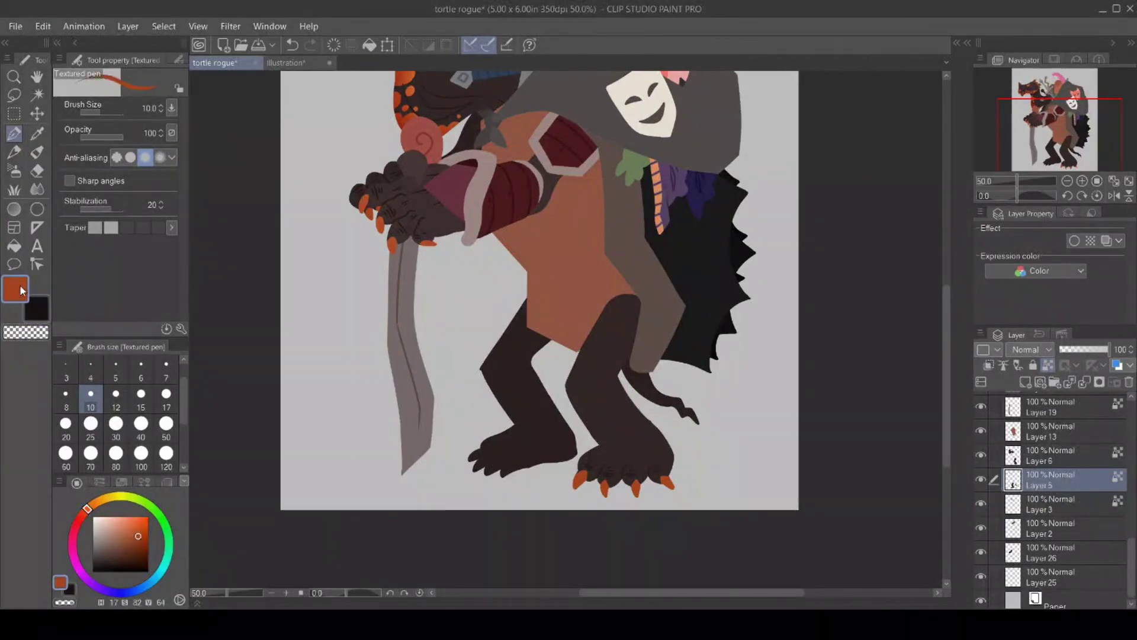
click(140, 541)
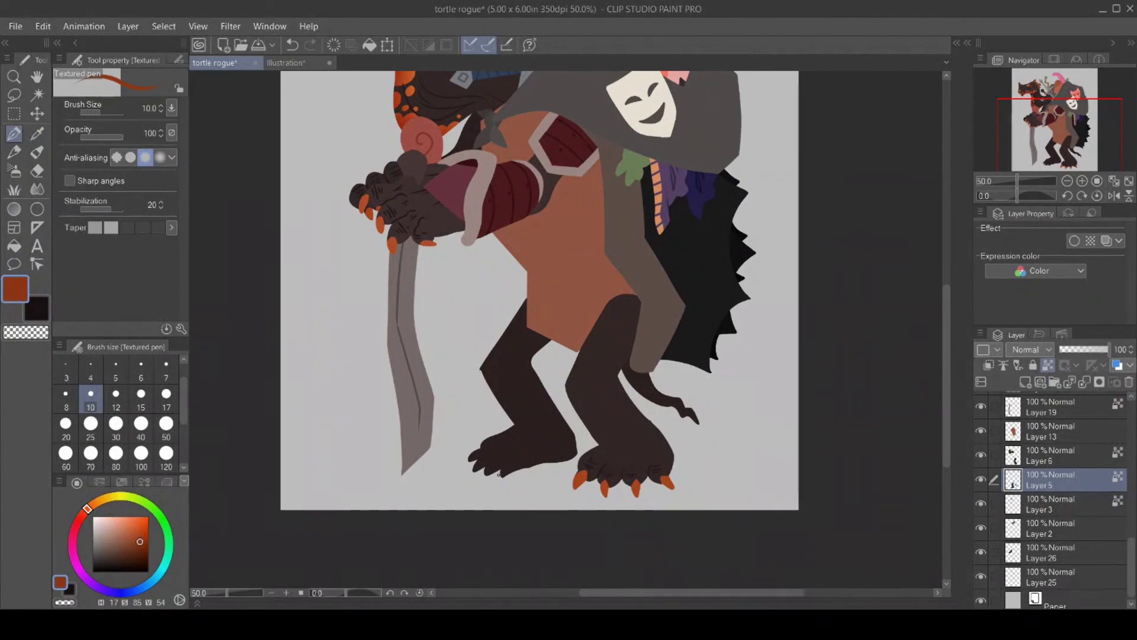
mouse_move(501, 474)
mouse_down()
mouse_move(508, 467)
mouse_move(474, 456)
mouse_up()
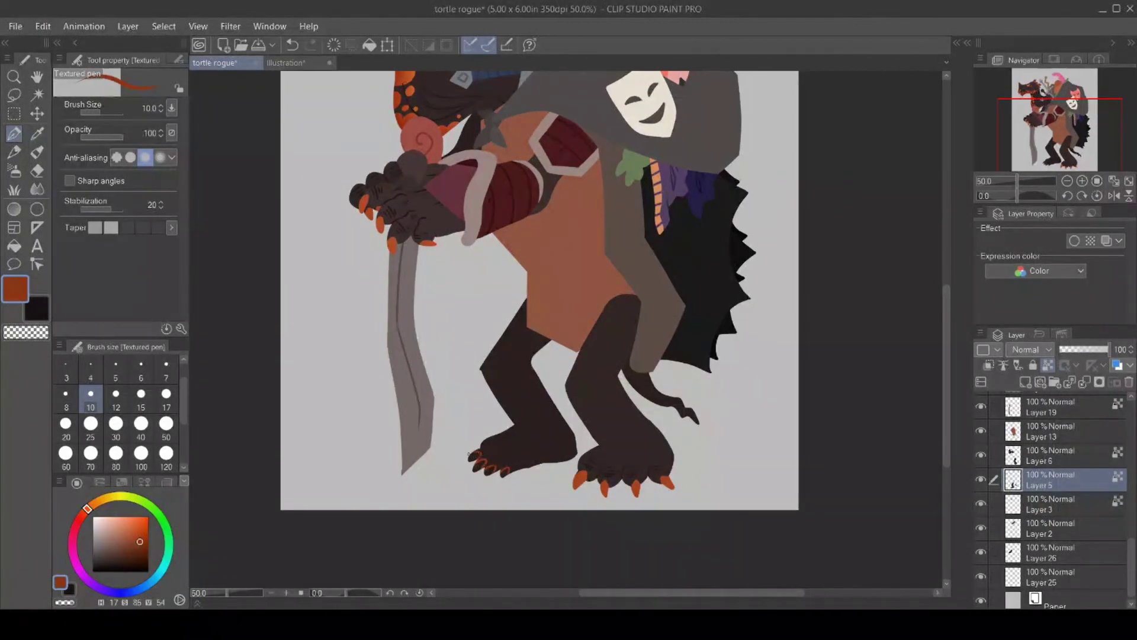
Fill the far foot's claws with the darker orange and draw near-black wrinkle lines over its toes.
click(14, 245)
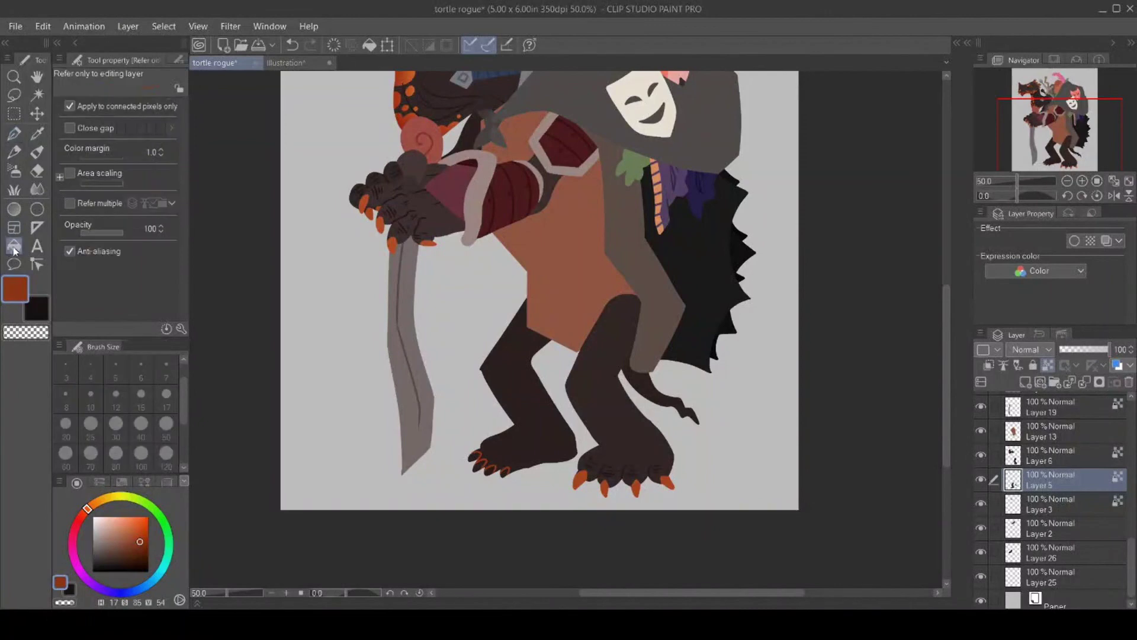
click(481, 466)
click(493, 471)
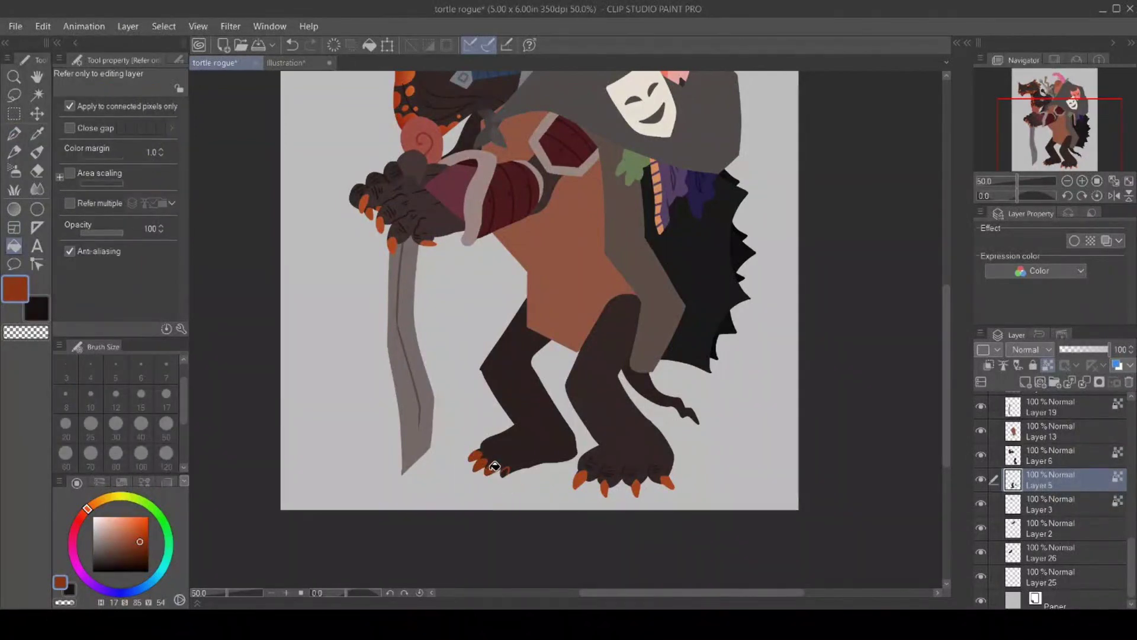
click(505, 473)
click(37, 309)
click(14, 134)
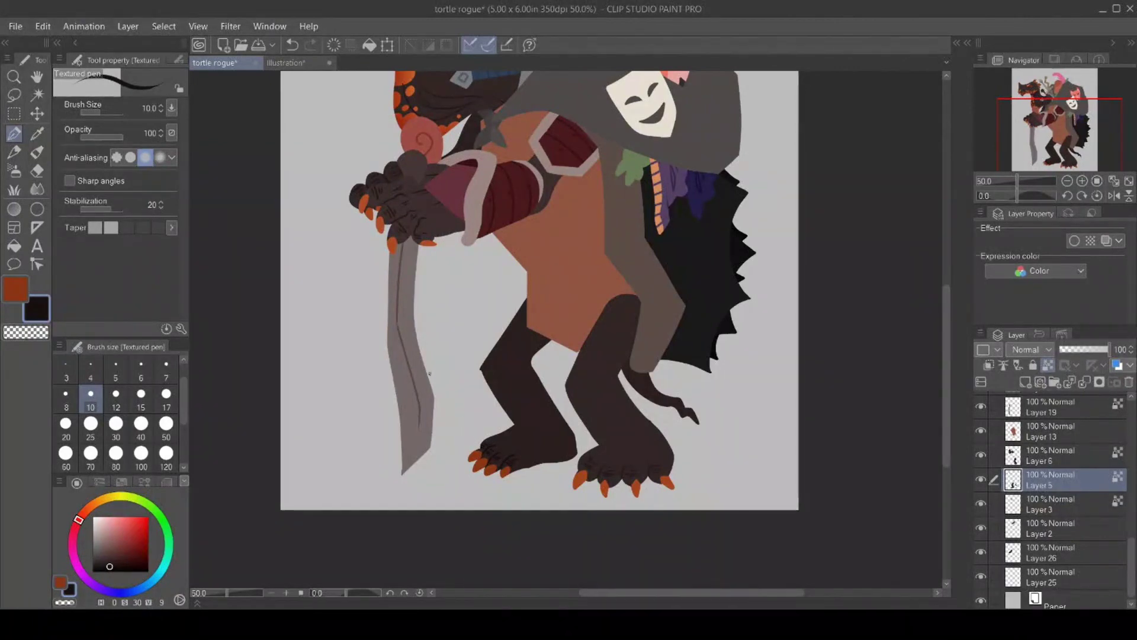
On a new layer above Layer 5, outline the far leg's greave over the displayed sketch and fill it with the arm guard's dark red.
click(1021, 381)
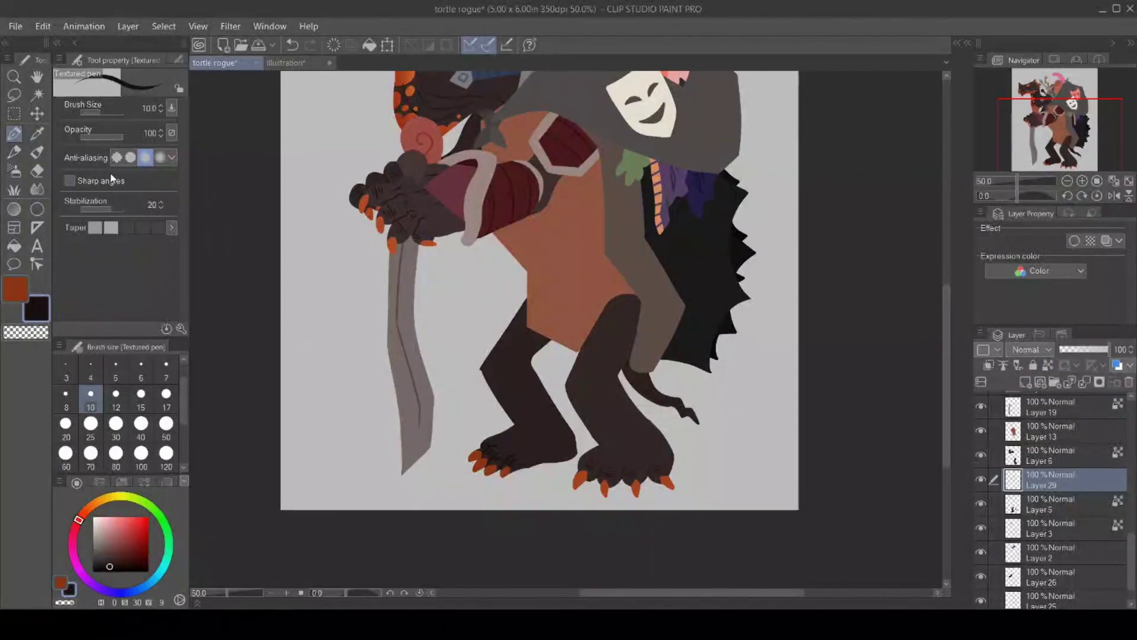
click(37, 133)
click(520, 173)
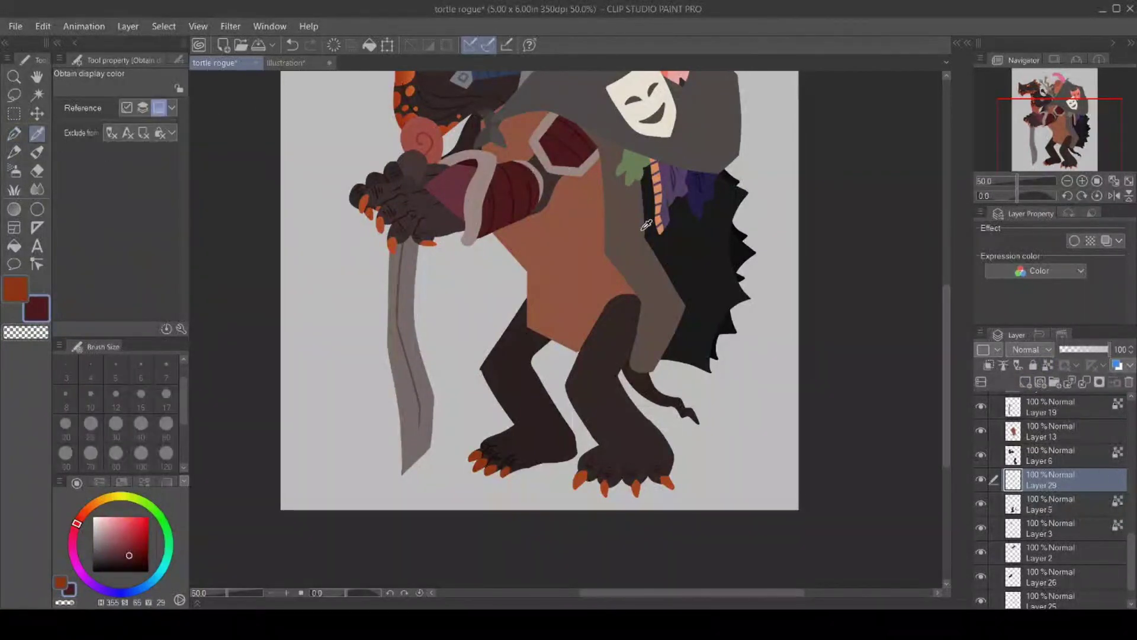
scroll(1051, 500, up, 5)
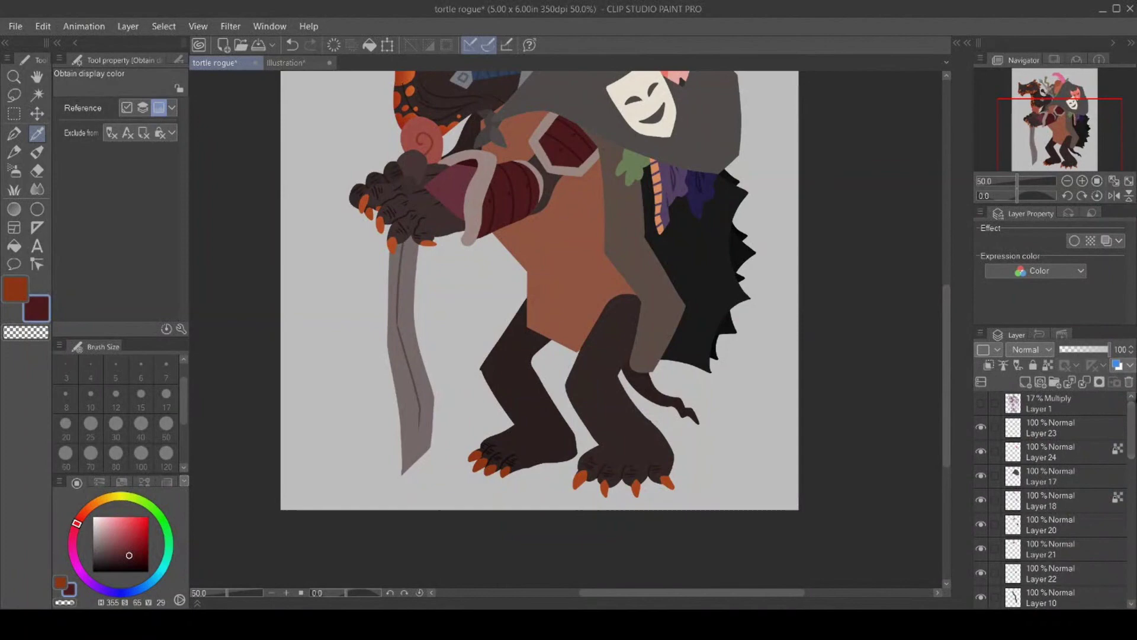
click(980, 404)
click(10, 136)
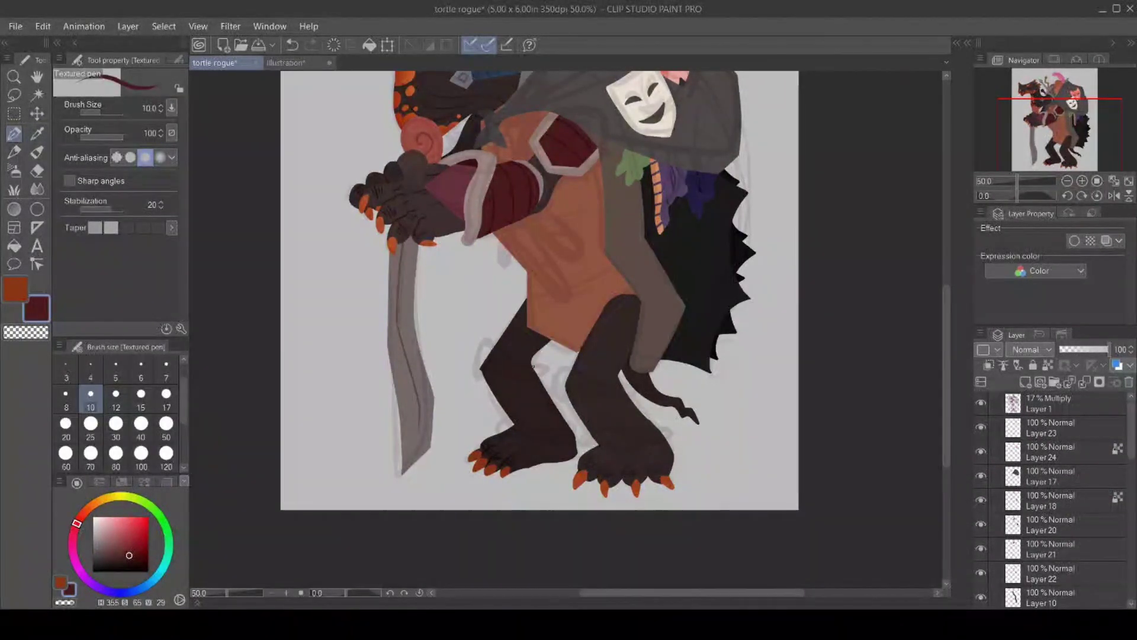
mouse_move(540, 374)
mouse_down()
mouse_move(487, 340)
mouse_move(478, 355)
mouse_move(499, 431)
mouse_up()
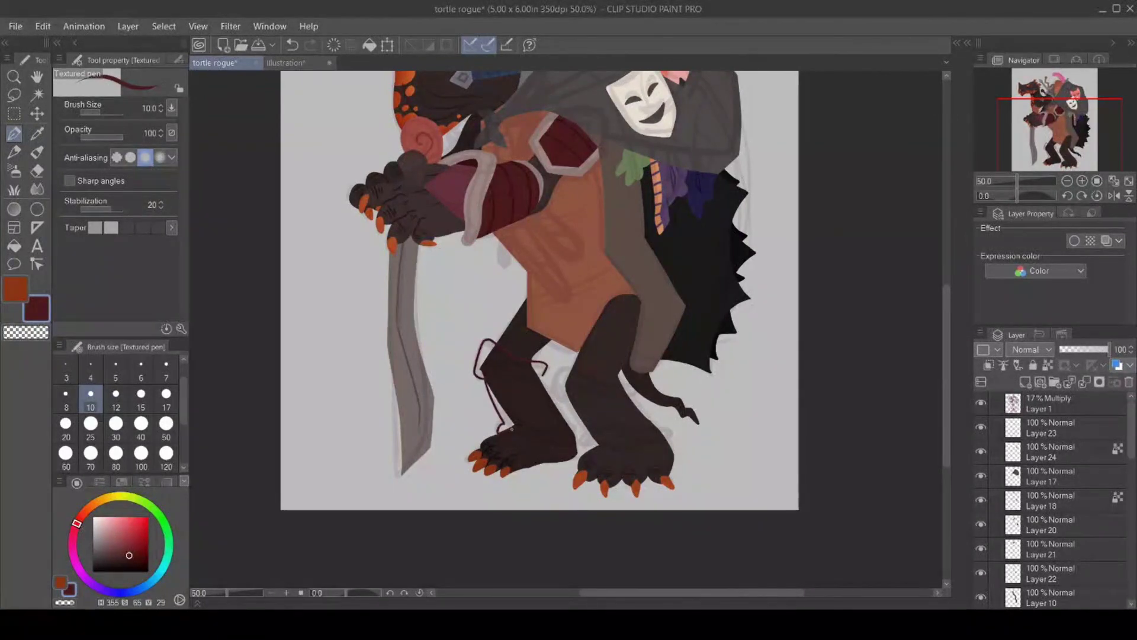
drag(569, 418, 546, 369)
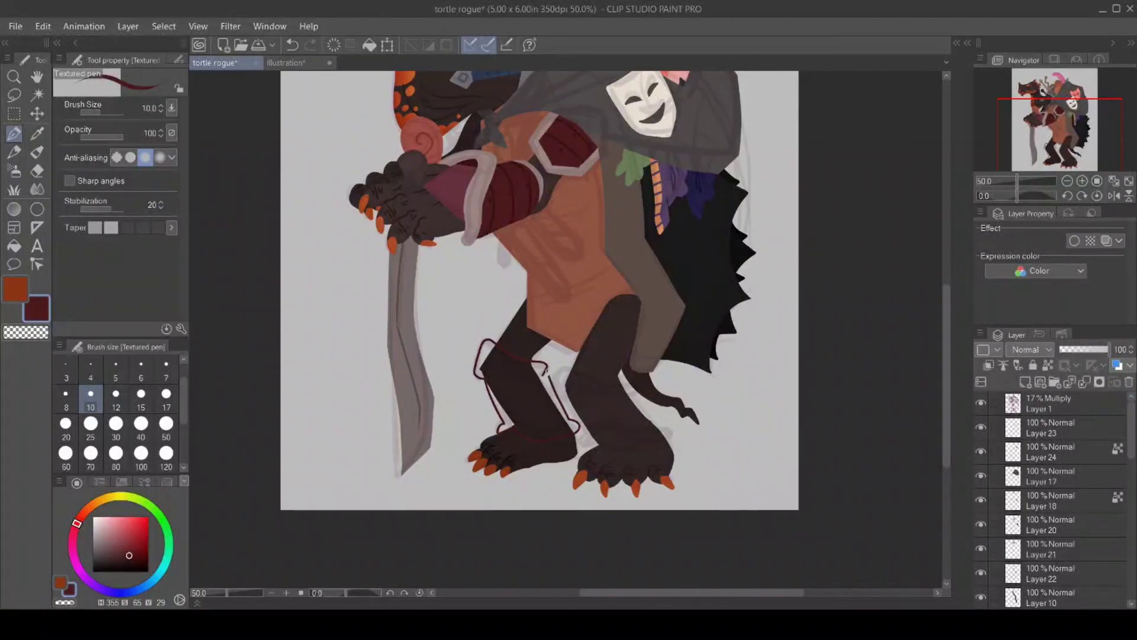
click(13, 245)
click(546, 410)
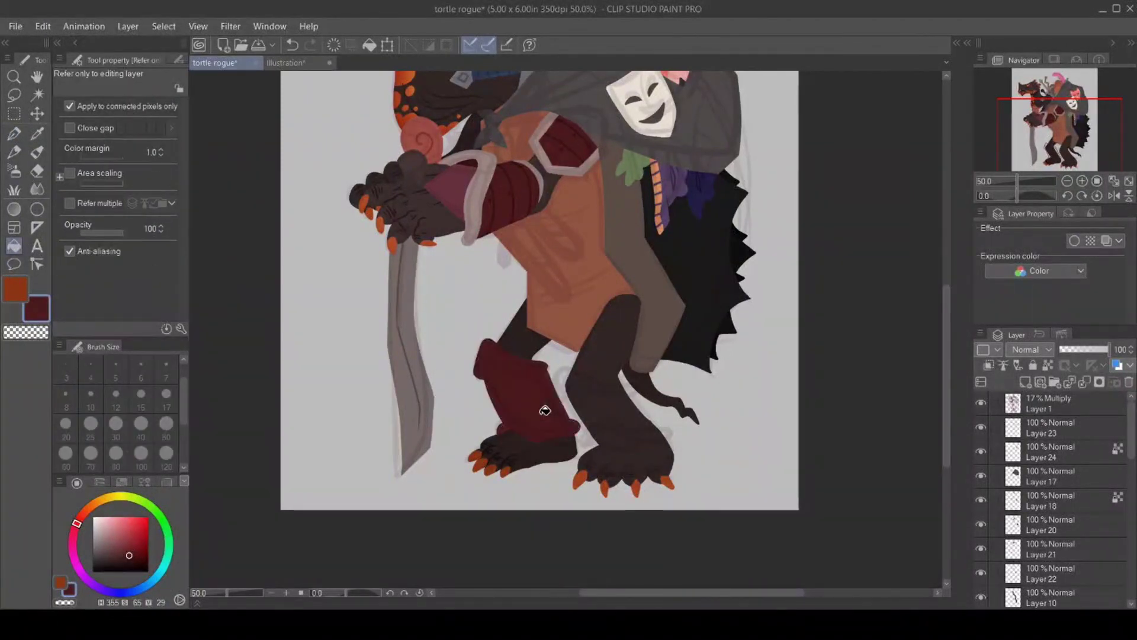
Trim the far greave's inner edge with transparent colour and refill the greave with a slightly darker red, locking the layer's transparent pixels.
click(14, 133)
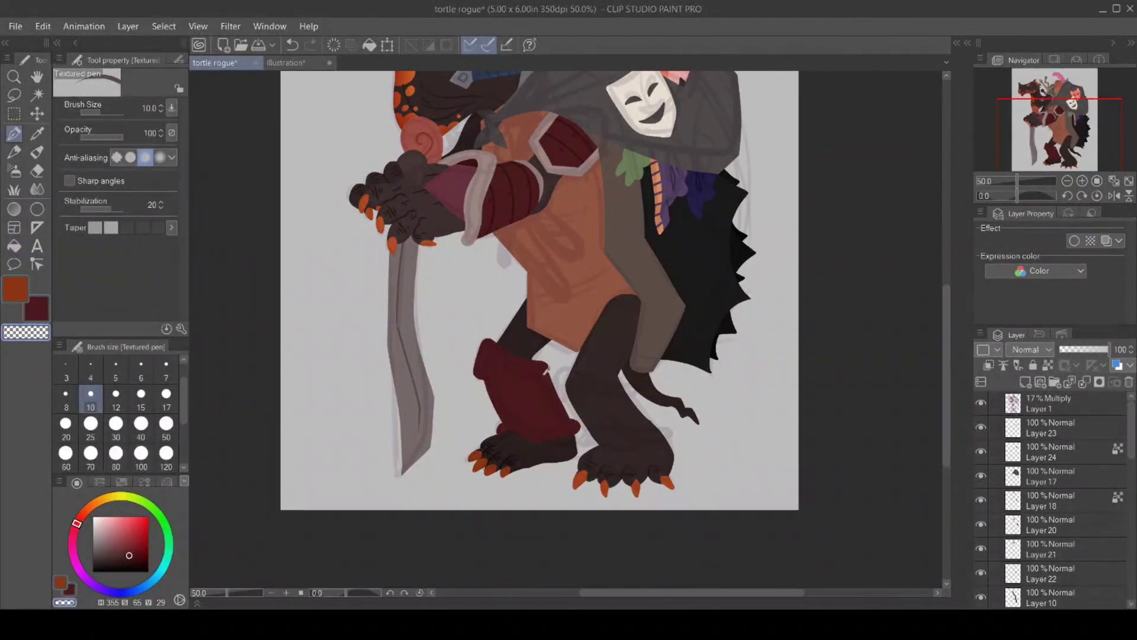
drag(543, 373, 566, 410)
key(ctrl+z)
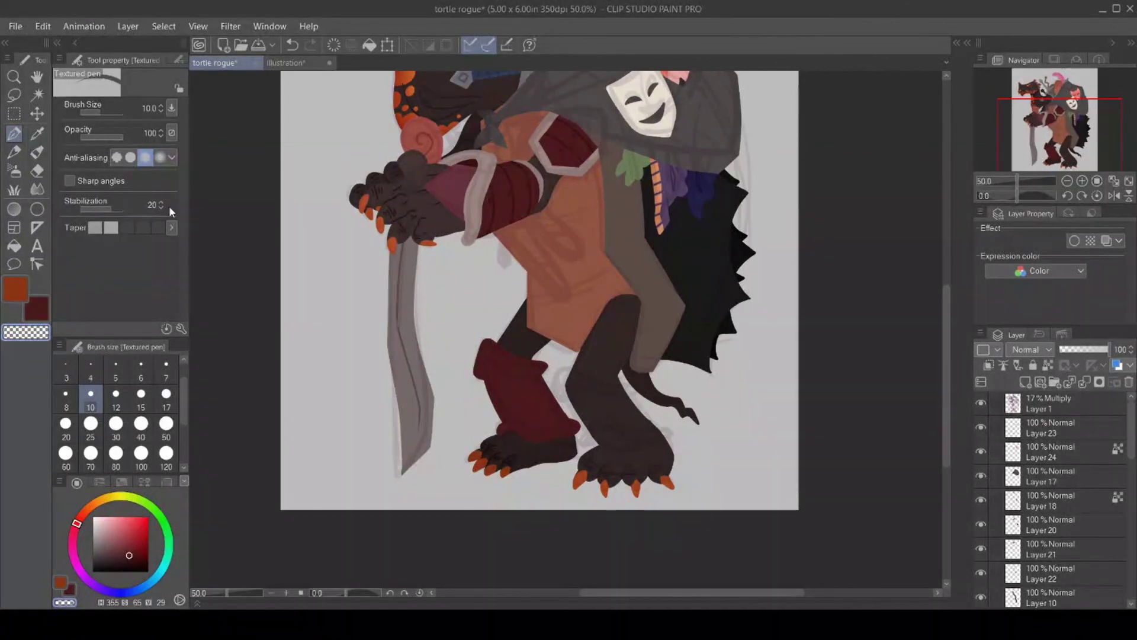
click(33, 310)
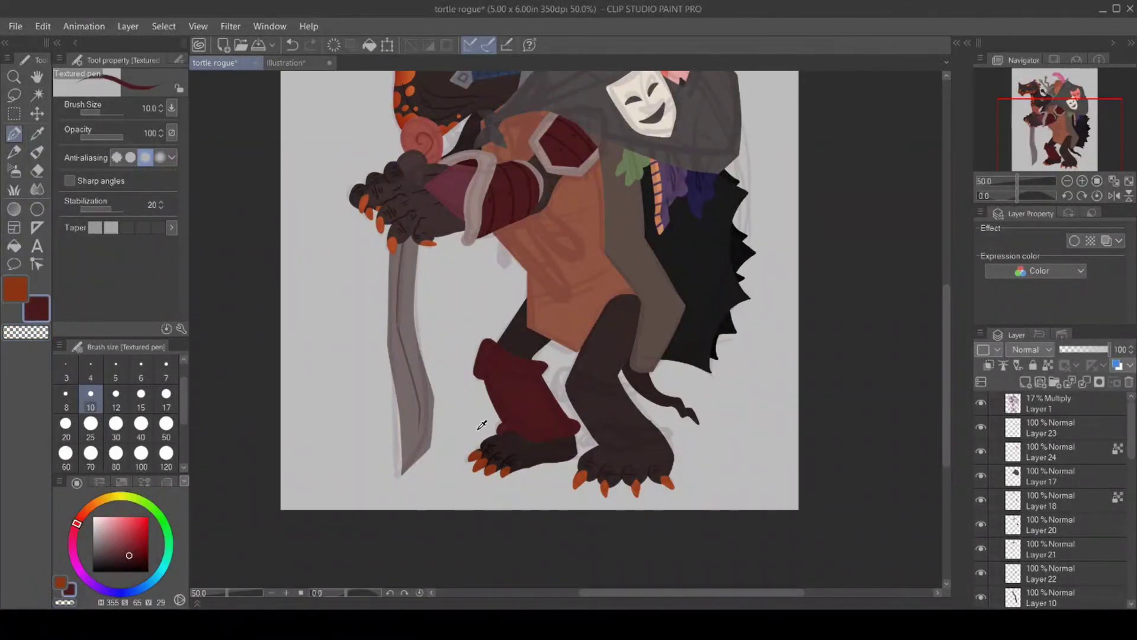
alt+click(524, 388)
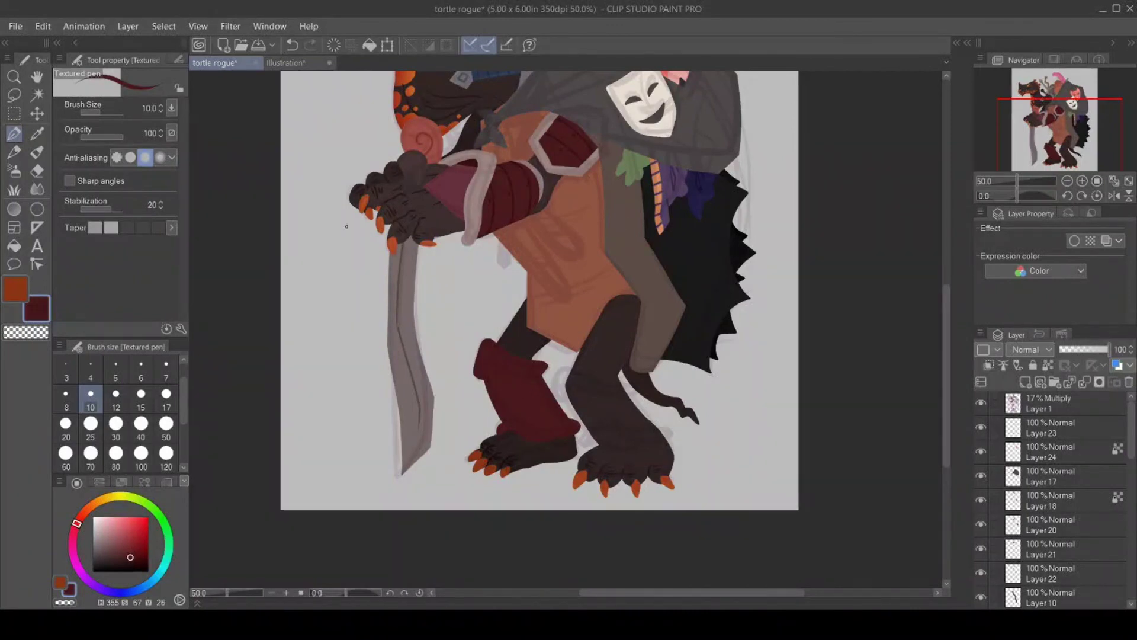
click(12, 246)
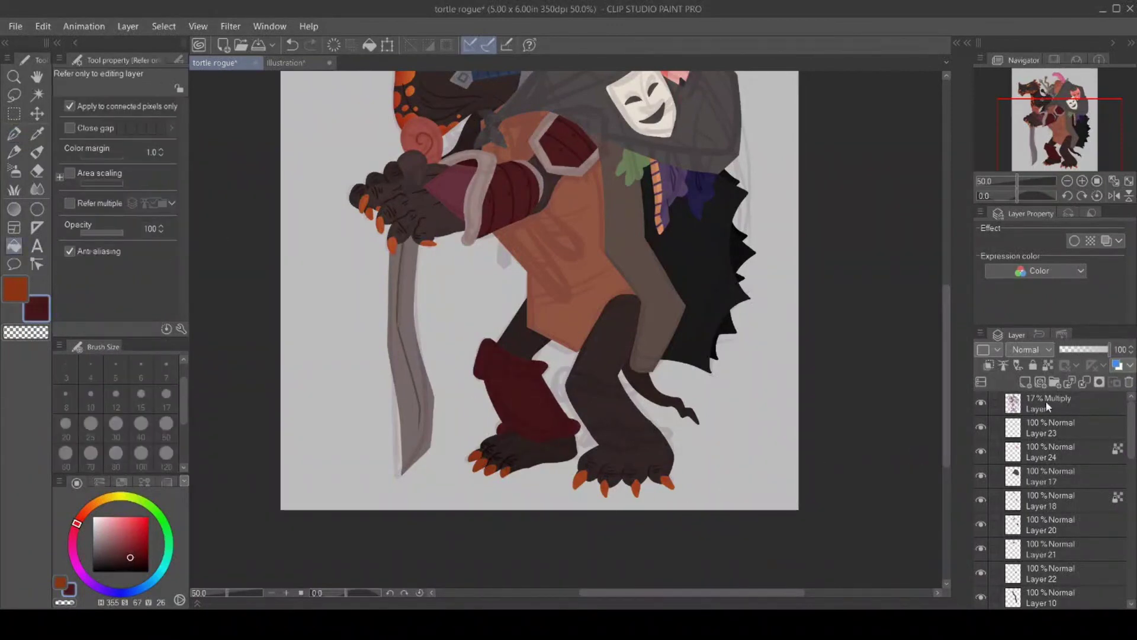
Sample the arm guard's beige trim, darken it slightly, and outline and fill the upper and lower trim bands of the far greave.
click(15, 289)
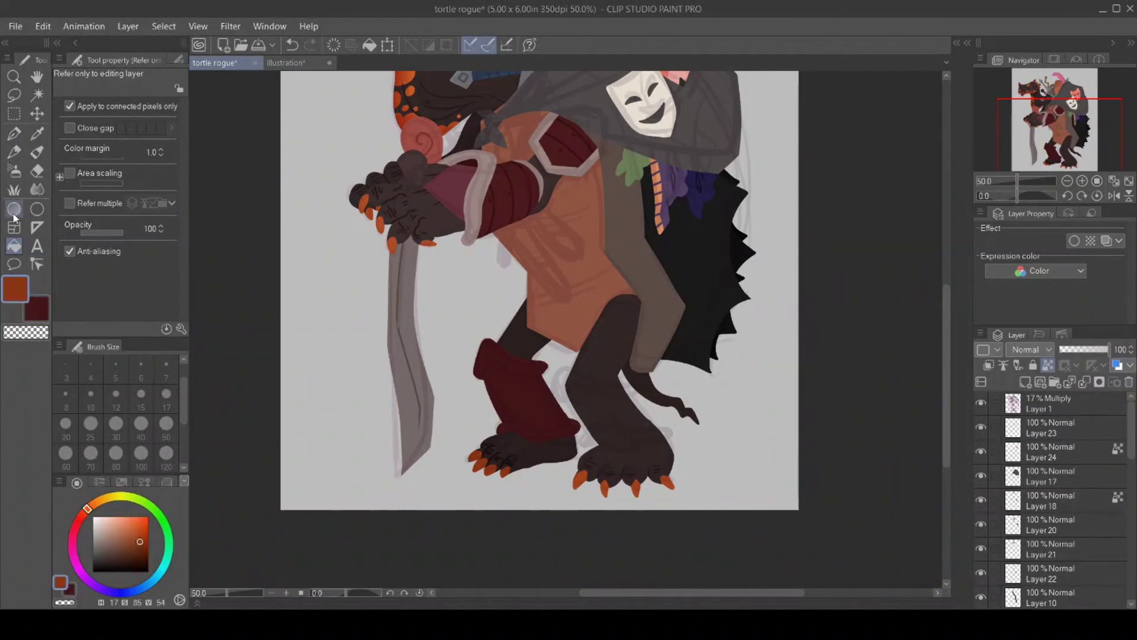
click(36, 133)
click(474, 201)
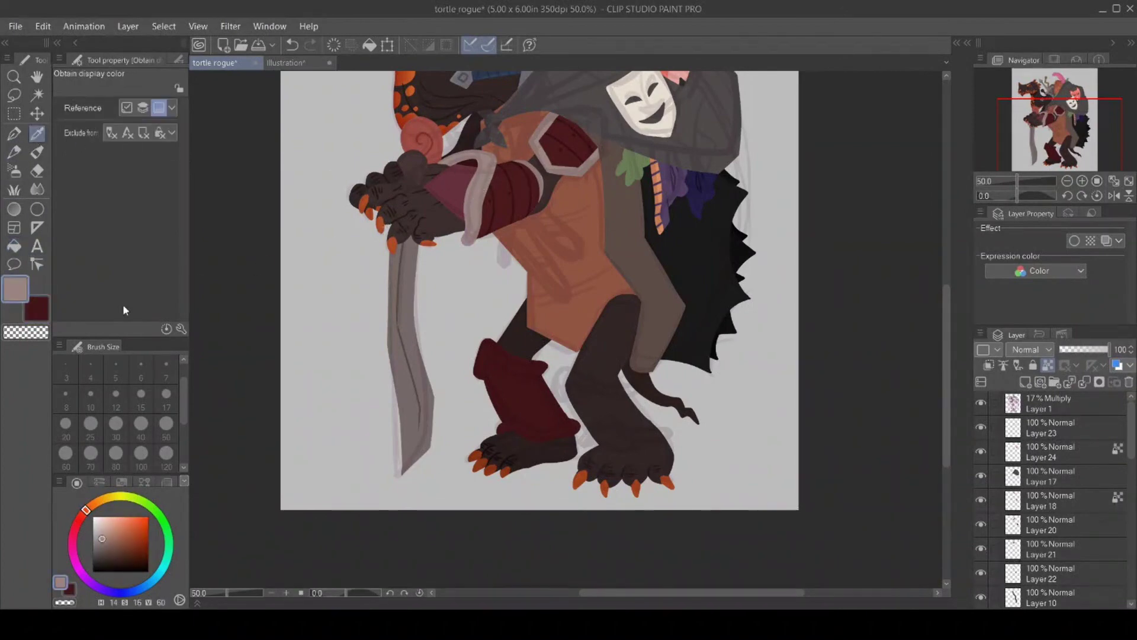
click(362, 298)
click(15, 132)
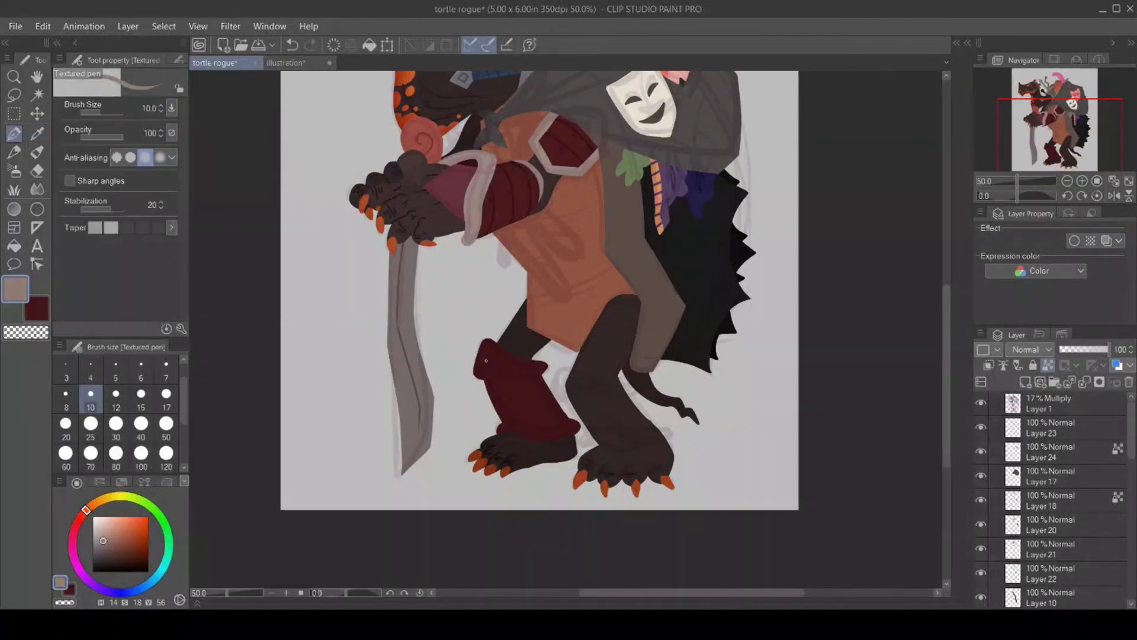
drag(495, 362, 545, 374)
drag(498, 424, 578, 421)
click(13, 245)
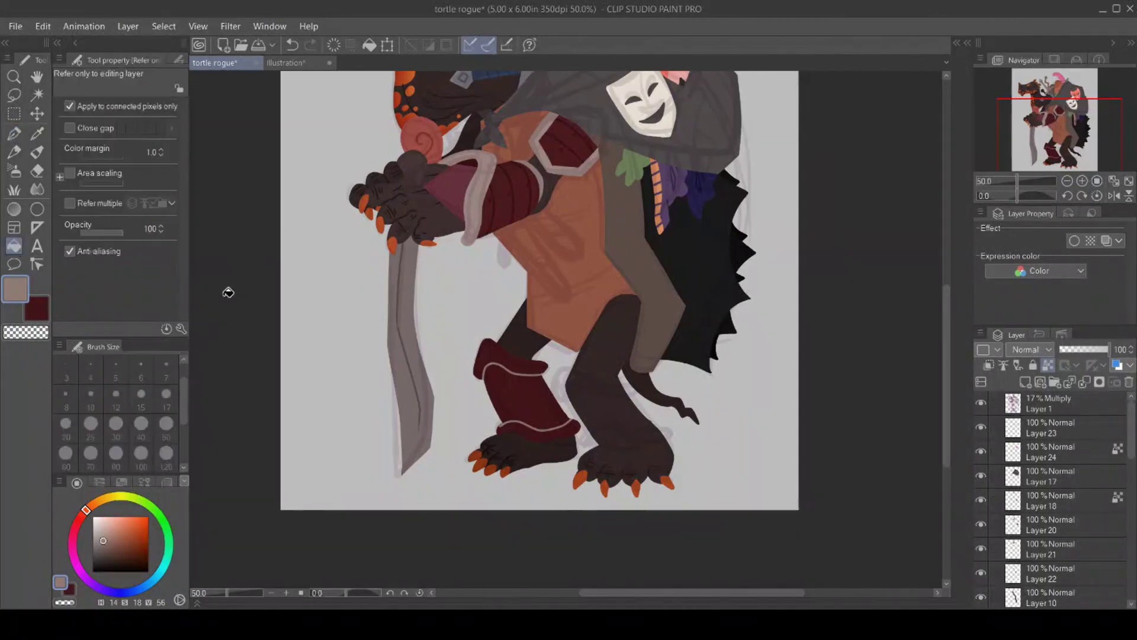
click(483, 344)
click(567, 429)
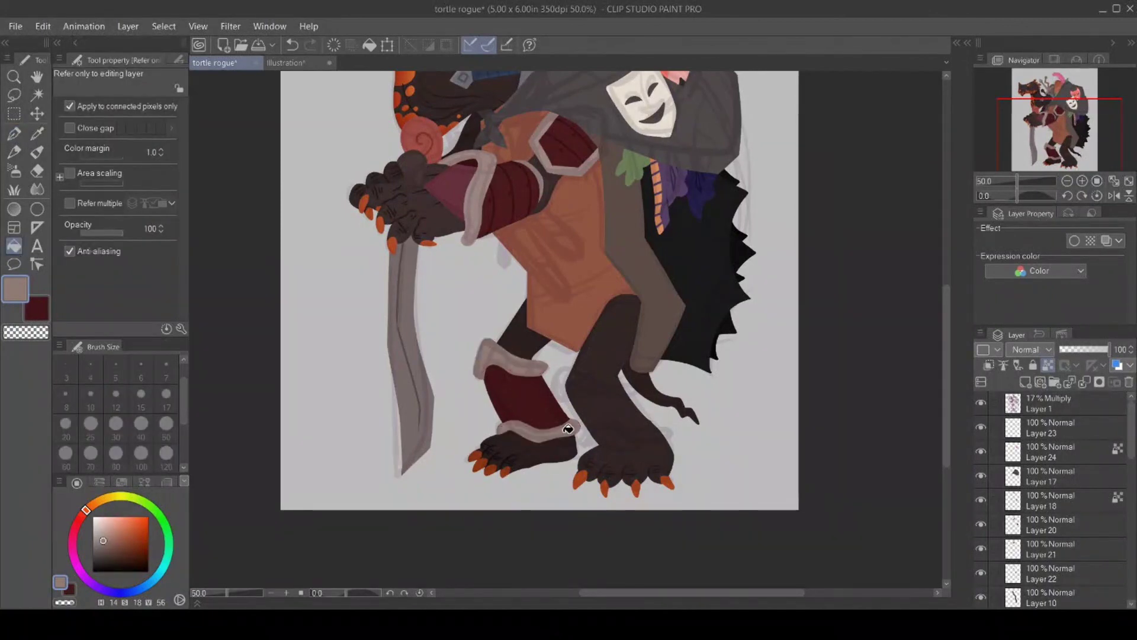
On a new layer above Layer 6, outline the near leg's greave with the arm guard's dark red and fill it.
click(14, 135)
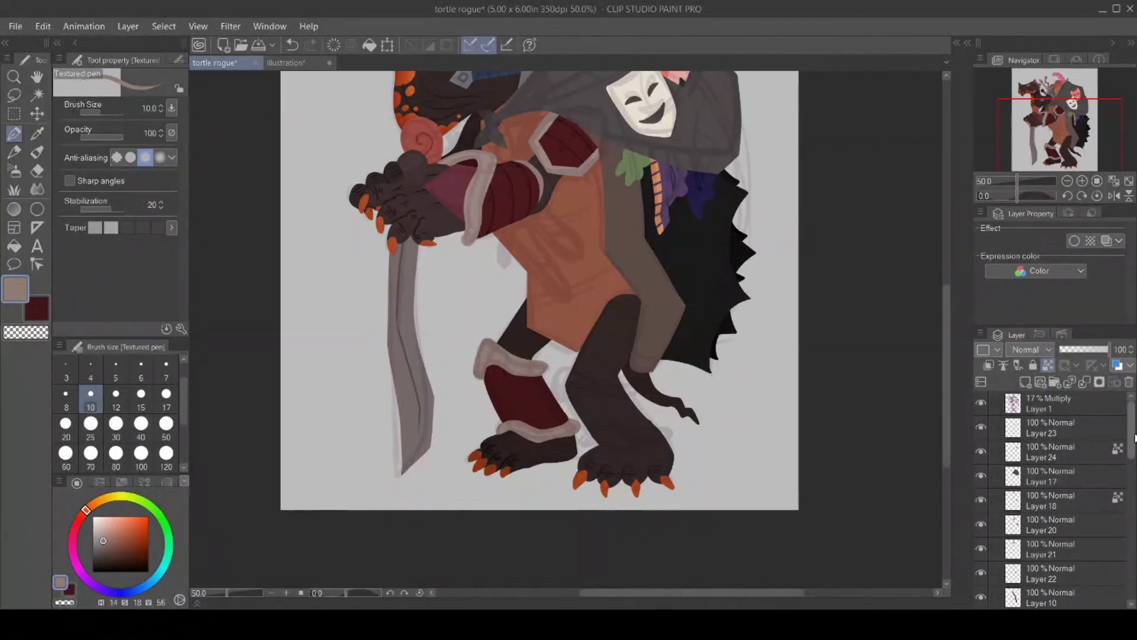
scroll(1020, 487, down, 10)
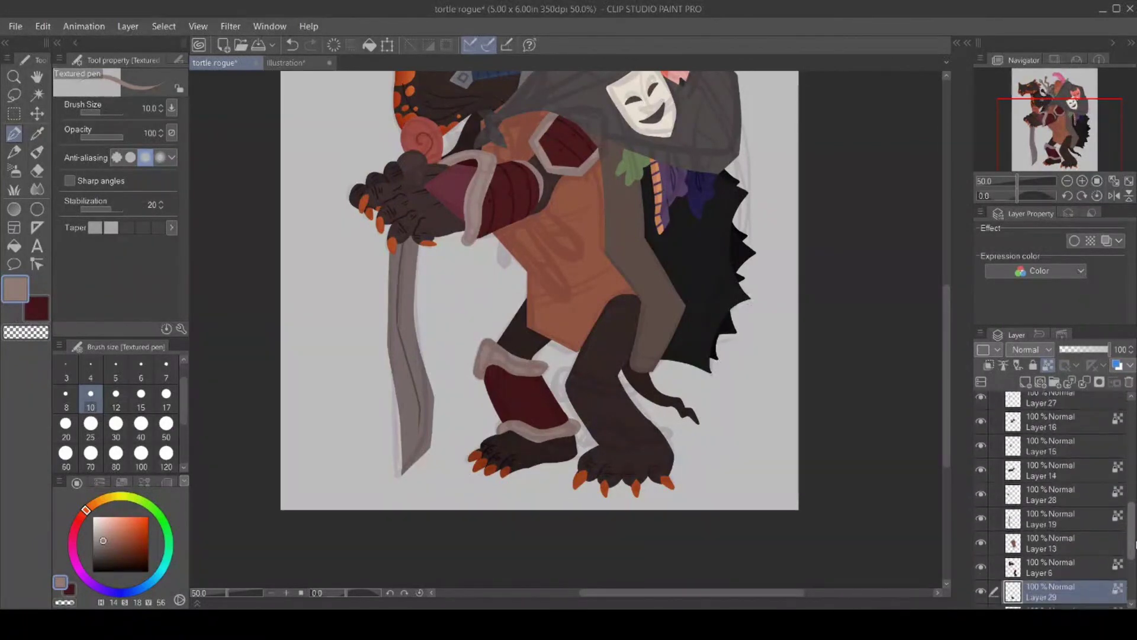
click(1019, 486)
click(1025, 381)
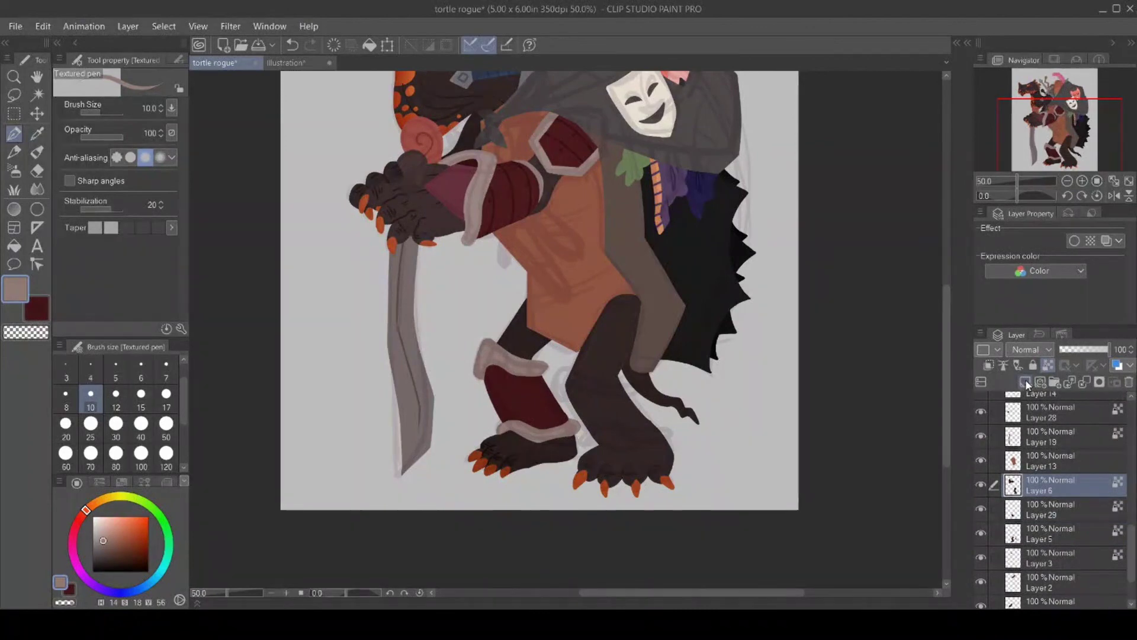
click(36, 133)
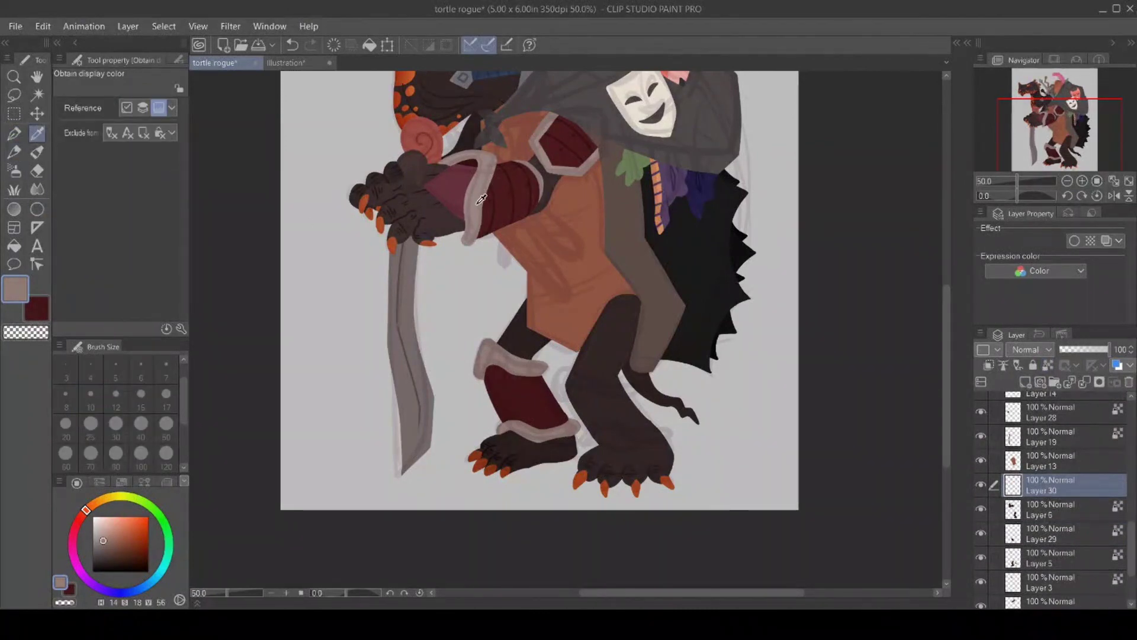
click(39, 307)
click(511, 205)
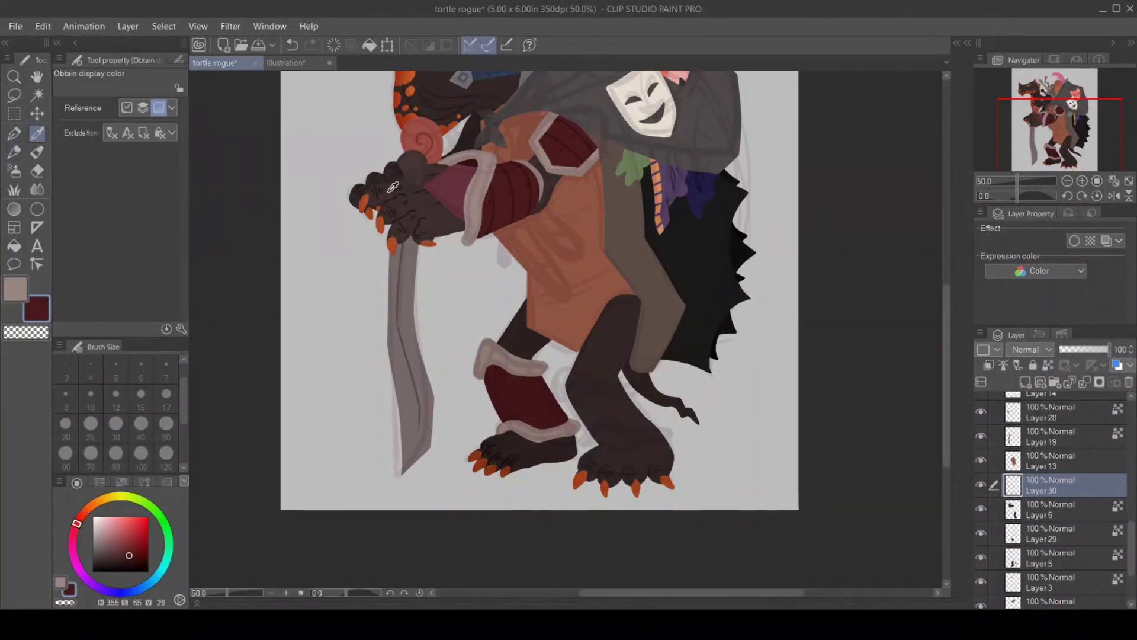
key(p)
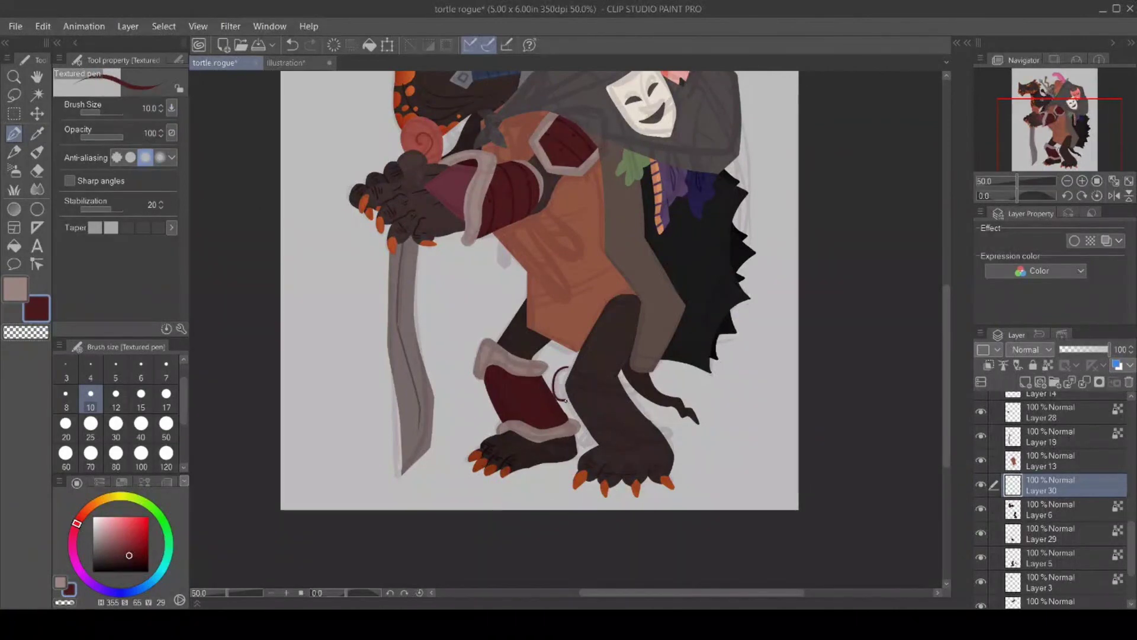
mouse_move(564, 397)
mouse_down()
mouse_move(580, 445)
mouse_move(624, 431)
mouse_move(652, 420)
mouse_up()
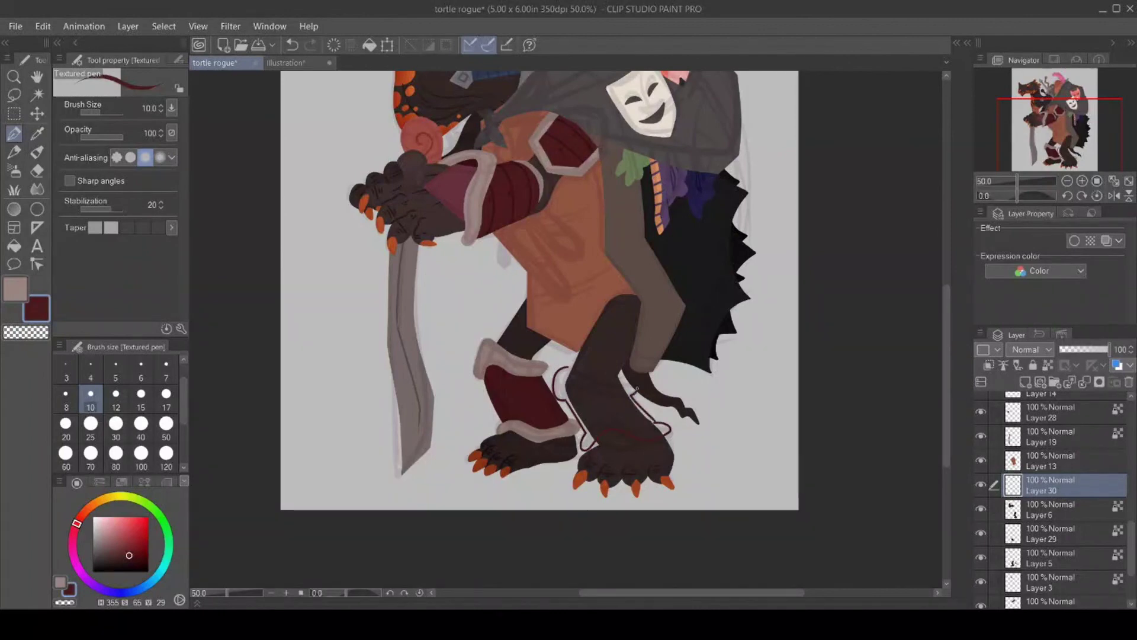
drag(565, 370, 628, 383)
click(15, 246)
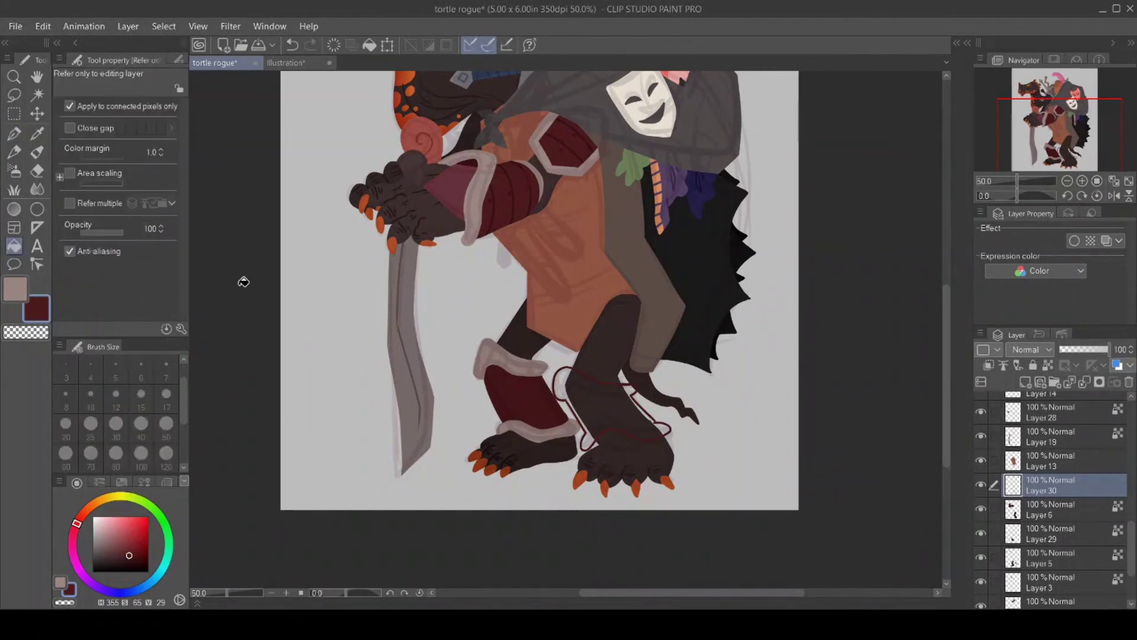
click(621, 409)
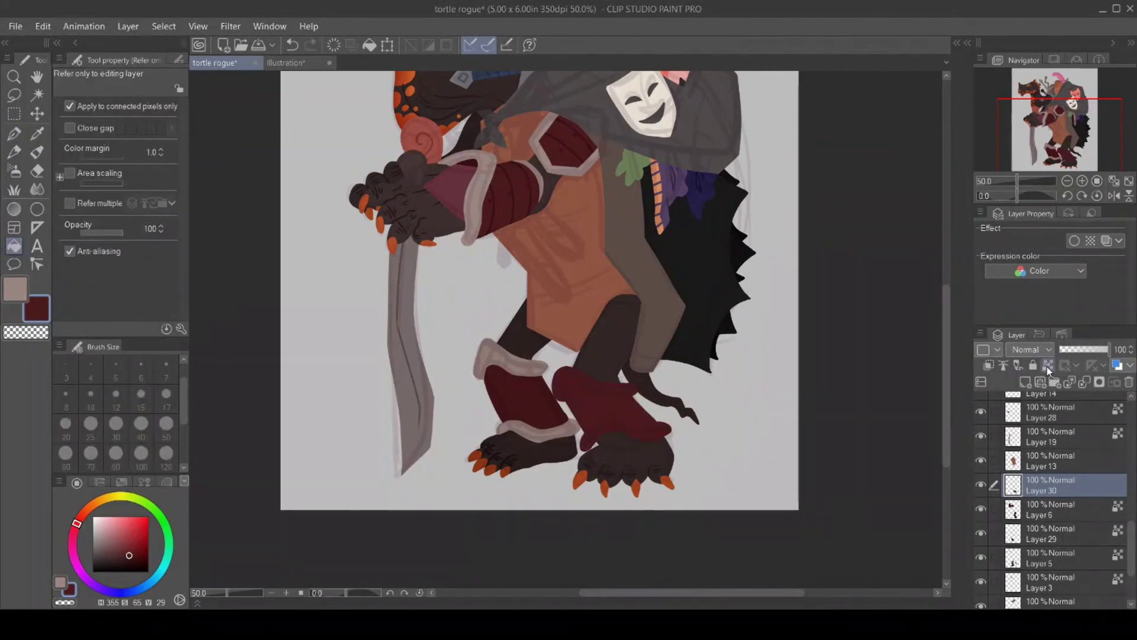
Lock the near greave layer's transparent pixels, then outline and fill its upper and lower trim bands with the beige trim colour.
click(15, 289)
click(13, 133)
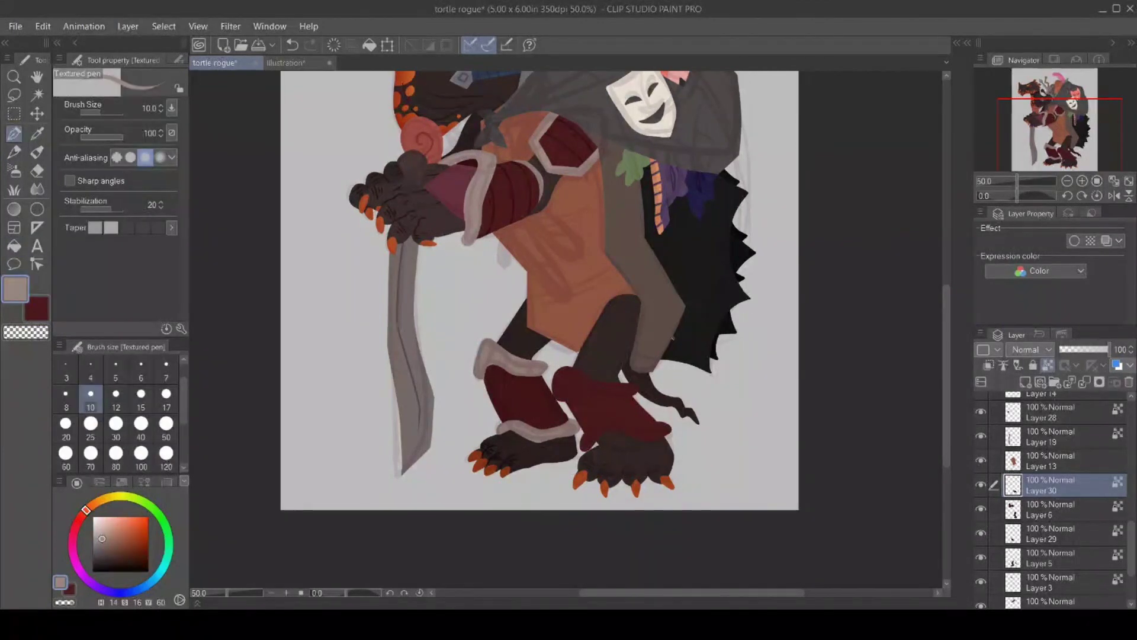
mouse_move(563, 402)
mouse_down()
mouse_move(576, 380)
mouse_move(636, 394)
mouse_up()
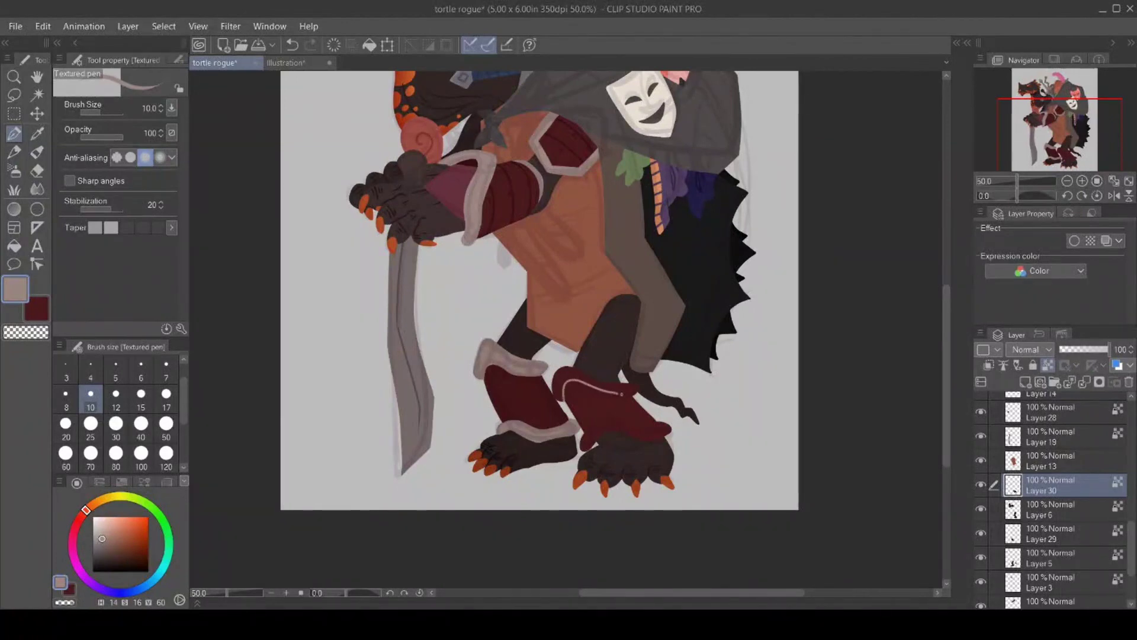
drag(582, 438, 603, 415)
click(14, 245)
click(570, 372)
click(663, 432)
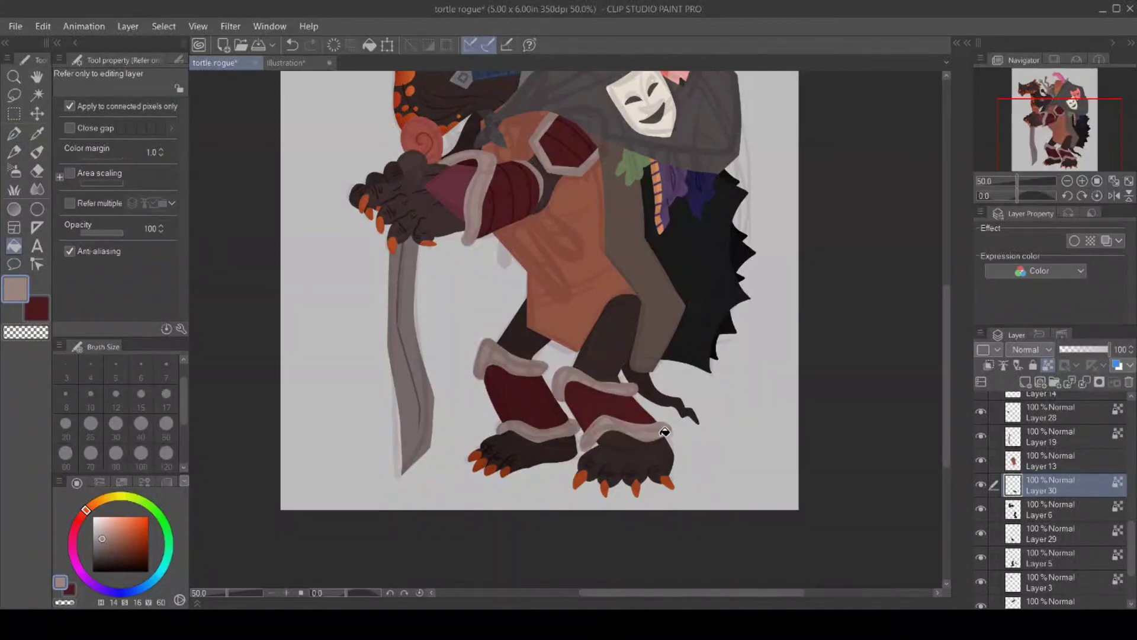
Hide the sketch layer, sample the thigh armour's darker red line colour, and draw curved crease lines within the near greave's selected red area.
click(36, 135)
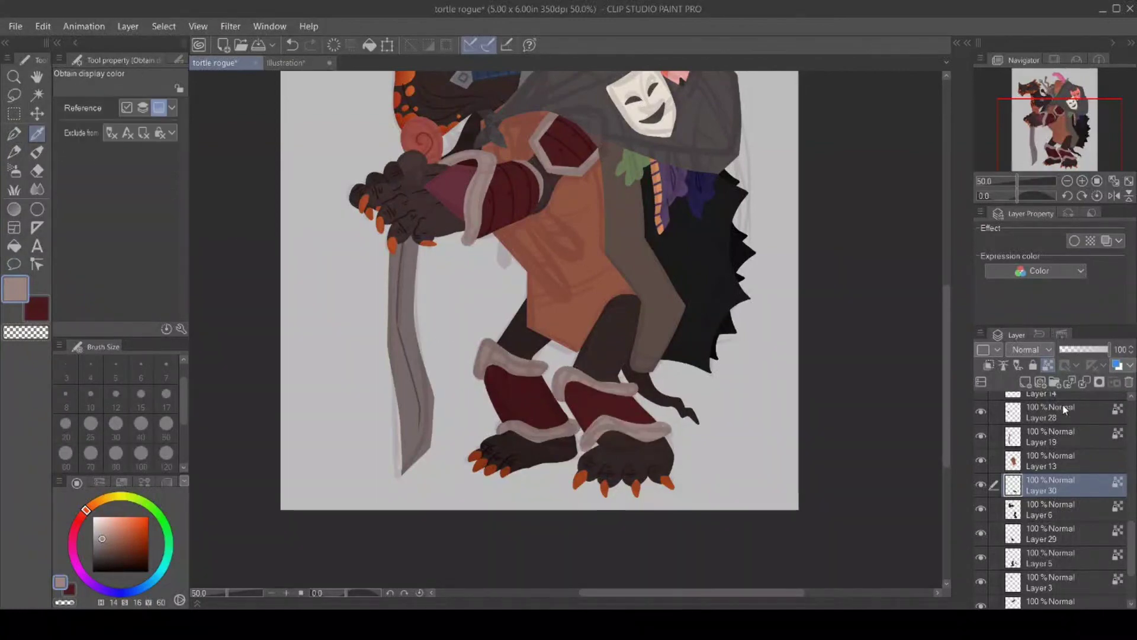
scroll(1060, 415, up, 10)
click(980, 403)
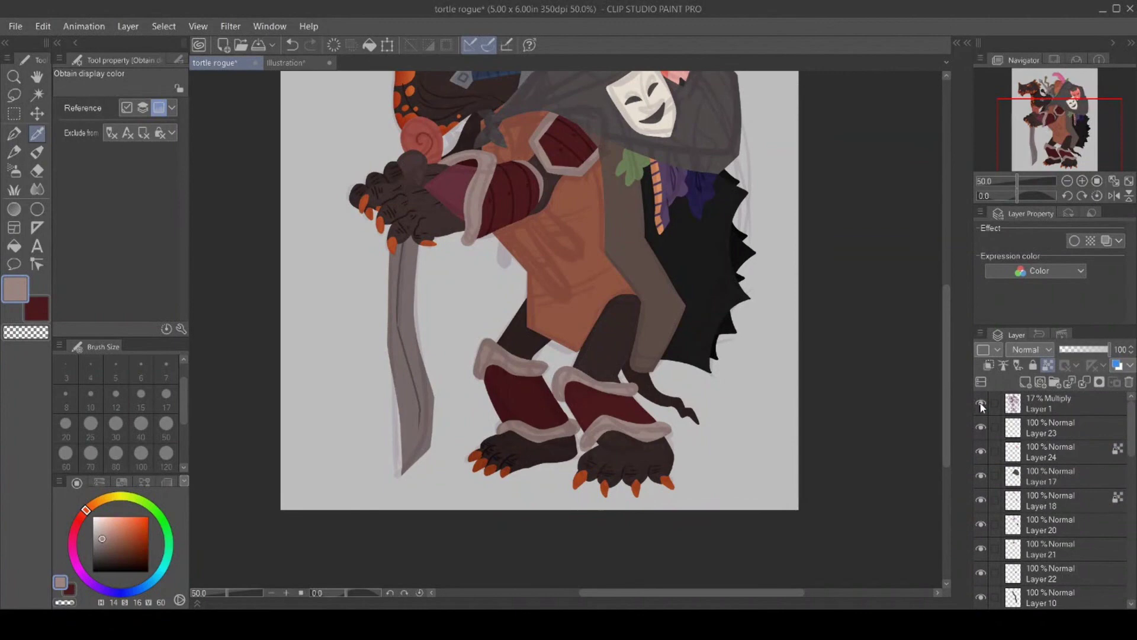
click(572, 149)
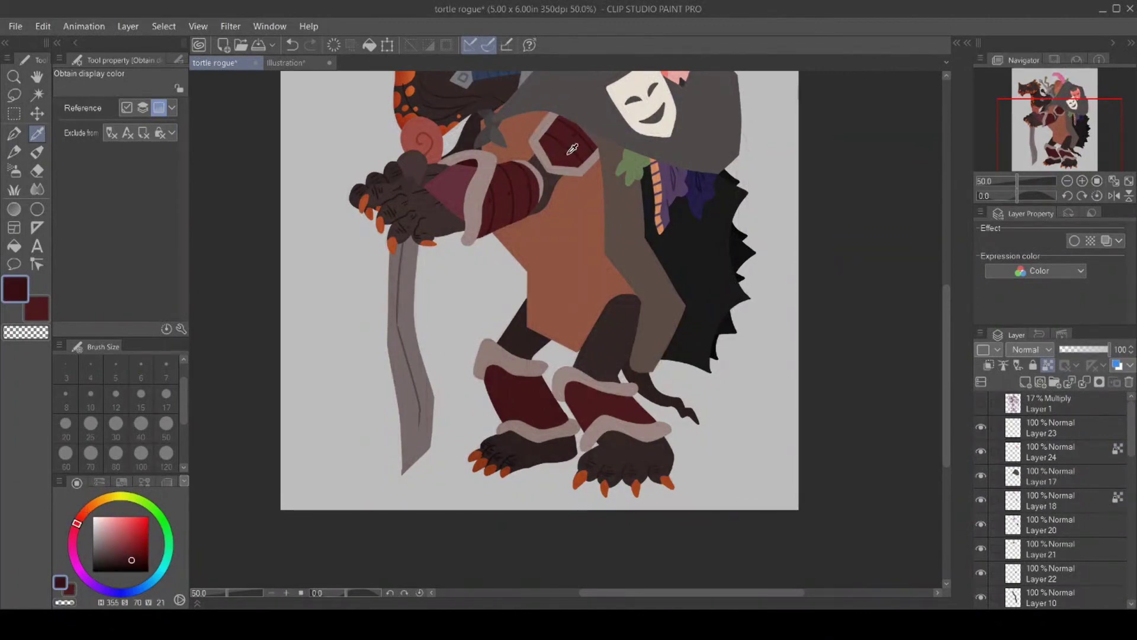
click(981, 403)
click(981, 405)
click(37, 95)
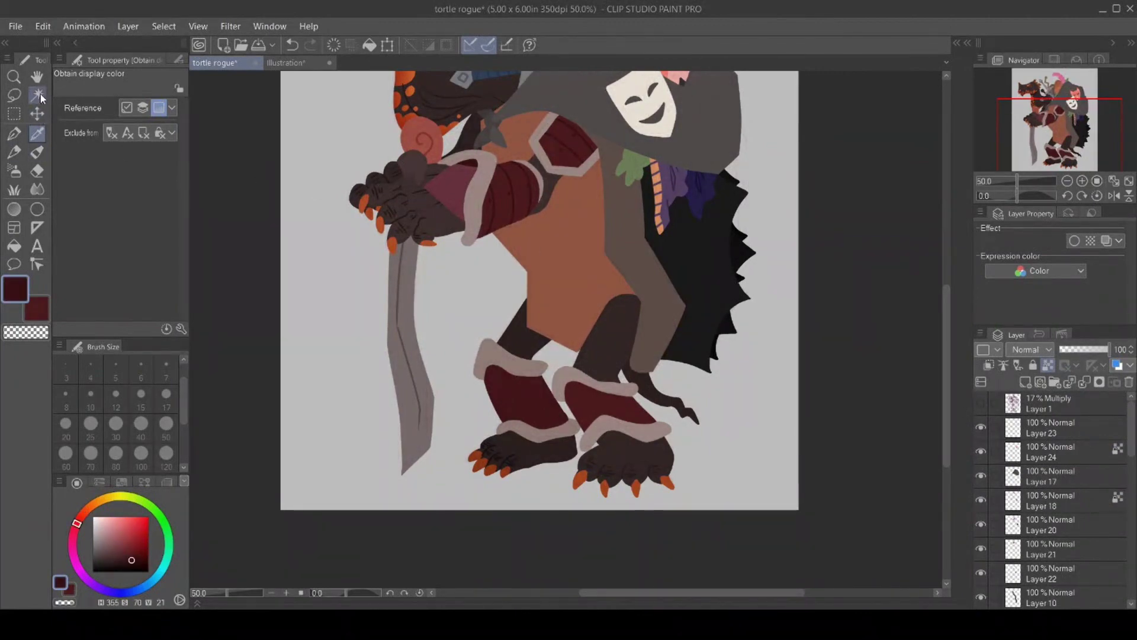
click(585, 403)
key(p)
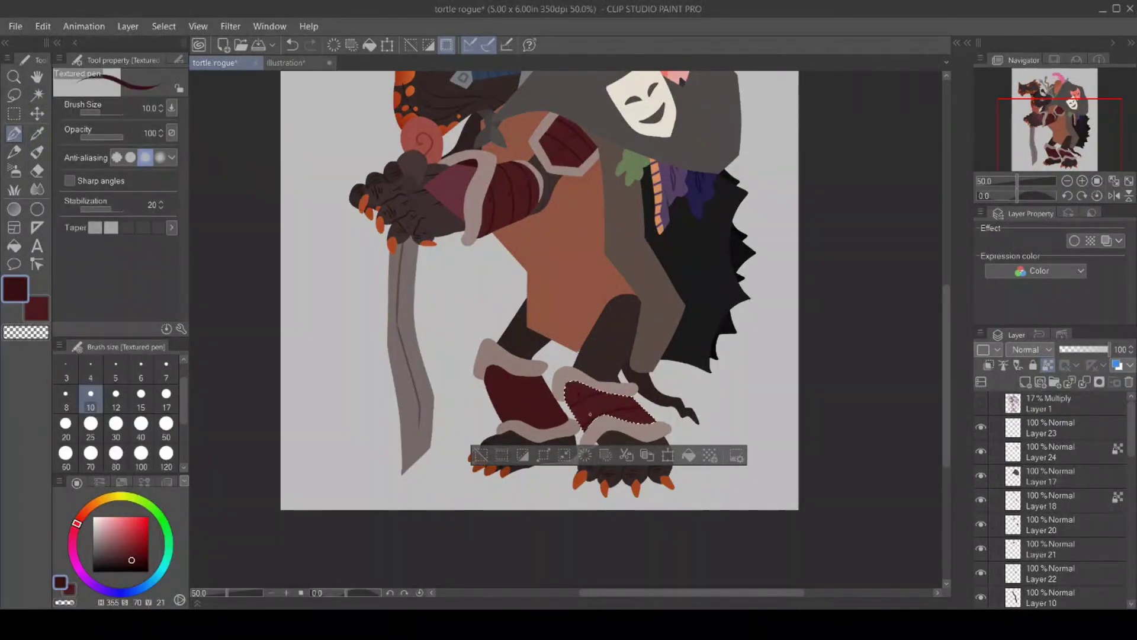
click(477, 453)
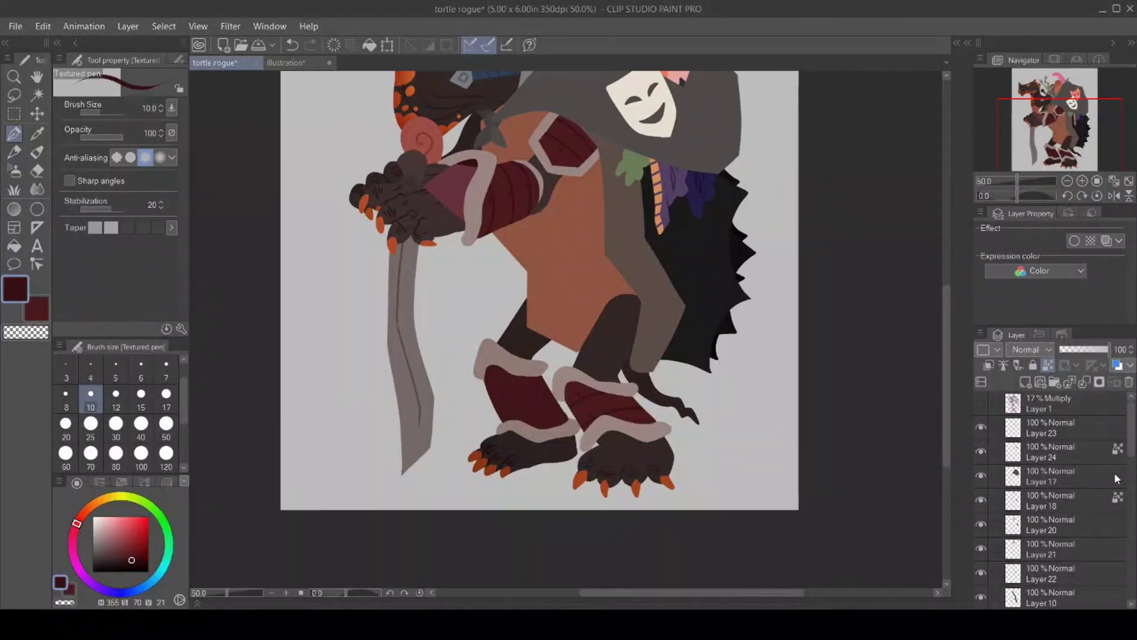
Select the far greave's red area on Layer 29, draw curved crease lines across it in the darker red, and deselect.
scroll(1058, 504, down, 2)
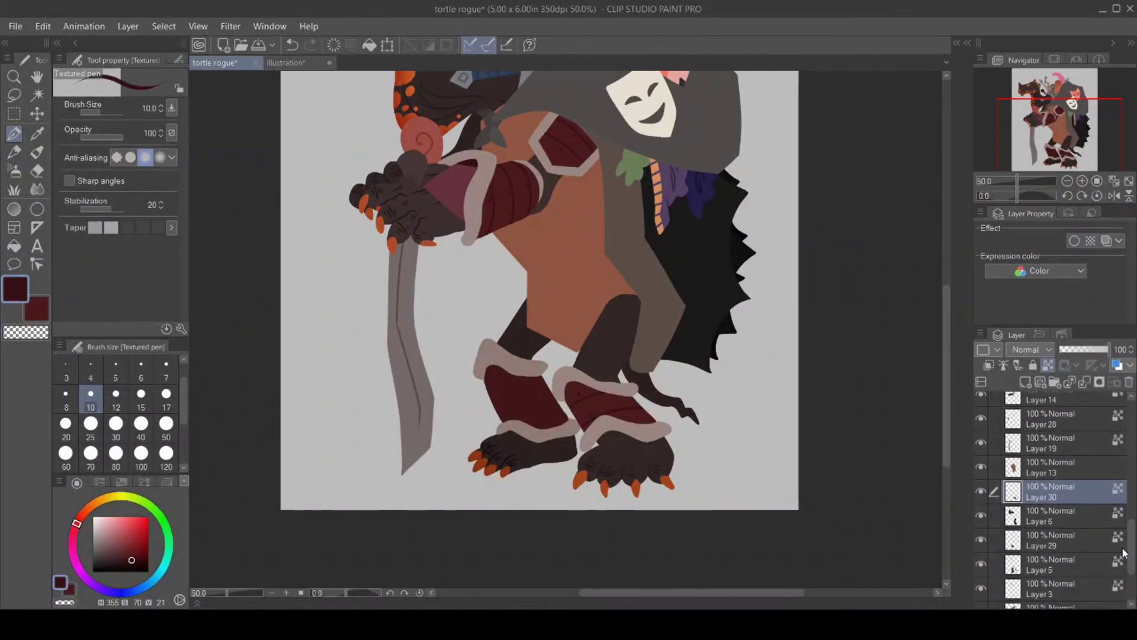
click(1058, 540)
click(37, 95)
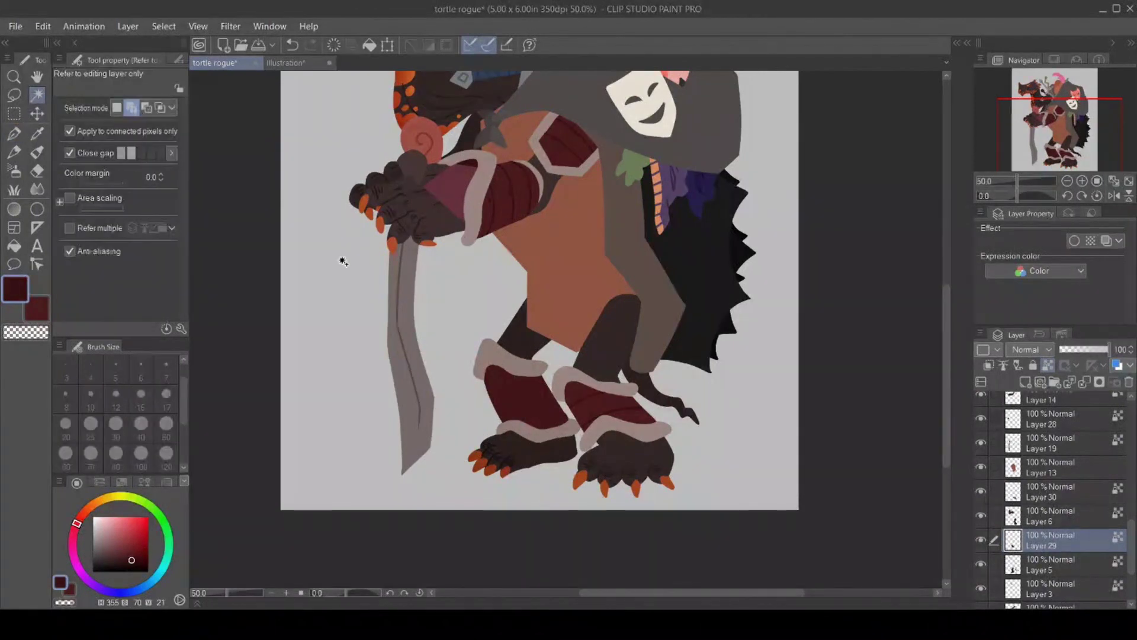
click(509, 400)
key(p)
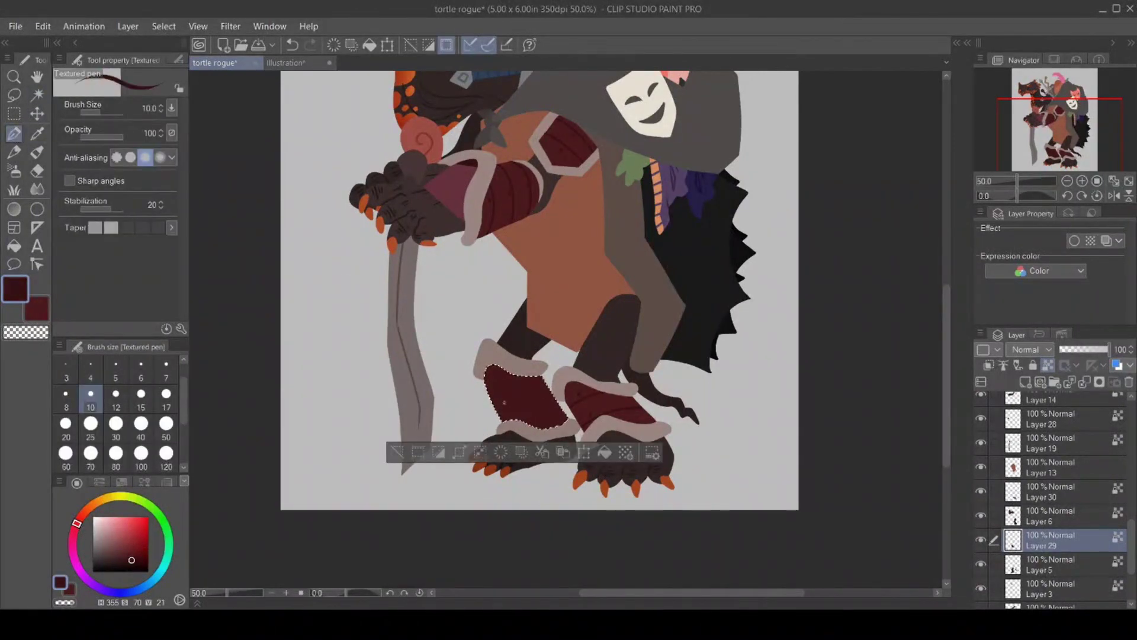
drag(498, 394, 542, 376)
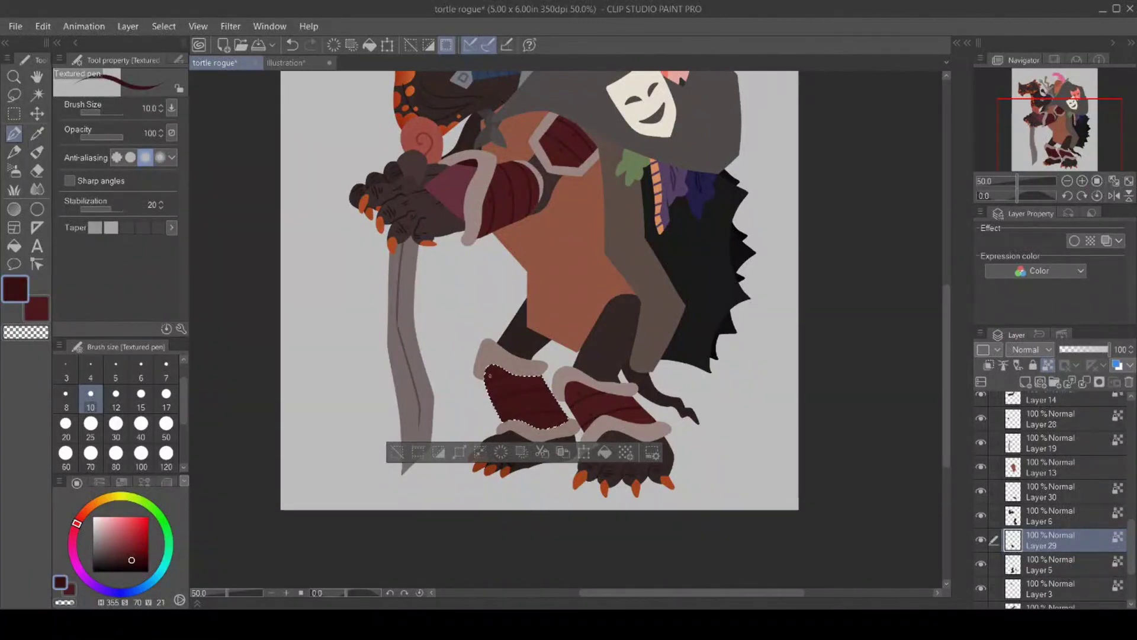
click(396, 452)
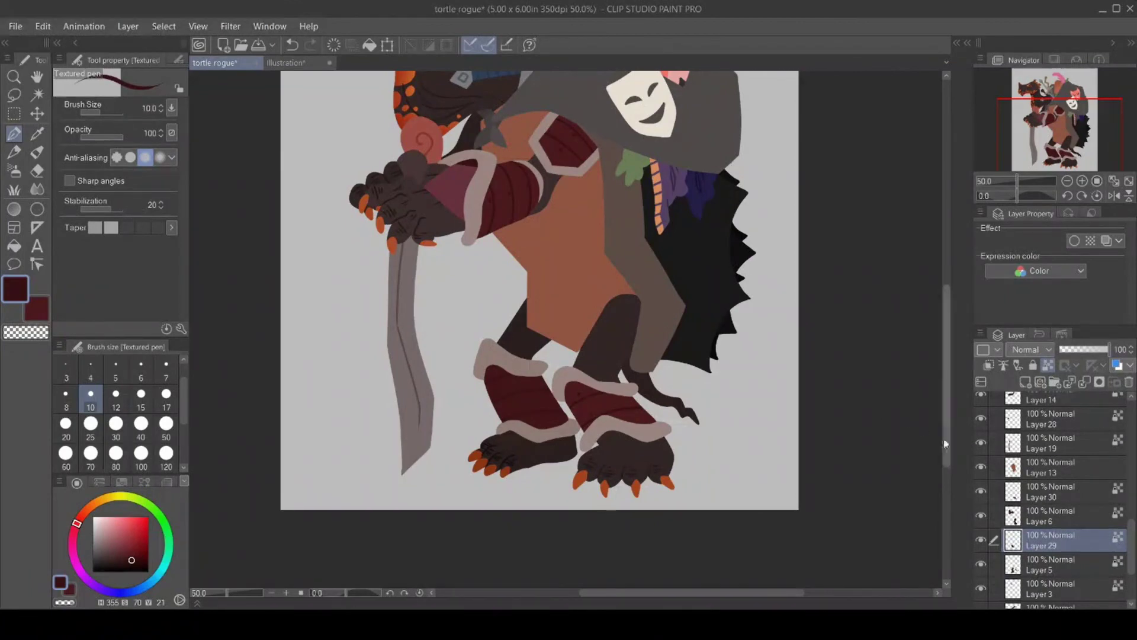
Sample the dark line colour from the head and neck and draw skin crease lines on the near thigh on Layer 6.
drag(947, 417, 935, 379)
click(37, 133)
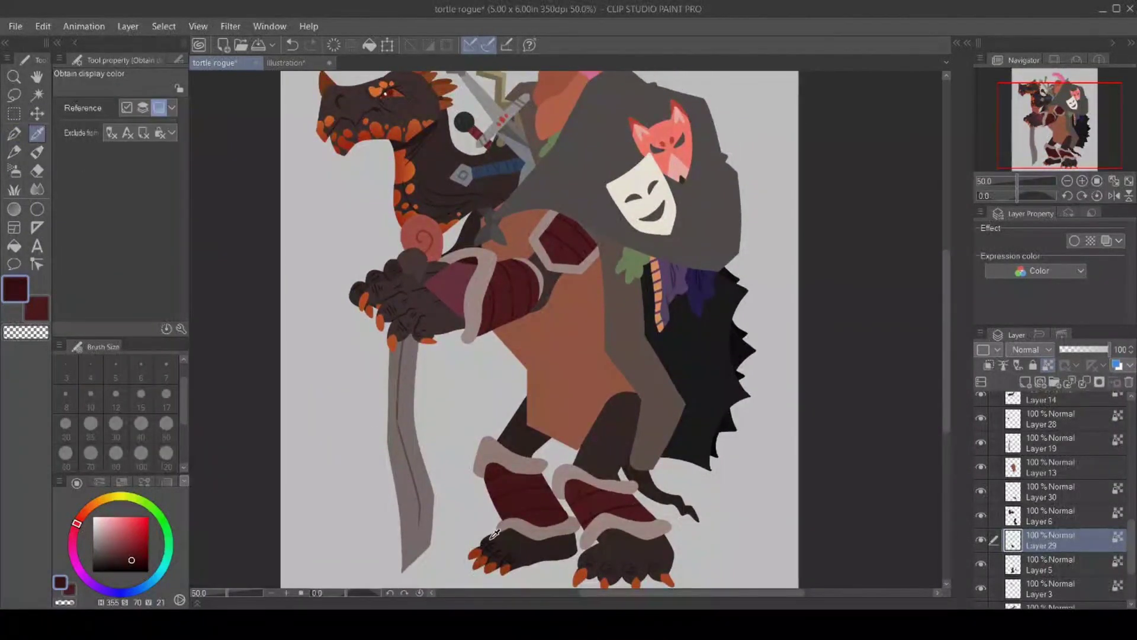
click(420, 131)
click(13, 133)
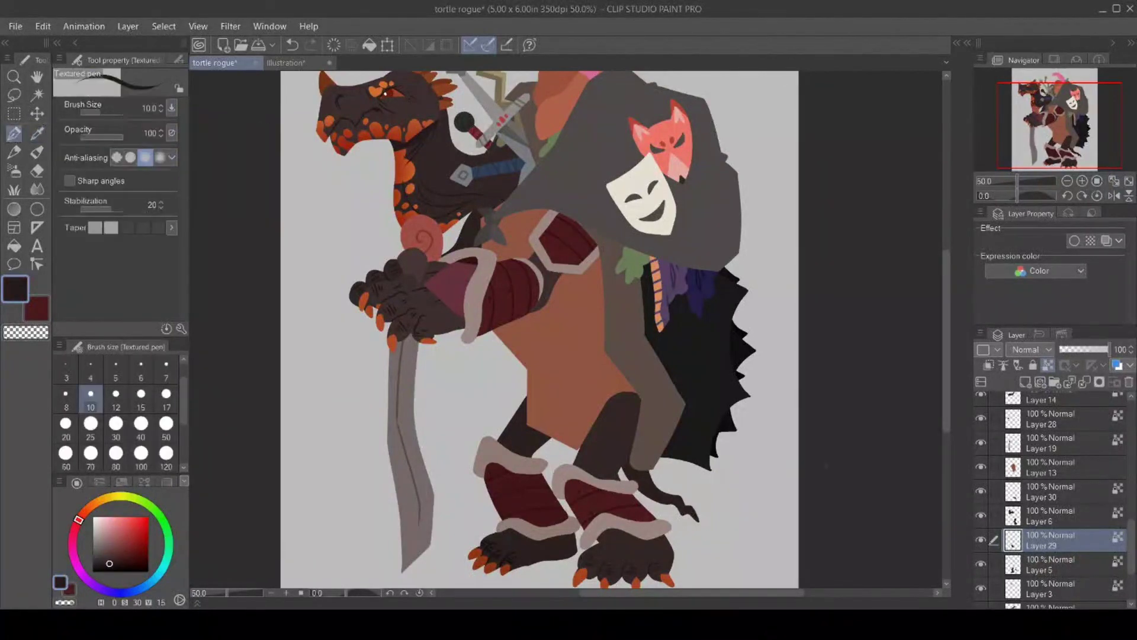
click(1036, 522)
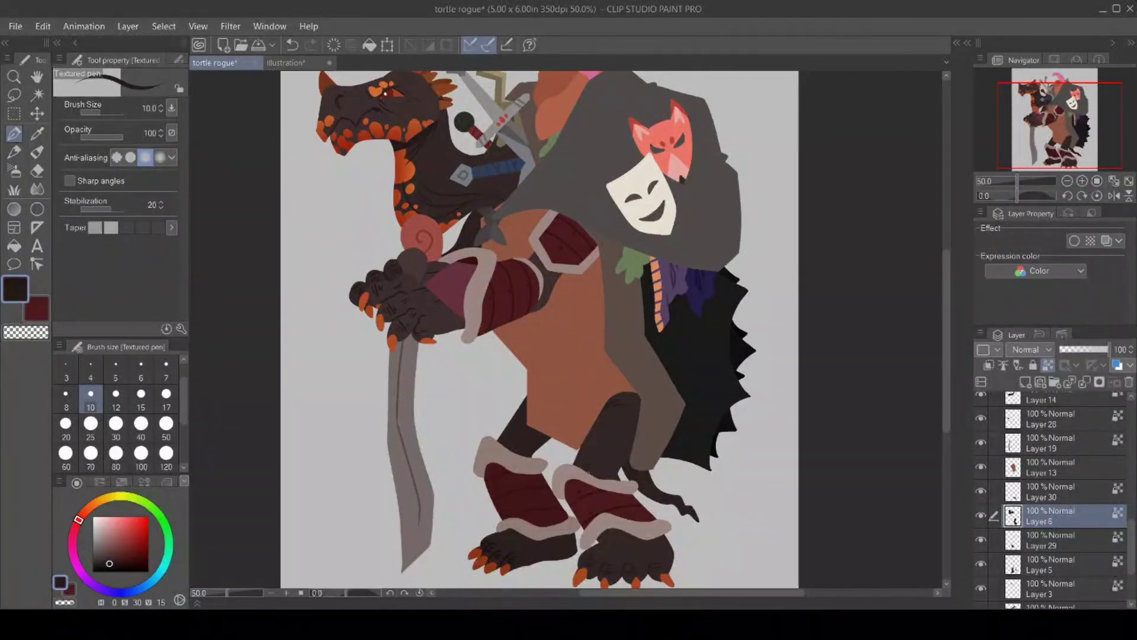
On Layer 5, sample the far foot's darker line colour and draw crease lines on the far leg above the greave.
click(1056, 570)
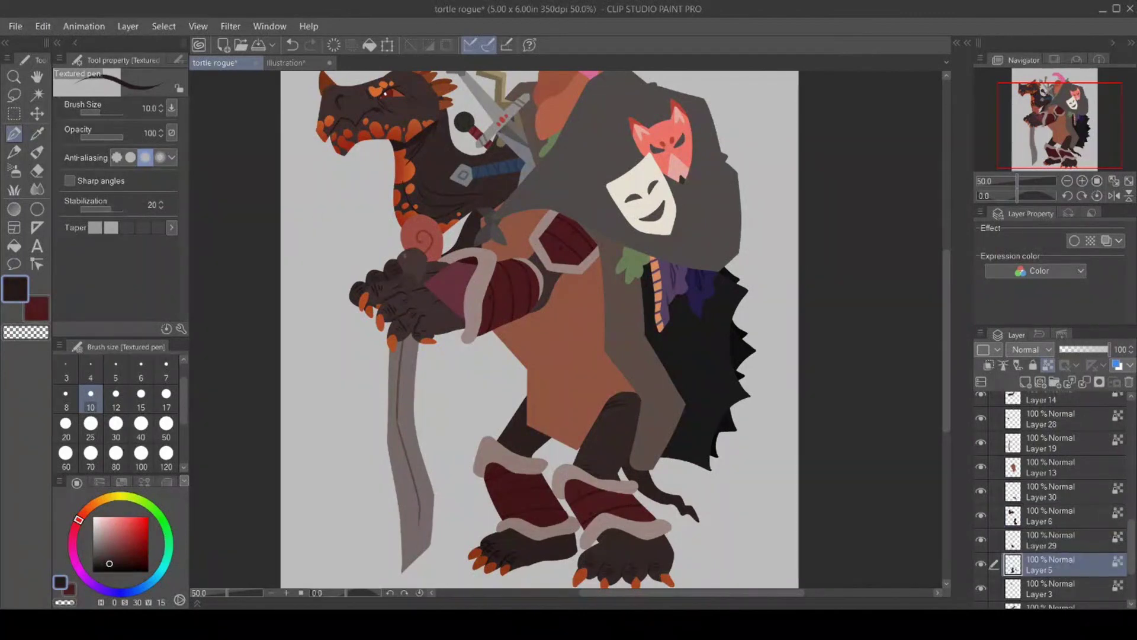
click(37, 134)
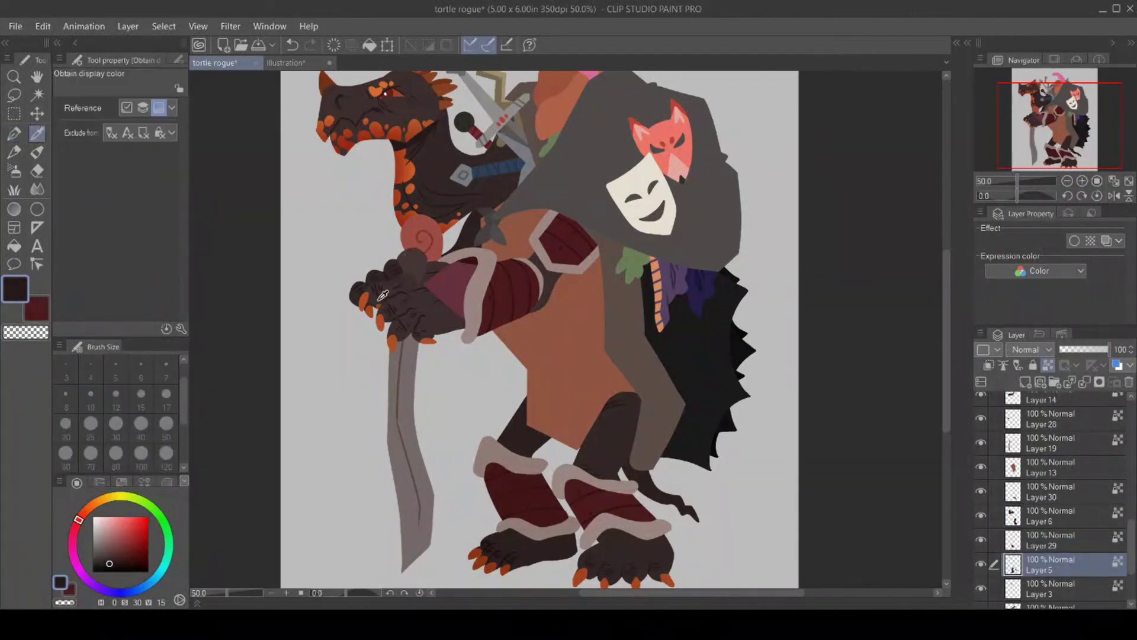
click(511, 552)
click(12, 136)
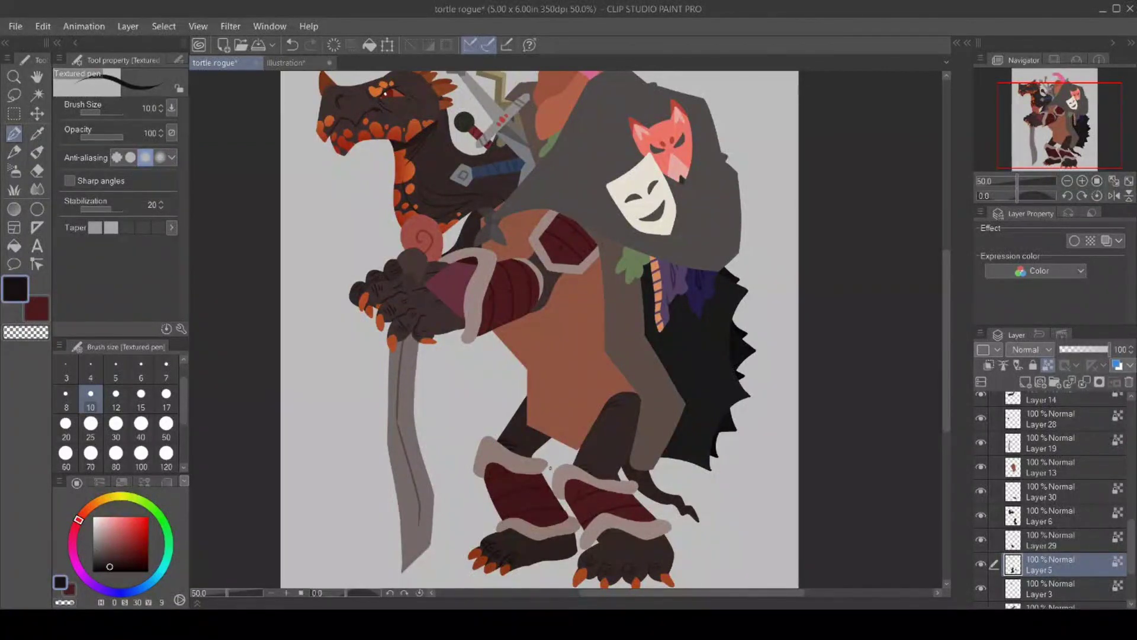
On Layer 13, sample the belly shell's orange-brown, darken it, and draw the dividing lines between the shell plates.
click(1055, 468)
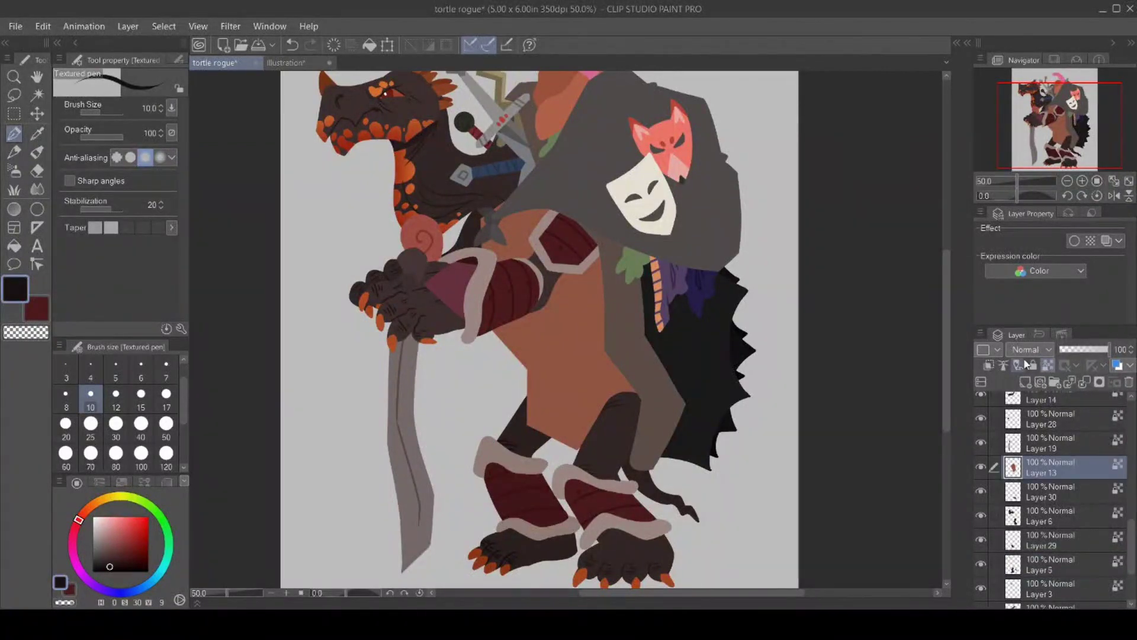
click(37, 133)
click(562, 371)
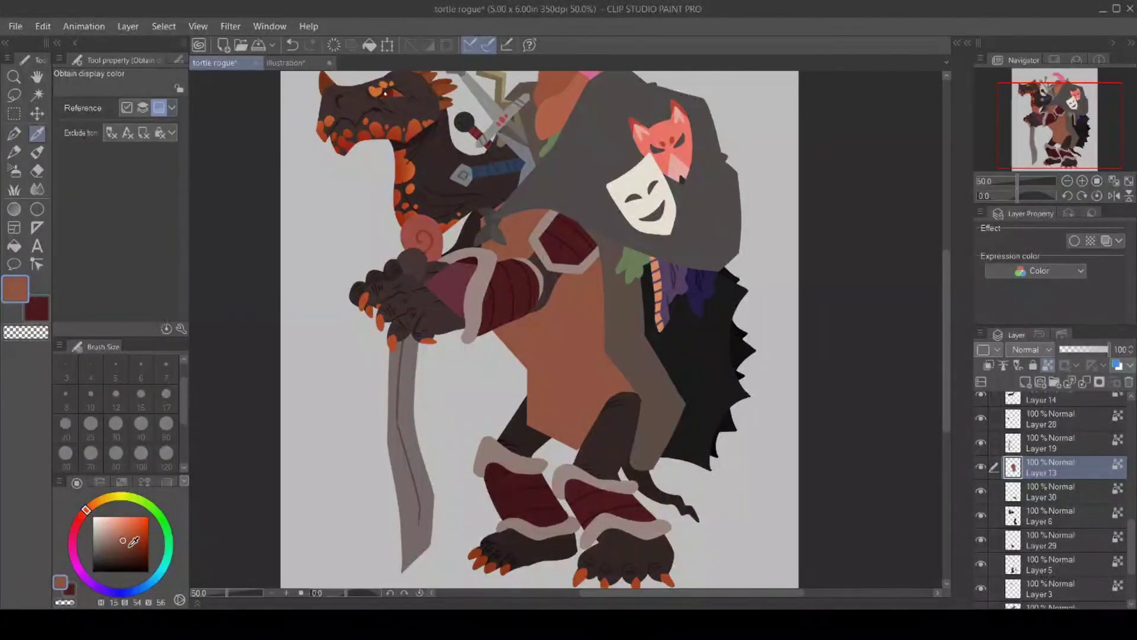
click(14, 136)
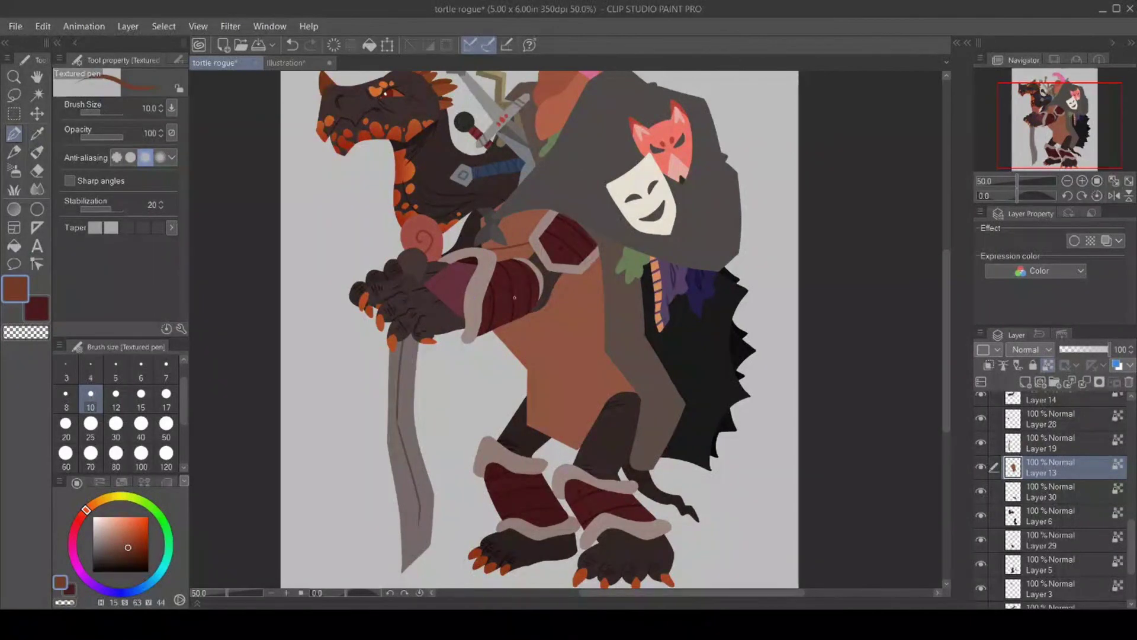
mouse_move(579, 283)
mouse_down()
mouse_move(553, 292)
mouse_move(583, 331)
mouse_move(575, 389)
mouse_move(594, 385)
mouse_up()
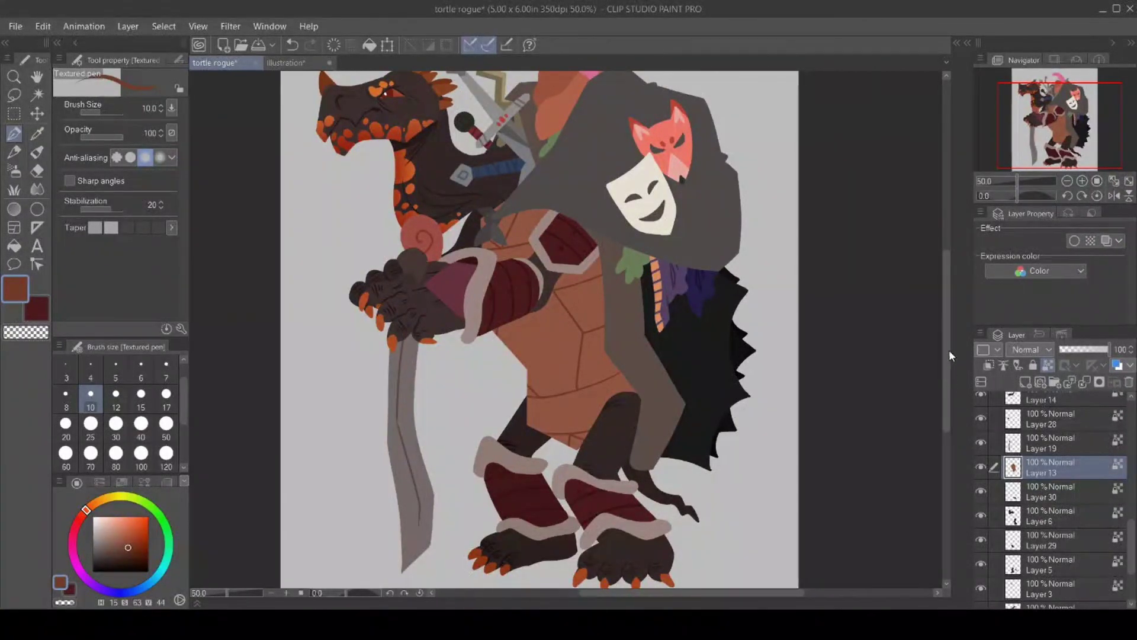
Lock Layer 17's transparent pixels, set the colour to a dark grey, and draw fold lines across the sack.
scroll(947, 348, up, 3)
scroll(937, 323, down, 1)
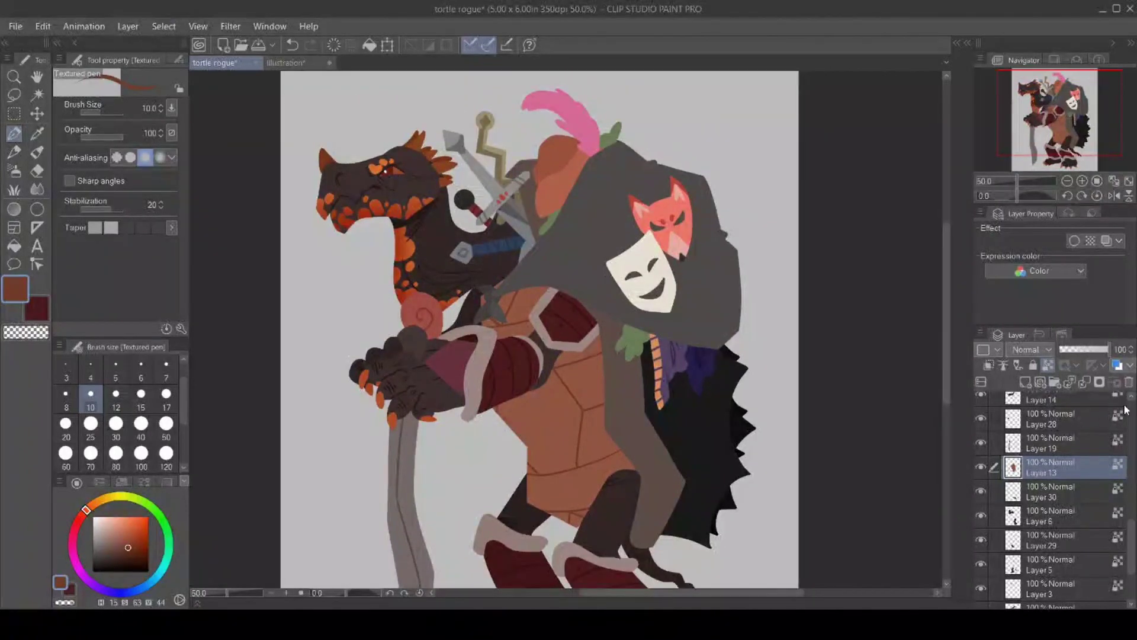
scroll(1052, 480, up, 5)
click(1052, 480)
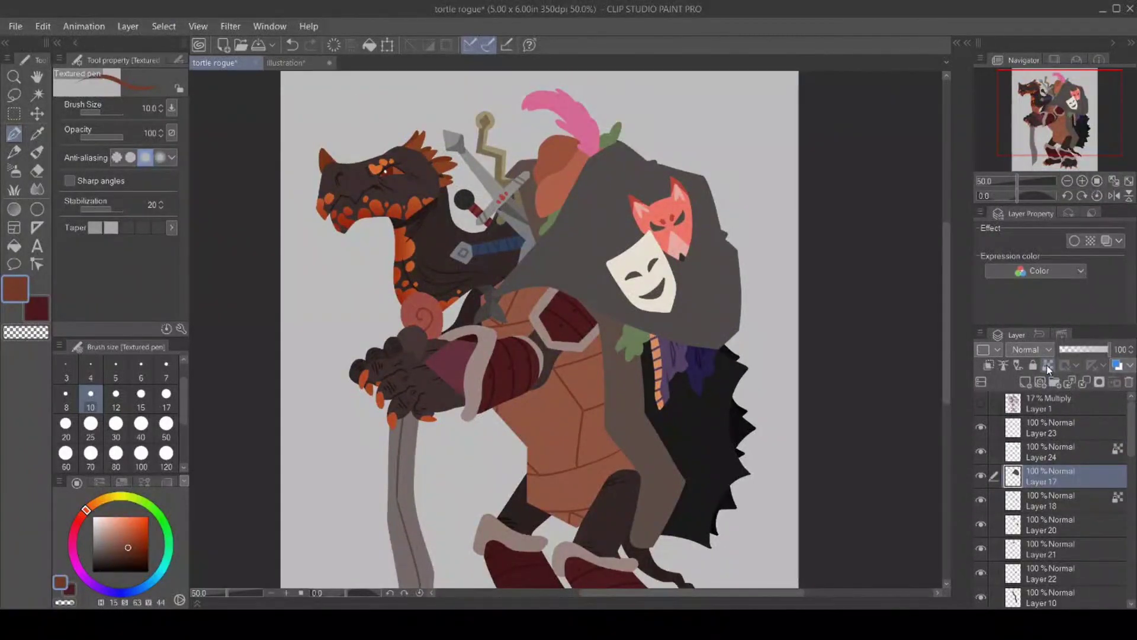
key(i)
click(489, 283)
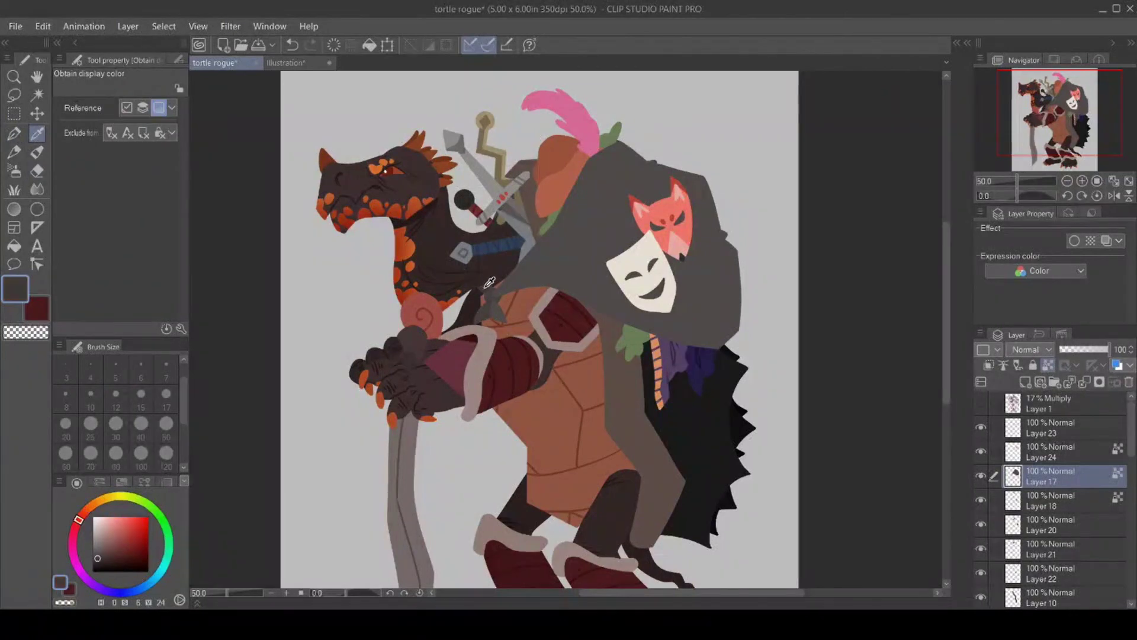
click(14, 134)
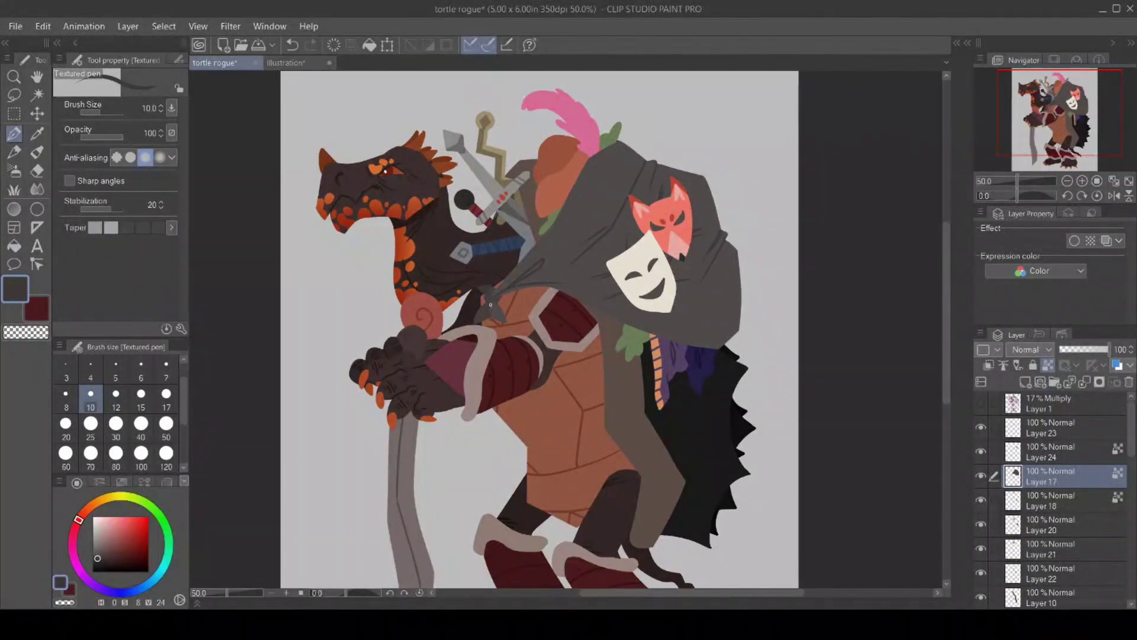
Darken the grey further and draw crease lines on the sack's knot at the chest, switching to the knot's layers.
click(99, 562)
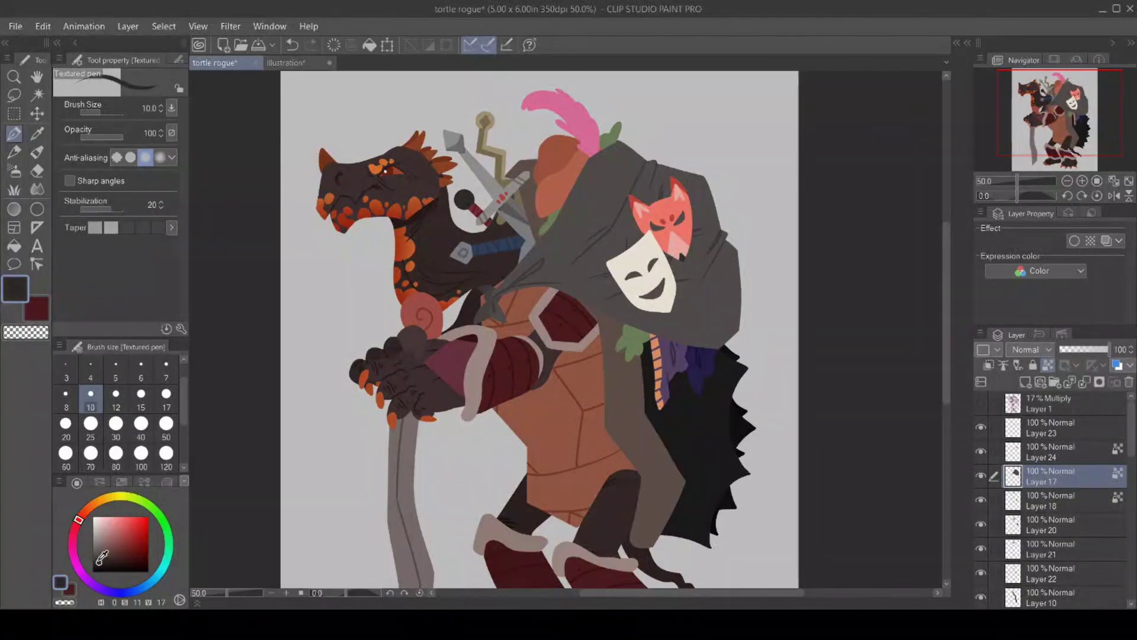
click(1059, 504)
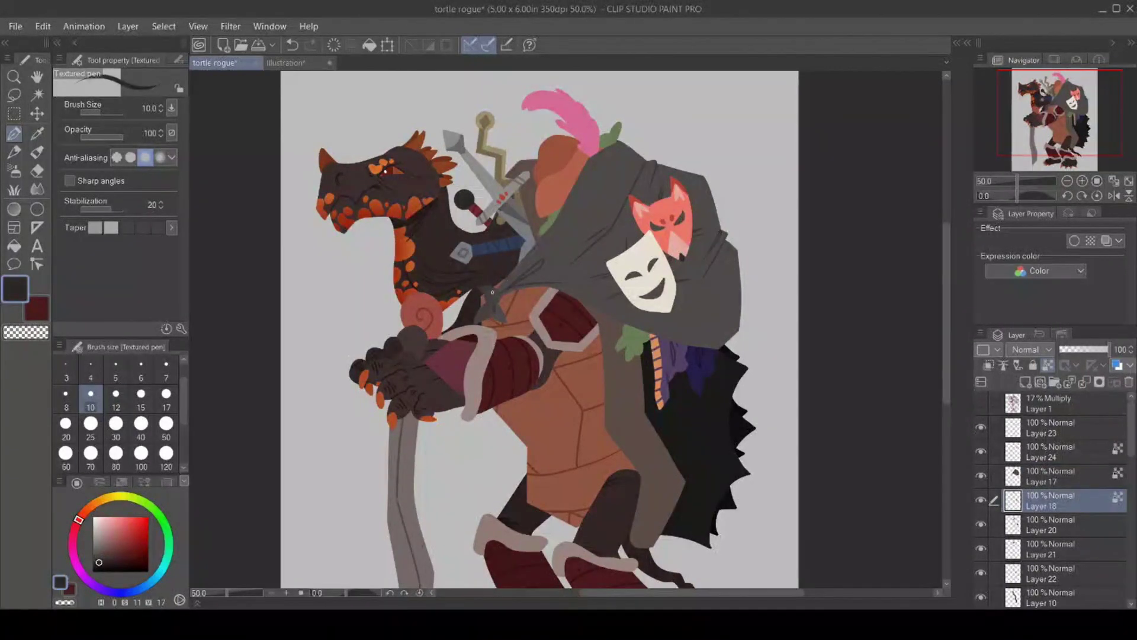
click(1048, 526)
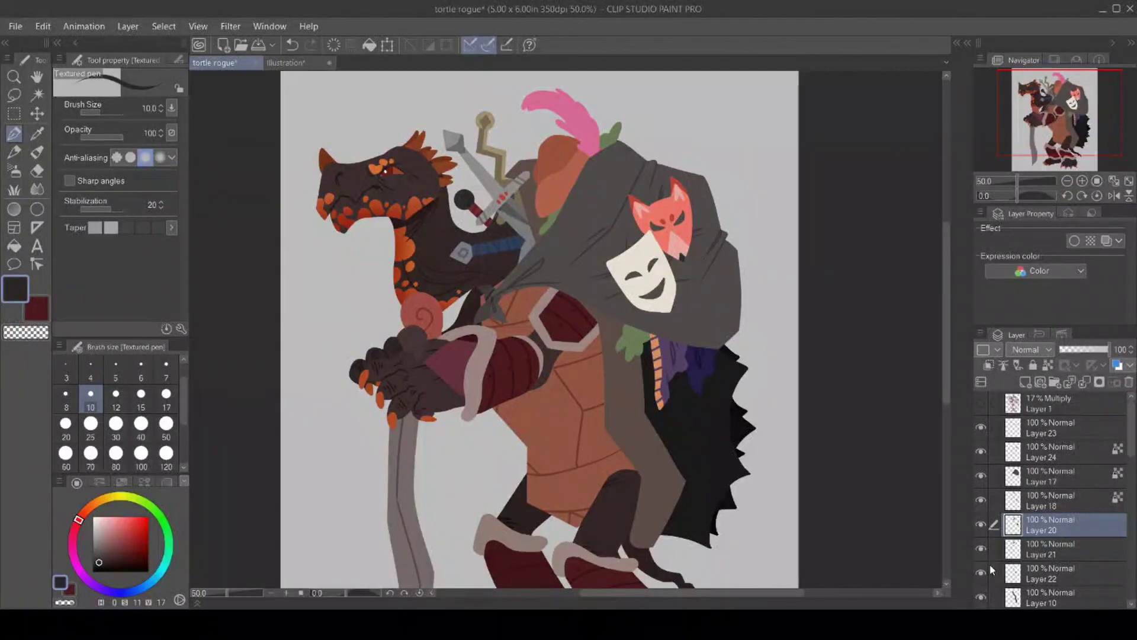
scroll(1042, 498, down, 5)
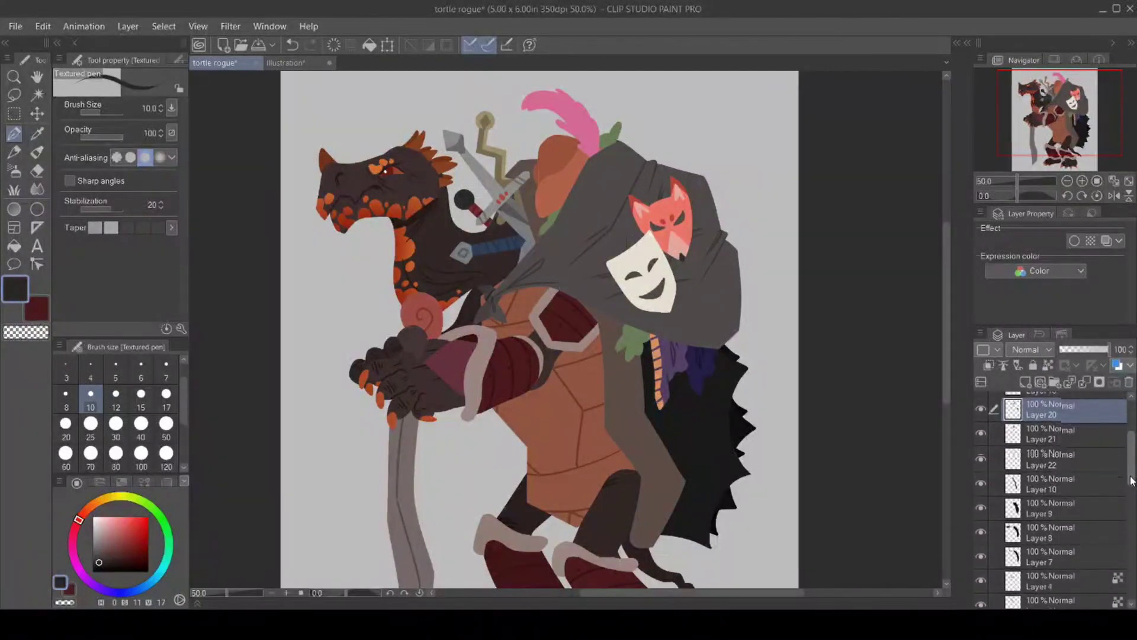
drag(1130, 510, 1128, 554)
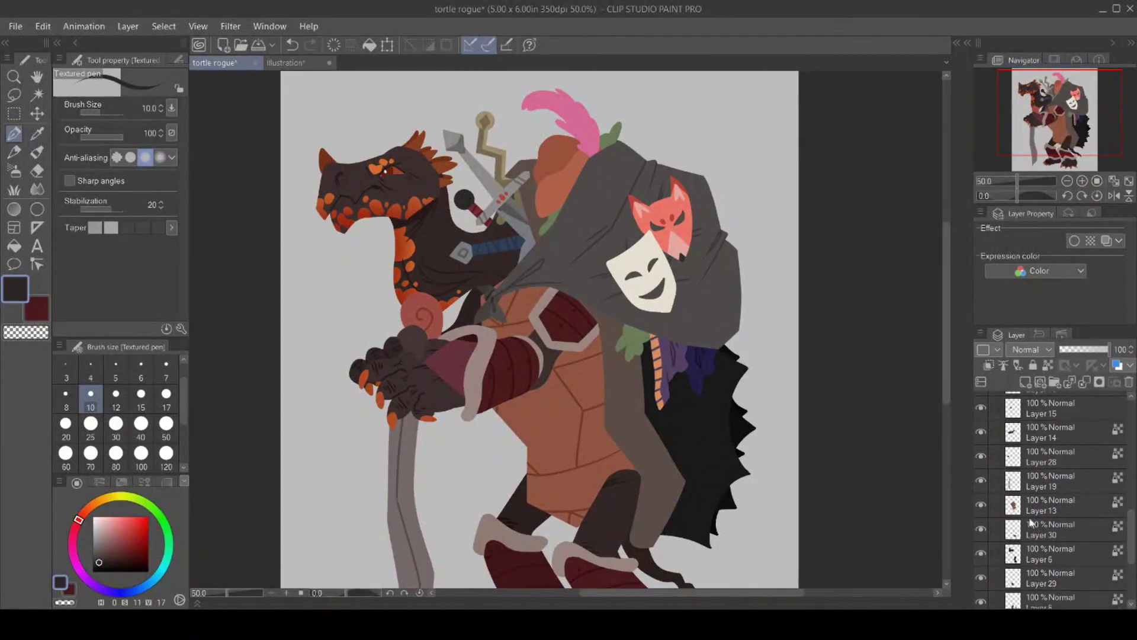
click(981, 479)
click(981, 480)
click(1041, 481)
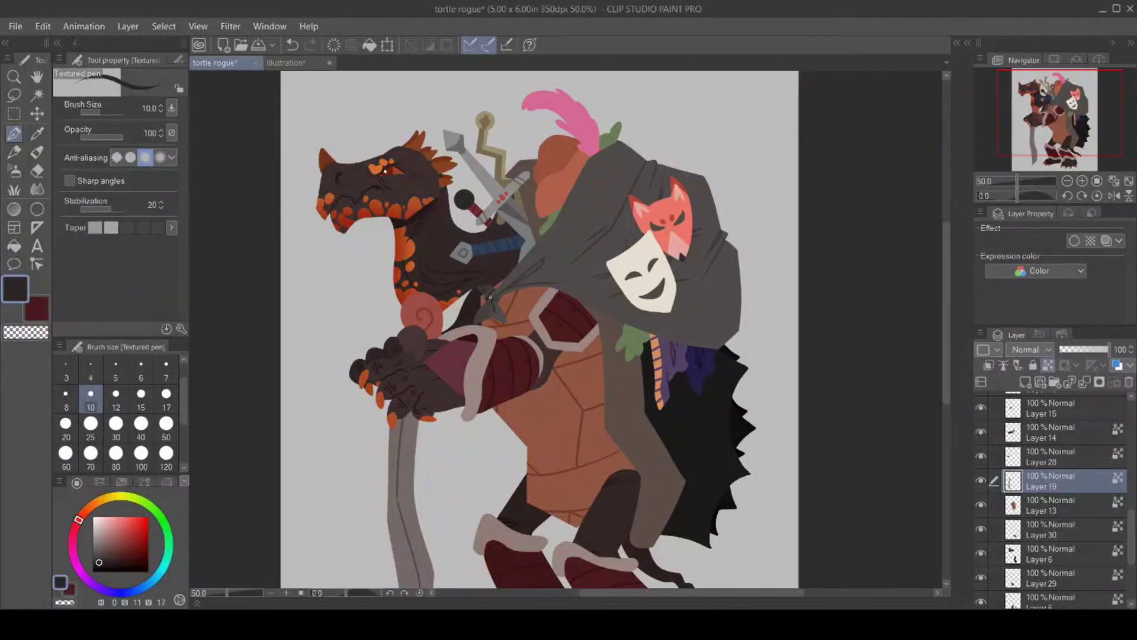
scroll(1018, 502, up, 5)
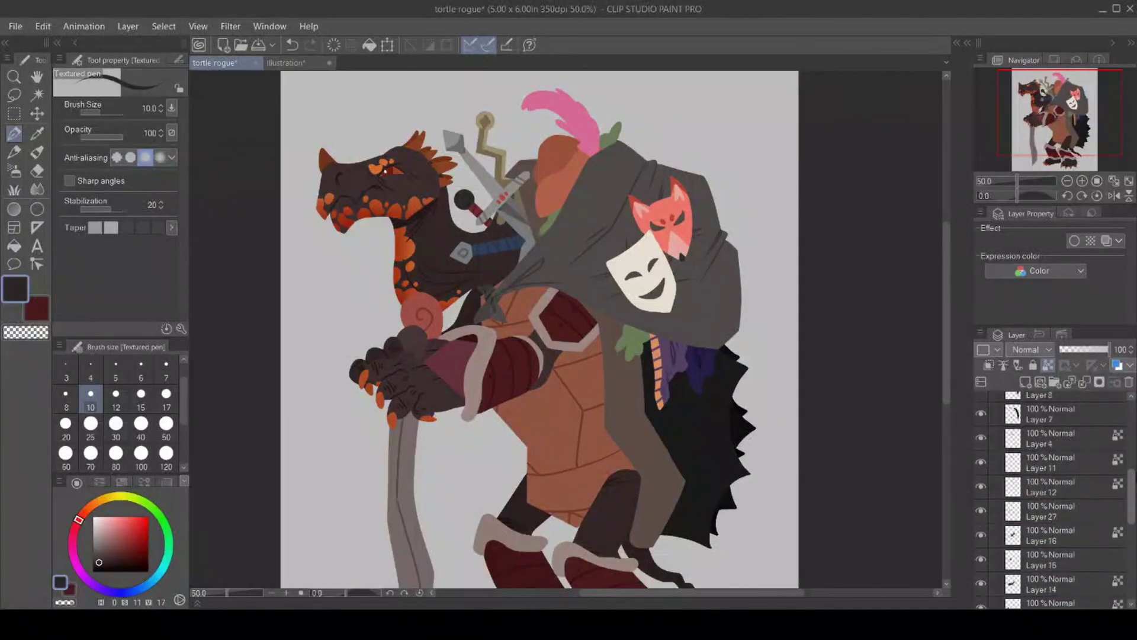
click(1019, 502)
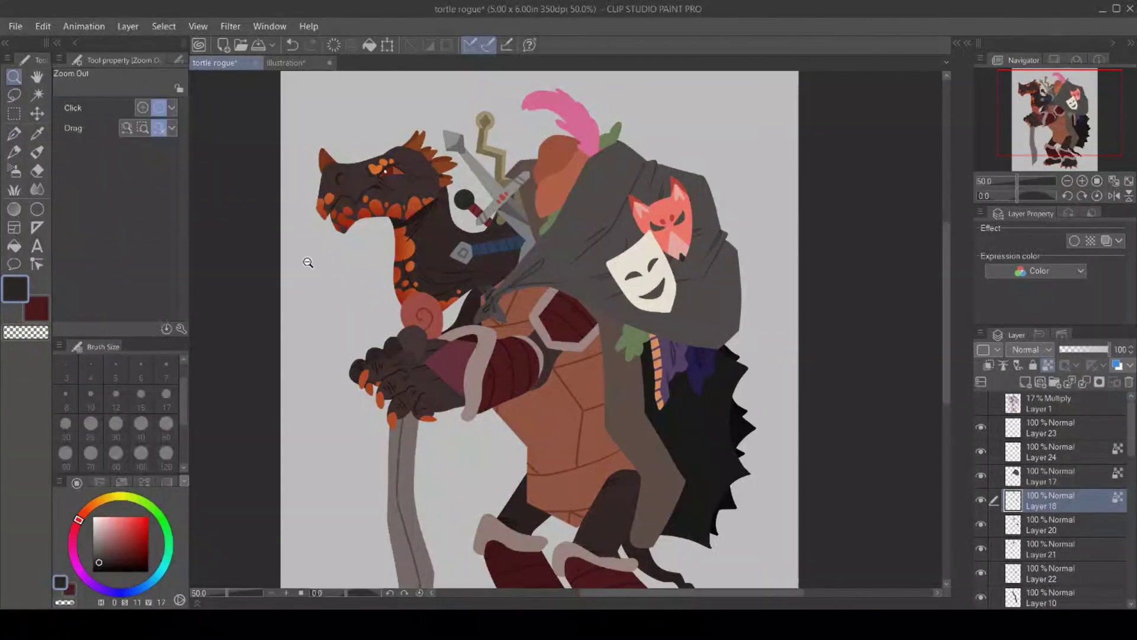
Sample the feather's pink, lighten it, apply a foreground-to-transparent gradient across the feather on Layer 24, and check the layer by toggling its visibility.
click(567, 458)
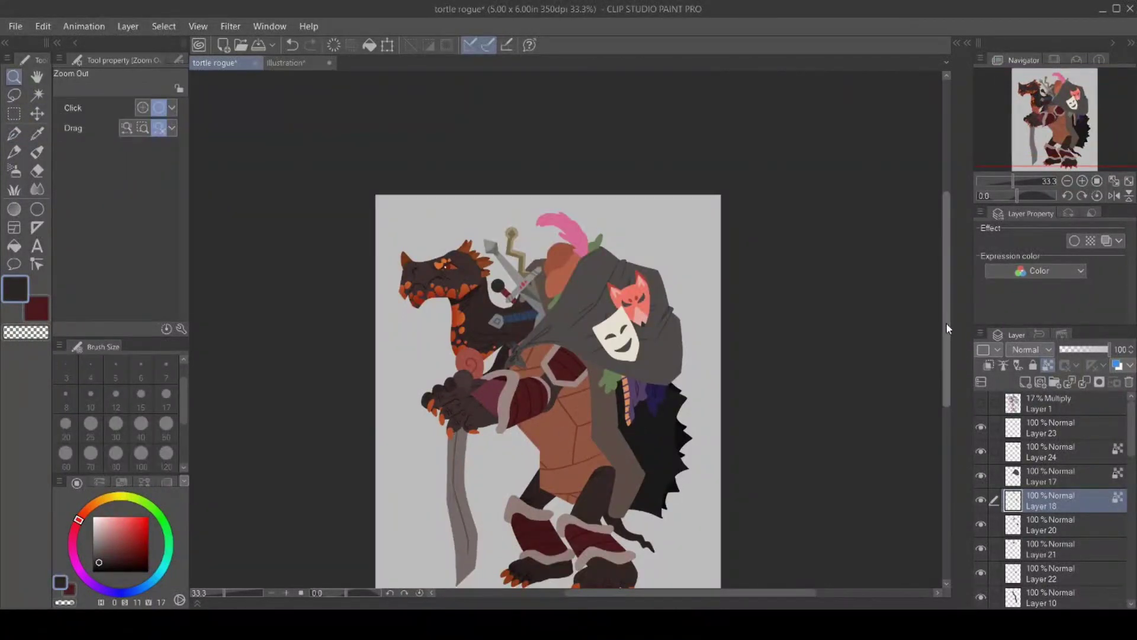
drag(947, 324, 954, 355)
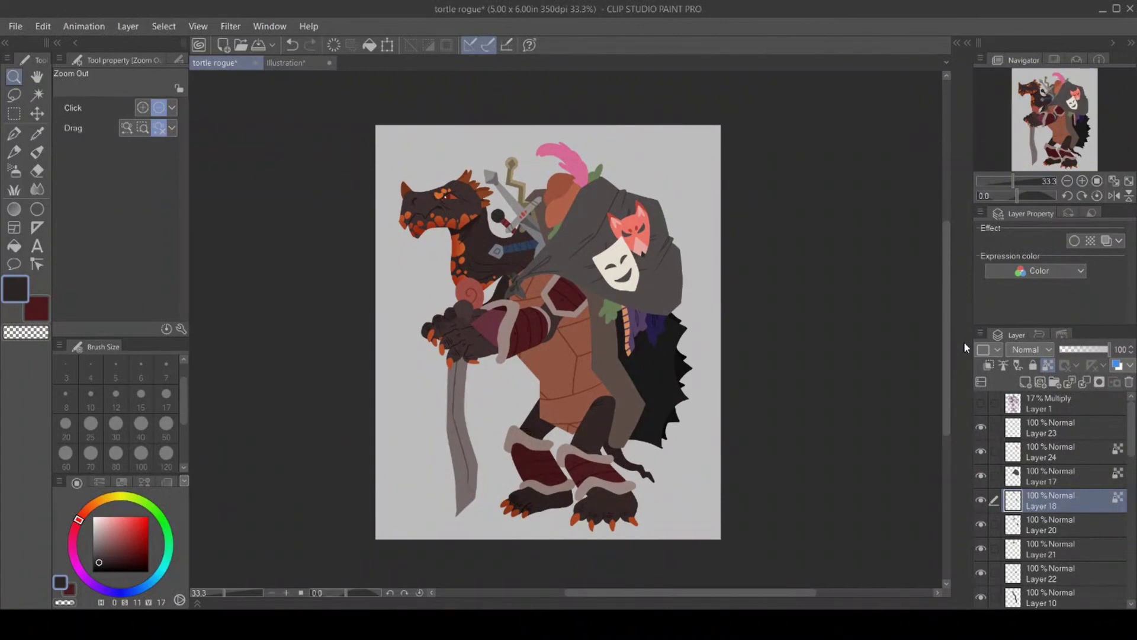
click(1050, 450)
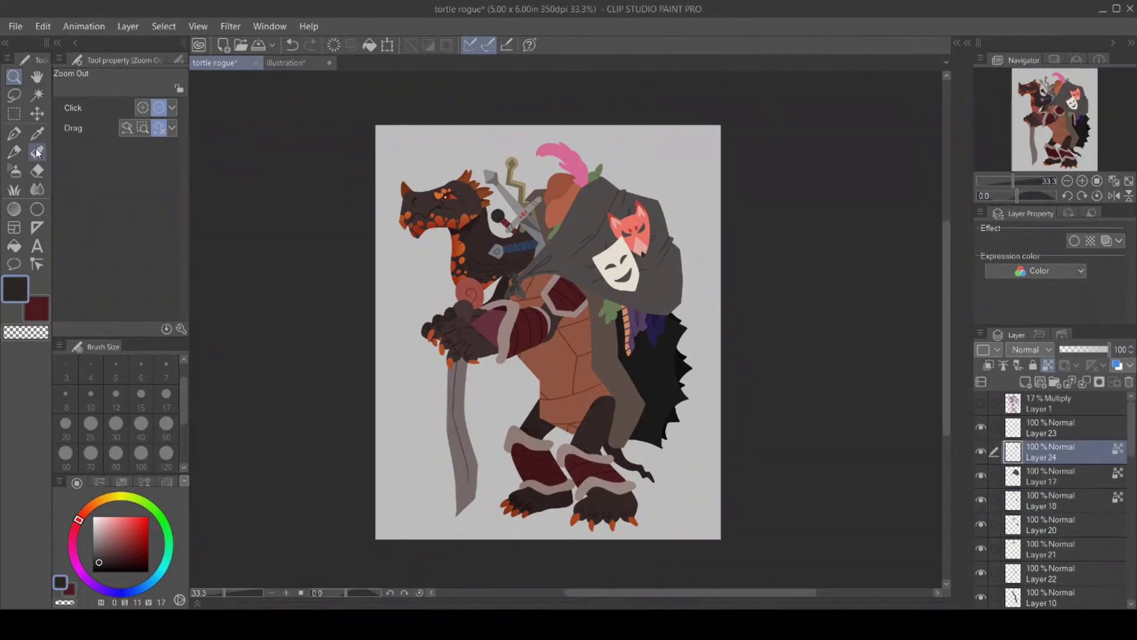
key(i)
click(585, 161)
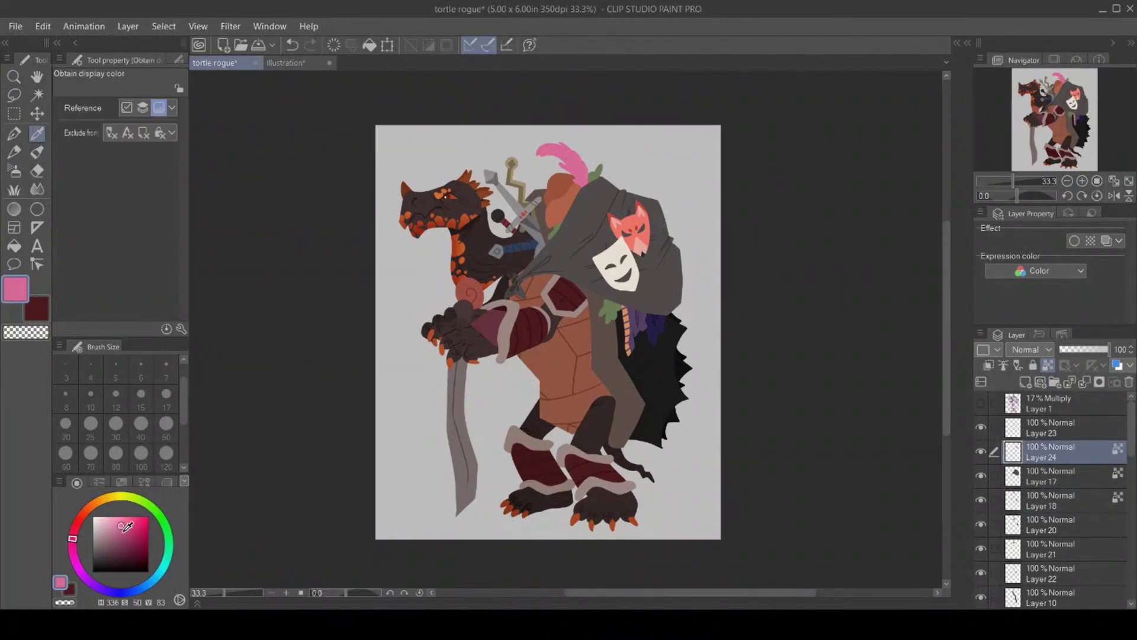
click(112, 522)
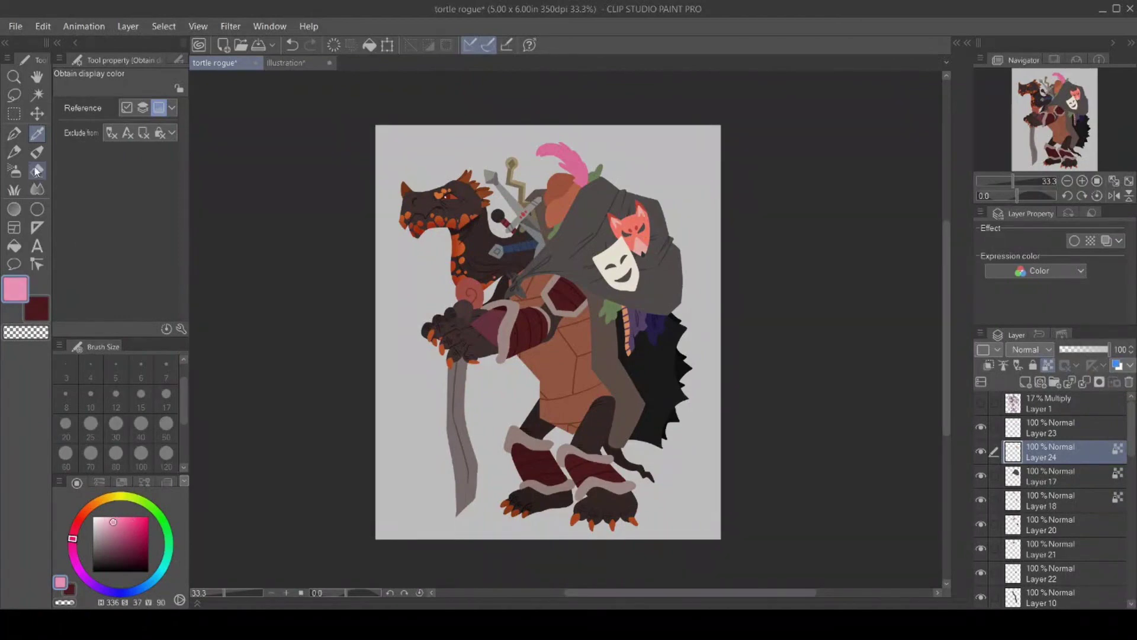
key(g)
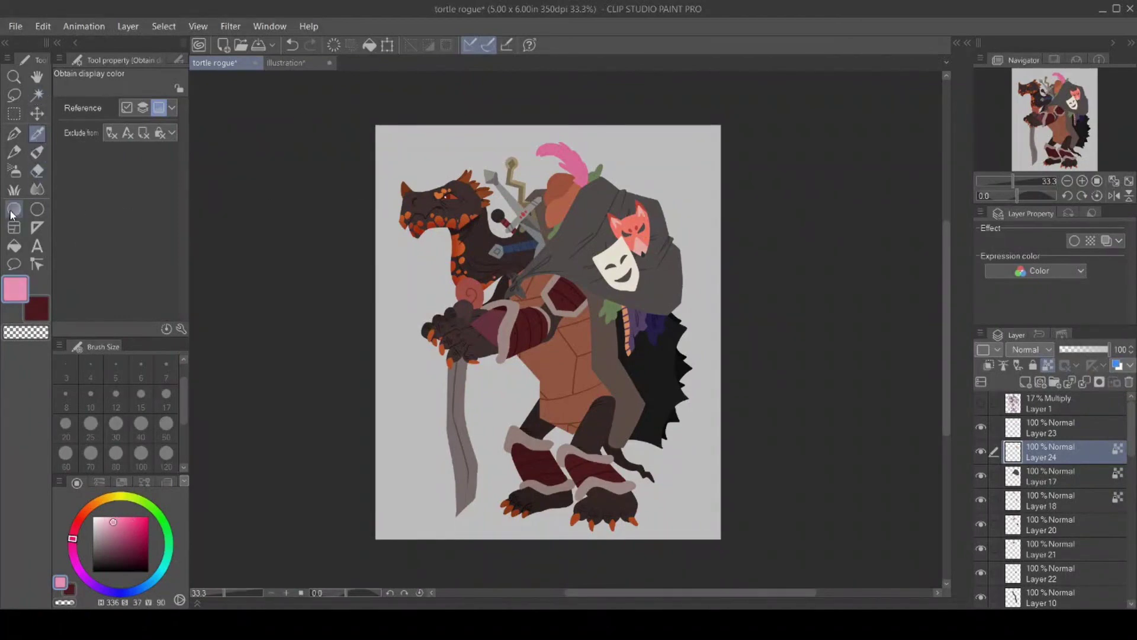
drag(544, 141, 610, 188)
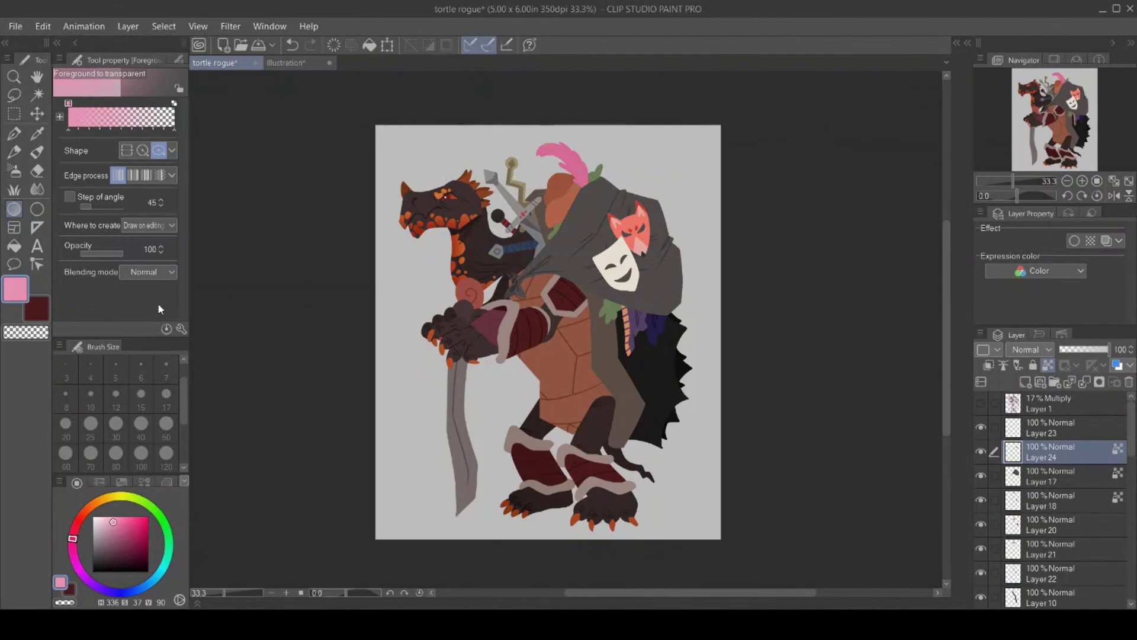
click(982, 452)
click(981, 451)
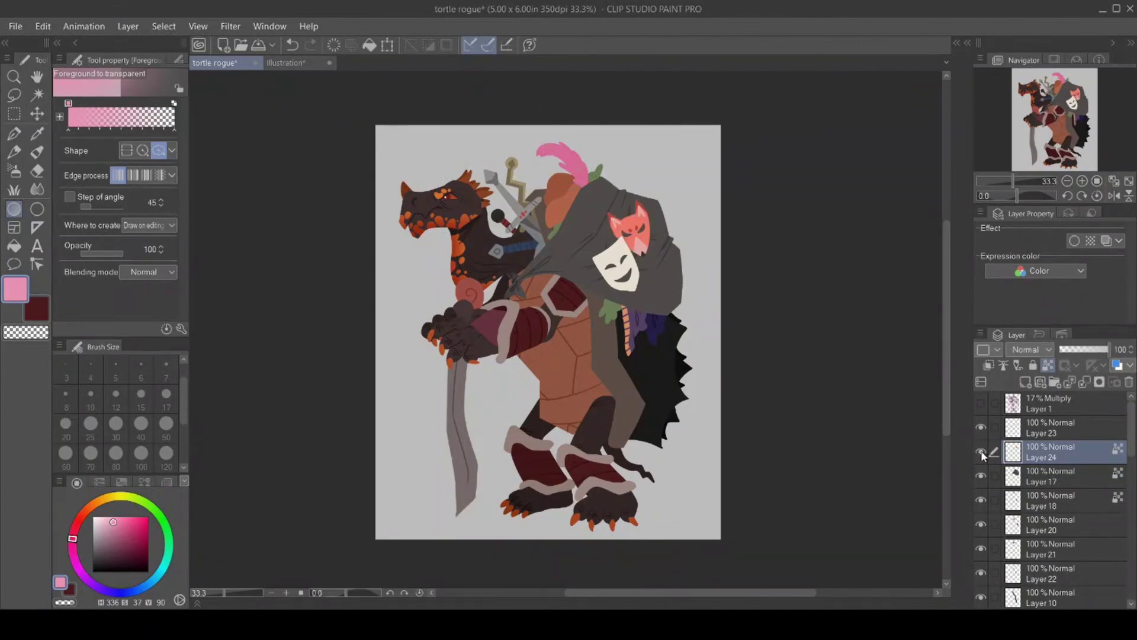
Toggle Layers 20 and 18 to identify the feather's layer, and apply the lighter pink gradient to the feather on Layer 18.
click(981, 525)
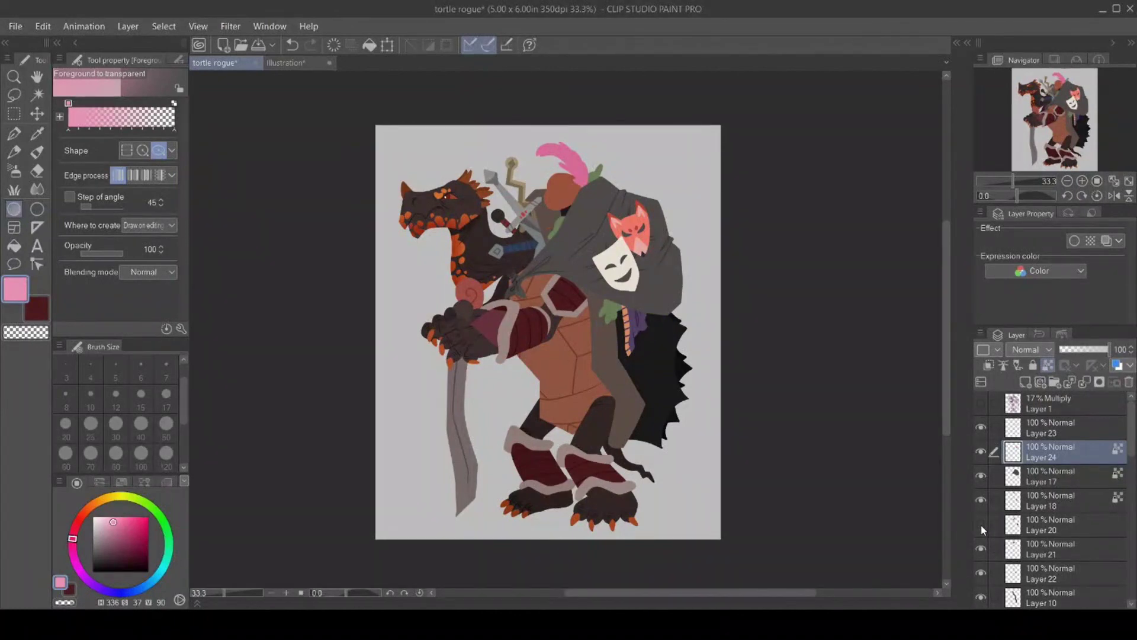
click(980, 525)
click(981, 499)
click(981, 499)
click(1056, 501)
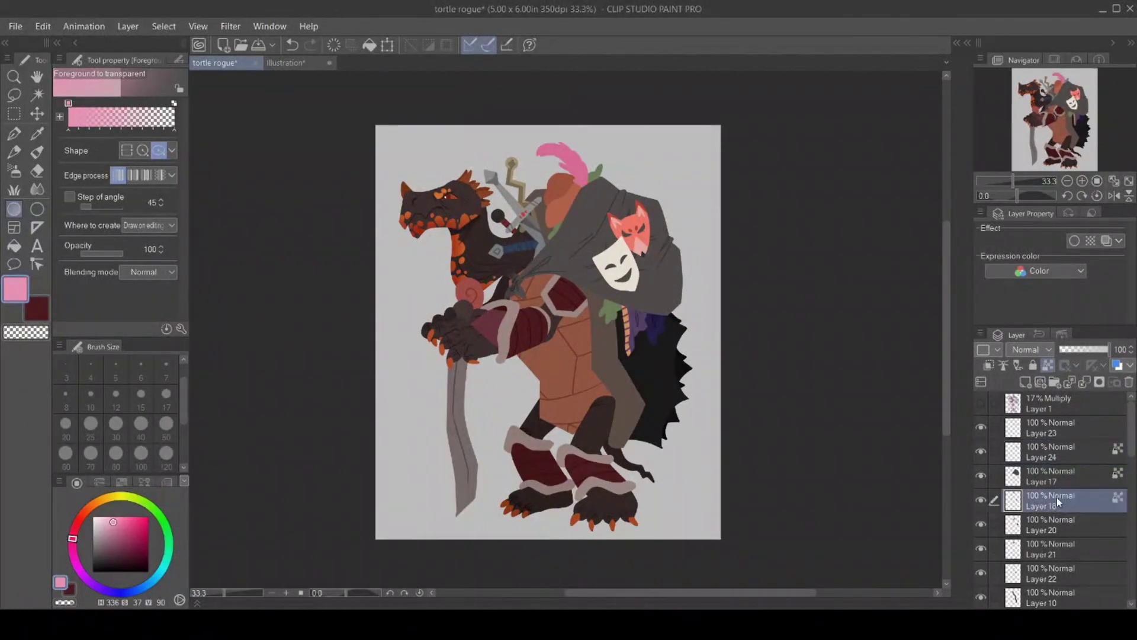
drag(533, 139, 594, 172)
Darken the pink and draw branching vein lines up from the feather's base with the 10 px Textured pen.
click(128, 533)
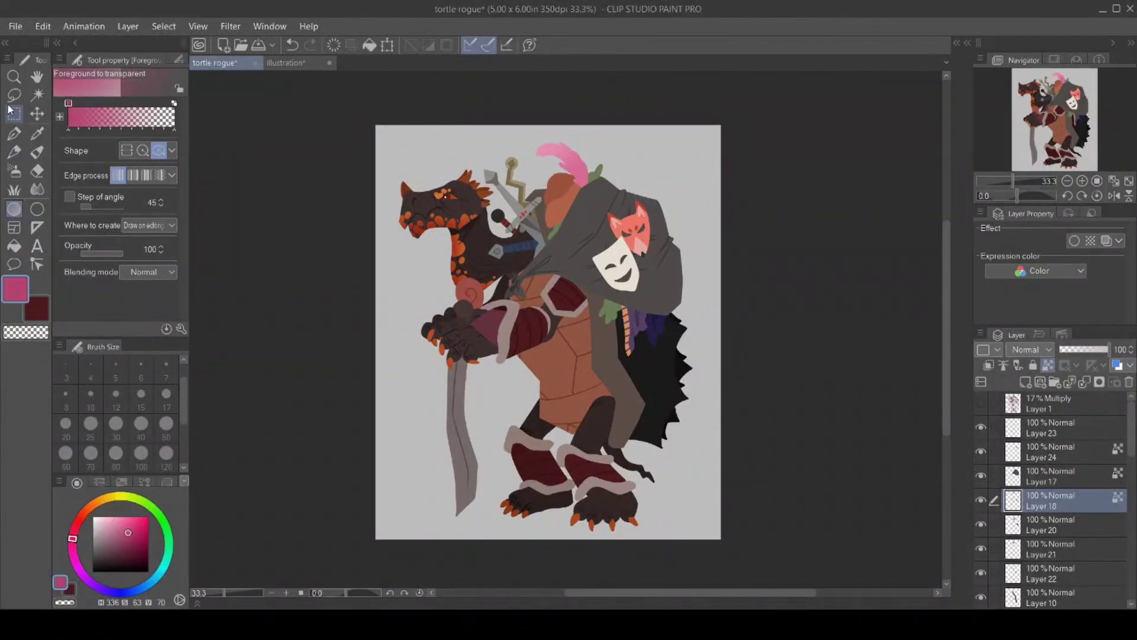
click(14, 76)
key(ctrl+alt+0)
key(p)
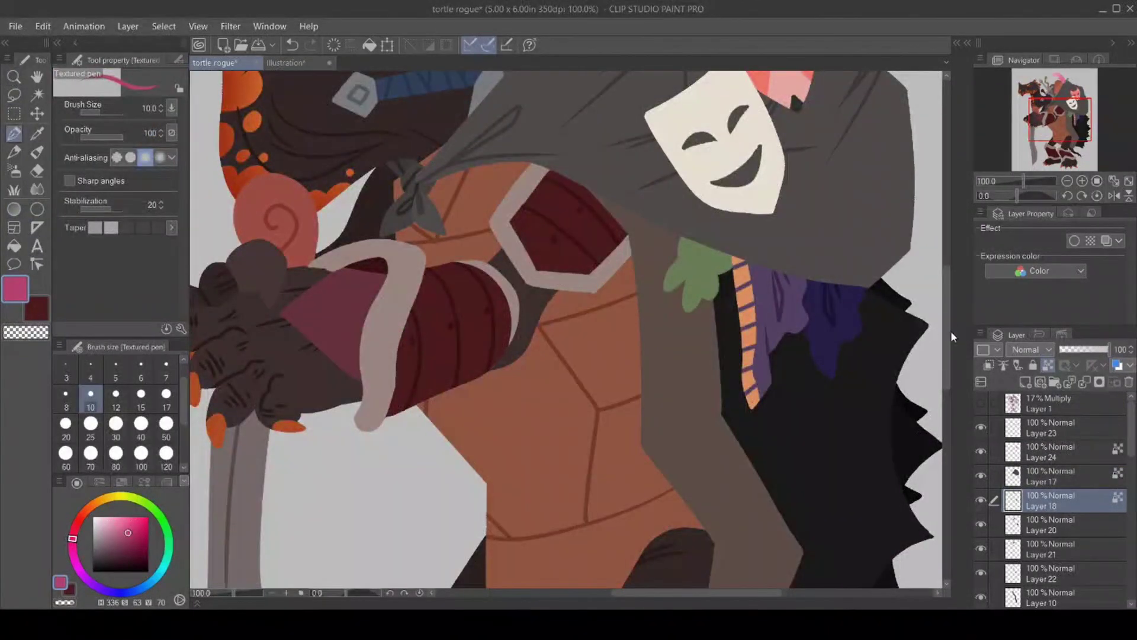
drag(951, 330, 951, 222)
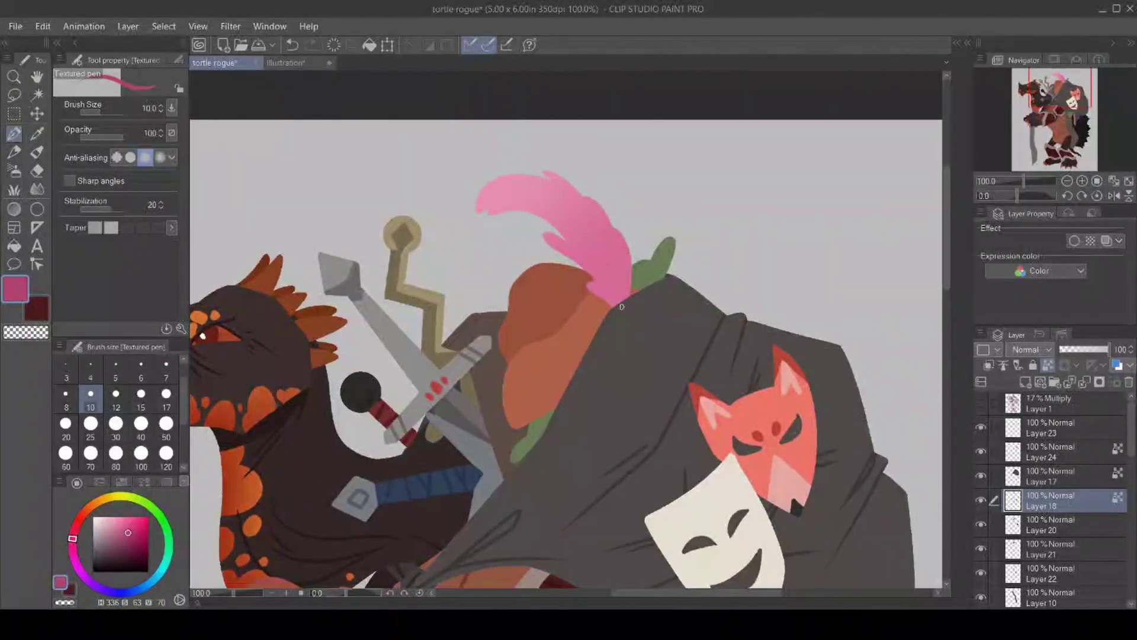
drag(621, 306, 591, 235)
drag(612, 285, 590, 251)
drag(620, 287, 595, 228)
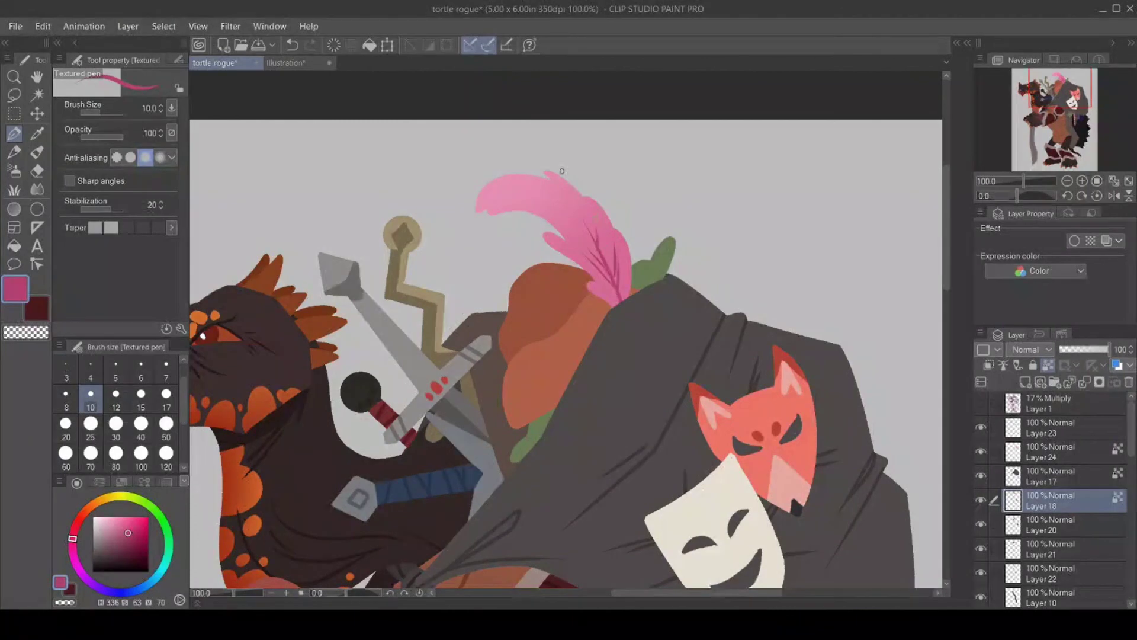
Lock the transparent pixels of Layers 7, 8, 9 and 10, which hold the shell sections.
key(alt+space)
click(431, 404)
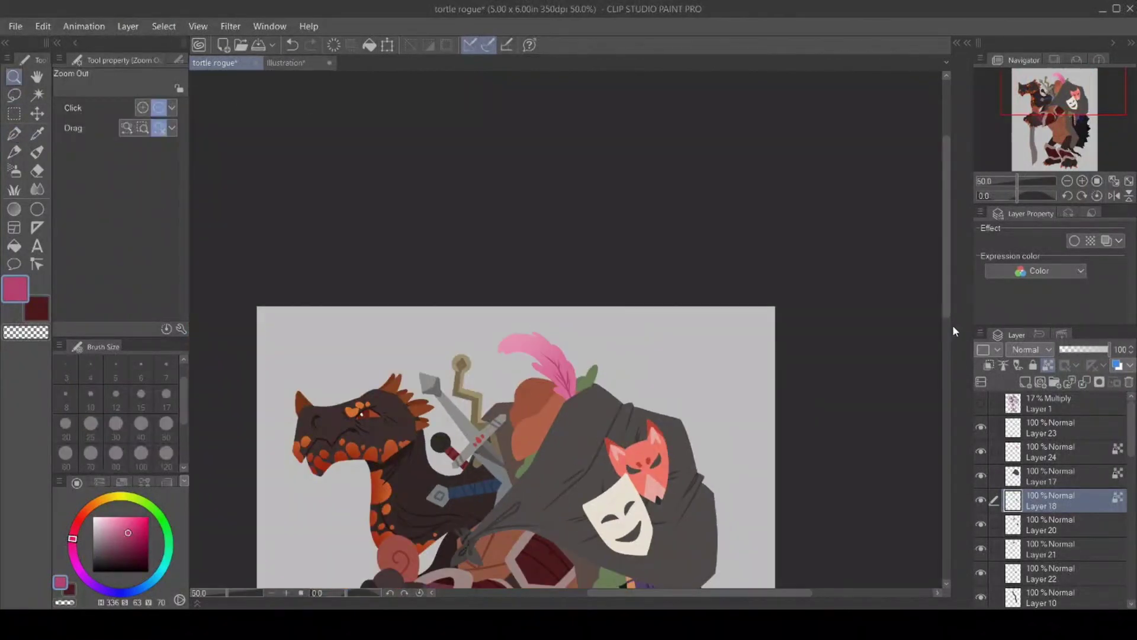
drag(945, 341, 943, 425)
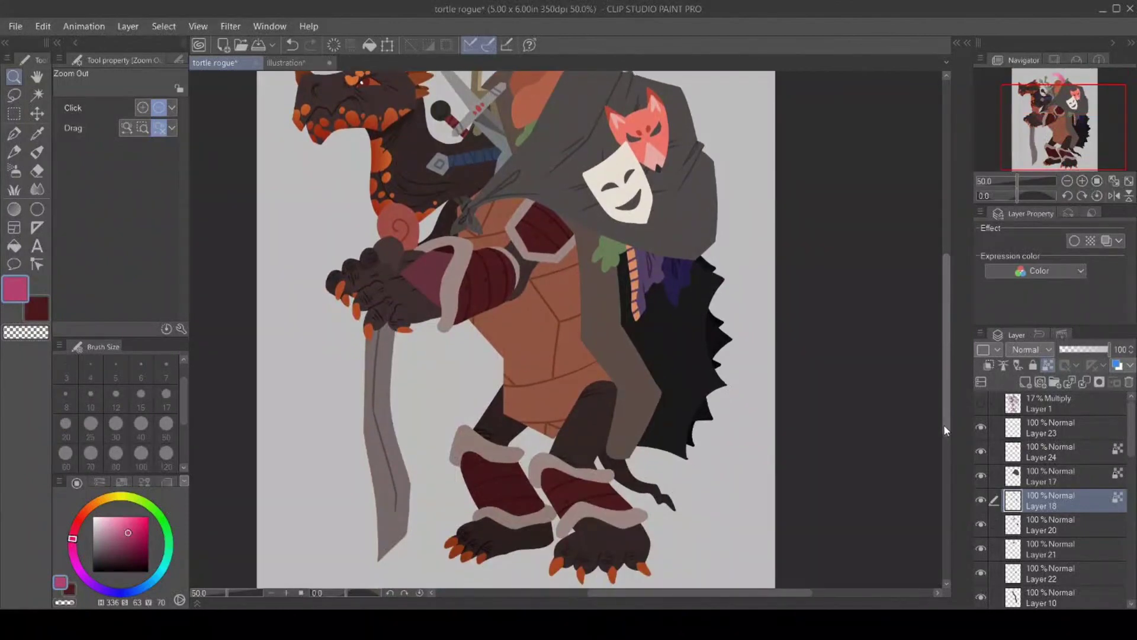
scroll(1006, 403, down, 5)
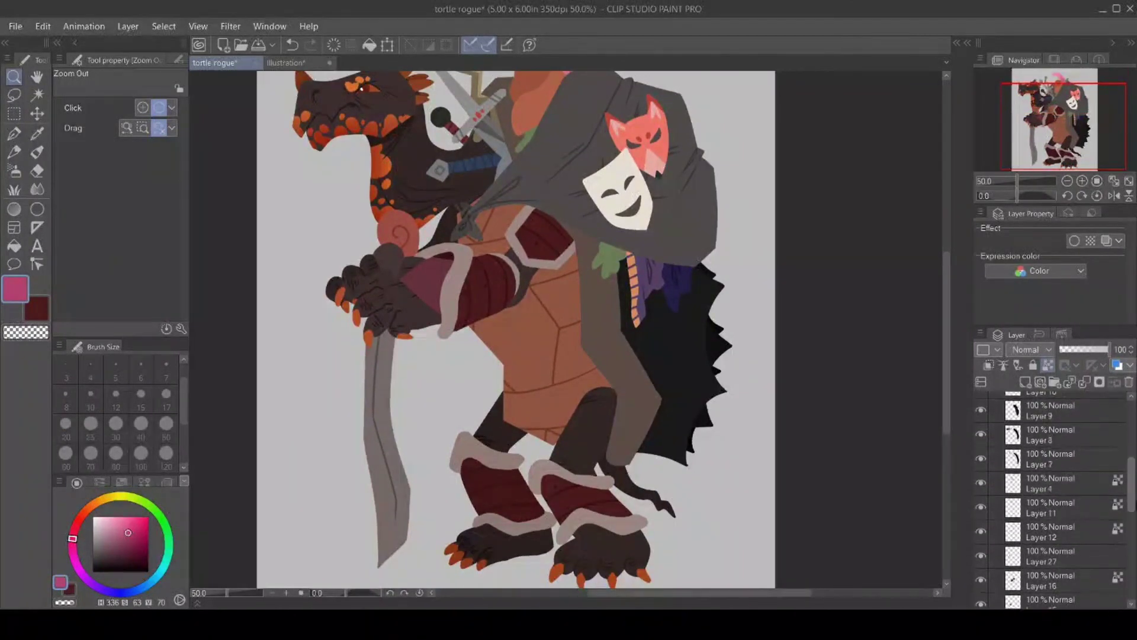
click(1045, 521)
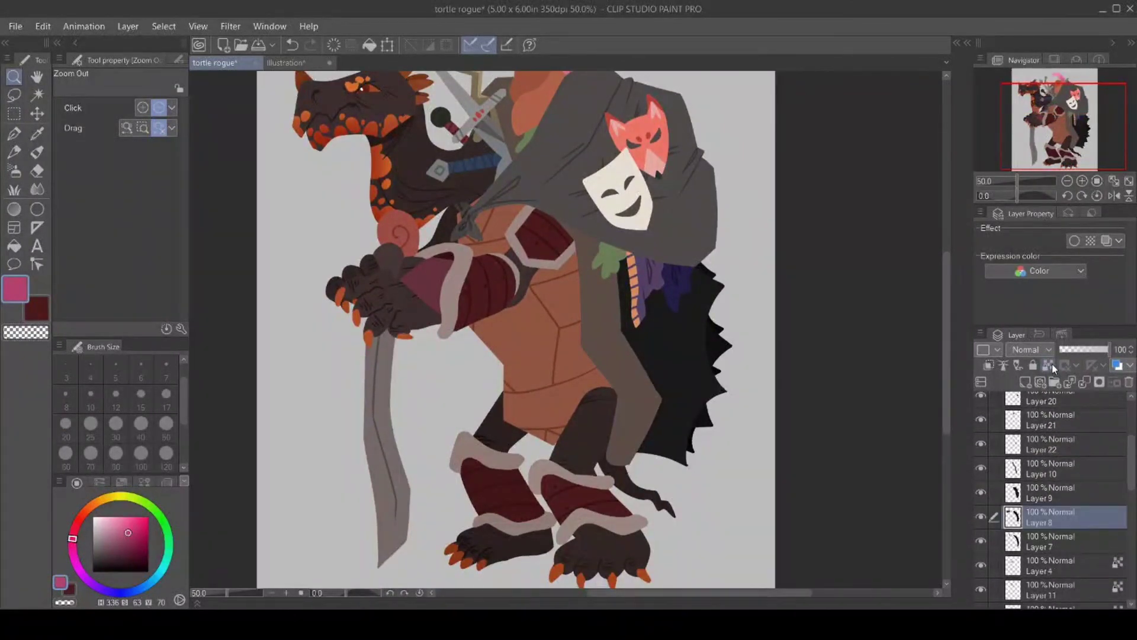
click(1045, 489)
click(1048, 365)
click(1051, 473)
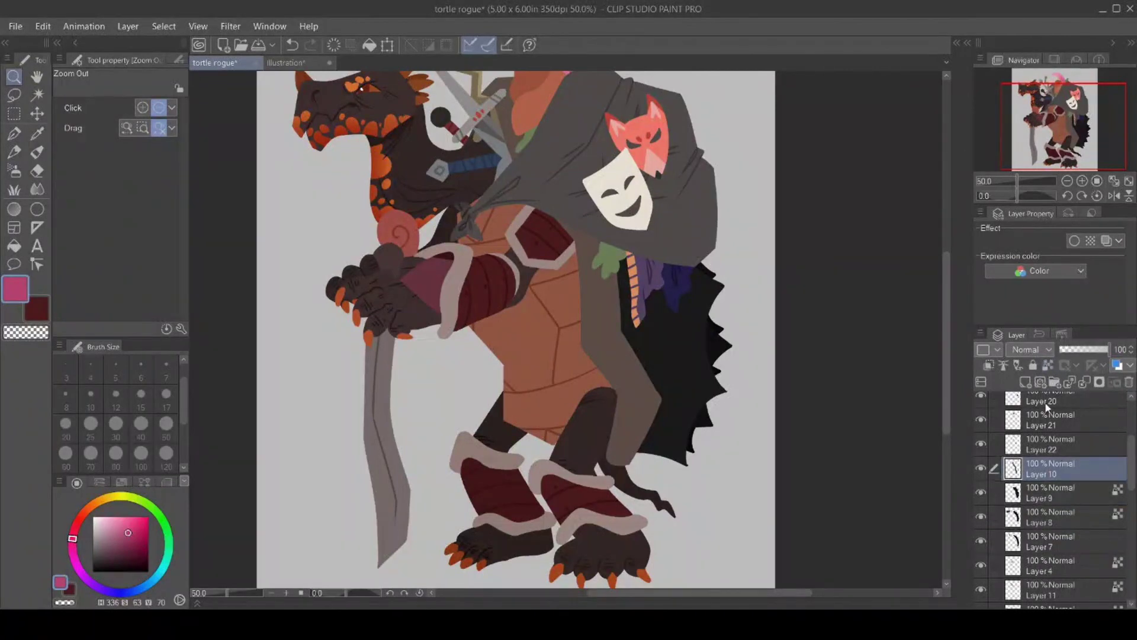
click(1047, 364)
click(1046, 513)
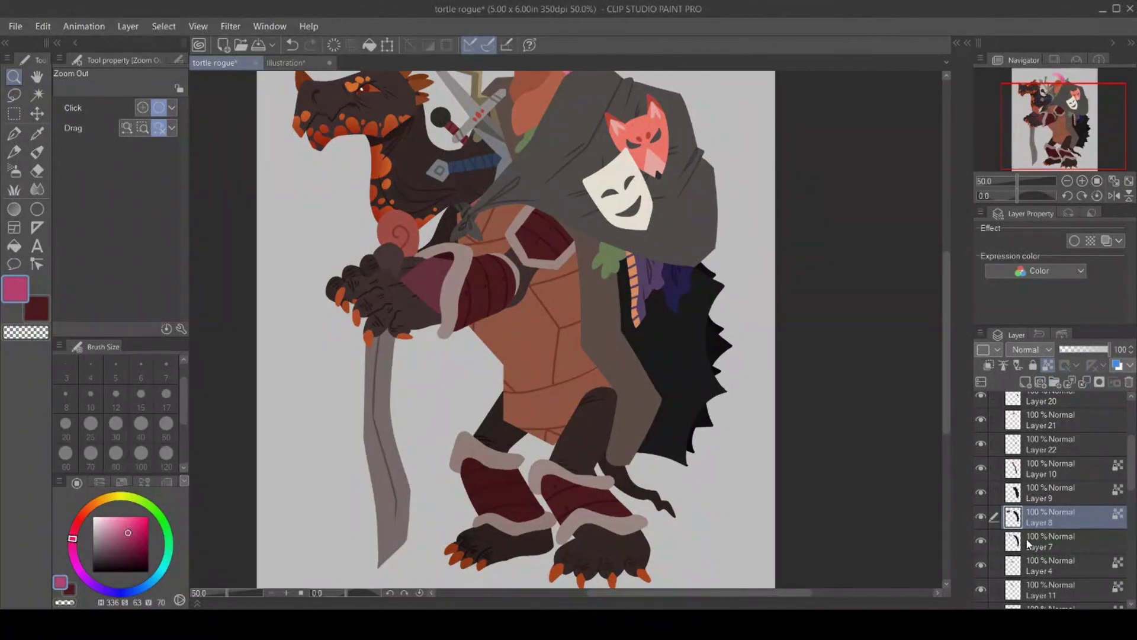
click(1049, 542)
click(1047, 365)
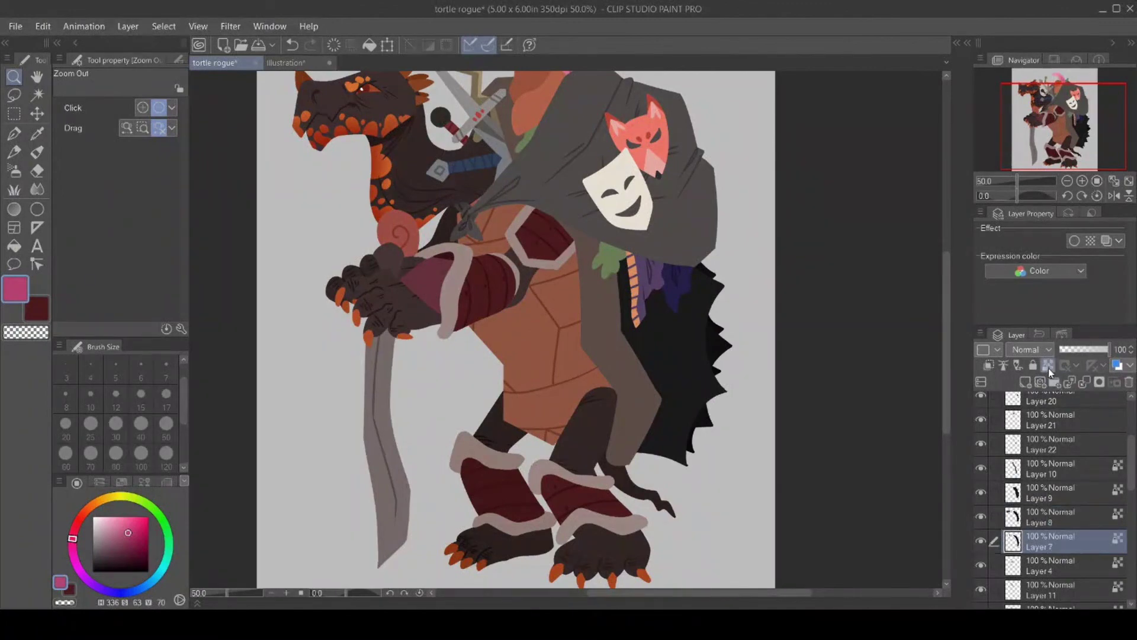
On Layer 9, sample the back shell's black, lighten it slightly, and draw thin curved pattern lines across the shell with the Textured pen.
click(978, 492)
click(978, 492)
click(1048, 492)
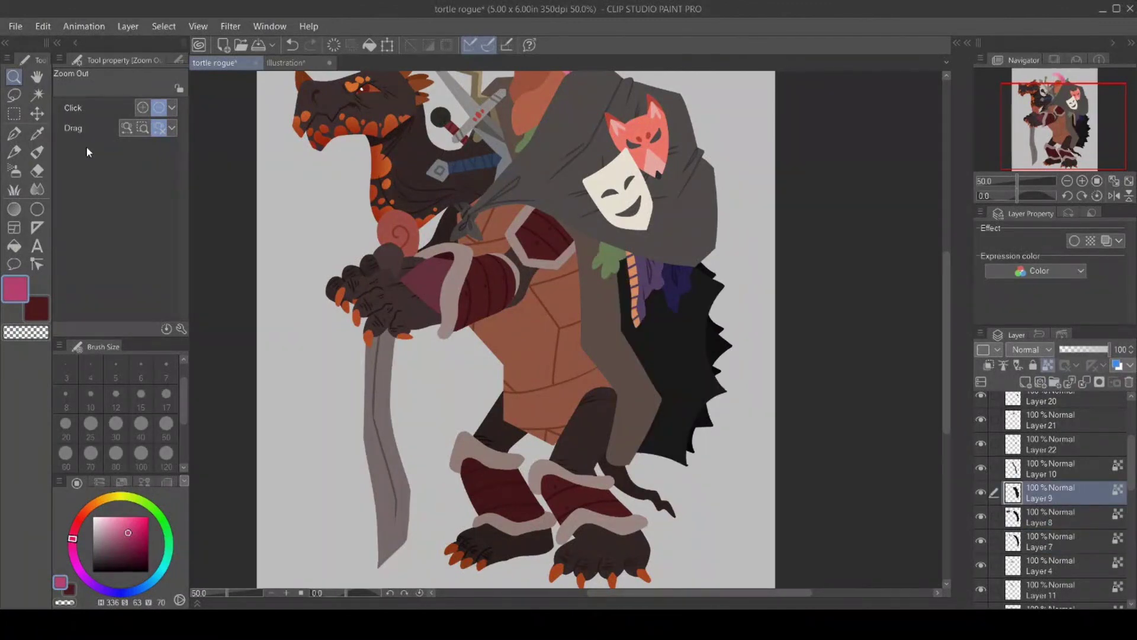
click(37, 133)
click(680, 348)
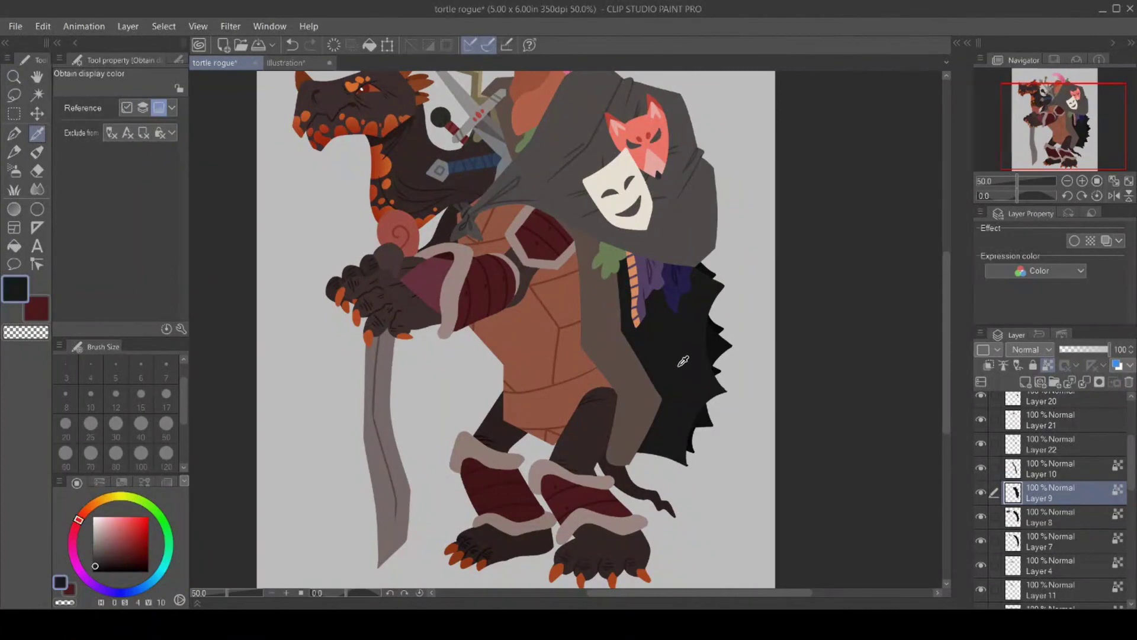
click(14, 134)
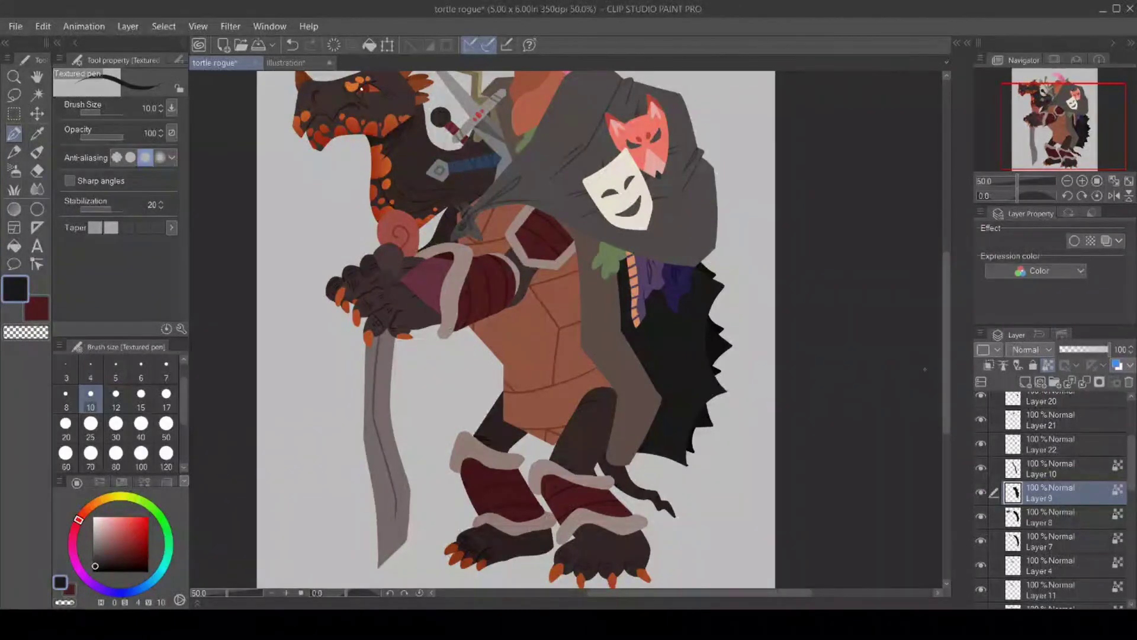
click(37, 133)
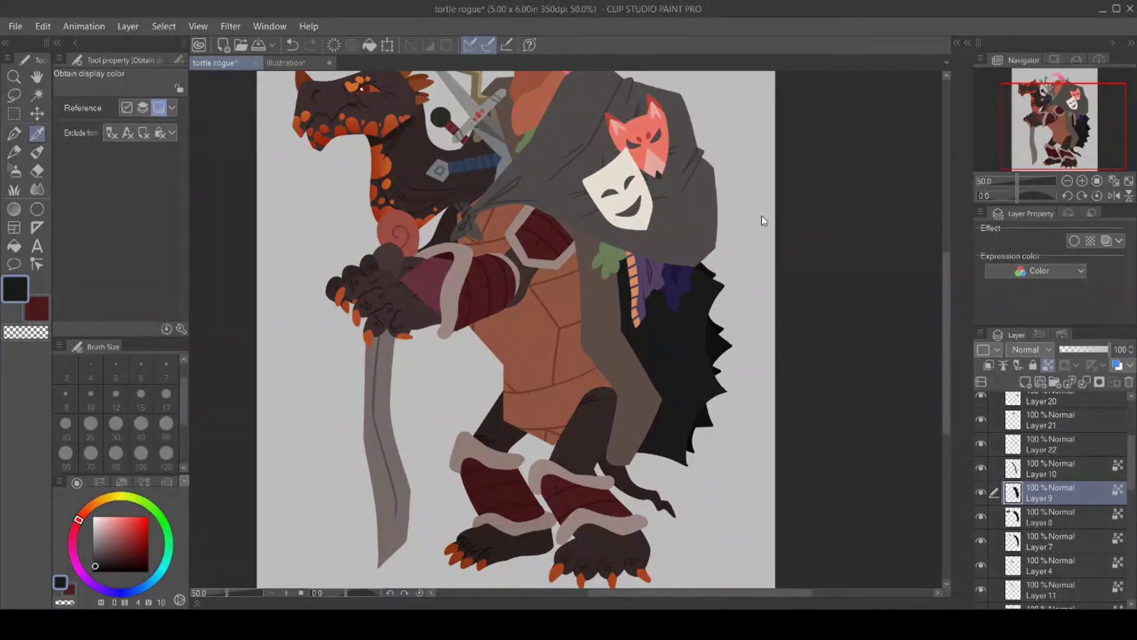
key(p)
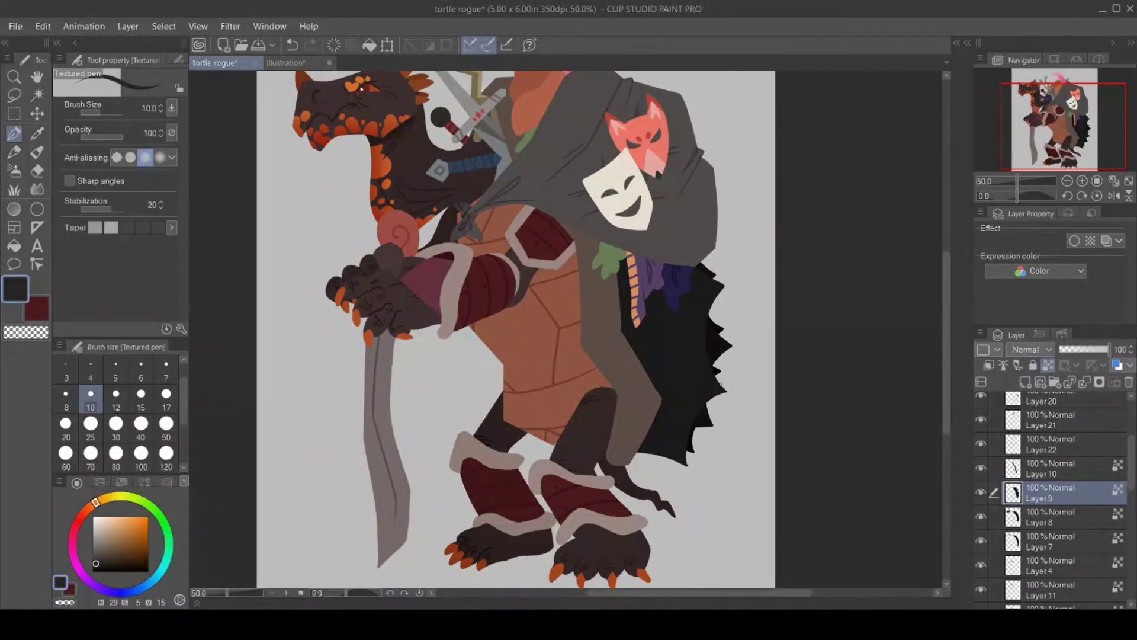
drag(720, 384, 726, 386)
Continue the curved shell pattern on Layer 8 with sampled dark tones, and switch to Layer 7 for the remaining section.
click(1060, 520)
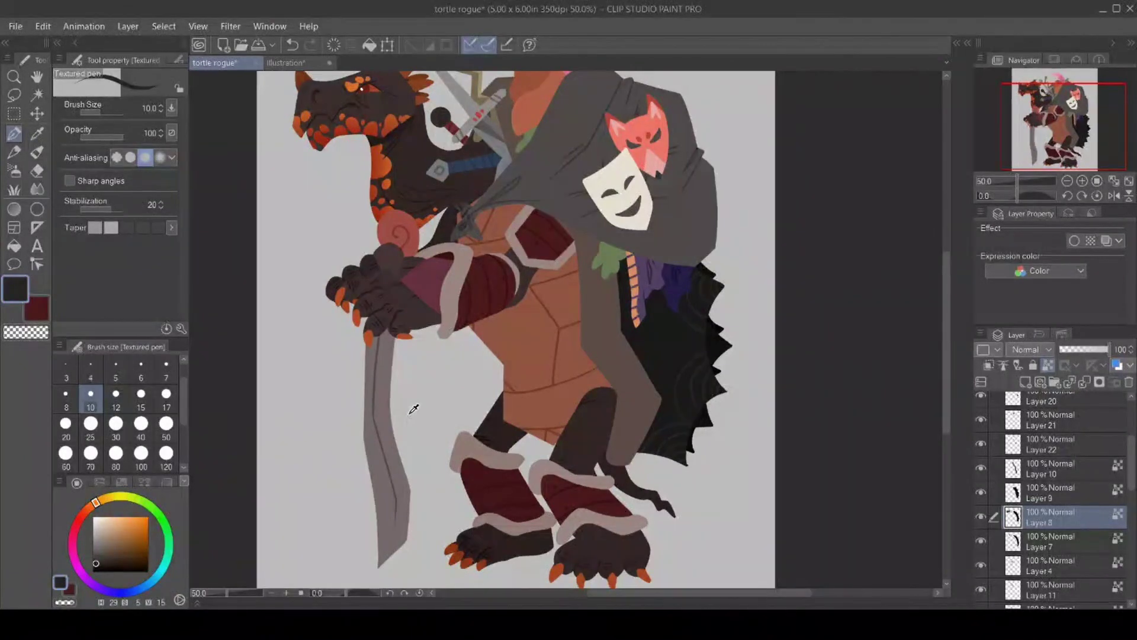
alt+click(728, 338)
alt+click(705, 328)
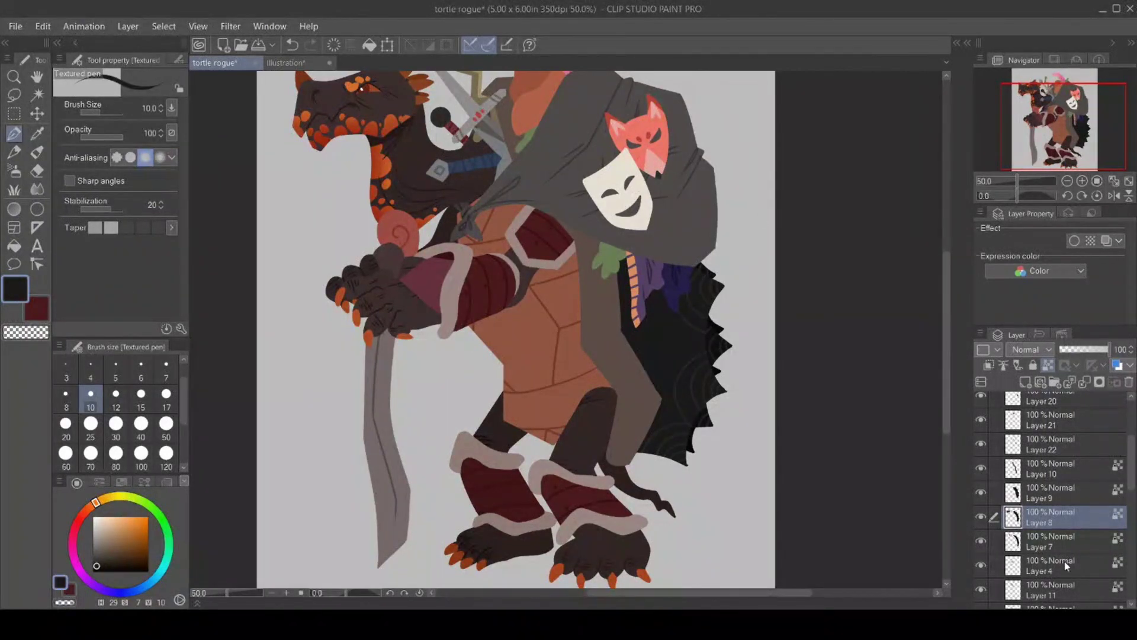
ctrl+shift+click(705, 328)
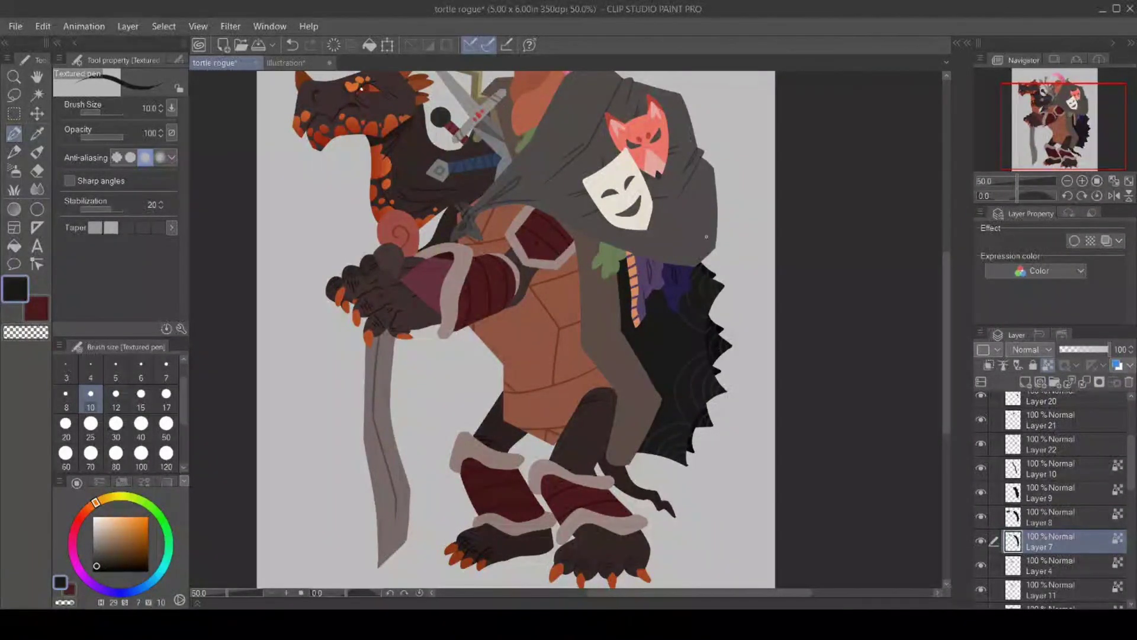
mouse_move(946, 324)
mouse_down()
mouse_move(949, 296)
mouse_move(951, 328)
mouse_up()
Return to Layer 9, sample the shell's black, darken it, and add more curved ring lines to the inner back shell.
click(1050, 492)
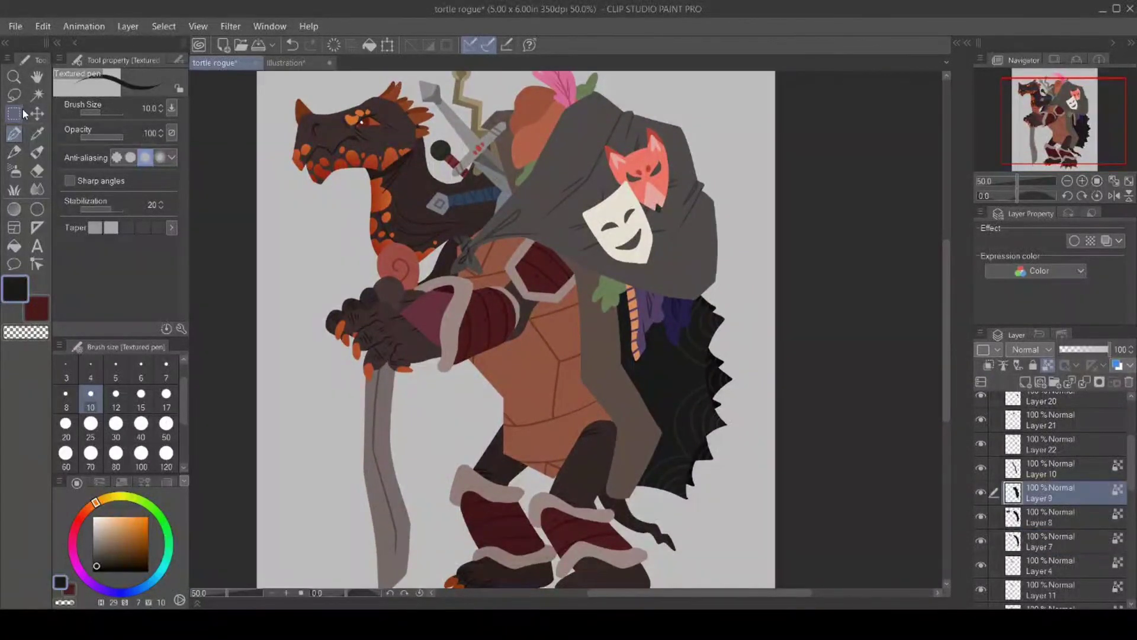
click(37, 134)
click(670, 372)
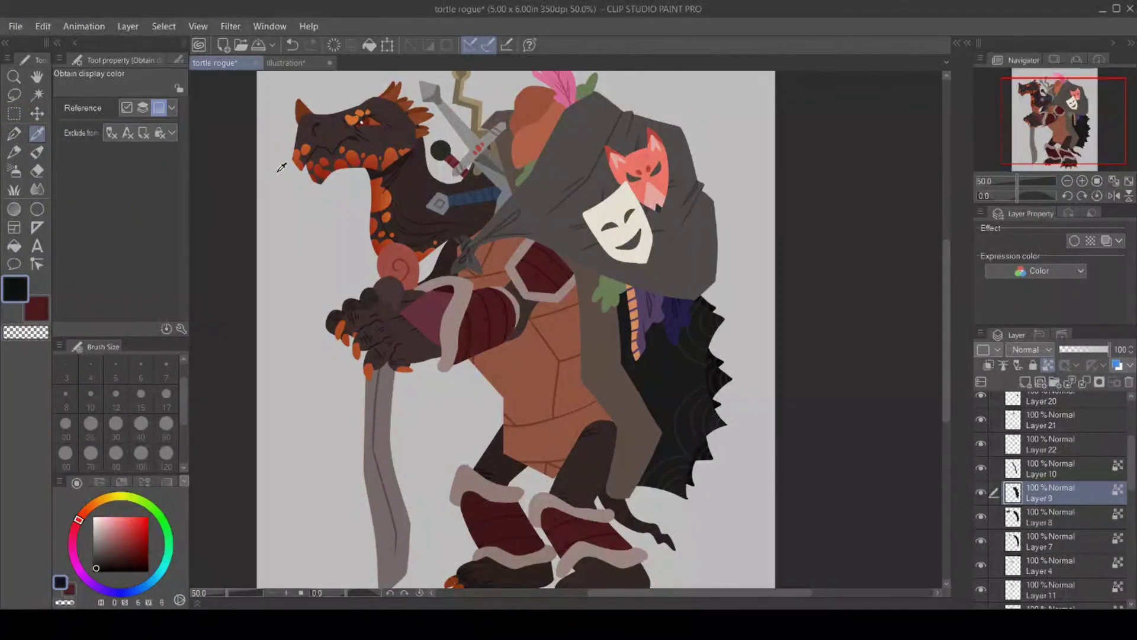
key(p)
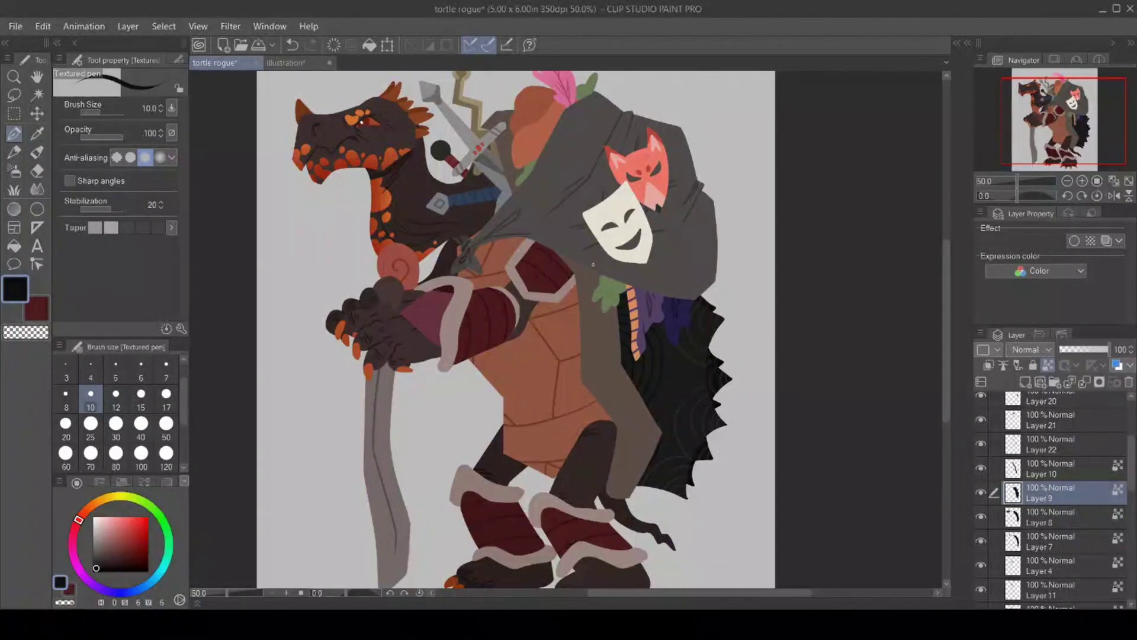
click(14, 76)
click(329, 327)
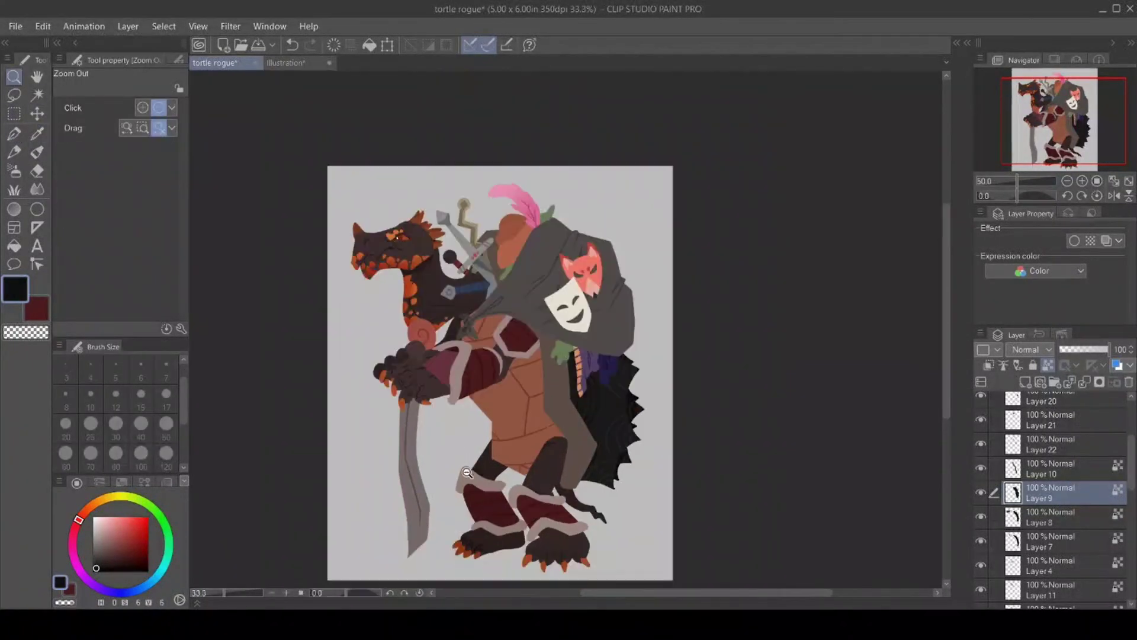
drag(580, 593, 562, 593)
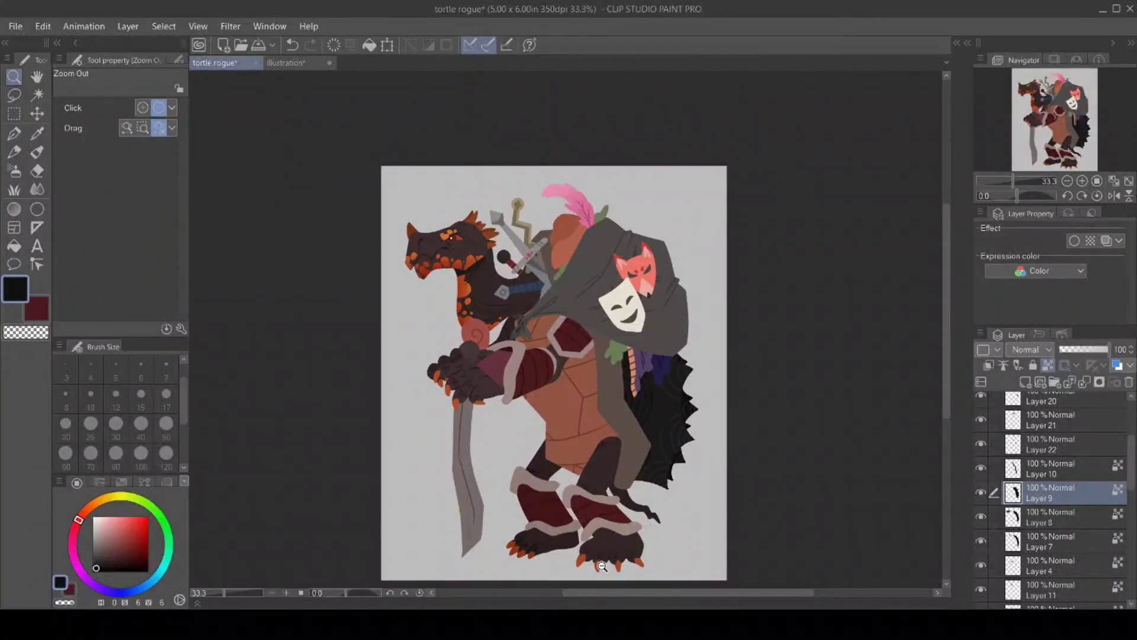
Add a new layer above Layer 1, write a white signature on the lower back shell, and set the layer's opacity to 15%.
scroll(1114, 423, up, 5)
click(1052, 403)
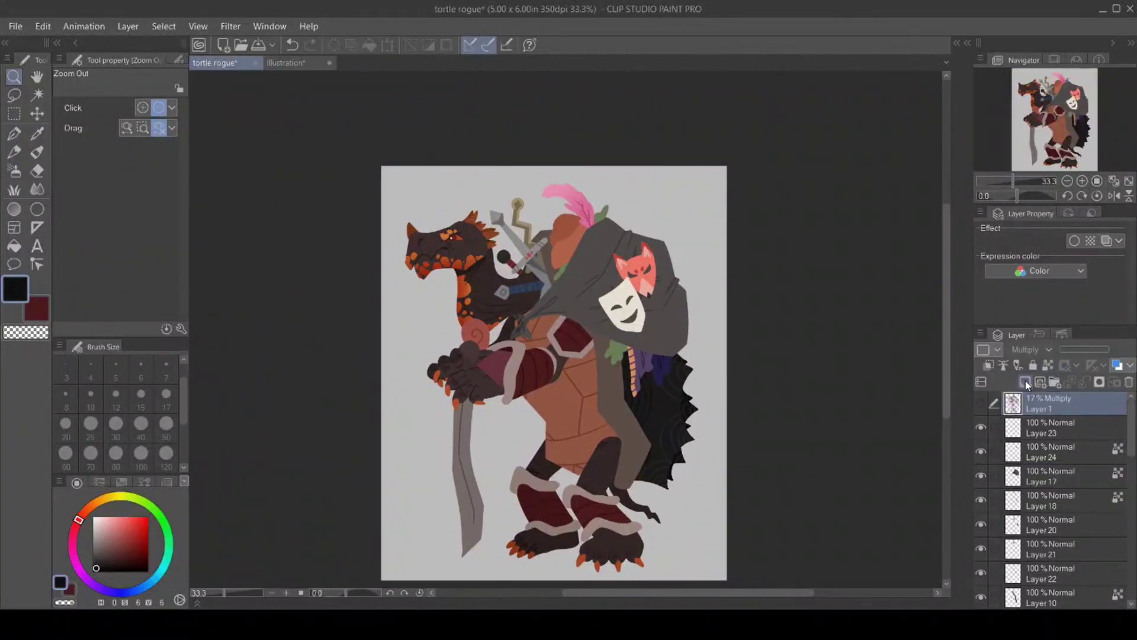
click(93, 516)
click(14, 133)
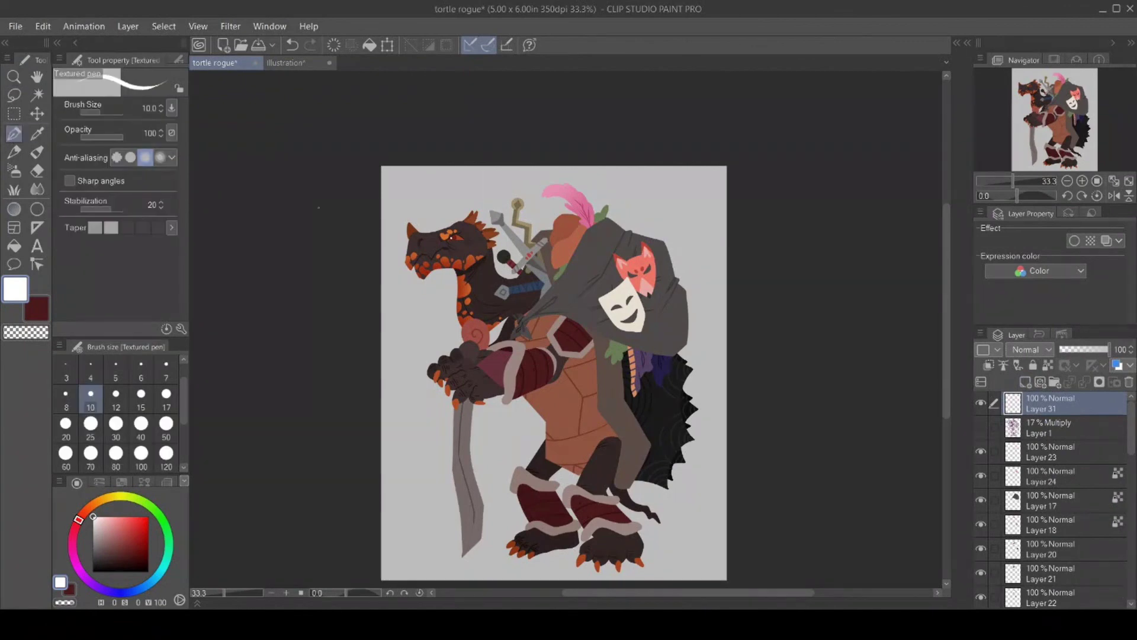
mouse_move(561, 393)
mouse_down()
mouse_move(562, 424)
mouse_move(578, 375)
mouse_move(558, 428)
mouse_move(576, 431)
mouse_move(488, 378)
mouse_move(654, 456)
mouse_up()
click(41, 116)
click(1071, 351)
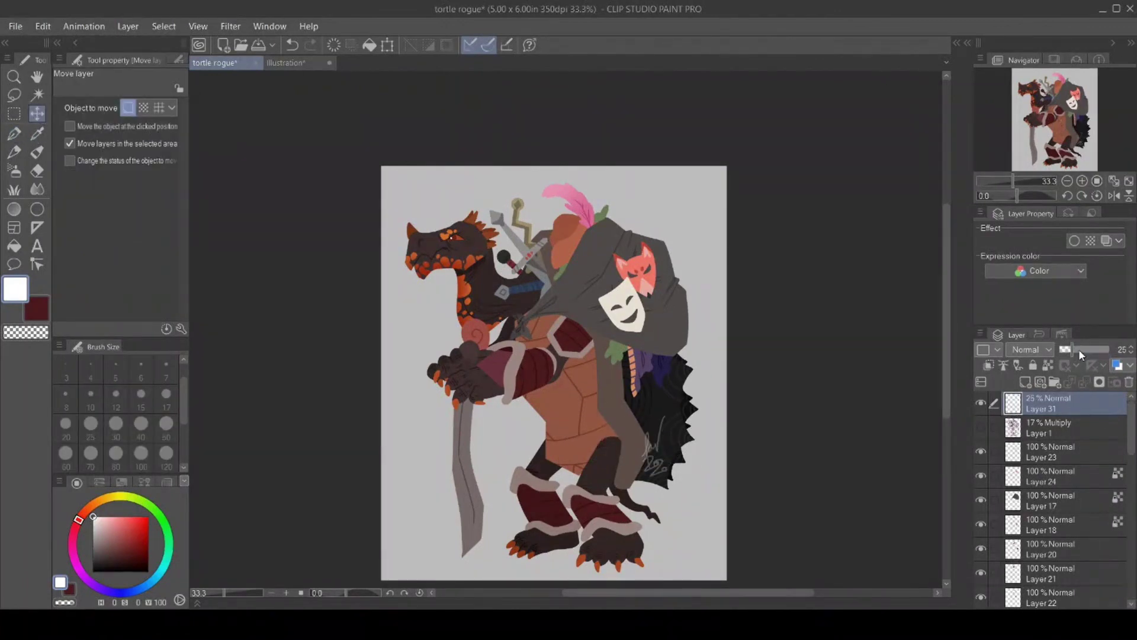
click(1132, 353)
Hide the Paper layer for a transparent background and save the picture as tortle rogue.png.
scroll(1006, 503, down, 10)
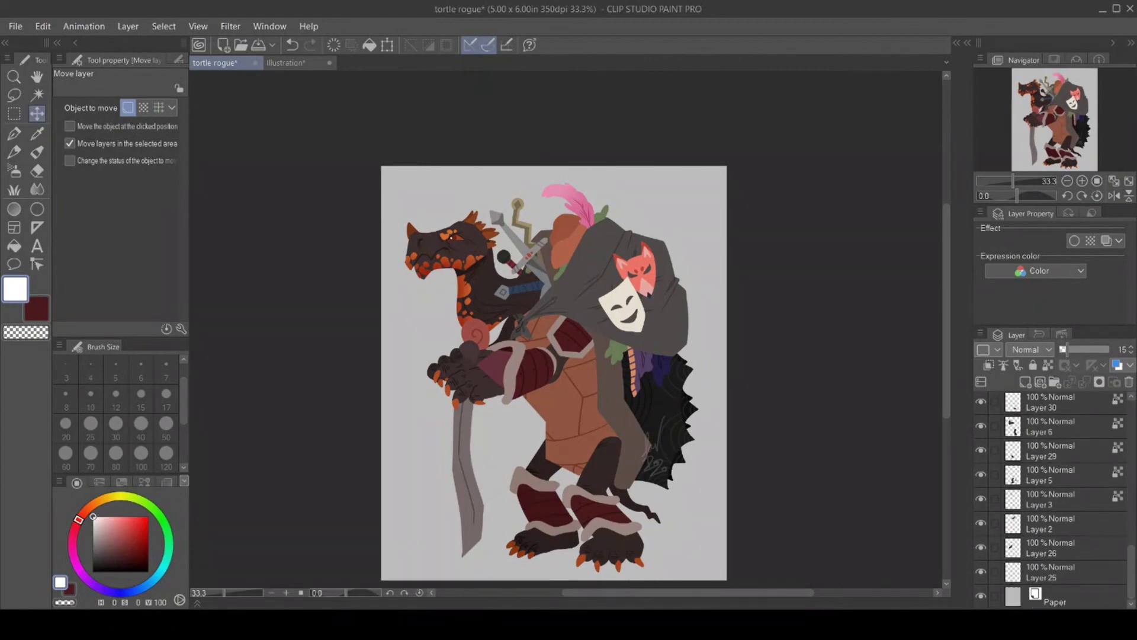
click(980, 596)
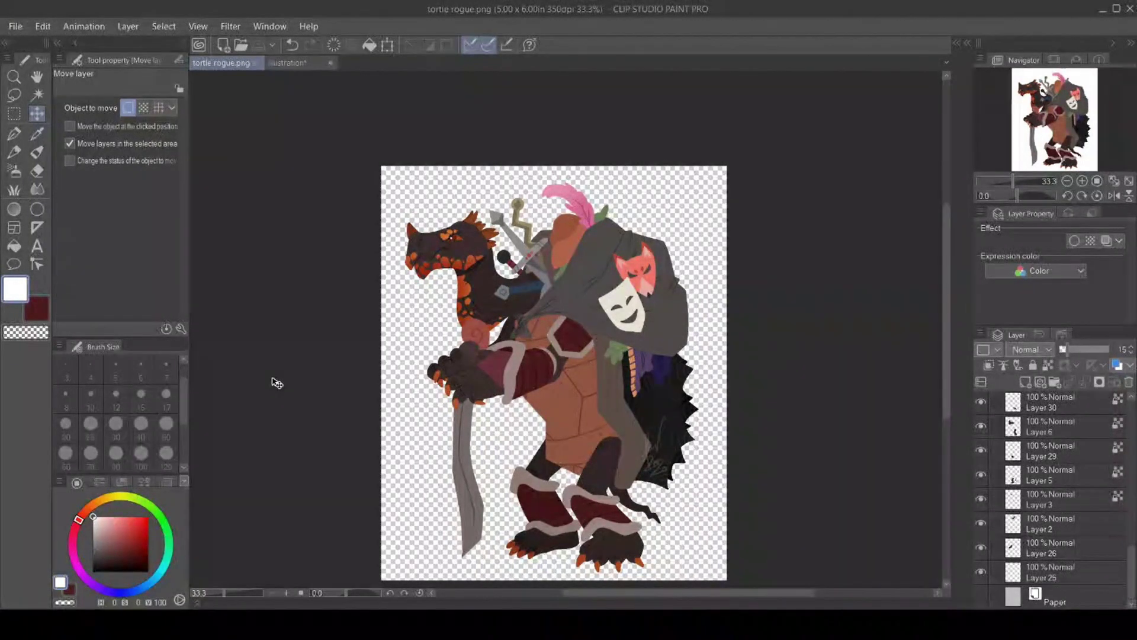
Close the painting and the turtle reference photo, and bring up the set 4 document alongside the reopened tortle rogue.png.
click(255, 64)
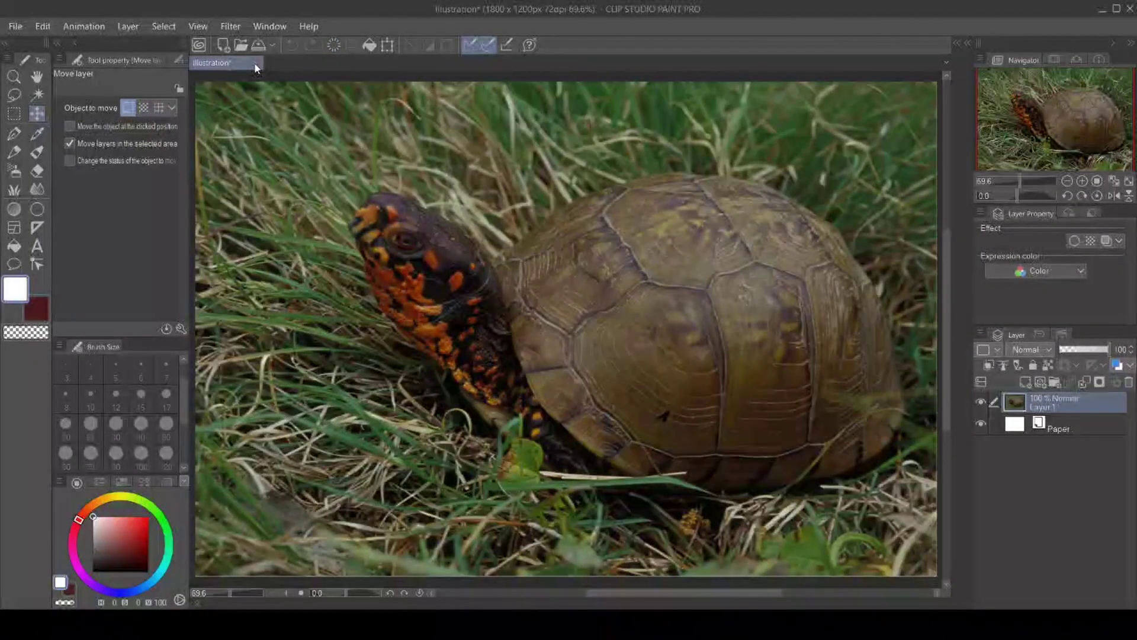
click(255, 64)
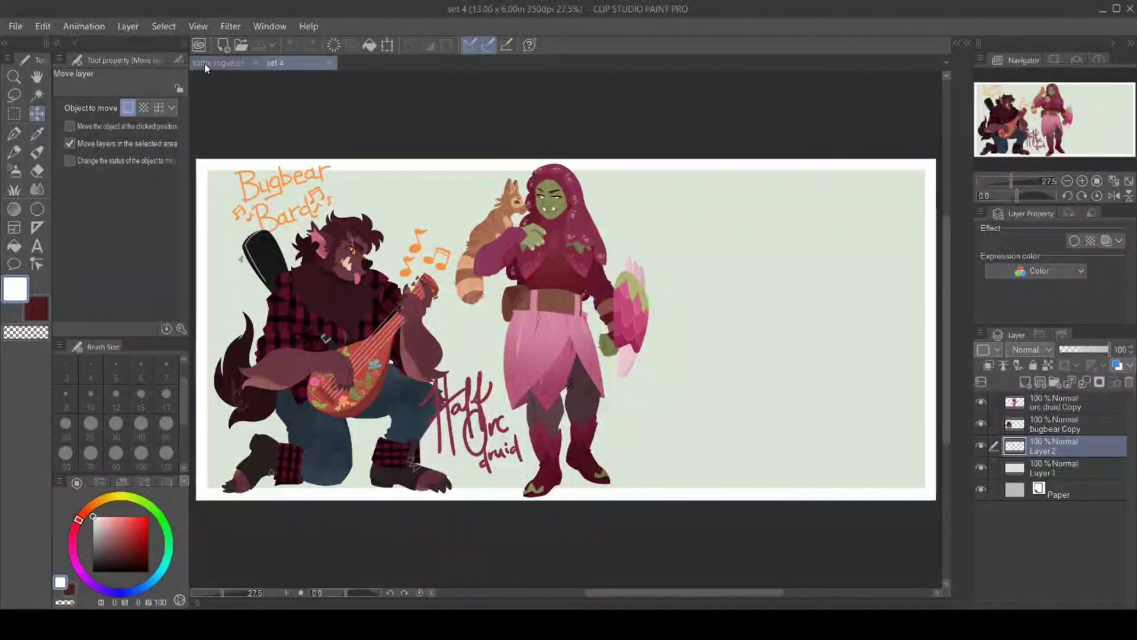
click(205, 63)
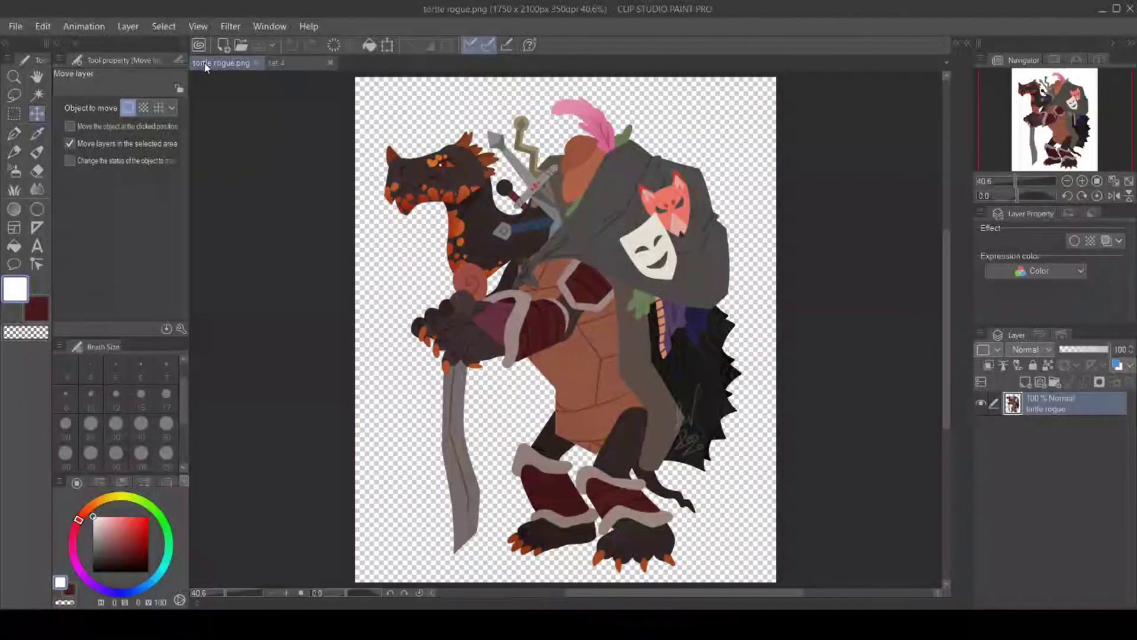
click(296, 63)
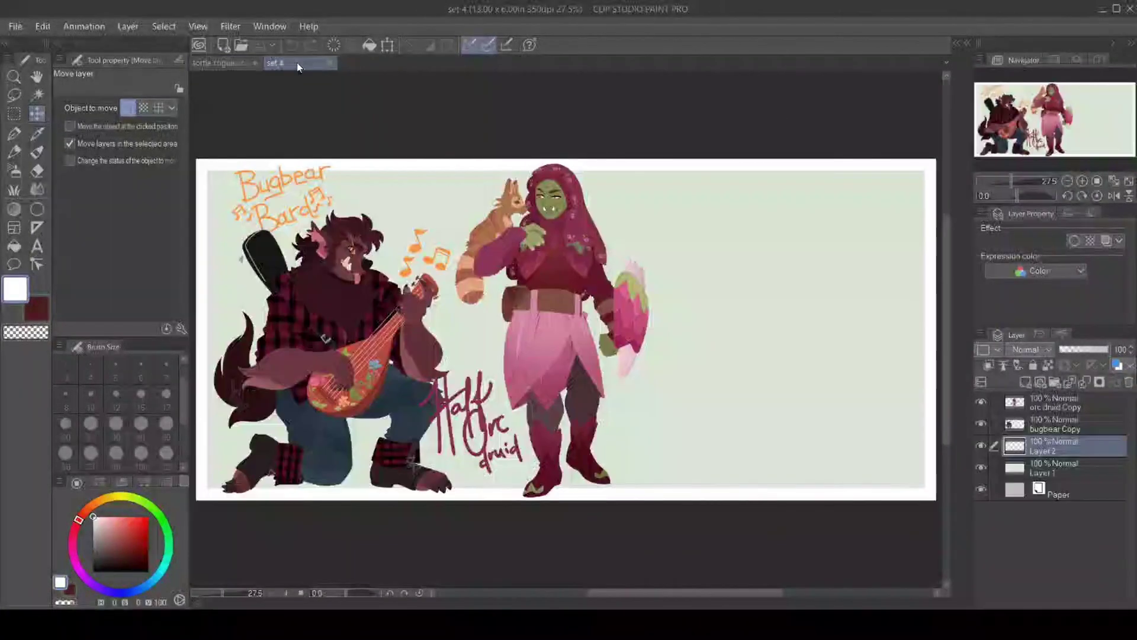
Paste the tortle rogue into the set 4 sheet, place it to the right of the half orc druid, and scale it to 93%.
key(ctrl+v)
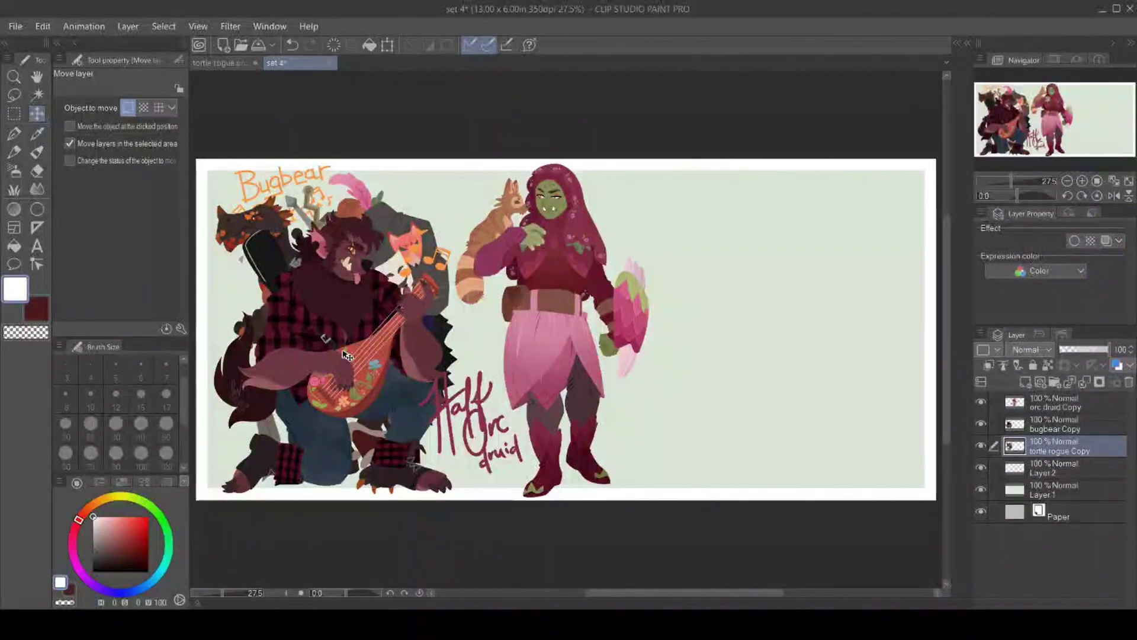
drag(348, 355, 759, 356)
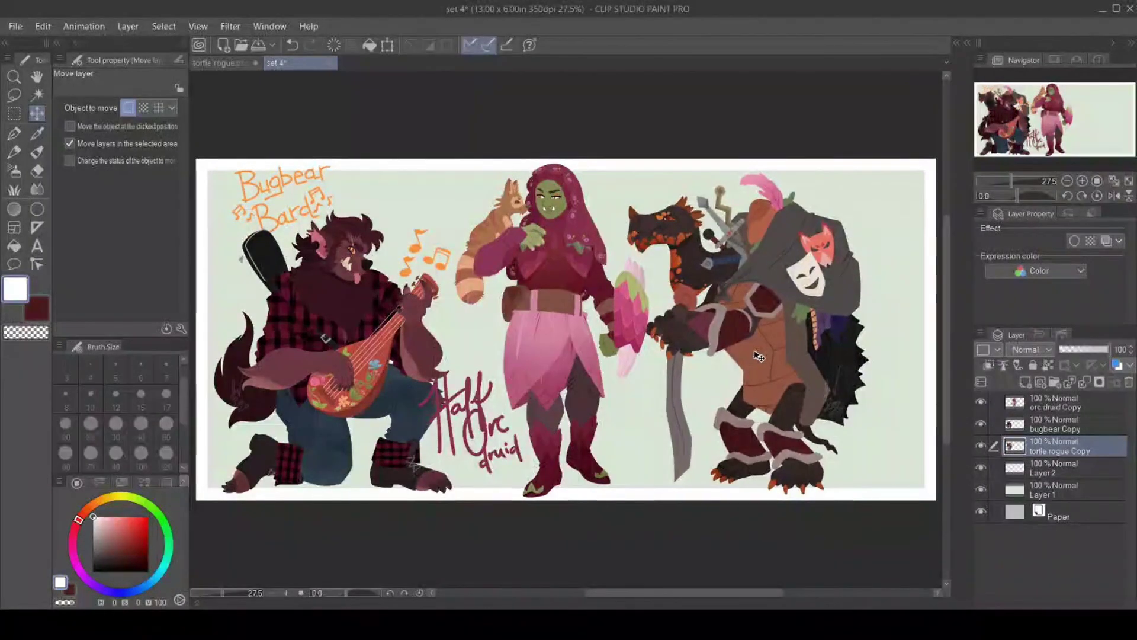
key(ctrl+t)
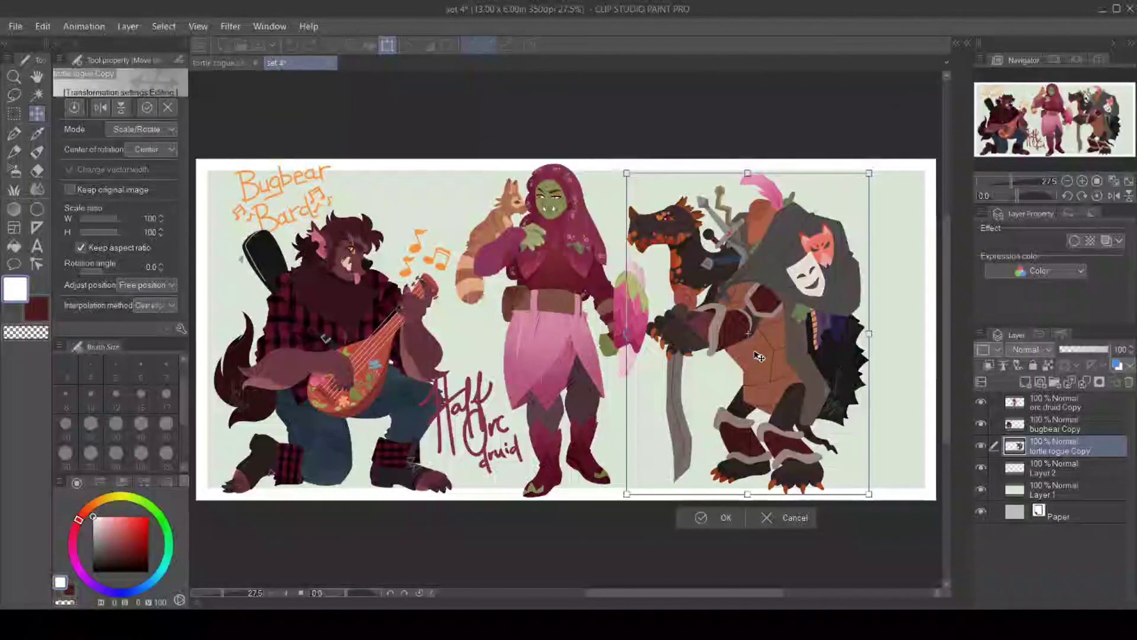
drag(867, 174, 851, 197)
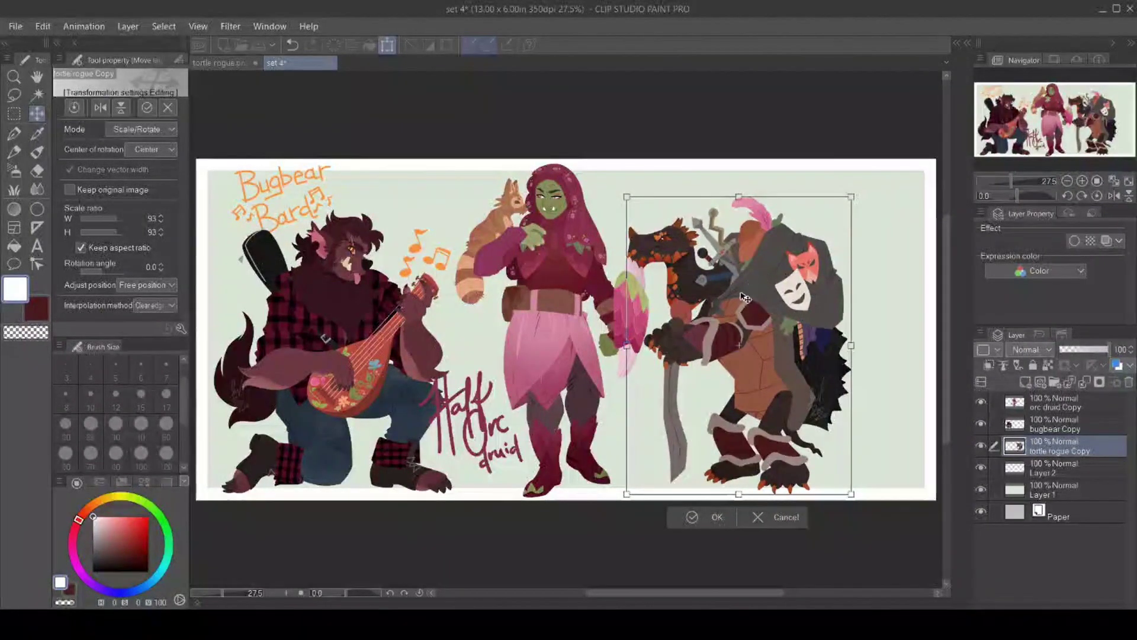
drag(745, 297, 755, 296)
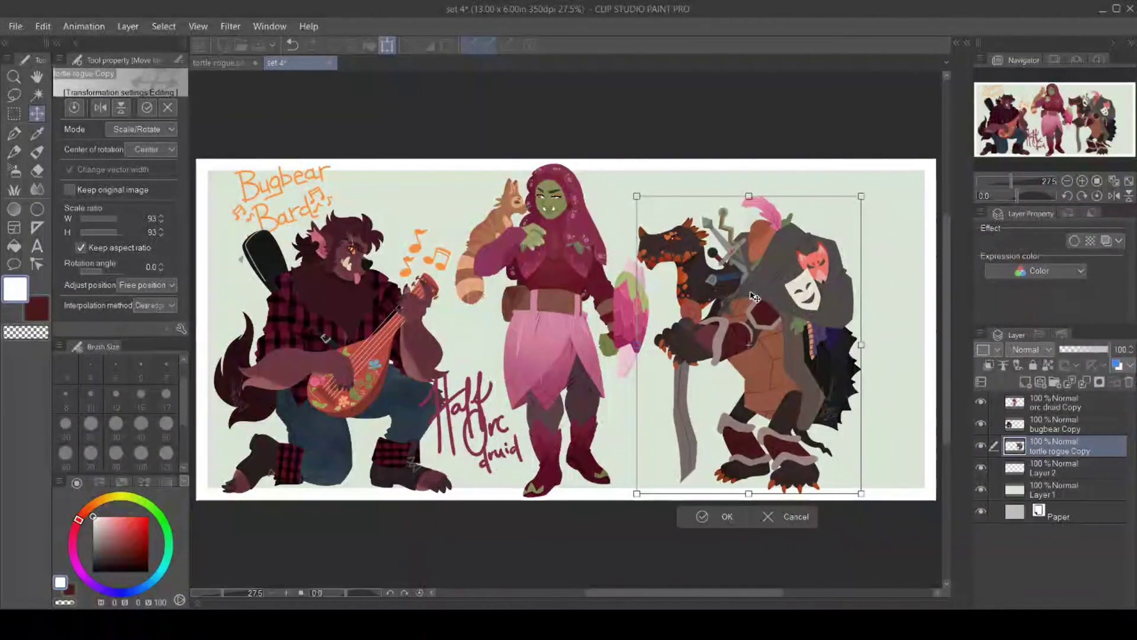
click(704, 518)
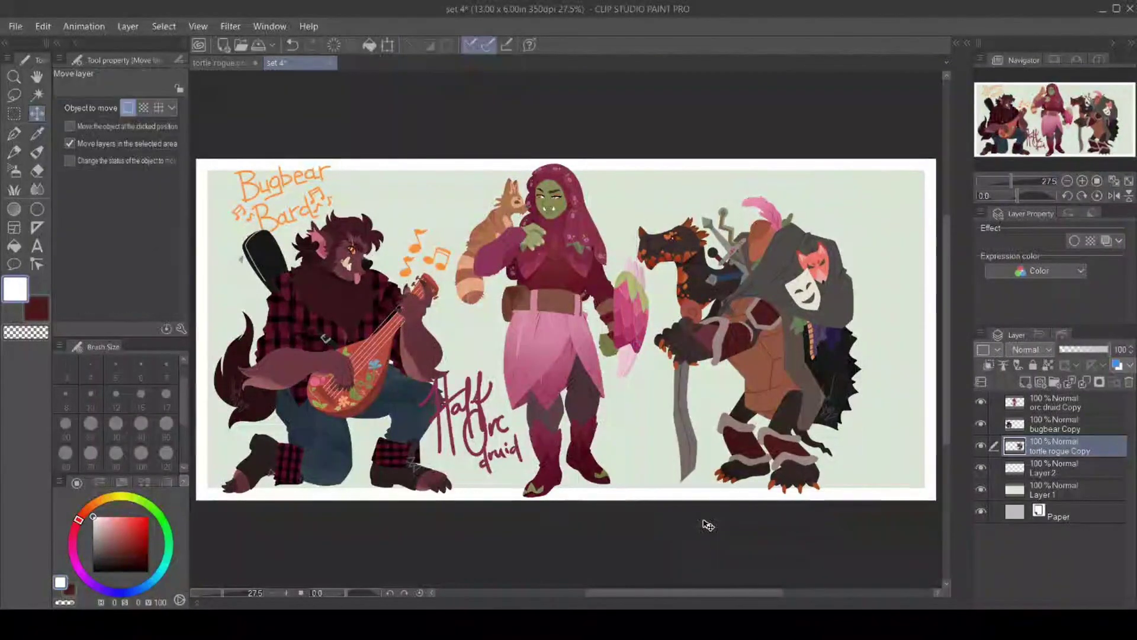
Sample the green of the tortle's skin and add a new layer above Layer 2 for the rogue's title.
click(35, 136)
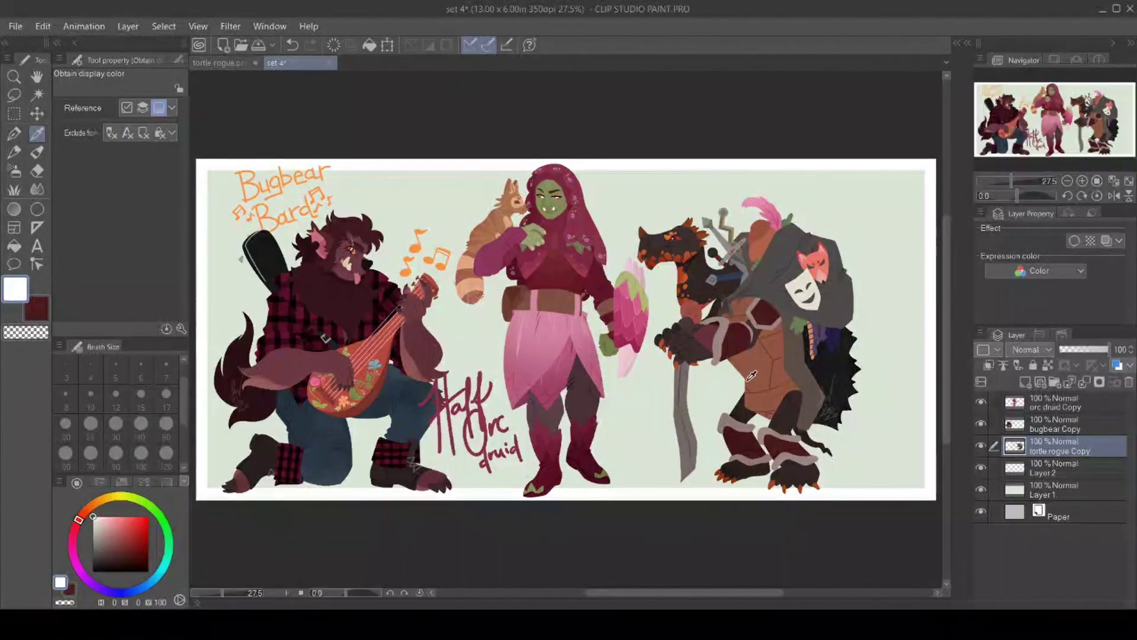
click(803, 325)
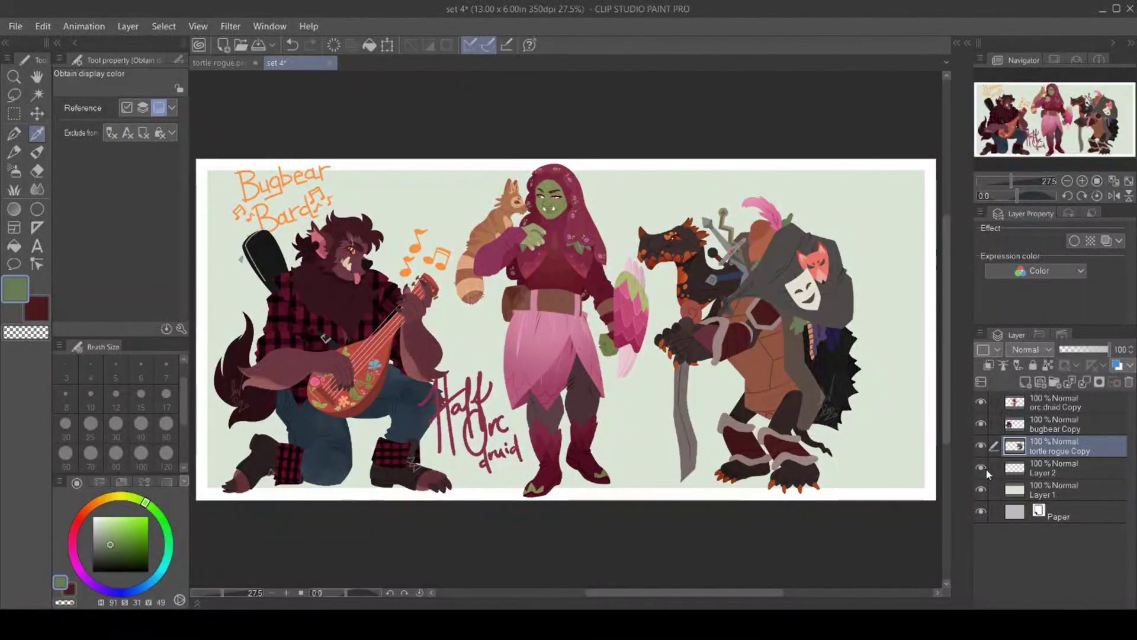
click(1043, 470)
click(1025, 382)
drag(729, 592, 776, 592)
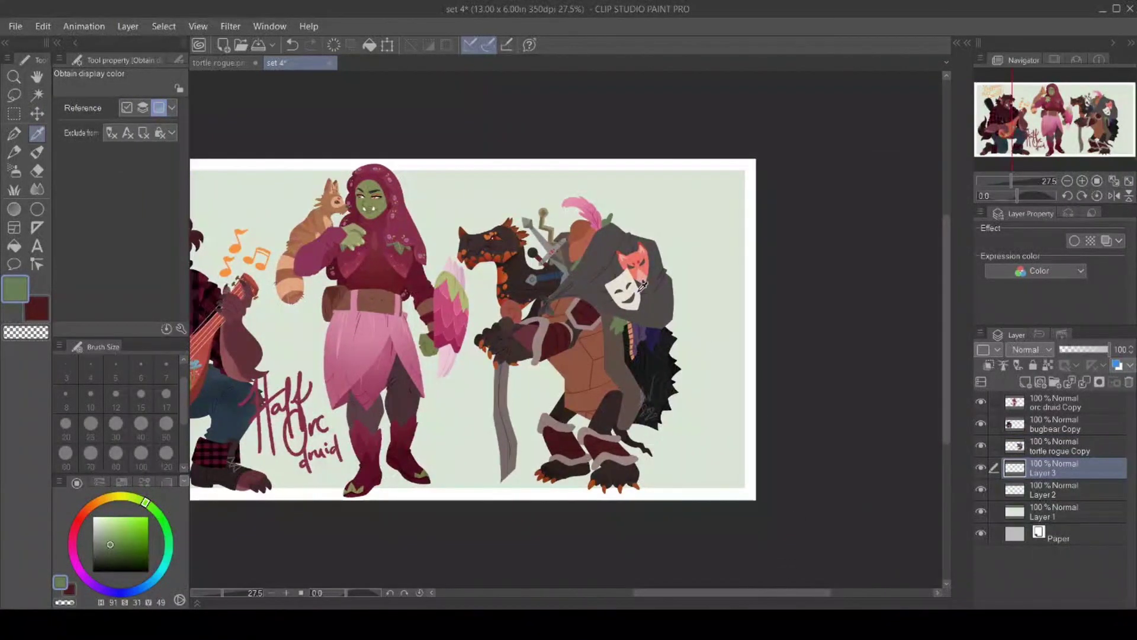
click(14, 76)
click(523, 386)
click(673, 576)
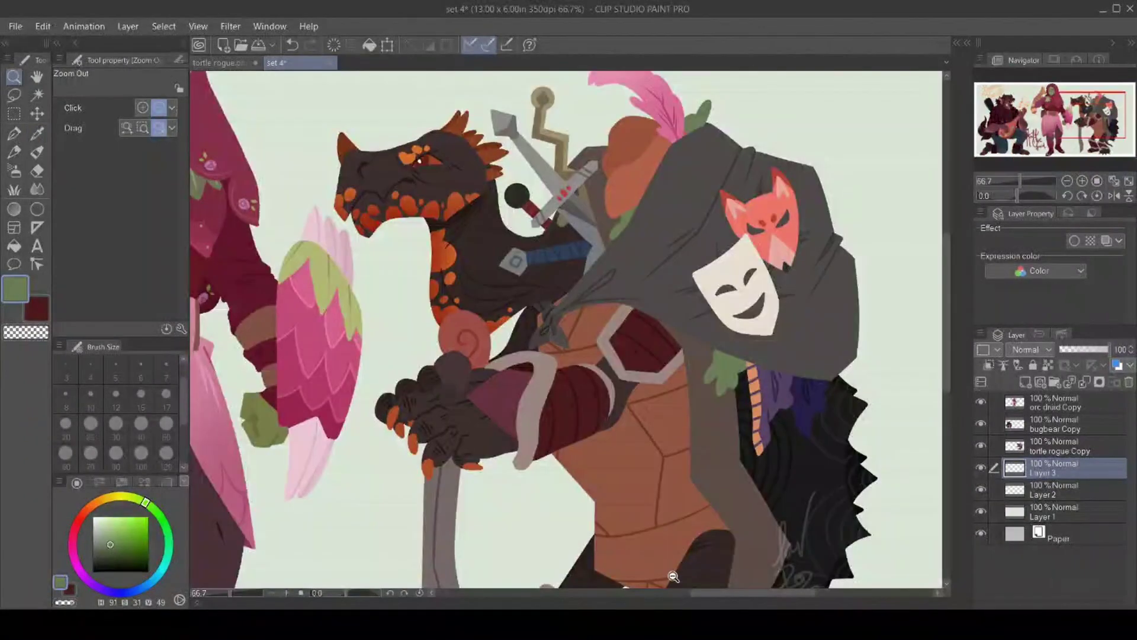
drag(696, 596, 737, 596)
drag(945, 349, 945, 299)
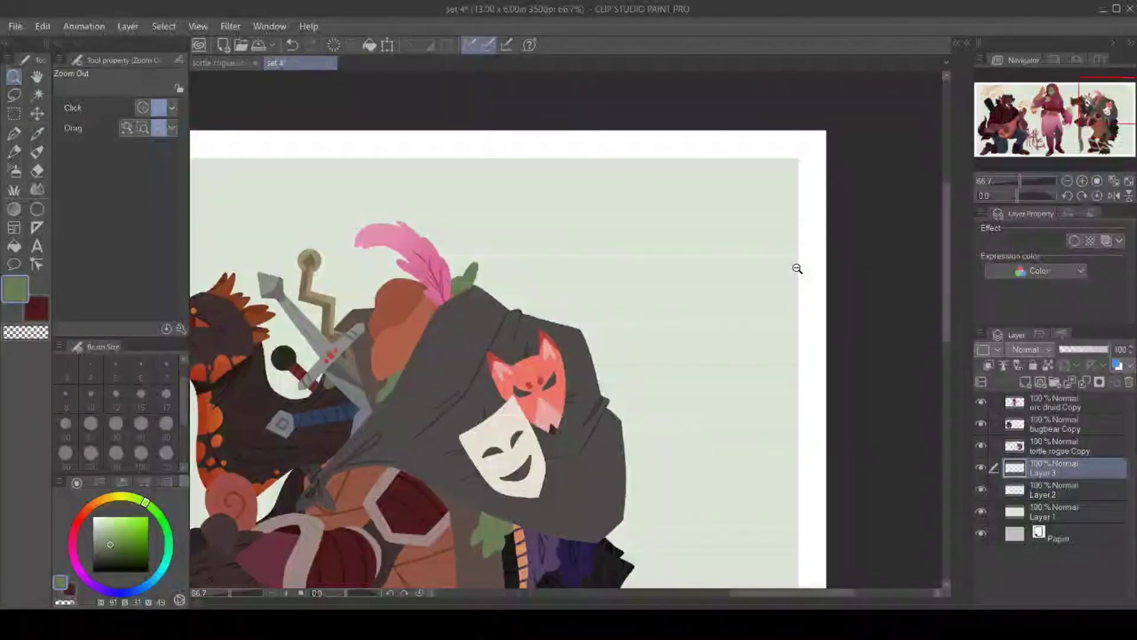
Hand-letter "Tortle" with a hexagonal o and a smaller "Rogue" beneath it above the rogue's cloak, using the Textured pen at size 15.
click(14, 133)
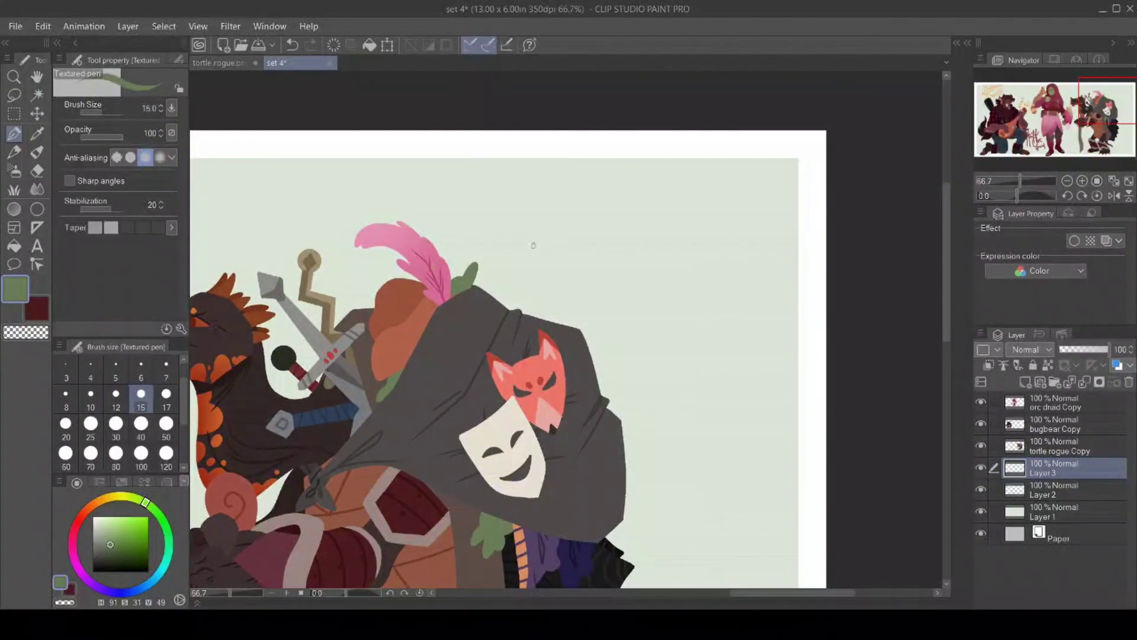
mouse_move(584, 188)
mouse_down()
mouse_move(467, 213)
mouse_move(531, 278)
mouse_move(535, 317)
mouse_up()
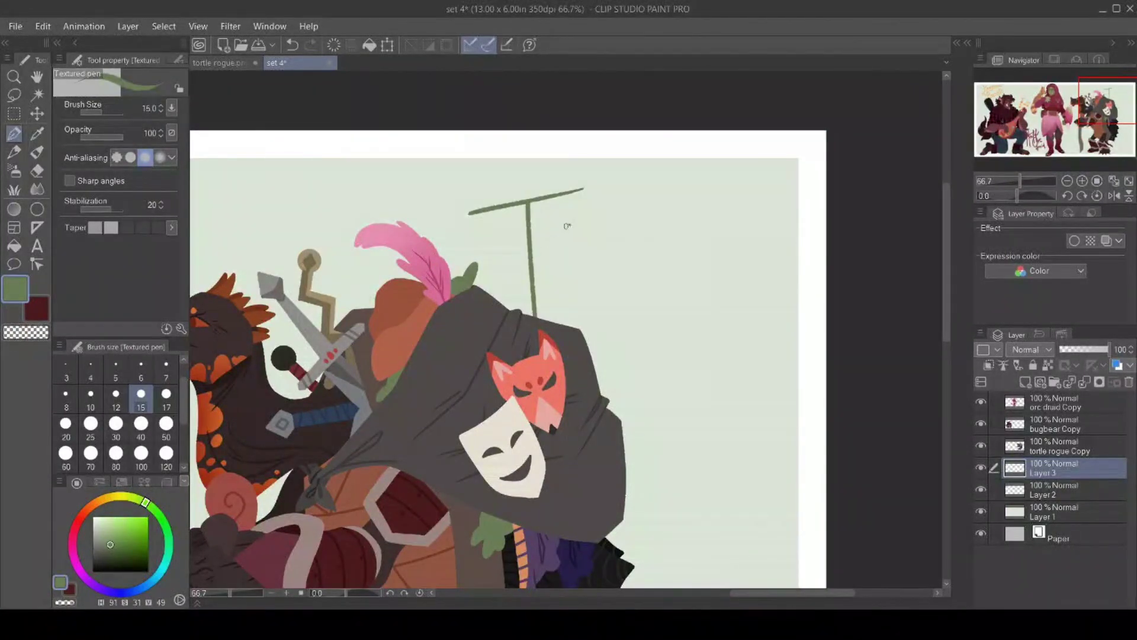
mouse_move(570, 224)
mouse_down()
mouse_move(545, 246)
mouse_move(547, 272)
mouse_up()
mouse_move(570, 225)
mouse_down()
mouse_move(590, 245)
mouse_move(589, 274)
mouse_move(567, 292)
mouse_up()
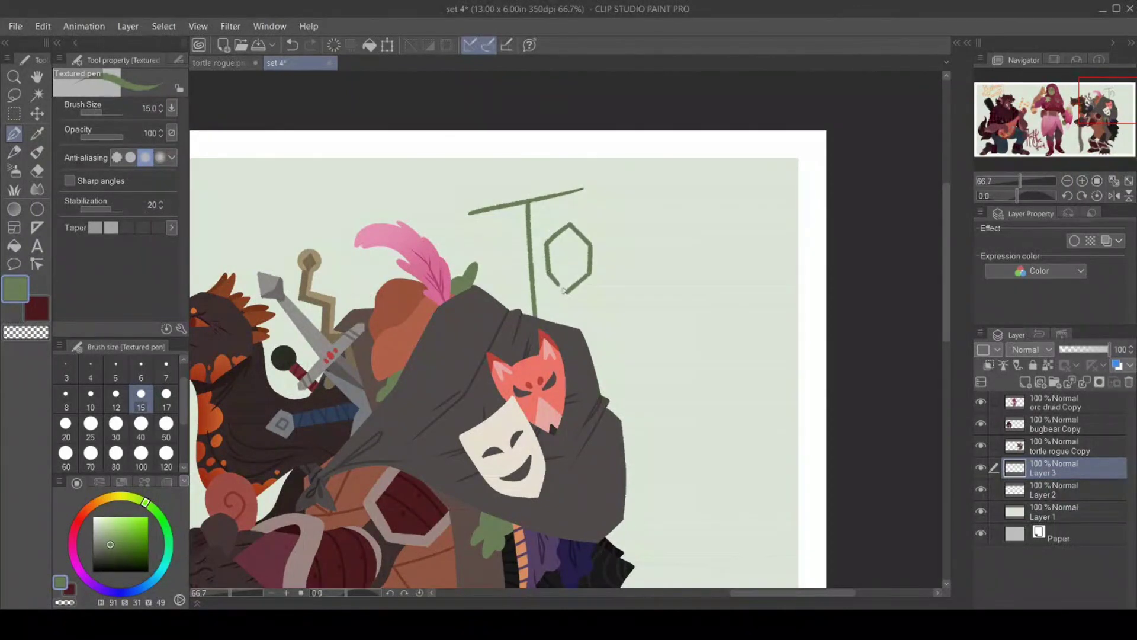
mouse_move(601, 233)
mouse_down()
mouse_move(600, 287)
mouse_move(631, 228)
mouse_up()
mouse_move(632, 185)
mouse_down()
mouse_move(631, 252)
mouse_move(659, 300)
mouse_up()
mouse_move(629, 242)
mouse_down()
mouse_move(669, 218)
mouse_move(684, 284)
mouse_move(731, 219)
mouse_move(707, 275)
mouse_move(728, 294)
mouse_up()
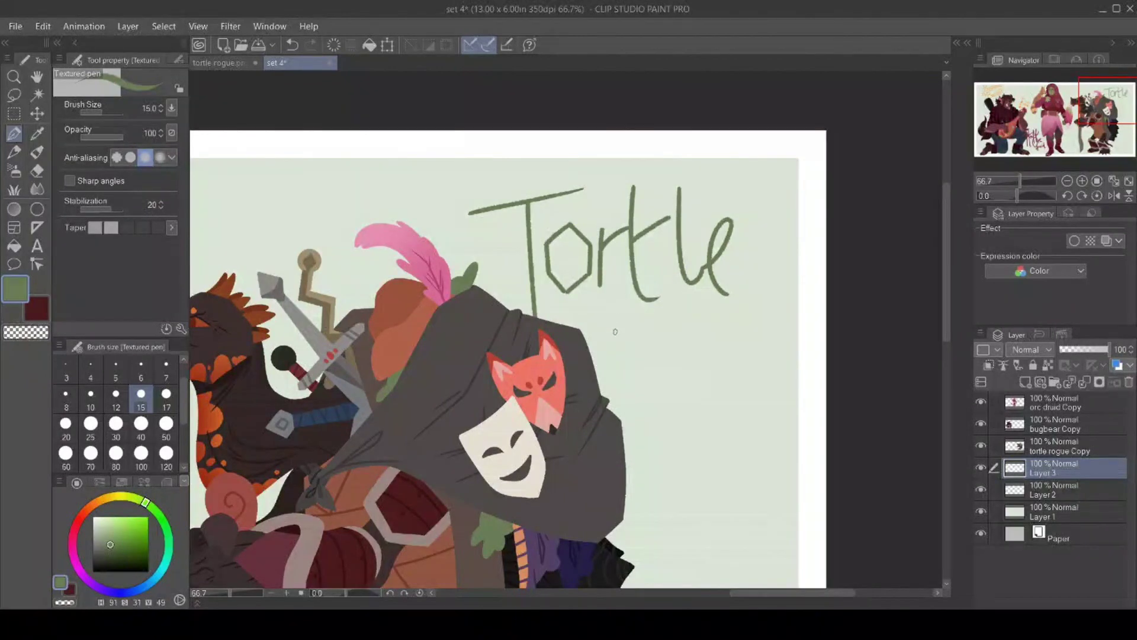
mouse_move(615, 316)
mouse_down()
mouse_move(617, 354)
mouse_move(633, 321)
mouse_move(661, 359)
mouse_move(716, 338)
mouse_up()
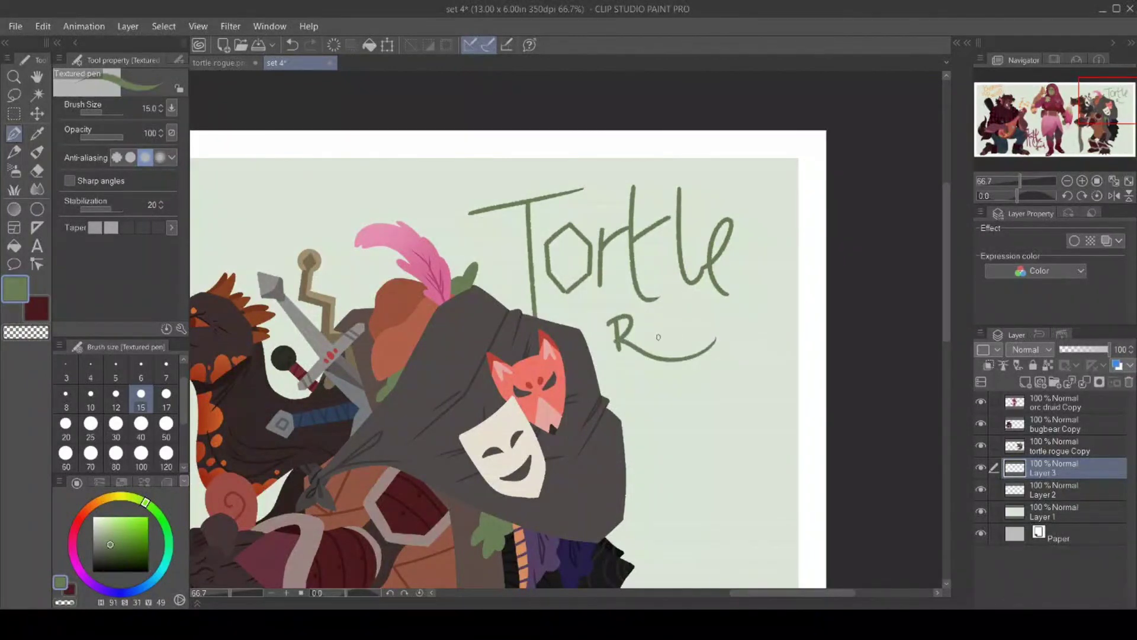
mouse_move(643, 332)
mouse_down()
mouse_move(651, 356)
mouse_move(679, 326)
mouse_move(683, 339)
mouse_move(743, 315)
mouse_up()
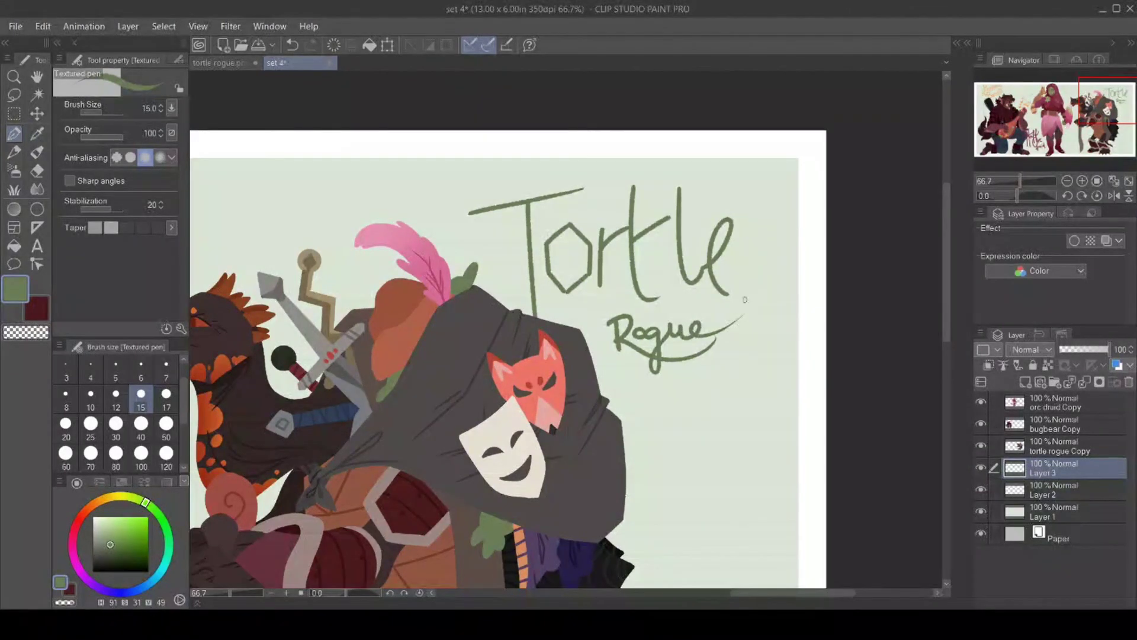
Move the Tortle Rogue lettering slightly down and left, closer to the rogue's hood.
click(14, 77)
click(417, 505)
click(424, 520)
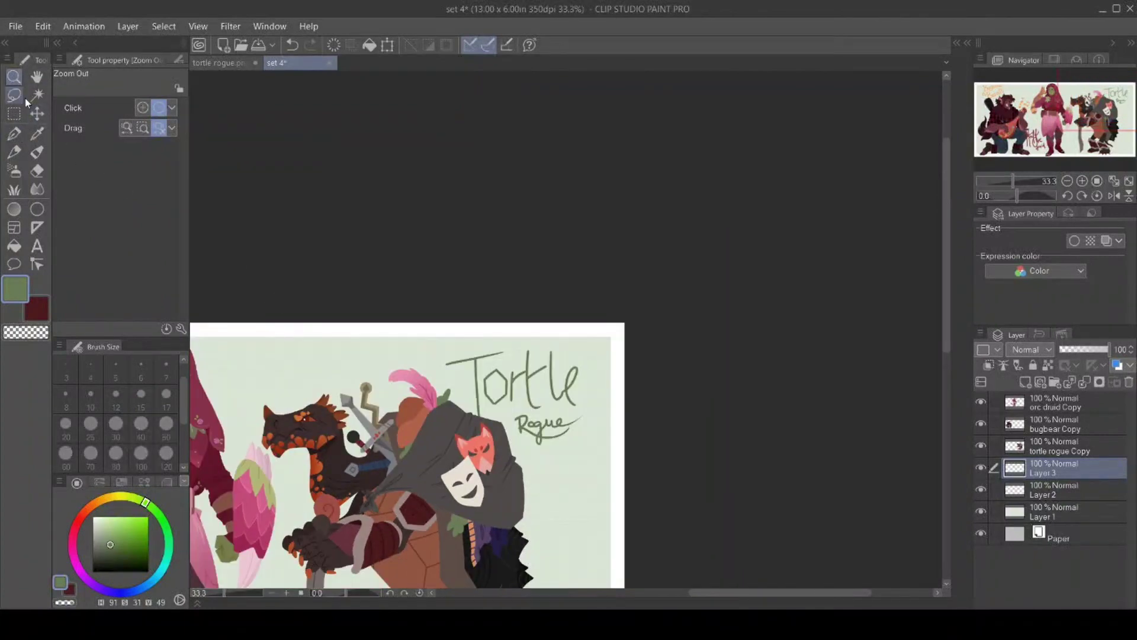
drag(701, 594, 625, 596)
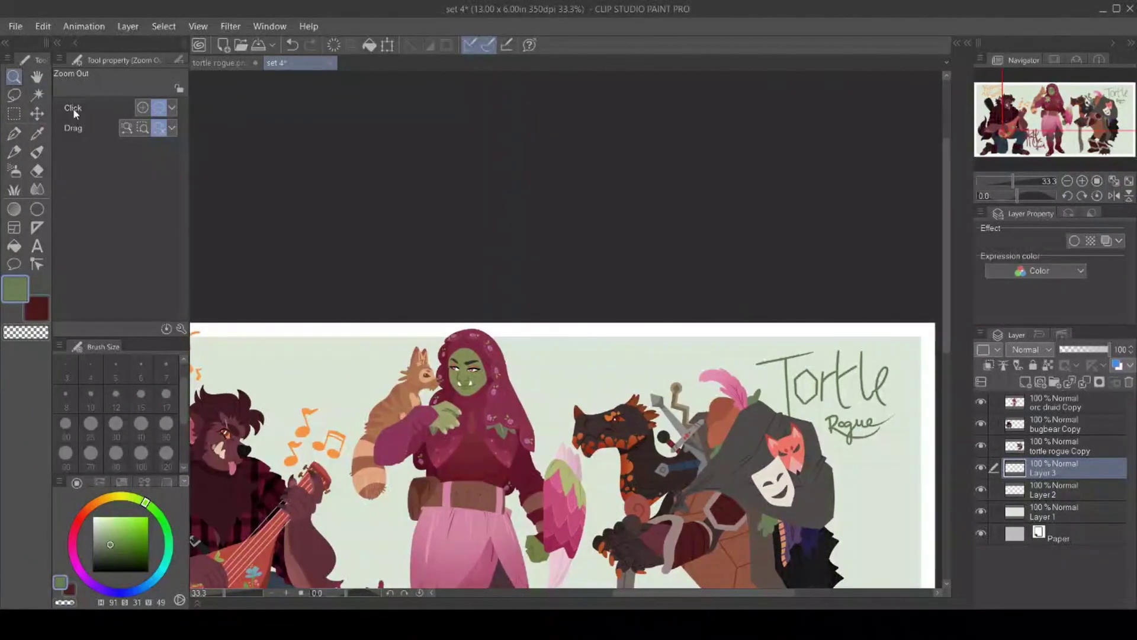
click(453, 514)
drag(947, 345, 912, 422)
drag(650, 587, 628, 591)
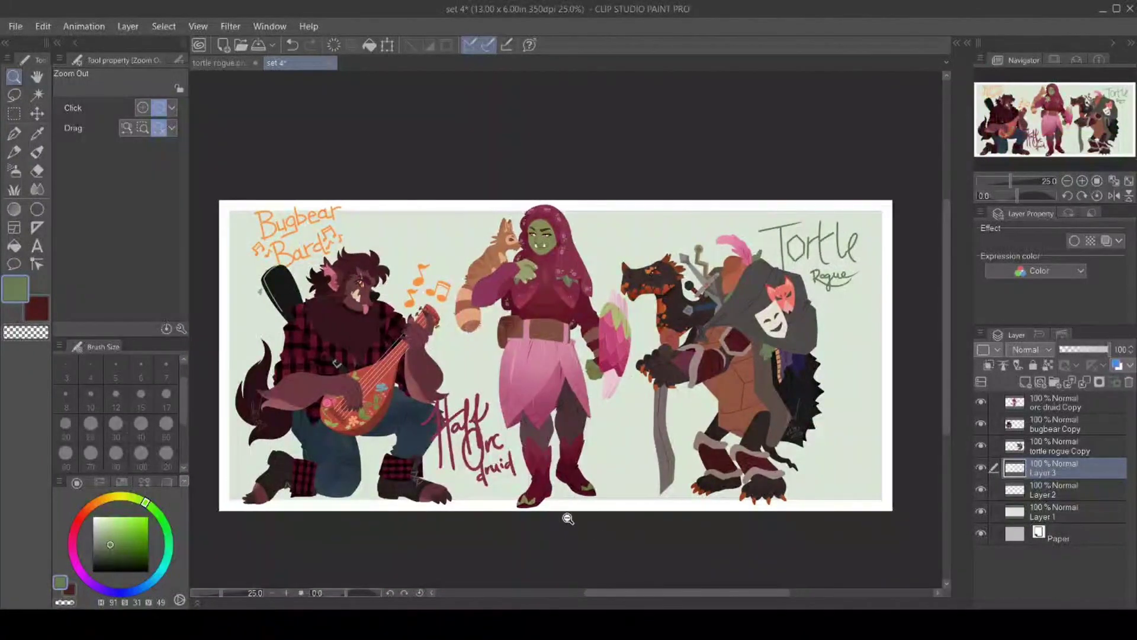
click(36, 113)
drag(800, 253, 796, 263)
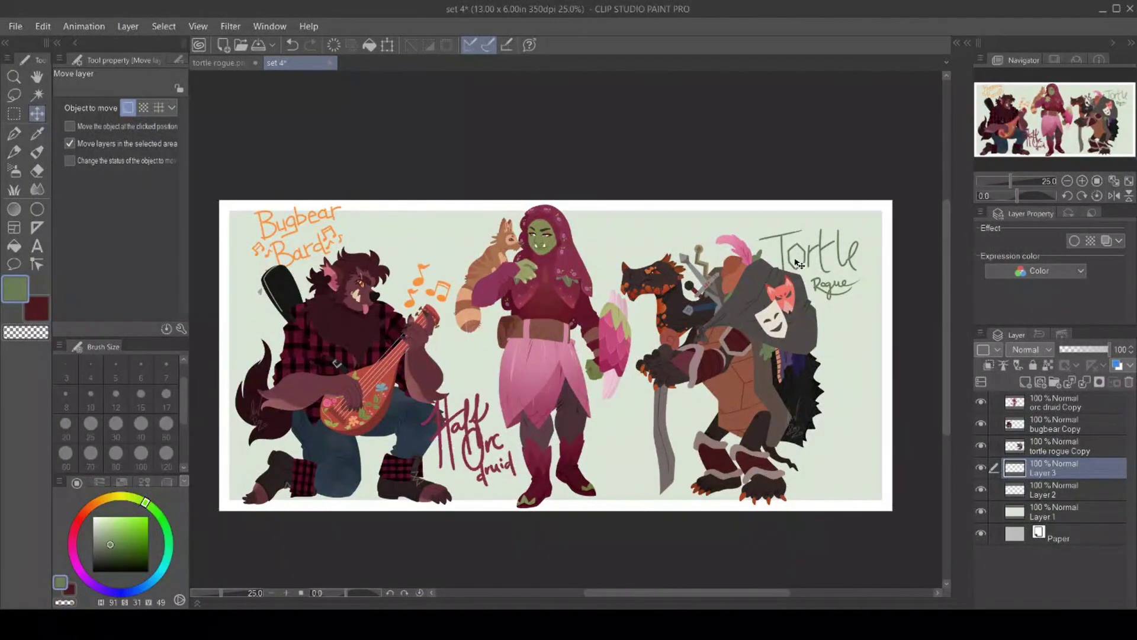
Sample the dragon head's orange, lock Layer 3's transparent pixels, and recolor the Tortle Rogue lettering with the Textured pen at size 120.
key(i)
click(676, 286)
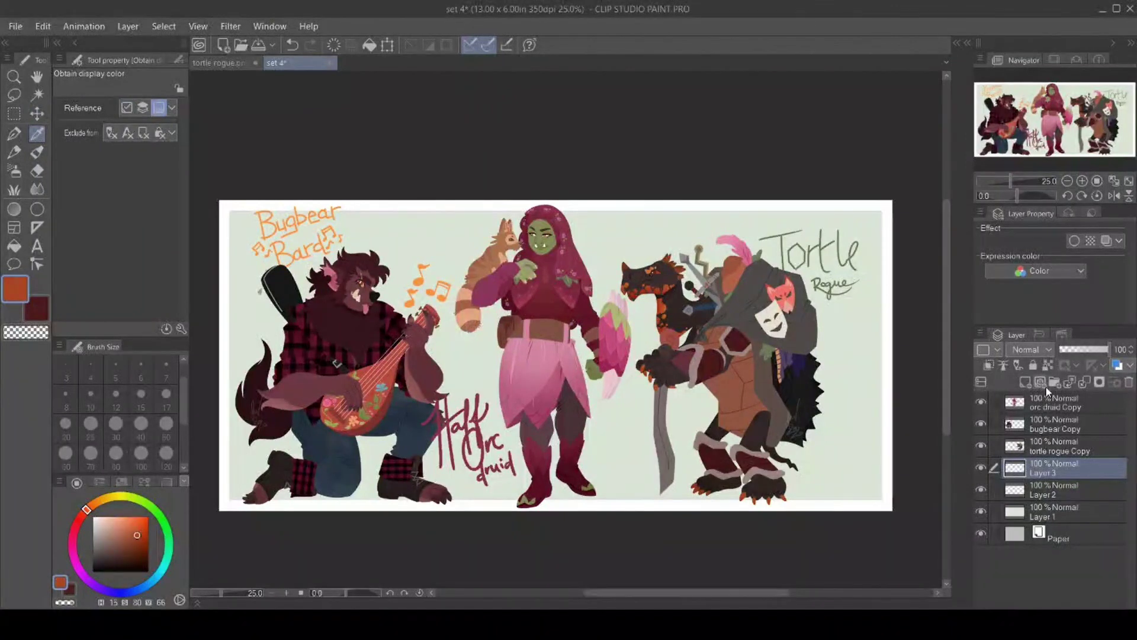
click(1048, 365)
click(14, 133)
click(167, 456)
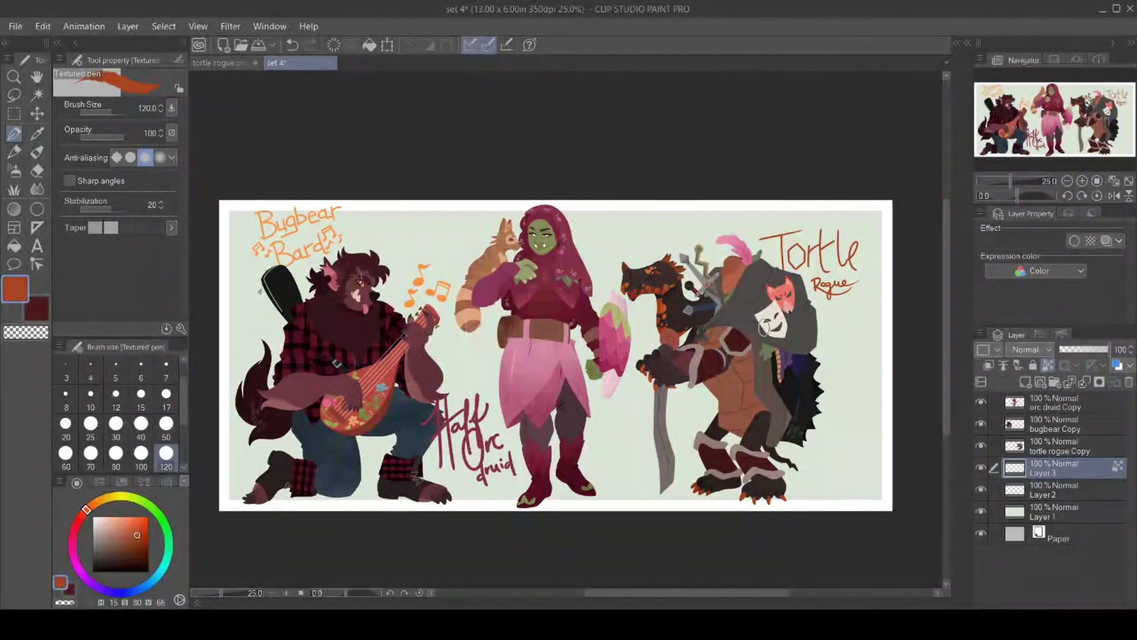
Shift the tortle rogue and its orange title to the right, bringing them closer to the sheet's right border.
click(1042, 447)
key(k)
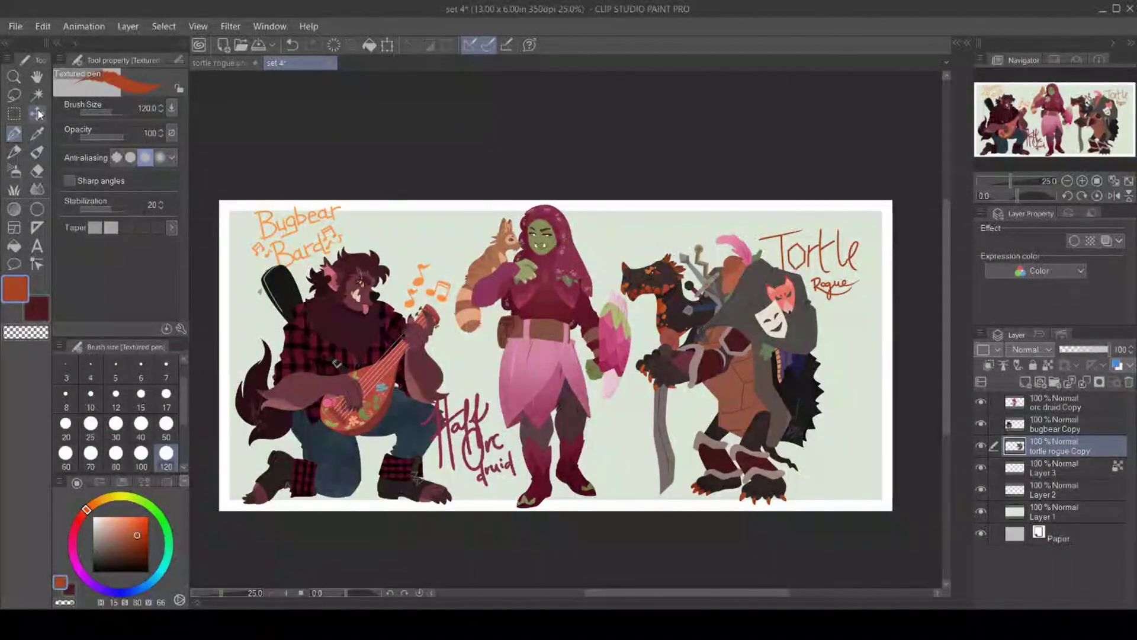
drag(714, 333, 726, 325)
click(1055, 467)
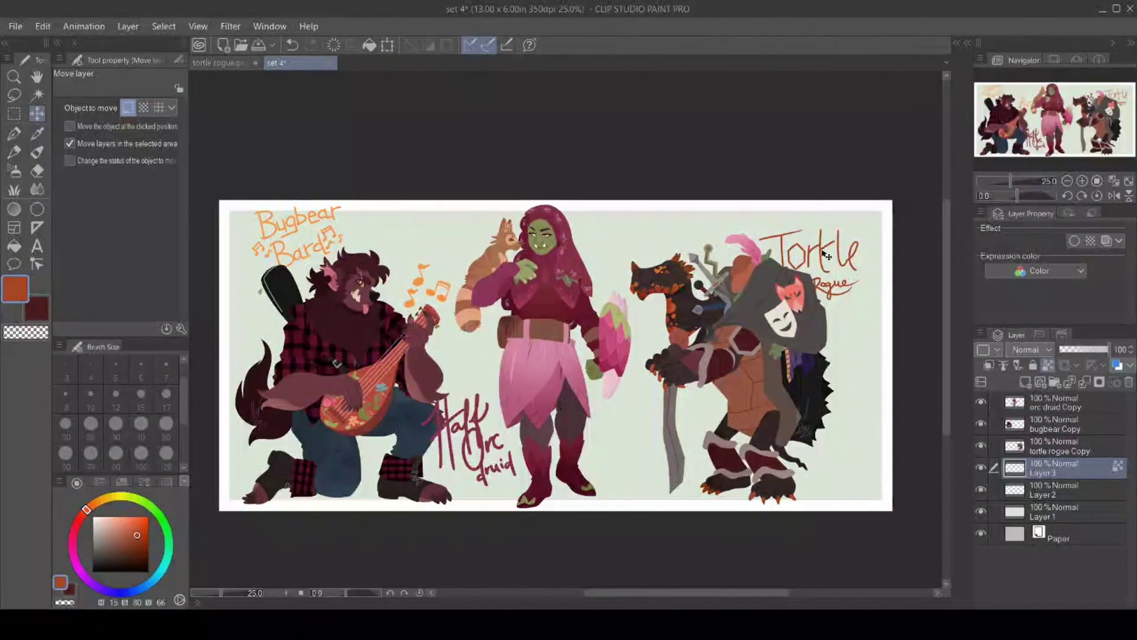
drag(826, 255, 834, 255)
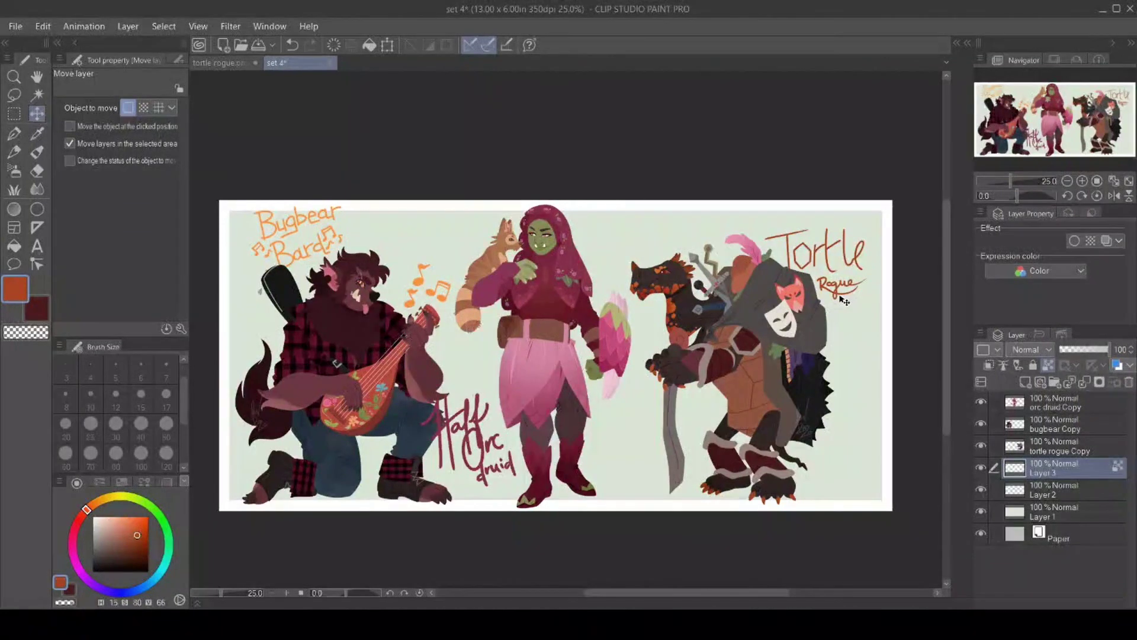
drag(815, 244, 833, 240)
click(1054, 446)
drag(716, 324, 737, 330)
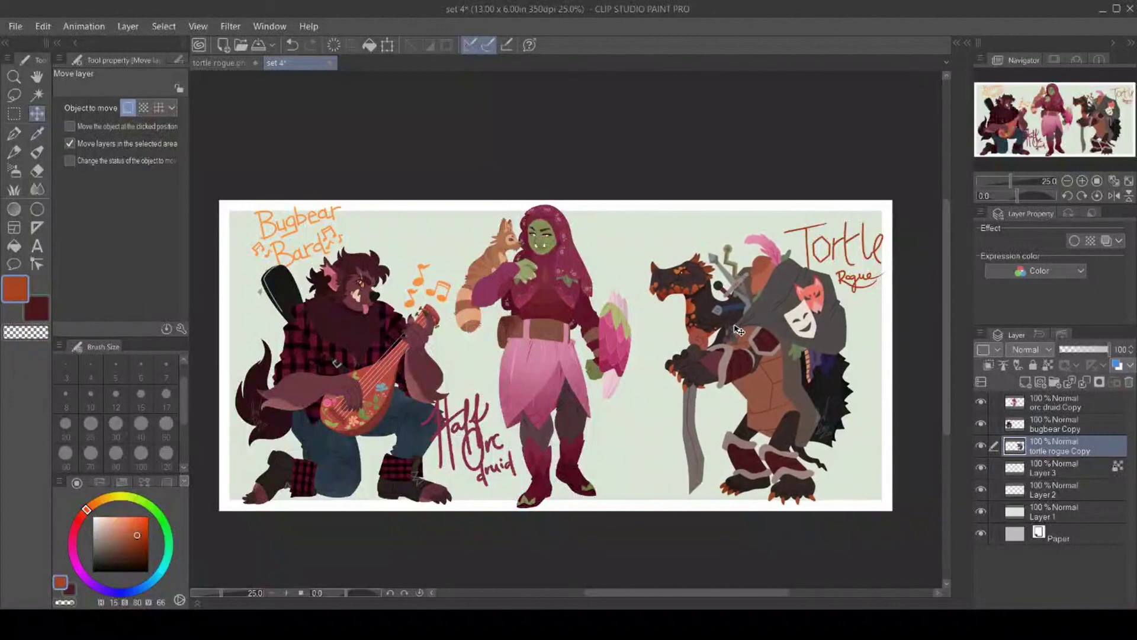
Move the half orc druid right into the gap between her neighbours, and nudge the bugbear bard slightly left.
click(1059, 403)
drag(540, 344, 566, 333)
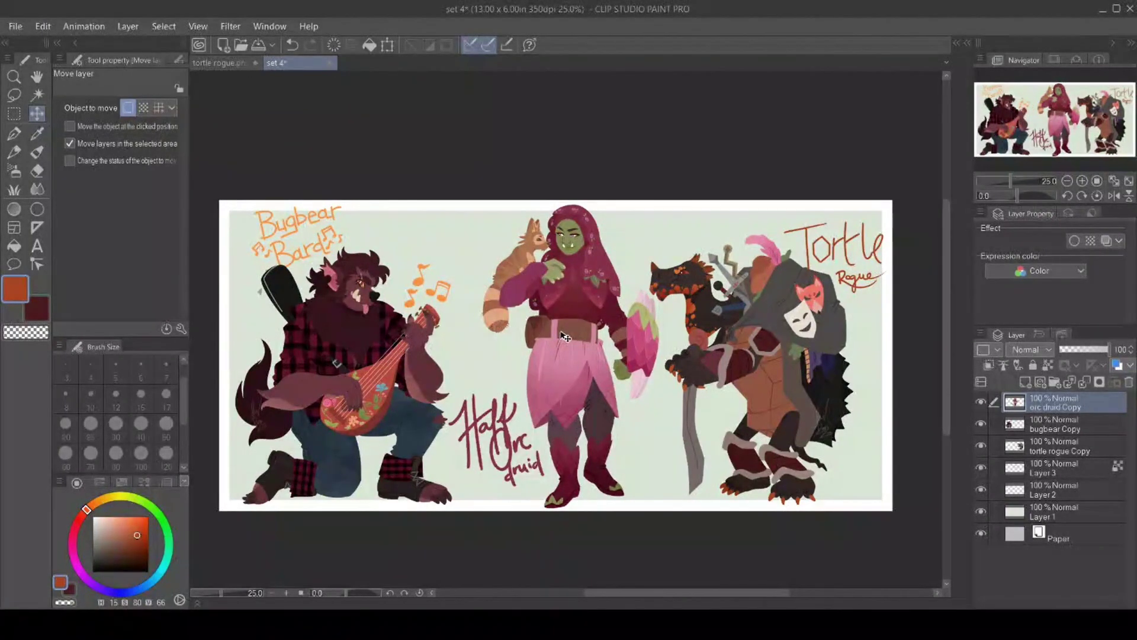
click(1056, 418)
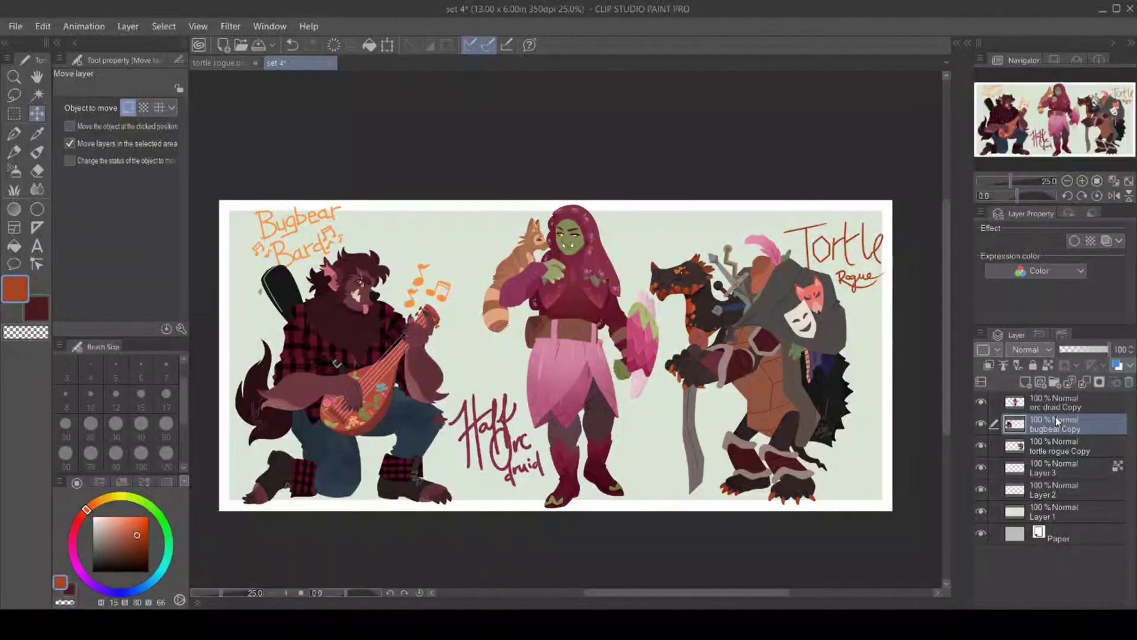
key(Left)
key(Left)
key(Left)
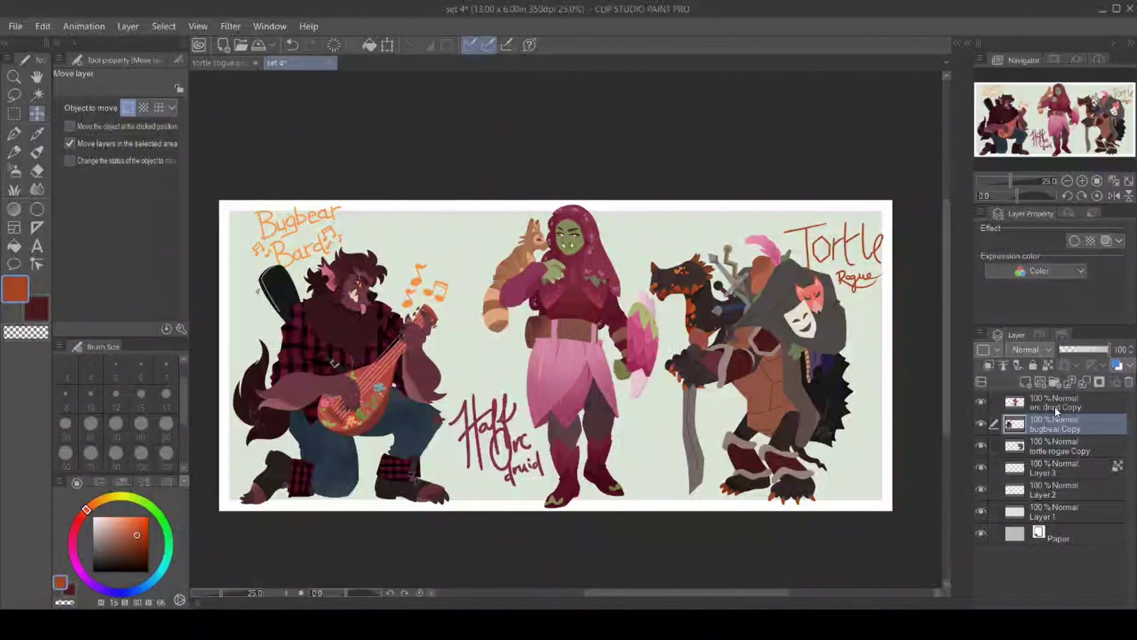
Nudge the orc druid layer slightly left to even out the spacing between the three characters.
click(1032, 406)
key(Left)
key(Left)
key(Left)
key(Left)
key(Left)
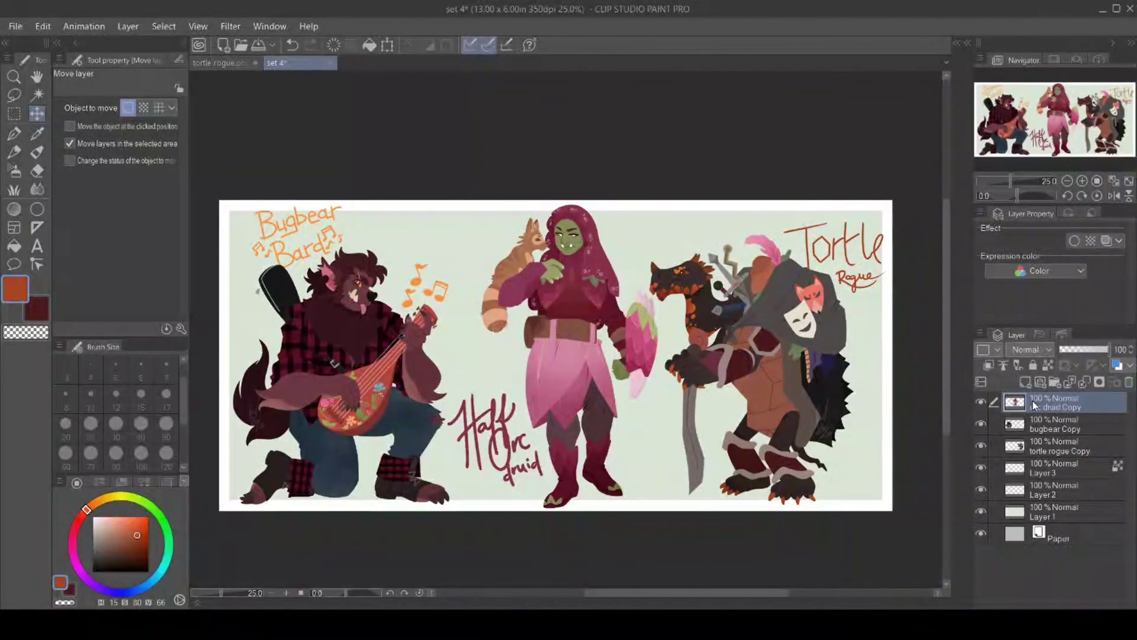